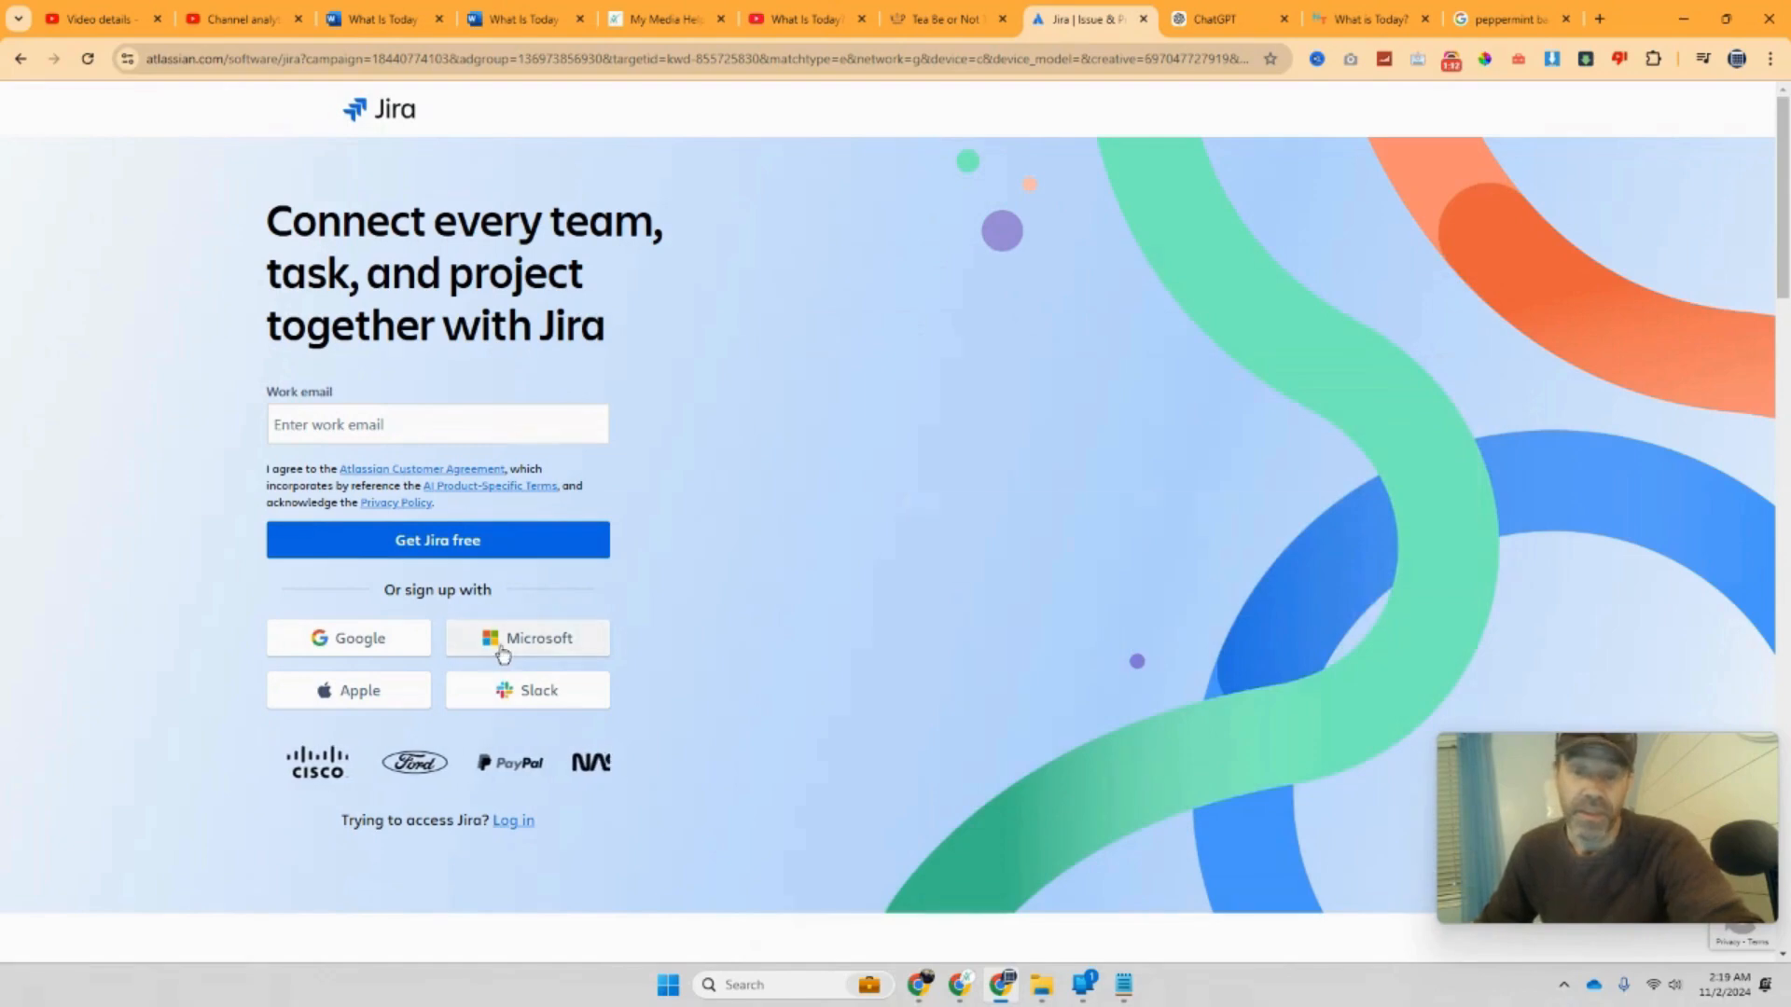
Step: Start the Jira sign-up with Google, then switch to the What Is Today? YouTube channel
{"action": "left_click", "coordinate": [377, 653]}
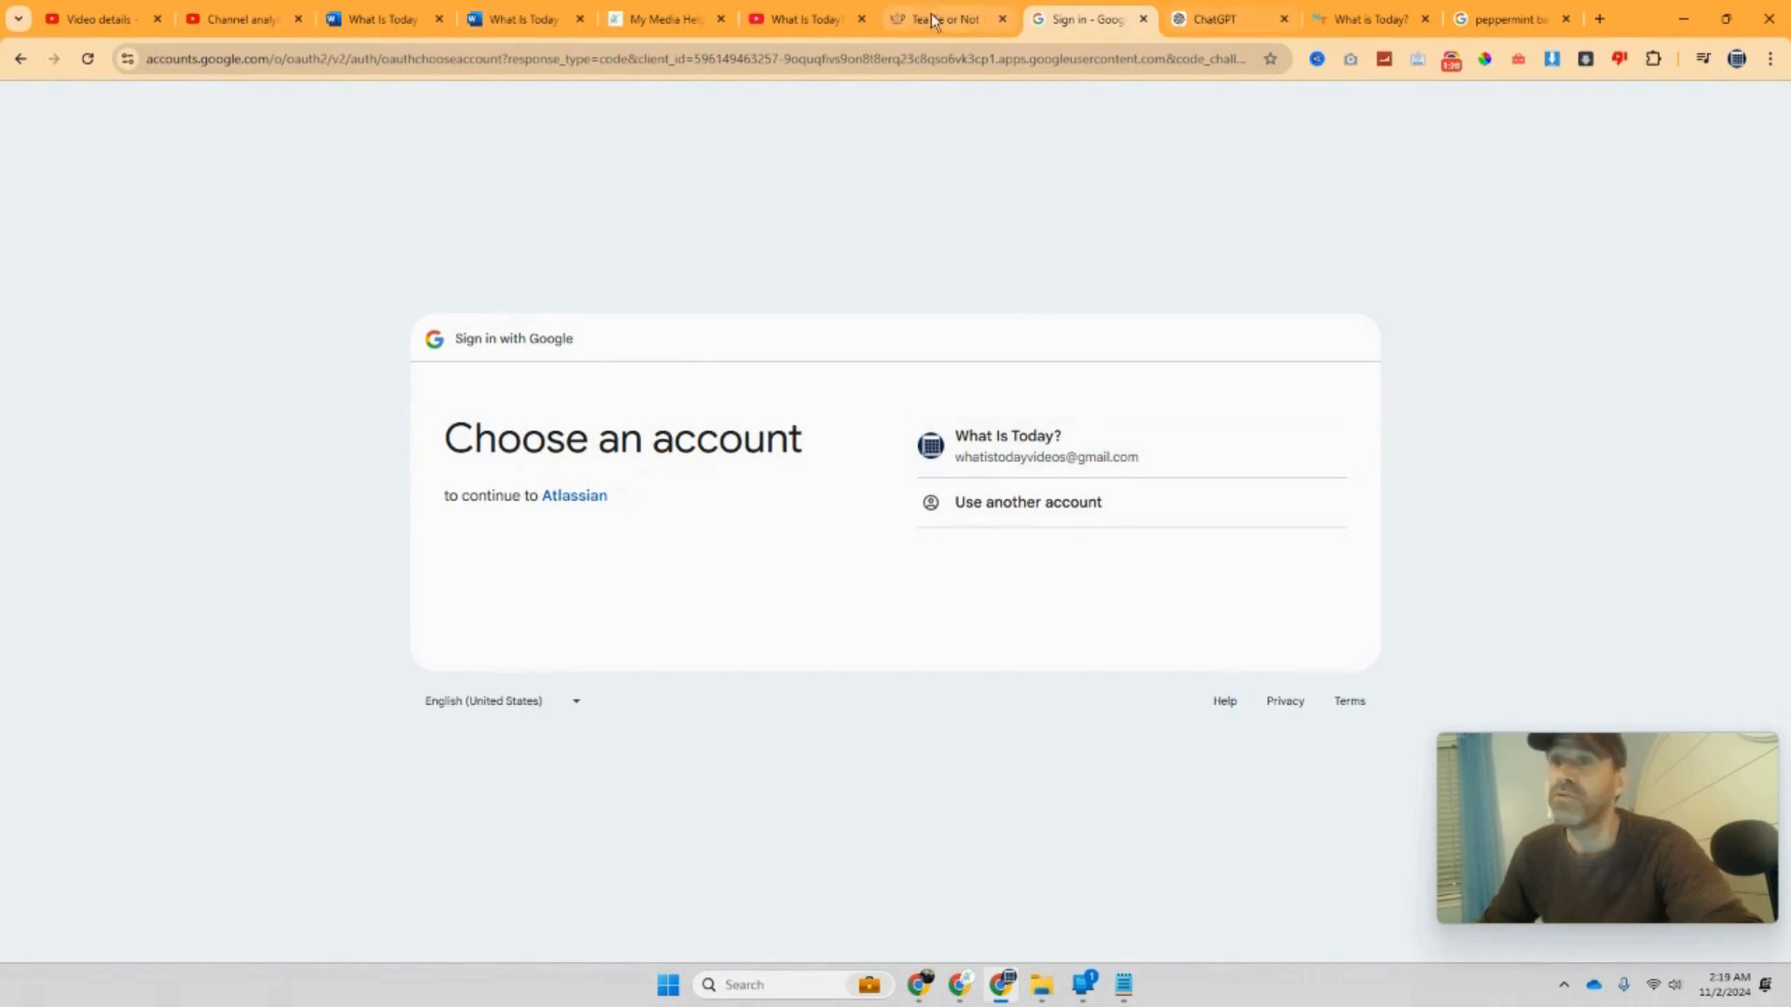
{"action": "left_click", "coordinate": [823, 24]}
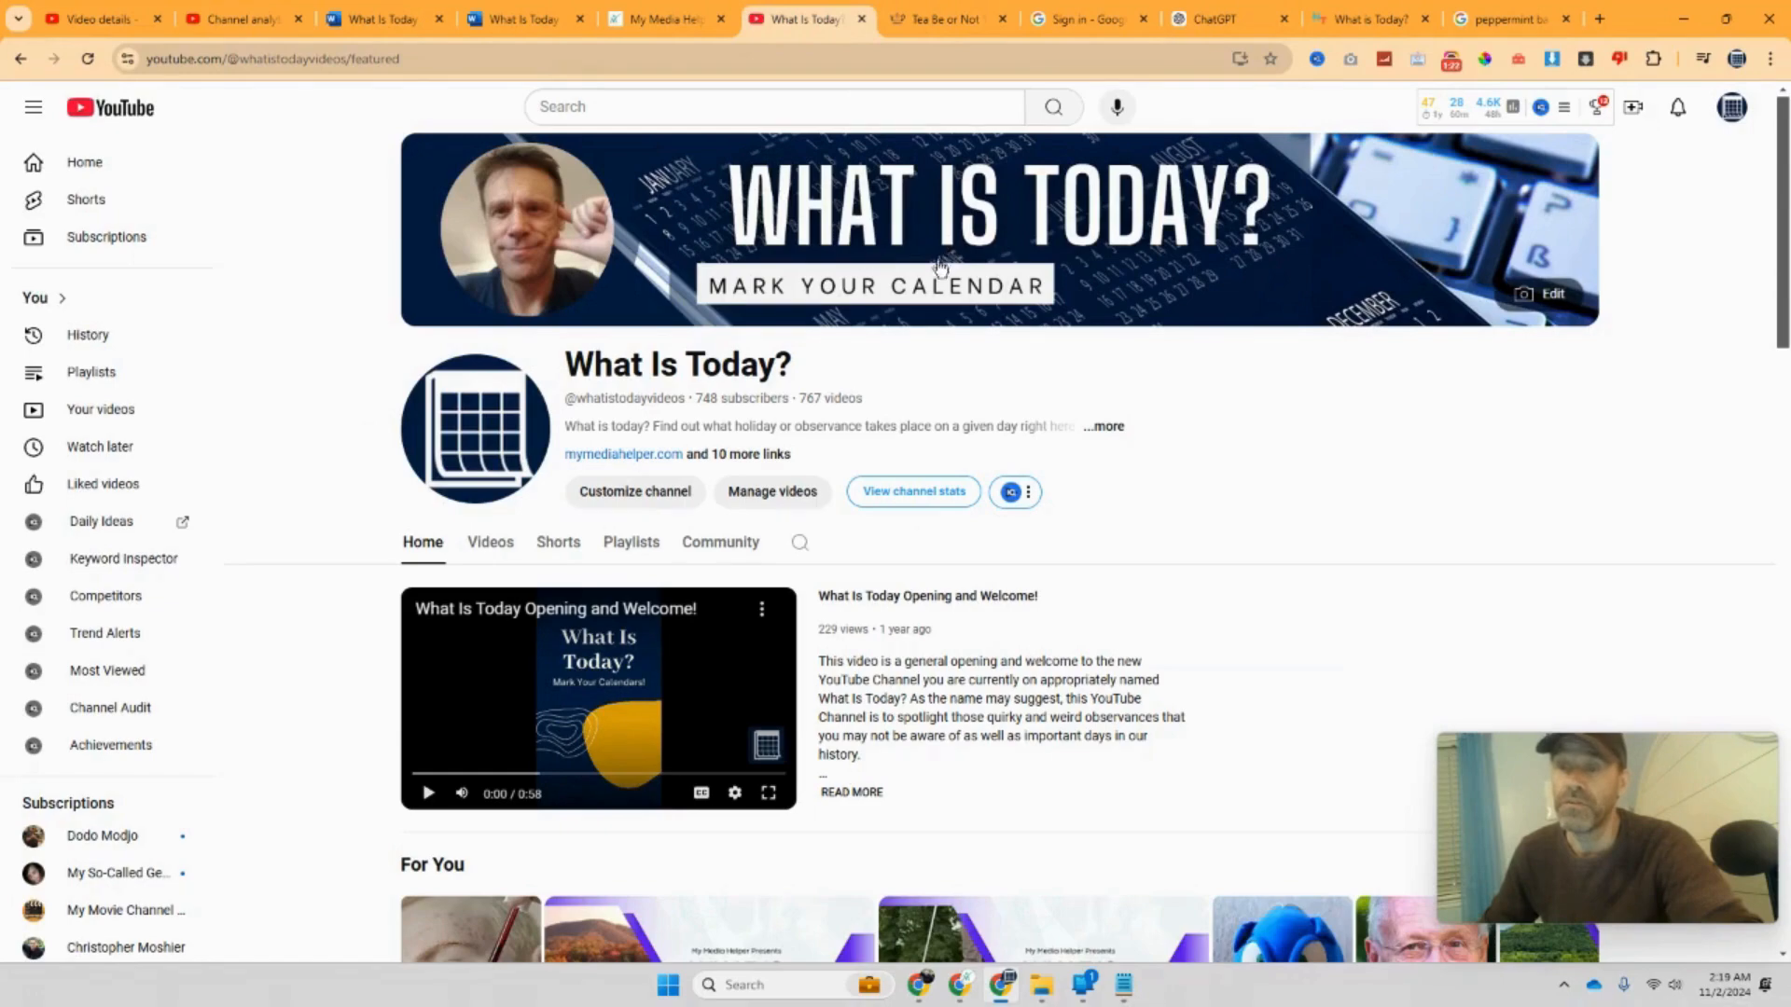
Step: Browse the What Is Today? channel's Videos and scroll through its Shorts listing
{"action": "scroll", "coordinate": [938, 270], "scroll_direction": "down", "scroll_amount": 5}
{"action": "scroll", "coordinate": [938, 275], "scroll_direction": "up", "scroll_amount": 5}
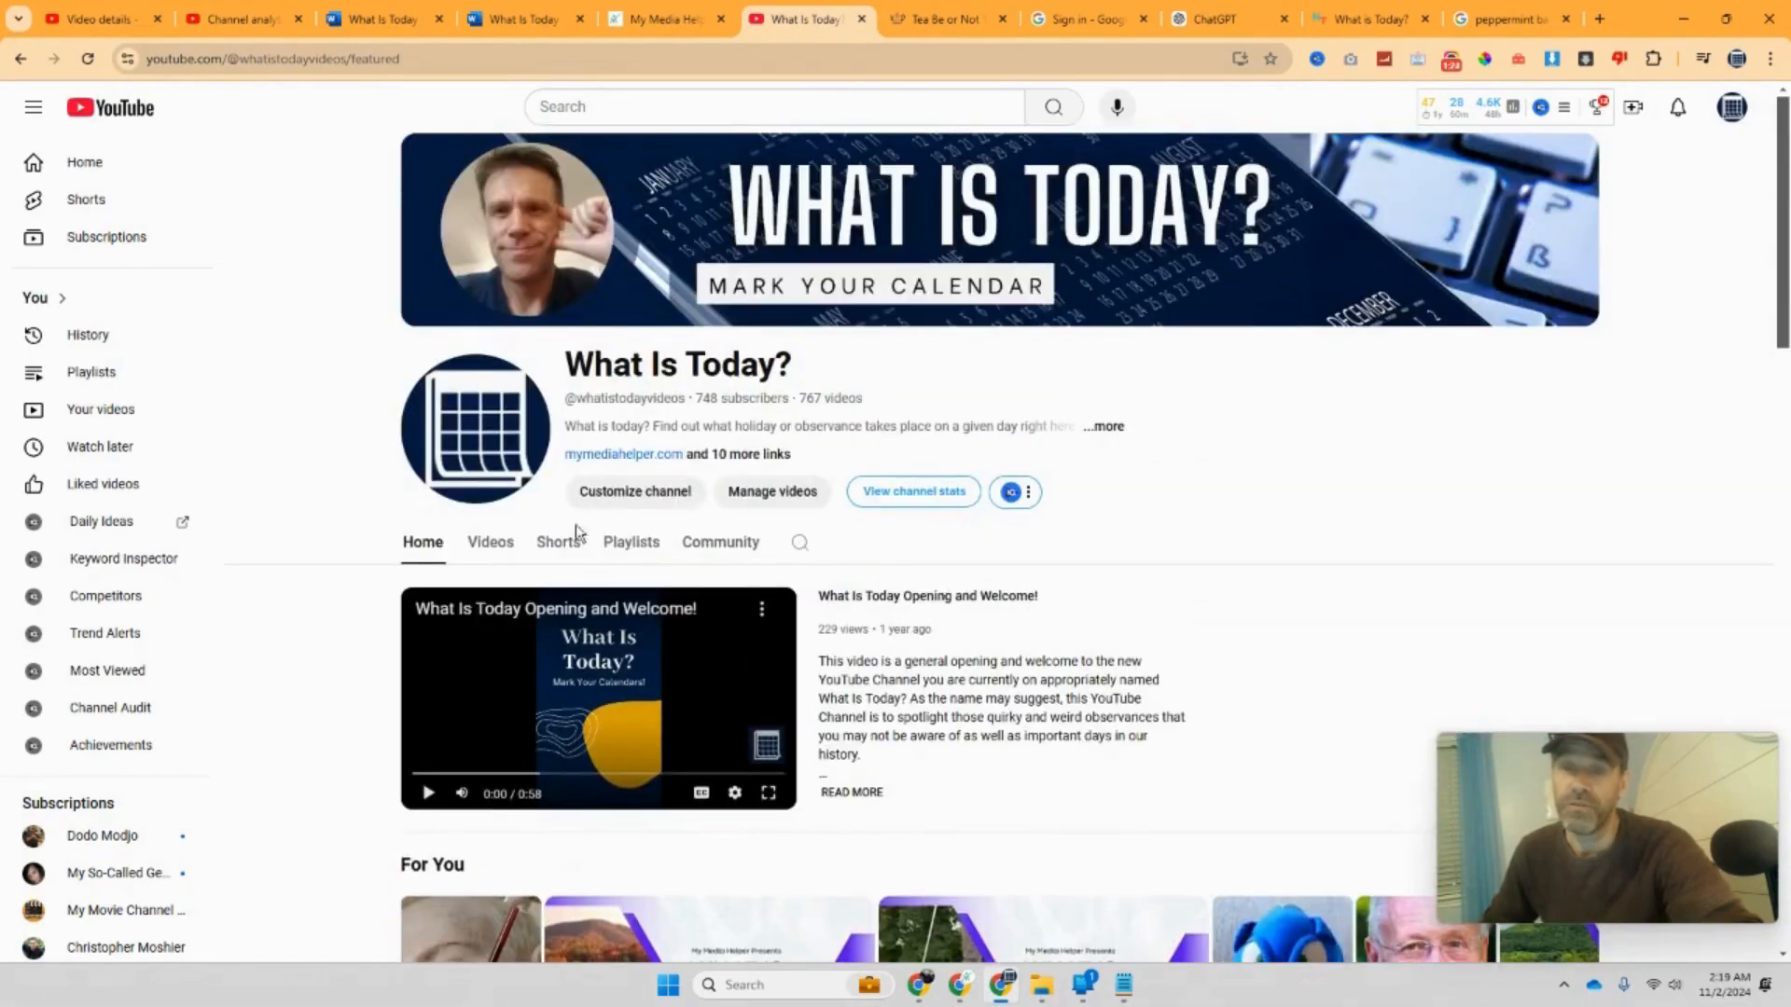
{"action": "left_click", "coordinate": [496, 553]}
{"action": "left_click", "coordinate": [556, 558]}
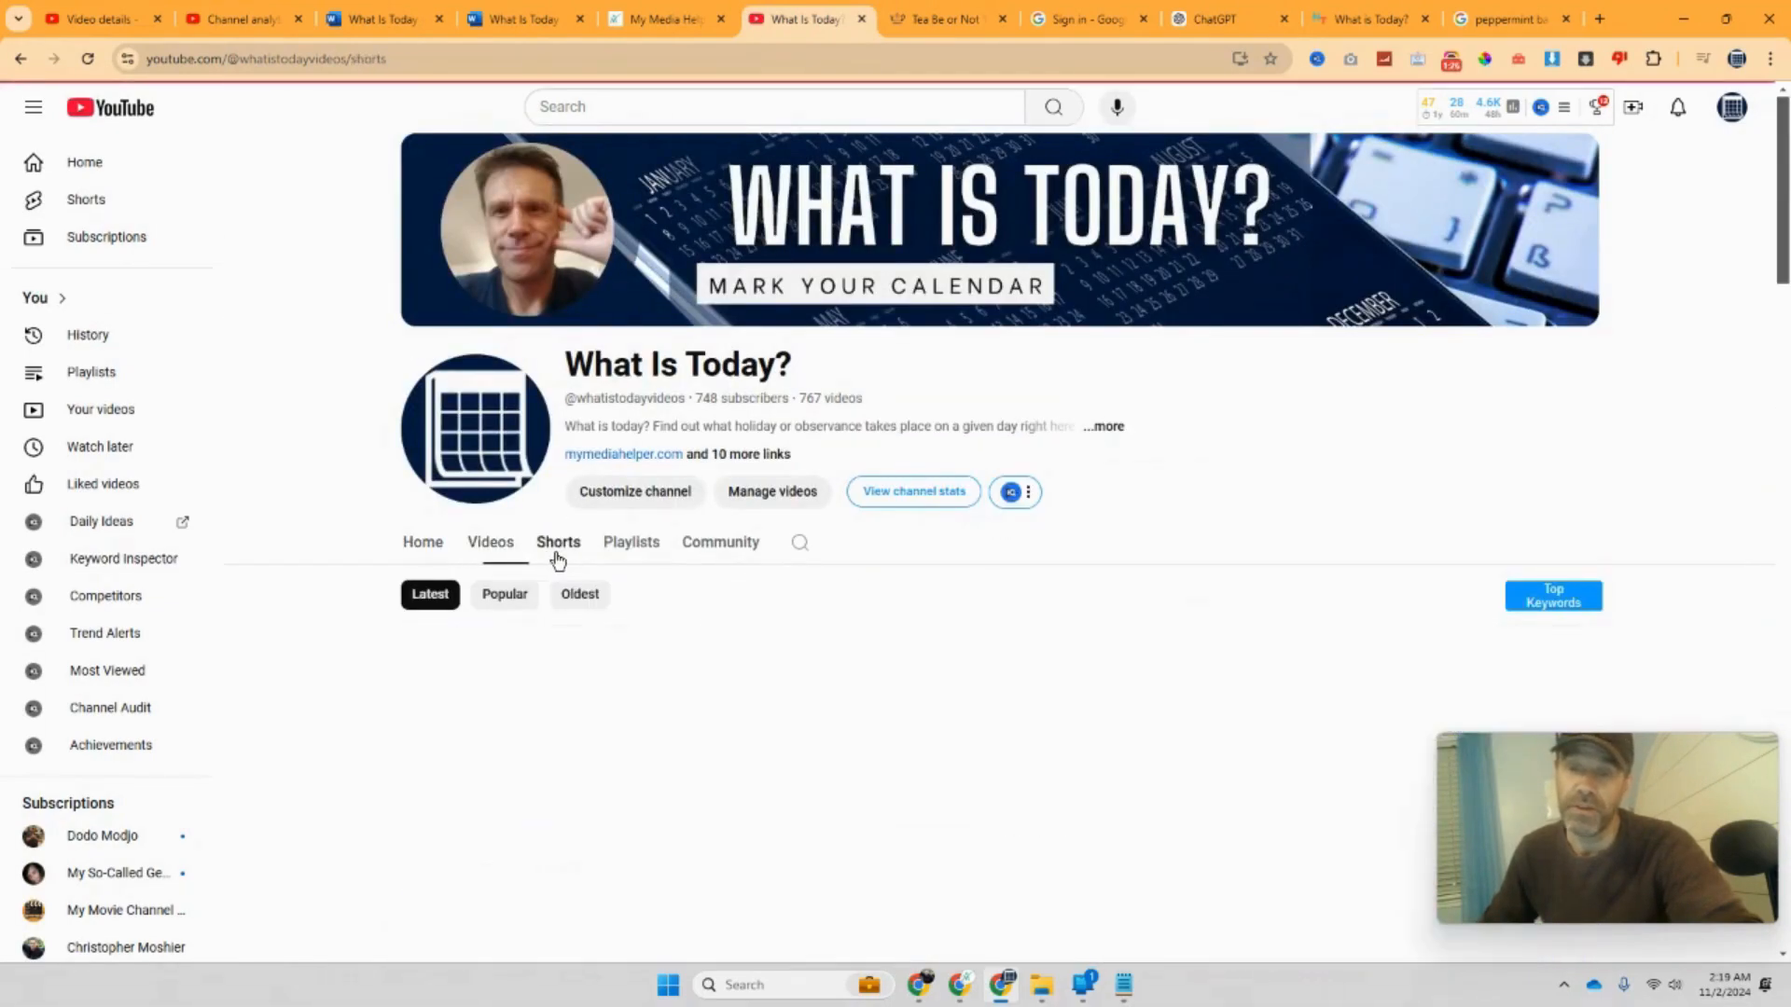
{"action": "scroll", "coordinate": [638, 491], "scroll_direction": "down", "scroll_amount": 3}
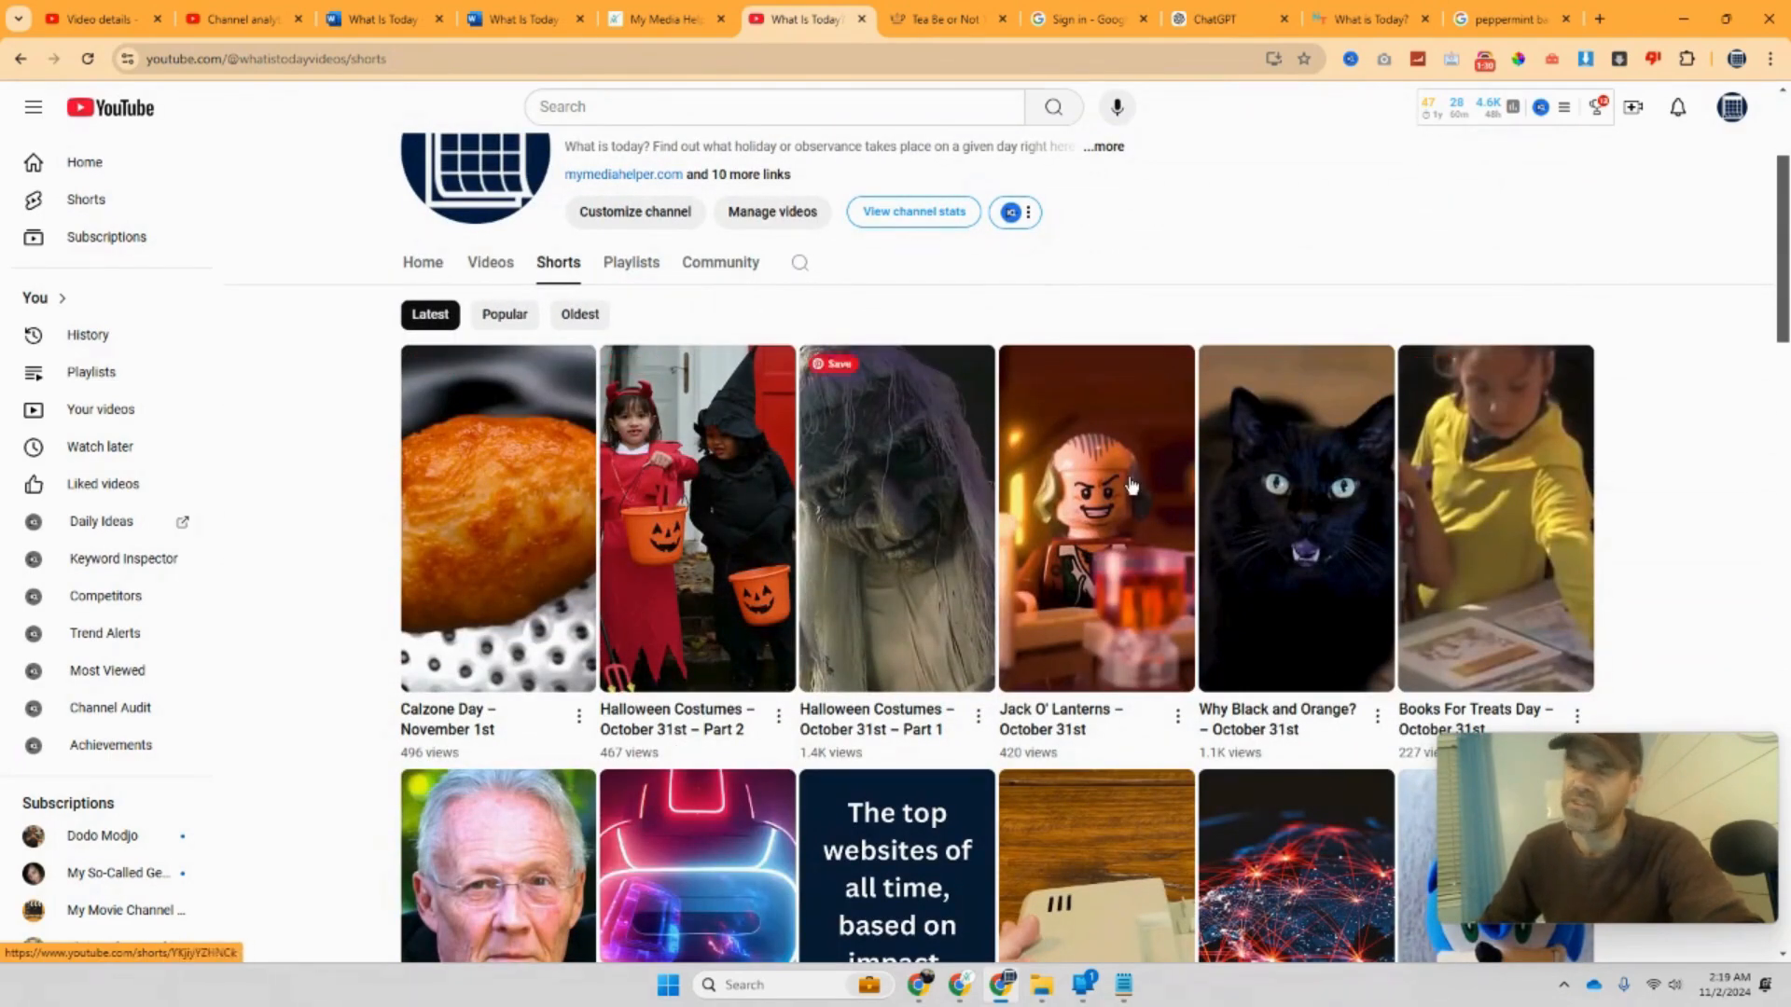
{"action": "scroll", "coordinate": [569, 467], "scroll_direction": "down", "scroll_amount": 2}
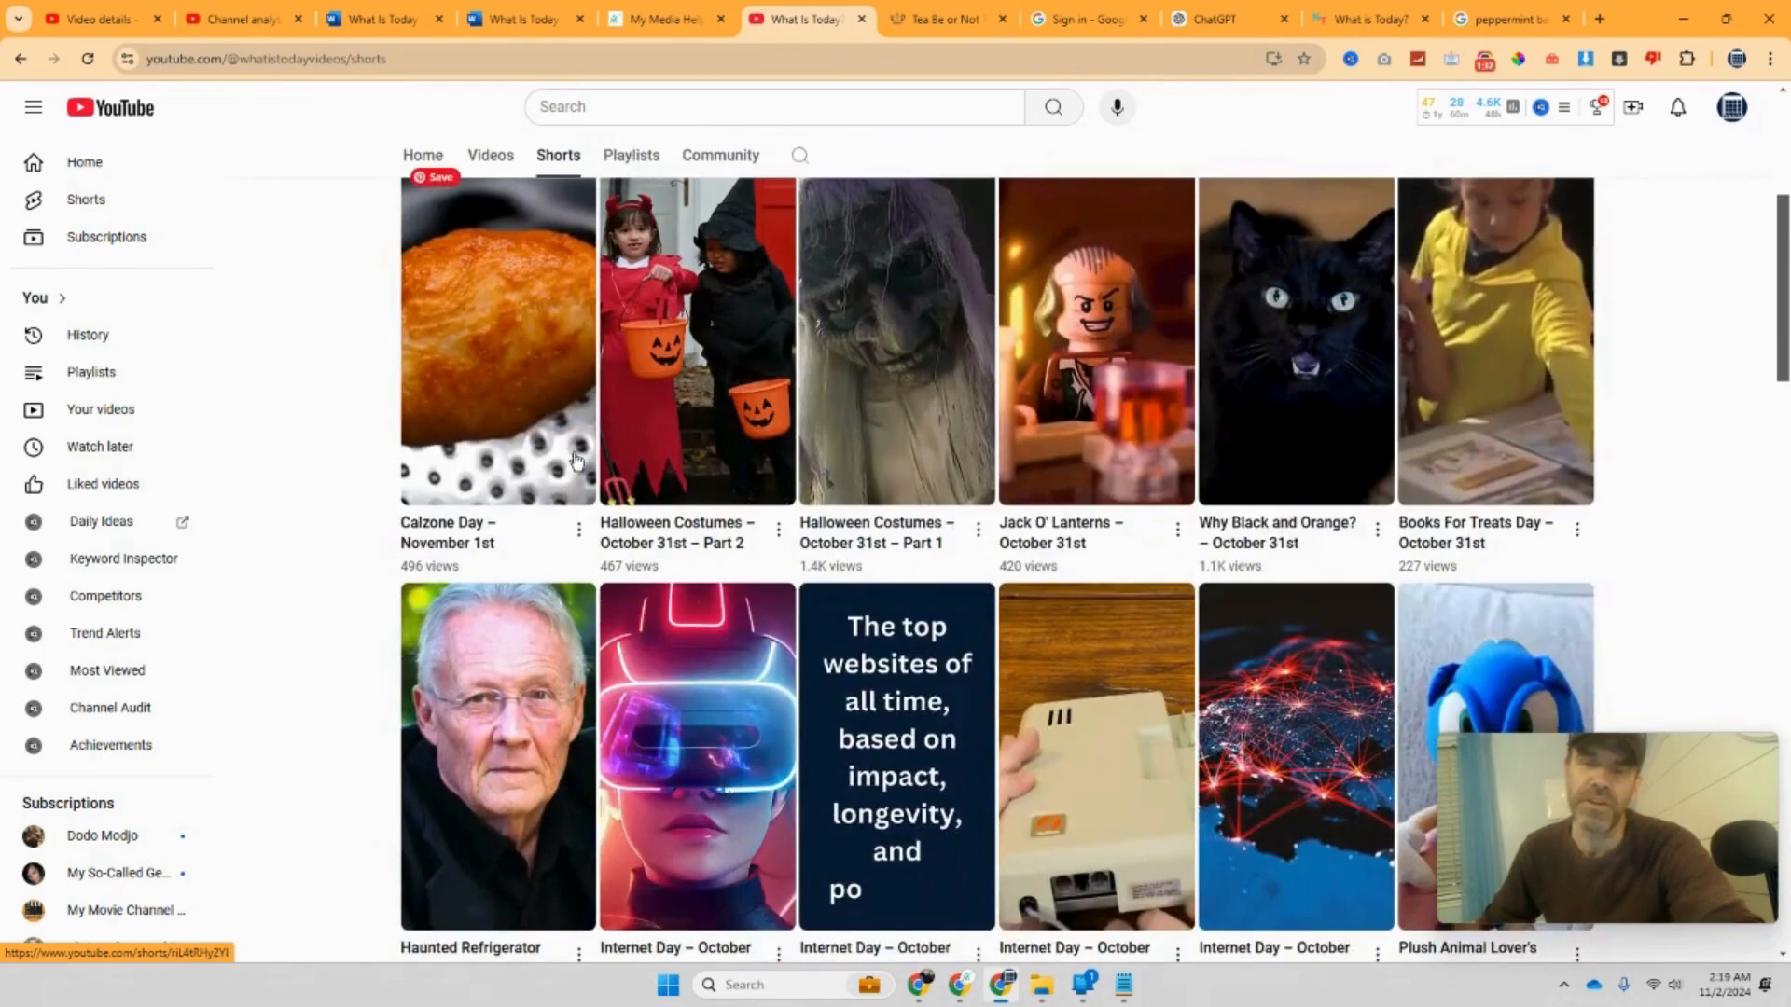
{"action": "scroll", "coordinate": [565, 464], "scroll_direction": "up", "scroll_amount": 2}
{"action": "scroll", "coordinate": [564, 464], "scroll_direction": "up", "scroll_amount": 1}
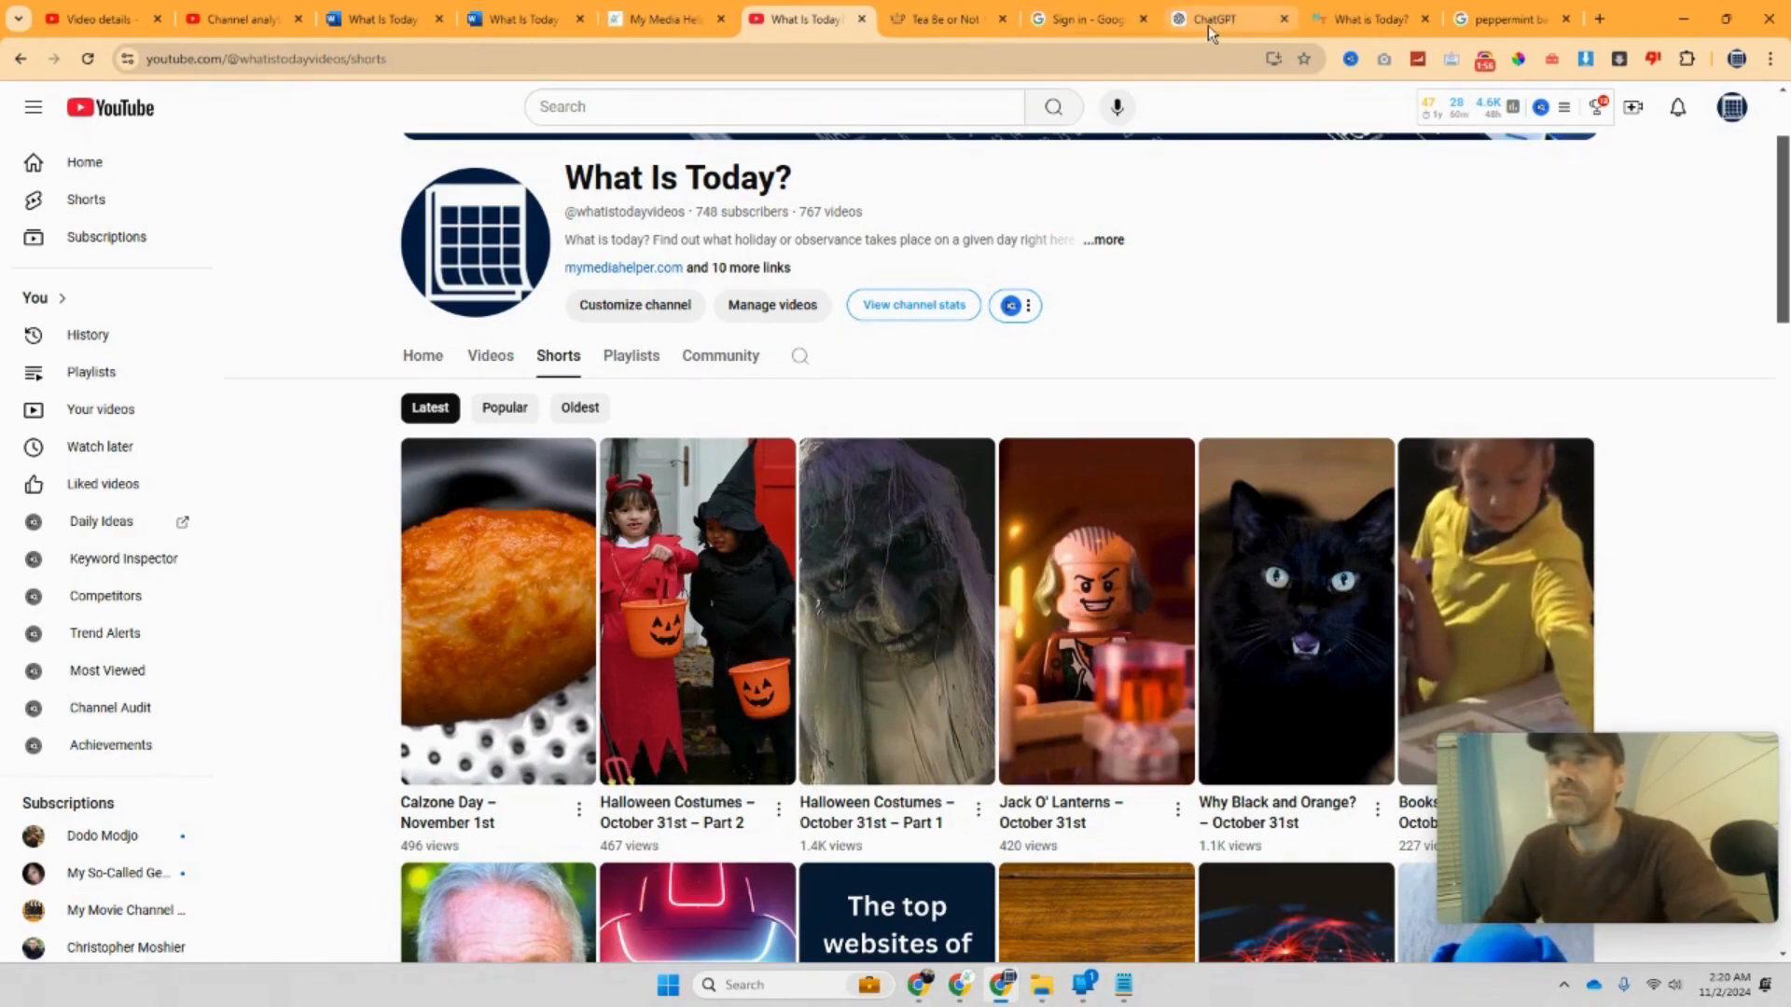
Step: Create the Atlassian account via Google, keep the suggested site name, and pick Project management
{"action": "left_click", "coordinate": [1072, 22]}
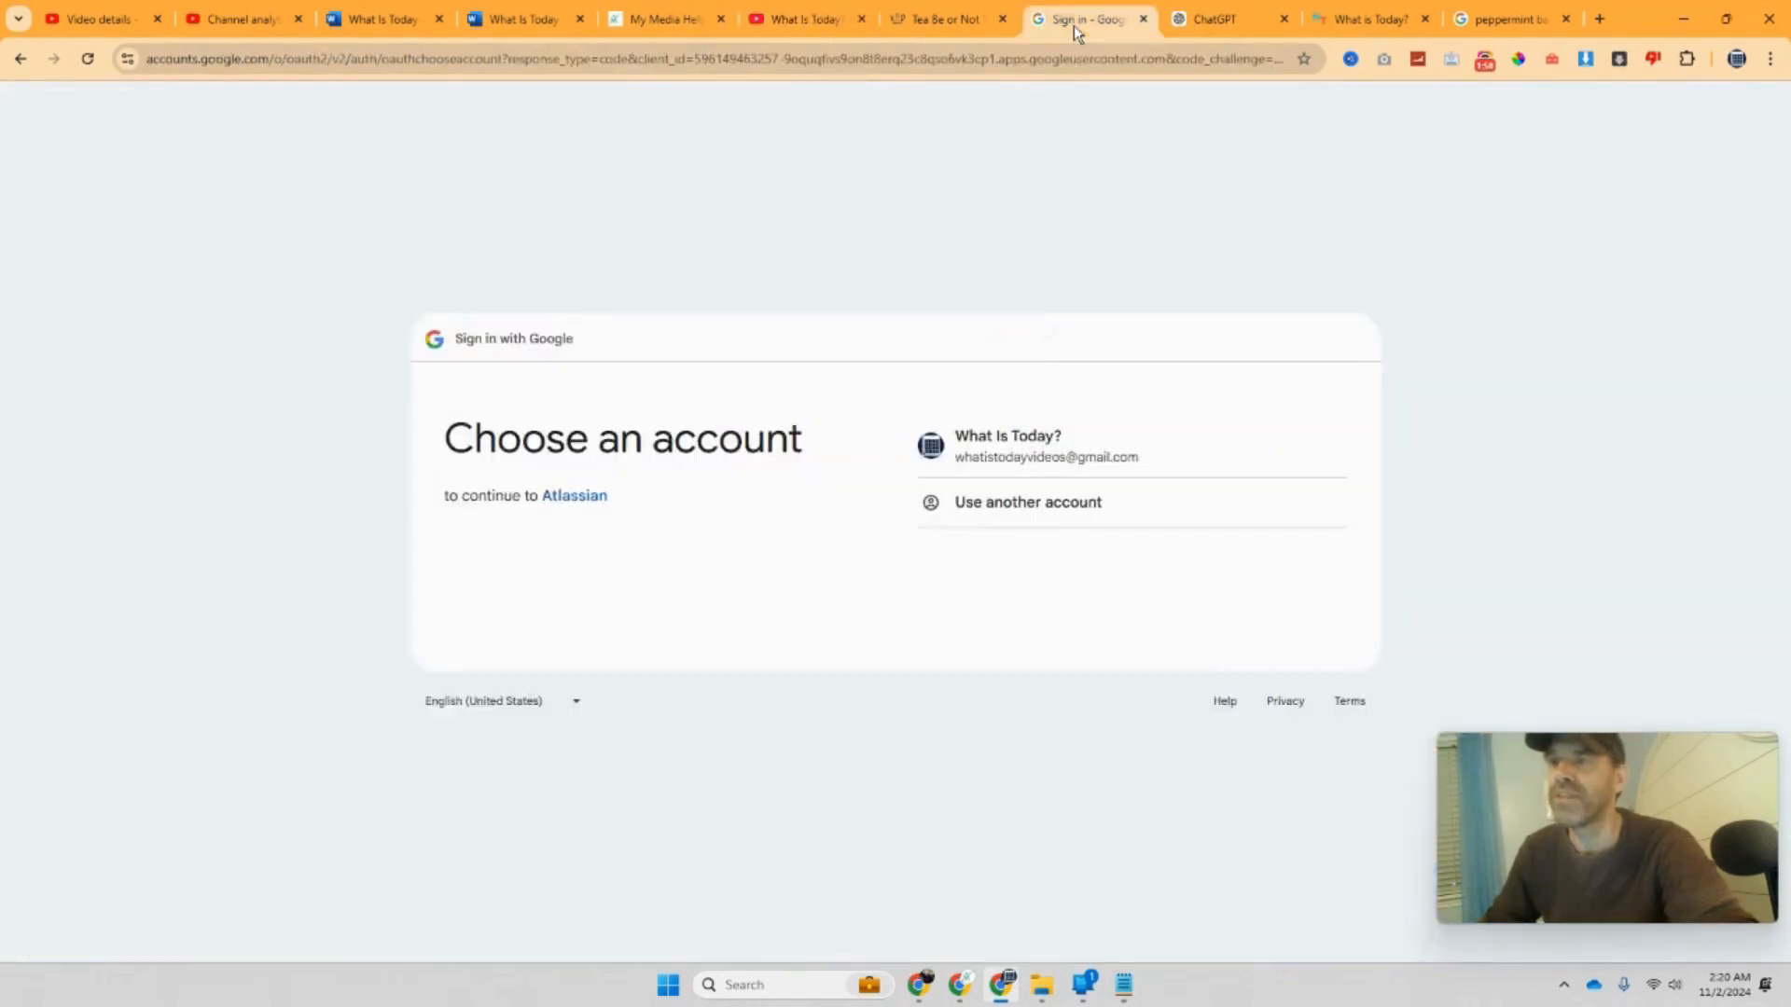
{"action": "left_click", "coordinate": [1016, 439]}
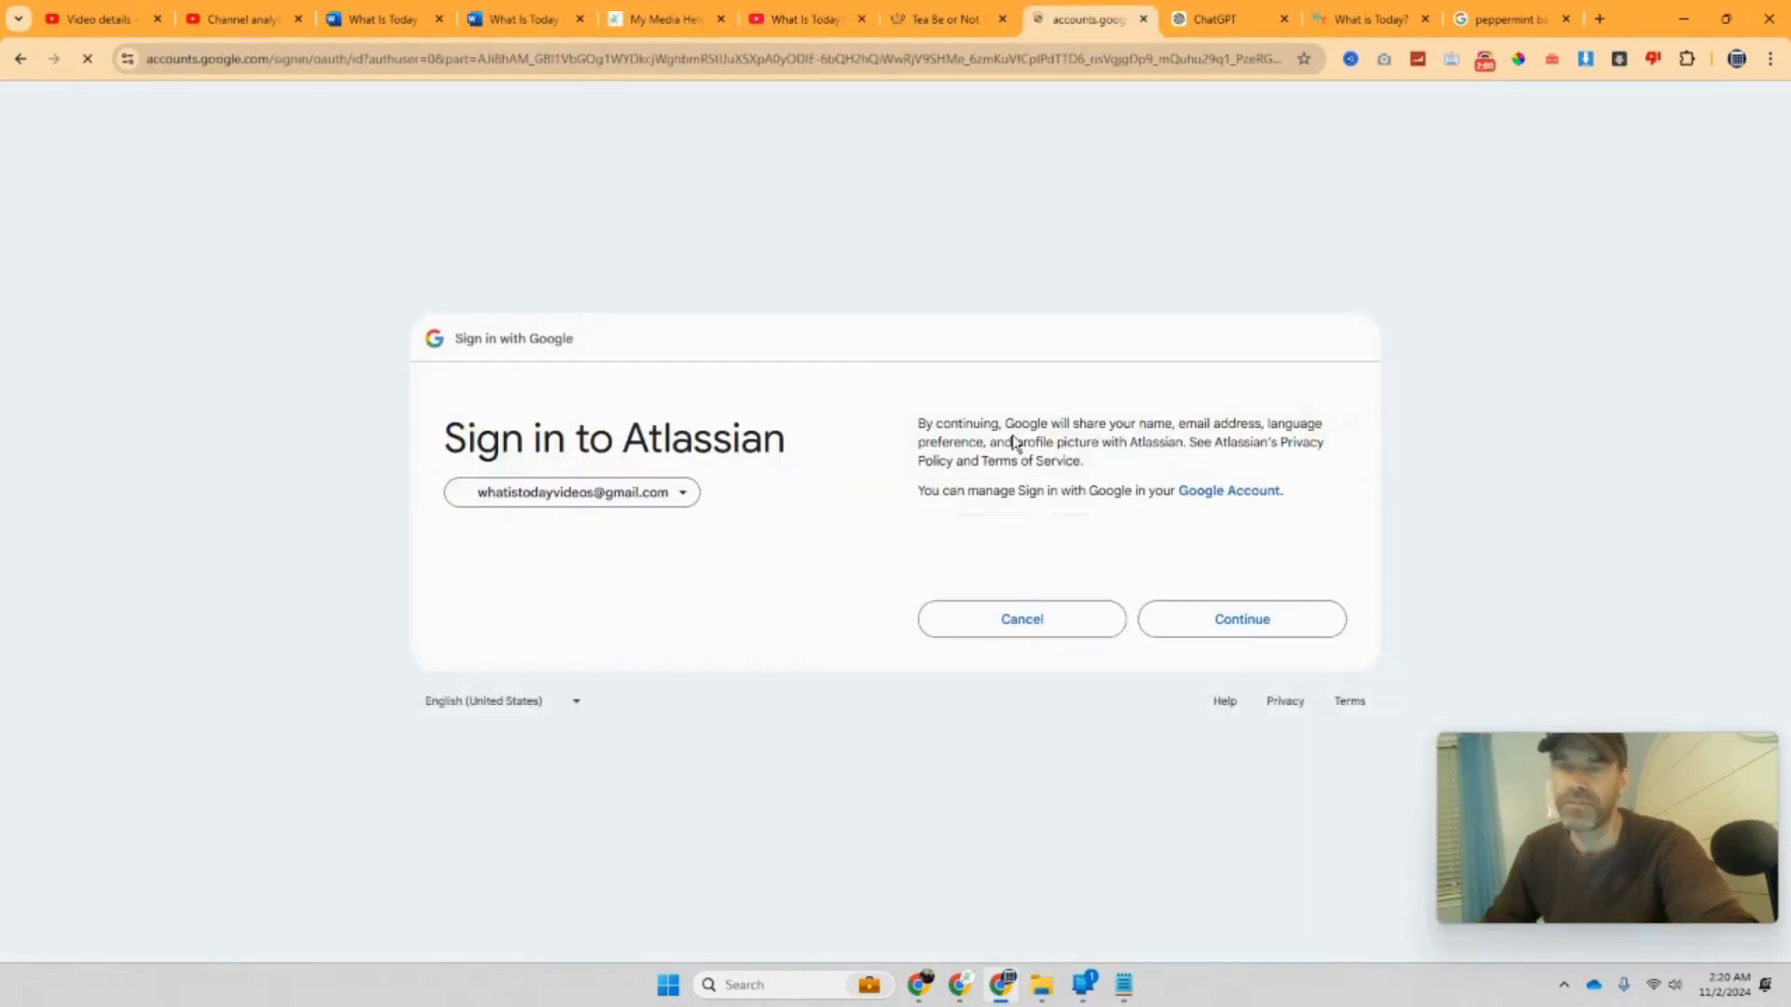
{"action": "left_click", "coordinate": [1161, 617]}
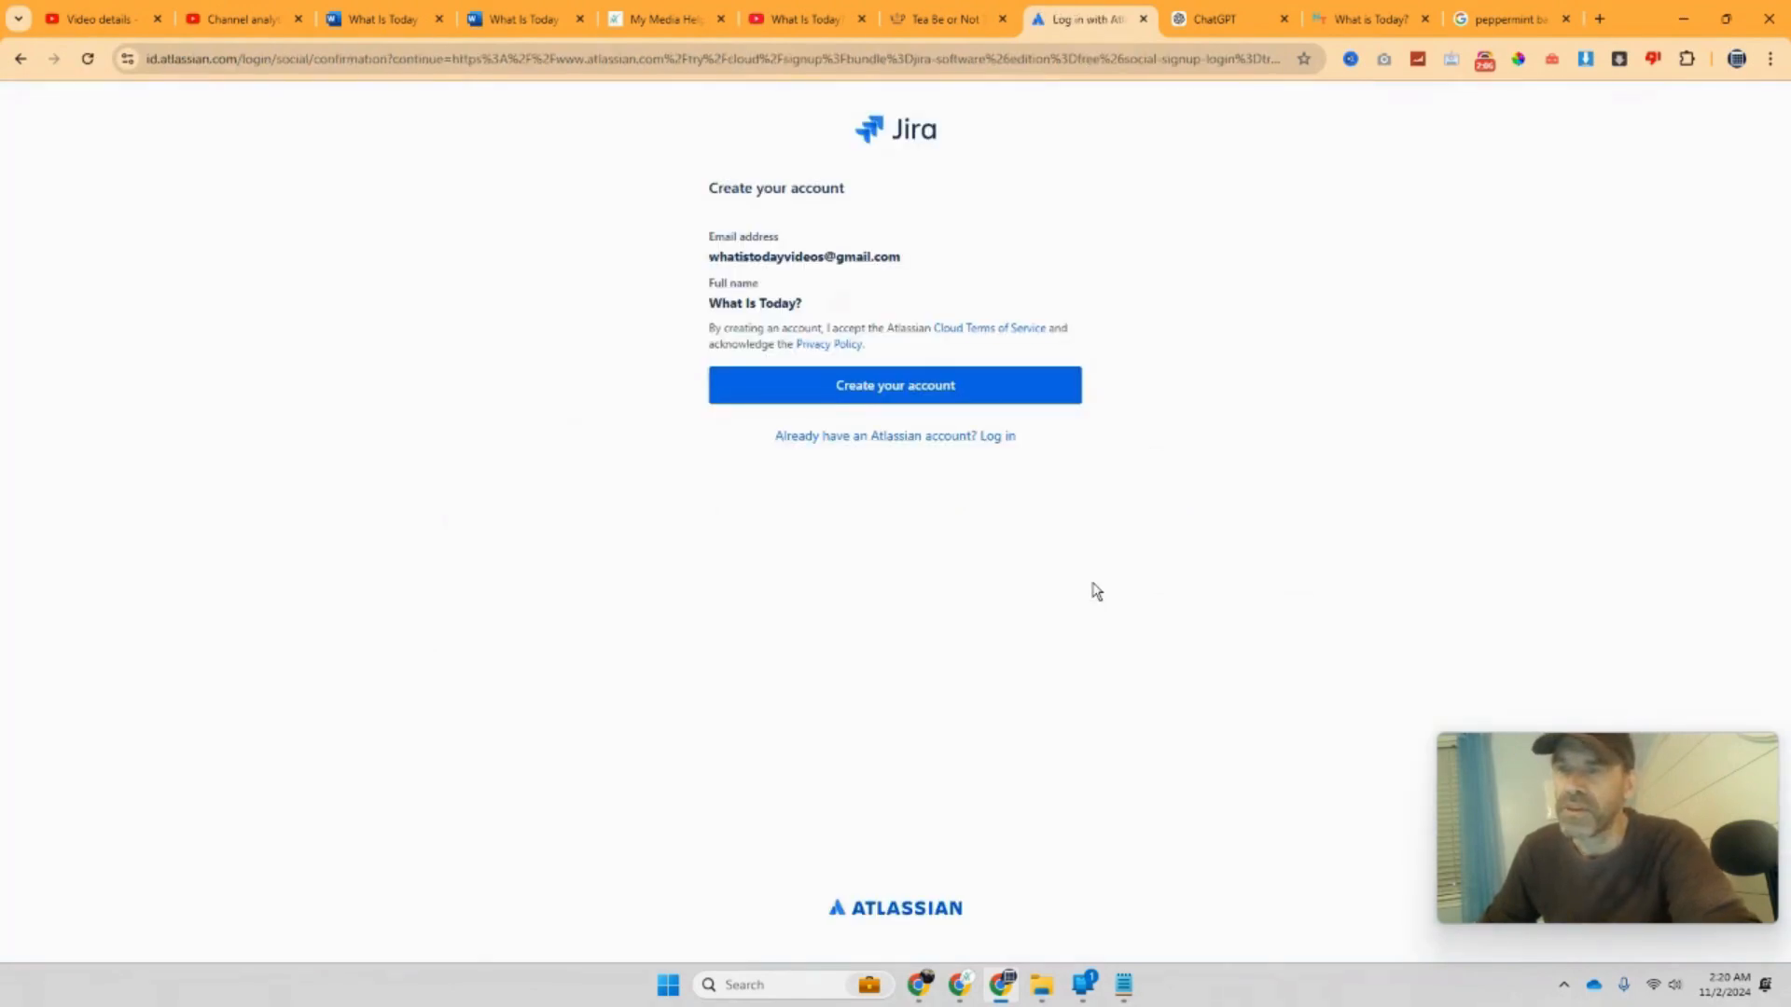
{"action": "left_click", "coordinate": [907, 403]}
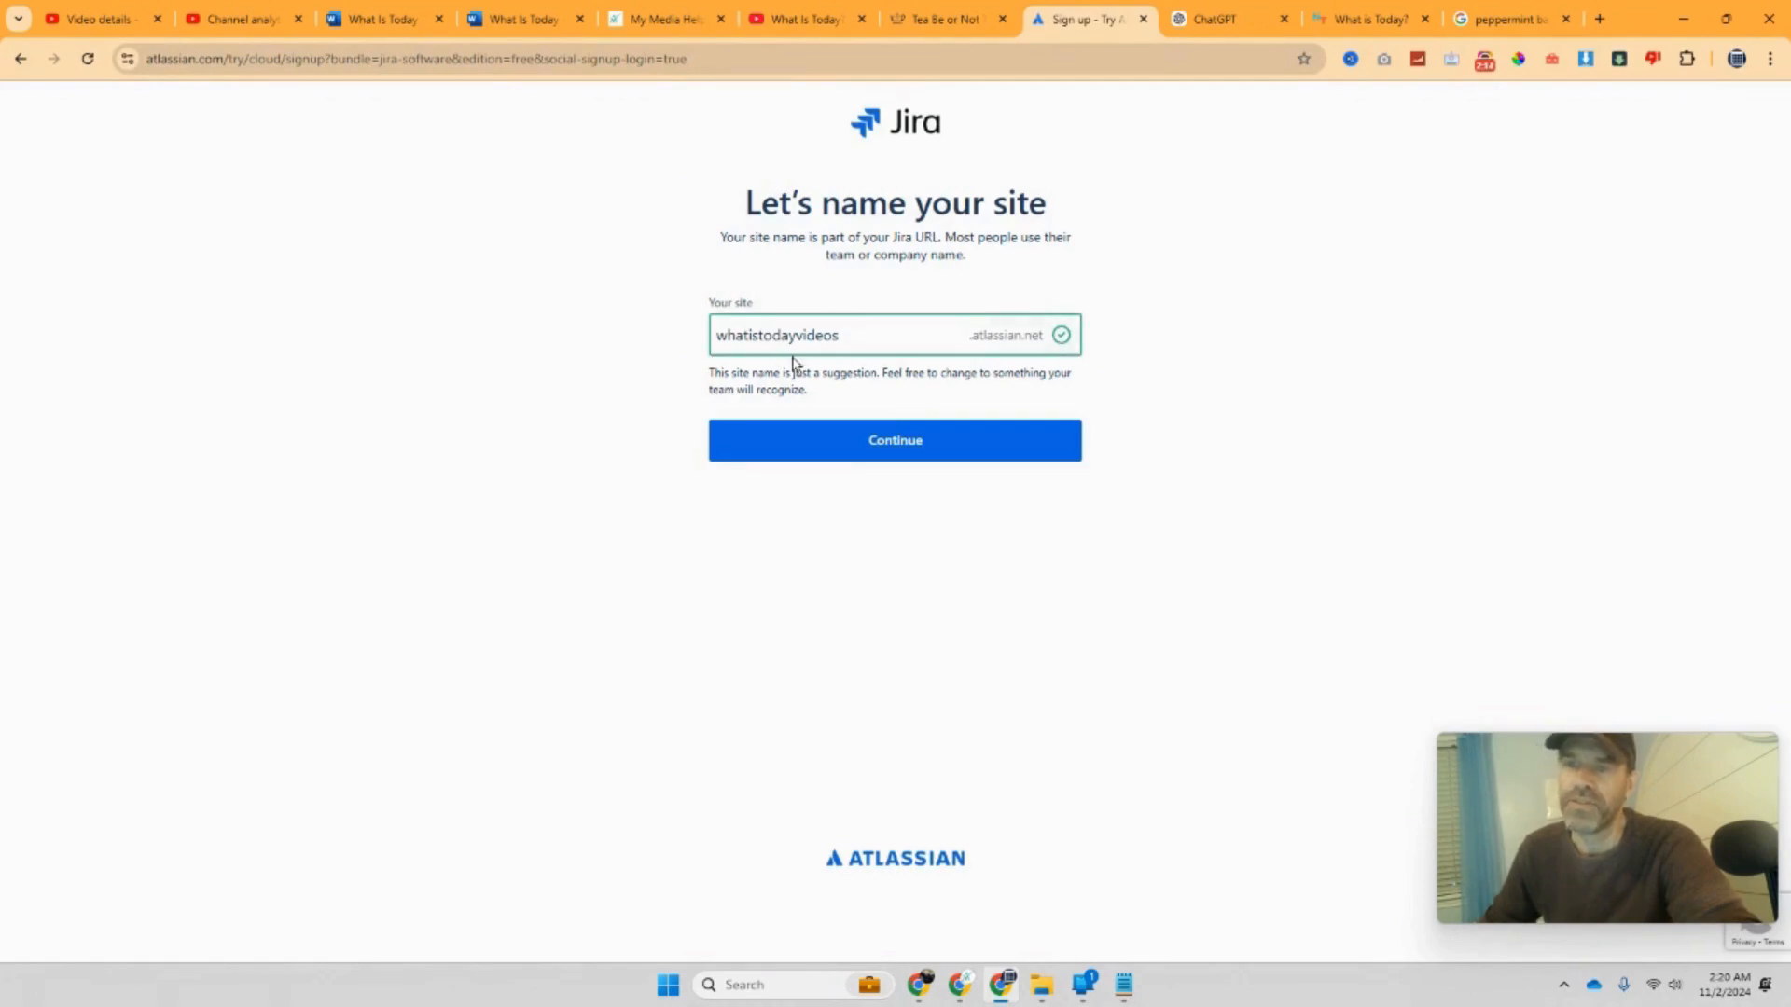
{"action": "left_click", "coordinate": [884, 462]}
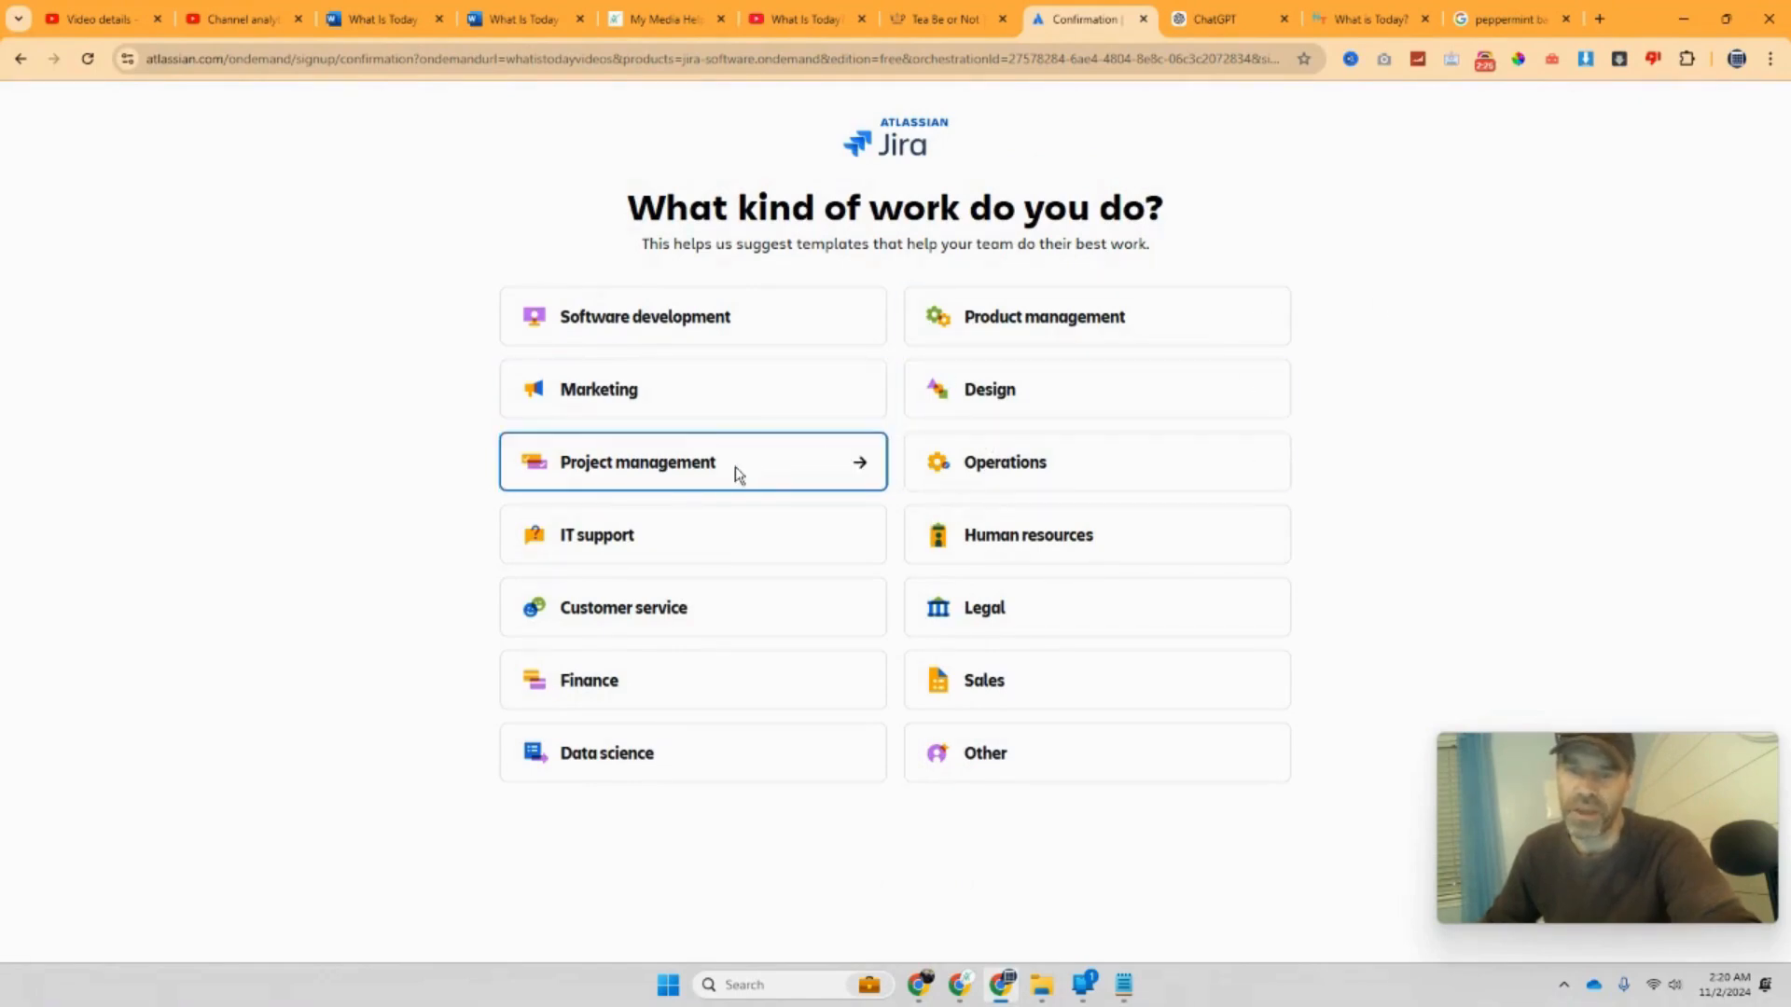
{"action": "left_click", "coordinate": [840, 477]}
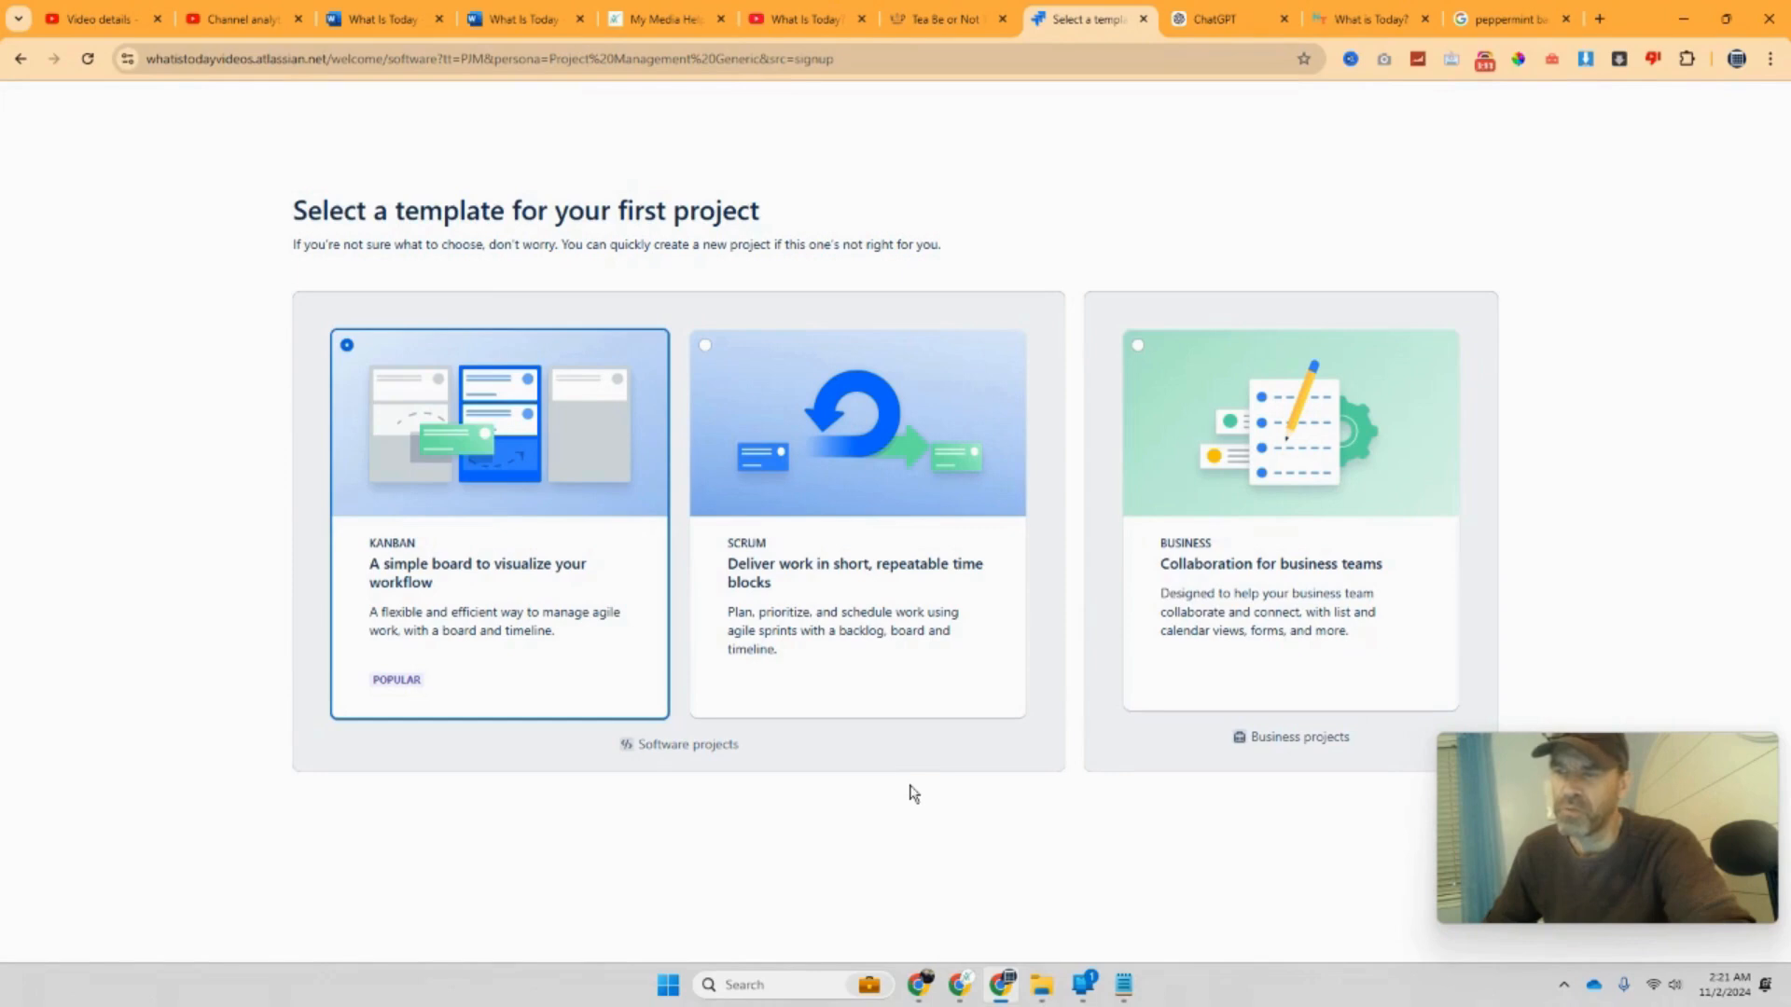
Step: Start the first project from the Kanban template, then bring up the December 2024 Word document
{"action": "left_click_drag", "start_coordinate": [1535, 806], "coordinate": [1476, 179]}
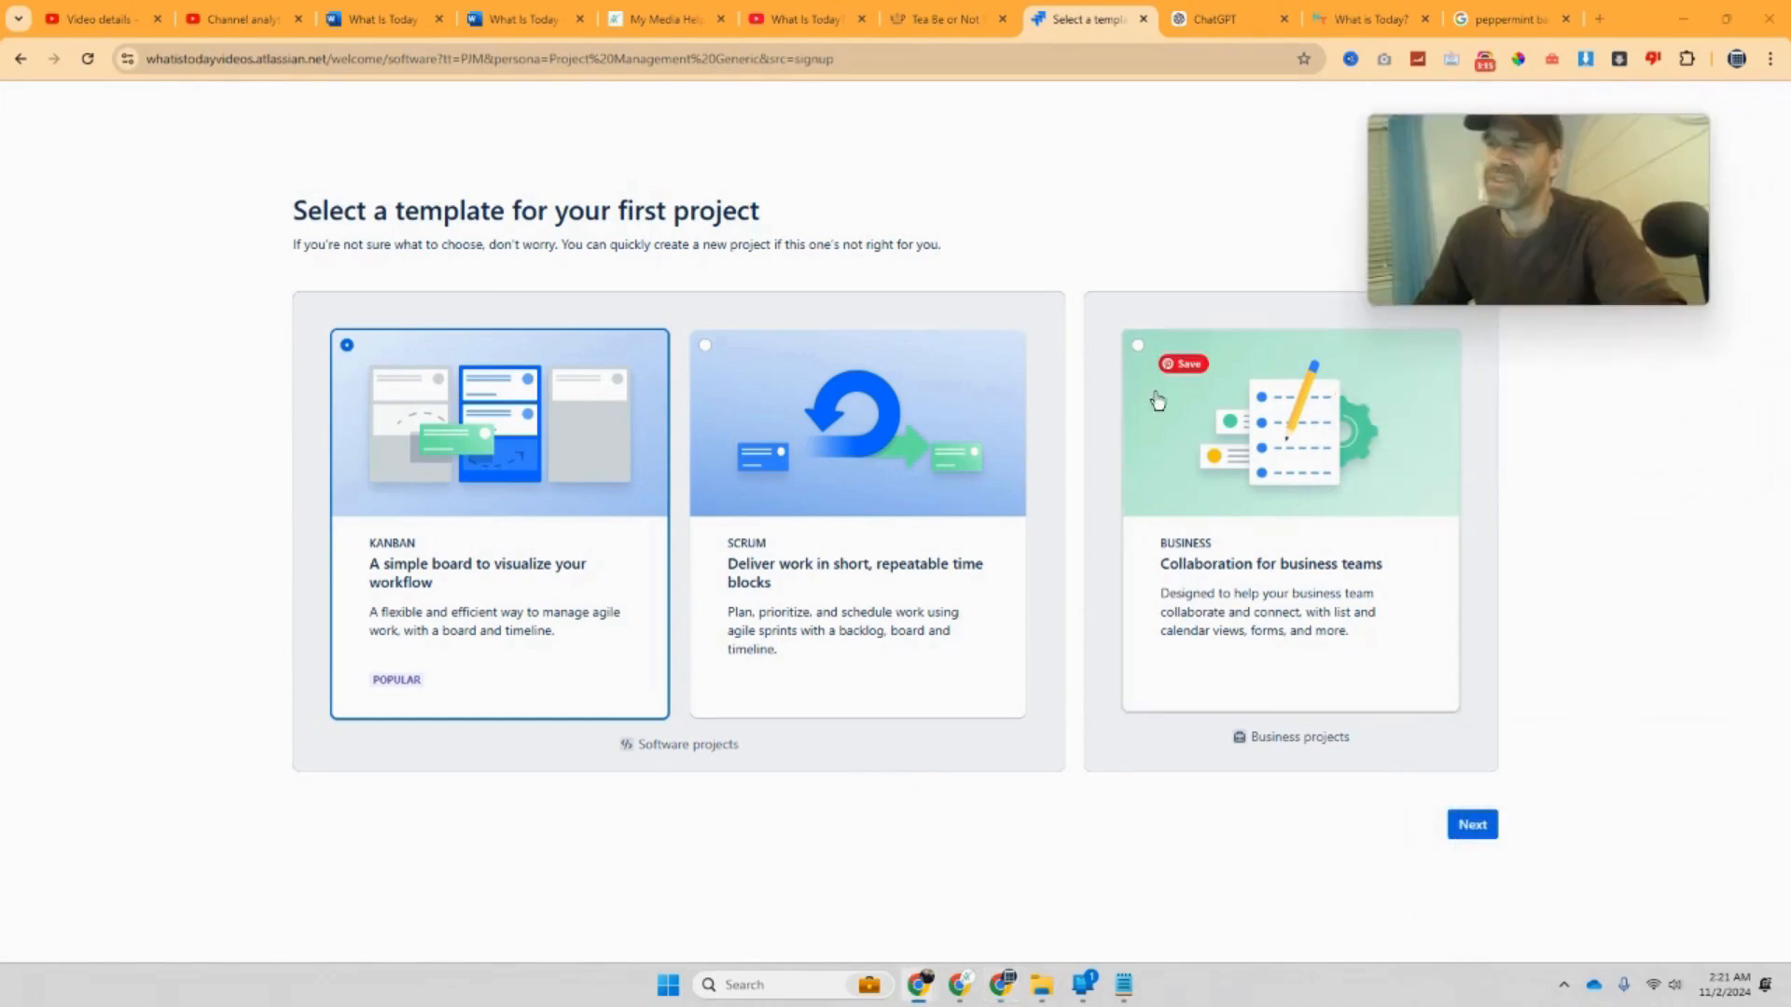
{"action": "left_click", "coordinate": [1479, 829]}
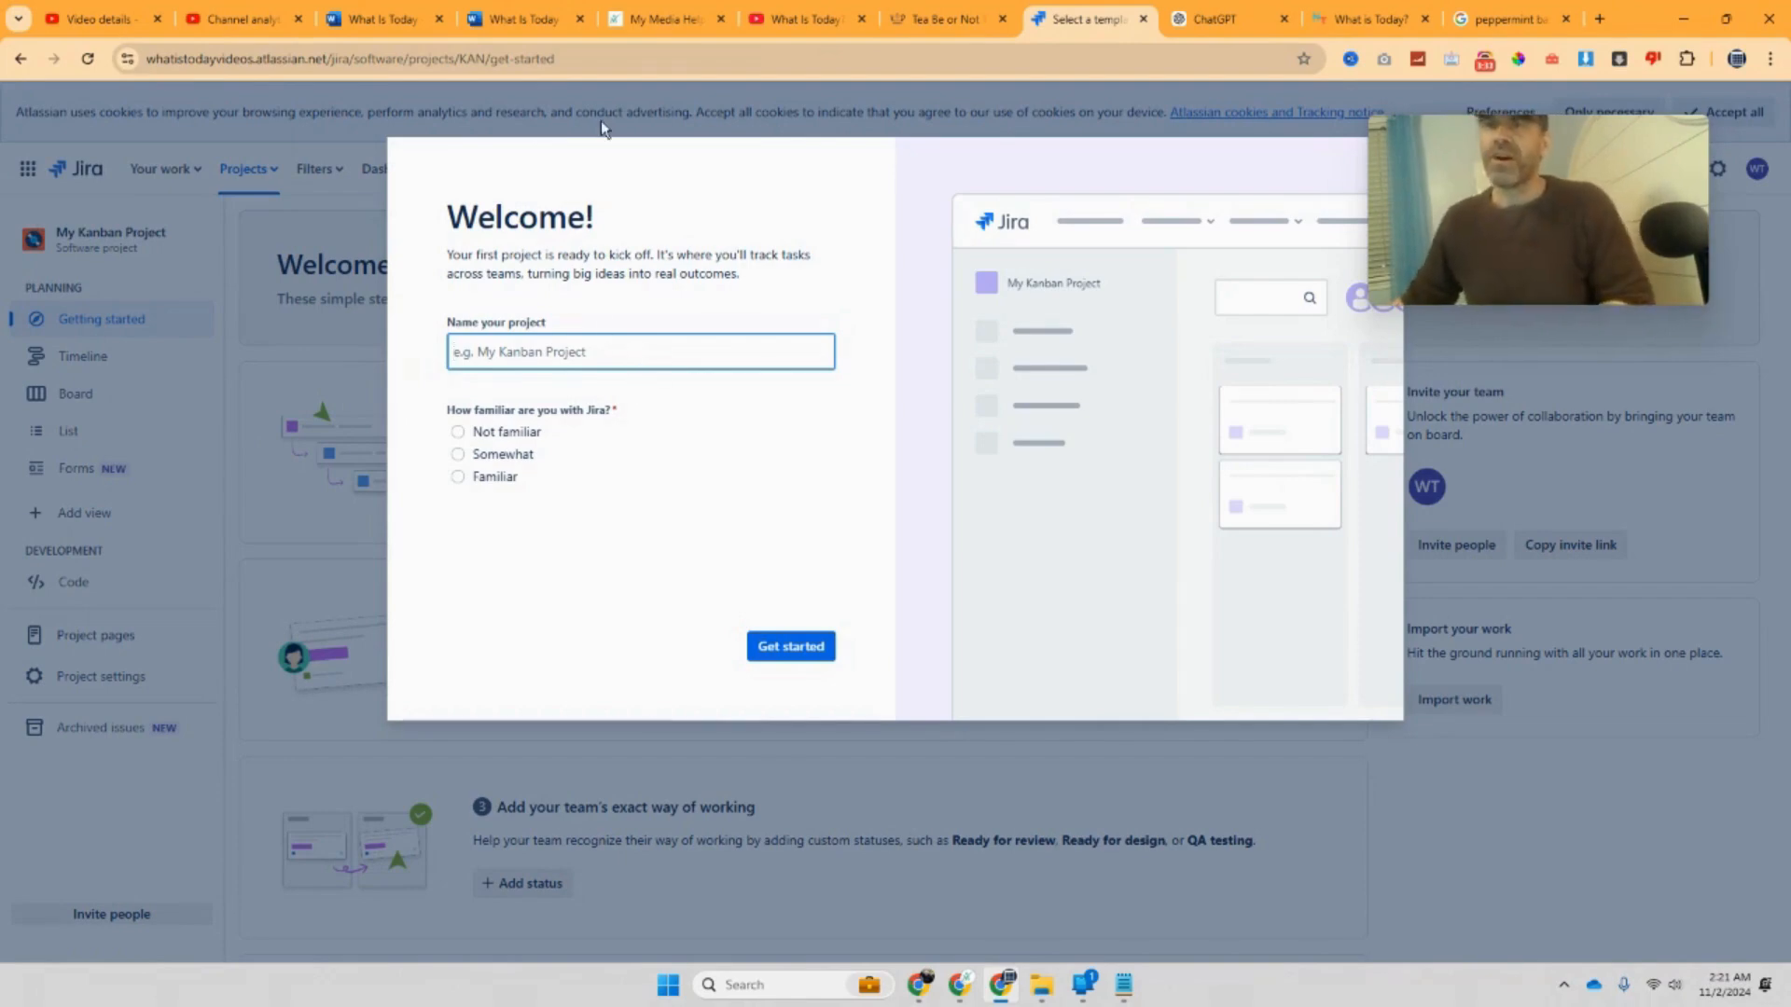
{"action": "left_click", "coordinate": [505, 22]}
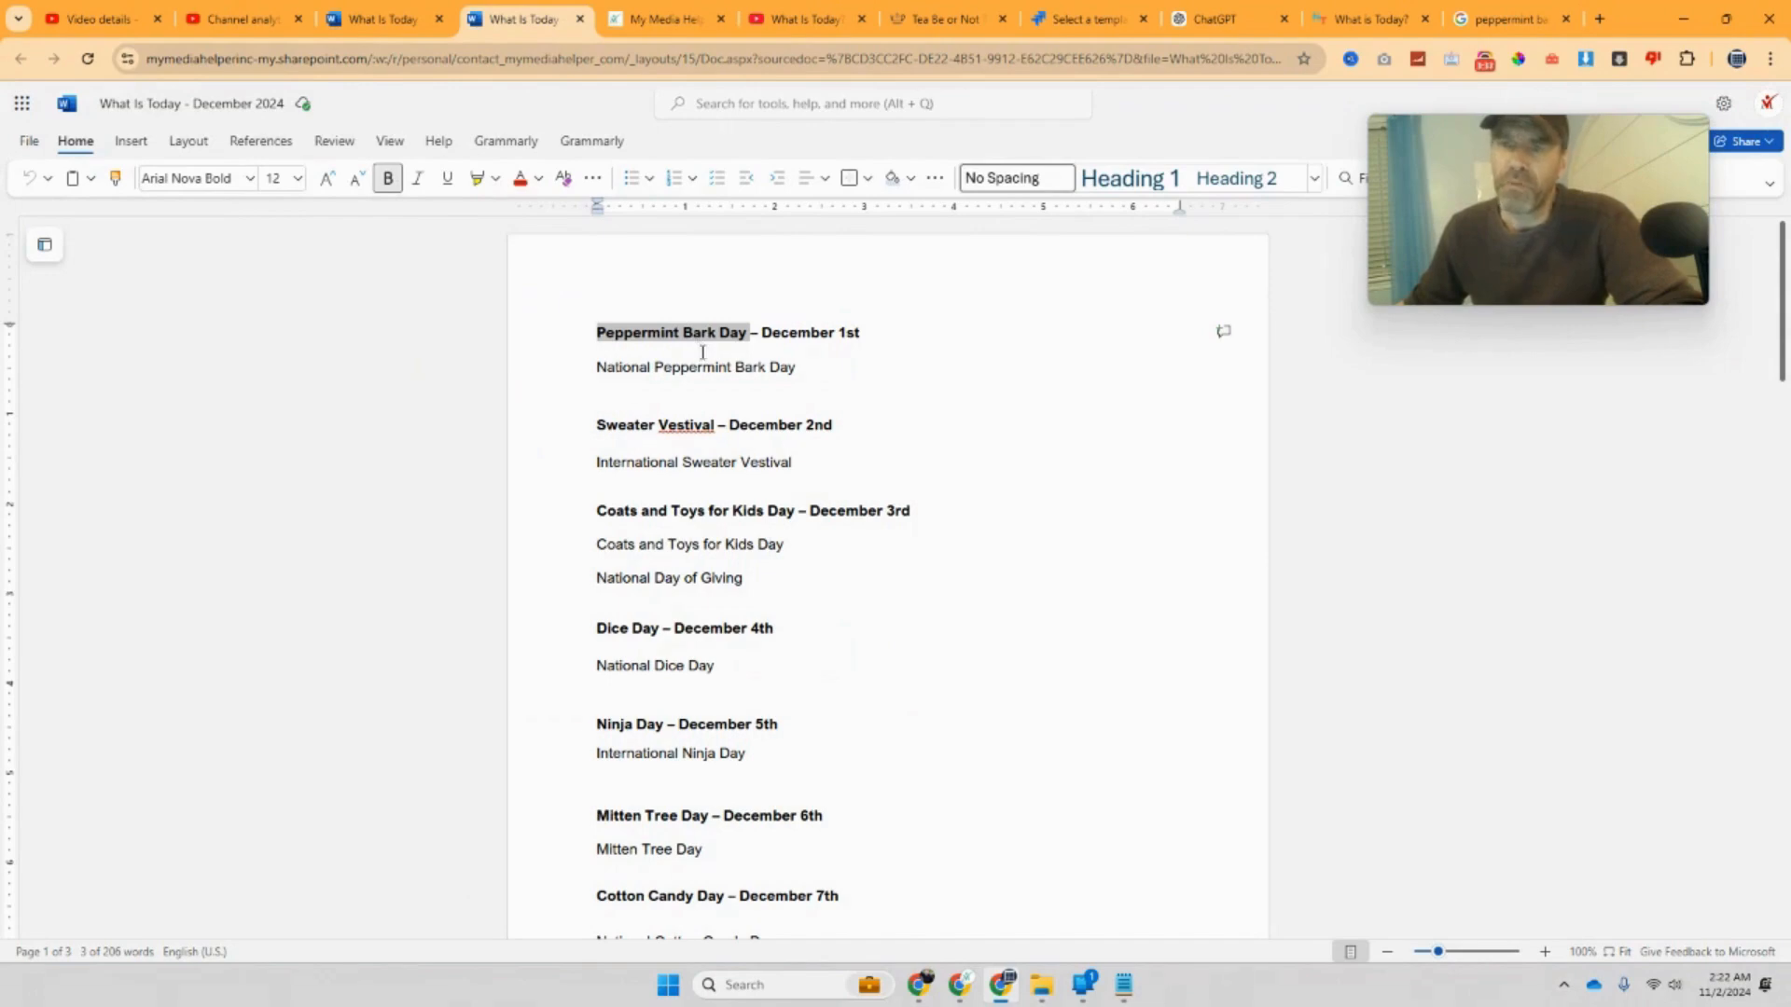
Step: Copy the 'Peppermint Bark Day' title from the Word document and head back toward Jira
{"action": "right_click", "coordinate": [699, 345]}
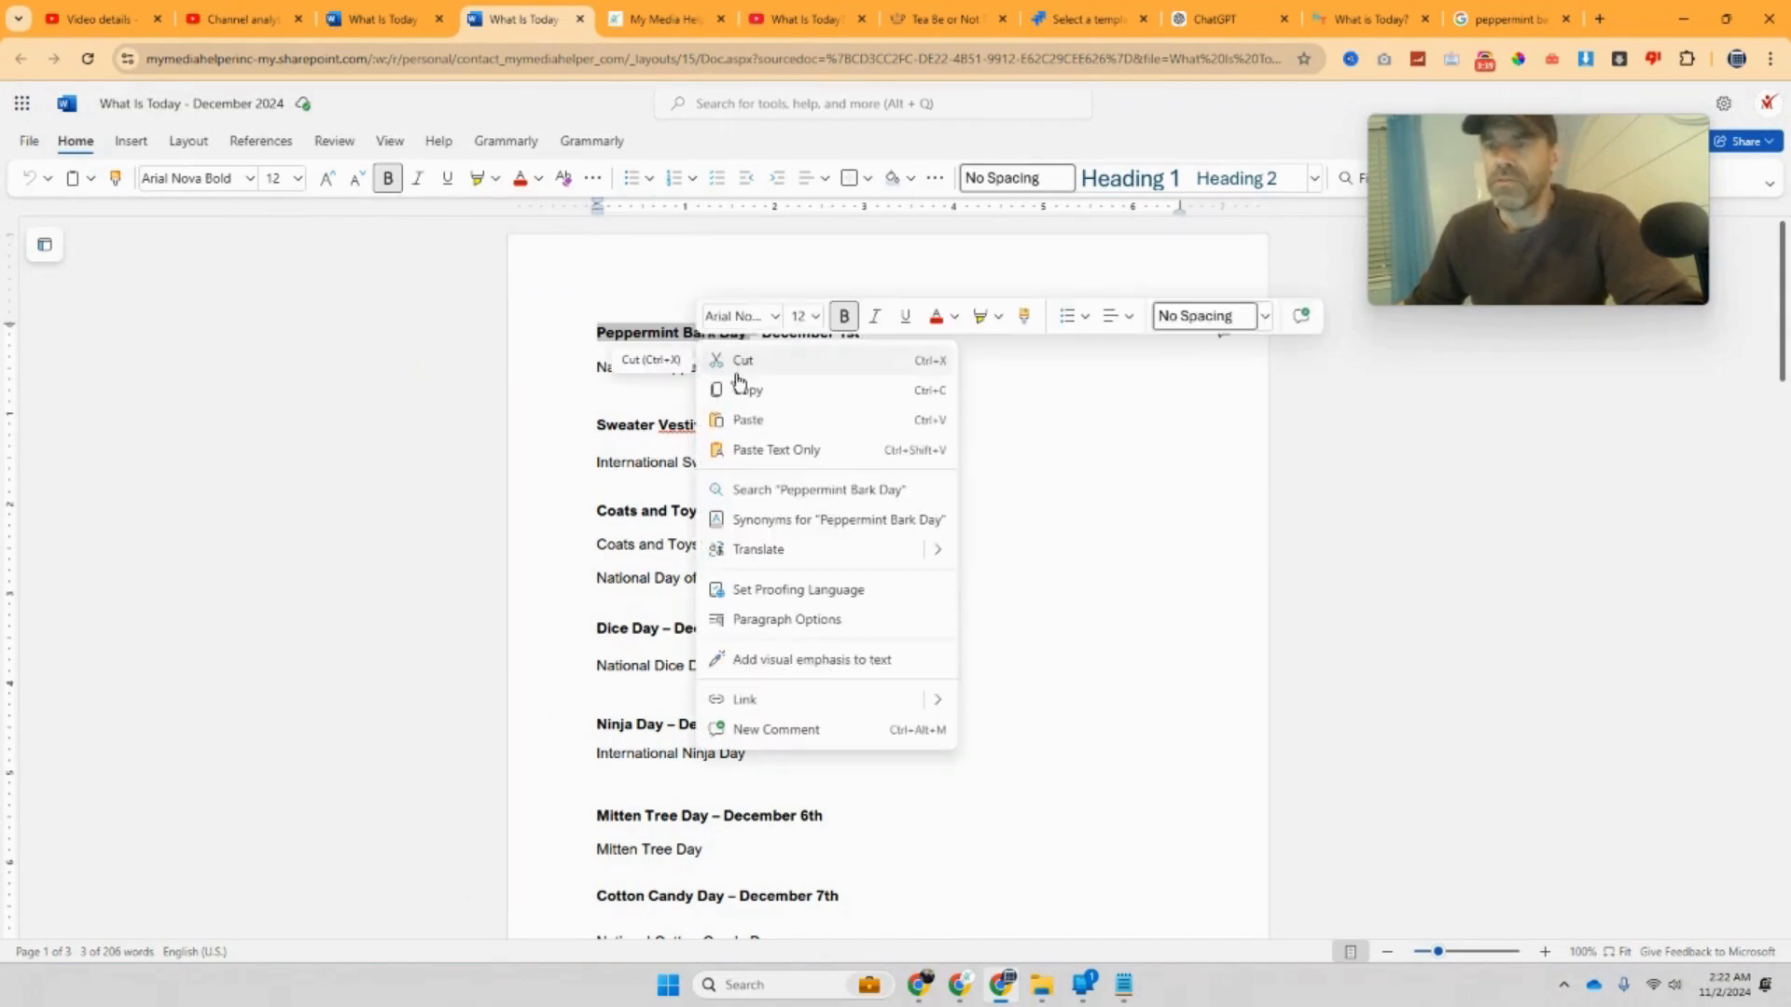
{"action": "left_click", "coordinate": [769, 404]}
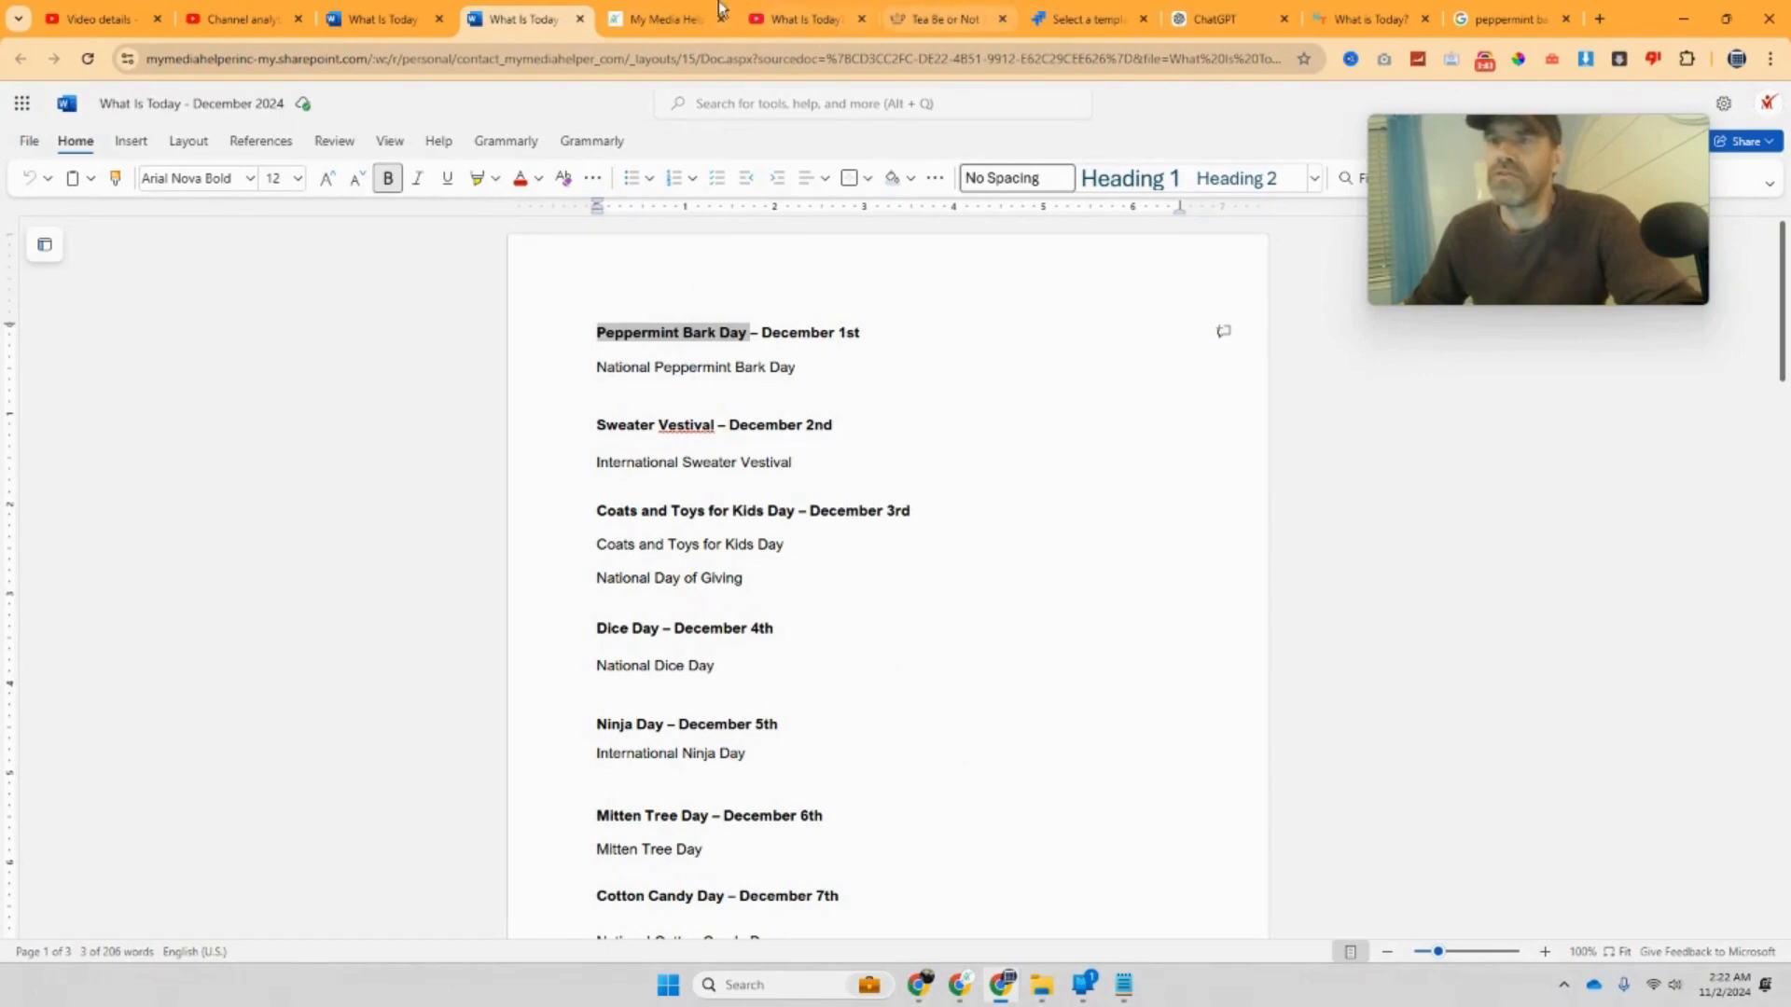
{"action": "left_click", "coordinate": [1212, 19]}
Step: Paste 'Peppermint Bark Day' as the project name, choose Somewhat familiarity, and get started
{"action": "left_click", "coordinate": [1045, 24]}
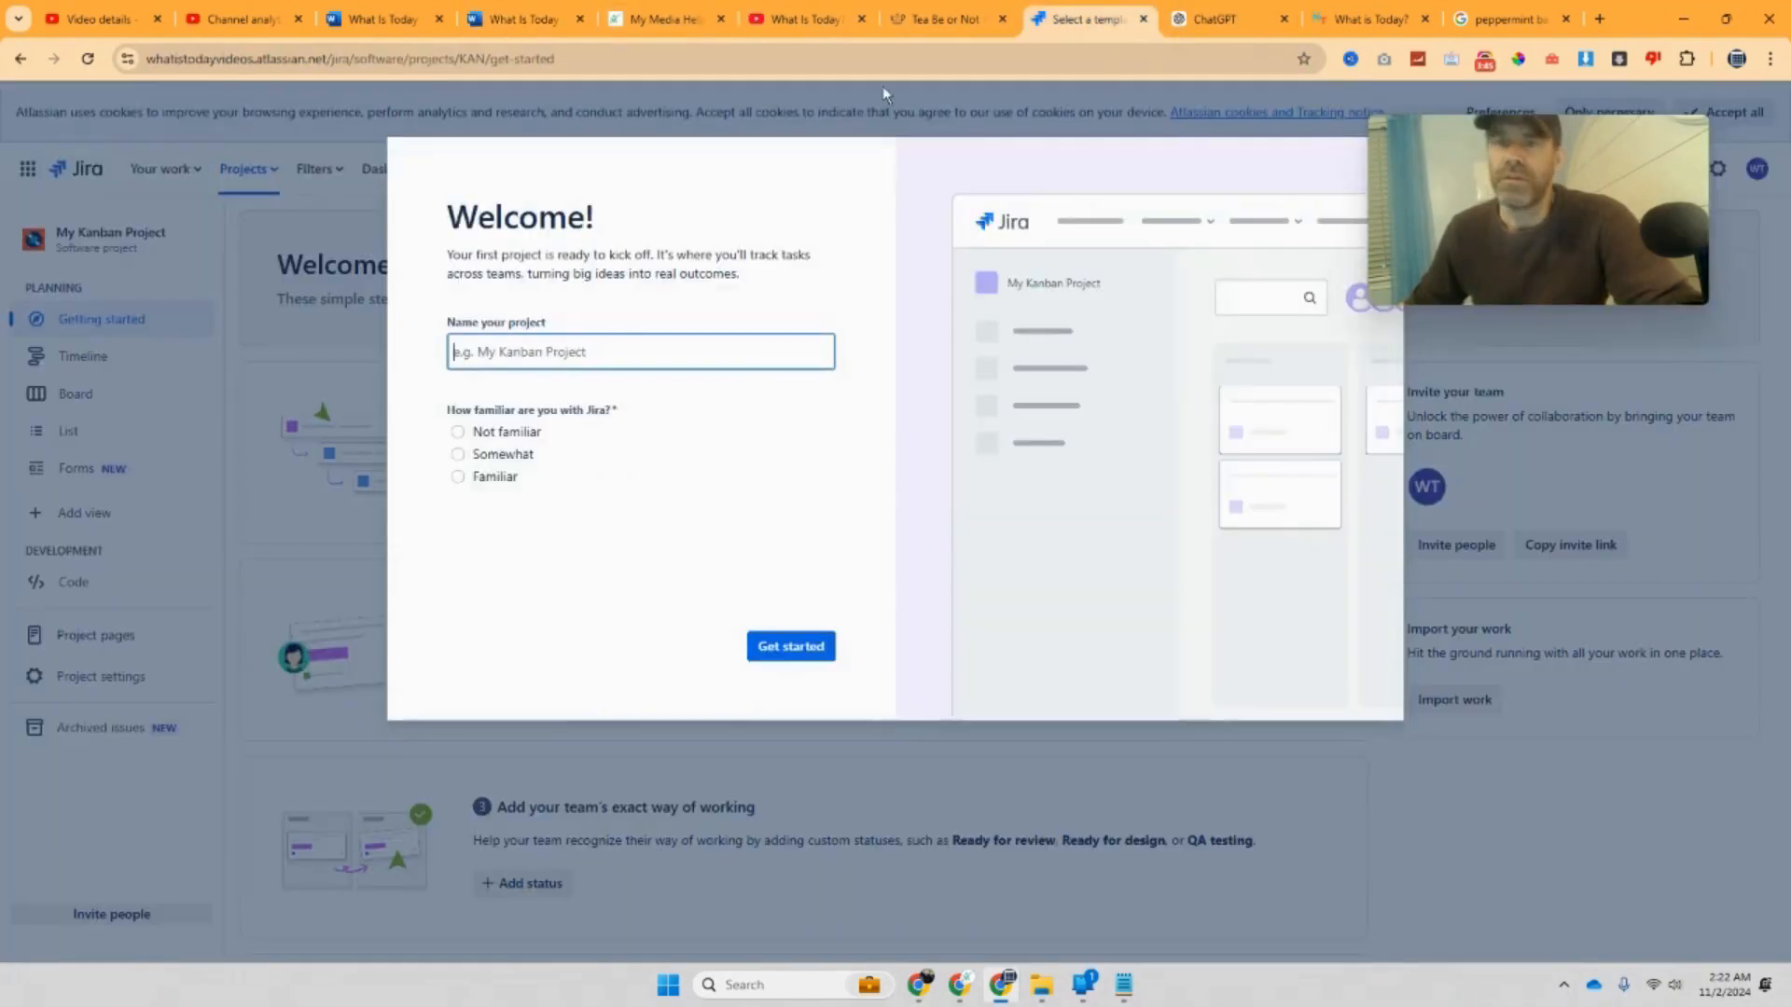
{"action": "right_click", "coordinate": [566, 370]}
{"action": "left_click", "coordinate": [673, 548]}
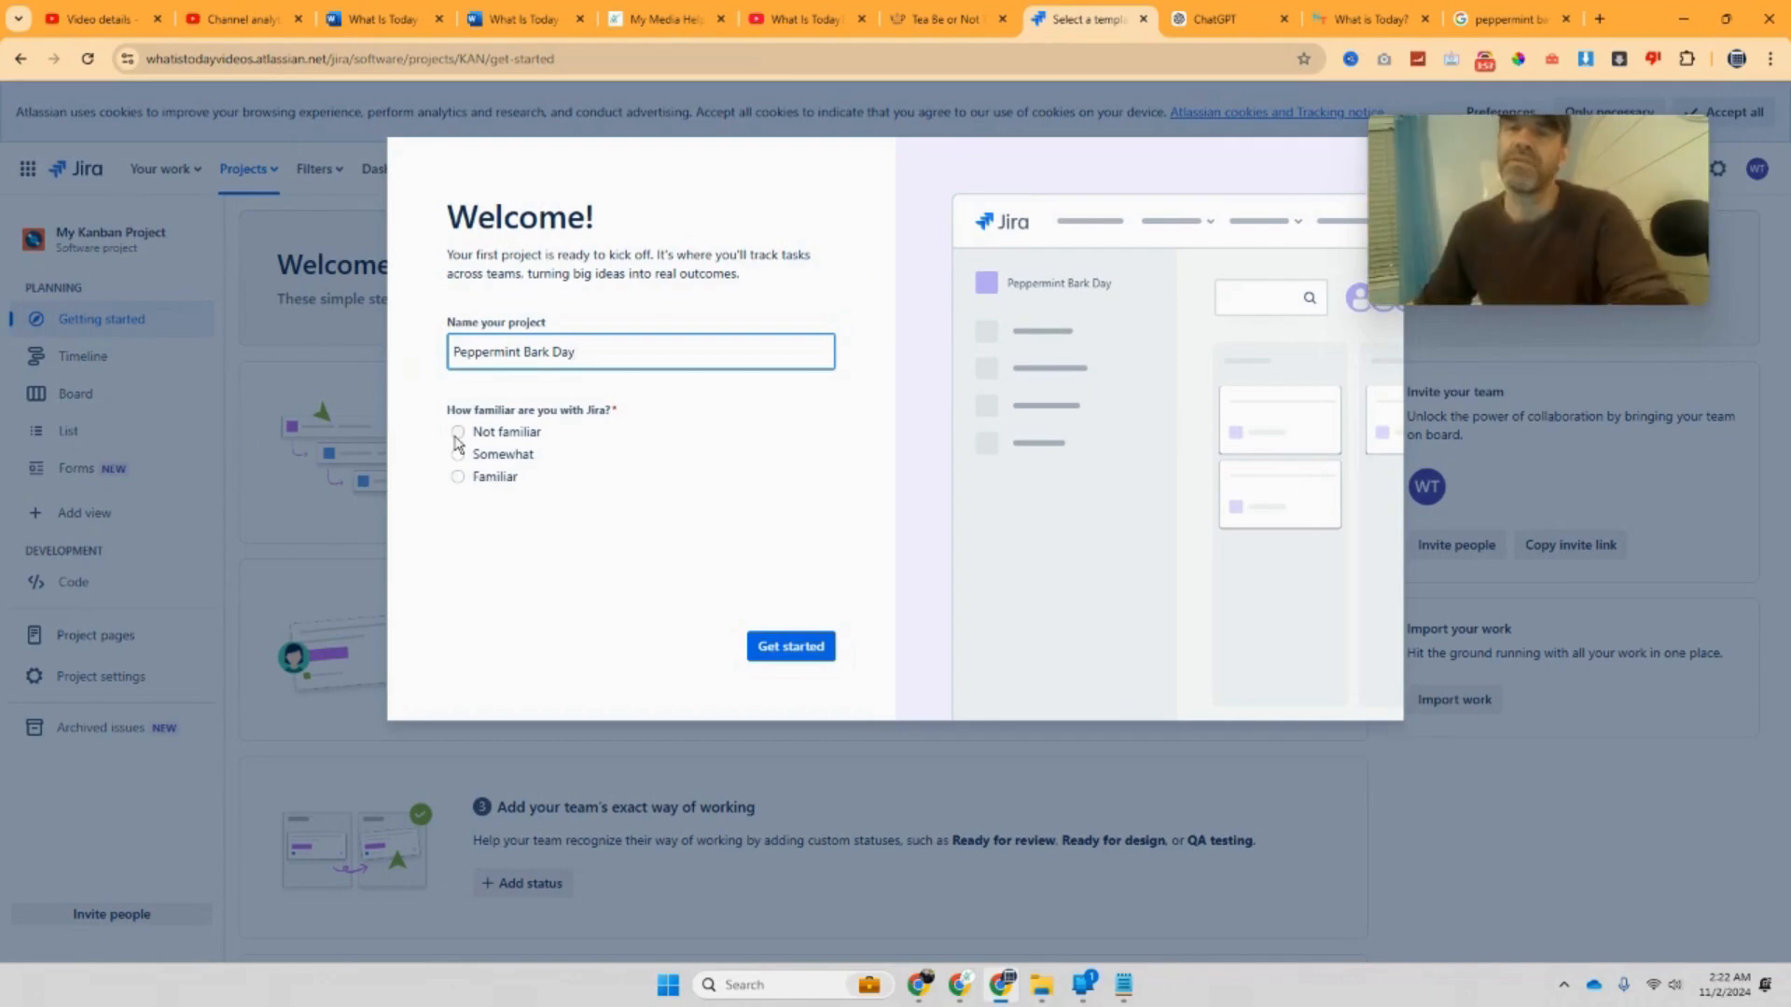
{"action": "left_click", "coordinate": [458, 457]}
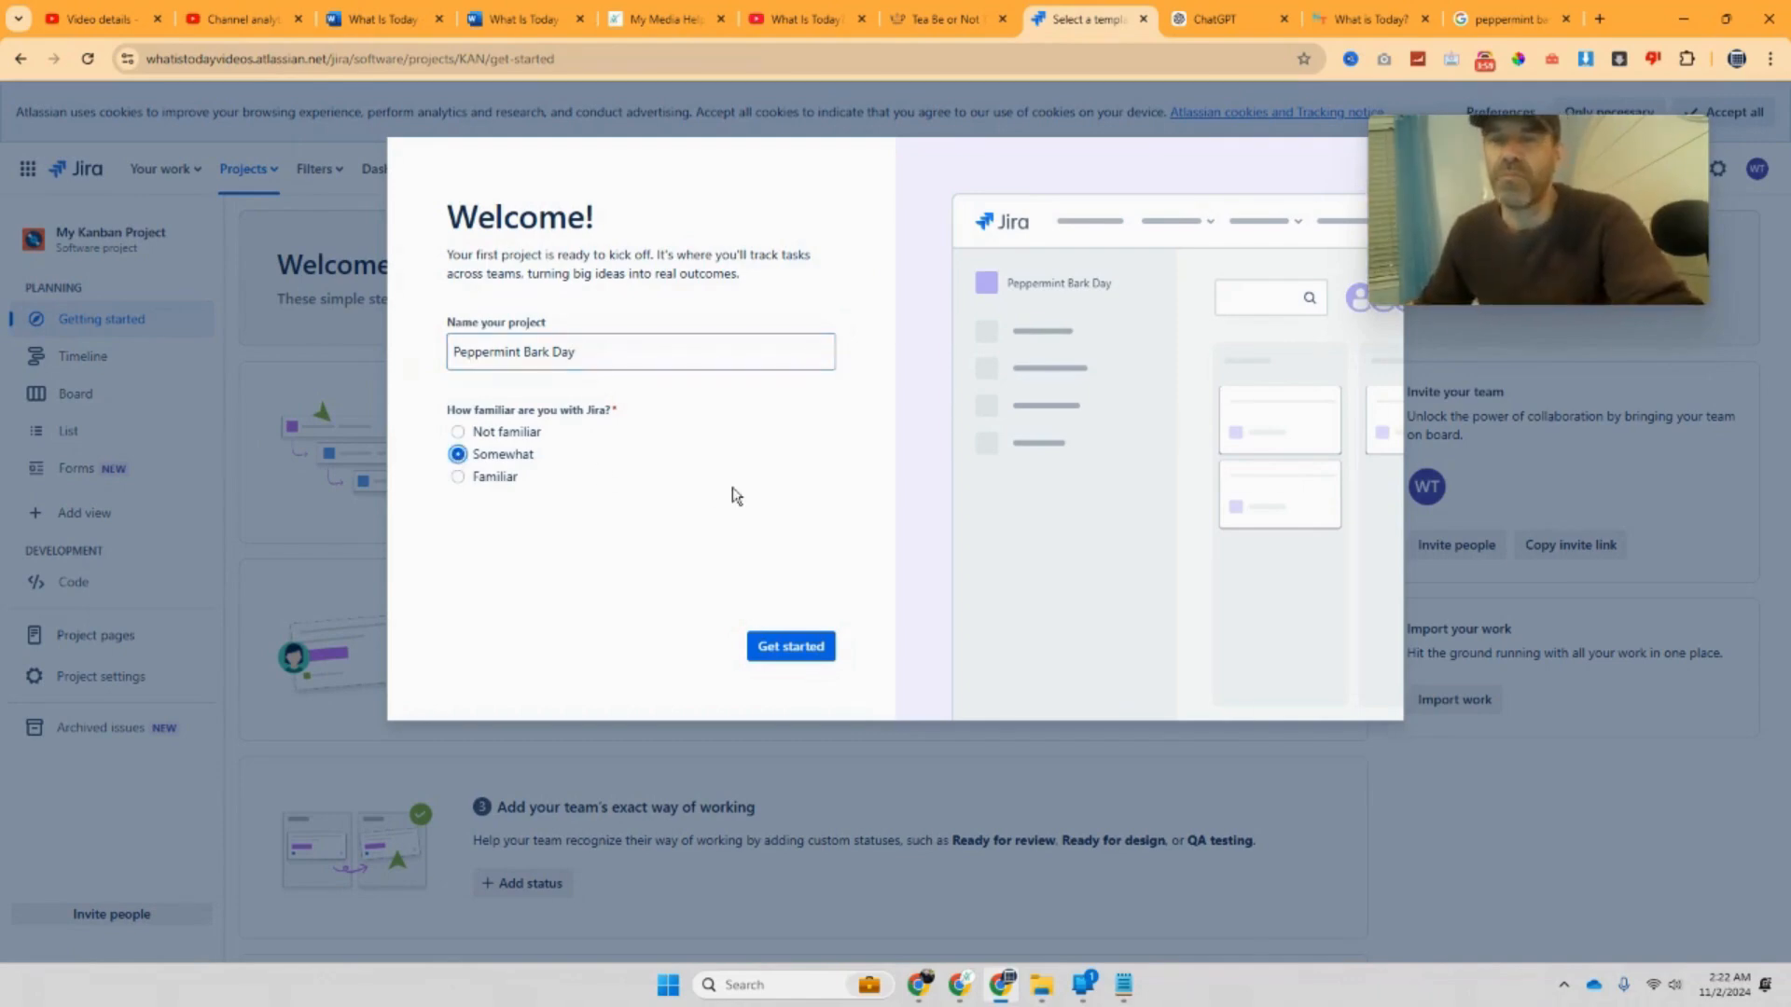
{"action": "left_click", "coordinate": [813, 648]}
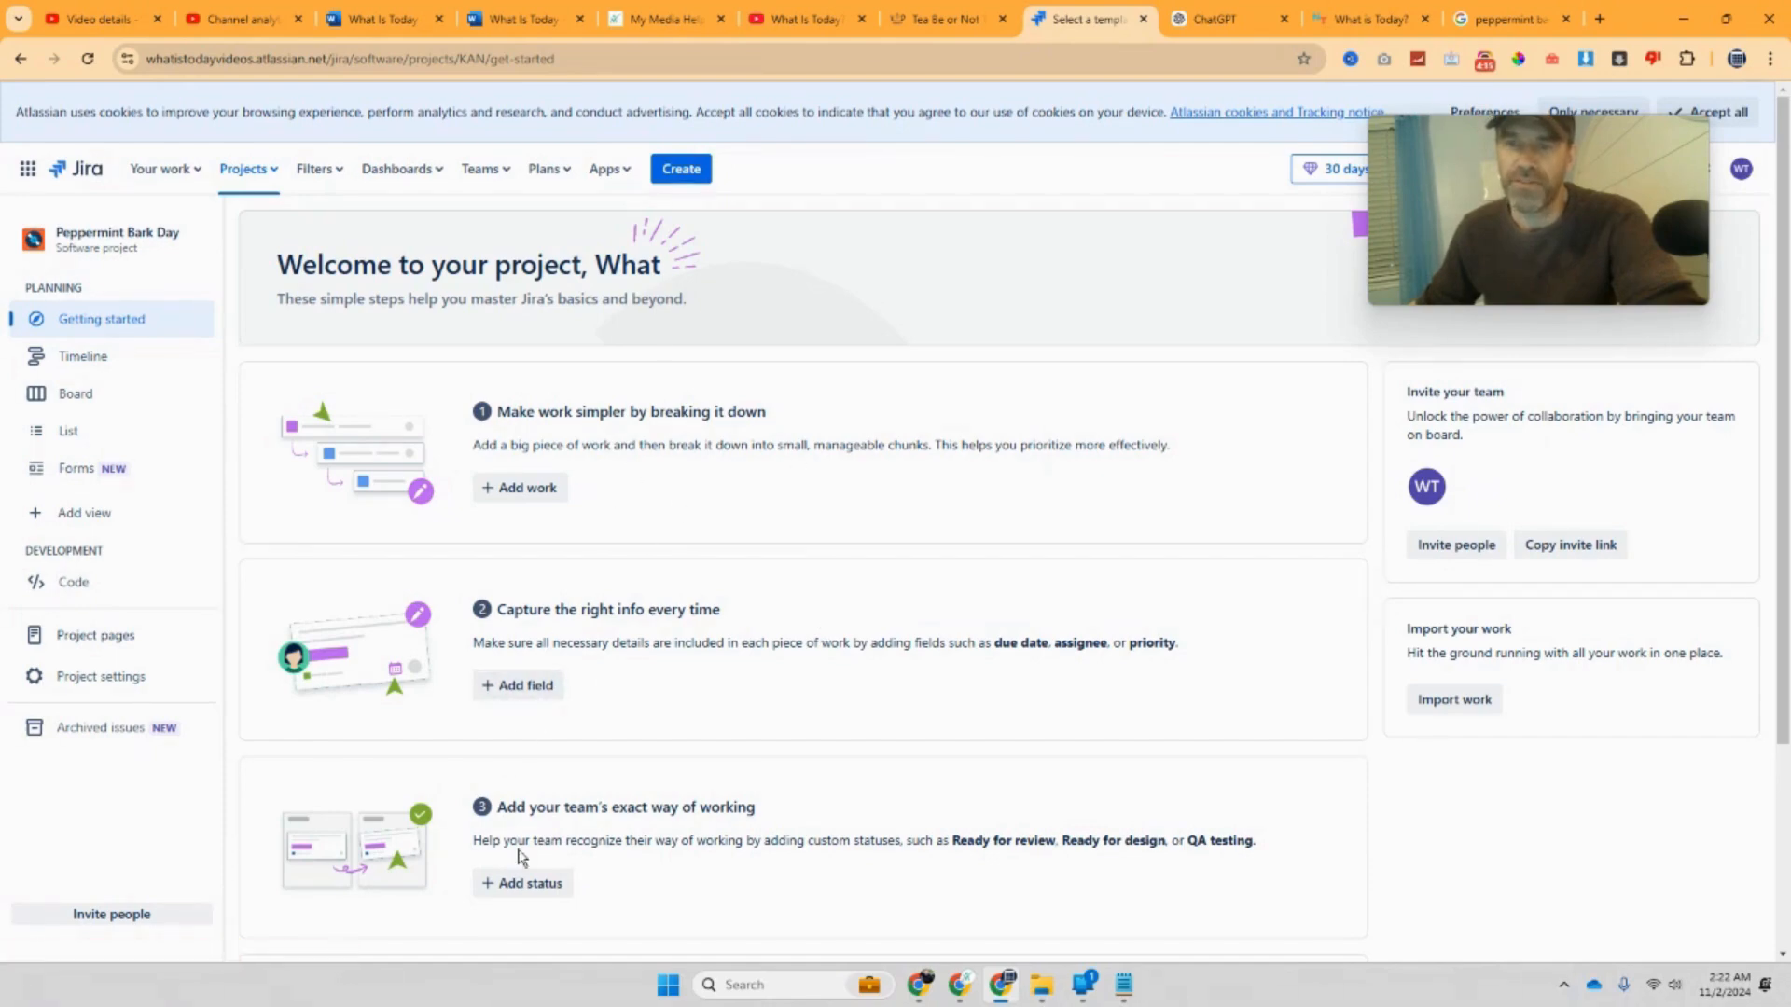
Step: Create the Write Script work item as a Task, after briefly trying Epic
{"action": "left_click", "coordinate": [523, 485]}
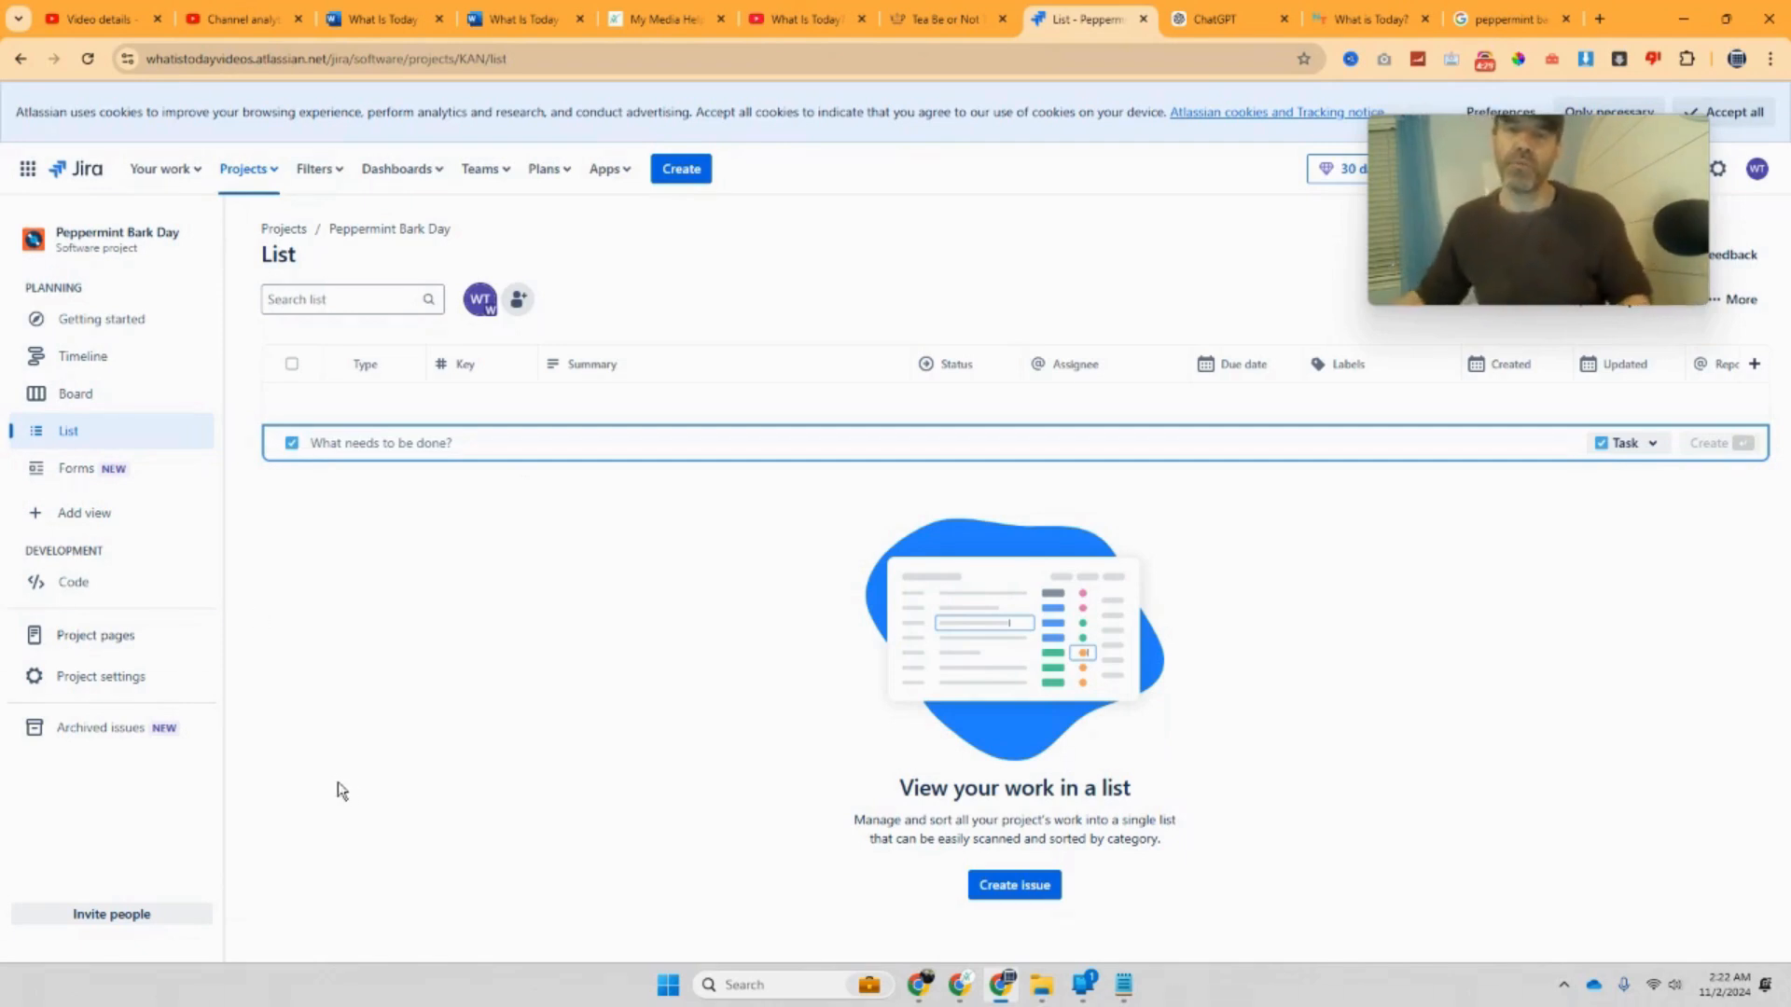
{"action": "type", "text": "Write Script"}
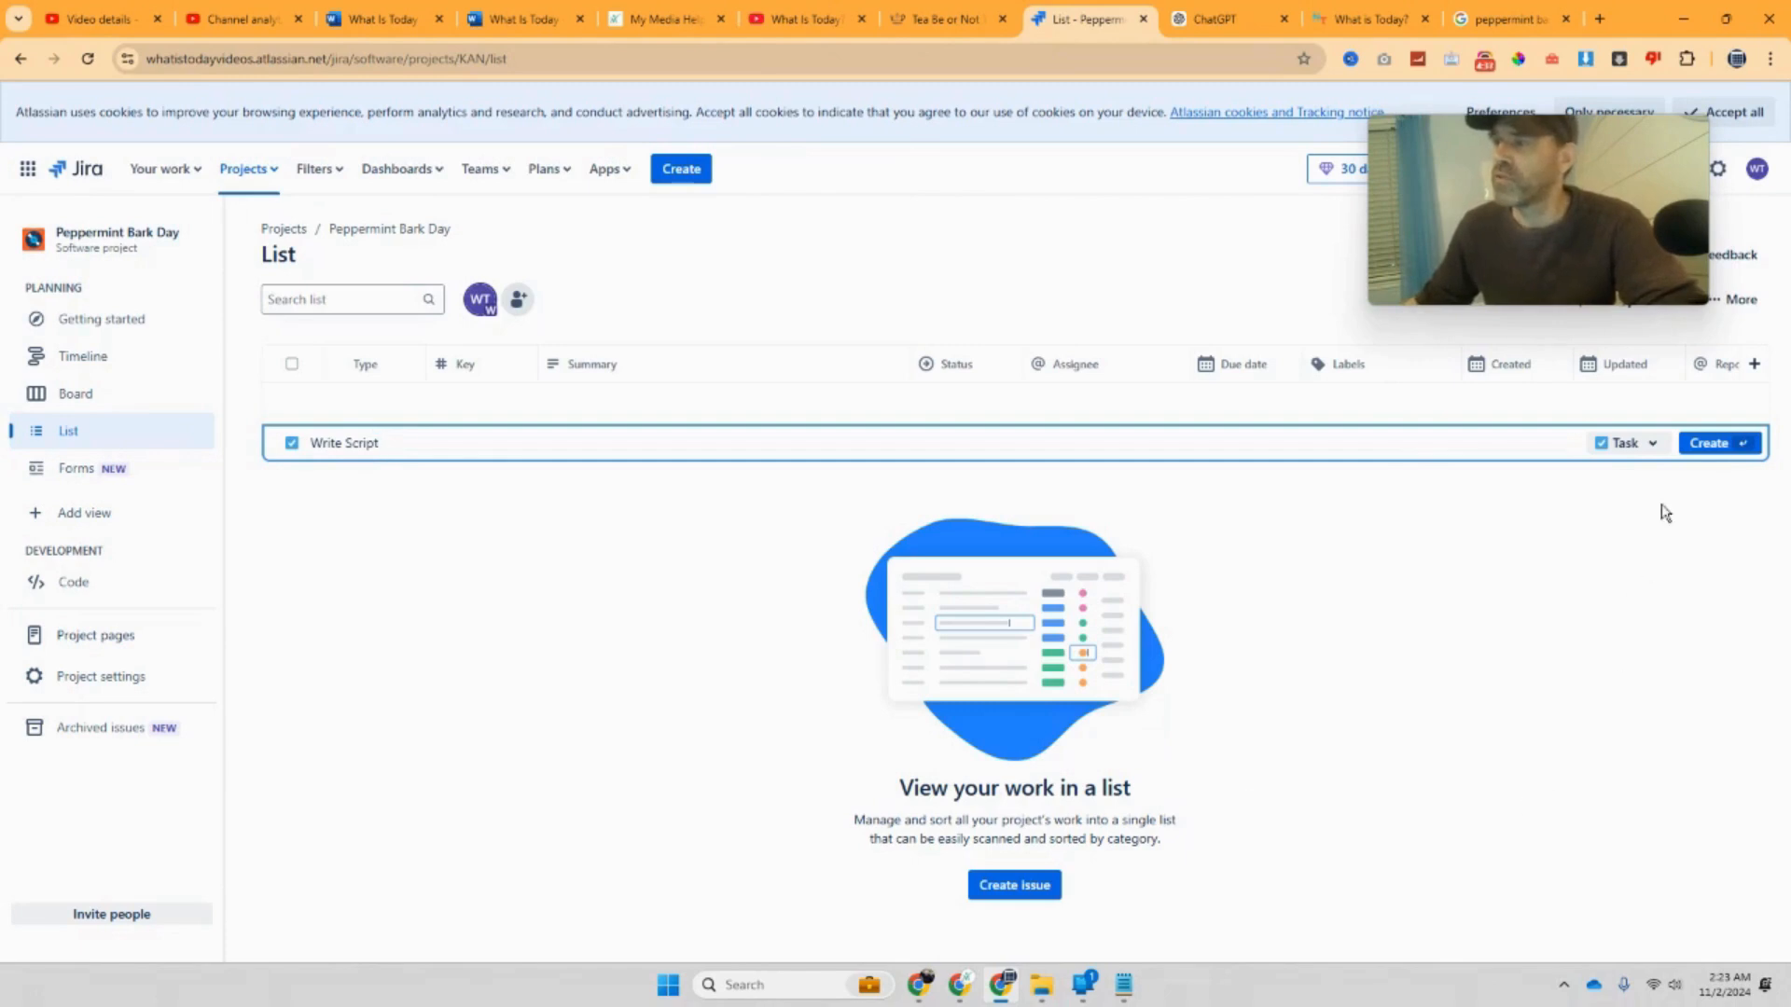
{"action": "left_click", "coordinate": [1665, 453]}
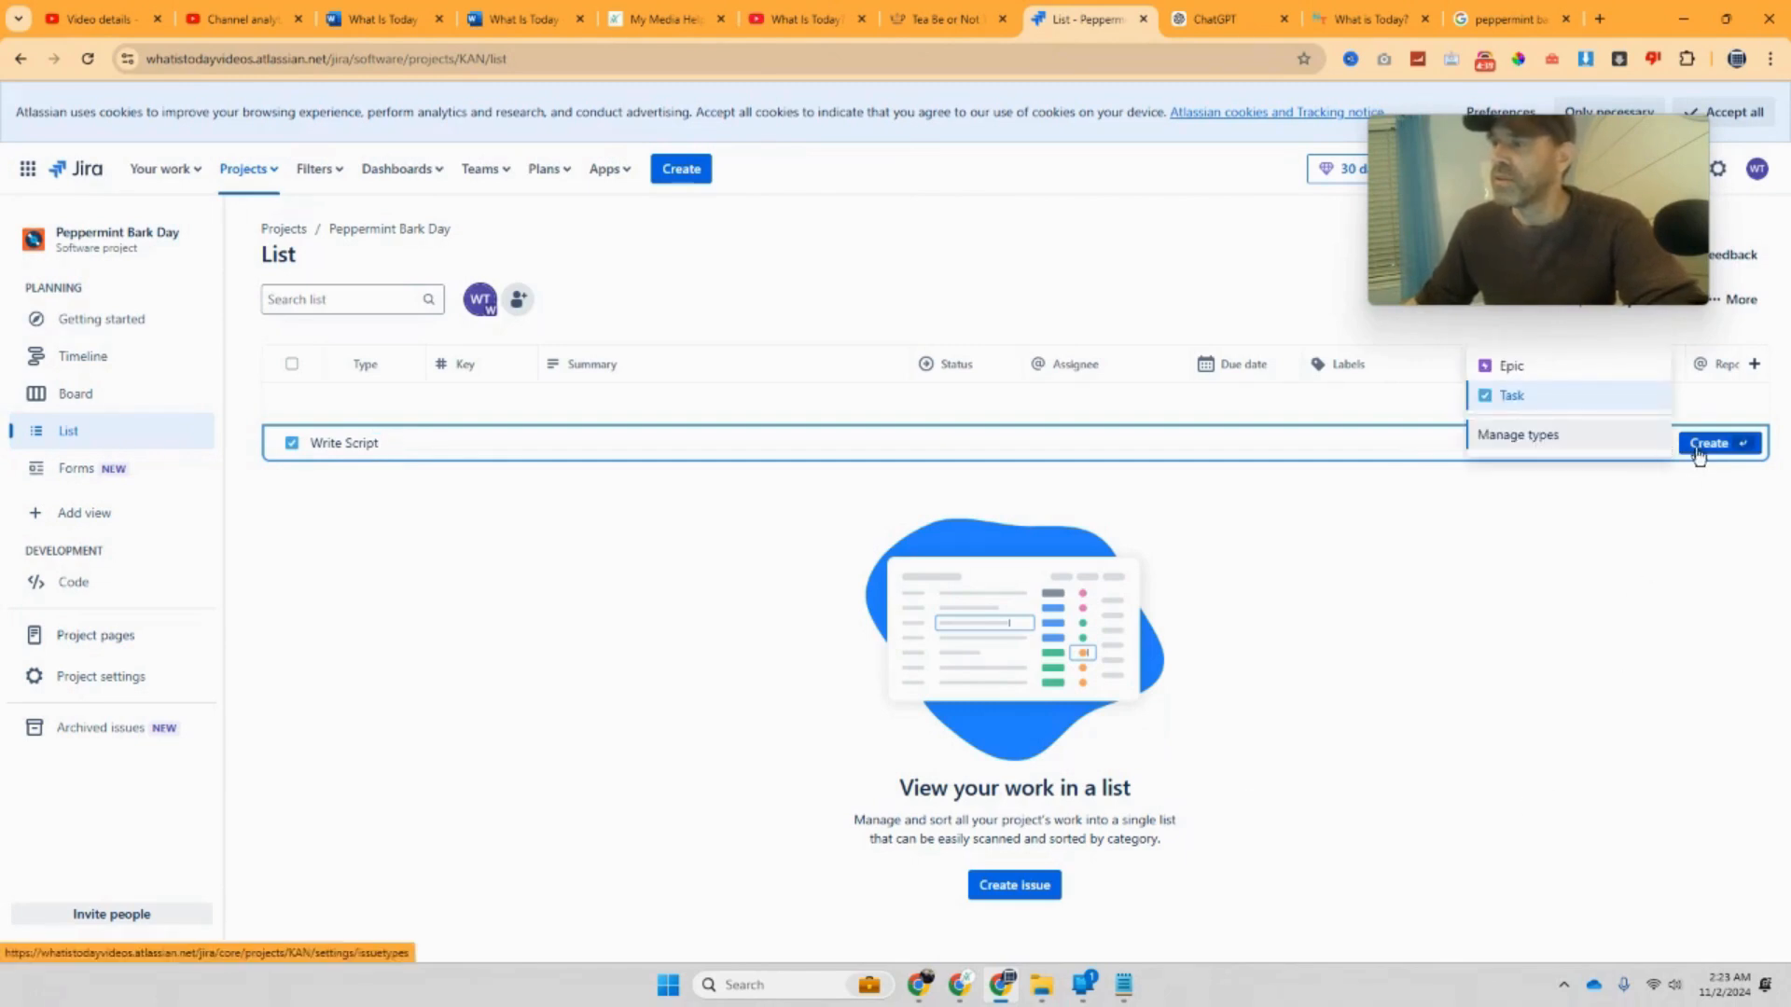
{"action": "left_click", "coordinate": [1513, 365]}
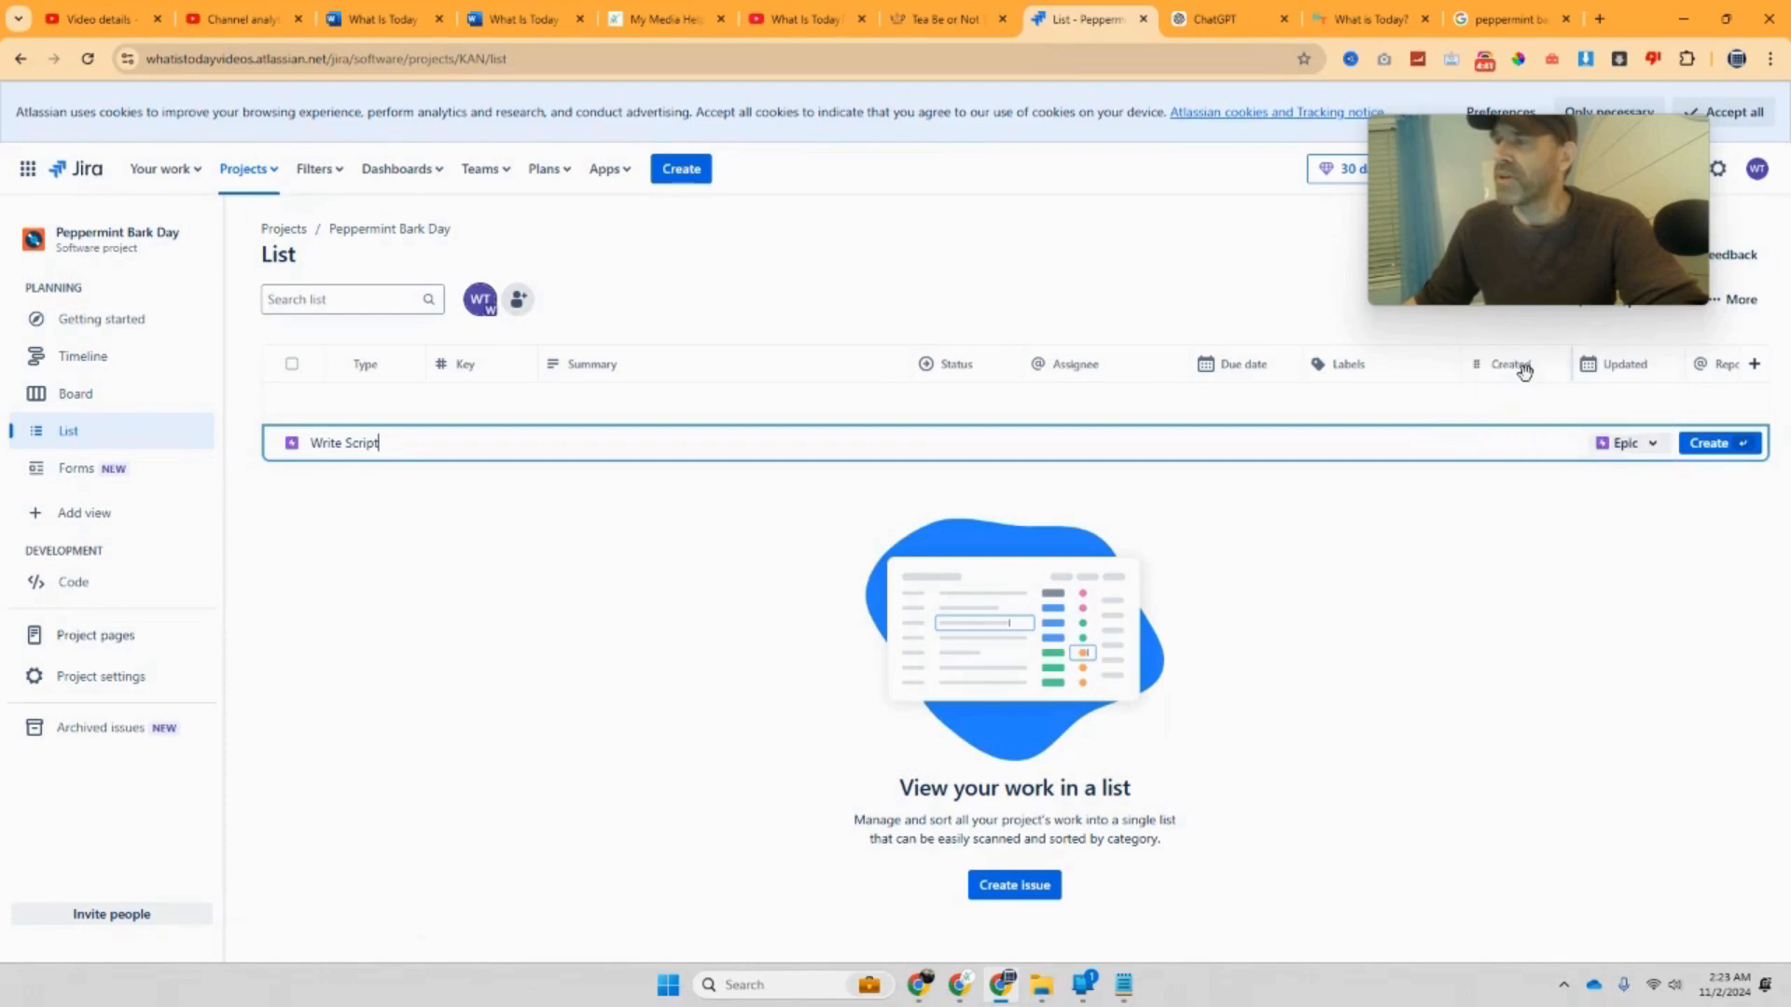
{"action": "left_click", "coordinate": [1647, 455]}
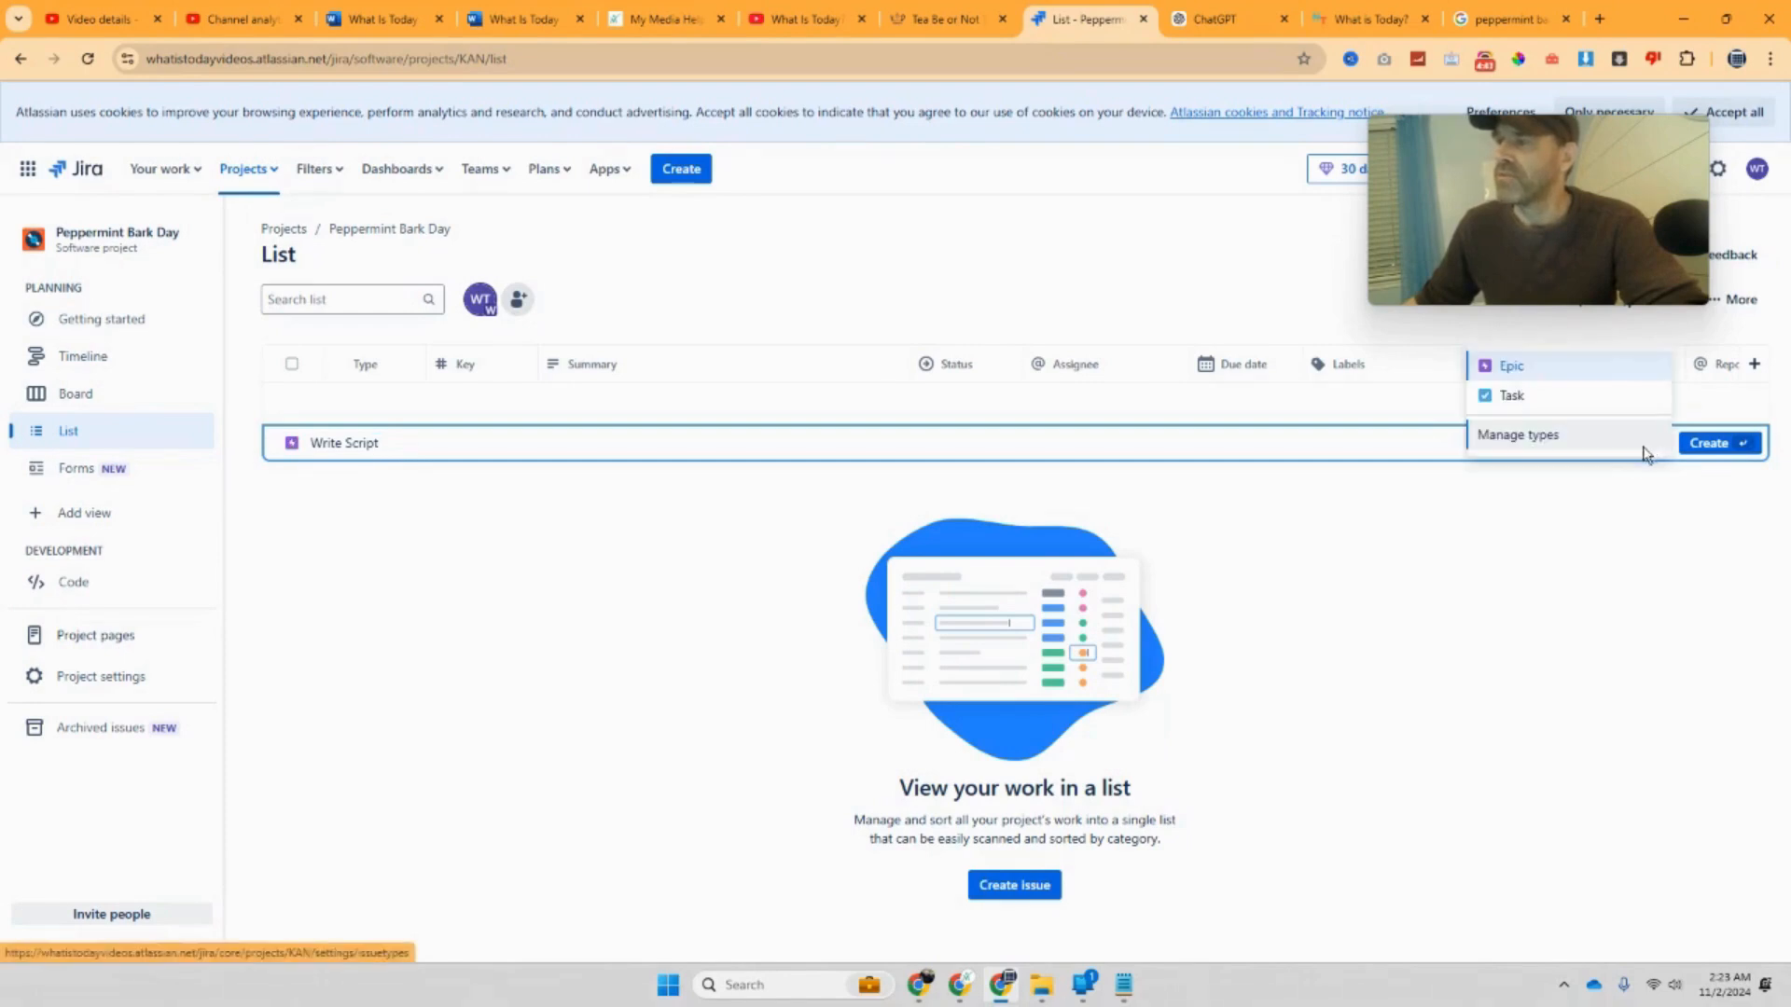
{"action": "left_click", "coordinate": [1516, 398]}
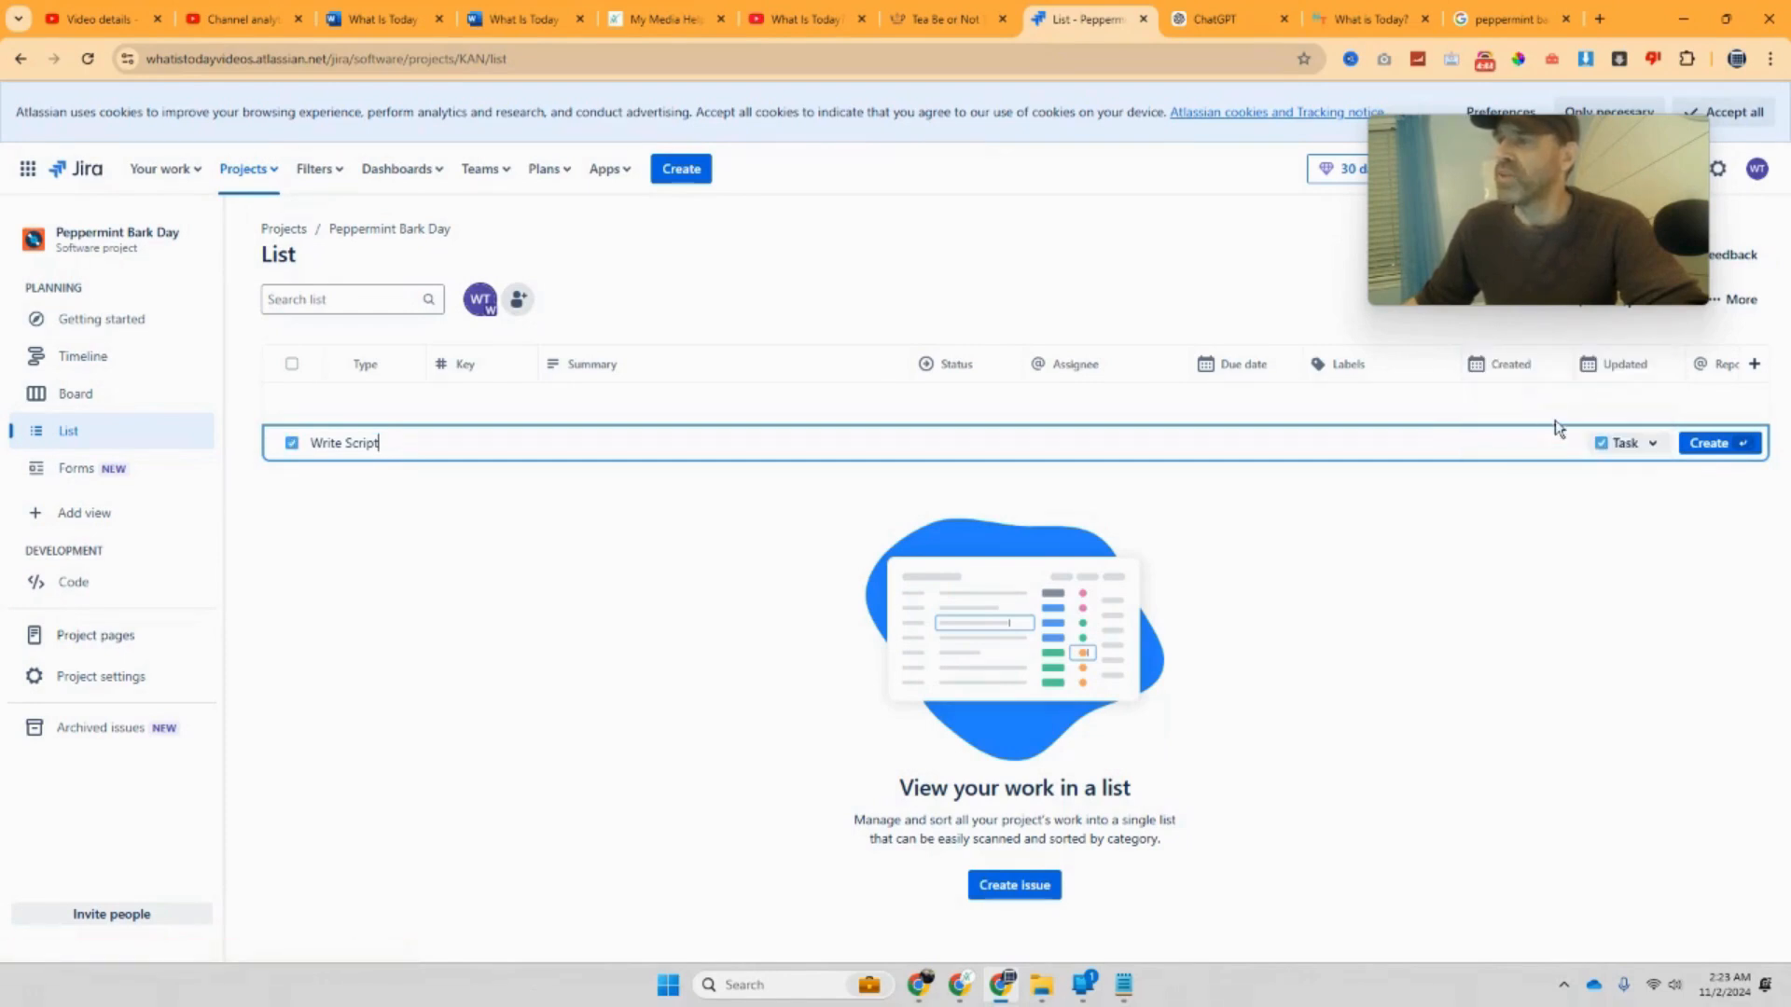
{"action": "left_click", "coordinate": [1693, 446]}
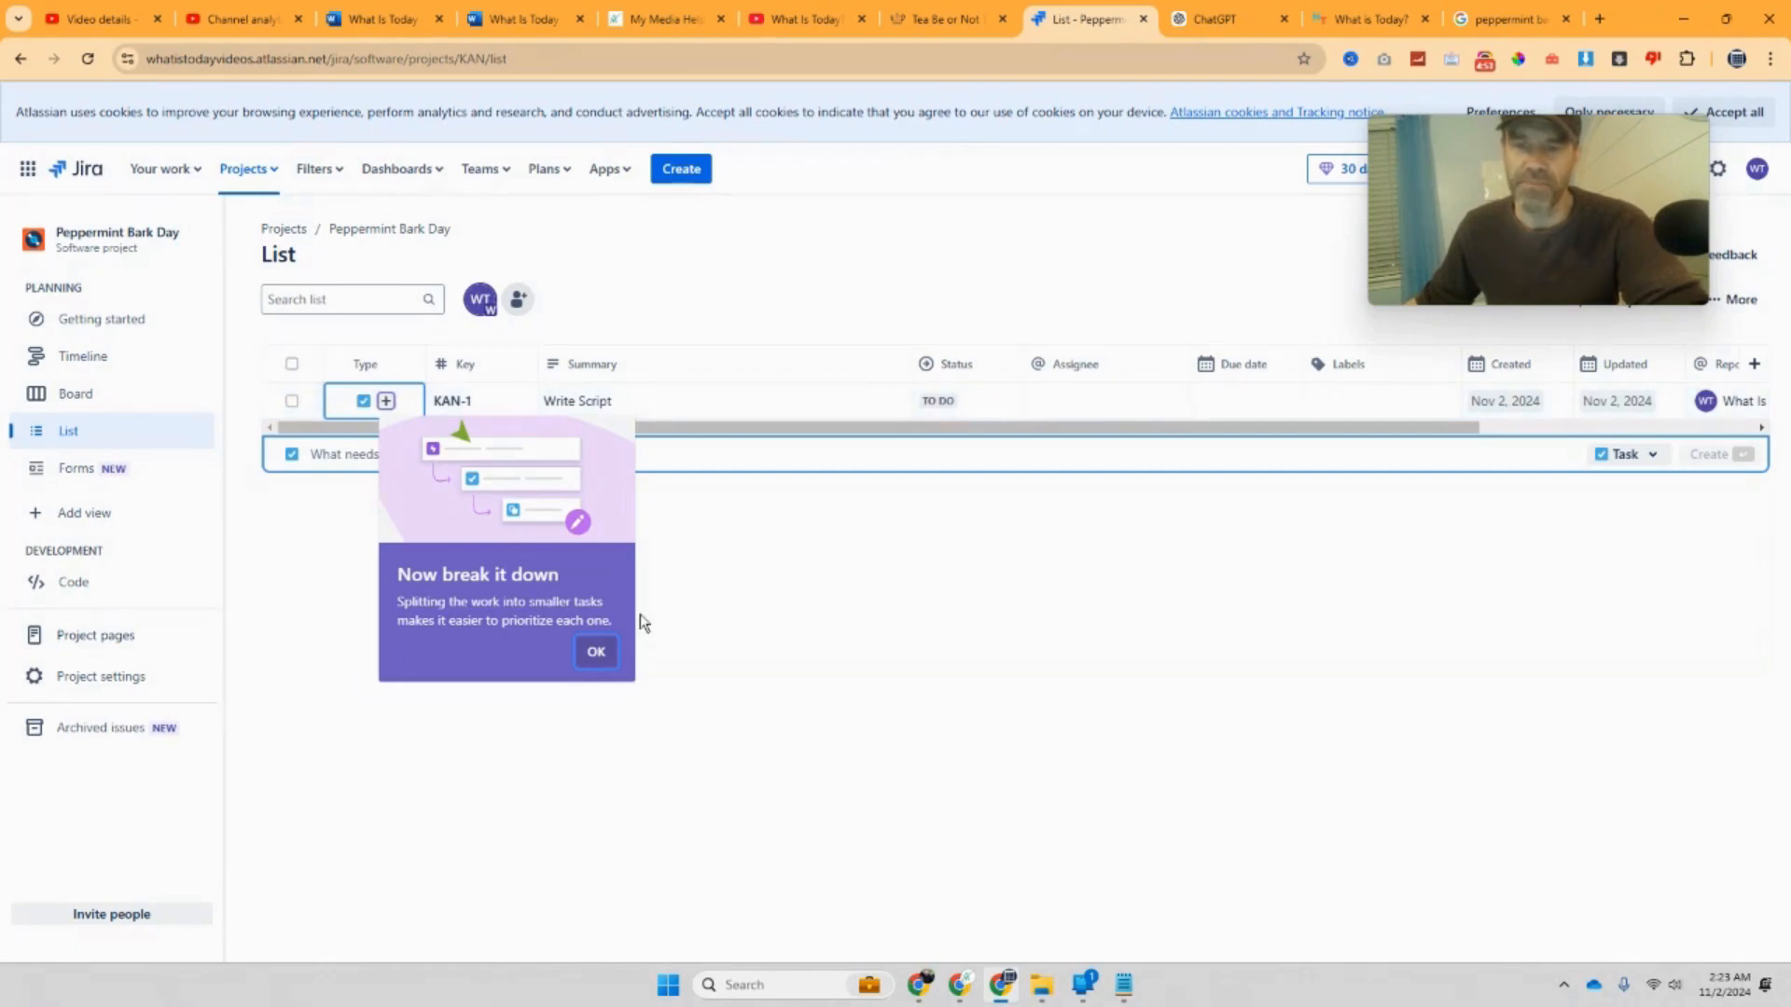
{"action": "left_click", "coordinate": [615, 653]}
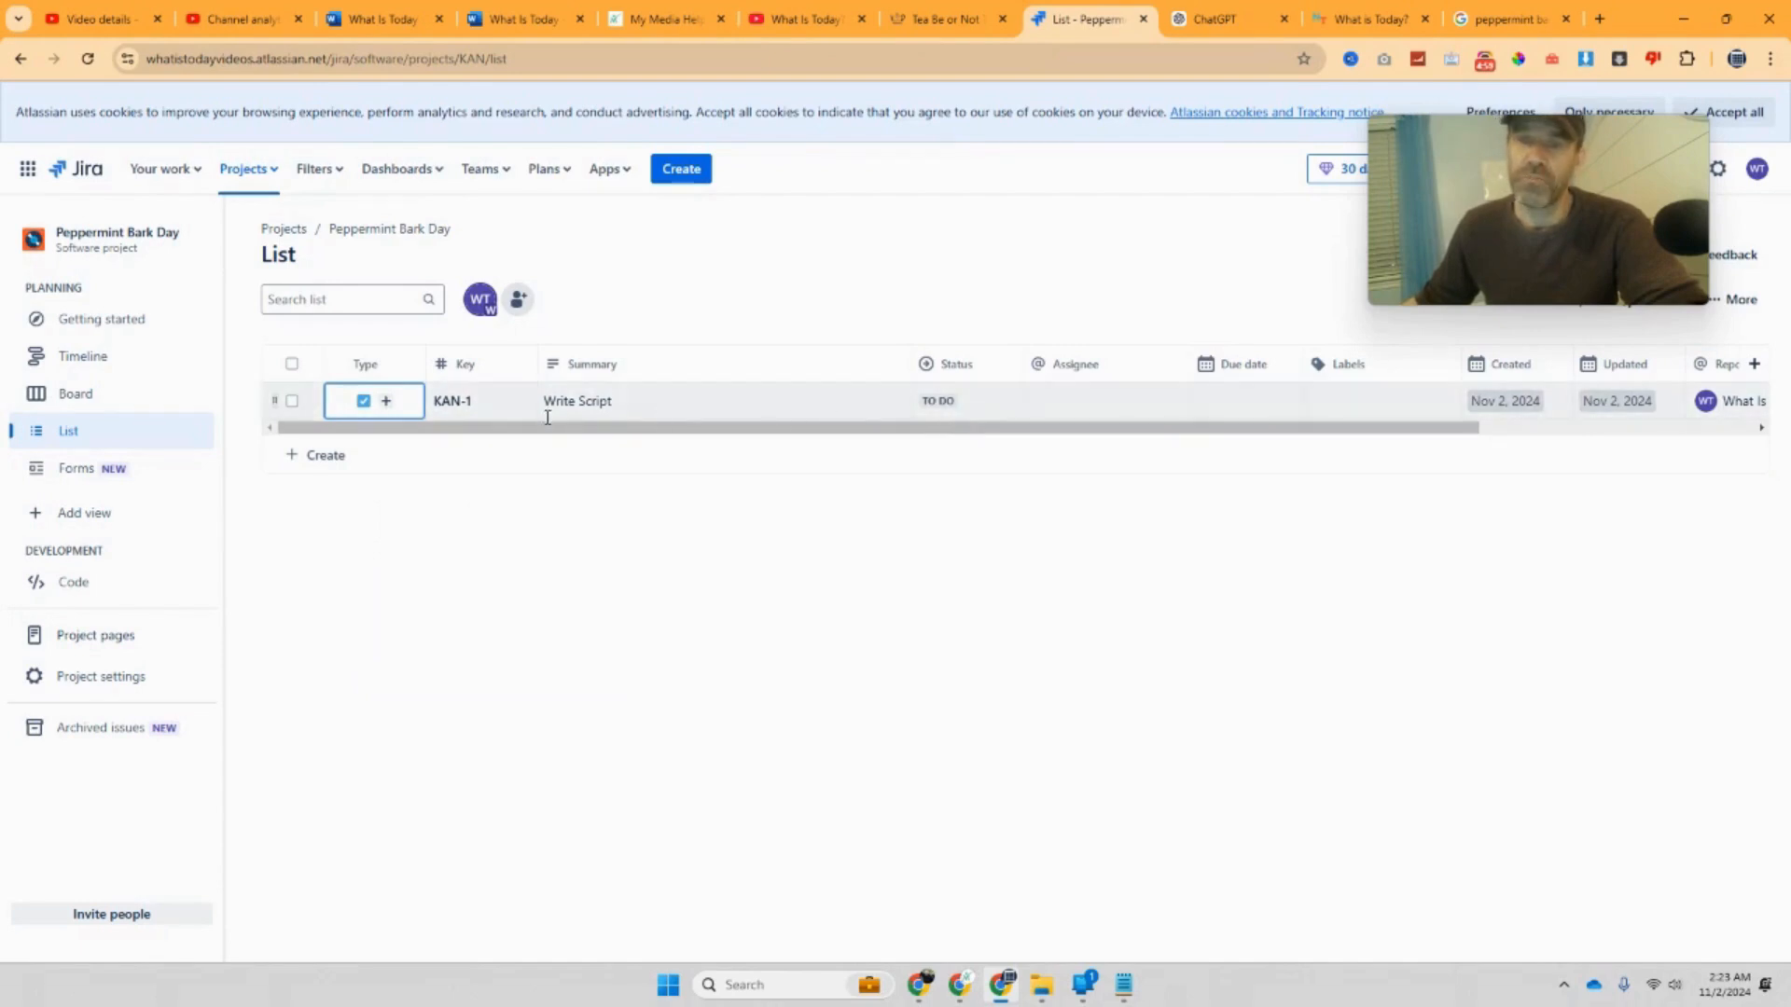
Step: Add subtask 'Research My Script' under KAN-1, then switch to ChatGPT
{"action": "left_click", "coordinate": [386, 401]}
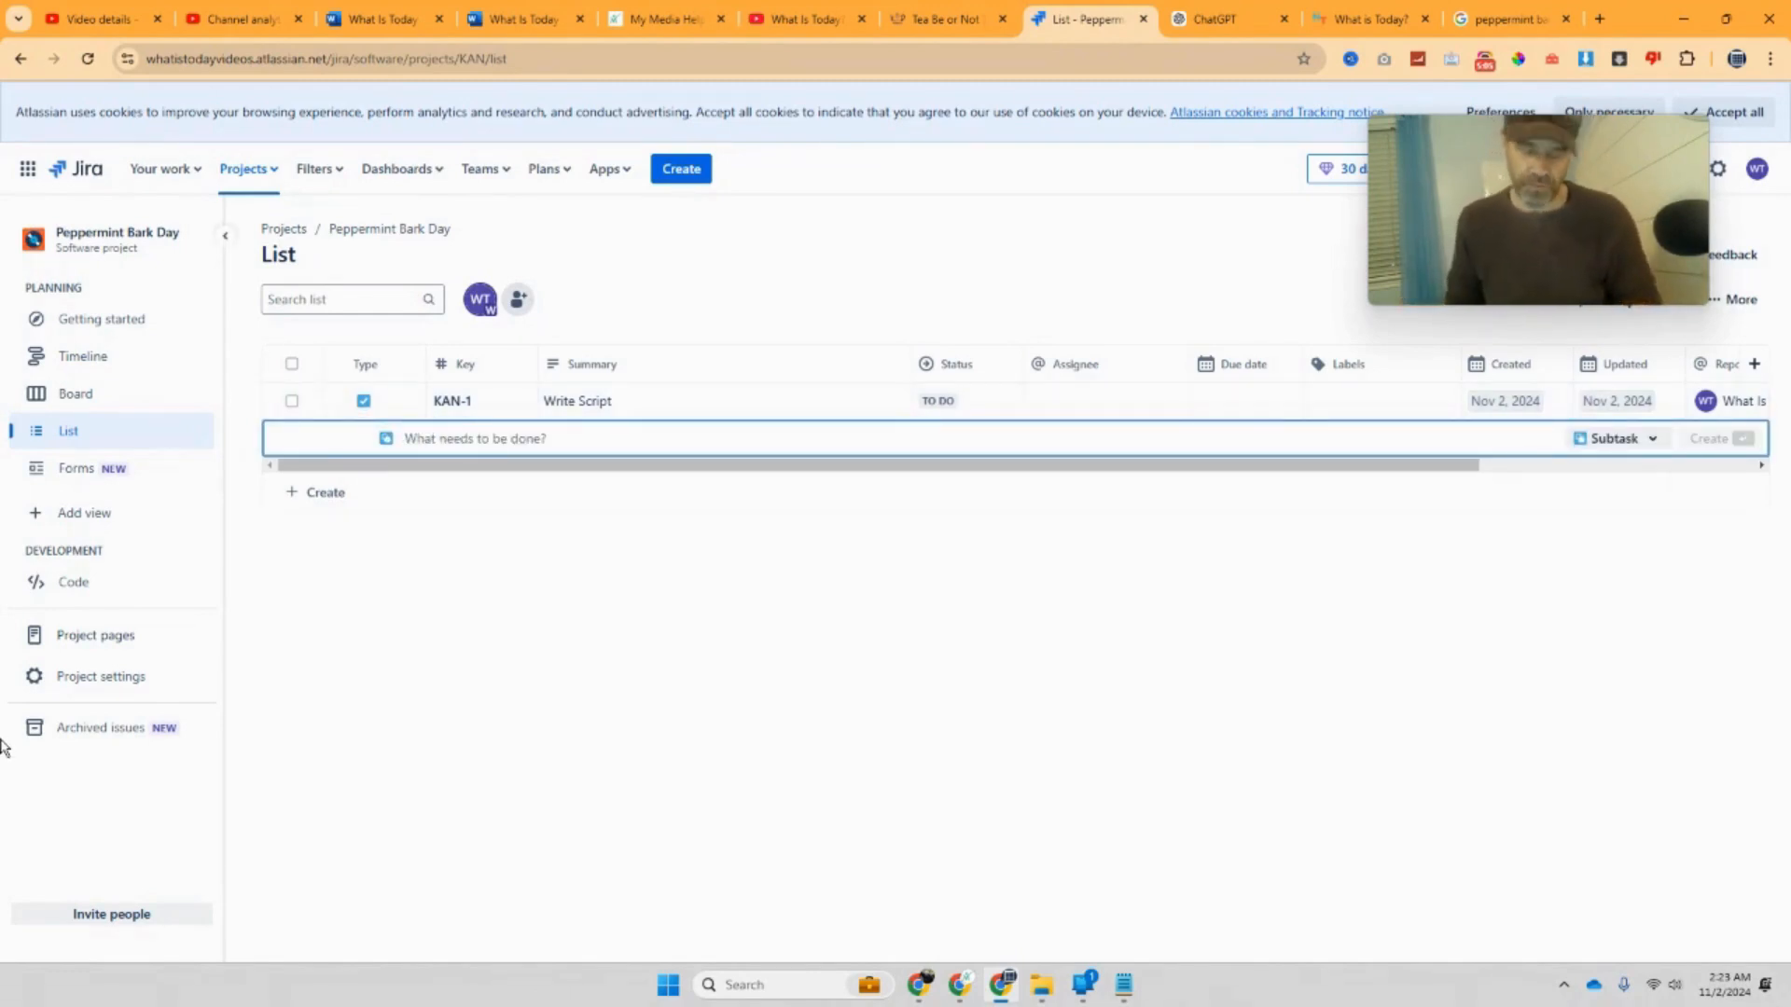
{"action": "type", "text": "Resear"}
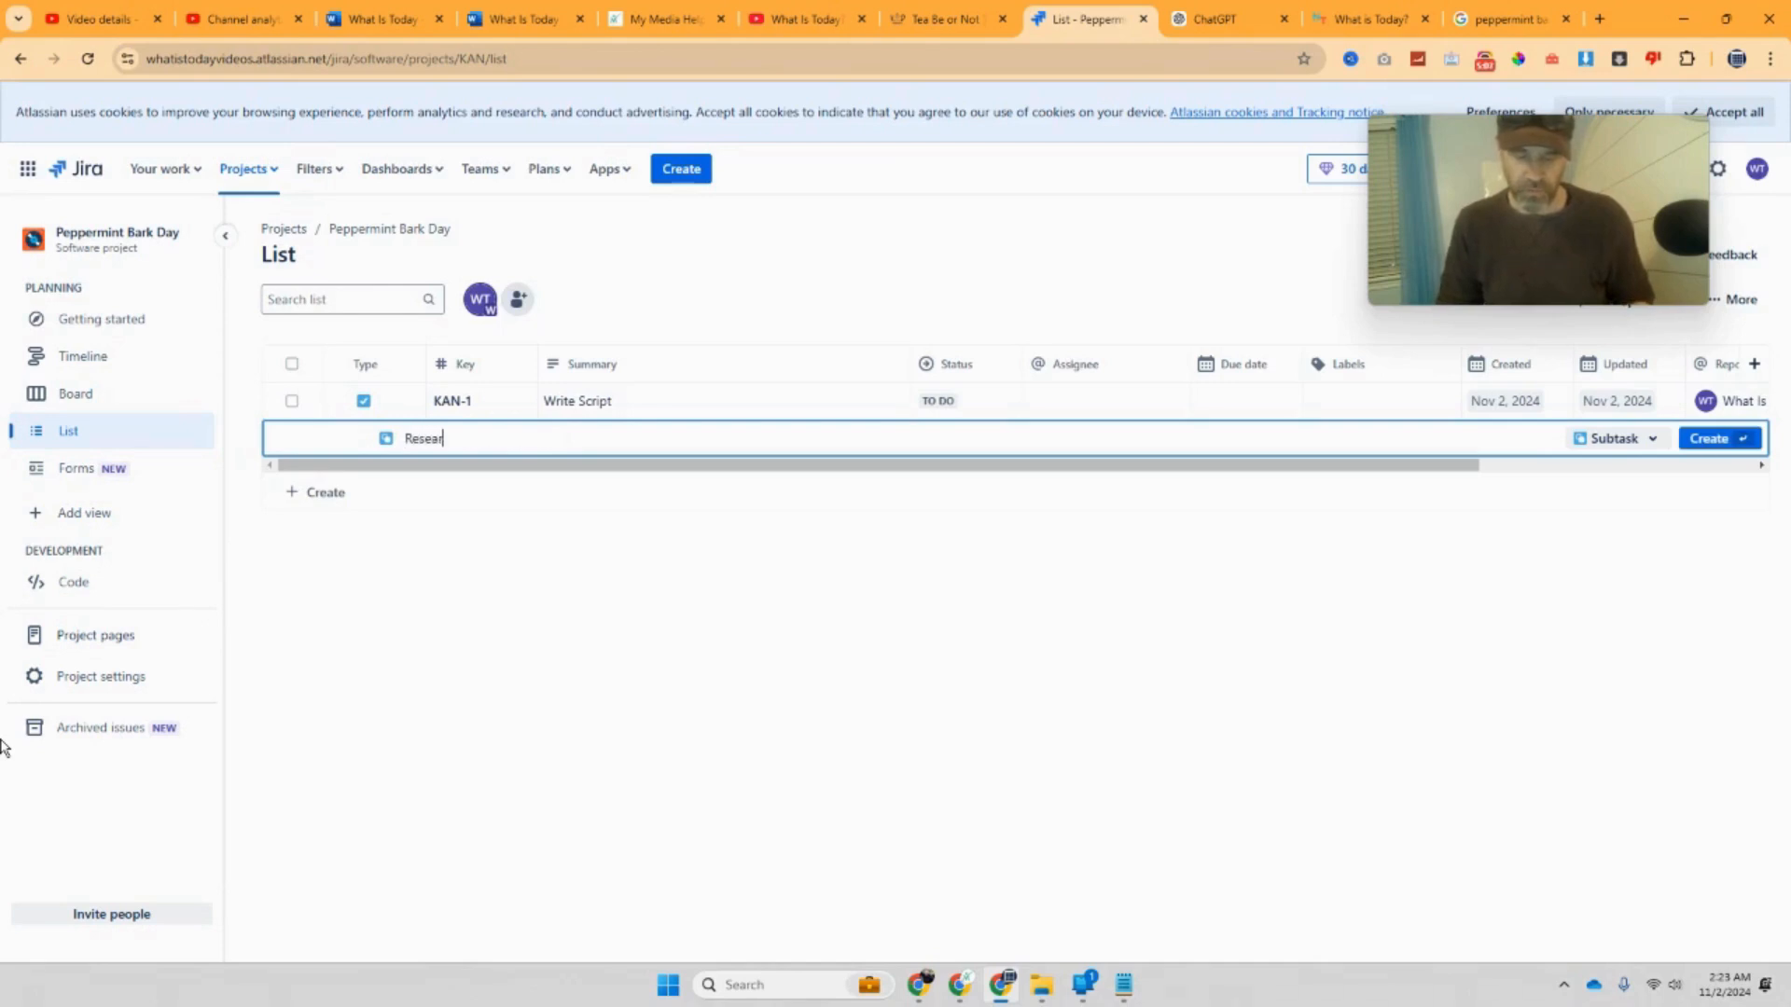
{"action": "type", "text": "ch My Script"}
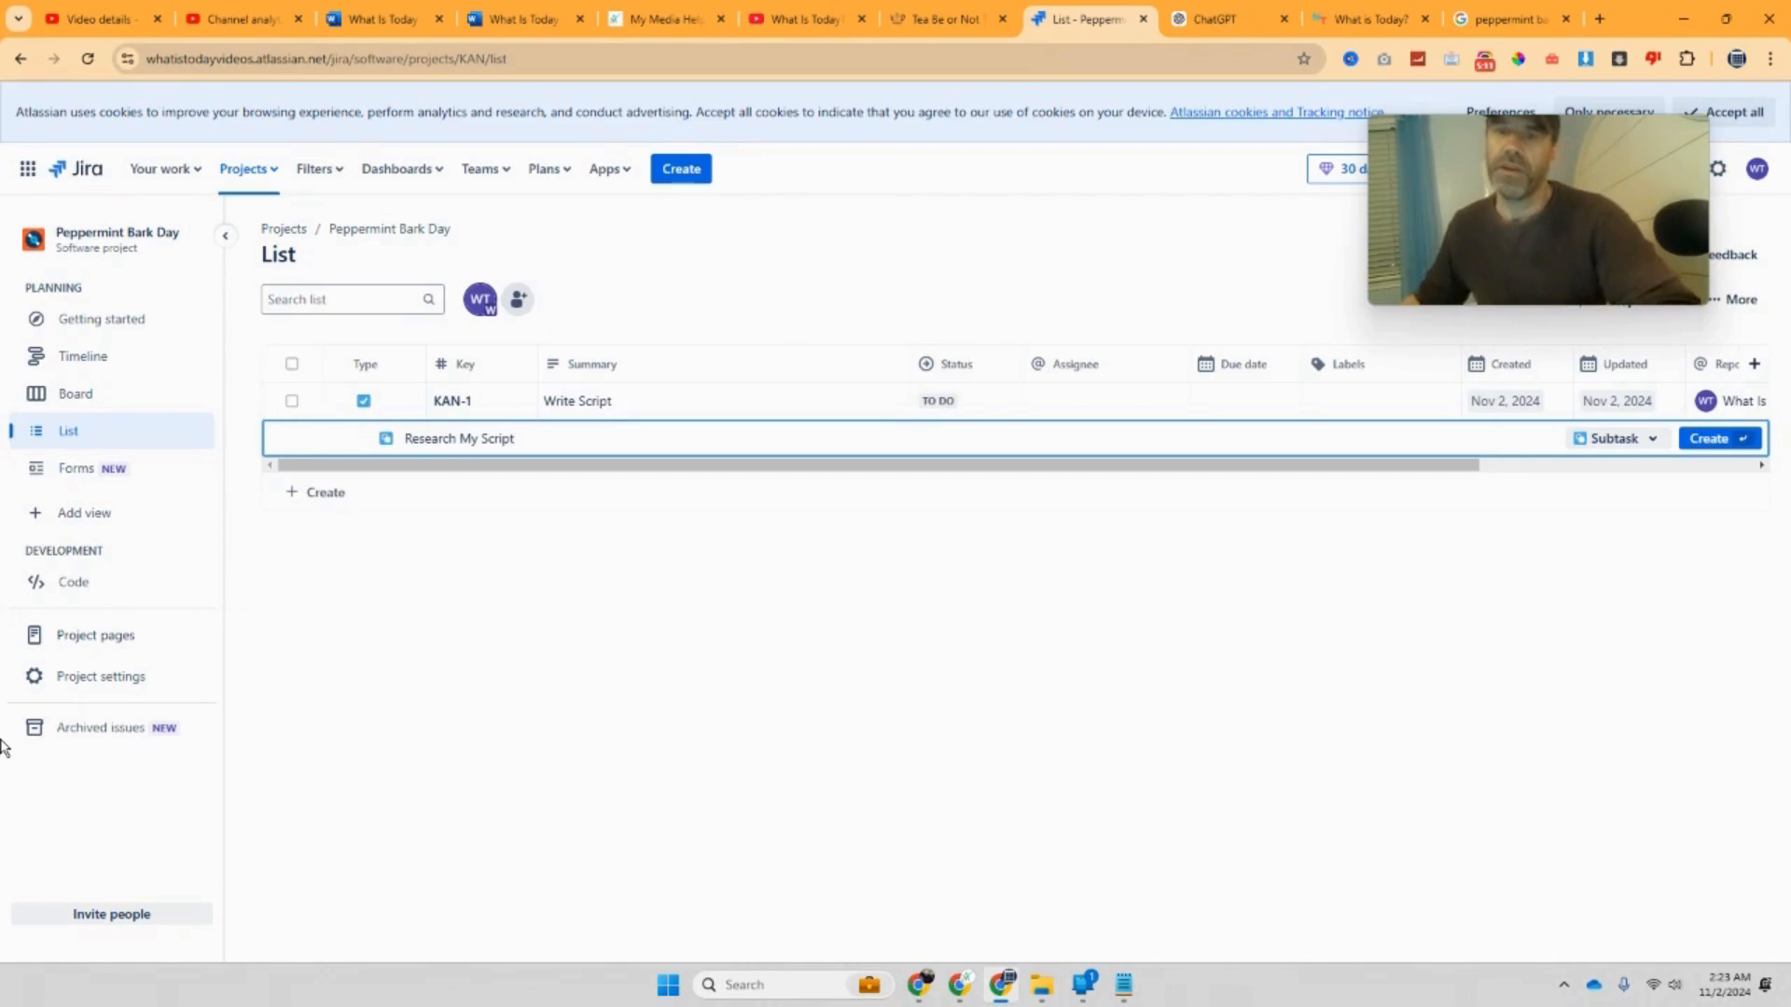
{"action": "key", "text": "Return"}
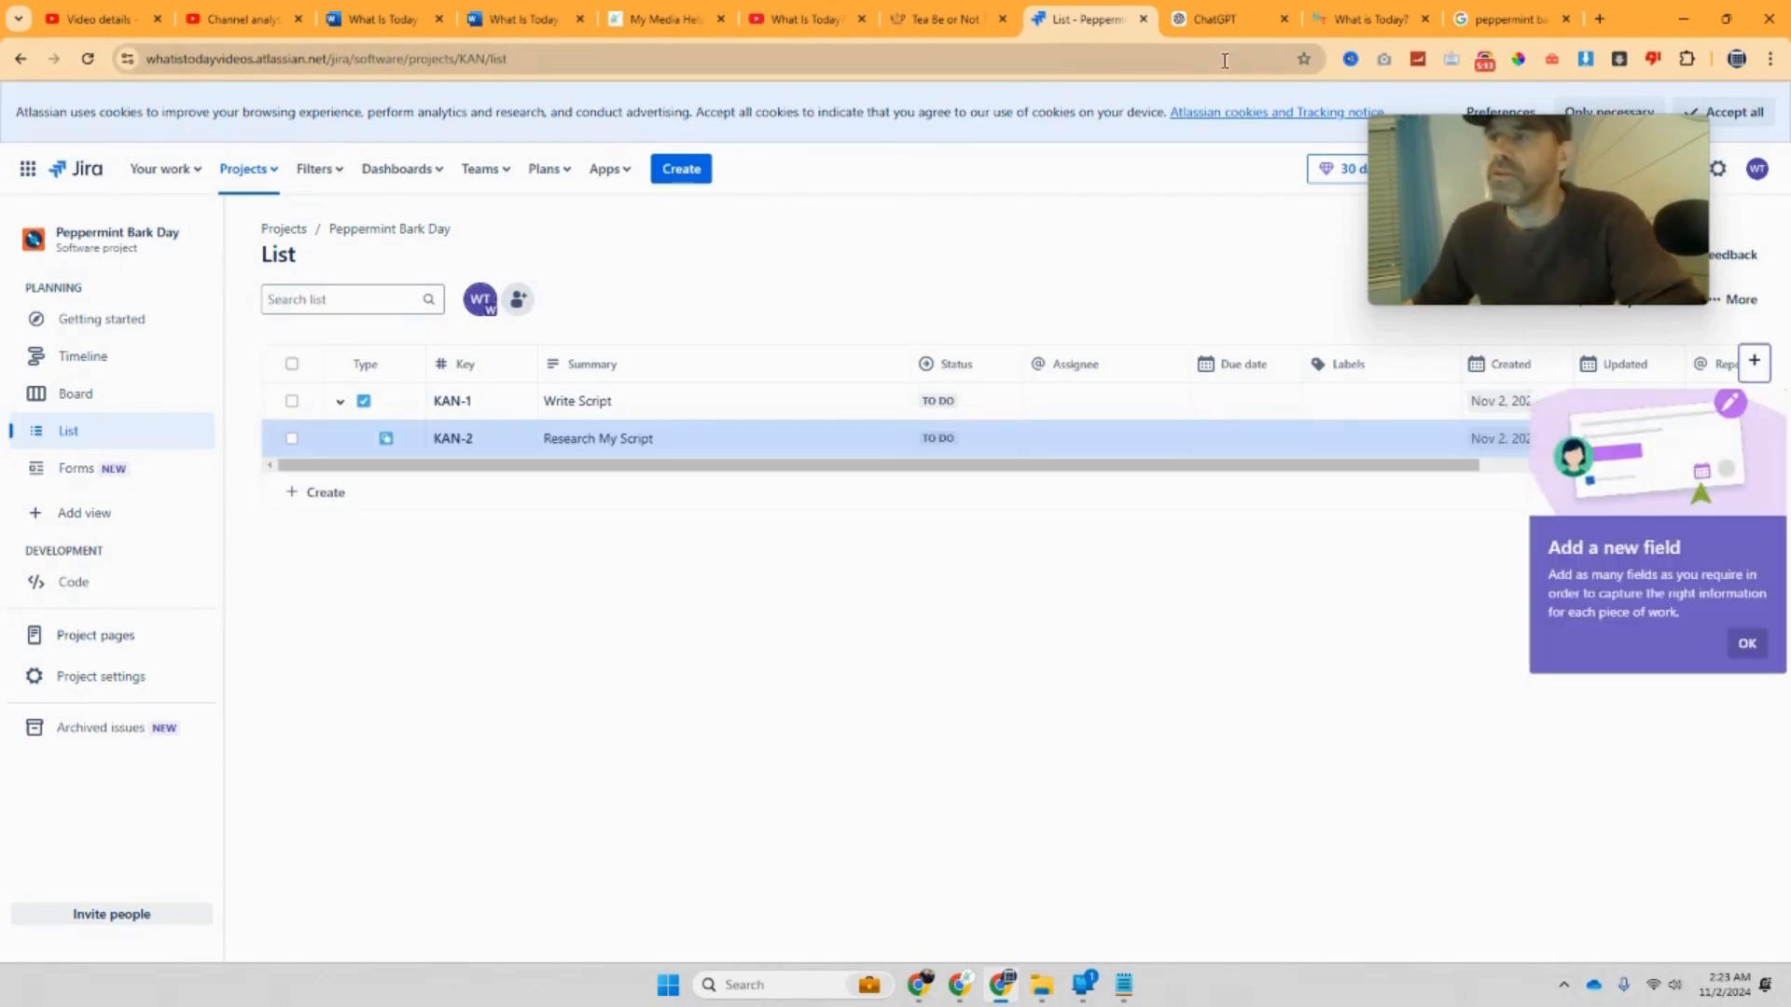
{"action": "left_click", "coordinate": [1212, 28]}
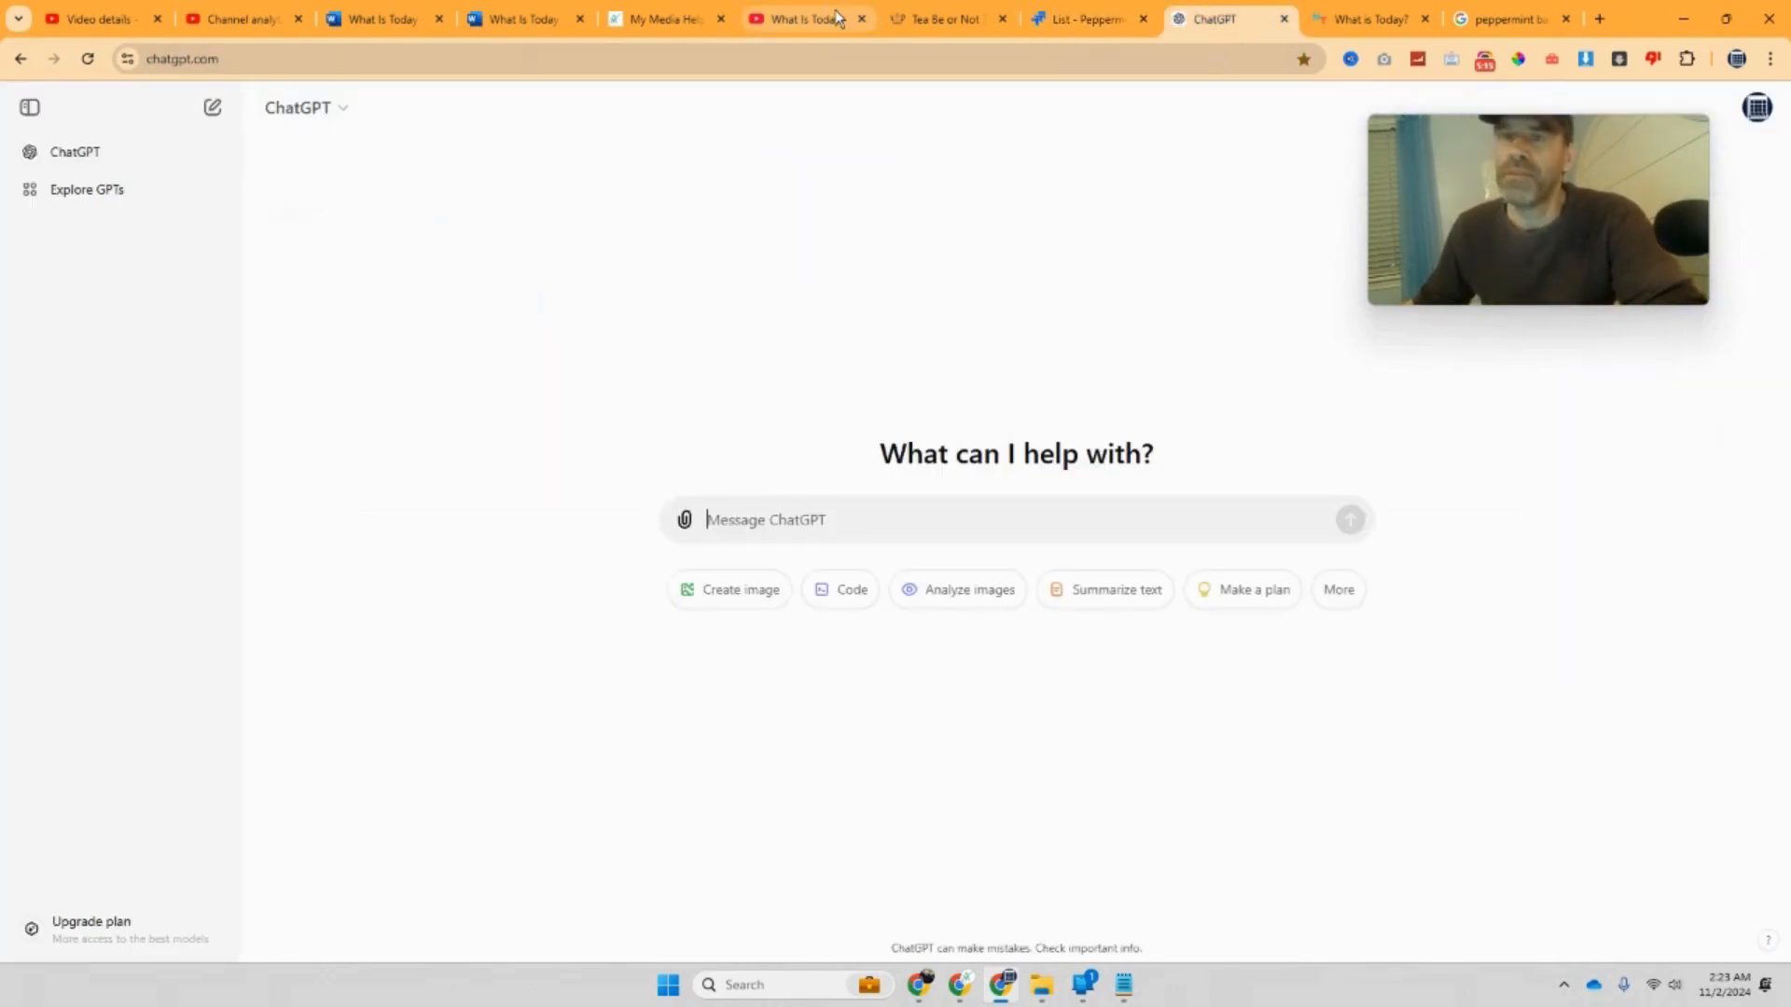
Step: Copy the Peppermint Bark Day heading from the Word document, then move to the National Today holidays page
{"action": "left_click", "coordinate": [542, 11]}
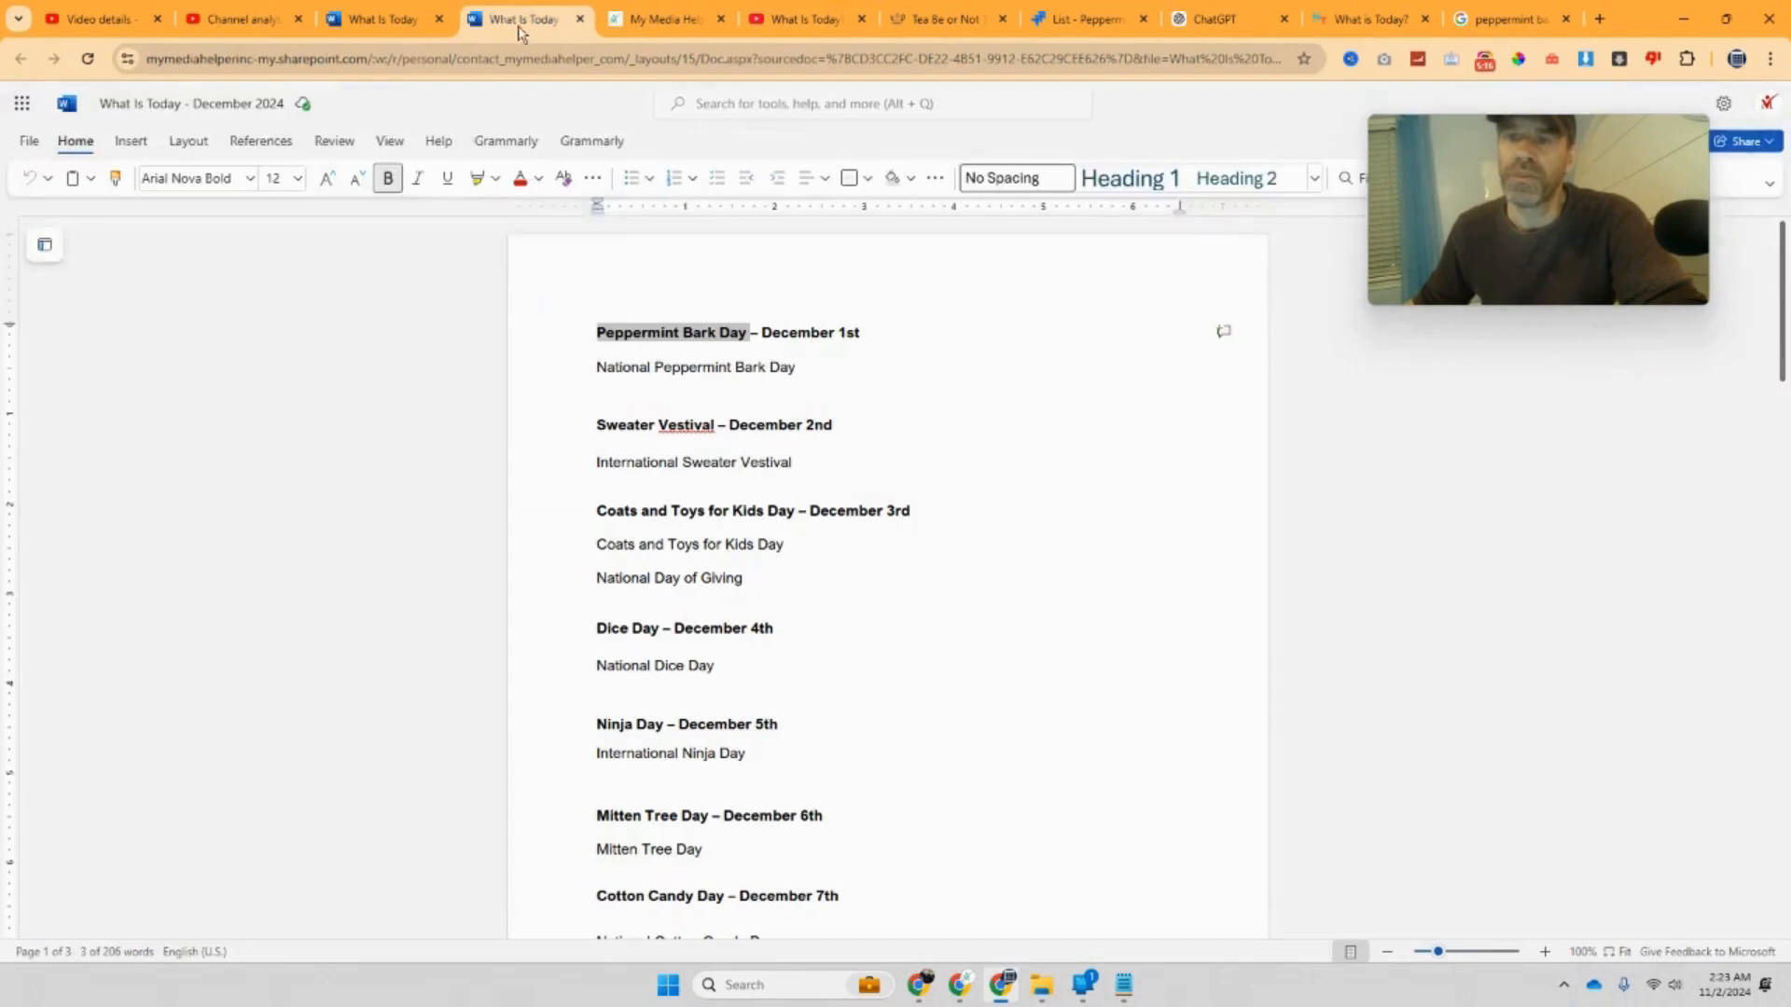
{"action": "right_click", "coordinate": [718, 333]}
{"action": "left_click", "coordinate": [787, 372]}
{"action": "left_click", "coordinate": [1211, 19]}
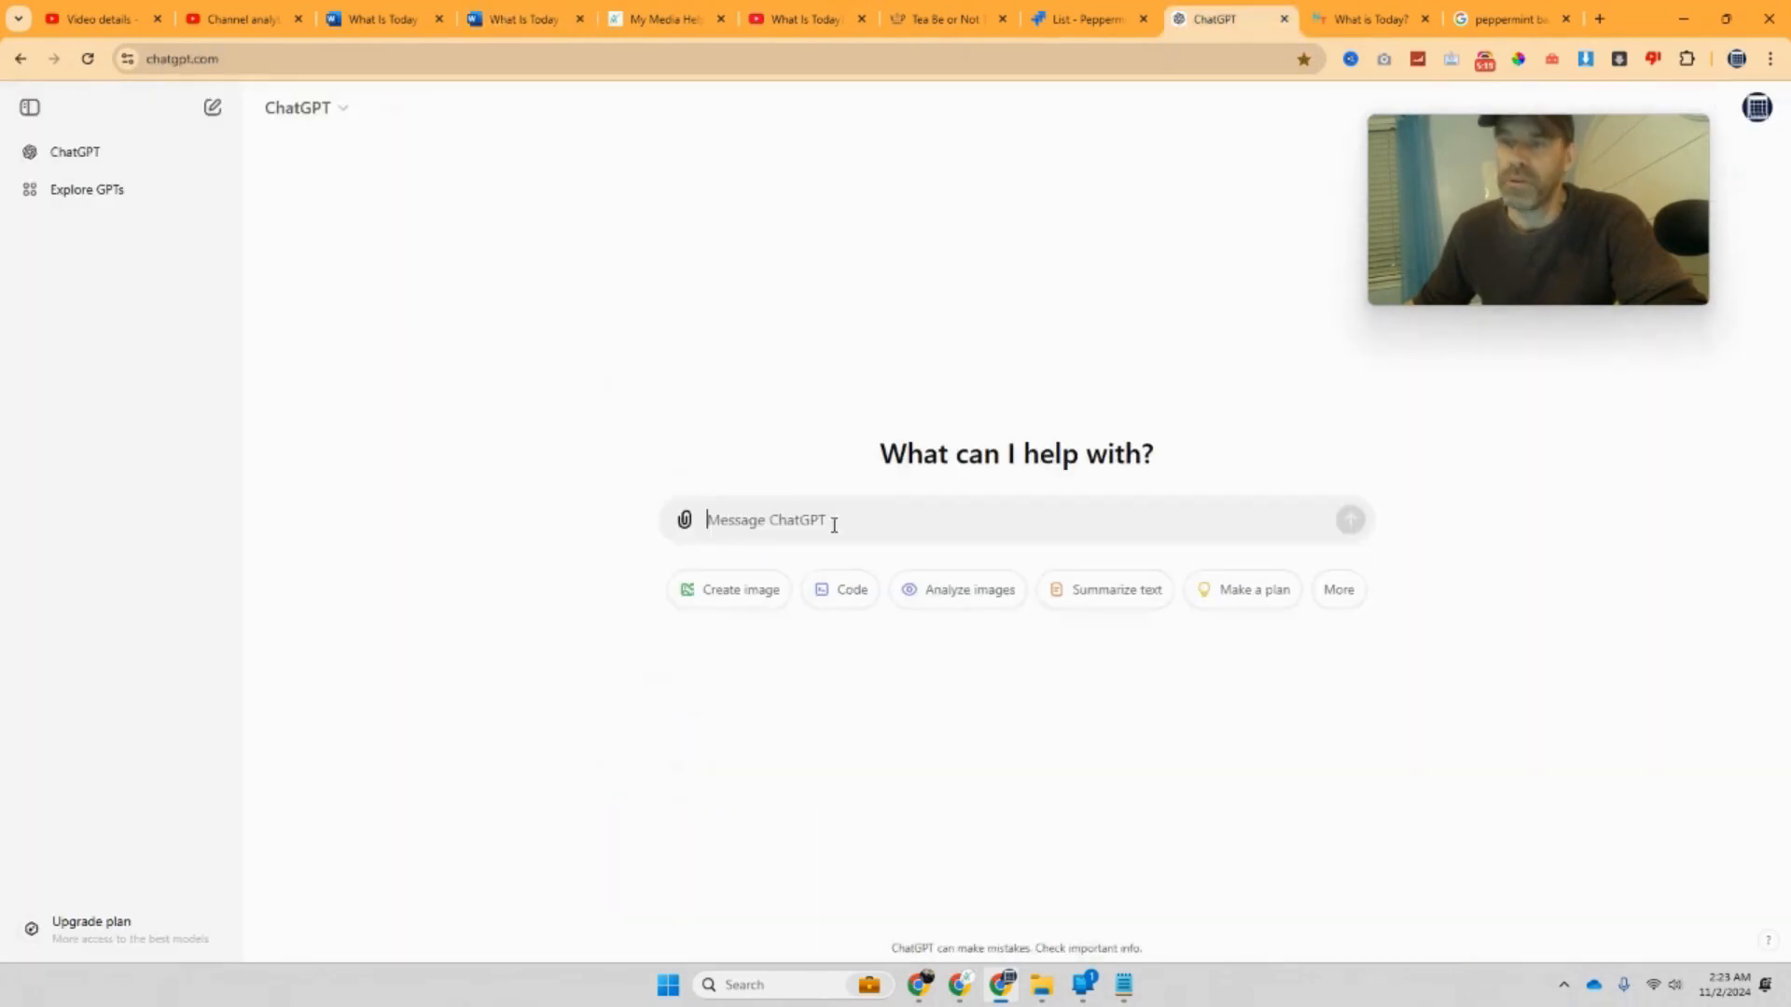
{"action": "right_click", "coordinate": [782, 522]}
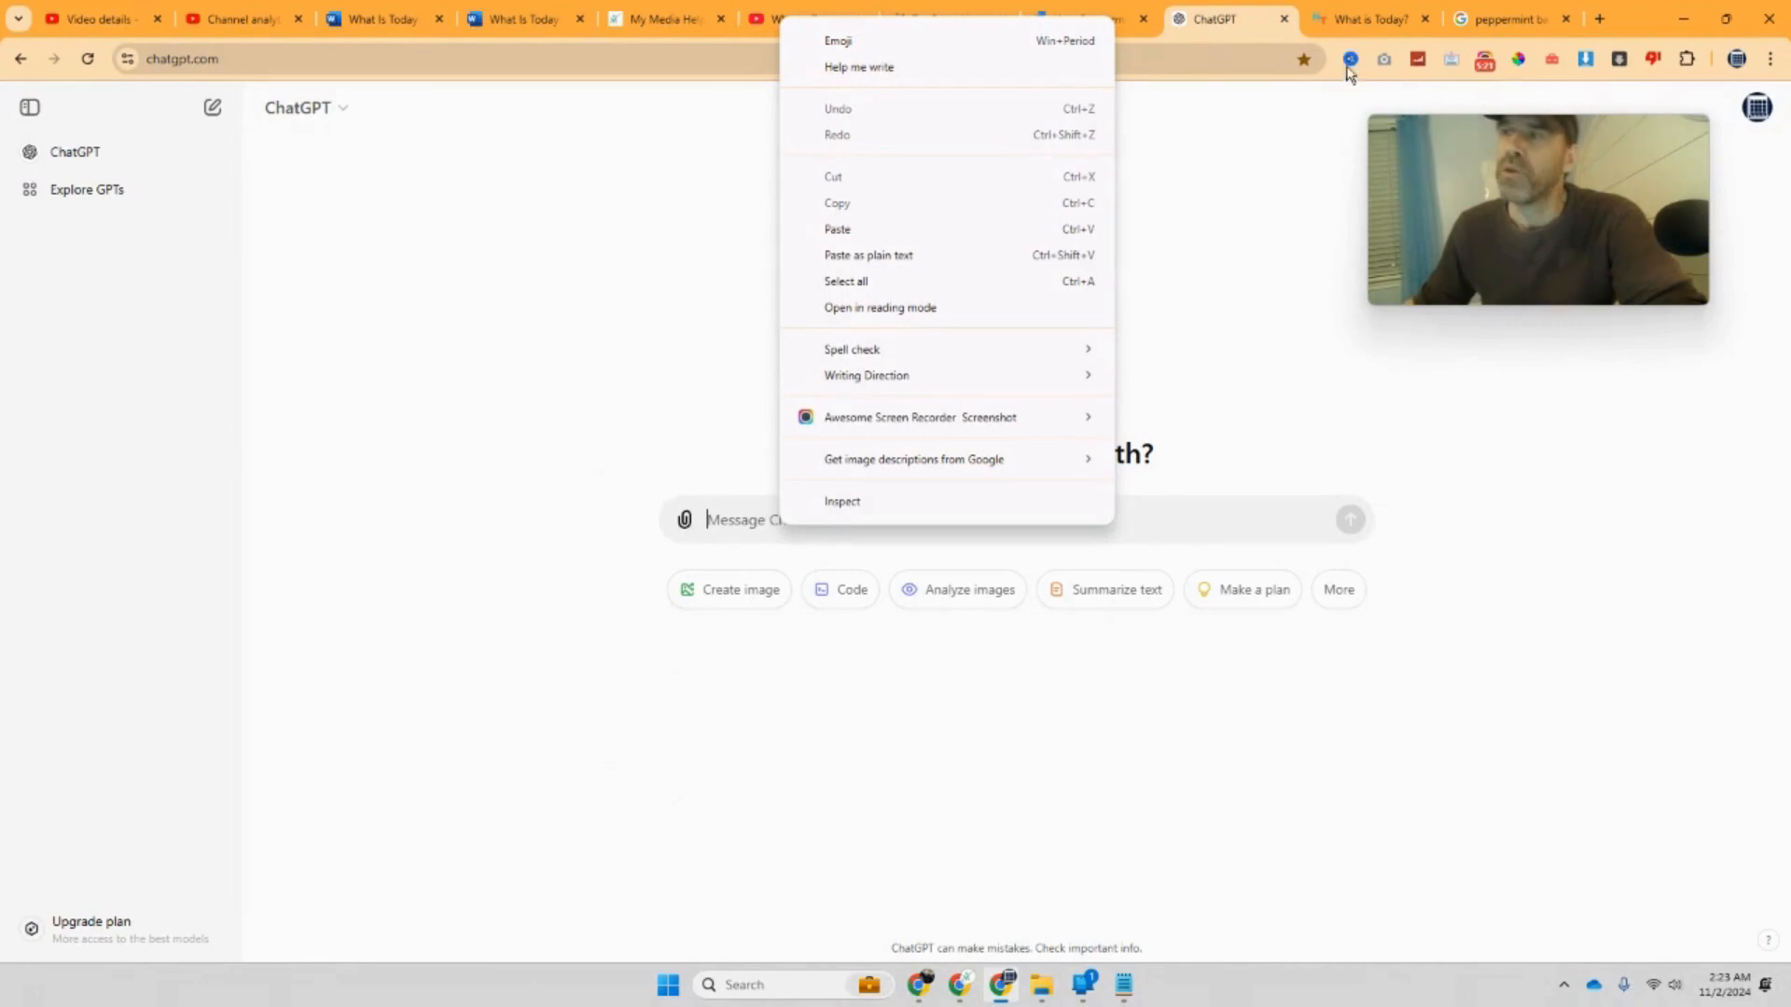
{"action": "left_click", "coordinate": [1368, 18]}
{"action": "left_click", "coordinate": [1368, 18]}
{"action": "left_click_drag", "start_coordinate": [1574, 237], "coordinate": [1458, 522]}
Step: Find National Peppermint Bark Day in the December holidays listing and open its page
{"action": "left_click", "coordinate": [1382, 209]}
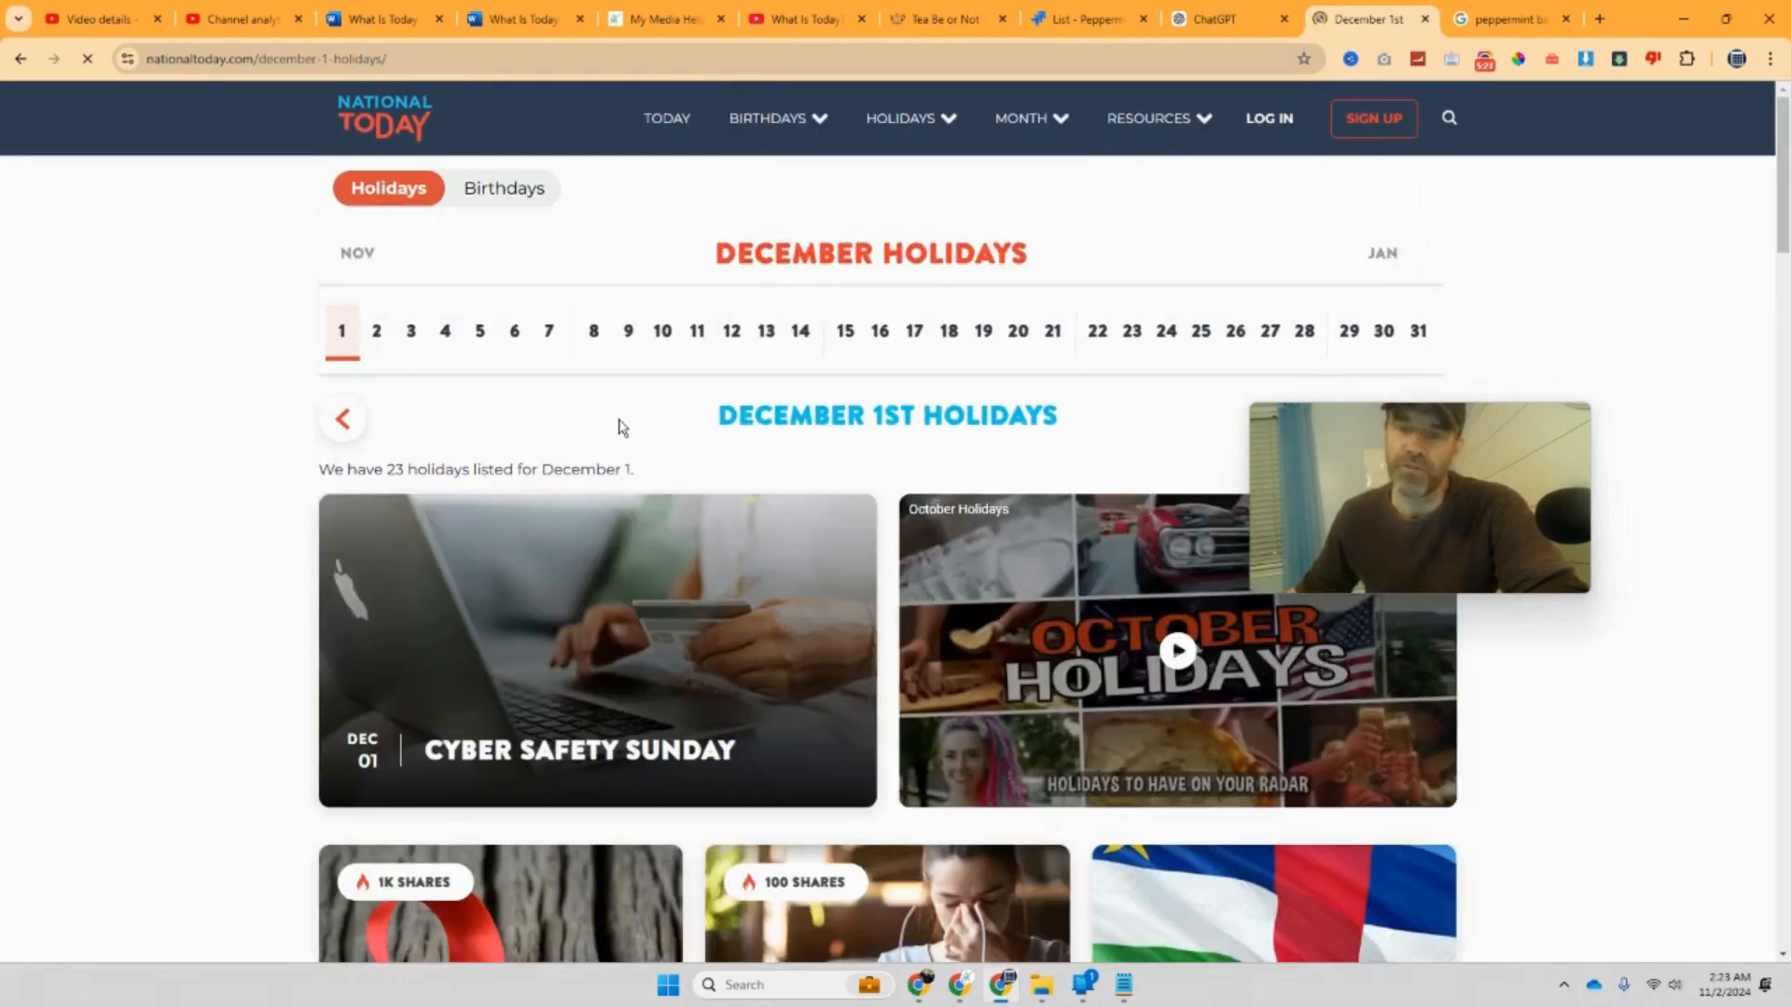
{"action": "scroll", "coordinate": [622, 428], "scroll_direction": "down", "scroll_amount": 3}
{"action": "scroll", "coordinate": [622, 427], "scroll_direction": "down", "scroll_amount": 1}
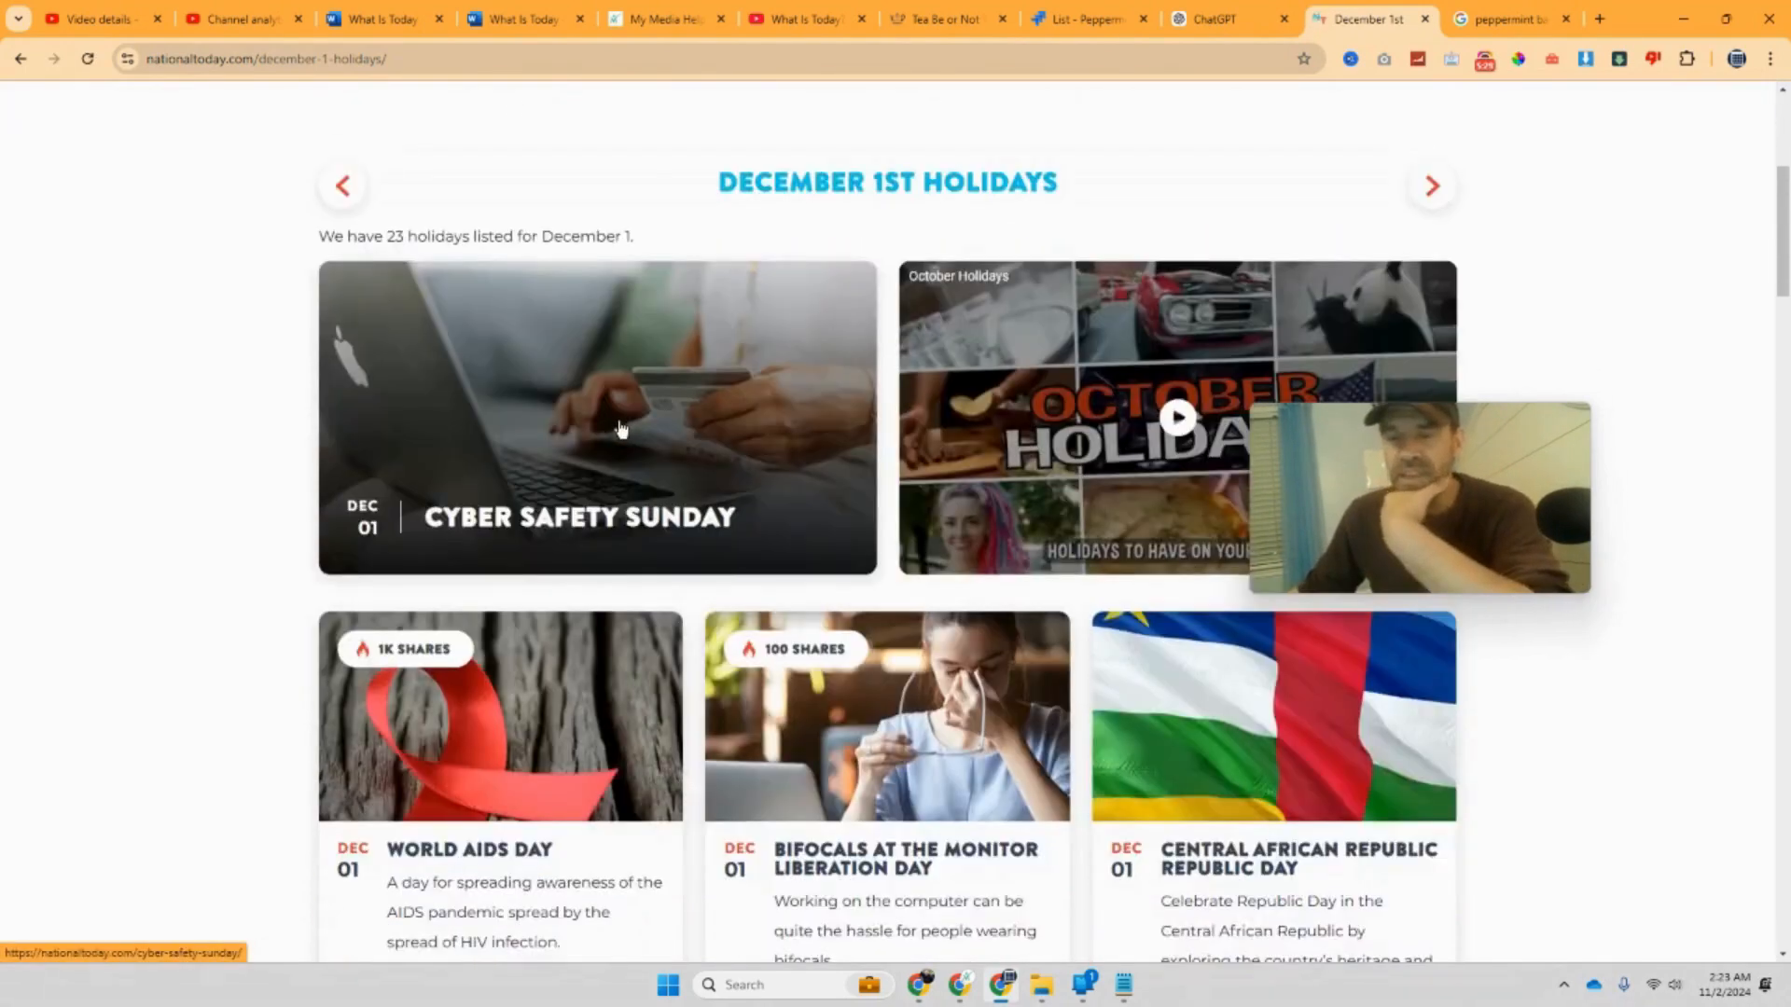
{"action": "scroll", "coordinate": [622, 427], "scroll_direction": "down", "scroll_amount": 6}
{"action": "scroll", "coordinate": [620, 422], "scroll_direction": "down", "scroll_amount": 5}
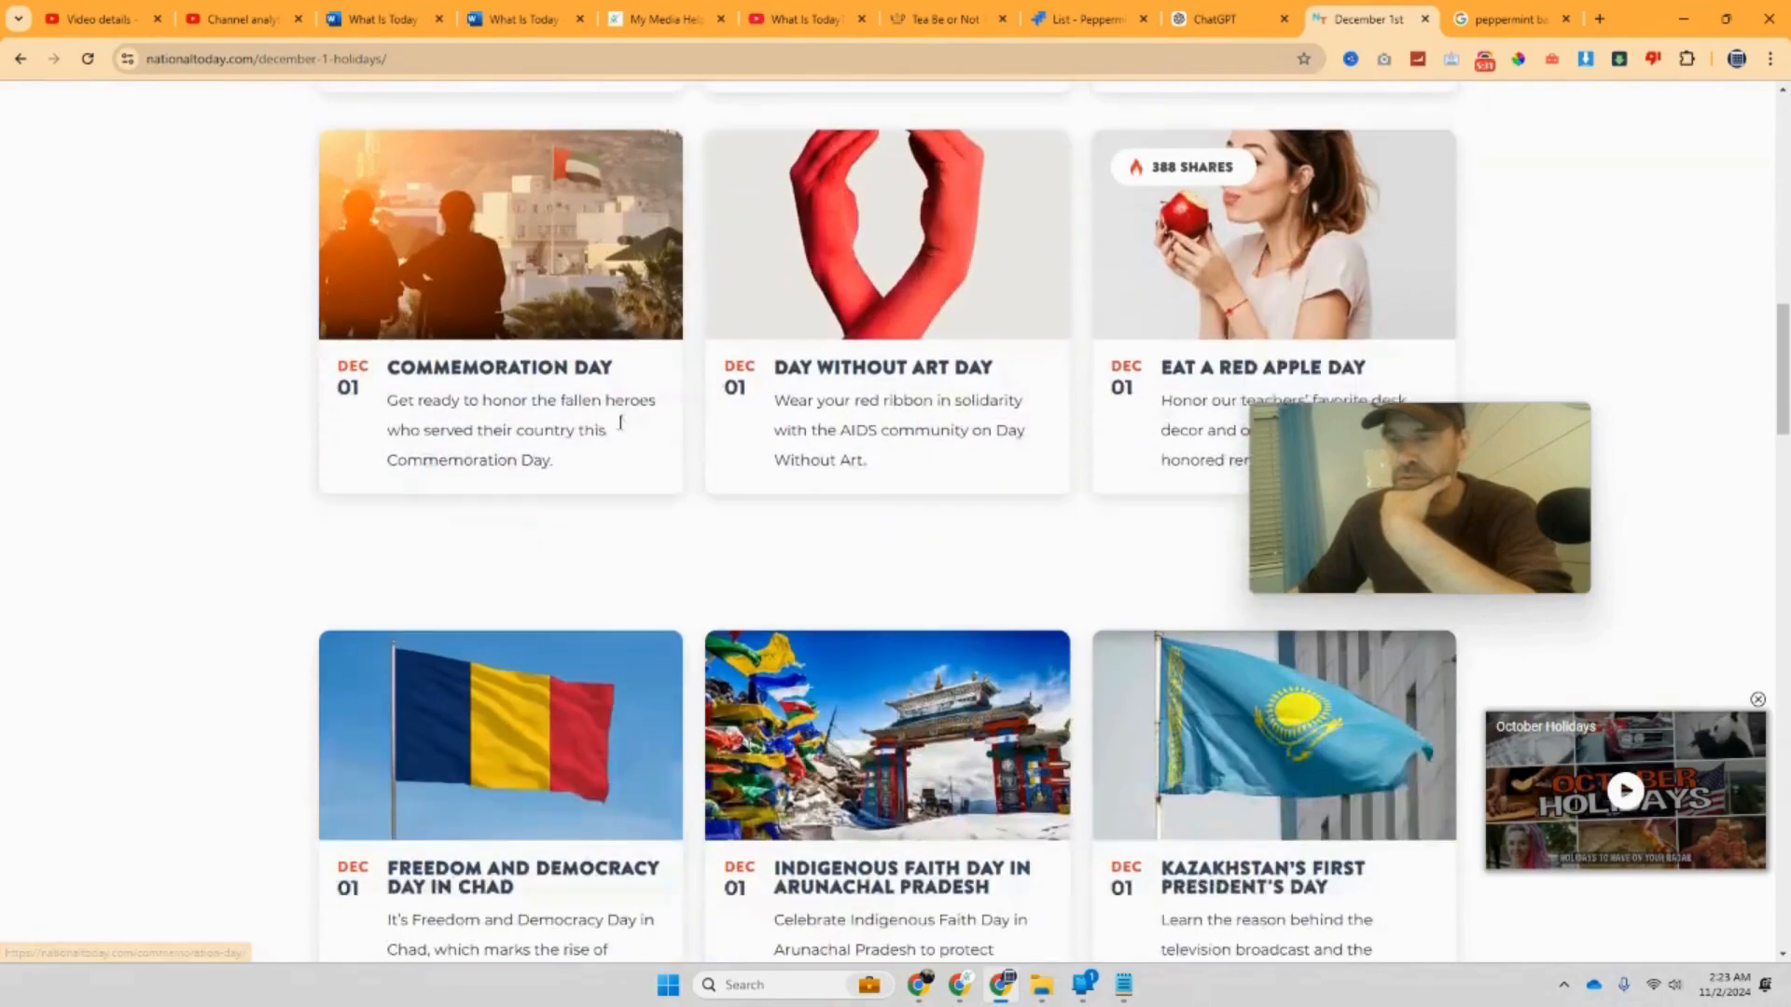
{"action": "scroll", "coordinate": [620, 423], "scroll_direction": "down", "scroll_amount": 7}
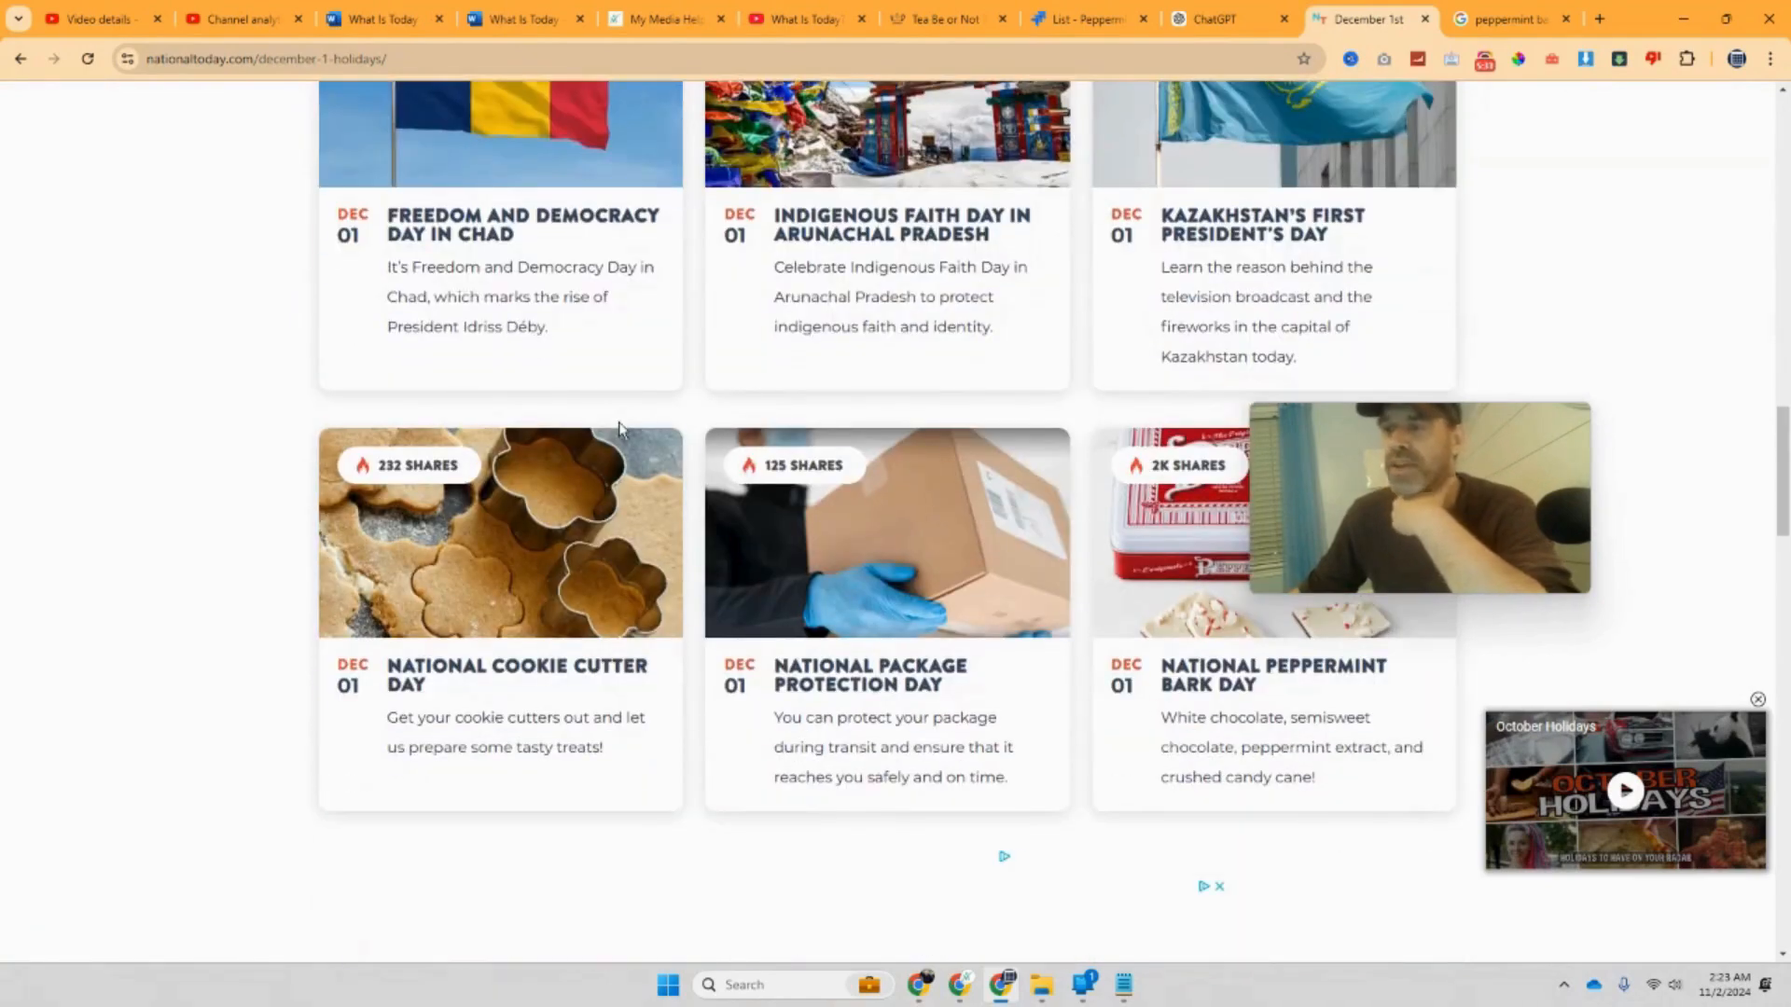
{"action": "left_click_drag", "start_coordinate": [1373, 427], "coordinate": [1485, 231]}
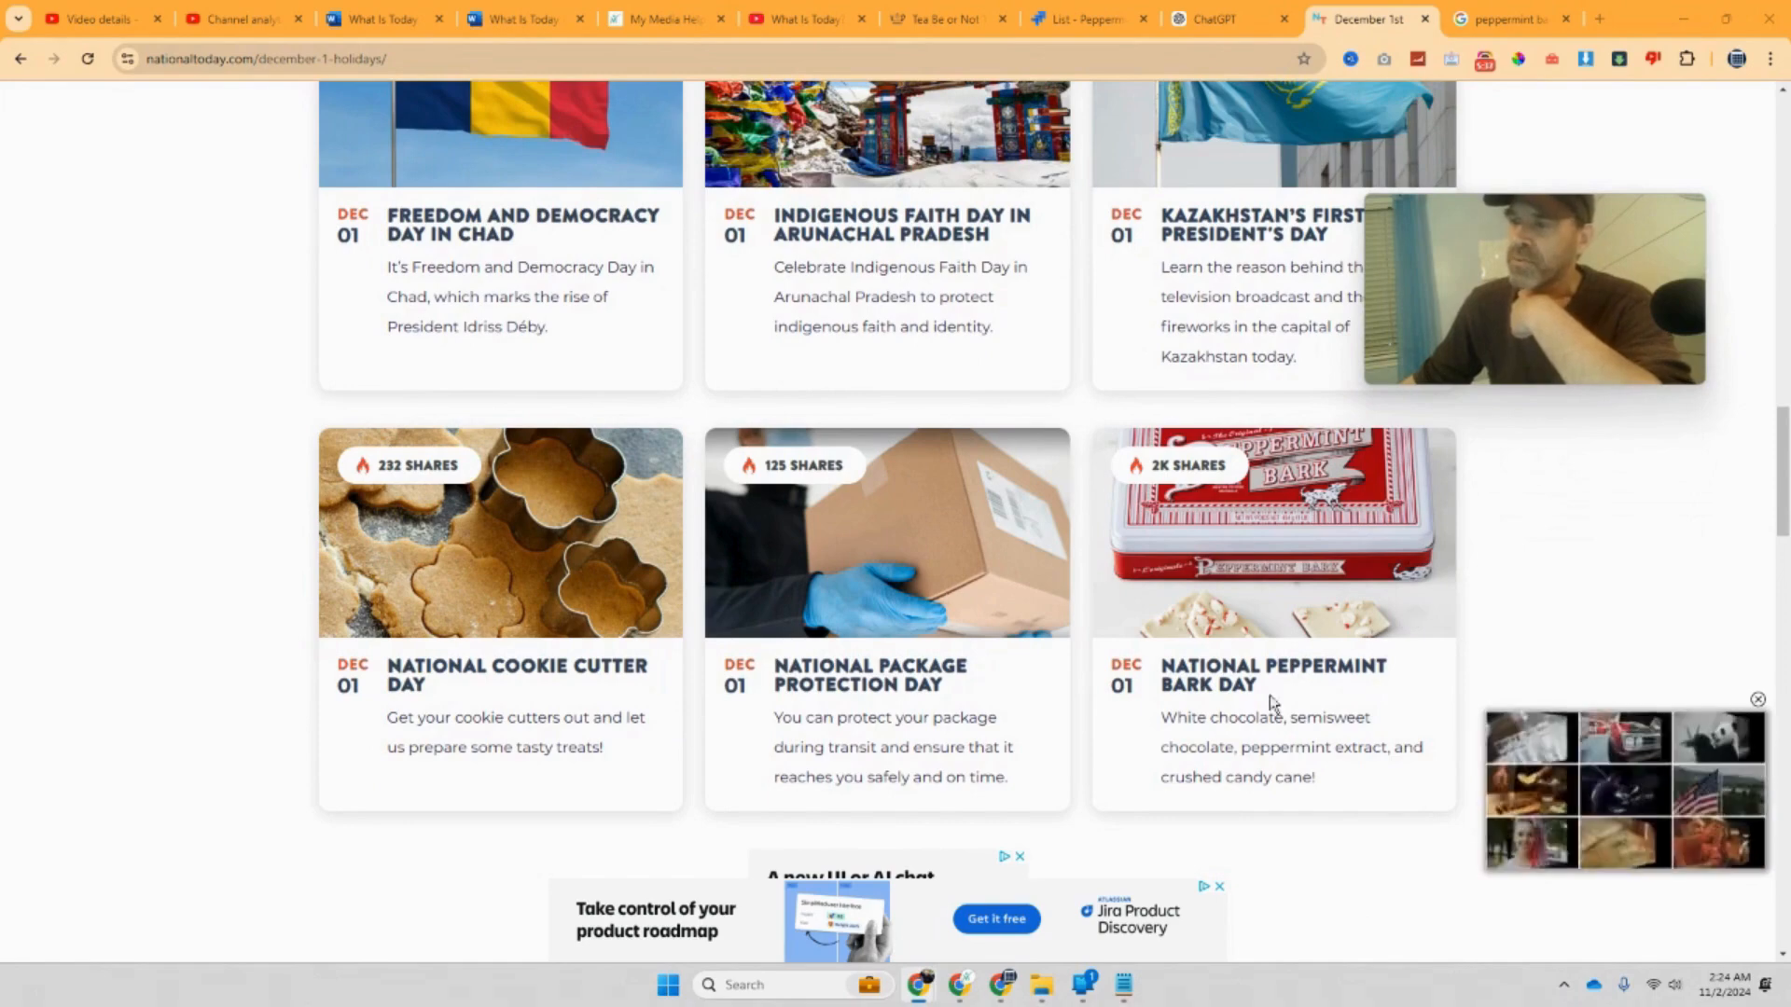
{"action": "left_click", "coordinate": [1250, 679]}
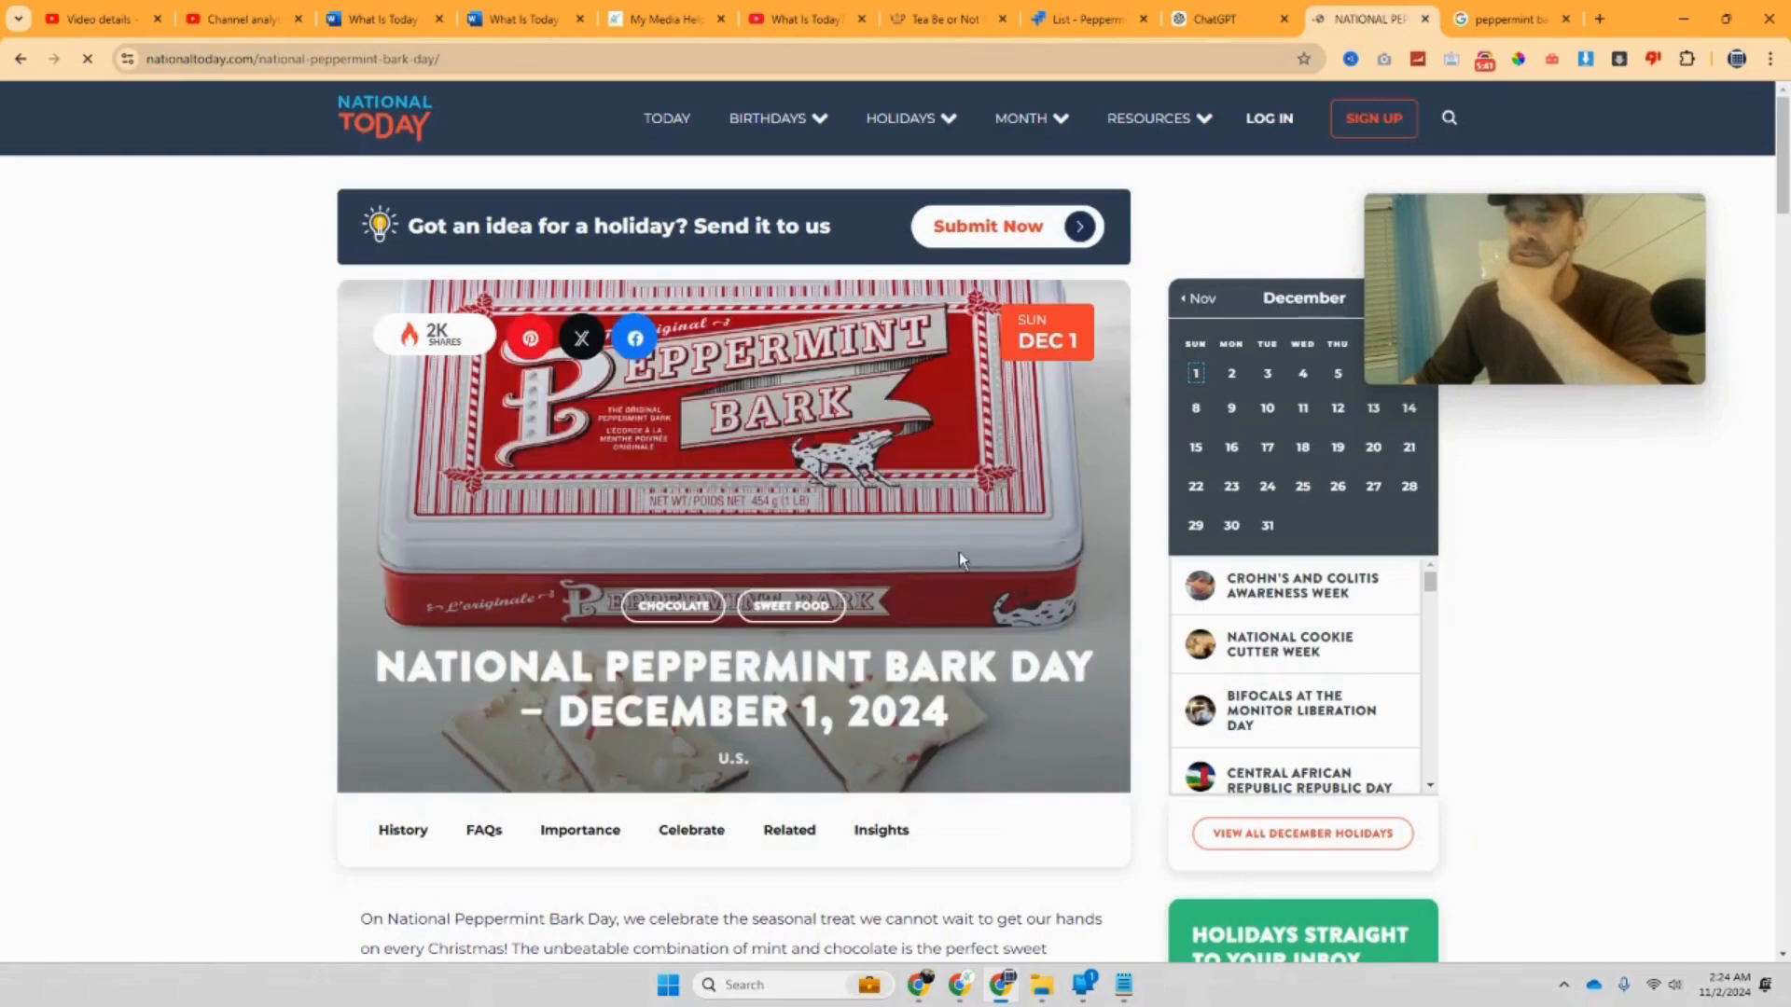
Step: Copy the National Peppermint Bark Day page title and return to the Word document
{"action": "left_click_drag", "start_coordinate": [1093, 668], "coordinate": [419, 656]}
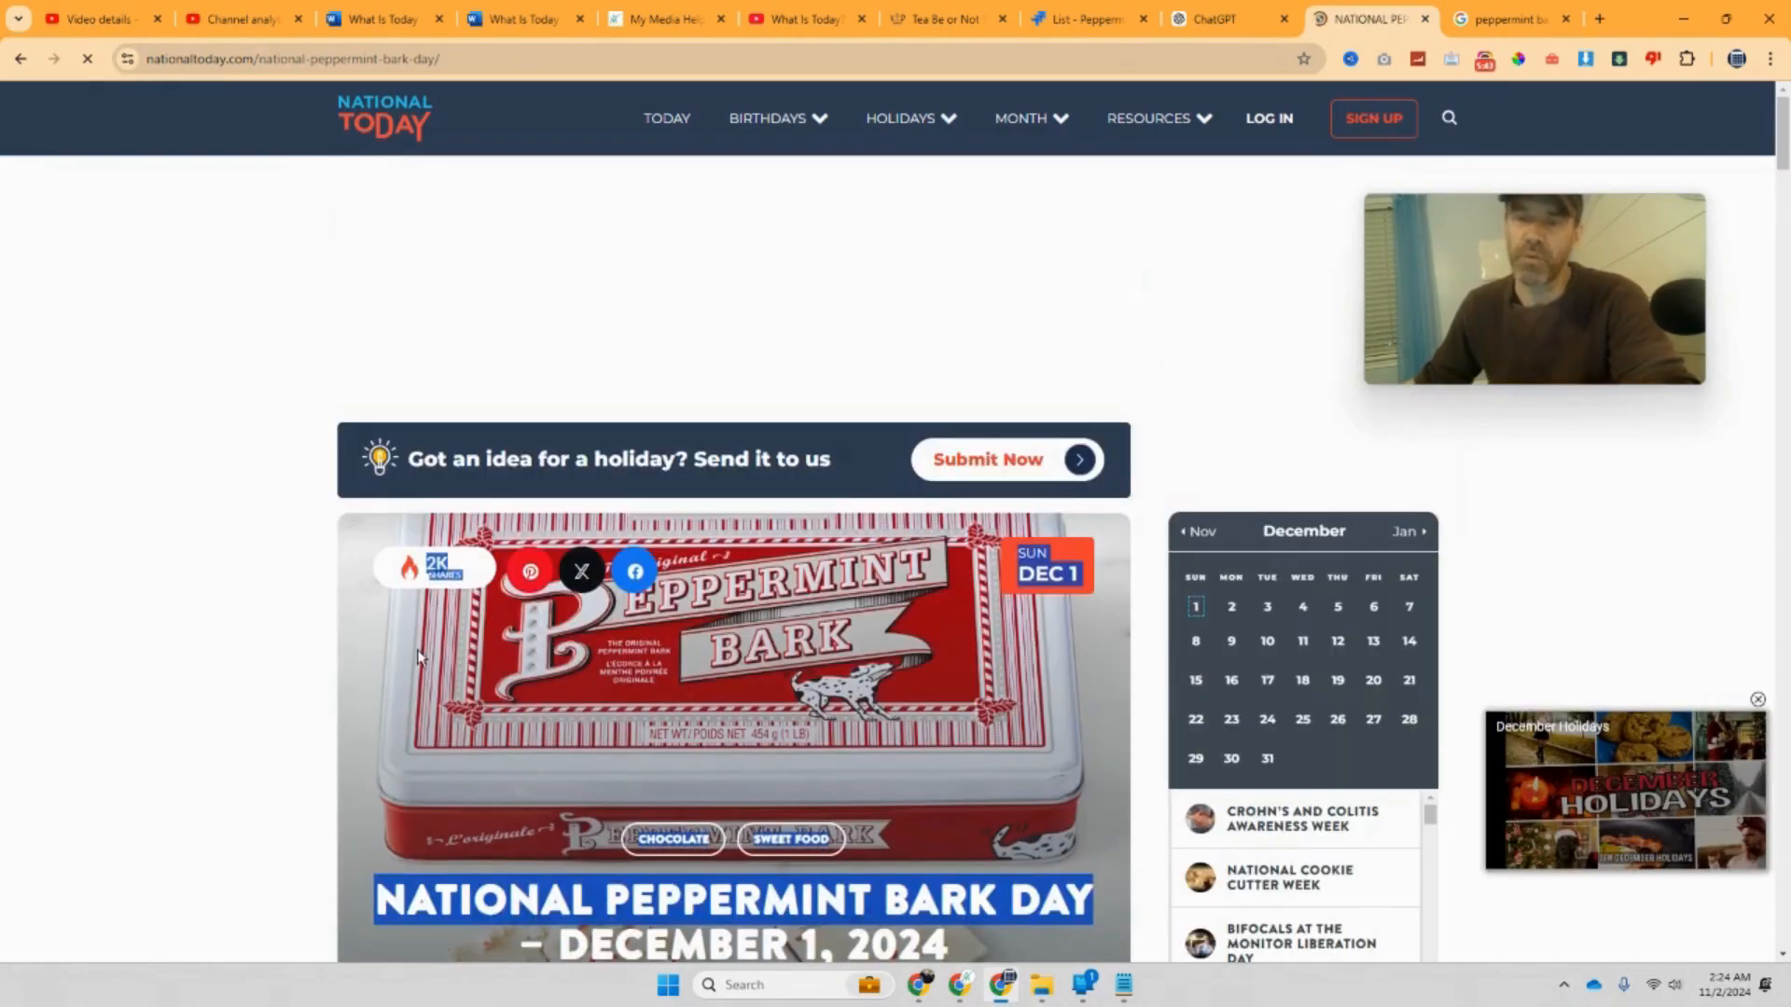
{"action": "scroll", "coordinate": [422, 686], "scroll_direction": "down", "scroll_amount": 3}
{"action": "right_click", "coordinate": [499, 623]}
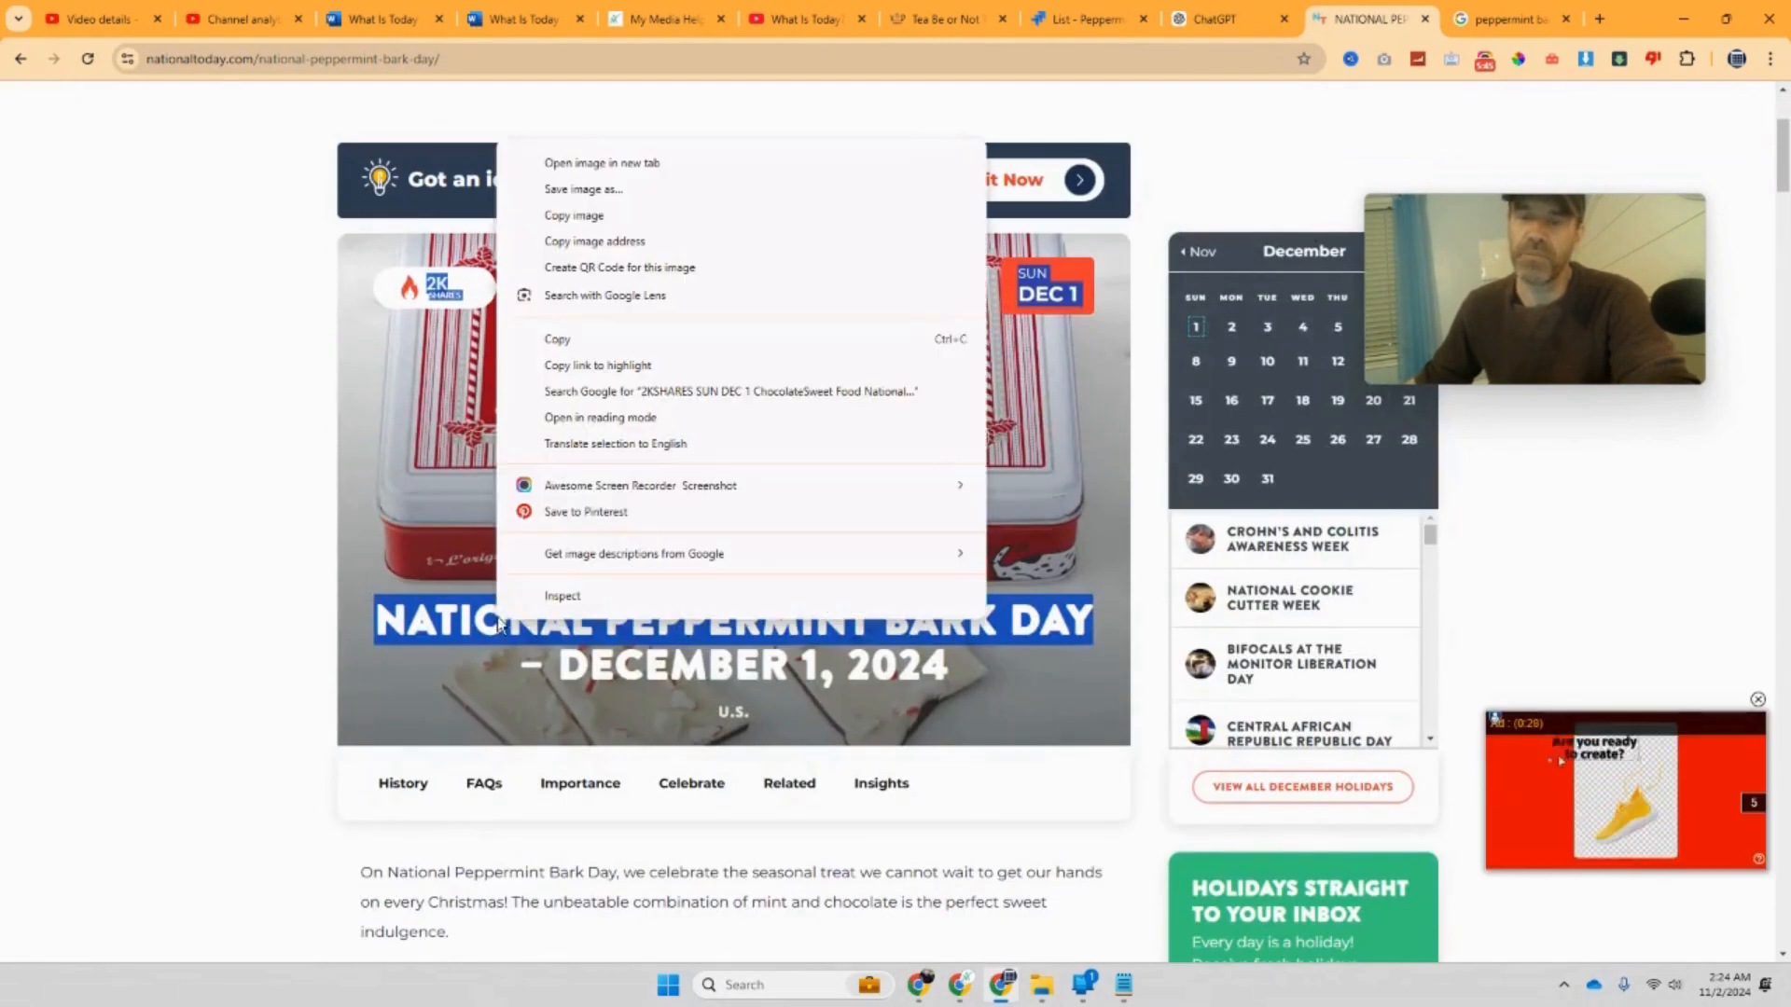
{"action": "left_click", "coordinate": [606, 342]}
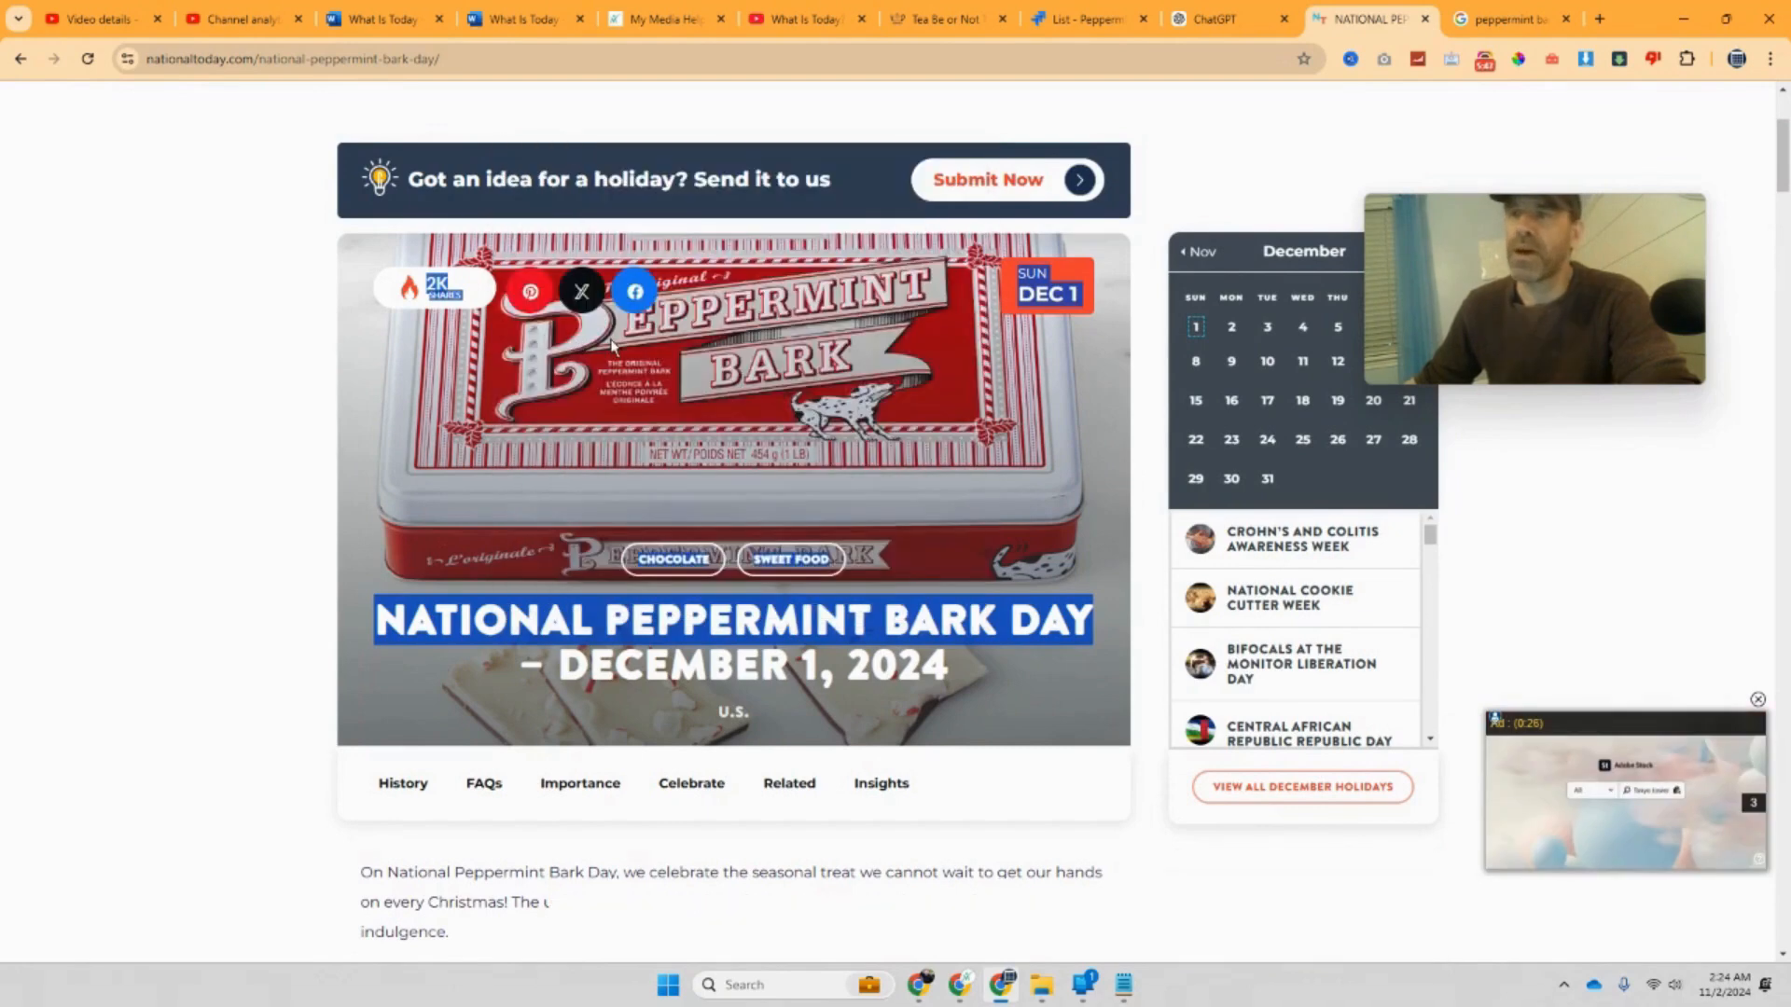
{"action": "left_click", "coordinate": [522, 19]}
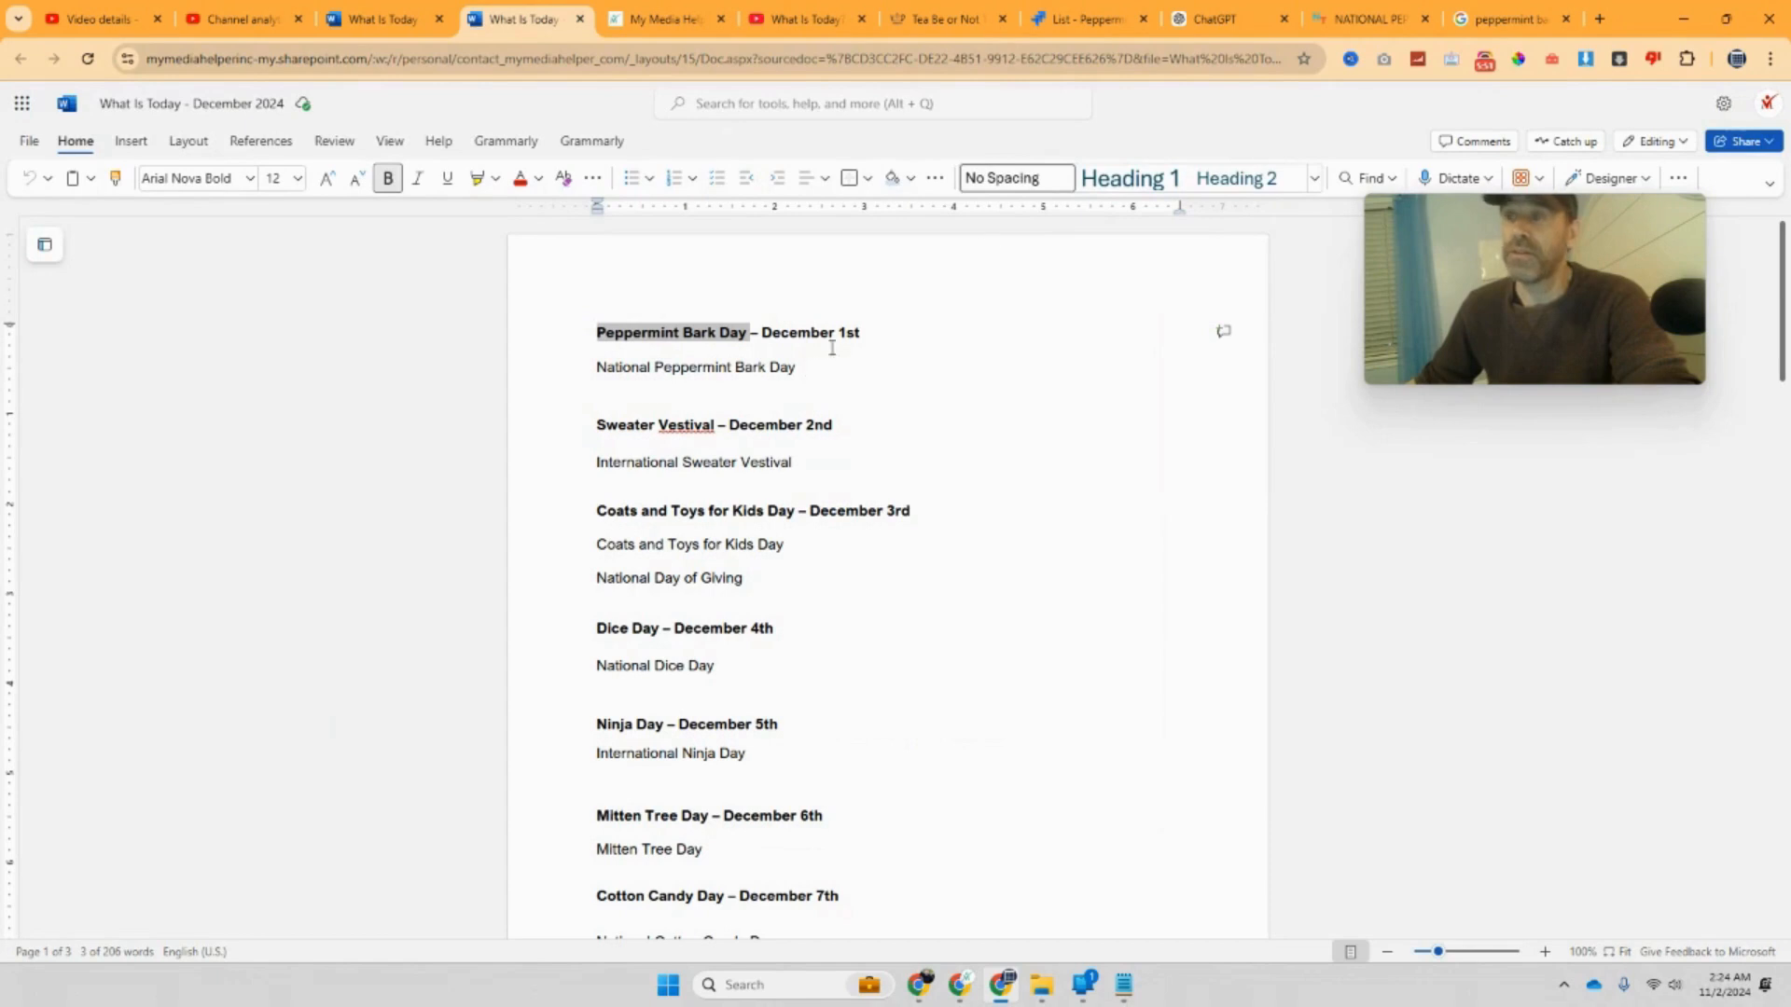
Step: Paste the holiday into ChatGPT, trimming it to 'National Peppermint Bark Day', then open a new tab
{"action": "left_click", "coordinate": [1183, 20]}
{"action": "right_click", "coordinate": [833, 504]}
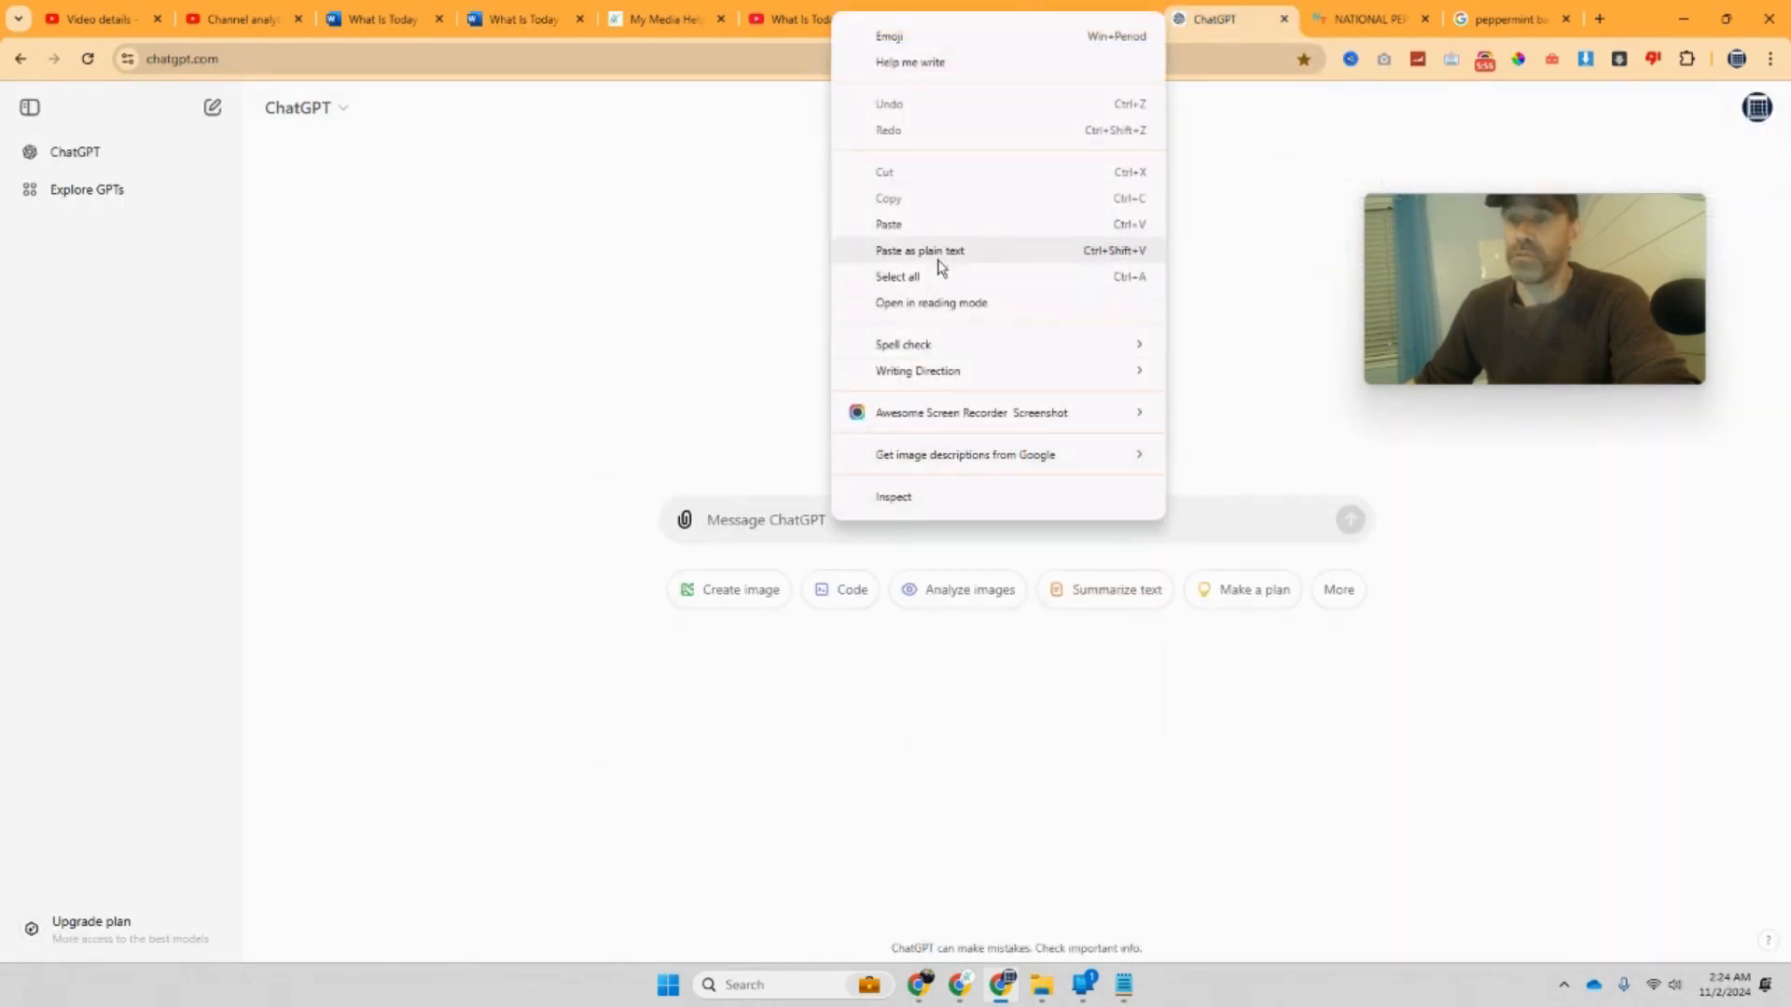
{"action": "left_click", "coordinate": [948, 222]}
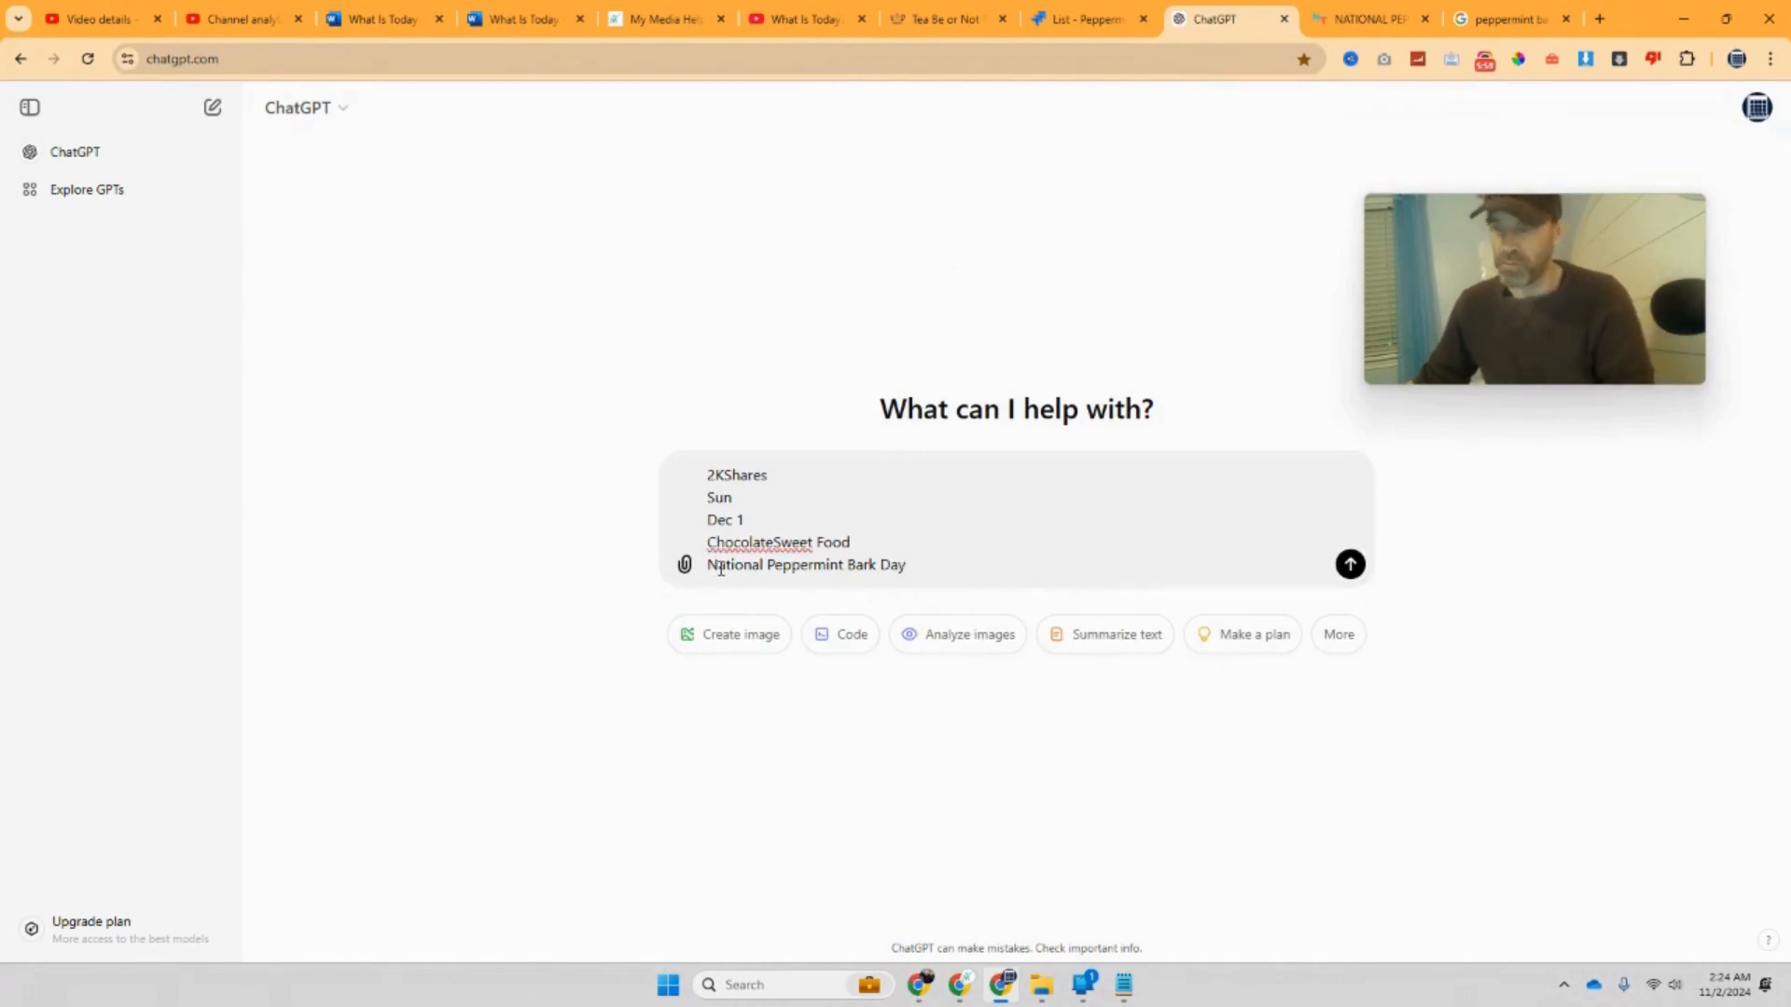
{"action": "key", "text": "BackSpace"}
{"action": "key", "text": "BackSpace"}
{"action": "key", "text": "BackSpace"}
{"action": "key", "text": "BackSpace"}
{"action": "key", "text": "BackSpace"}
{"action": "key", "text": "BackSpace"}
{"action": "key", "text": "BackSpace"}
{"action": "key", "text": "BackSpace"}
{"action": "key", "text": "BackSpace"}
{"action": "key", "text": "BackSpace"}
{"action": "key", "text": "BackSpace"}
{"action": "key", "text": "BackSpace"}
{"action": "key", "text": "BackSpace"}
{"action": "key", "text": "BackSpace"}
{"action": "key", "text": "BackSpace"}
{"action": "key", "text": "BackSpace"}
{"action": "key", "text": "BackSpace"}
{"action": "key", "text": "BackSpace"}
{"action": "key", "text": "BackSpace"}
{"action": "key", "text": "BackSpace"}
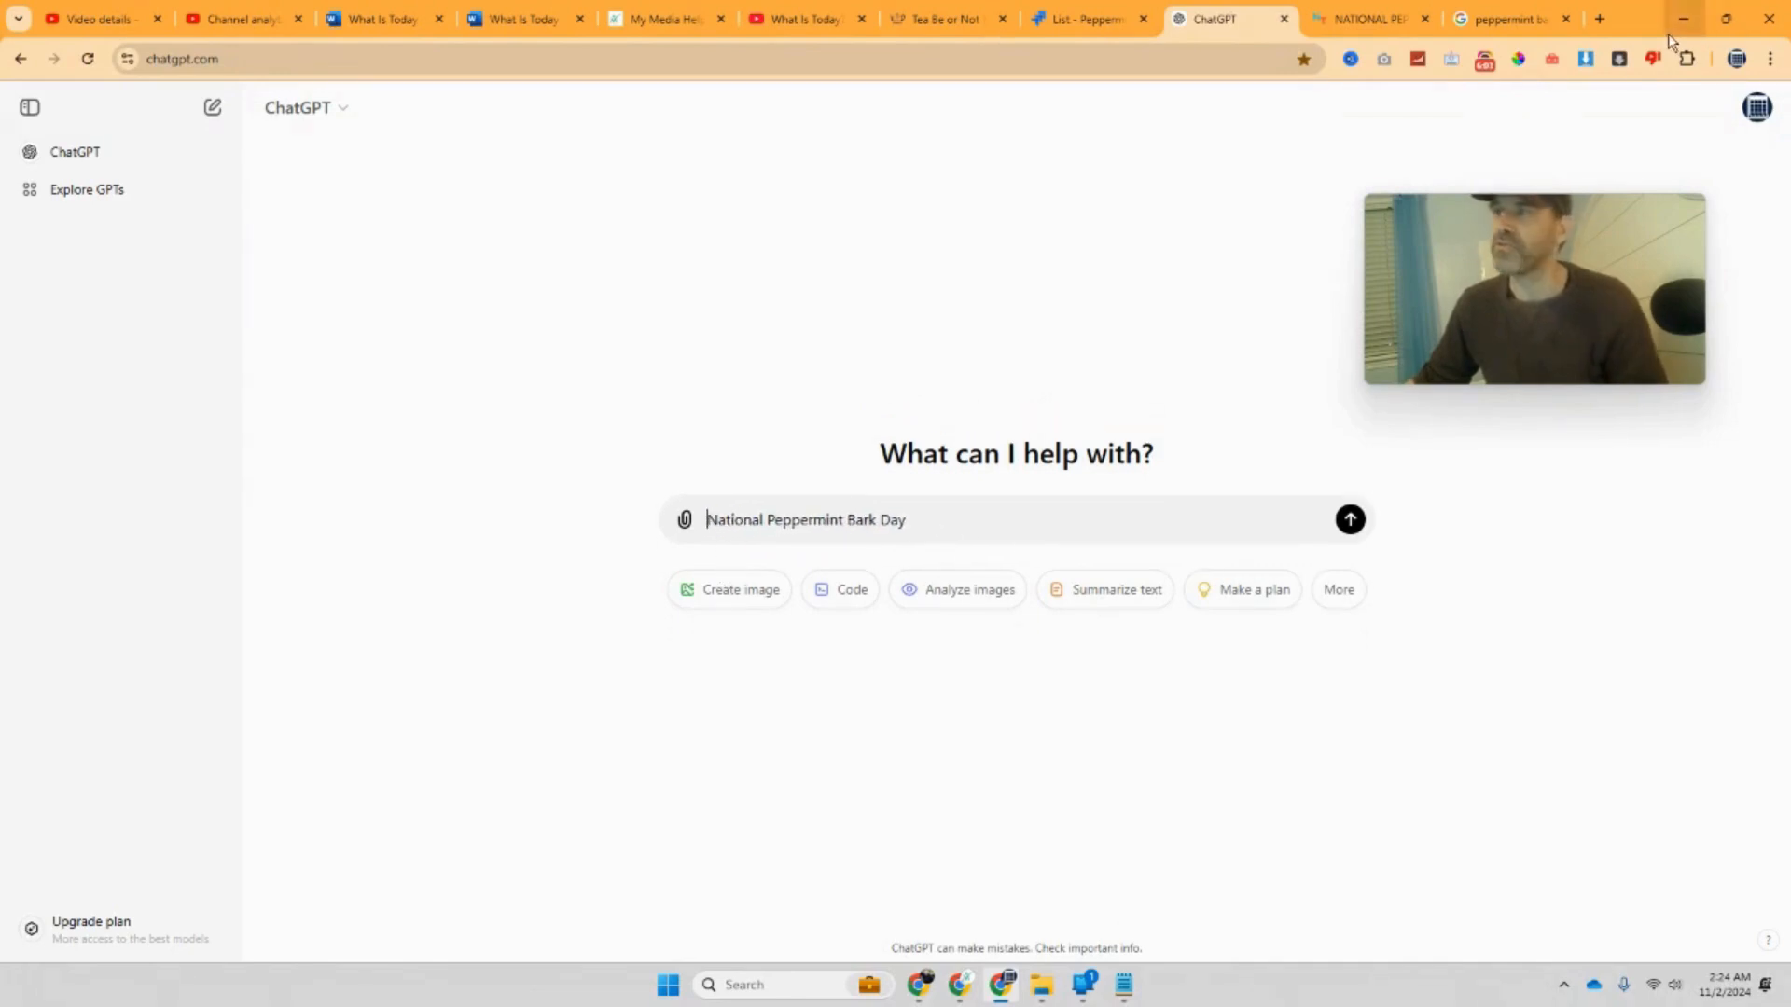
{"action": "left_click", "coordinate": [1599, 23]}
Step: Search Google for 'Peppermint Bark' by trimming the pasted holiday text down to that phrase
{"action": "left_click", "coordinate": [856, 369]}
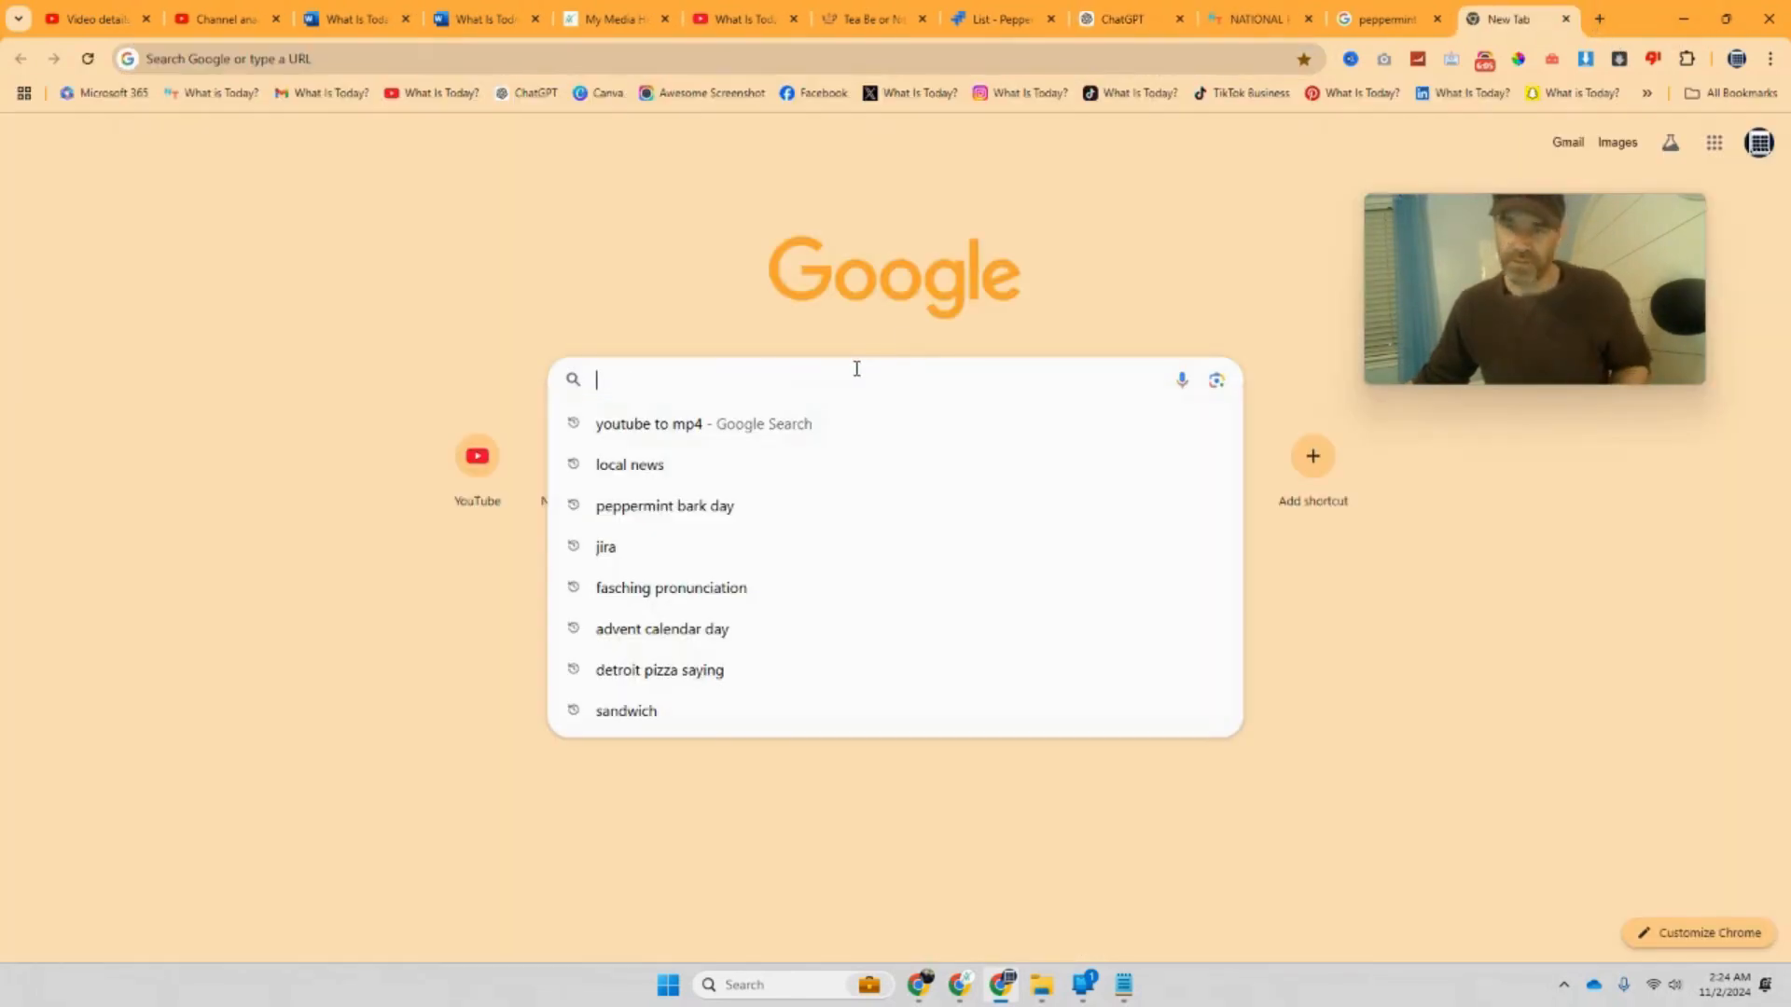
{"action": "key", "text": "ctrl+v"}
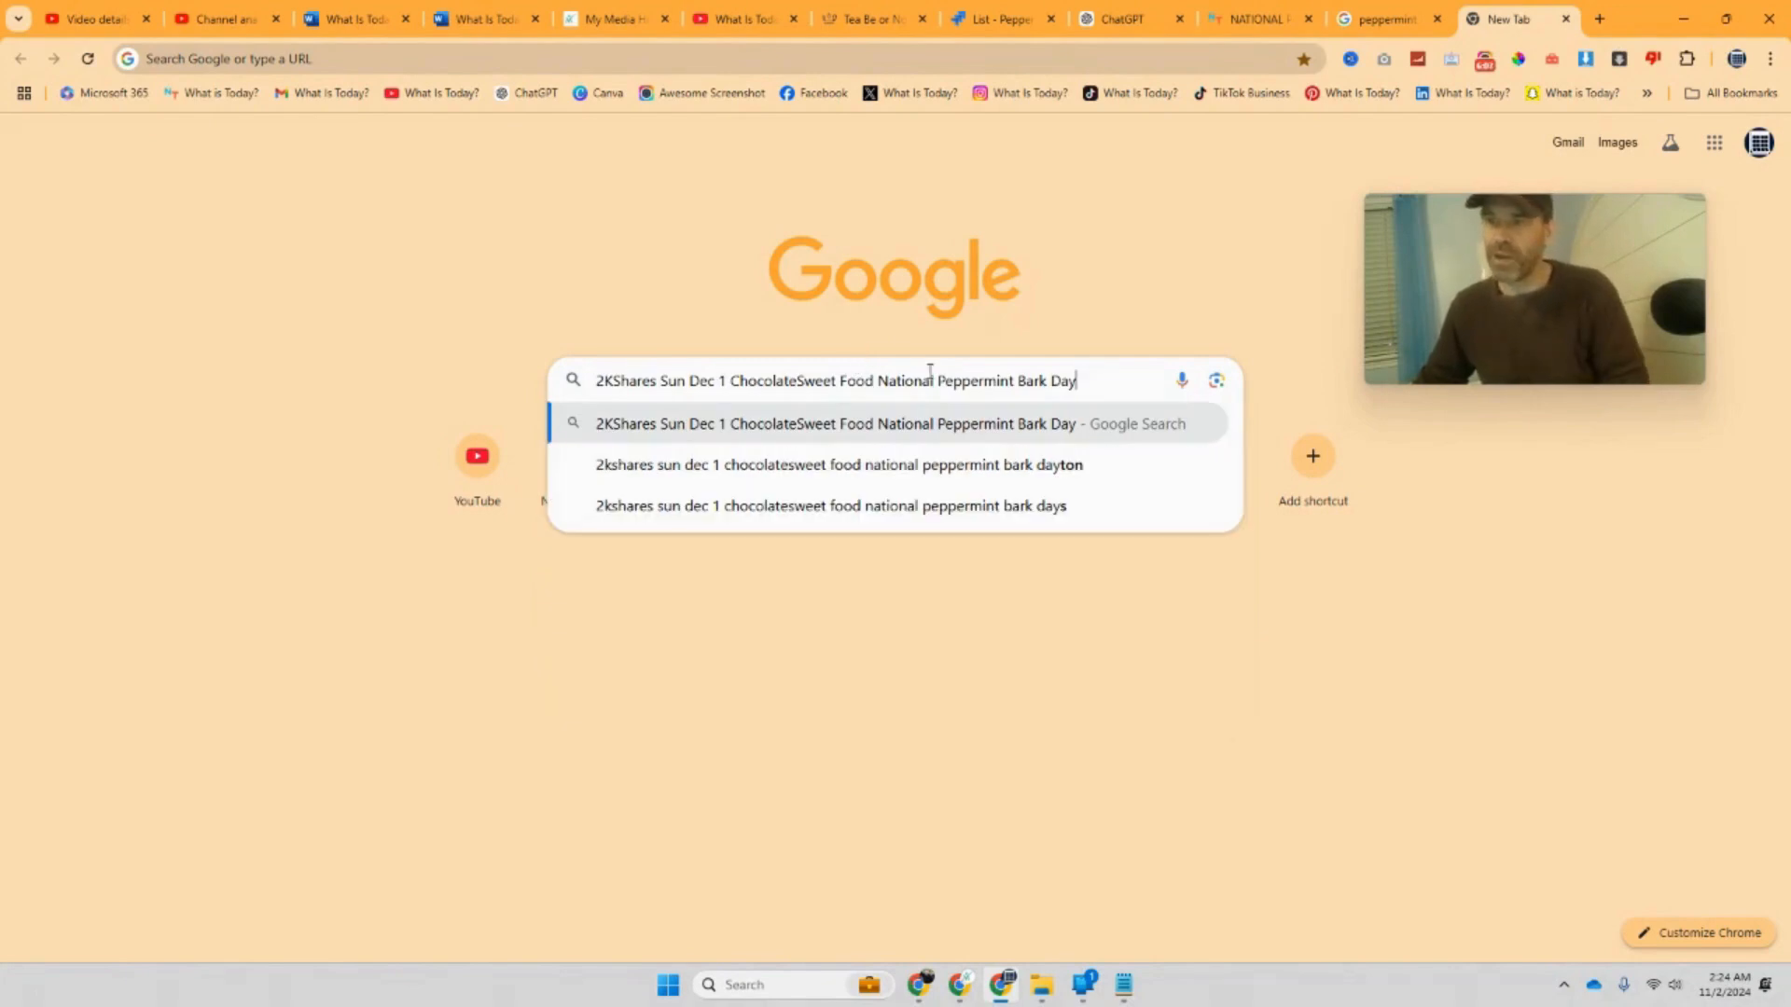
{"action": "left_click_drag", "start_coordinate": [938, 382], "coordinate": [494, 378]}
{"action": "key", "text": "BackSpace"}
{"action": "key", "text": "BackSpace"}
{"action": "key", "text": "BackSpace"}
{"action": "key", "text": "BackSpace"}
{"action": "key", "text": "BackSpace"}
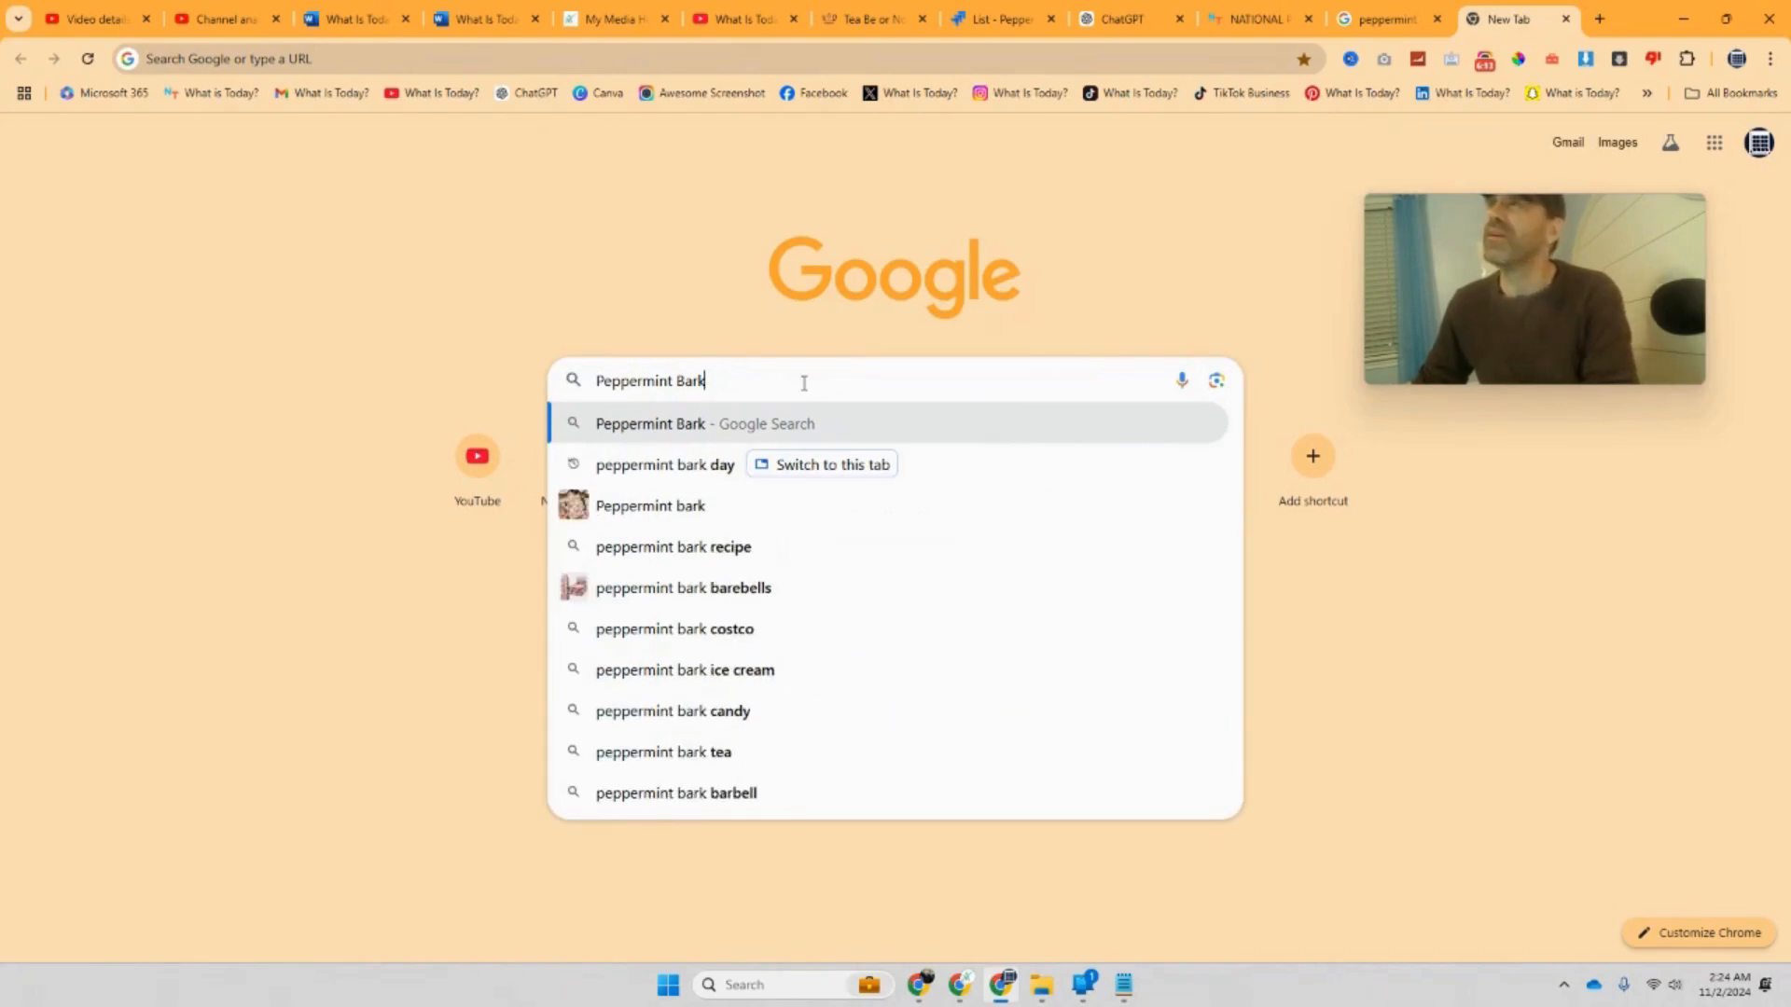
{"action": "key", "text": "Return"}
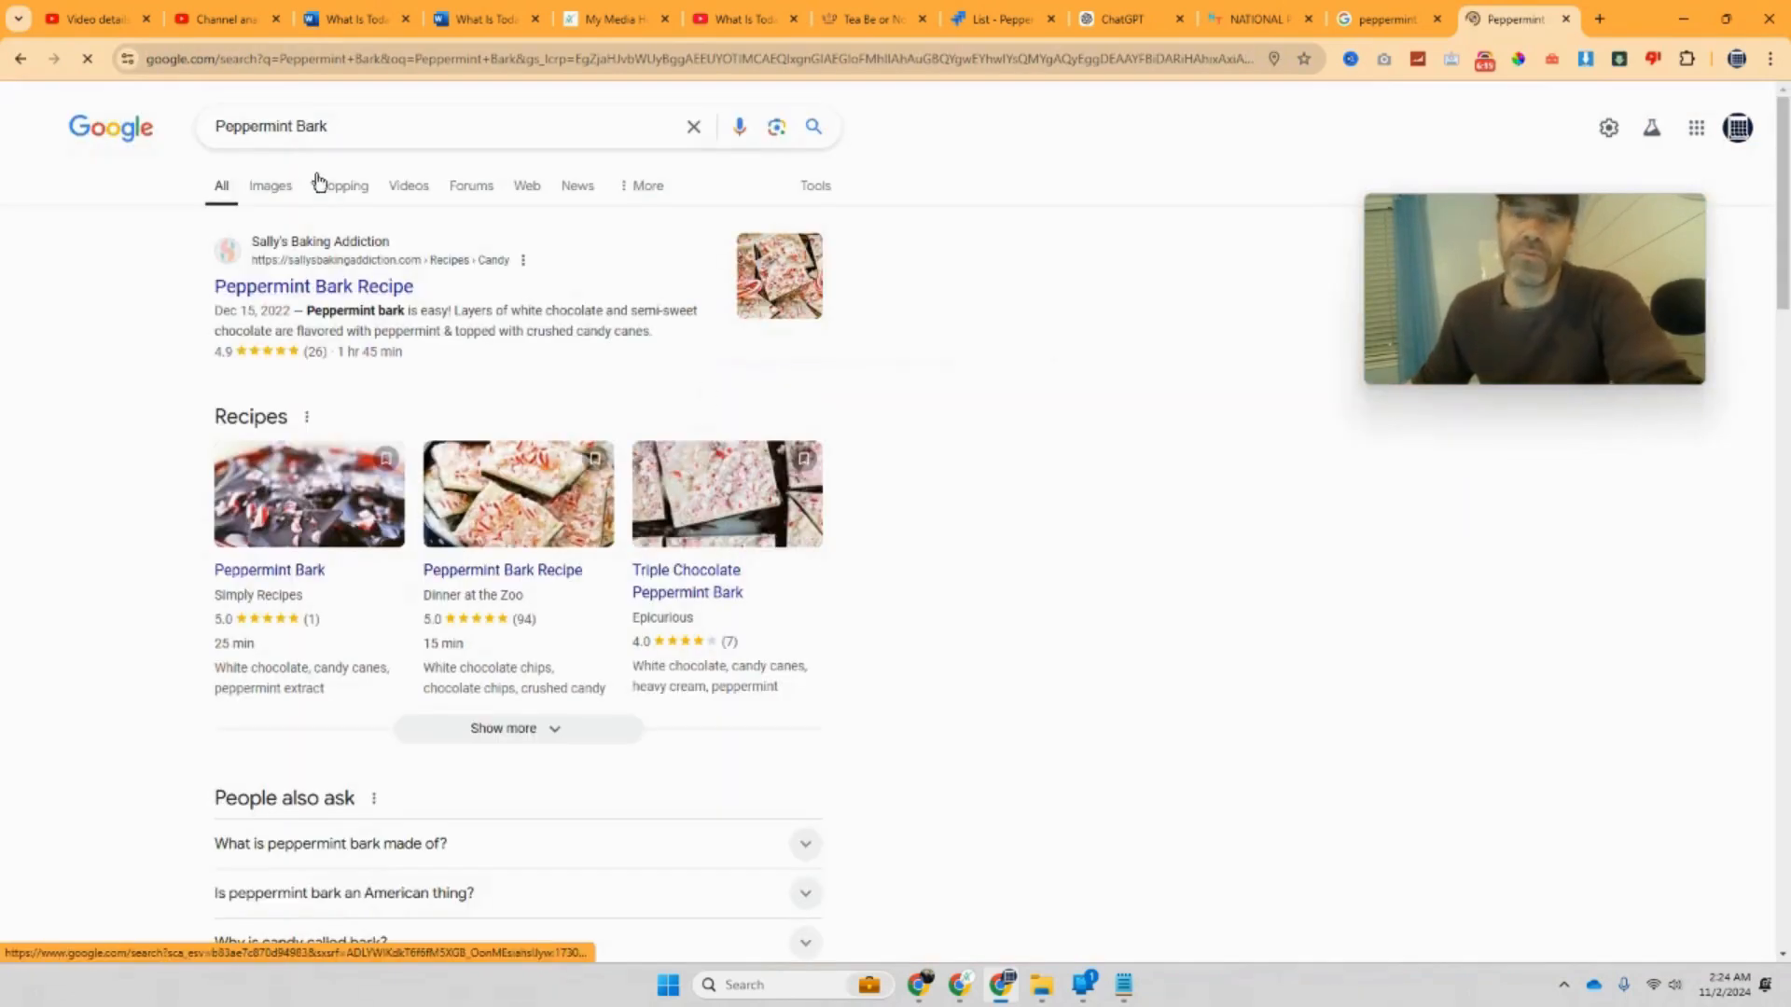
Step: Browse the Peppermint Bark image results, then go back to the unsent ChatGPT prompt
{"action": "left_click", "coordinate": [282, 191]}
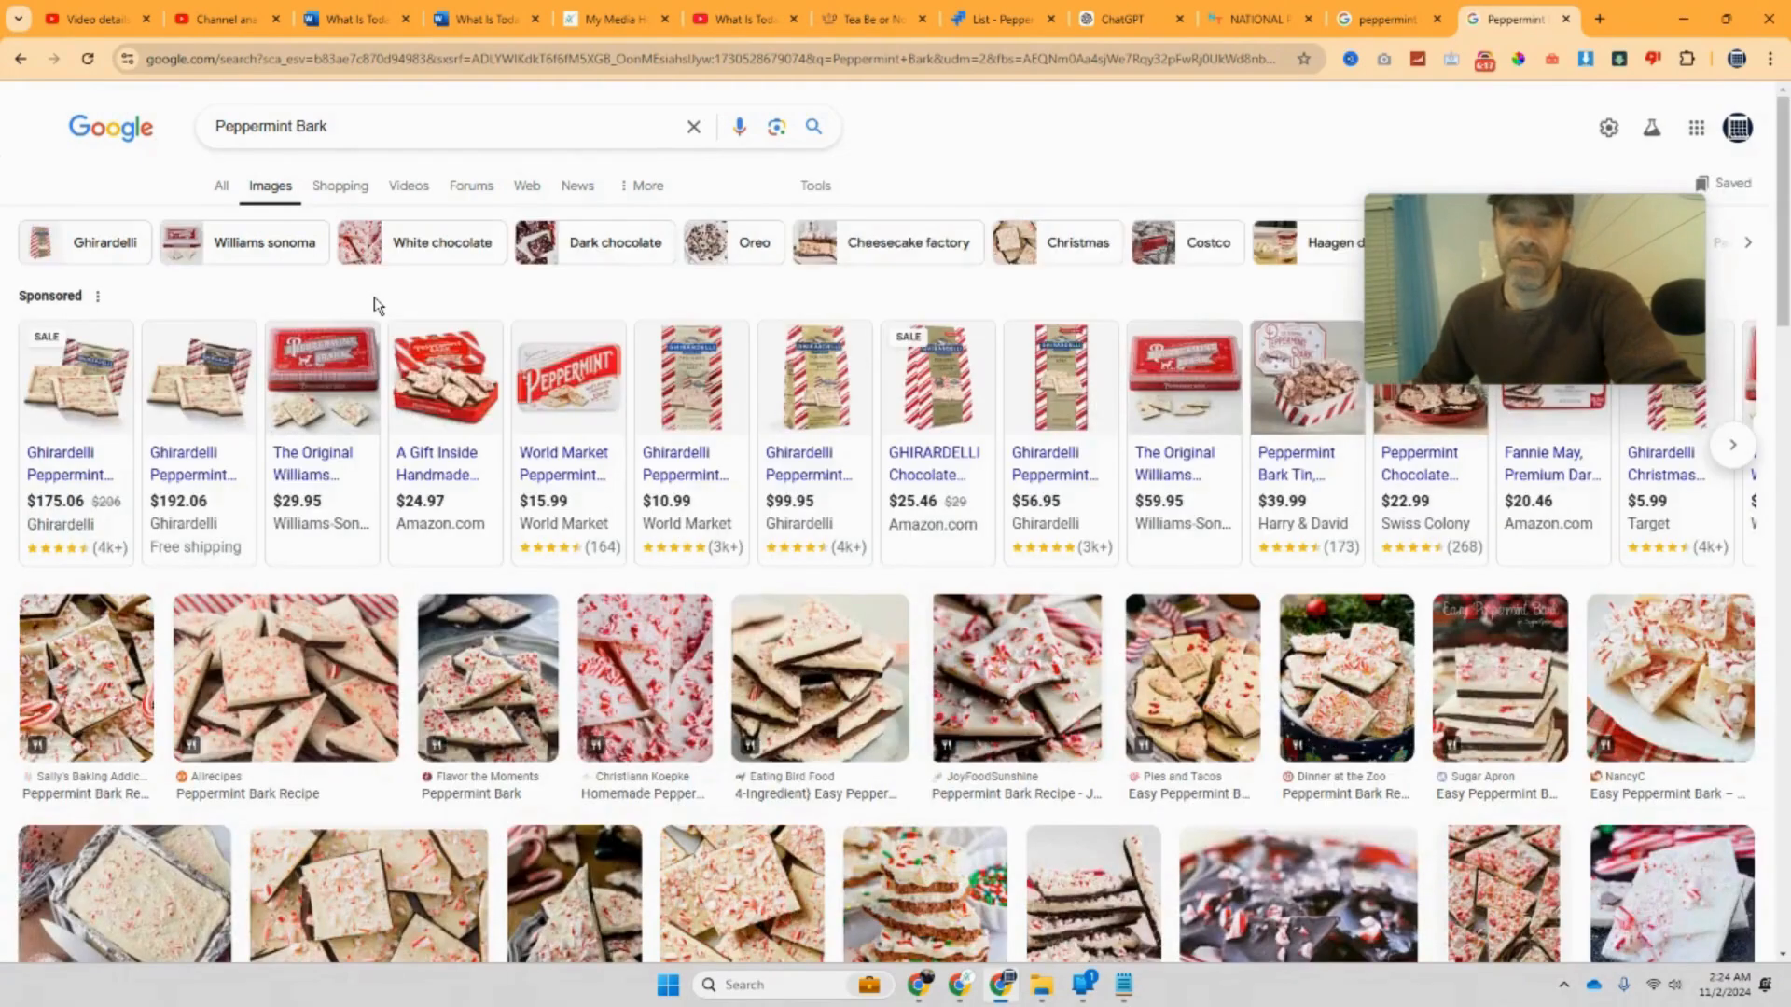
{"action": "scroll", "coordinate": [377, 306], "scroll_direction": "down", "scroll_amount": 2}
{"action": "scroll", "coordinate": [377, 306], "scroll_direction": "down", "scroll_amount": 1}
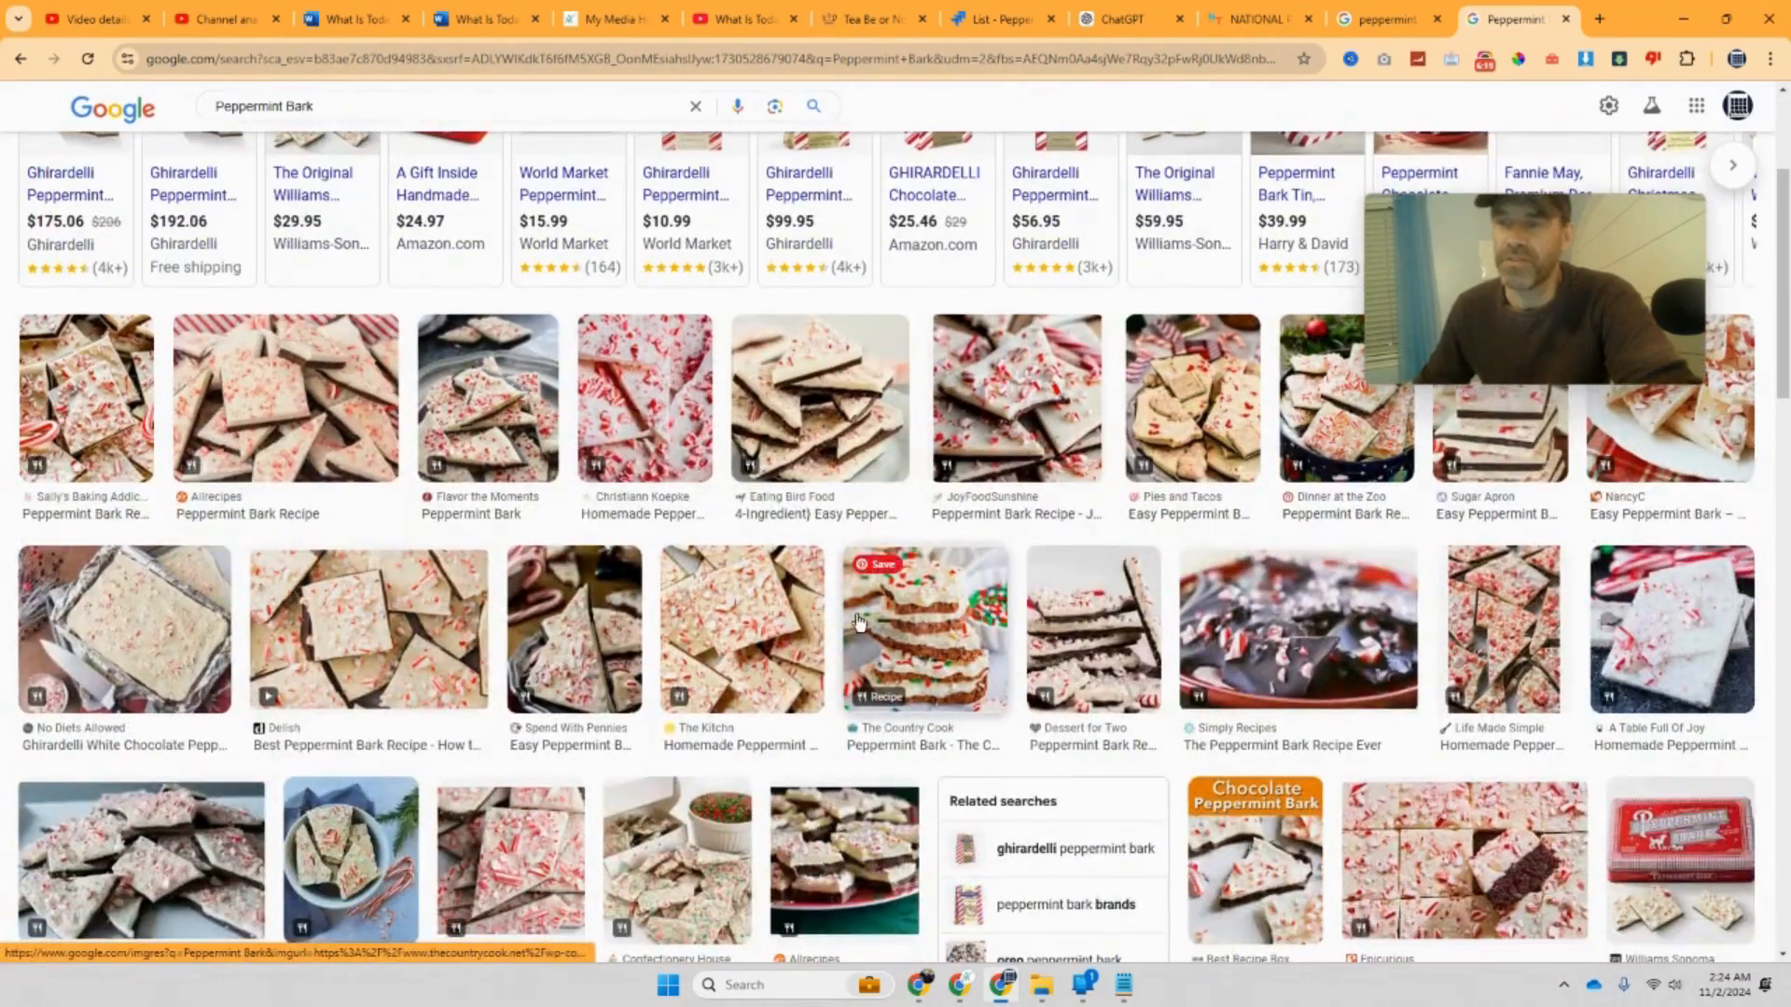
{"action": "left_click", "coordinate": [1386, 26]}
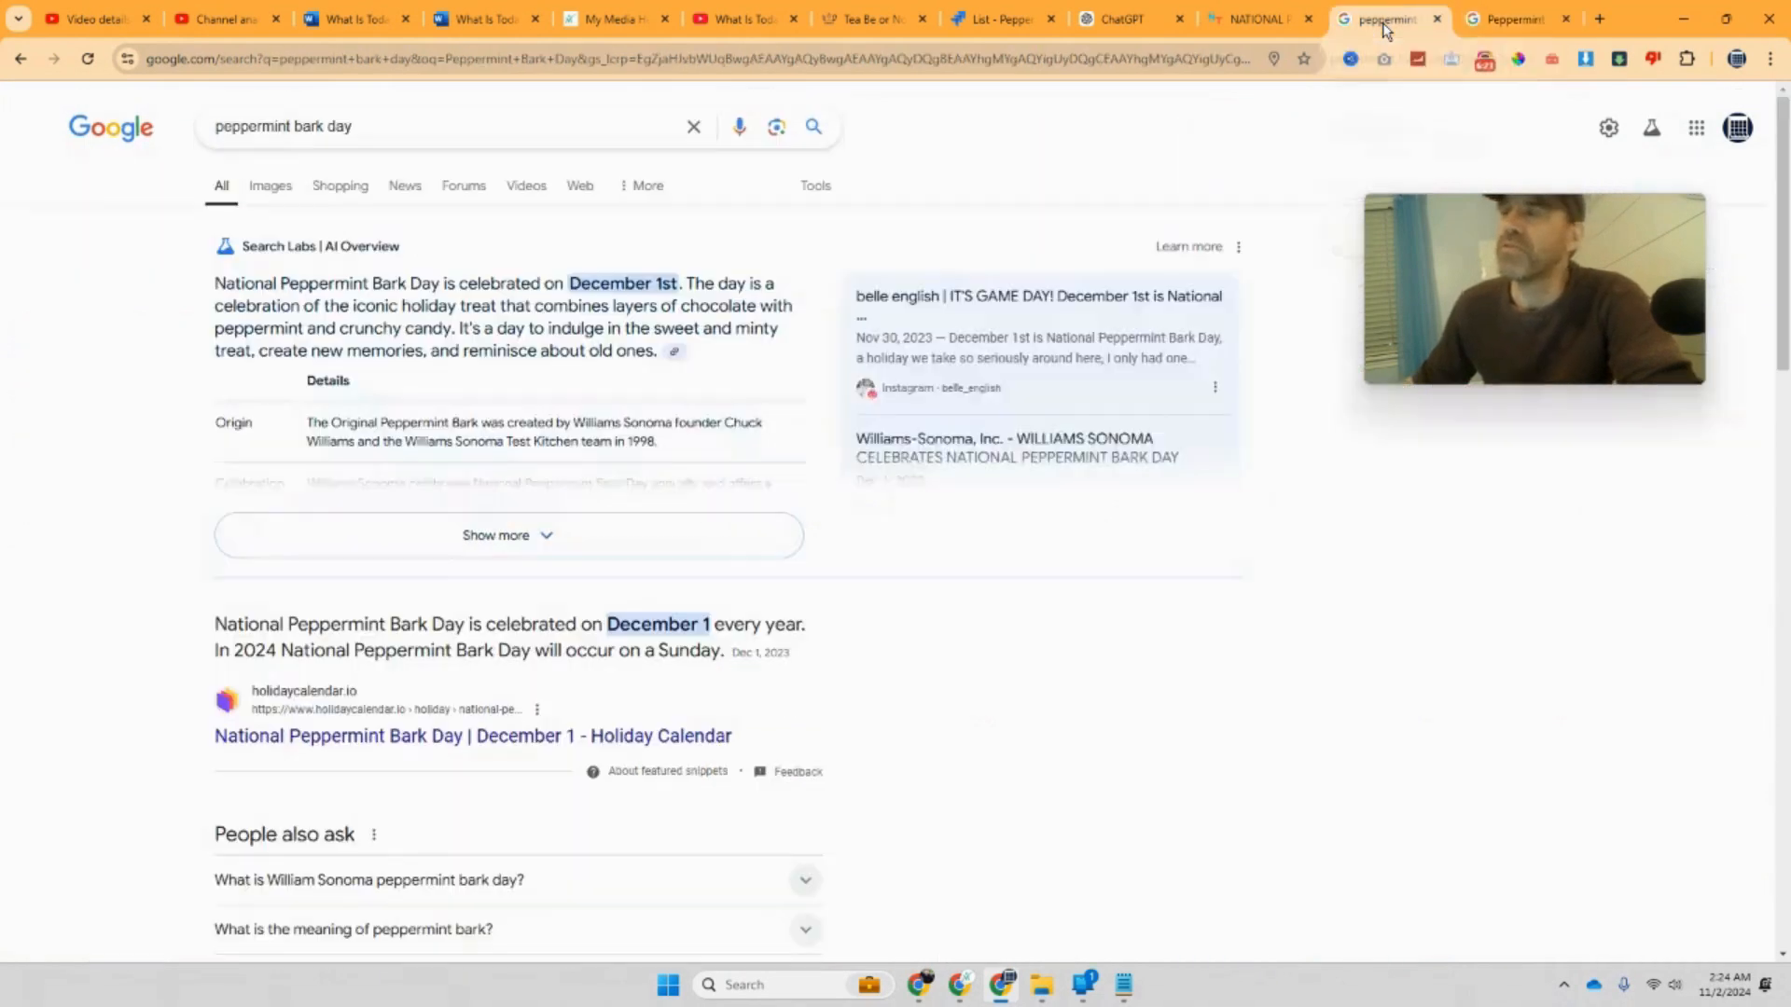
{"action": "left_click", "coordinate": [1240, 17]}
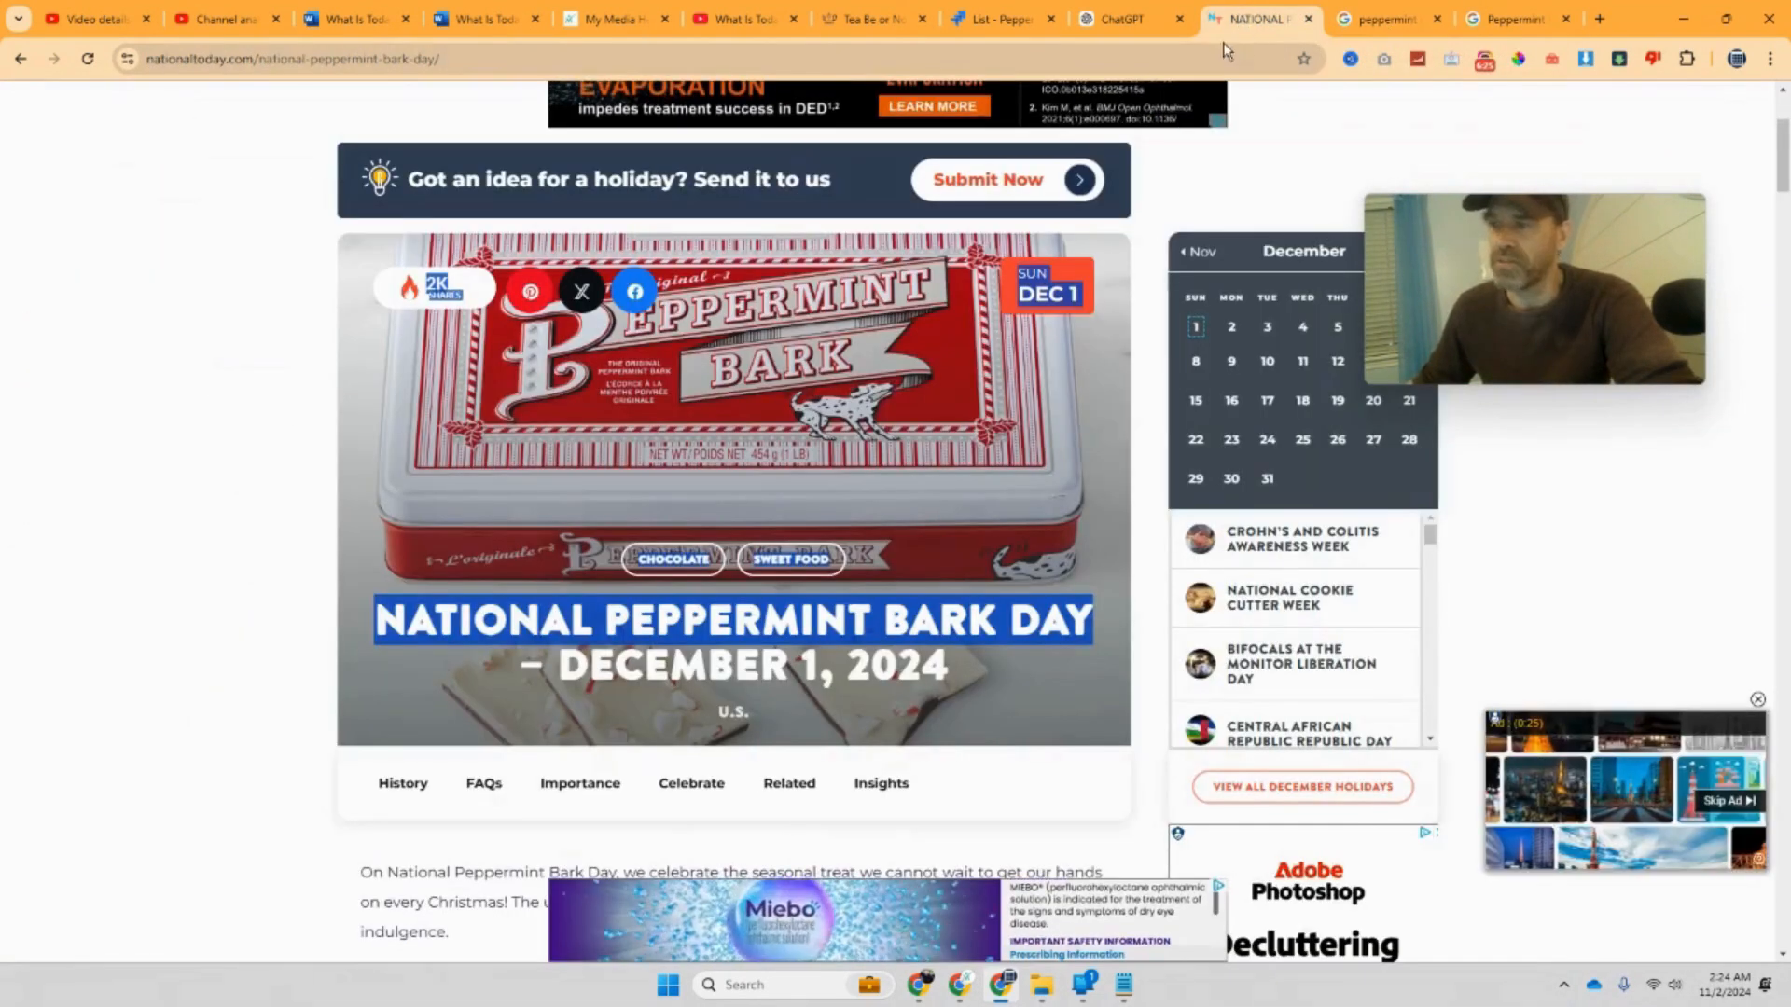
{"action": "left_click", "coordinate": [1143, 31]}
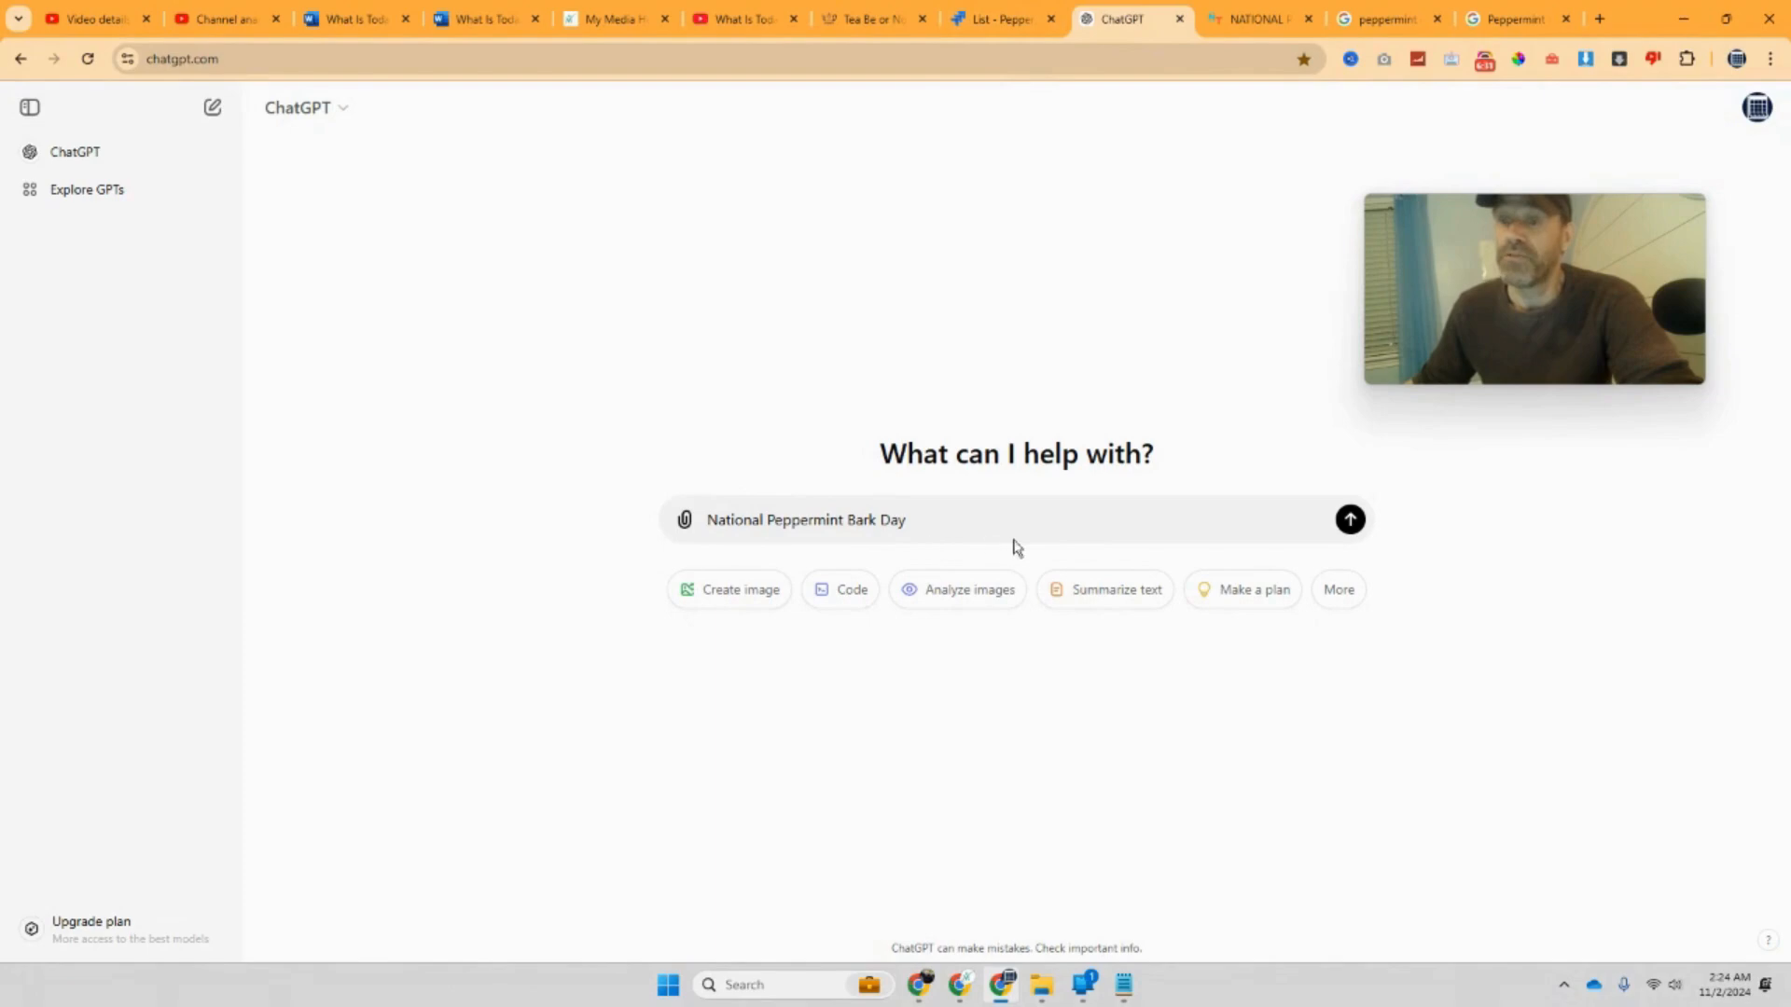
Step: Send the National Peppermint Bark Day prompt, copy ChatGPT's whole answer, and bring up the Notepad notes
{"action": "left_click", "coordinate": [1351, 528]}
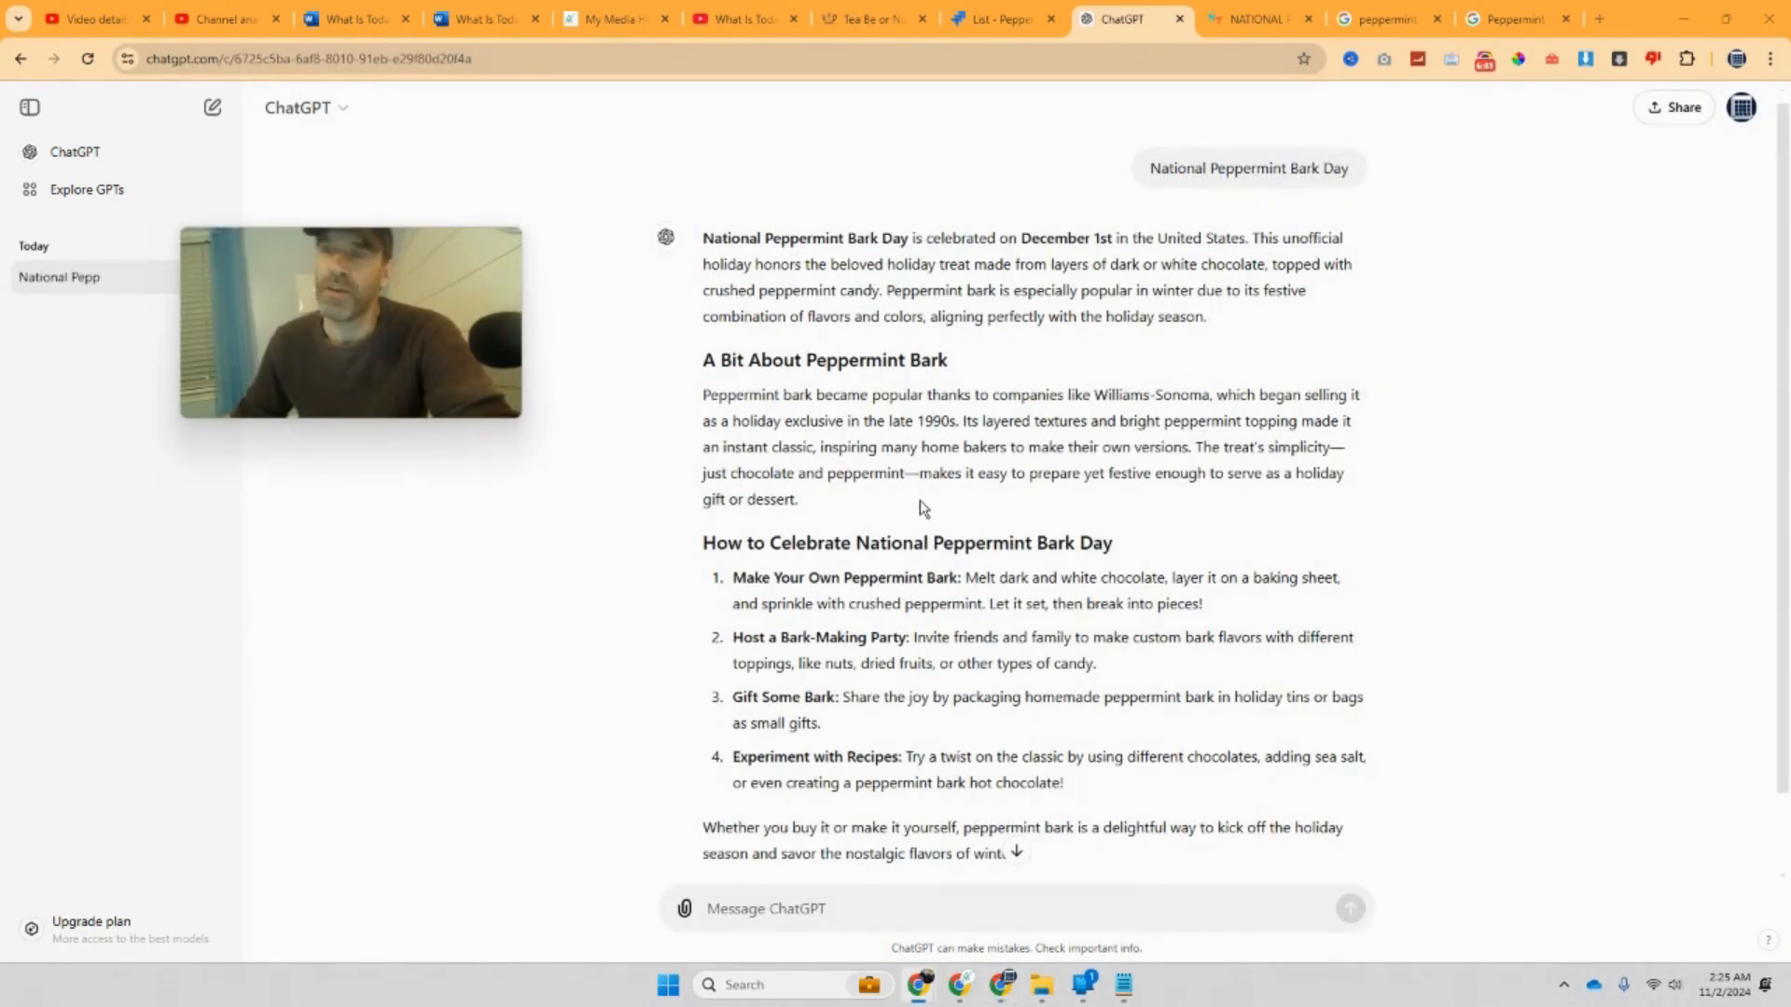
{"action": "scroll", "coordinate": [1053, 801], "scroll_direction": "down", "scroll_amount": 2}
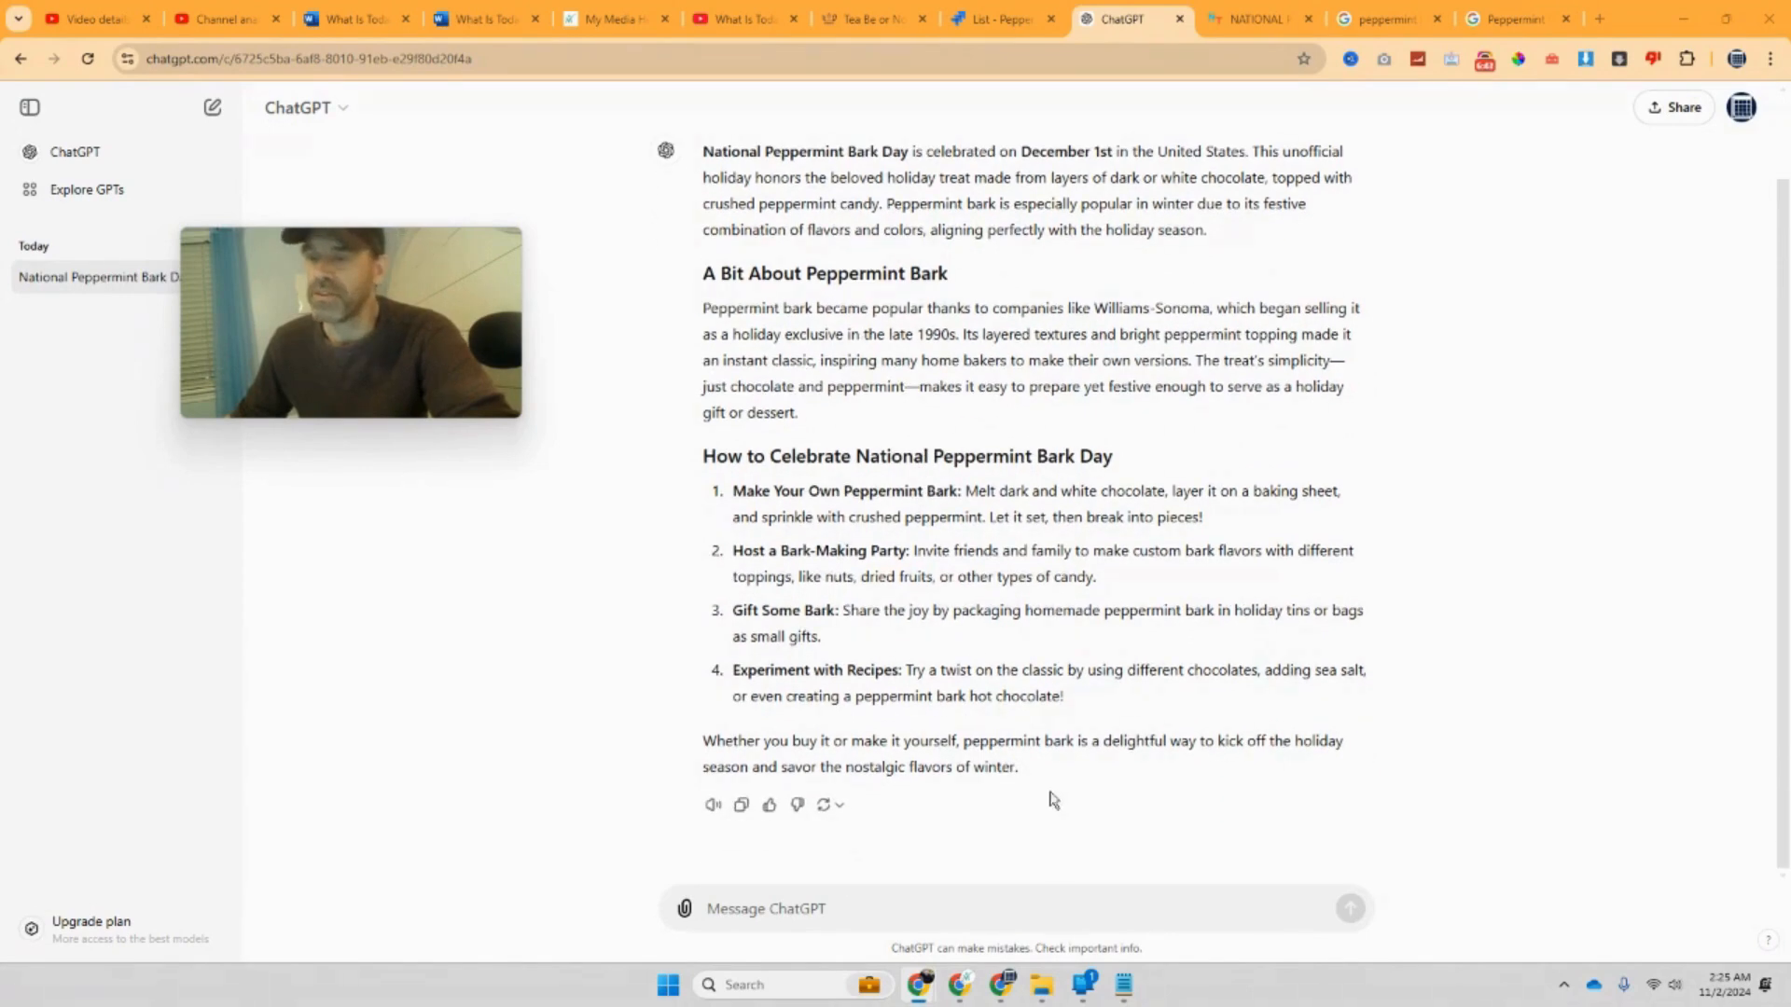
{"action": "left_click_drag", "start_coordinate": [1045, 772], "coordinate": [723, 130]}
{"action": "right_click", "coordinate": [819, 179]}
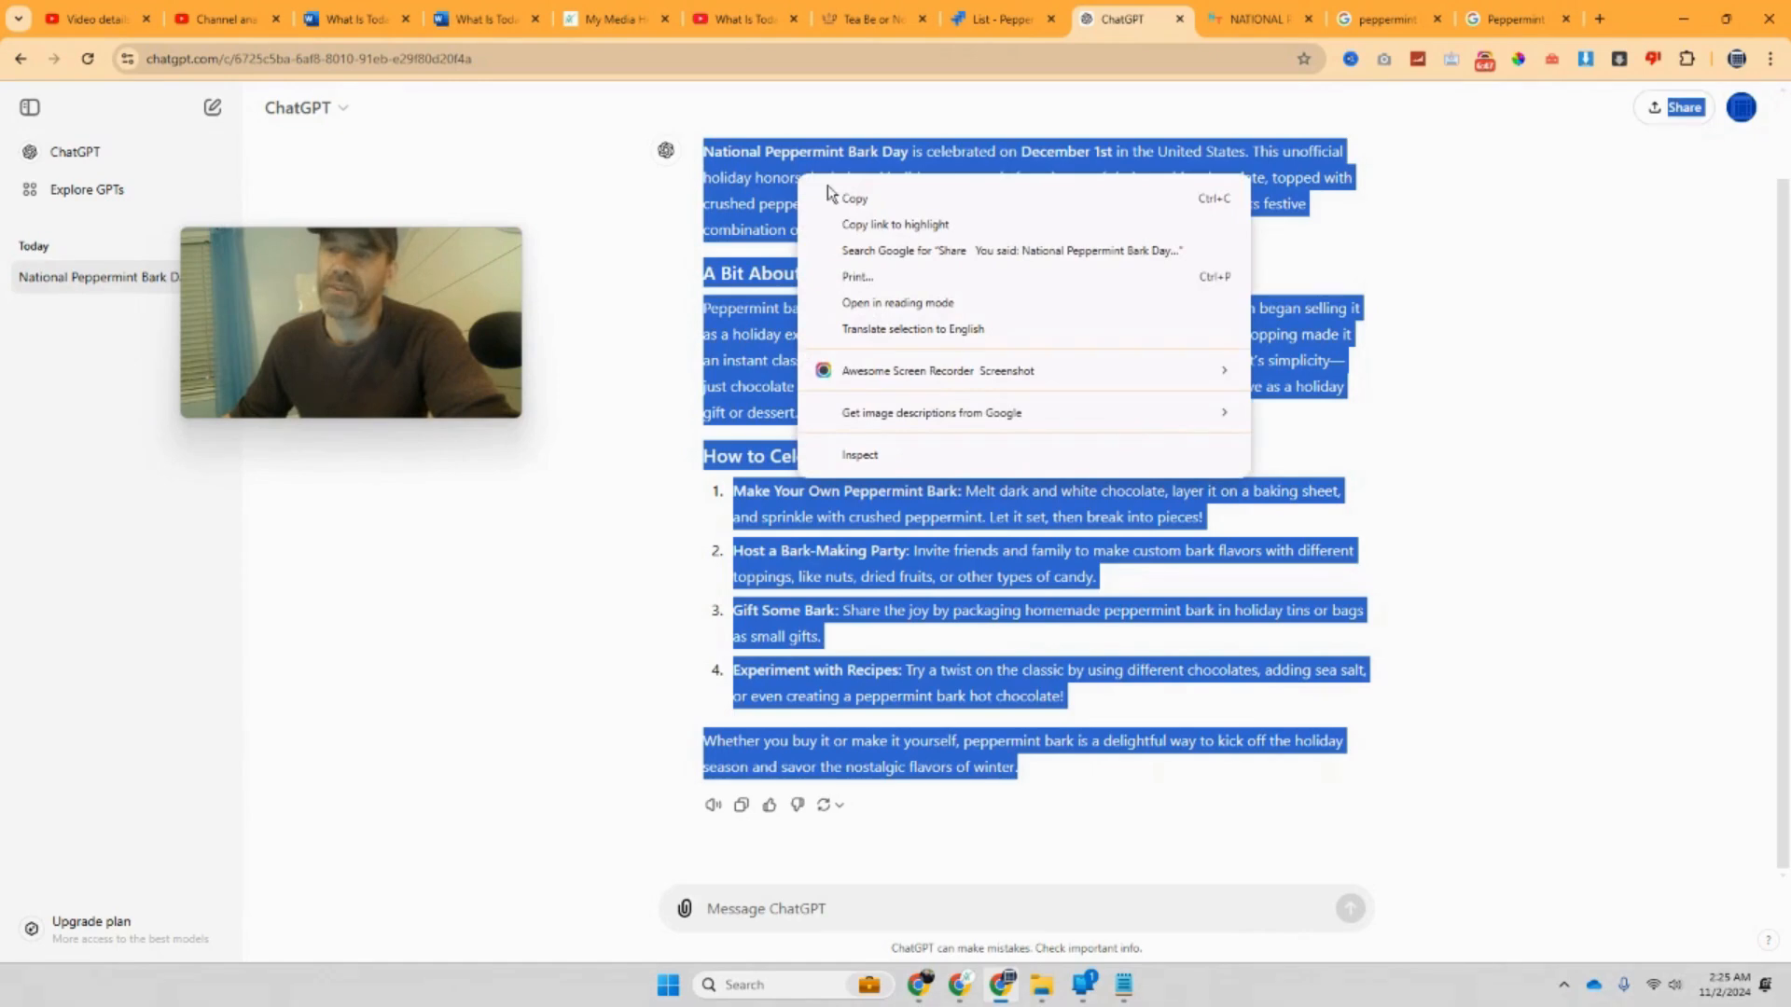
{"action": "left_click", "coordinate": [840, 193]}
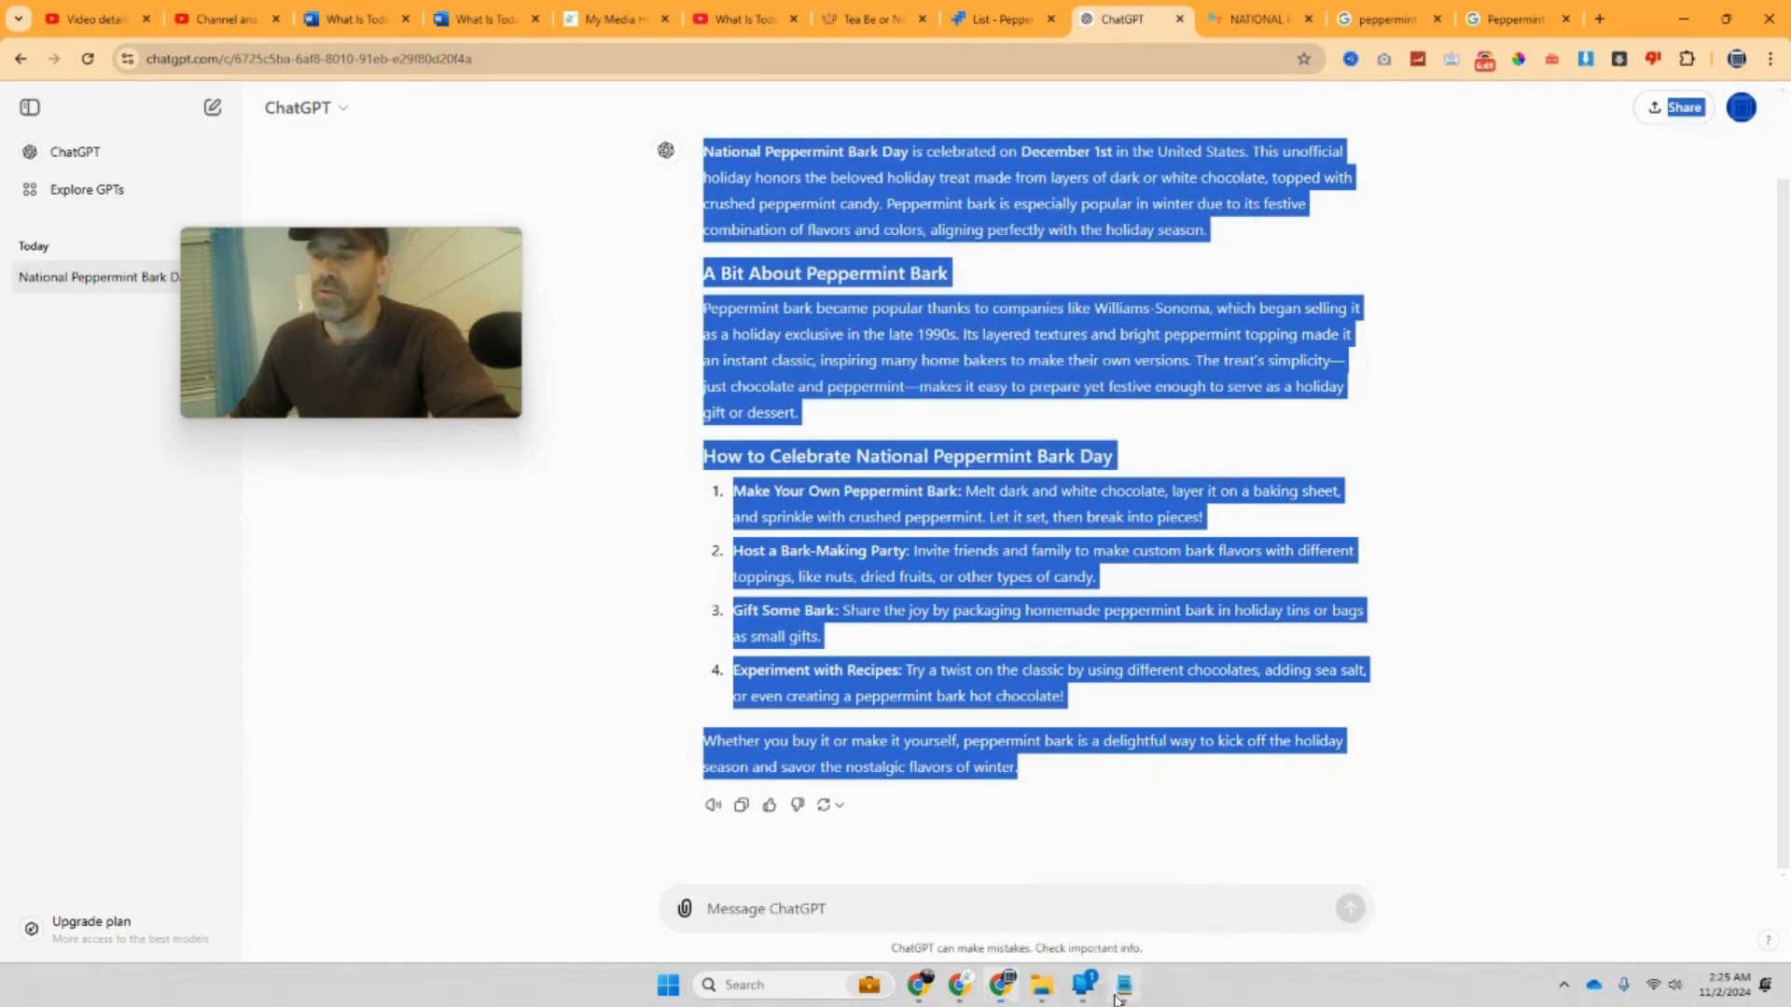
{"action": "left_click", "coordinate": [1122, 989]}
{"action": "right_click", "coordinate": [1253, 510]}
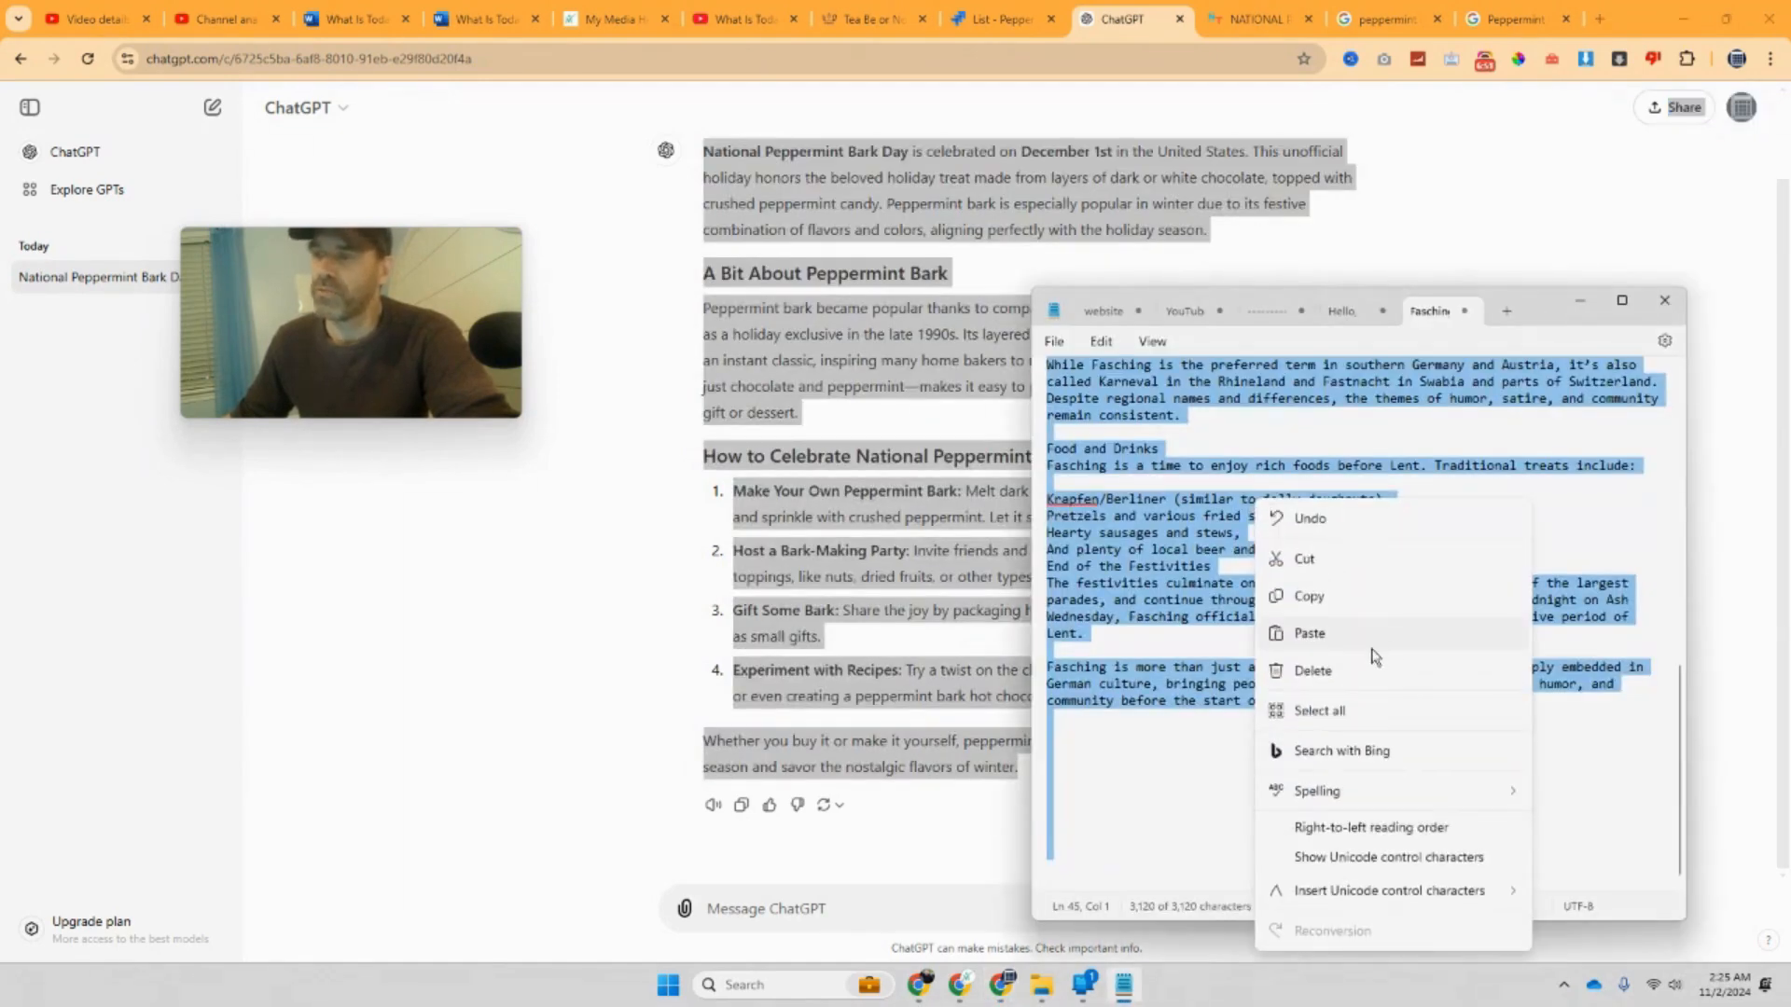
Step: Paste the Peppermint Bark article over the old notes, remove the chat labels, and add blank lines between paragraphs
{"action": "left_click", "coordinate": [1371, 651]}
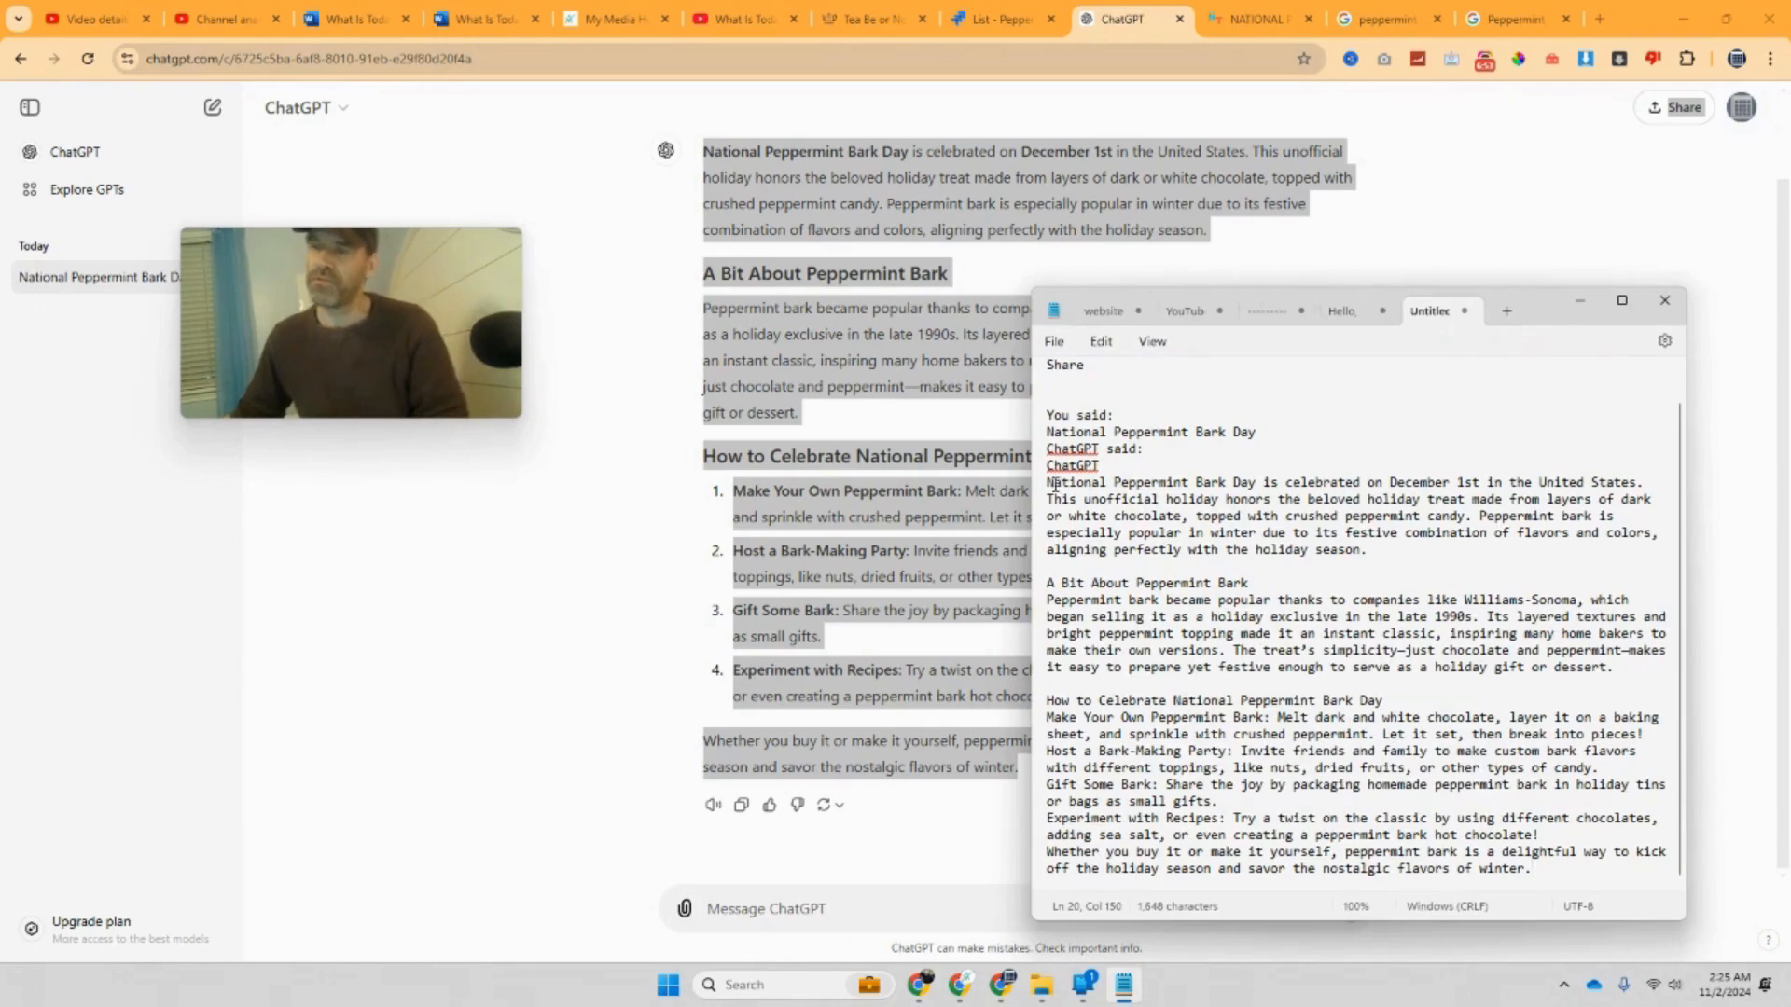
{"action": "key", "text": "BackSpace"}
{"action": "key", "text": "BackSpace"}
{"action": "key", "text": "BackSpace"}
{"action": "key", "text": "BackSpace"}
{"action": "key", "text": "BackSpace"}
{"action": "key", "text": "BackSpace"}
{"action": "key", "text": "BackSpace"}
{"action": "key", "text": "BackSpace"}
{"action": "key", "text": "BackSpace"}
{"action": "key", "text": "BackSpace"}
{"action": "key", "text": "BackSpace"}
{"action": "key", "text": "BackSpace"}
{"action": "key", "text": "BackSpace"}
{"action": "key", "text": "BackSpace"}
{"action": "key", "text": "BackSpace"}
{"action": "key", "text": "BackSpace"}
{"action": "key", "text": "BackSpace"}
{"action": "key", "text": "BackSpace"}
{"action": "key", "text": "BackSpace"}
{"action": "key", "text": "BackSpace"}
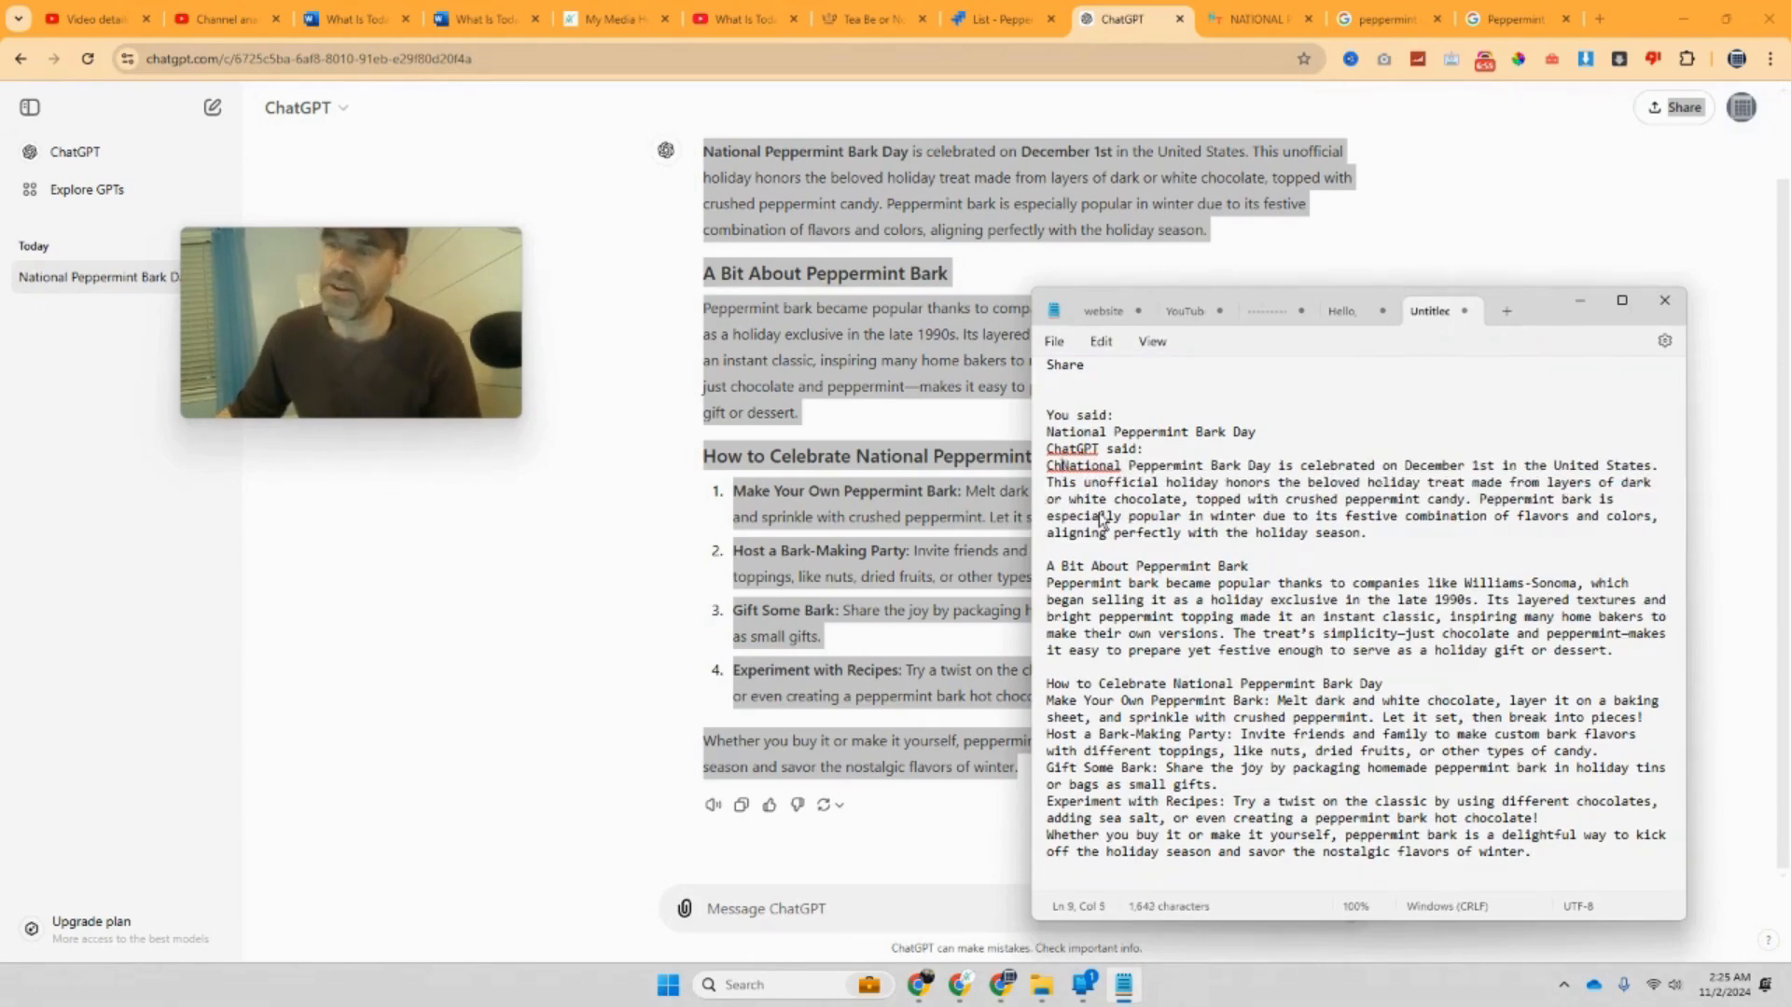
{"action": "key", "text": "BackSpace"}
{"action": "key", "text": "BackSpace"}
{"action": "key", "text": "BackSpace"}
{"action": "key", "text": "BackSpace"}
{"action": "key", "text": "BackSpace"}
{"action": "key", "text": "BackSpace"}
{"action": "key", "text": "BackSpace"}
{"action": "key", "text": "BackSpace"}
{"action": "key", "text": "BackSpace"}
{"action": "key", "text": "BackSpace"}
{"action": "key", "text": "BackSpace"}
{"action": "key", "text": "BackSpace"}
{"action": "key", "text": "BackSpace"}
{"action": "key", "text": "BackSpace"}
{"action": "key", "text": "BackSpace"}
{"action": "key", "text": "BackSpace"}
{"action": "key", "text": "BackSpace"}
{"action": "key", "text": "BackSpace"}
{"action": "key", "text": "BackSpace"}
{"action": "key", "text": "BackSpace"}
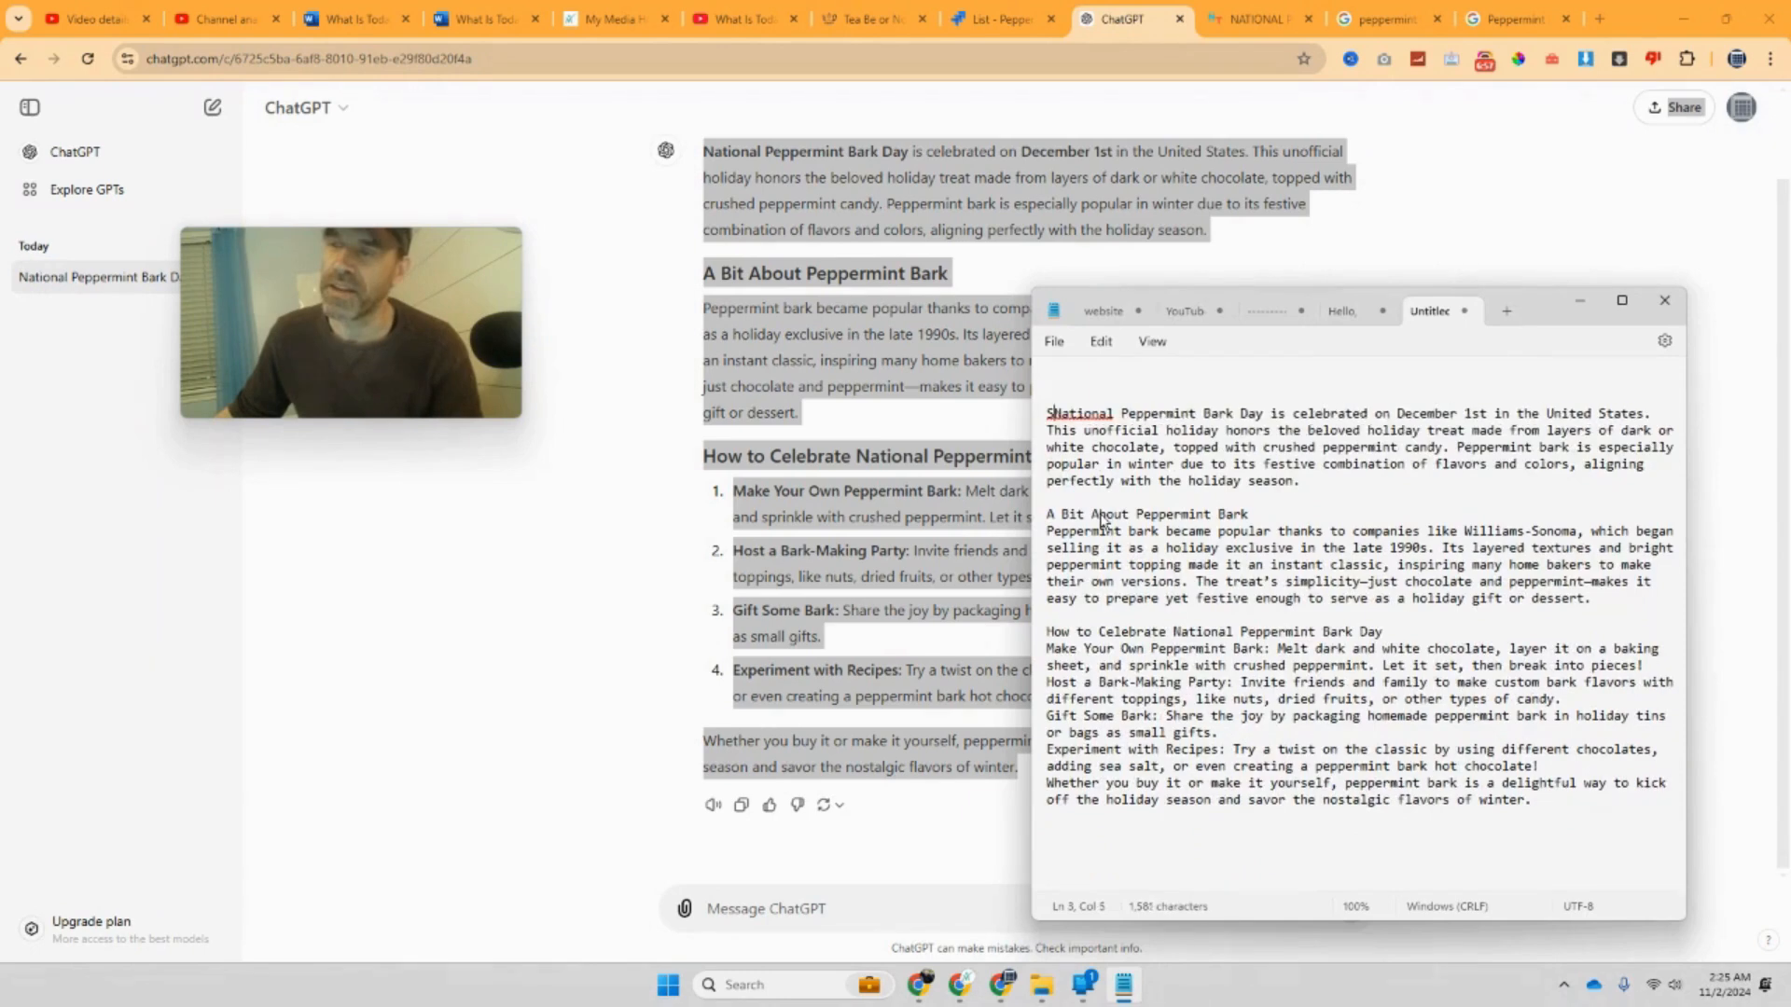
{"action": "left_click", "coordinate": [1255, 699]}
{"action": "key", "text": "Return"}
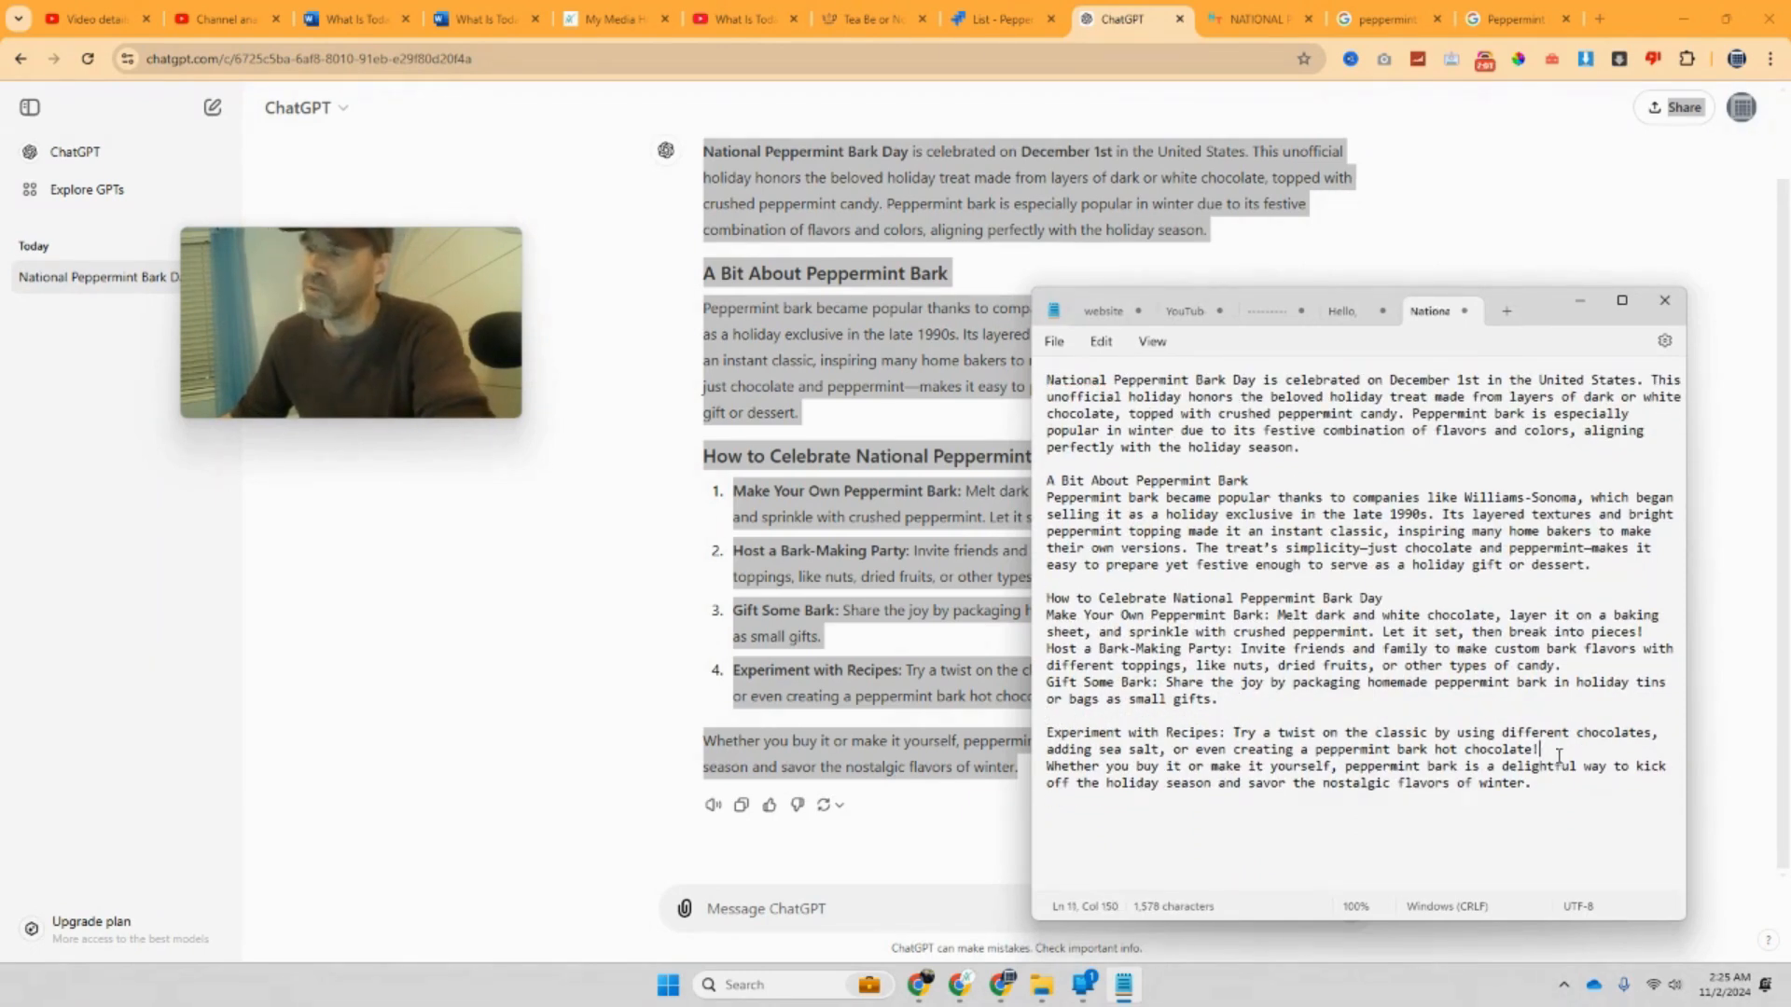
{"action": "key", "text": "Return"}
{"action": "key", "text": "Return"}
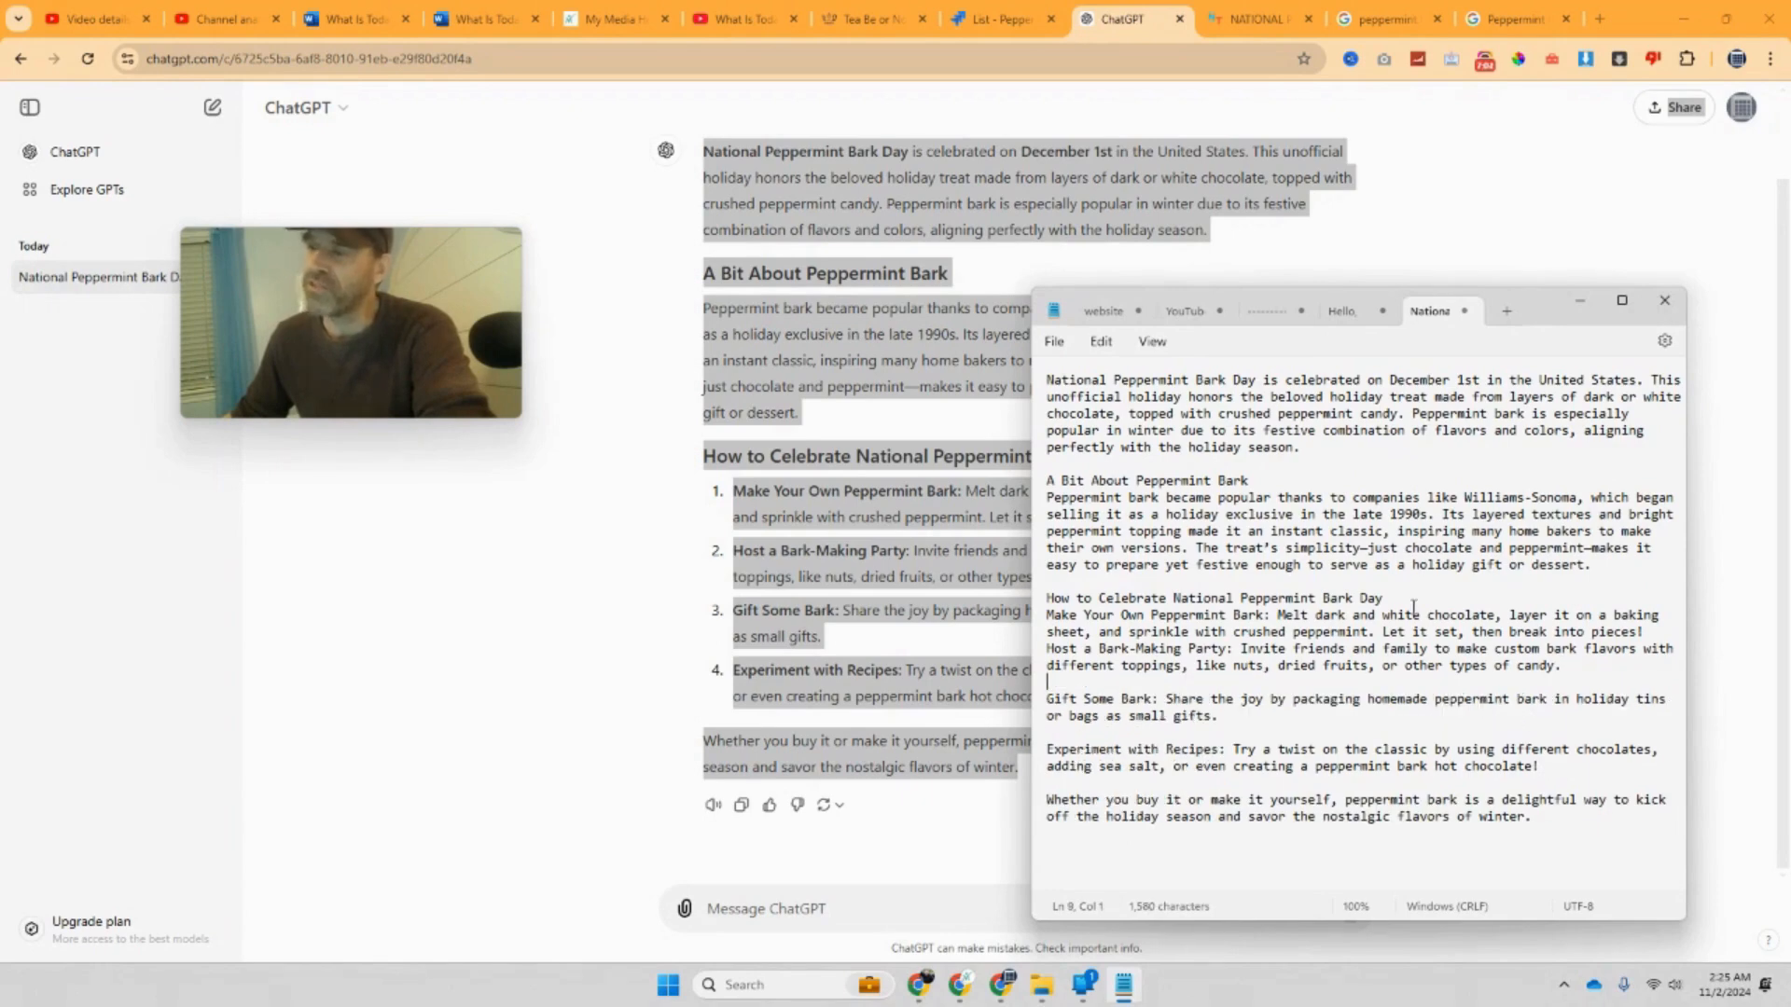
{"action": "key", "text": "Return"}
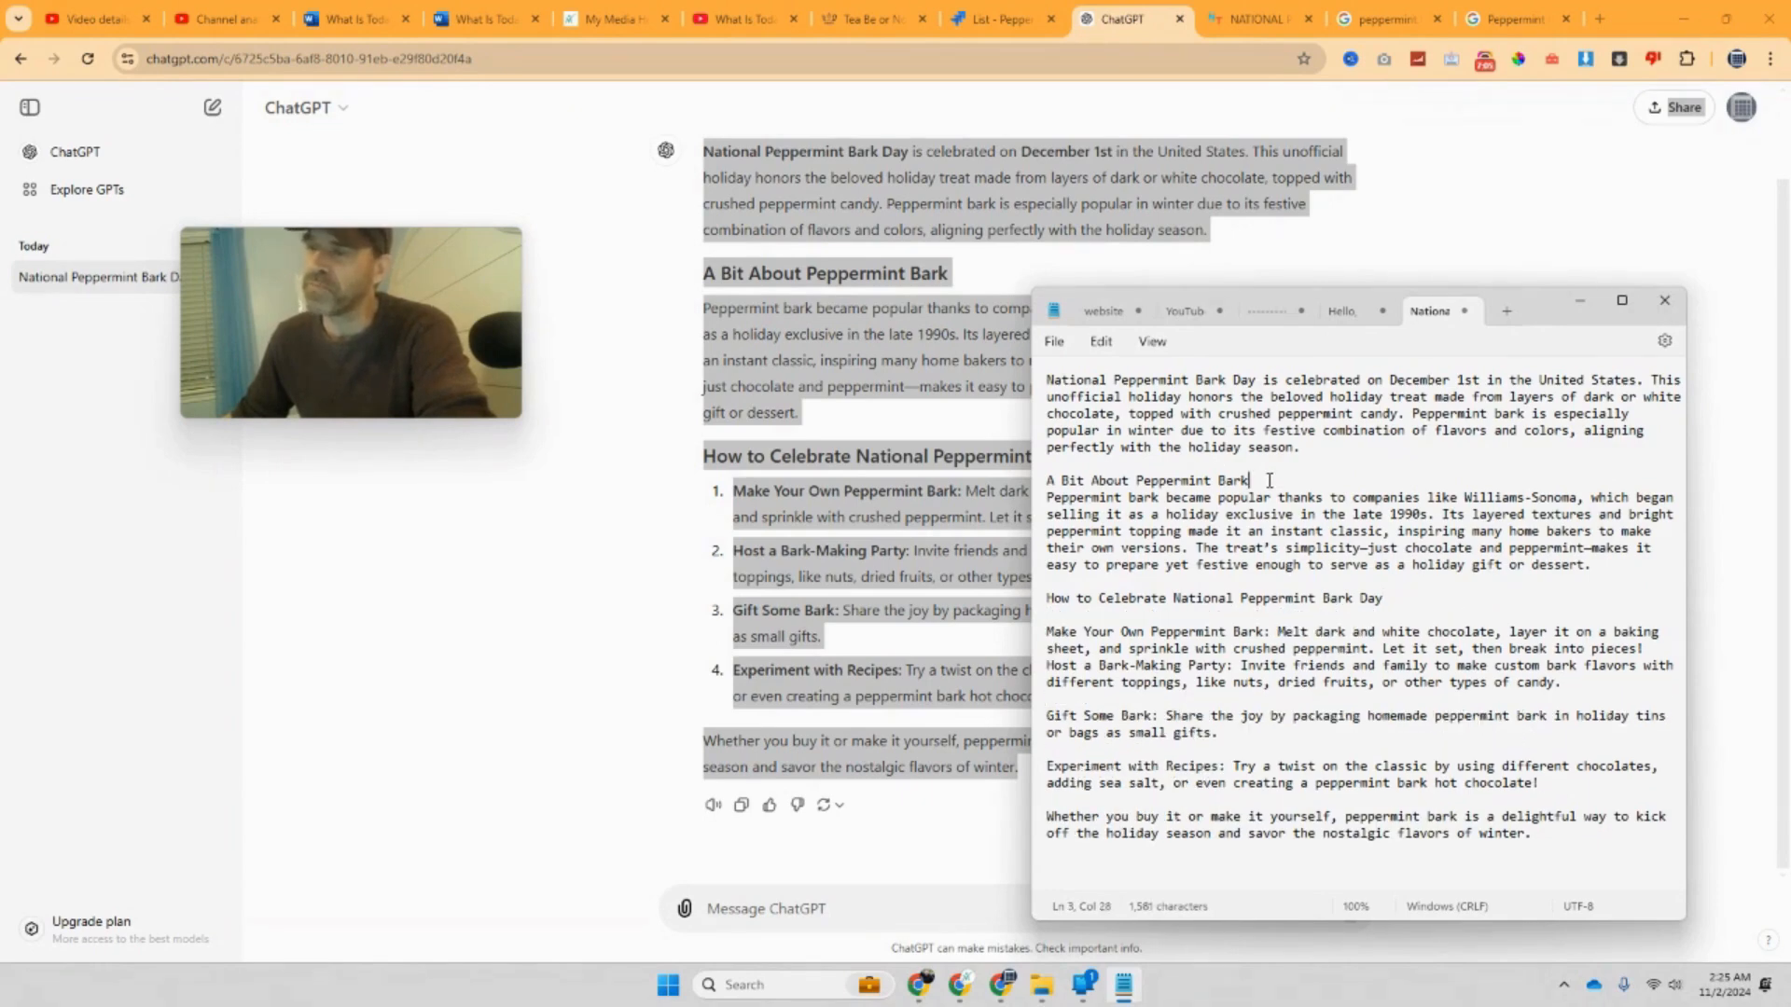
{"action": "key", "text": "Return"}
Step: Copy the whole article and return to the What Is Today Word document
{"action": "left_click_drag", "start_coordinate": [1568, 847], "coordinate": [1009, 345]}
{"action": "right_click", "coordinate": [1145, 403]}
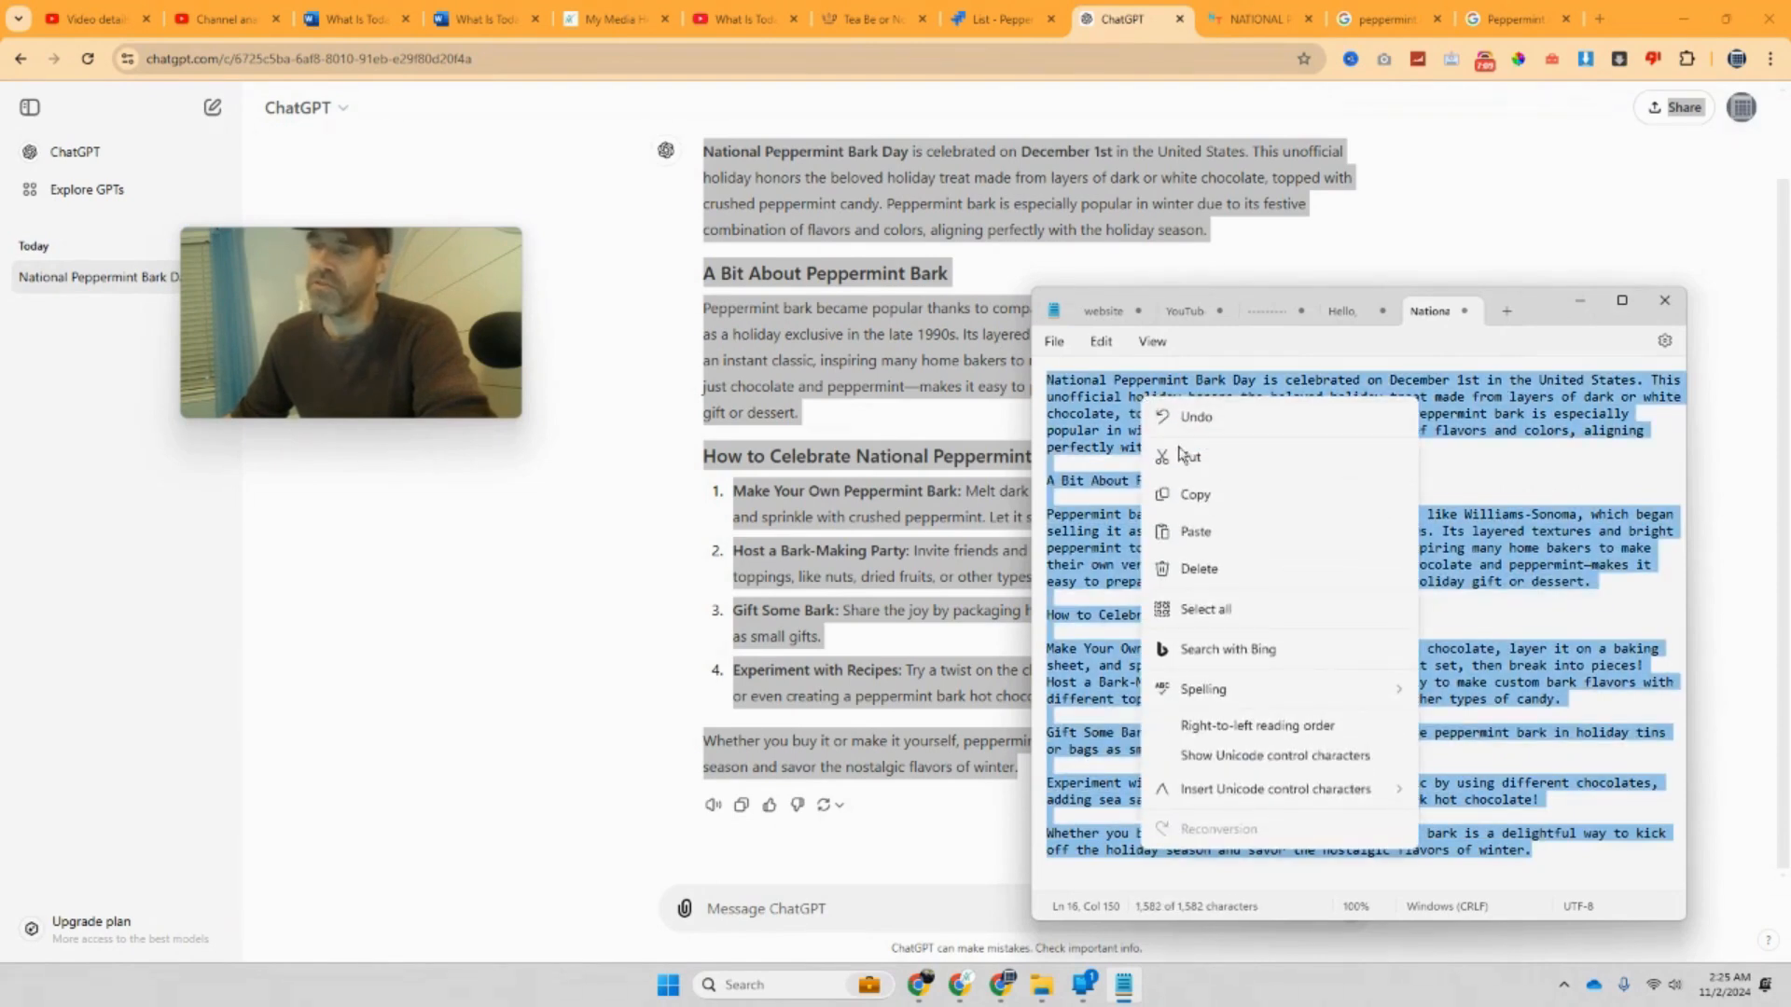
{"action": "left_click", "coordinate": [1205, 504]}
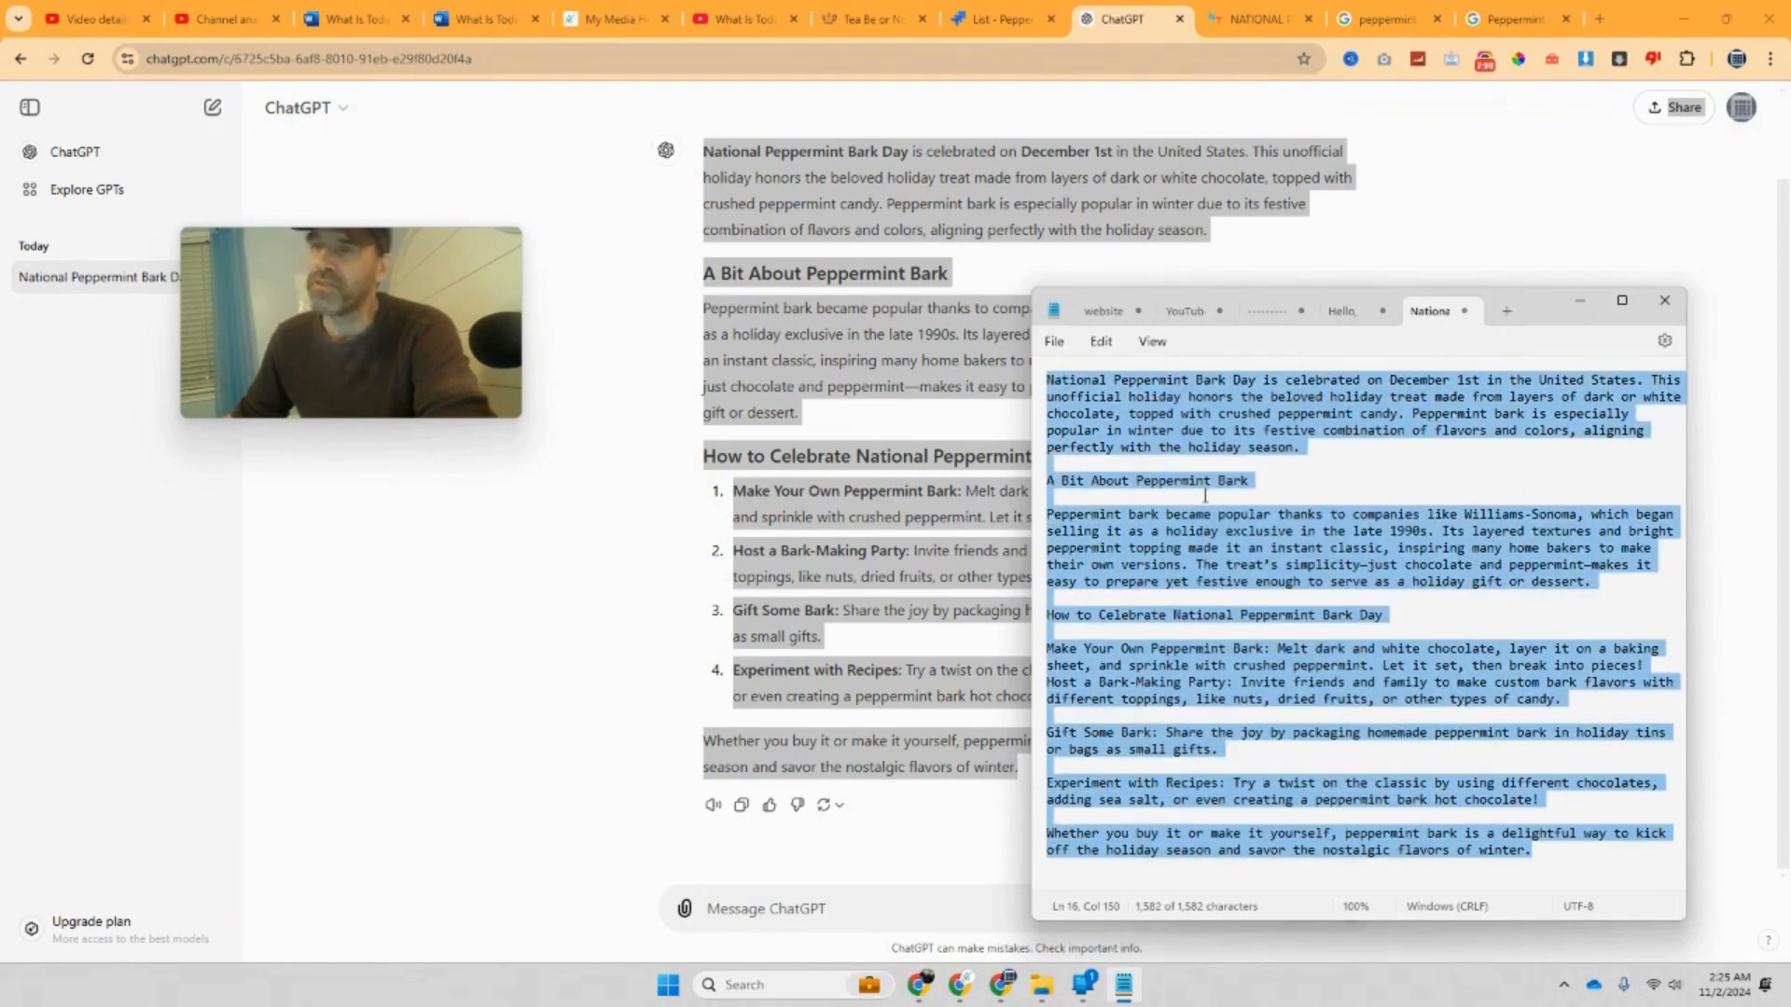
{"action": "left_click", "coordinate": [490, 16]}
Step: Paste the article over the placeholder line and delete the 'A Bit About' and 'How to Celebrate' subheadings
{"action": "left_click_drag", "start_coordinate": [811, 365], "coordinate": [586, 371]}
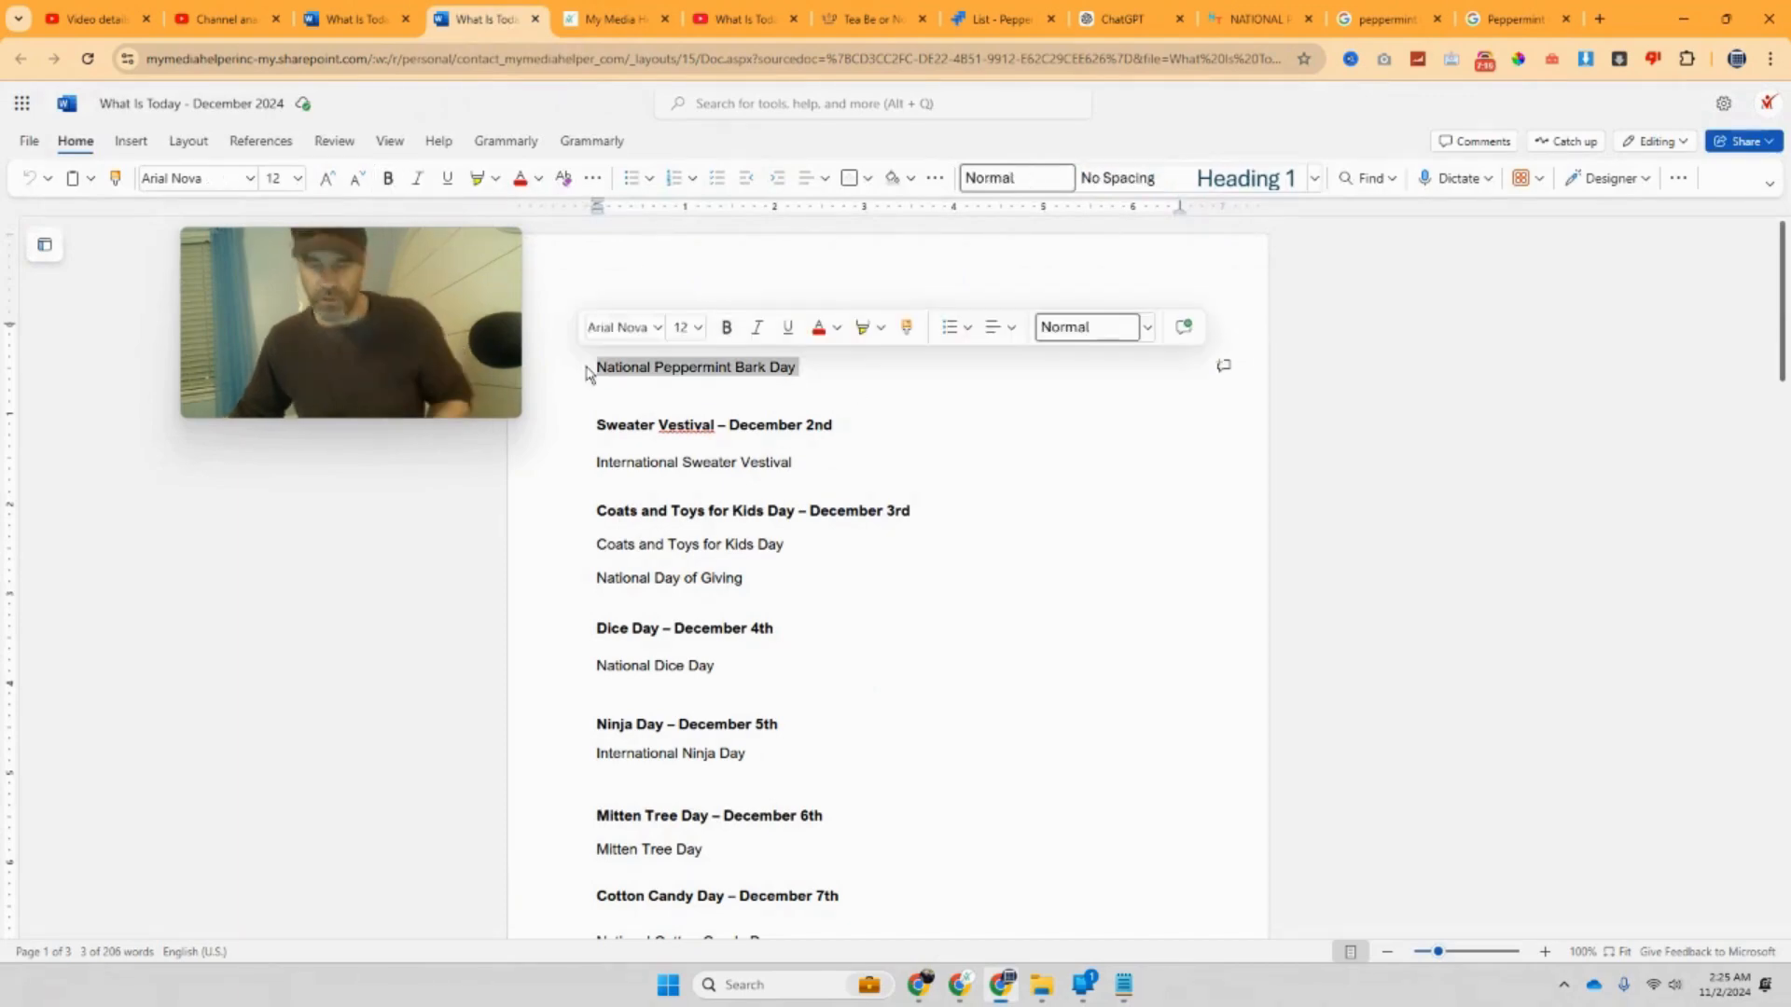
{"action": "key", "text": "ctrl+v"}
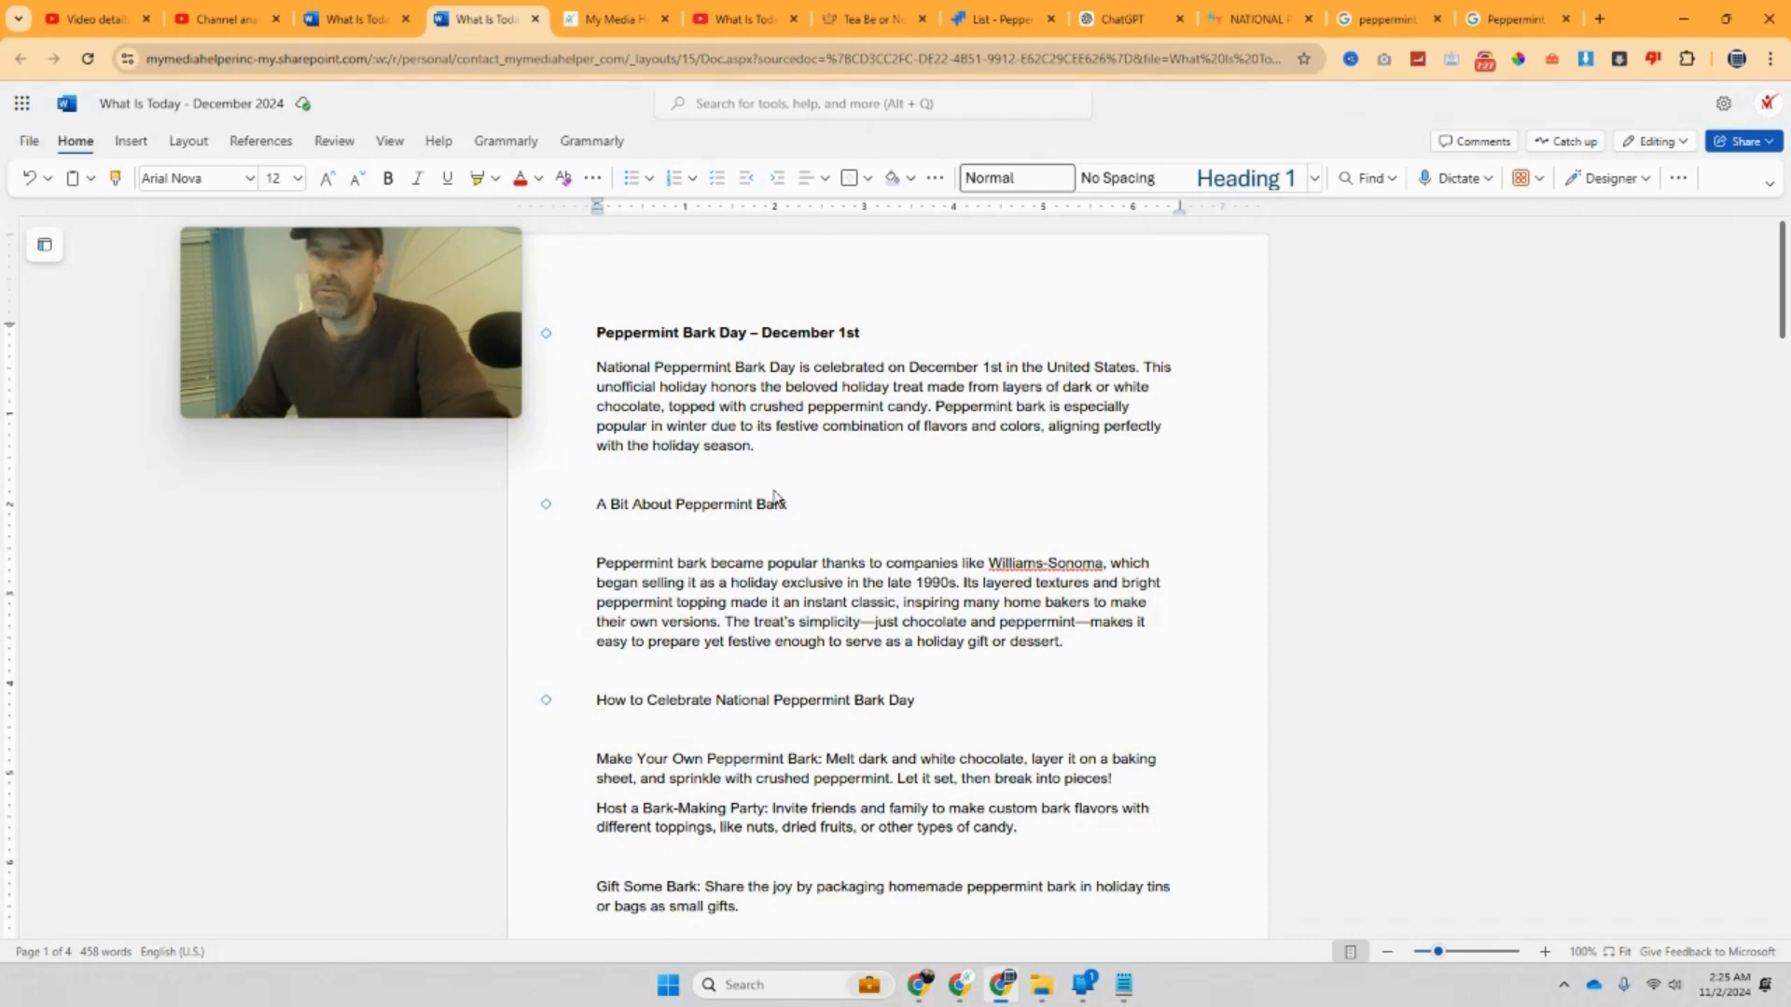
{"action": "left_click", "coordinate": [598, 564]}
{"action": "key", "text": "BackSpace"}
{"action": "key", "text": "BackSpace"}
{"action": "key", "text": "BackSpace"}
{"action": "key", "text": "BackSpace"}
{"action": "key", "text": "BackSpace"}
{"action": "key", "text": "BackSpace"}
{"action": "key", "text": "BackSpace"}
{"action": "key", "text": "BackSpace"}
{"action": "key", "text": "BackSpace"}
{"action": "key", "text": "BackSpace"}
{"action": "key", "text": "BackSpace"}
{"action": "key", "text": "BackSpace"}
{"action": "key", "text": "BackSpace"}
{"action": "key", "text": "BackSpace"}
{"action": "key", "text": "BackSpace"}
{"action": "key", "text": "BackSpace"}
{"action": "key", "text": "BackSpace"}
{"action": "key", "text": "BackSpace"}
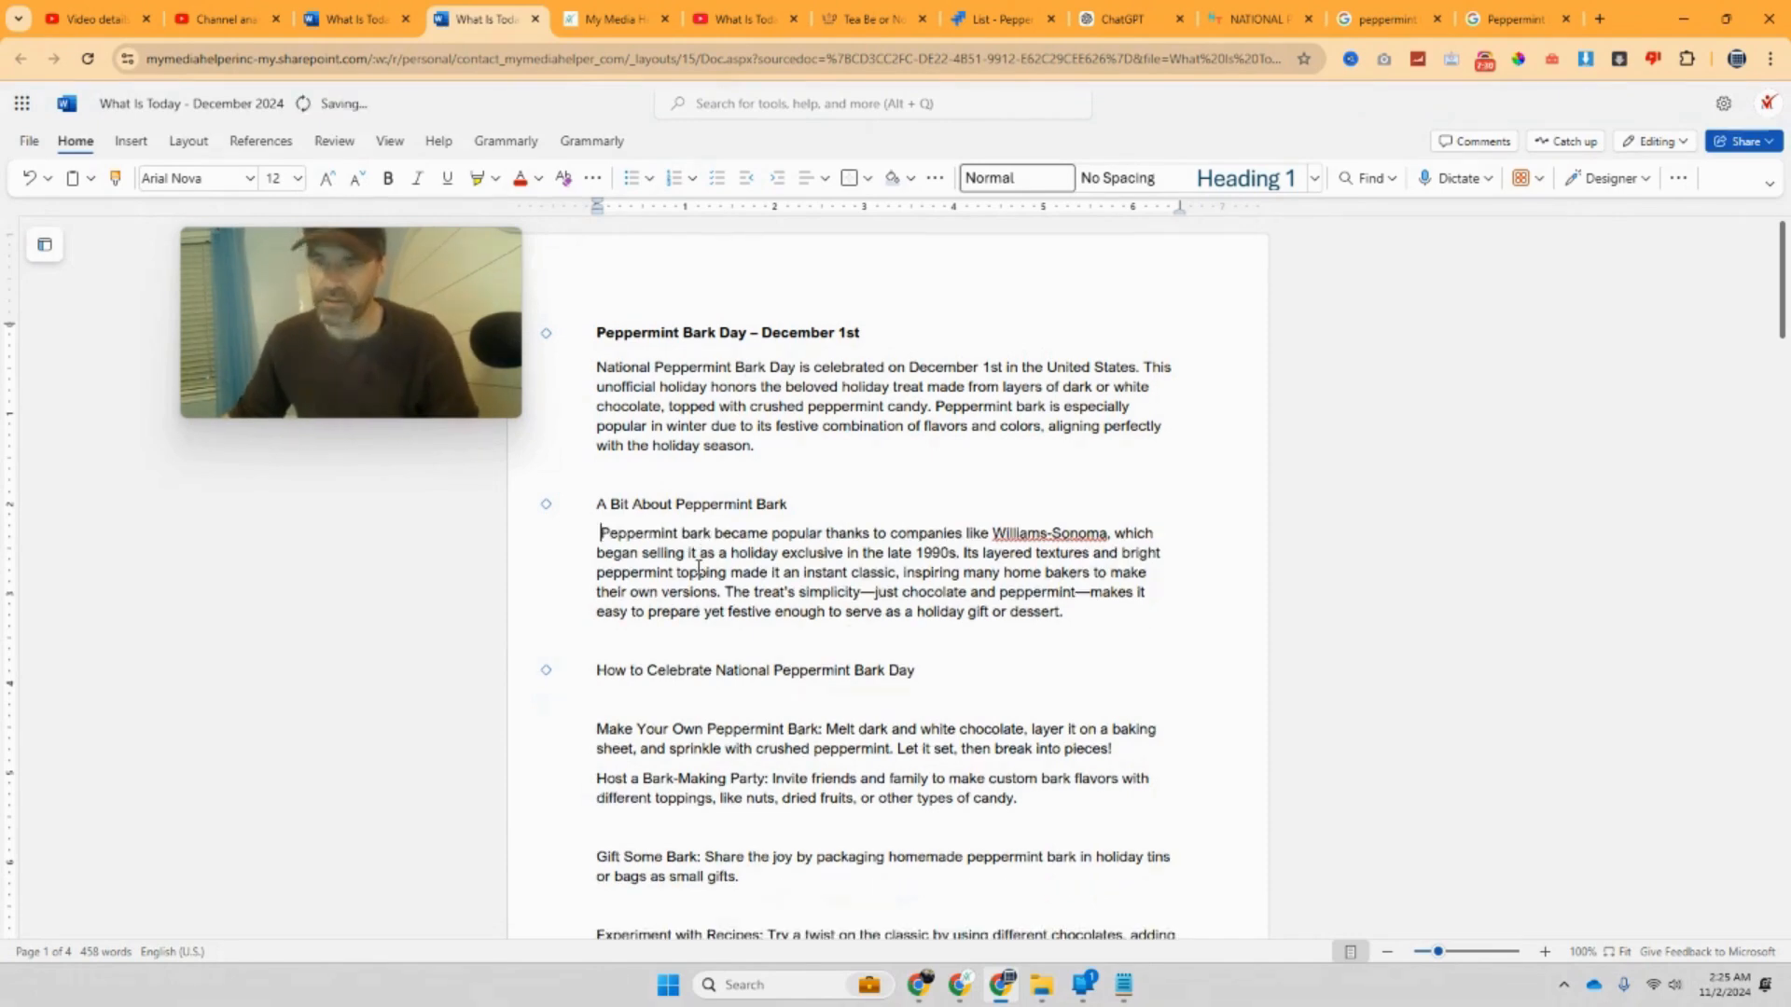
{"action": "key", "text": "BackSpace"}
{"action": "key", "text": "BackSpace"}
{"action": "key", "text": "BackSpace"}
{"action": "key", "text": "BackSpace"}
{"action": "key", "text": "BackSpace"}
{"action": "key", "text": "BackSpace"}
{"action": "key", "text": "BackSpace"}
{"action": "key", "text": "BackSpace"}
{"action": "key", "text": "BackSpace"}
{"action": "key", "text": "BackSpace"}
{"action": "key", "text": "BackSpace"}
{"action": "key", "text": "BackSpace"}
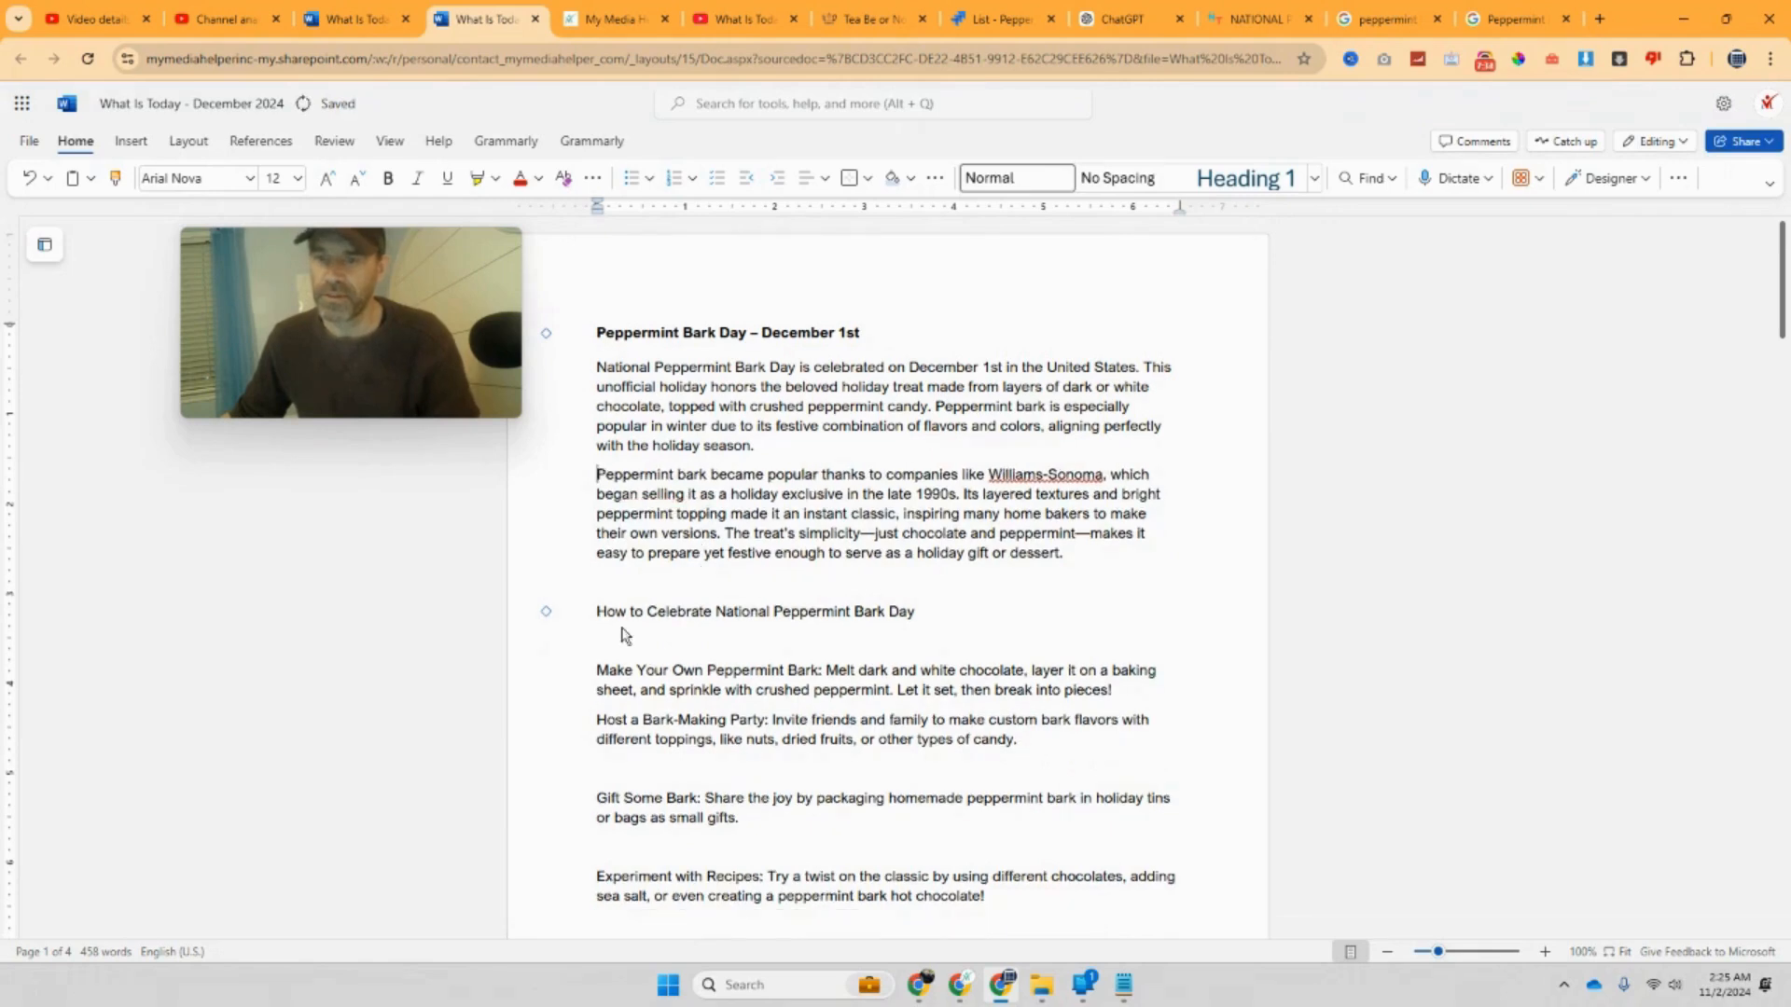
{"action": "key", "text": "BackSpace"}
{"action": "key", "text": "BackSpace"}
{"action": "key", "text": "BackSpace"}
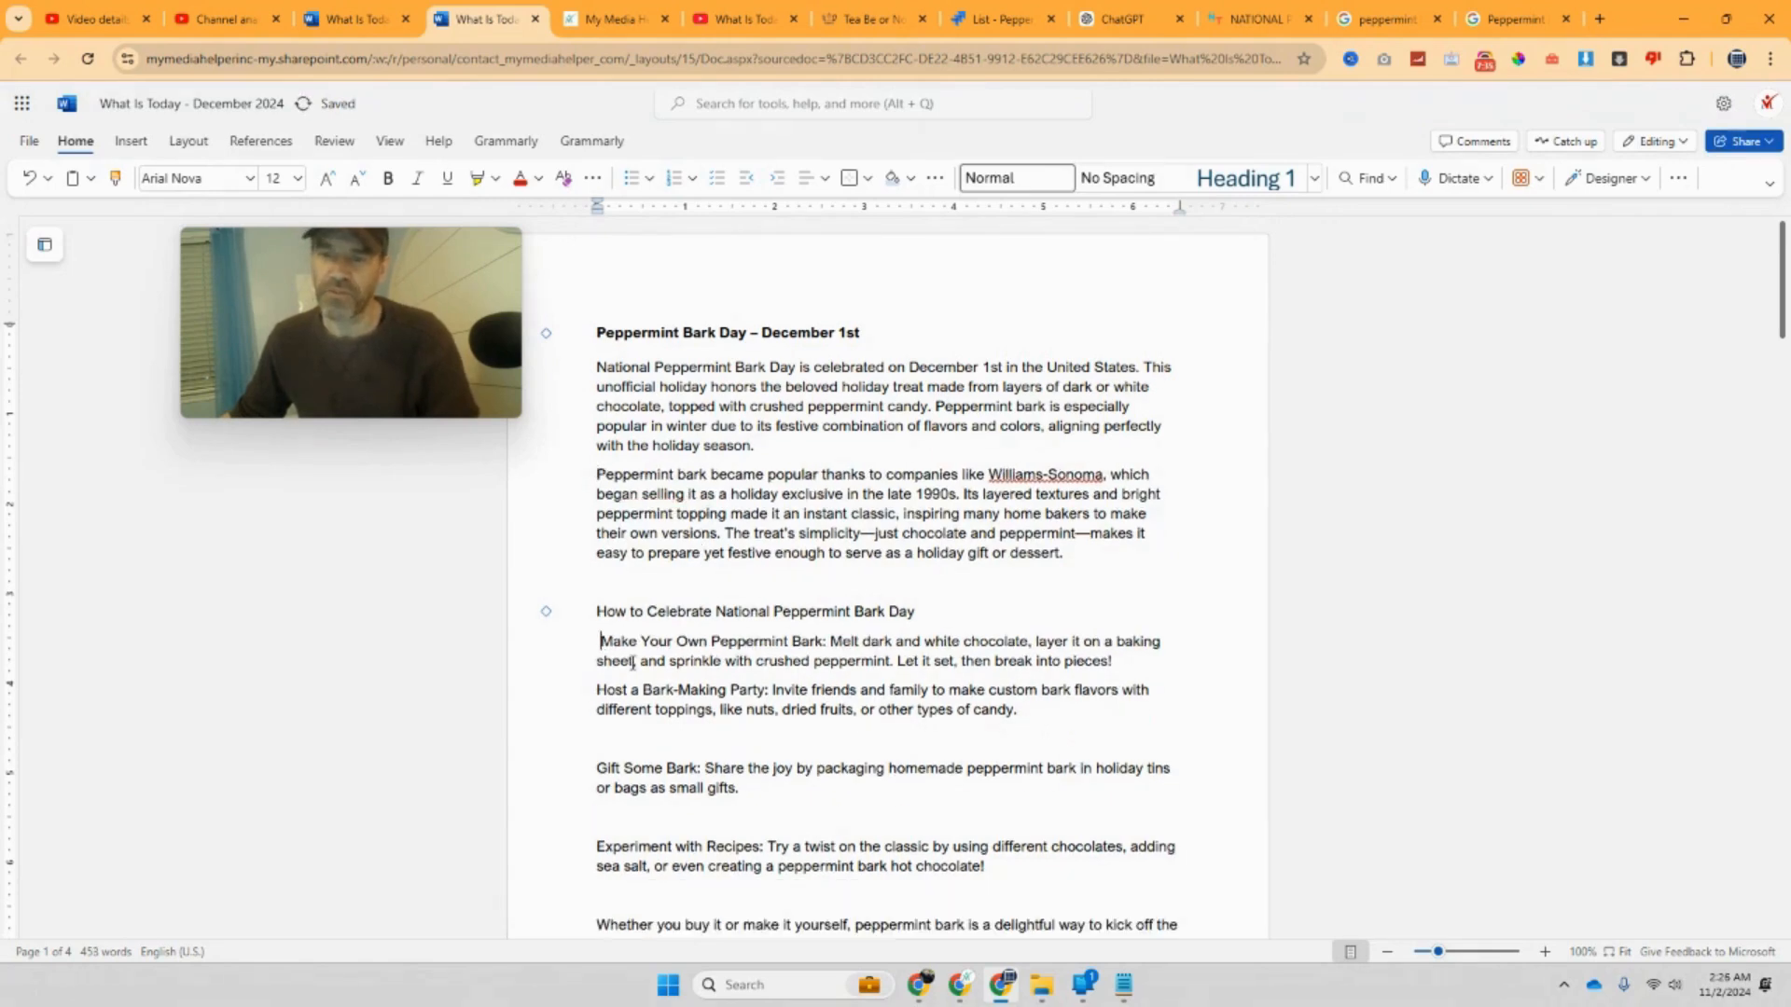
{"action": "key", "text": "BackSpace"}
{"action": "key", "text": "BackSpace"}
{"action": "key", "text": "BackSpace"}
{"action": "key", "text": "BackSpace"}
{"action": "key", "text": "BackSpace"}
{"action": "key", "text": "BackSpace"}
{"action": "key", "text": "BackSpace"}
{"action": "key", "text": "BackSpace"}
{"action": "key", "text": "BackSpace"}
{"action": "key", "text": "BackSpace"}
{"action": "key", "text": "BackSpace"}
{"action": "key", "text": "BackSpace"}
{"action": "key", "text": "BackSpace"}
{"action": "key", "text": "BackSpace"}
{"action": "key", "text": "BackSpace"}
{"action": "key", "text": "BackSpace"}
{"action": "key", "text": "BackSpace"}
{"action": "key", "text": "BackSpace"}
{"action": "key", "text": "BackSpace"}
{"action": "key", "text": "BackSpace"}
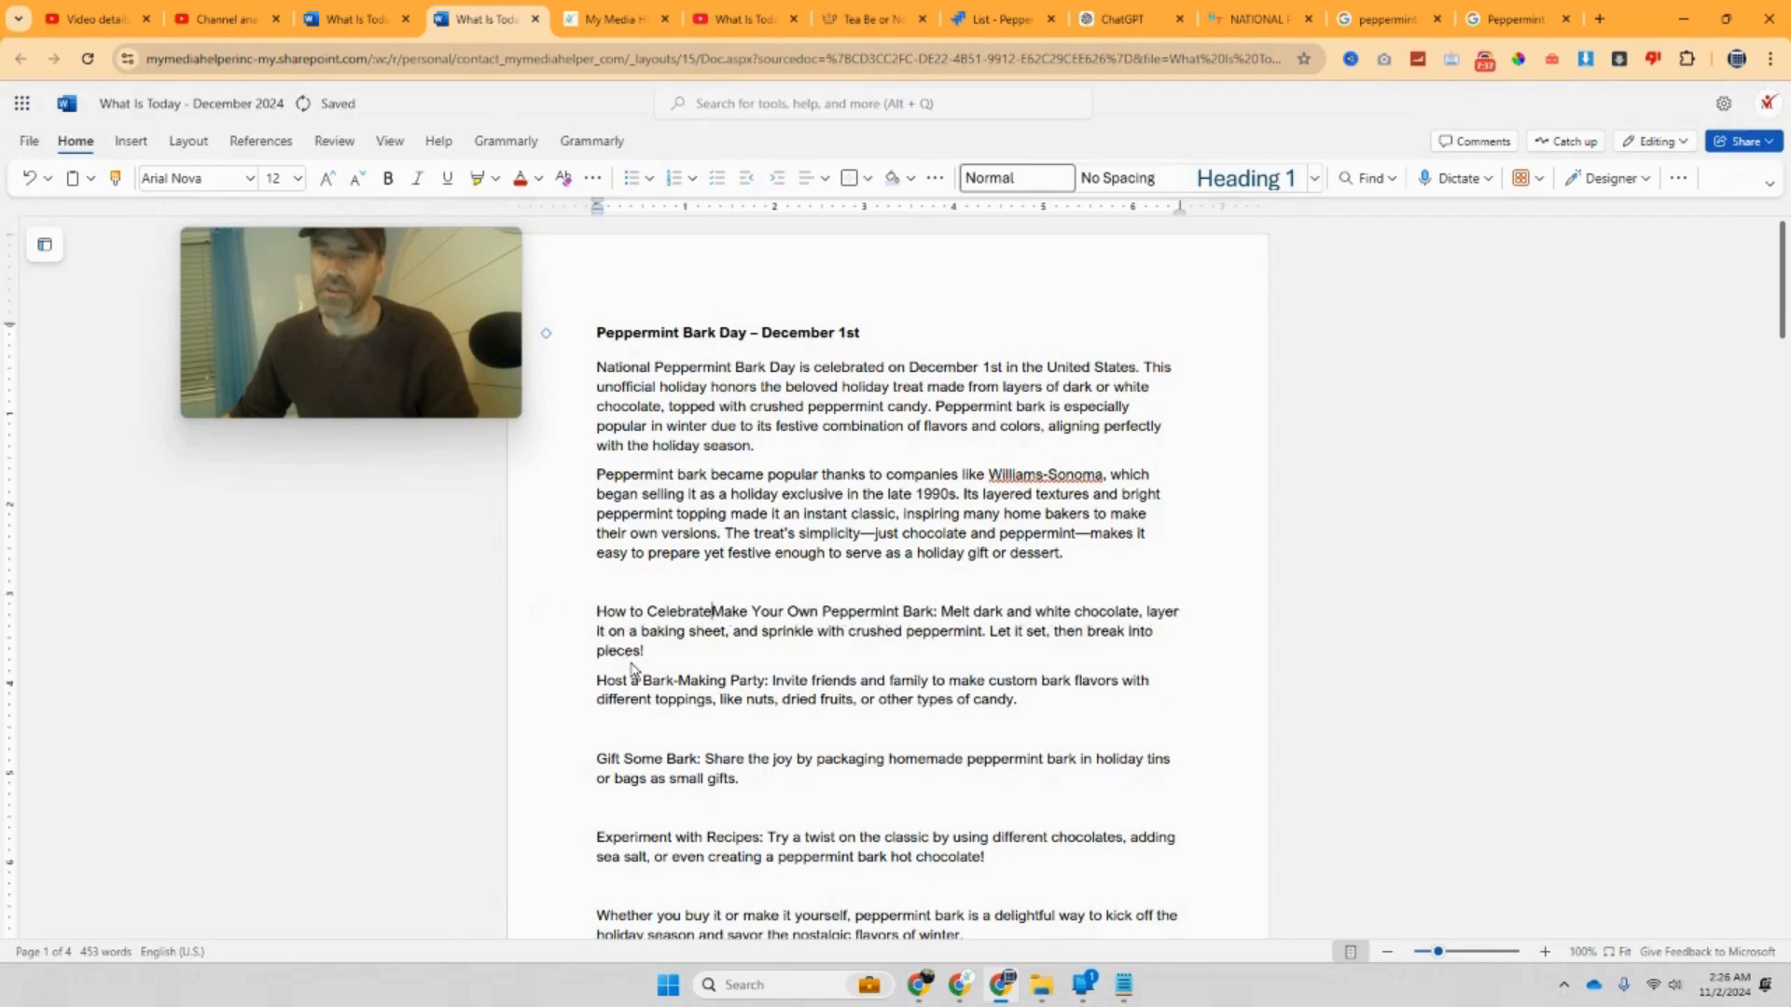
{"action": "key", "text": "BackSpace"}
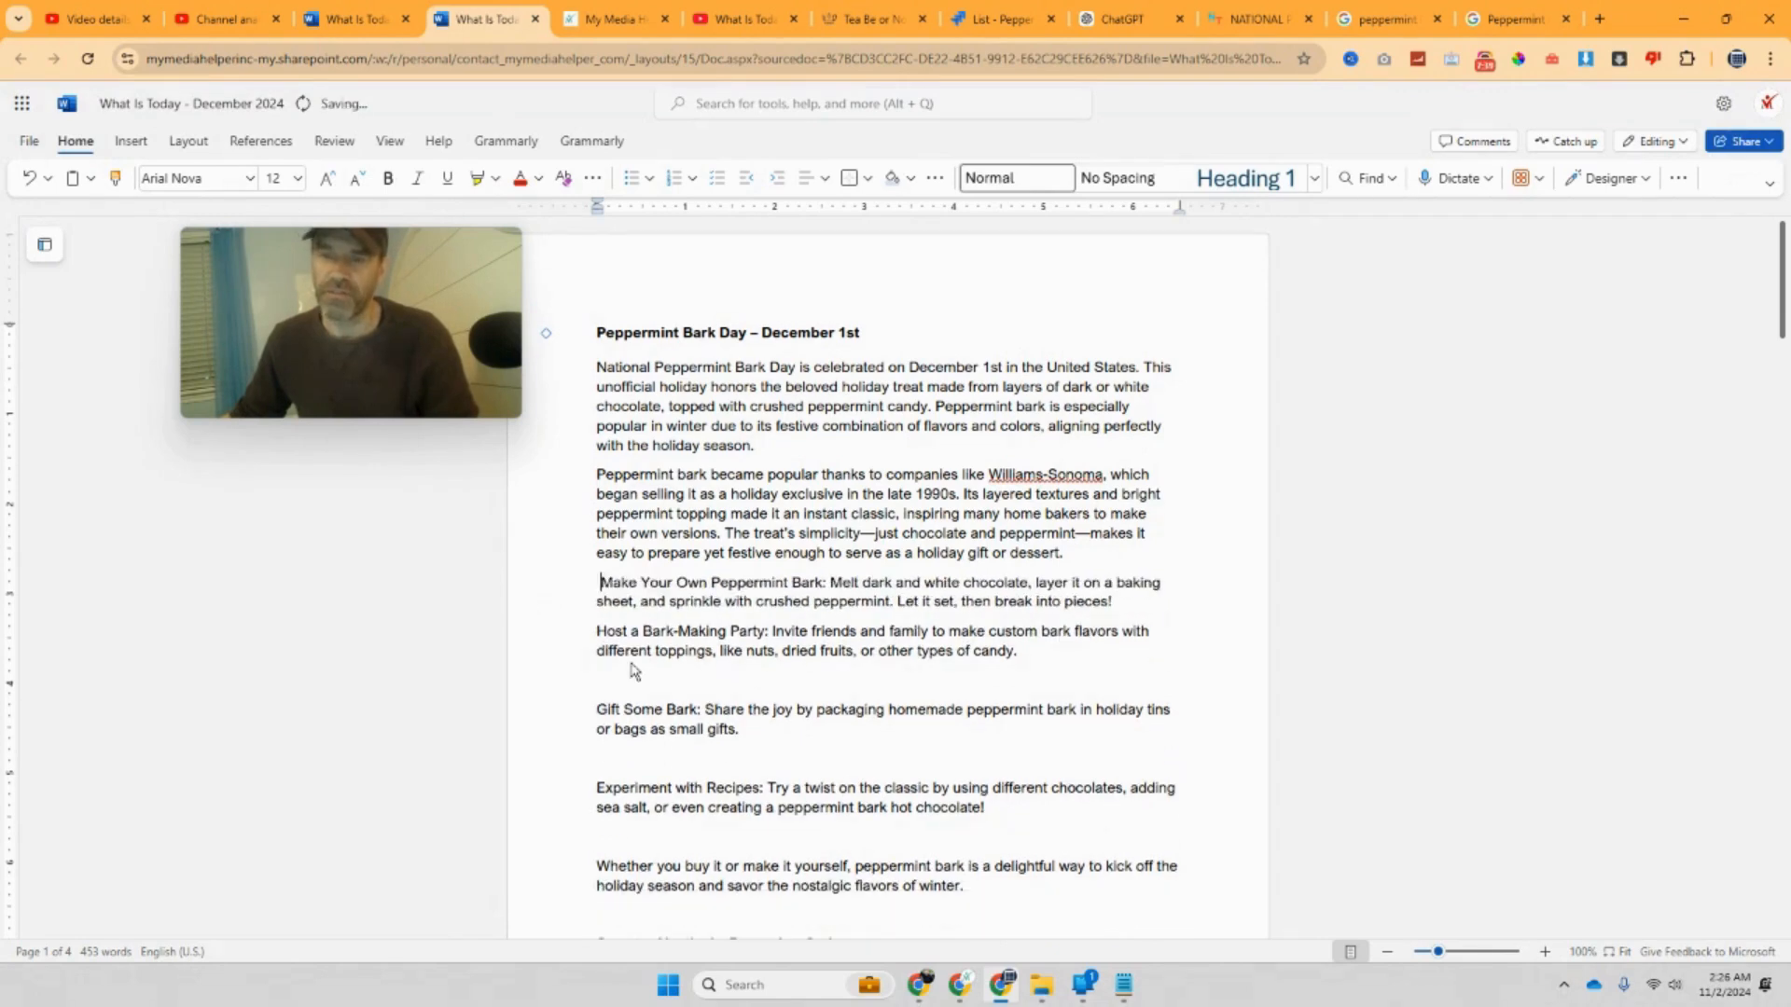
Step: Remove the empty lines above Gift Some Bark, Experiment with Recipes and the closing paragraph
{"action": "left_click", "coordinate": [597, 708]}
{"action": "key", "text": "BackSpace"}
{"action": "key", "text": "BackSpace"}
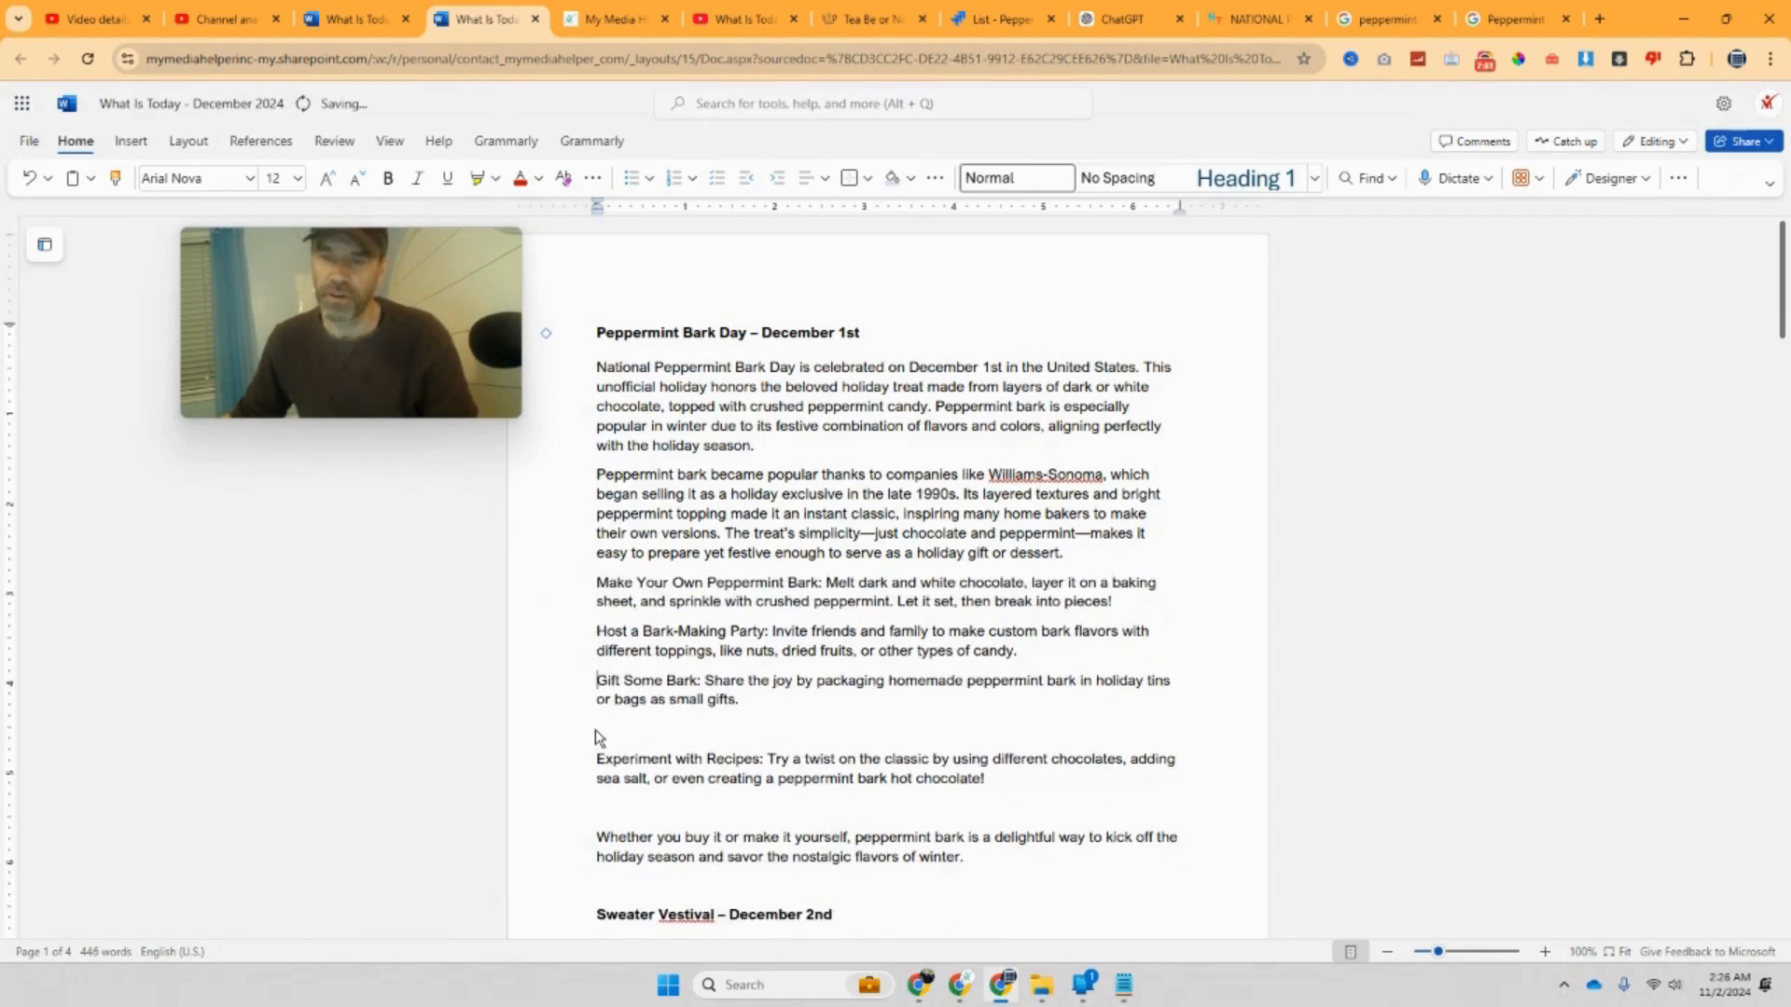
{"action": "key", "text": "Return"}
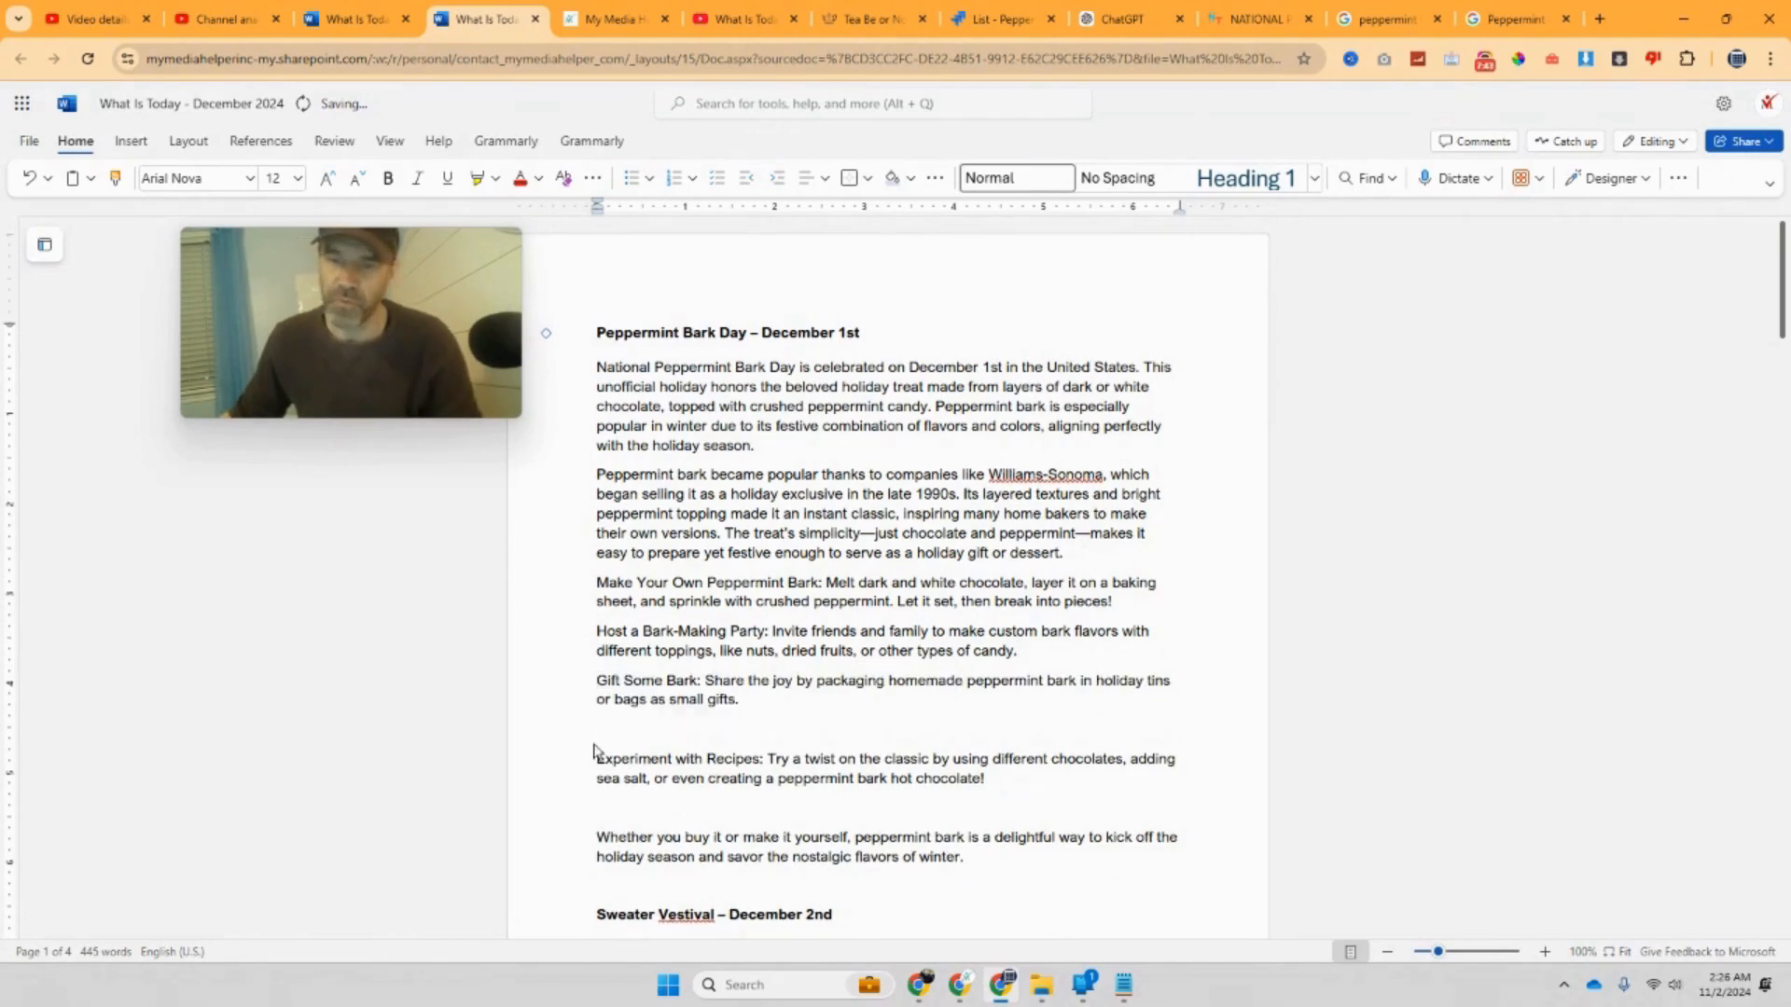
{"action": "left_click", "coordinate": [597, 761]}
{"action": "key", "text": "BackSpace"}
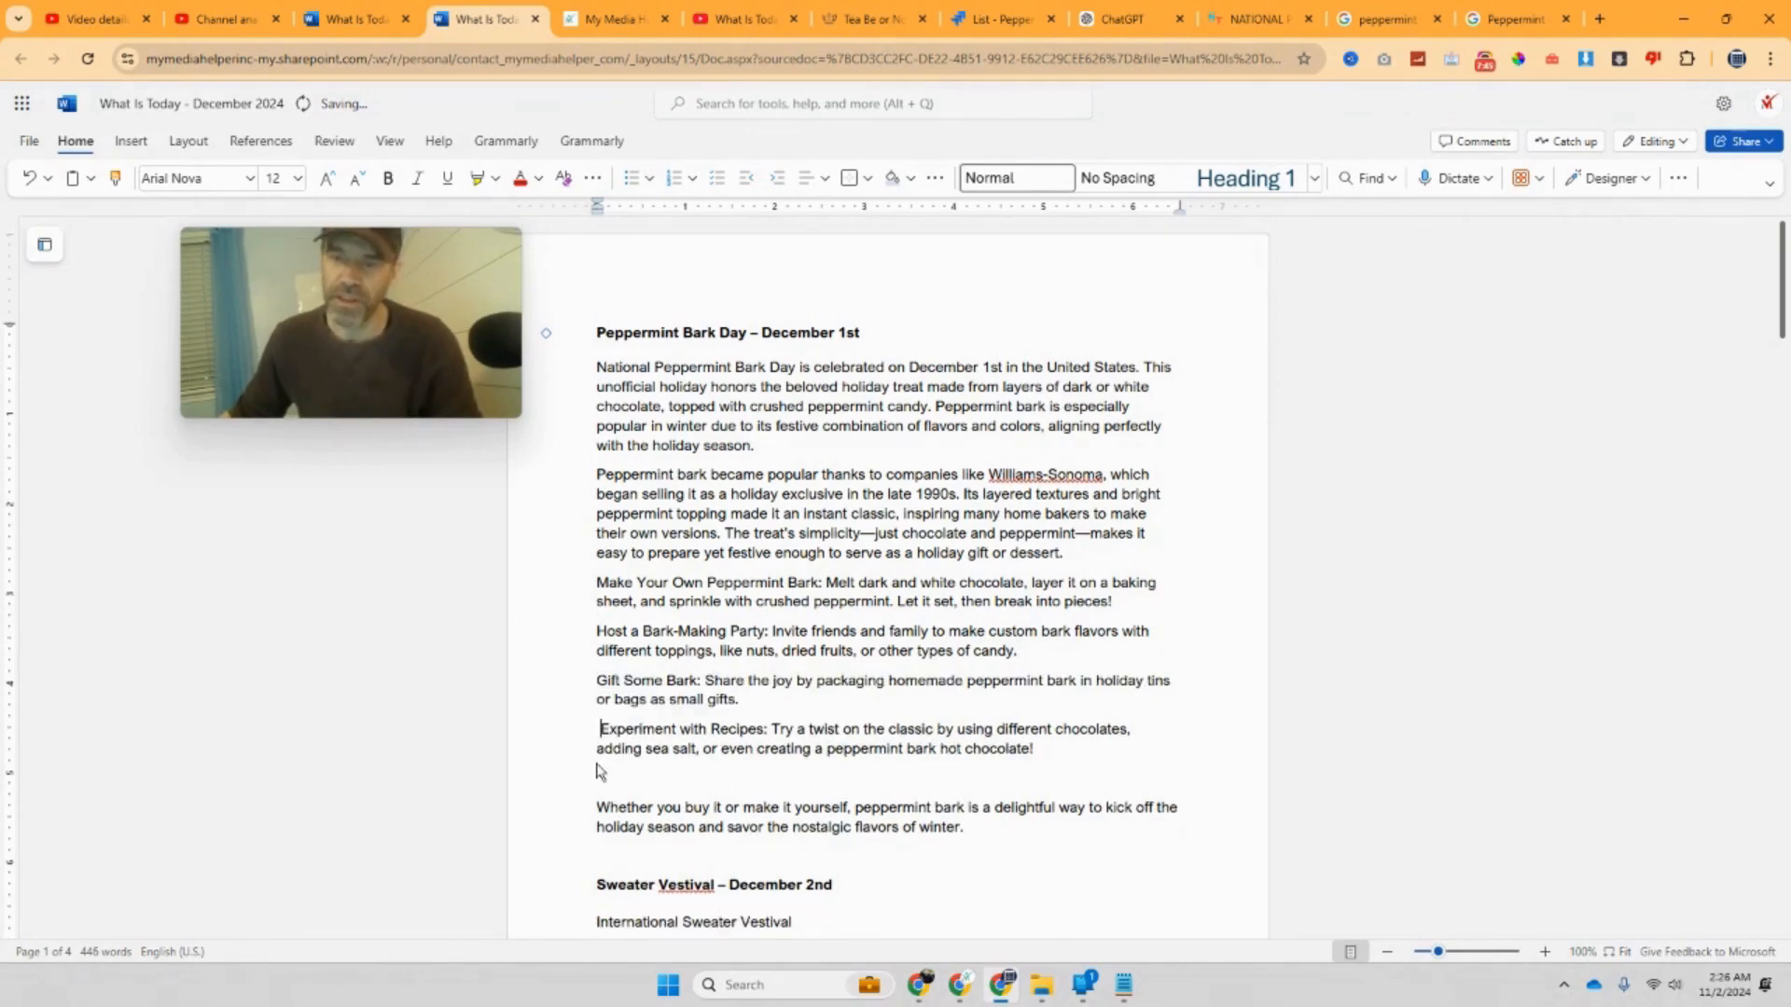
{"action": "key", "text": "BackSpace"}
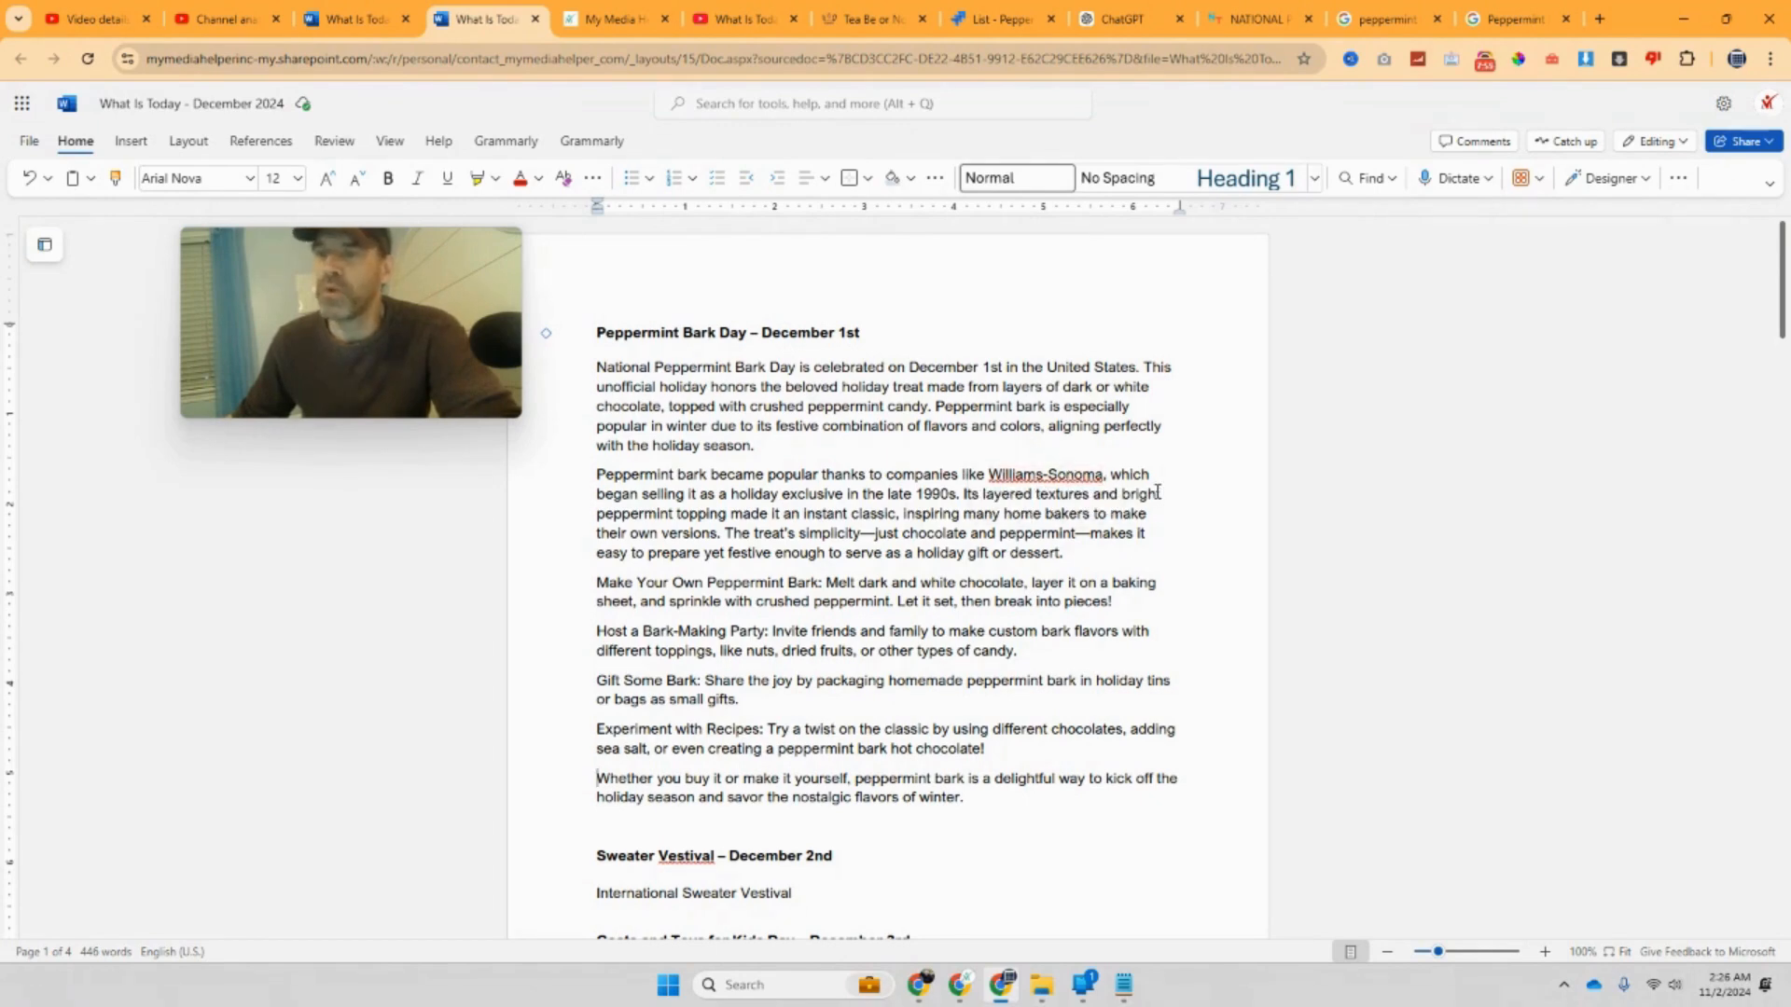
Step: Copy the words 'Peppermint Bark Day' from the heading
{"action": "left_click", "coordinate": [752, 331]}
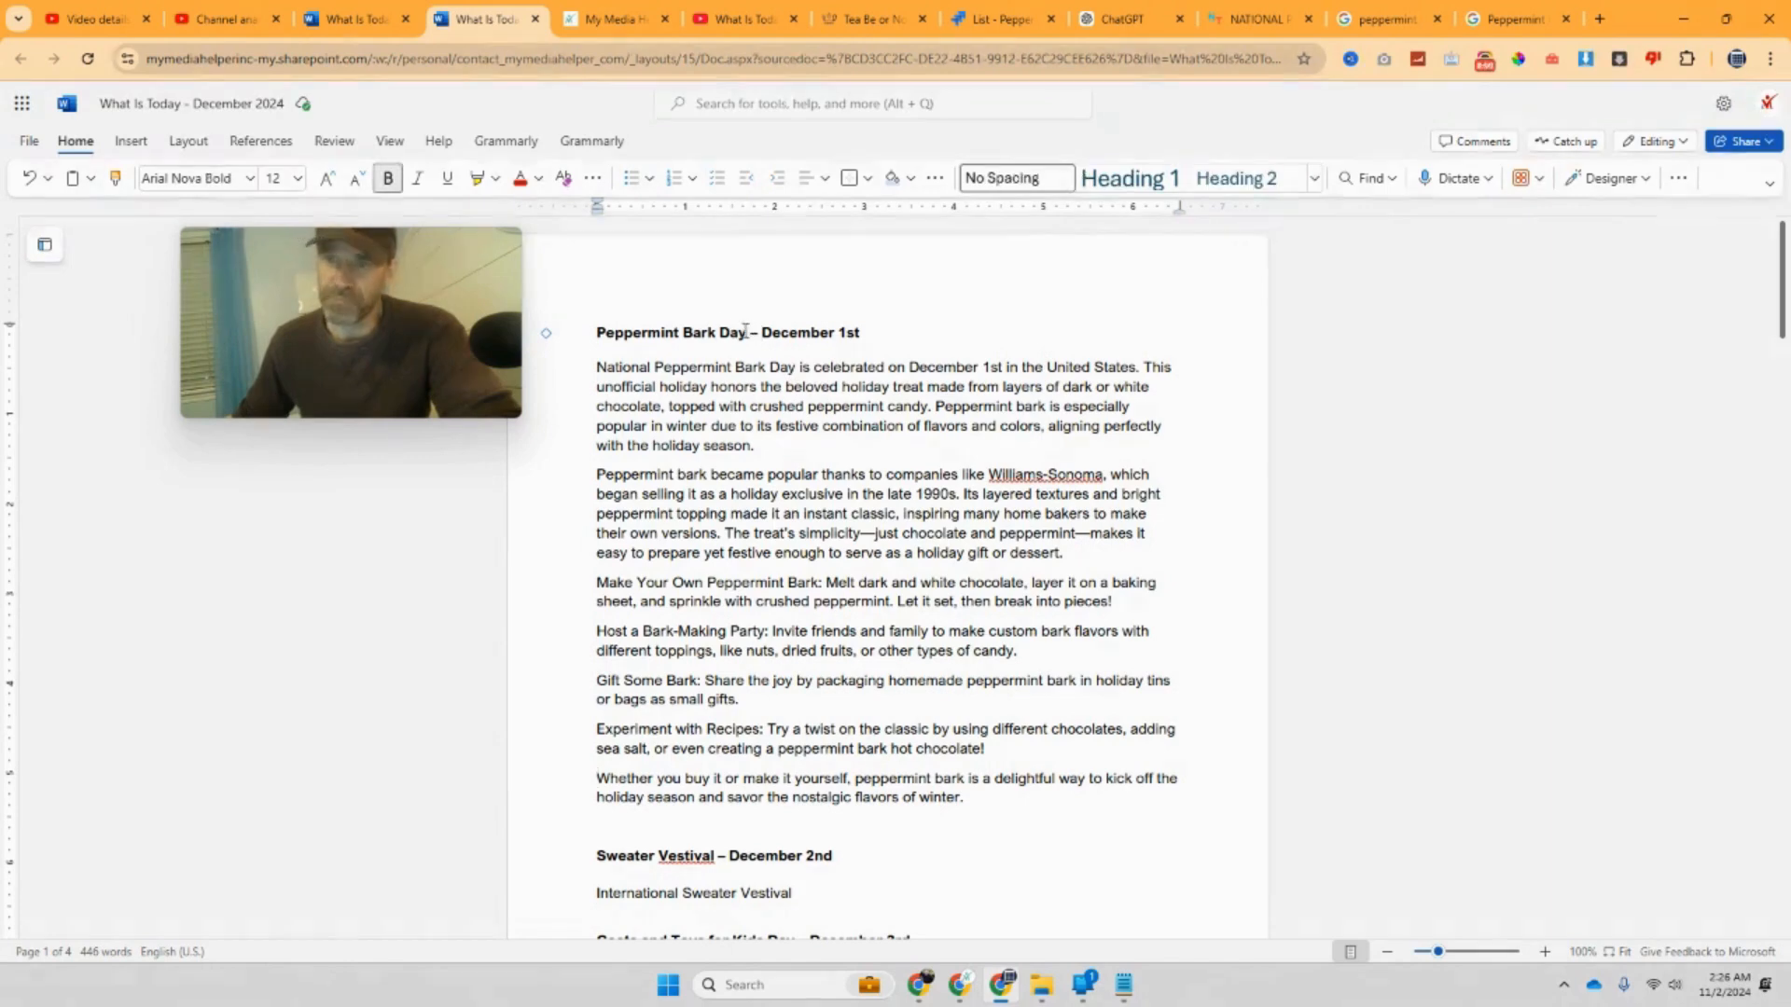
{"action": "right_click", "coordinate": [600, 338]}
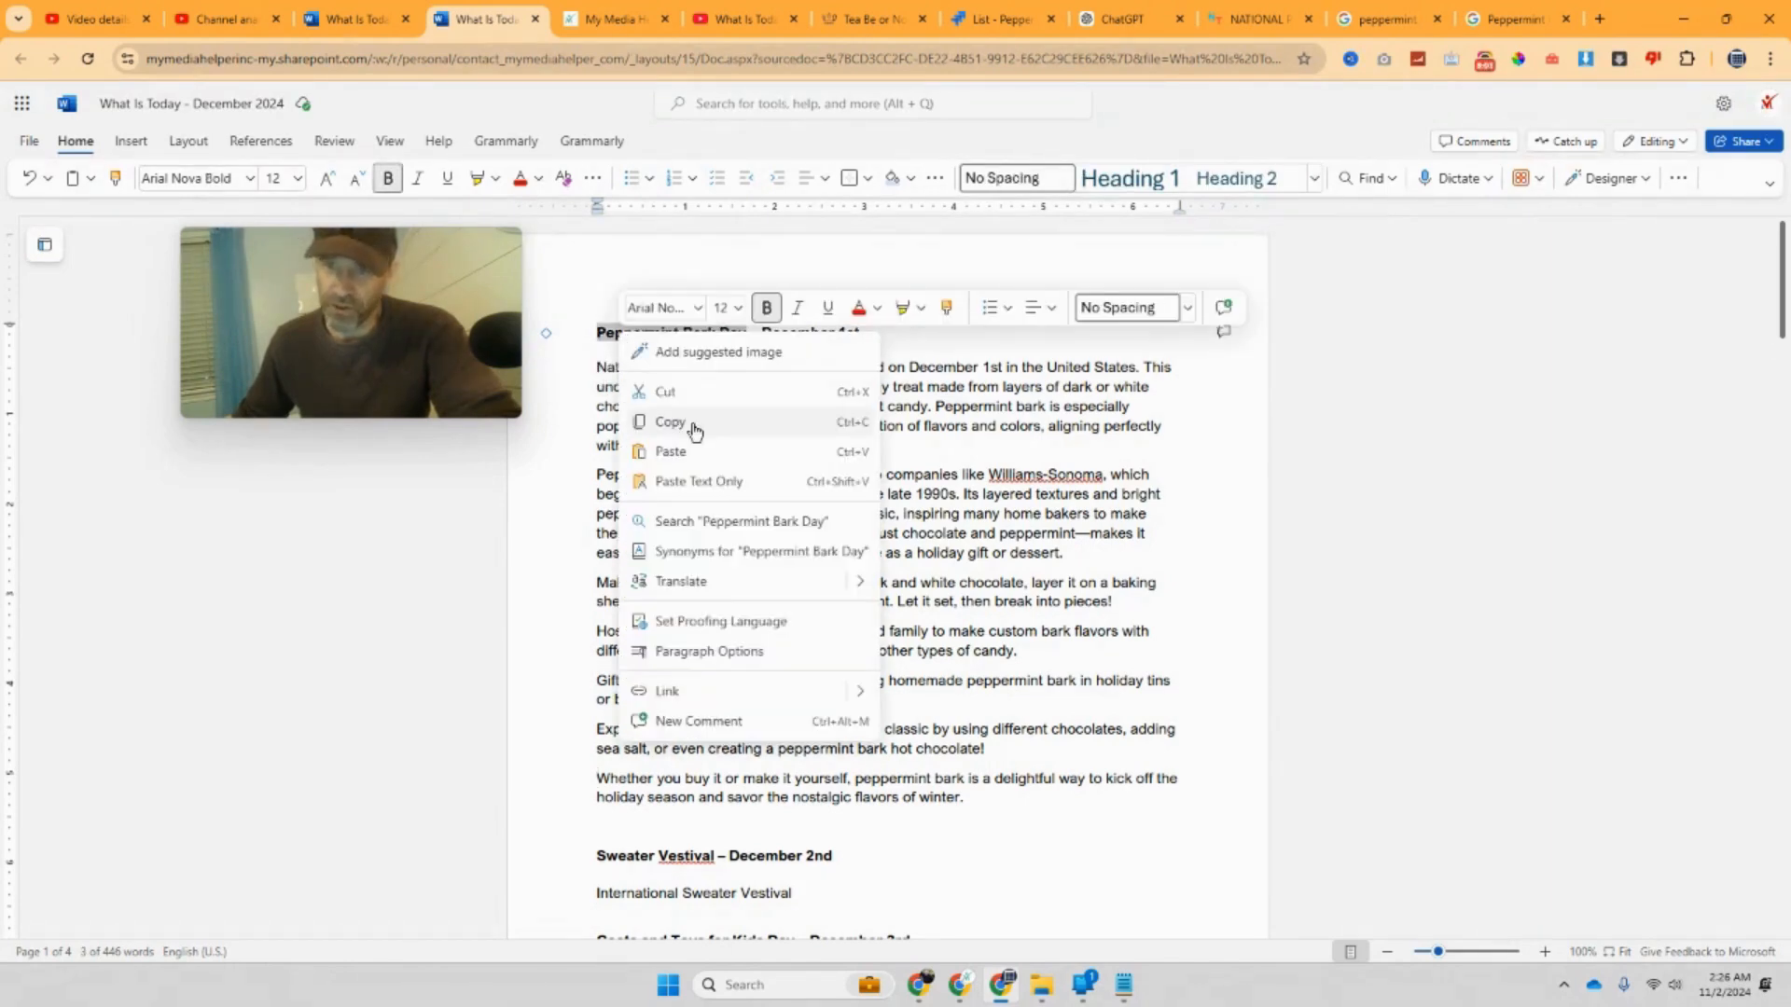
{"action": "left_click", "coordinate": [697, 439]}
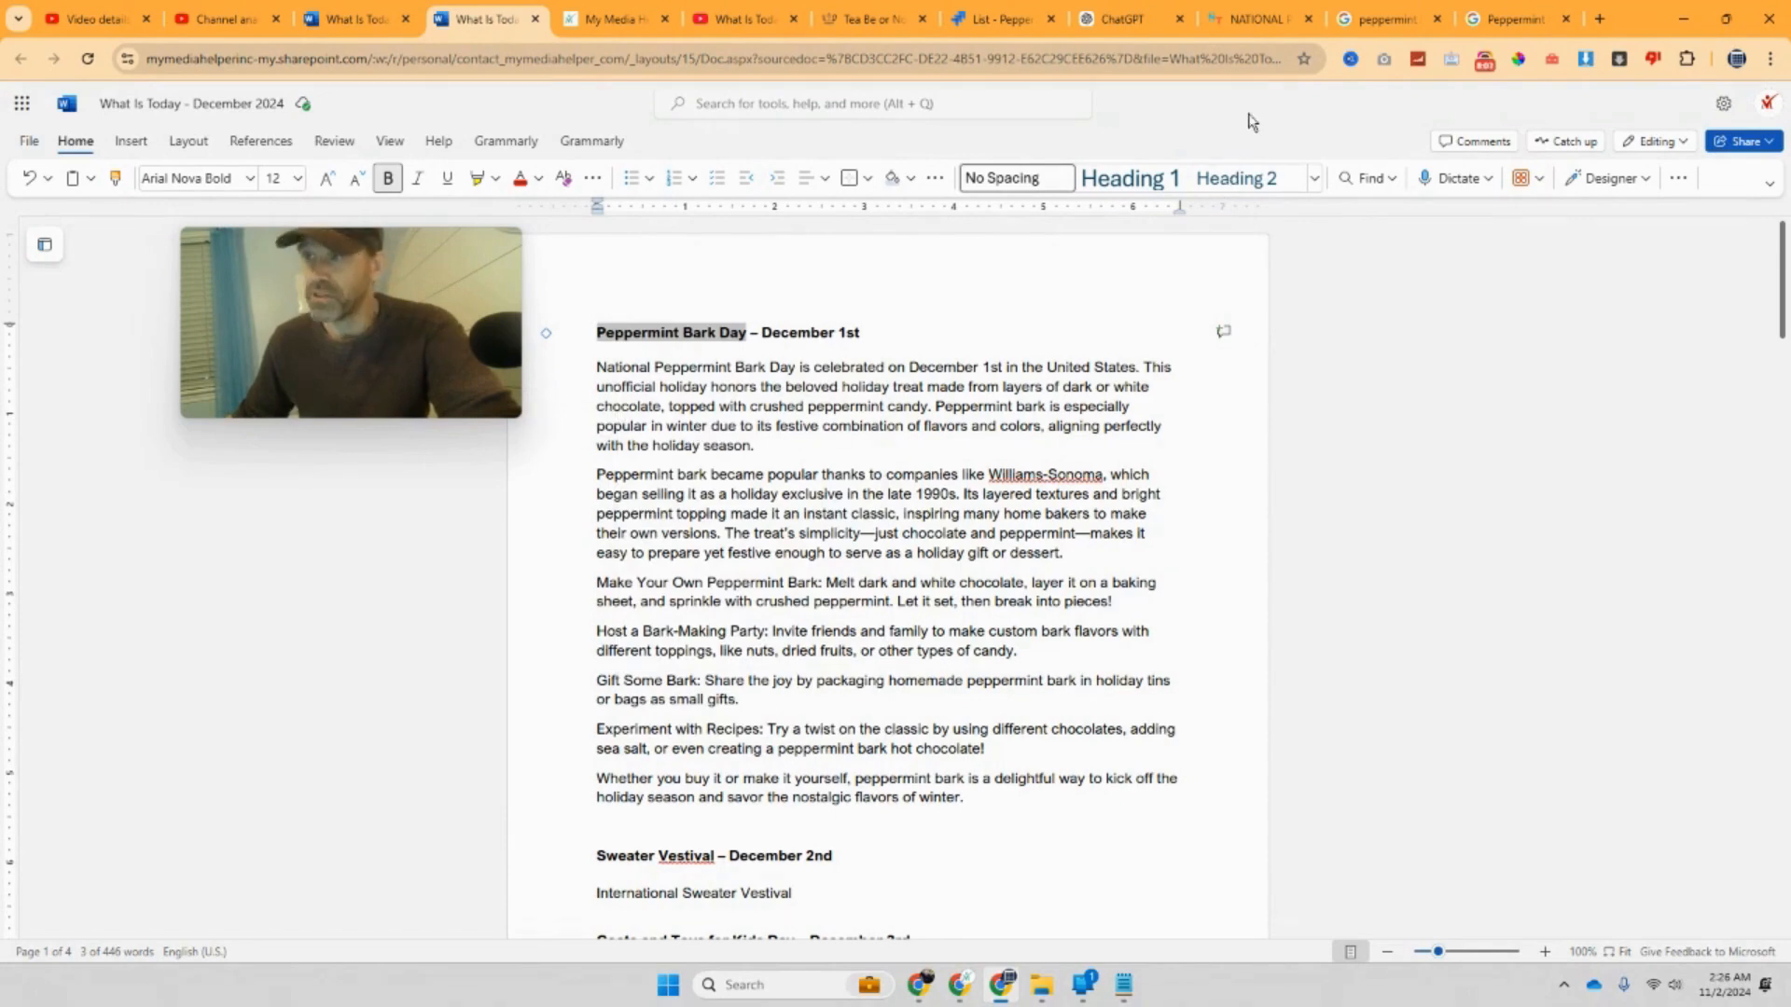
Step: Look over the peppermint bark day search results and the National Today page
{"action": "left_click", "coordinate": [1399, 20]}
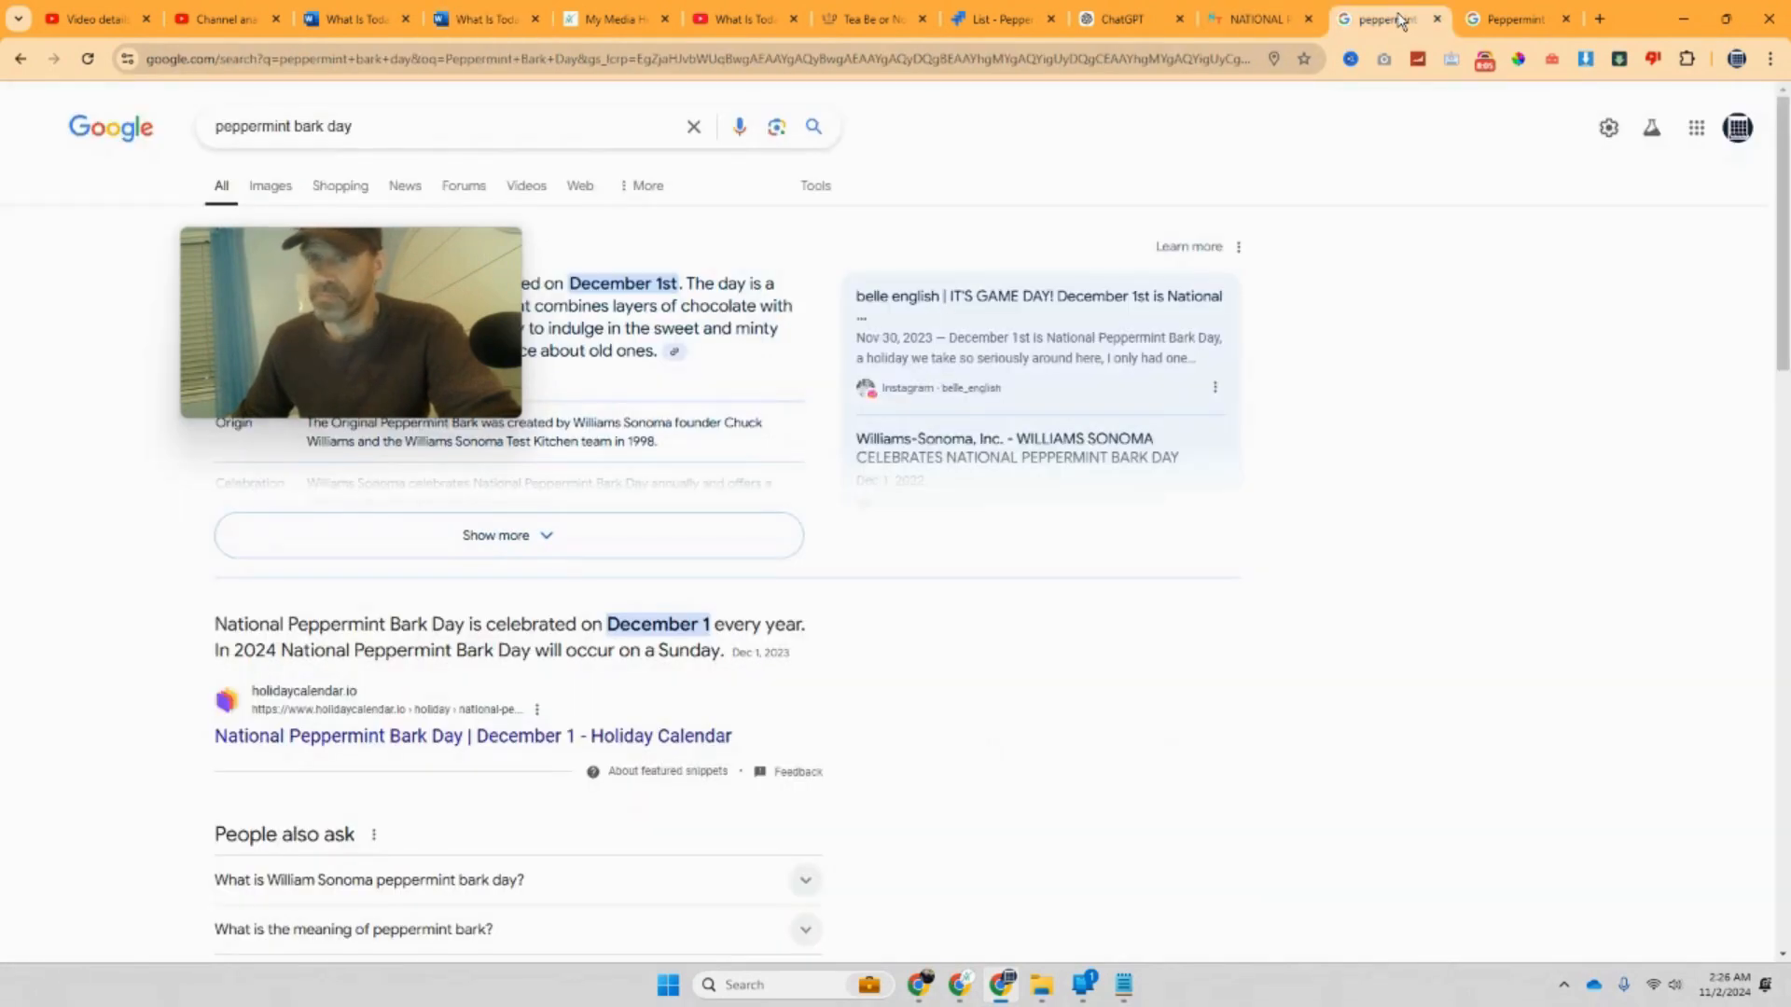
{"action": "left_click_drag", "start_coordinate": [332, 266], "coordinate": [1182, 388]}
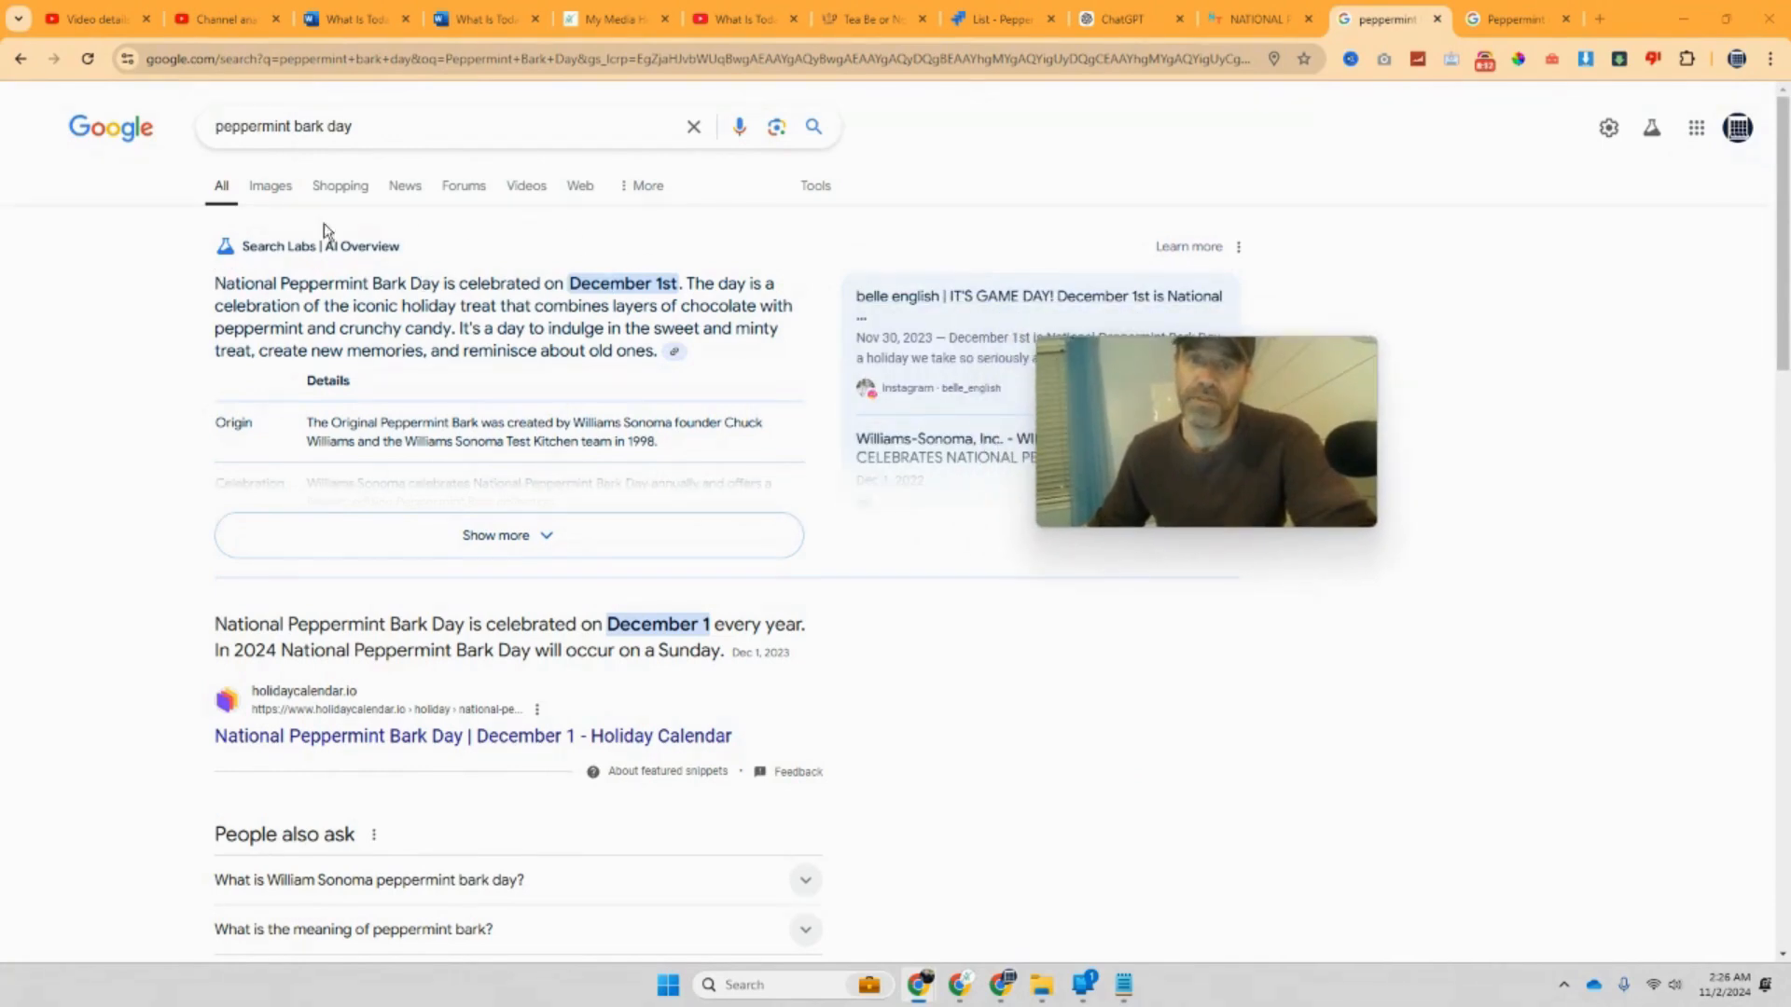
{"action": "scroll", "coordinate": [205, 308], "scroll_direction": "down", "scroll_amount": 3}
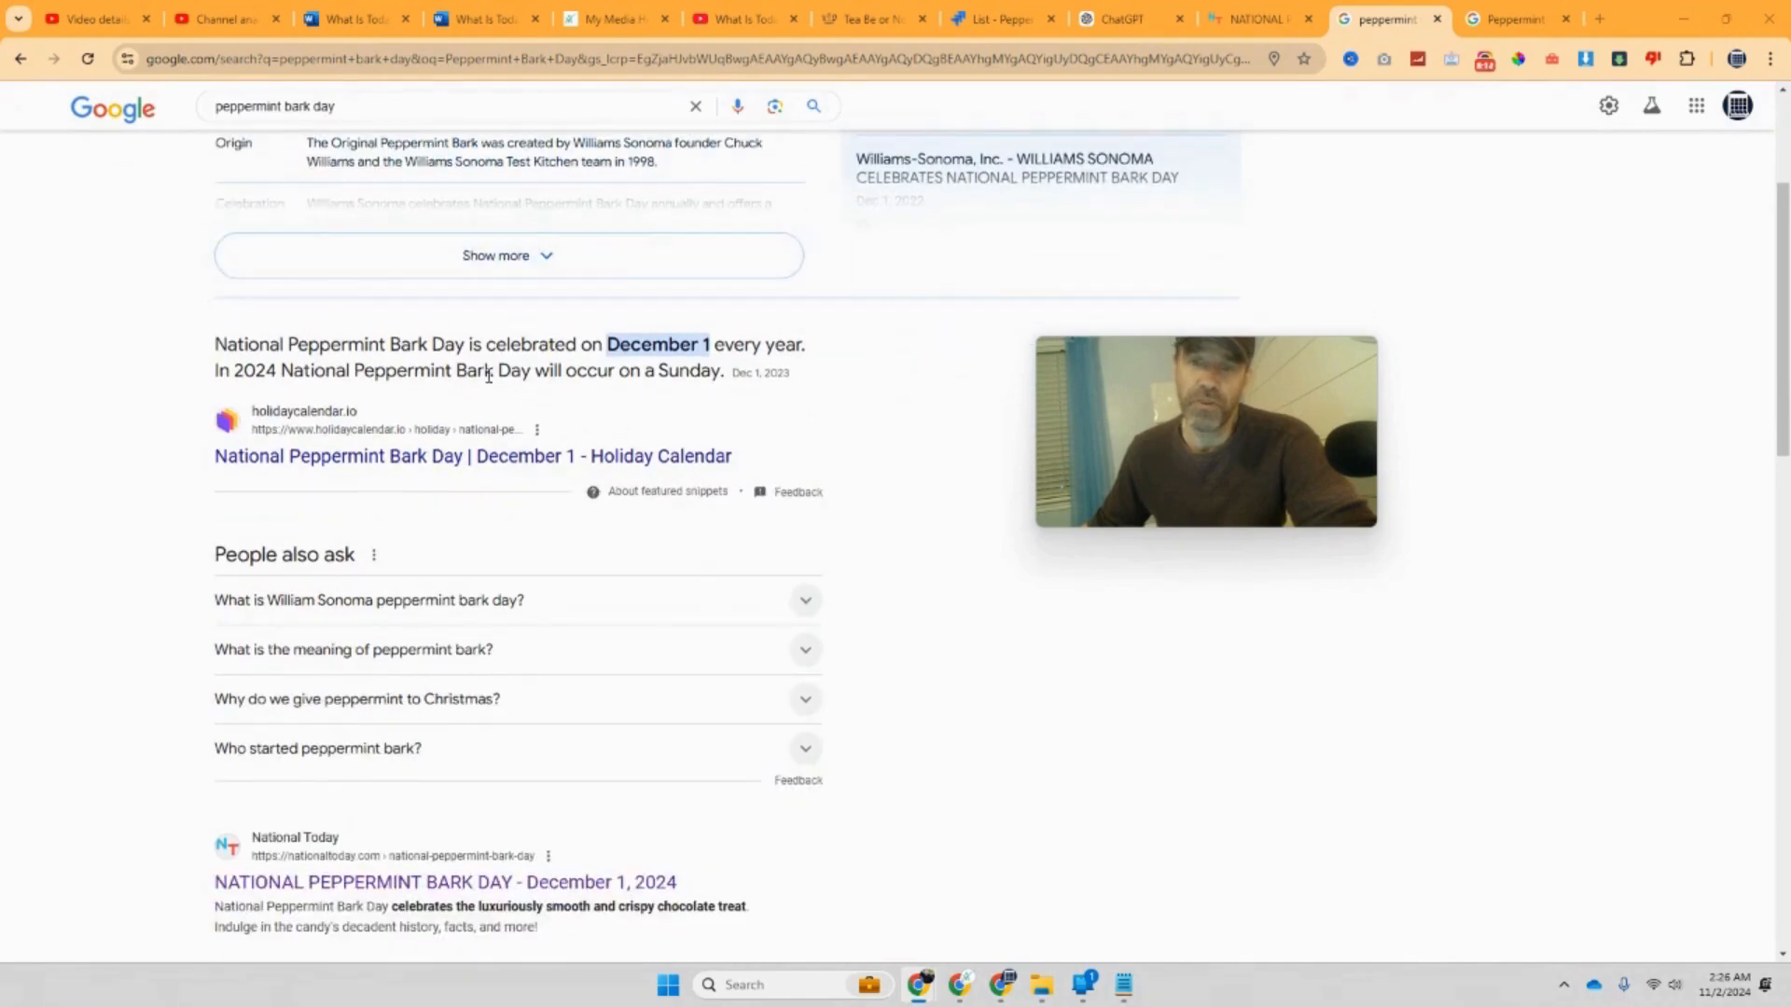
{"action": "scroll", "coordinate": [434, 390], "scroll_direction": "down", "scroll_amount": 1}
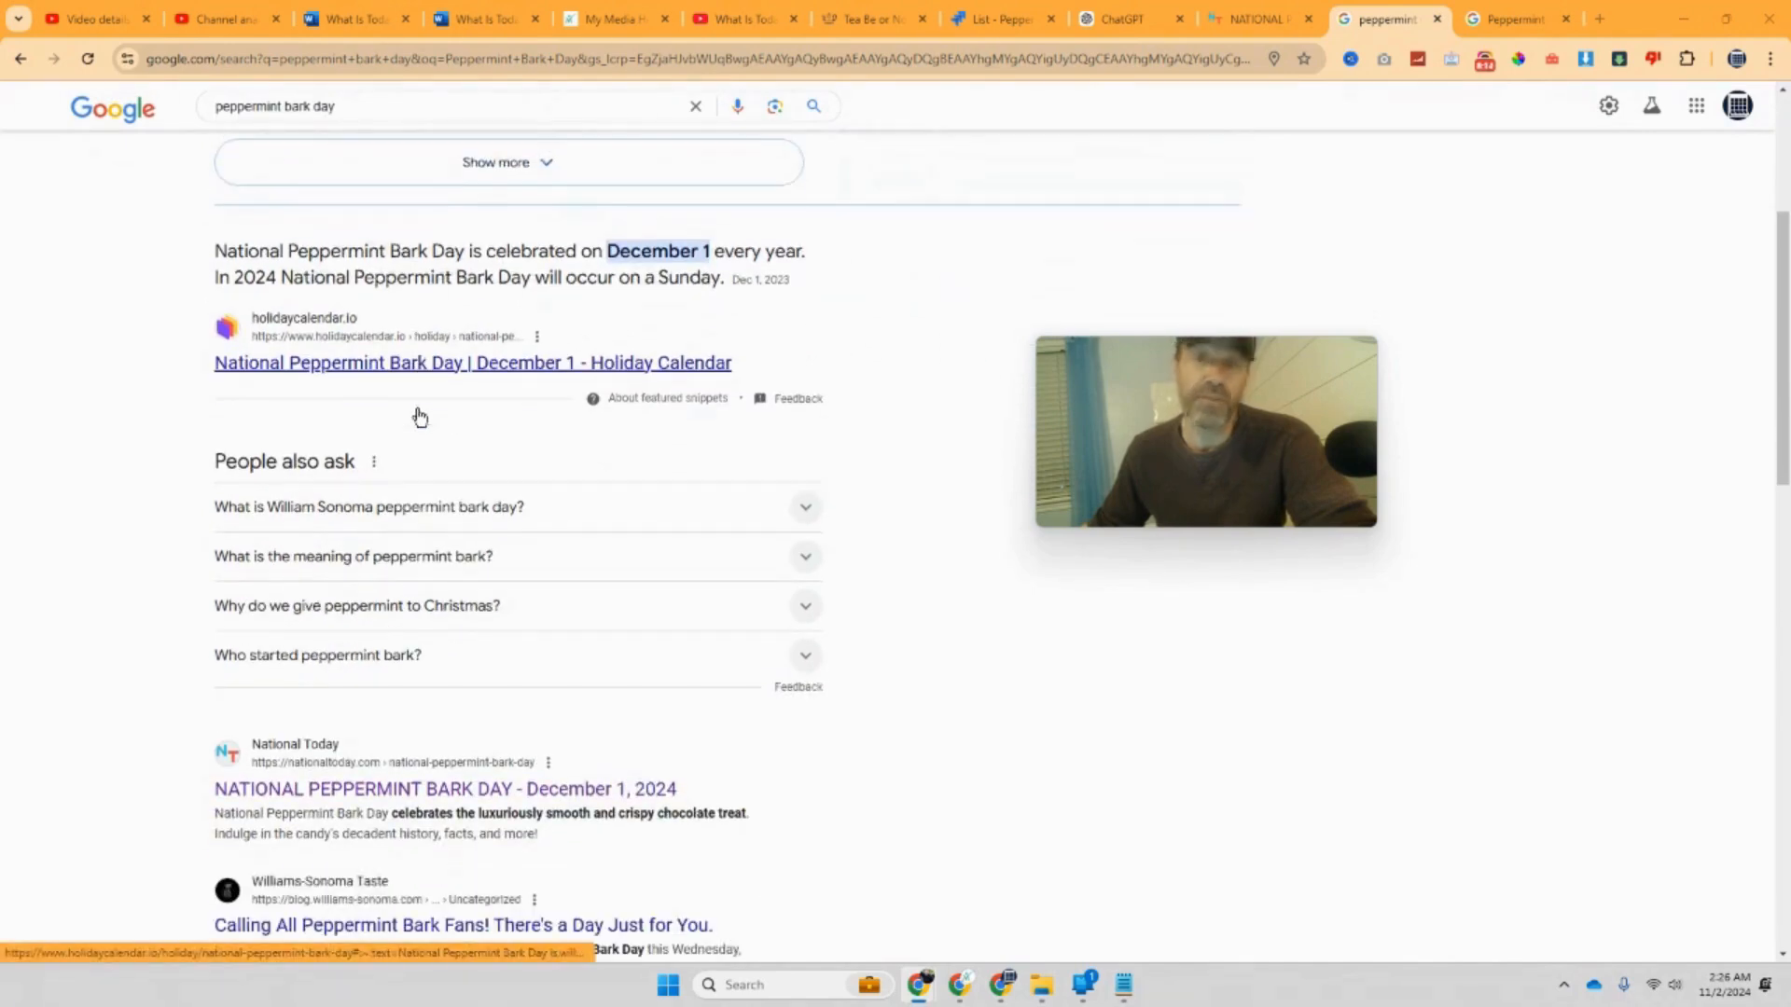
{"action": "left_click", "coordinate": [1273, 13]}
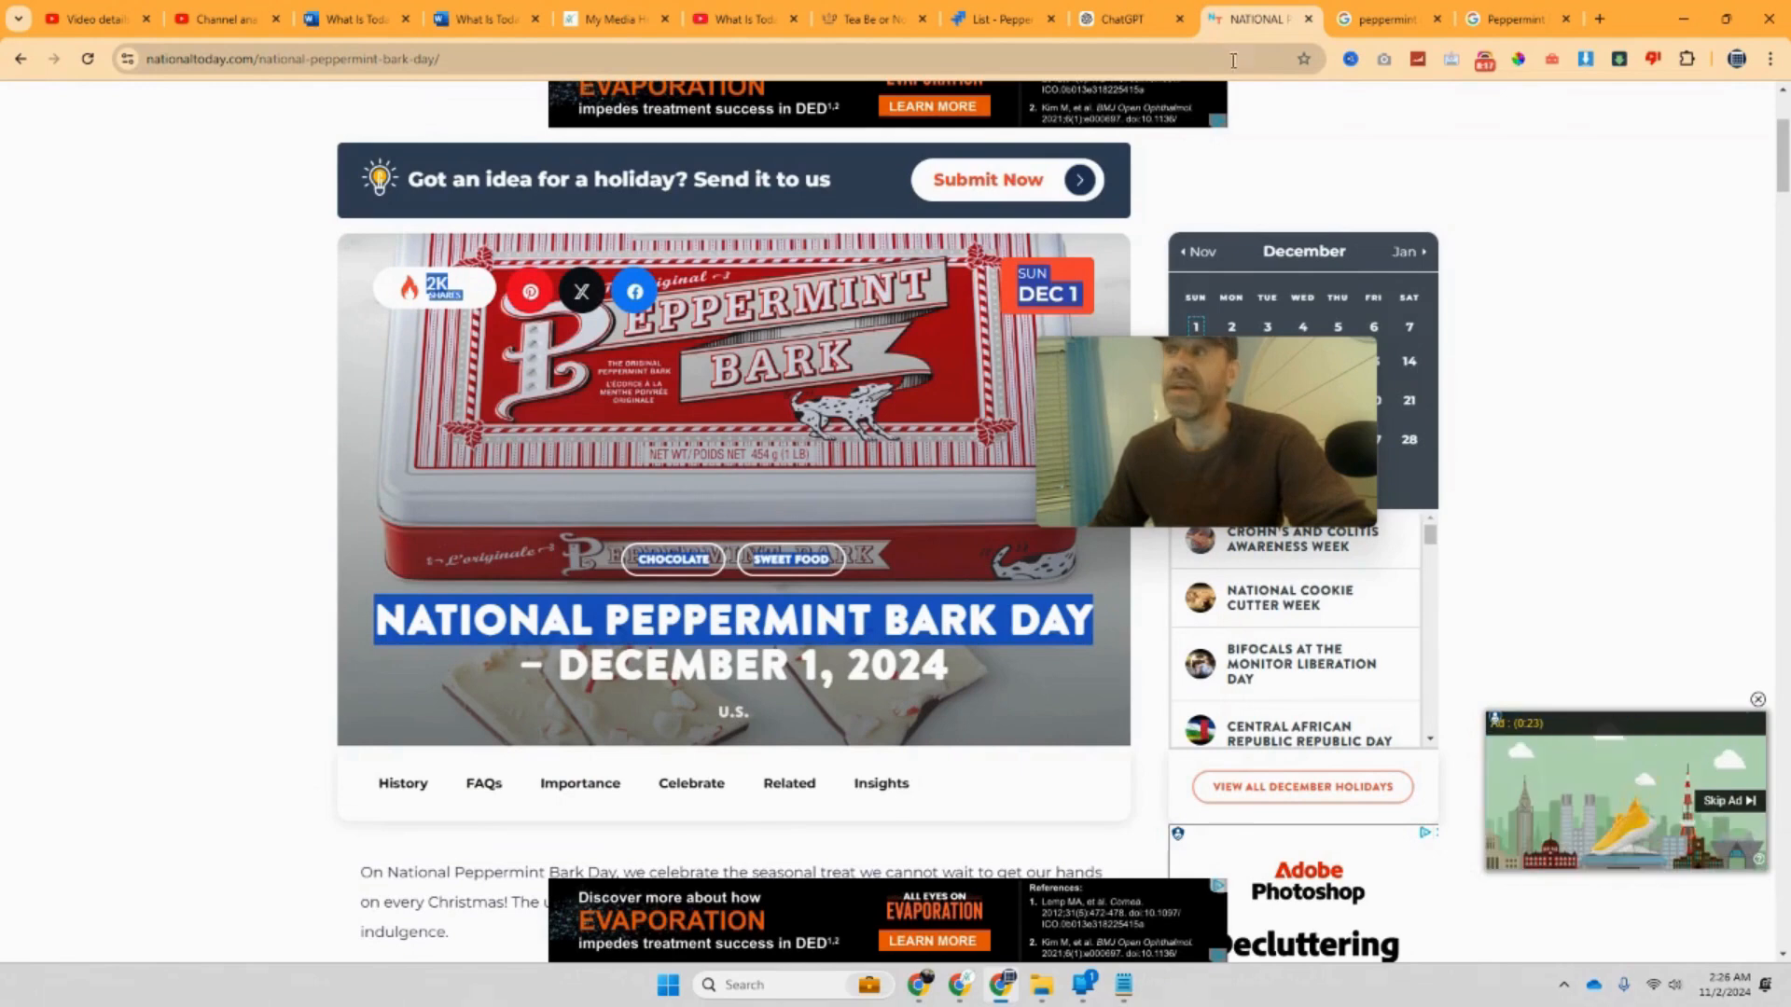
{"action": "left_click", "coordinate": [1360, 26]}
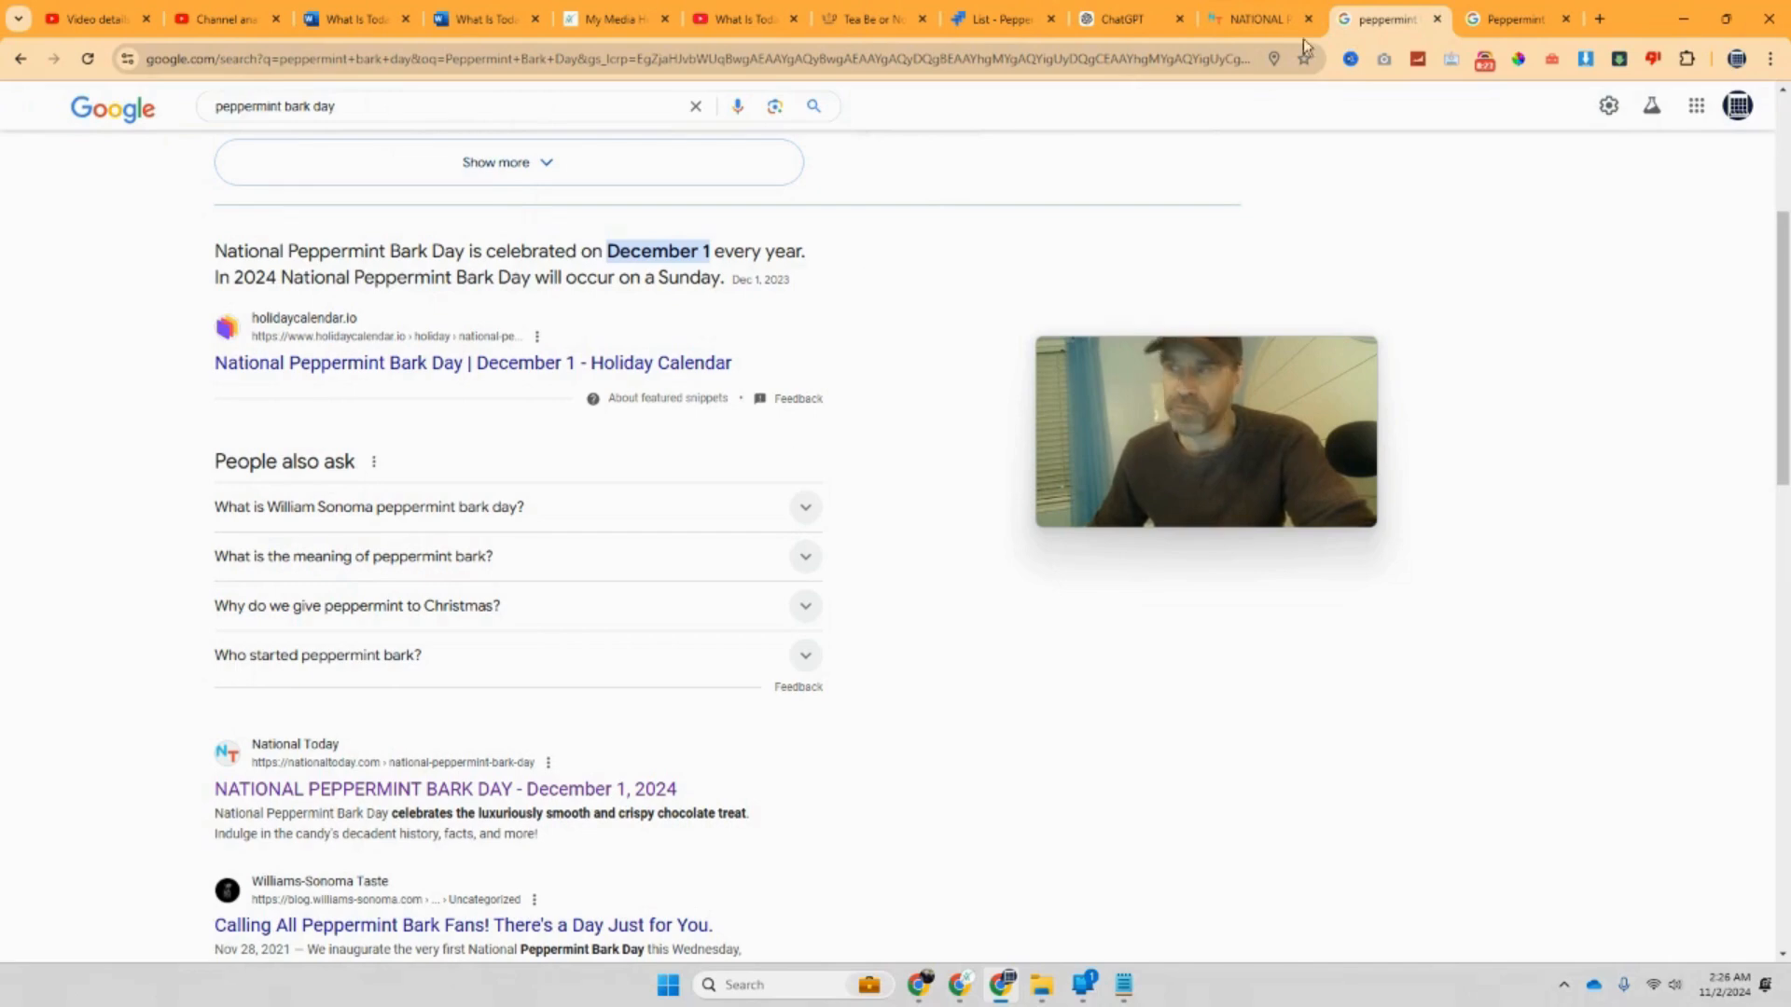
{"action": "scroll", "coordinate": [740, 352], "scroll_direction": "down", "scroll_amount": 1}
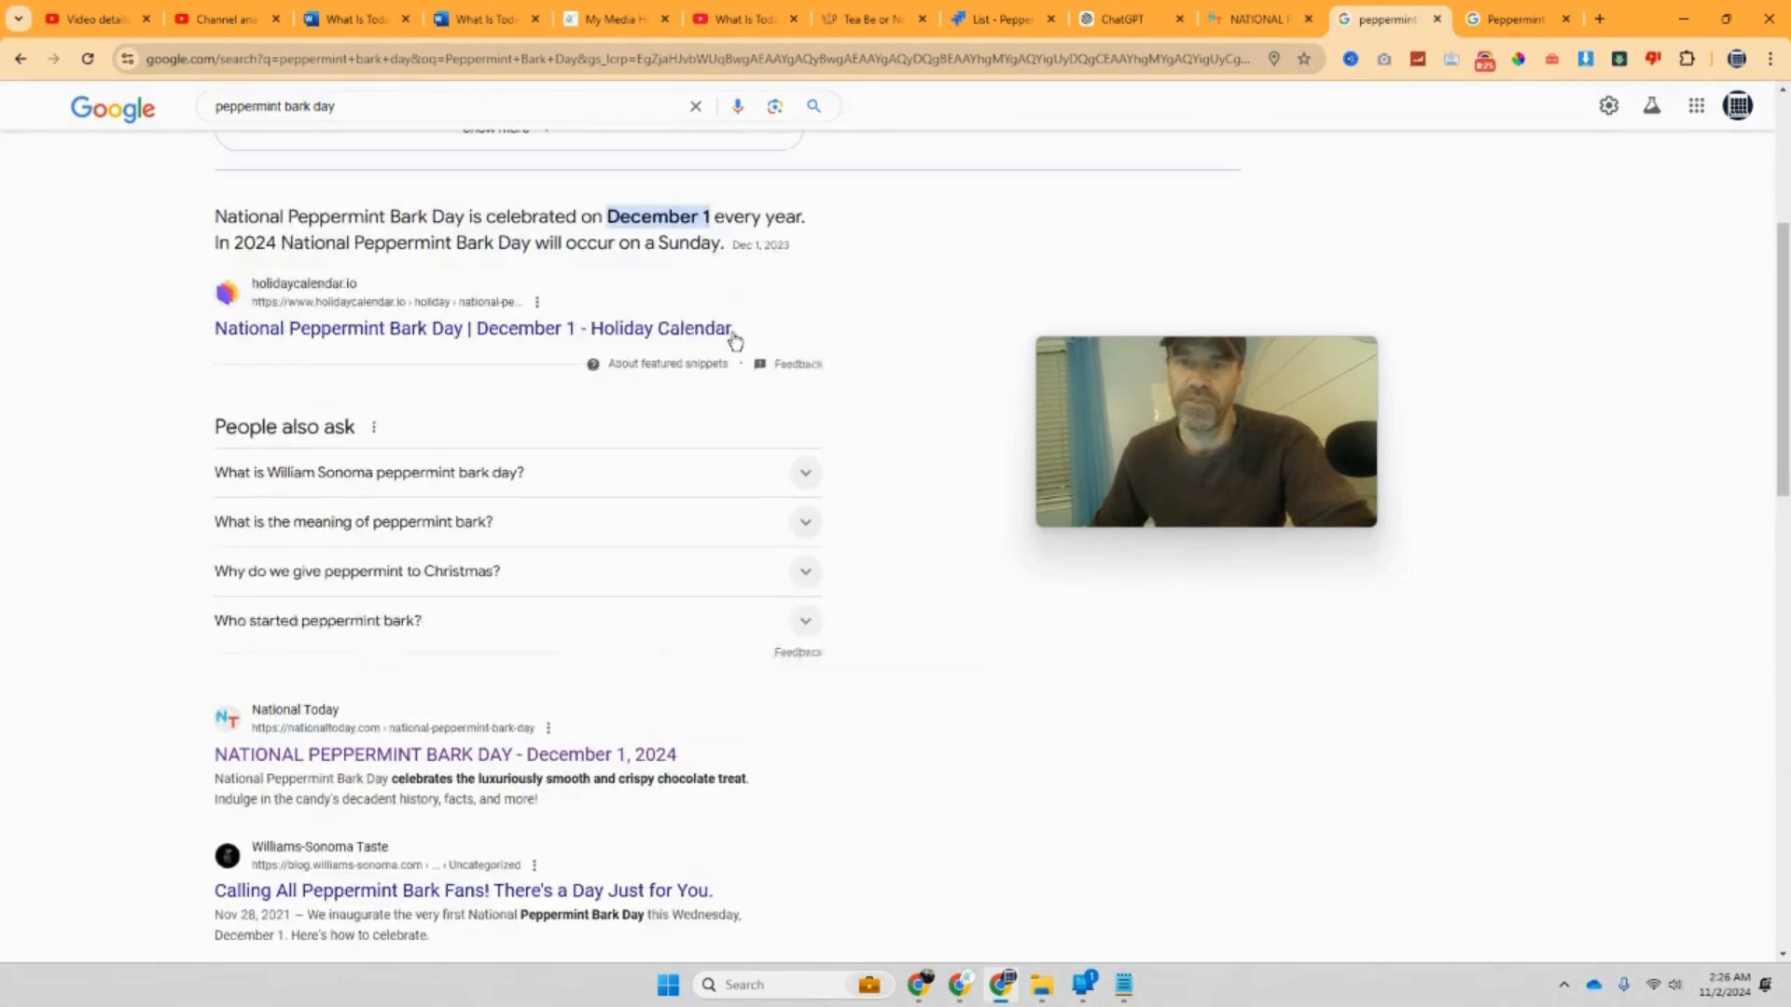
{"action": "scroll", "coordinate": [732, 336], "scroll_direction": "up", "scroll_amount": 1}
Step: Open the Holiday Calendar and Days Of The Year results in new tabs
{"action": "right_click", "coordinate": [491, 371]}
{"action": "left_click", "coordinate": [550, 389]}
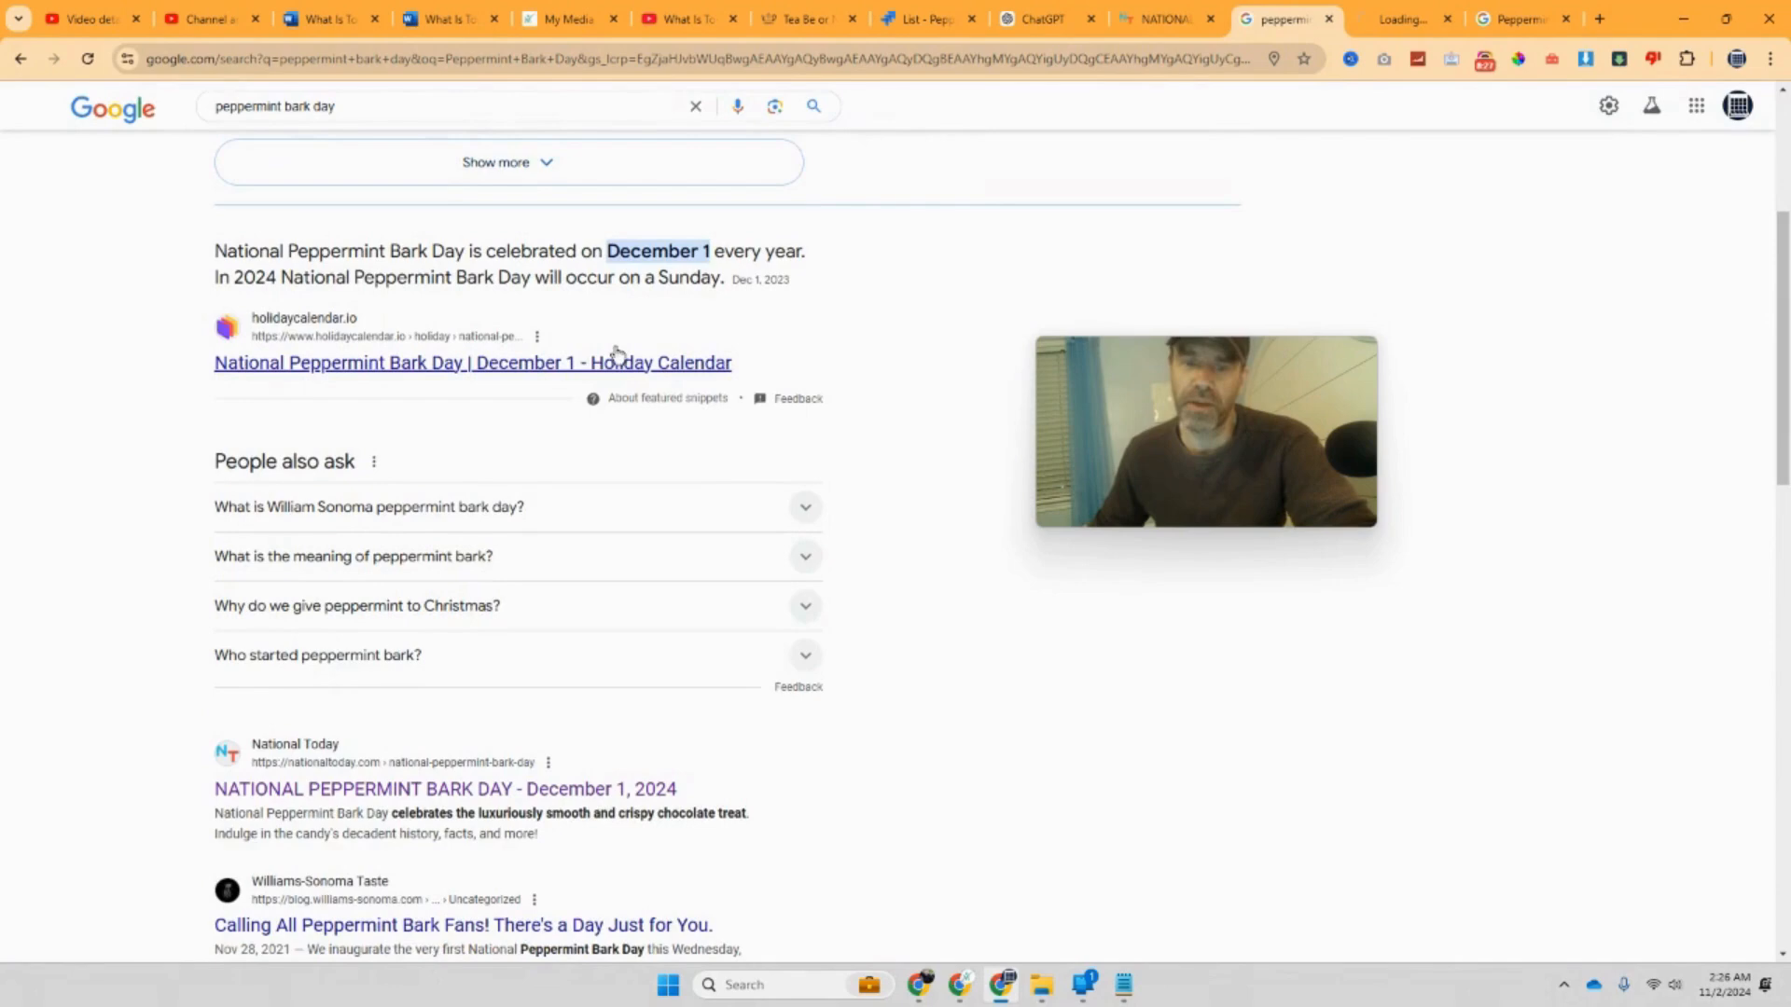
{"action": "scroll", "coordinate": [612, 350], "scroll_direction": "down", "scroll_amount": 5}
{"action": "scroll", "coordinate": [614, 353], "scroll_direction": "down", "scroll_amount": 5}
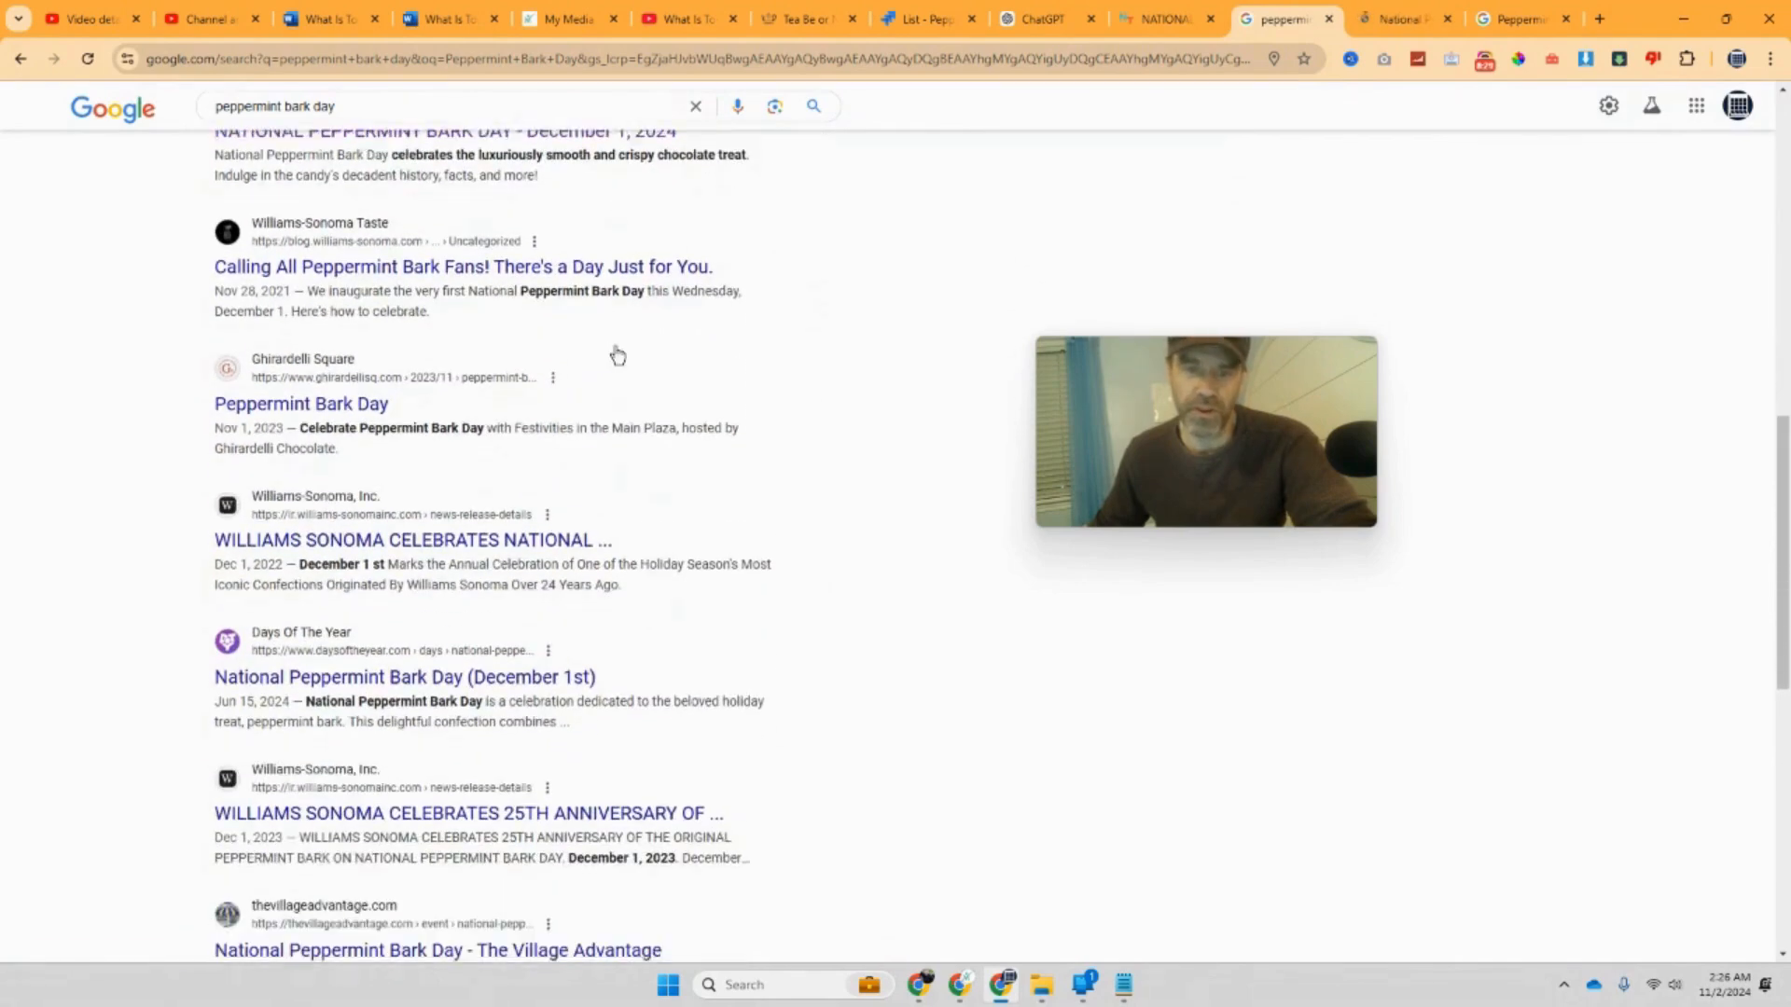
{"action": "right_click", "coordinate": [467, 408]}
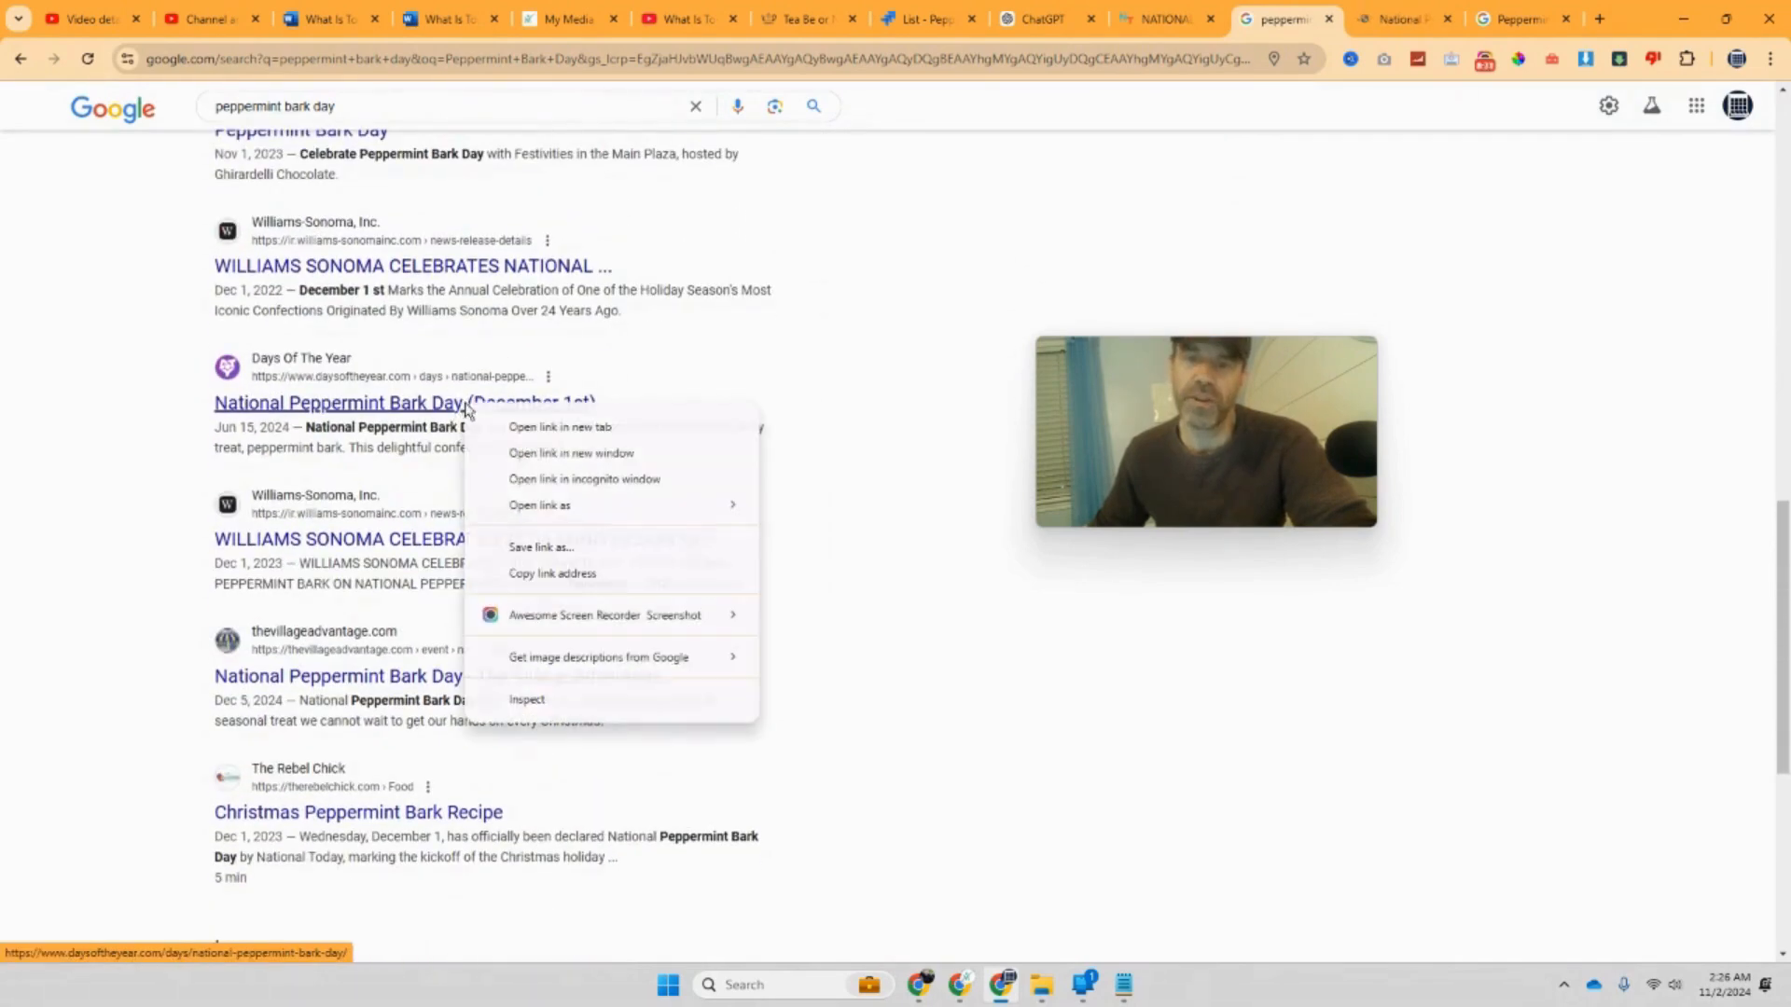
{"action": "left_click", "coordinate": [522, 424]}
{"action": "scroll", "coordinate": [515, 331], "scroll_direction": "up", "scroll_amount": 3}
{"action": "scroll", "coordinate": [518, 326], "scroll_direction": "up", "scroll_amount": 4}
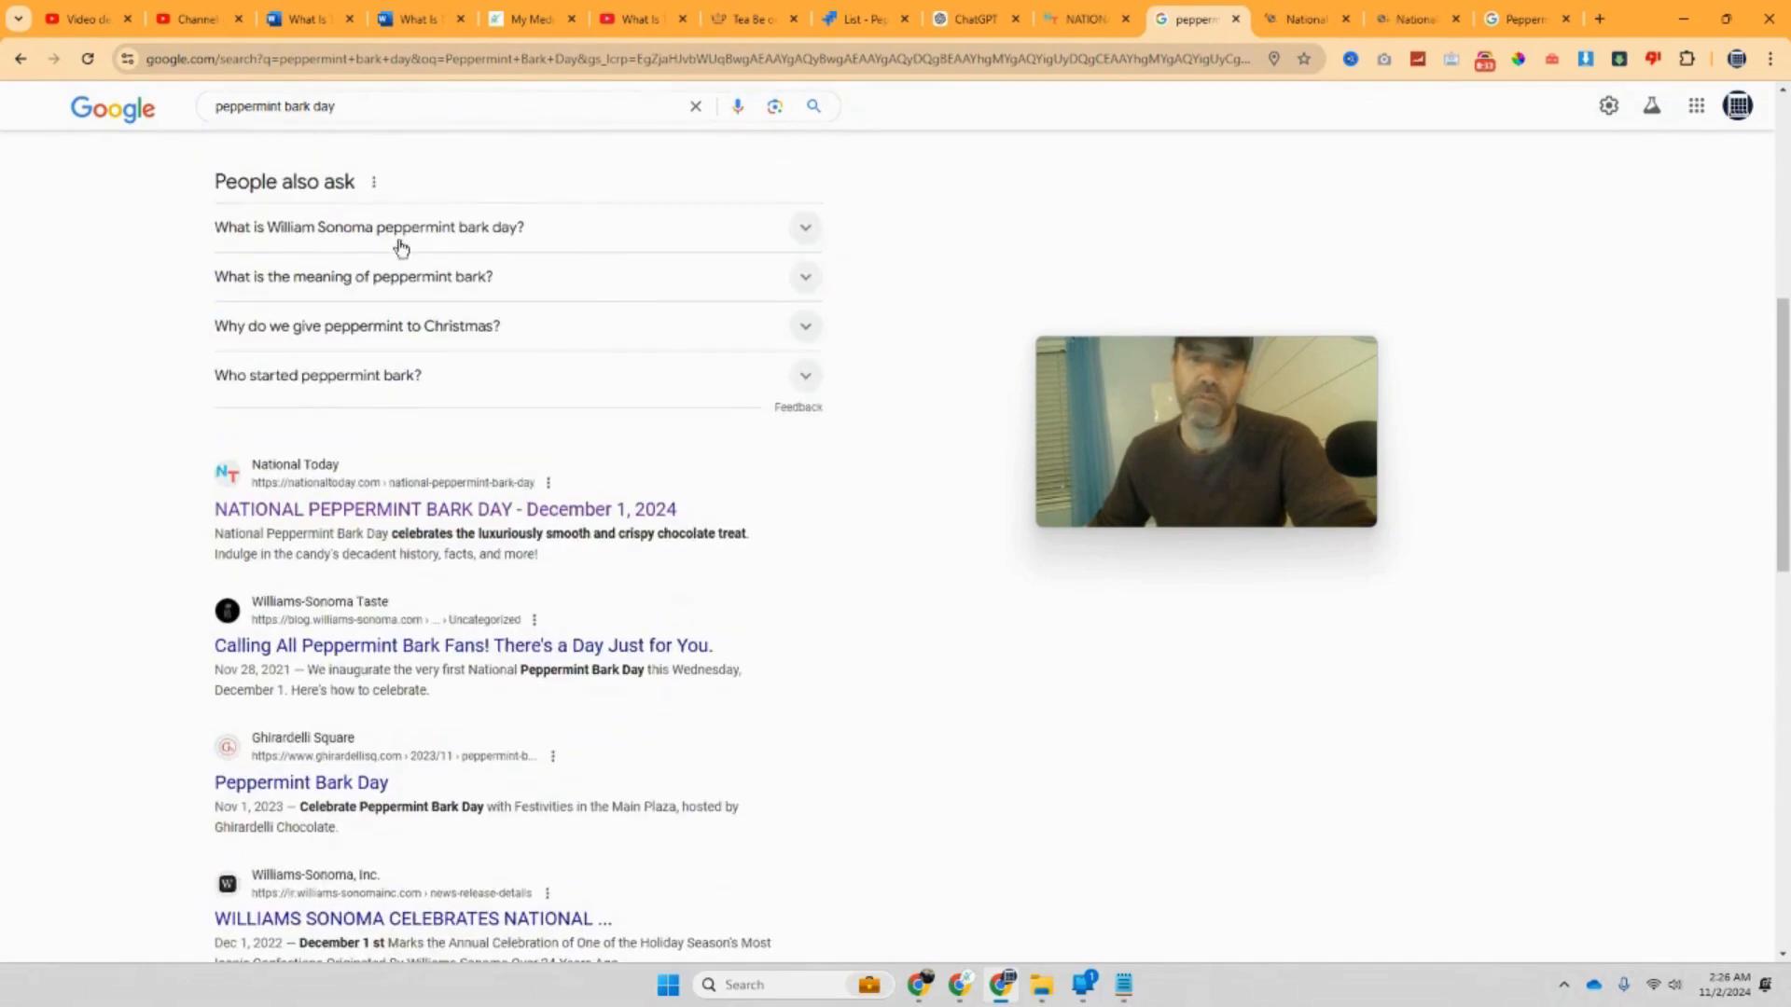
{"action": "scroll", "coordinate": [403, 502], "scroll_direction": "down", "scroll_amount": 2}
Step: Read the National Today page, then the holidaycalendar.io Peppermint Bark Day introduction and timeline
{"action": "left_click", "coordinate": [1086, 19]}
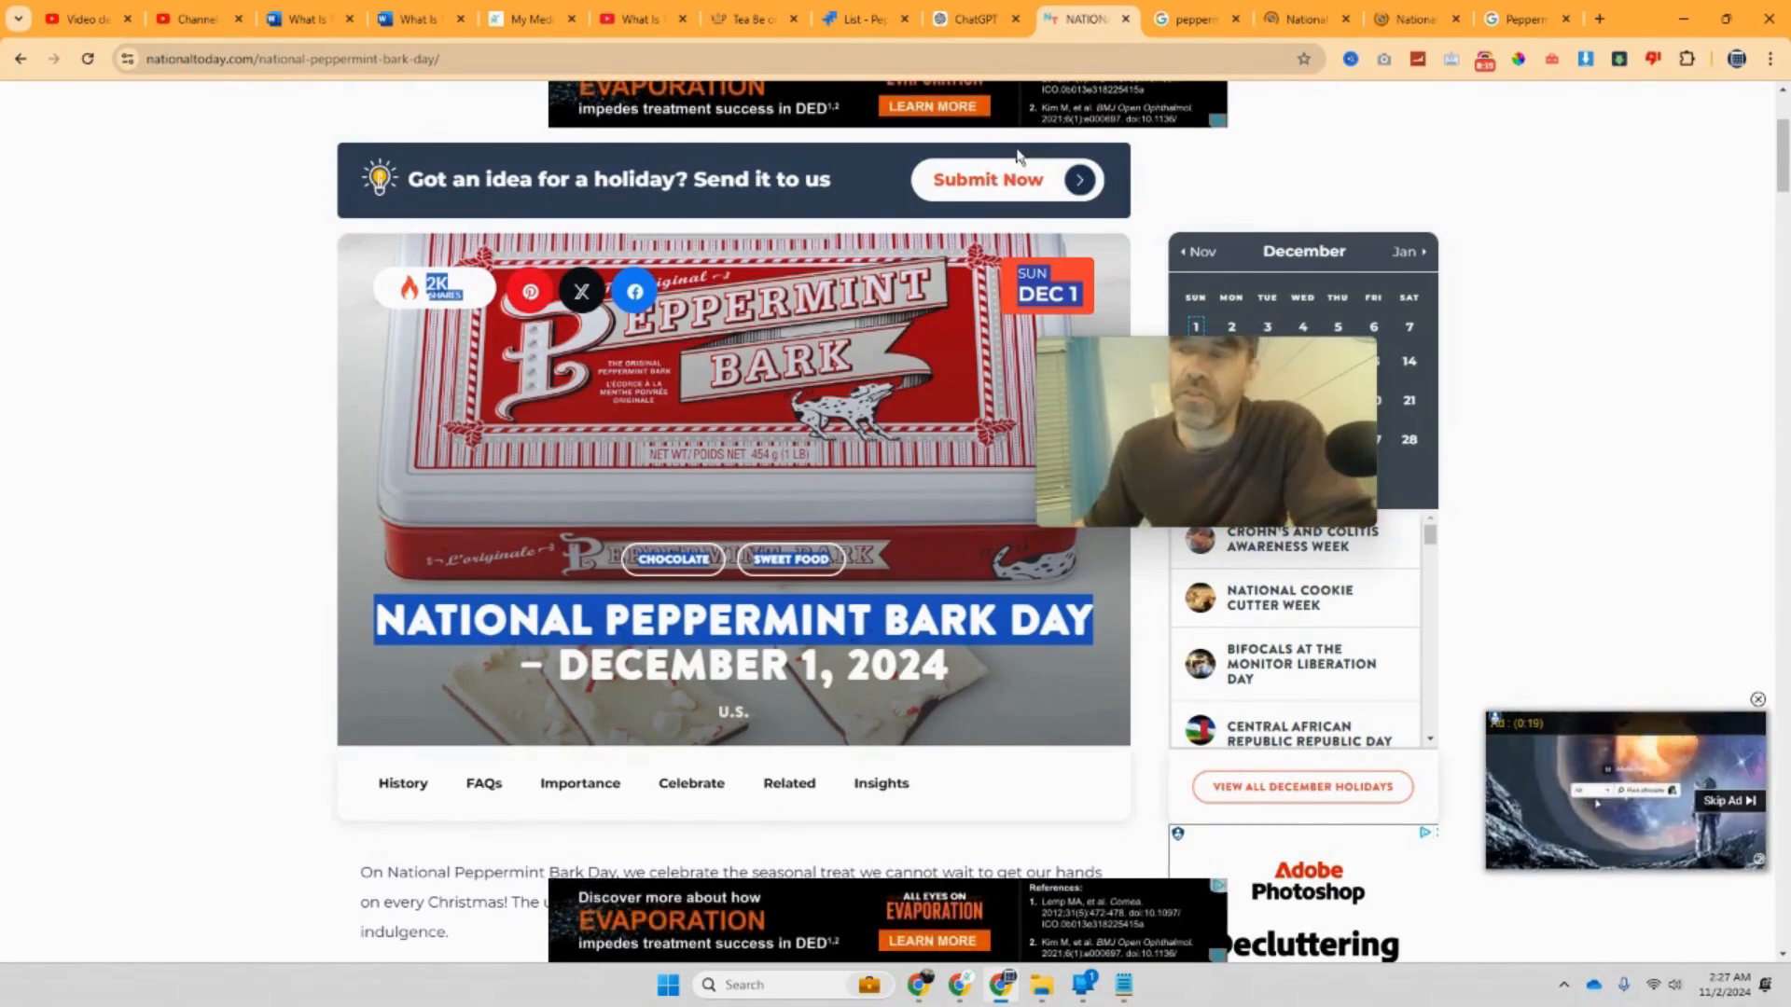
{"action": "left_click", "coordinate": [1283, 26]}
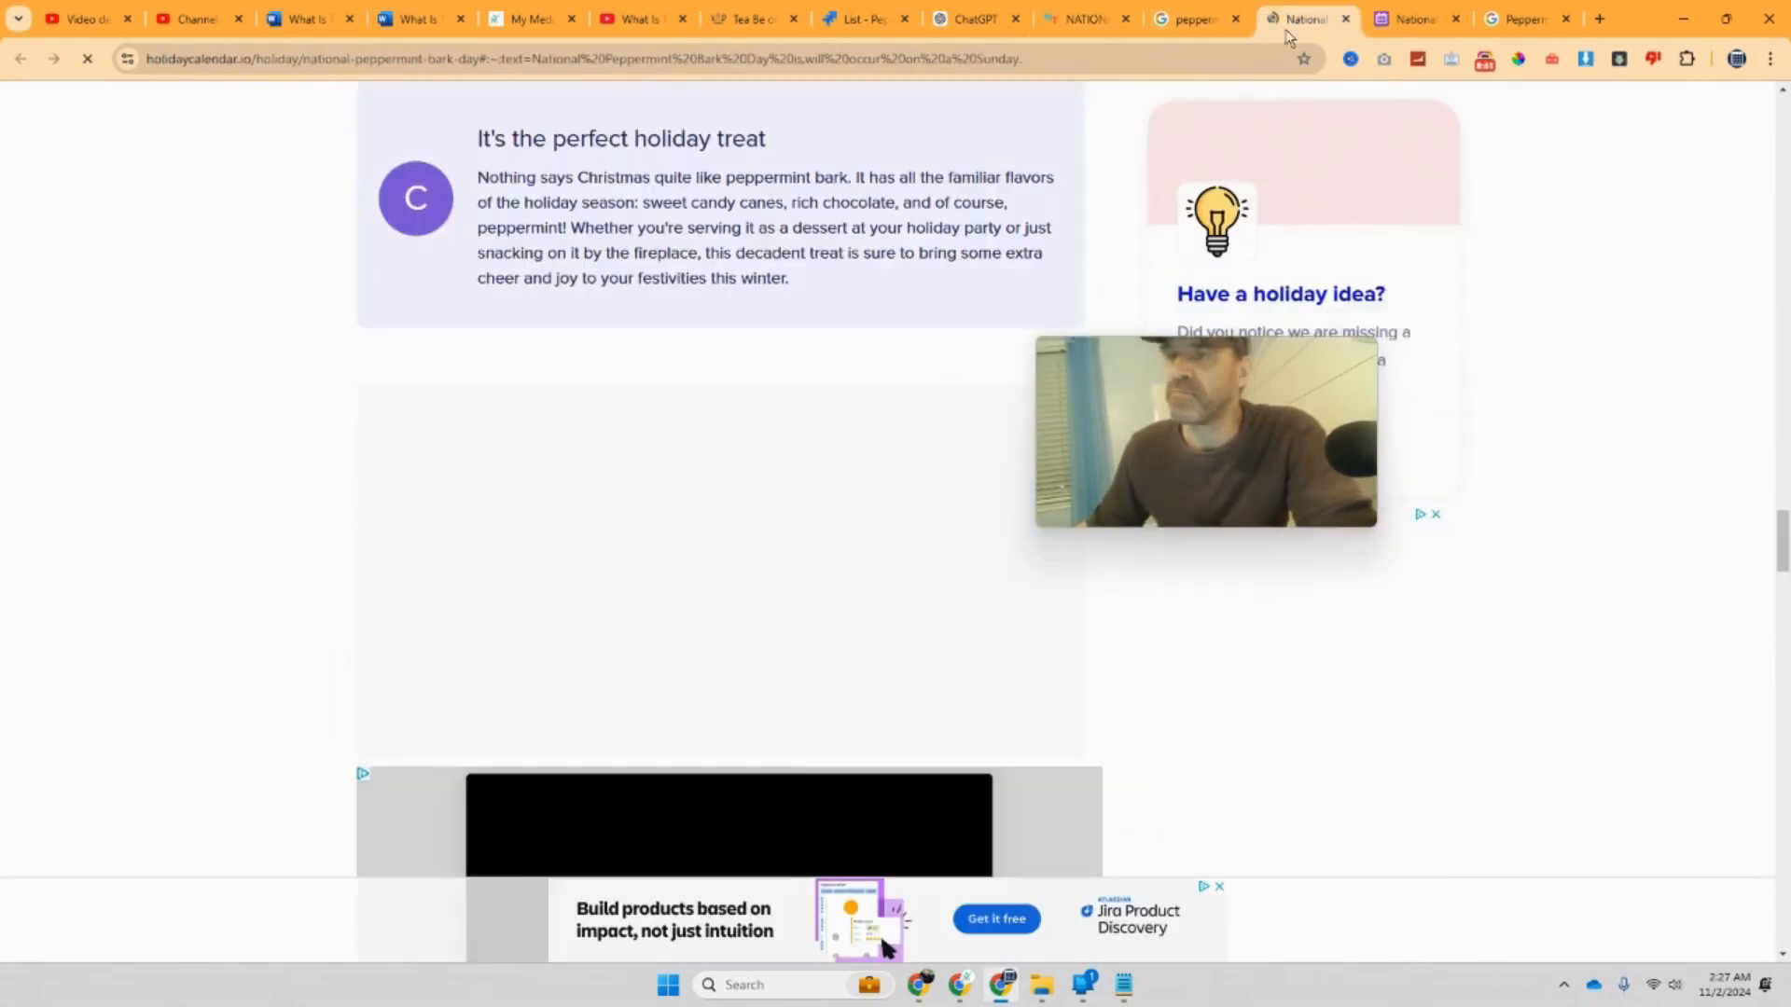
{"action": "scroll", "coordinate": [1190, 95], "scroll_direction": "up", "scroll_amount": 20}
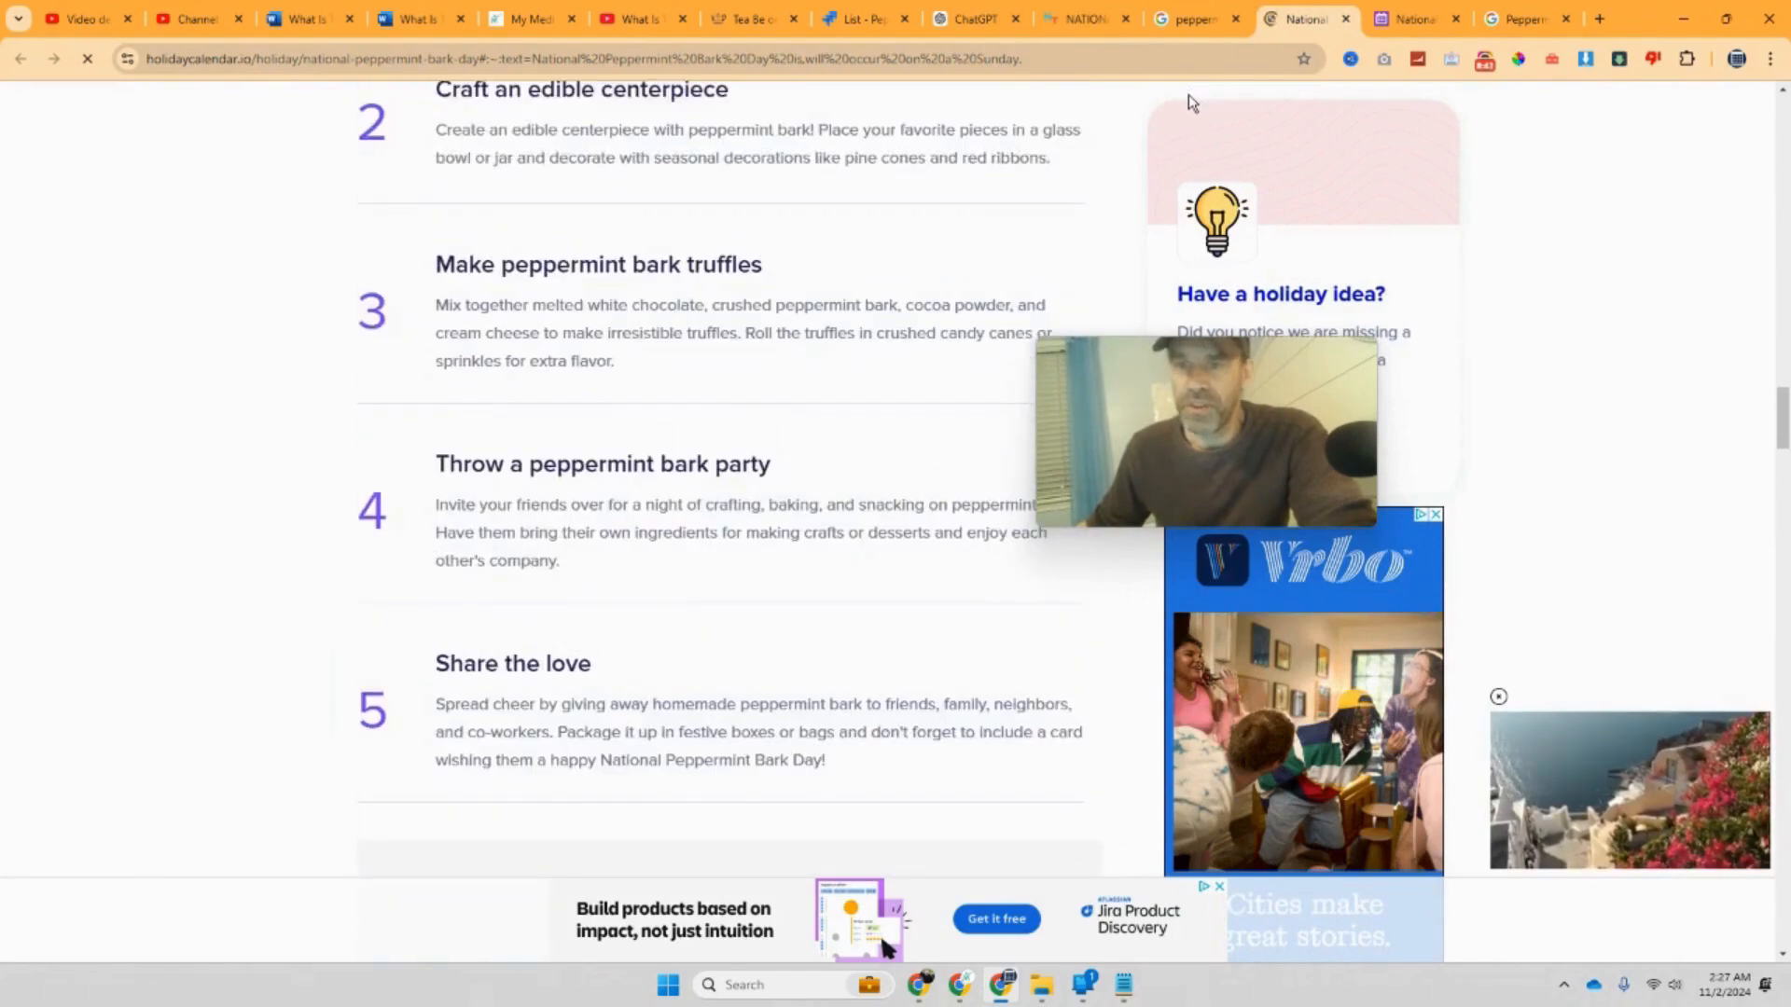
{"action": "scroll", "coordinate": [1188, 94], "scroll_direction": "up", "scroll_amount": 20}
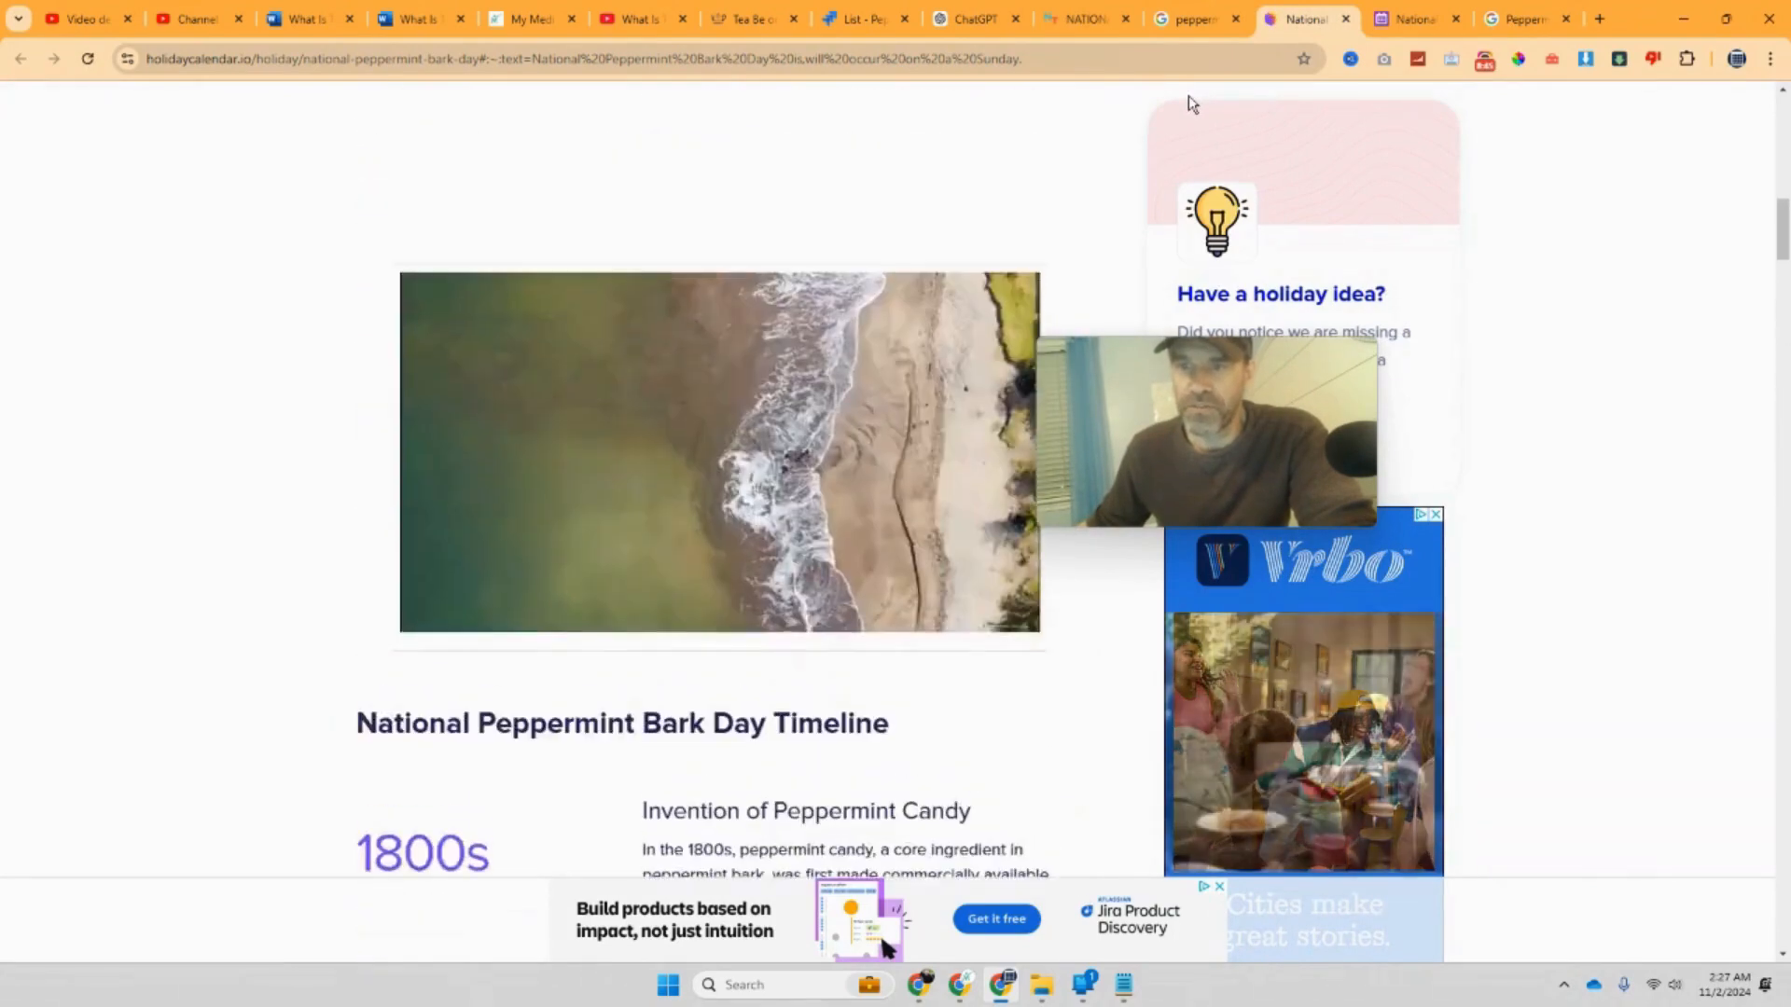
{"action": "scroll", "coordinate": [1190, 95], "scroll_direction": "down", "scroll_amount": 3}
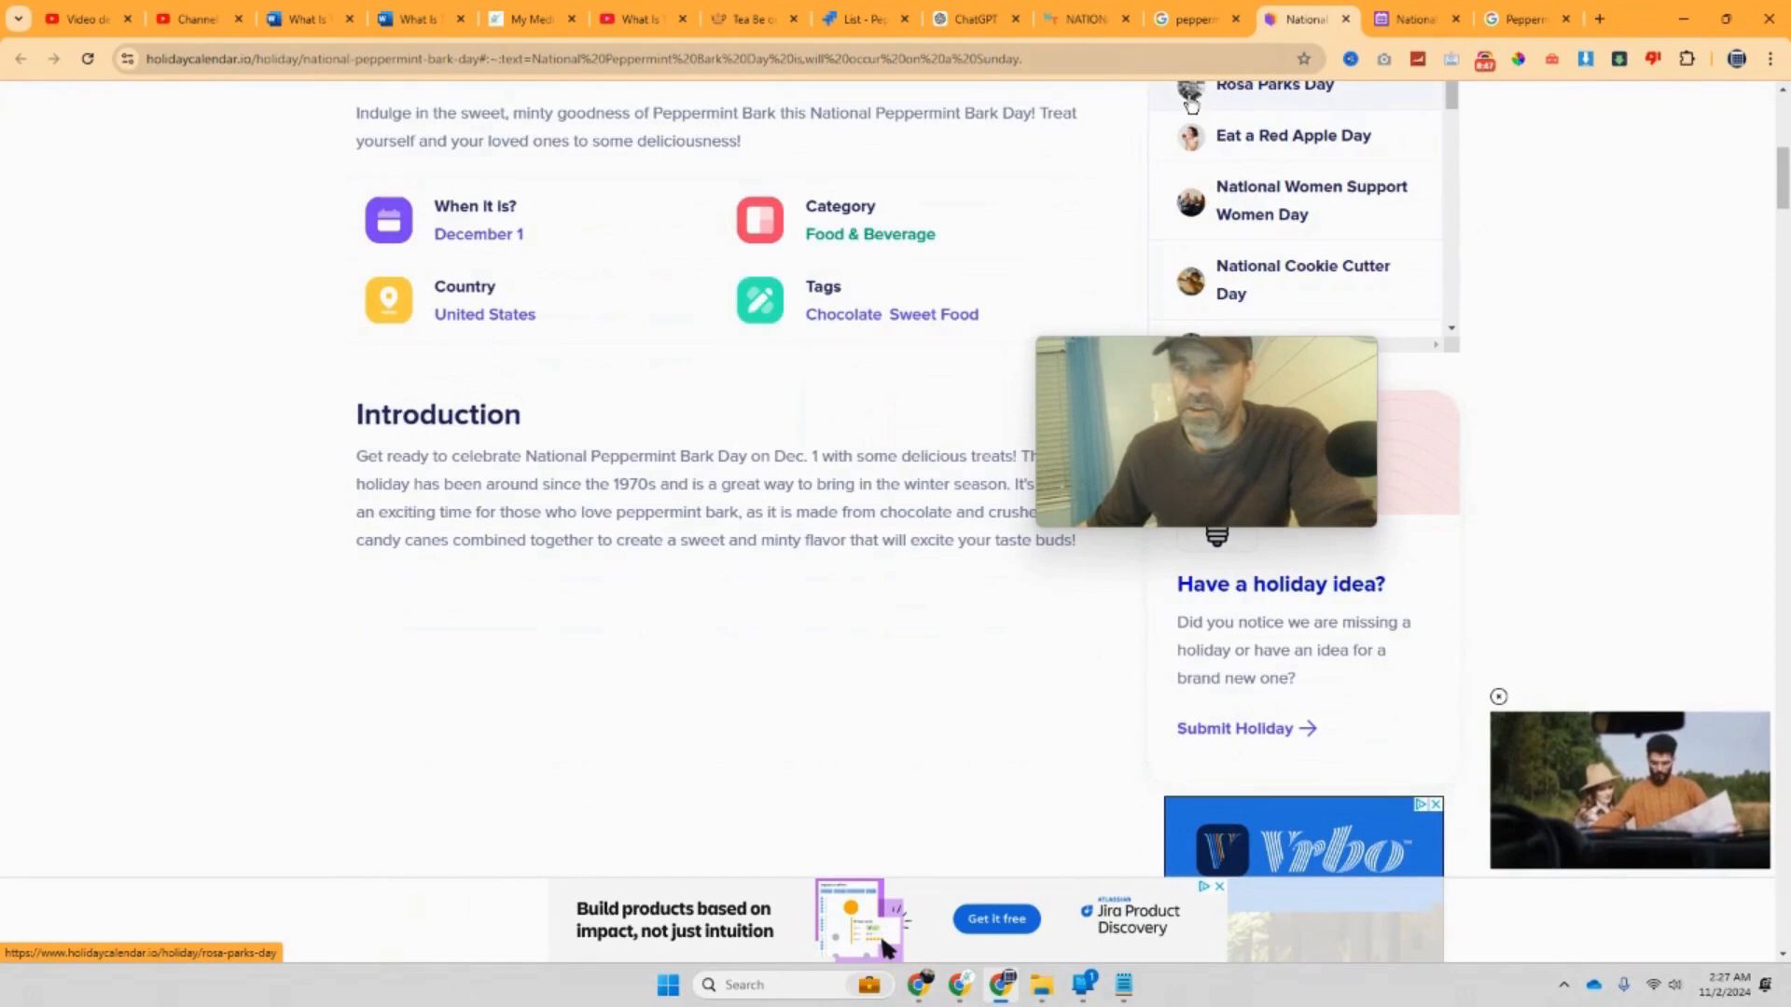
{"action": "left_click_drag", "start_coordinate": [1174, 369], "coordinate": [1291, 356]}
{"action": "scroll", "coordinate": [754, 393], "scroll_direction": "up", "scroll_amount": 3}
{"action": "scroll", "coordinate": [760, 420], "scroll_direction": "down", "scroll_amount": 15}
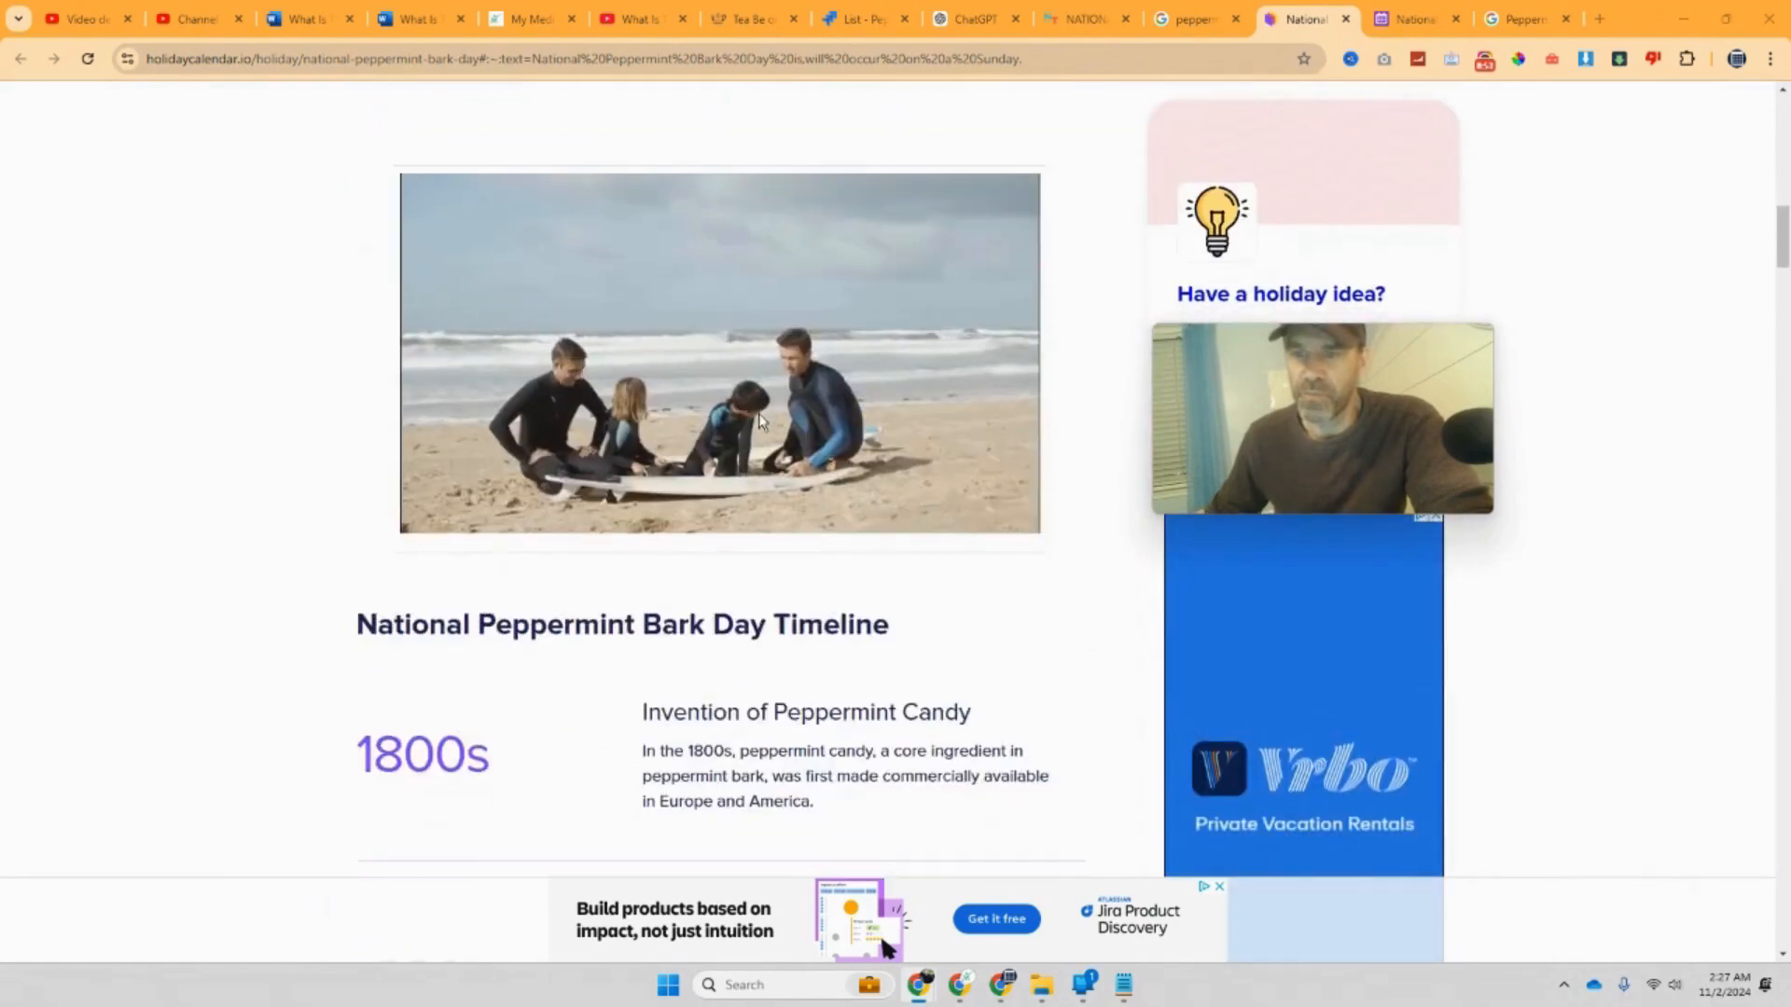
{"action": "scroll", "coordinate": [761, 420], "scroll_direction": "down", "scroll_amount": 1}
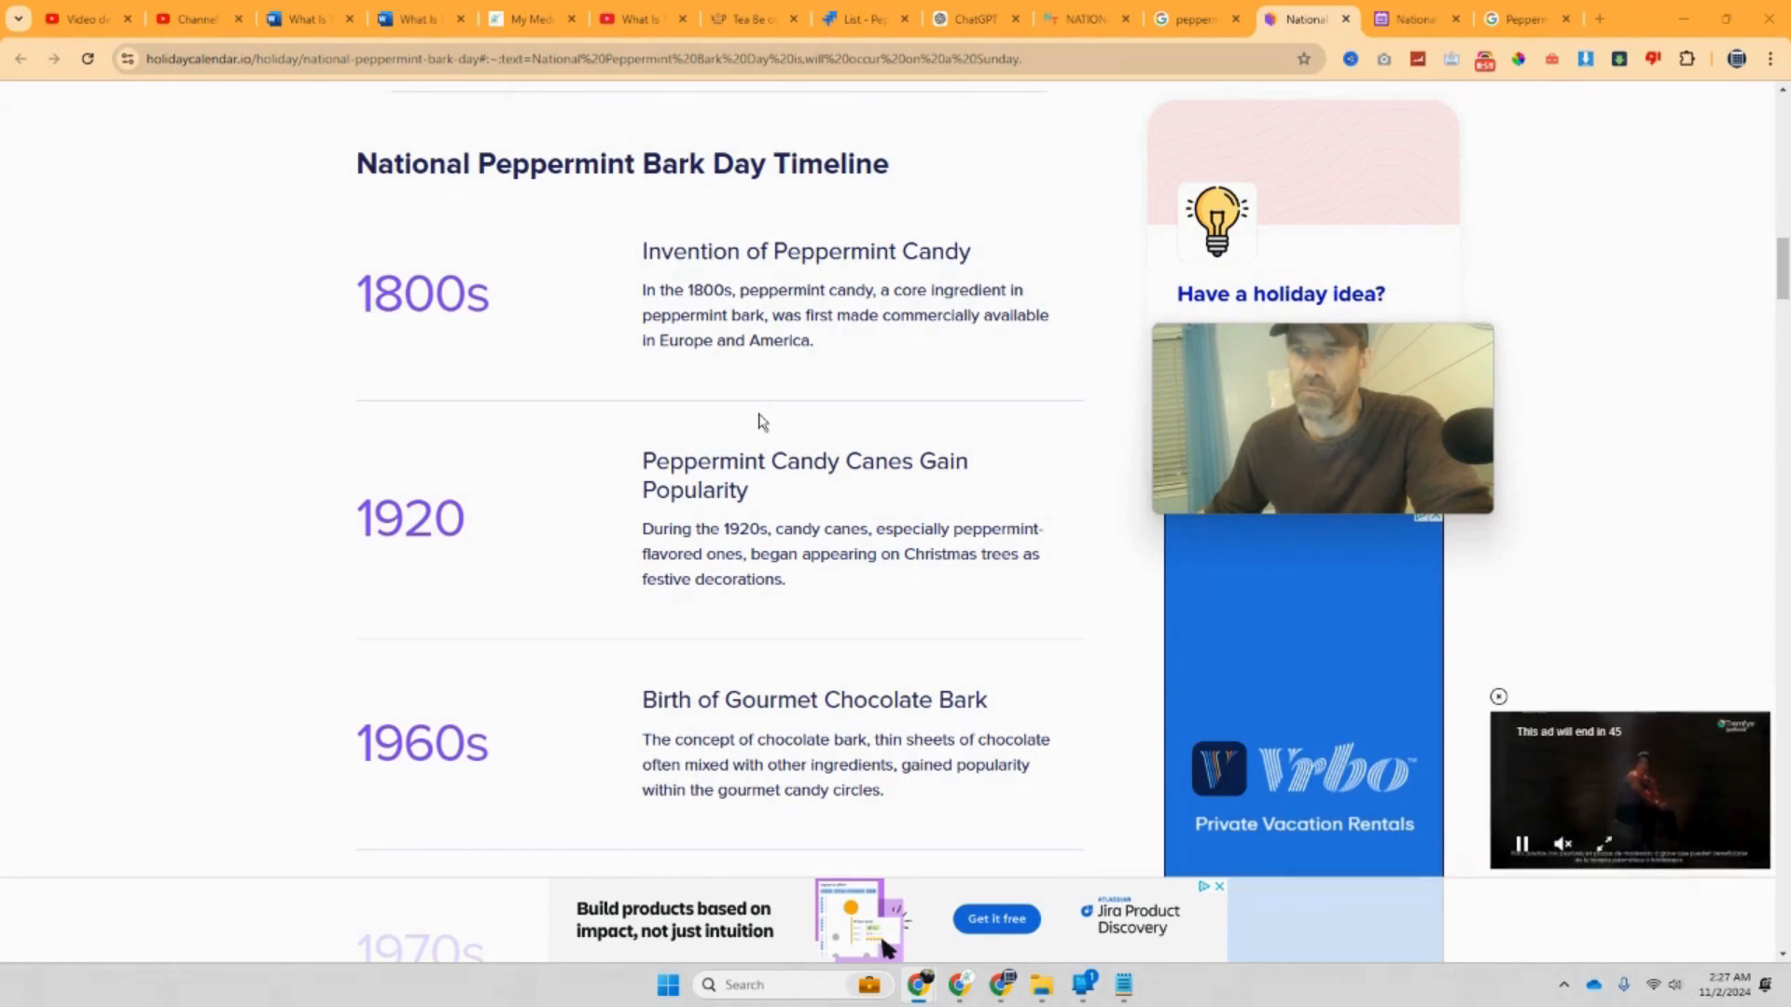
Step: Copy the first History paragraph on Days of the Year's Peppermint Bark Day page, then return to 'What Is Today - December 2024'
{"action": "left_click", "coordinate": [1401, 33]}
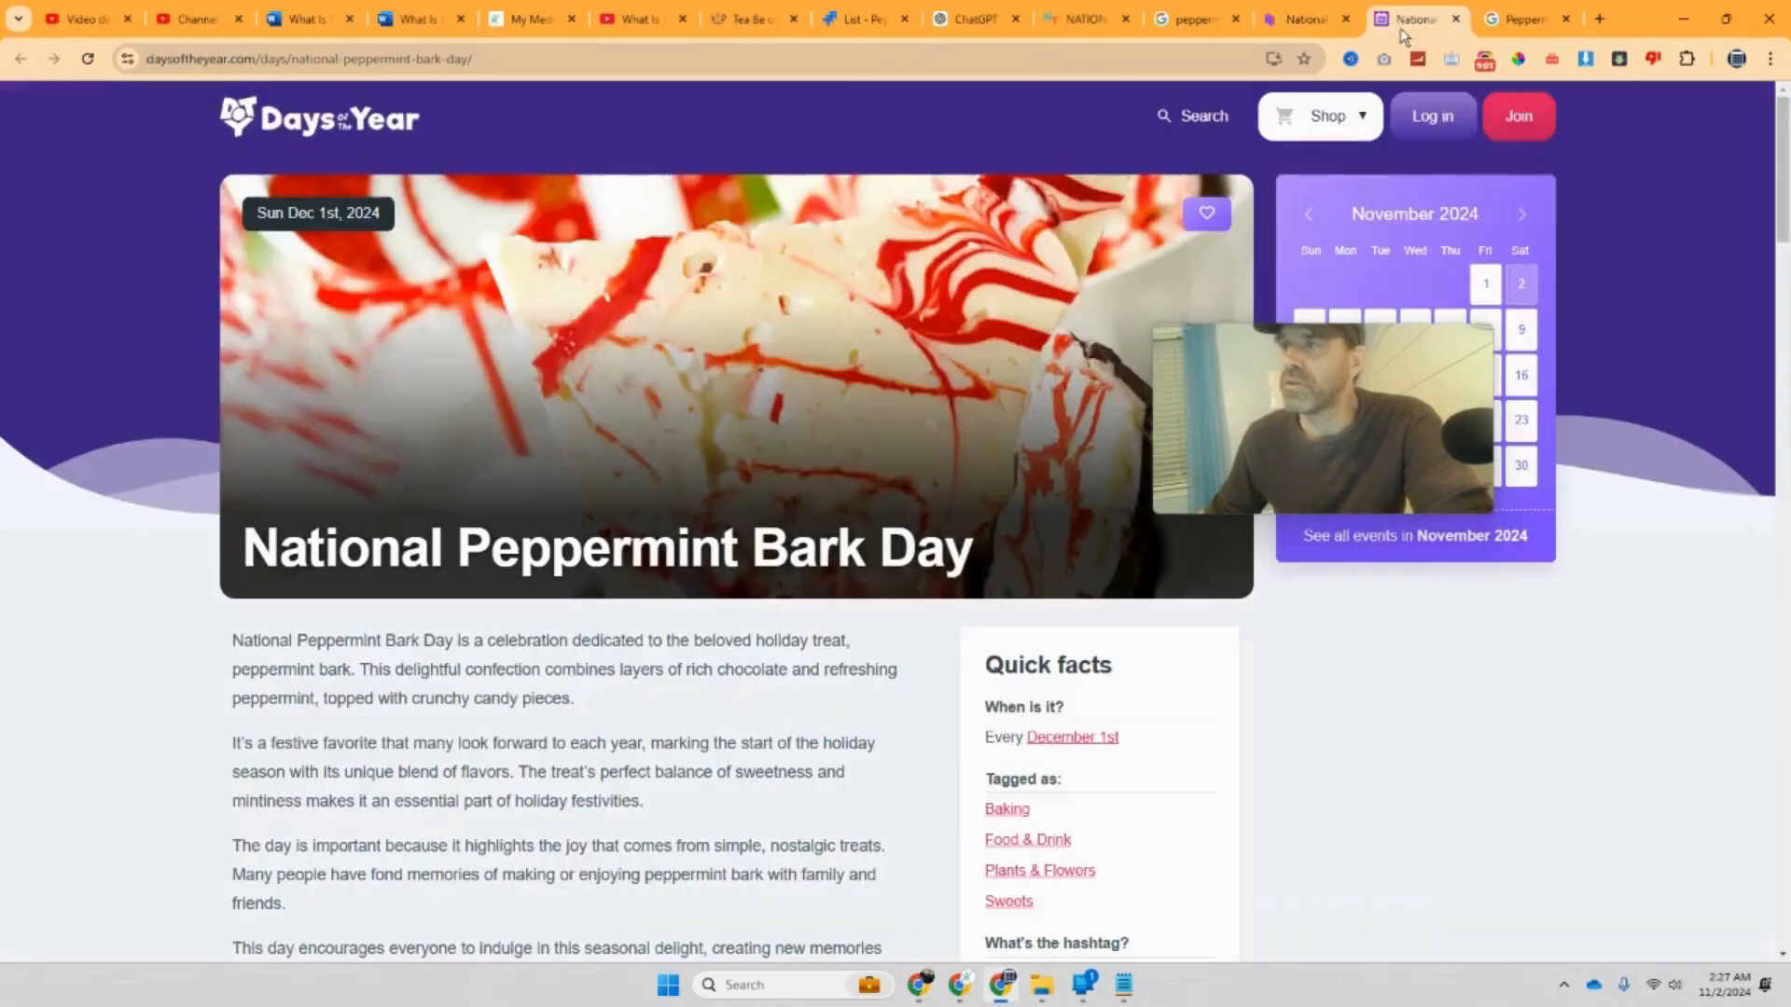
{"action": "scroll", "coordinate": [1007, 416], "scroll_direction": "down", "scroll_amount": 3}
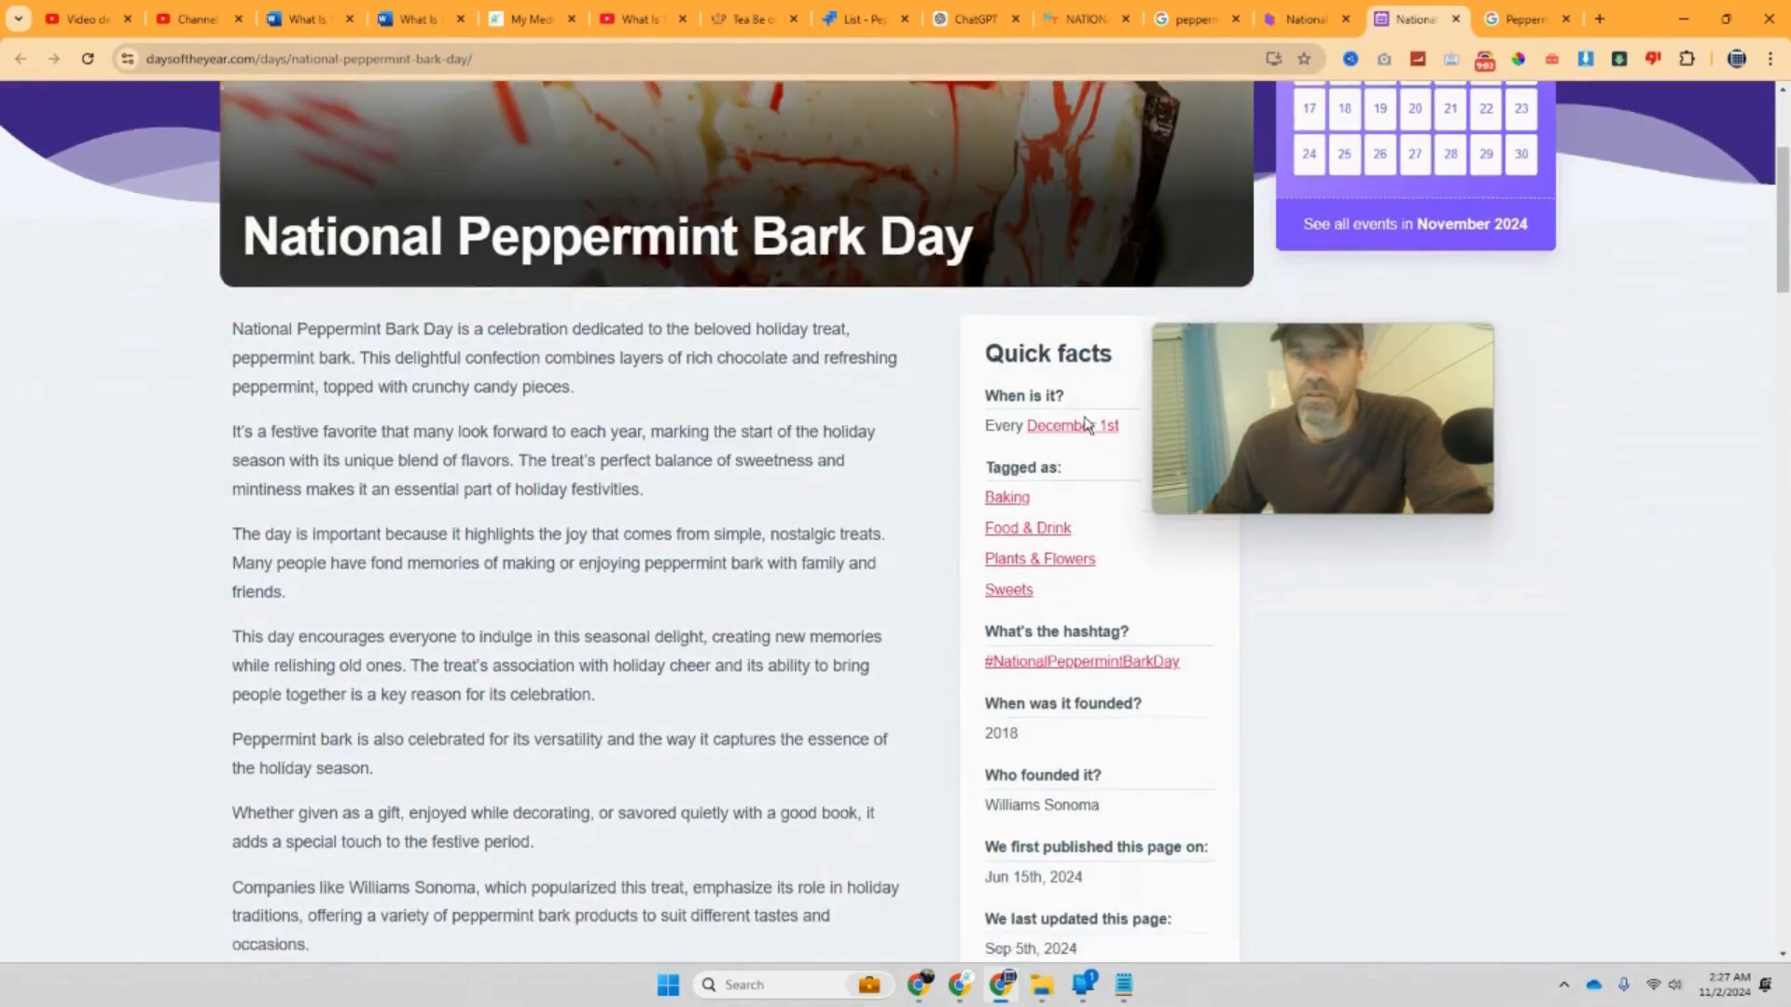
{"action": "scroll", "coordinate": [1084, 424], "scroll_direction": "up", "scroll_amount": 3}
{"action": "scroll", "coordinate": [1083, 429], "scroll_direction": "down", "scroll_amount": 7}
{"action": "scroll", "coordinate": [1084, 431], "scroll_direction": "down", "scroll_amount": 4}
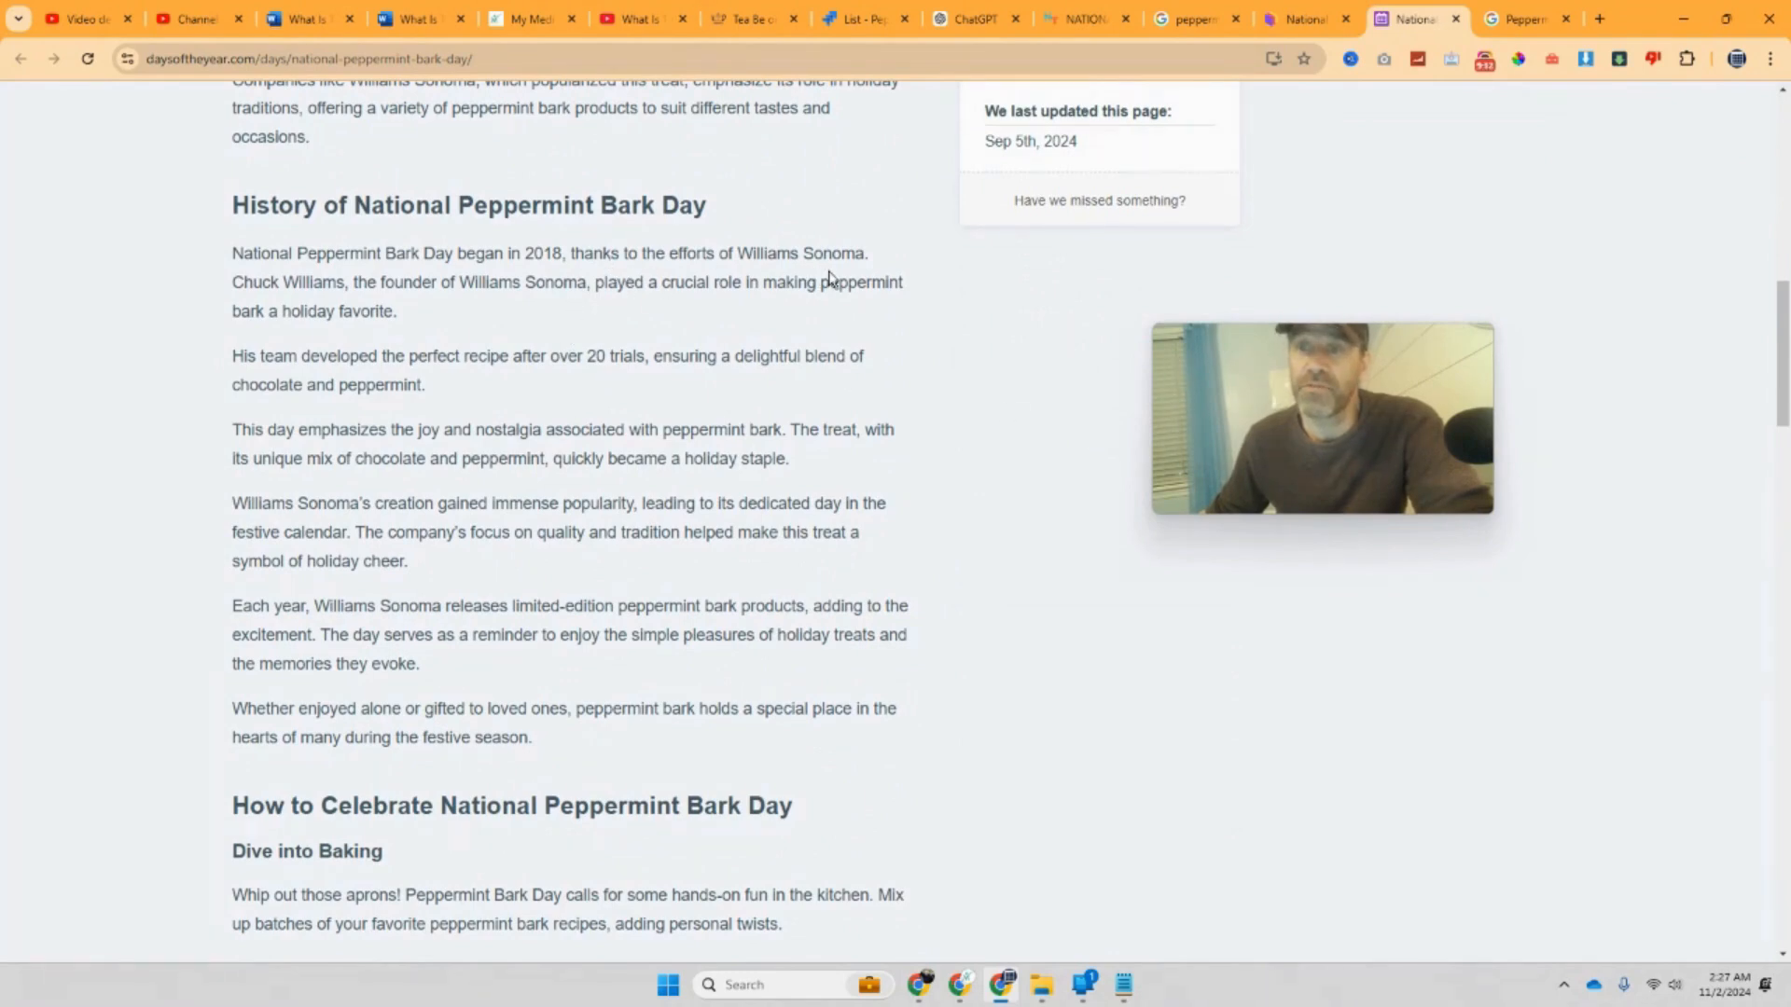
{"action": "left_click_drag", "start_coordinate": [422, 309], "coordinate": [236, 266]}
{"action": "key", "text": "ctrl+c"}
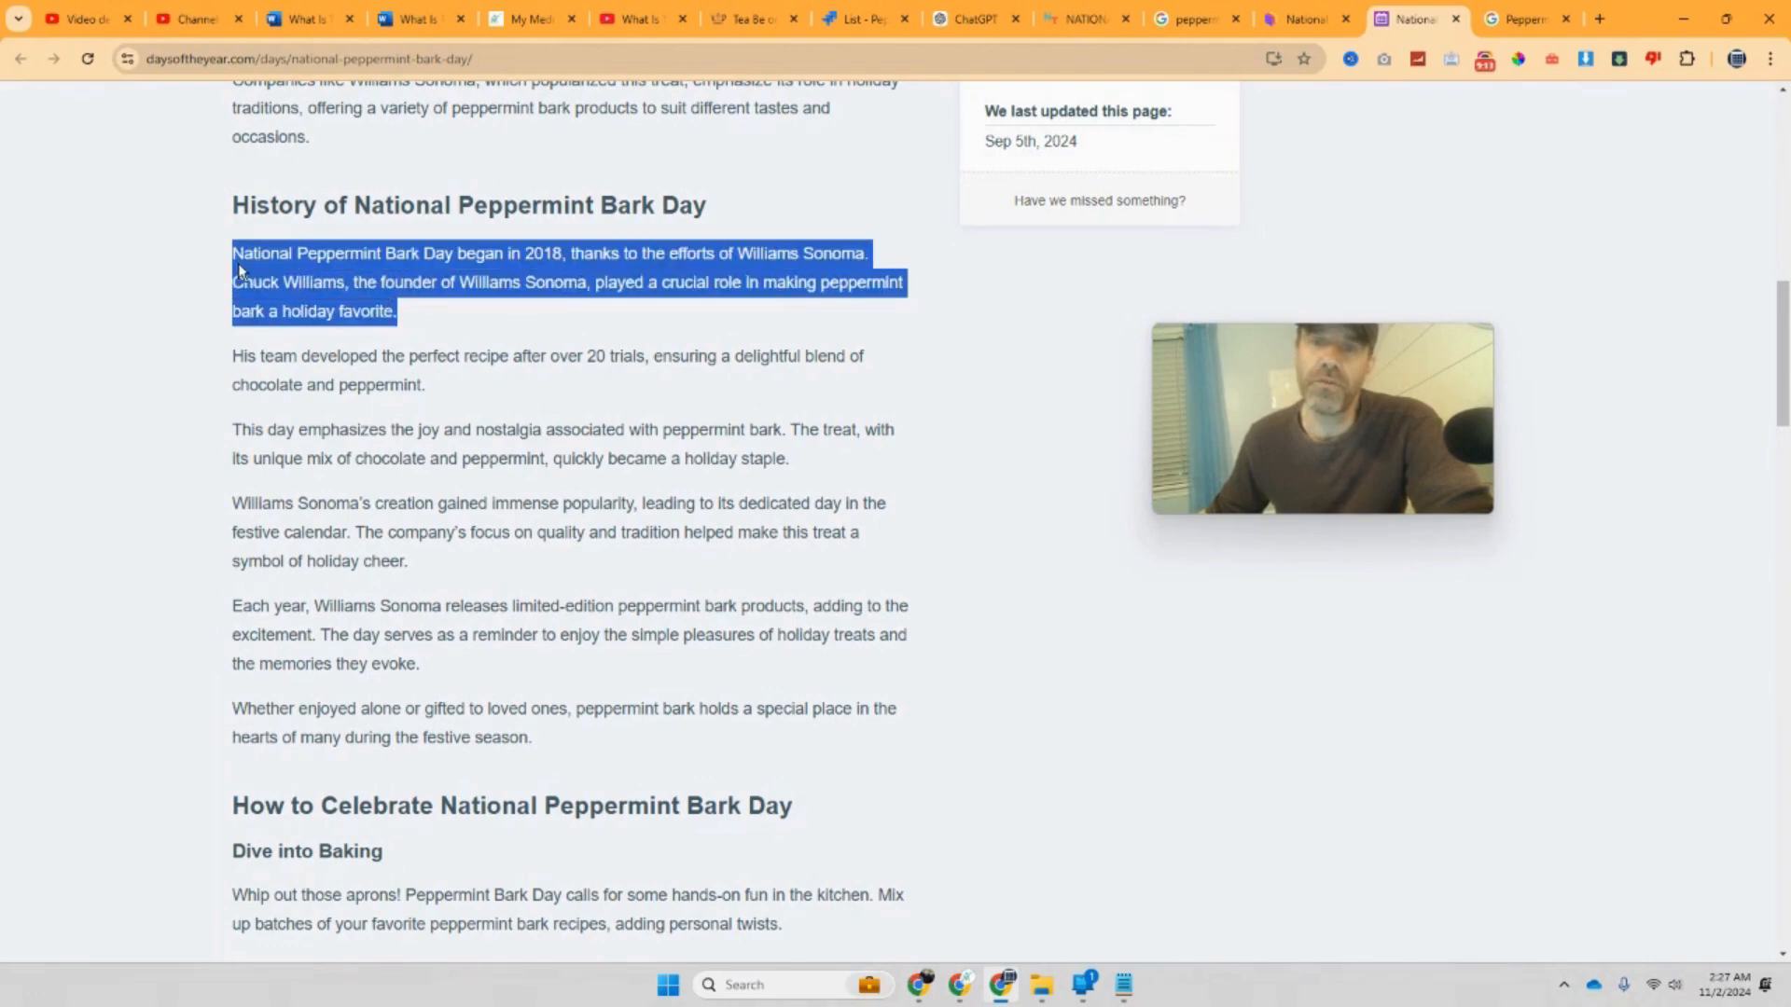
{"action": "right_click", "coordinate": [368, 309]}
{"action": "left_click", "coordinate": [373, 328]}
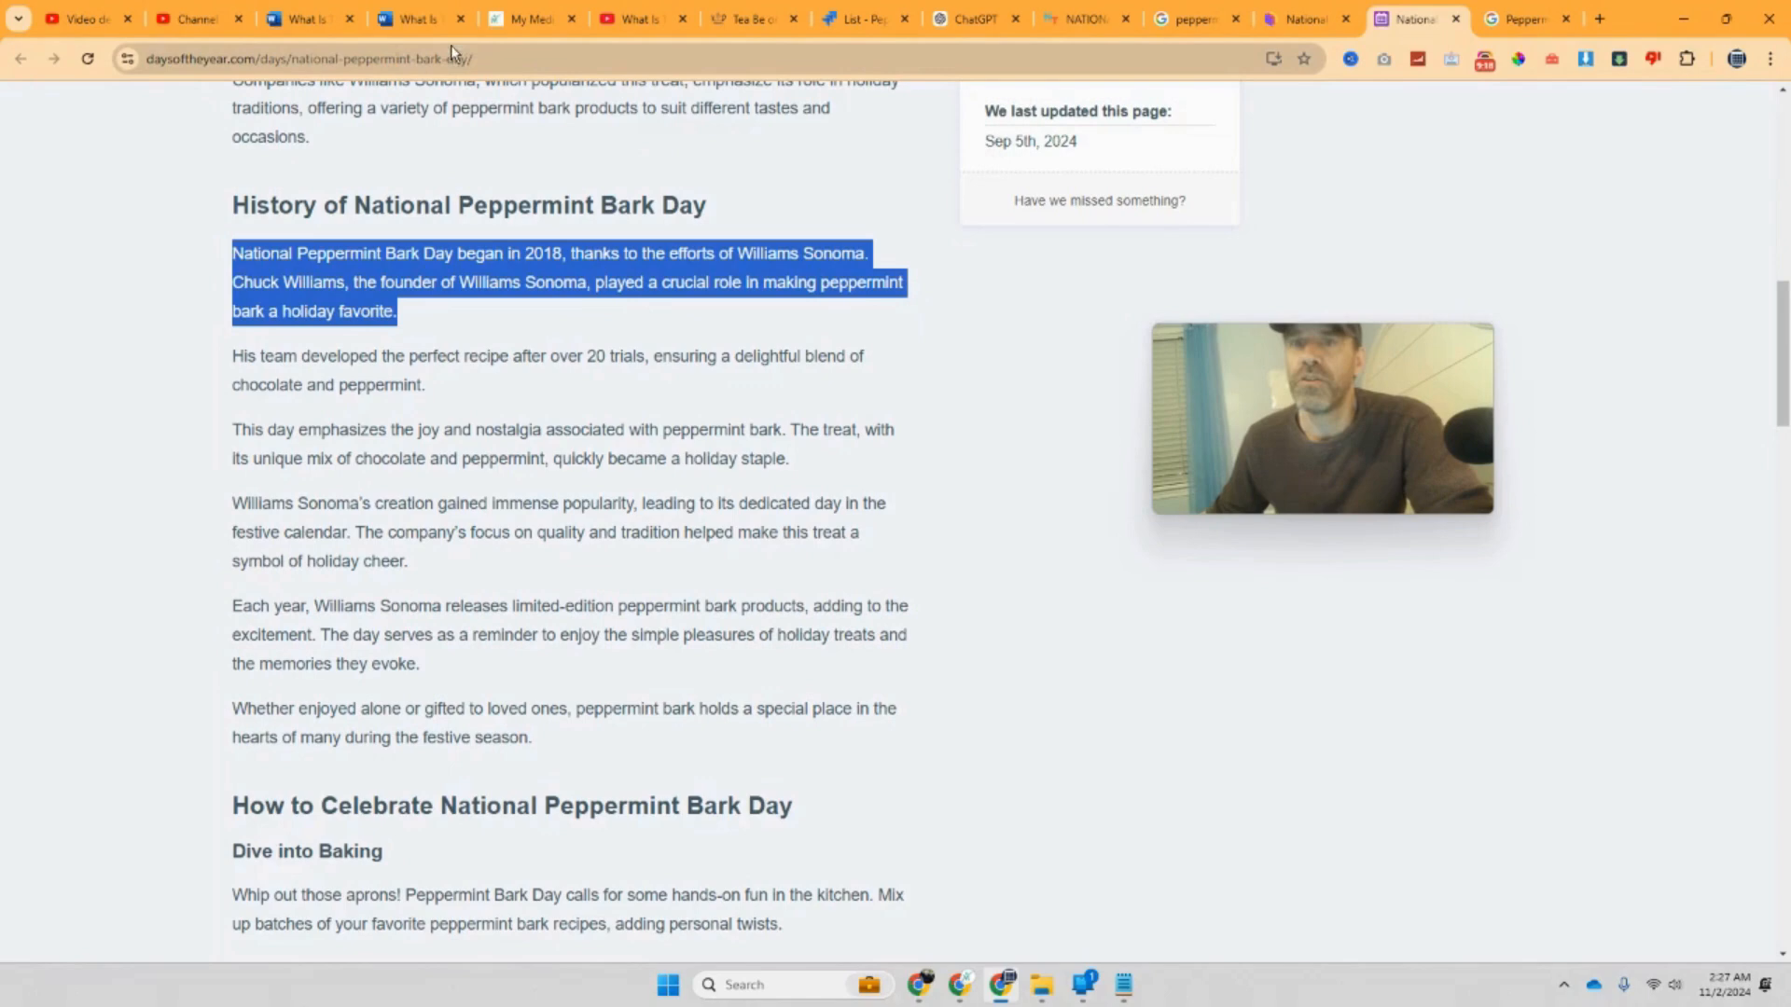
{"action": "left_click", "coordinate": [418, 21]}
{"action": "left_click_drag", "start_coordinate": [1324, 402], "coordinate": [1517, 584]}
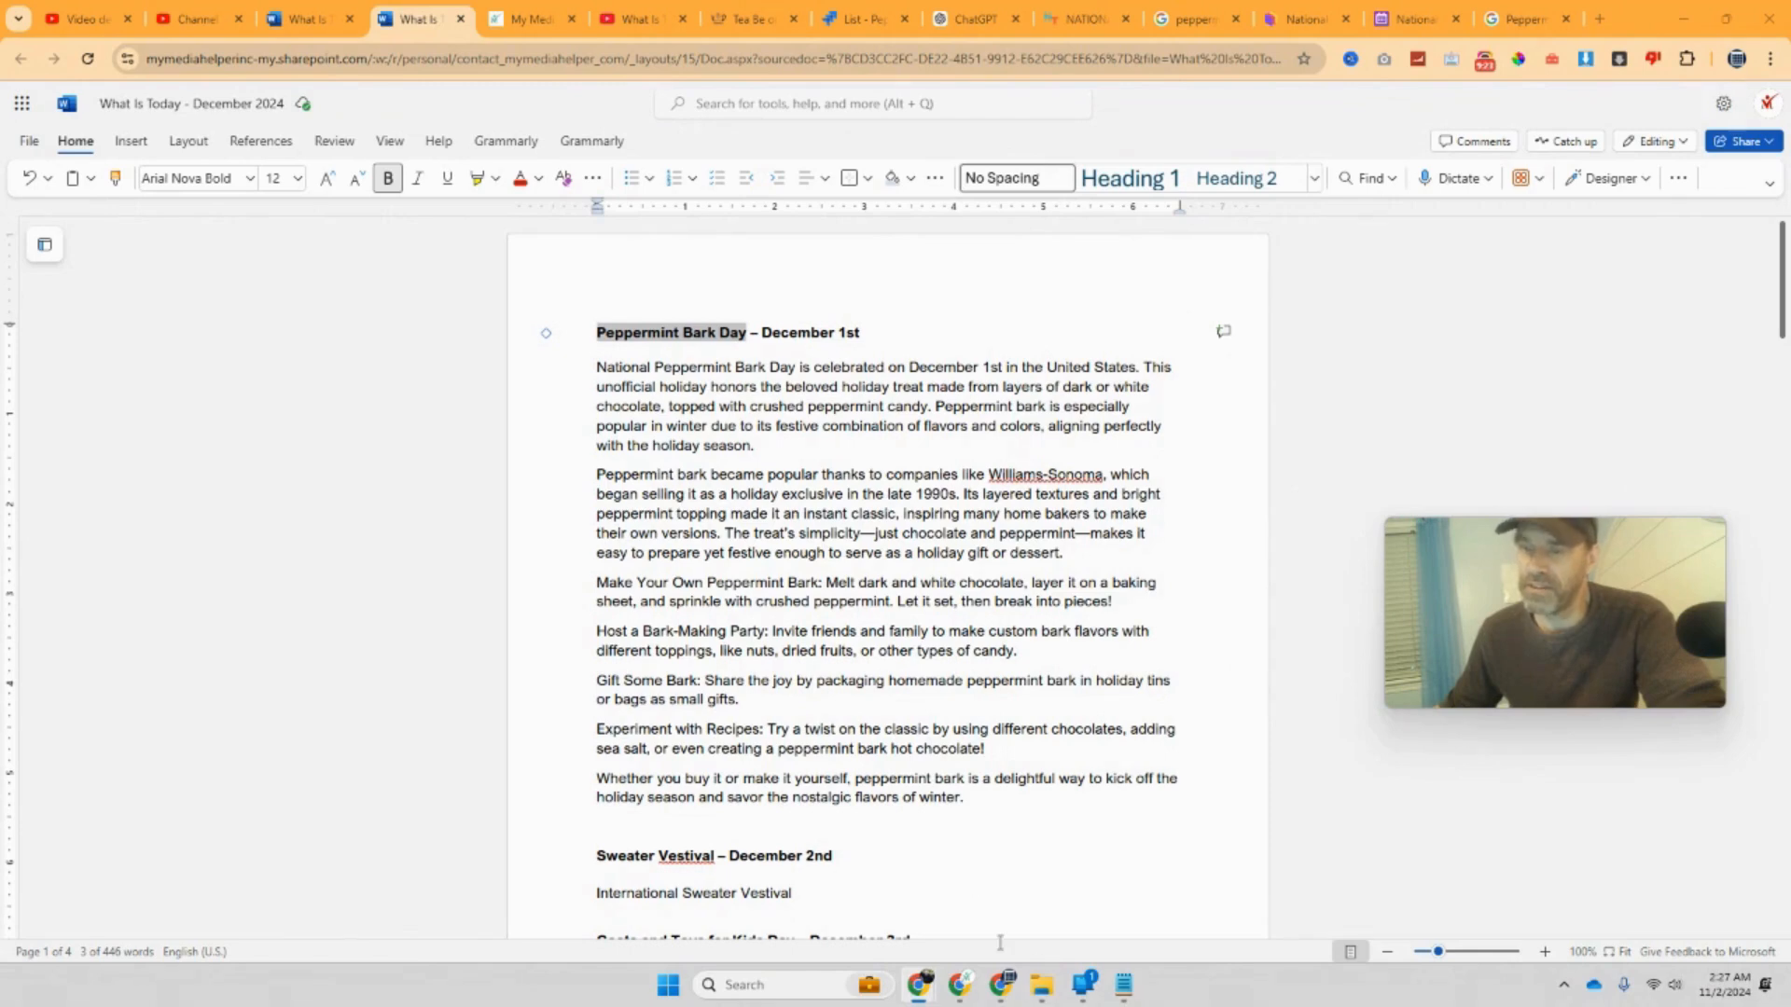
Step: Paste the History paragraph into Notepad and copy it back as plain text
{"action": "left_click", "coordinate": [1122, 986]}
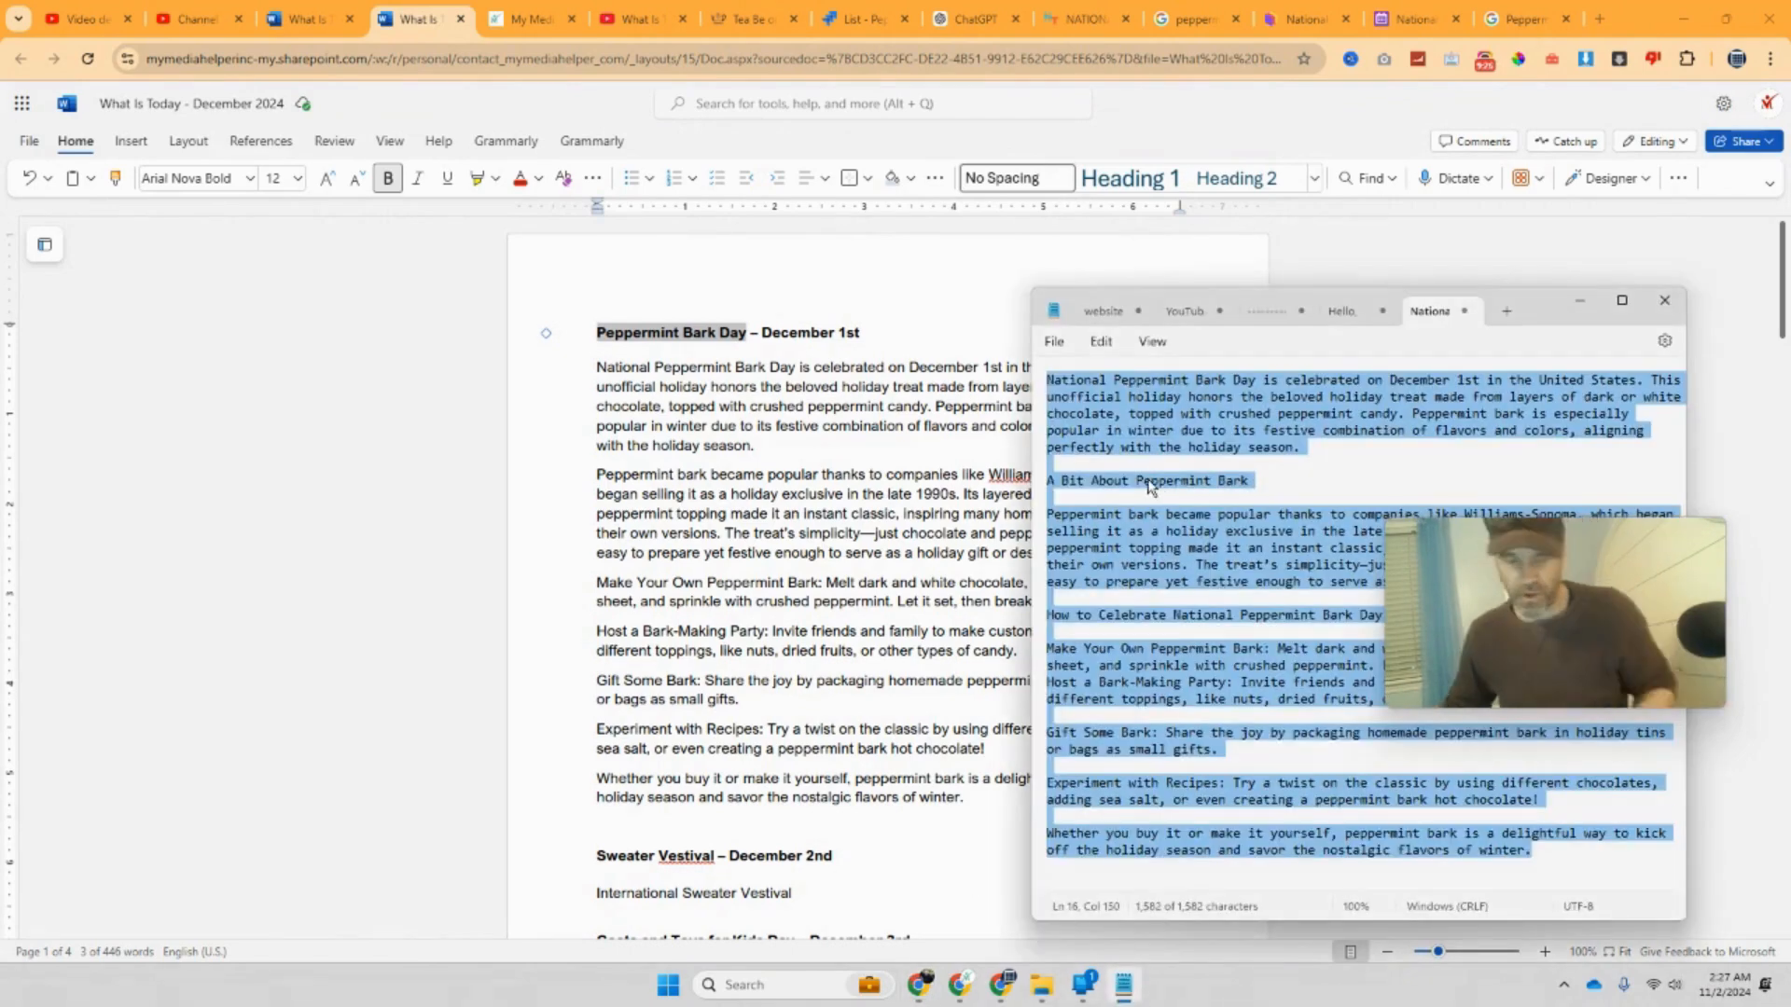
{"action": "key", "text": "ctrl+v"}
{"action": "key", "text": "ctrl+a"}
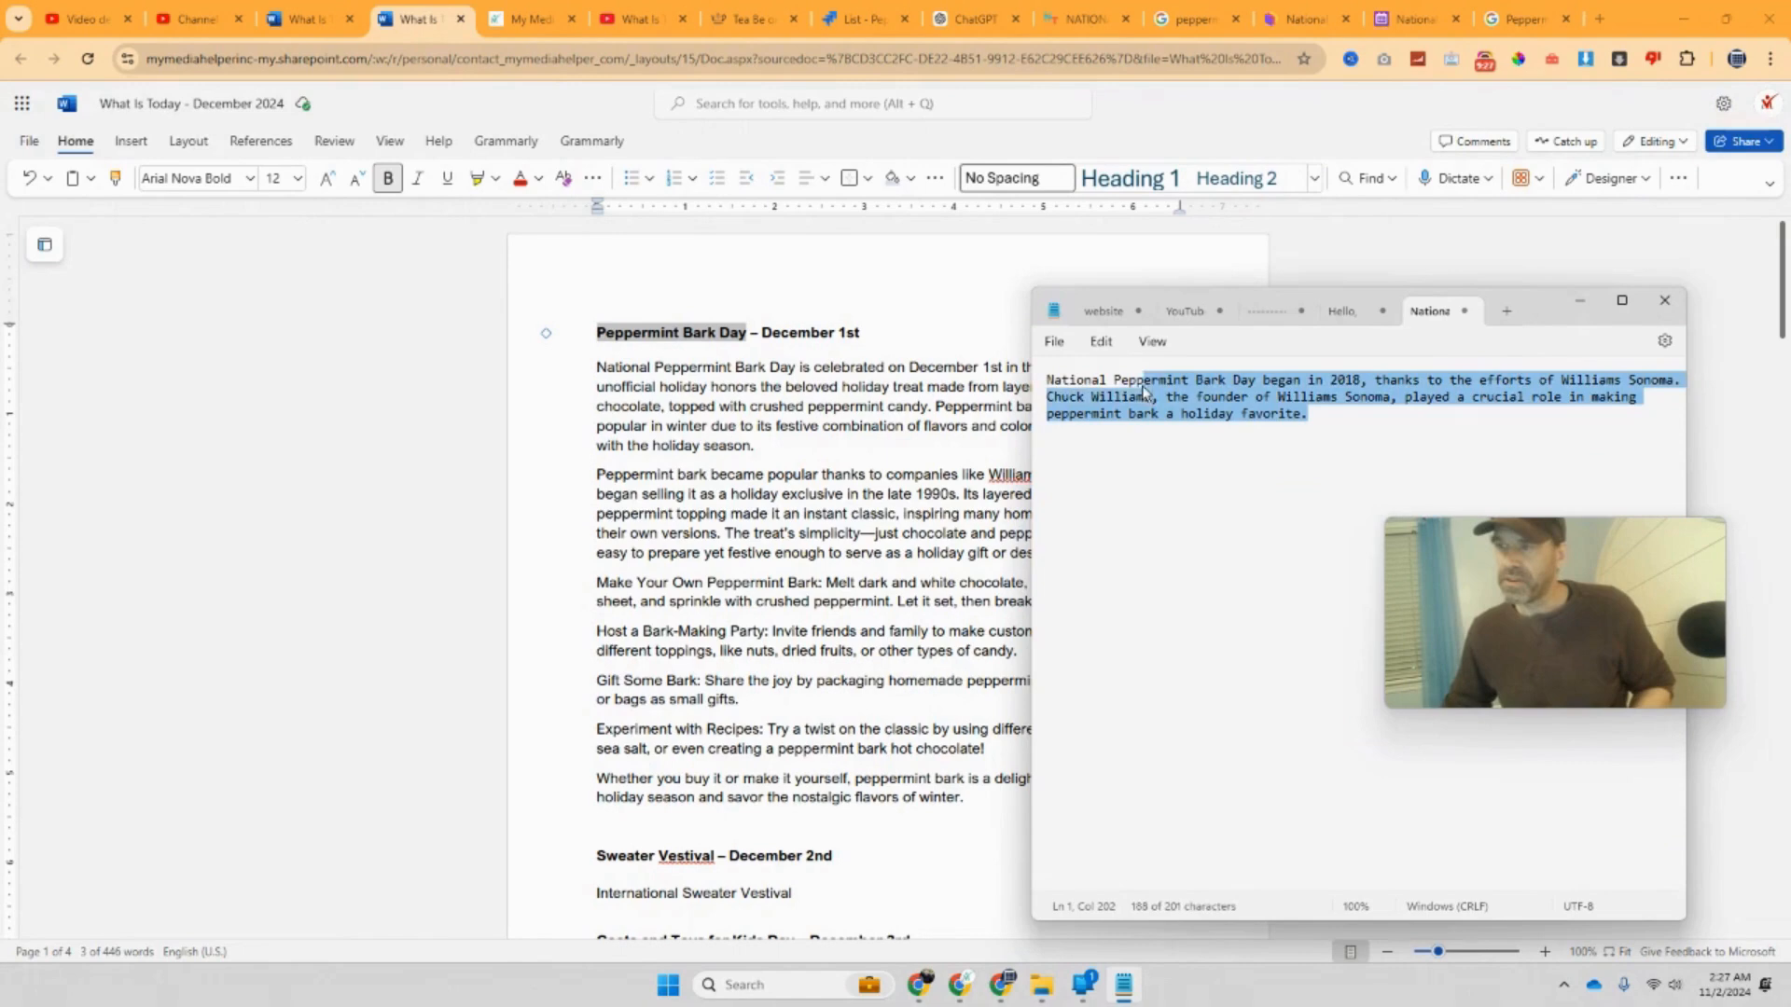
{"action": "right_click", "coordinate": [1122, 401]}
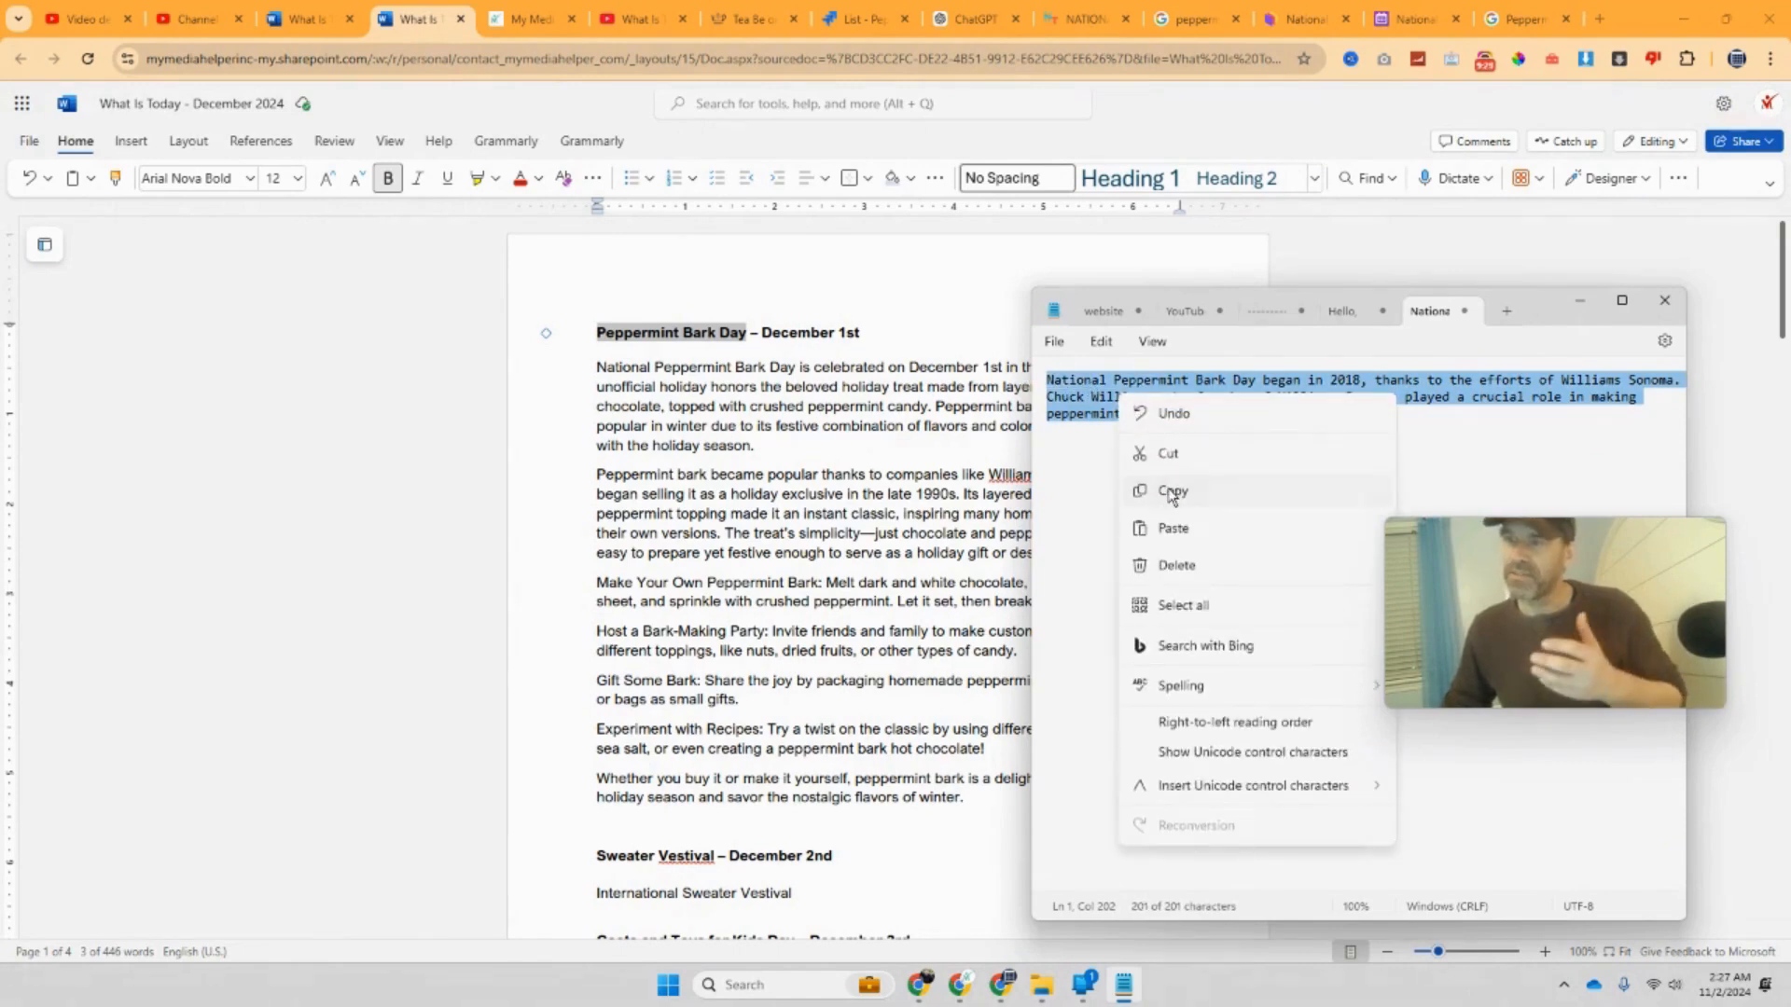
{"action": "left_click", "coordinate": [1166, 489]}
Step: Paste the 2018 Williams Sonoma paragraph as a new paragraph after 'dessert.' in Word
{"action": "left_click", "coordinate": [871, 450]}
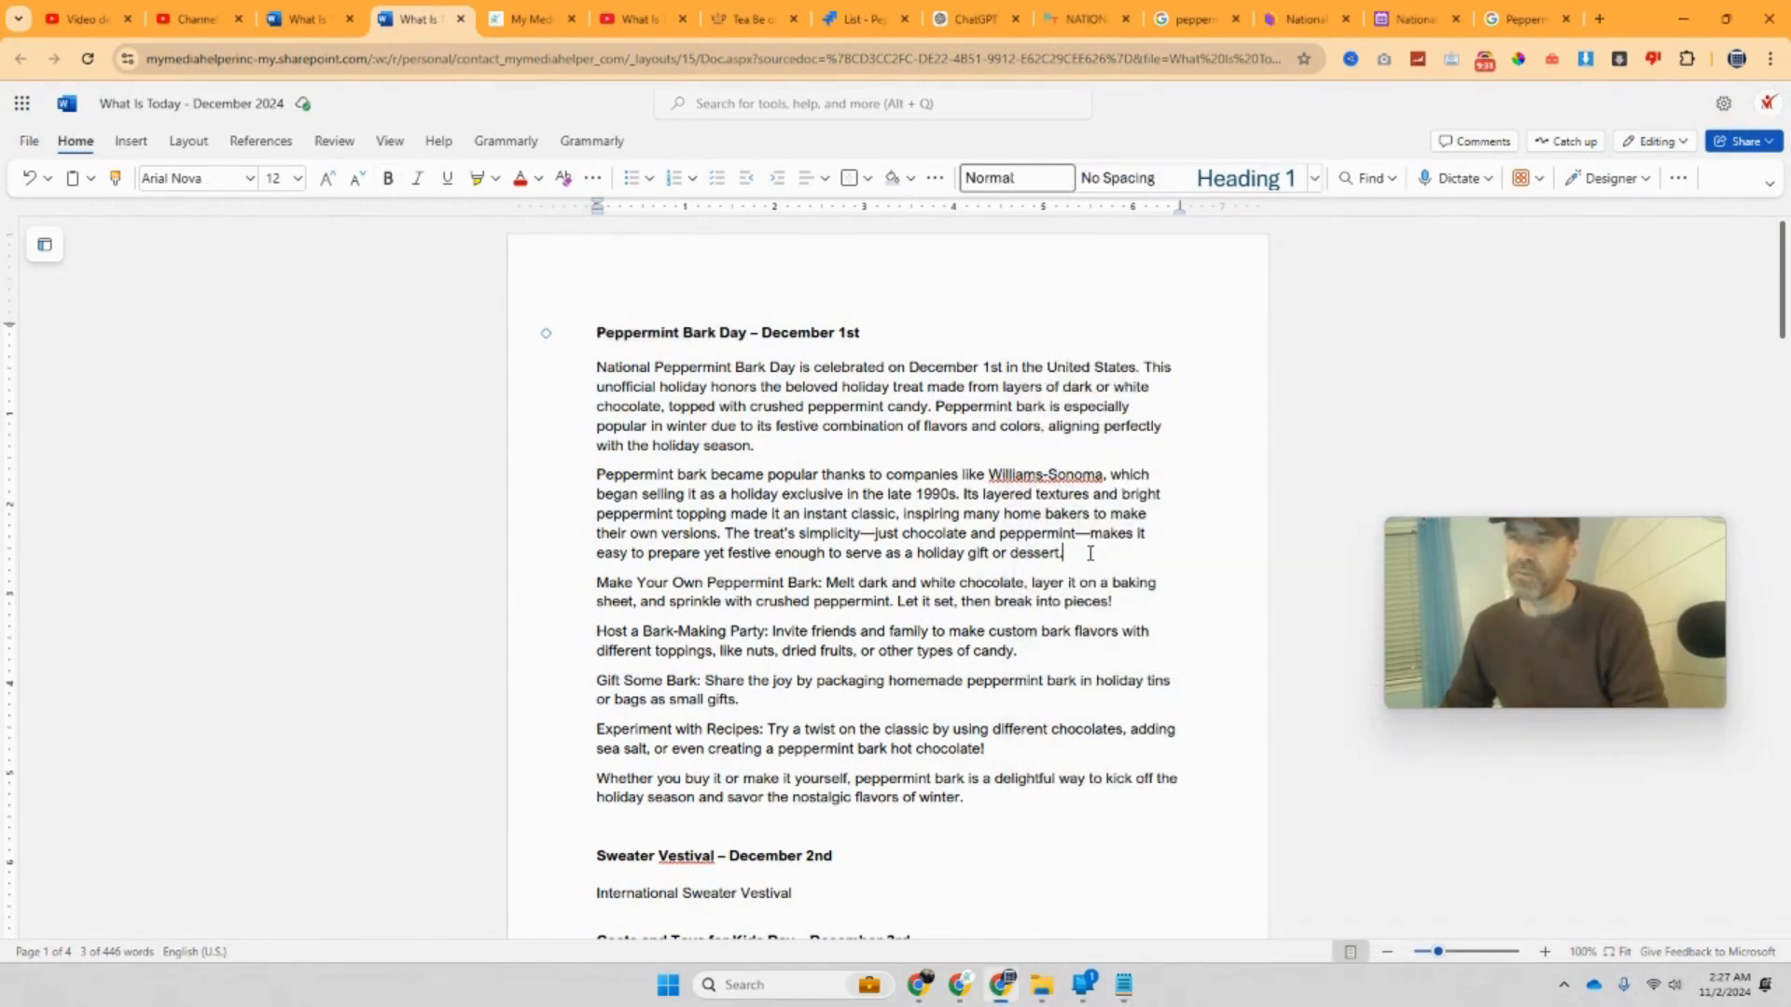
{"action": "key", "text": "Return"}
{"action": "key", "text": "ctrl+v"}
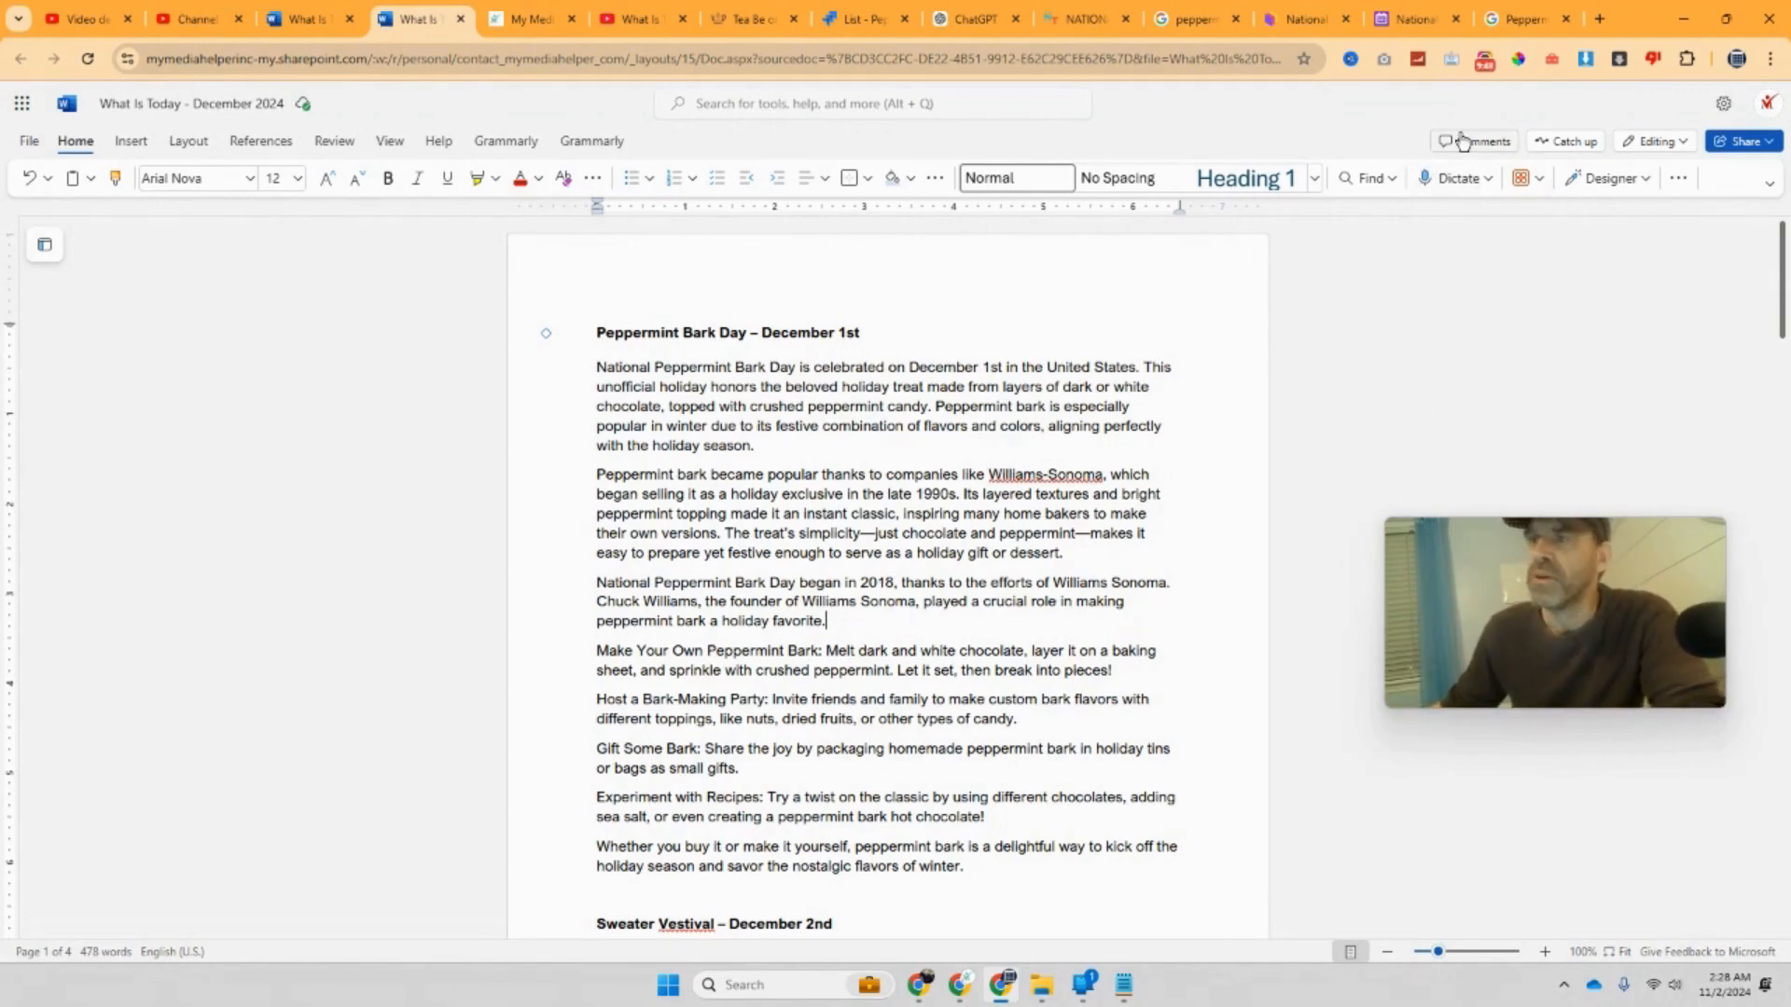
{"action": "left_click", "coordinate": [853, 19]}
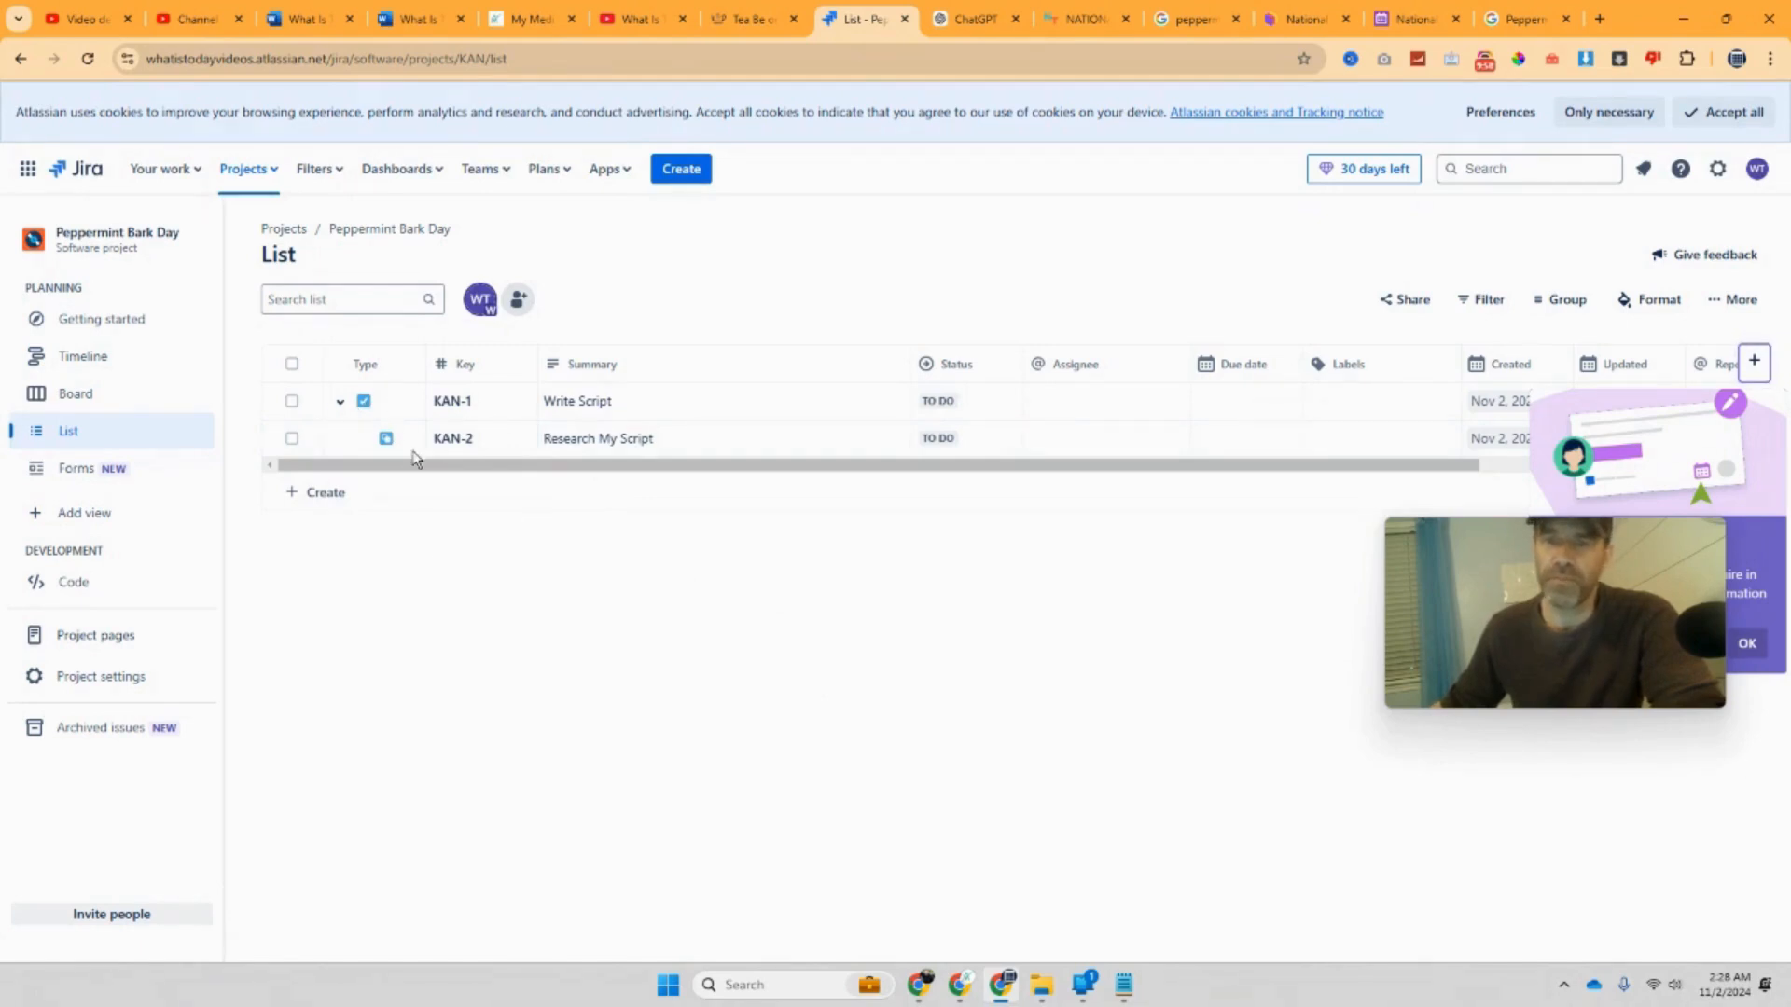
Step: Dismiss the add-field popup and create a 'Create Script' subtask under Write Script (KAN-1)
{"action": "mouse_move", "coordinate": [1684, 576]}
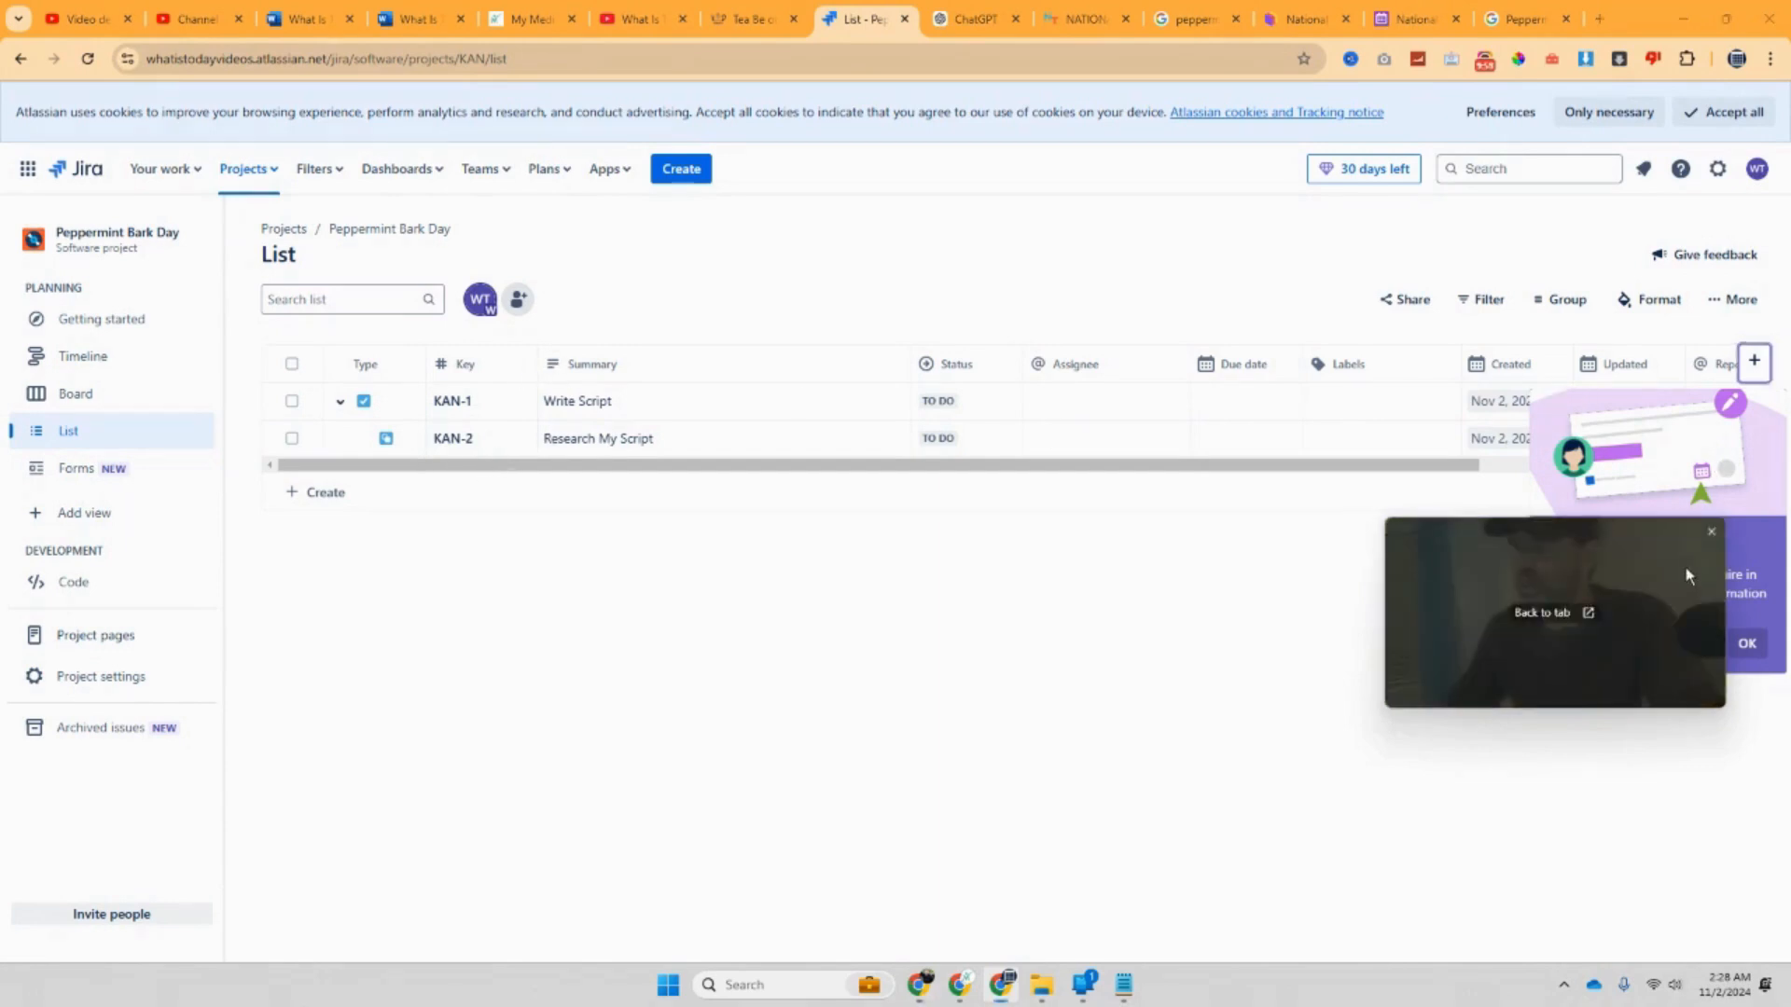
{"action": "left_click_drag", "start_coordinate": [1684, 575], "coordinate": [1372, 601]}
{"action": "left_click", "coordinate": [1730, 644]}
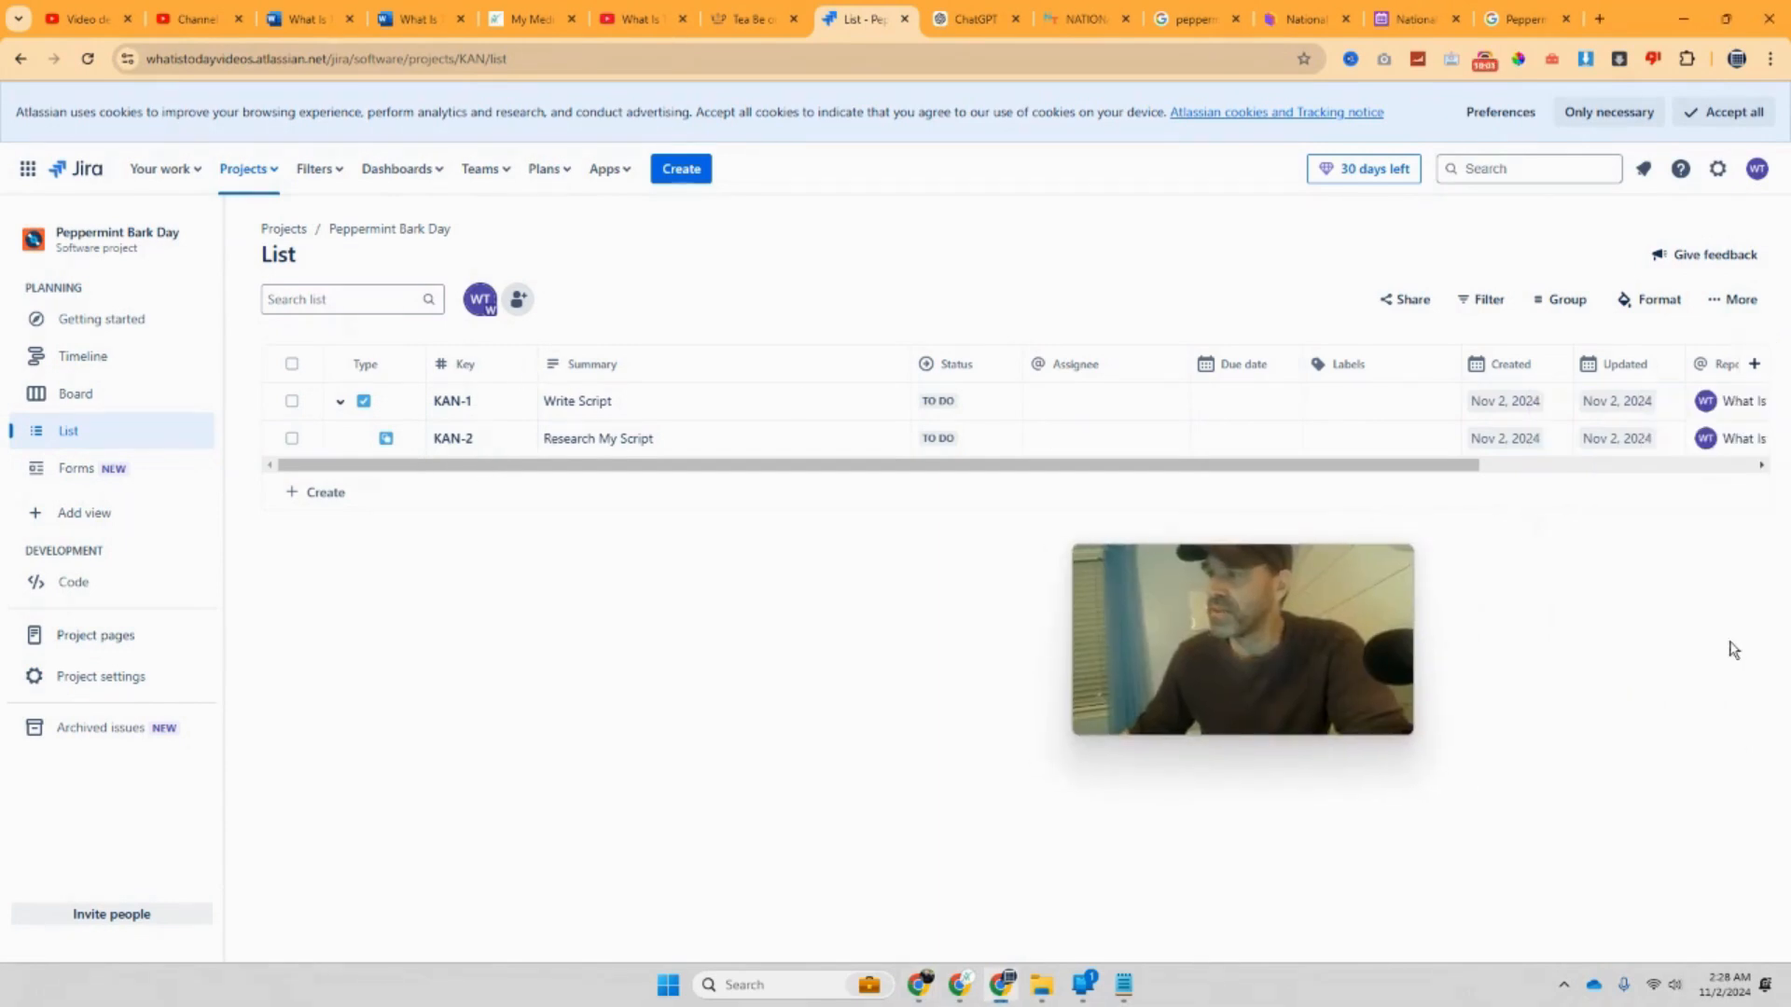
{"action": "left_click", "coordinate": [386, 403]}
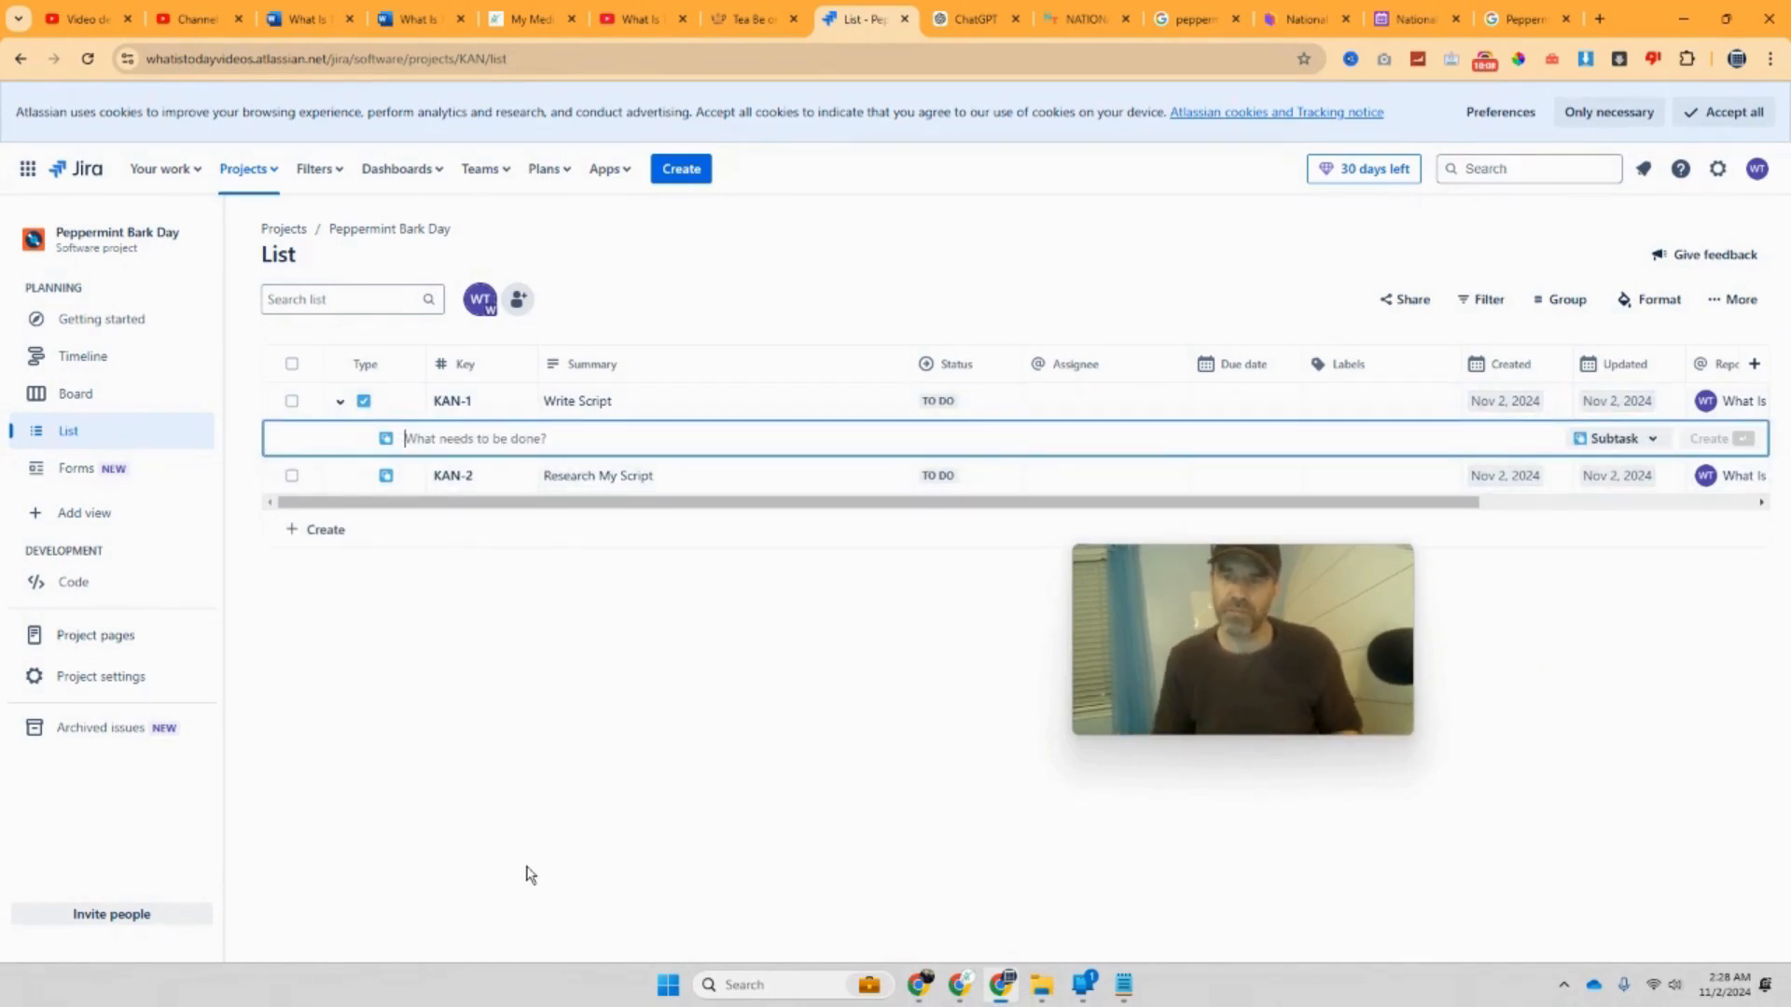
{"action": "type", "text": "Create Script"}
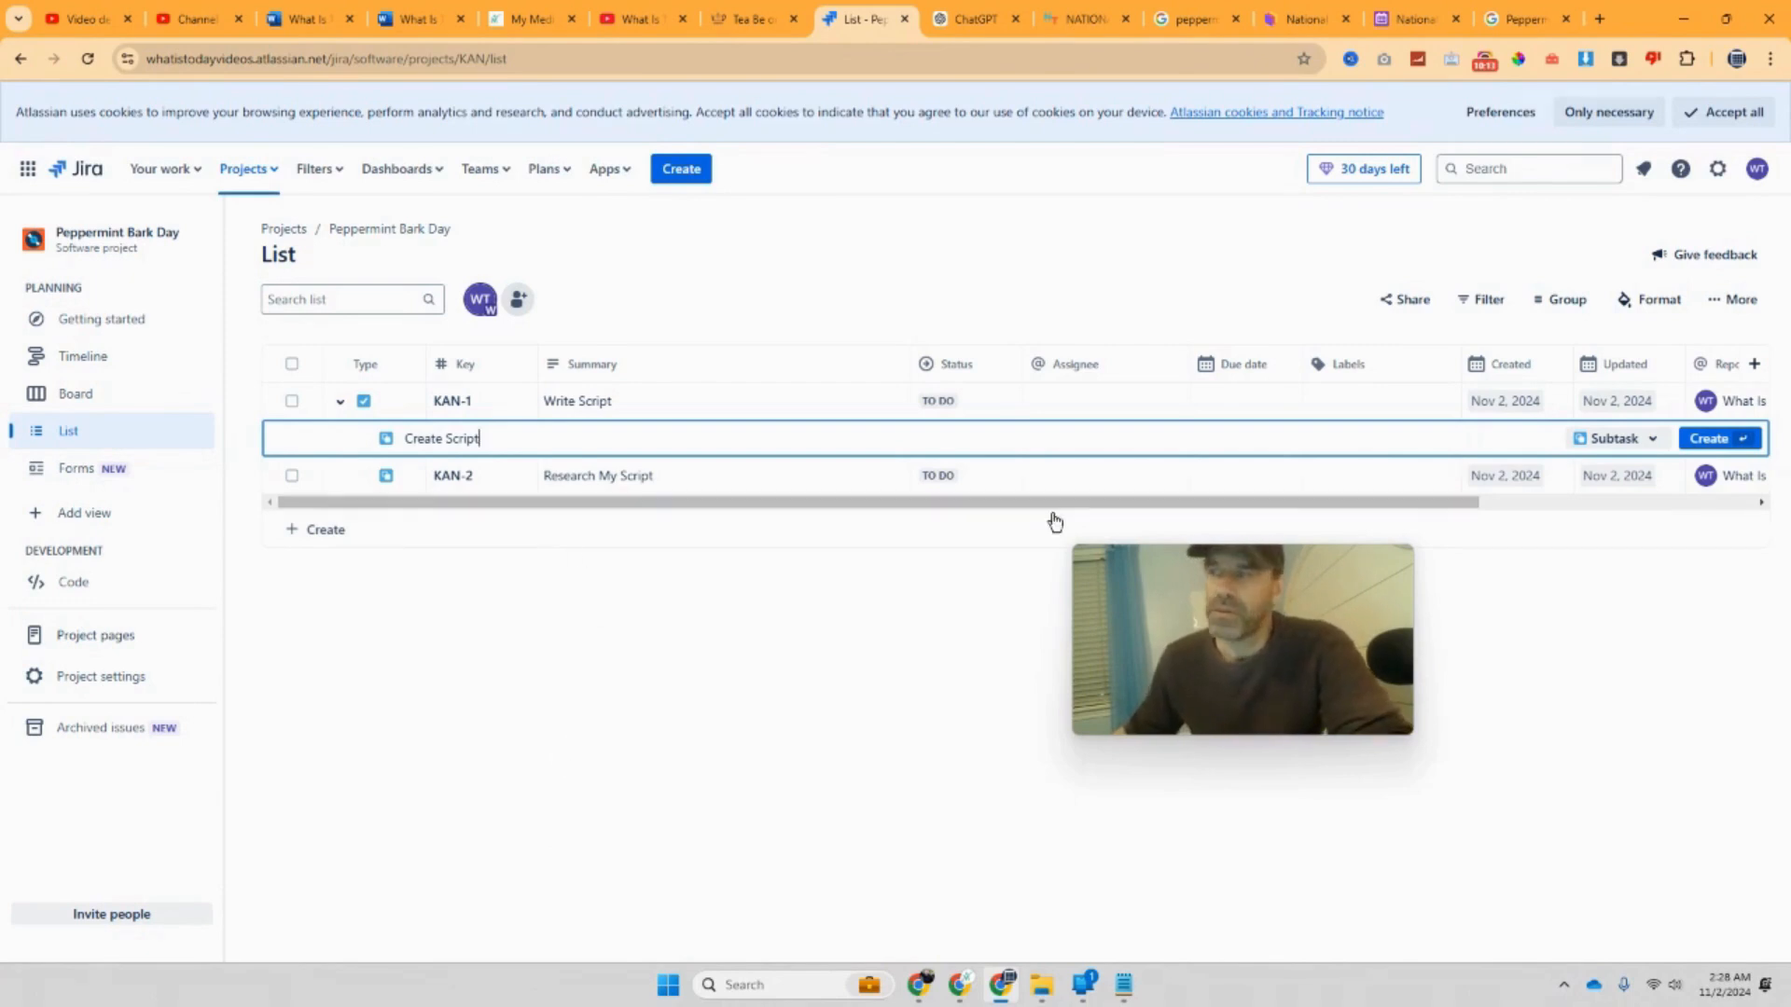
{"action": "left_click", "coordinate": [1719, 439]}
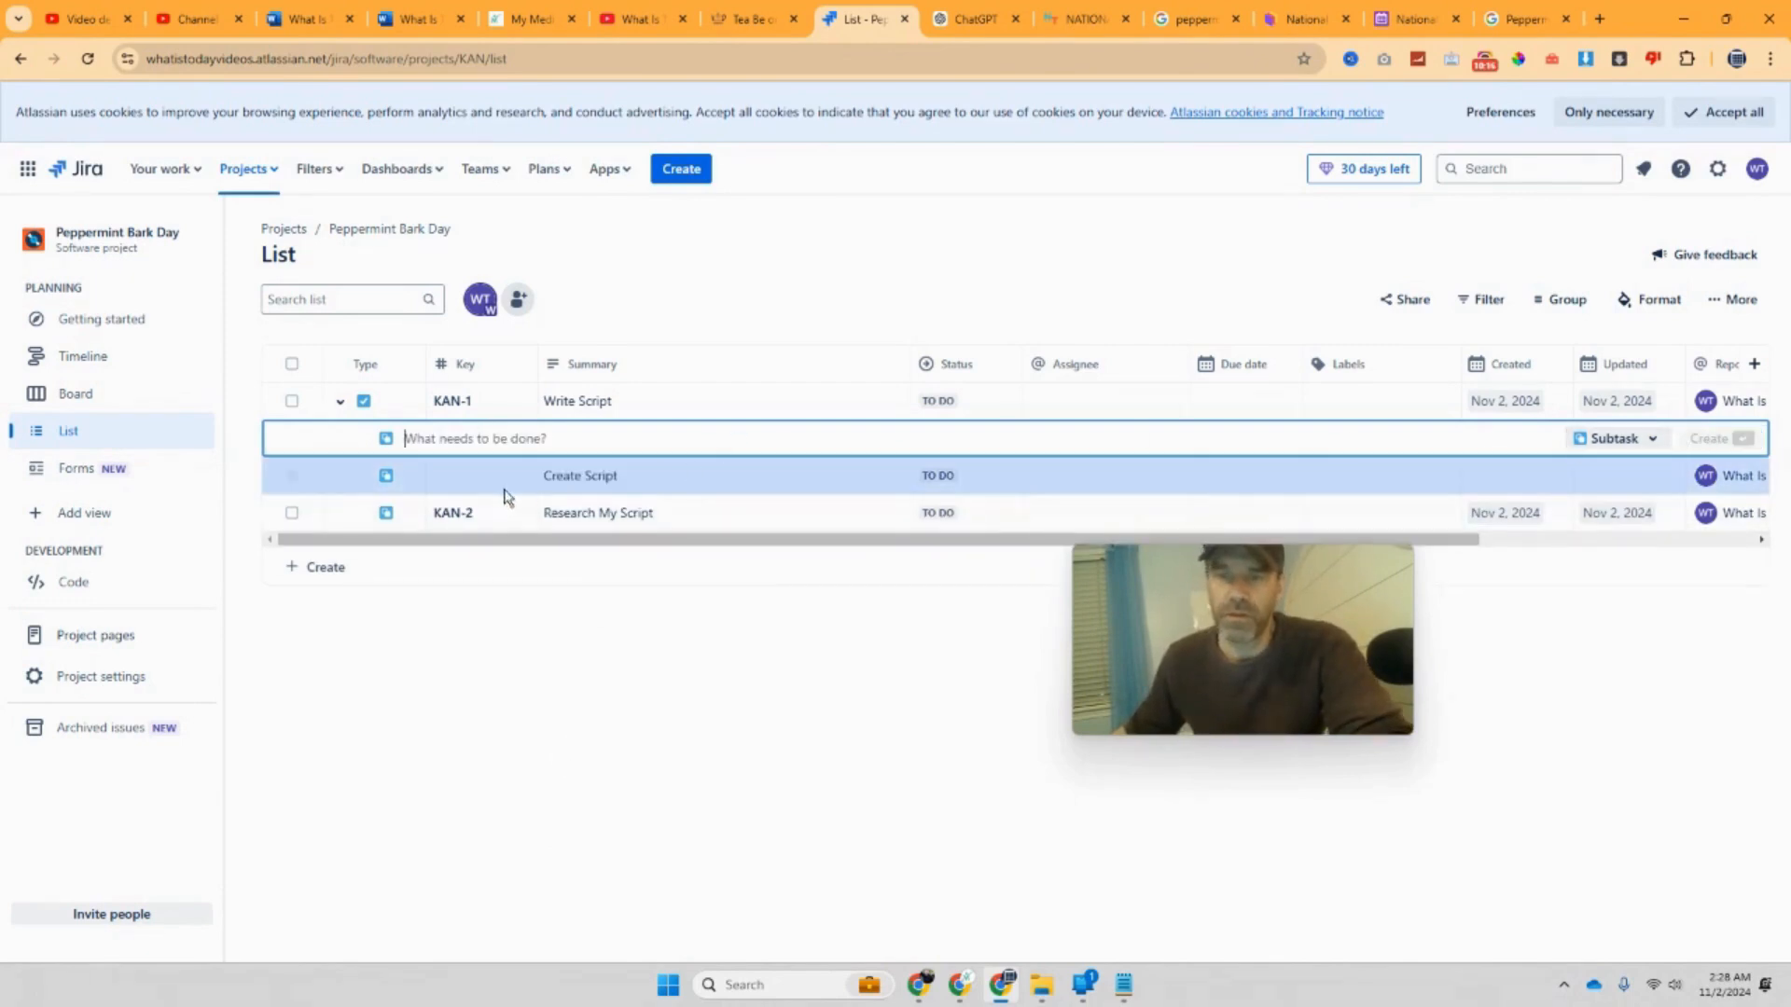
{"action": "left_click", "coordinate": [406, 606]}
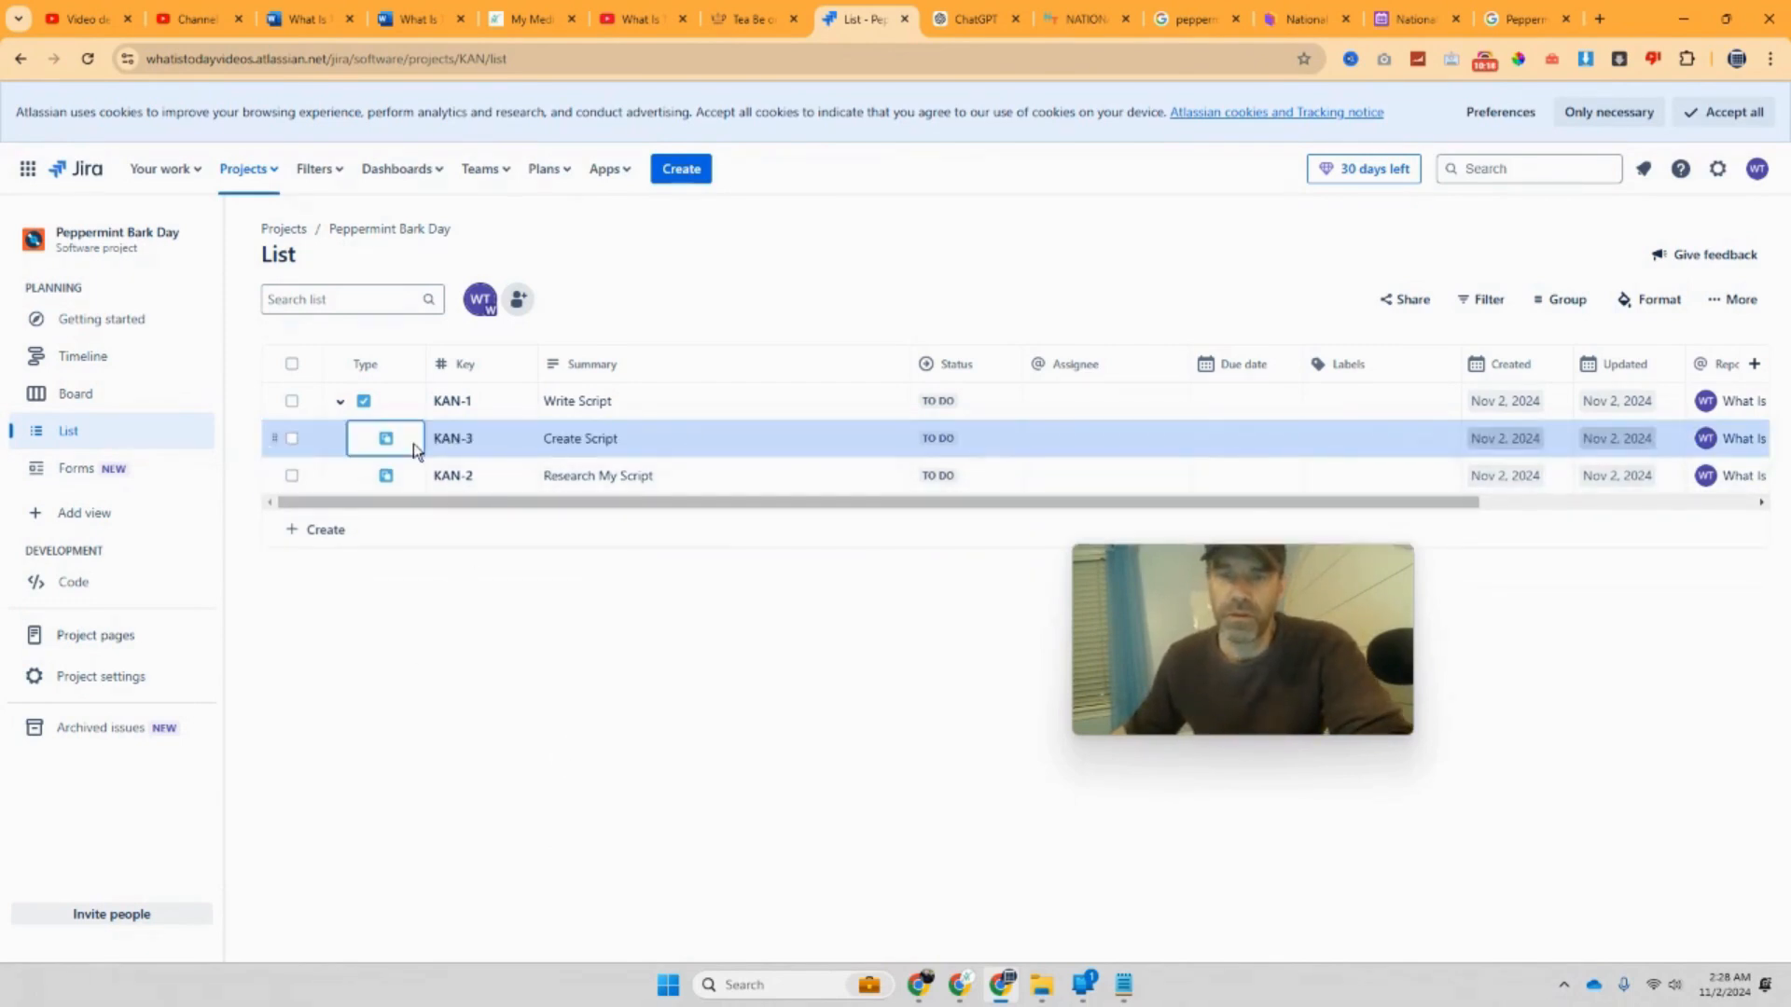
Step: Drag KAN-2 Research My Script above KAN-3 Create Script
{"action": "left_click", "coordinate": [481, 478]}
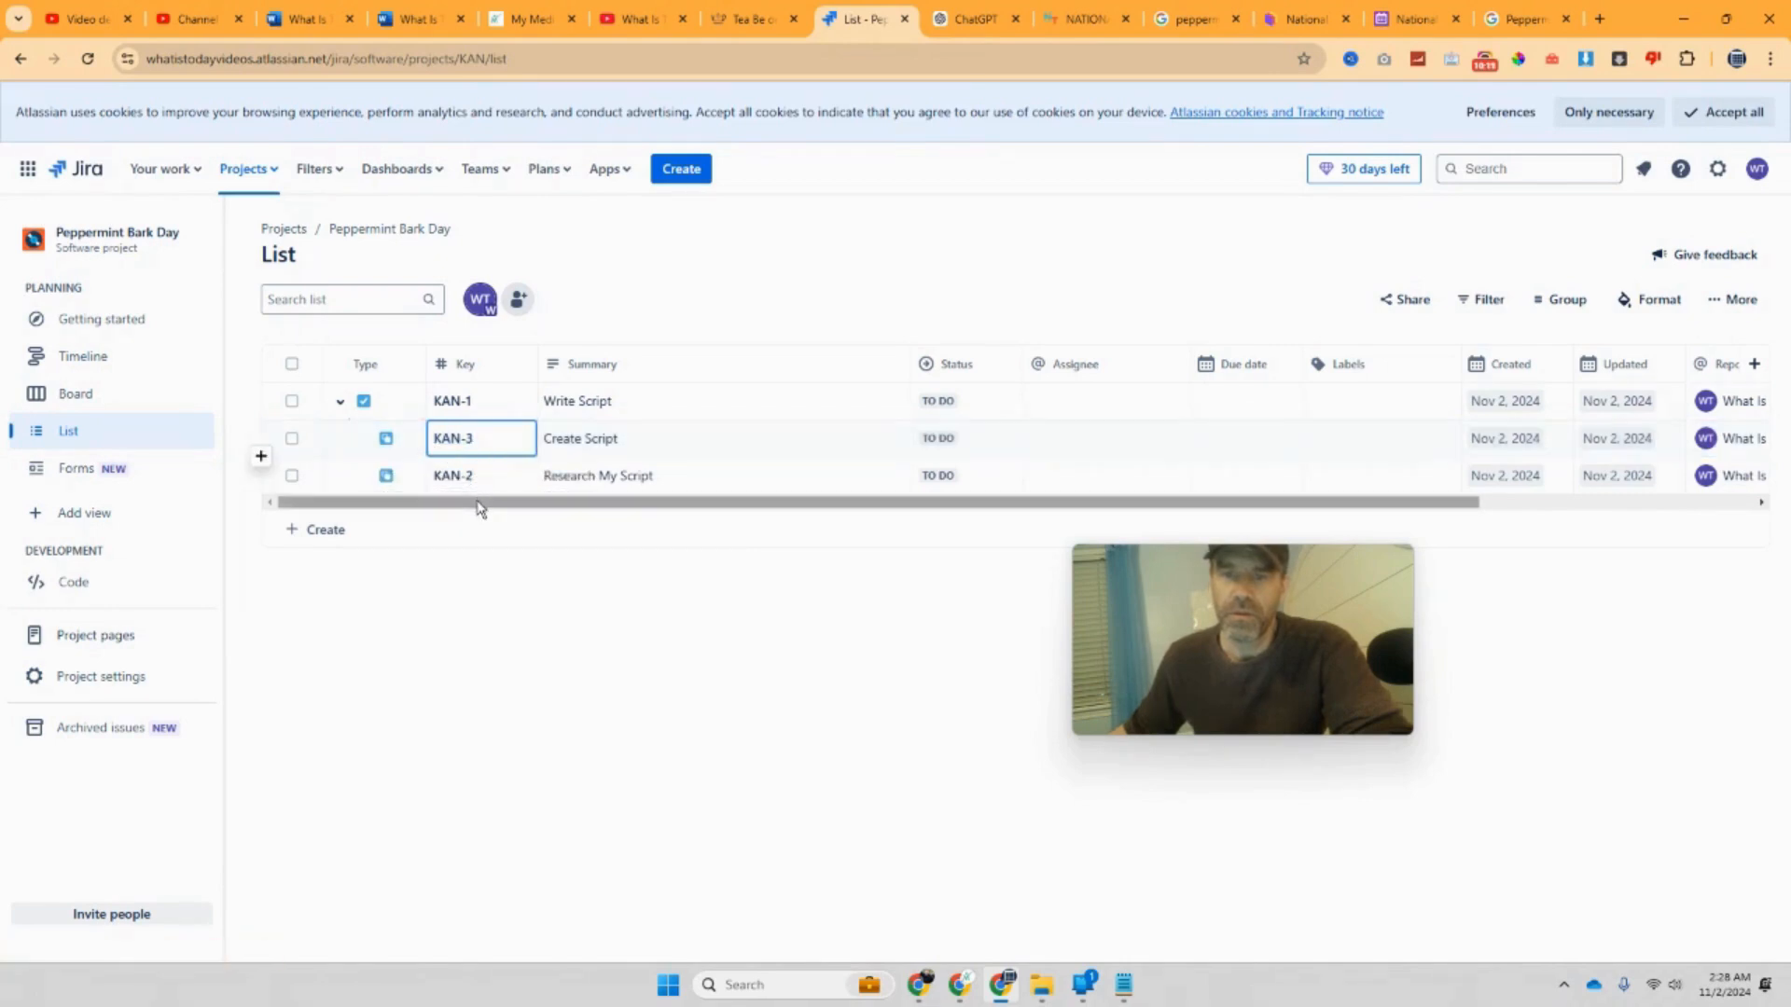
{"action": "left_click_drag", "start_coordinate": [528, 485], "coordinate": [556, 429]}
{"action": "left_click", "coordinate": [727, 481]}
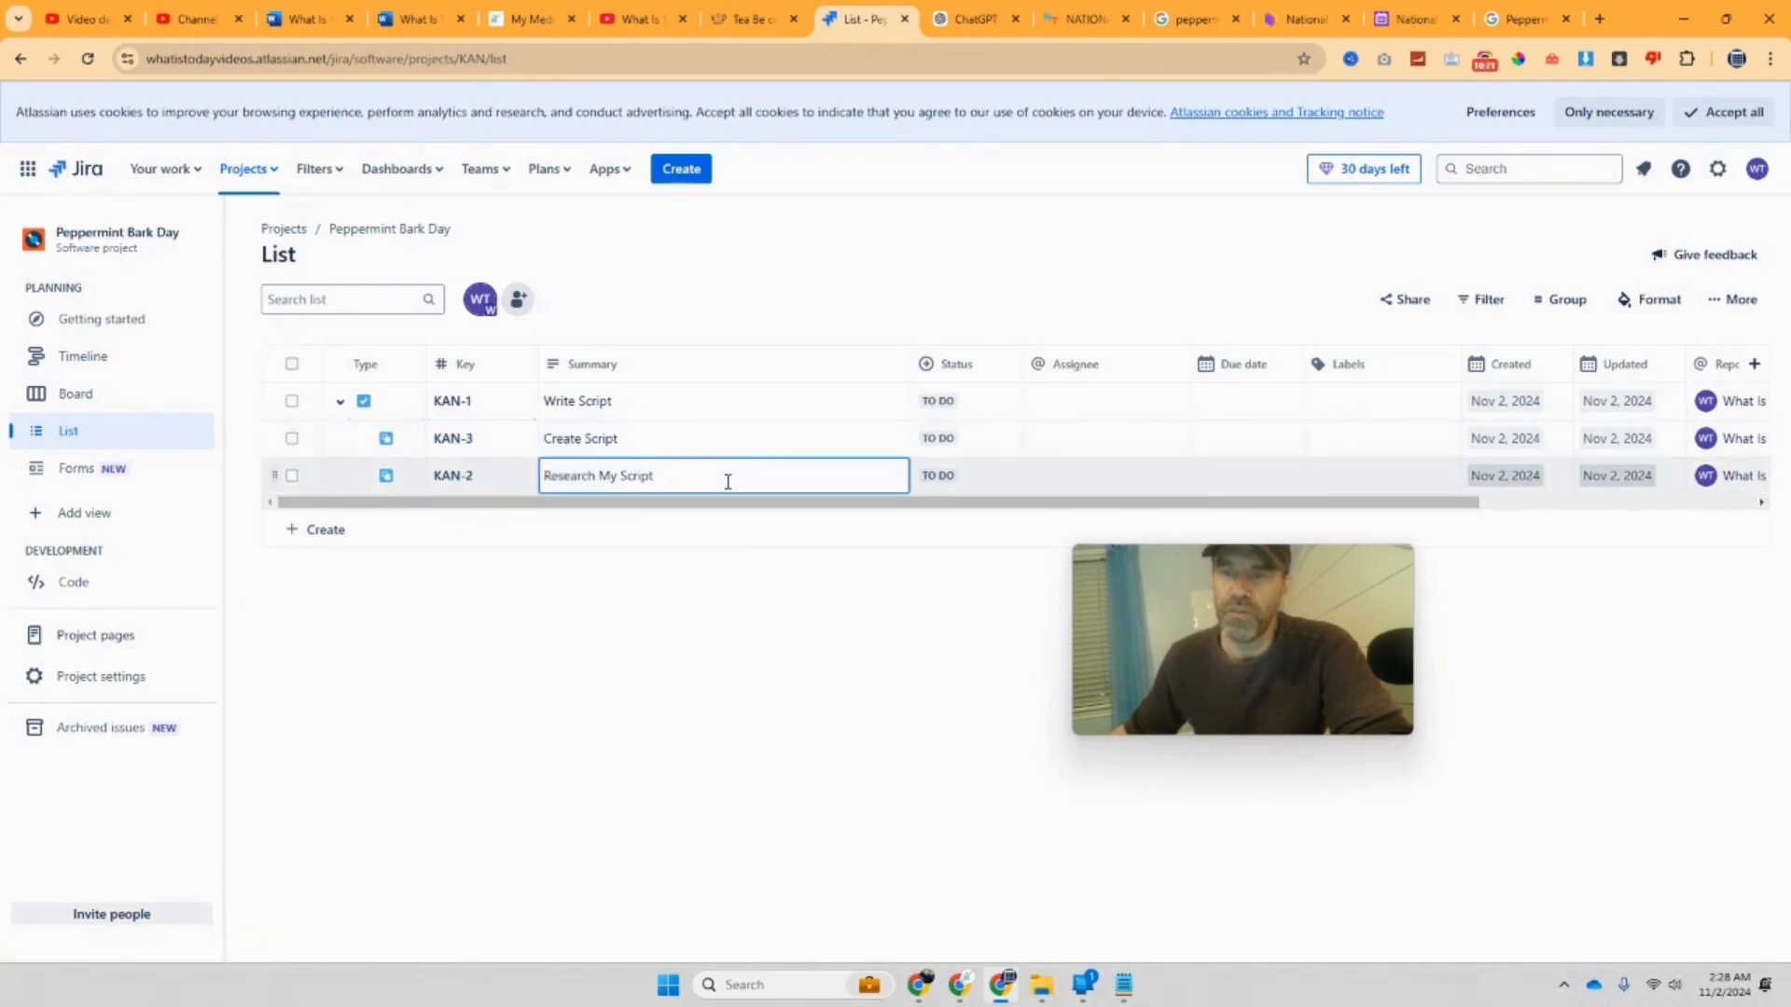
{"action": "left_click", "coordinate": [304, 477]}
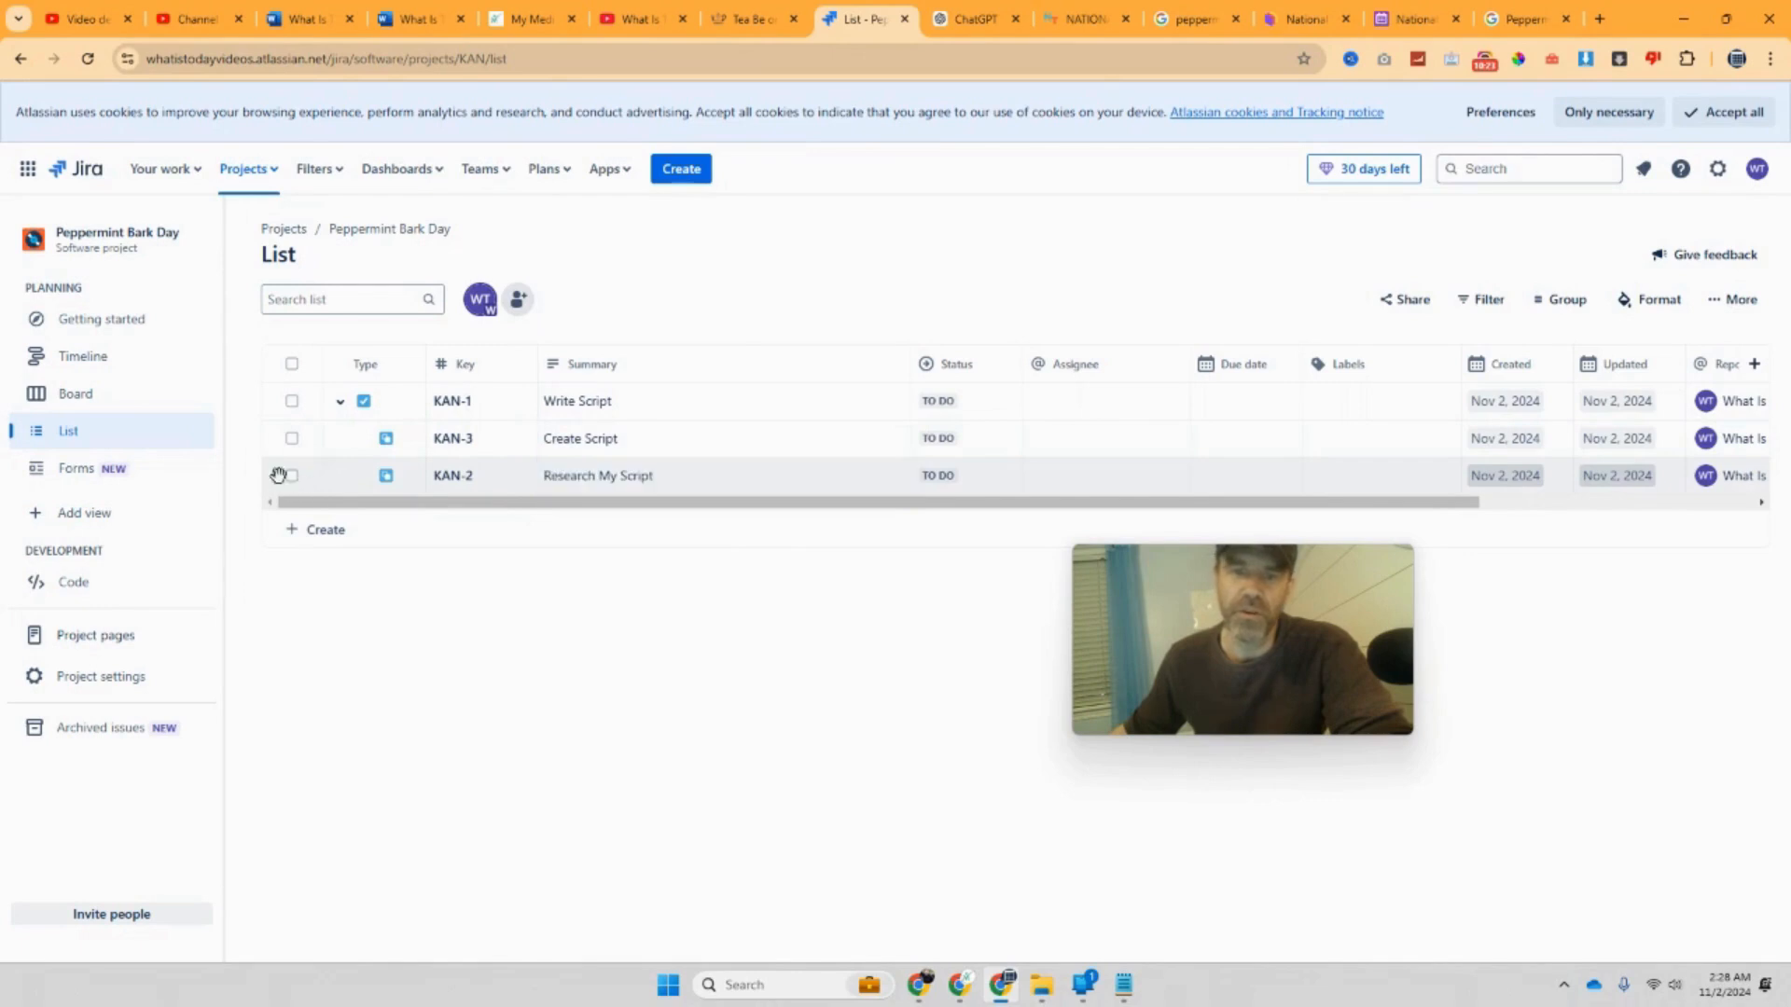
{"action": "left_click_drag", "start_coordinate": [278, 476], "coordinate": [296, 431]}
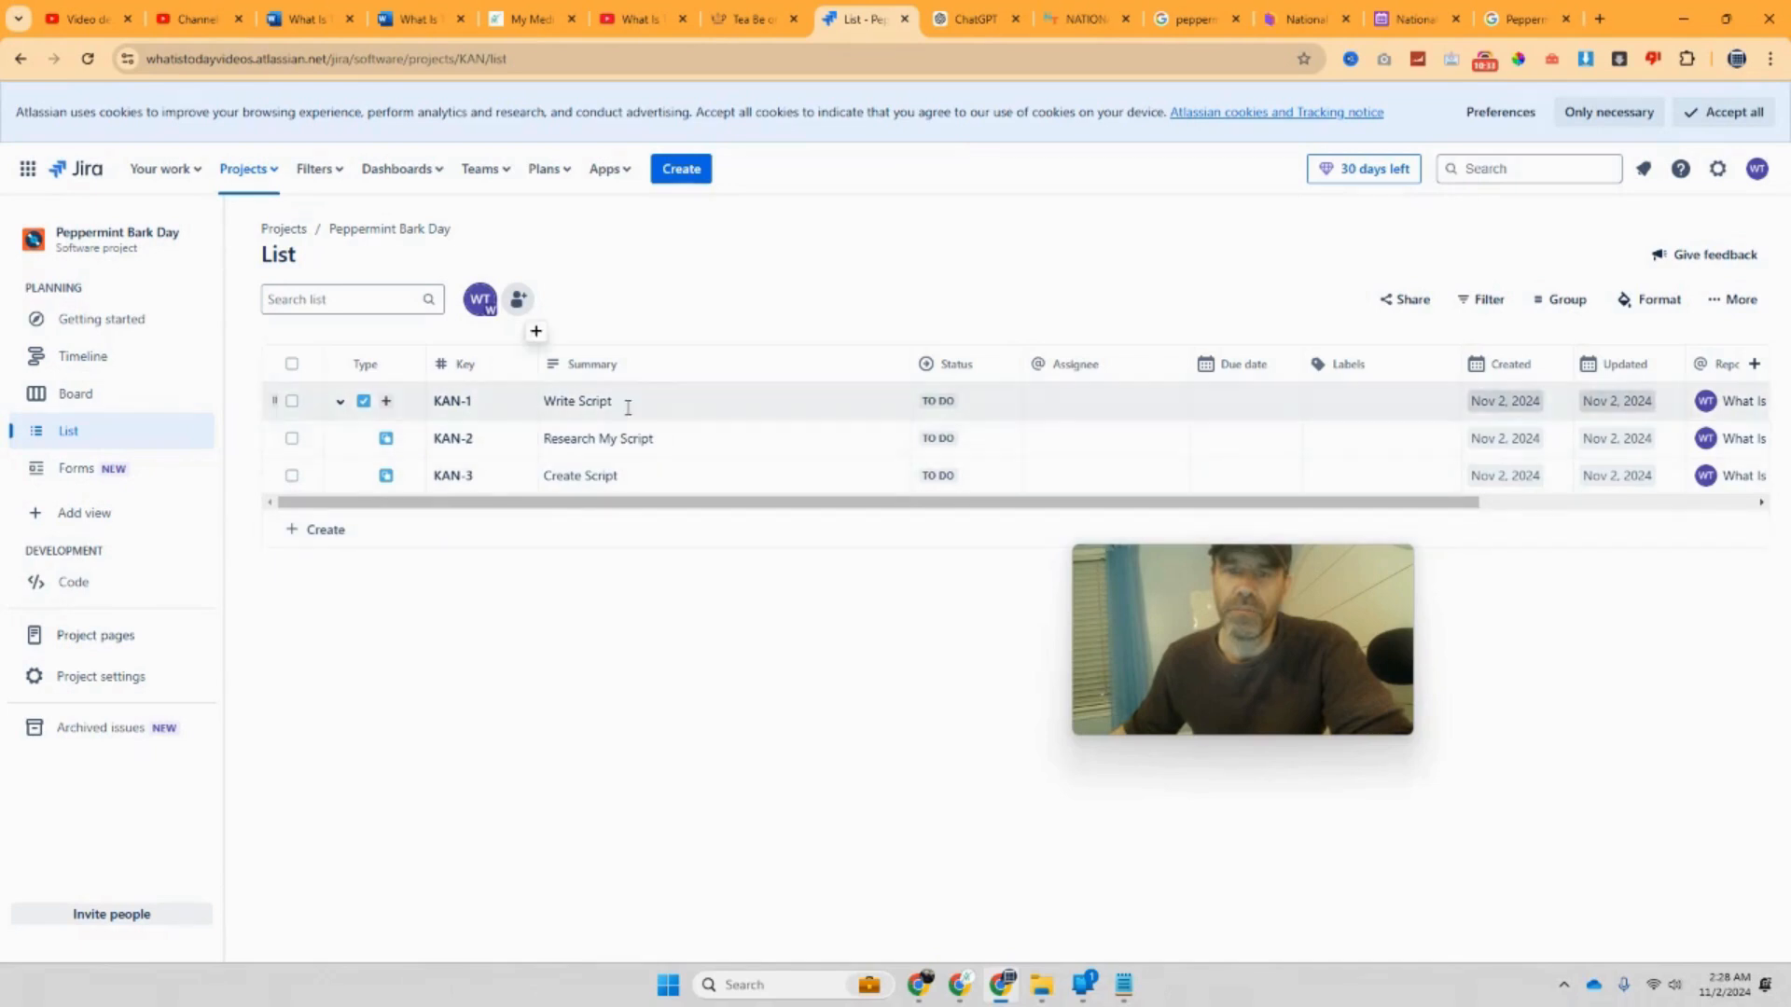
Step: Create a new task named 'Create Video' in the list
{"action": "left_click", "coordinate": [319, 532]}
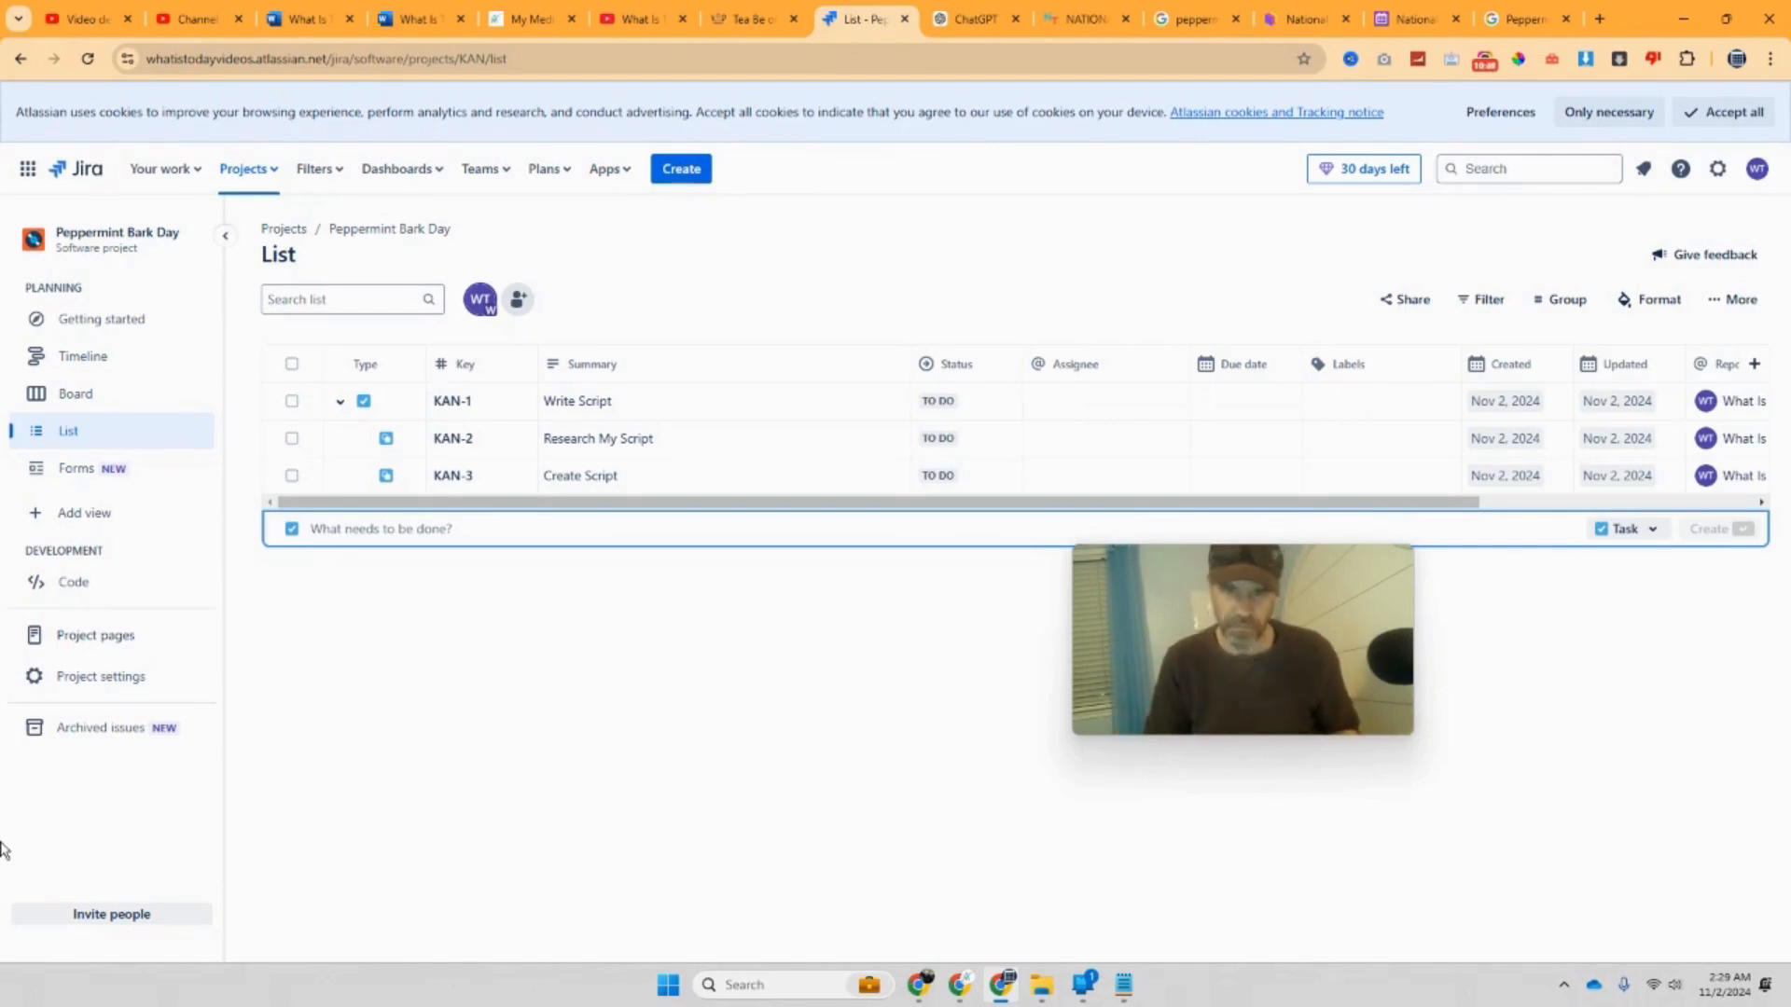
{"action": "type", "text": "Creat"}
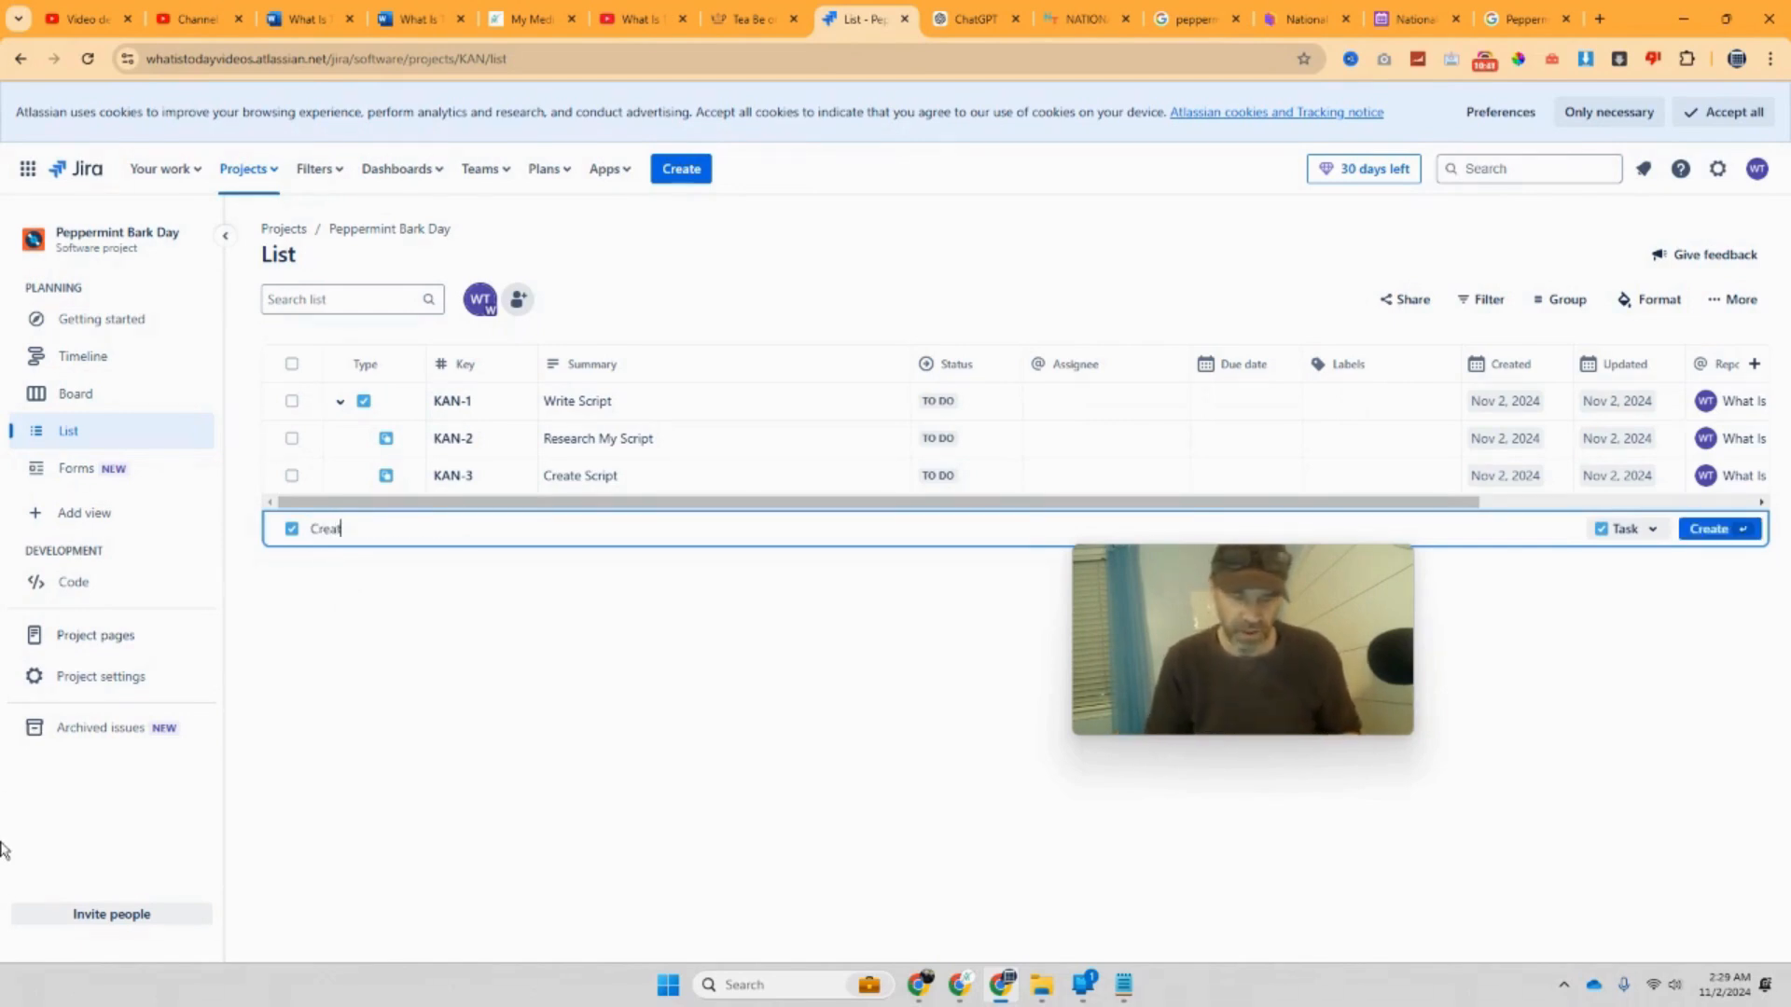
{"action": "type", "text": "e "}
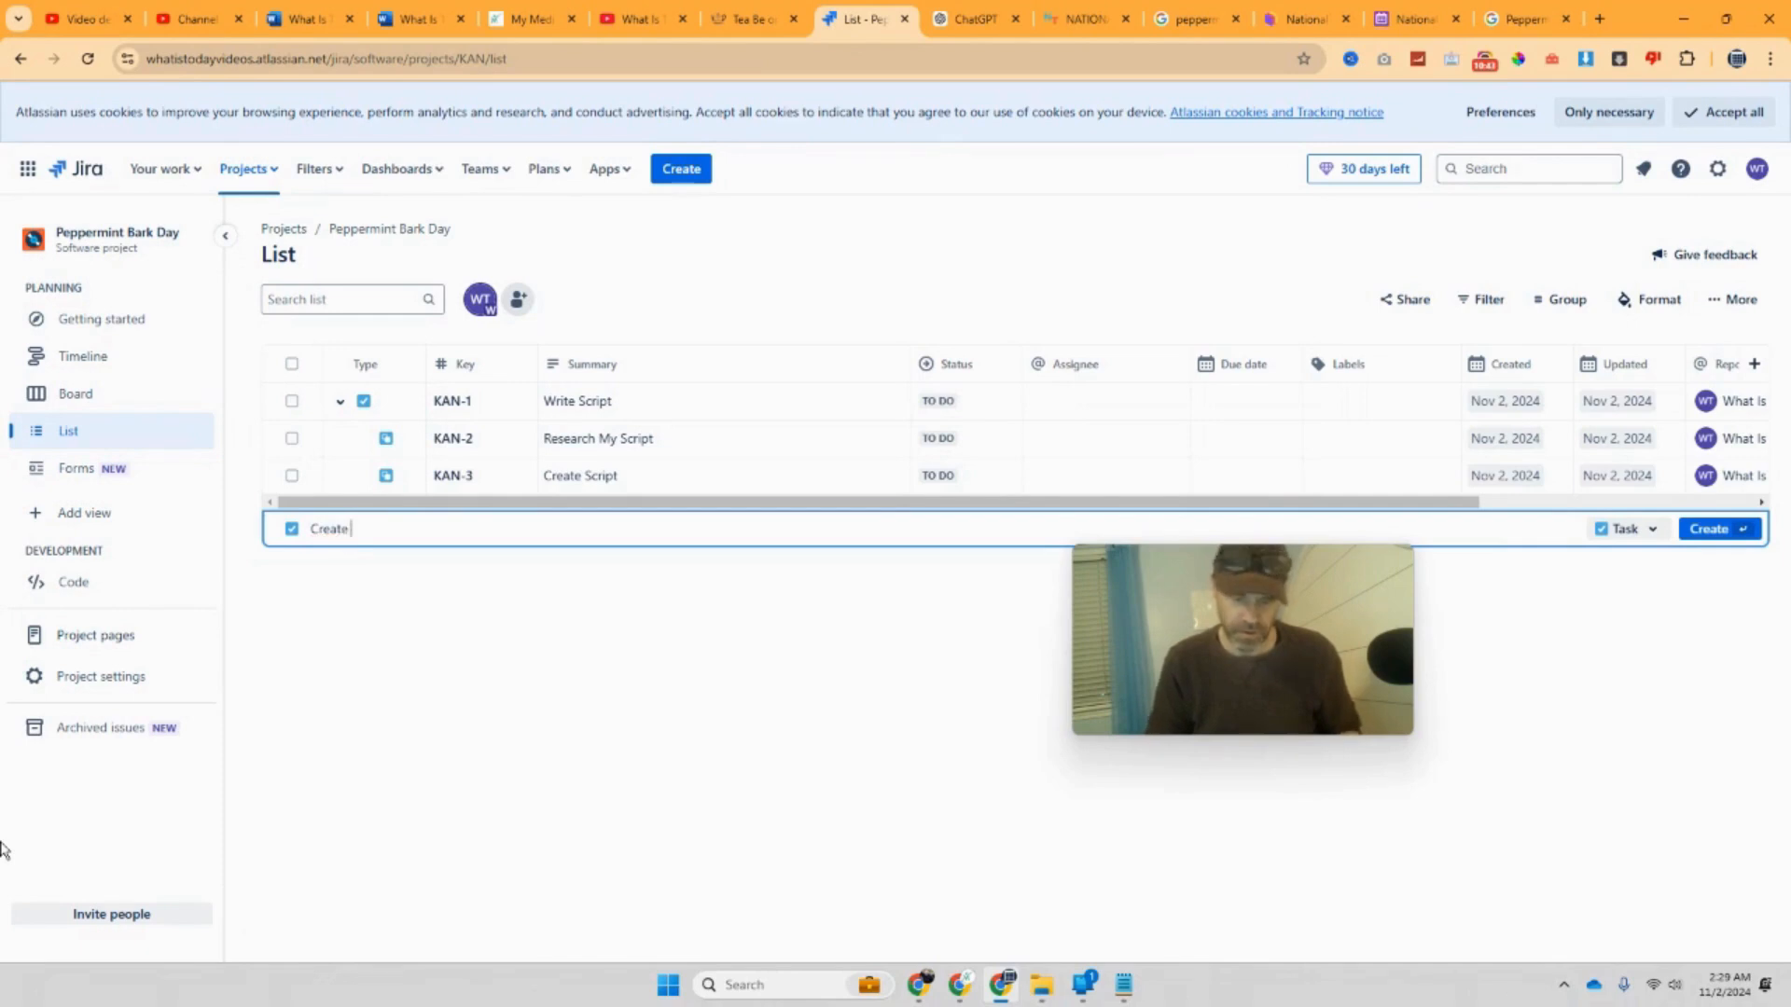
{"action": "type", "text": "Video"}
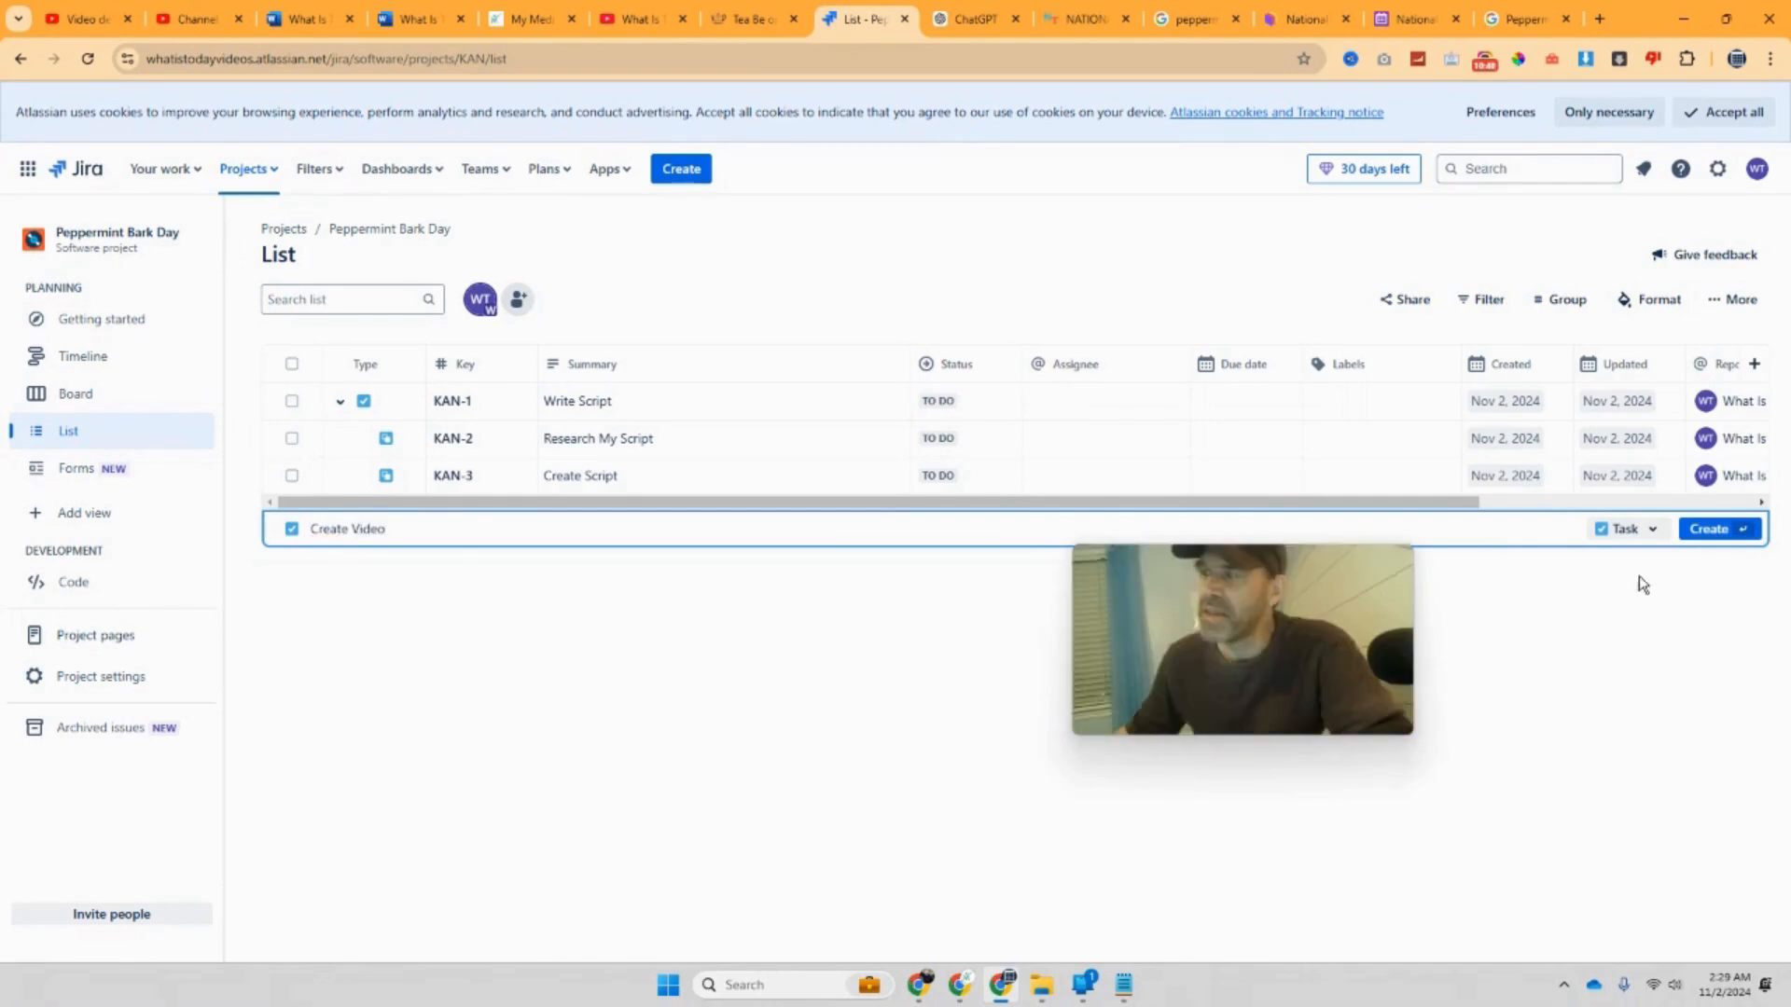
{"action": "left_click", "coordinate": [1712, 529]}
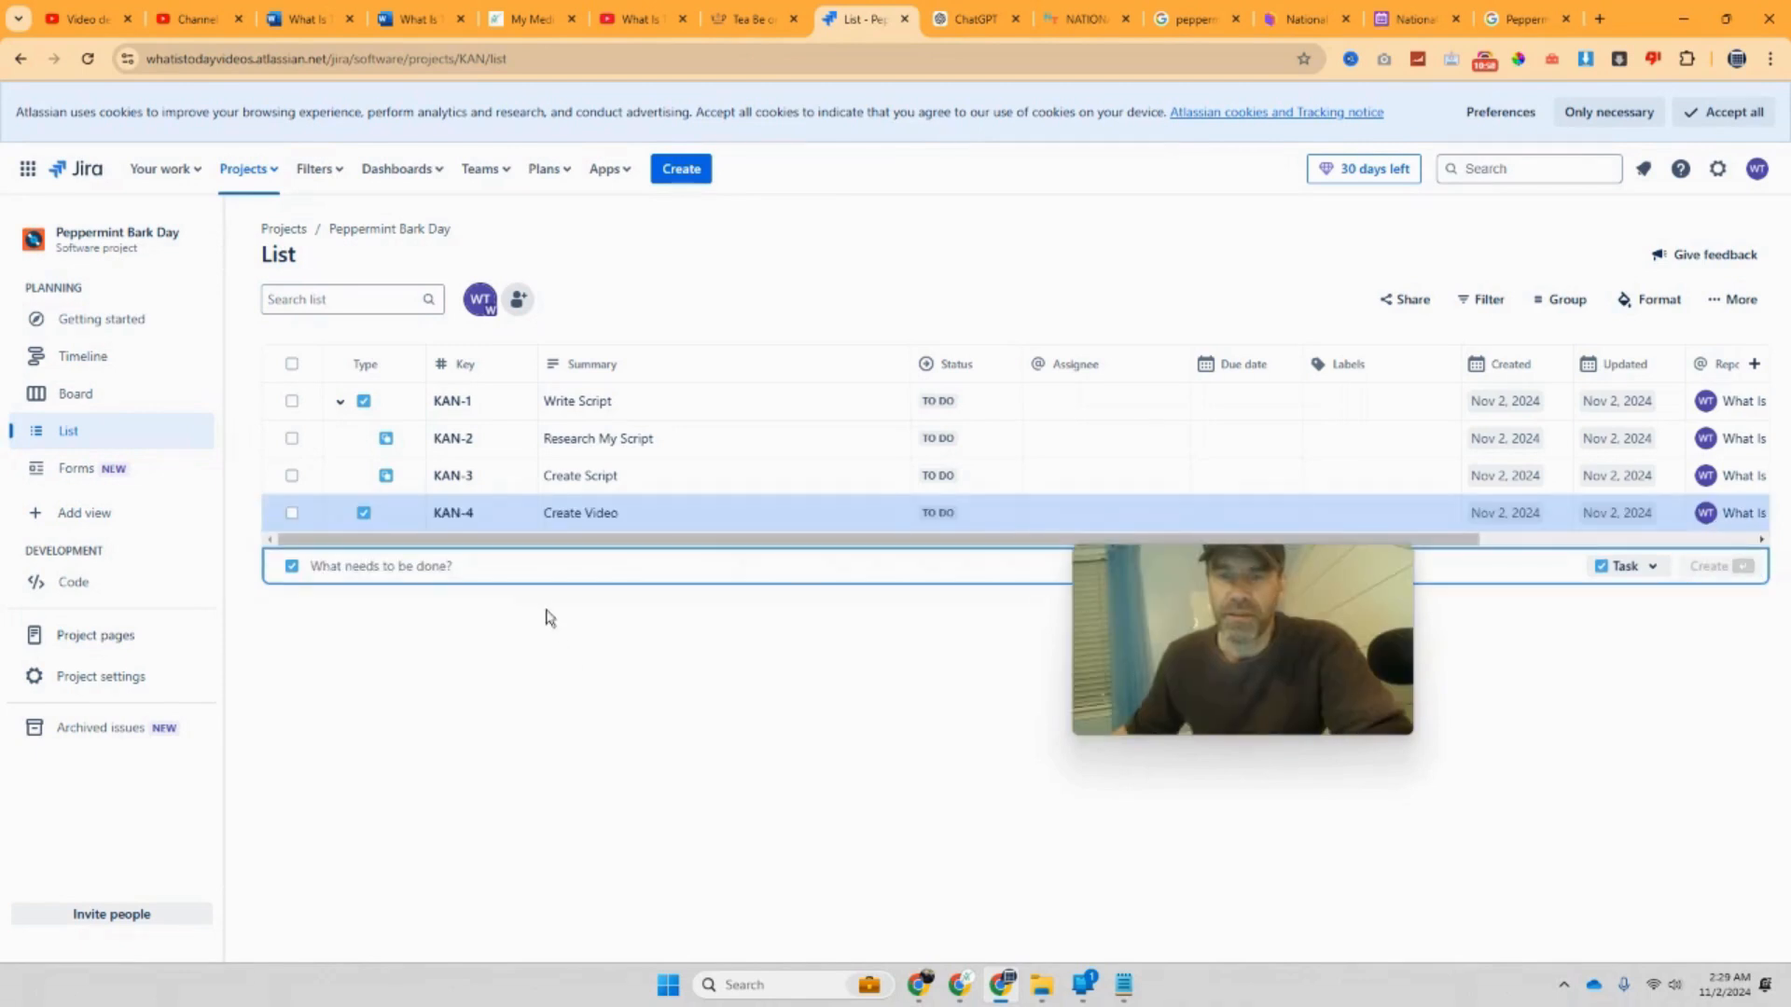
Step: Type 'Record Audio' as a new subtask under Create Video (KAN-4)
{"action": "left_click", "coordinate": [386, 514]}
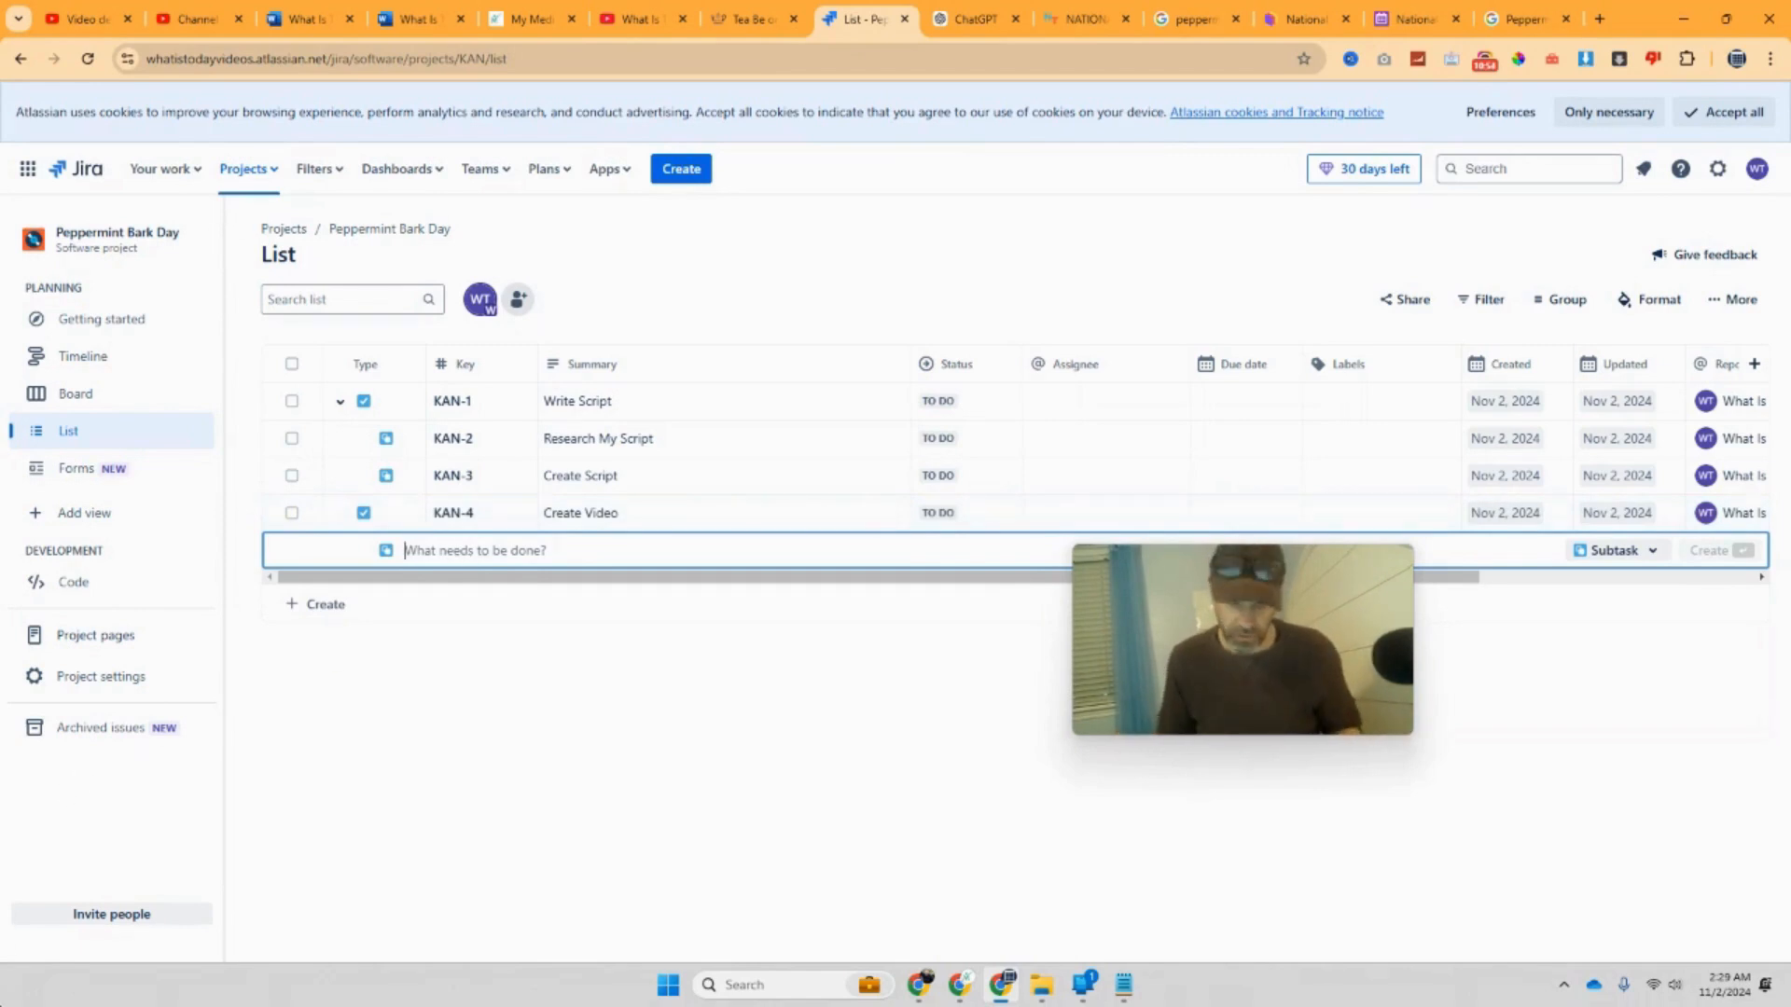
{"action": "type", "text": "Record Audio"}
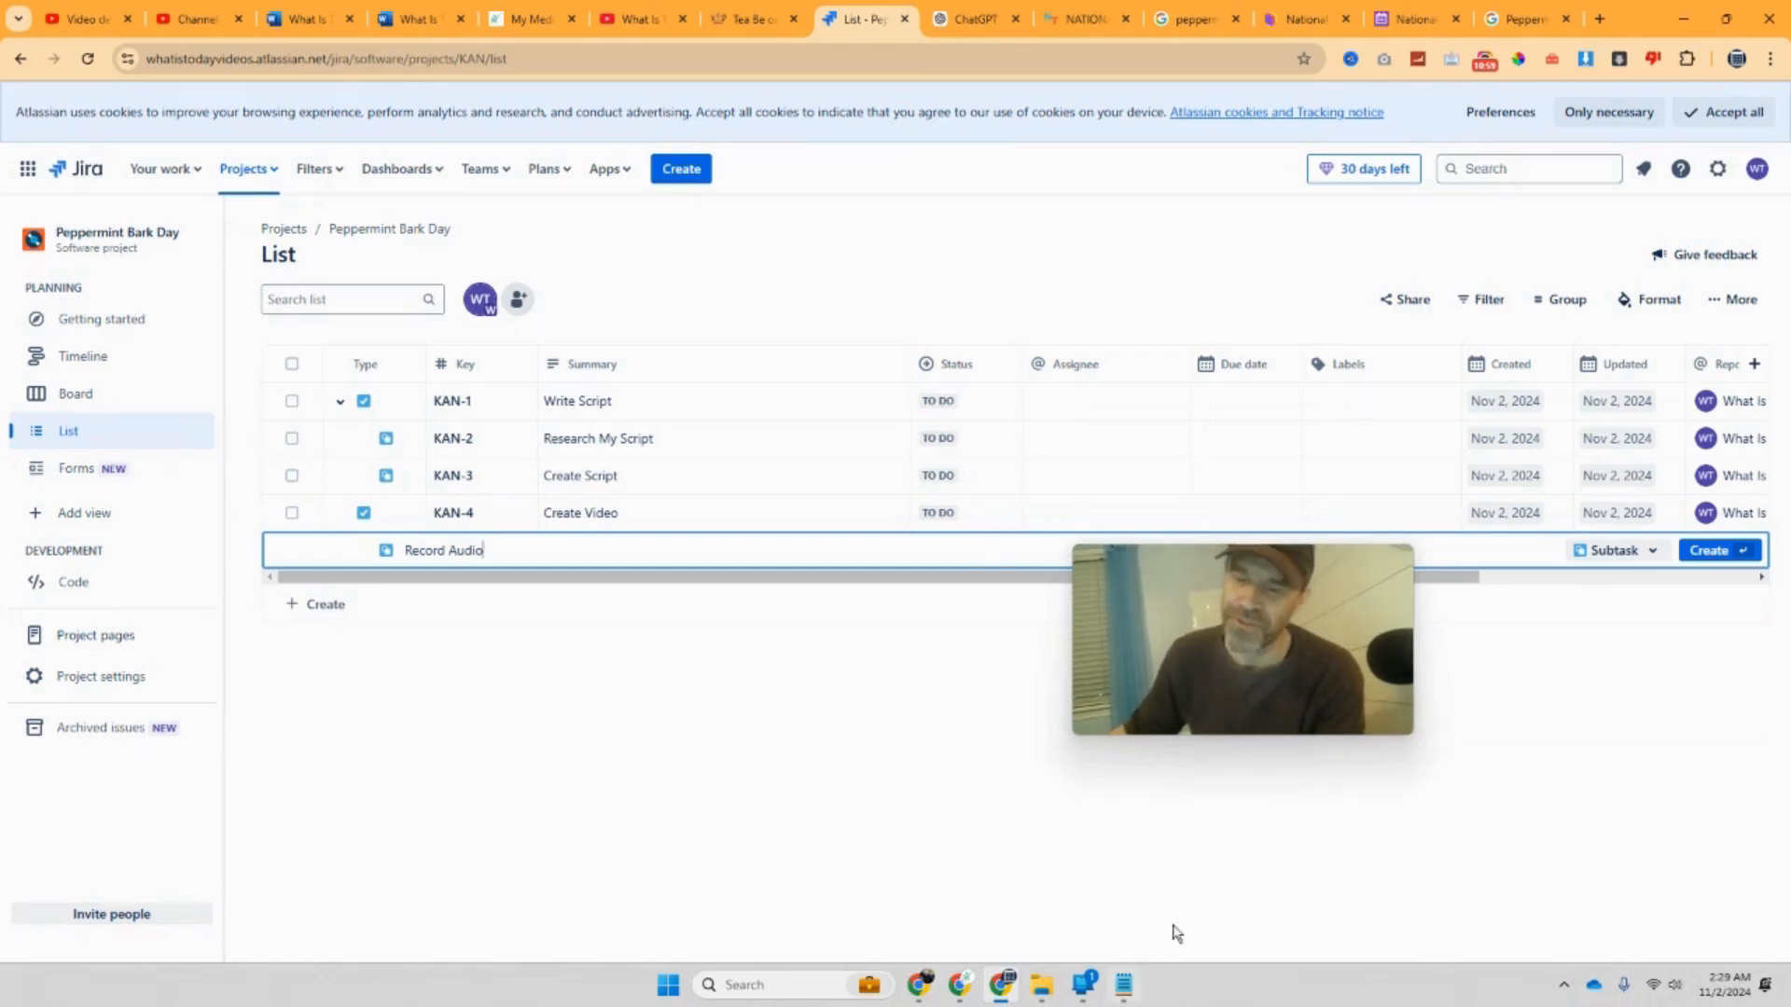
{"action": "left_click", "coordinate": [730, 996]}
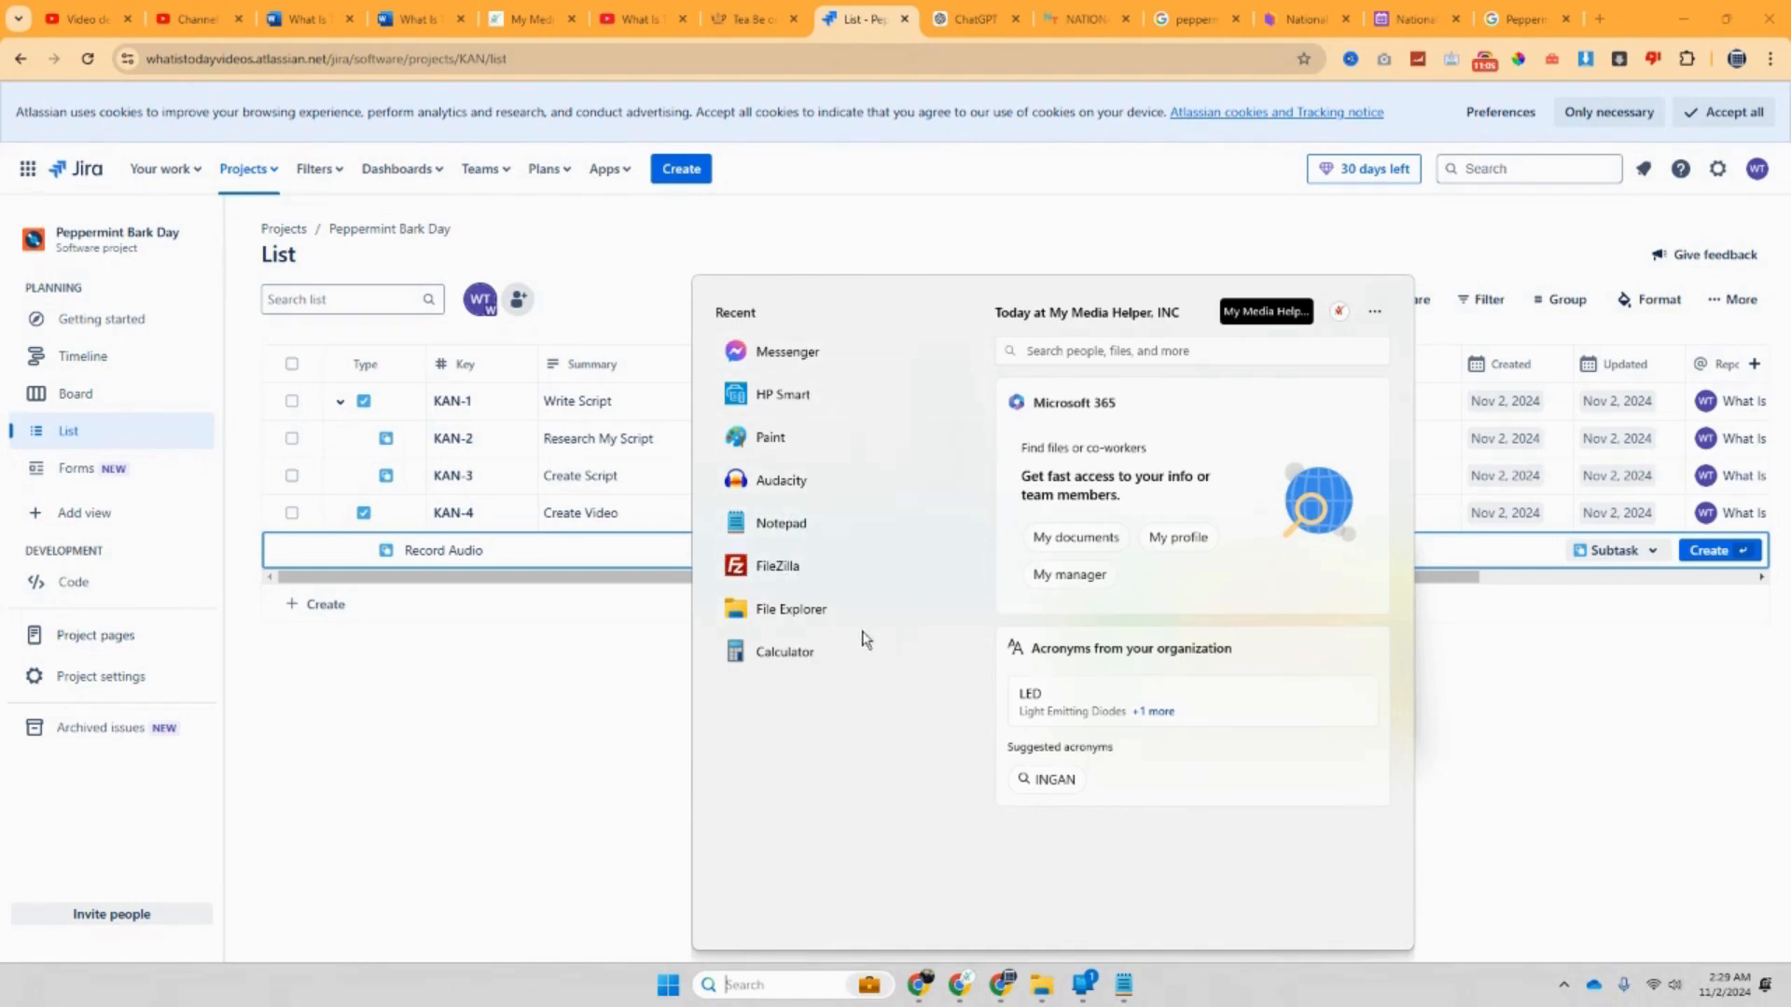
Step: Launch Audacity from recent apps and close the plug-in store and image results tabs
{"action": "left_click_drag", "start_coordinate": [772, 603], "coordinate": [787, 494]}
{"action": "left_click", "coordinate": [789, 495]}
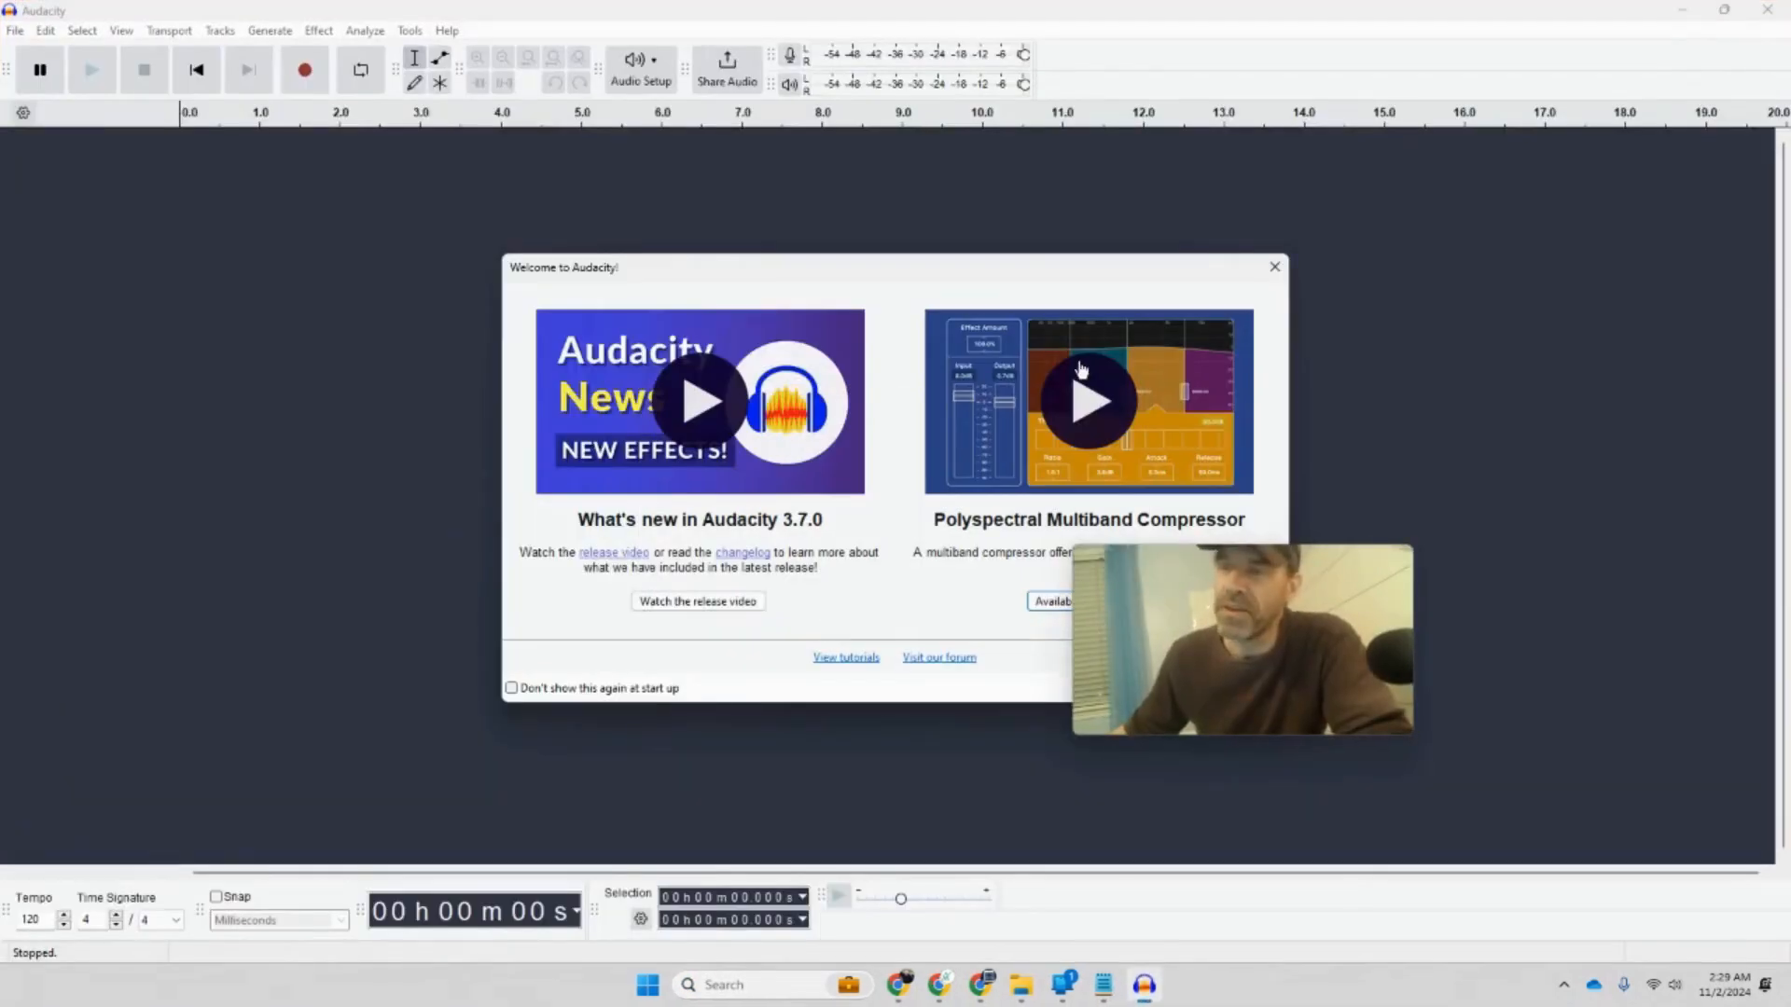
{"action": "left_click", "coordinate": [1058, 602]}
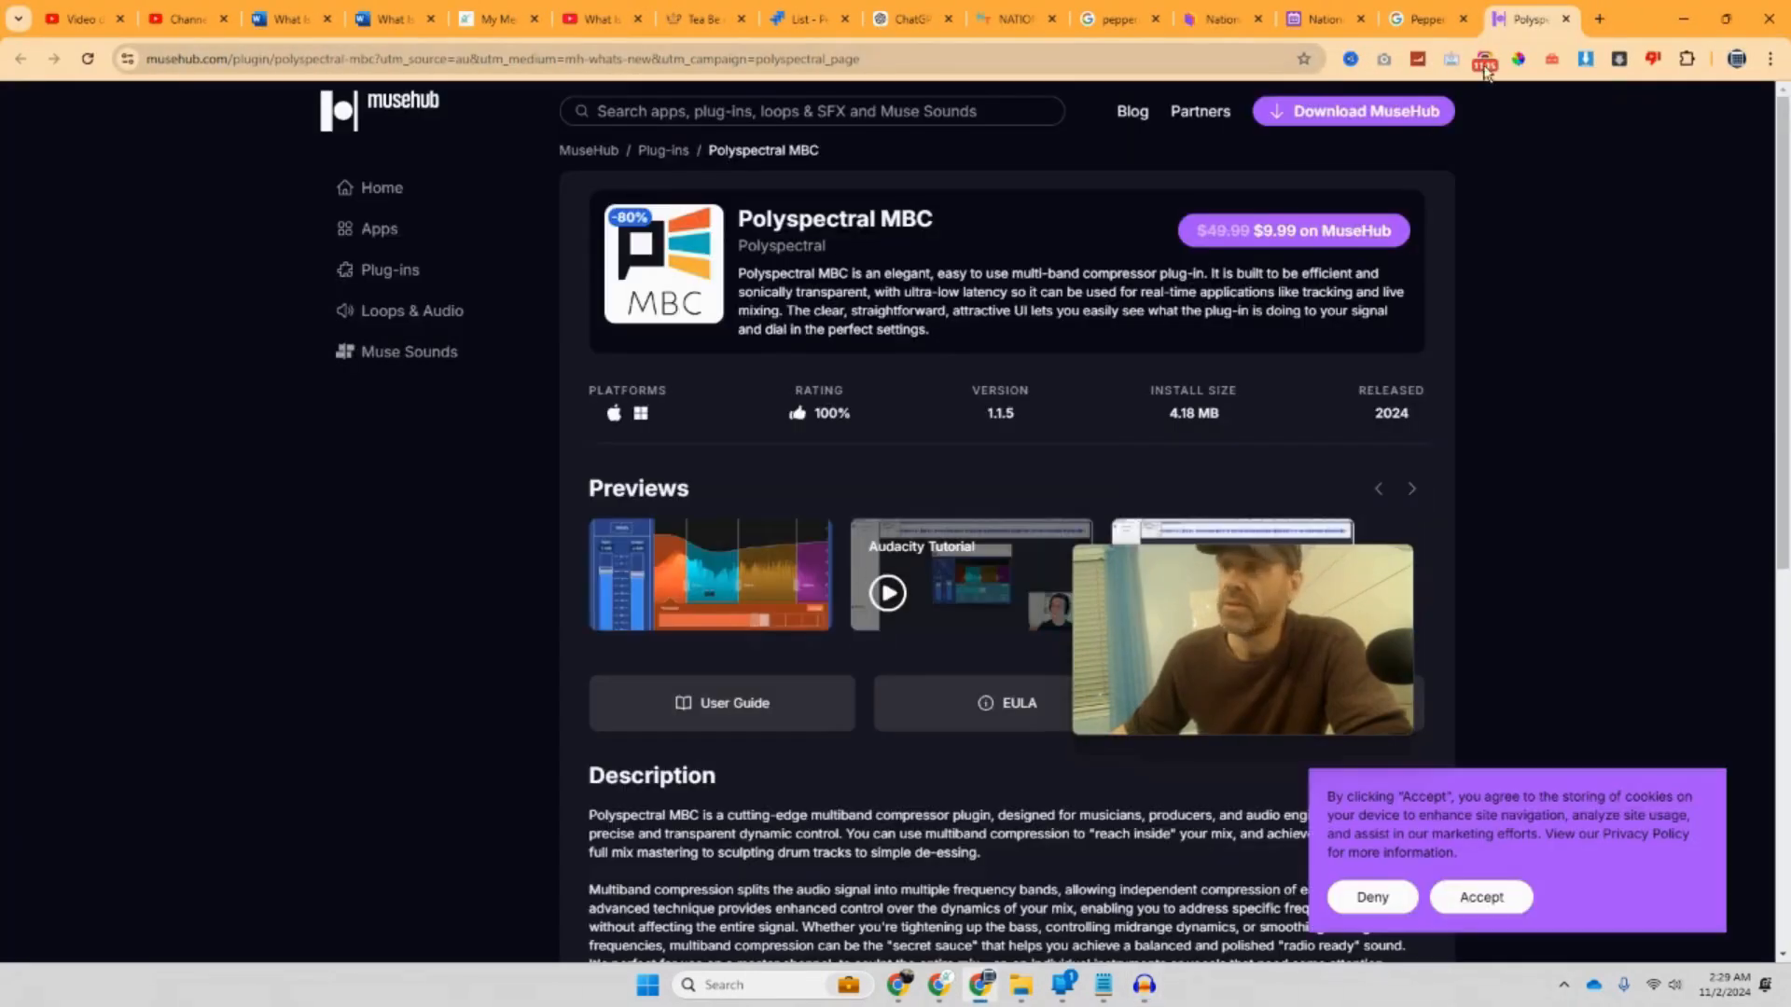
{"action": "left_click", "coordinate": [1567, 20]}
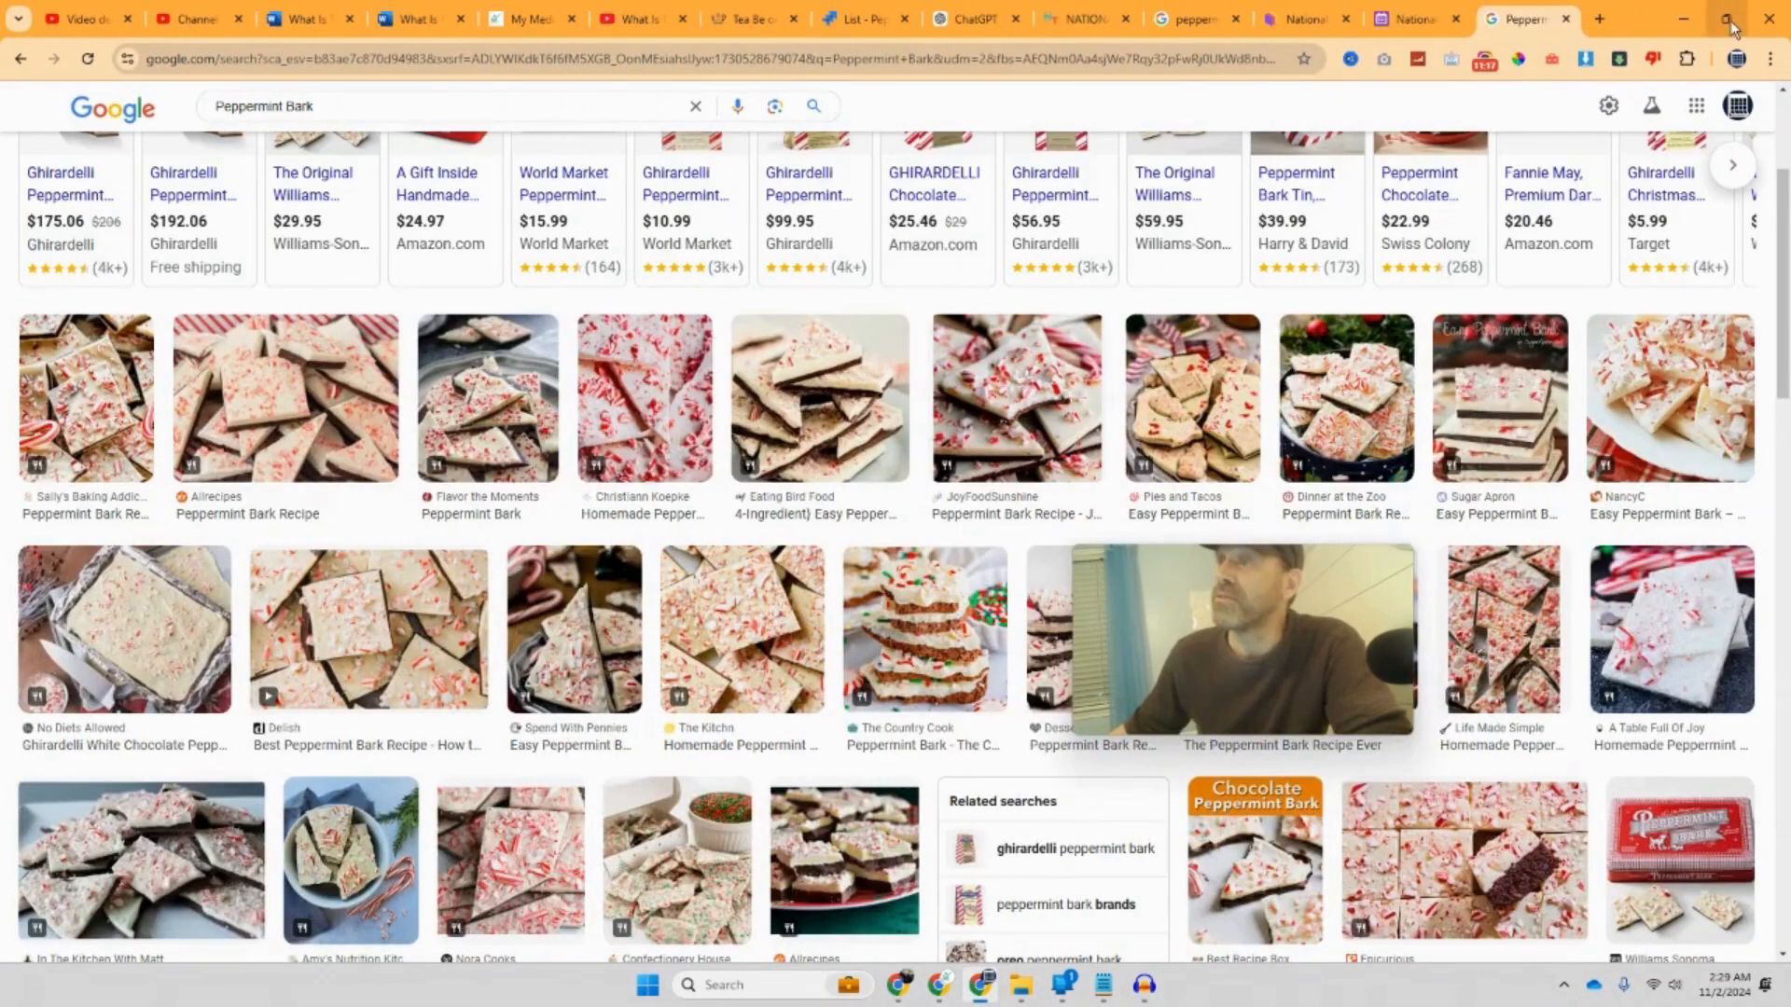
{"action": "left_click", "coordinate": [1565, 19]}
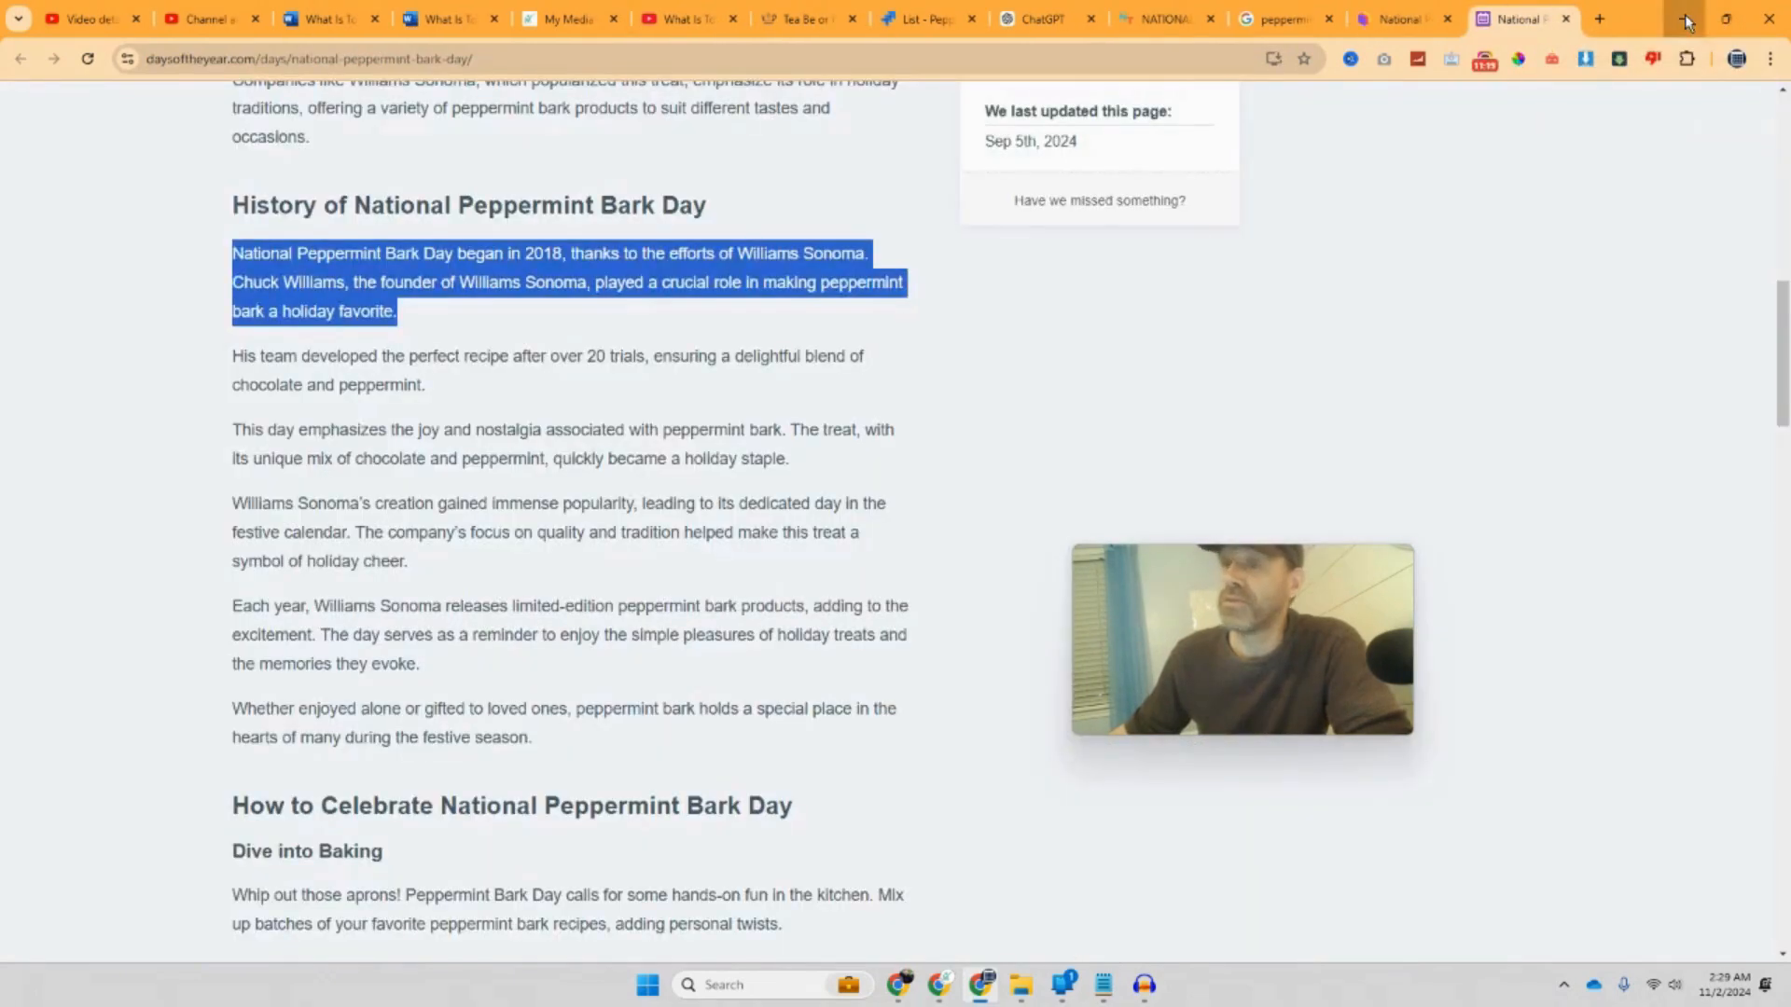
Step: Minimize the browser, dismiss Audacity's Welcome dialog, and minimize Audacity to reveal Jira
{"action": "left_click", "coordinate": [1685, 19]}
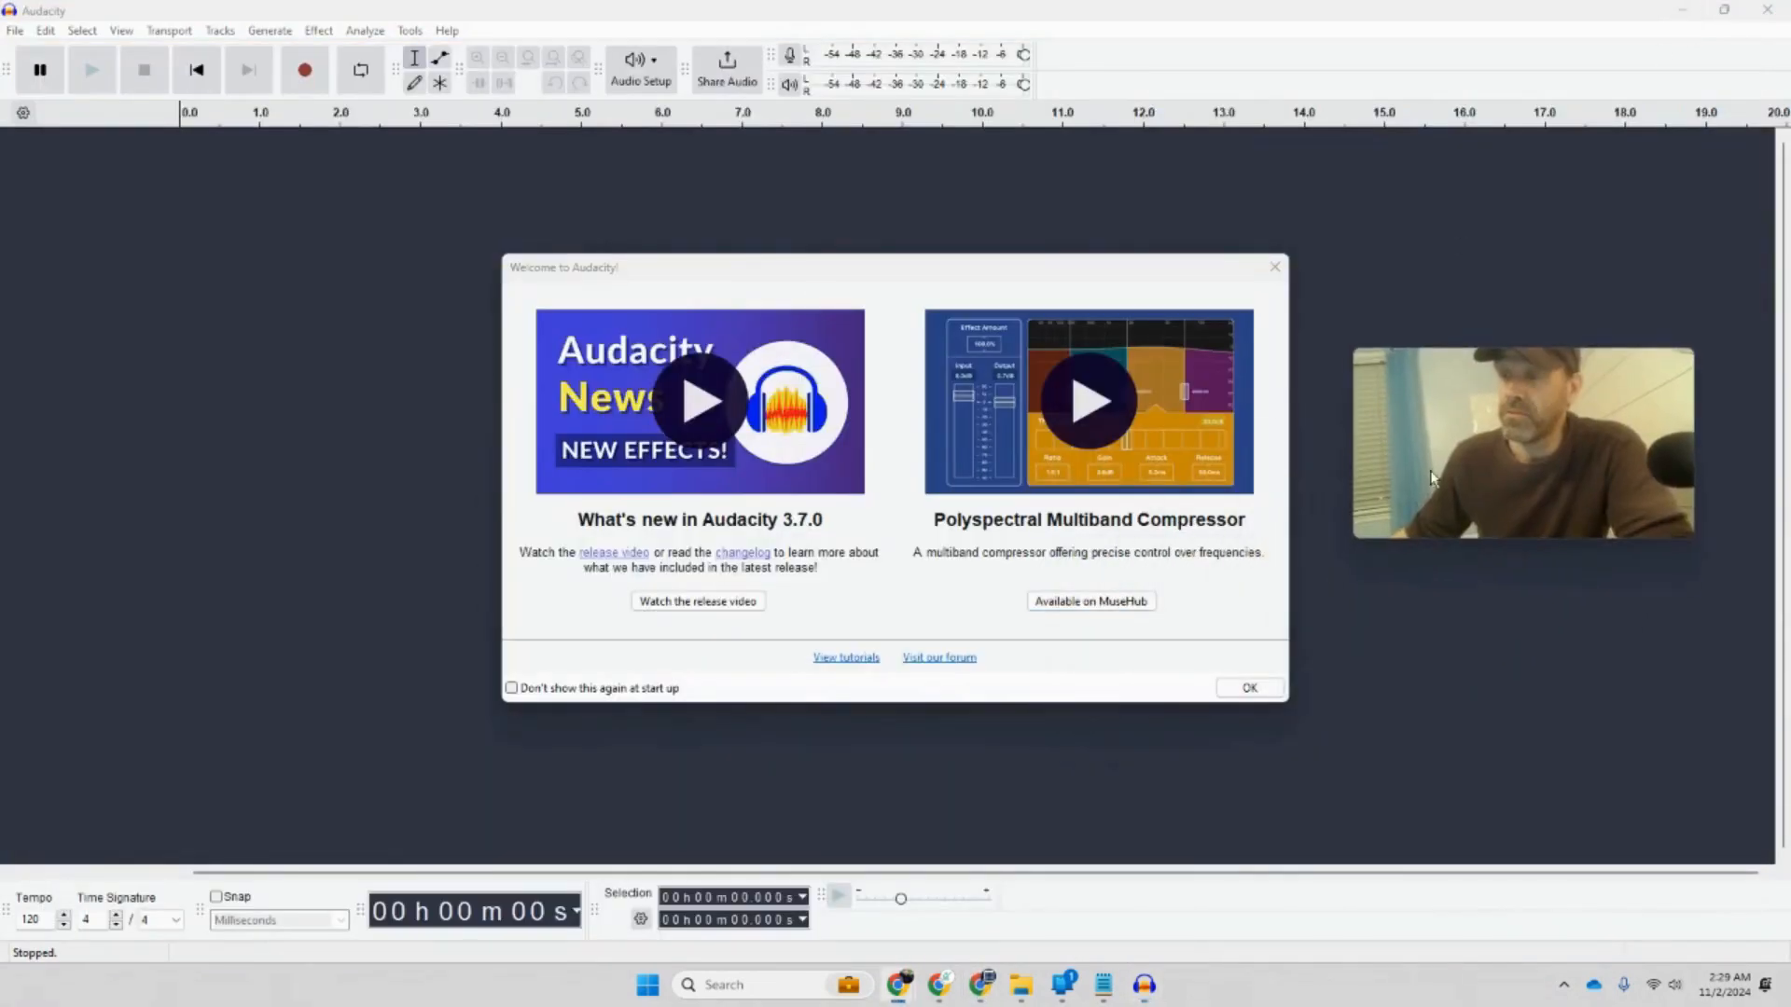
{"action": "left_click", "coordinate": [1252, 685]}
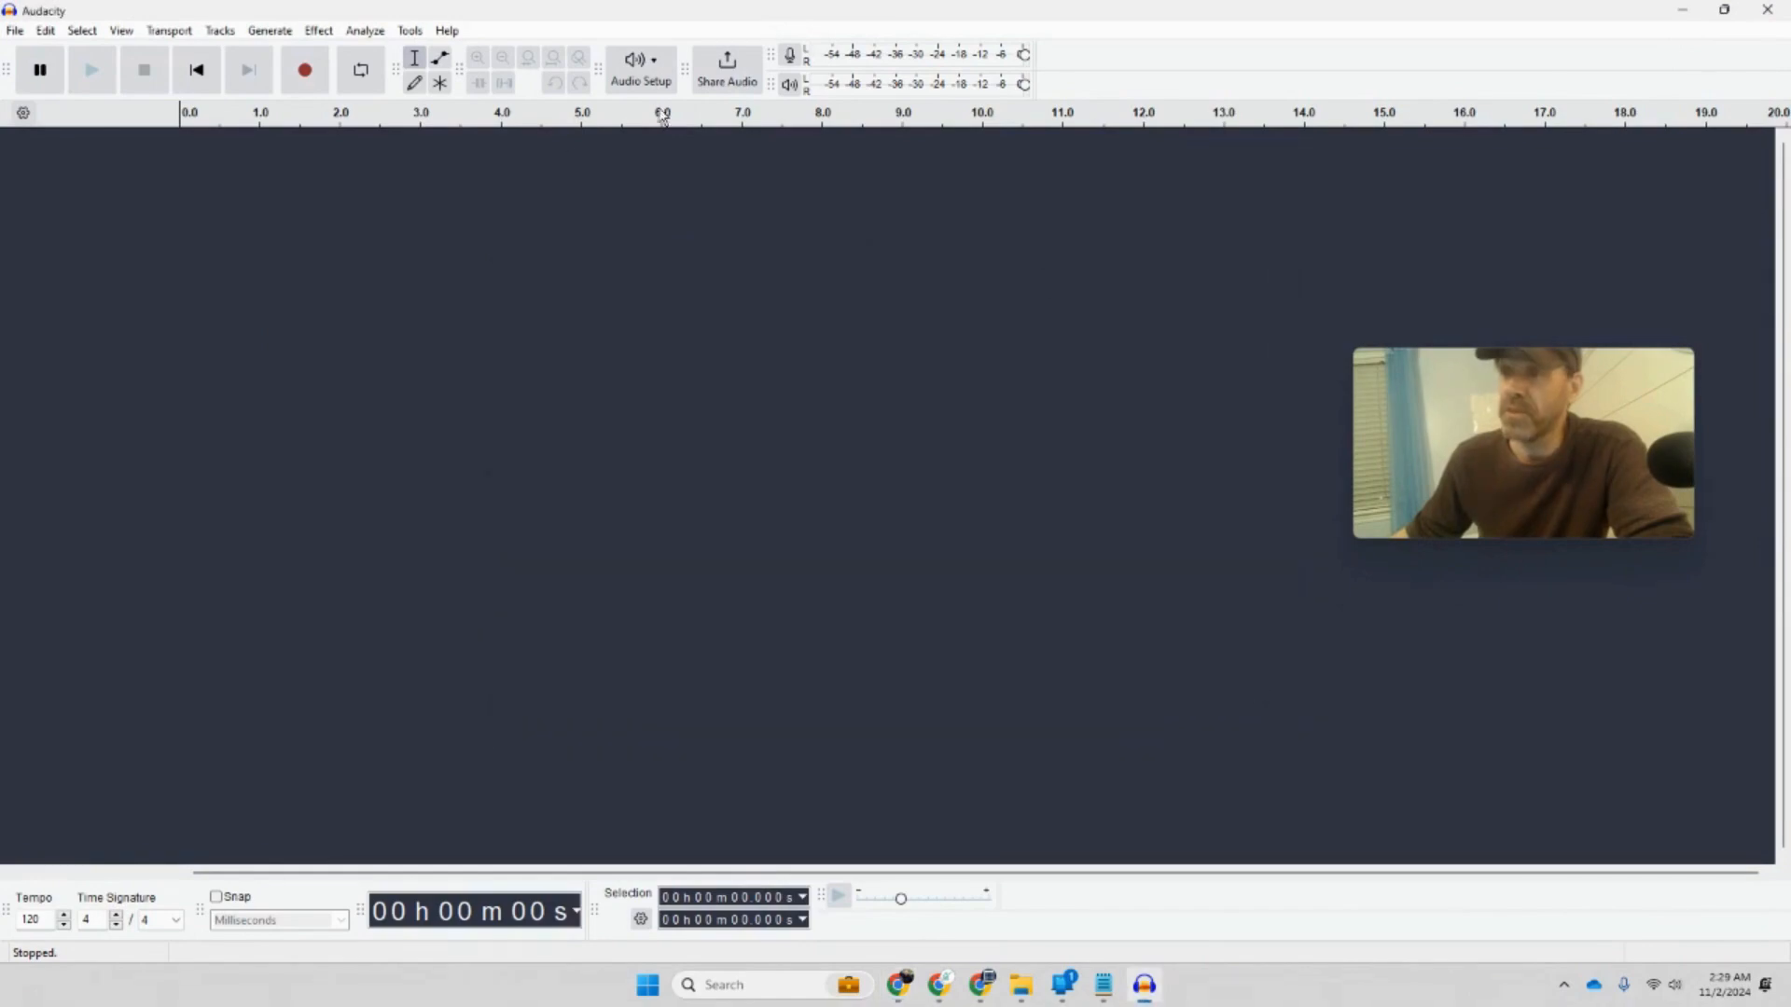
{"action": "left_click", "coordinate": [1678, 12]}
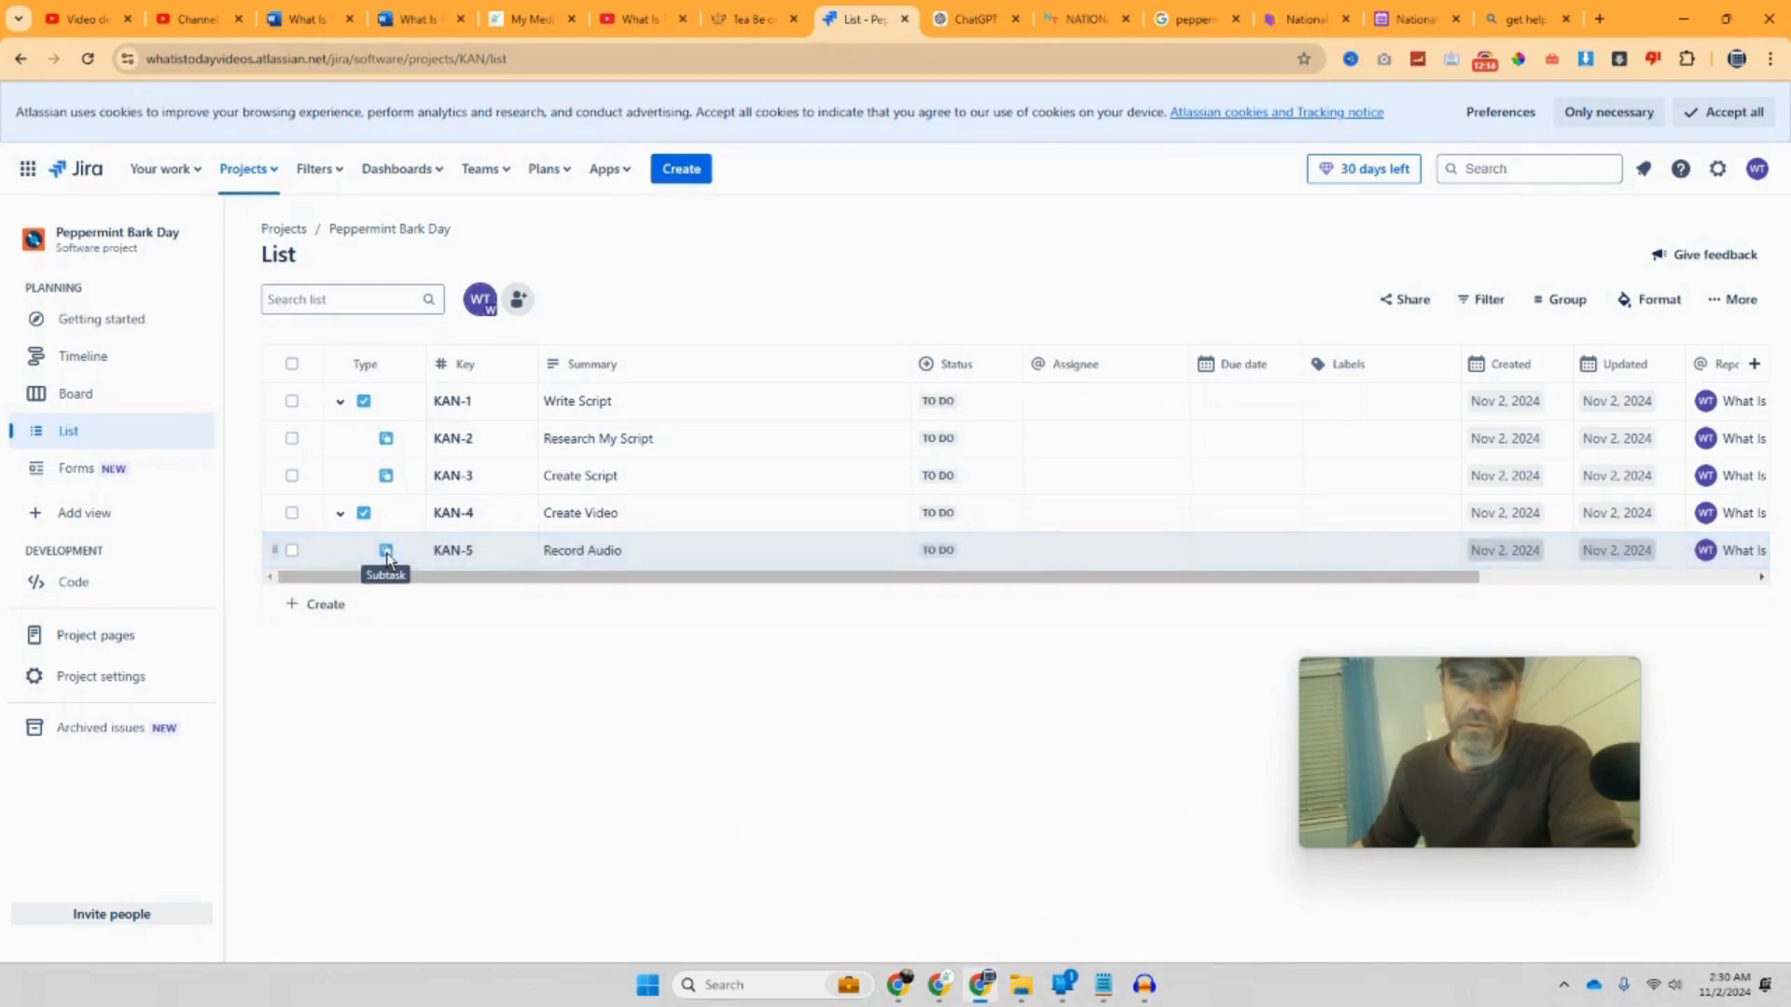
Step: Add a second subtask, Edit Audio (KAN-6), under the Create Video task
{"action": "left_click", "coordinate": [377, 513]}
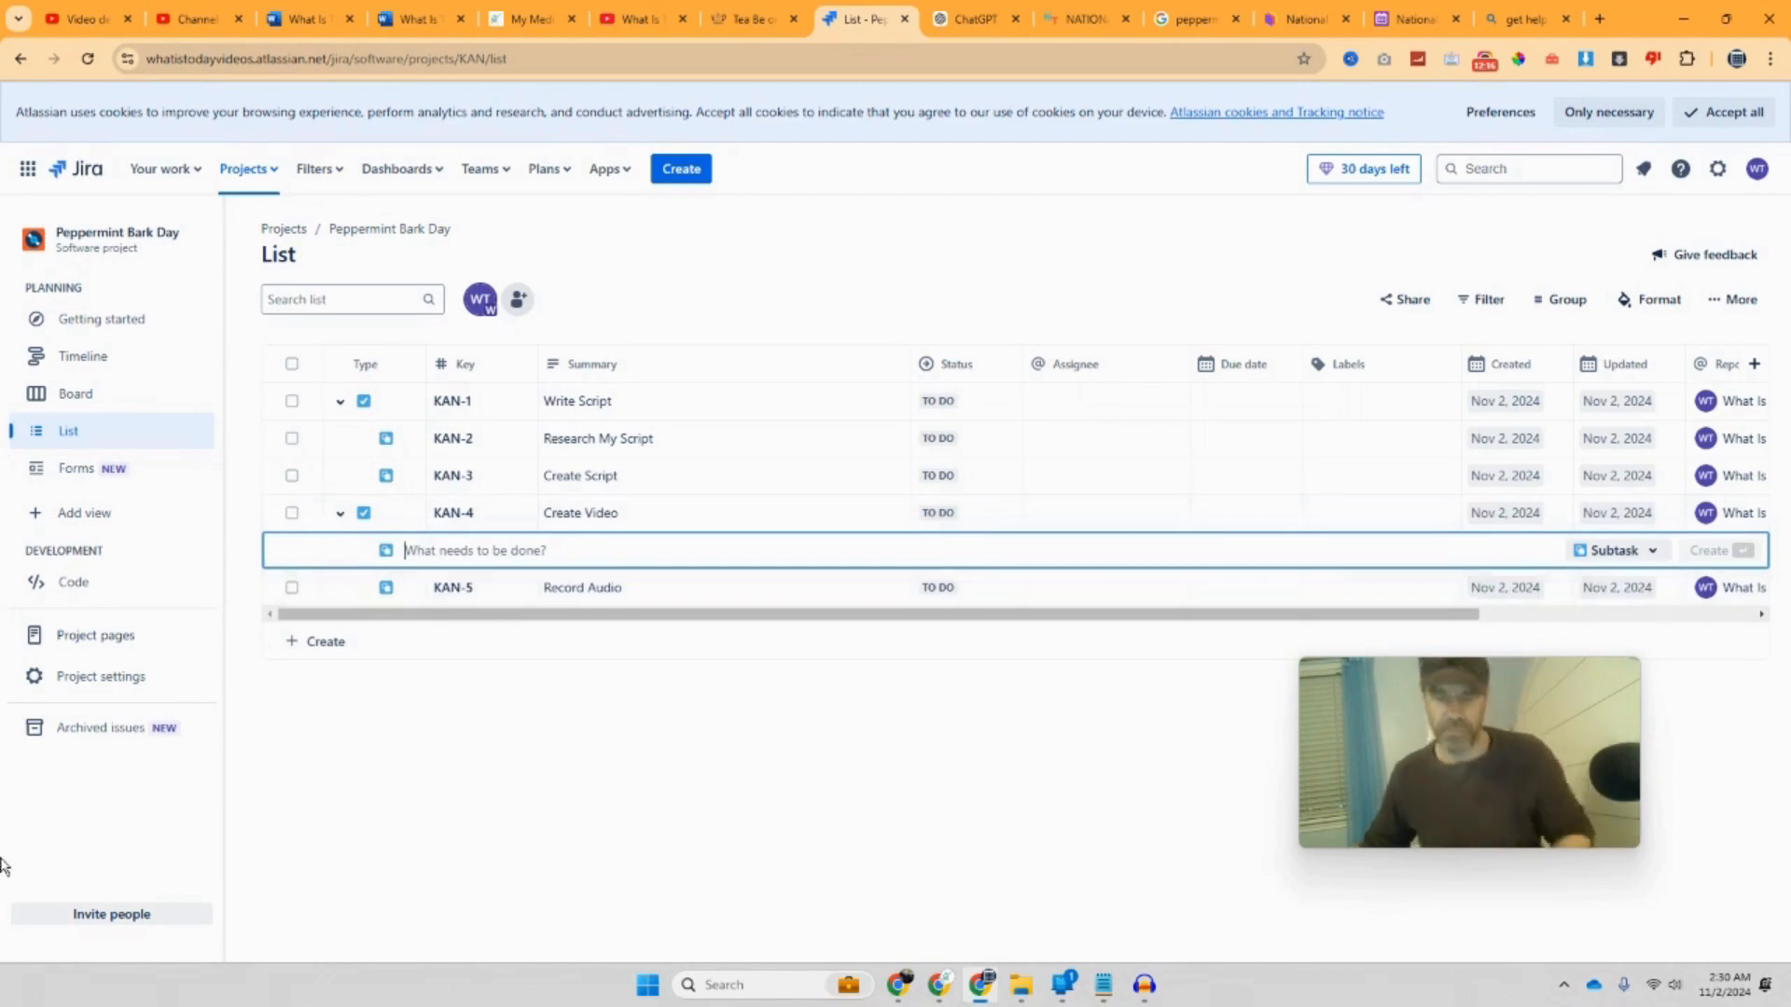
{"action": "type", "text": "Edit Audio"}
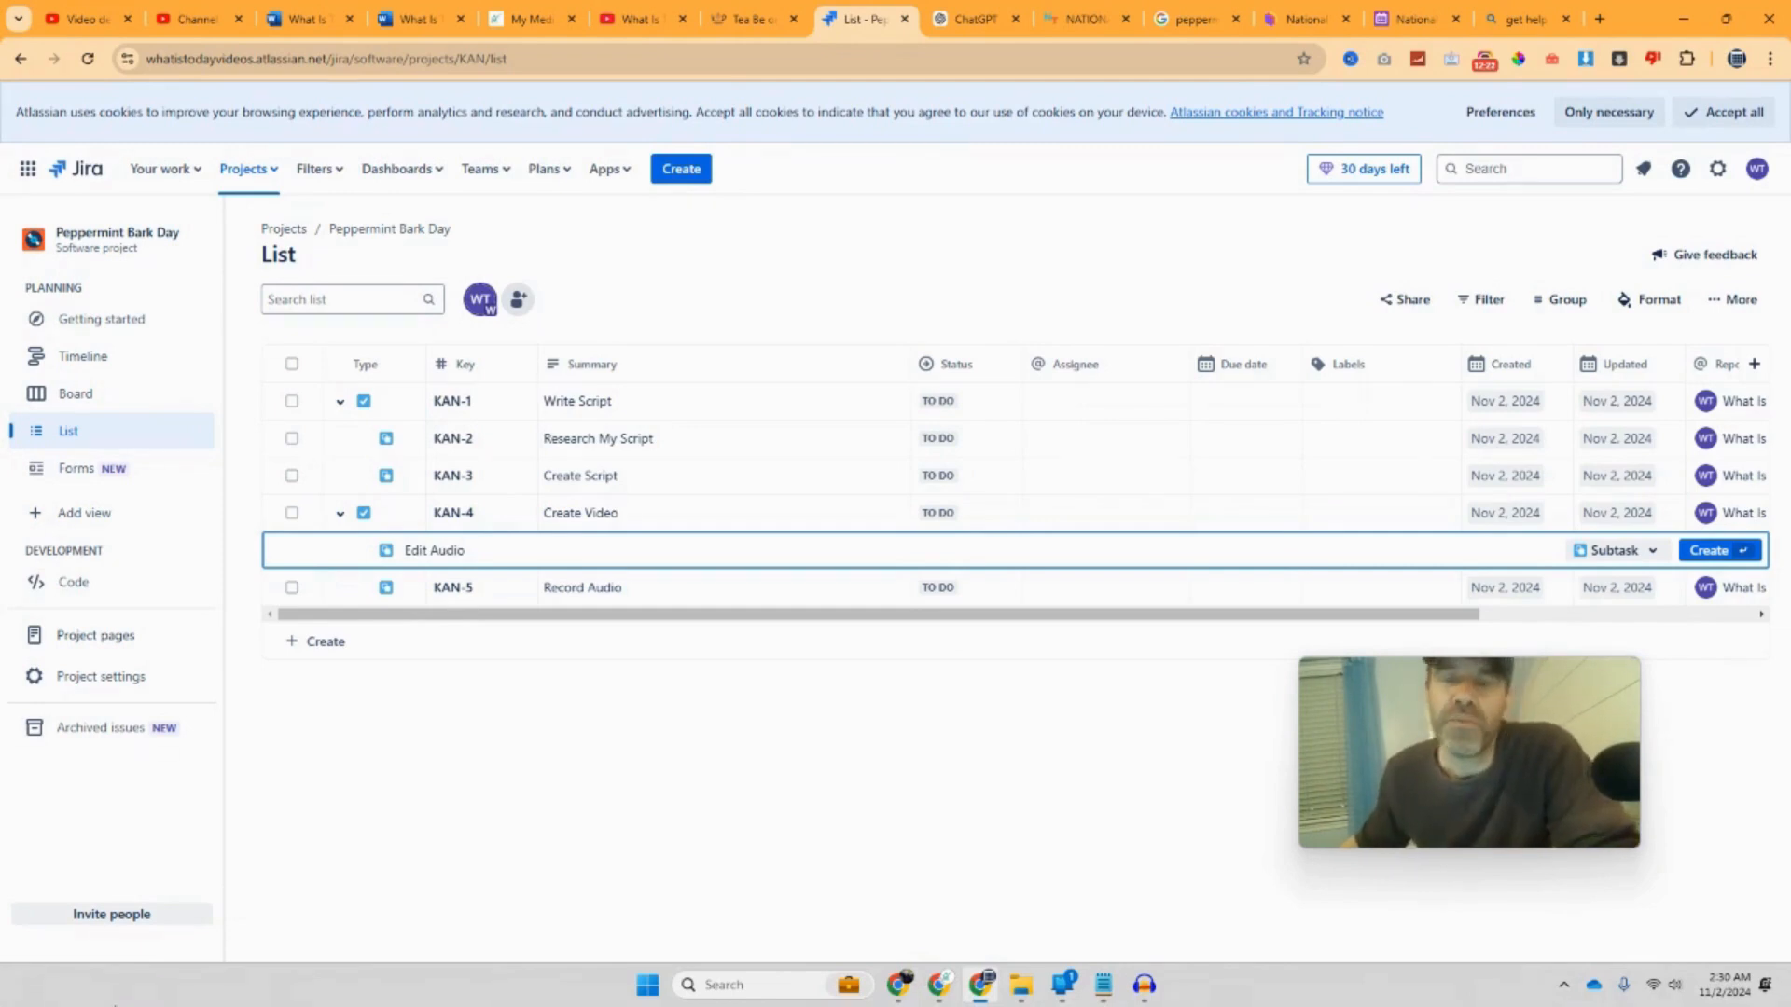
{"action": "key", "text": "Return"}
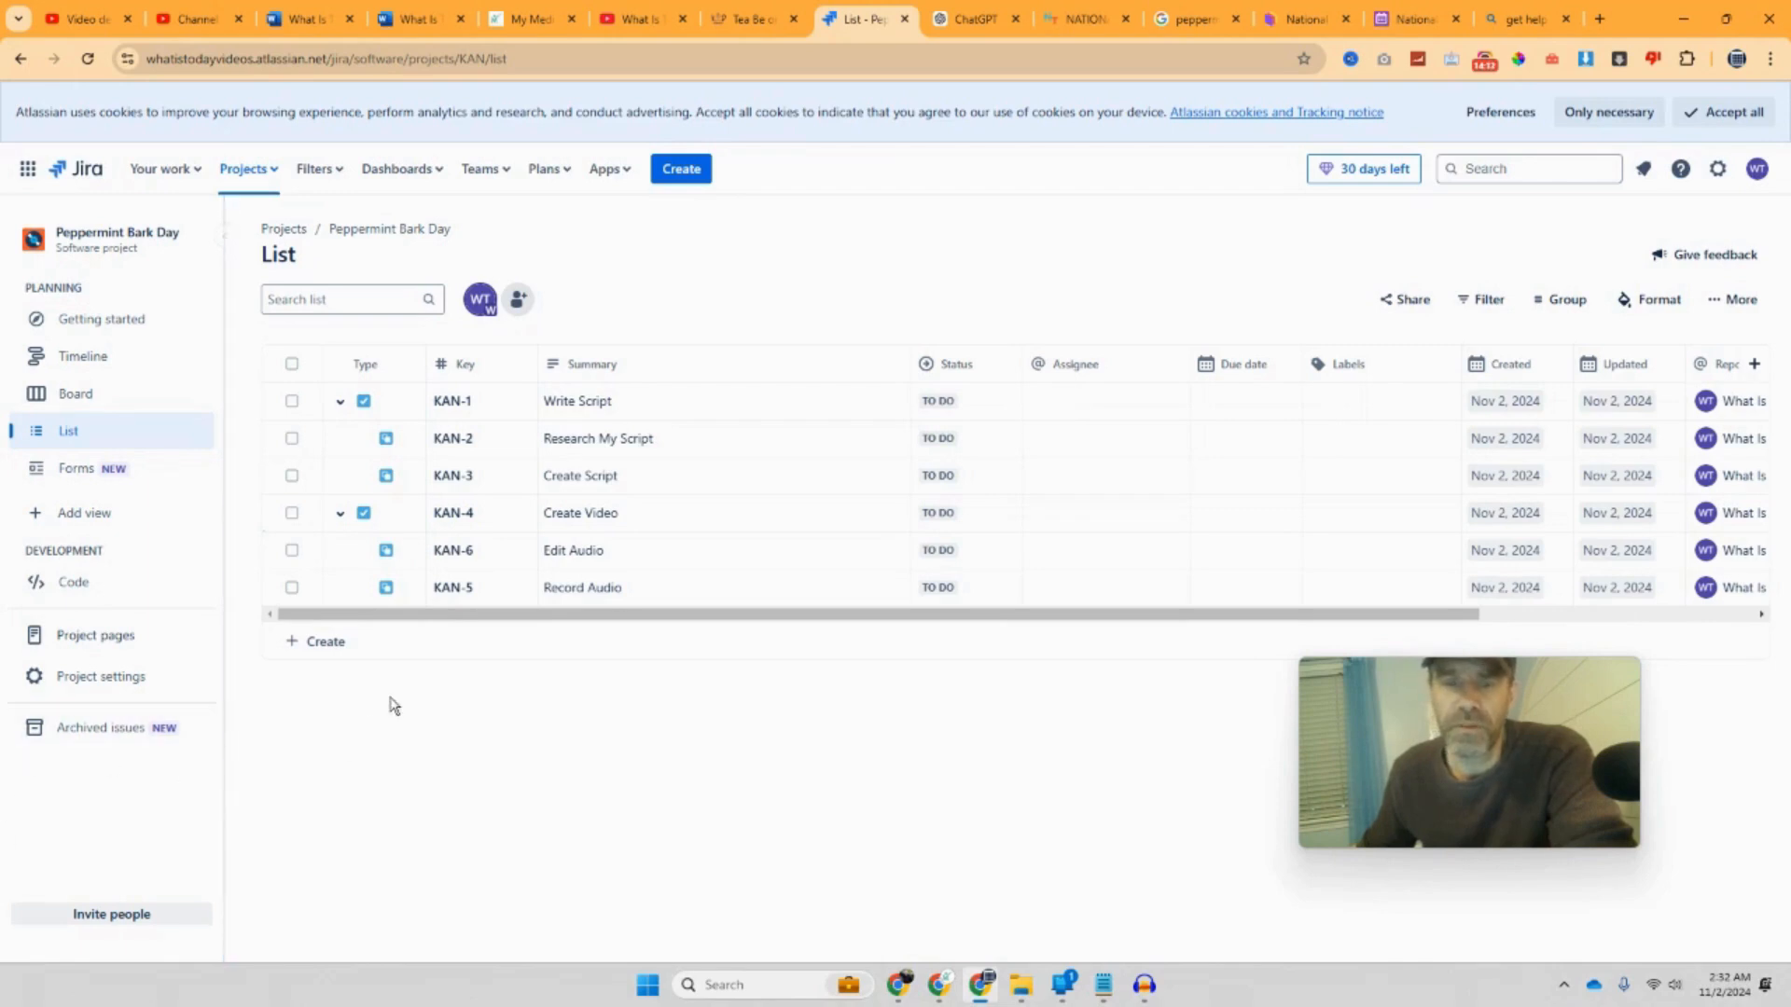
Step: Rename task KAN-4 from Create Video to Create Audio
{"action": "left_click", "coordinate": [343, 648]}
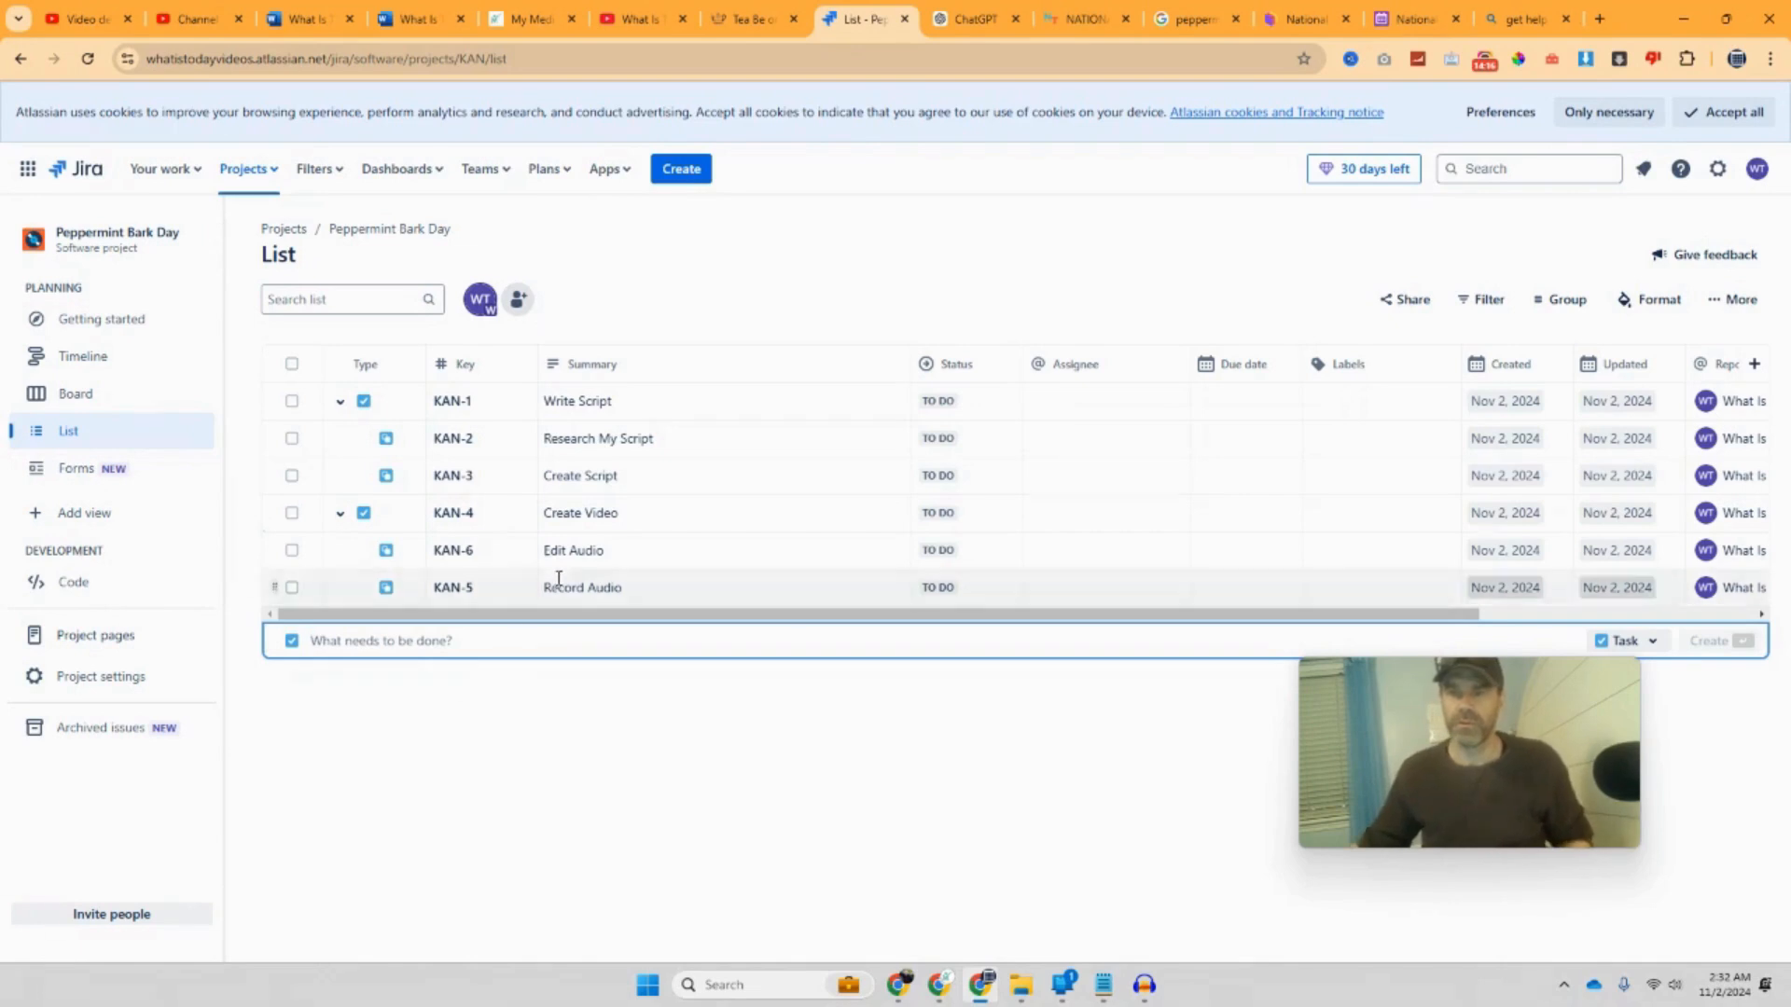
{"action": "left_click", "coordinate": [623, 513]}
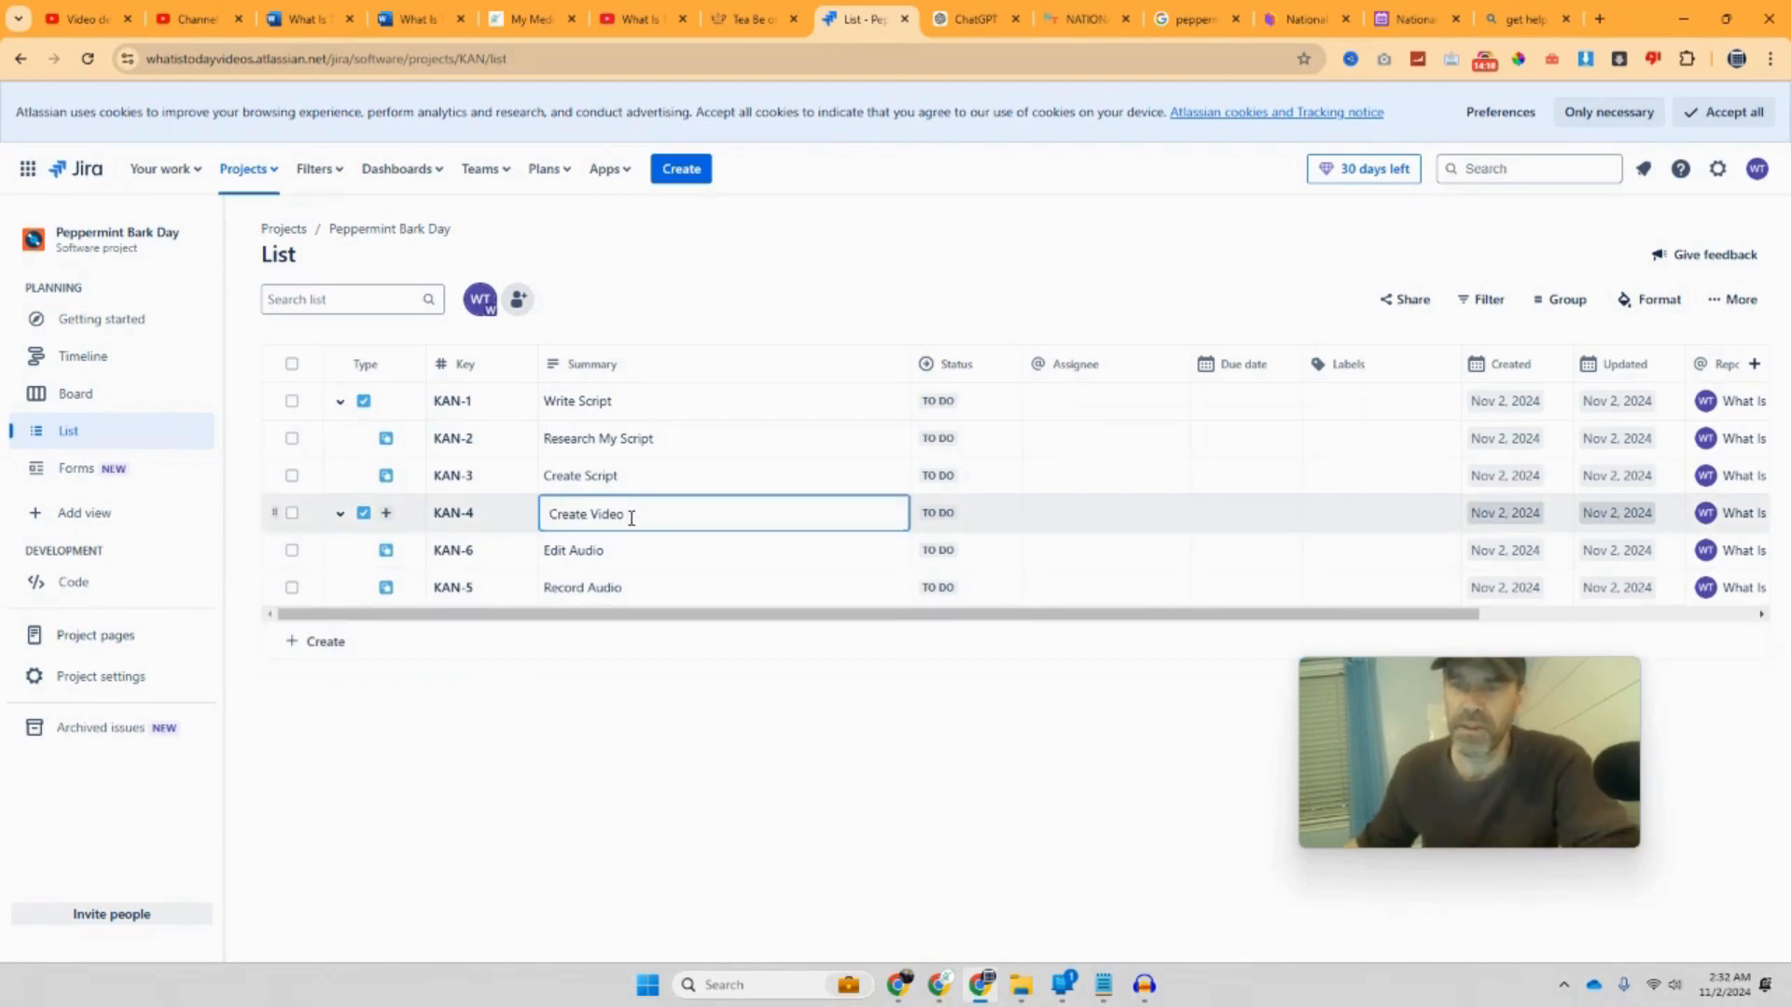
{"action": "key", "text": "BackSpace"}
{"action": "key", "text": "BackSpace"}
{"action": "key", "text": "BackSpace"}
{"action": "key", "text": "BackSpace"}
{"action": "key", "text": "BackSpace"}
{"action": "key", "text": "BackSpace"}
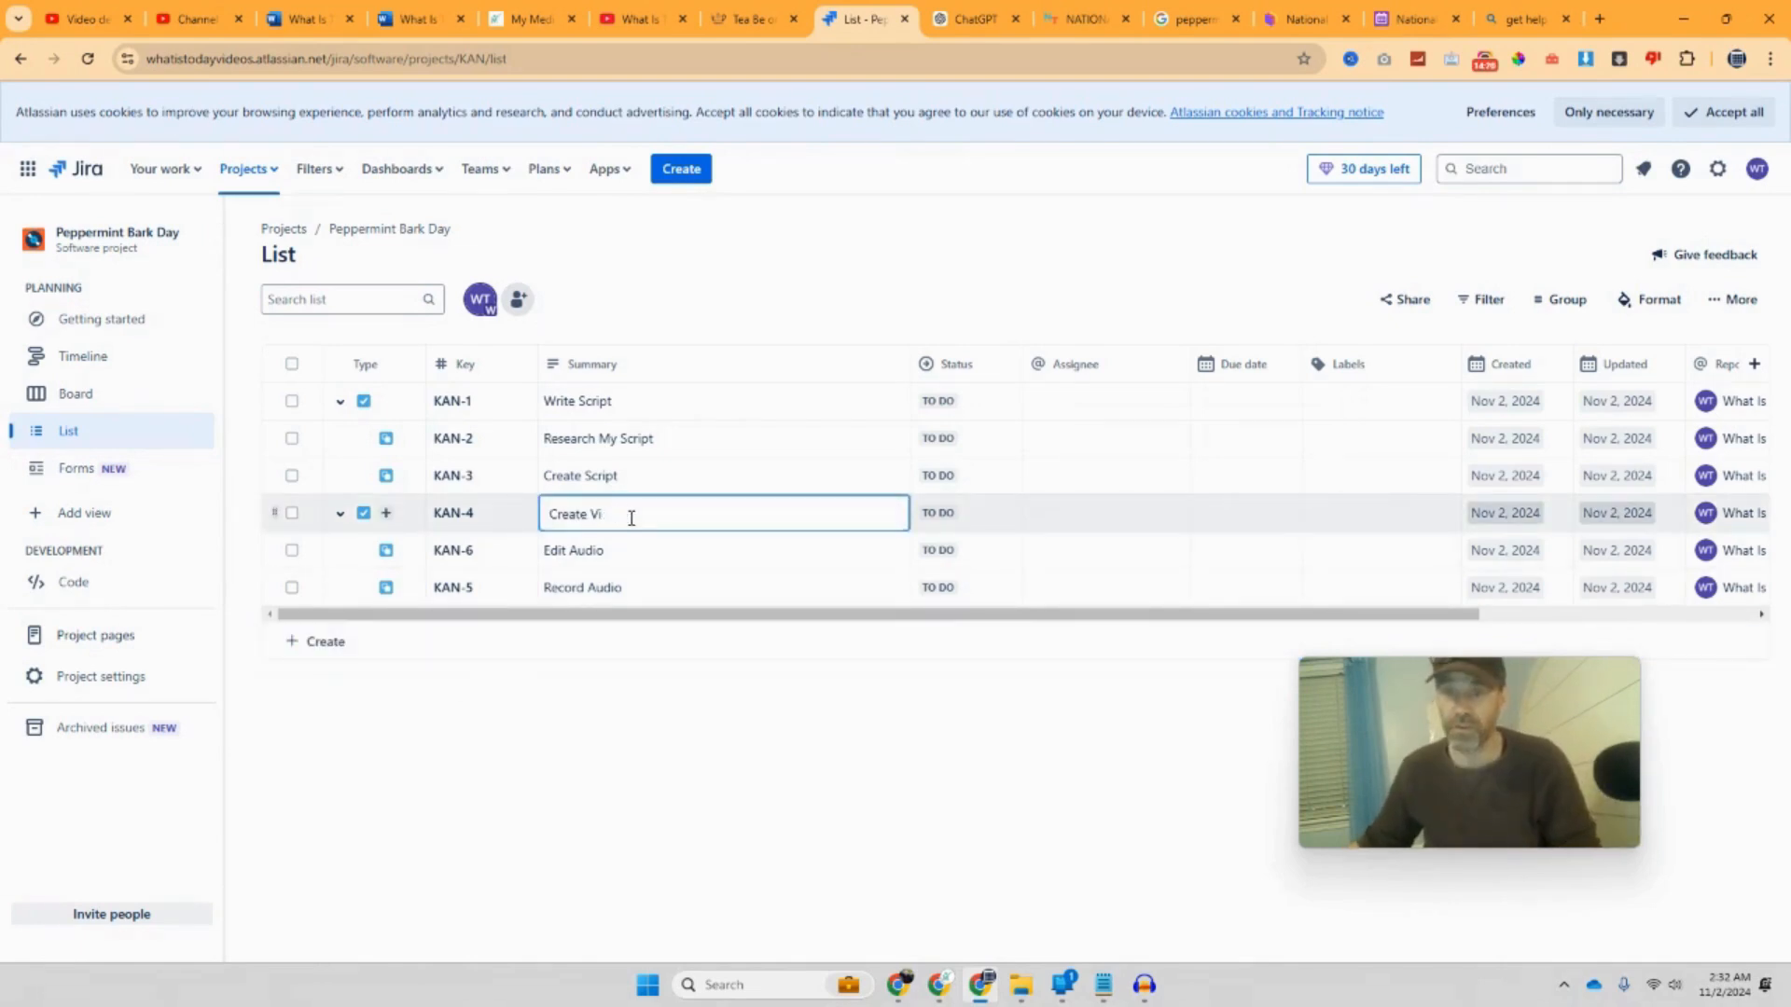
{"action": "type", "text": "Audio"}
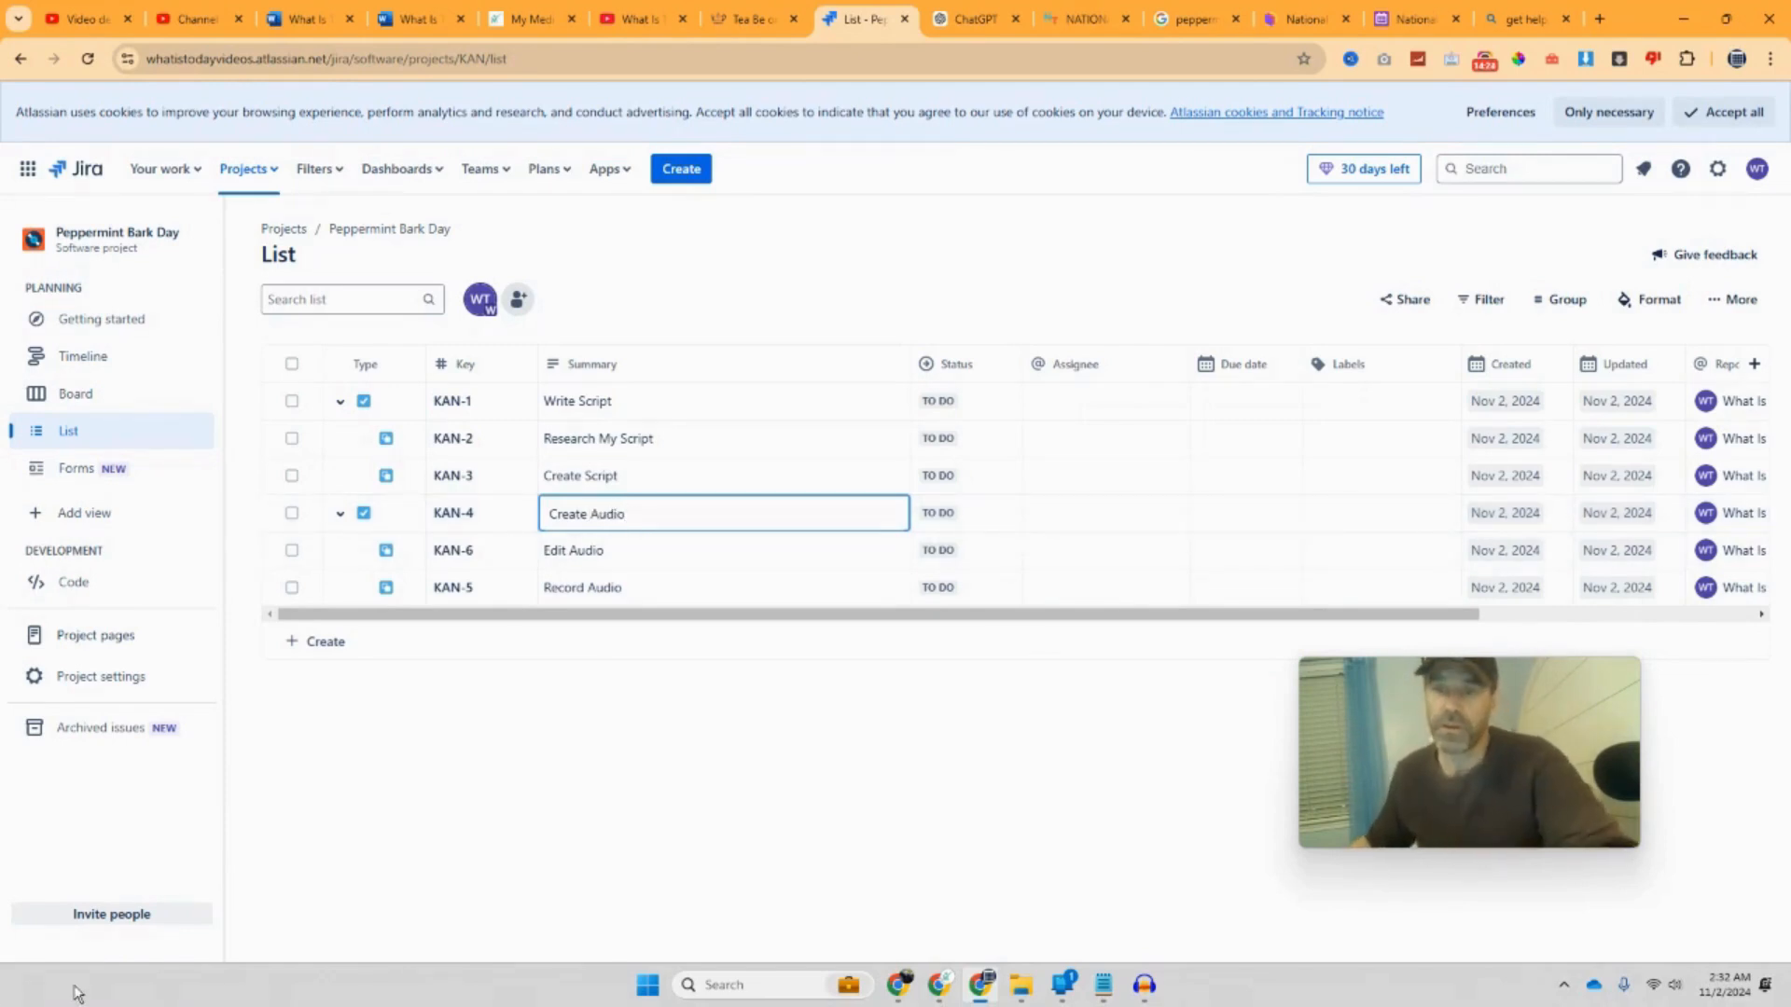
{"action": "left_click", "coordinate": [619, 891]}
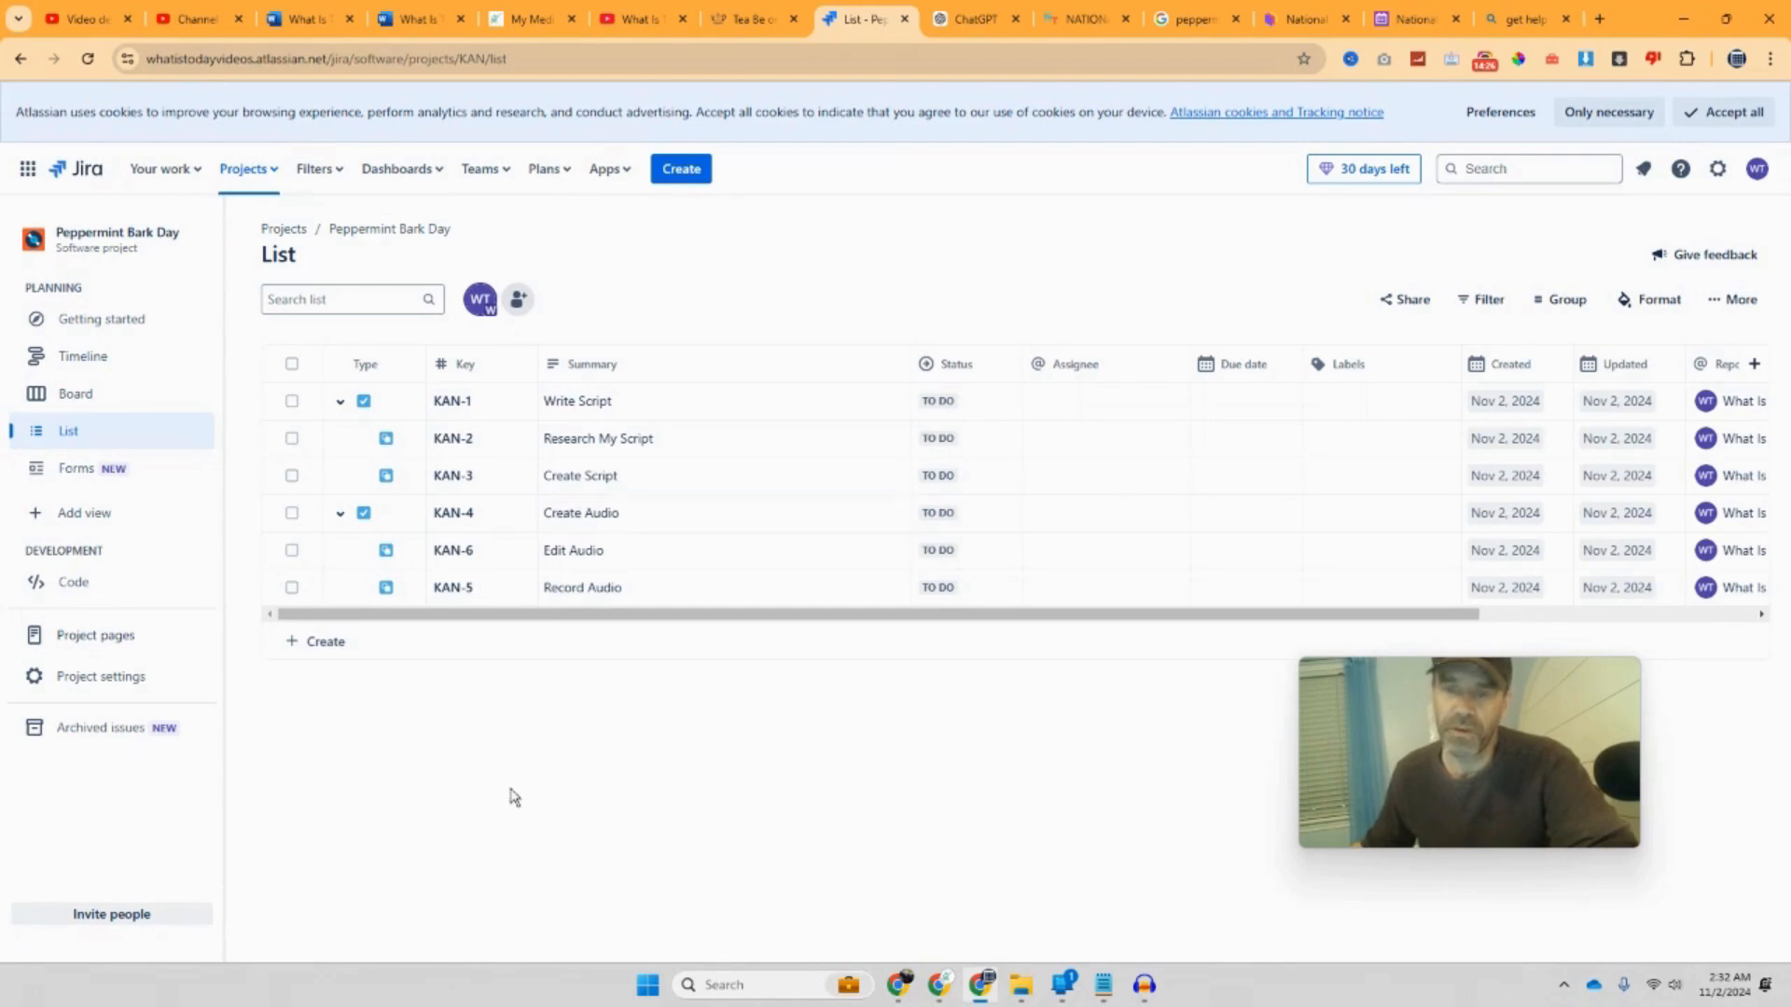
Step: Add a new top-level task named Create Video as KAN-7
{"action": "left_click", "coordinate": [325, 644]}
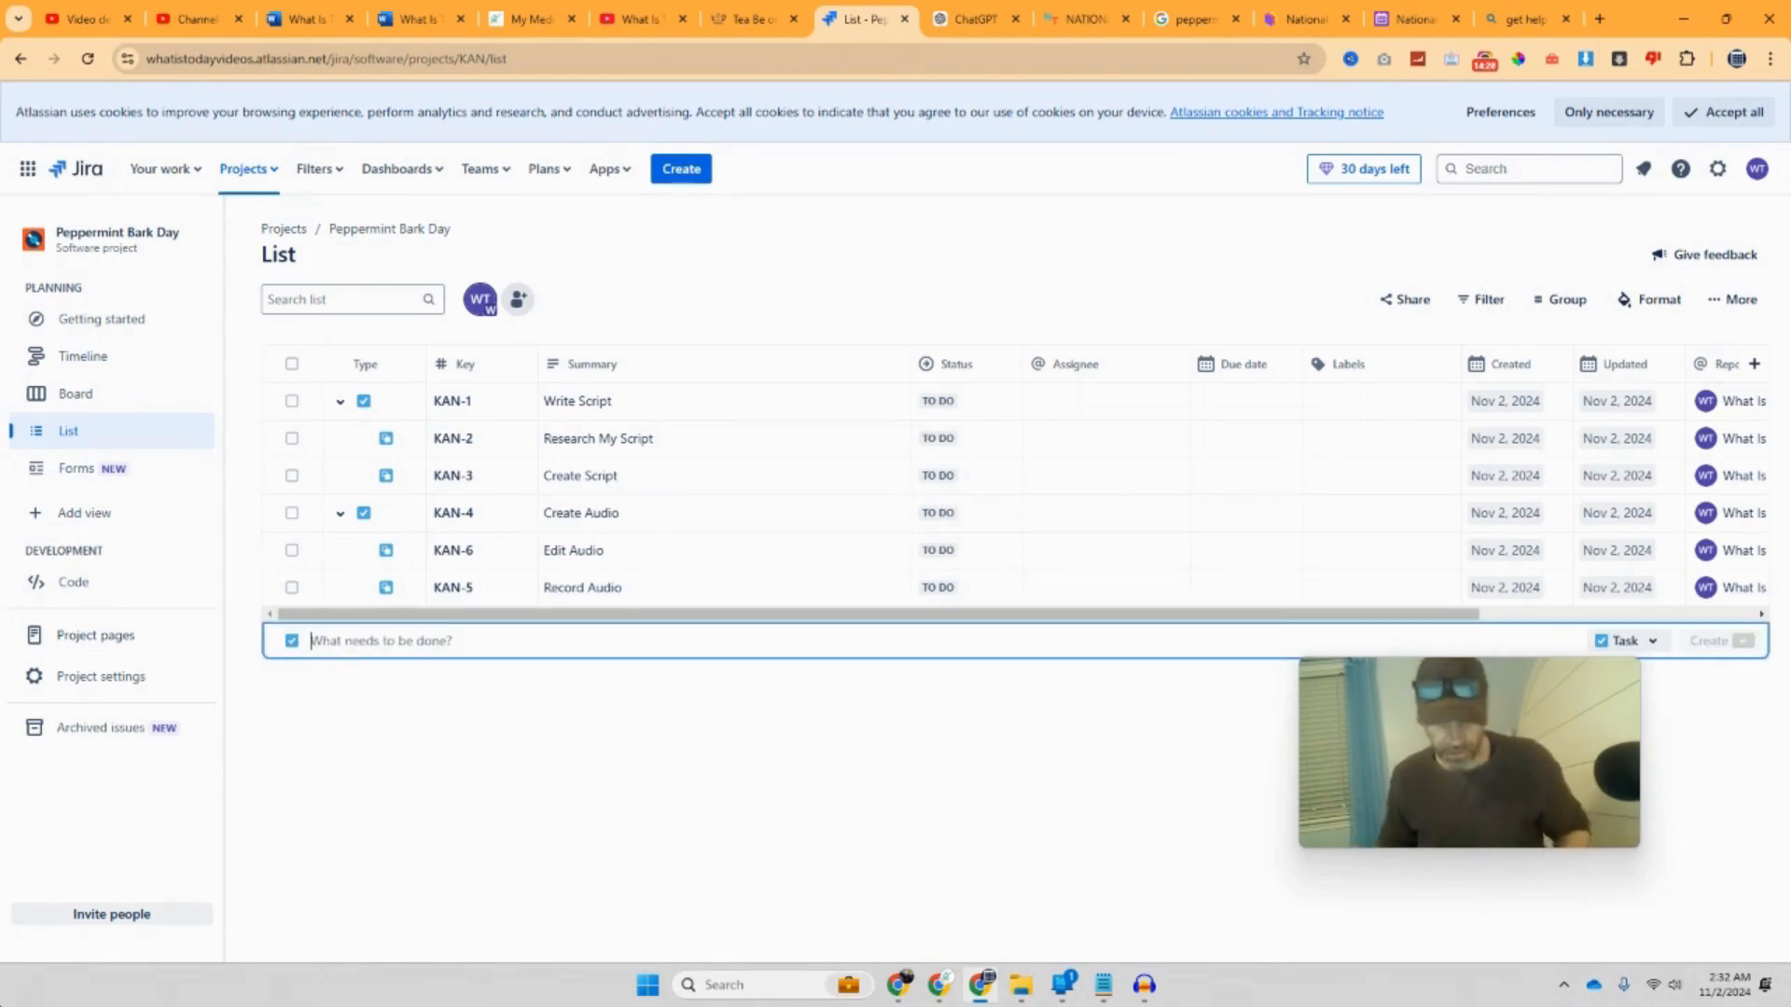
{"action": "type", "text": "C"}
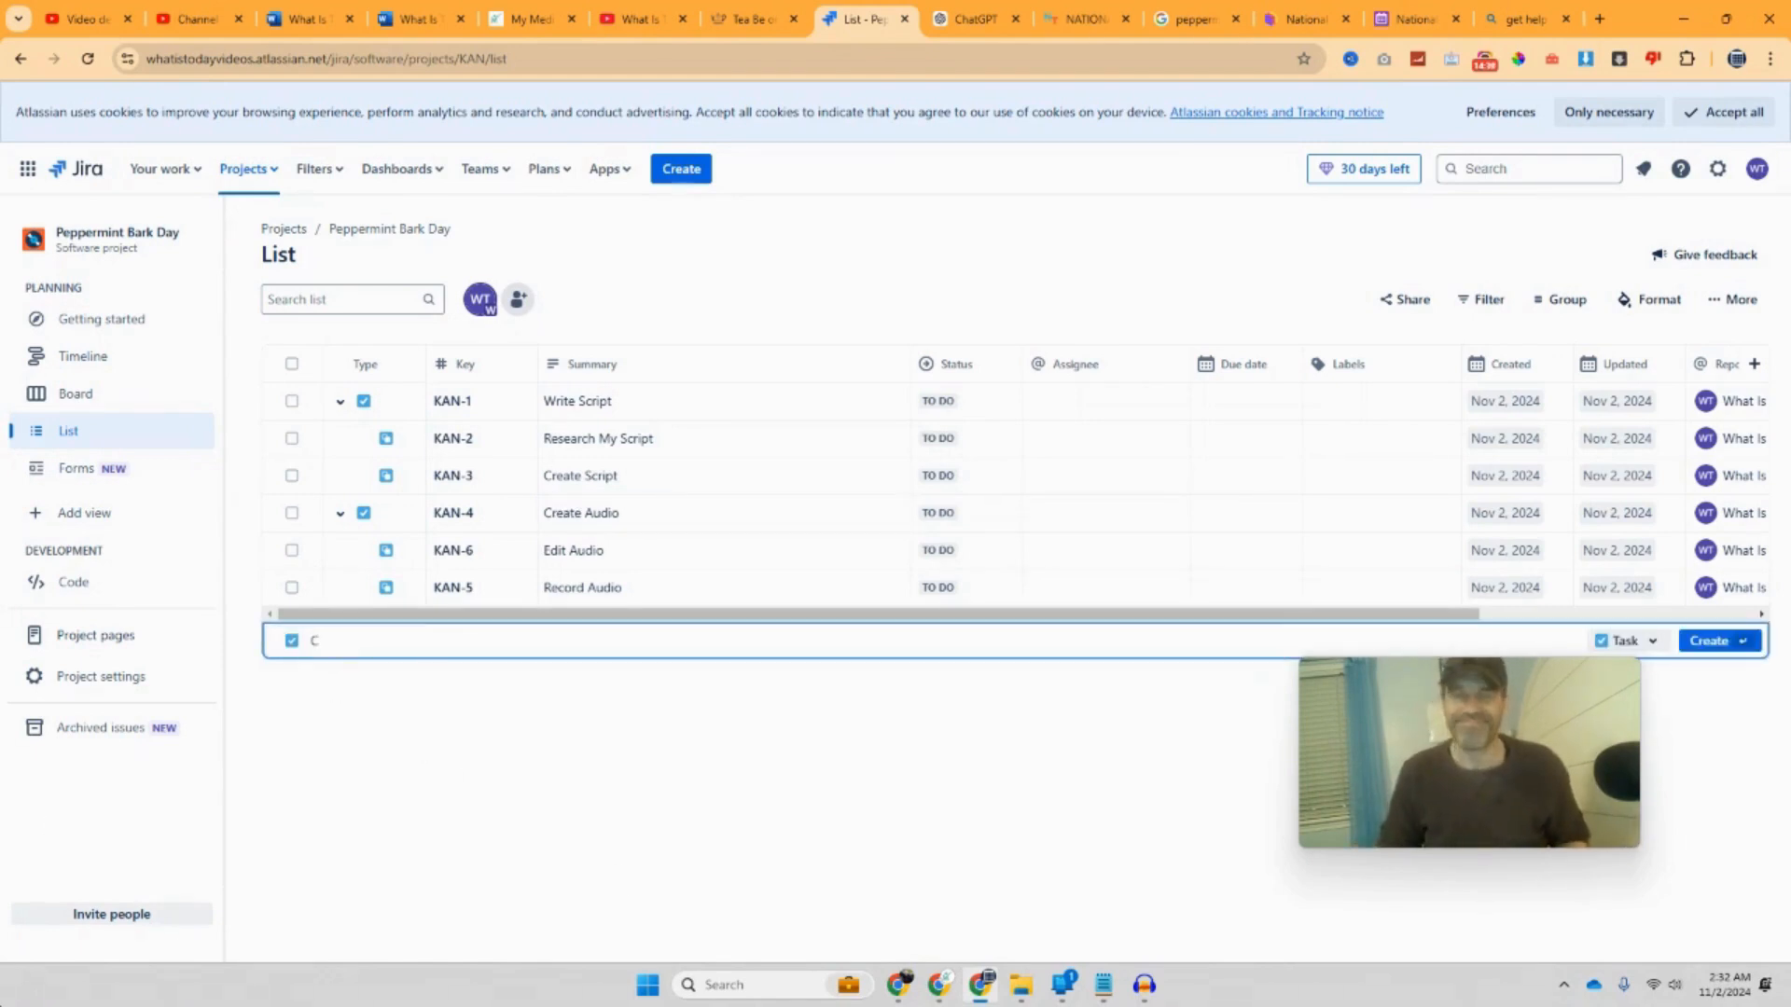
{"action": "key", "text": "BackSpace"}
{"action": "type", "text": "Create"}
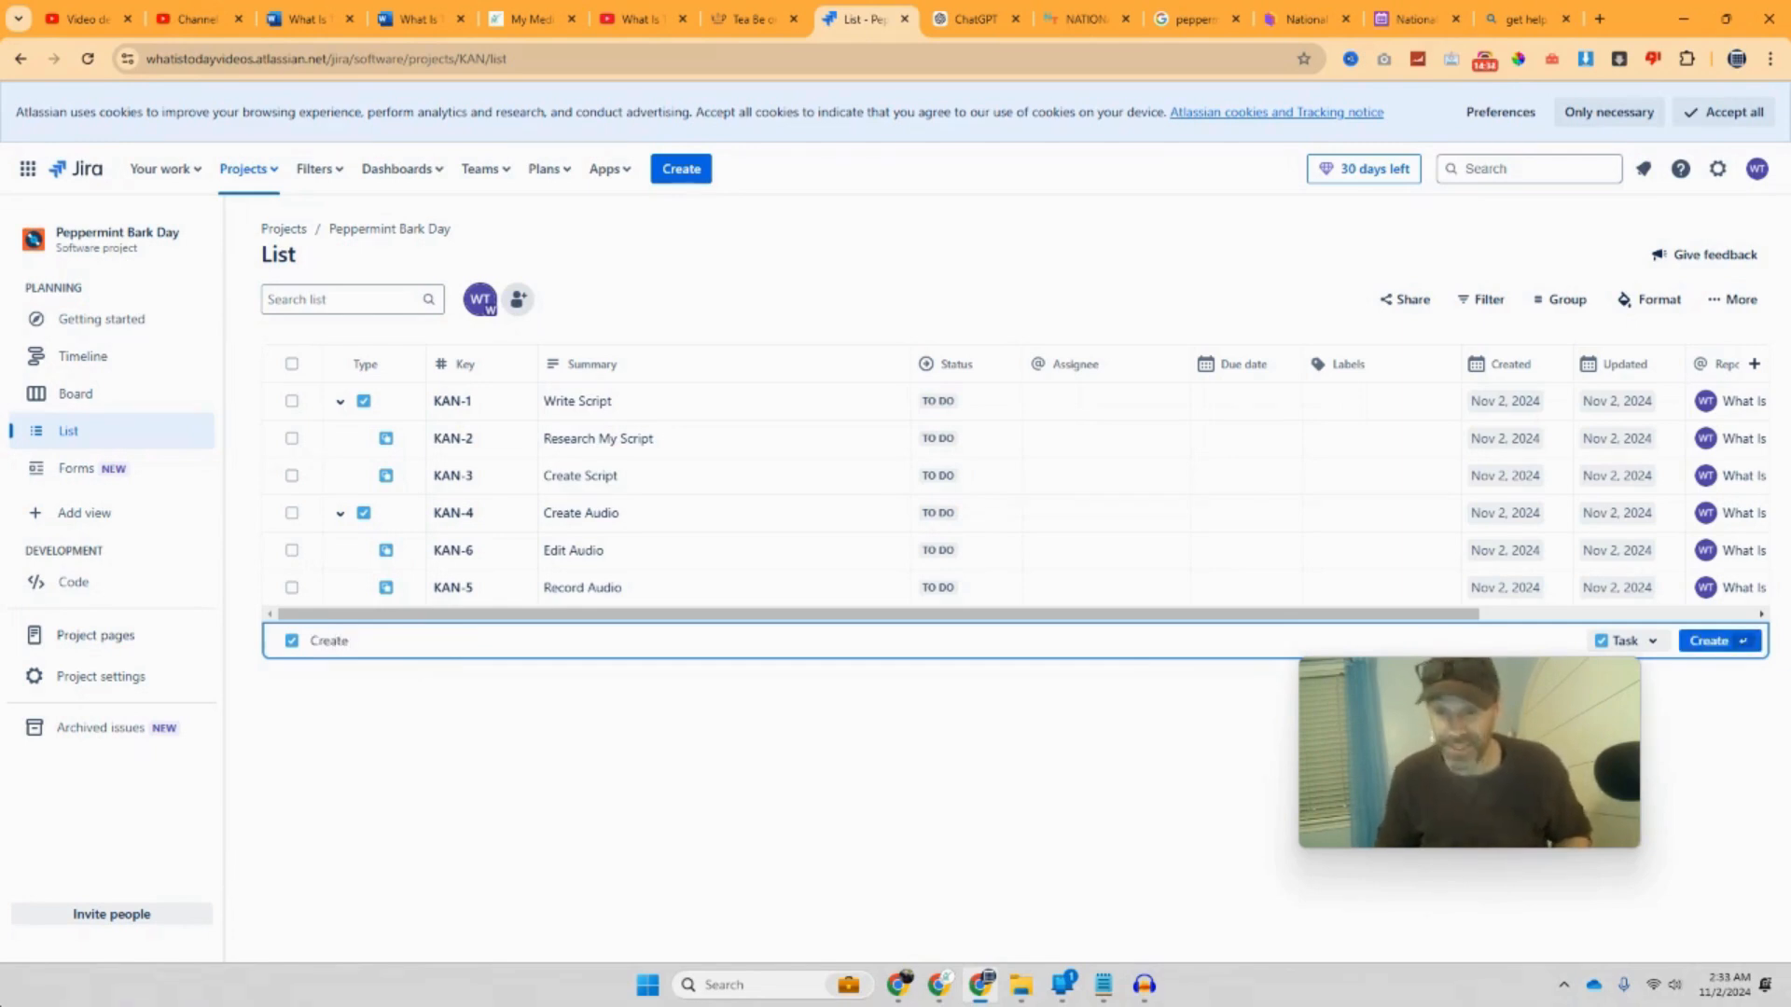
{"action": "type", "text": " V"}
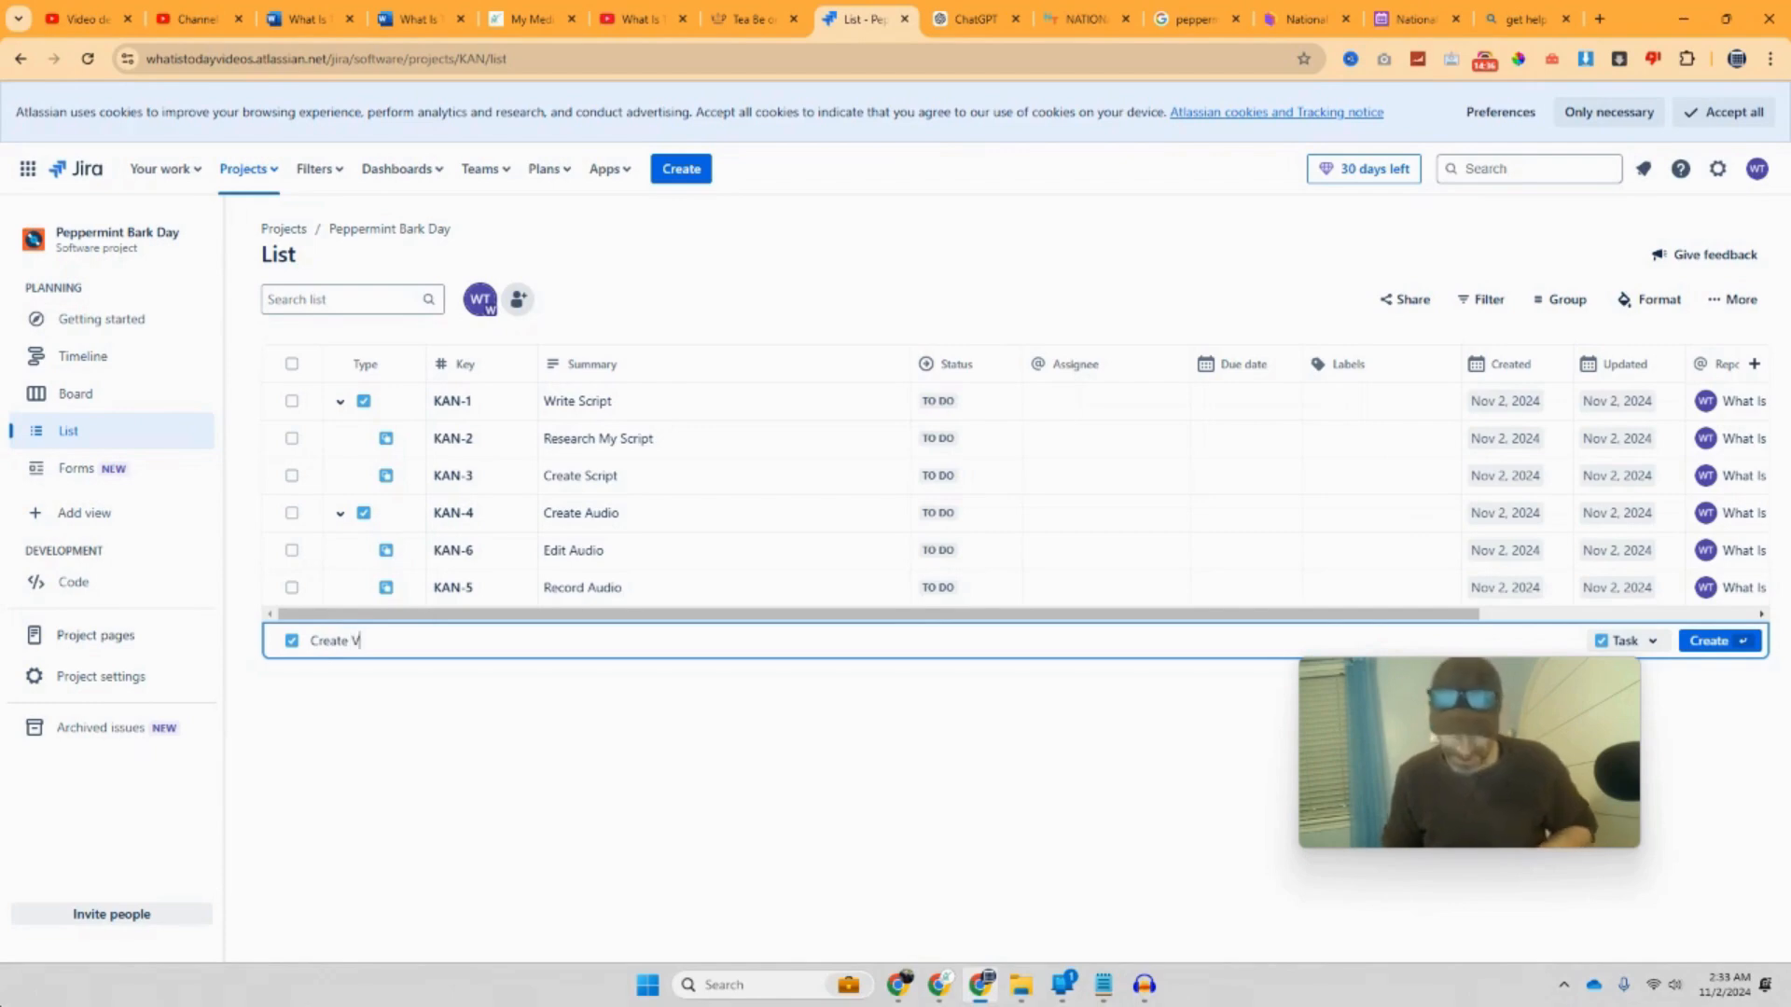
{"action": "type", "text": "ideo"}
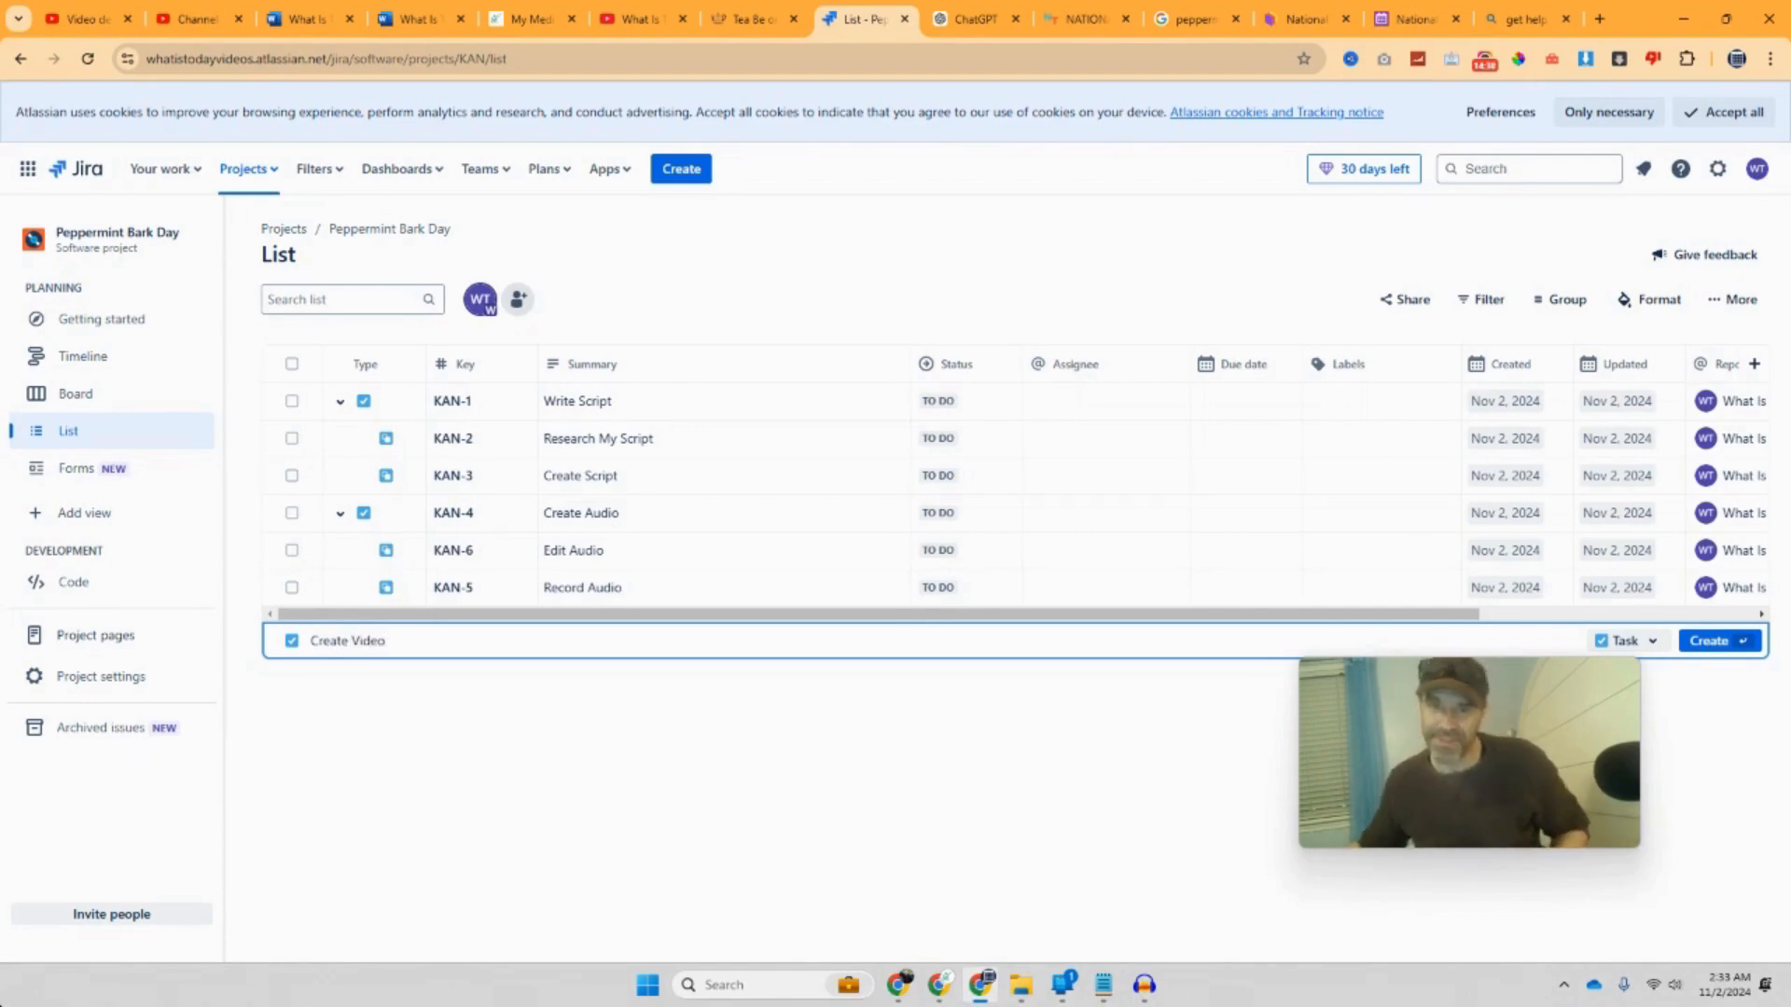
{"action": "key", "text": "Return"}
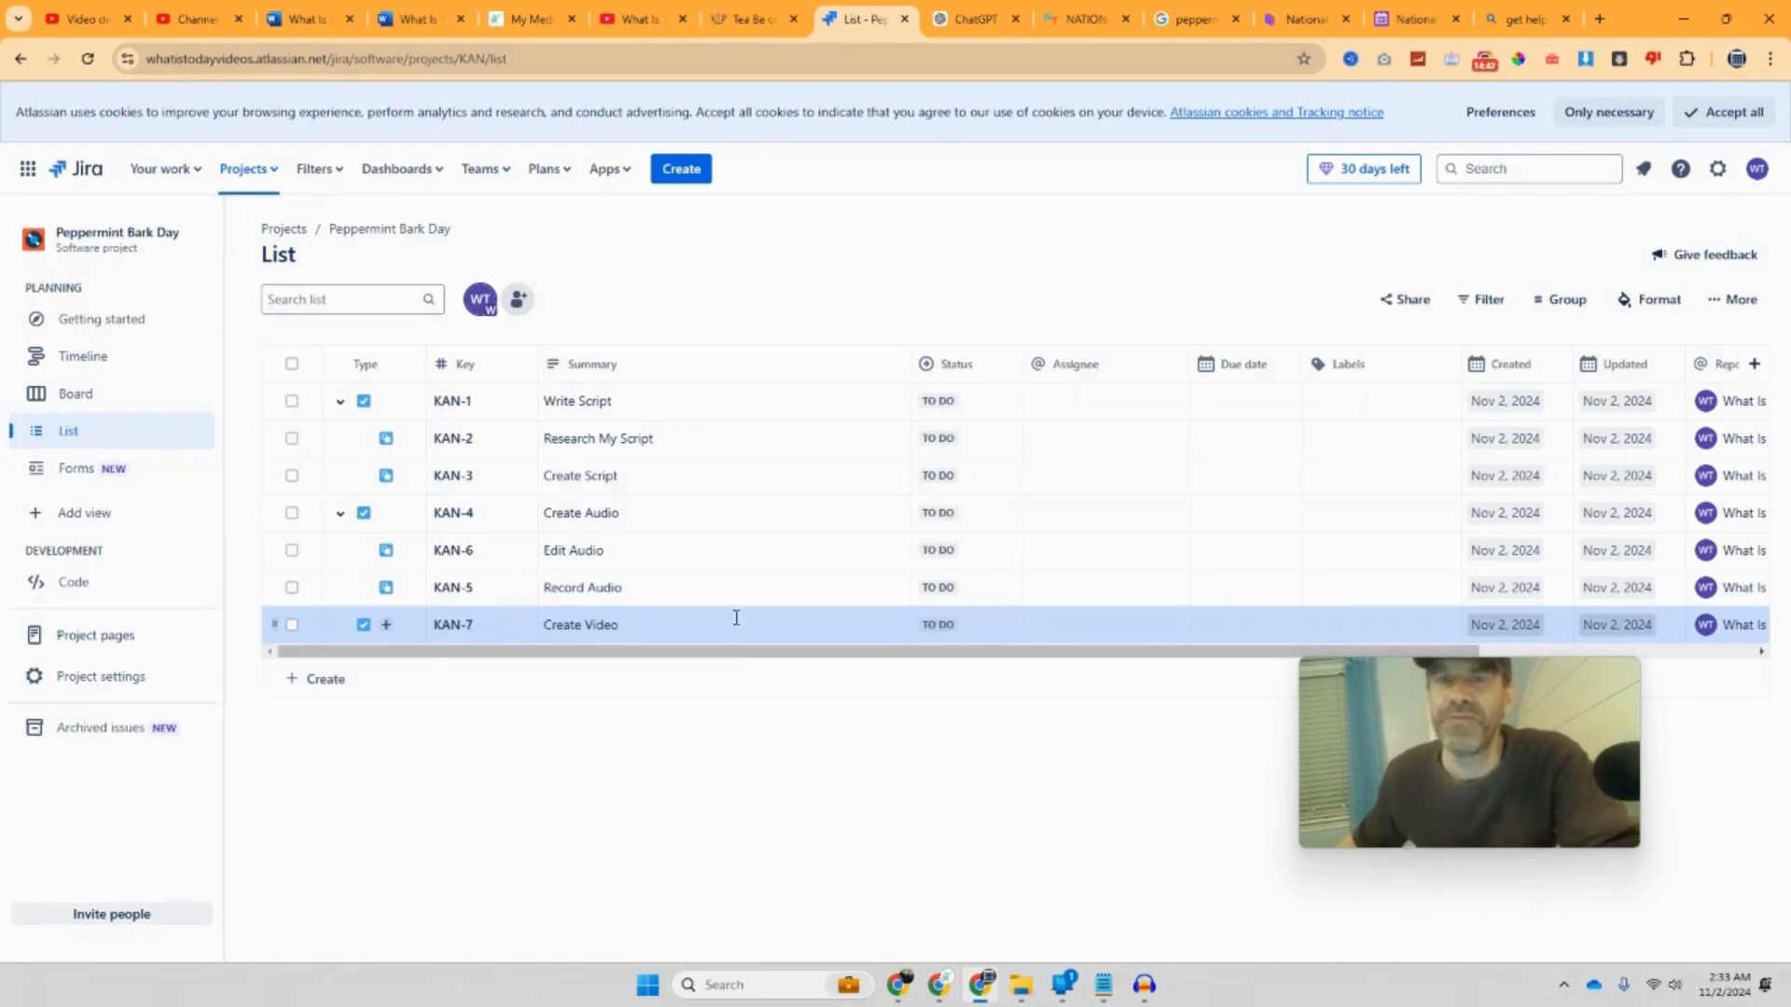
Step: Open the Pexels free videos search page from the bookmarks overflow in a new tab
{"action": "left_click", "coordinate": [1602, 24]}
{"action": "left_click", "coordinate": [1646, 92]}
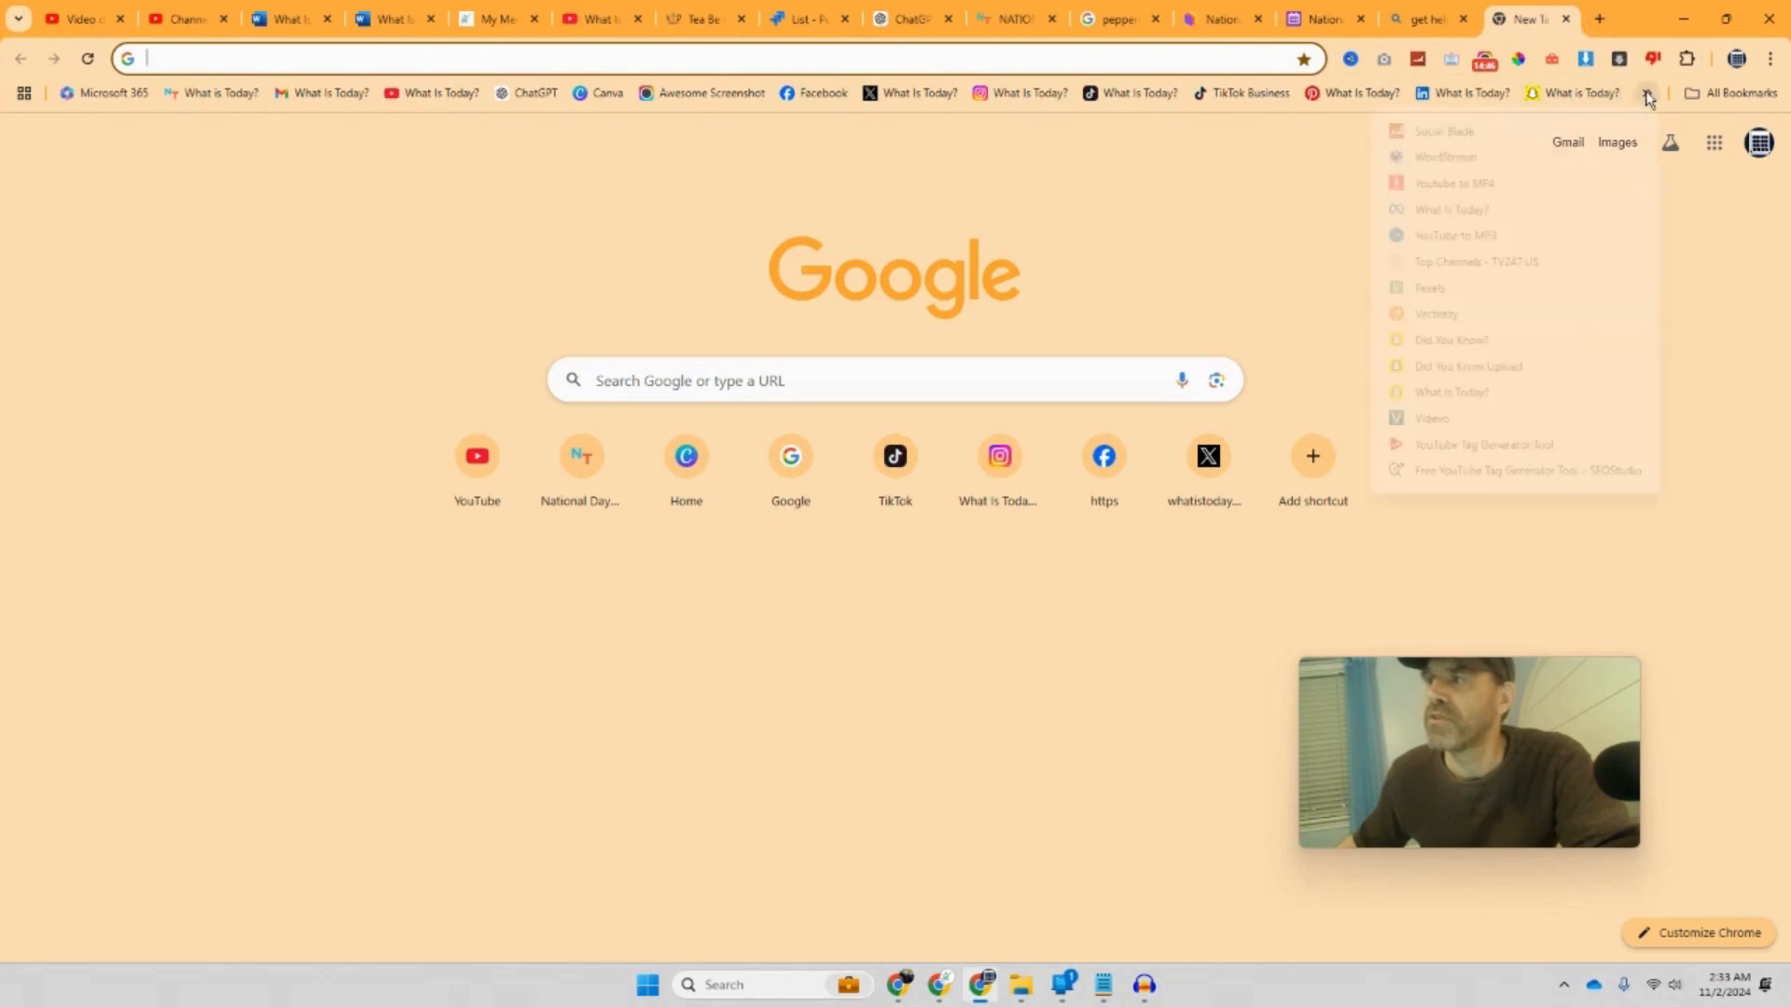
{"action": "left_click", "coordinate": [1518, 289]}
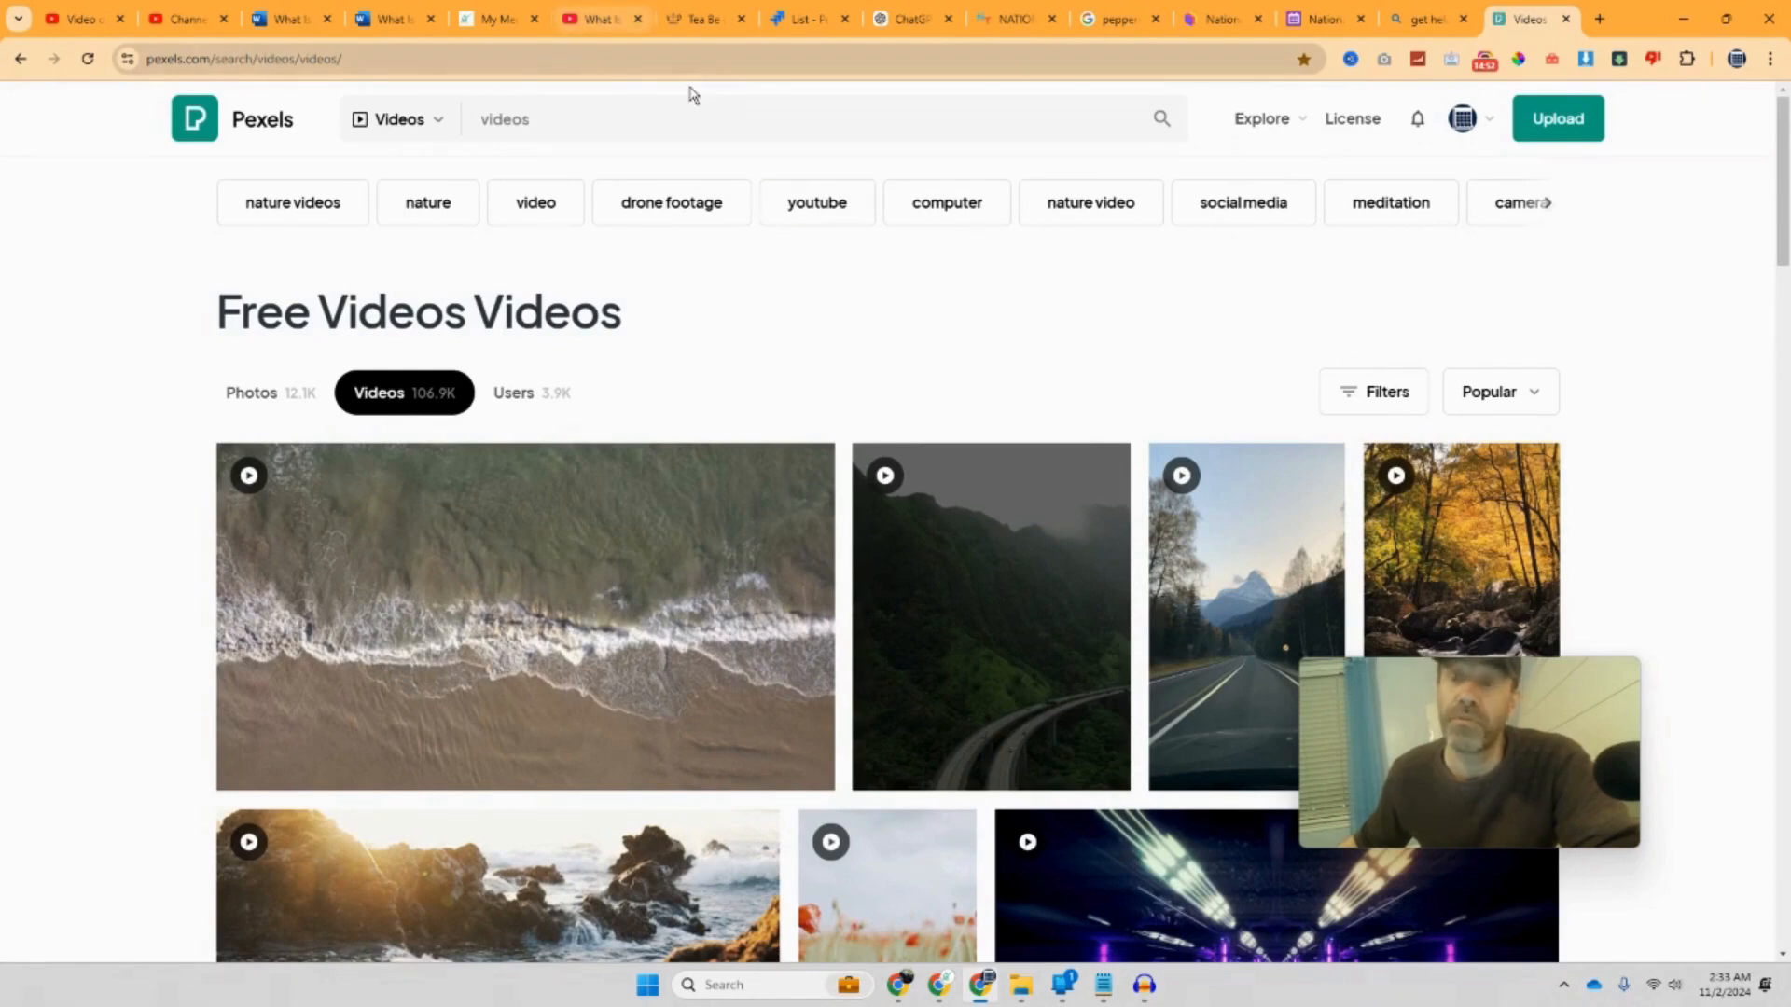
{"action": "scroll", "coordinate": [826, 322], "scroll_direction": "down", "scroll_amount": 1}
{"action": "scroll", "coordinate": [826, 324], "scroll_direction": "up", "scroll_amount": 1}
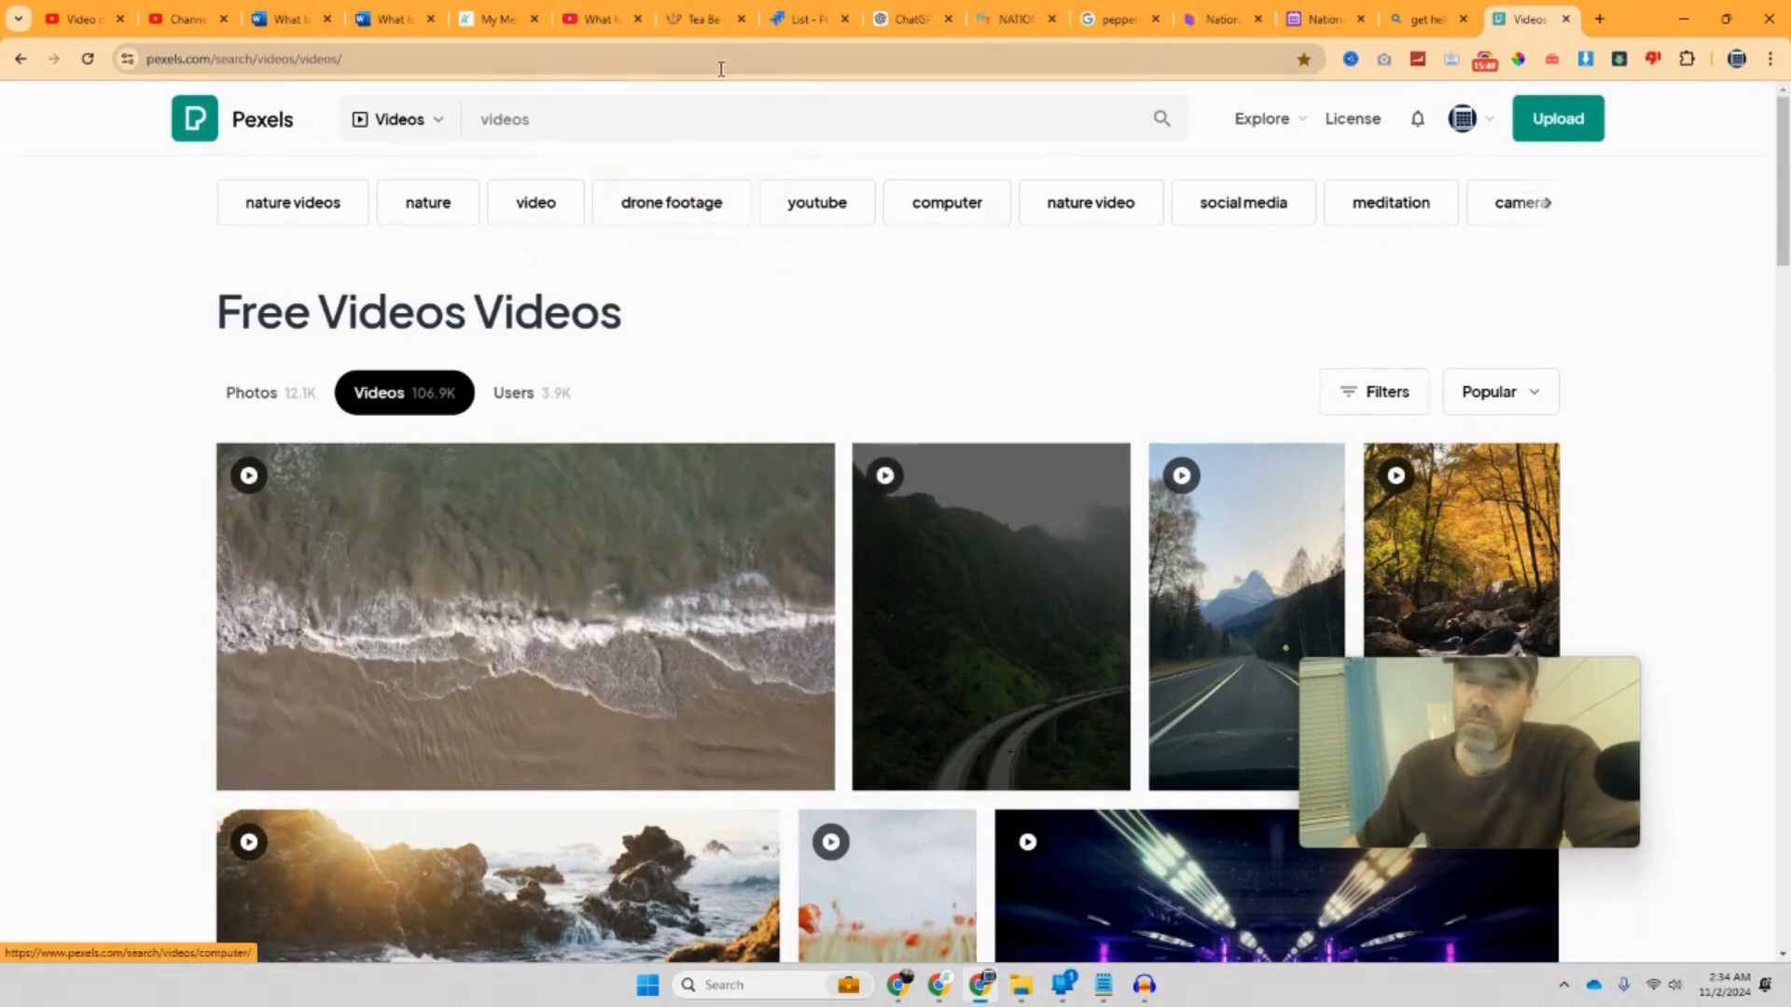
Step: Copy 'Peppermint Bark' from the first heading of the What Is Today December 2024 document
{"action": "left_click", "coordinate": [387, 26]}
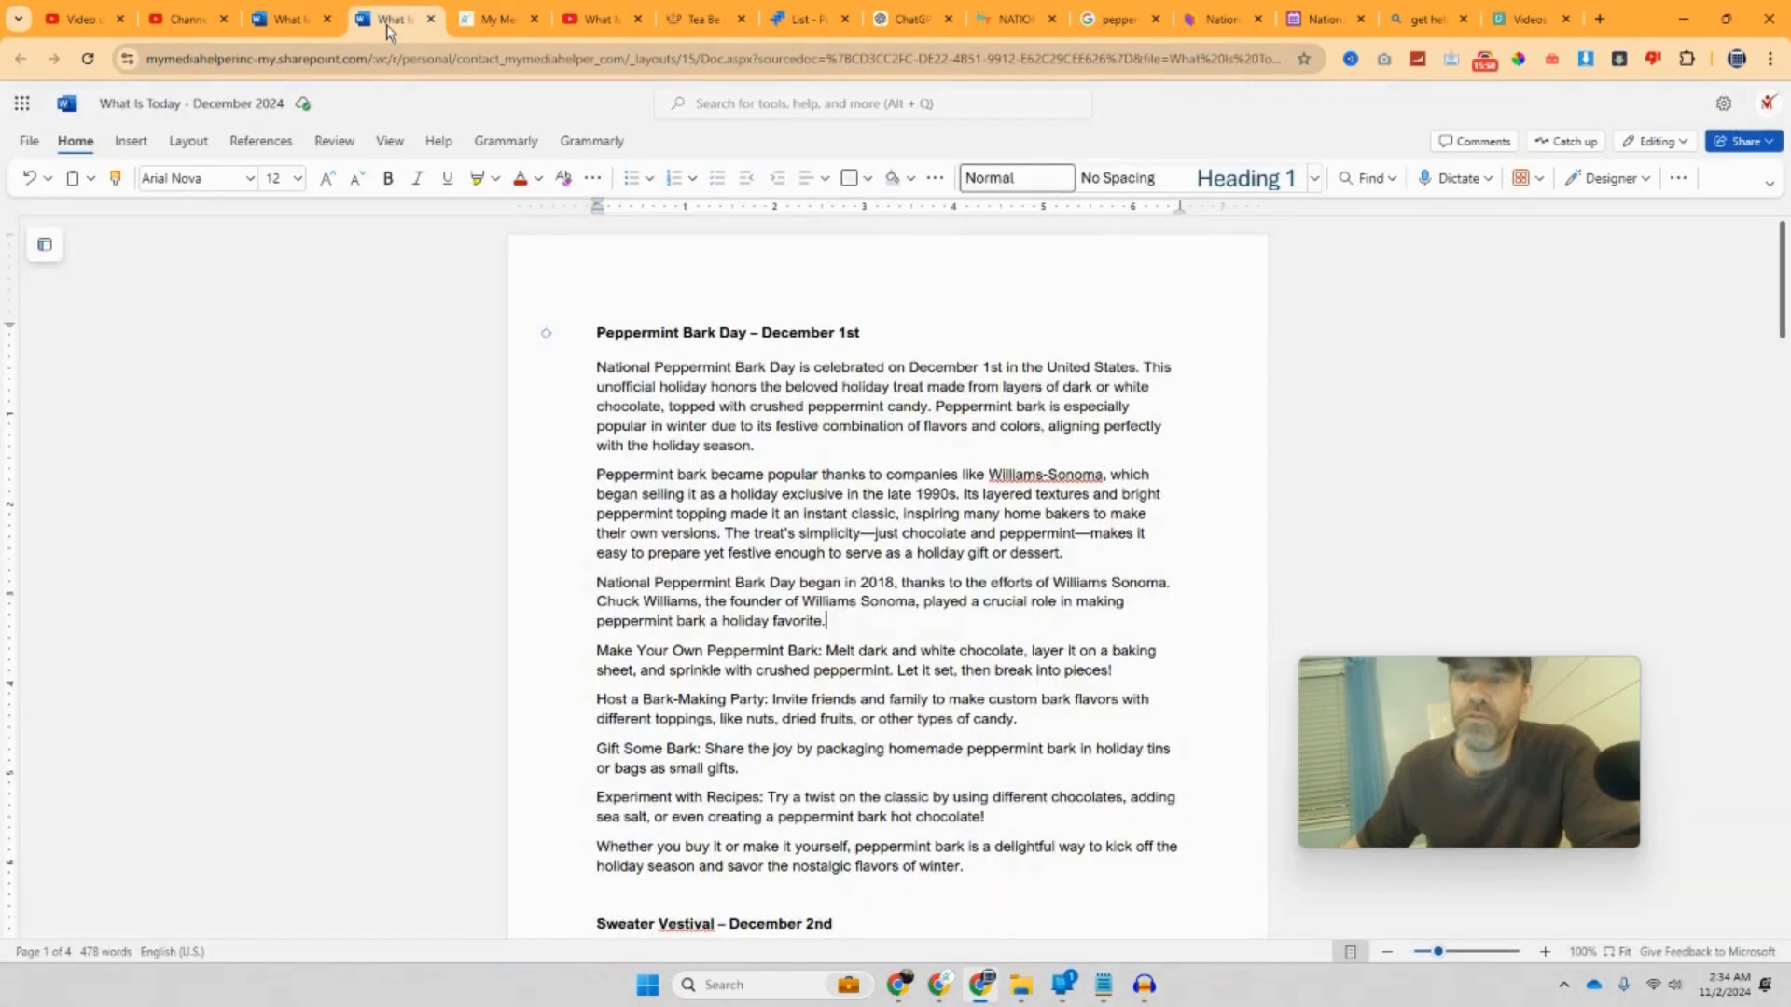
{"action": "left_click_drag", "start_coordinate": [714, 334], "coordinate": [597, 334]}
{"action": "right_click", "coordinate": [650, 345]}
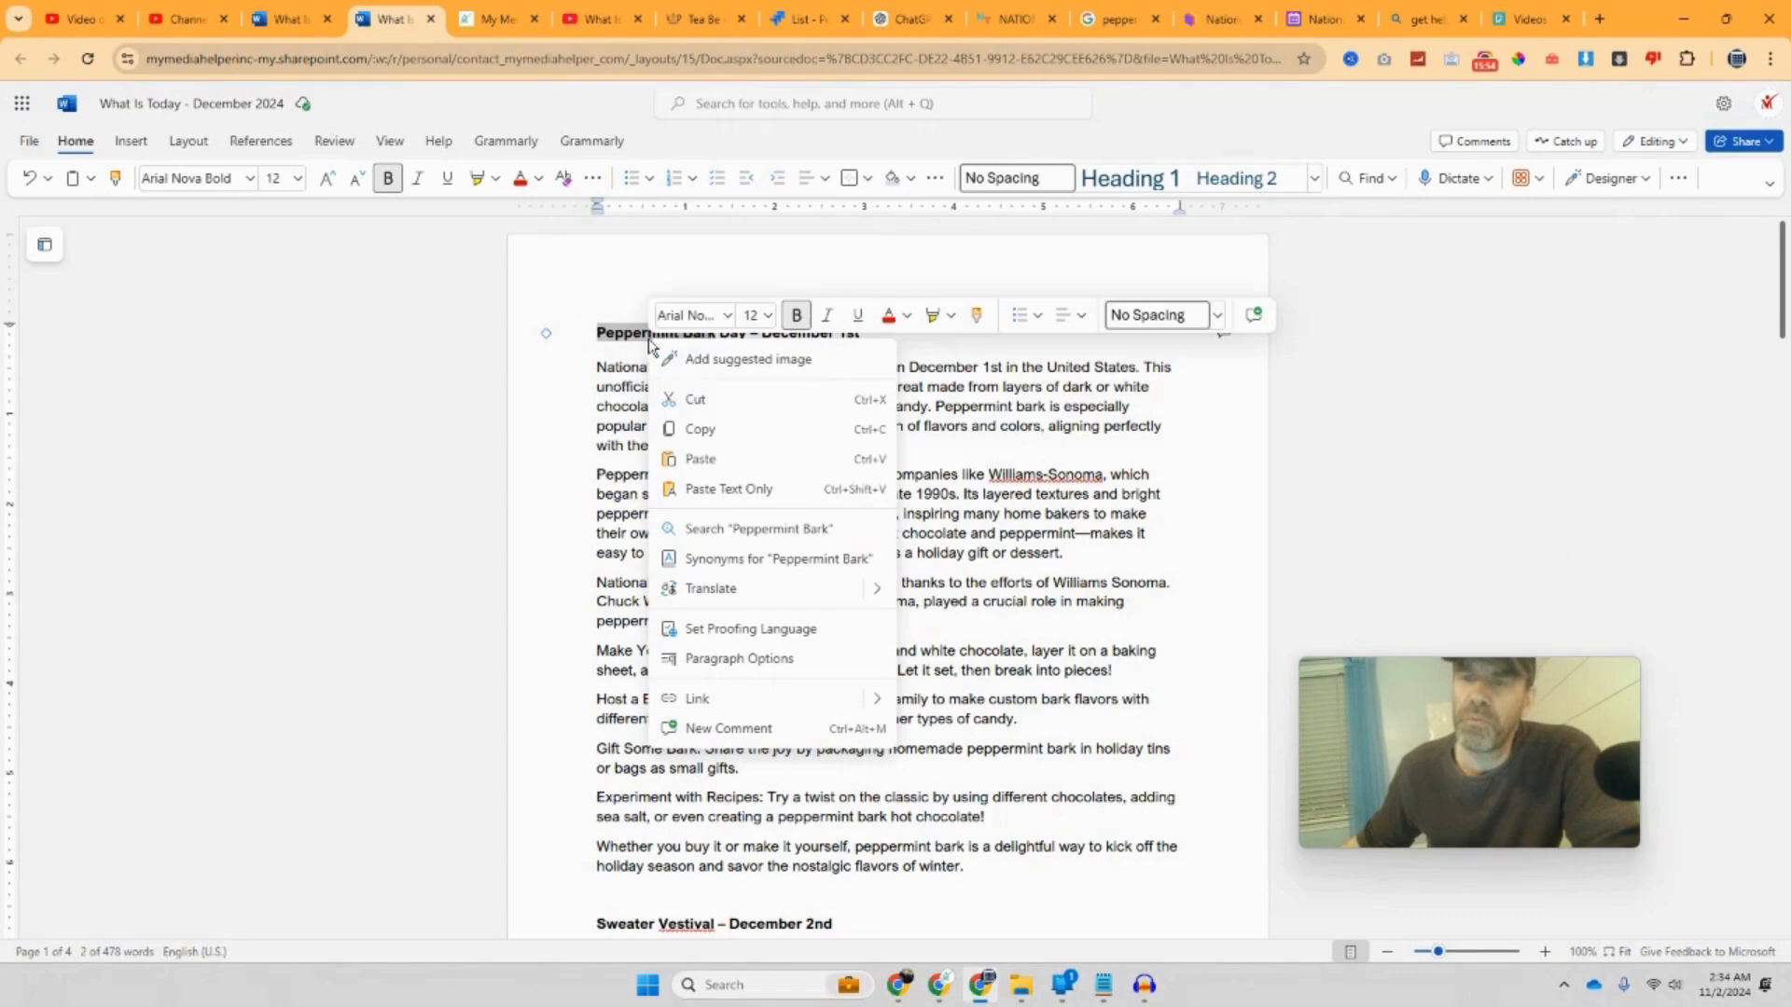
{"action": "left_click", "coordinate": [718, 428]}
Step: Replace the Pexels video search text with 'Peppermint Bark' and run the search
{"action": "left_click", "coordinate": [494, 20]}
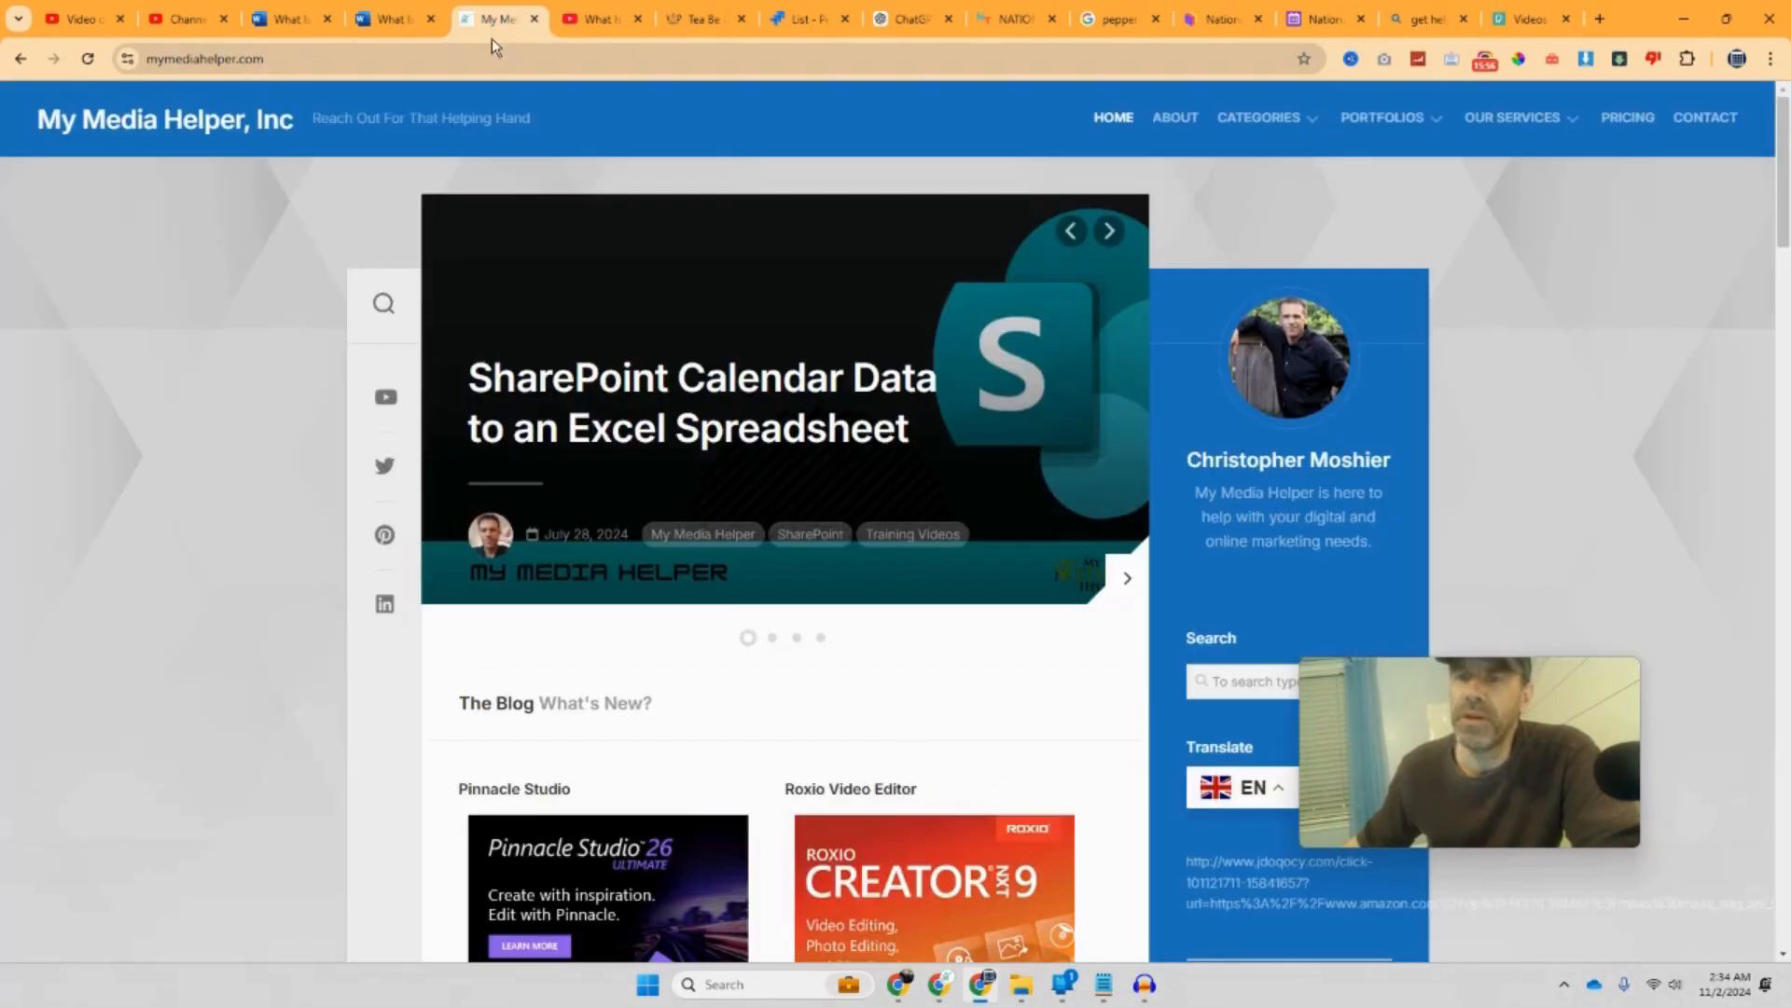
{"action": "left_click", "coordinate": [623, 26]}
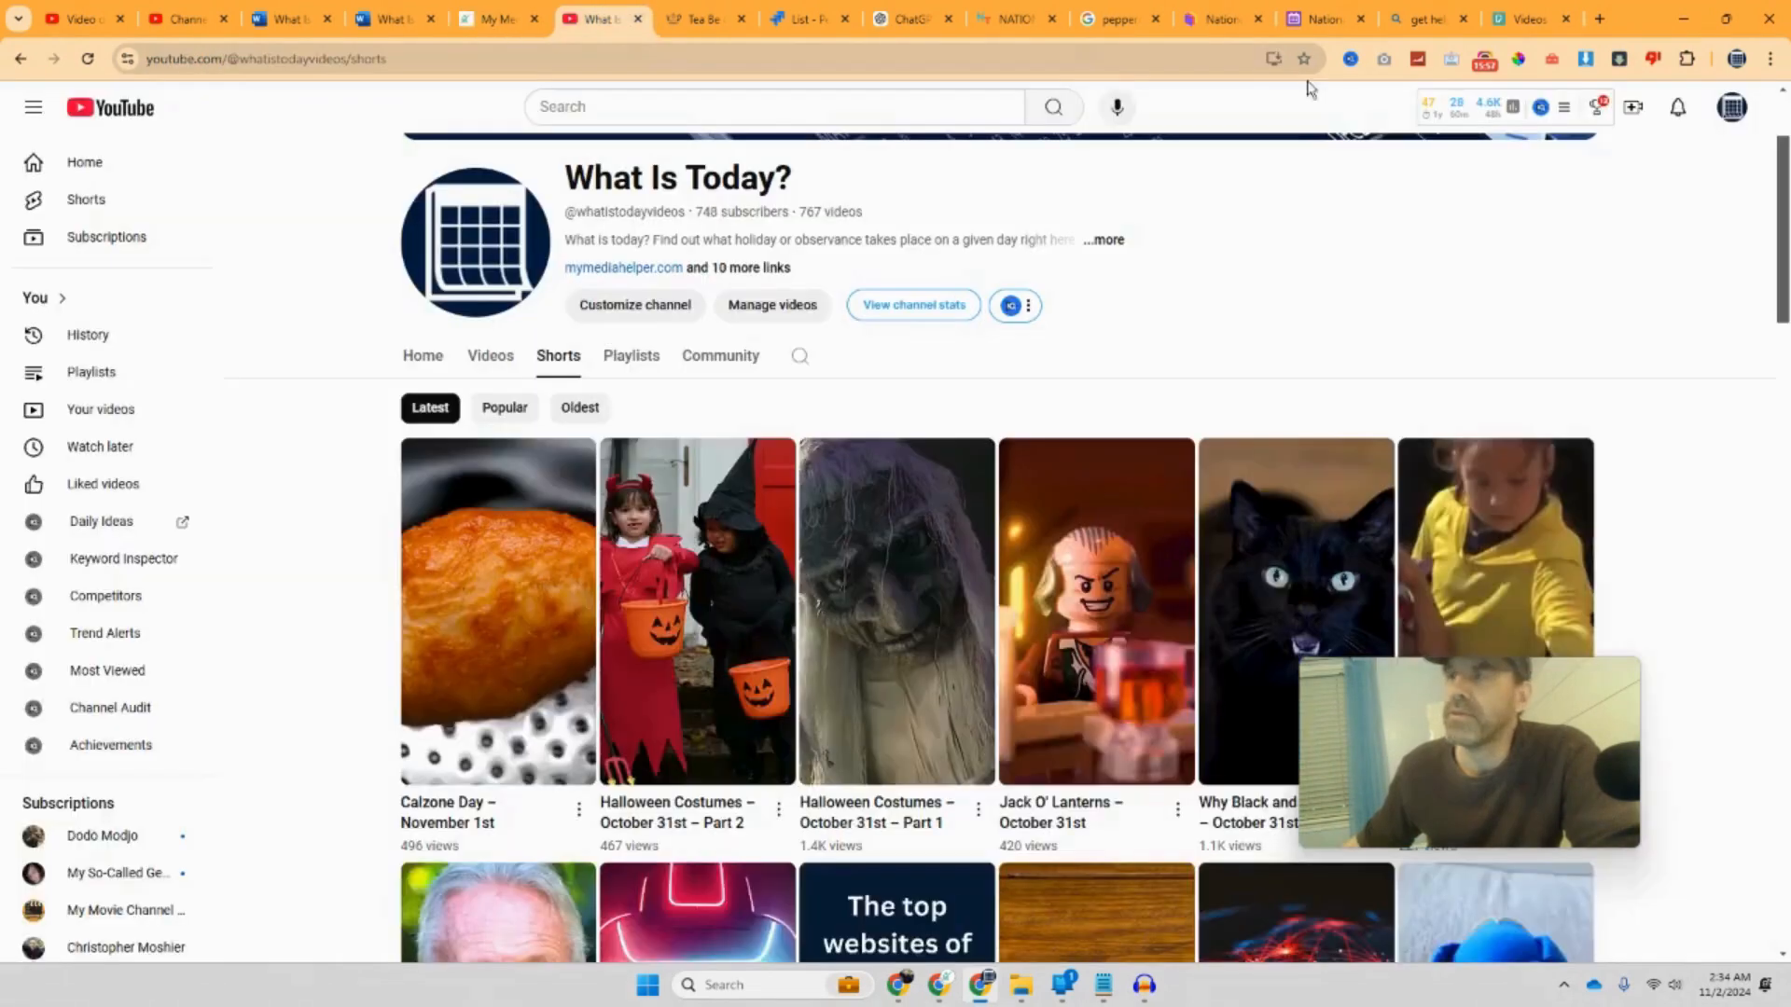
{"action": "left_click", "coordinate": [1531, 20]}
{"action": "double_click", "coordinate": [504, 119]}
{"action": "right_click", "coordinate": [488, 122]}
{"action": "left_click", "coordinate": [500, 236]}
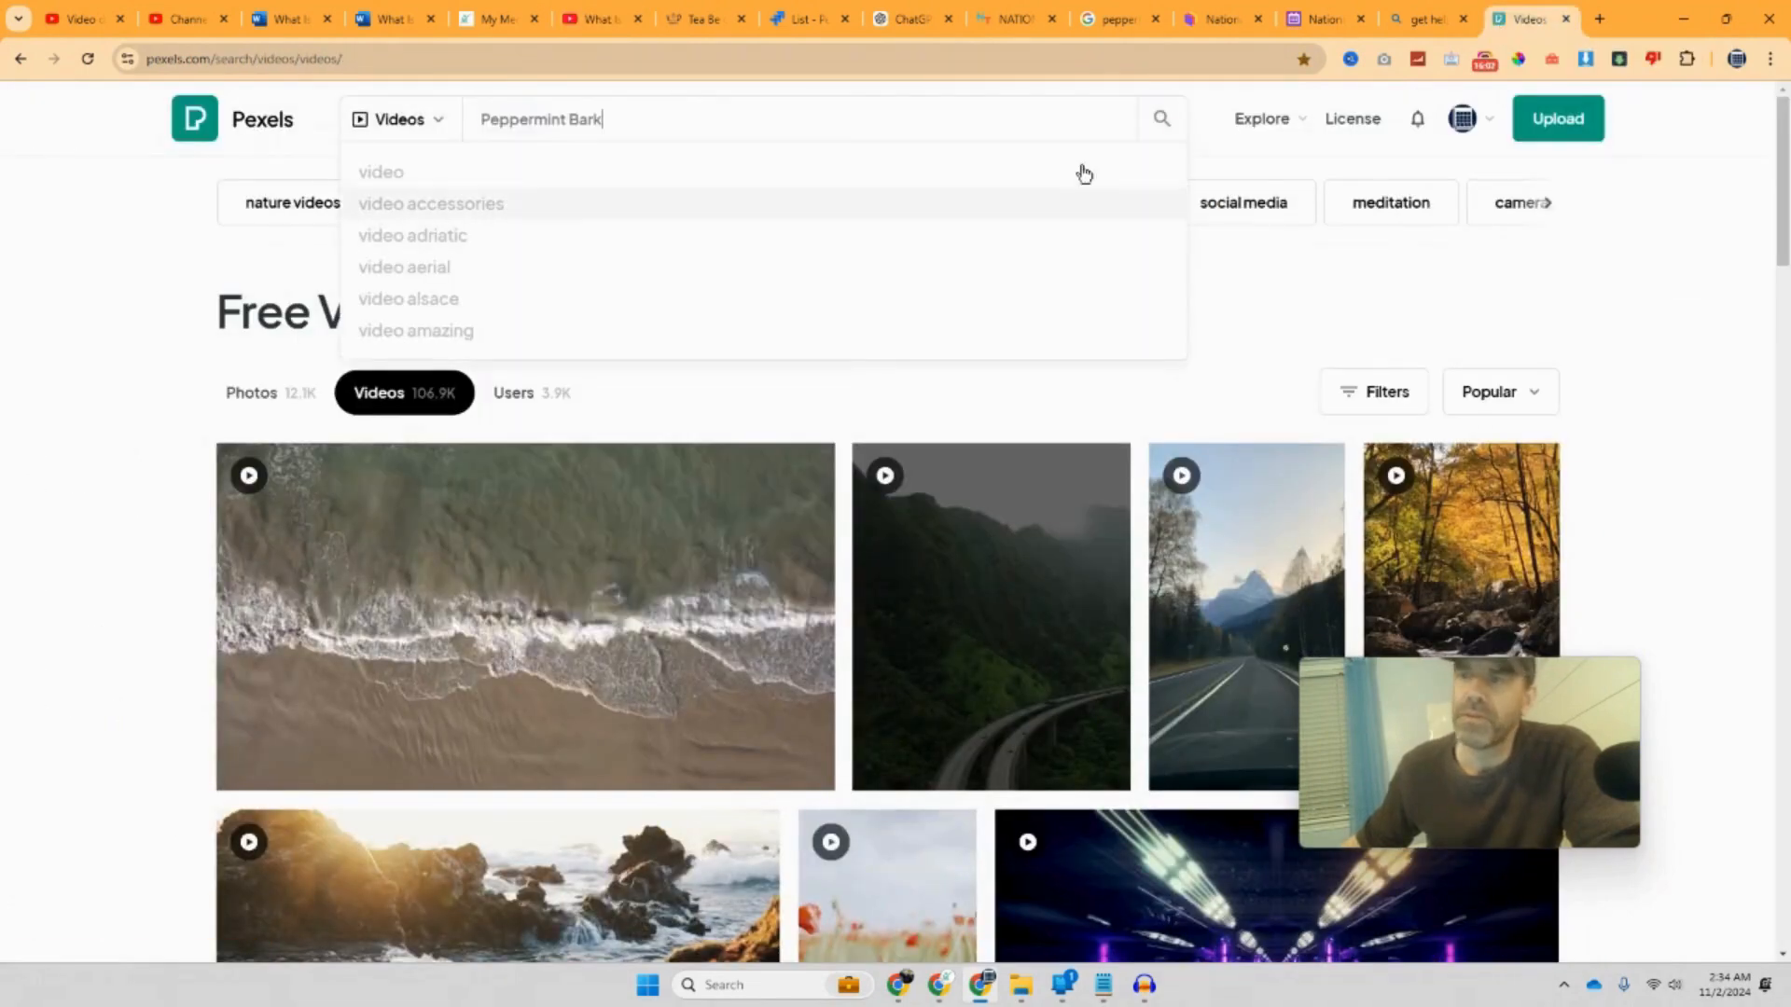
{"action": "left_click", "coordinate": [1163, 124]}
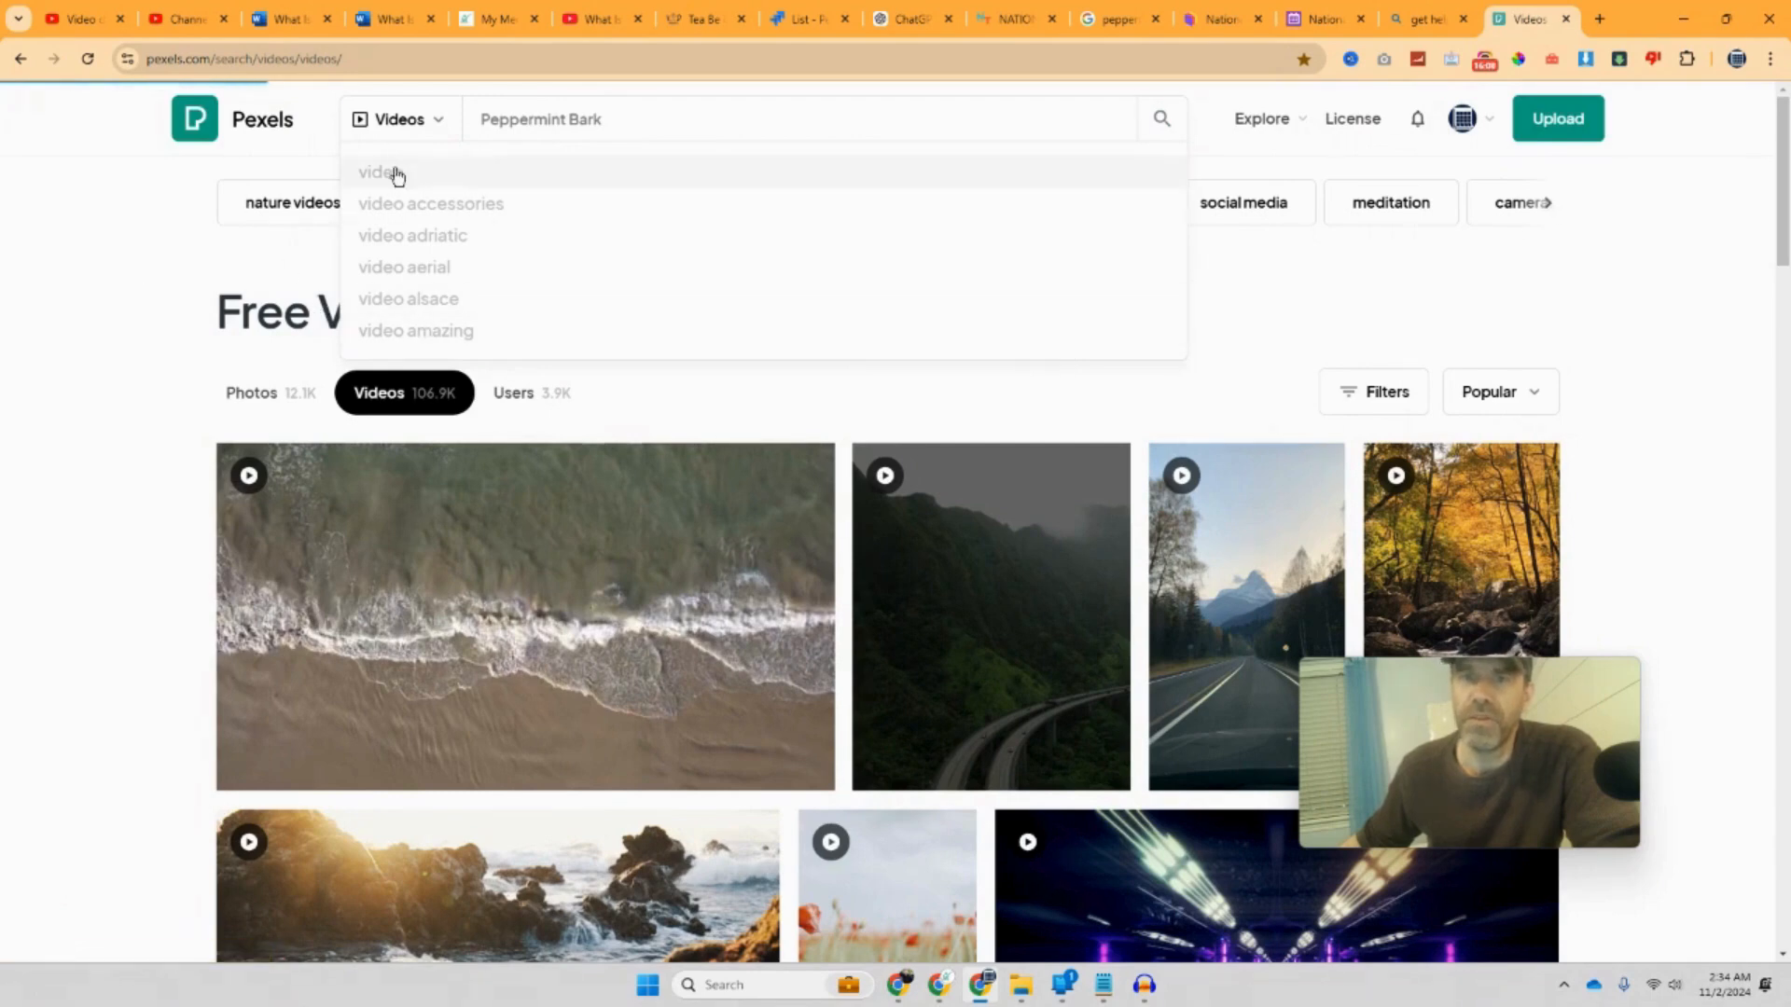
Step: Browse the 1.8K Peppermint Bark videos, then return to the YouTube tab, moved to third place
{"action": "left_click", "coordinate": [405, 109]}
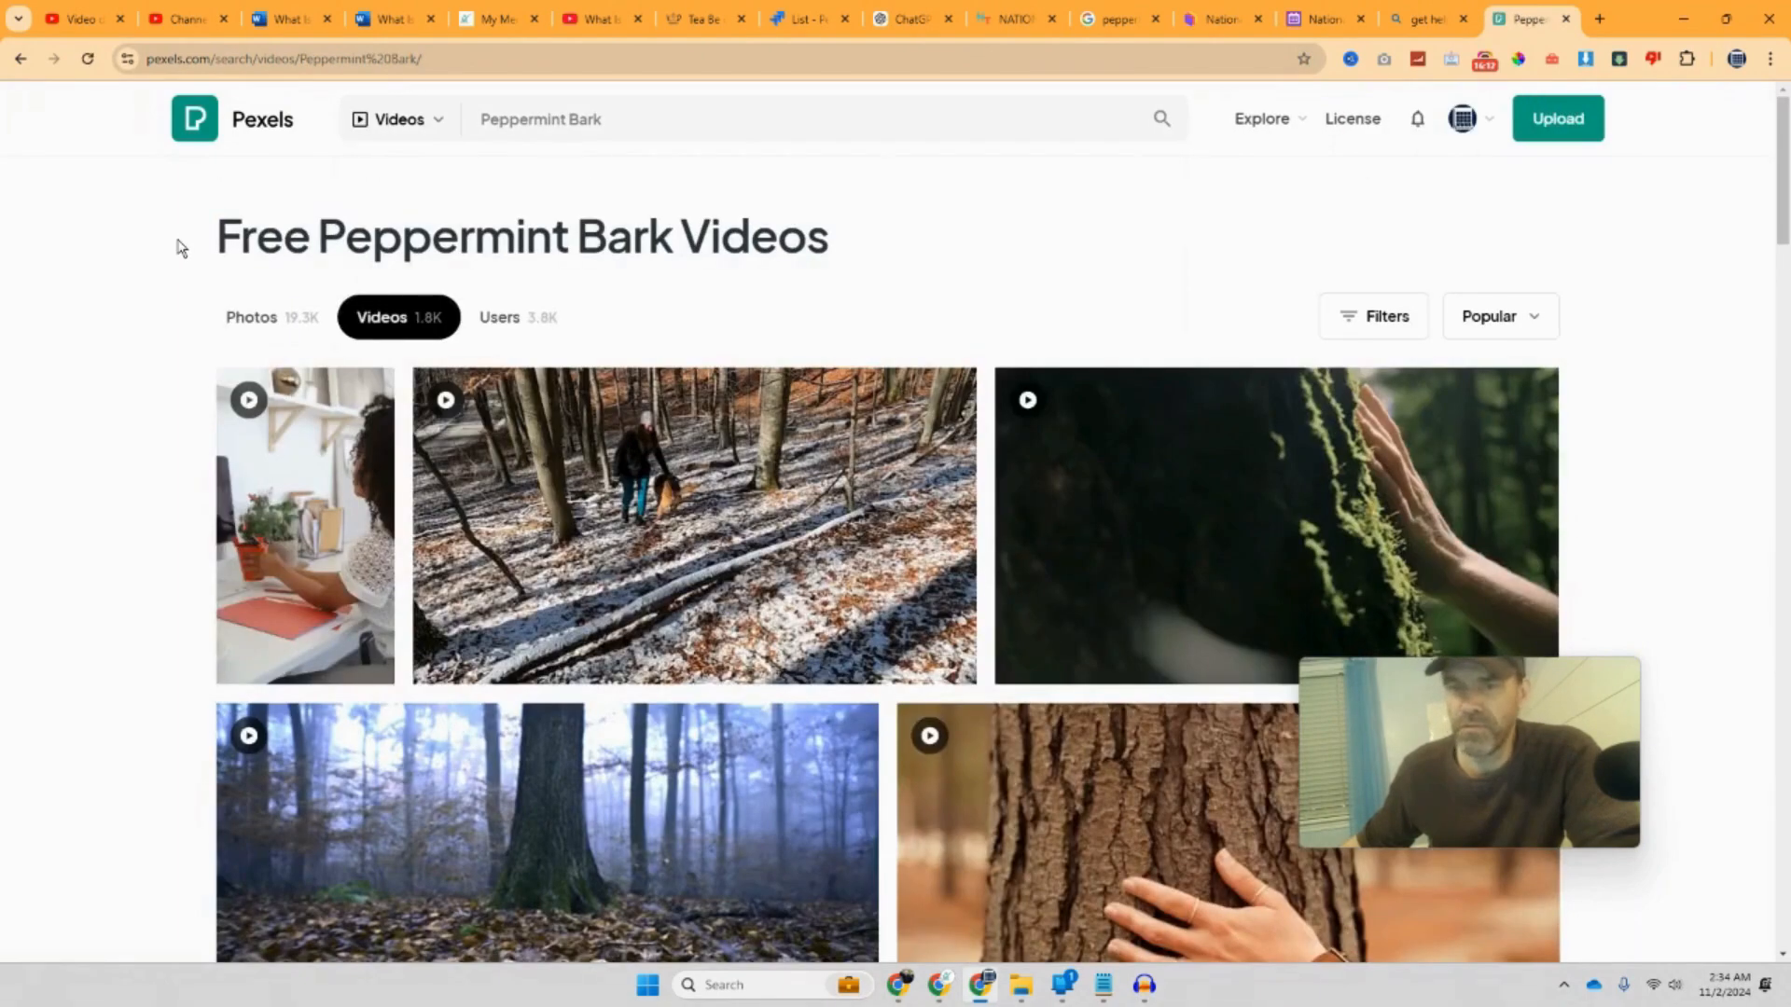
{"action": "scroll", "coordinate": [172, 247], "scroll_direction": "down", "scroll_amount": 7}
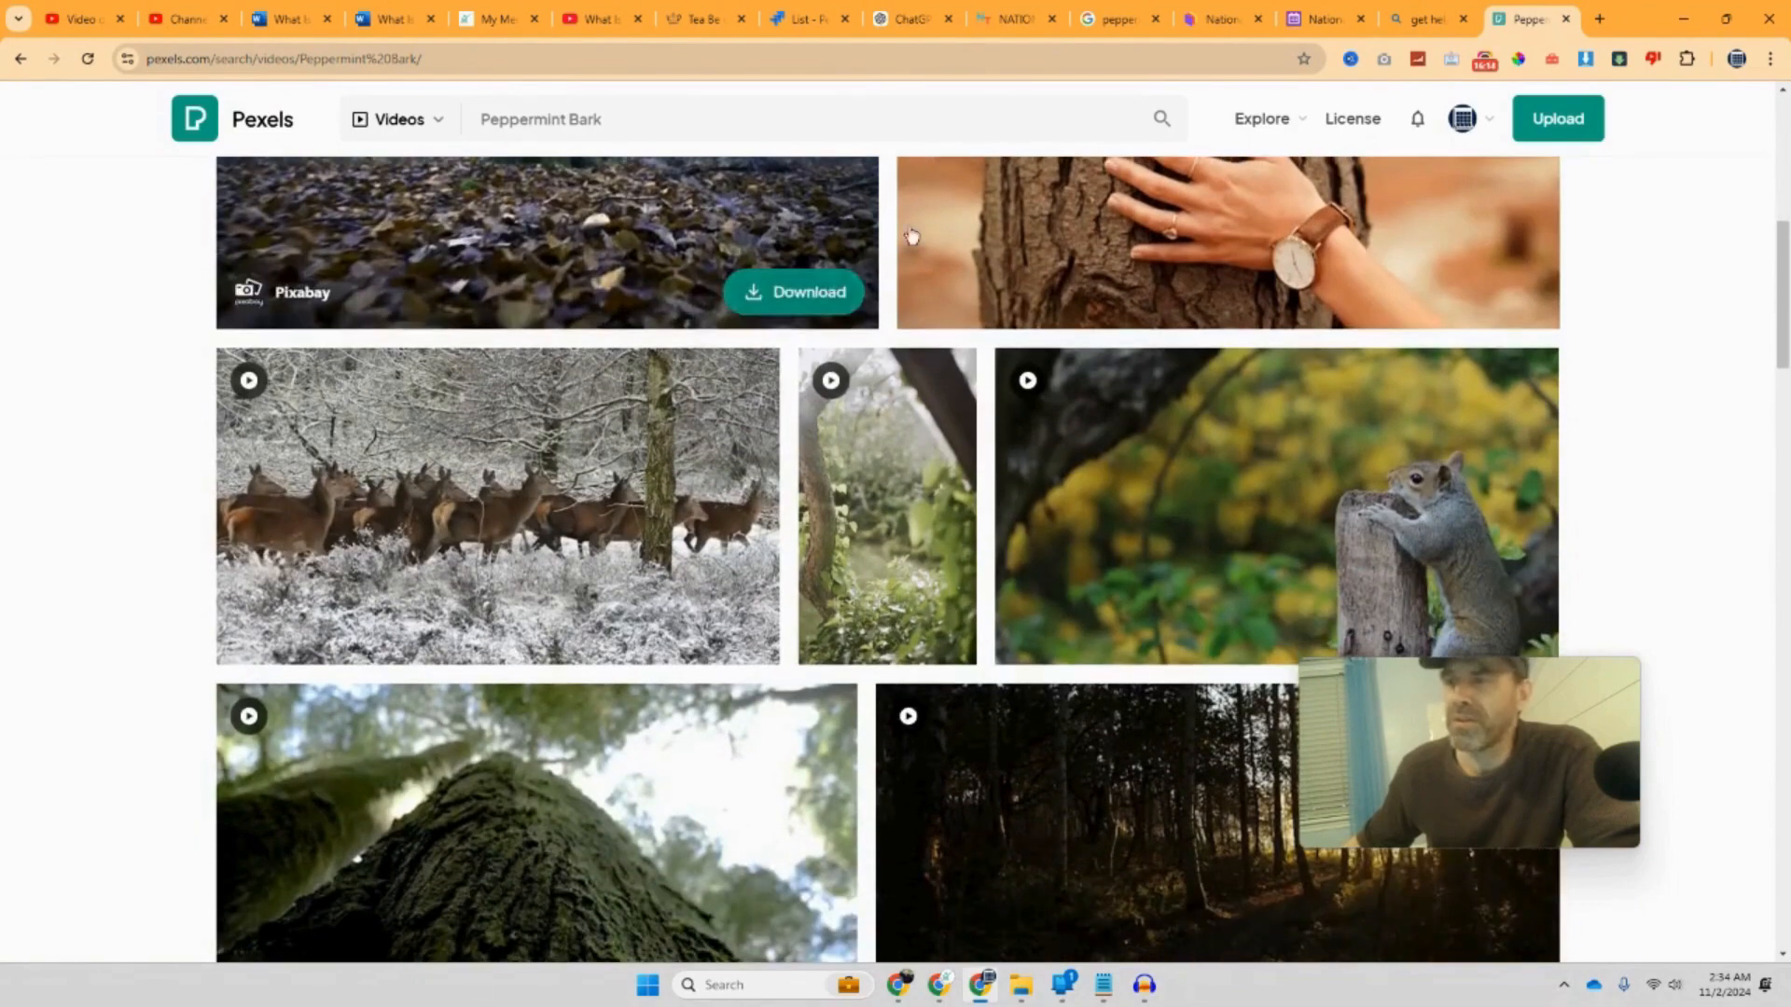
{"action": "scroll", "coordinate": [746, 308], "scroll_direction": "up", "scroll_amount": 3}
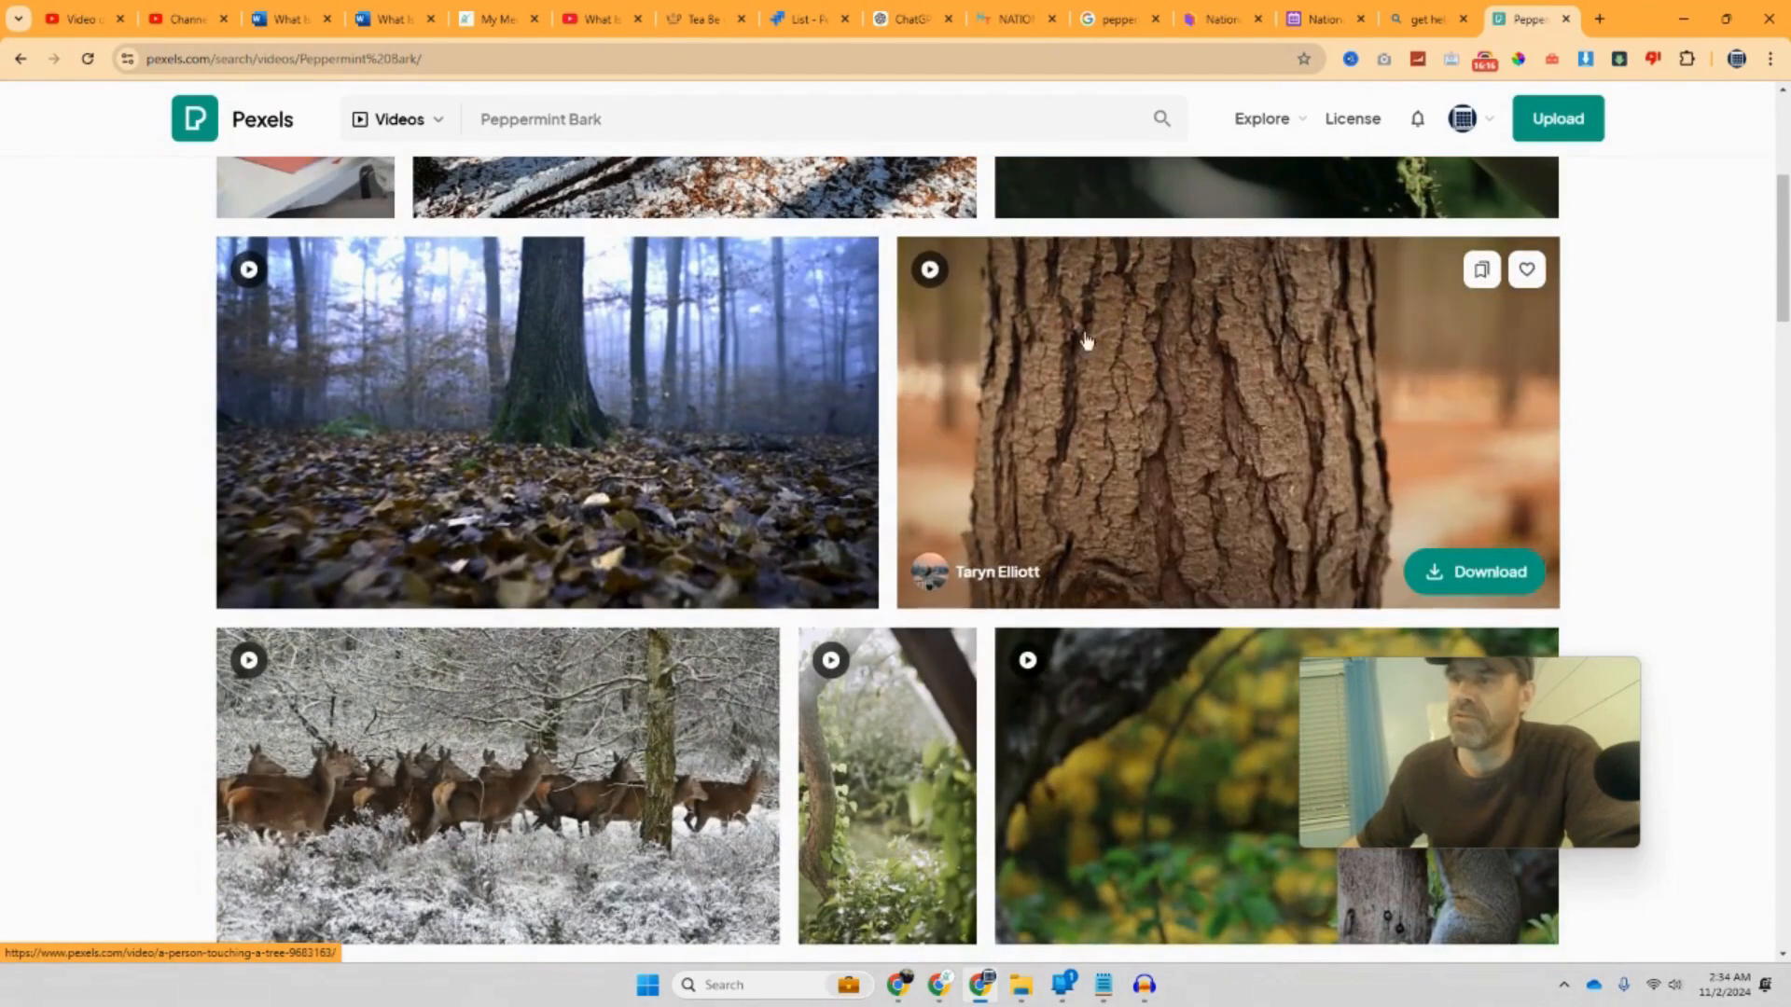
{"action": "scroll", "coordinate": [918, 405], "scroll_direction": "down", "scroll_amount": 4}
{"action": "scroll", "coordinate": [919, 406], "scroll_direction": "down", "scroll_amount": 16}
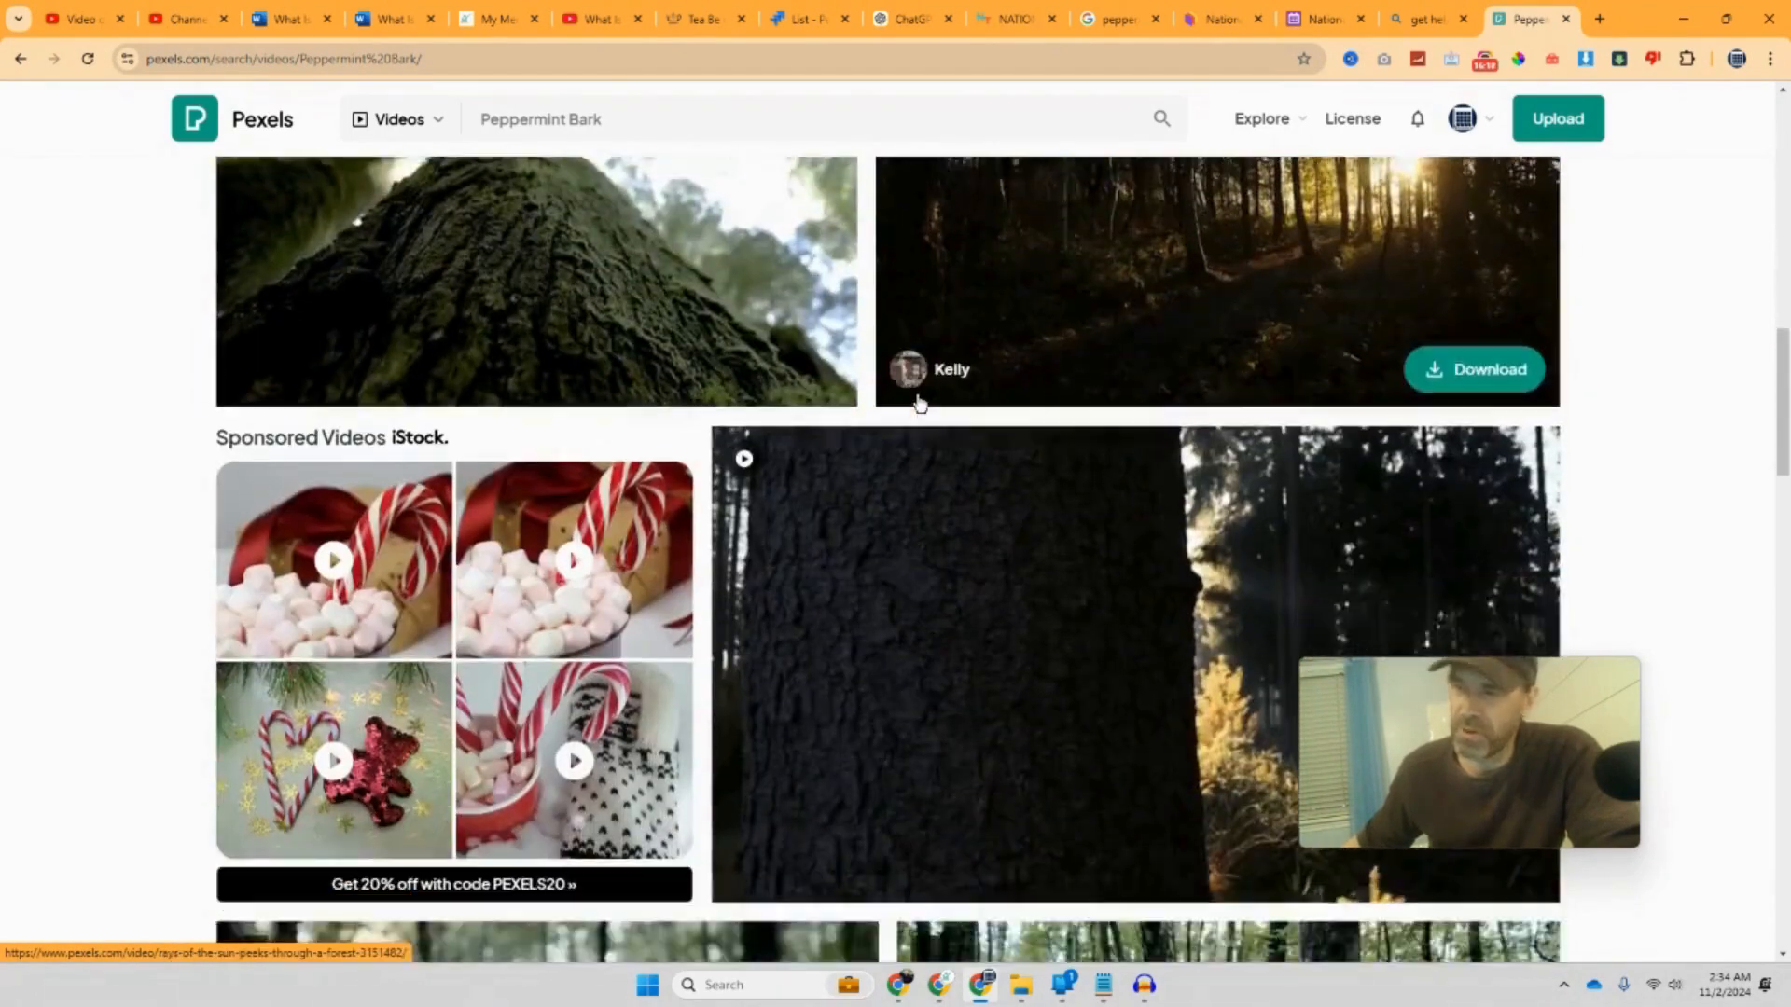
{"action": "scroll", "coordinate": [919, 408], "scroll_direction": "up", "scroll_amount": 10}
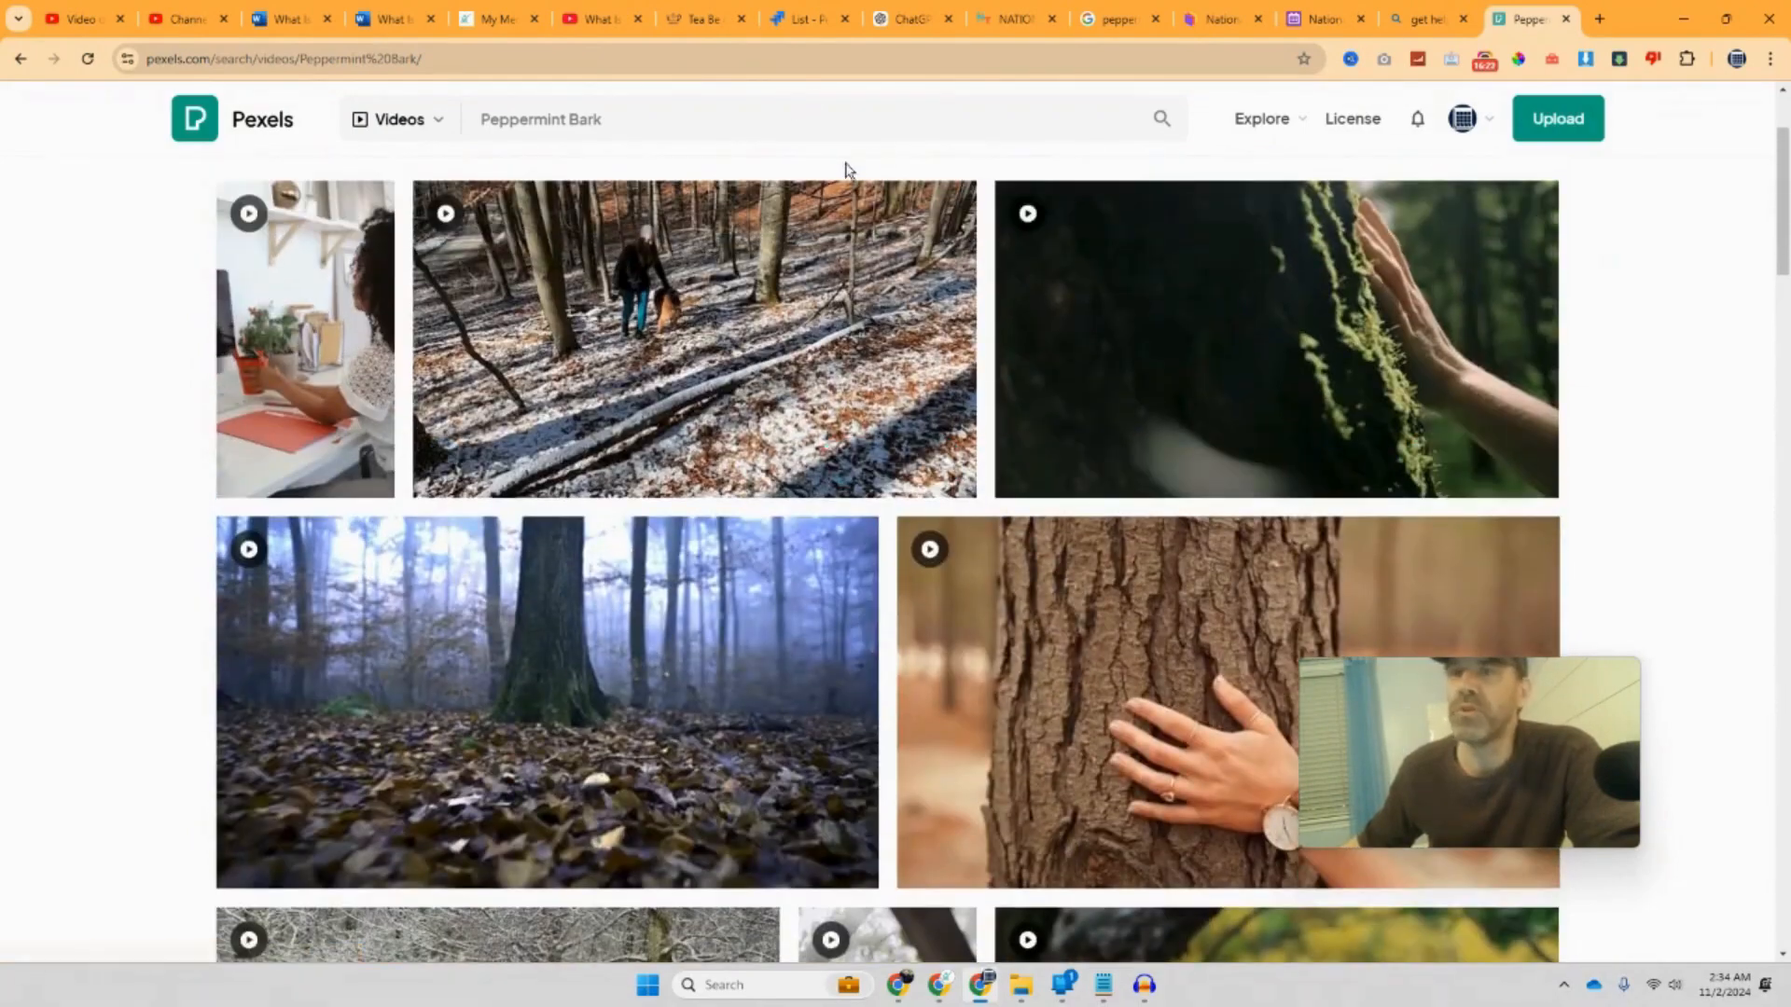
{"action": "left_click", "coordinate": [586, 23]}
{"action": "left_click_drag", "start_coordinate": [583, 24], "coordinate": [279, 20]}
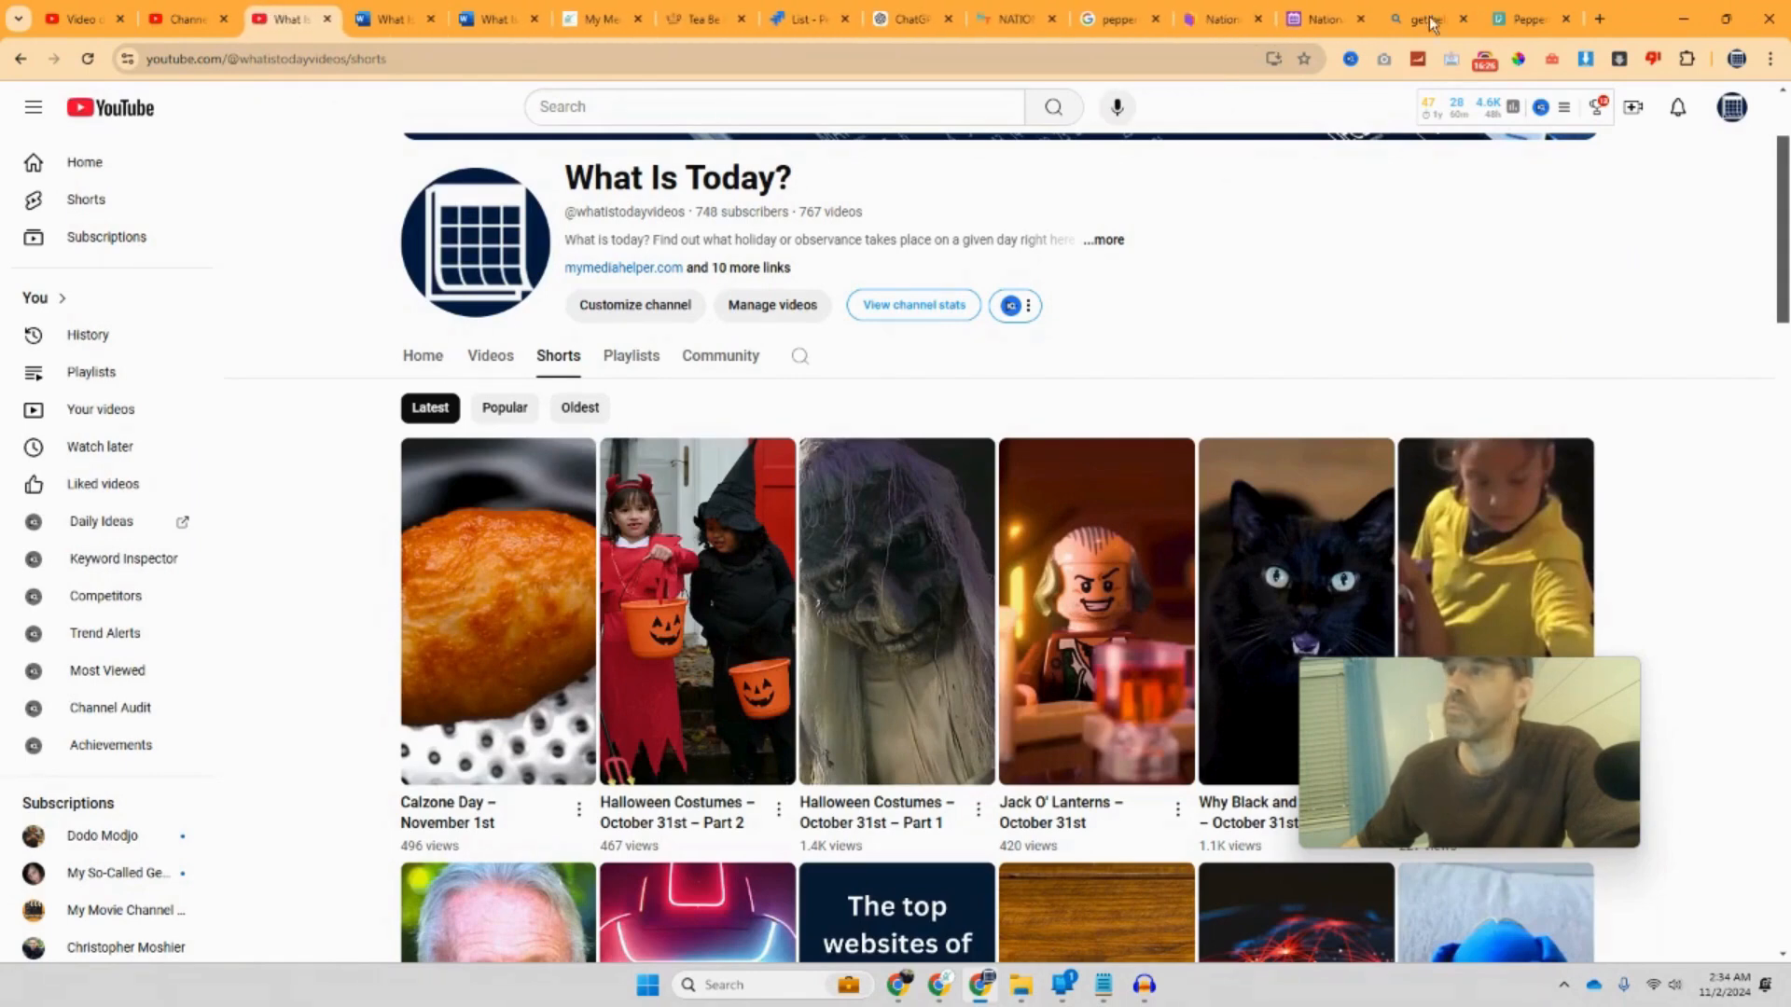
Step: Search YouTube for the pasted 'Peppermint Bark' in a new tab
{"action": "left_click", "coordinate": [1598, 19]}
{"action": "left_click", "coordinate": [432, 93]}
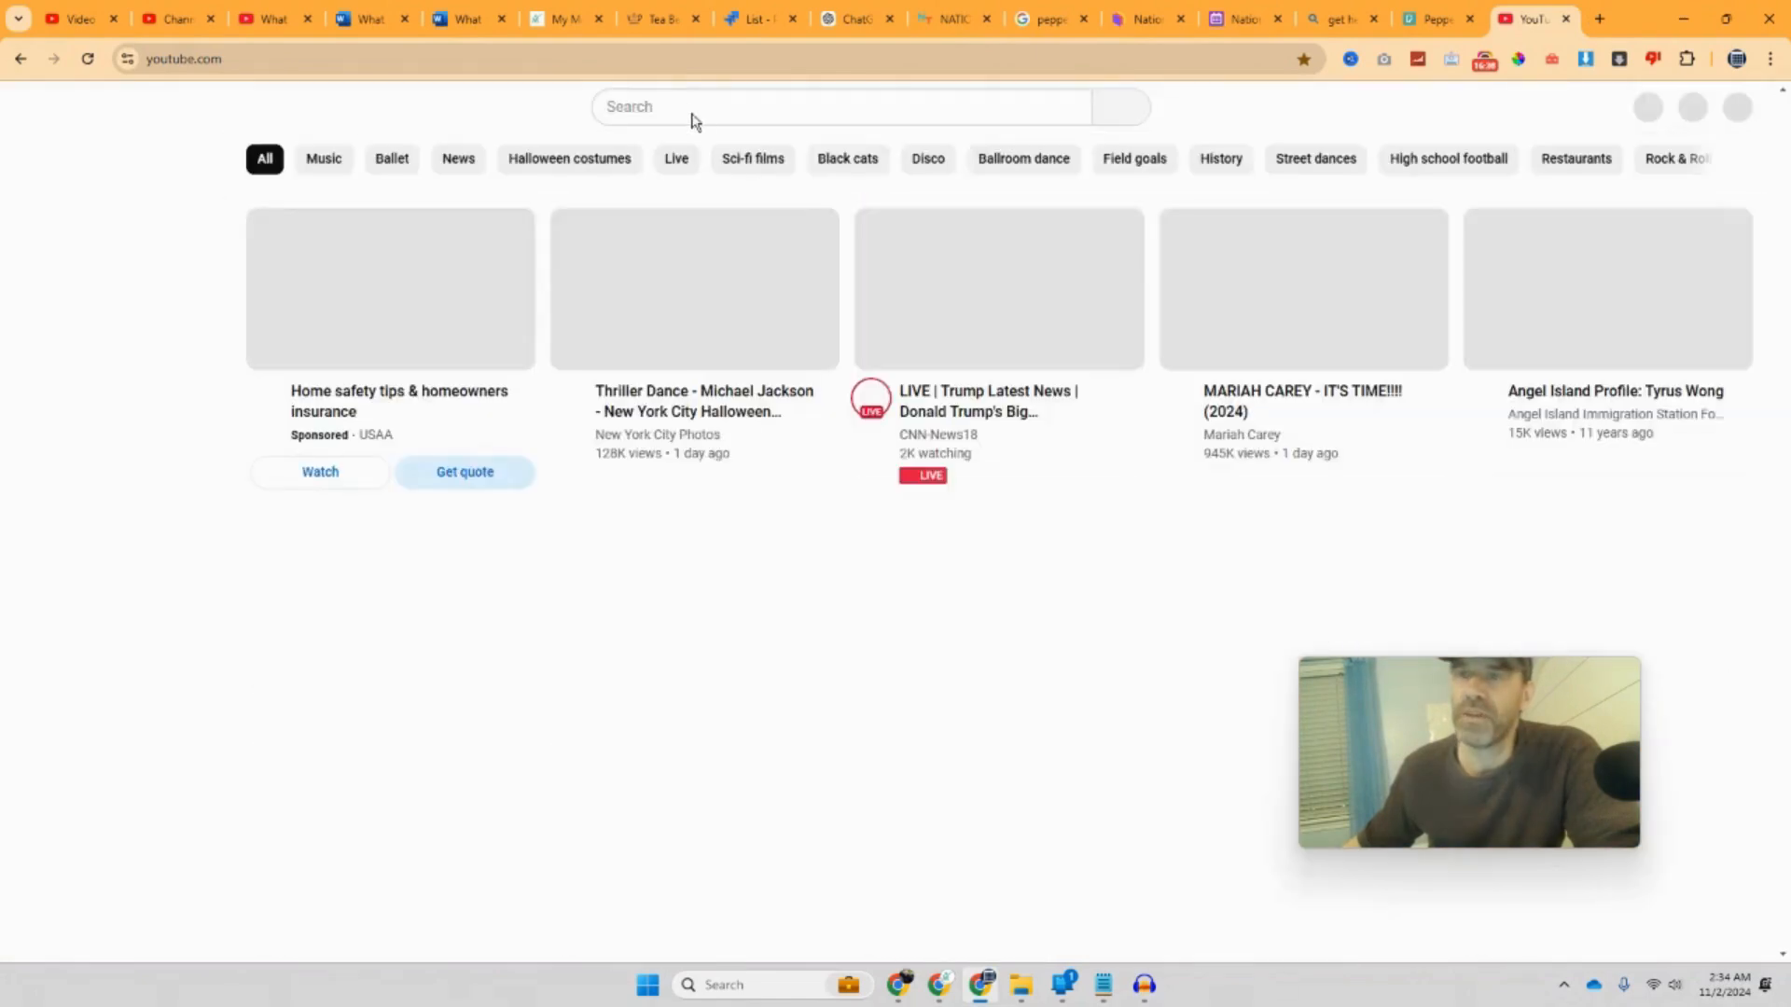
{"action": "right_click", "coordinate": [681, 114]}
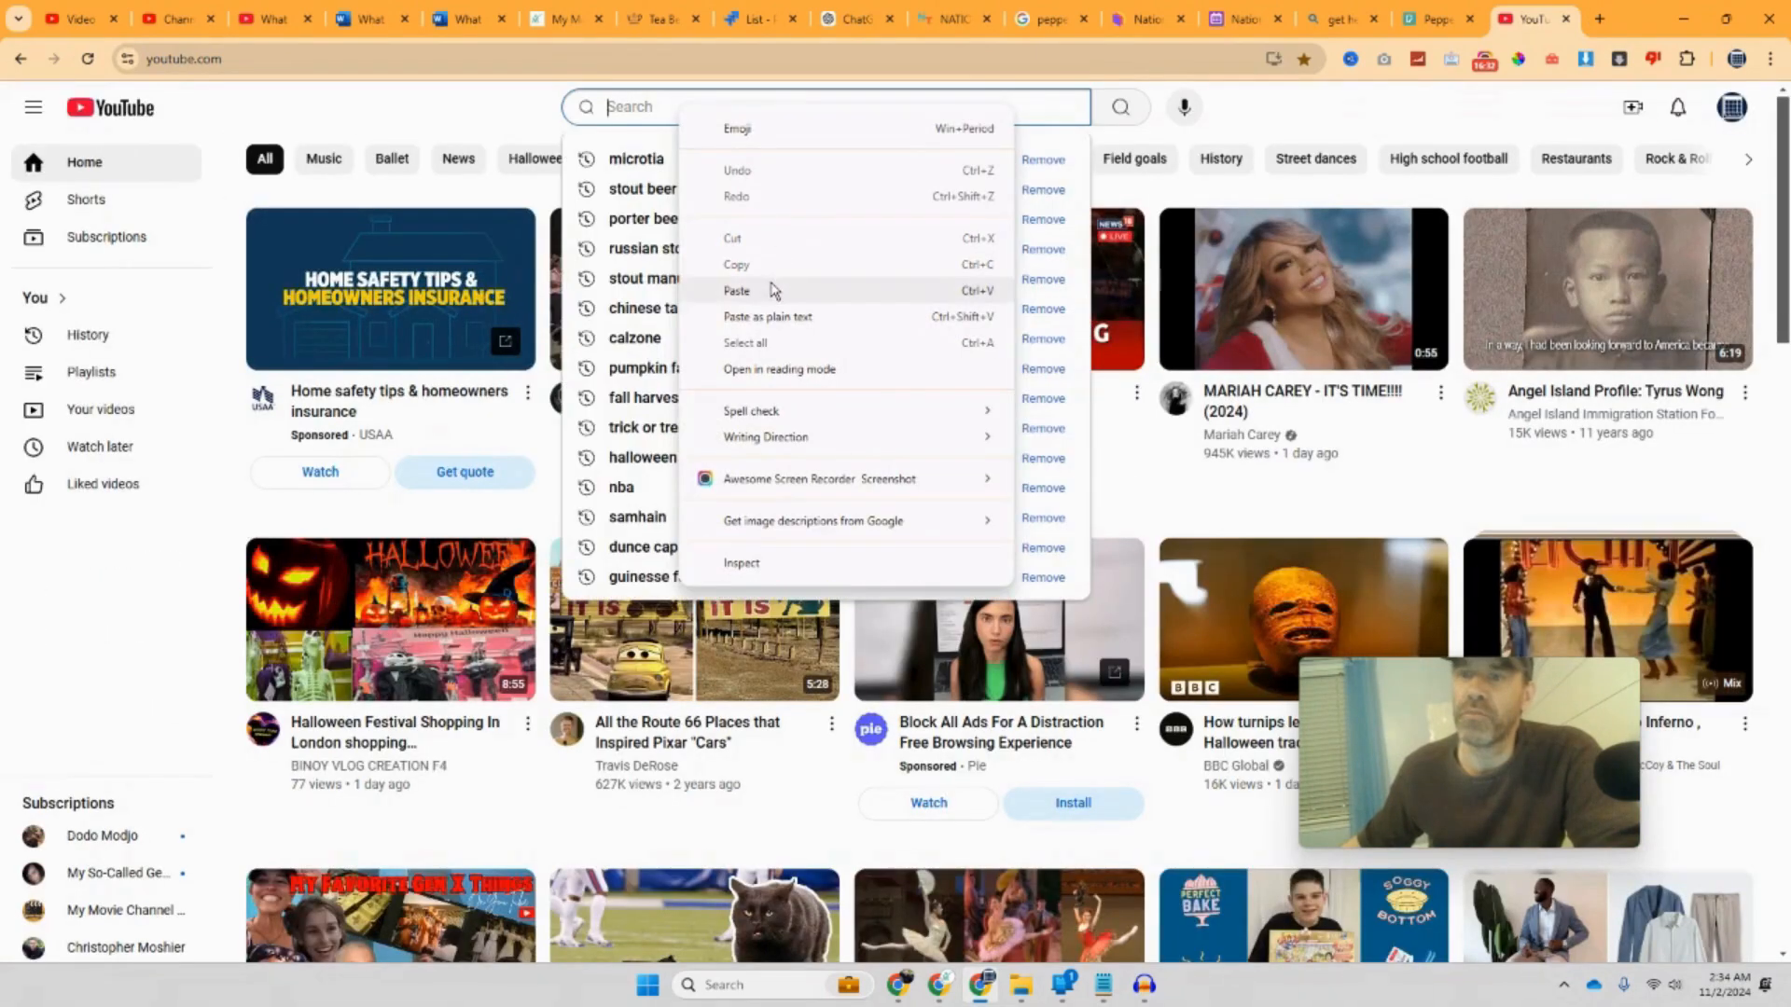
{"action": "left_click", "coordinate": [771, 291]}
{"action": "left_click", "coordinate": [1122, 110]}
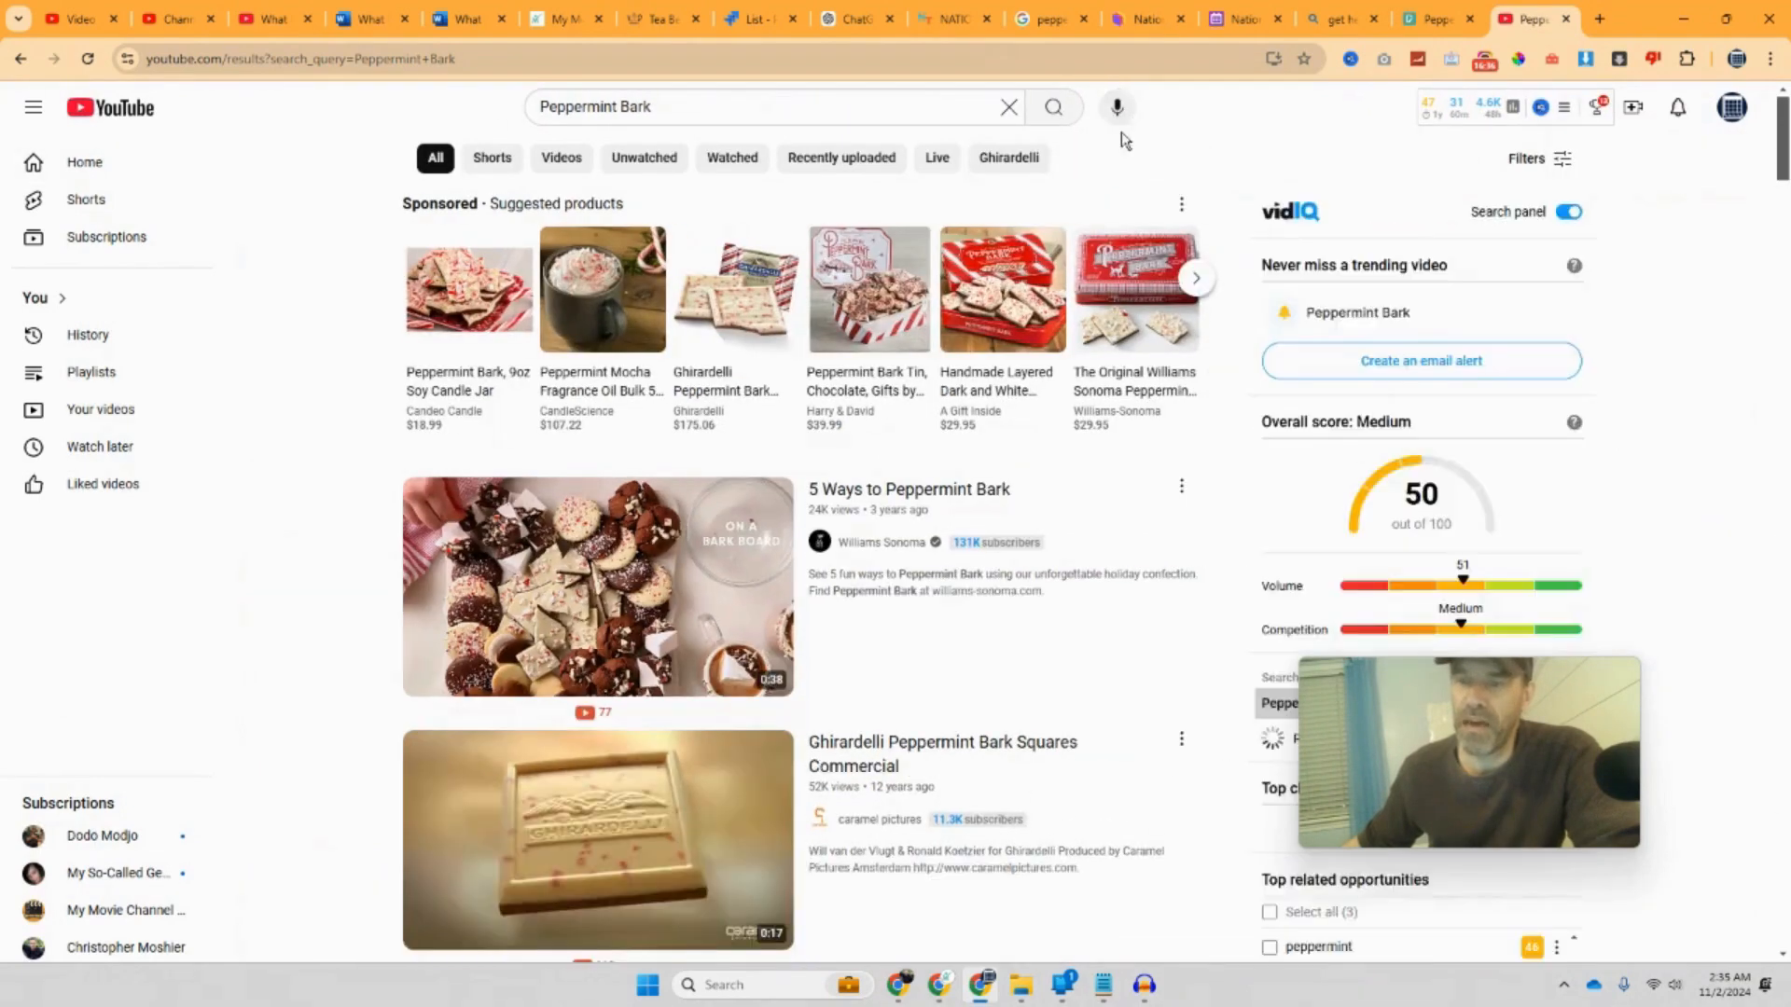
Step: Open the Ghirardelli Peppermint Bark Squares Commercial video, then start a blank tab
{"action": "scroll", "coordinate": [1124, 138], "scroll_direction": "down", "scroll_amount": 4}
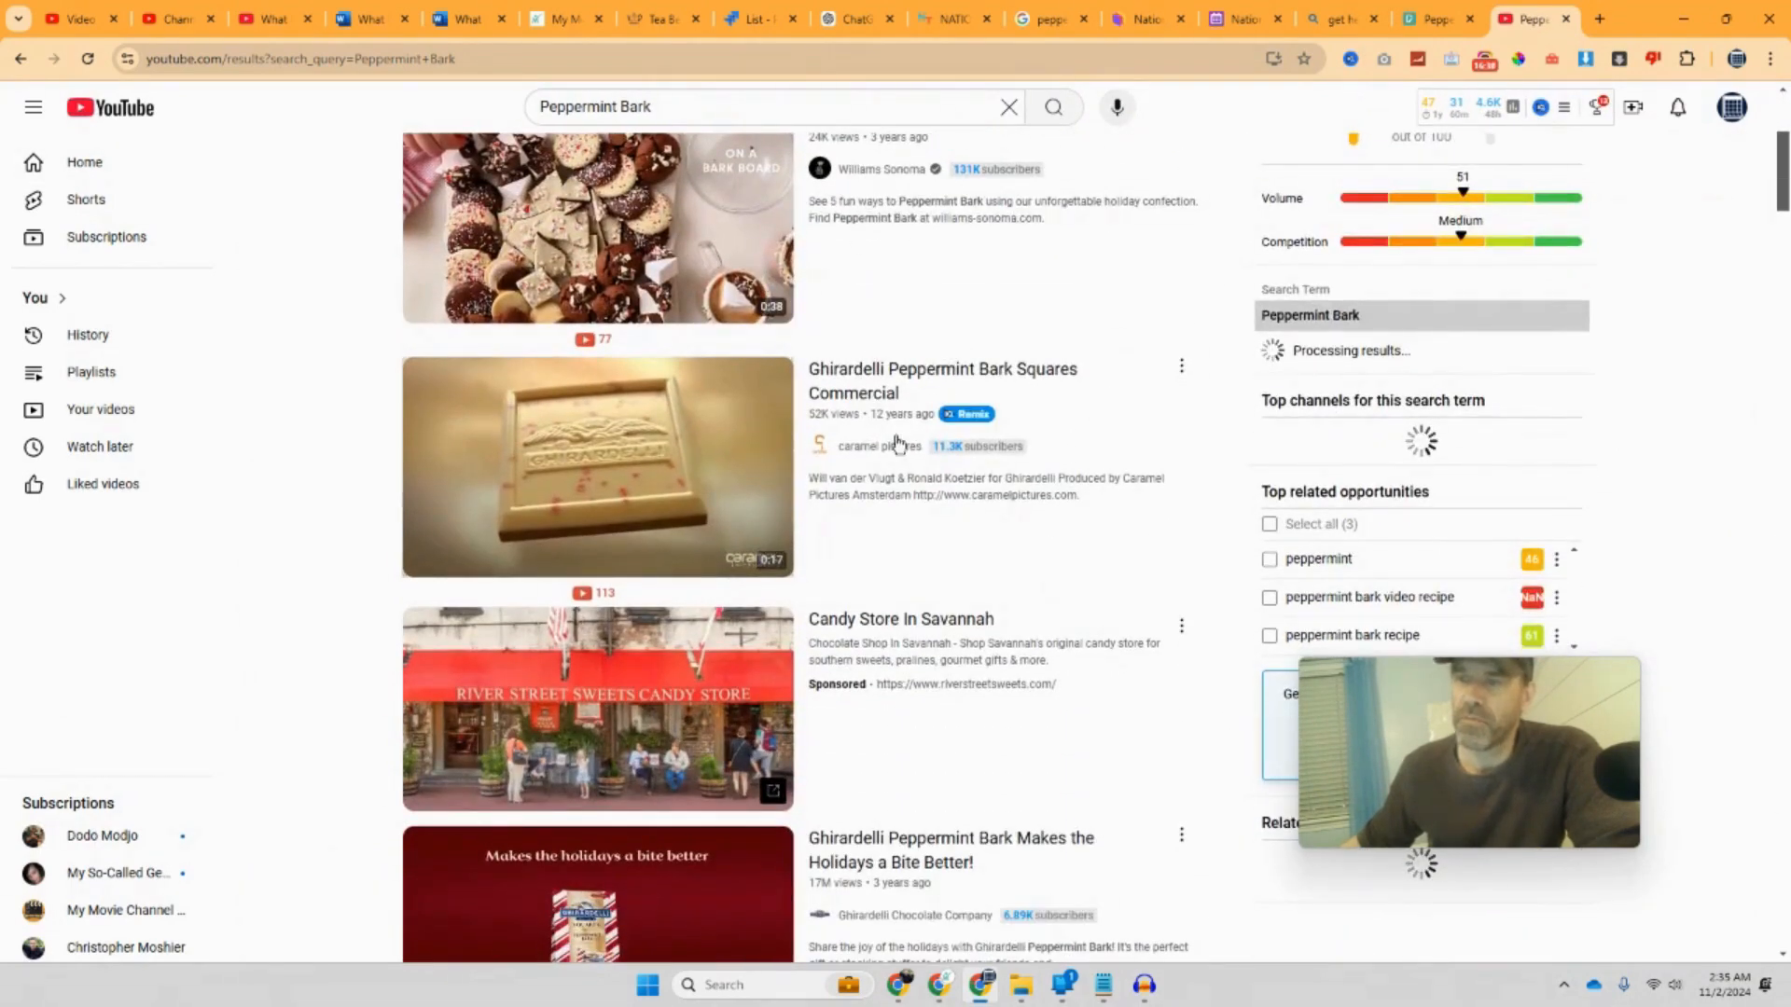
{"action": "left_click", "coordinate": [901, 403]}
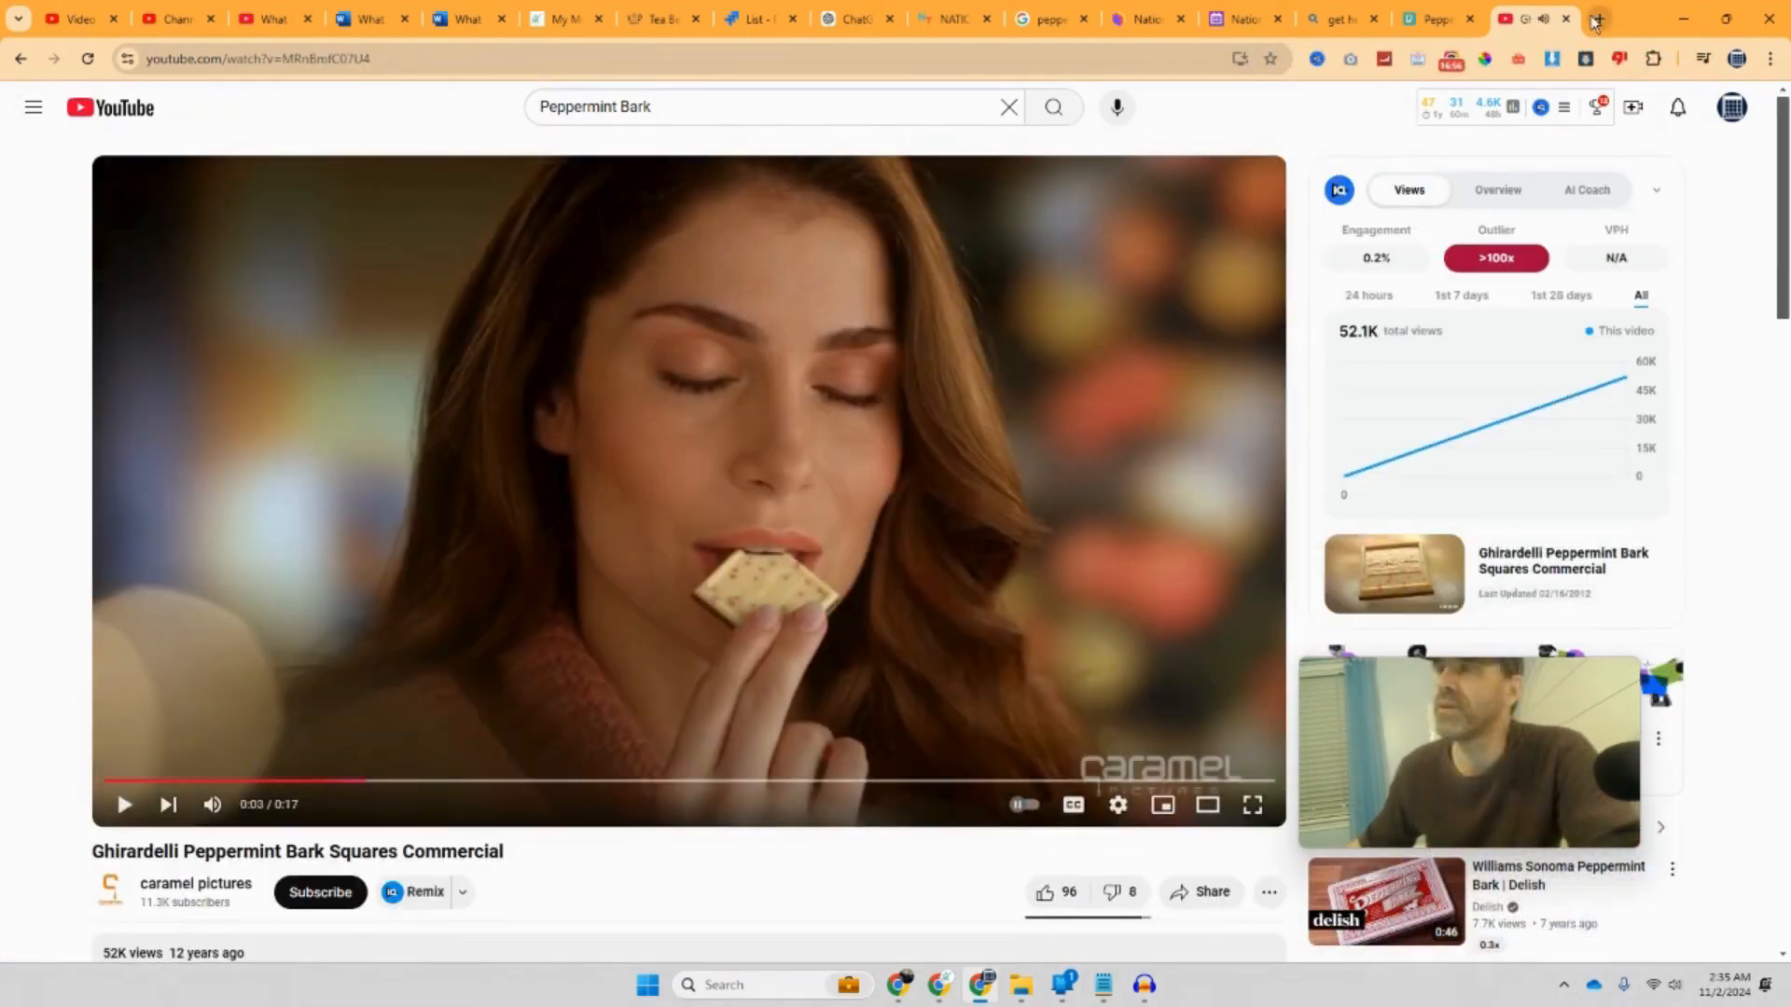
{"action": "left_click", "coordinate": [1596, 22]}
Step: Search Google for 'youtube to mp4' and go to the tubemp4.is converter
{"action": "left_click", "coordinate": [751, 389]}
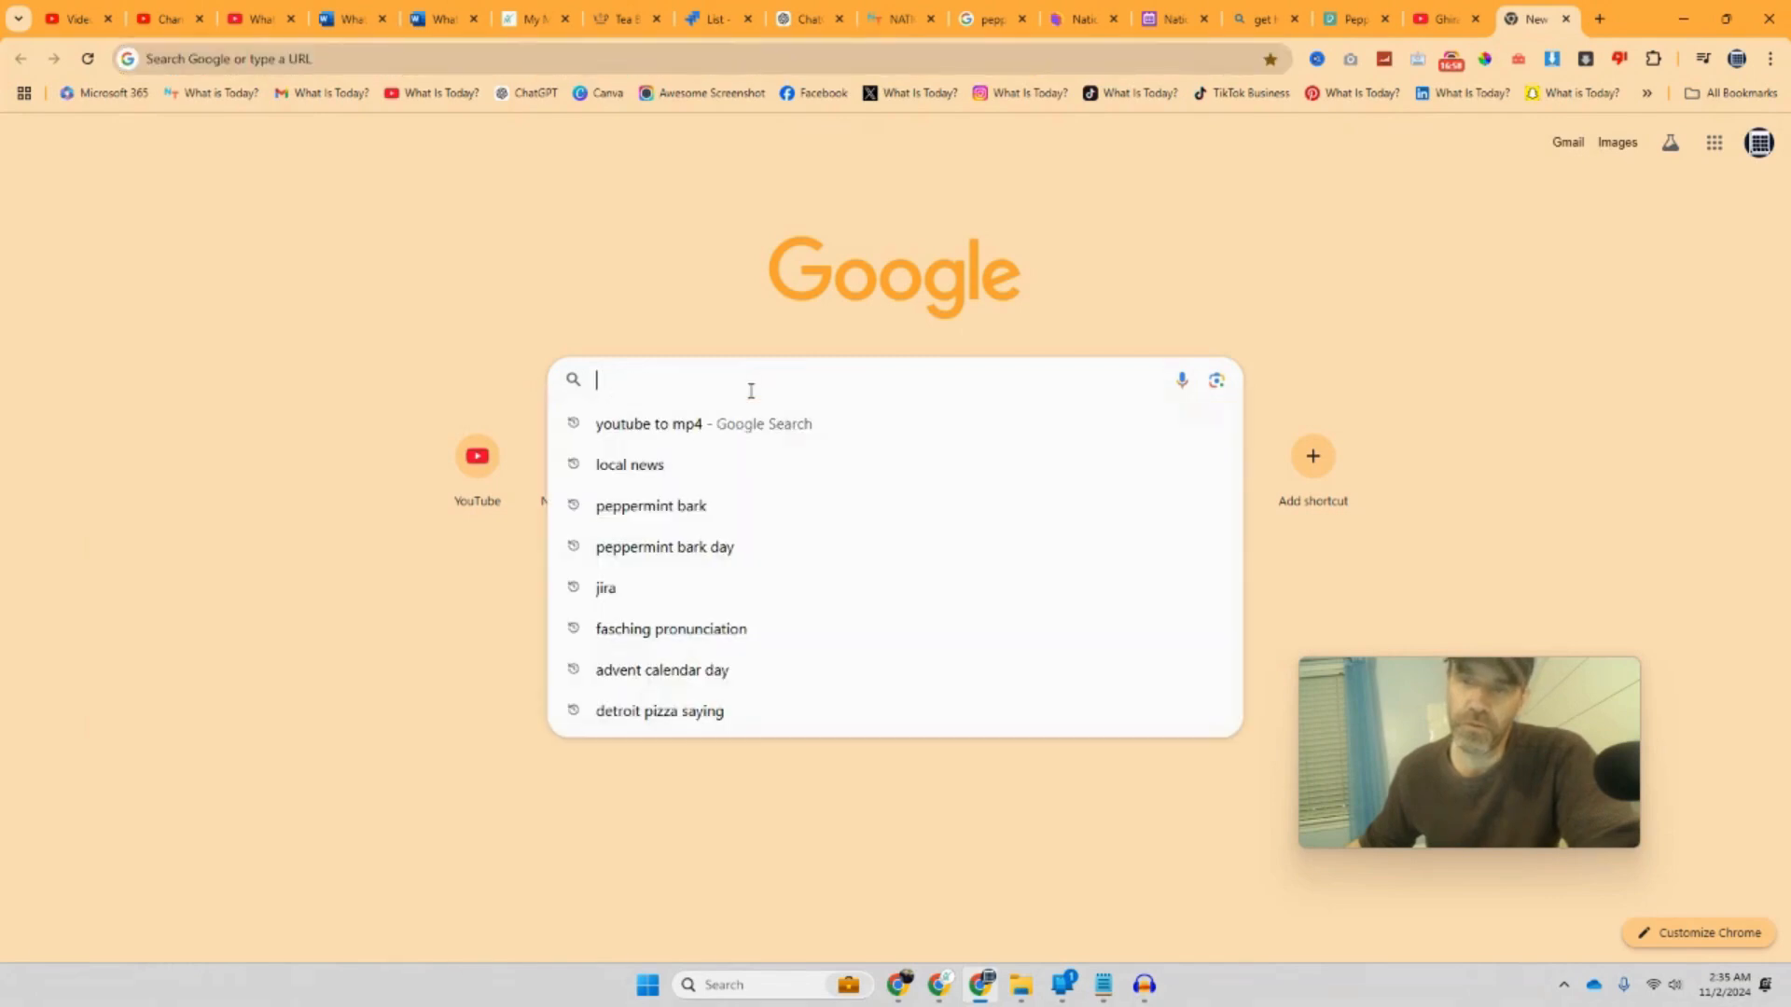
{"action": "left_click", "coordinate": [715, 424]}
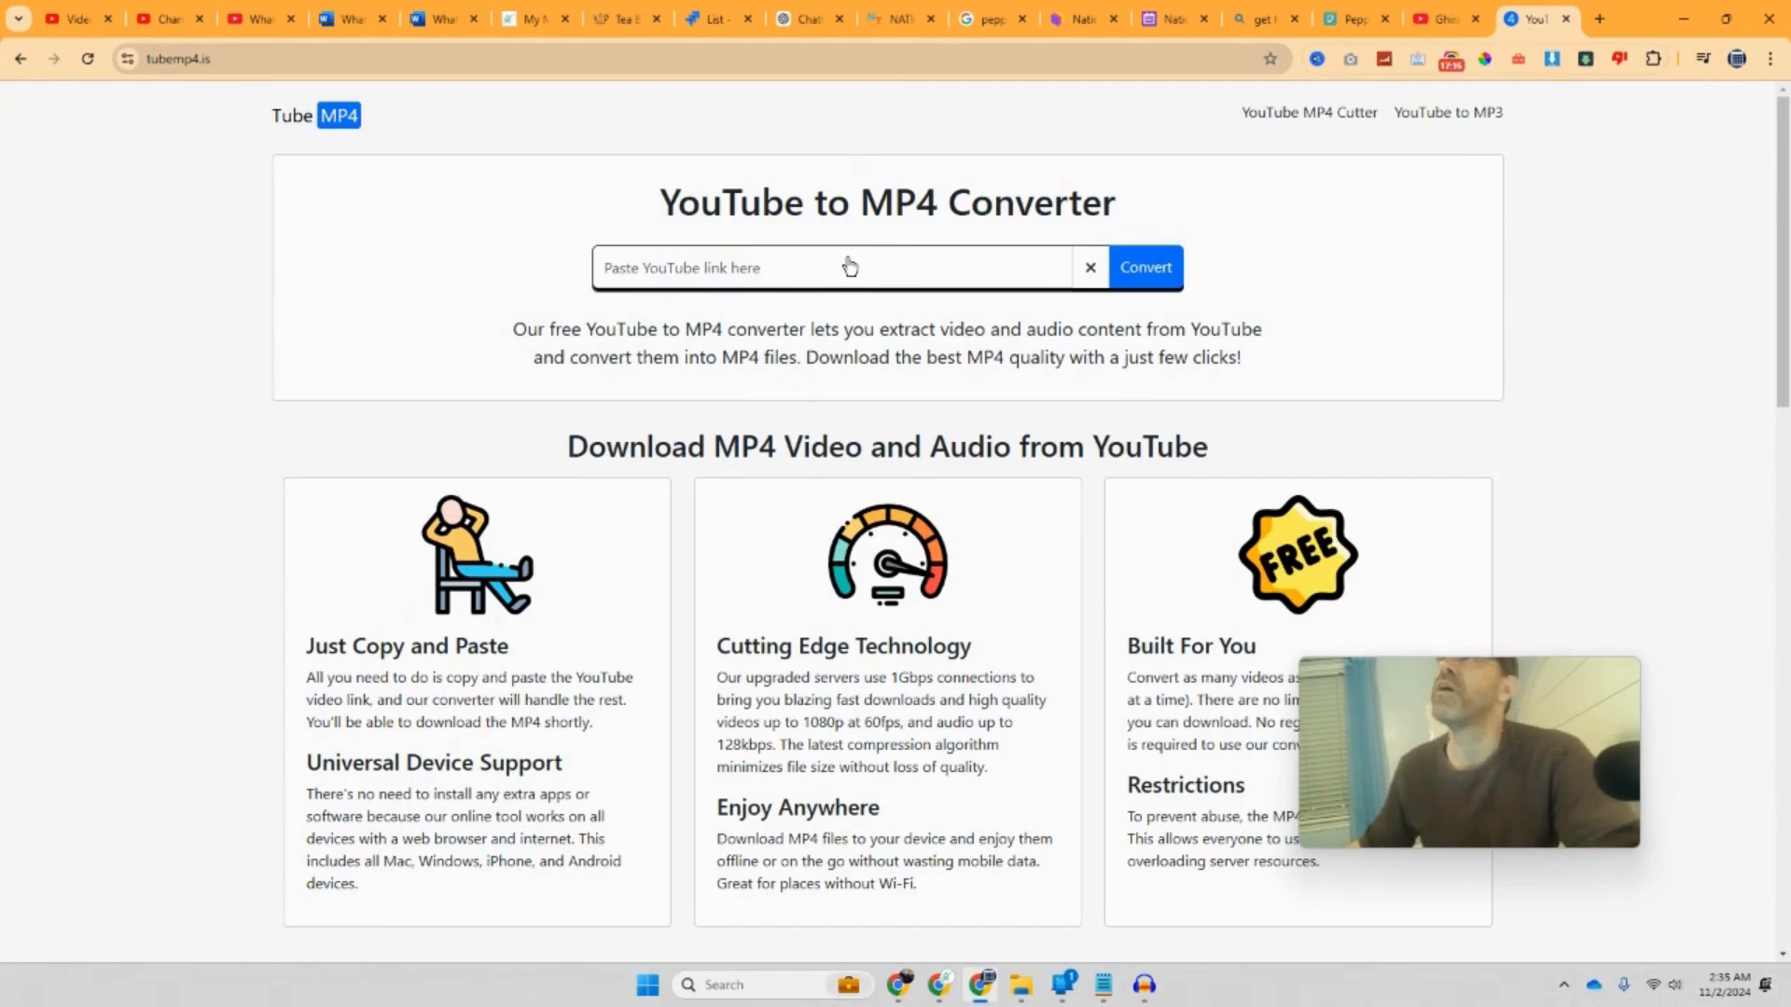
{"action": "left_click", "coordinate": [850, 267]}
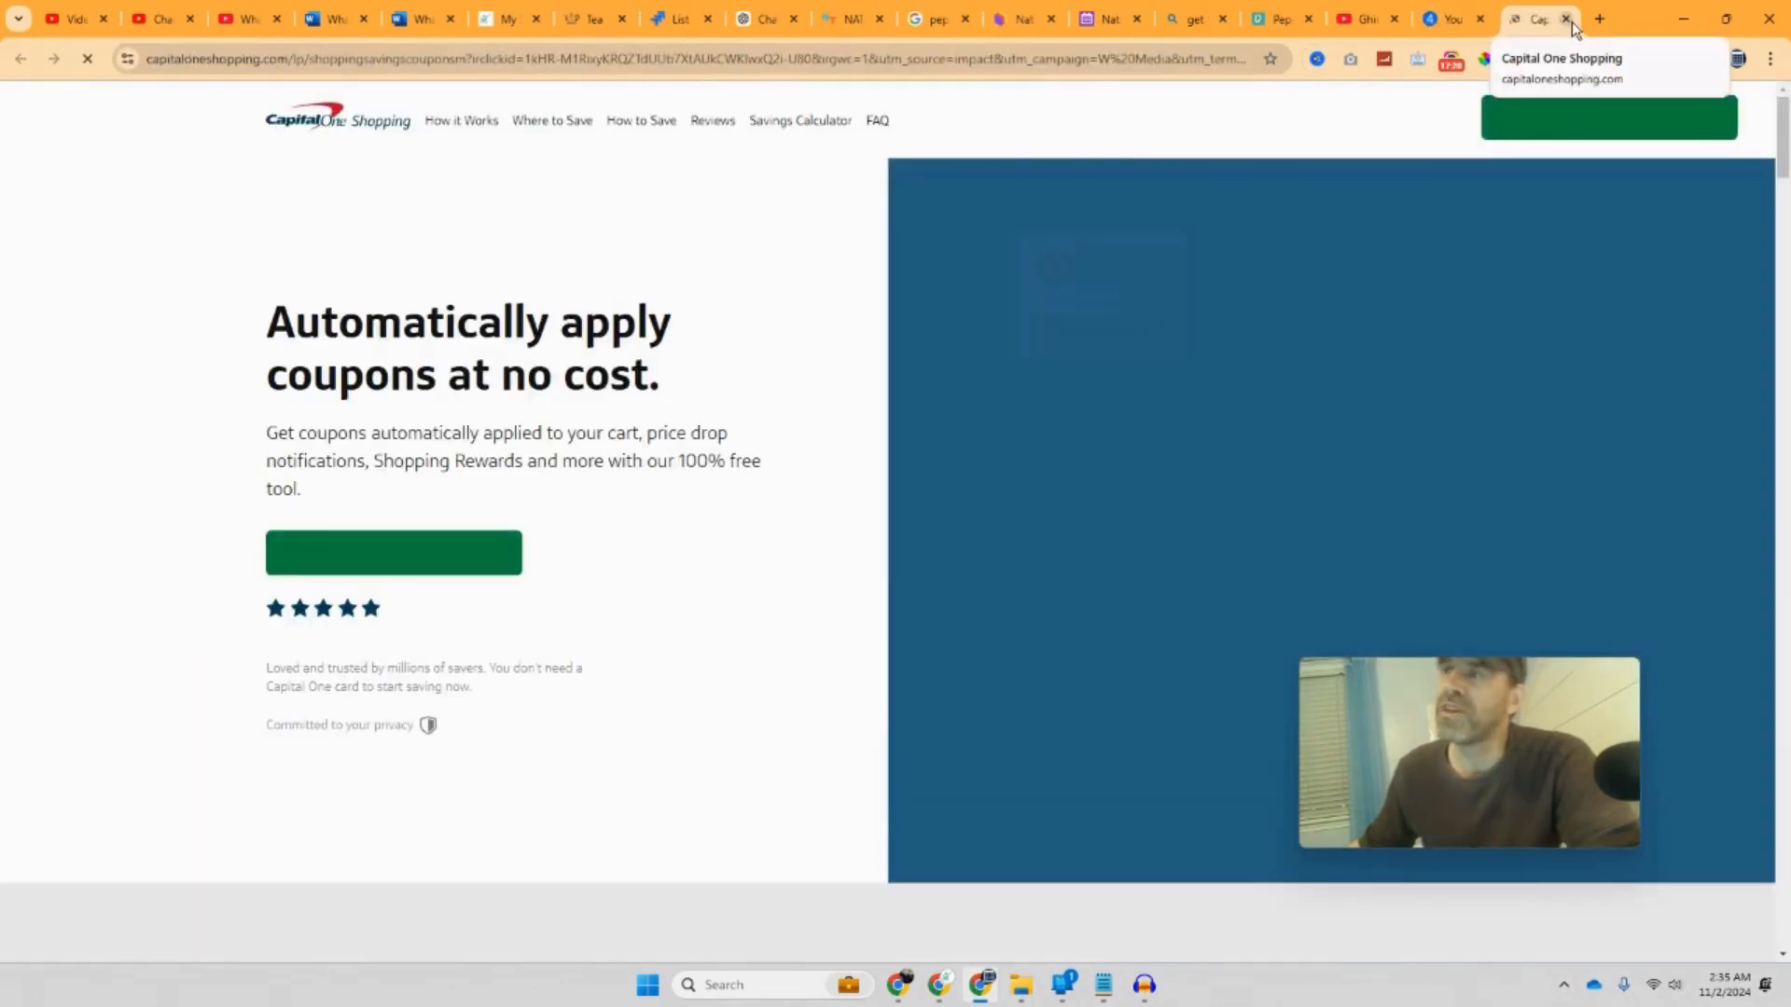
Step: Paste the Ghirardelli commercial's YouTube link and request its 1080p MP4
{"action": "left_click", "coordinate": [1568, 20]}
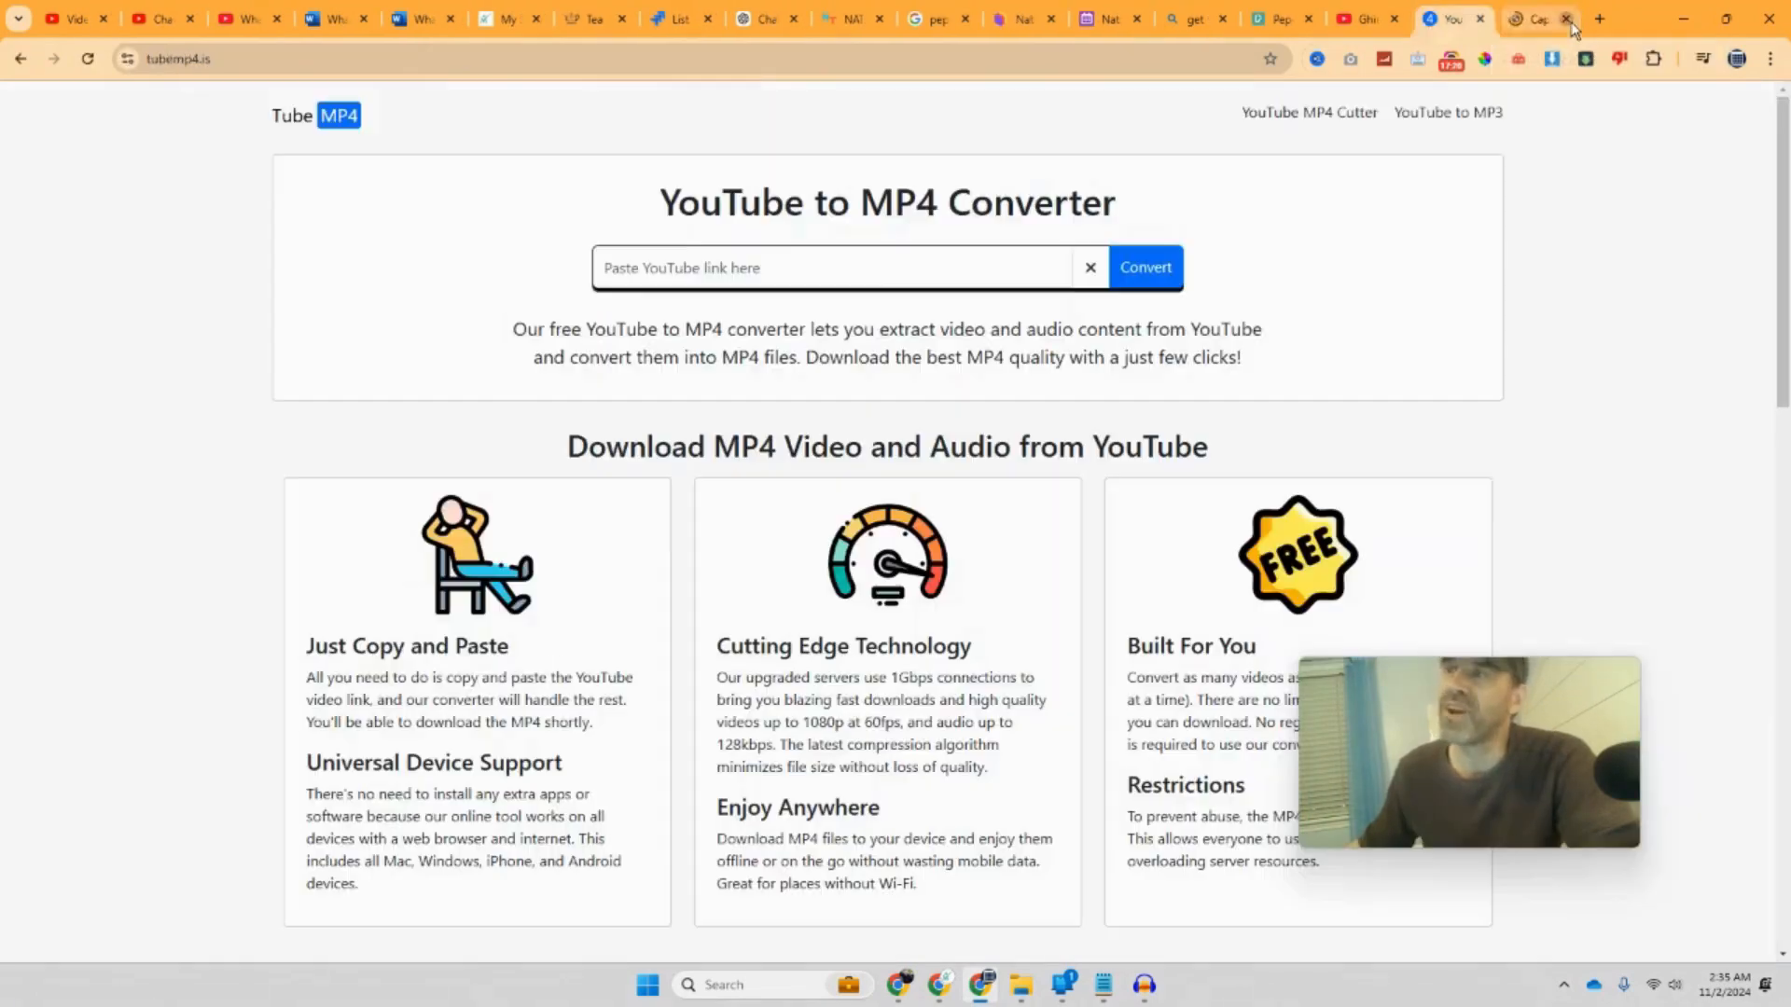
{"action": "right_click", "coordinate": [768, 271]}
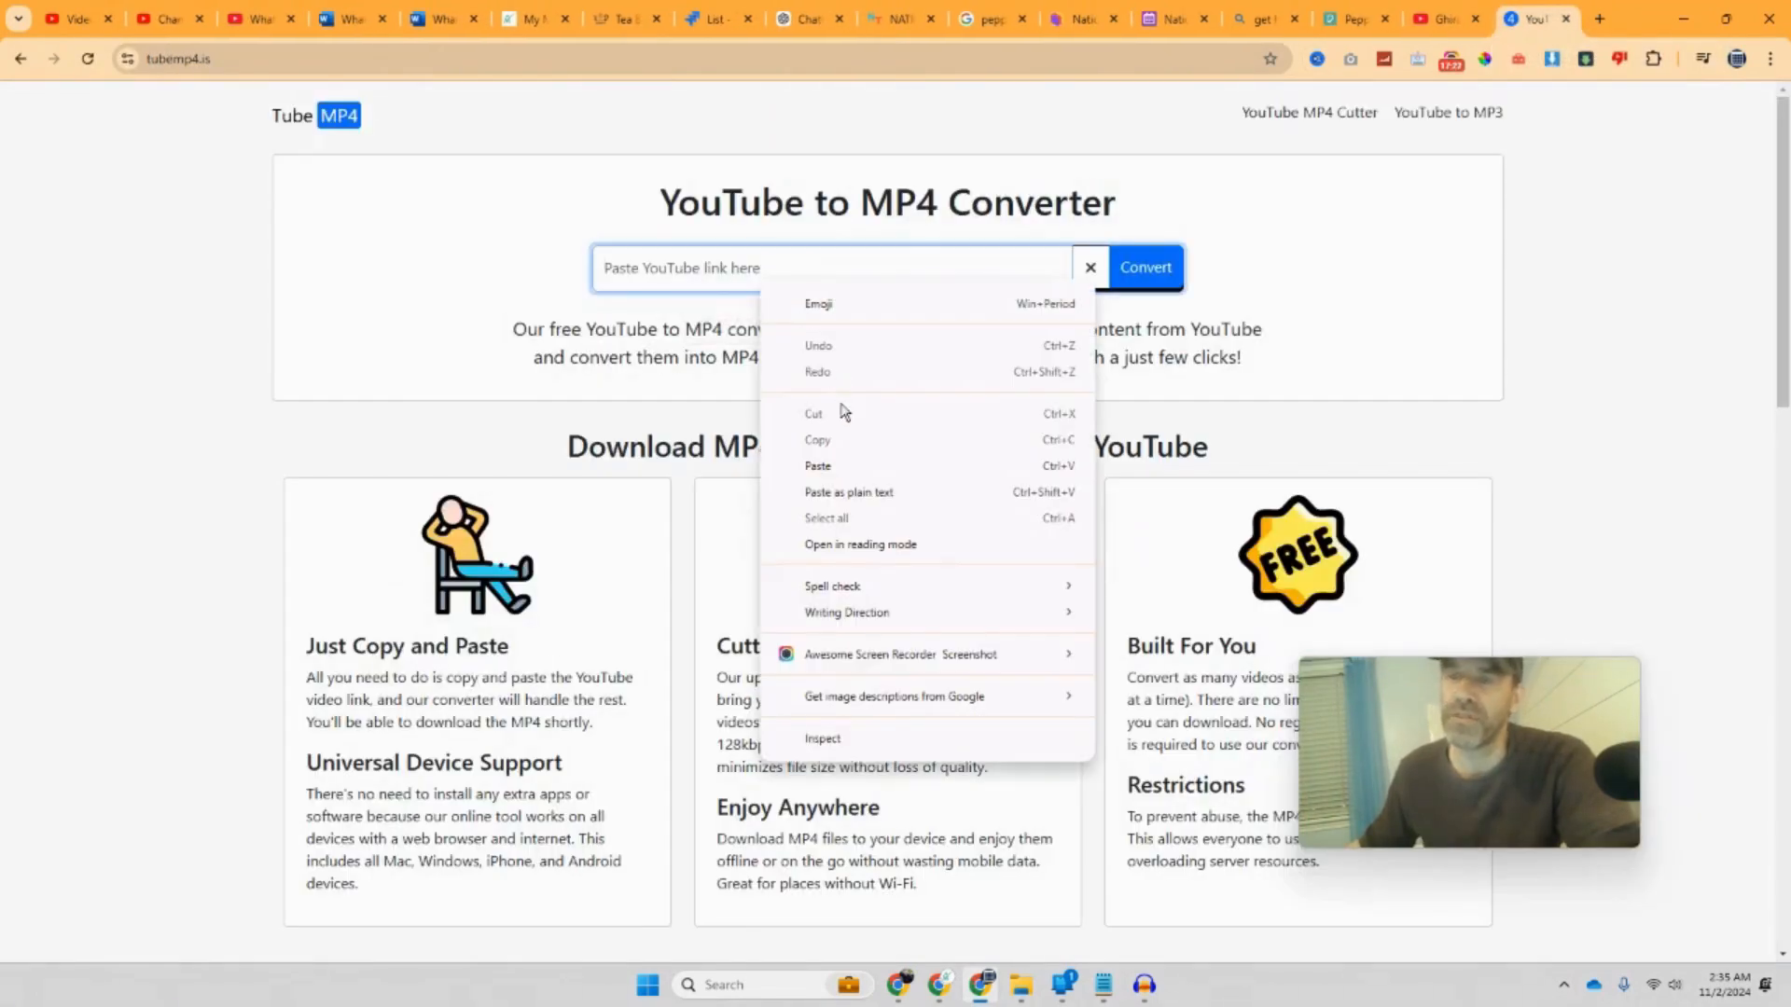
{"action": "left_click", "coordinate": [839, 468]}
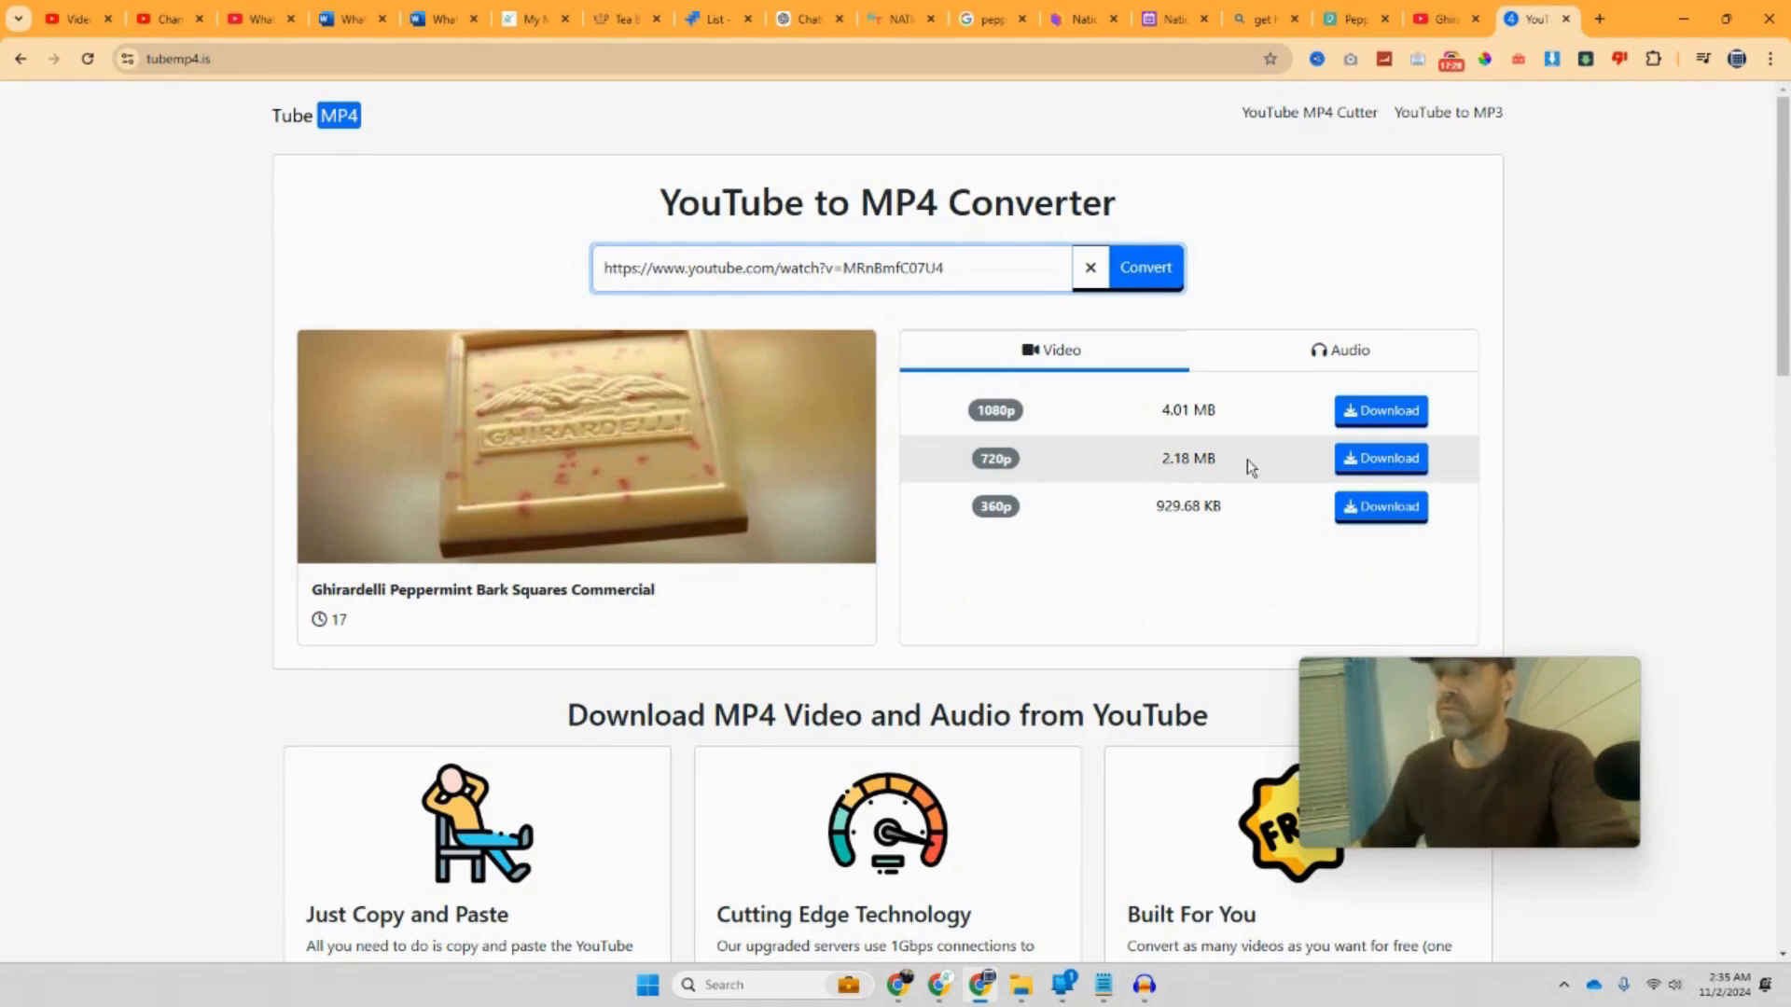
{"action": "left_click", "coordinate": [1360, 413]}
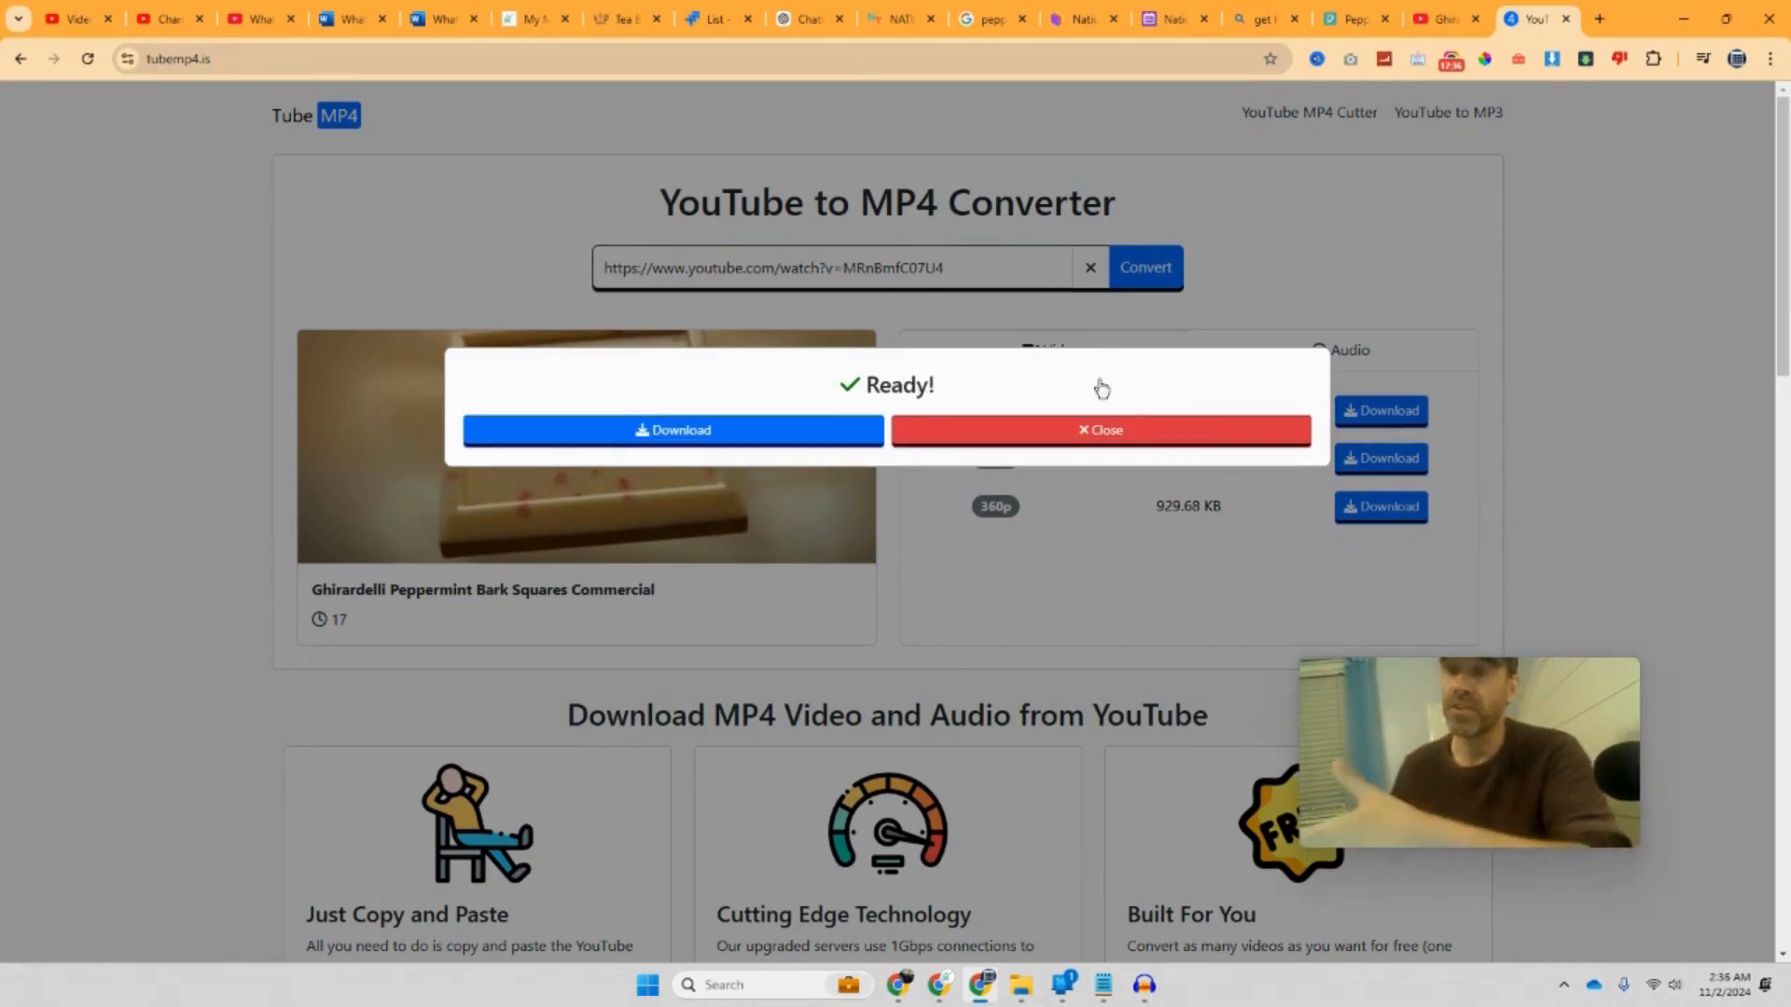
Step: Download the converted 1080p MP4 (4.3 MB), closing the ad tab, then return to Jira
{"action": "left_click", "coordinate": [729, 431]}
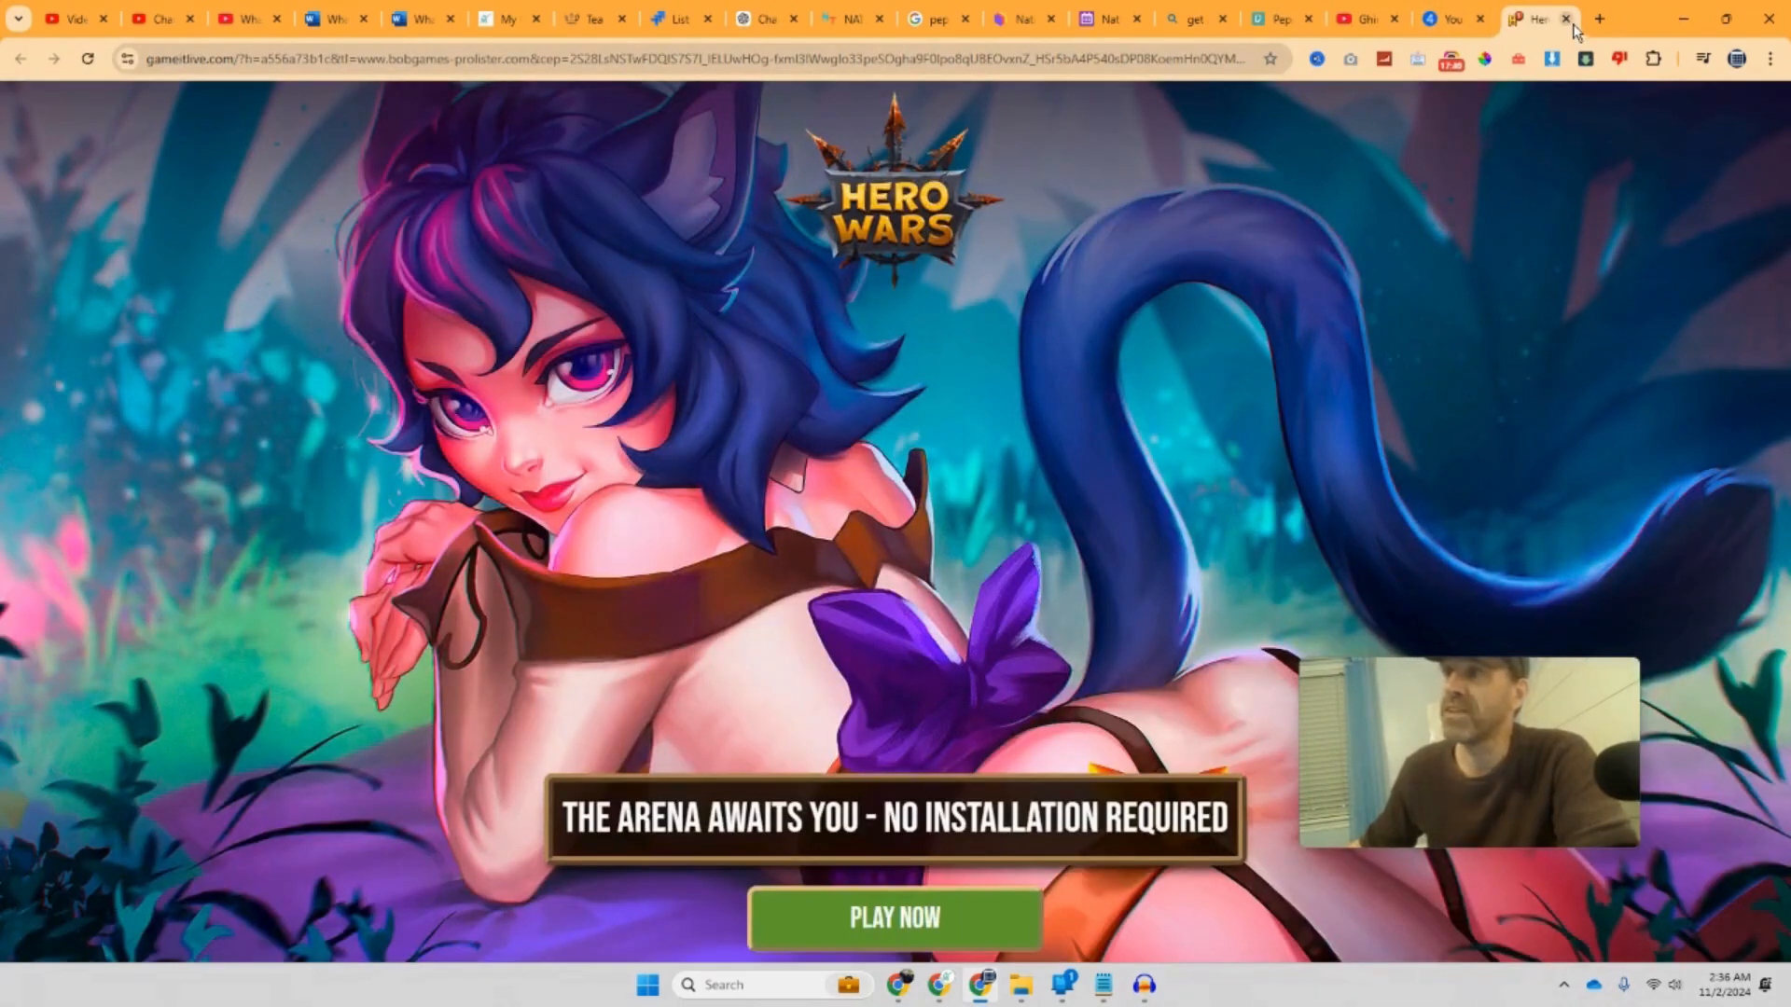
{"action": "left_click", "coordinate": [1569, 20]}
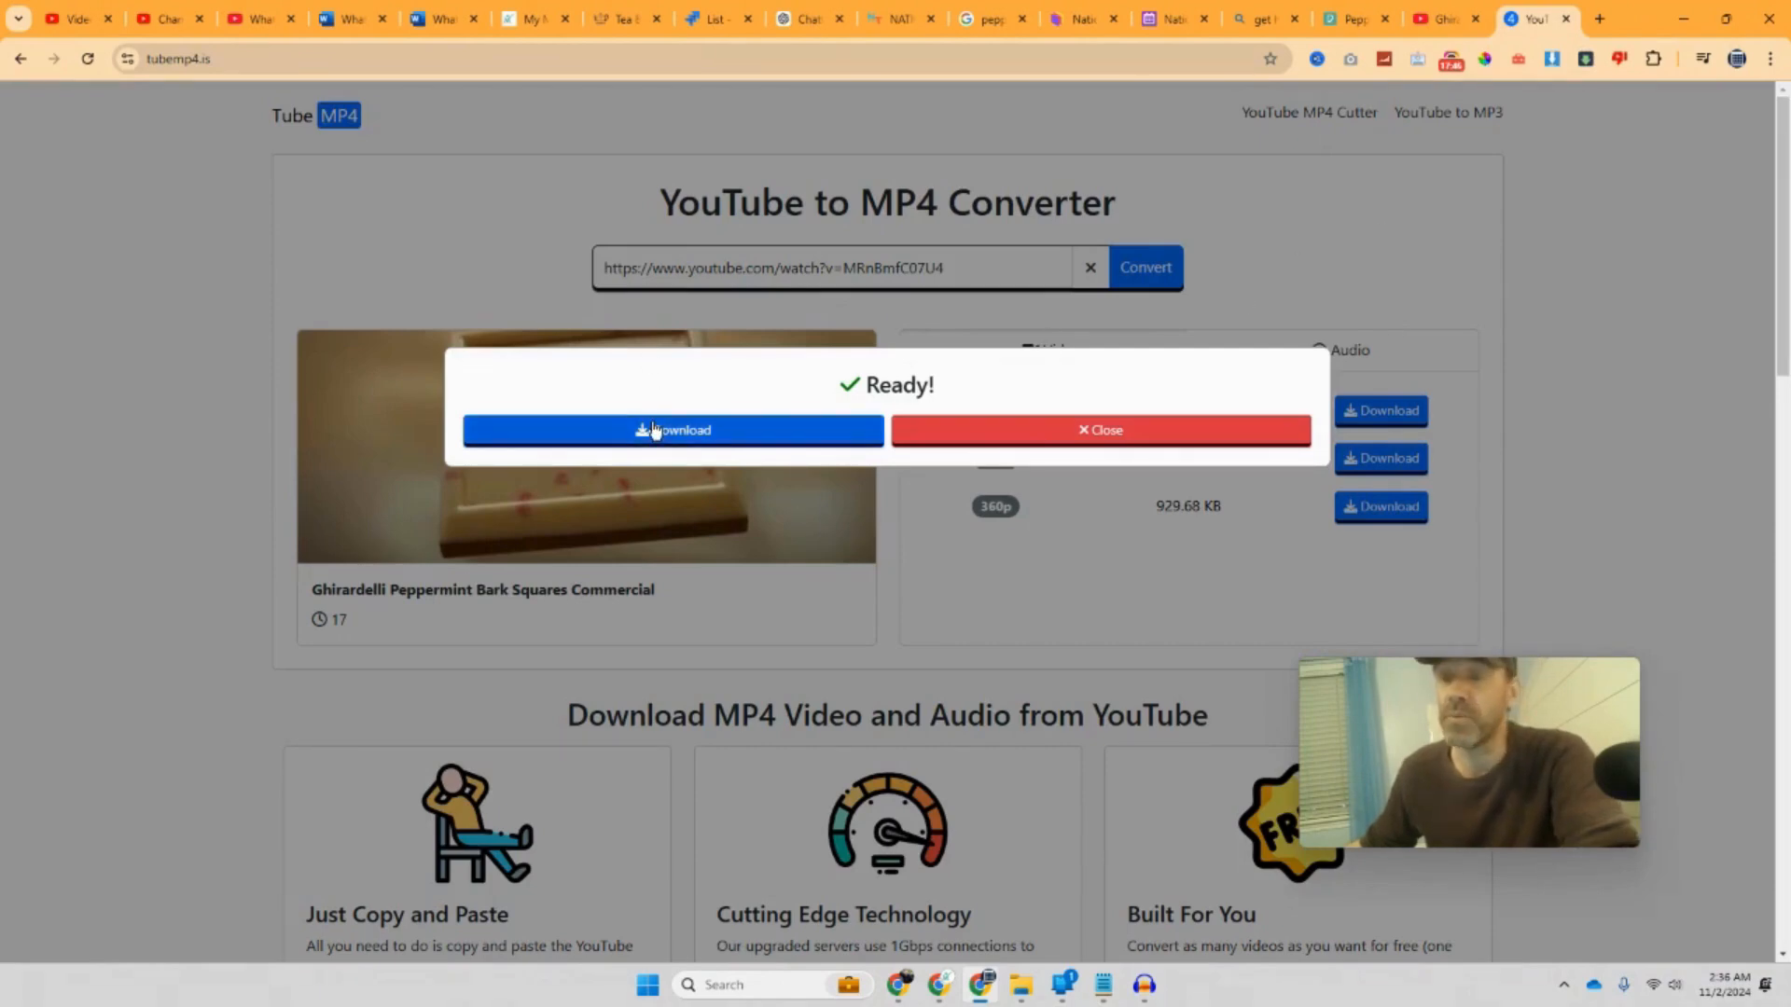
{"action": "left_click", "coordinate": [655, 429]}
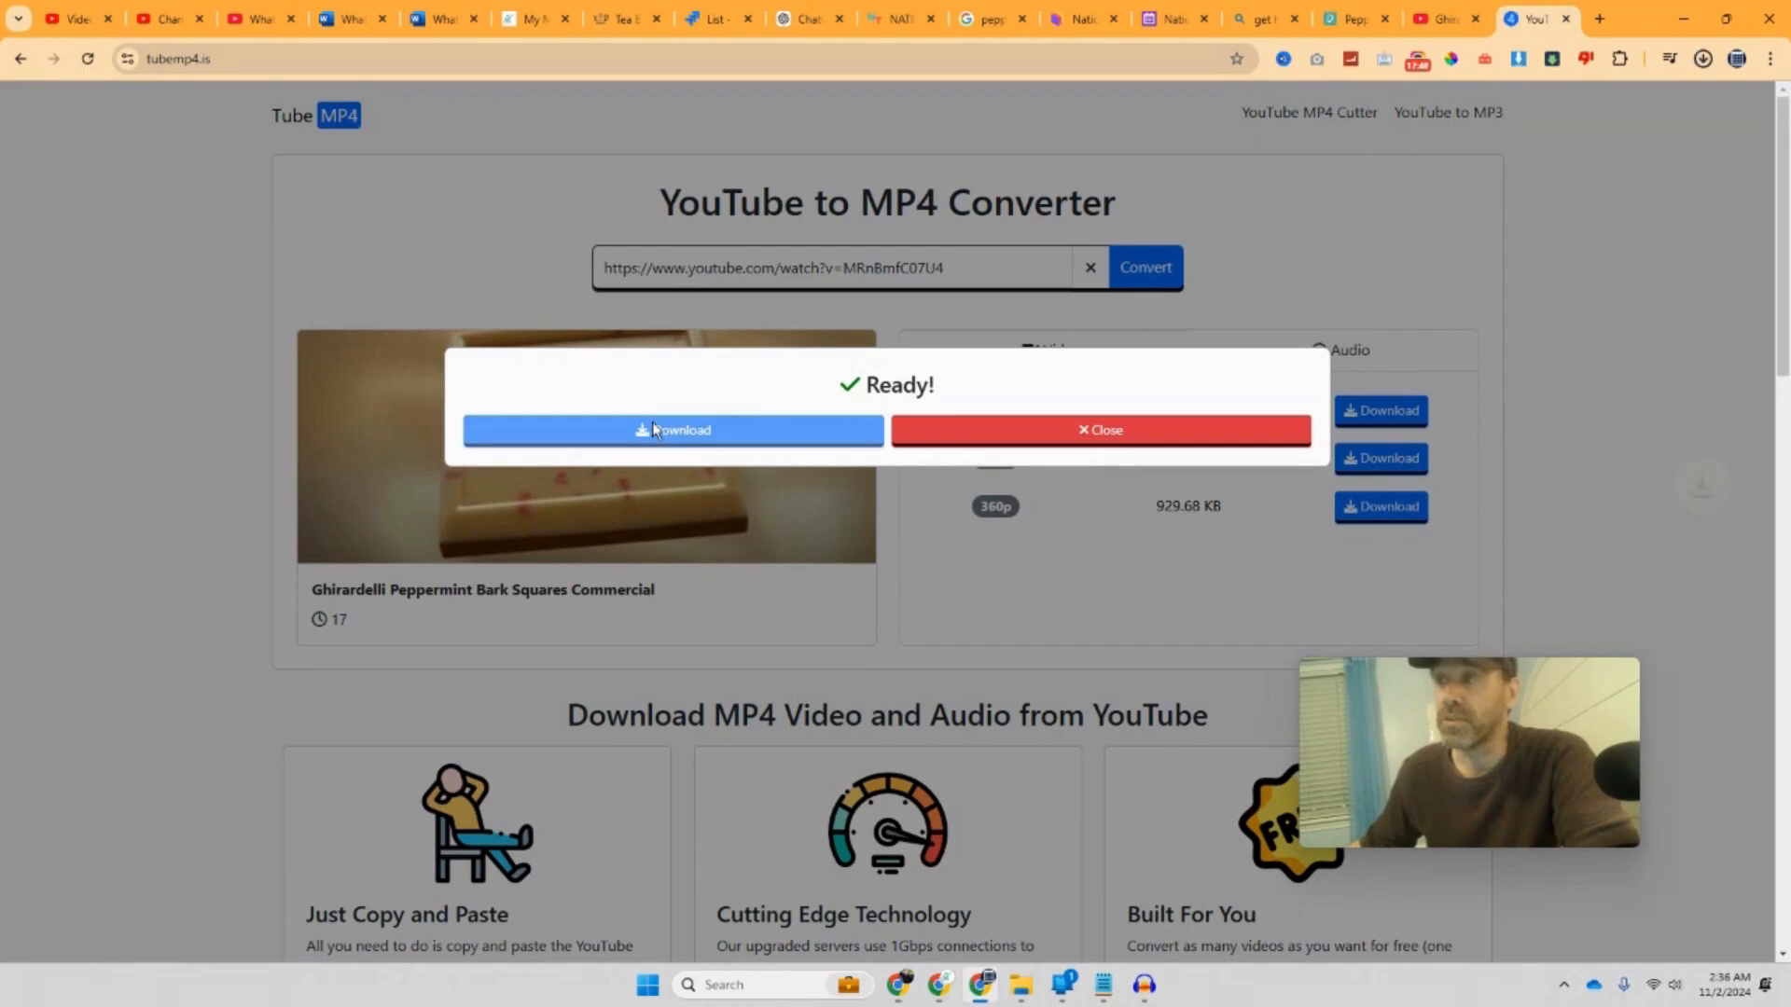
{"action": "left_click", "coordinate": [1690, 183]}
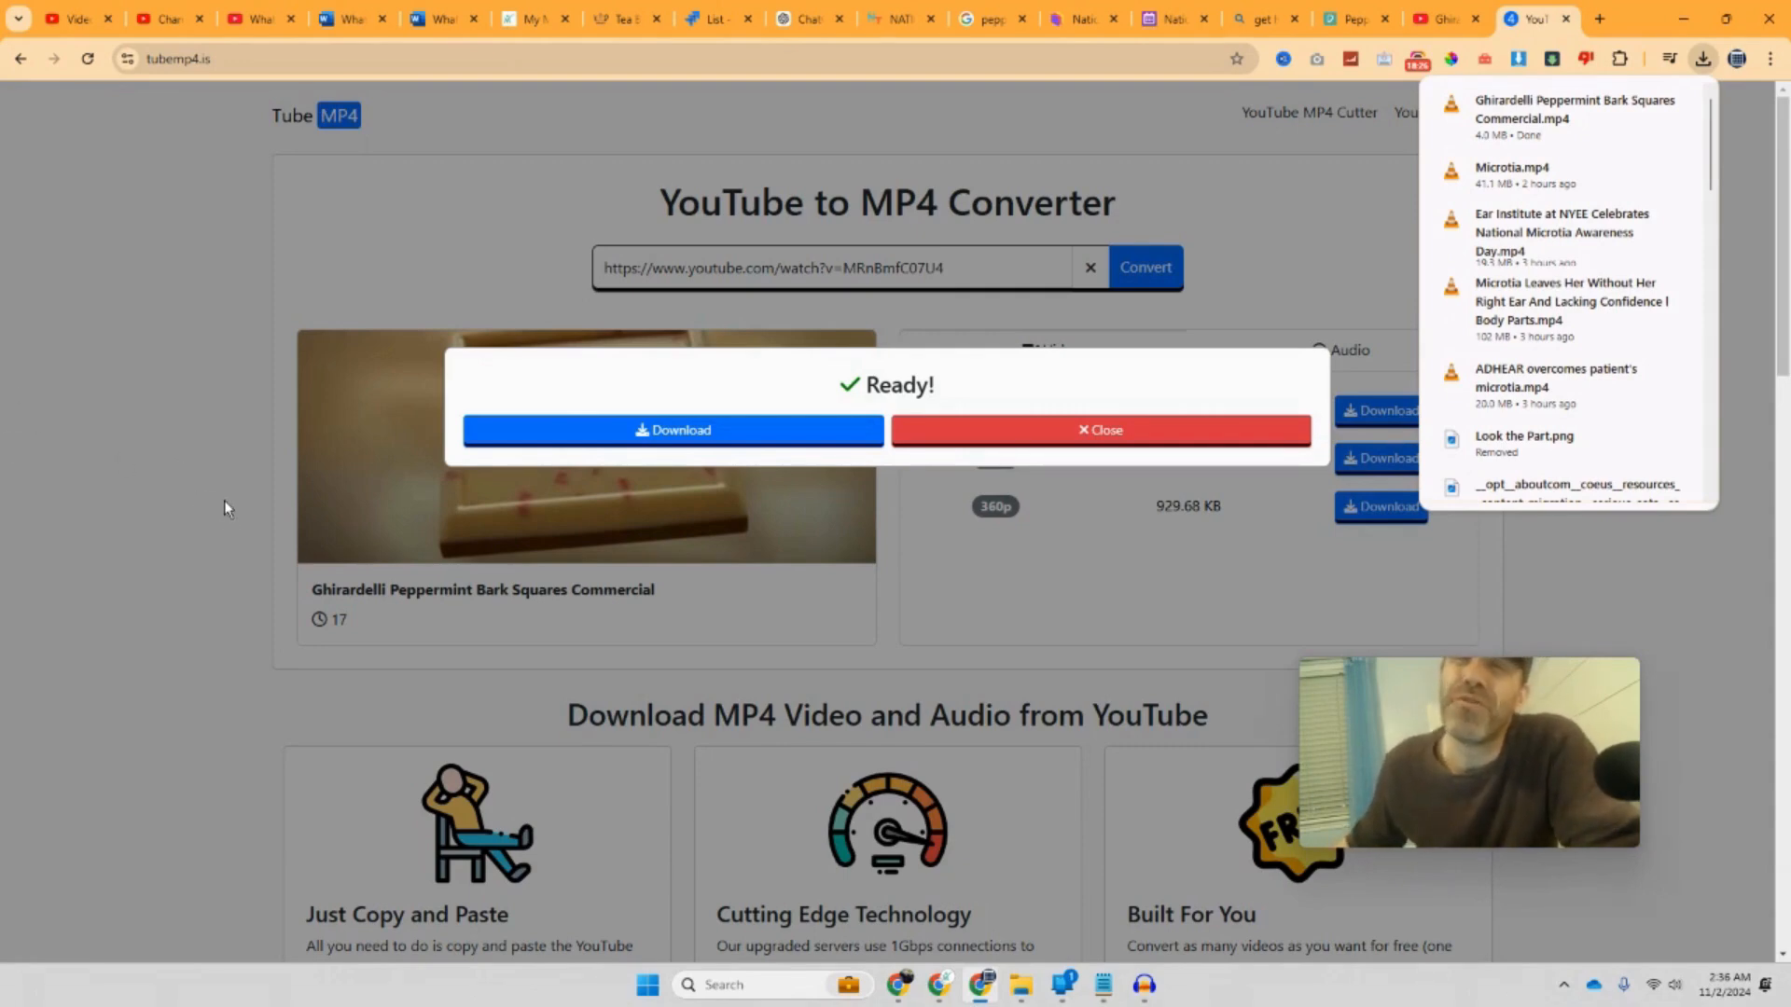
{"action": "left_click", "coordinate": [587, 436]}
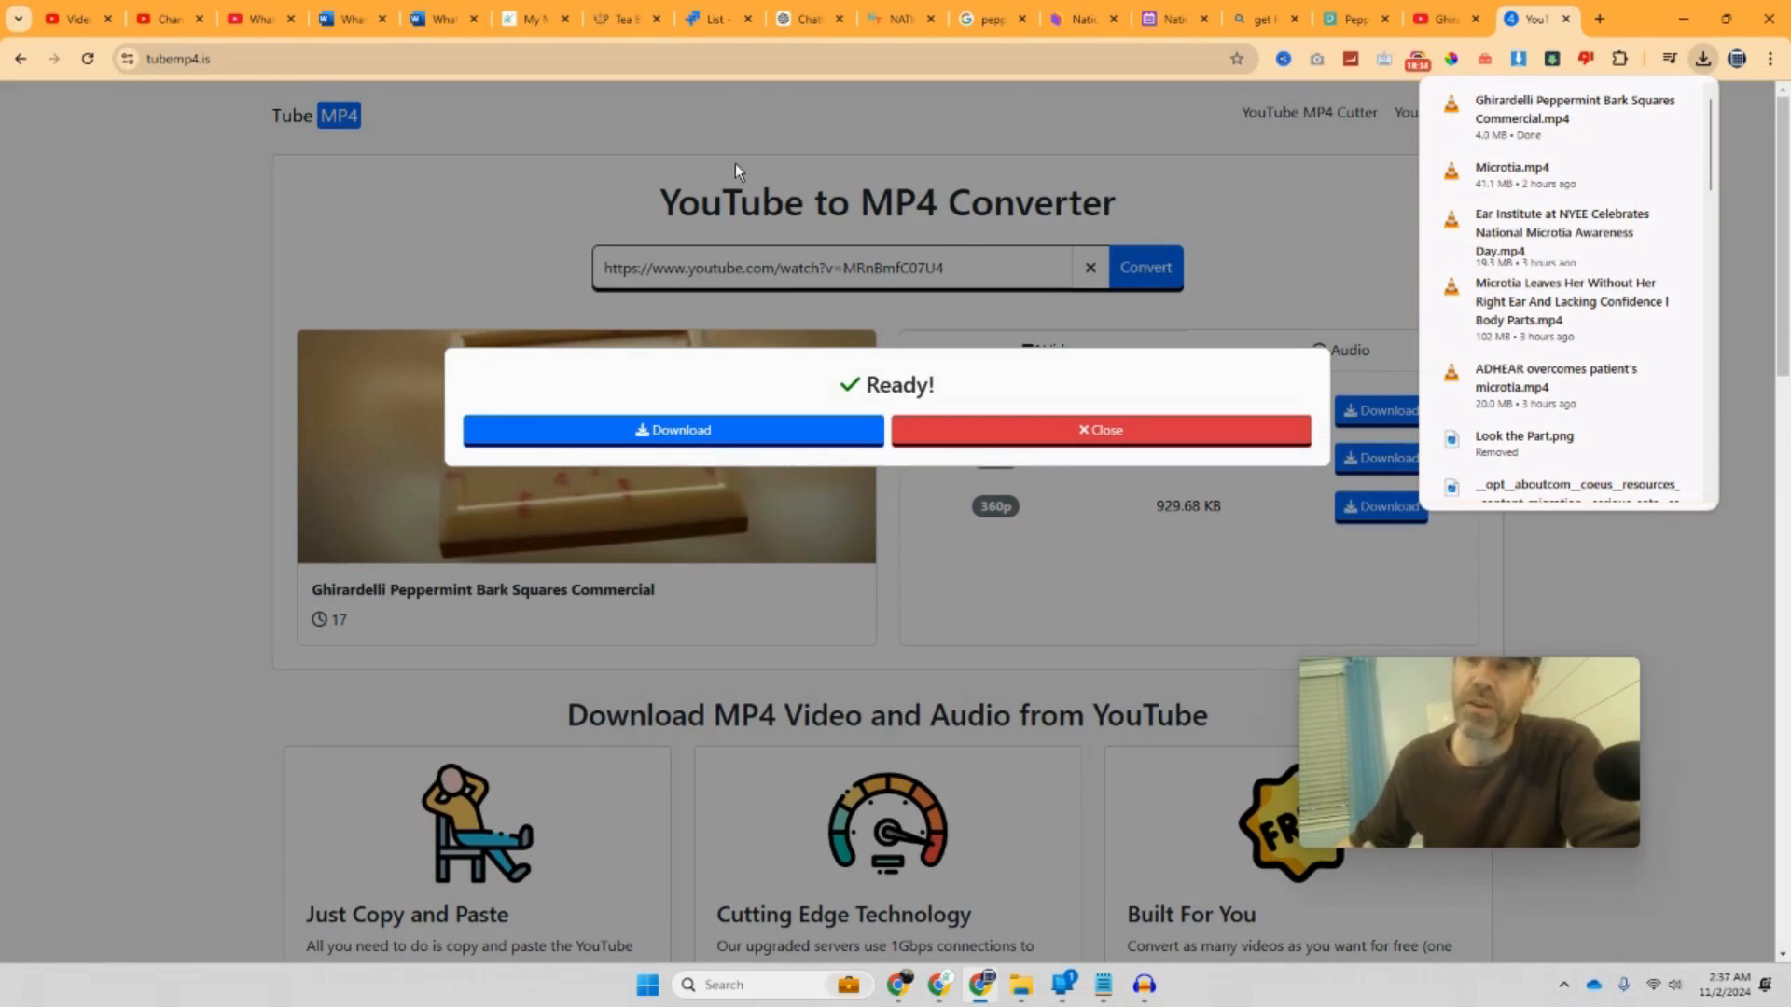
{"action": "left_click", "coordinate": [729, 4]}
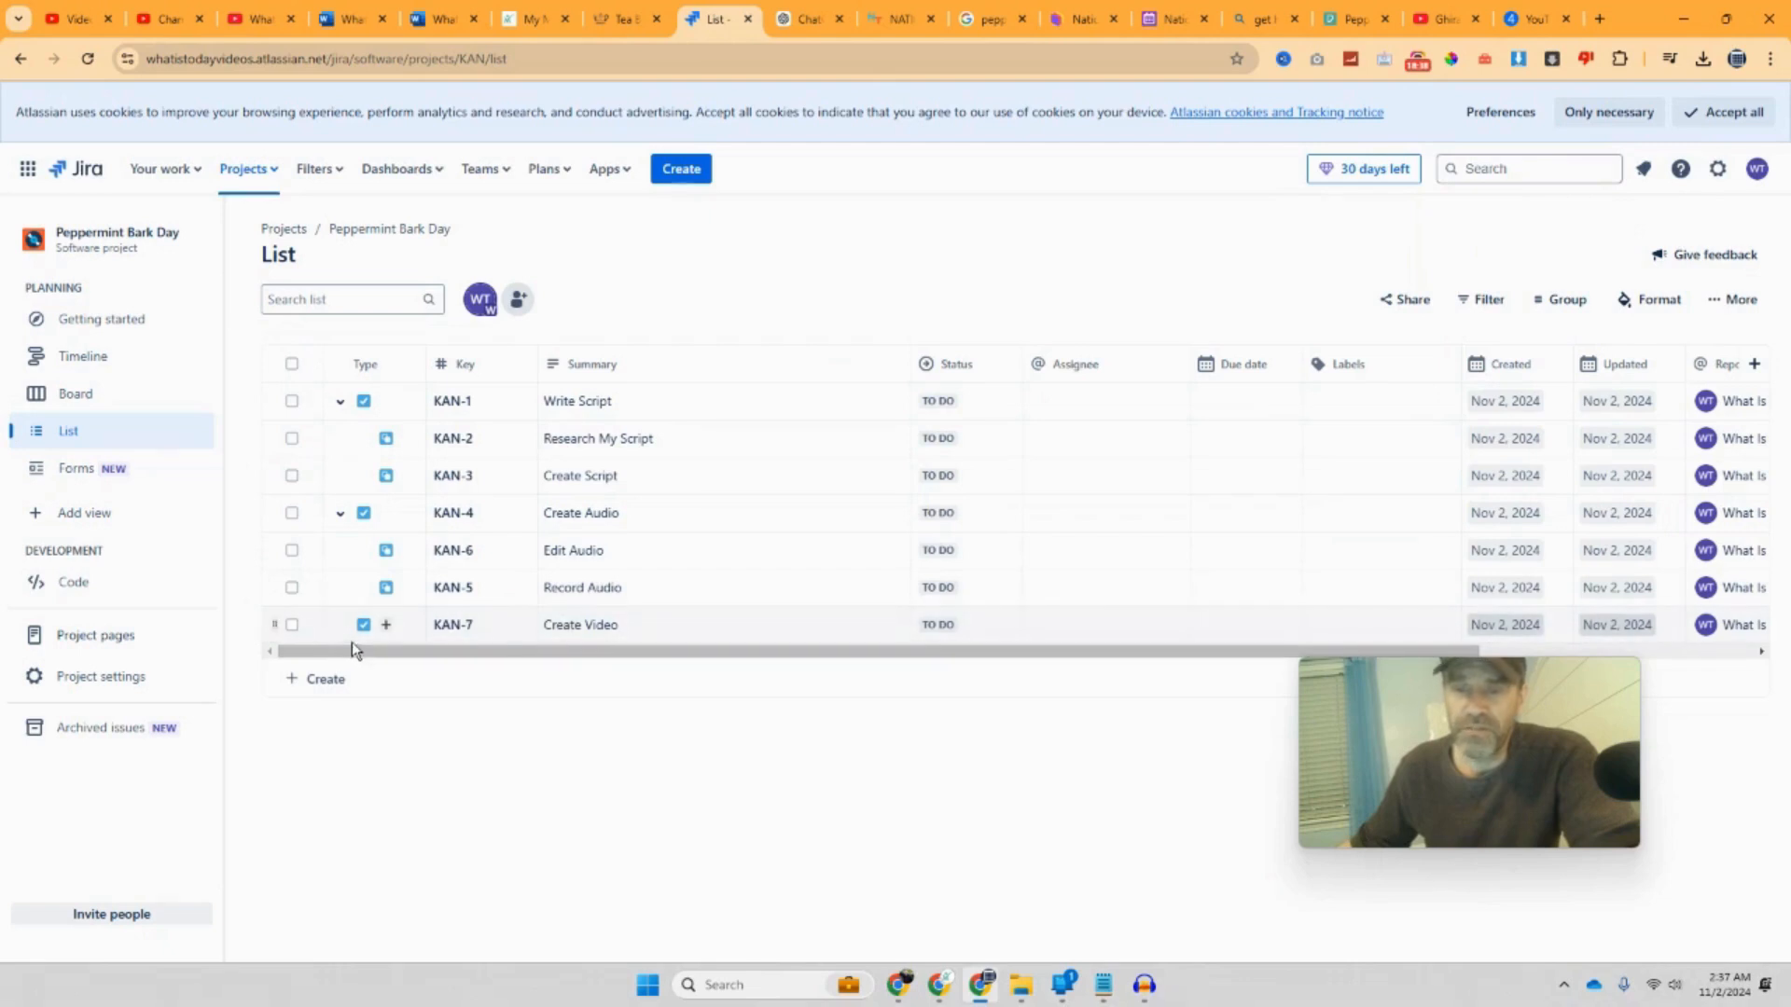
Step: Add subtask KAN-8 'Download Clips and/or Film' under the Create Video task KAN-7
{"action": "left_click", "coordinate": [386, 625]}
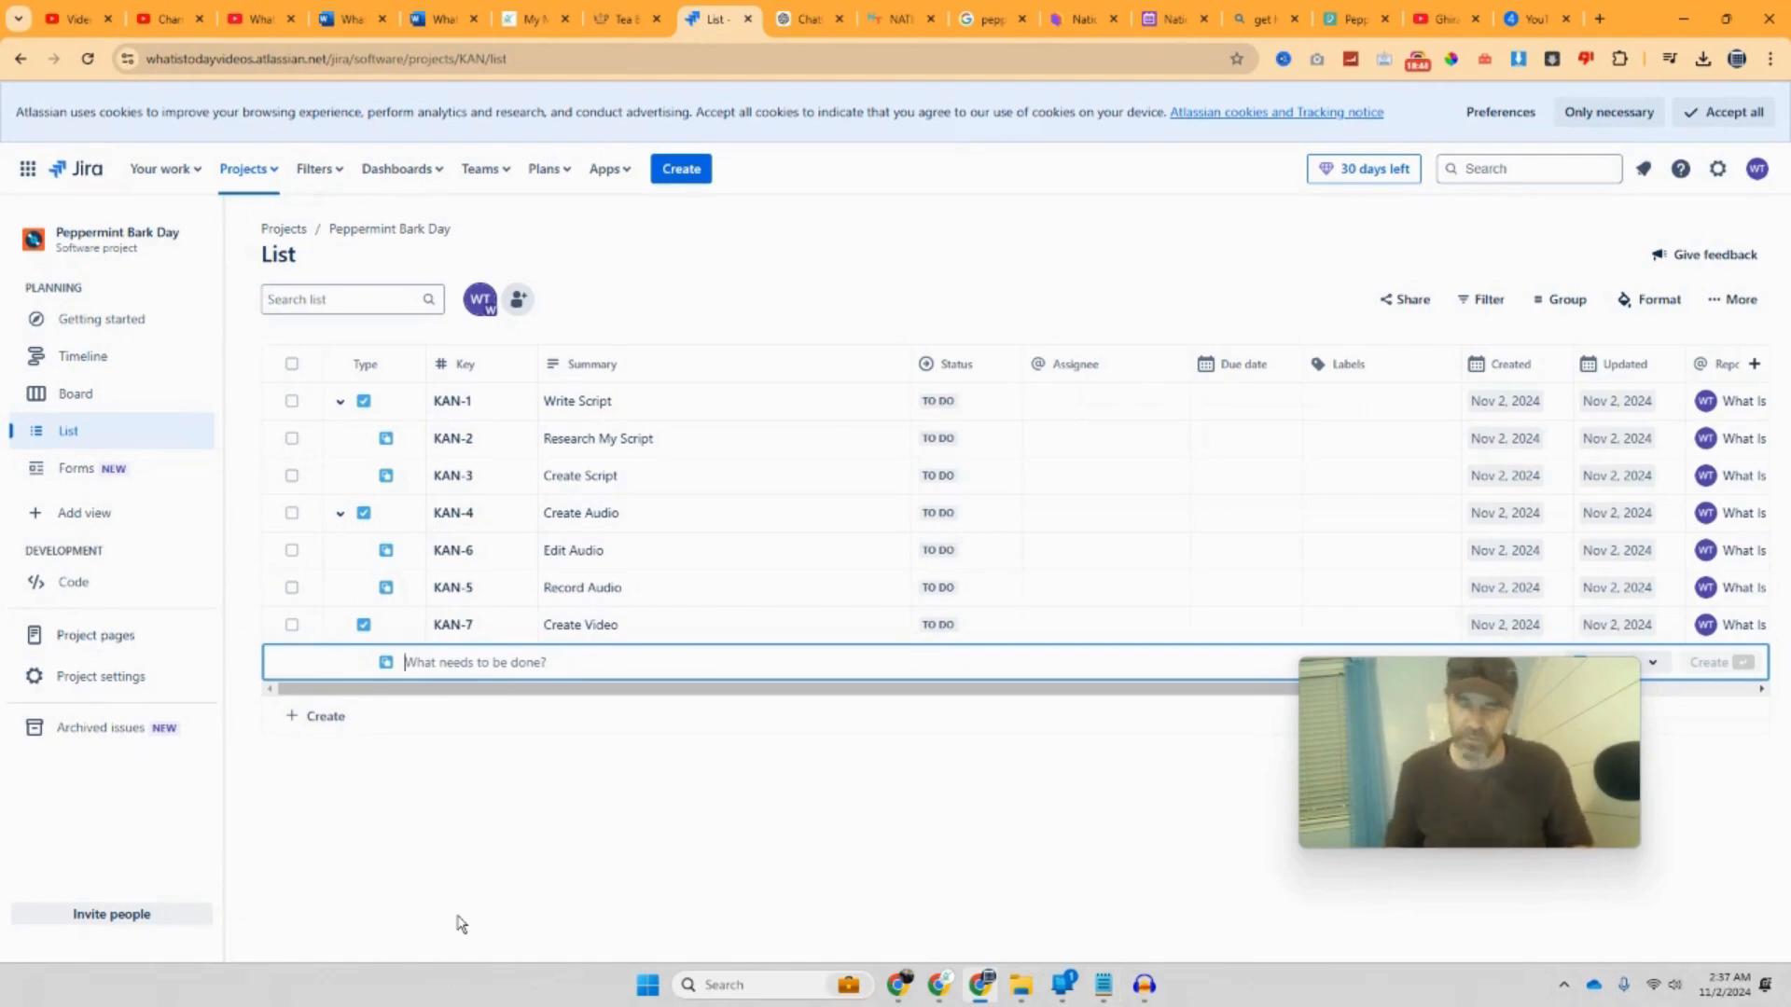
{"action": "type", "text": "Download Clips and/or Film"}
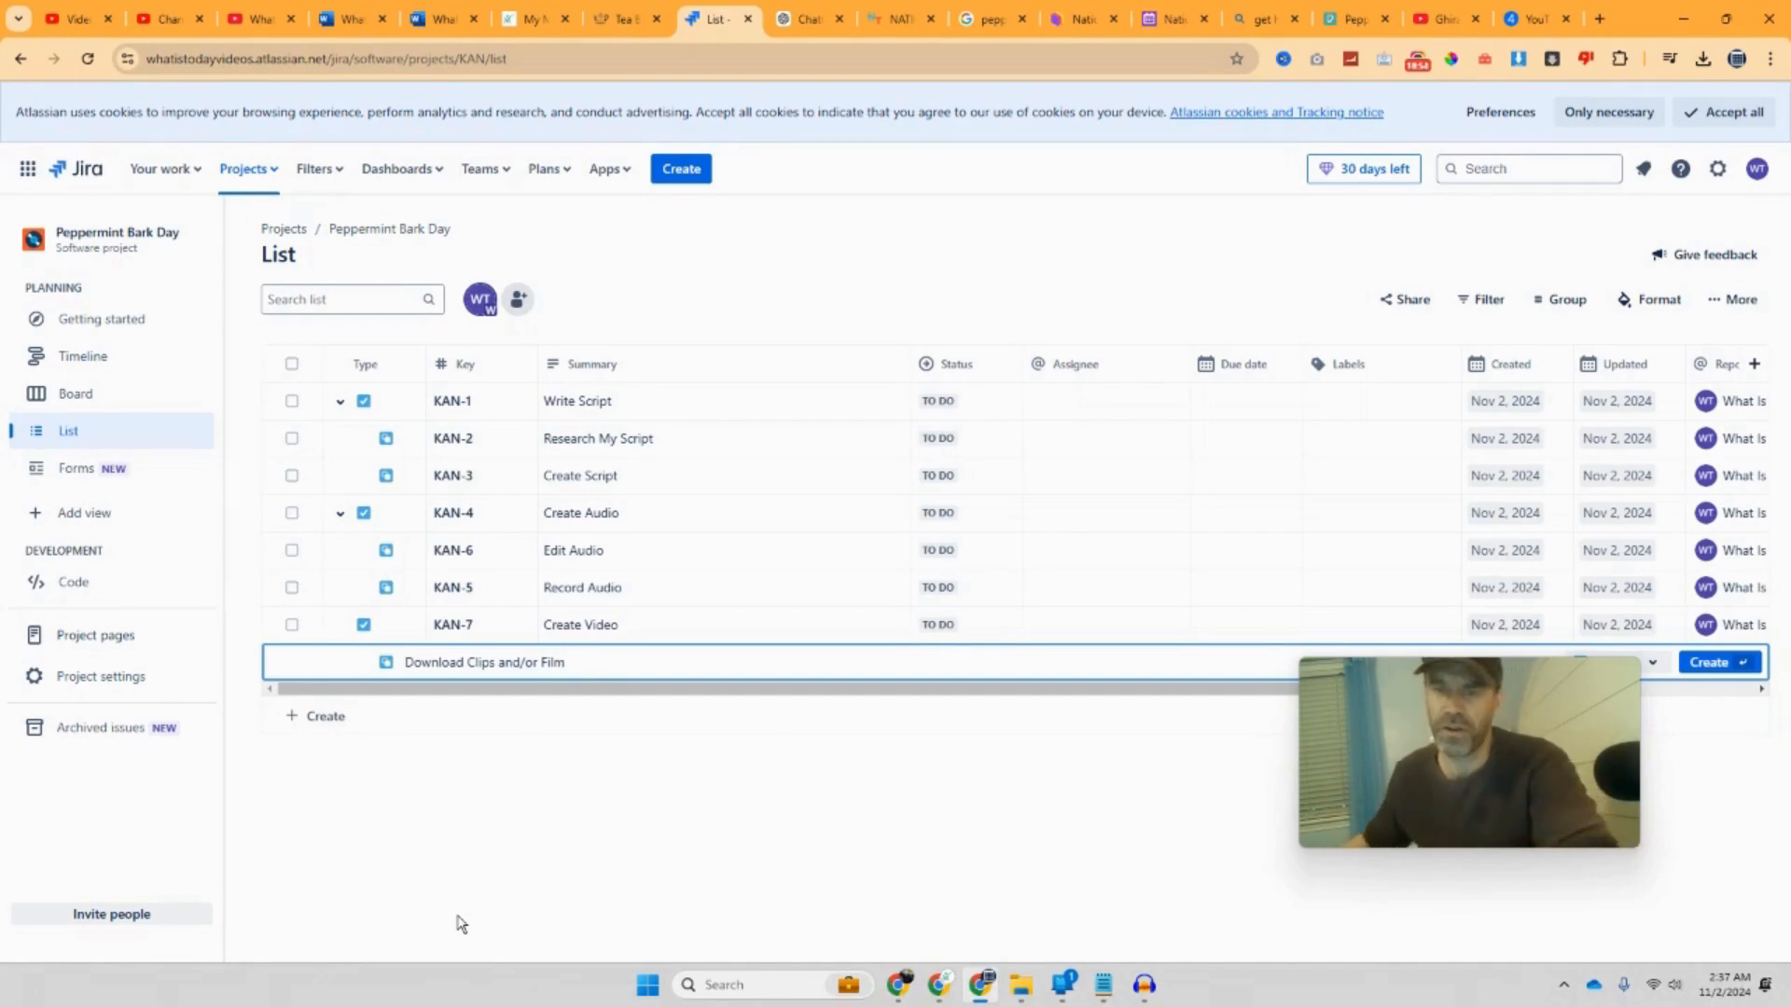
{"action": "key", "text": "Return"}
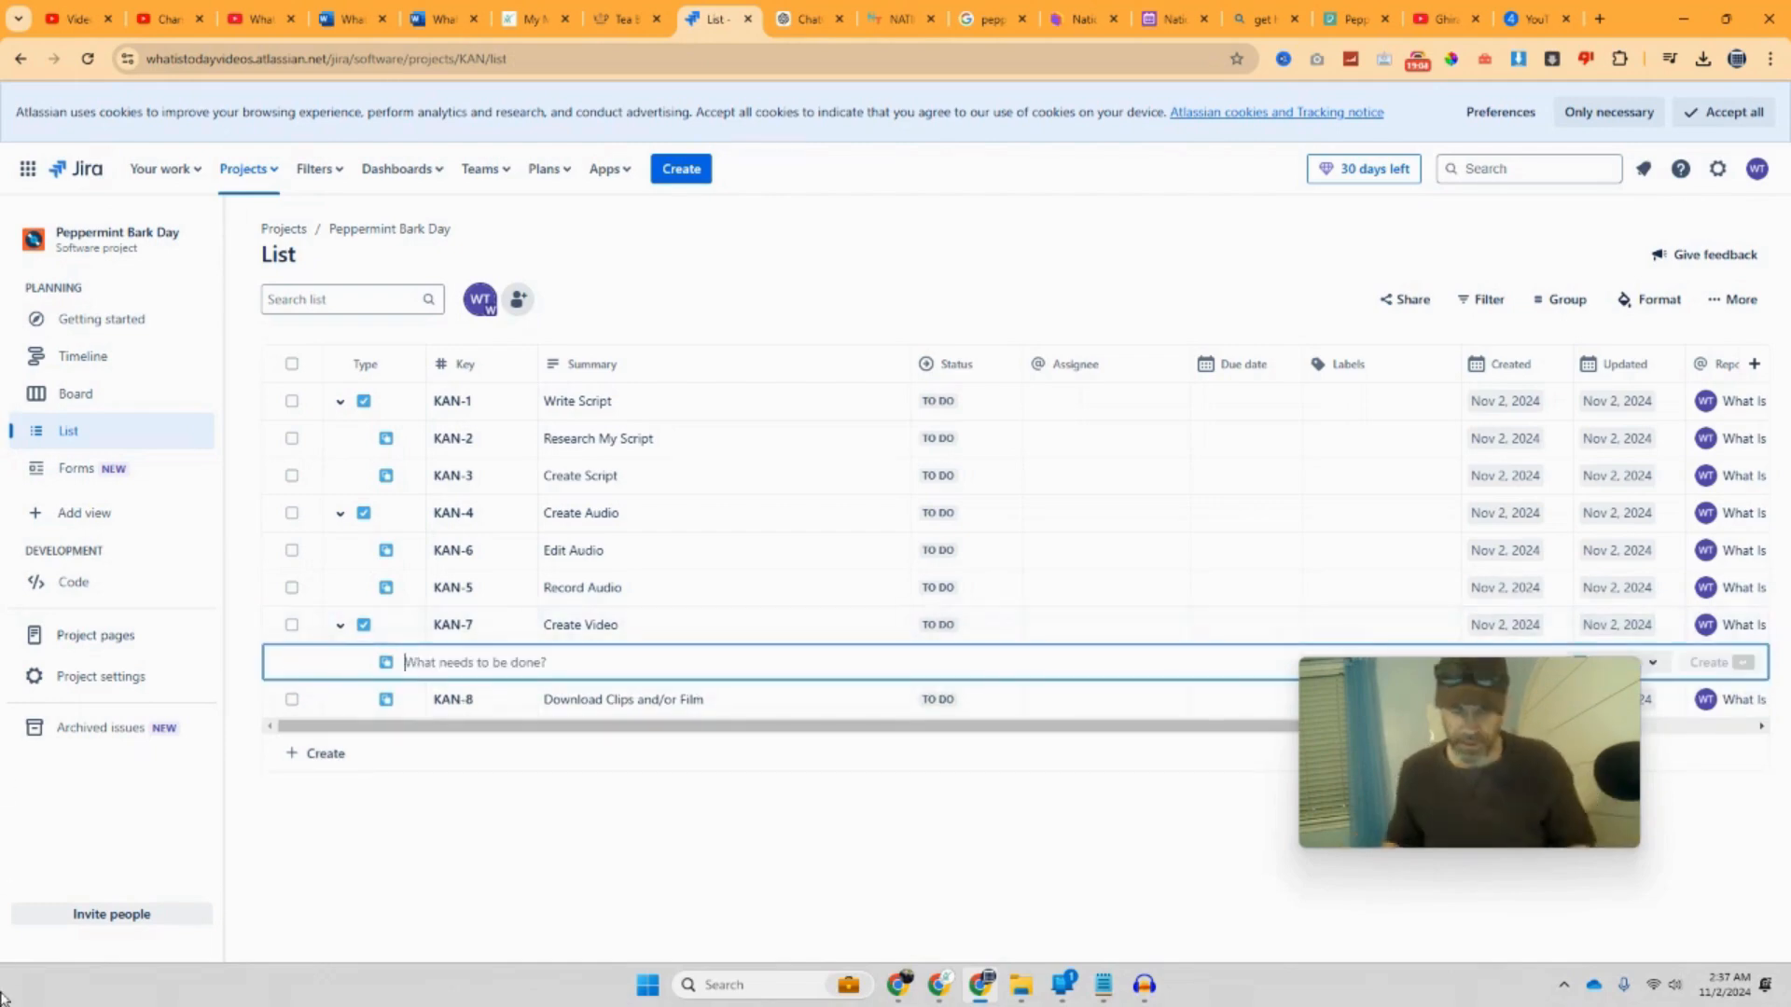
Step: Create subtask KAN-9 Edit Video and drag it below Download Clips and/or Film
{"action": "type", "text": "Edit Video"}
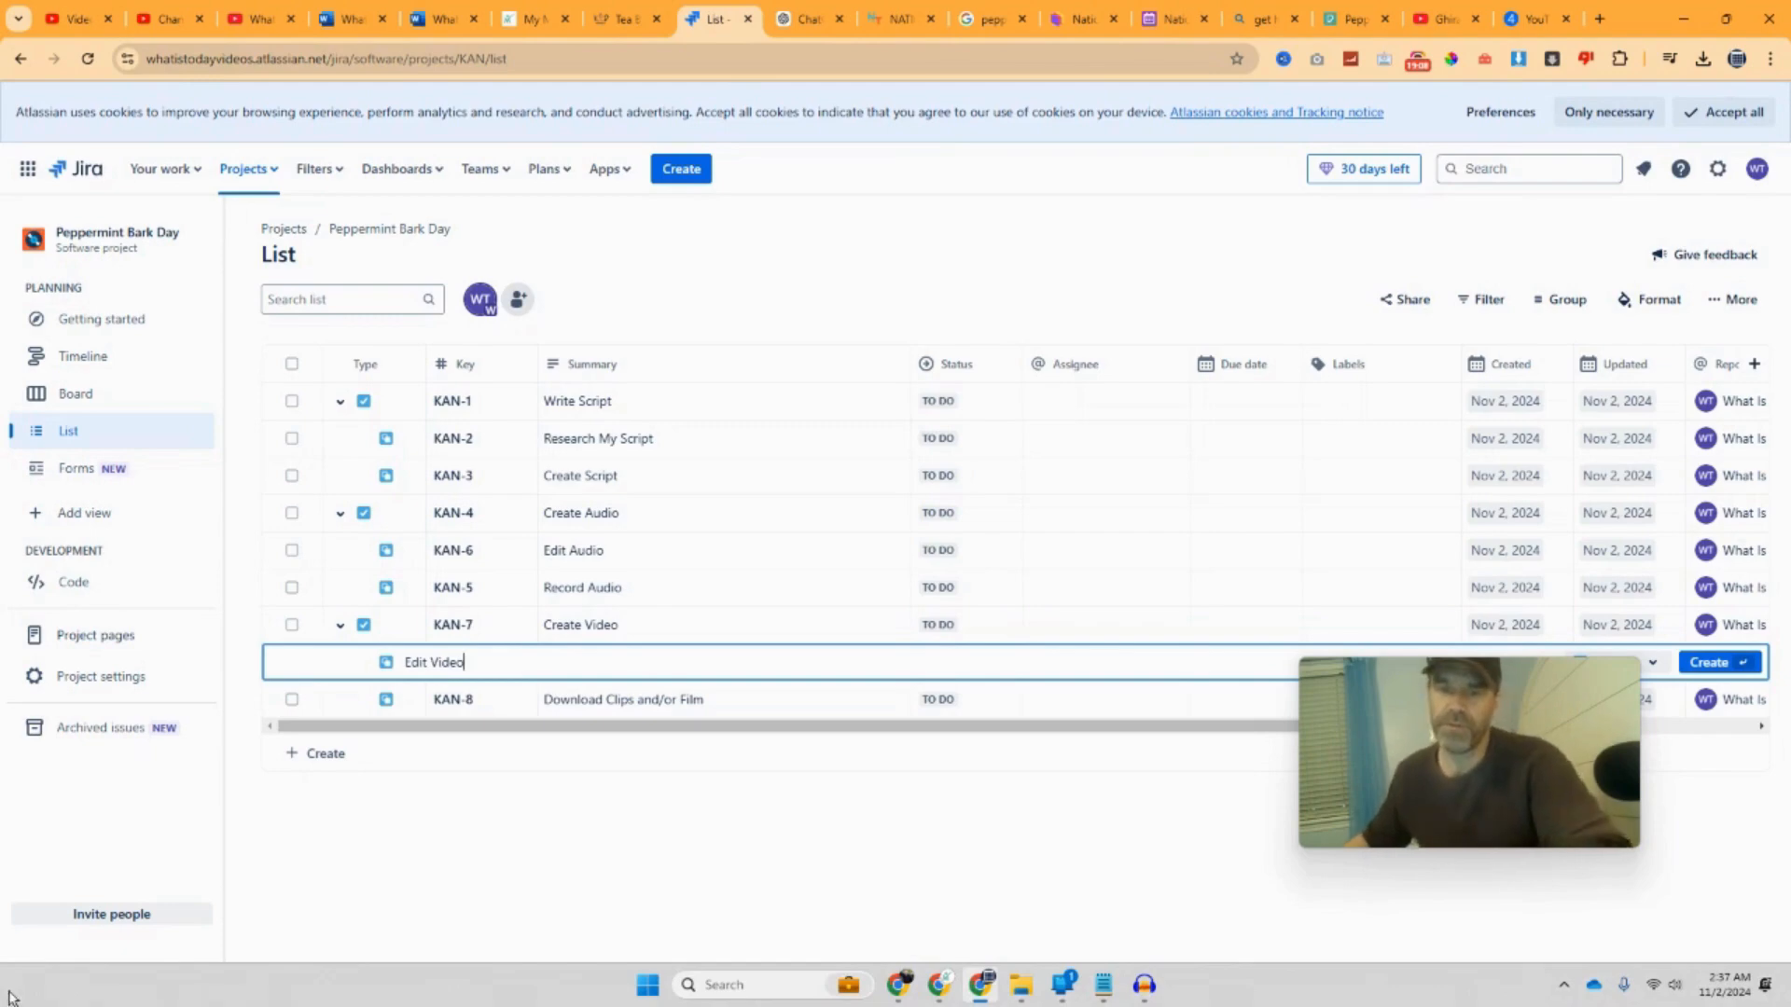
{"action": "key", "text": "Return"}
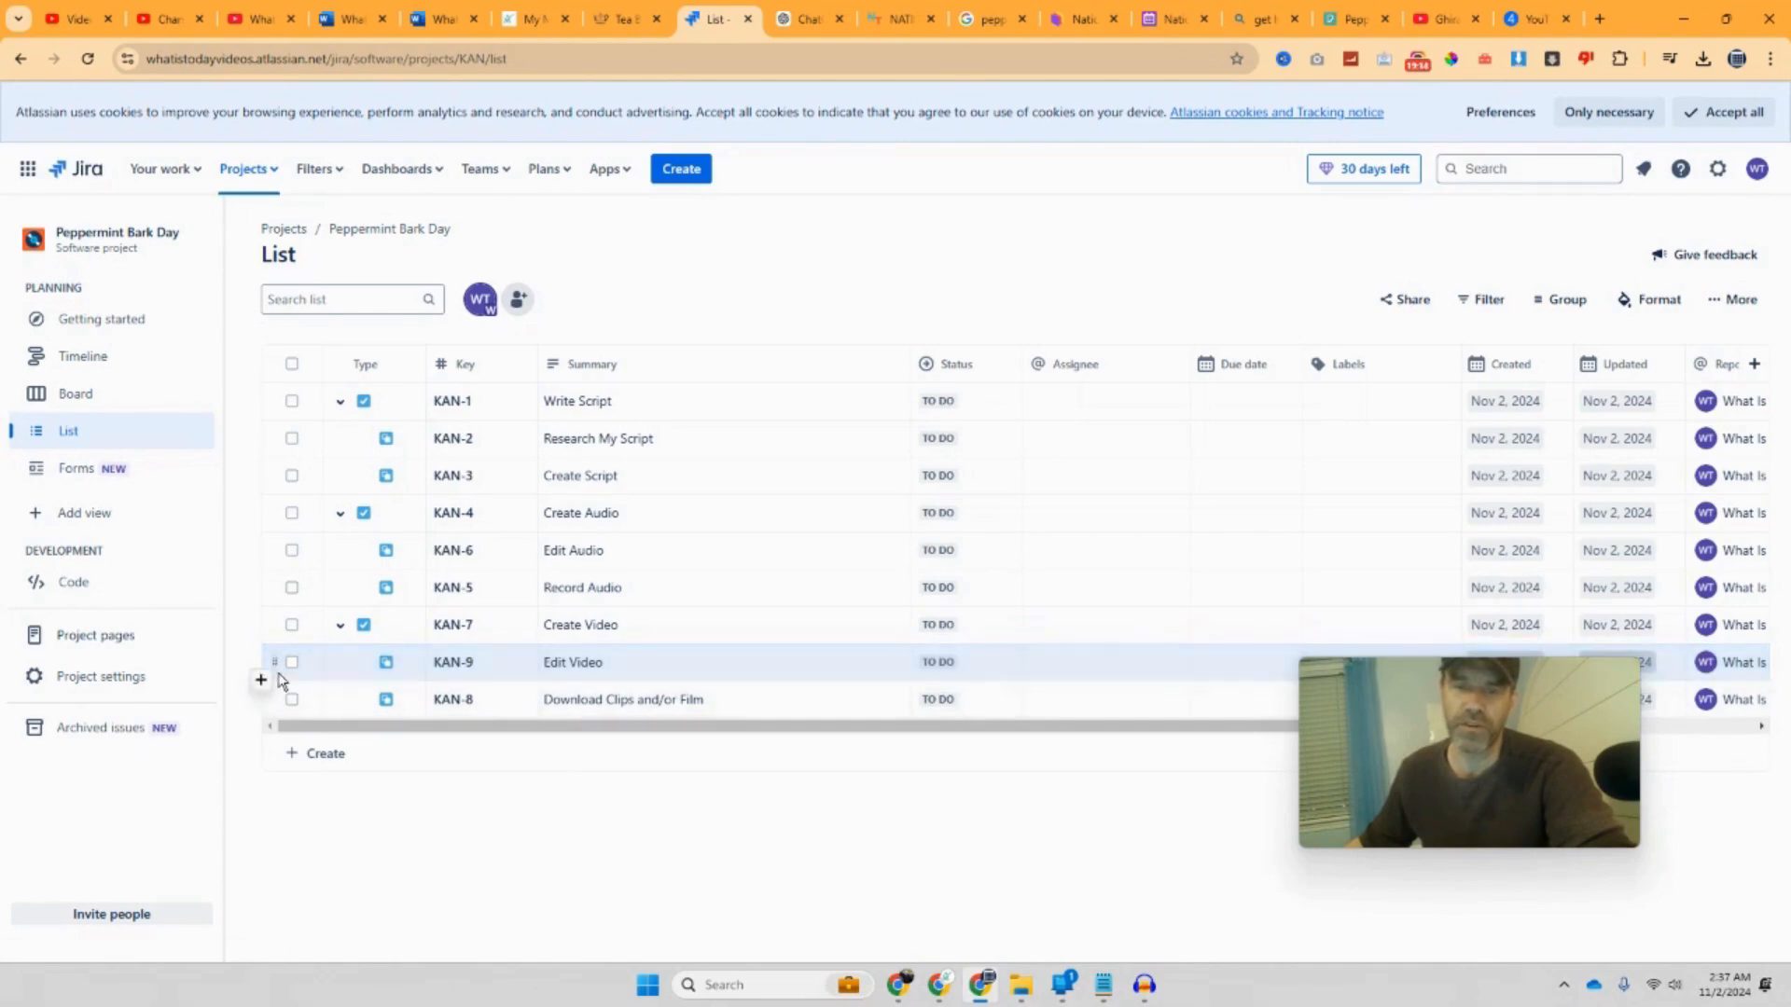
{"action": "left_click_drag", "start_coordinate": [272, 660], "coordinate": [278, 701]}
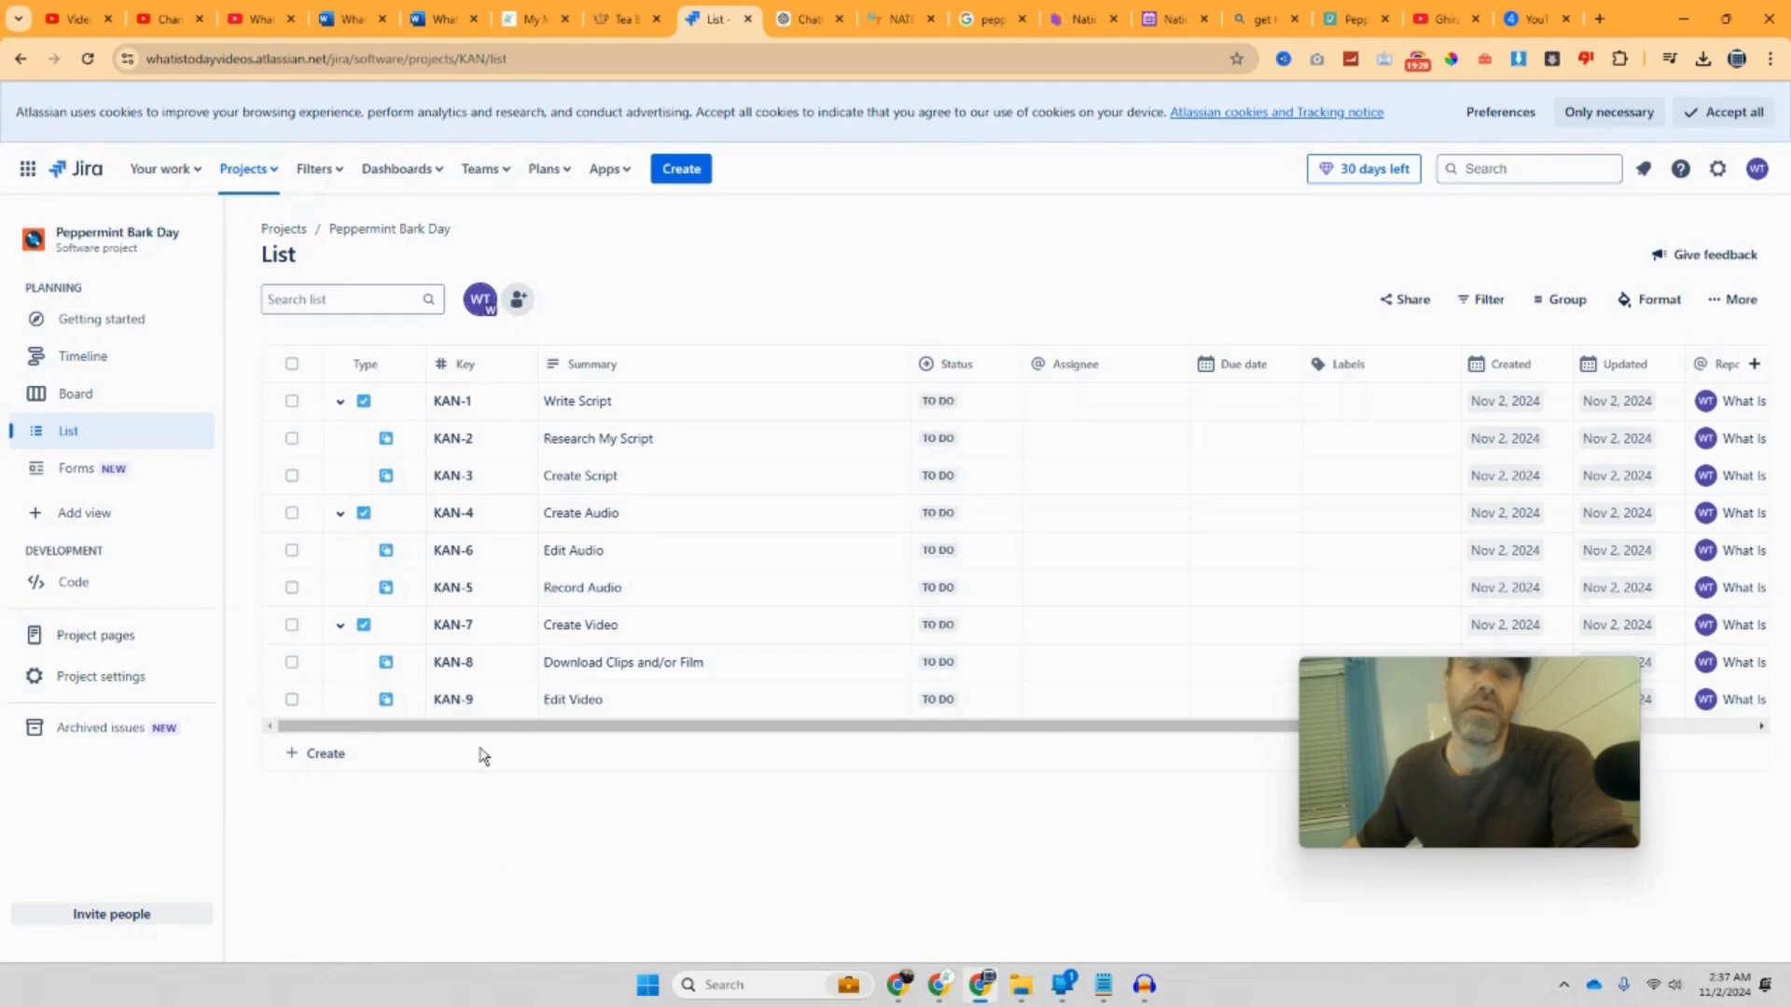
Step: Open YouTube Studio's Audio library and filter it for 'christmas'
{"action": "left_click", "coordinate": [168, 19]}
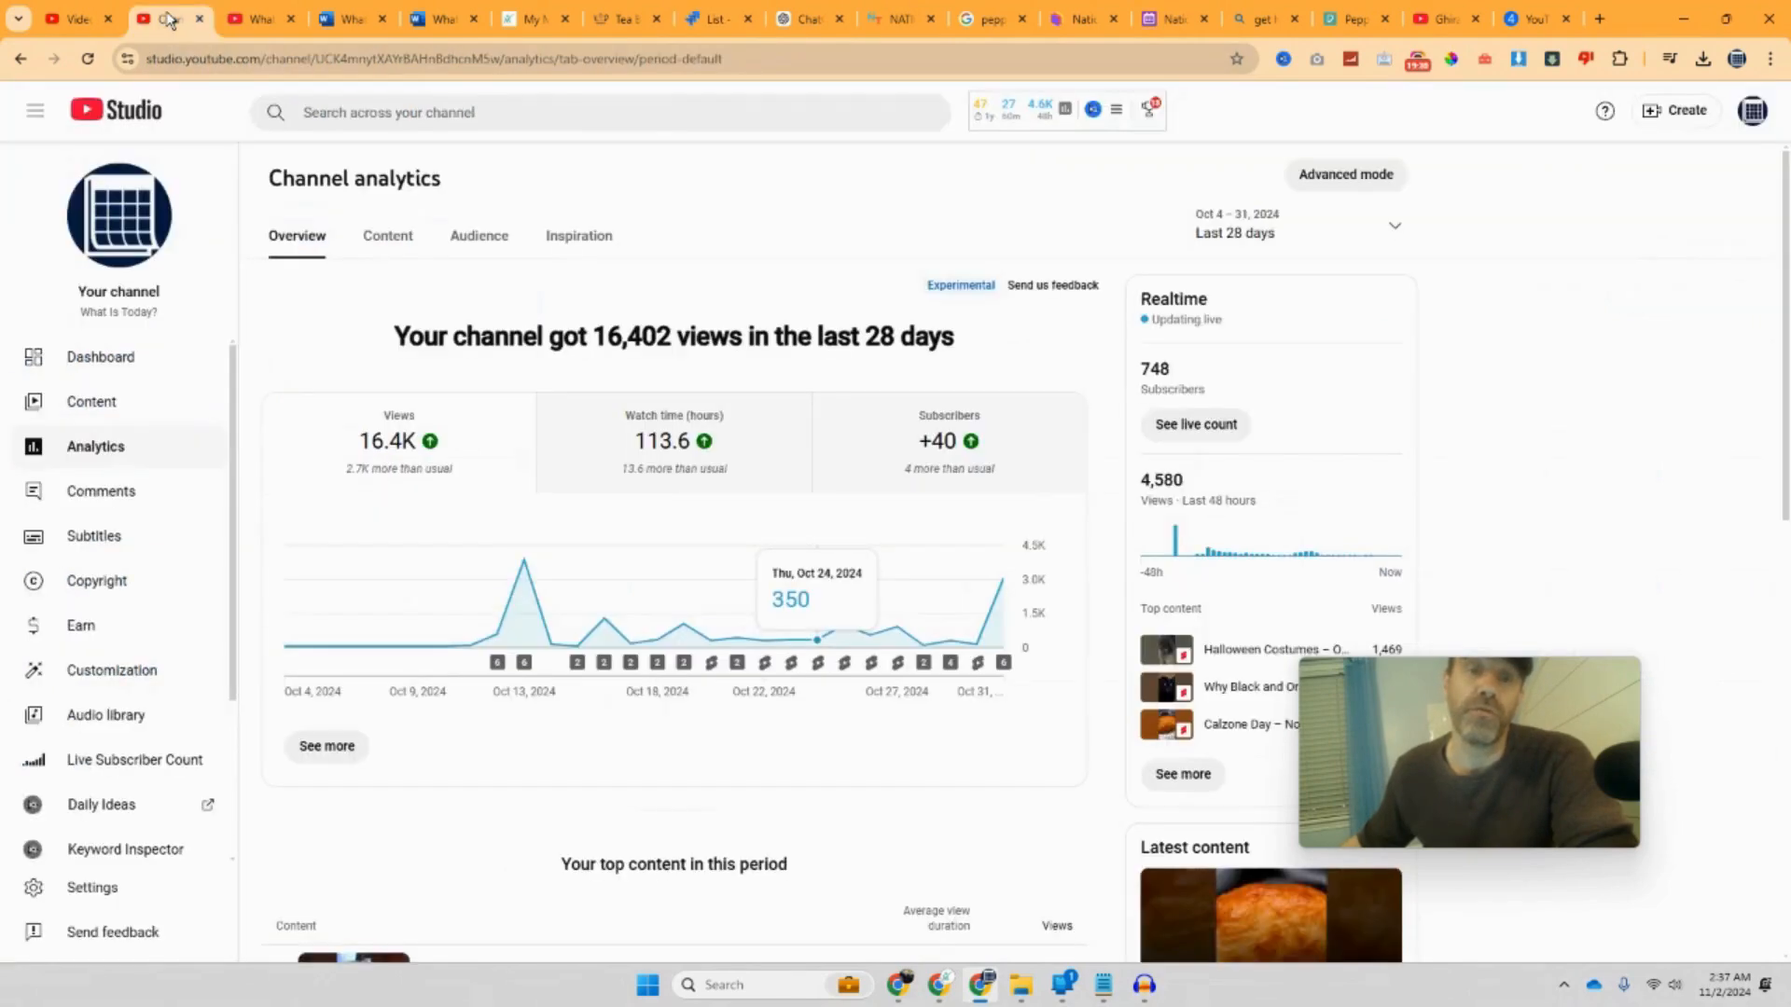
{"action": "left_click", "coordinate": [130, 726]}
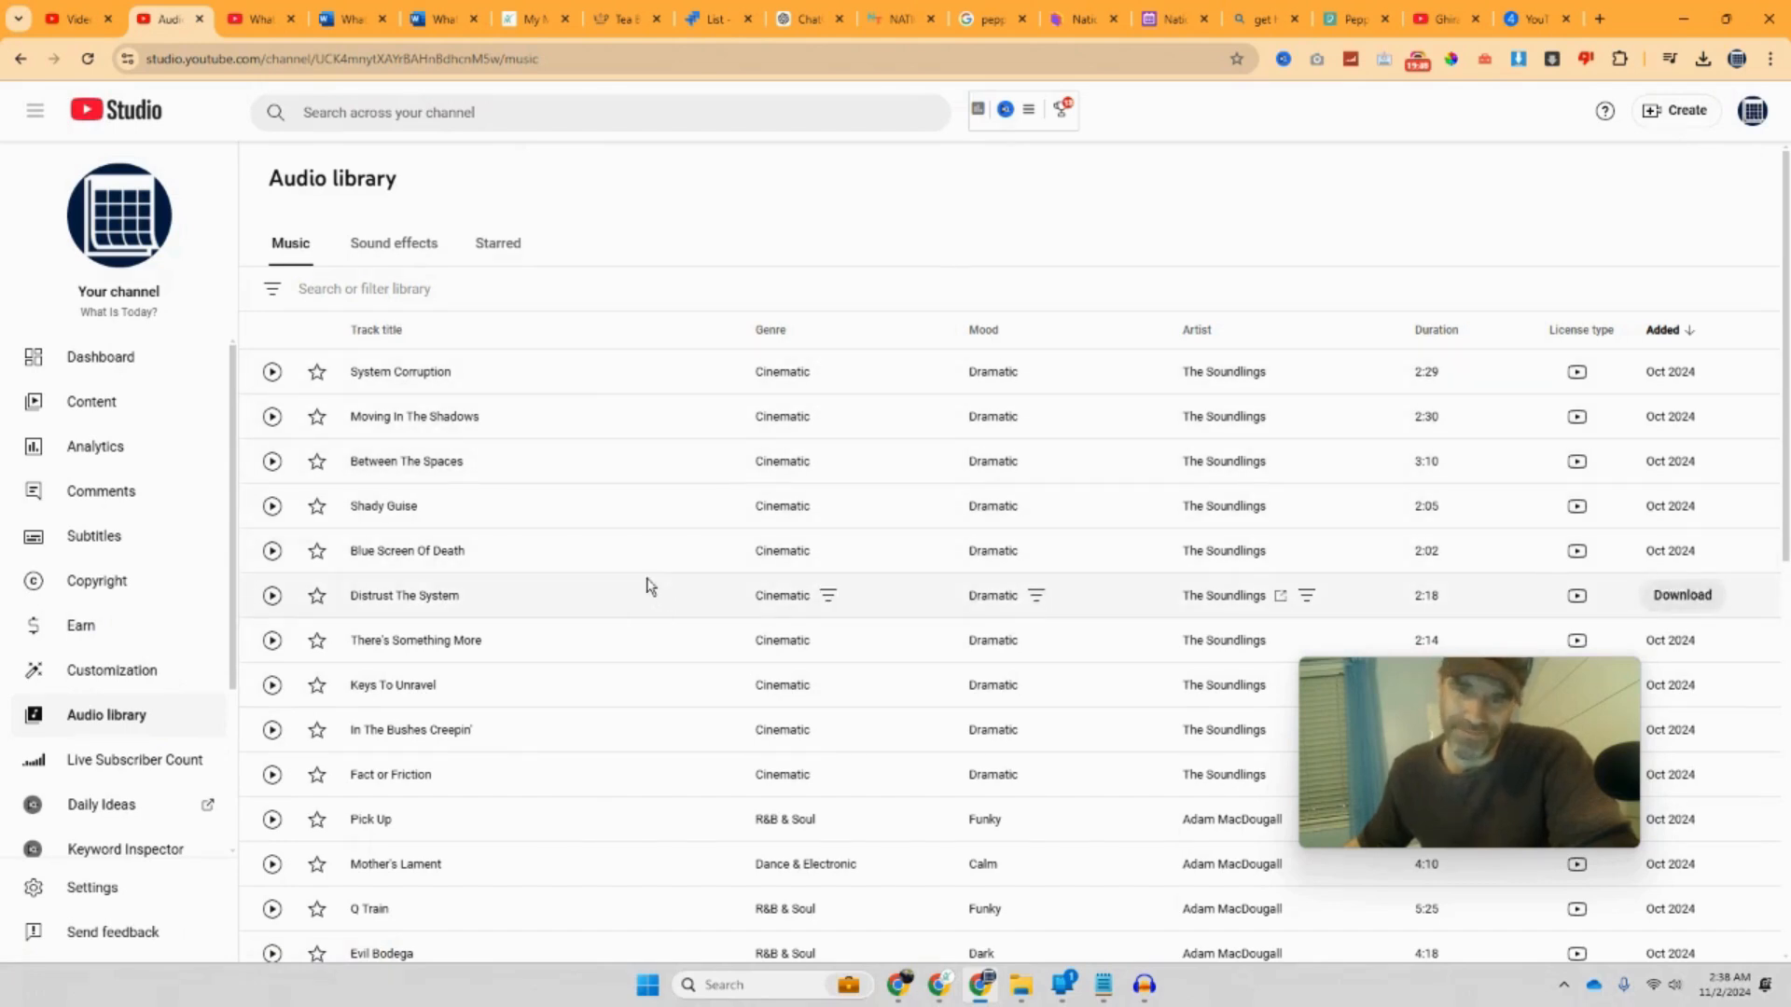
{"action": "left_click", "coordinate": [474, 300]}
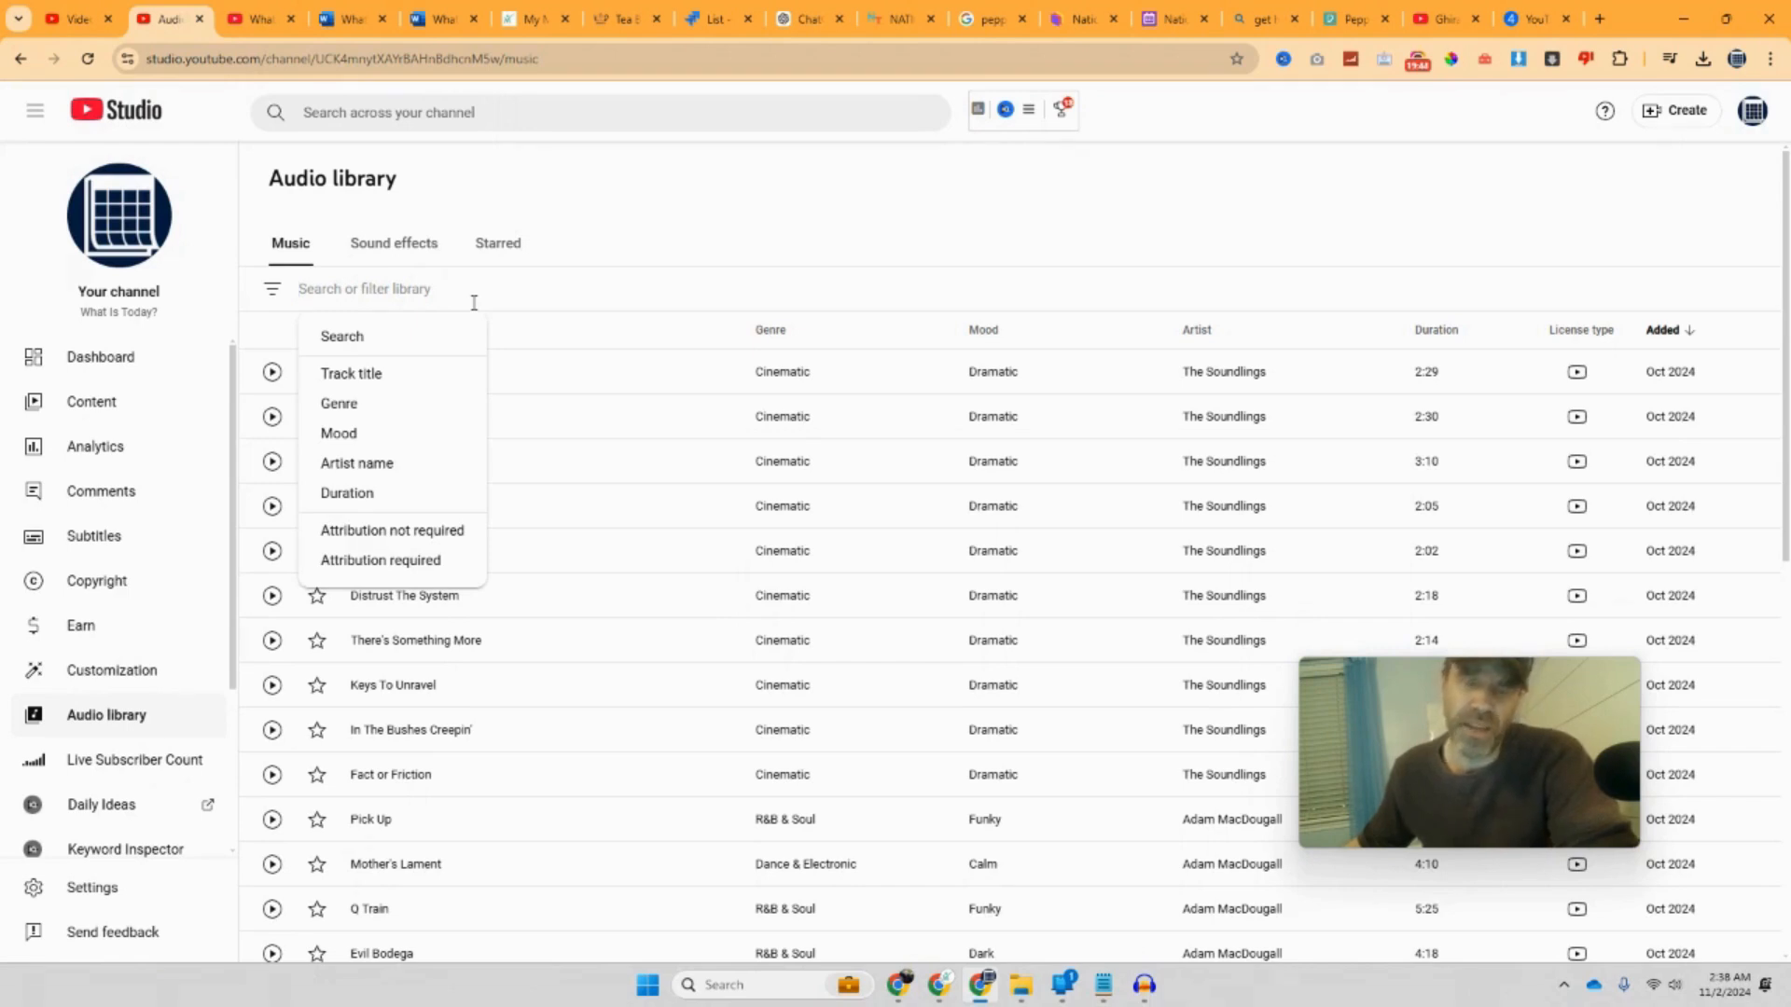
{"action": "type", "text": "chiistmas"}
{"action": "key", "text": "Return"}
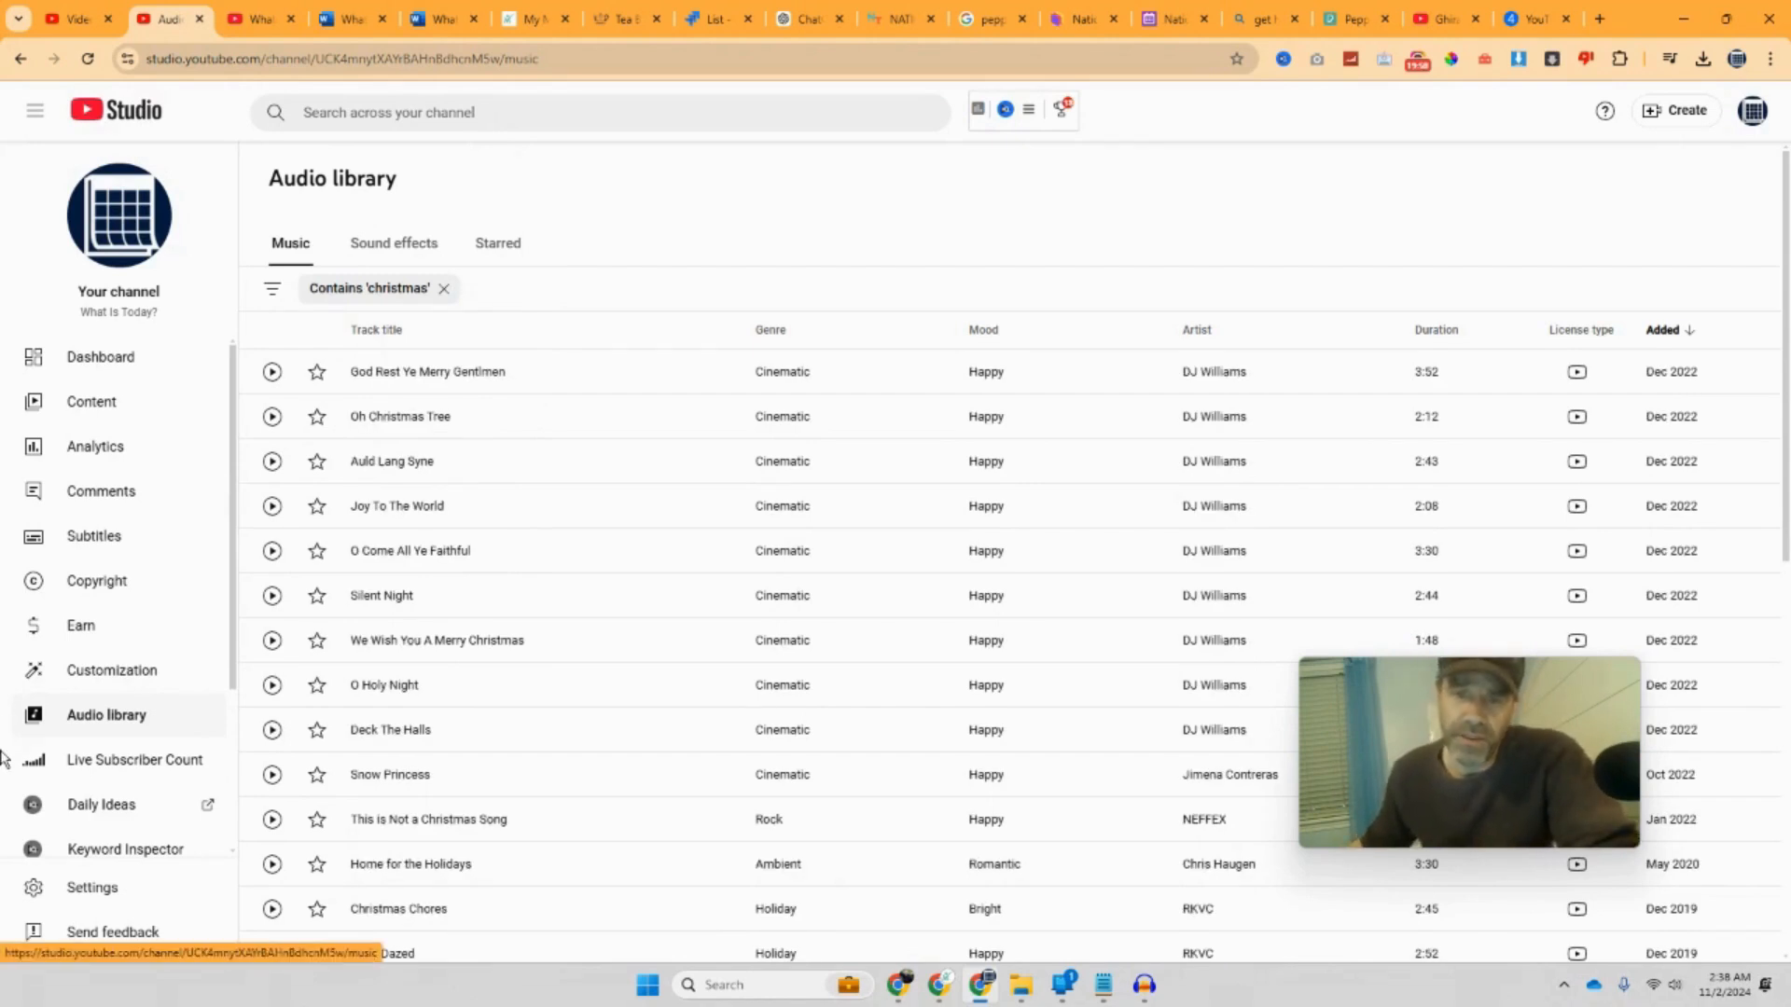
Step: Preview tracks and download 'O Come All Ye Faithful - DJ Williams.mp3', then return to Jira
{"action": "left_click", "coordinate": [271, 372]}
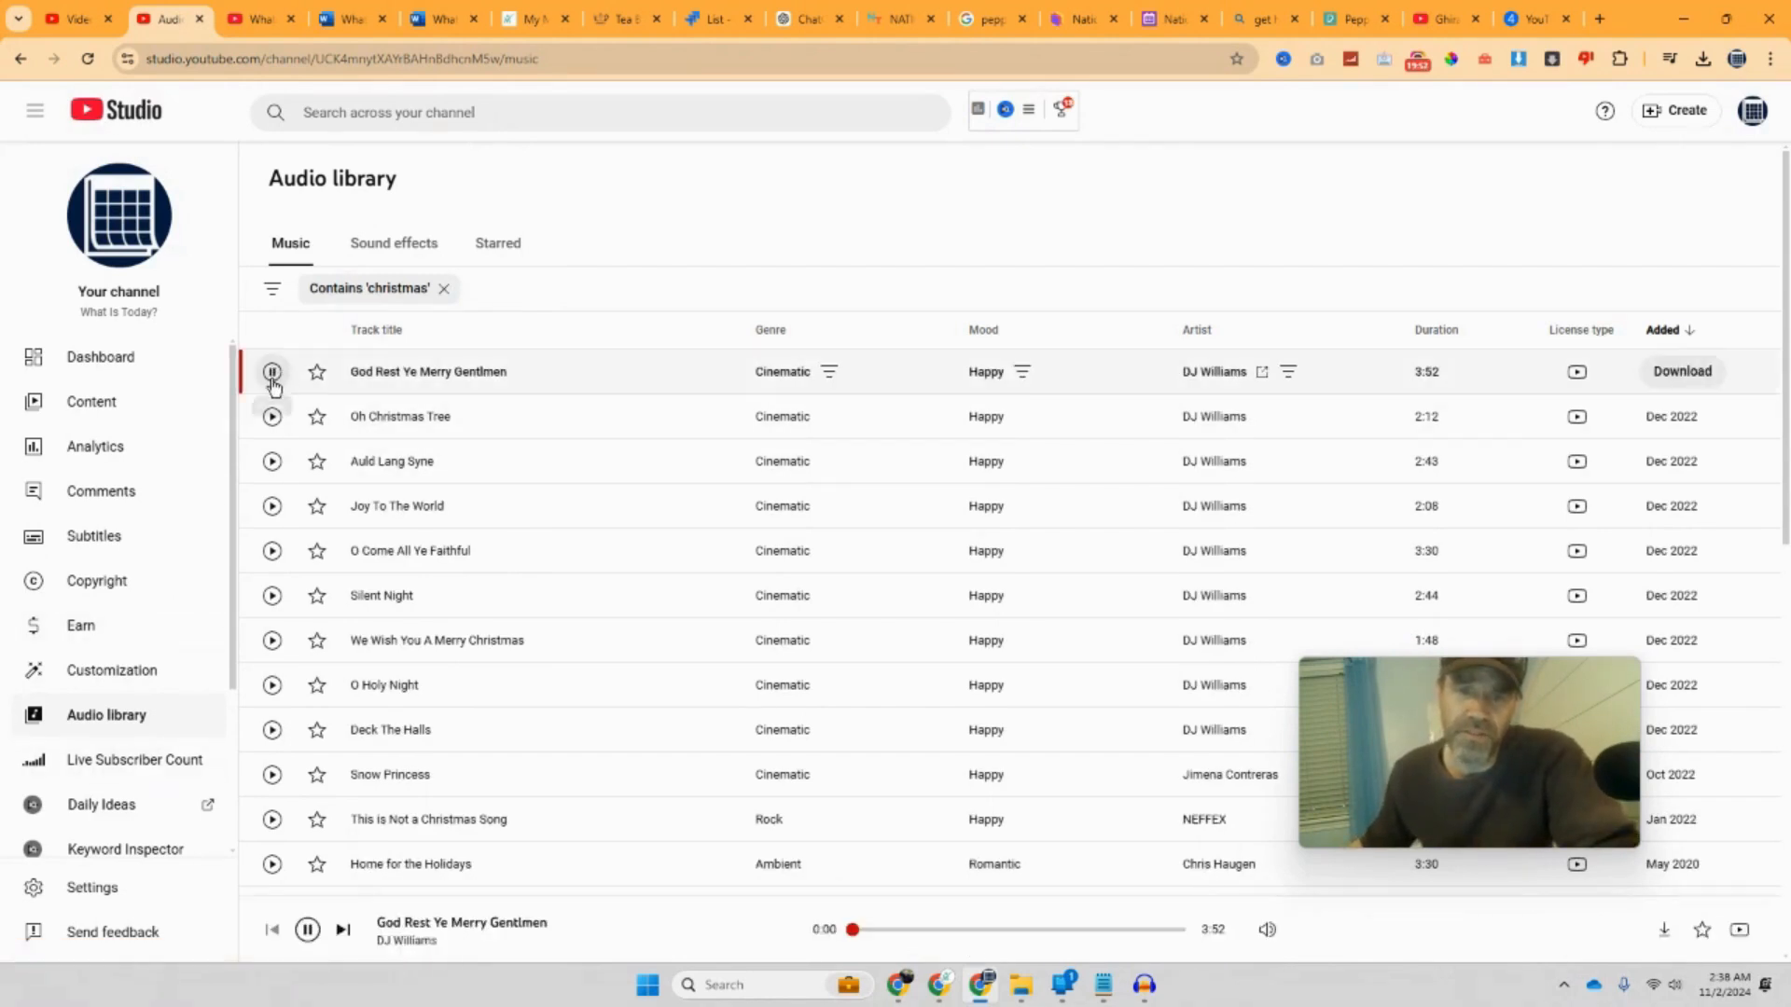
{"action": "left_click", "coordinate": [271, 551]}
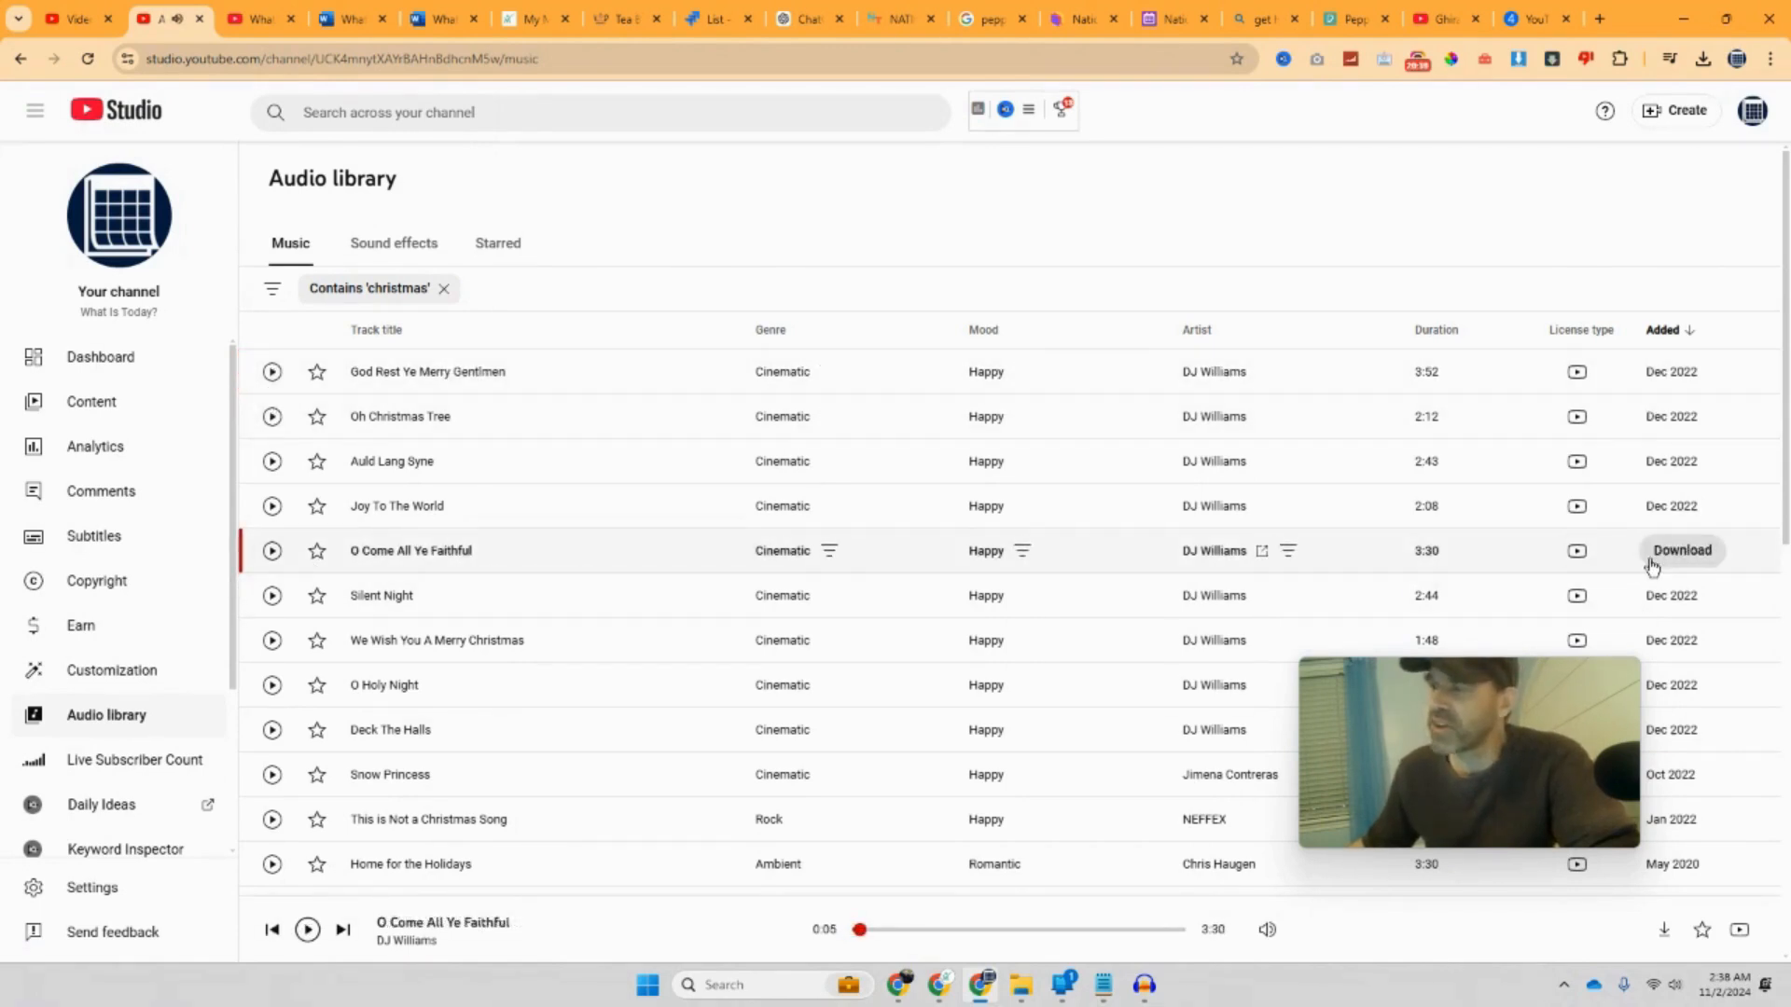
{"action": "left_click", "coordinate": [1684, 557]}
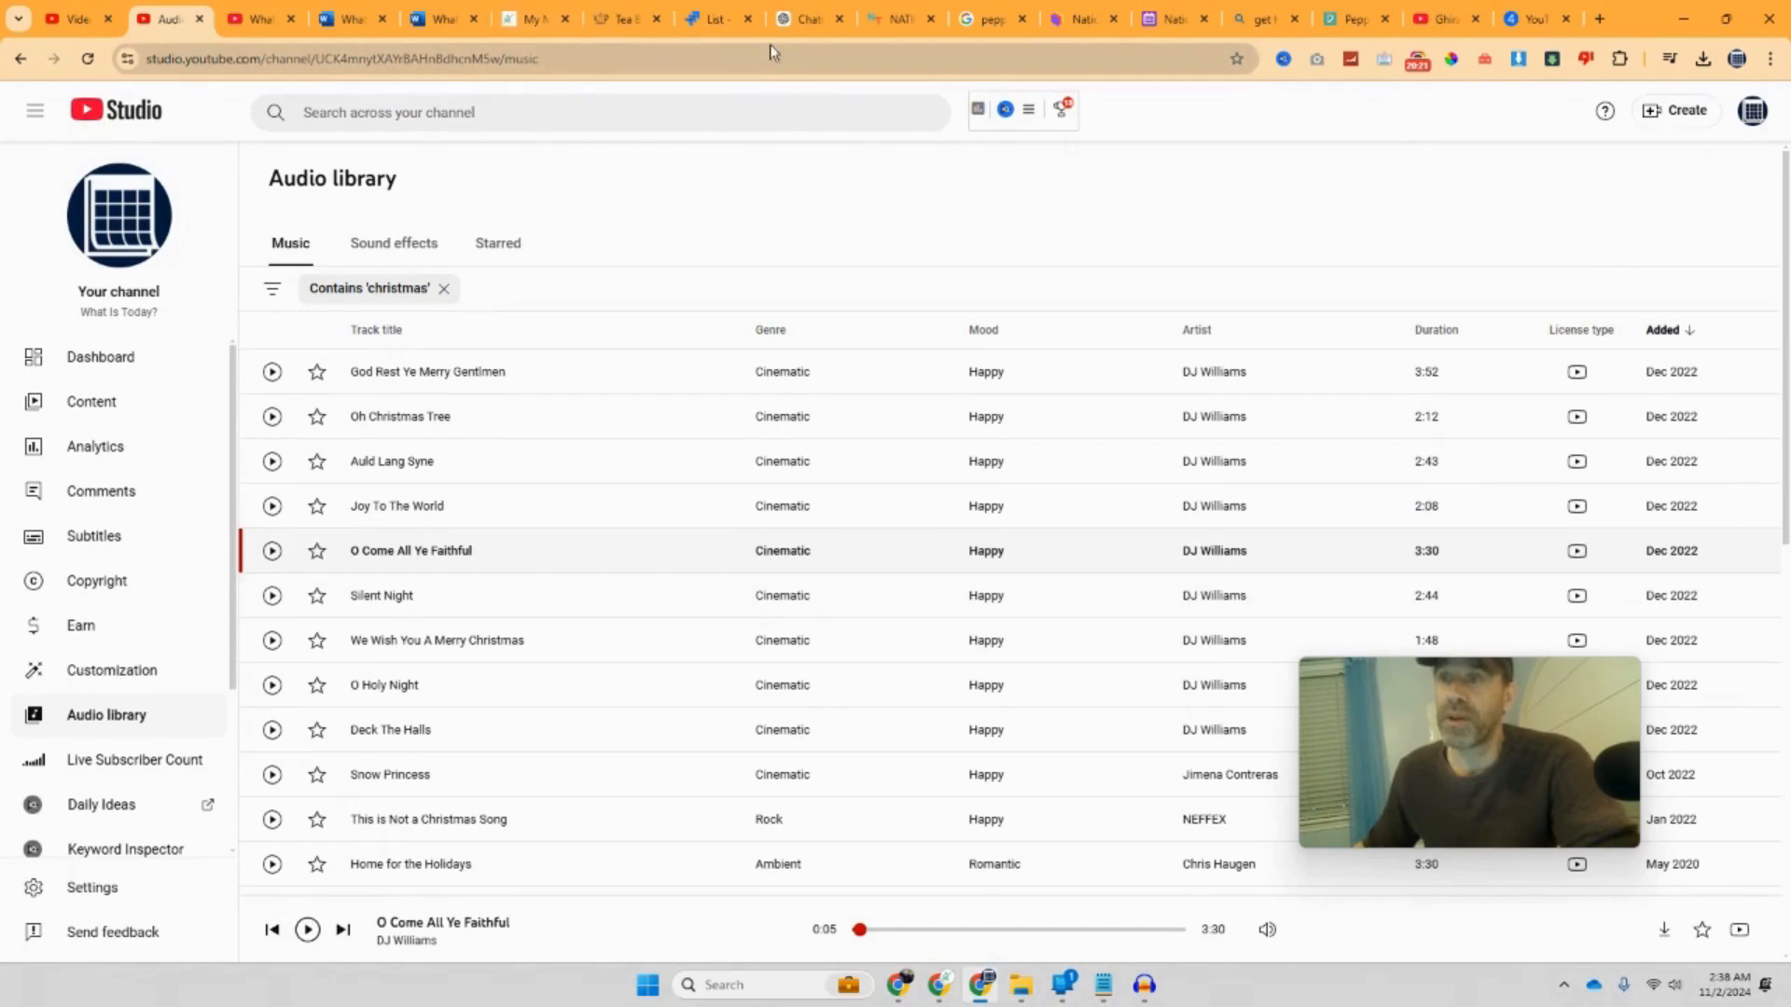
{"action": "left_click", "coordinate": [718, 19]}
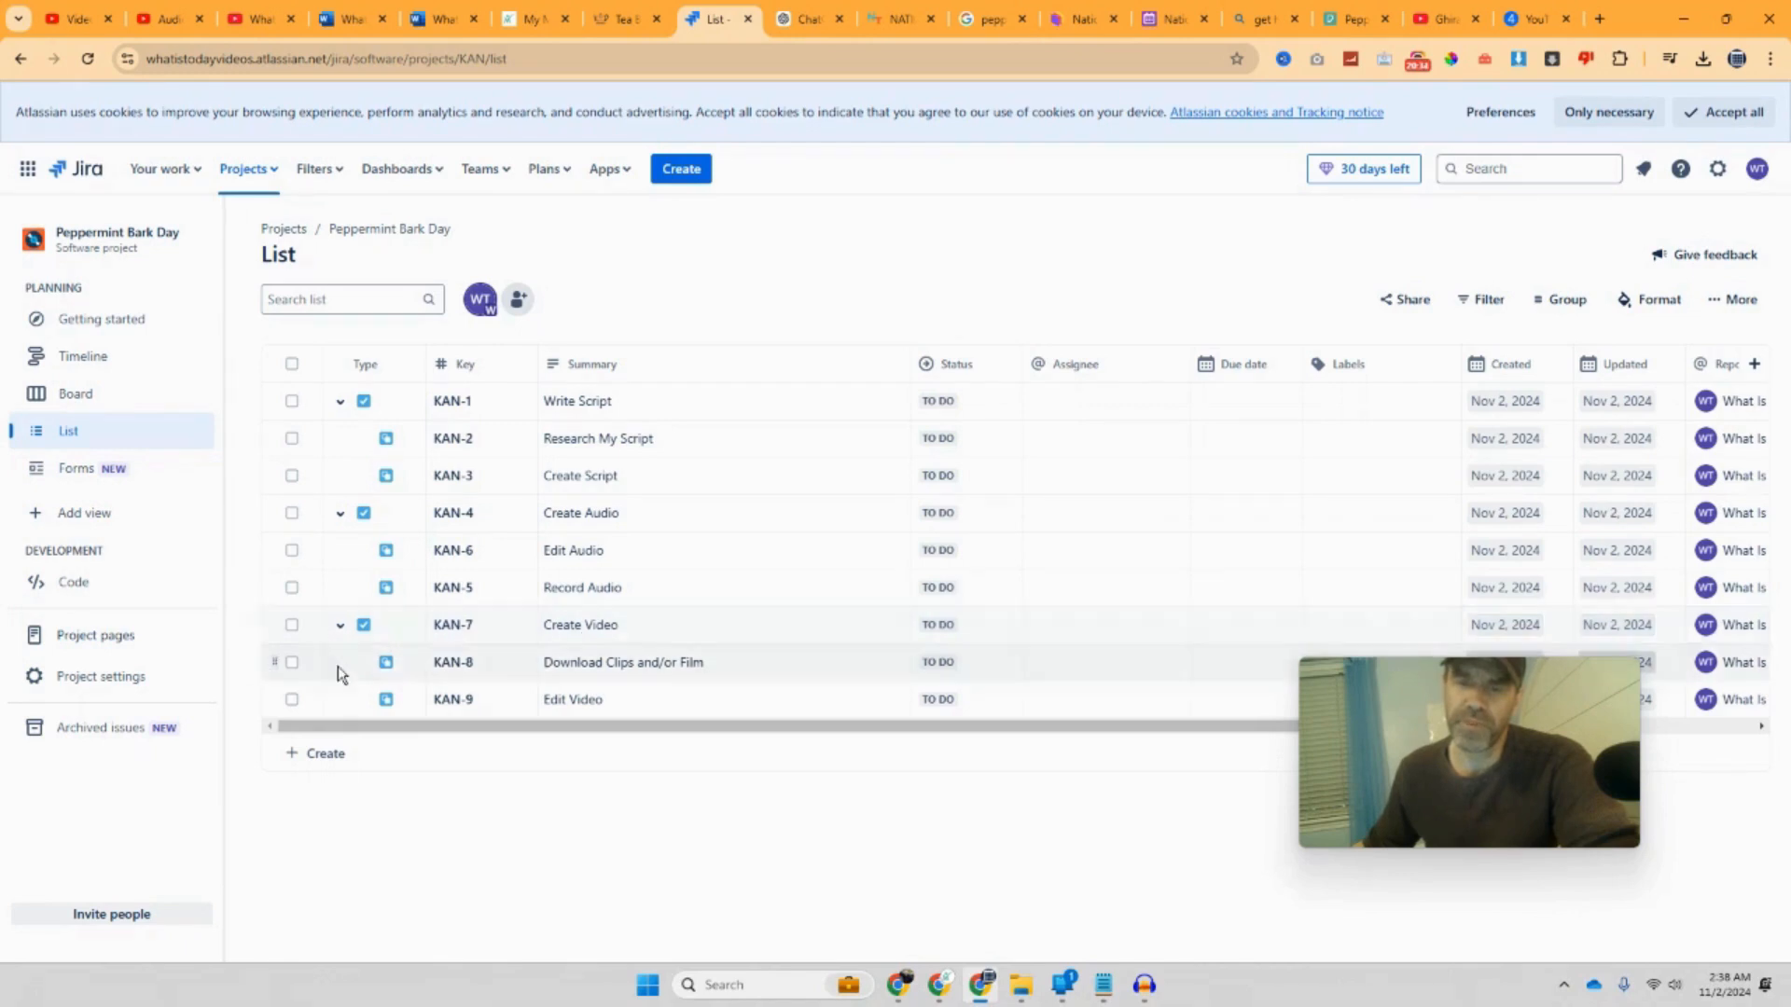
Step: Create top-level tasks 'Post to YouTube' (KAN-10) and 'Upload Video' (KAN-11), both To Do
{"action": "left_click", "coordinate": [317, 754]}
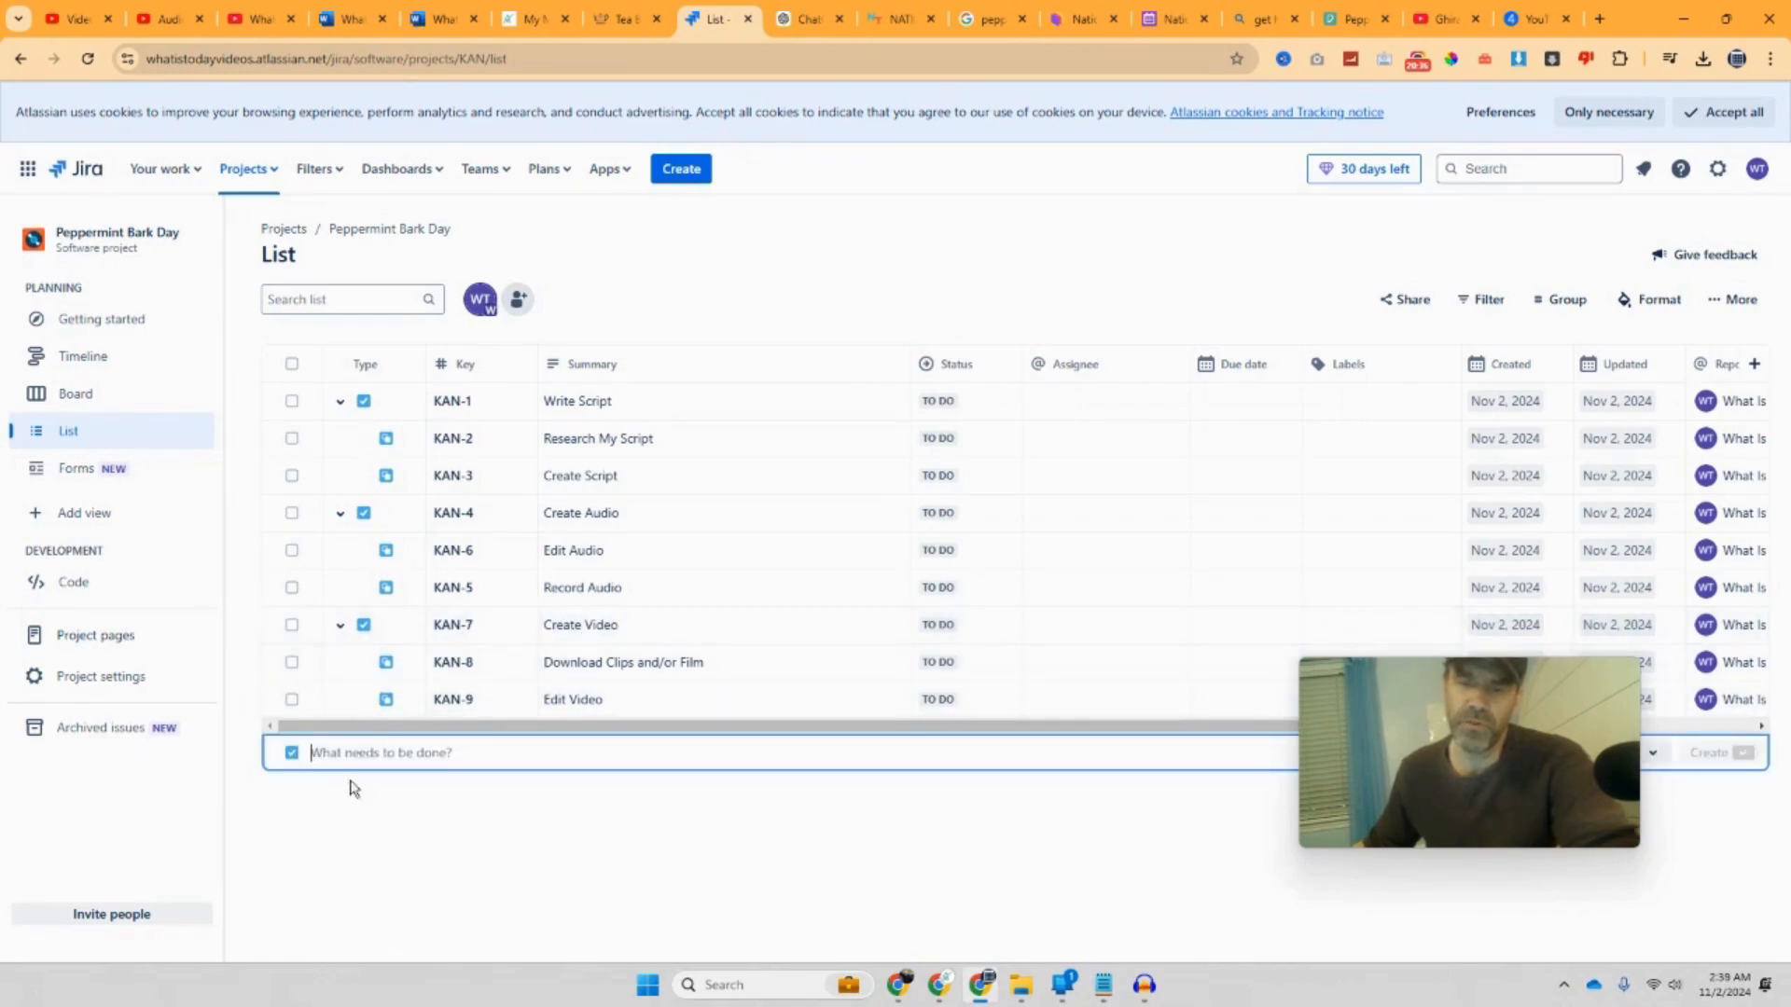
{"action": "type", "text": "Post to YouTube"}
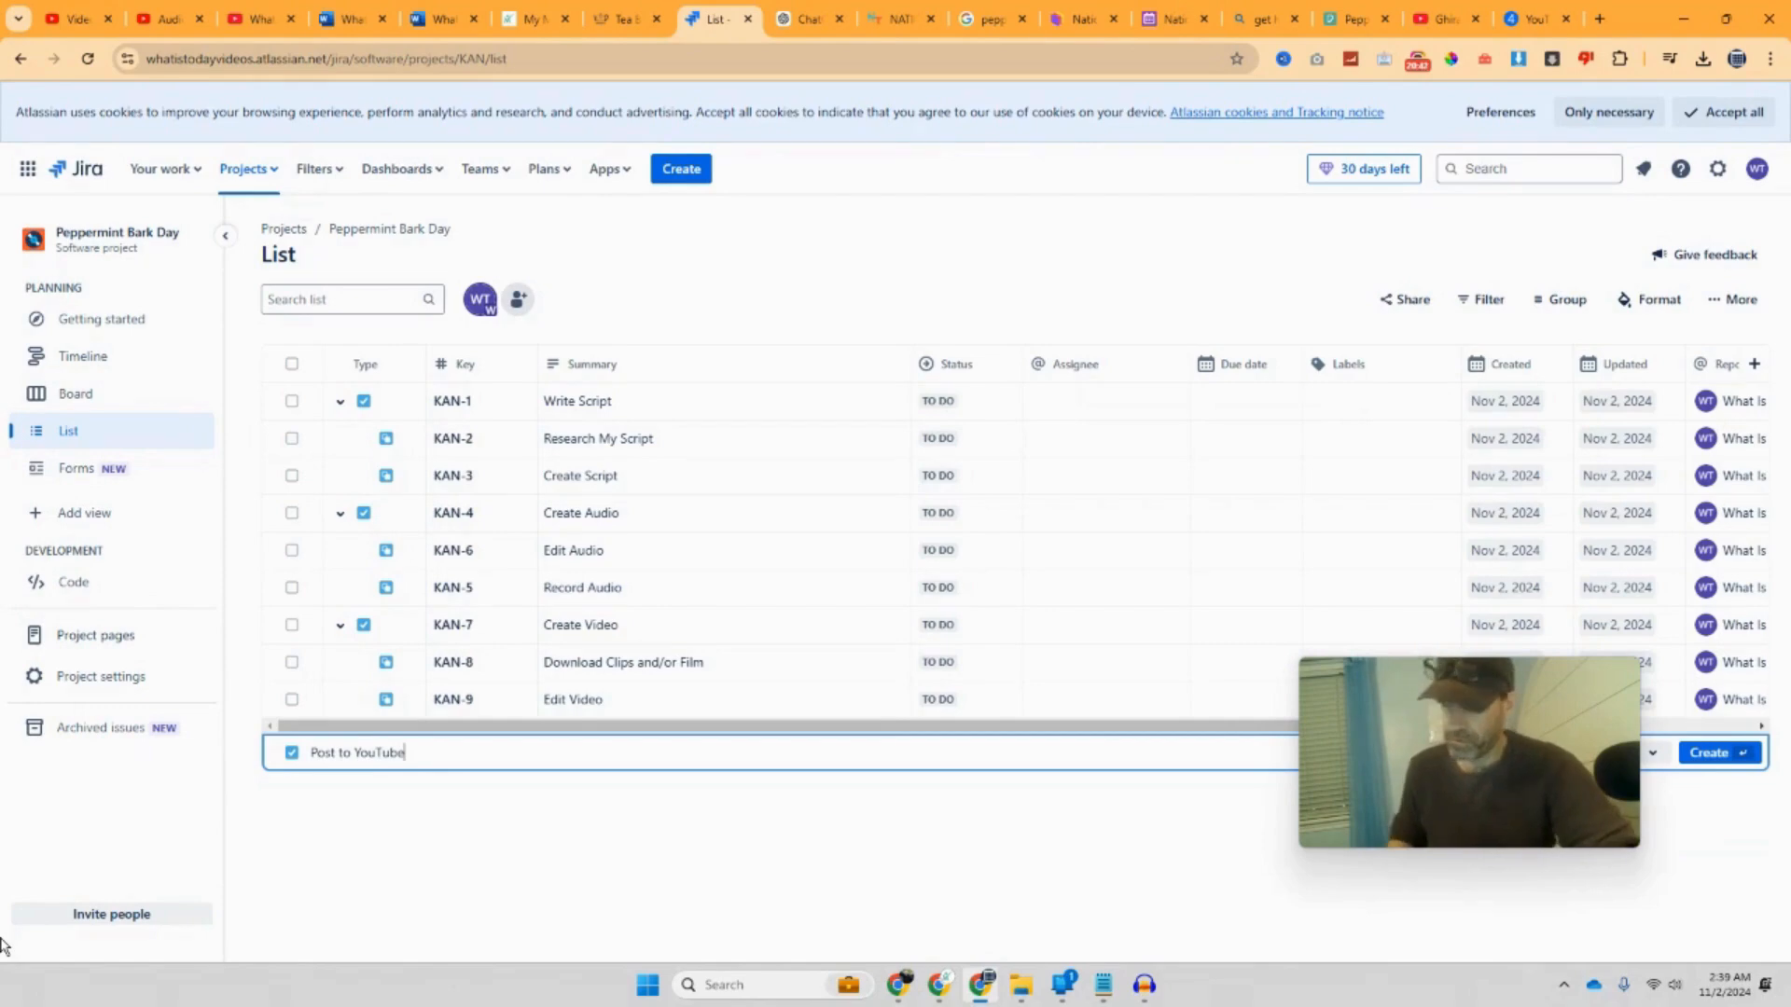
{"action": "key", "text": "Return"}
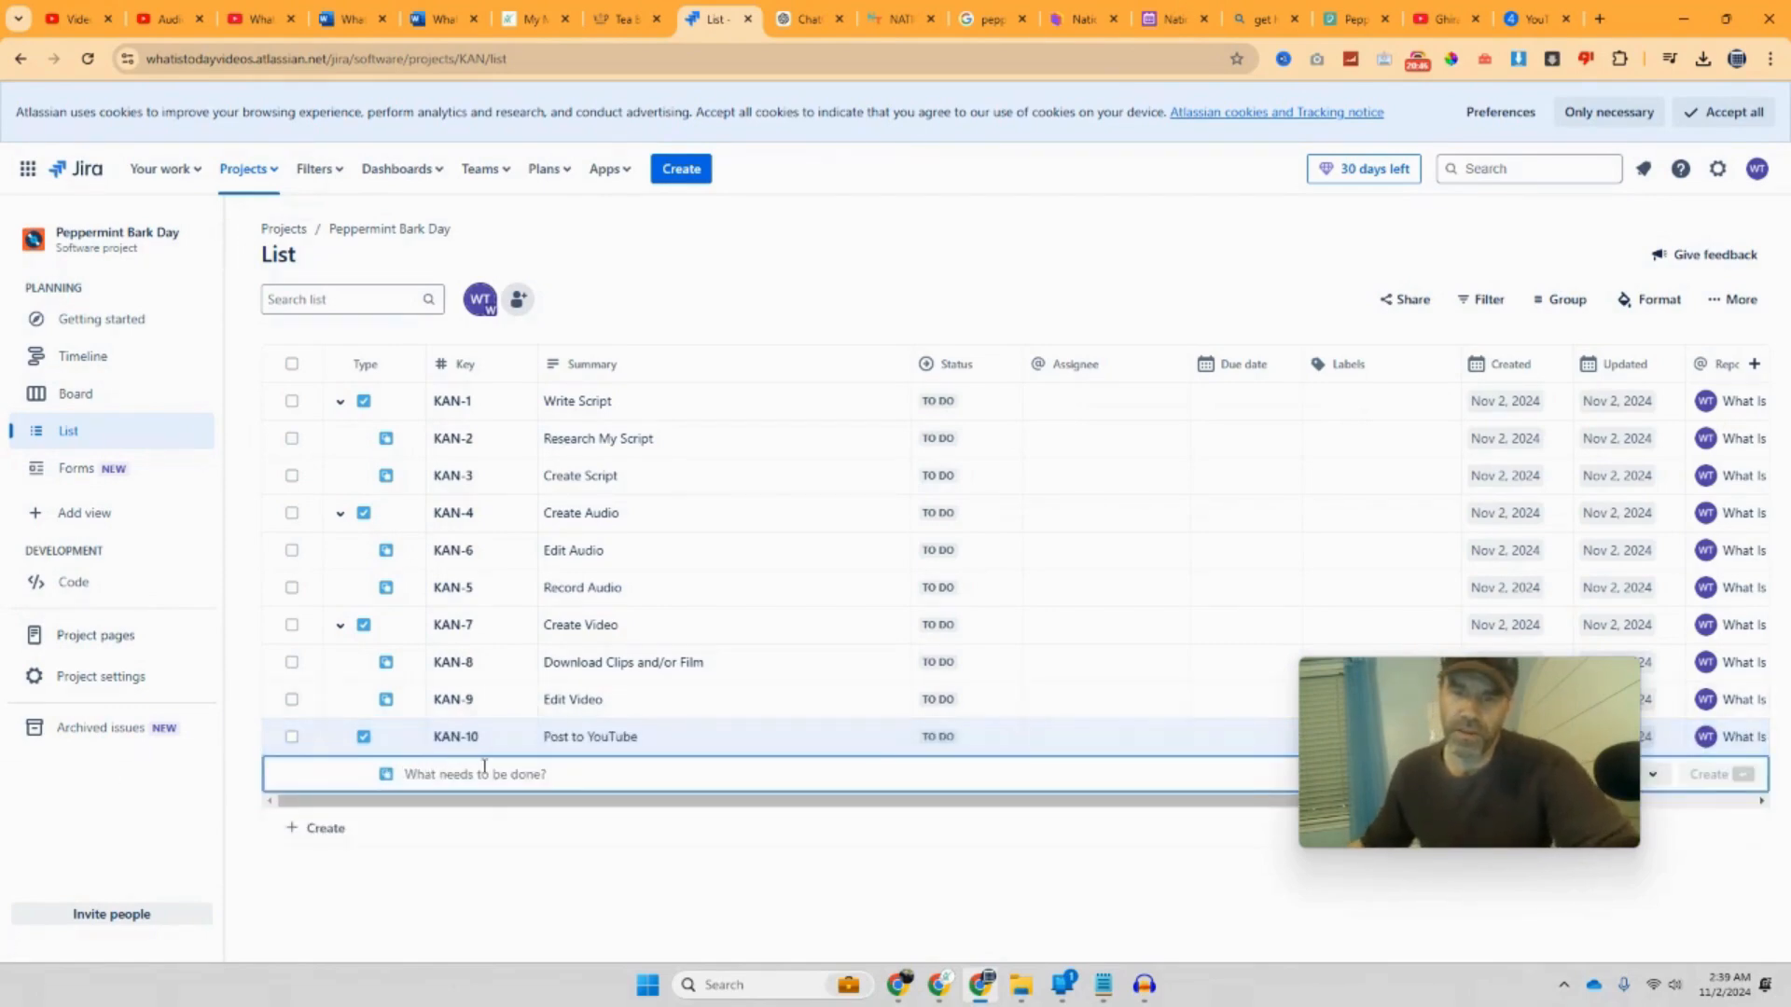
{"action": "left_click", "coordinate": [618, 738]}
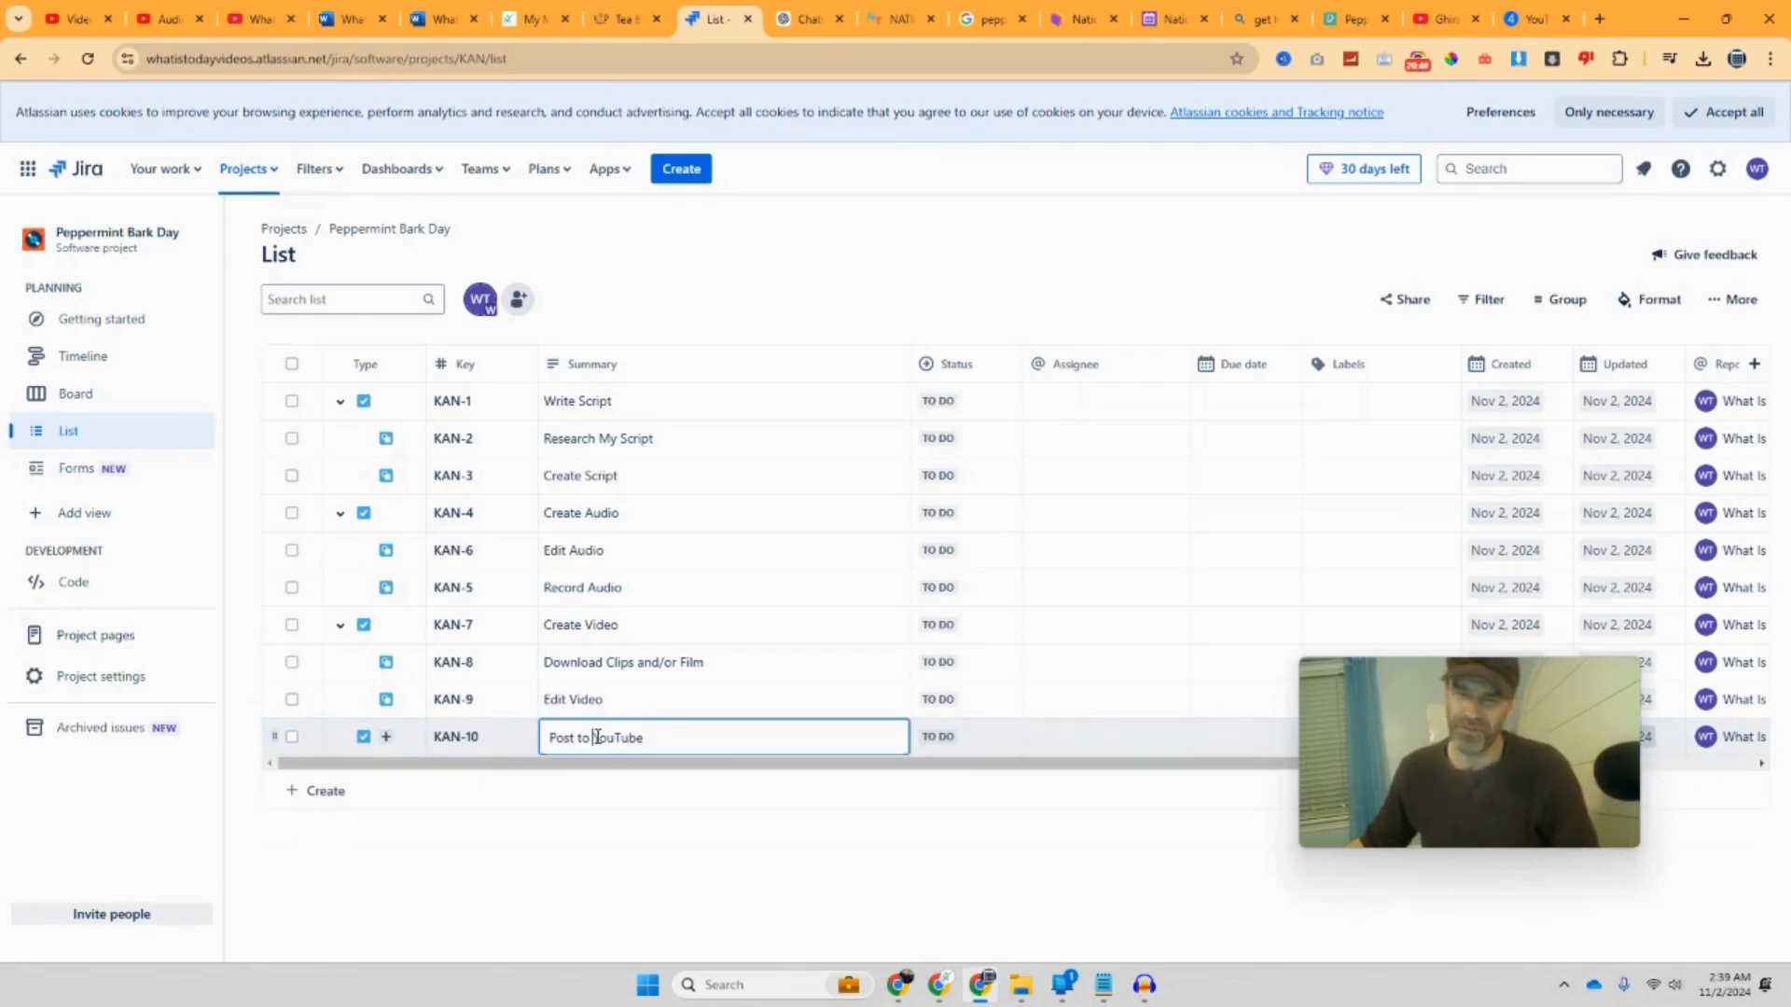
{"action": "left_click", "coordinate": [558, 786]}
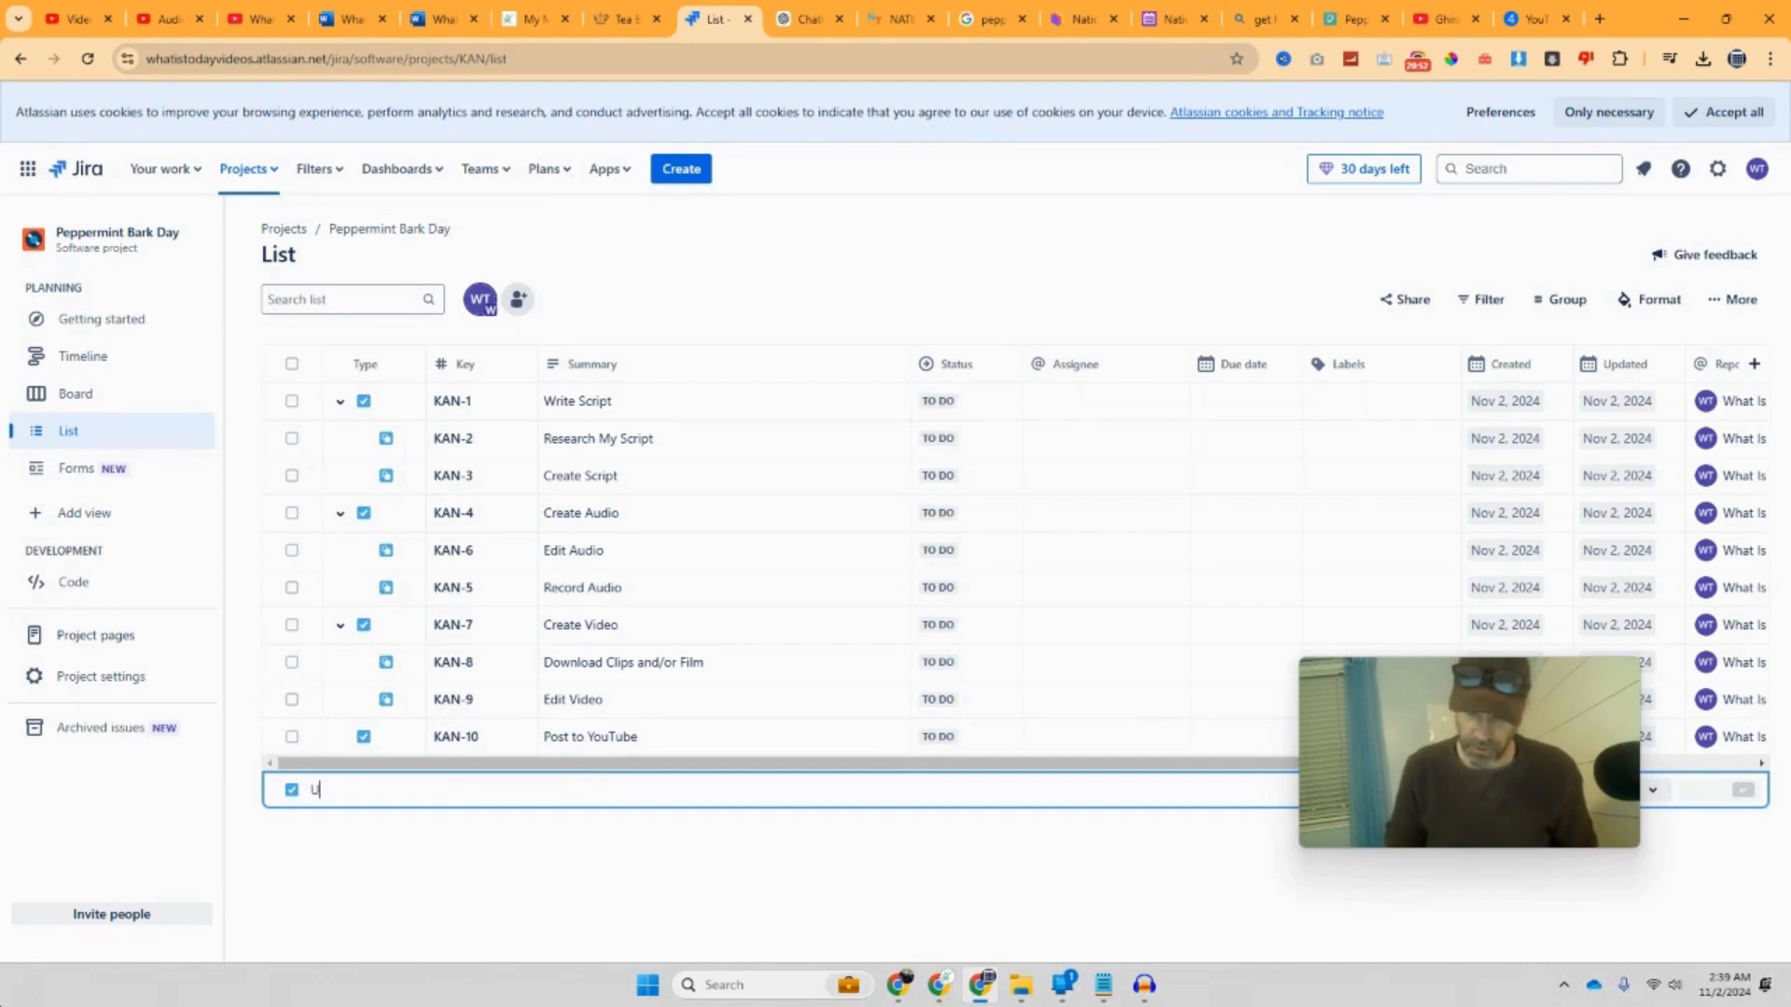
{"action": "type", "text": "Upload"}
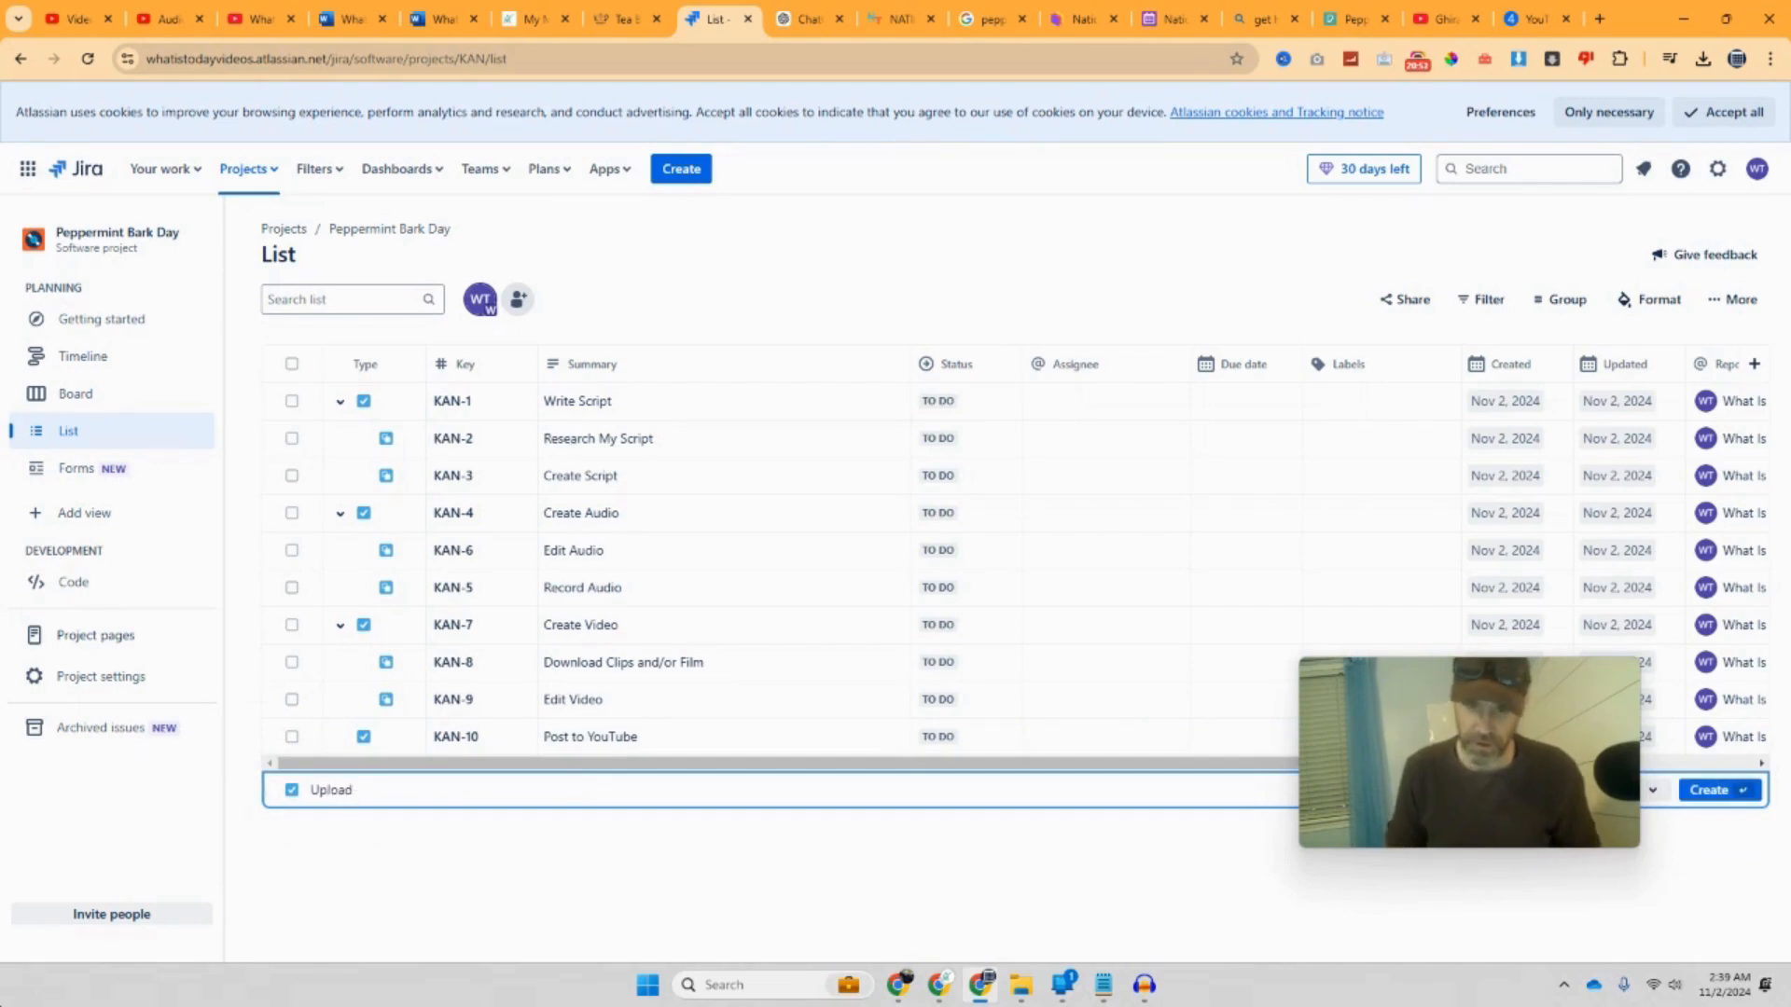
{"action": "type", "text": " Vid"}
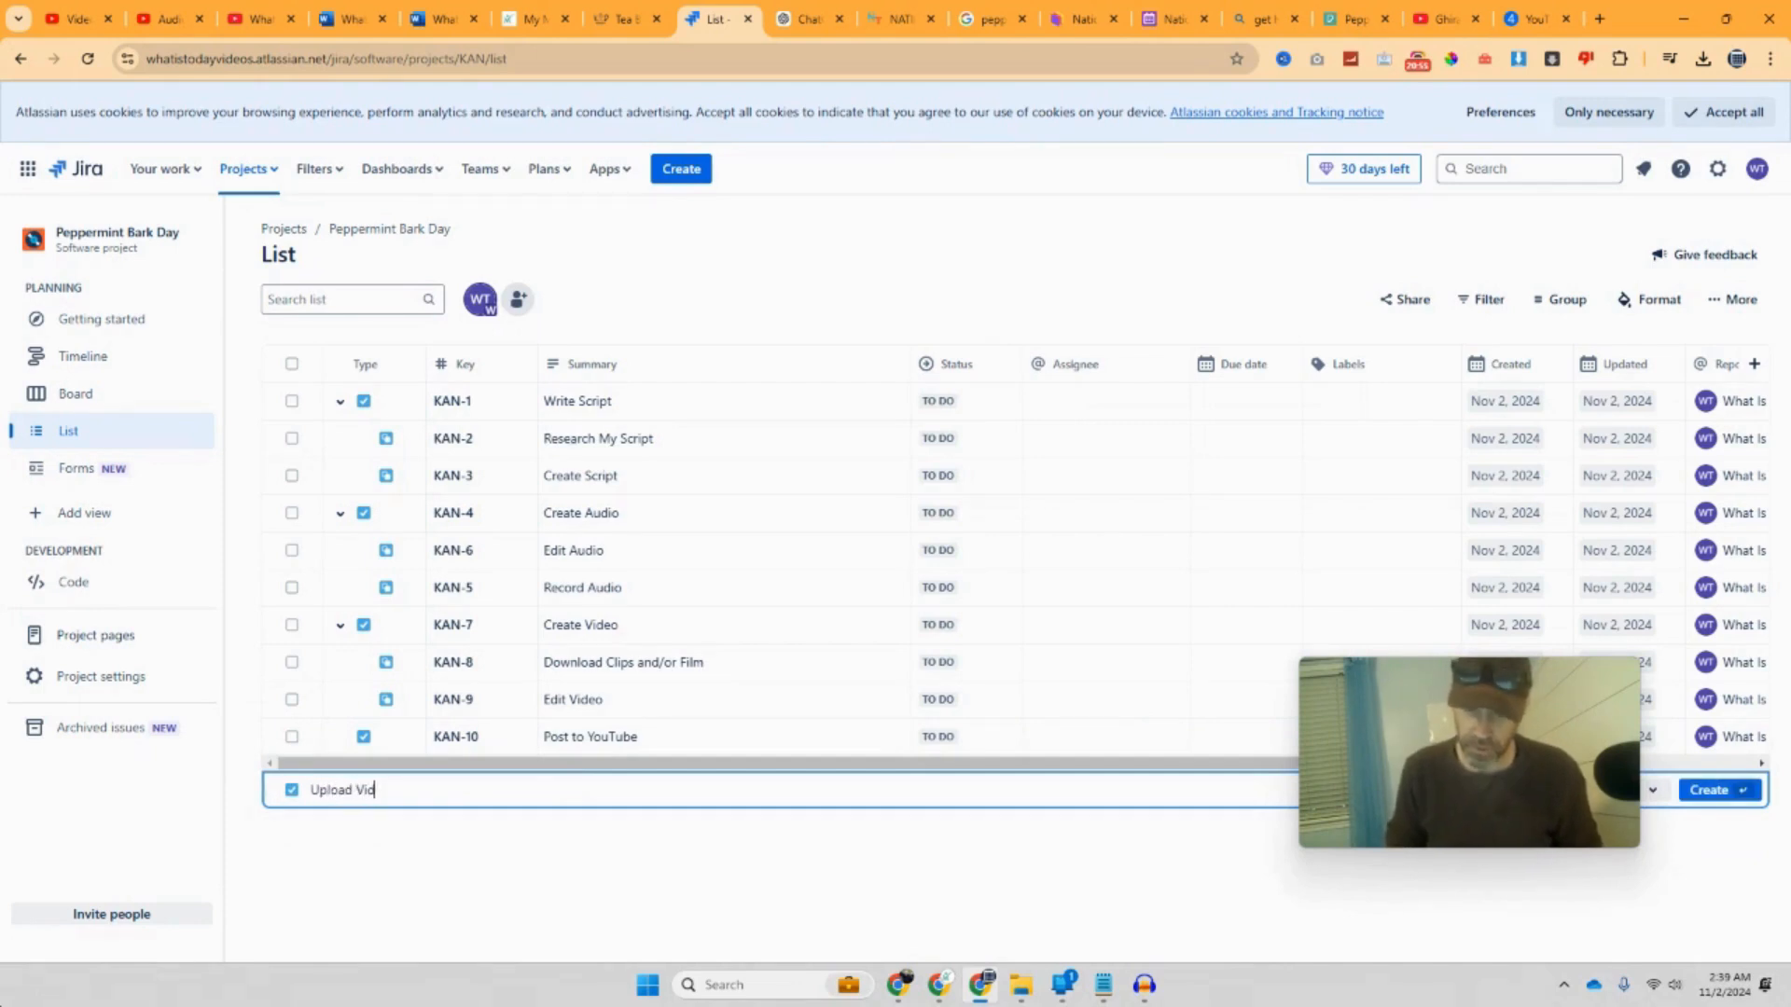
{"action": "type", "text": "eo"}
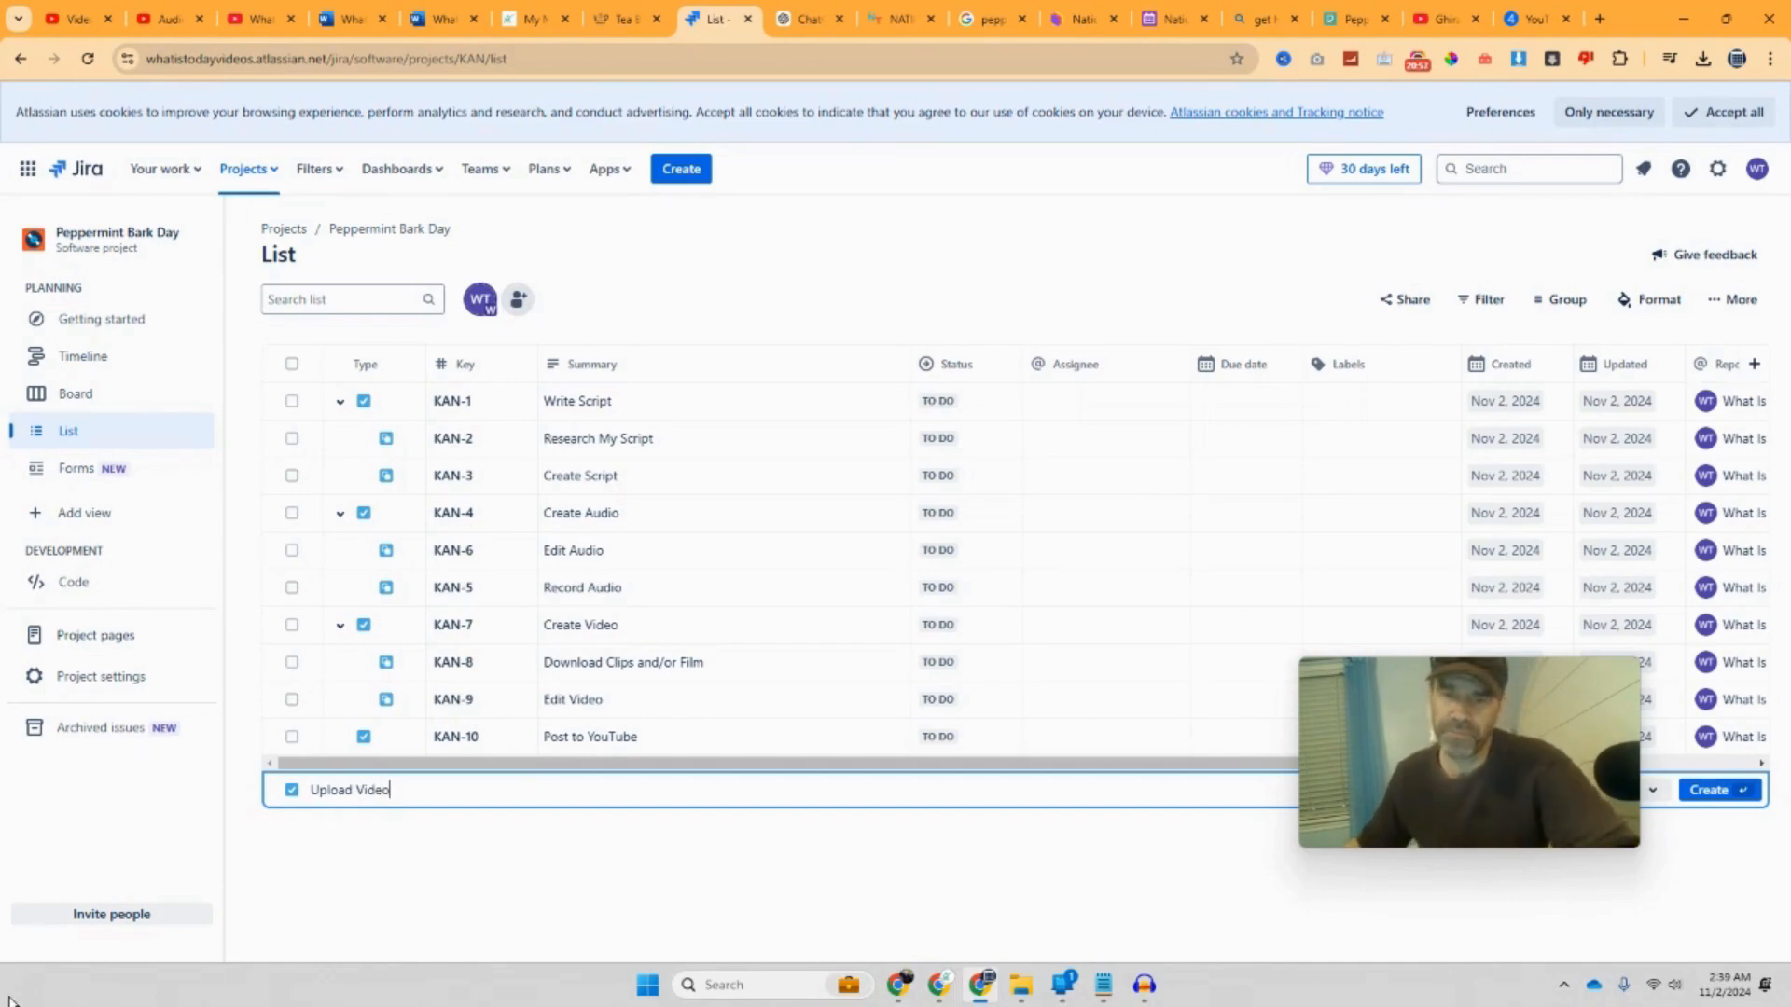
{"action": "key", "text": "Return"}
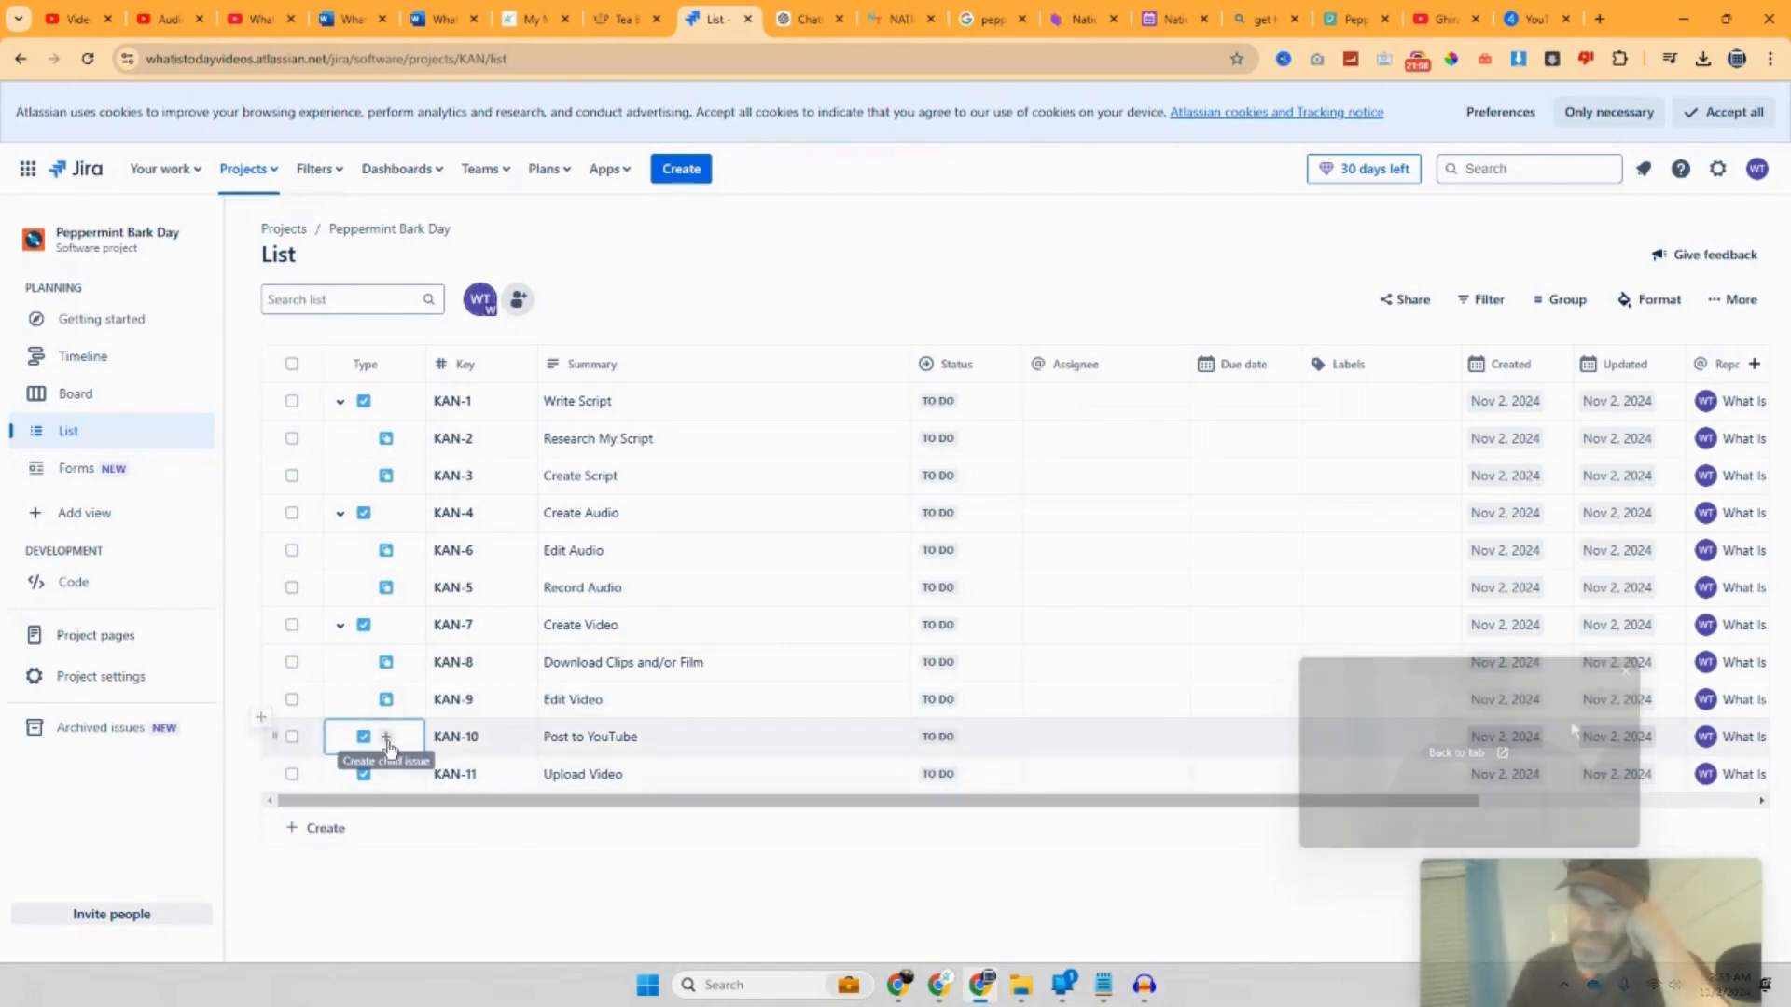
Step: Add an 'Upload Video' subtask under Post to YouTube
{"action": "left_click", "coordinate": [386, 739]}
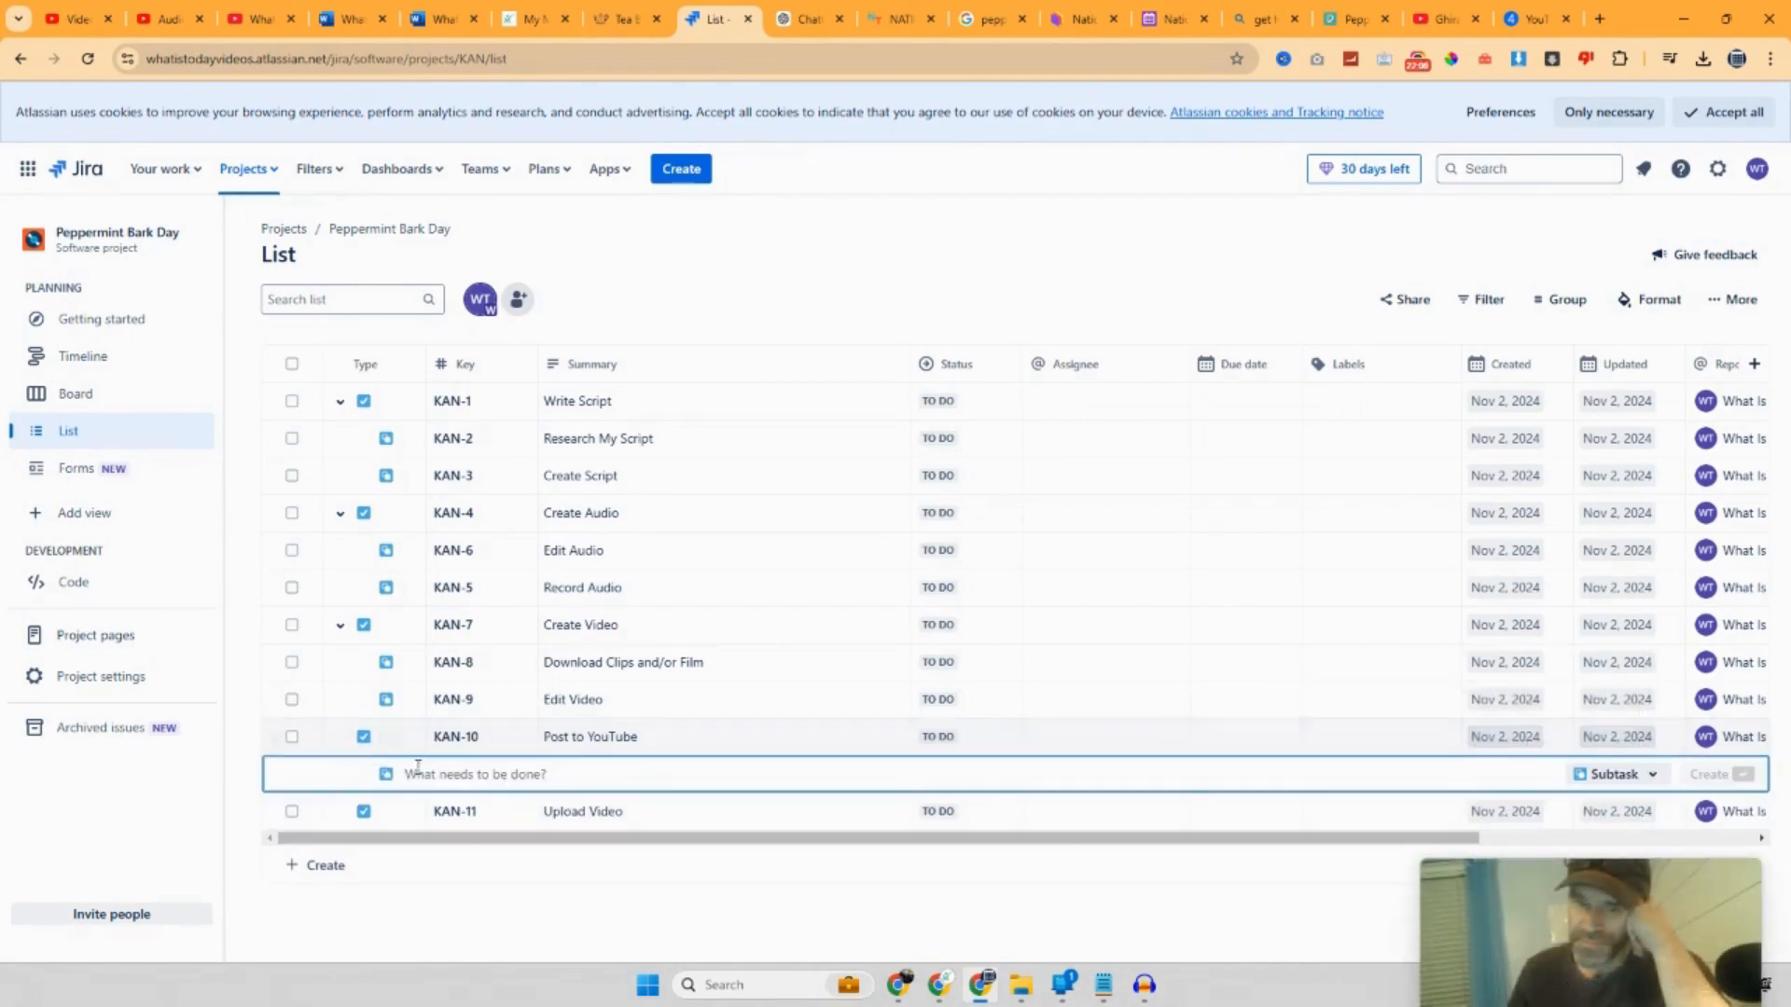
{"action": "type", "text": "U"}
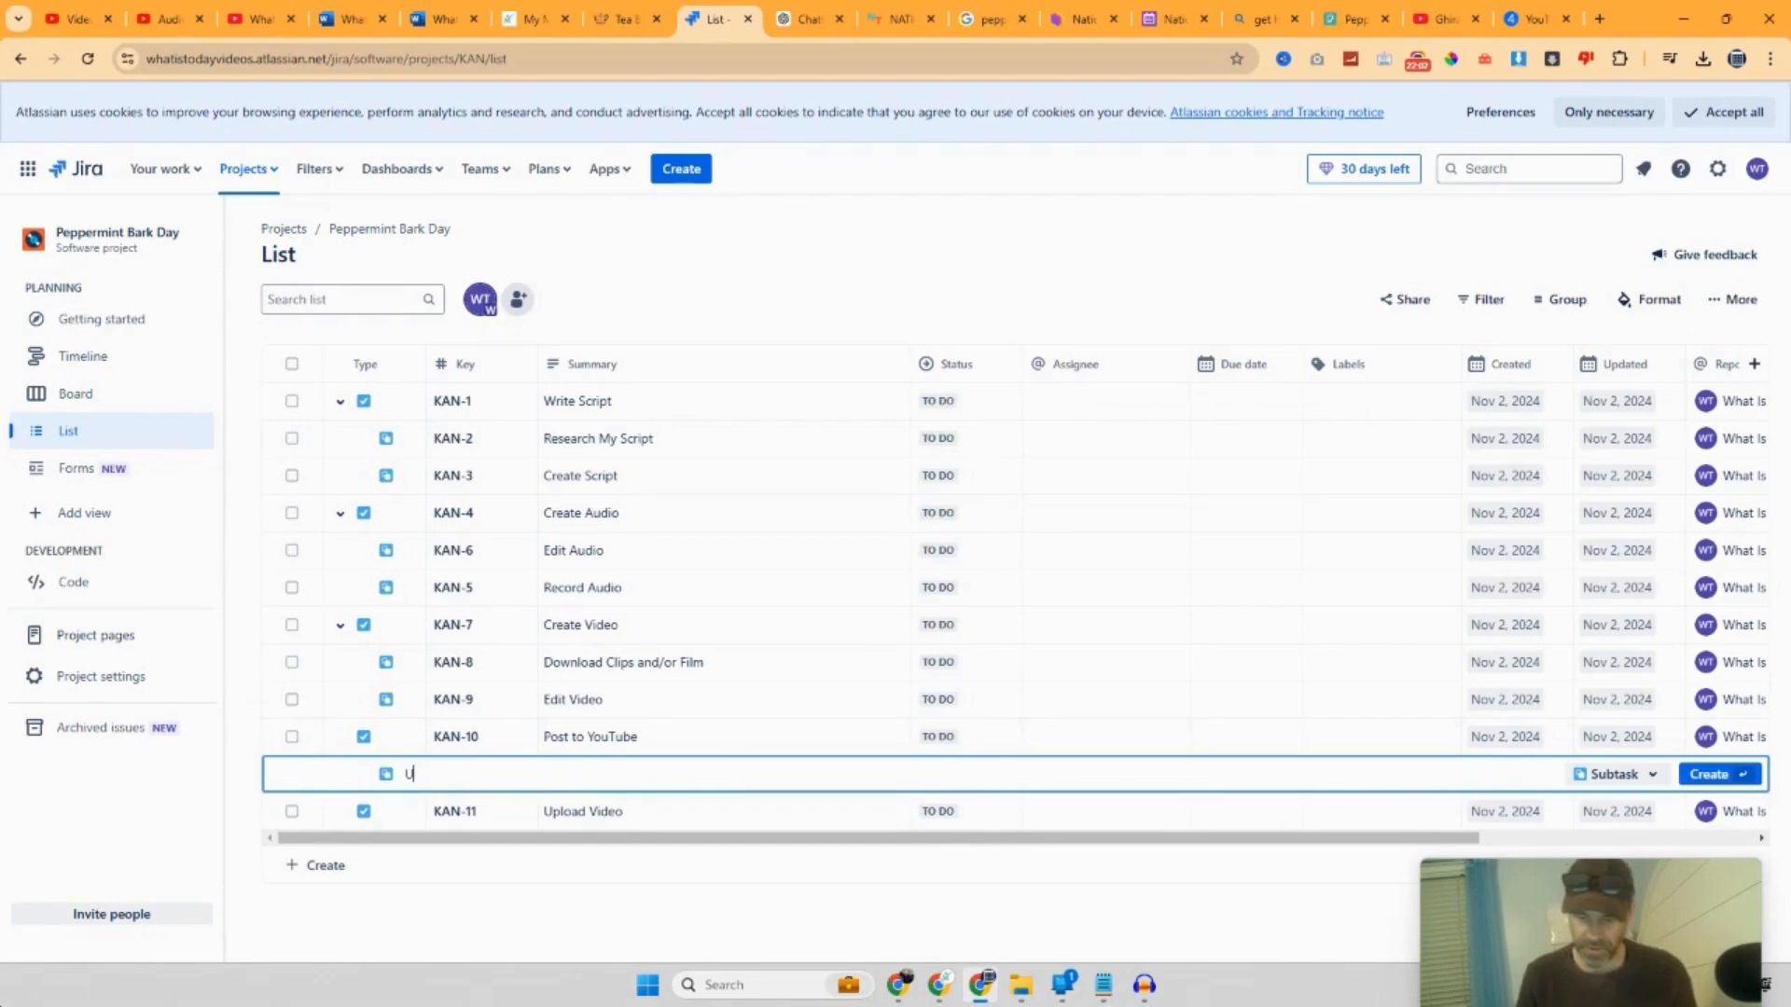
{"action": "type", "text": "pload Video"}
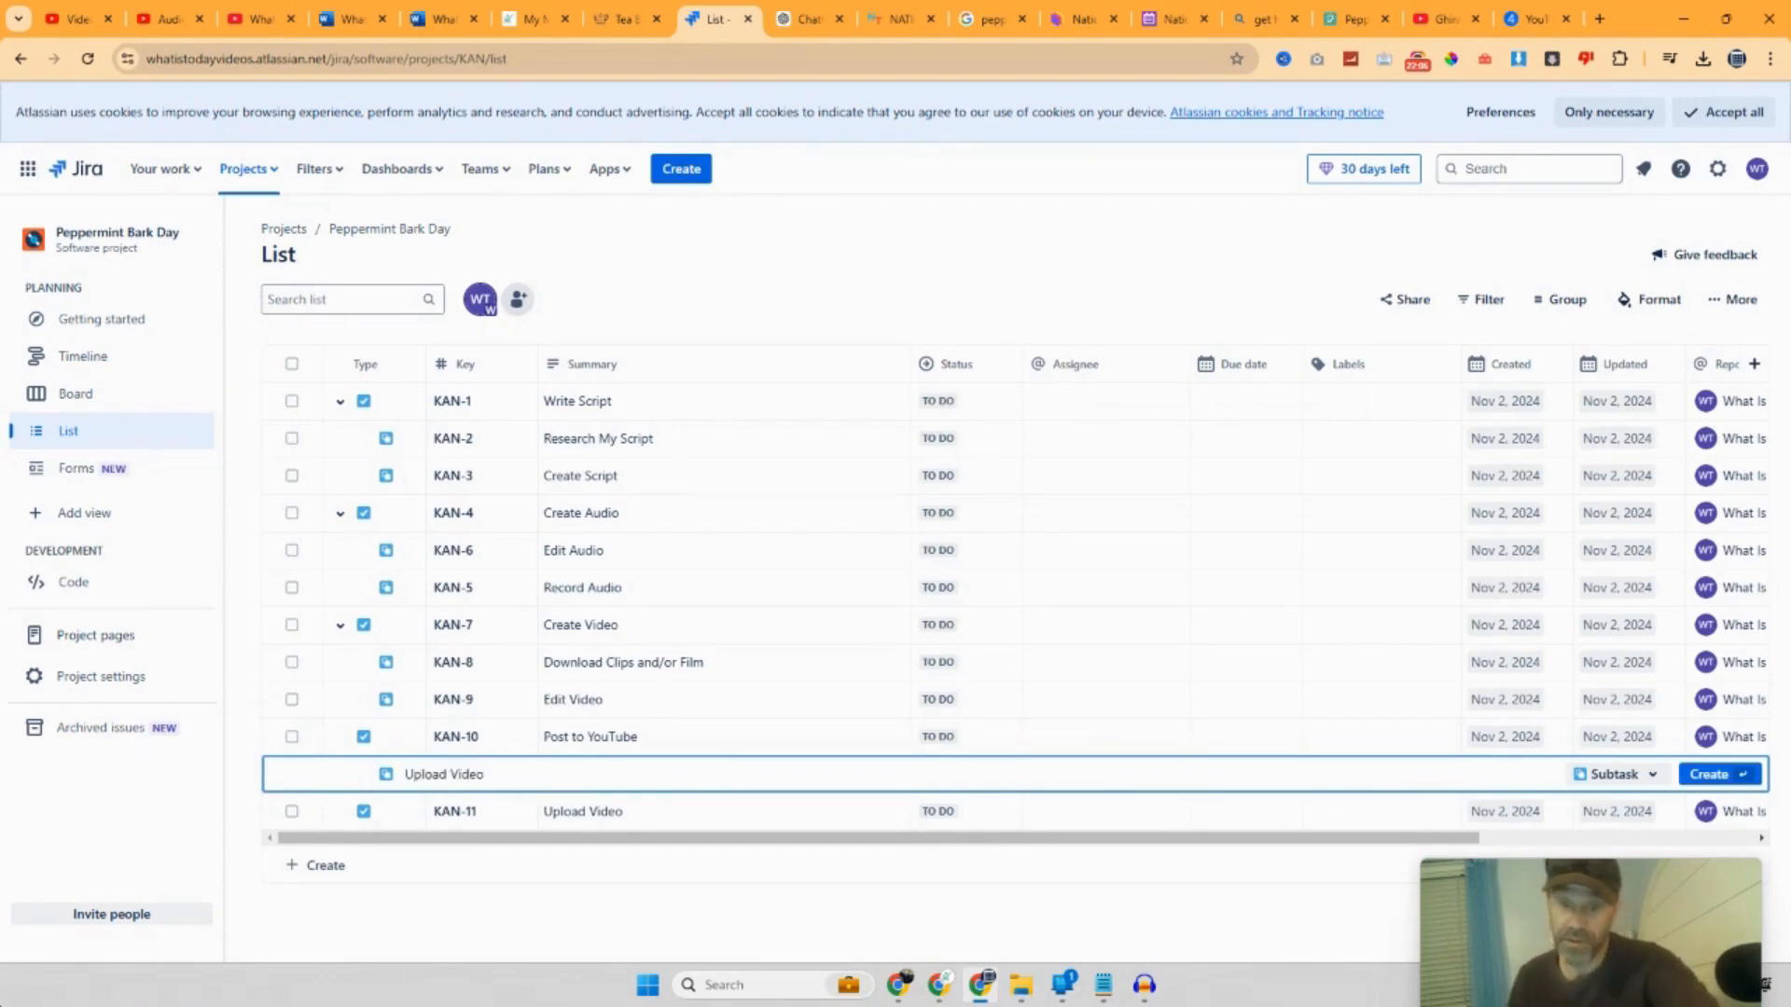
{"action": "key", "text": "Return"}
{"action": "key", "text": "Escape"}
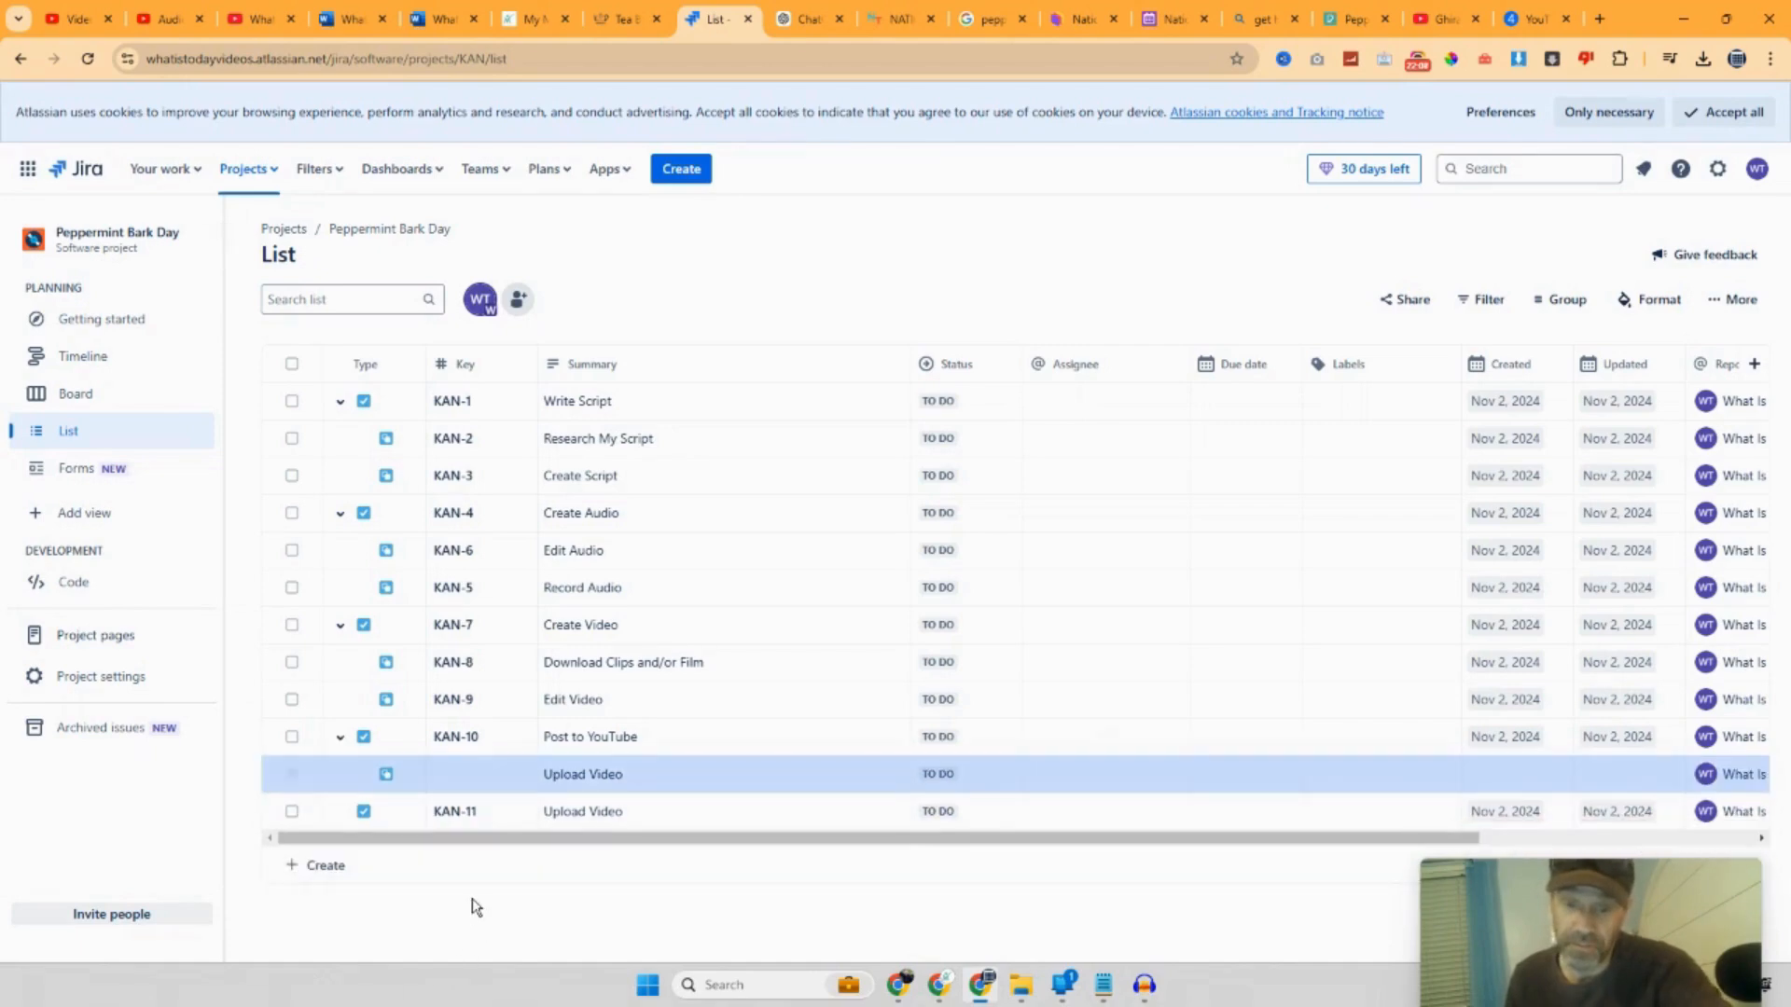
Step: Delete the standalone Upload Video task KAN-11
{"action": "left_click", "coordinate": [291, 812]}
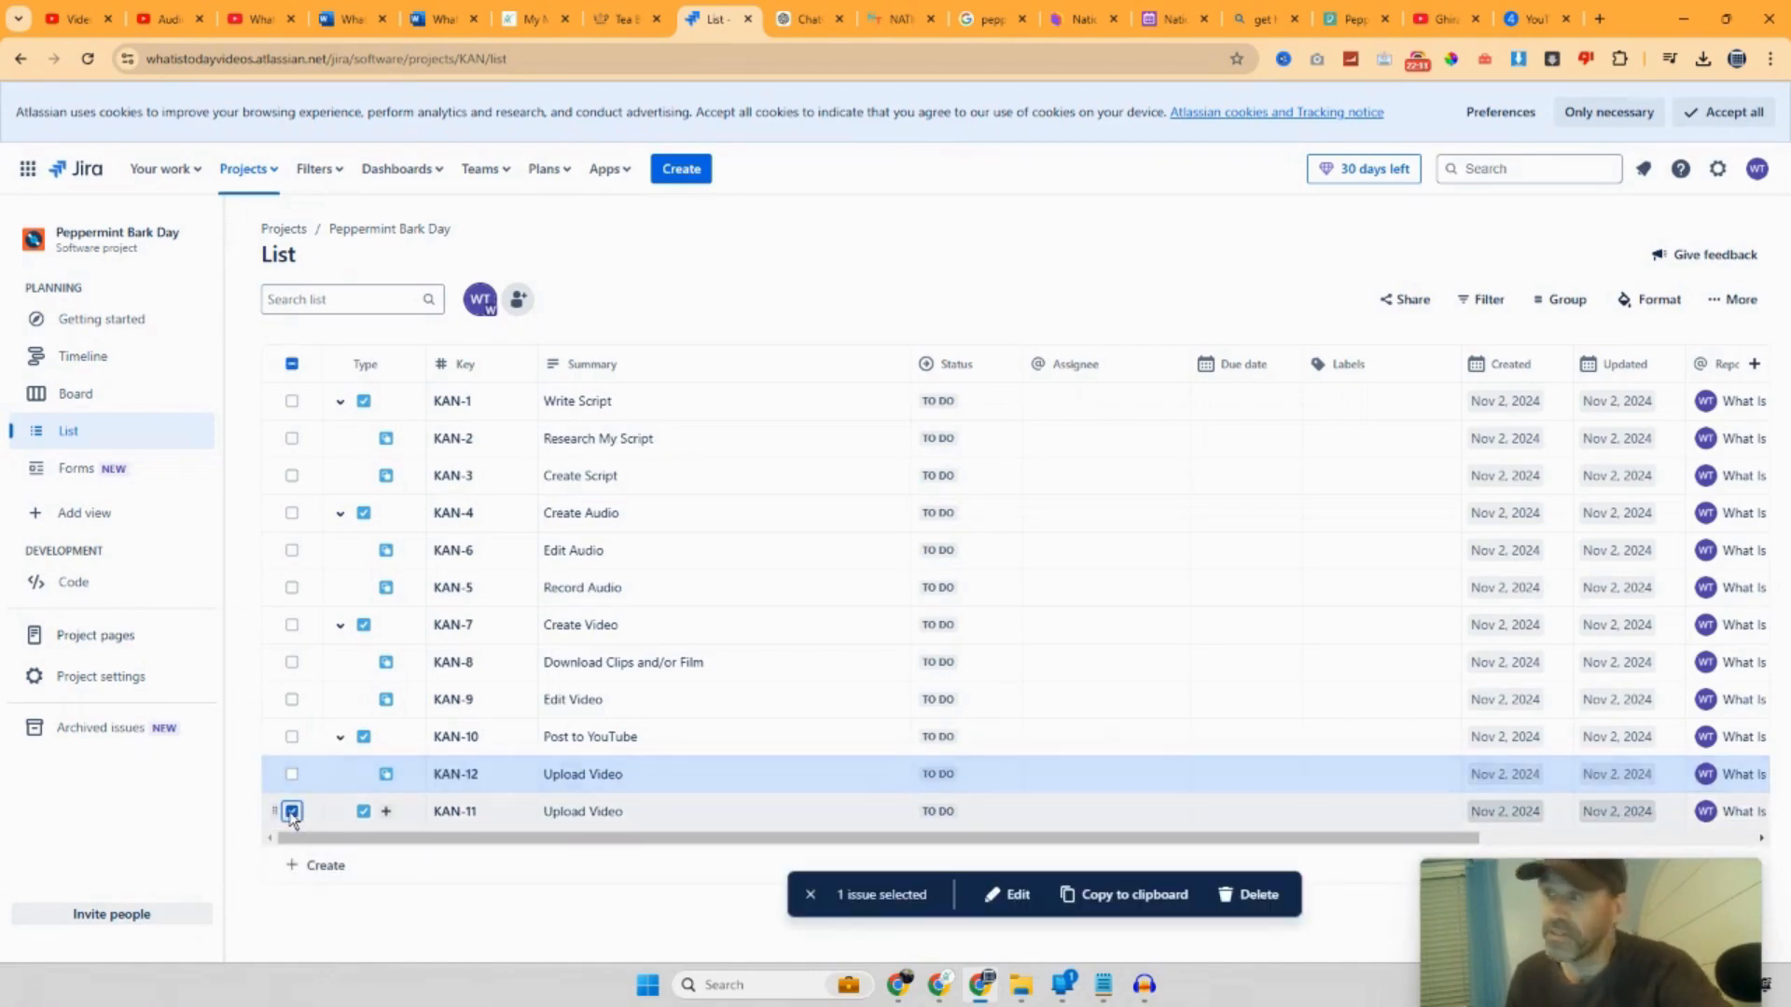
{"action": "left_click", "coordinate": [1718, 302]}
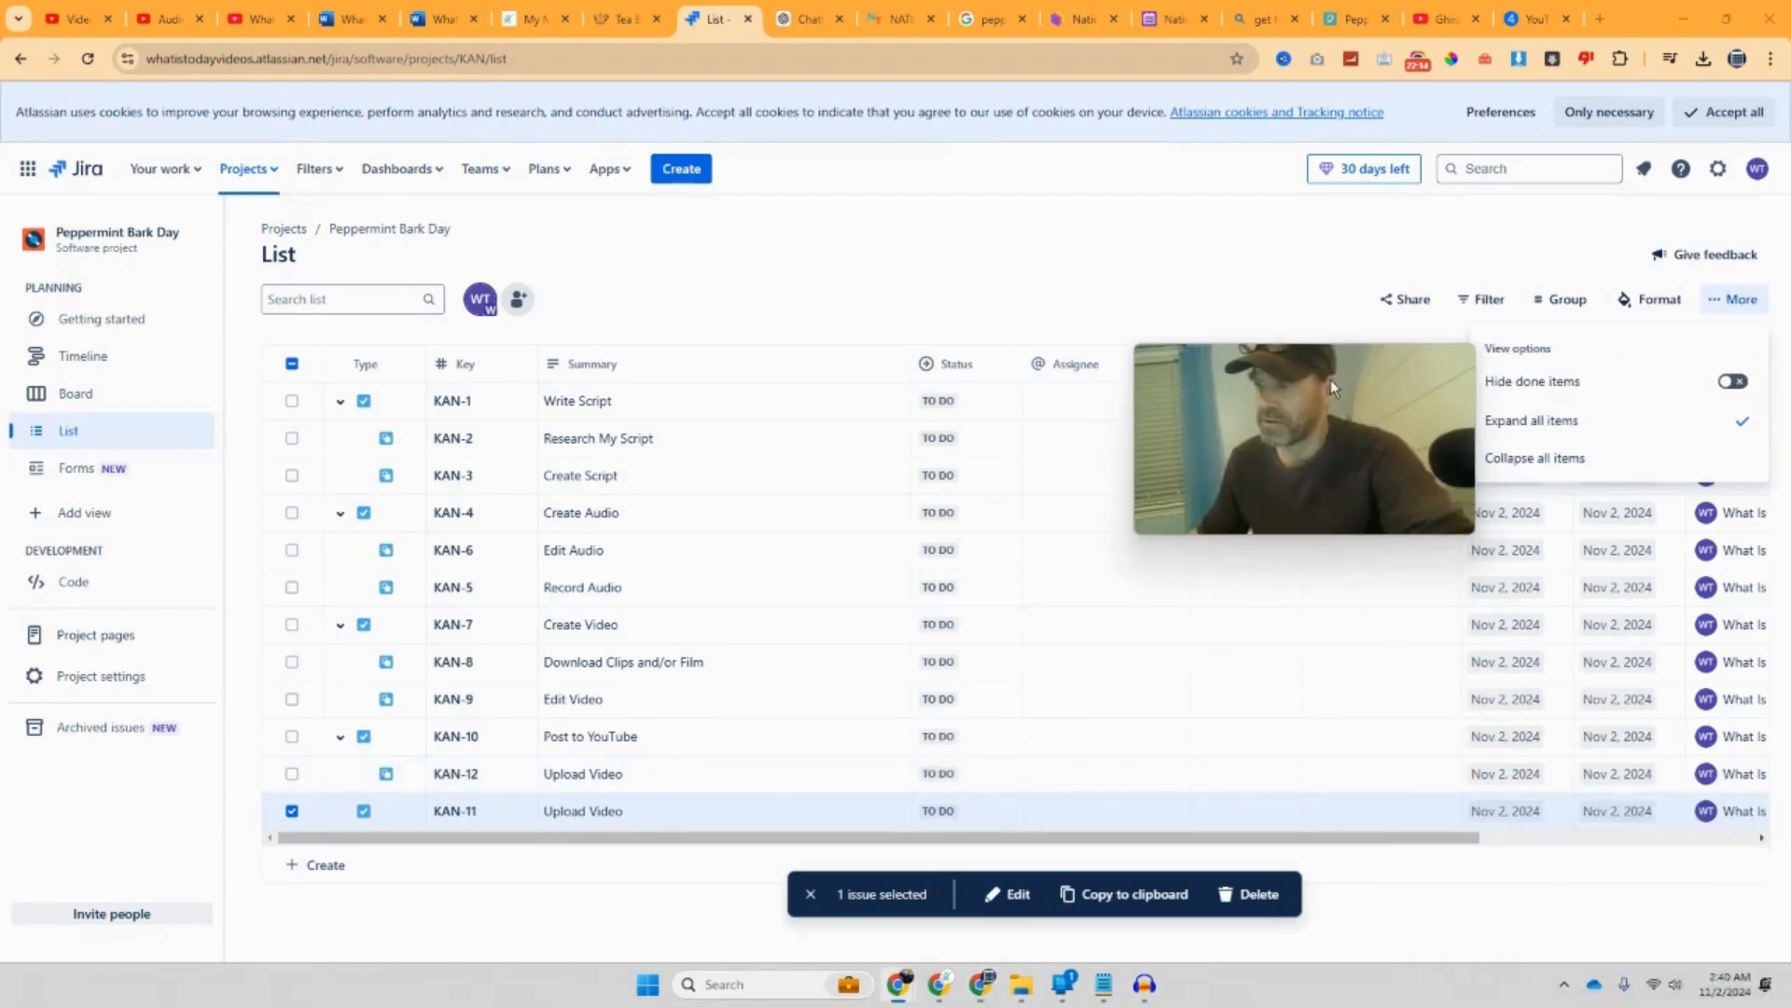
{"action": "left_click", "coordinate": [1258, 892]}
{"action": "left_click", "coordinate": [1122, 296]}
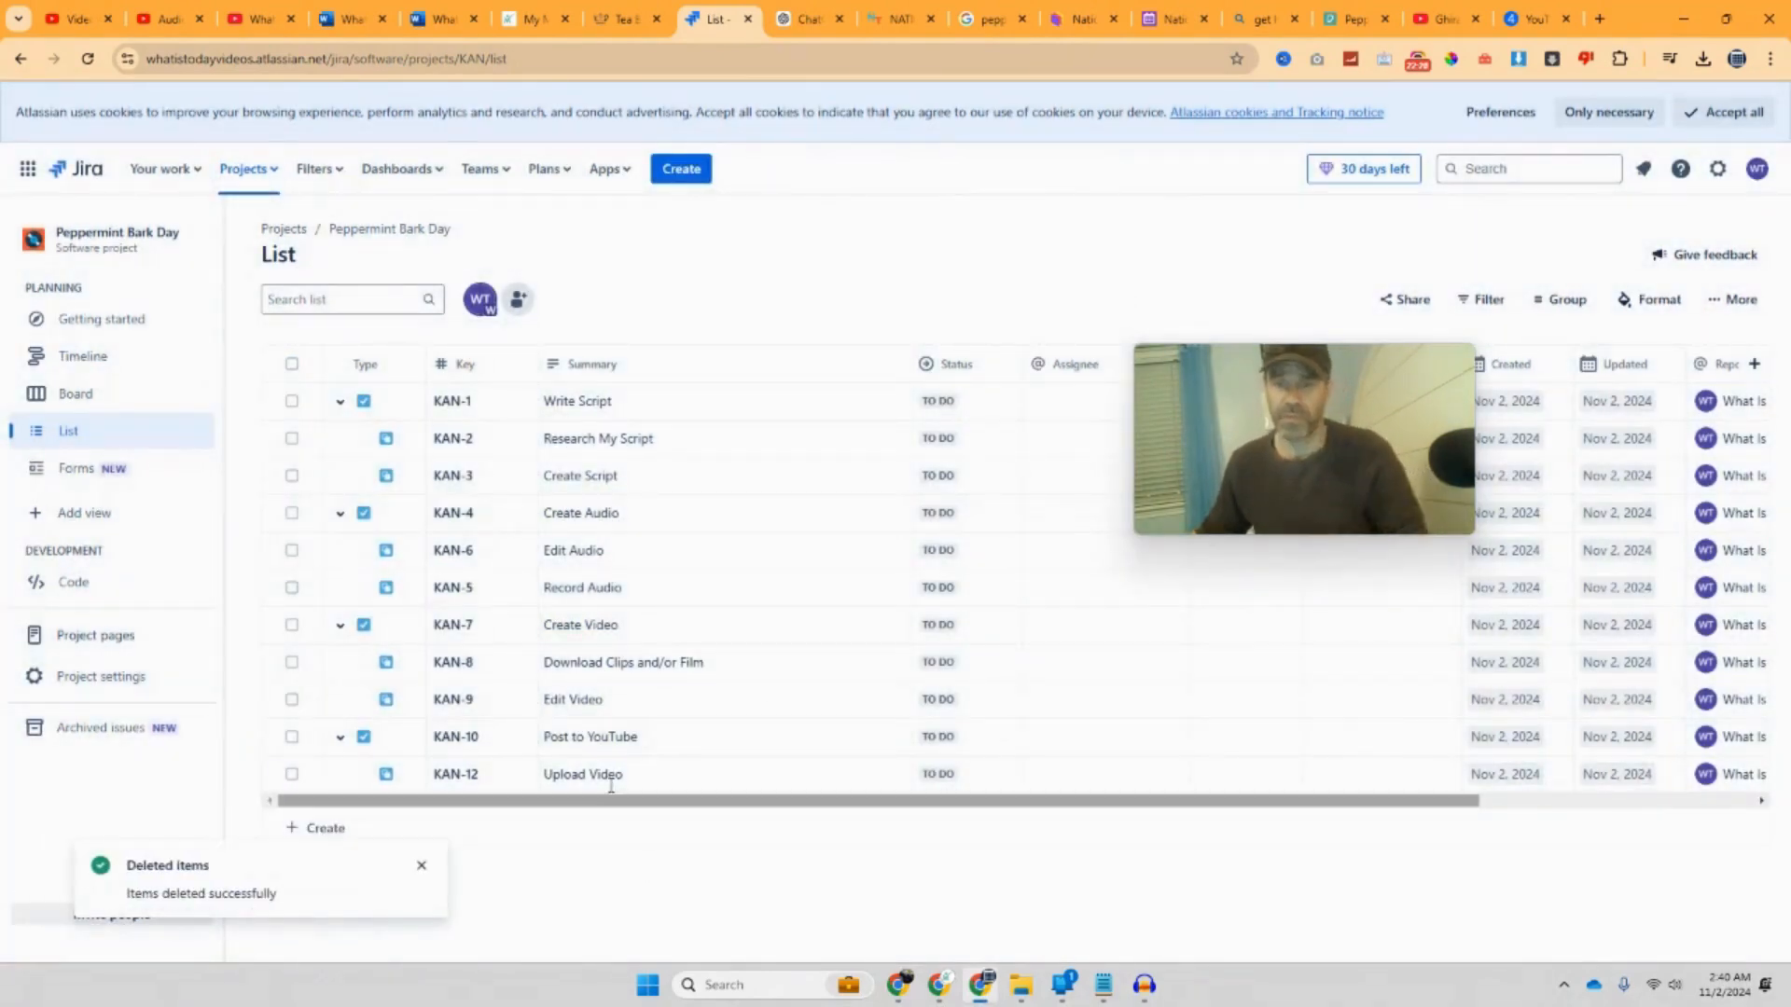
Step: Add a 'Post Copy' subtask under Post to YouTube, placed below Upload Video
{"action": "left_click", "coordinate": [386, 737]}
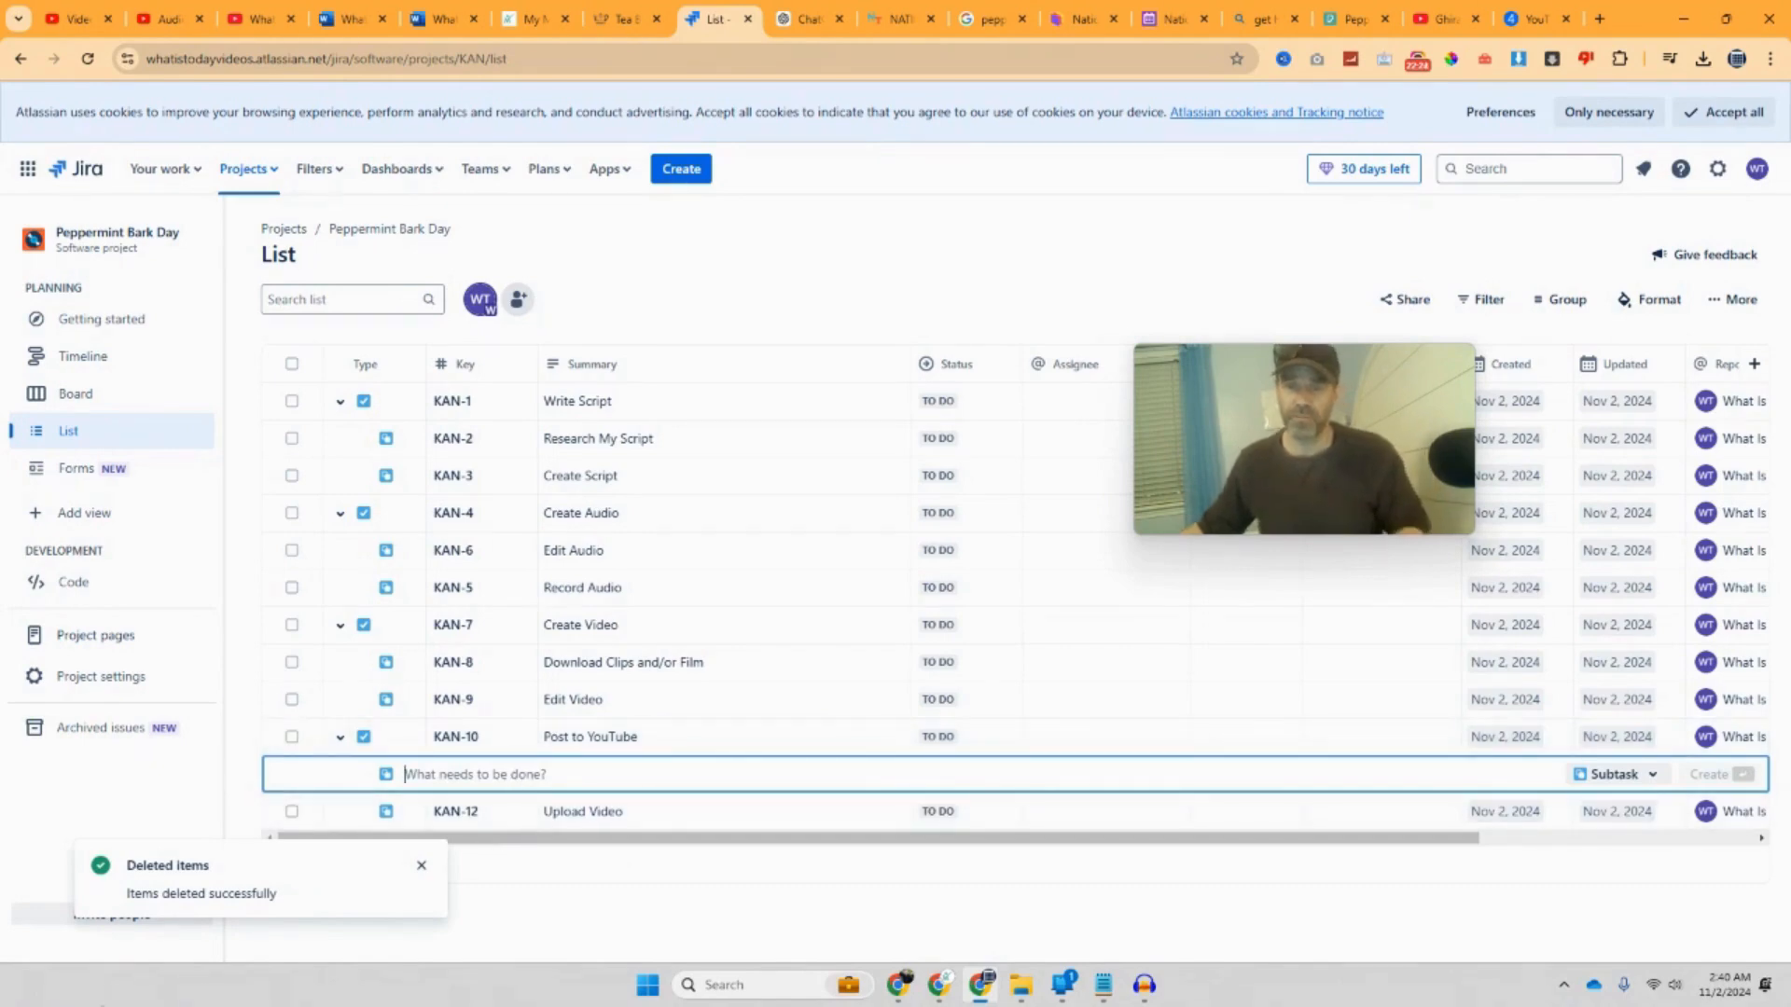
{"action": "type", "text": "Post "}
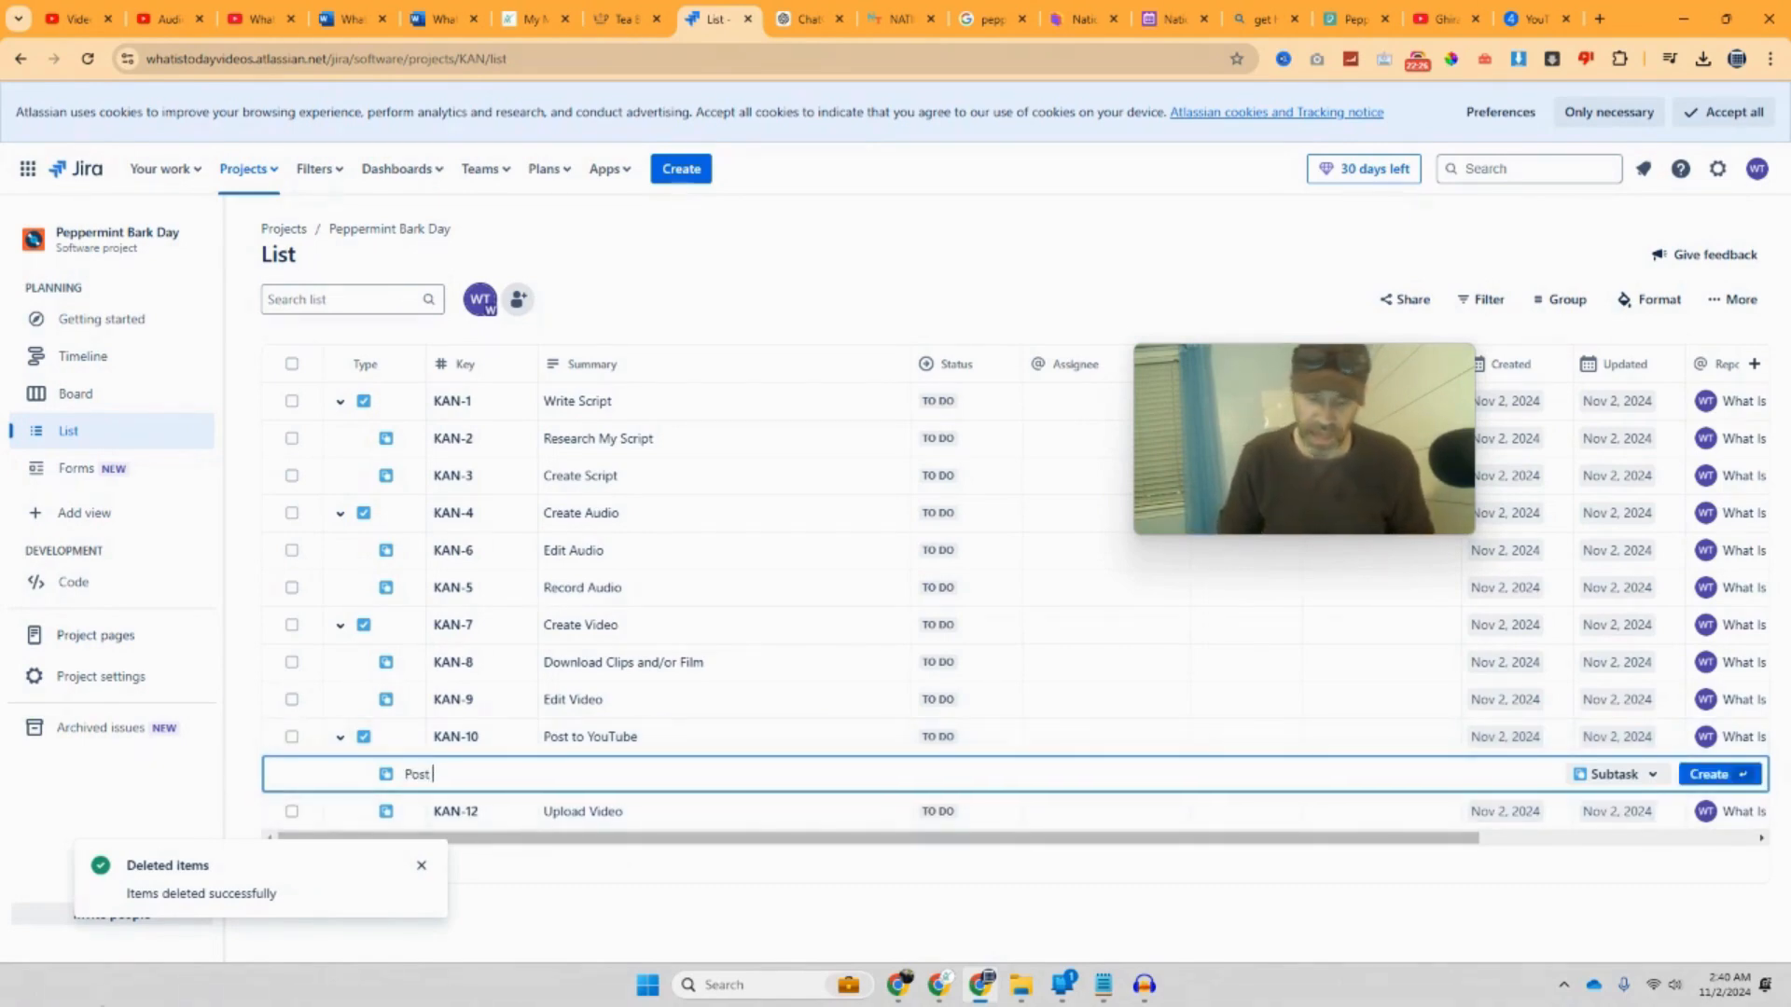
{"action": "type", "text": "Copy"}
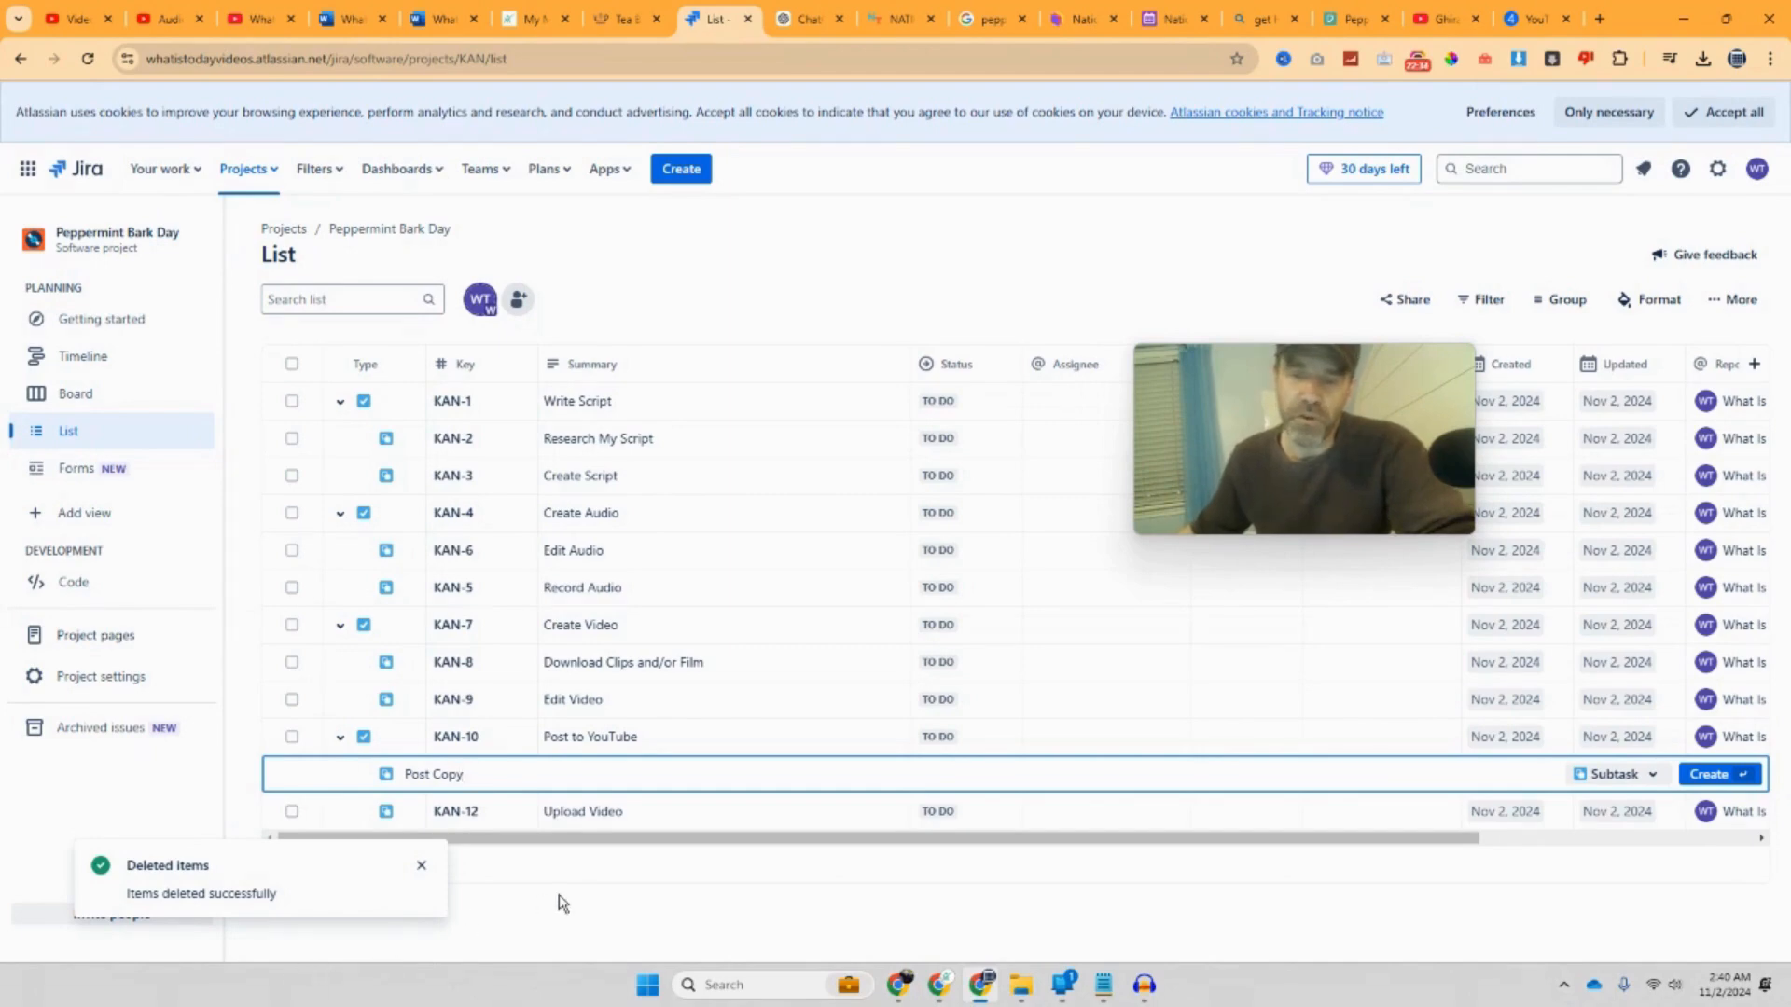
{"action": "key", "text": "Return"}
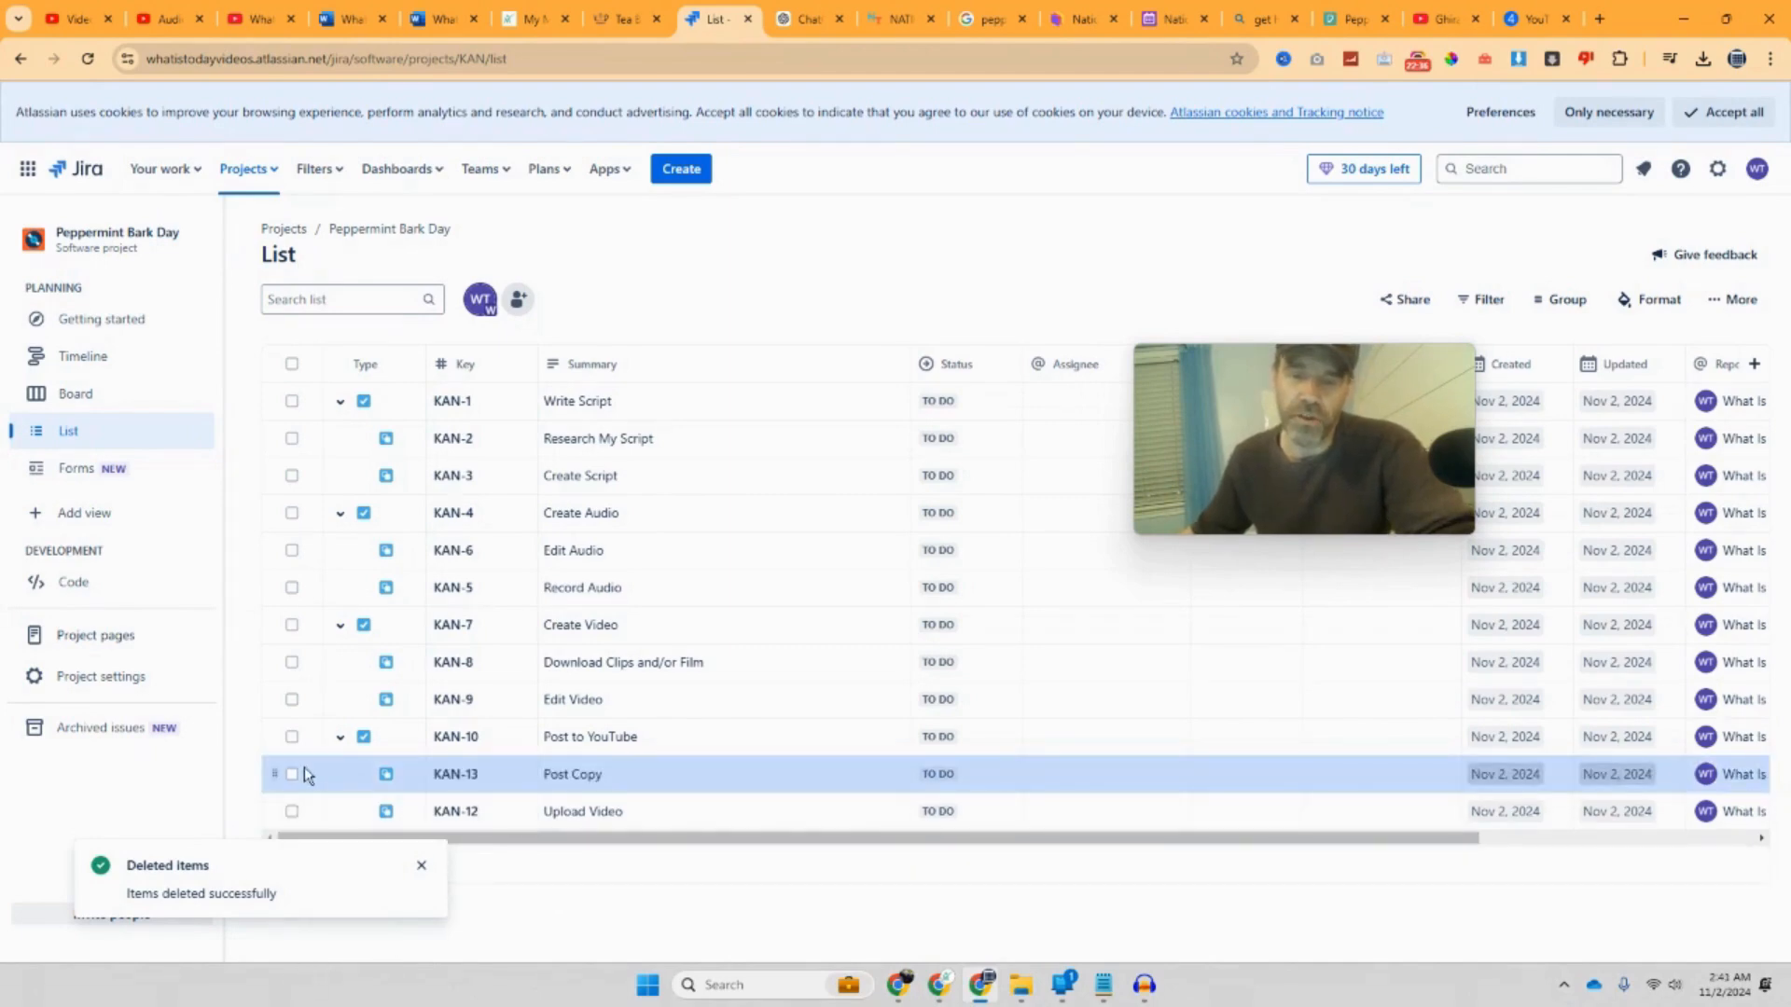
{"action": "left_click_drag", "start_coordinate": [270, 772], "coordinate": [280, 821]}
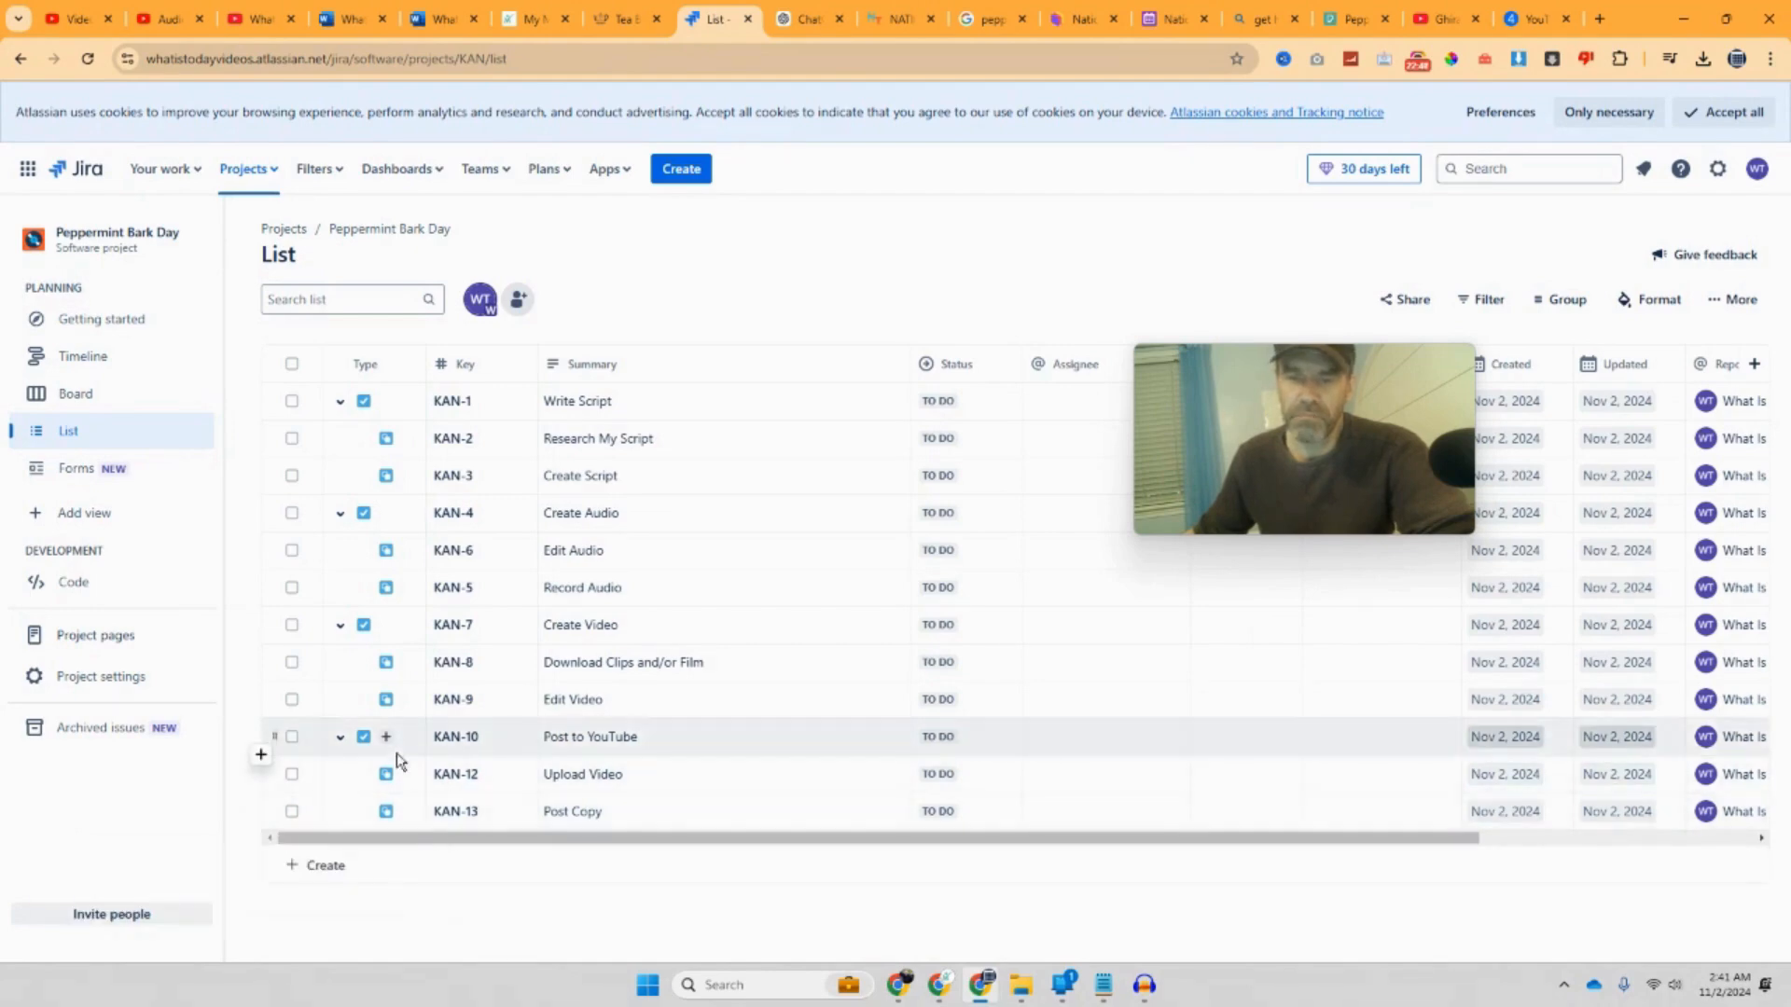
Step: Add subtask KAN-14 'Make Video Live' after Post Copy, then open the Getting started page
{"action": "left_click", "coordinate": [388, 738]}
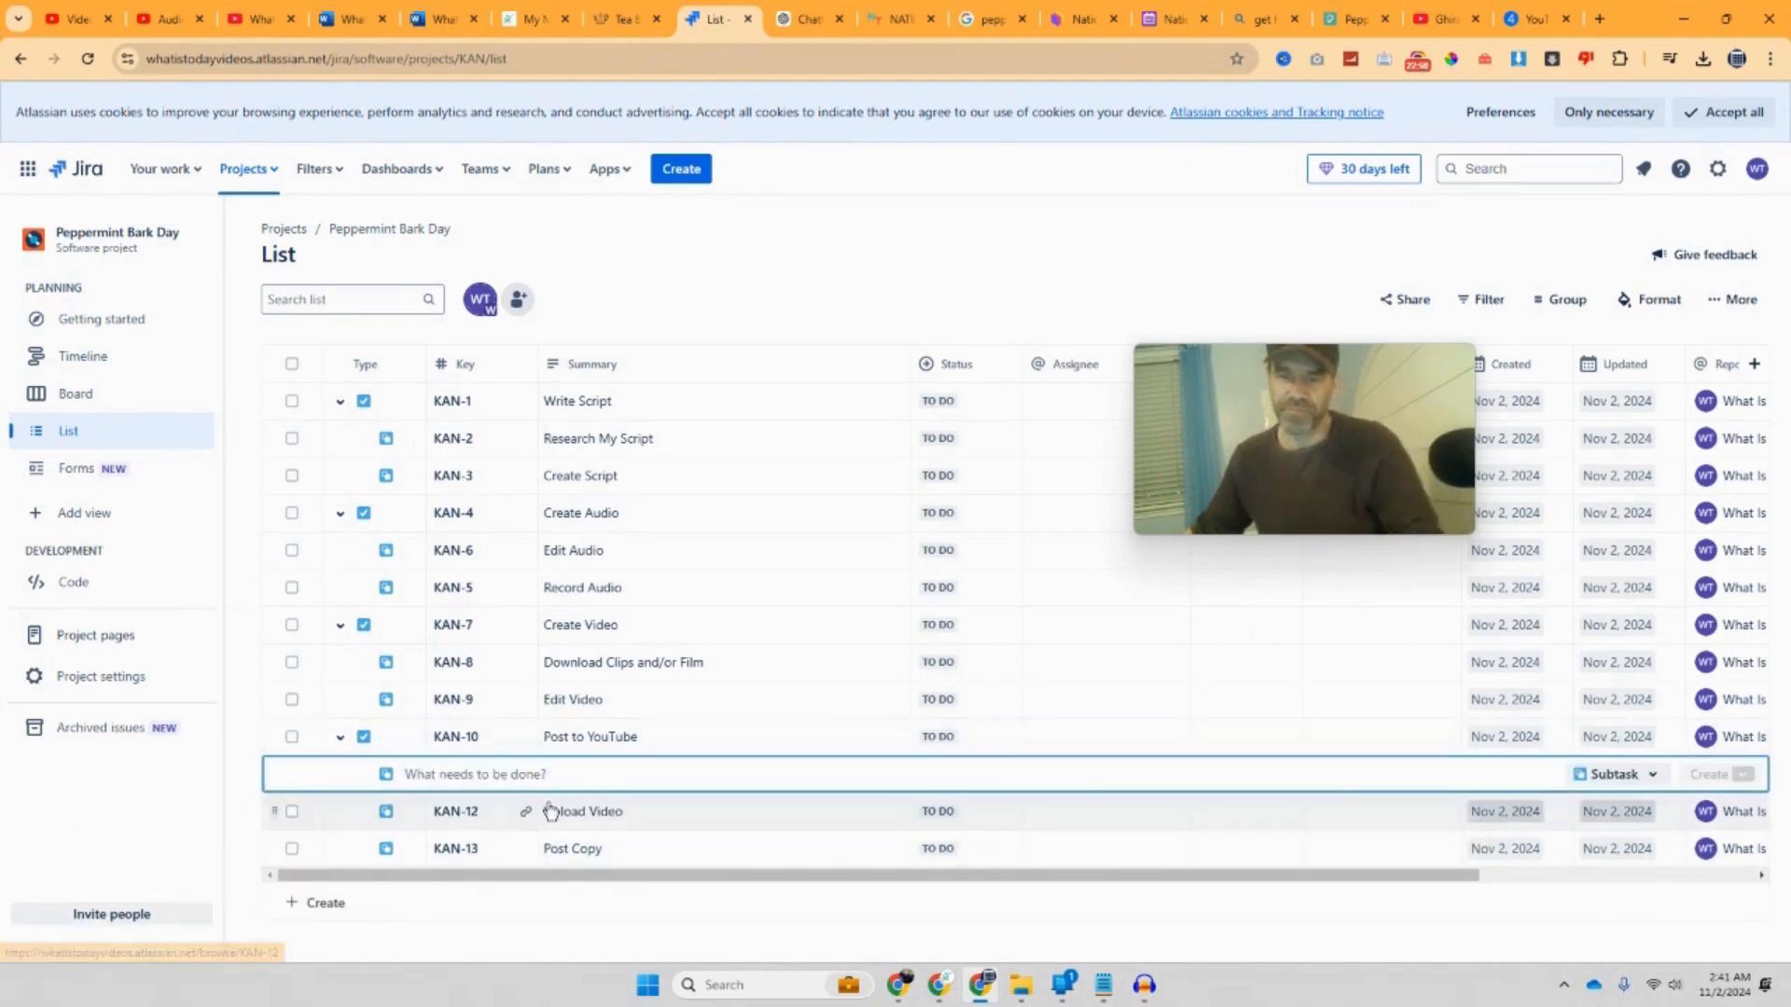
{"action": "type", "text": "Make V"}
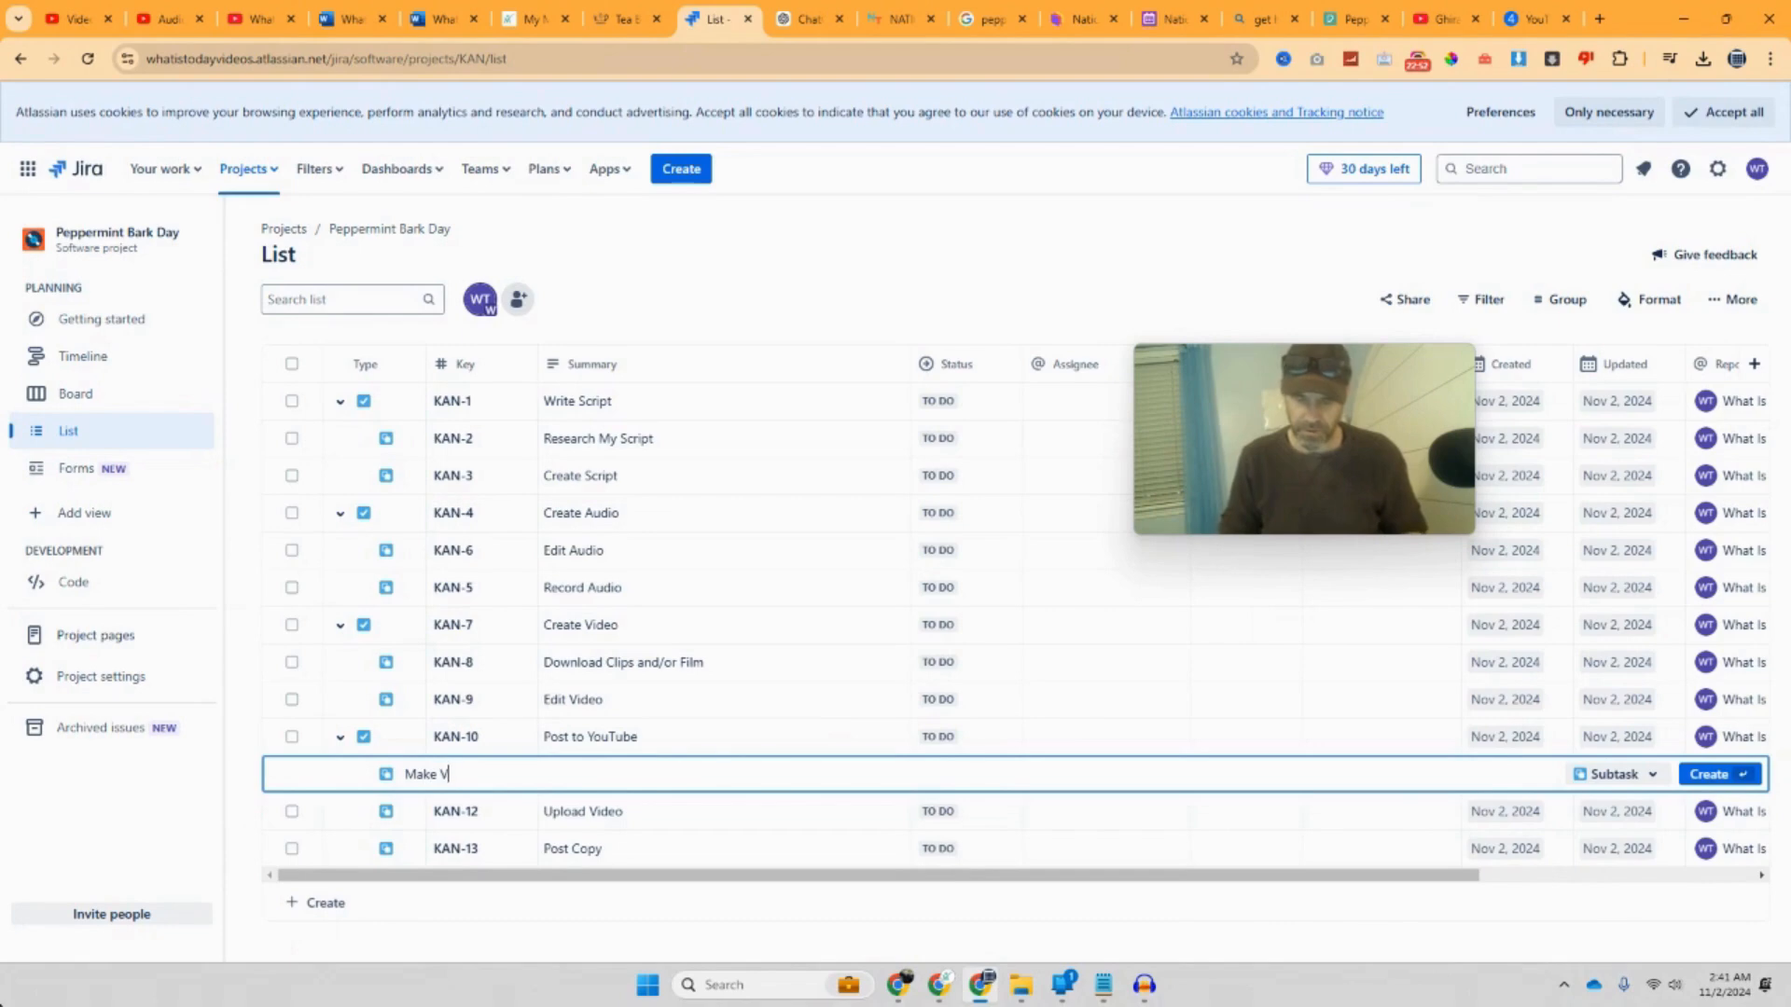
{"action": "type", "text": "ideo Live"}
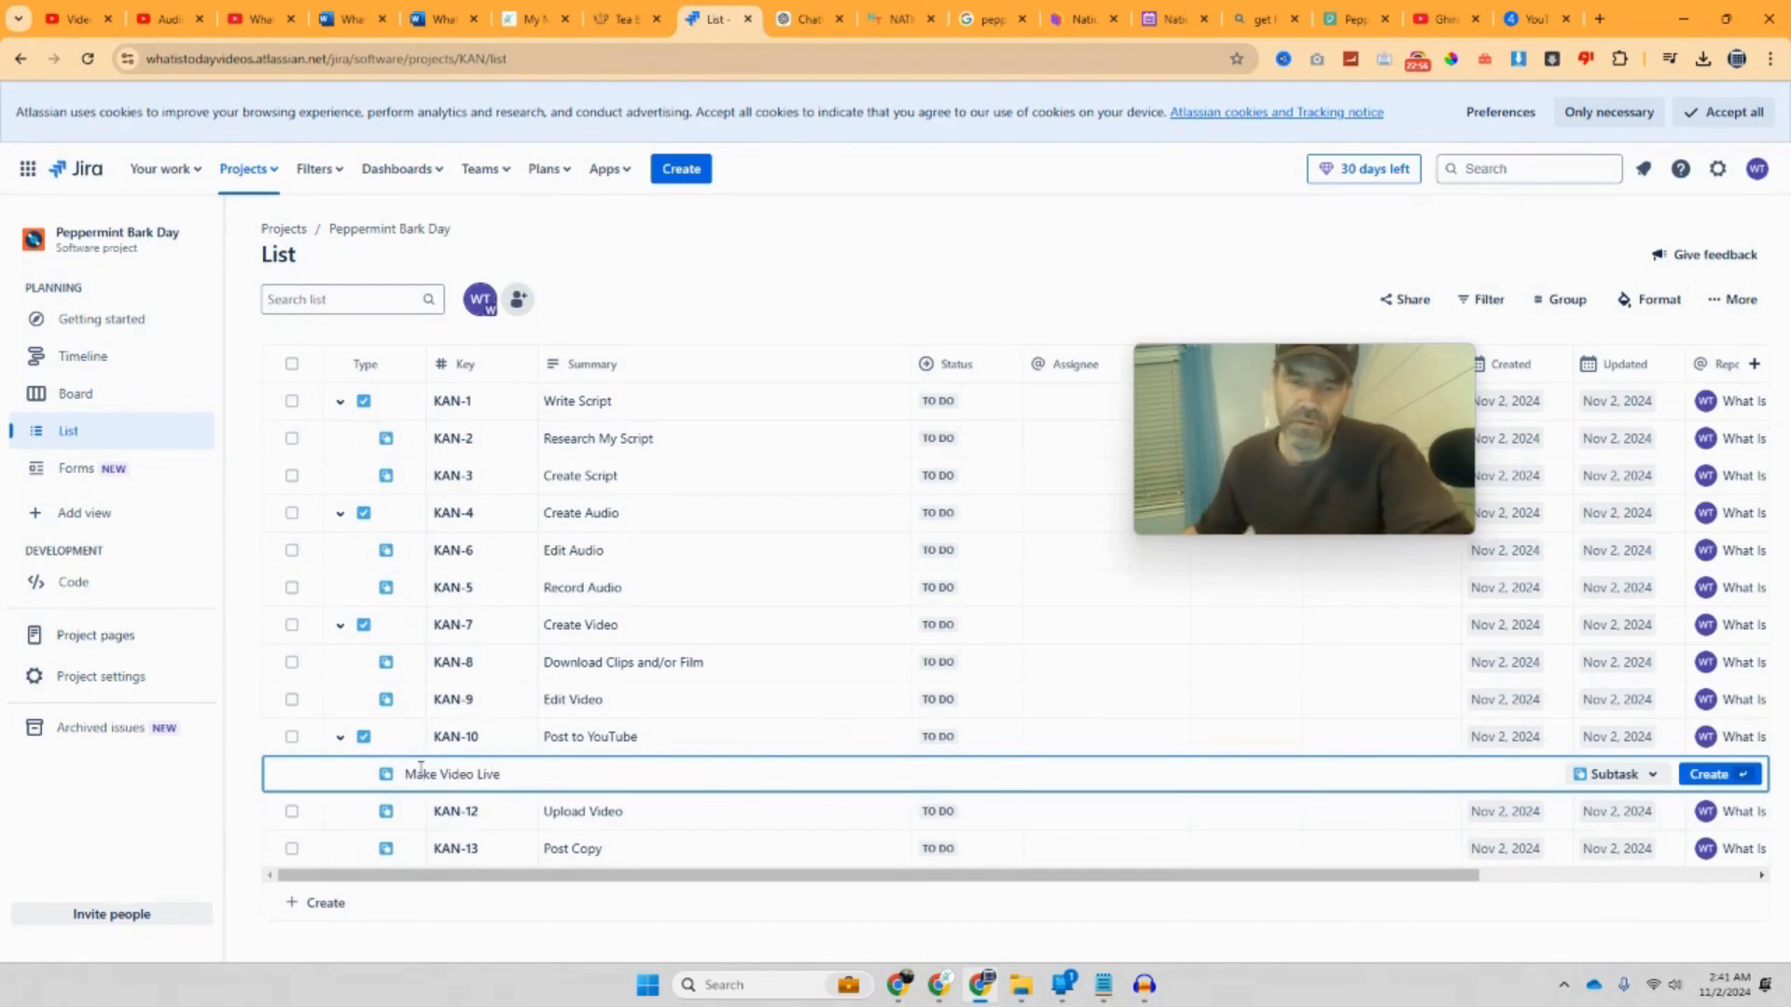
{"action": "left_click", "coordinate": [442, 916]}
{"action": "left_click", "coordinate": [315, 790]}
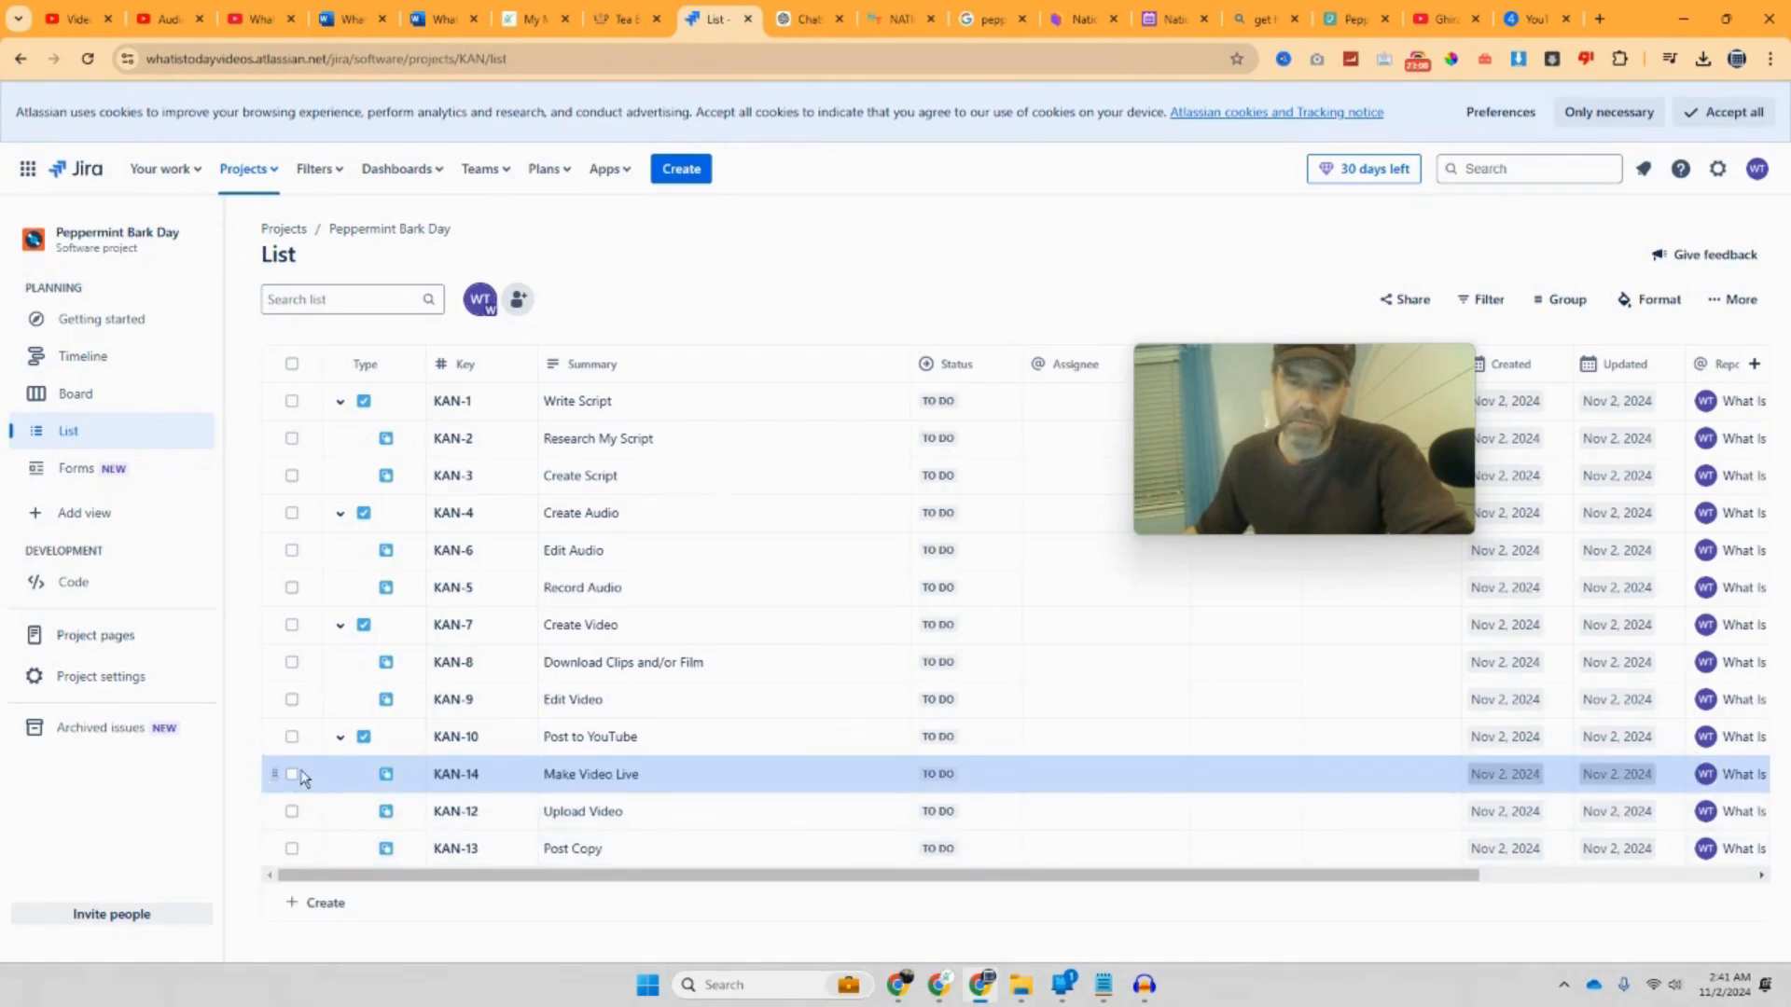
{"action": "left_click_drag", "start_coordinate": [279, 770], "coordinate": [282, 871]}
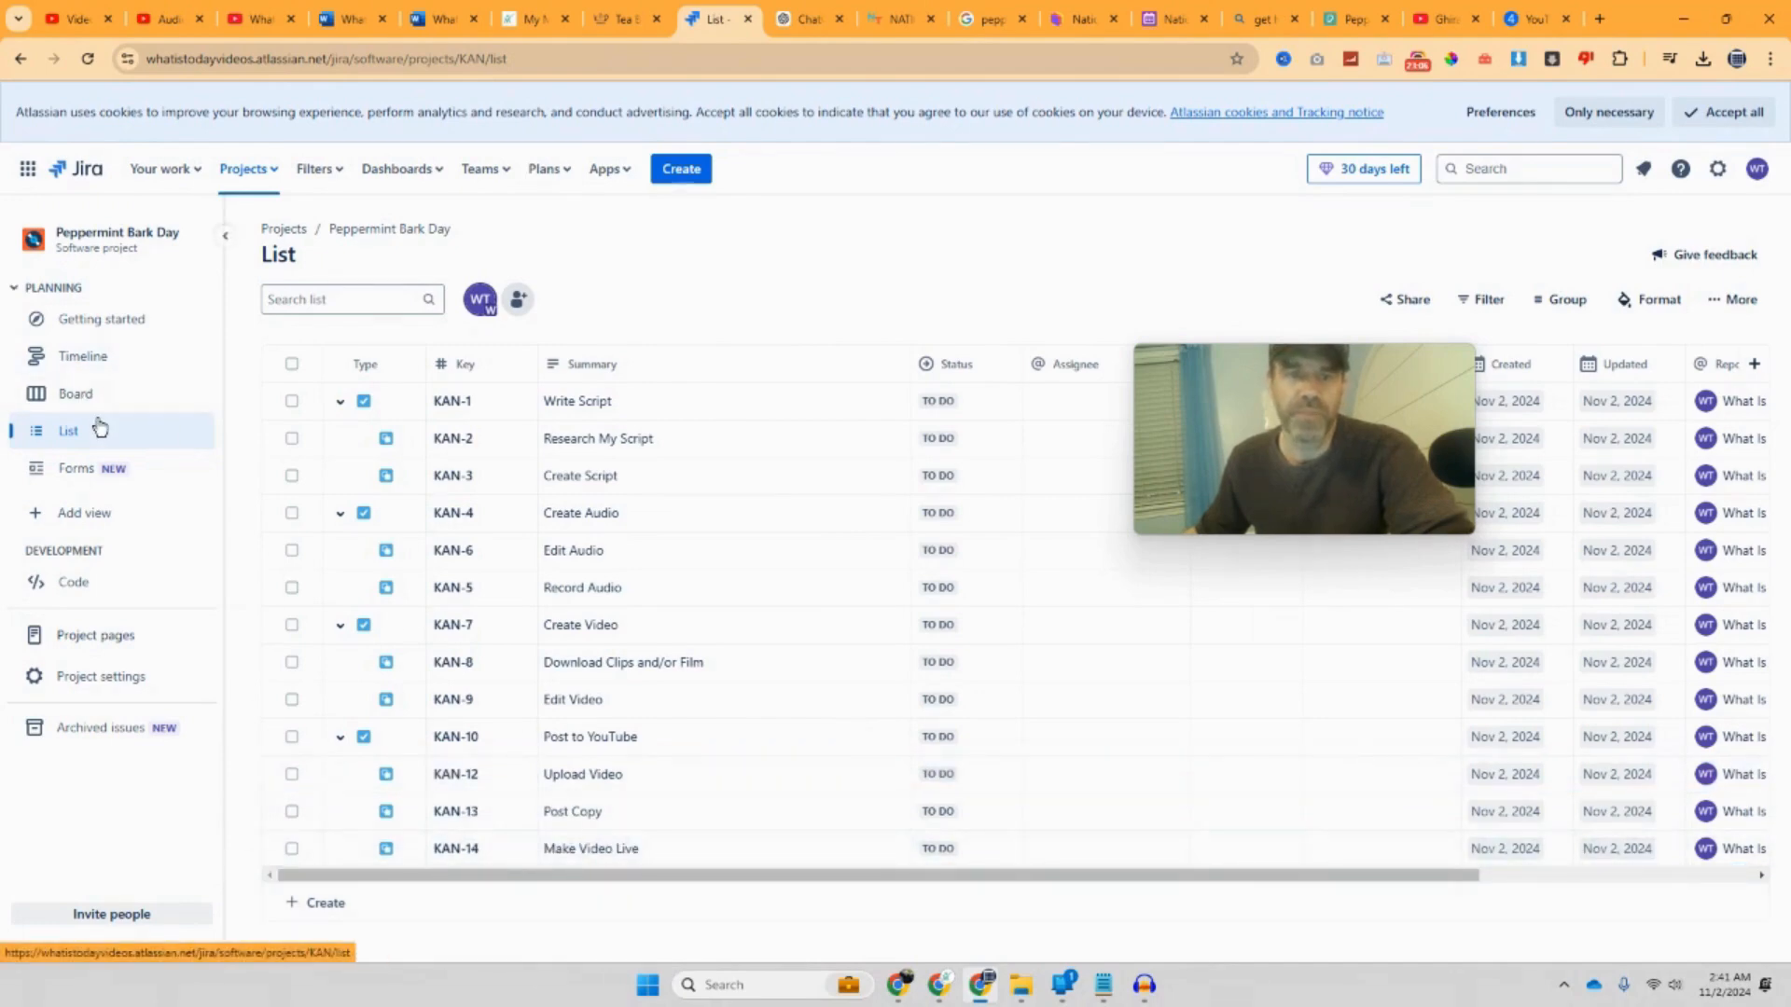
{"action": "left_click", "coordinate": [119, 334]}
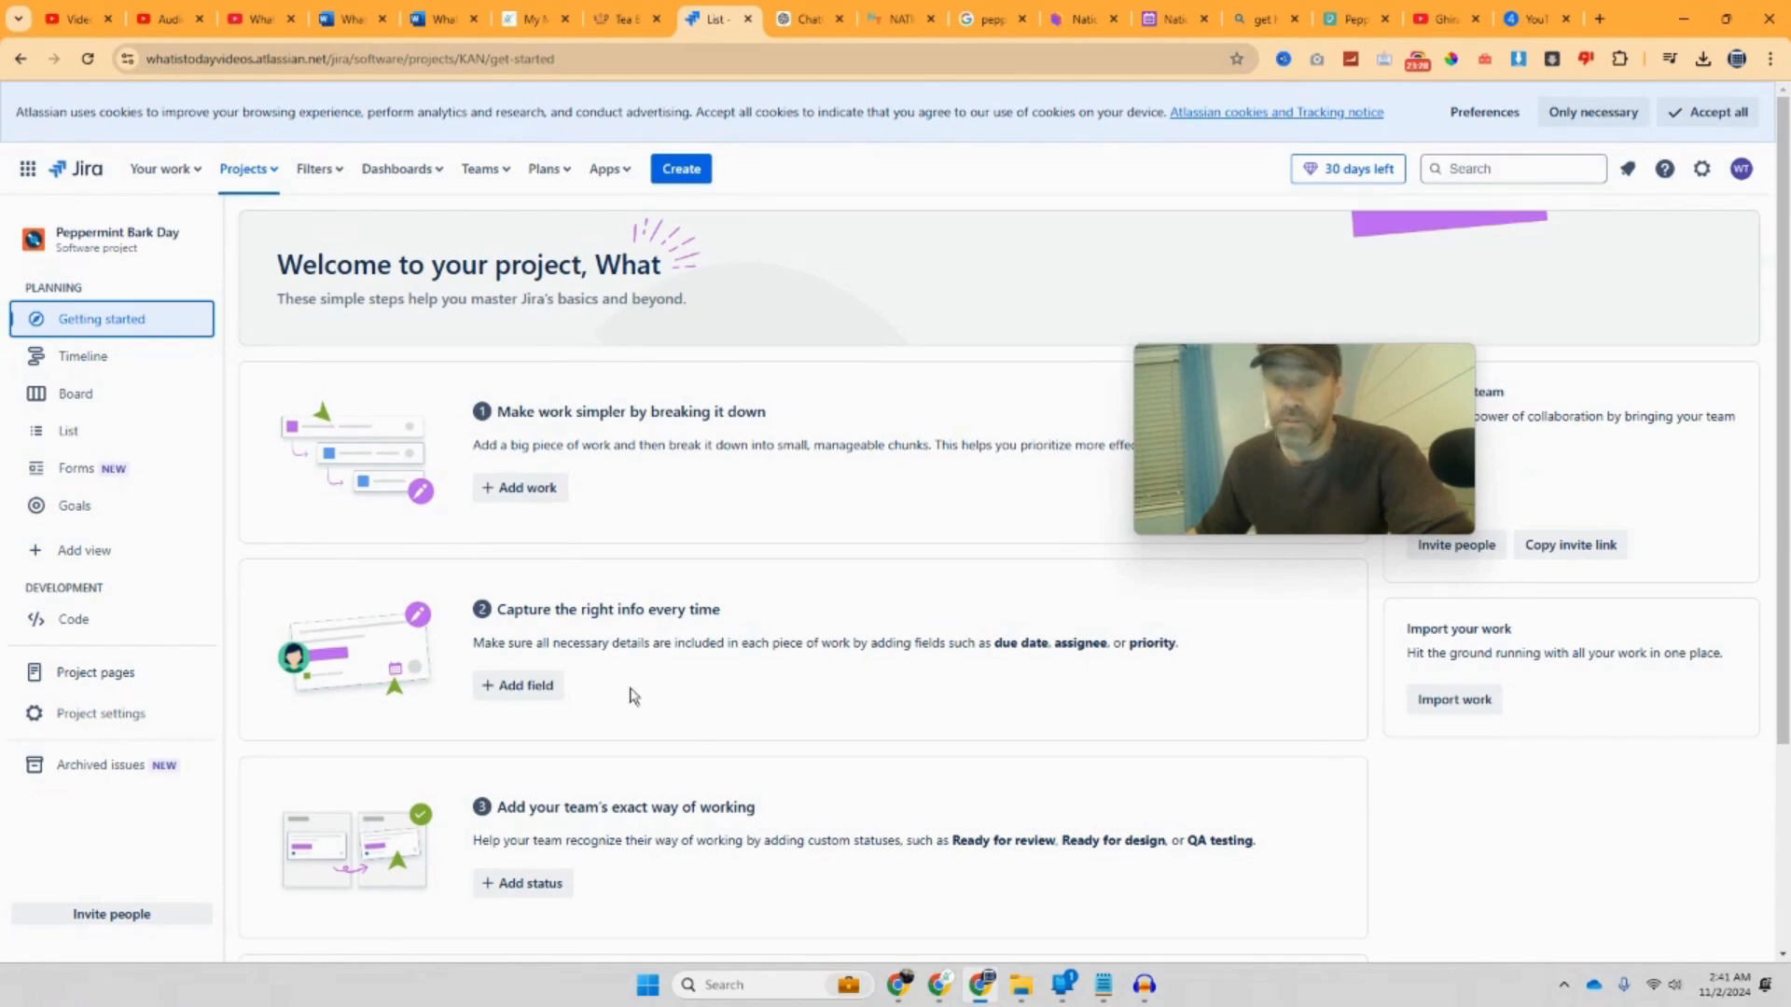
Step: Return to the issue list, briefly expand Write Script and Create Audio, and open the column field picker
{"action": "left_click", "coordinate": [533, 689]}
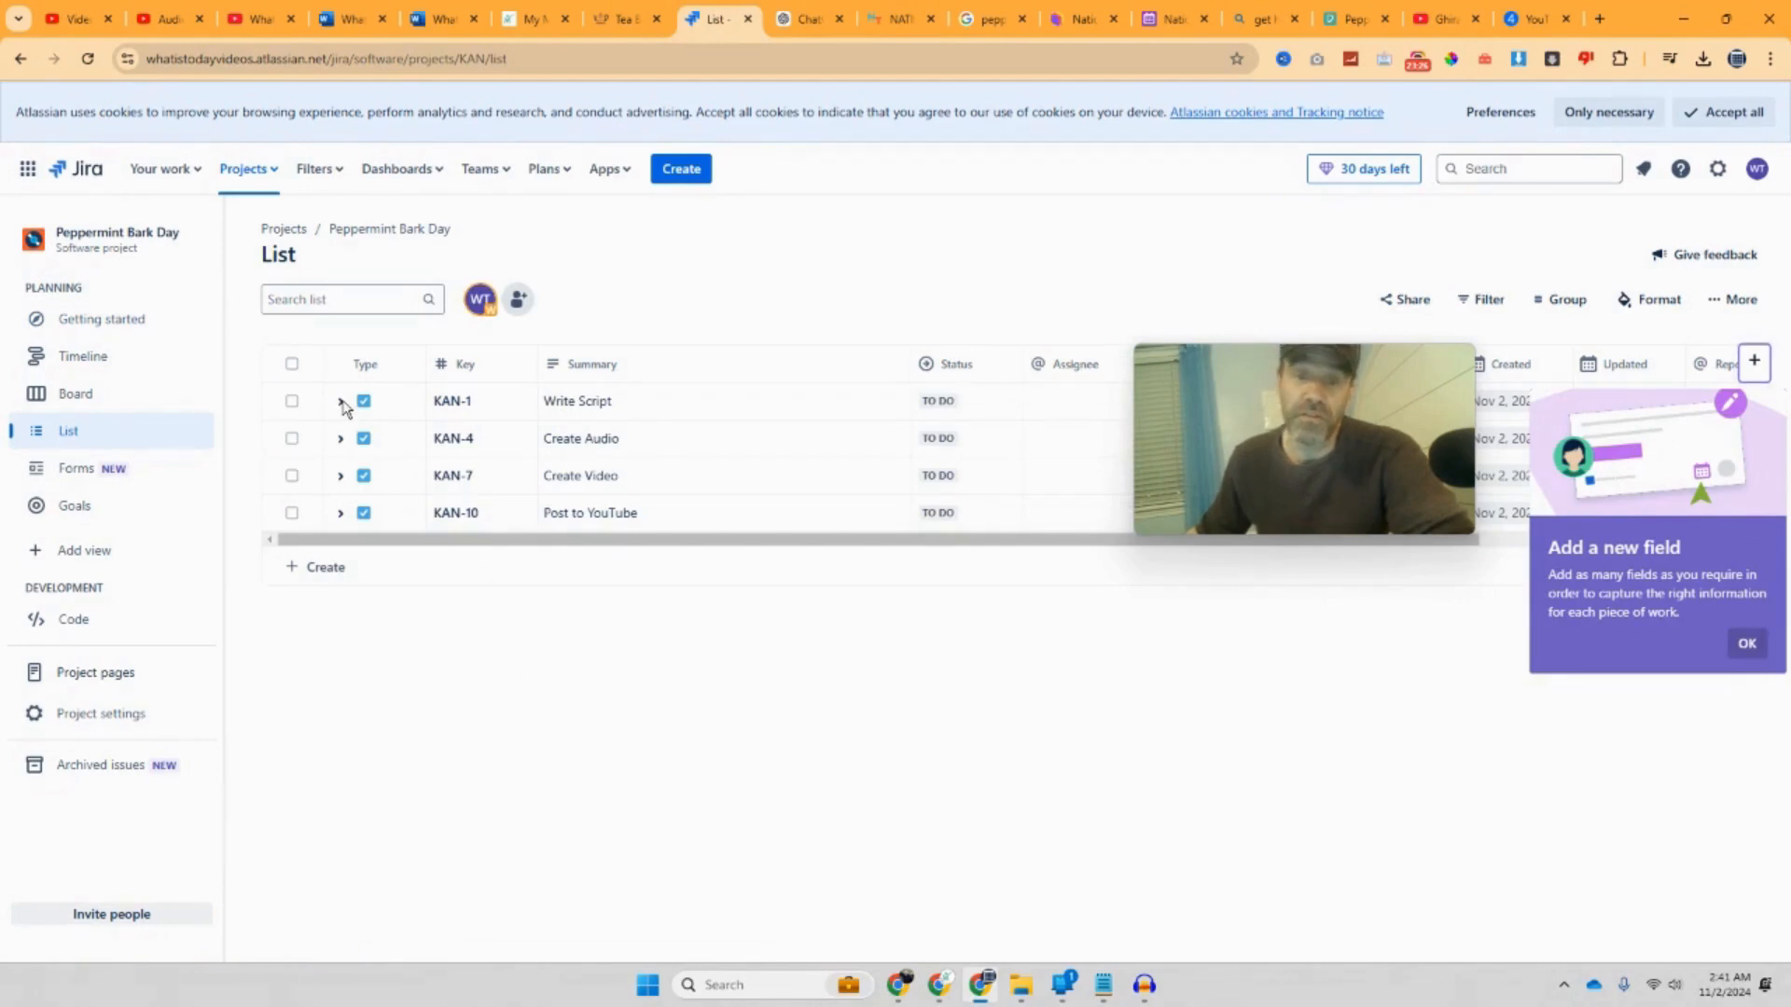
{"action": "left_click", "coordinate": [1745, 644]}
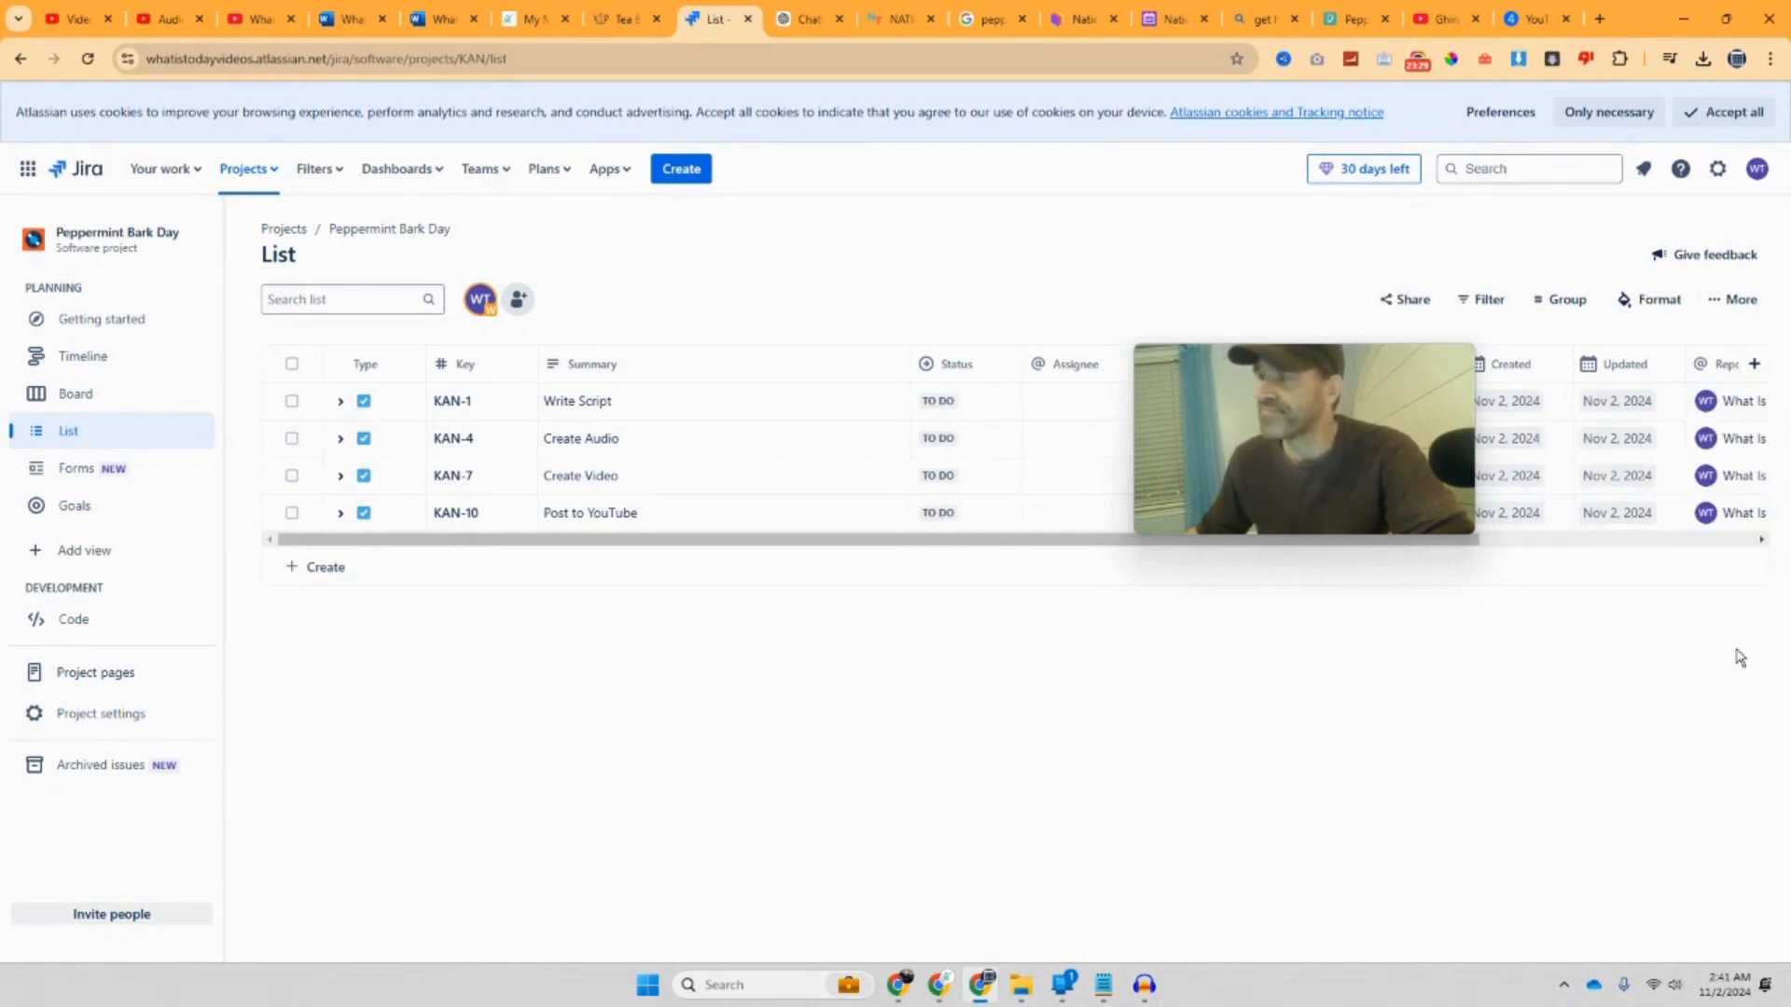
{"action": "left_click", "coordinate": [340, 401]}
{"action": "left_click", "coordinate": [341, 513]}
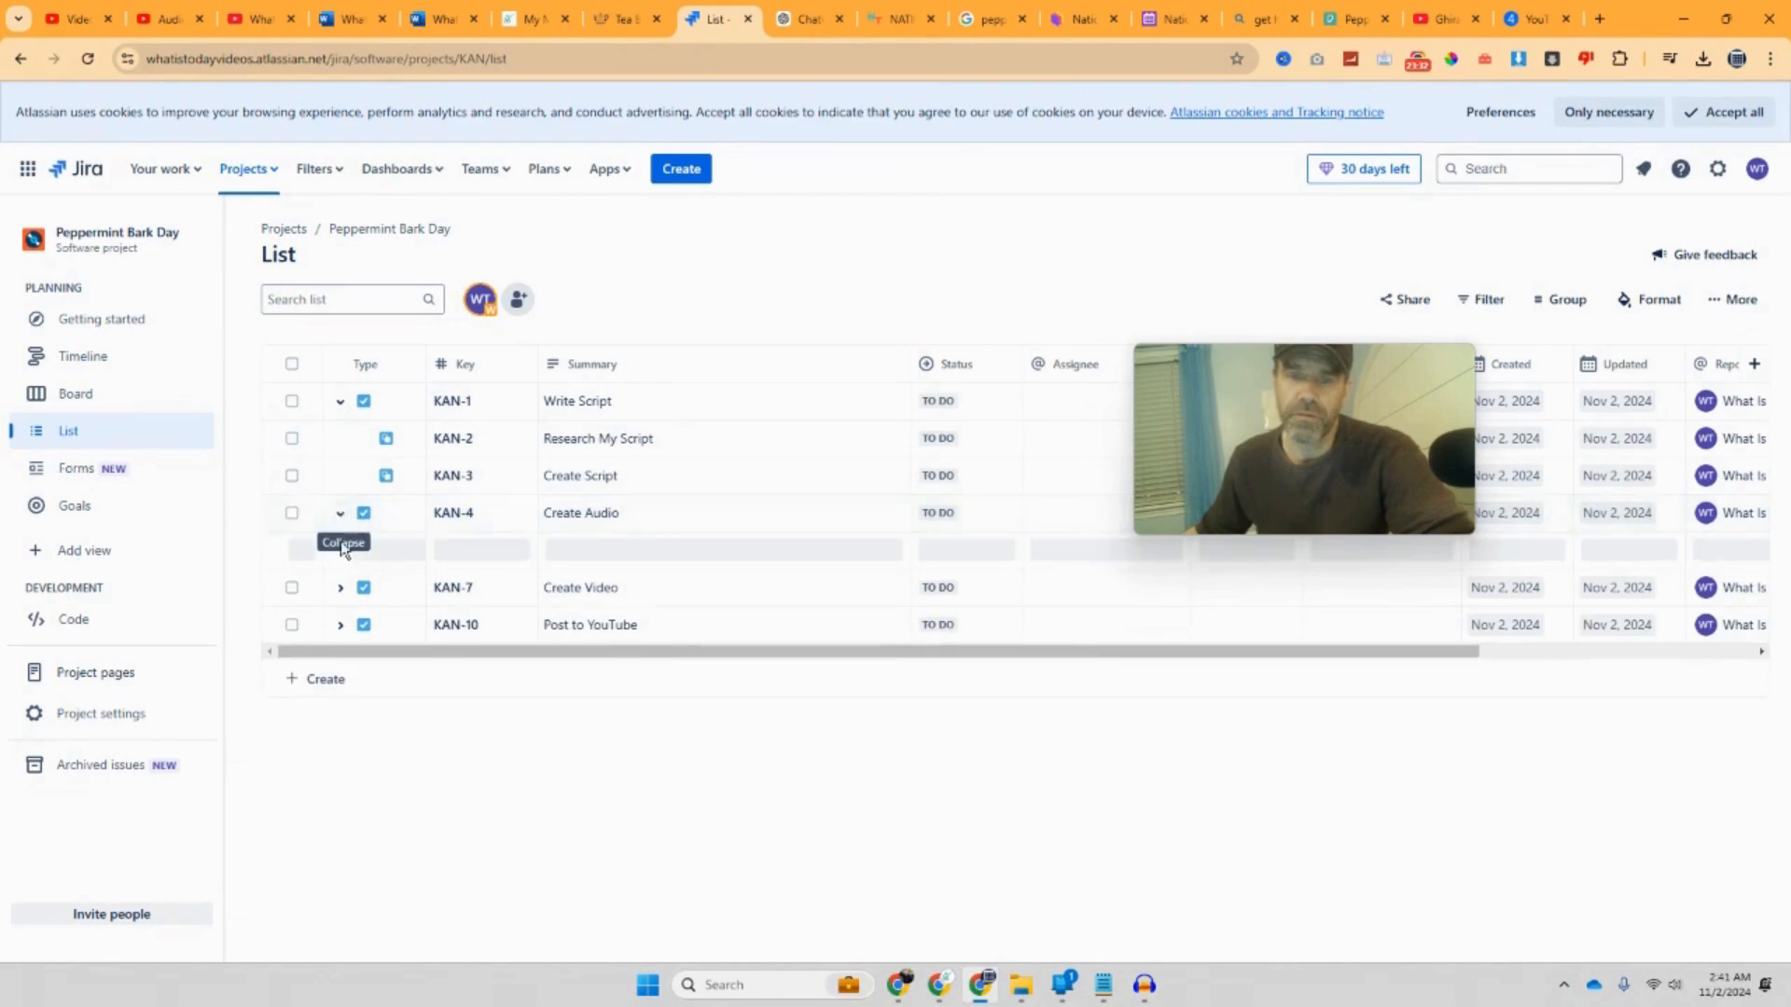
{"action": "left_click", "coordinate": [341, 513]}
{"action": "left_click", "coordinate": [340, 401]}
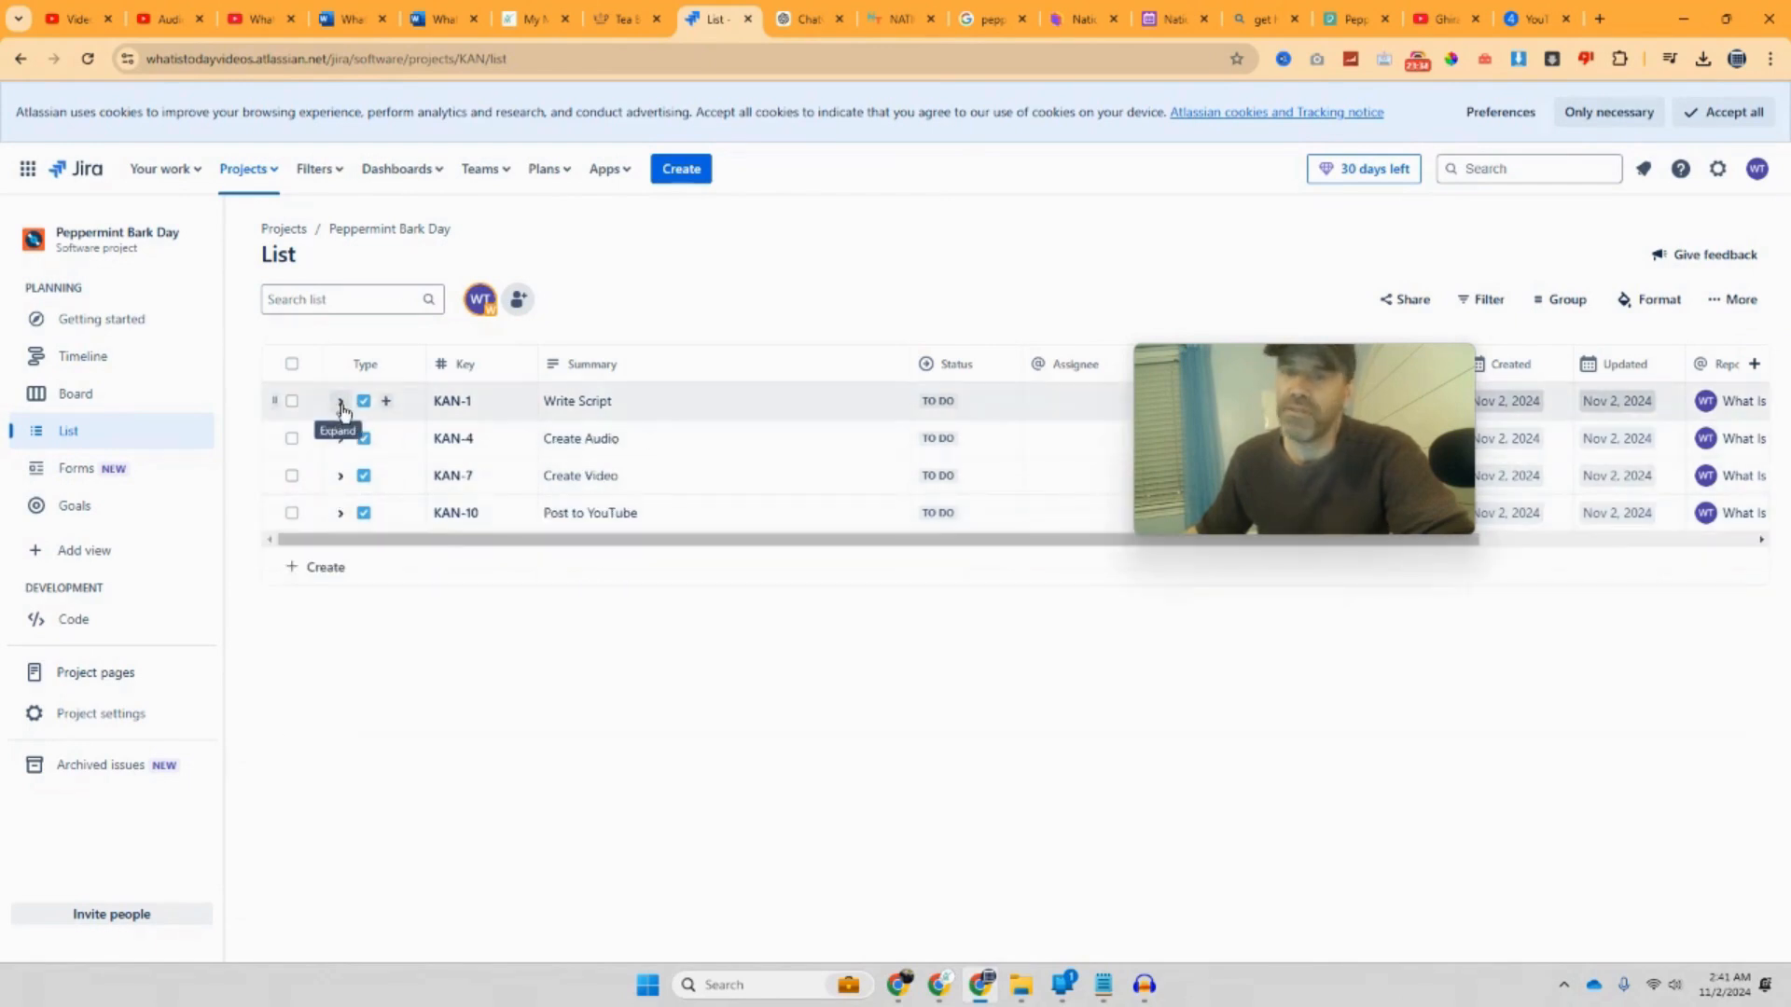
{"action": "left_click", "coordinate": [1754, 364]}
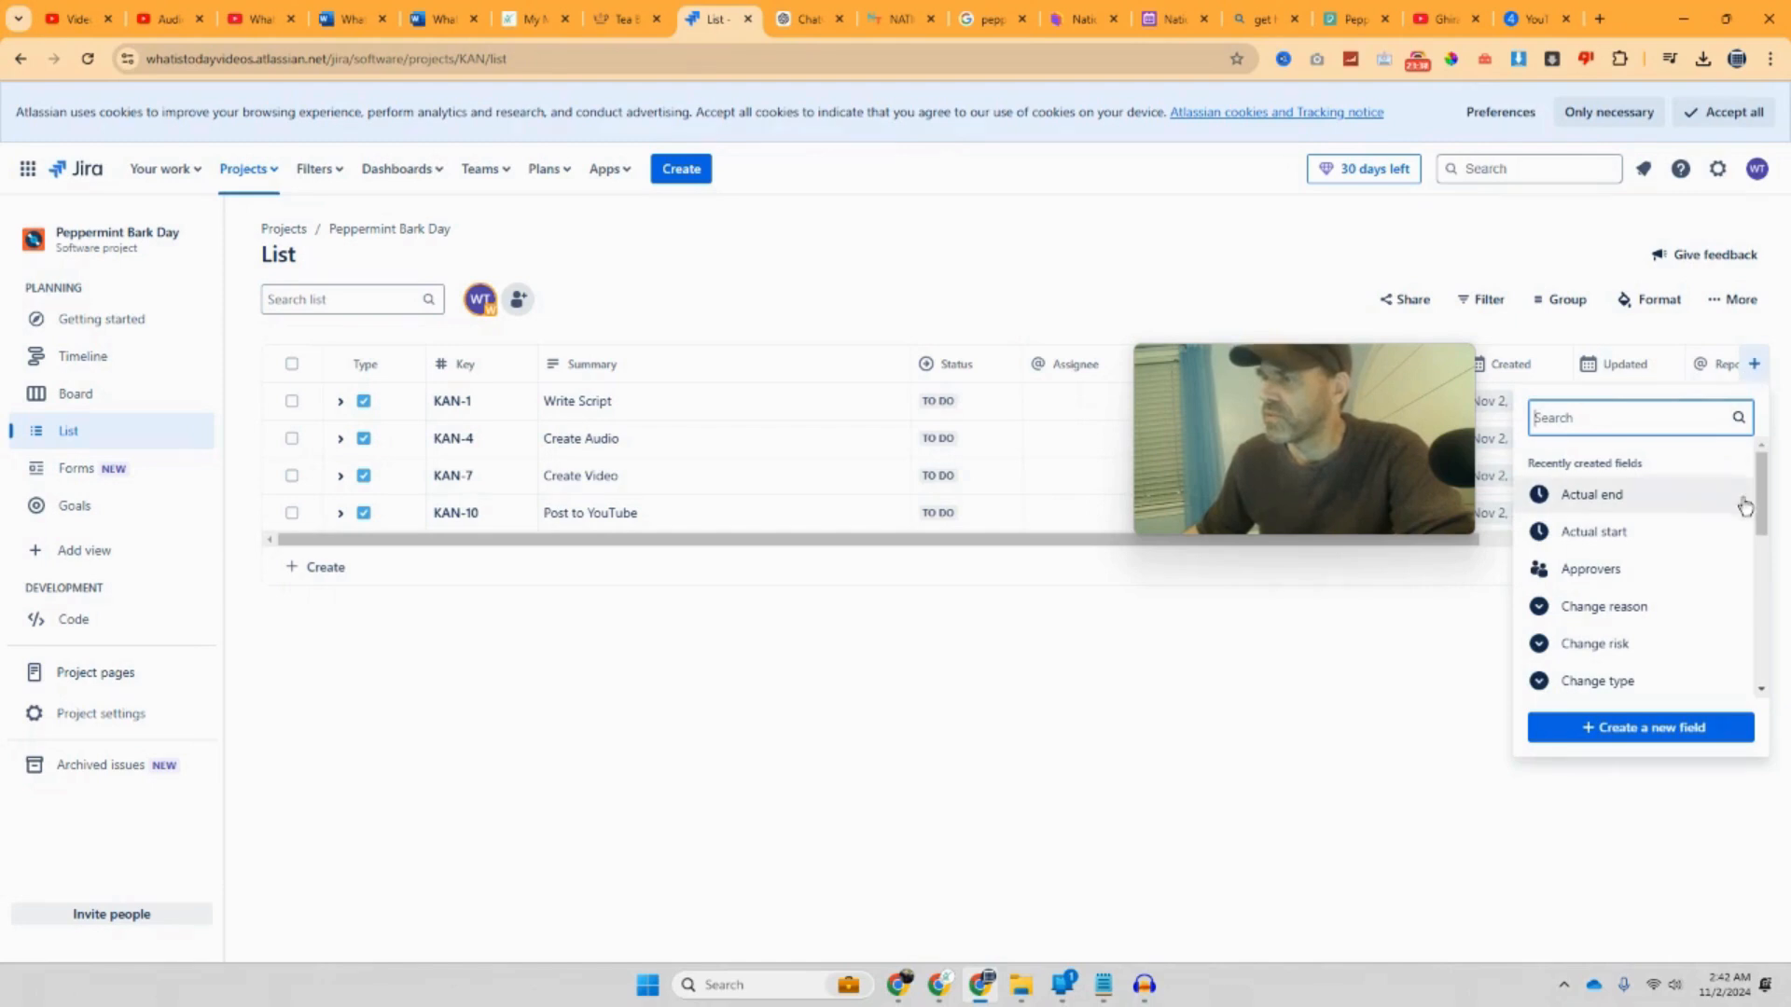
Step: Add the Actual start column, then open and close the Write Script issue
{"action": "left_click", "coordinate": [1663, 546]}
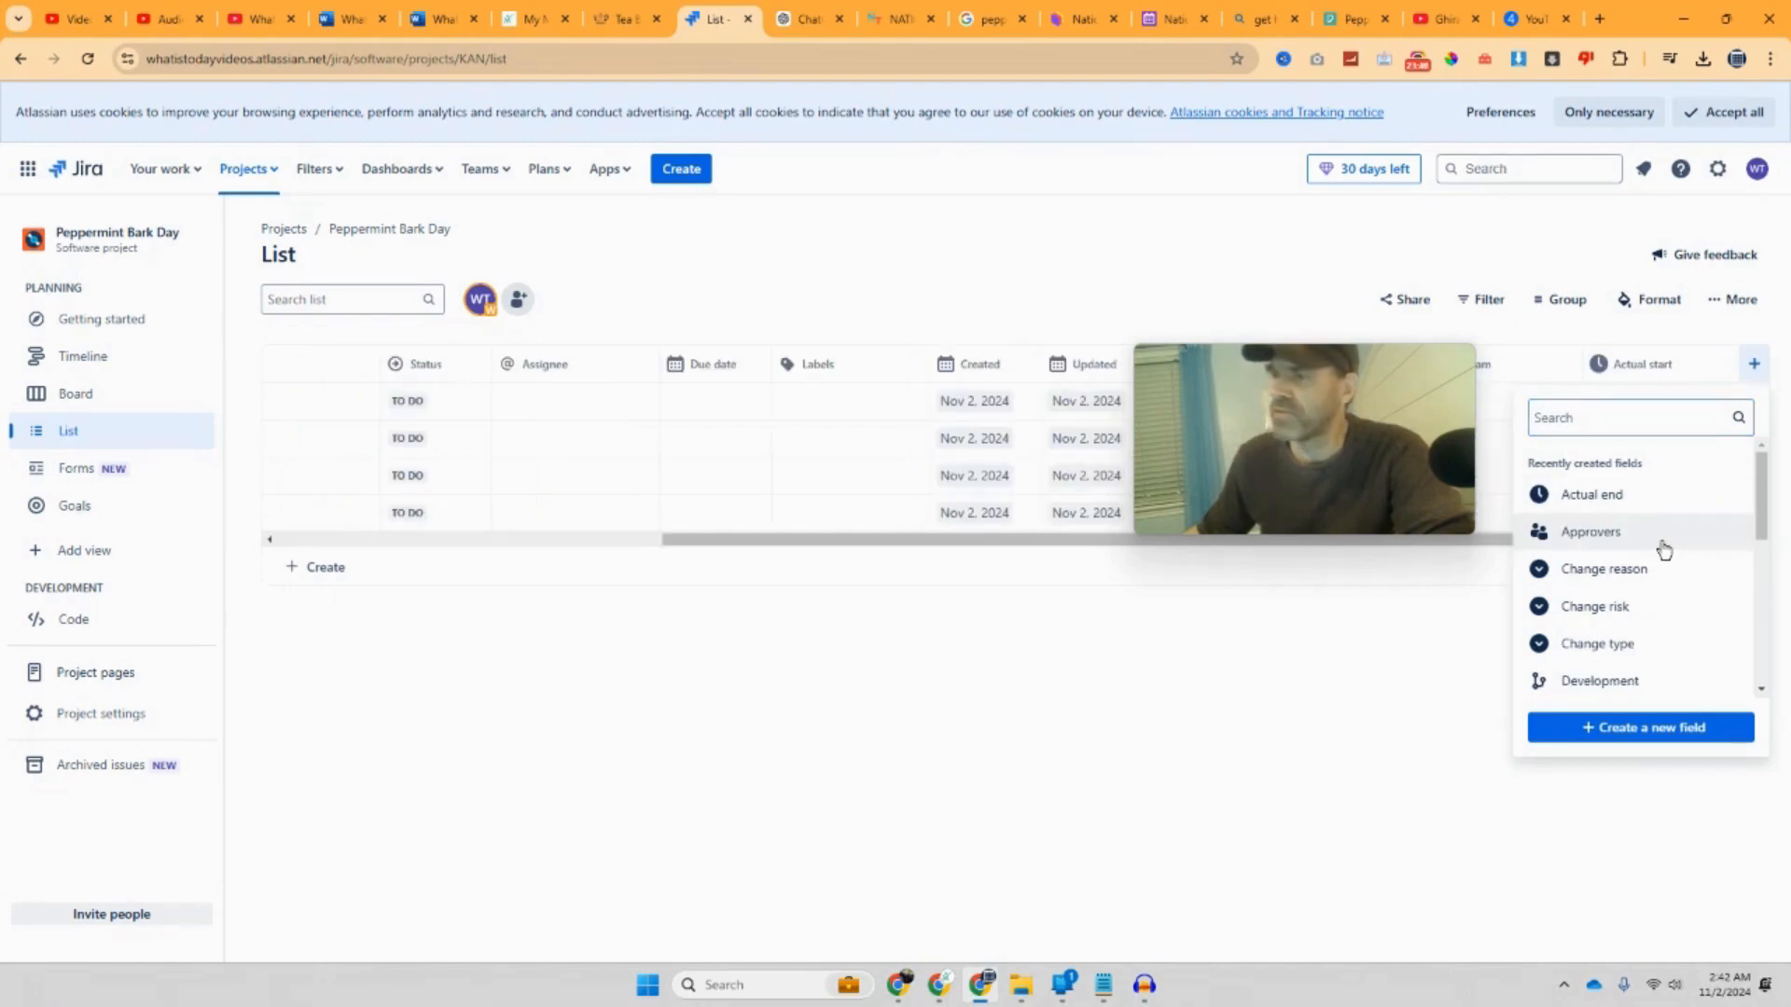
{"action": "left_click_drag", "start_coordinate": [1345, 405], "coordinate": [1054, 730]}
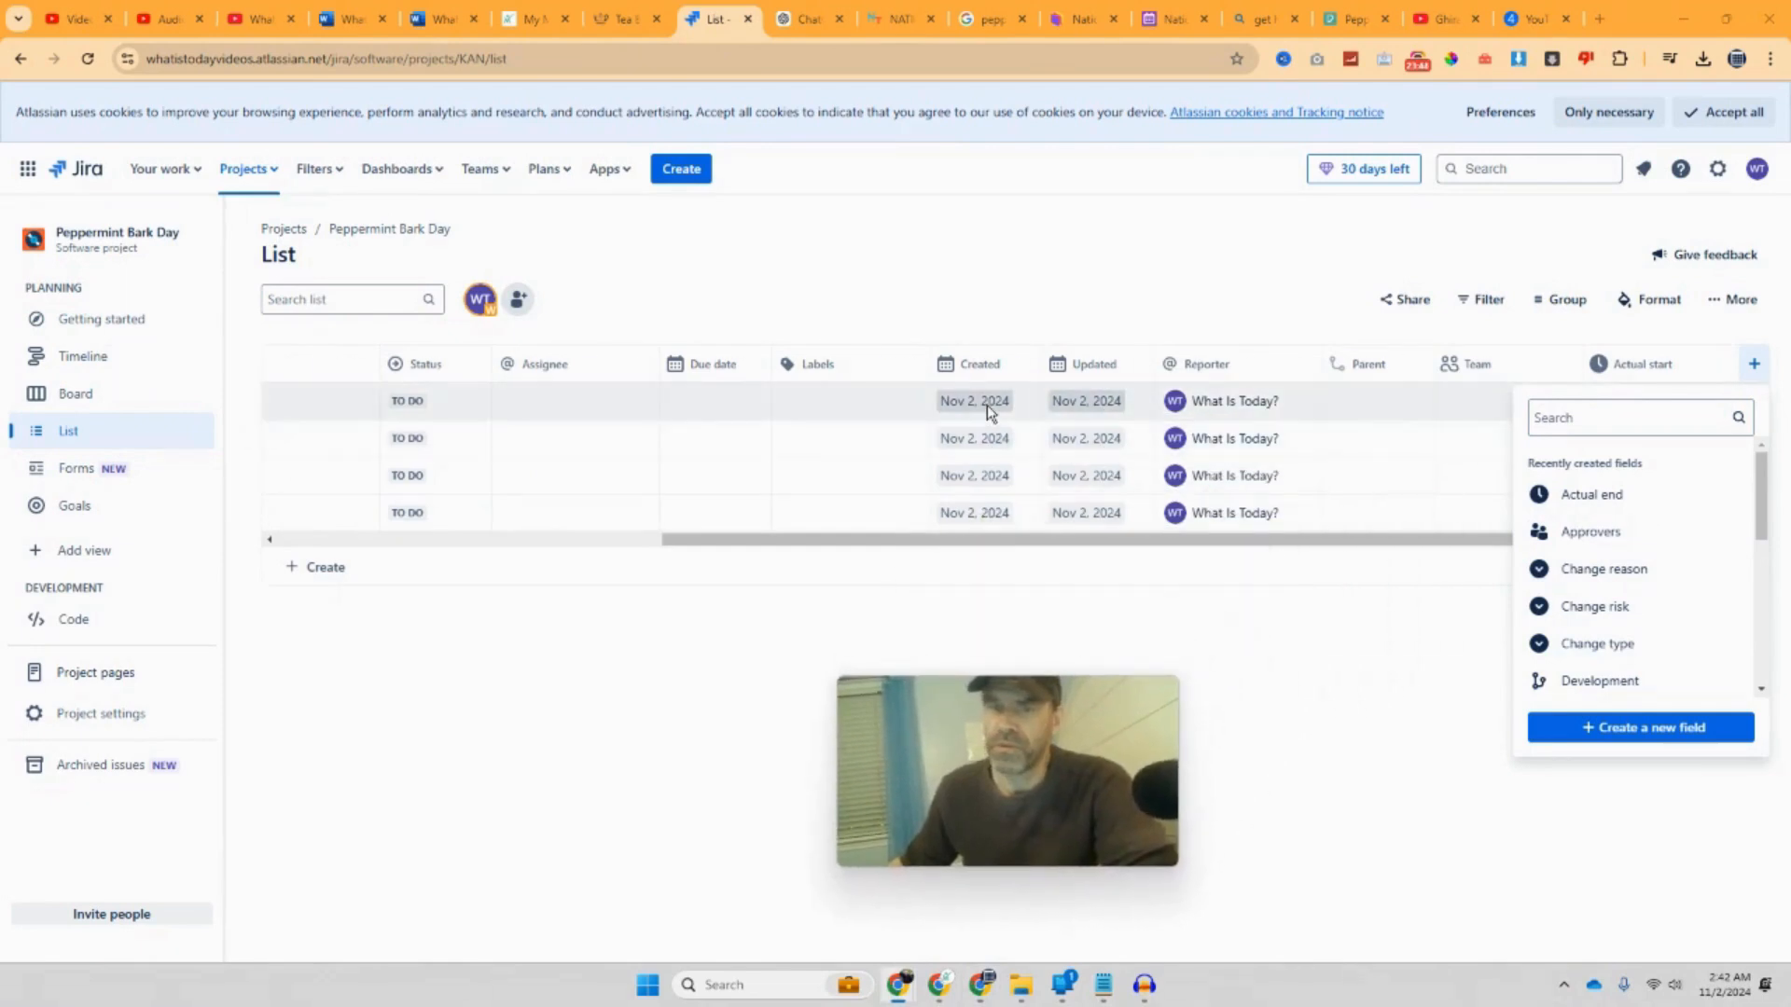
{"action": "left_click", "coordinate": [1066, 406]}
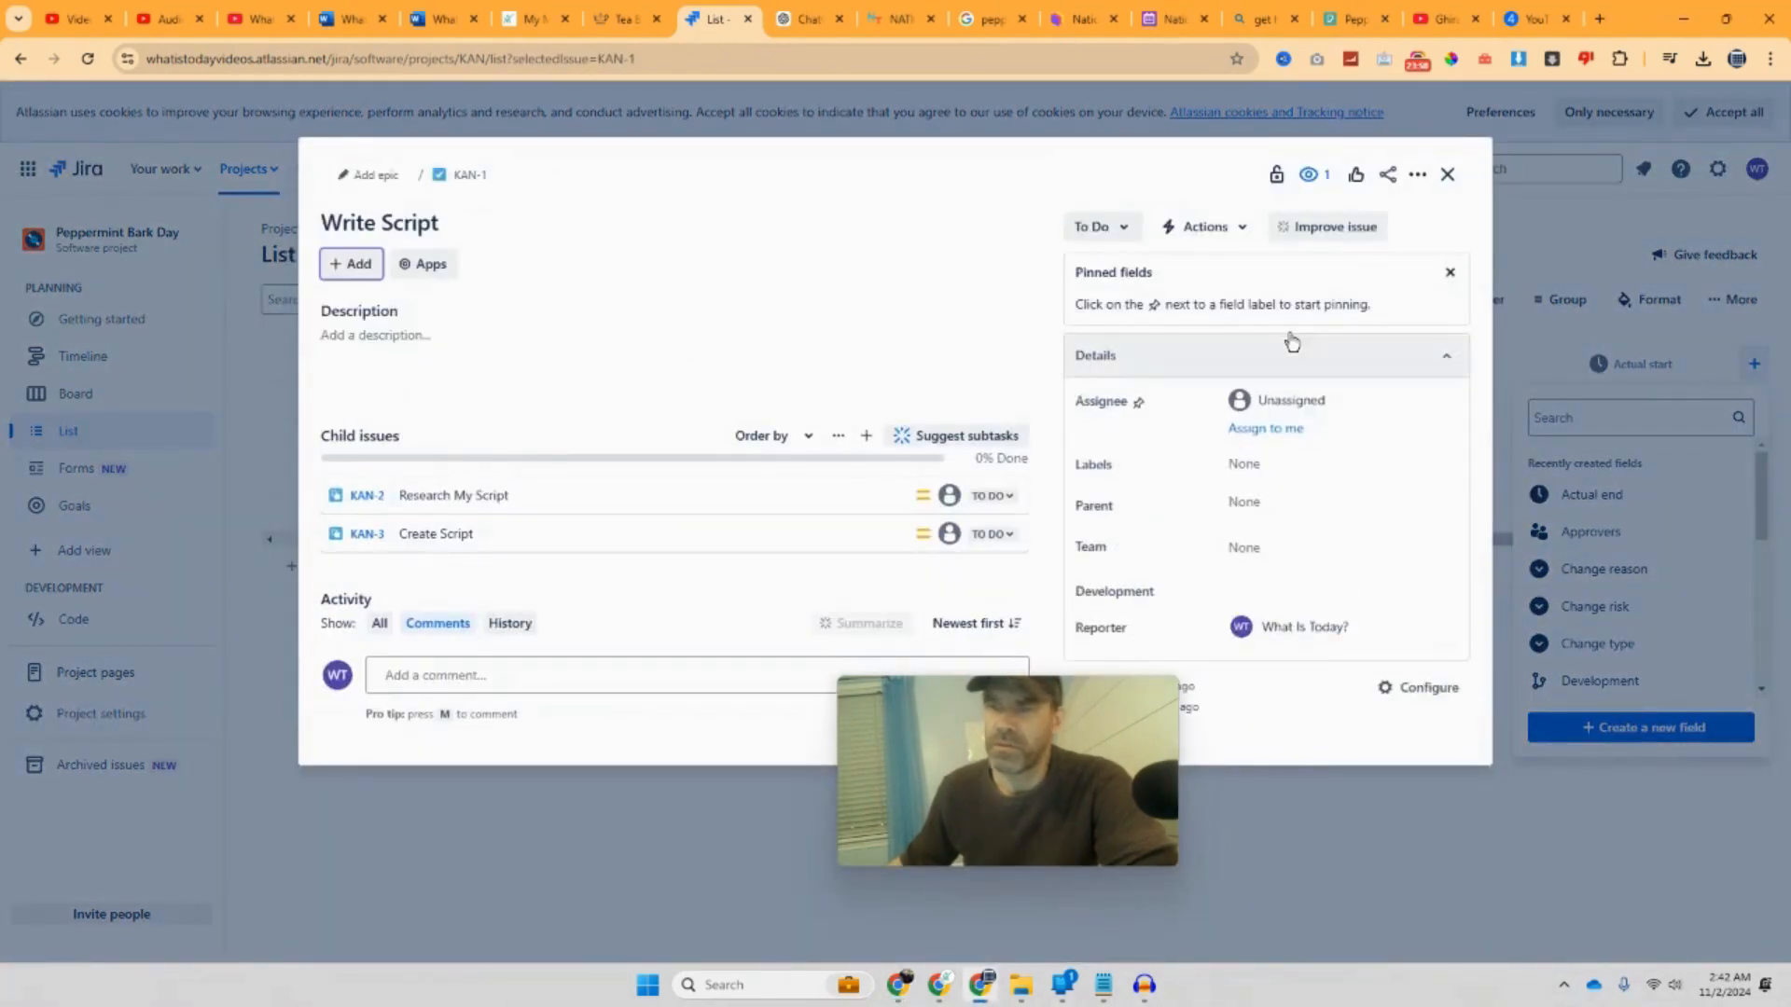
{"action": "left_click", "coordinate": [1446, 175]}
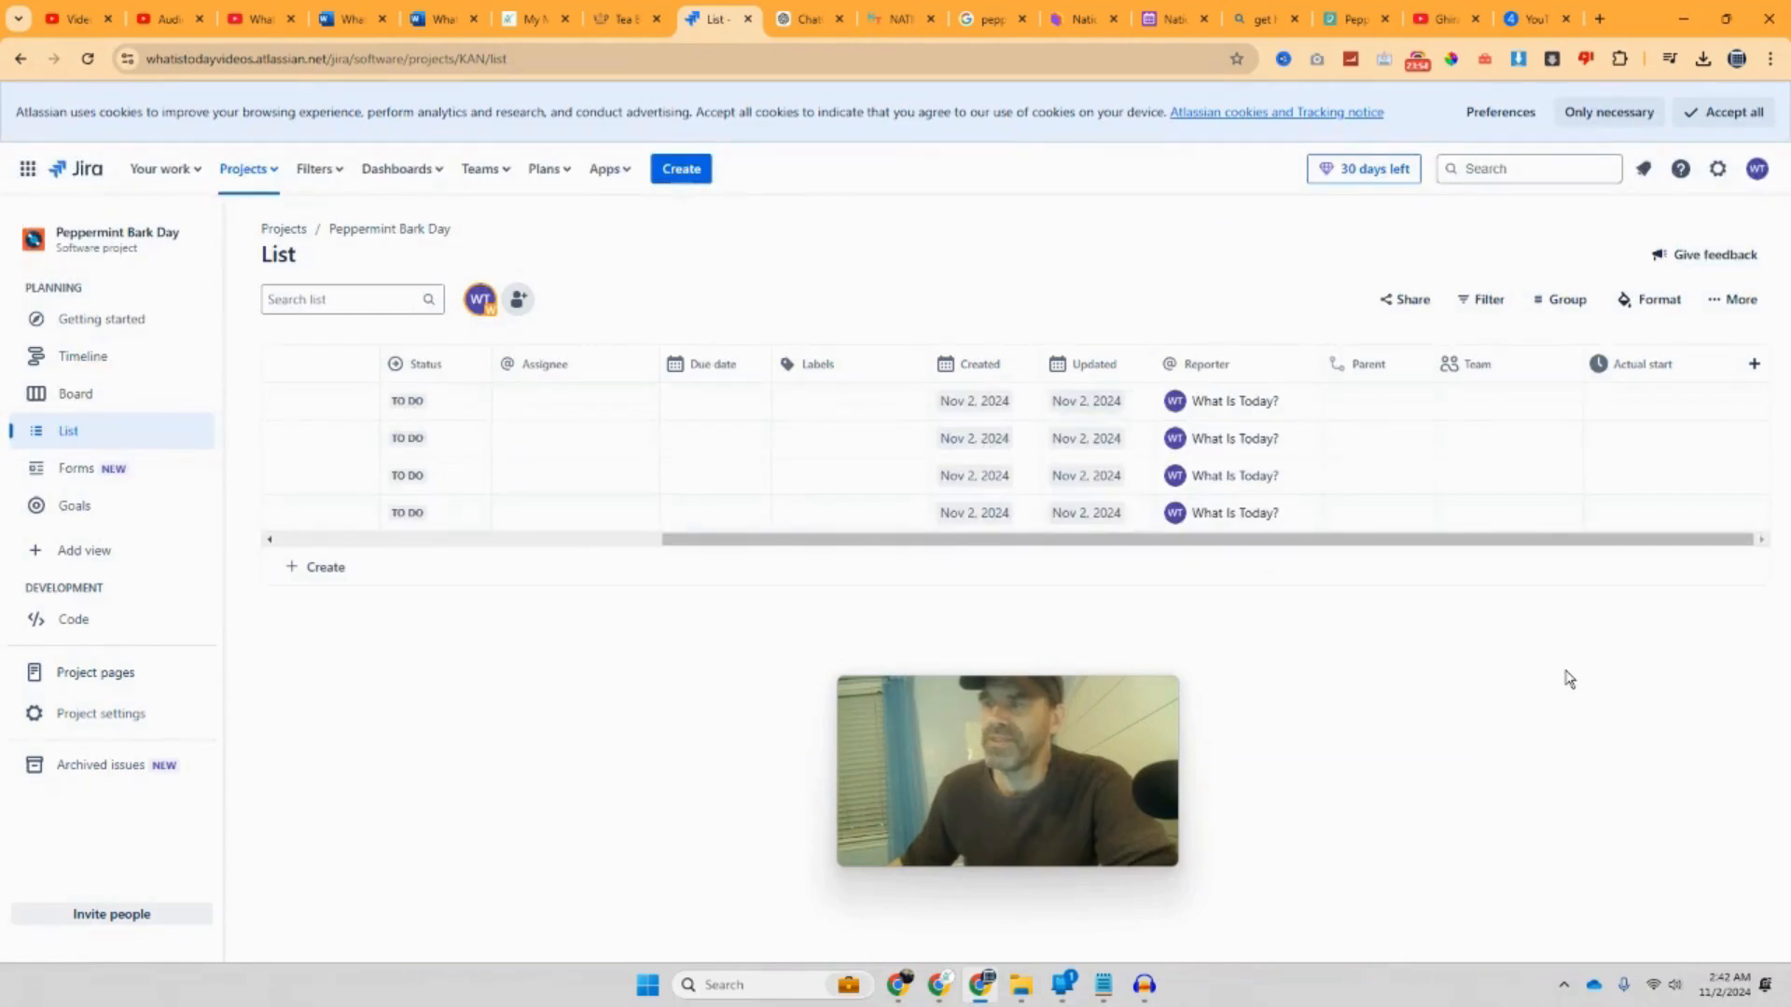
Step: Open Write Script and drill into its Research My Script subtask KAN-2
{"action": "left_click", "coordinate": [979, 406]}
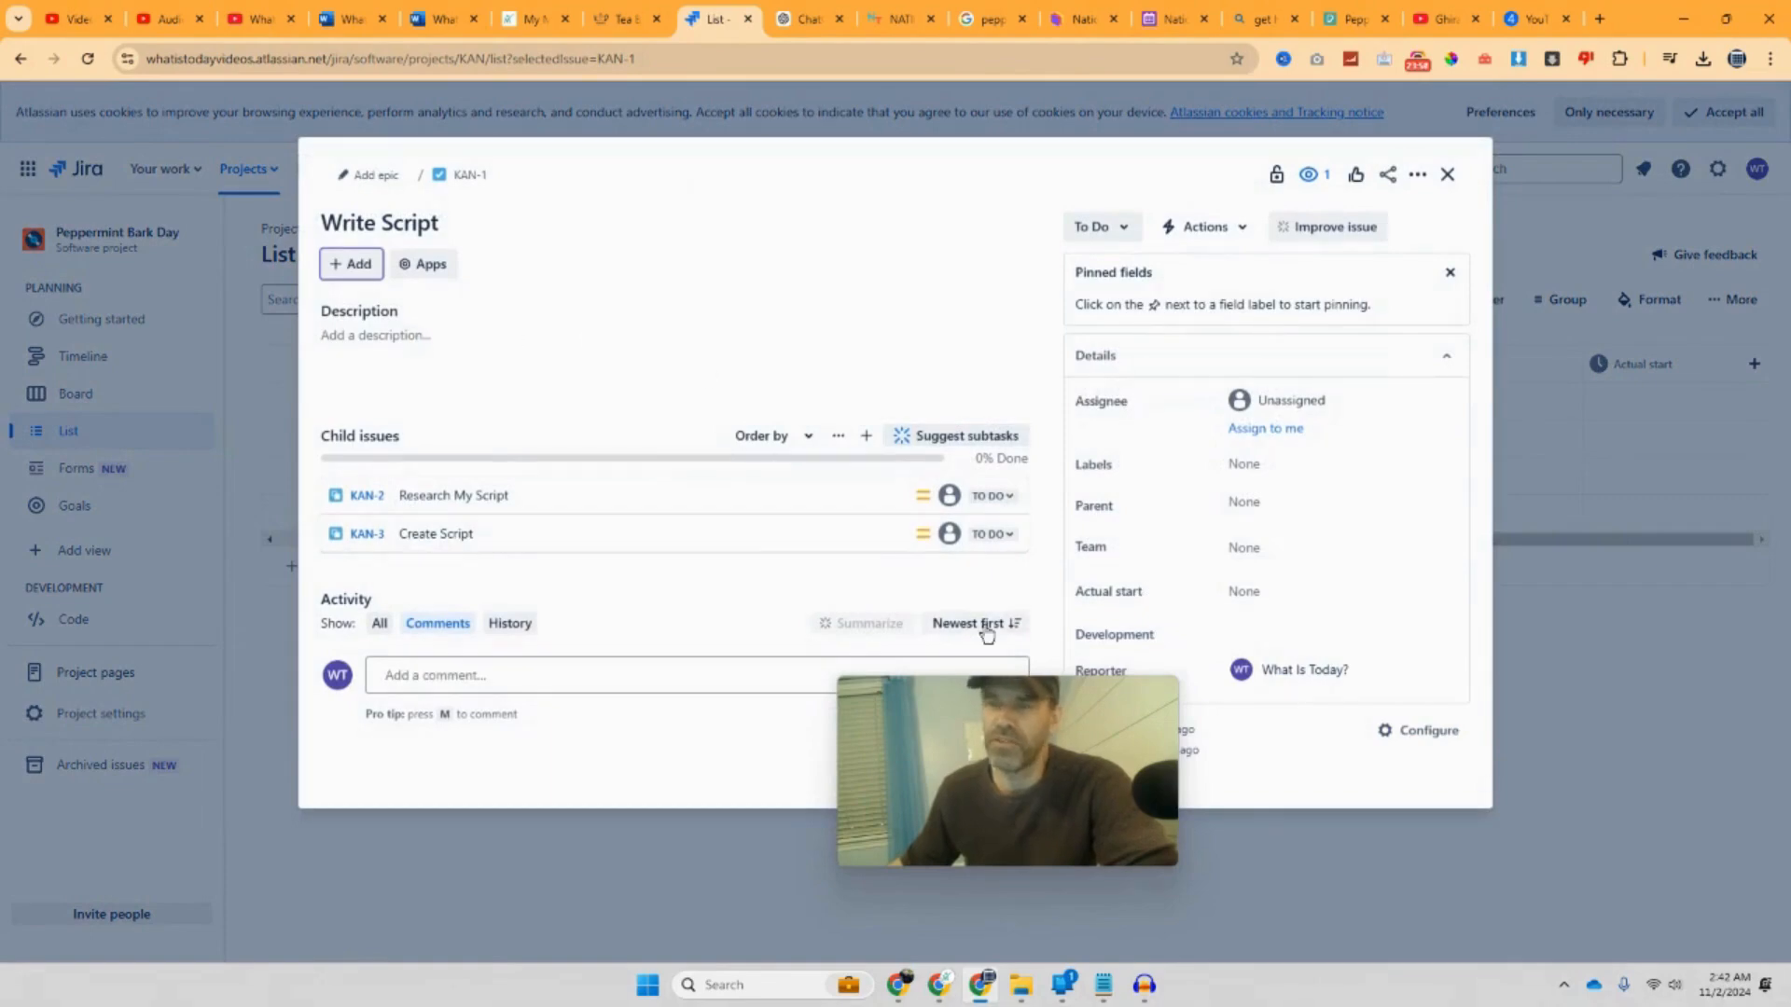
{"action": "left_click_drag", "start_coordinate": [992, 651], "coordinate": [1271, 680]}
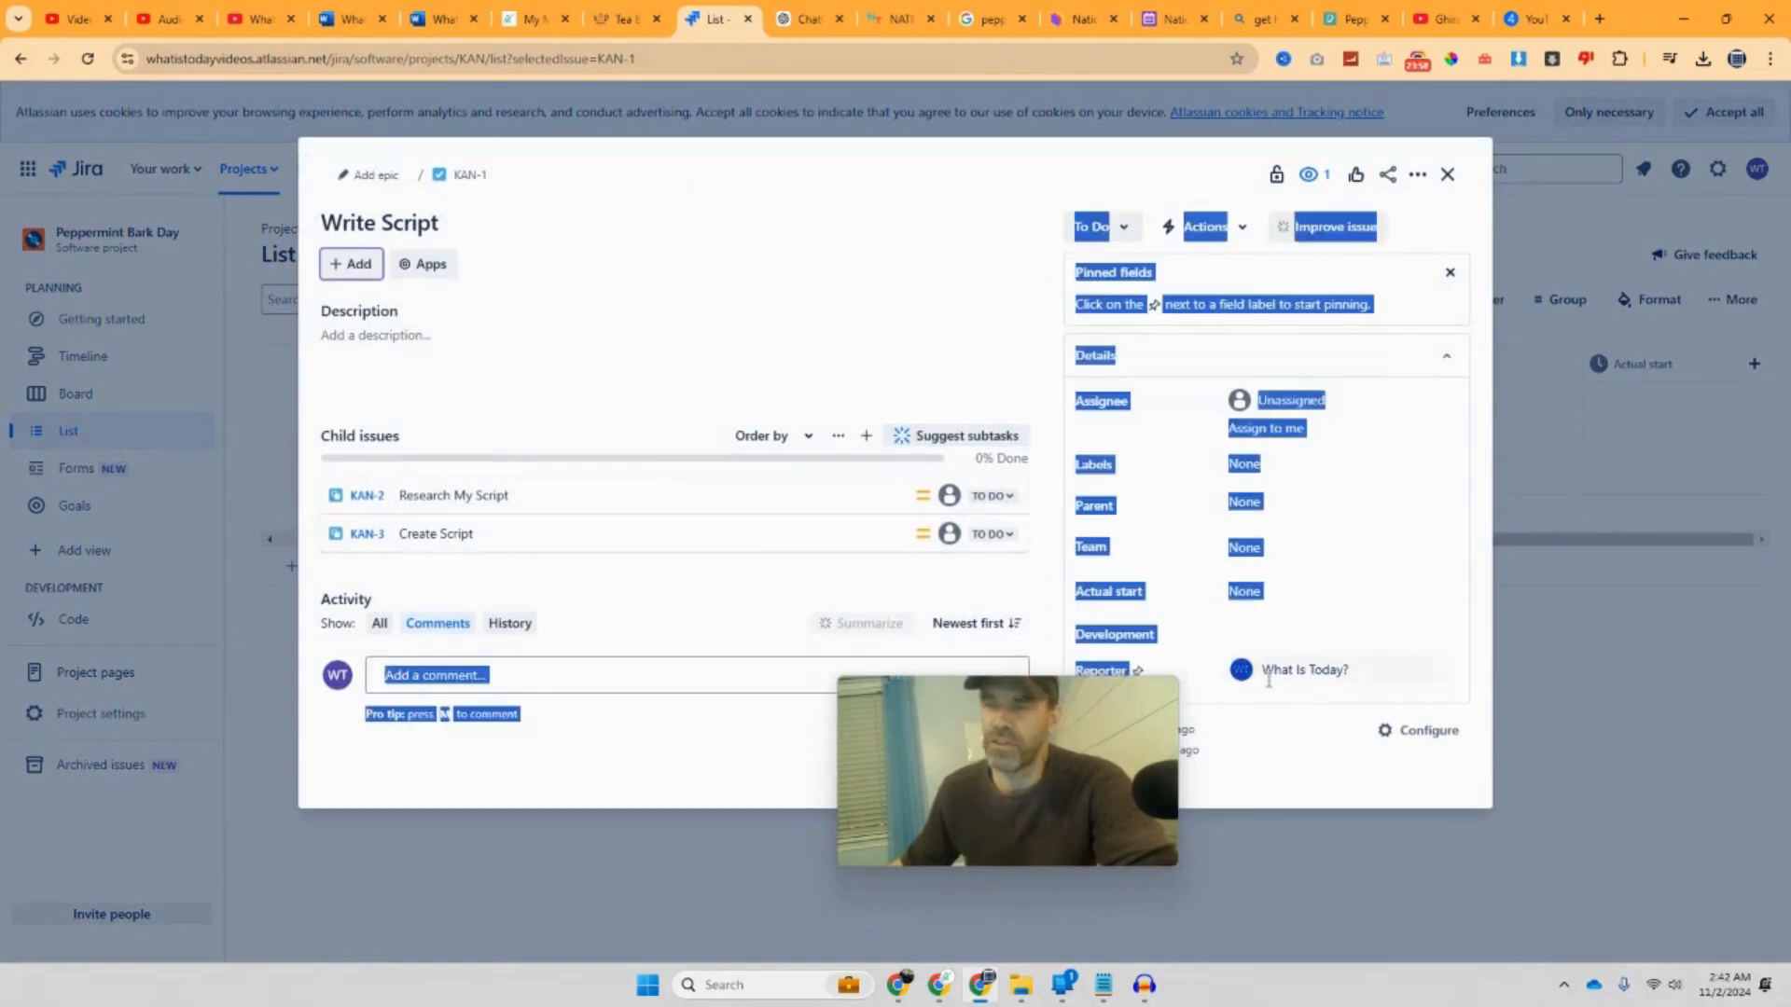
{"action": "left_click_drag", "start_coordinate": [1043, 692], "coordinate": [1484, 656]}
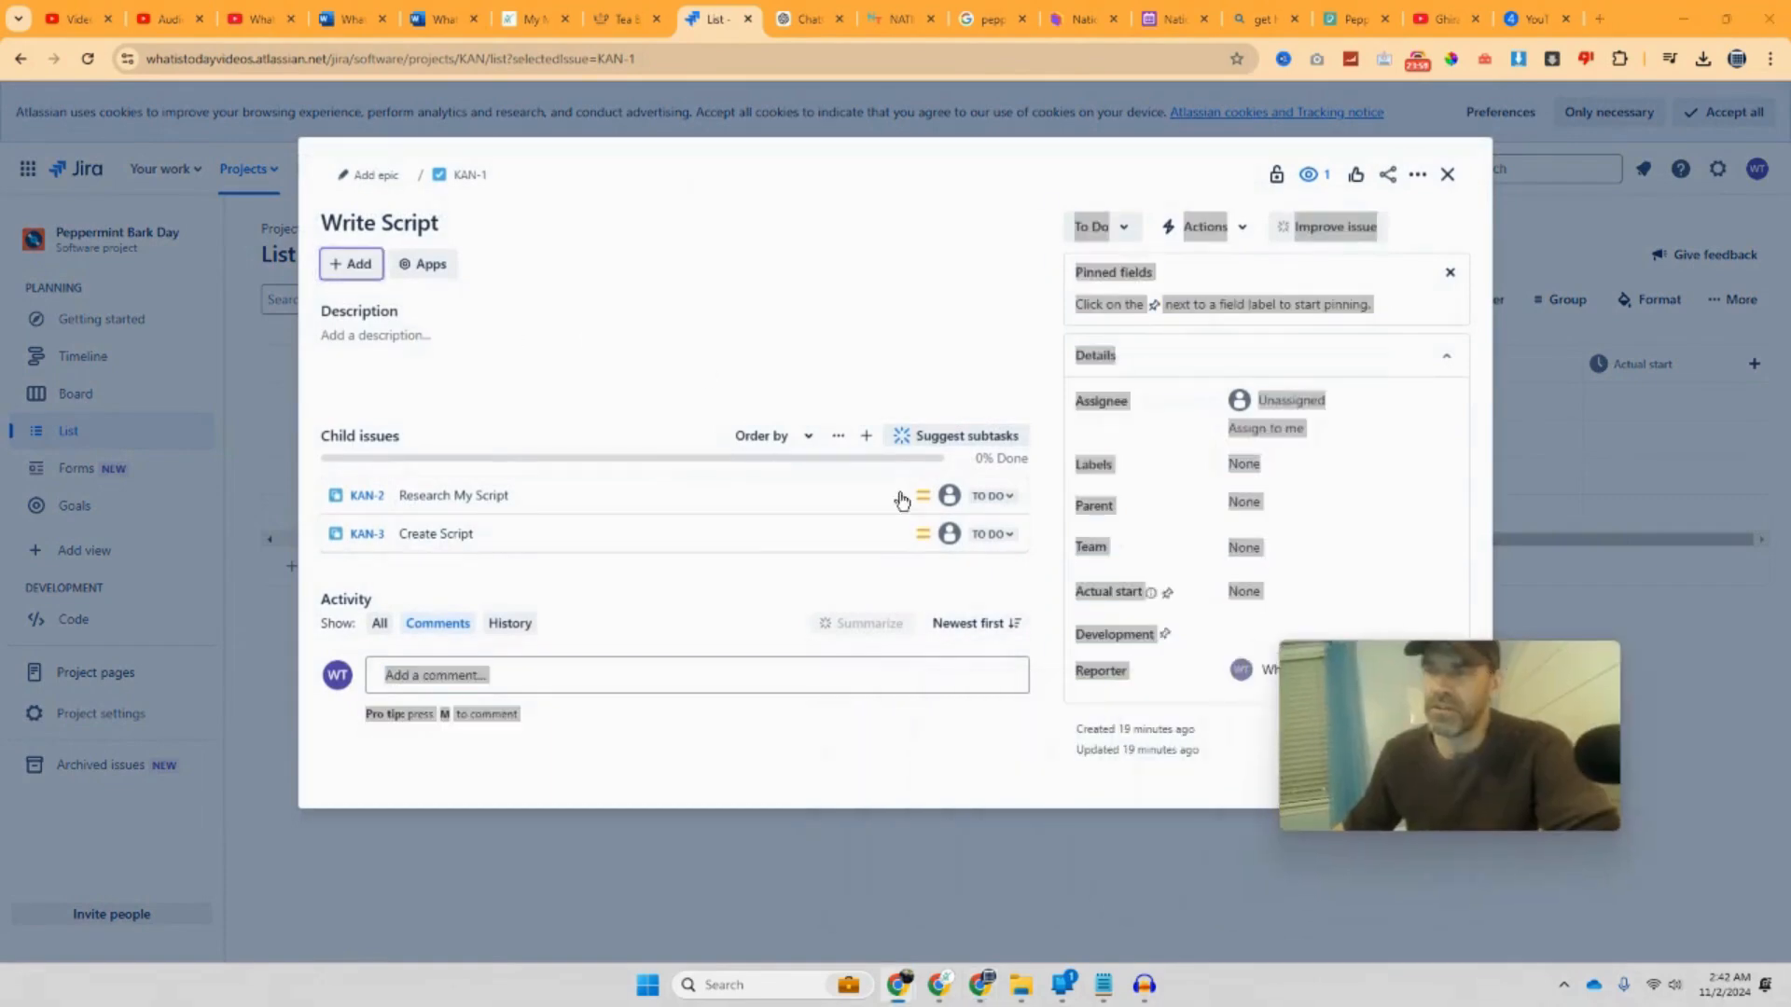
{"action": "left_click", "coordinate": [1012, 499]}
{"action": "left_click", "coordinate": [943, 388]}
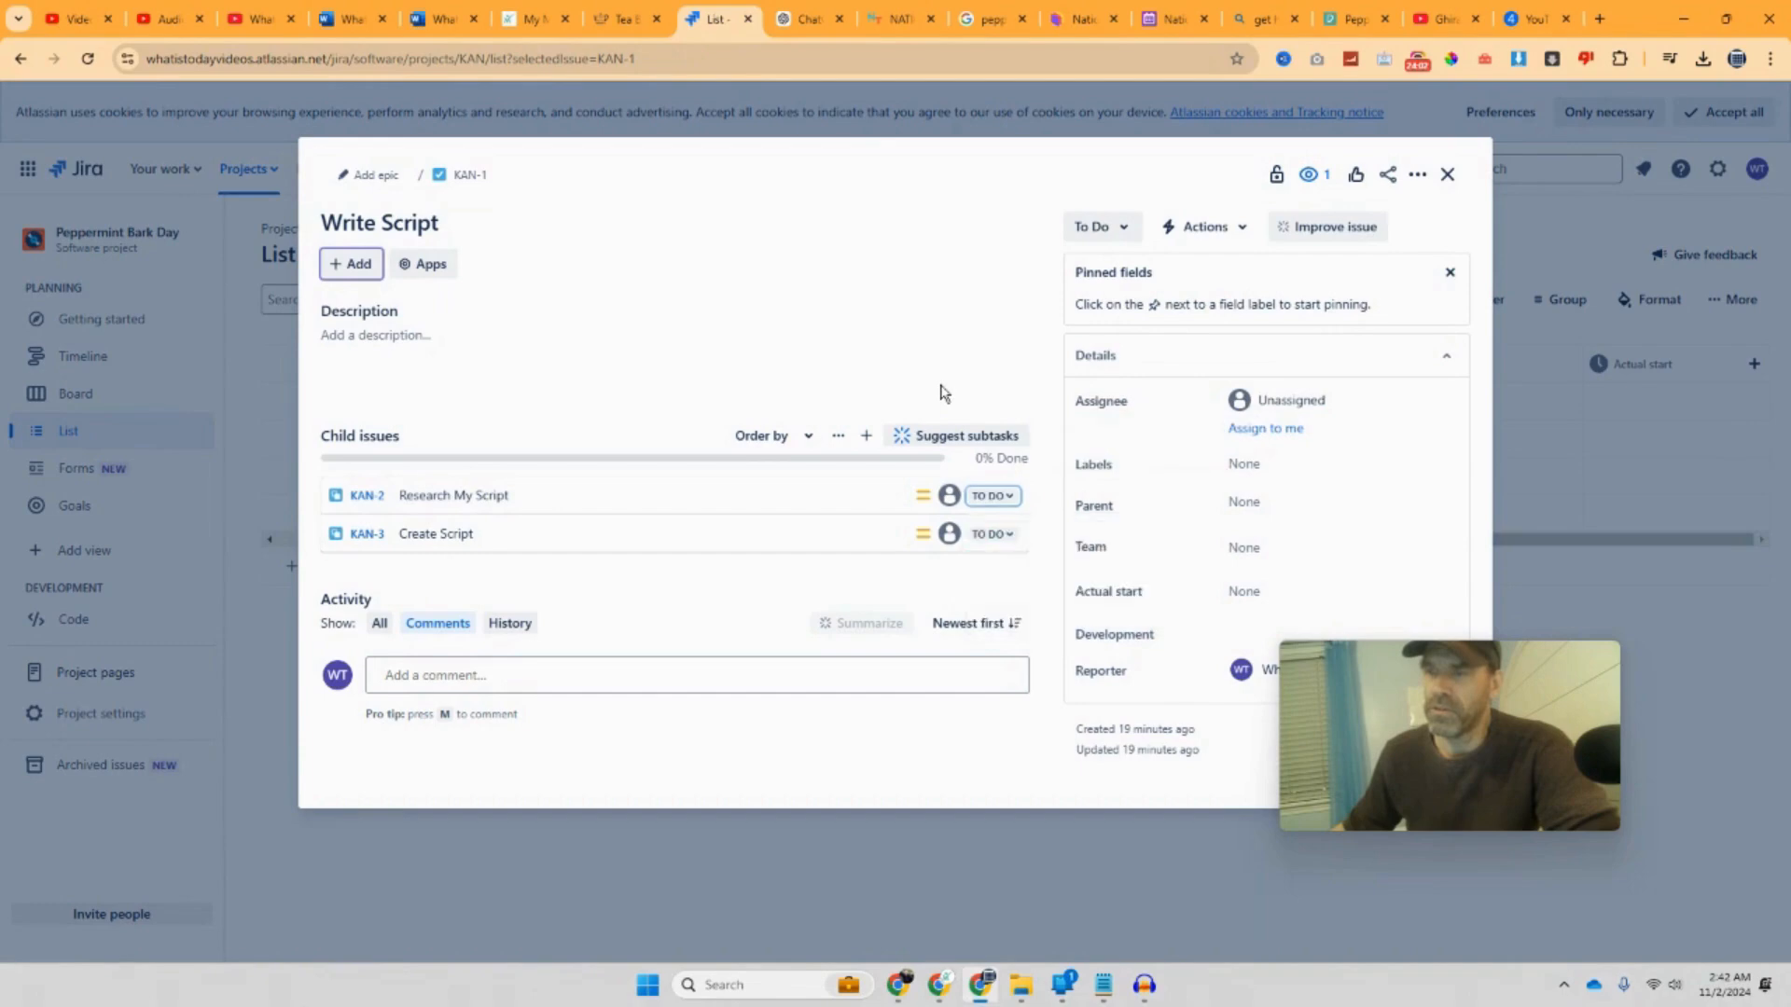
{"action": "left_click", "coordinate": [930, 504]}
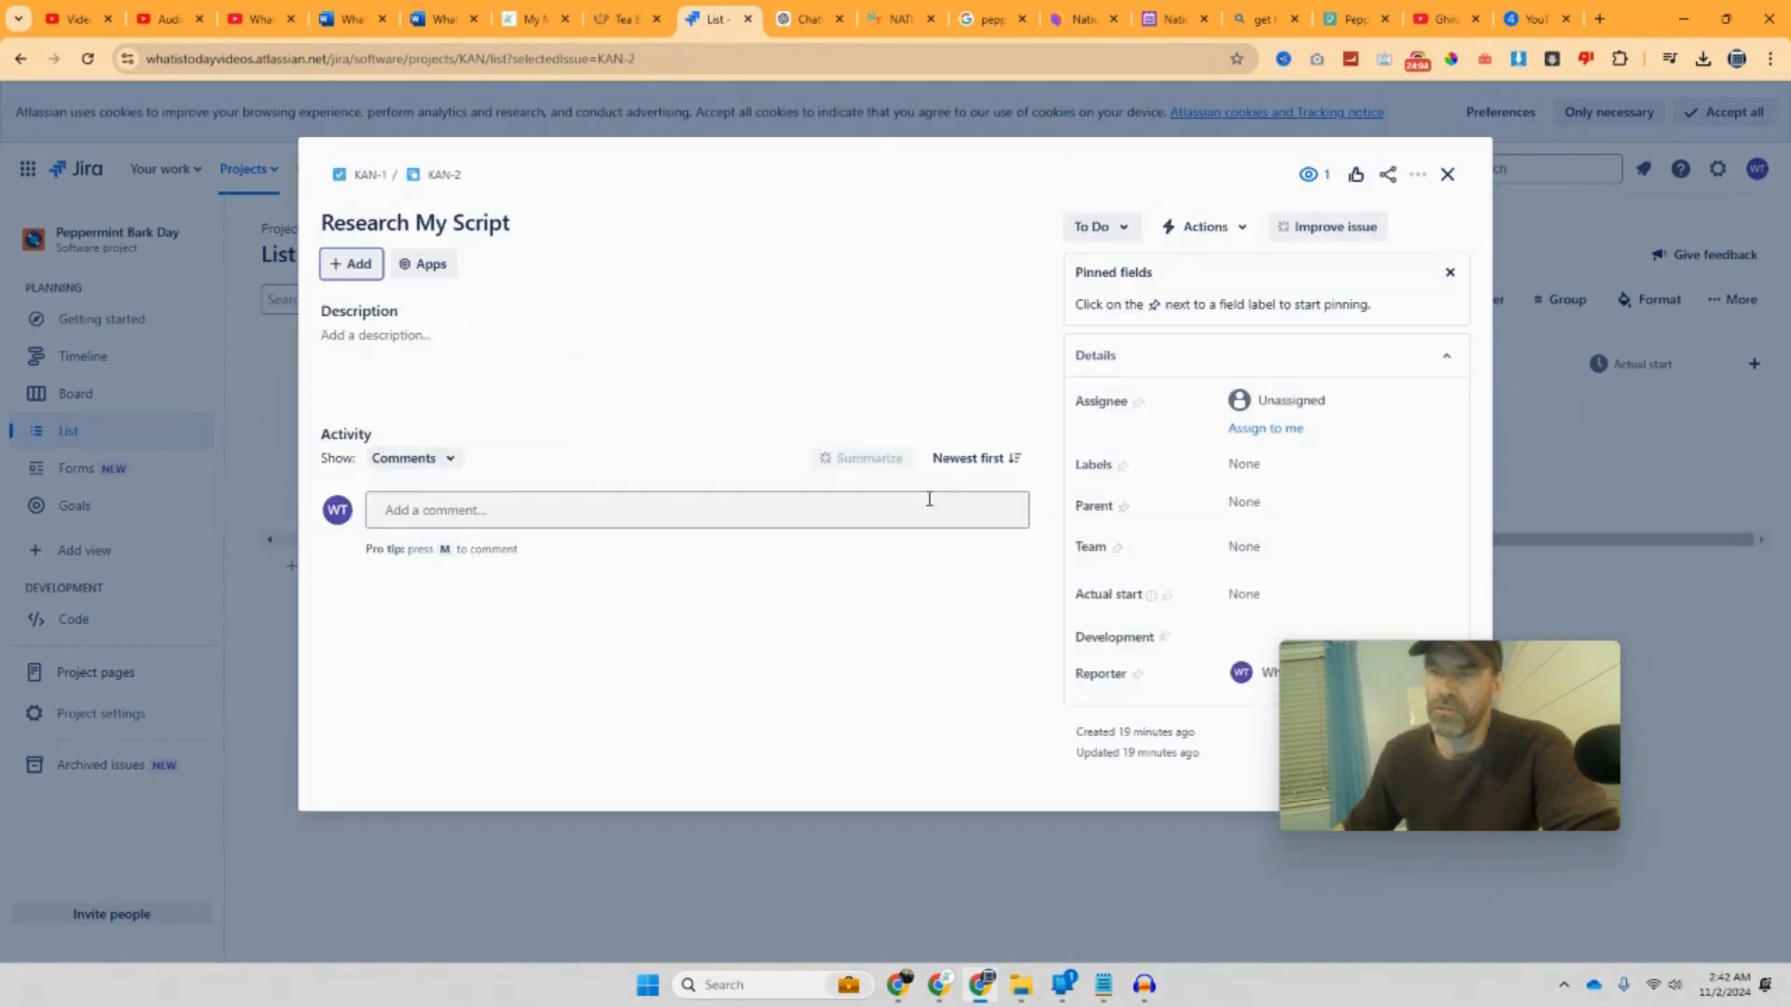
Step: Assign Research My Script to the signed-in user, with assignee option Automatic
{"action": "left_click_drag", "start_coordinate": [1425, 654], "coordinate": [1653, 724]}
{"action": "left_click", "coordinate": [1276, 429]}
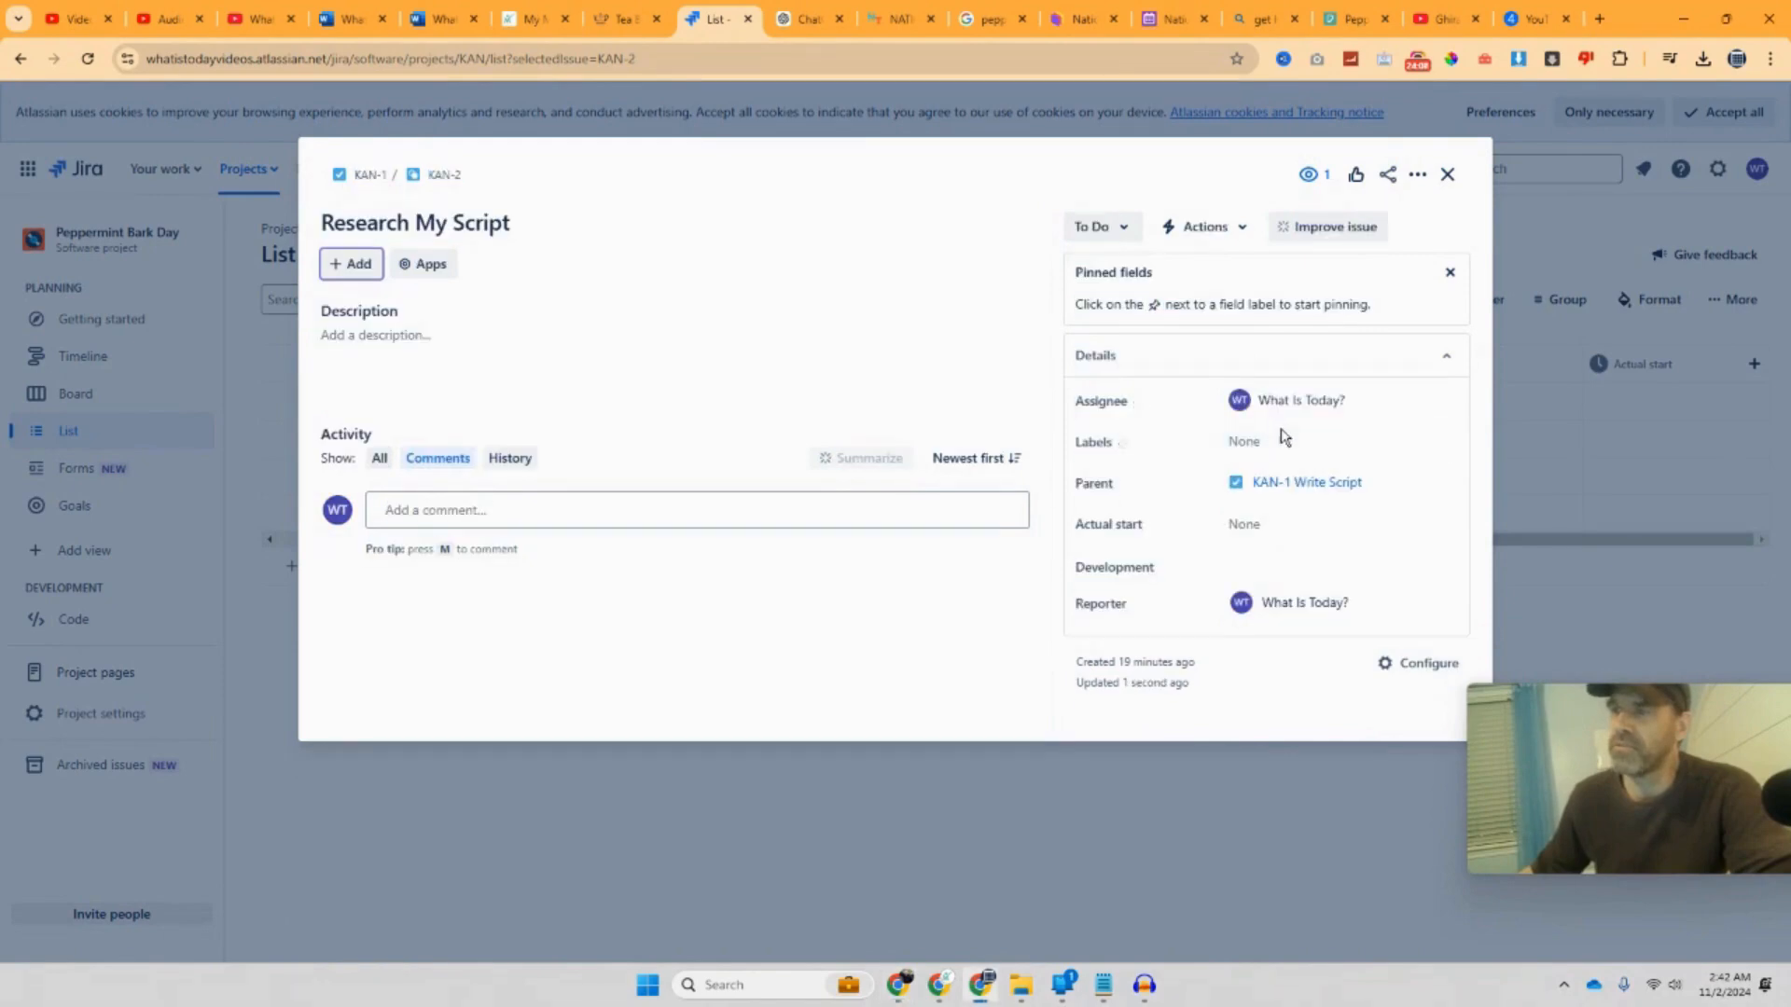
{"action": "left_click", "coordinate": [1357, 438]}
{"action": "left_click", "coordinate": [1371, 402]}
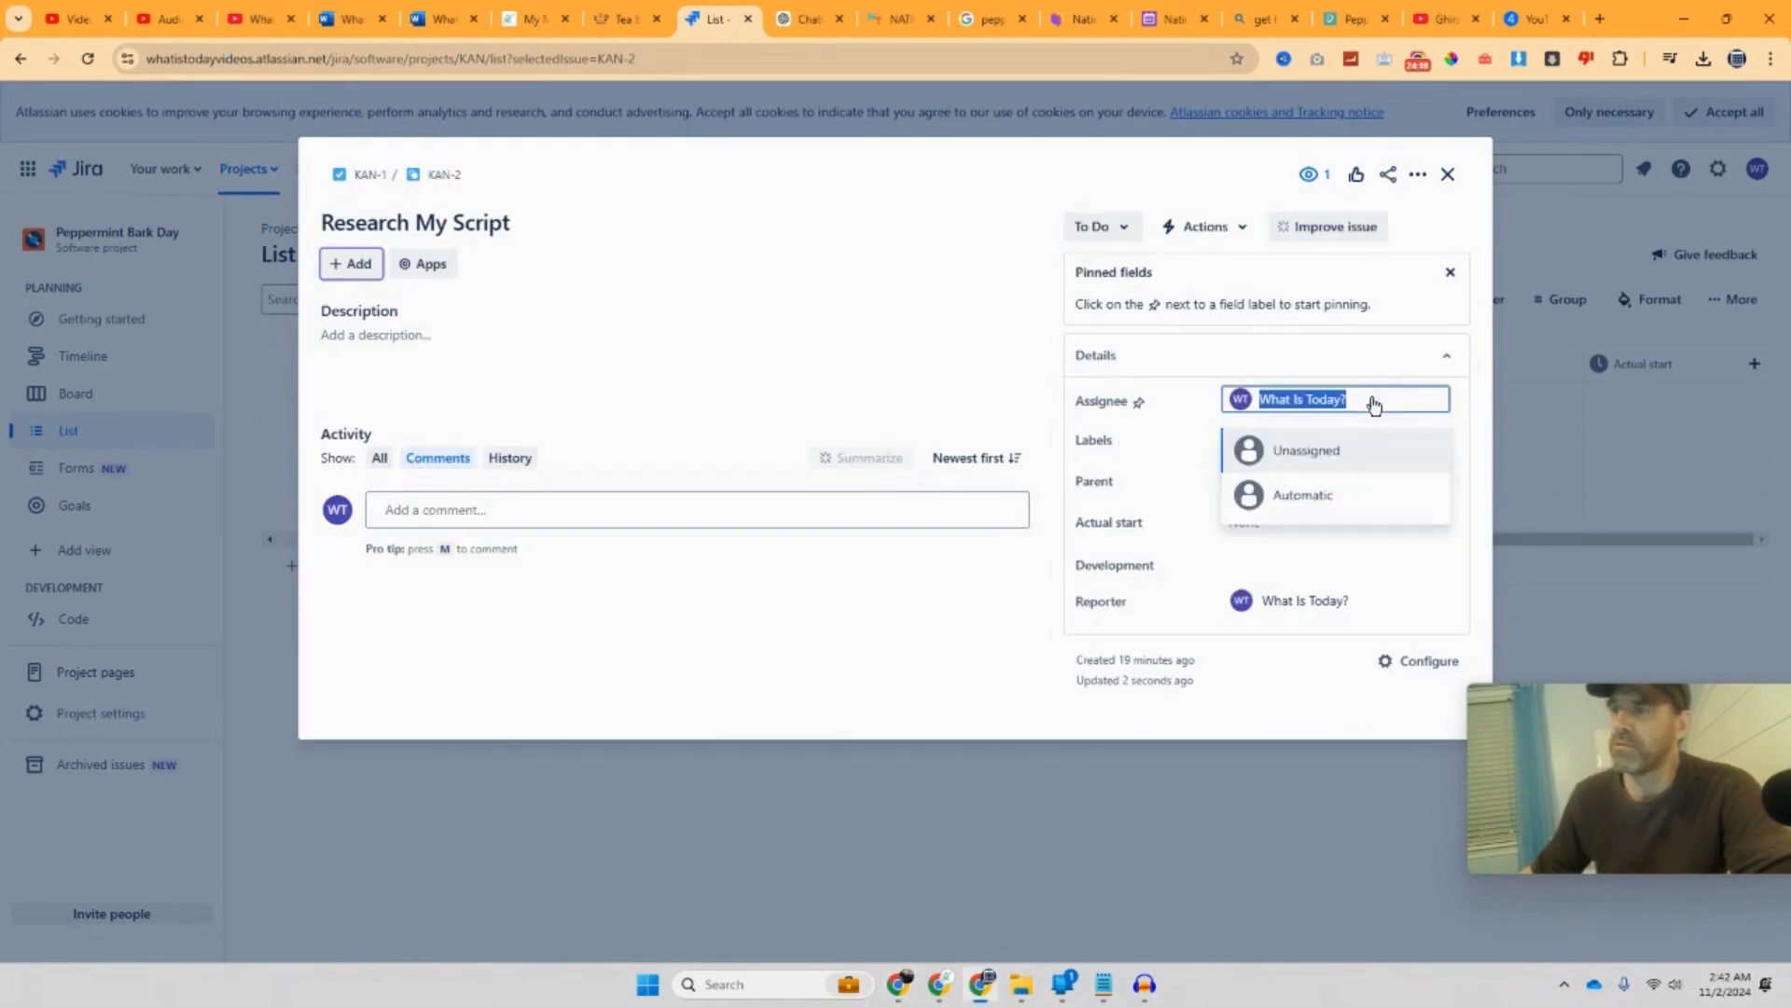
{"action": "left_click", "coordinate": [1344, 495]}
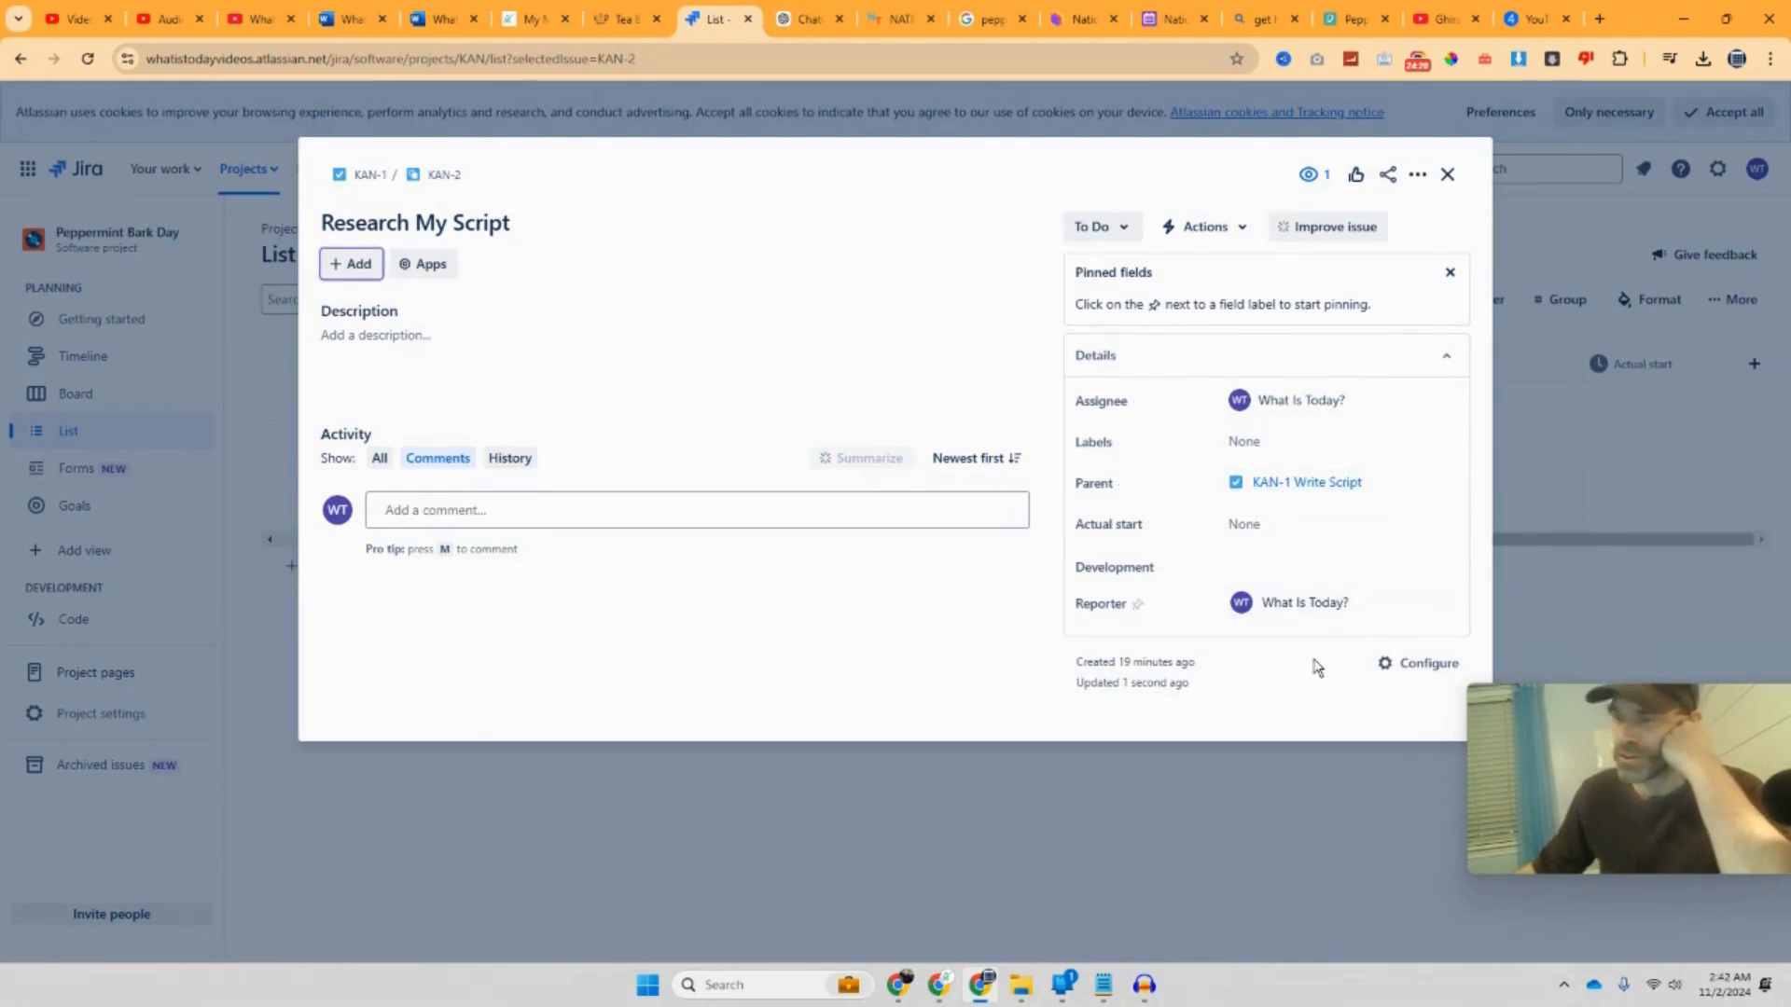
Step: Try 3:30 AM as the Actual start time, then leave the field unsaved
{"action": "left_click", "coordinate": [1249, 528]}
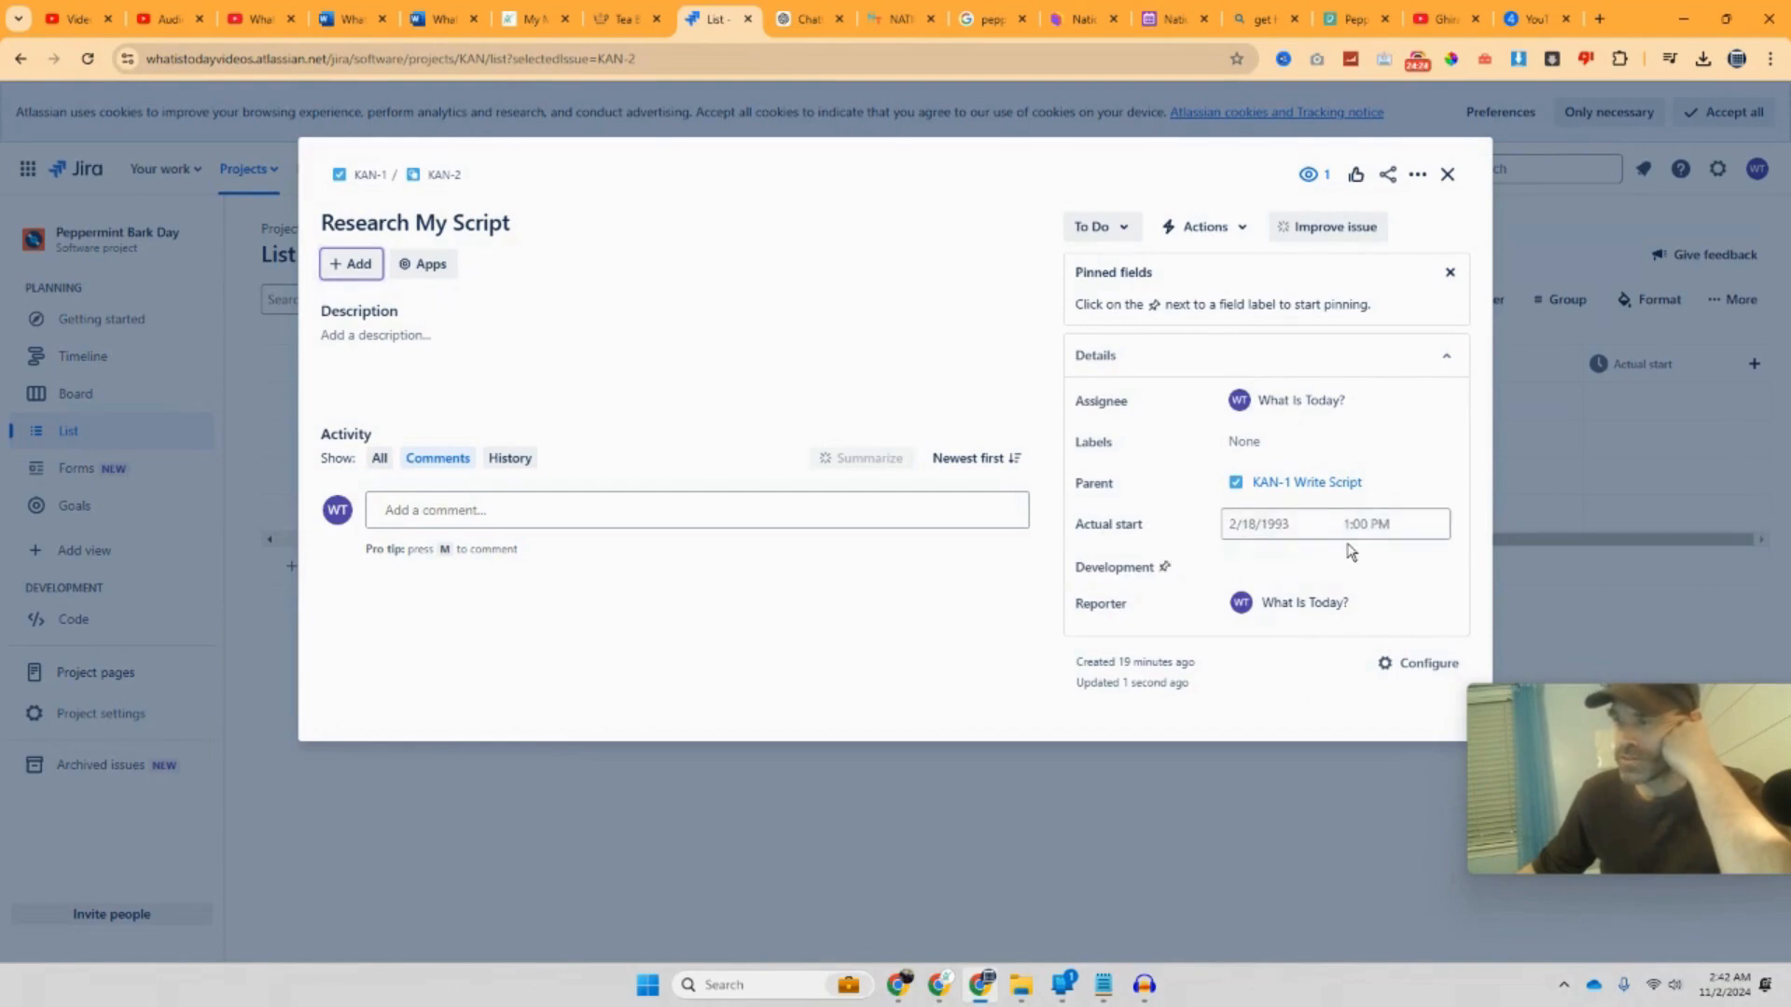
{"action": "left_click", "coordinate": [1364, 534]}
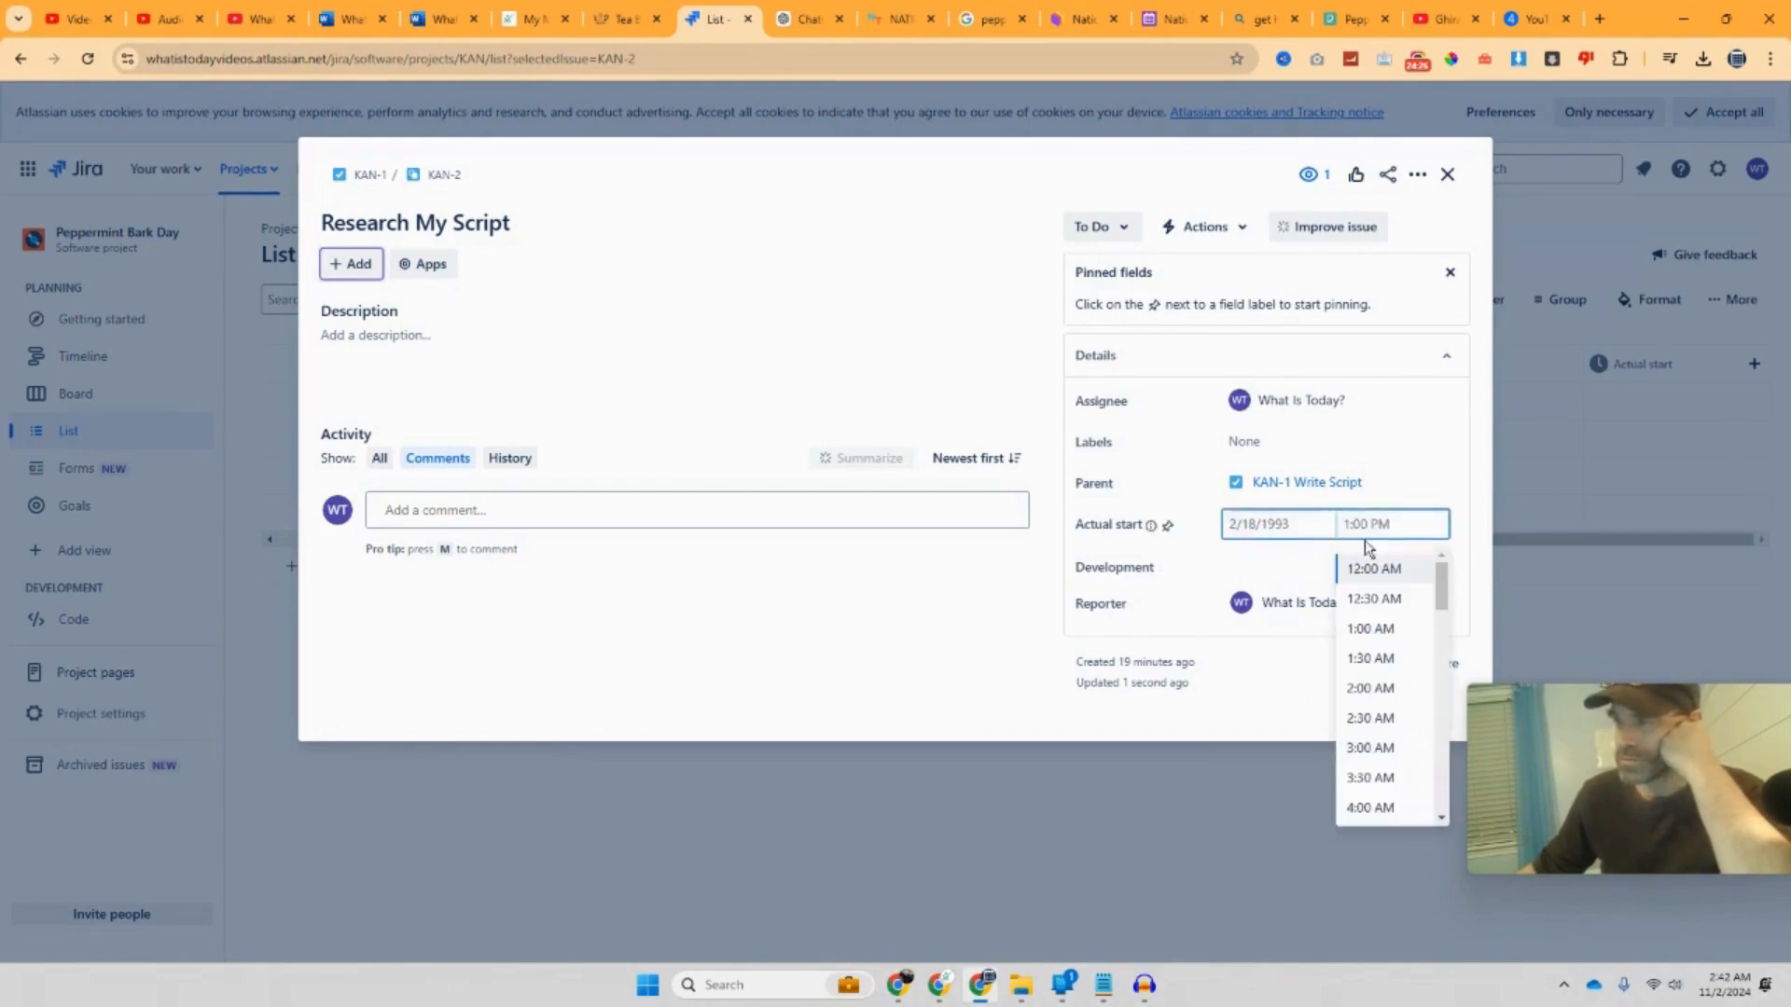
{"action": "scroll", "coordinate": [1389, 617], "scroll_direction": "down", "scroll_amount": 3}
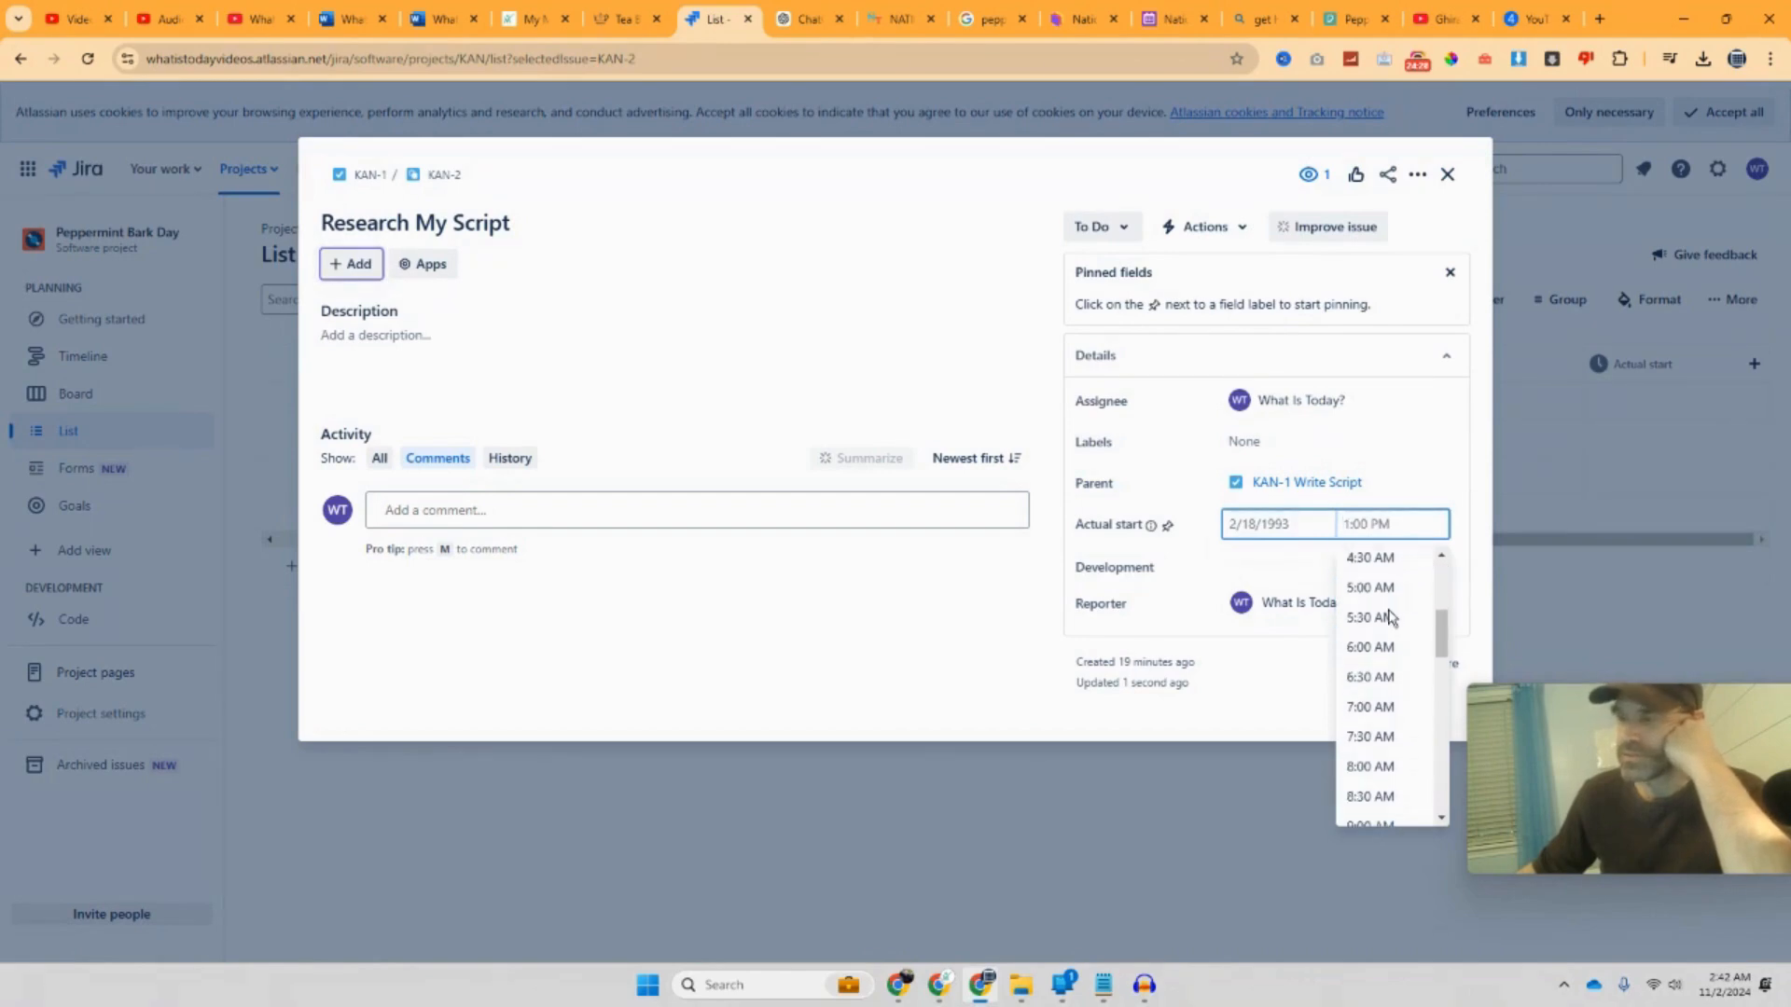
{"action": "scroll", "coordinate": [1389, 618], "scroll_direction": "down", "scroll_amount": 2}
{"action": "scroll", "coordinate": [1390, 617], "scroll_direction": "down", "scroll_amount": 2}
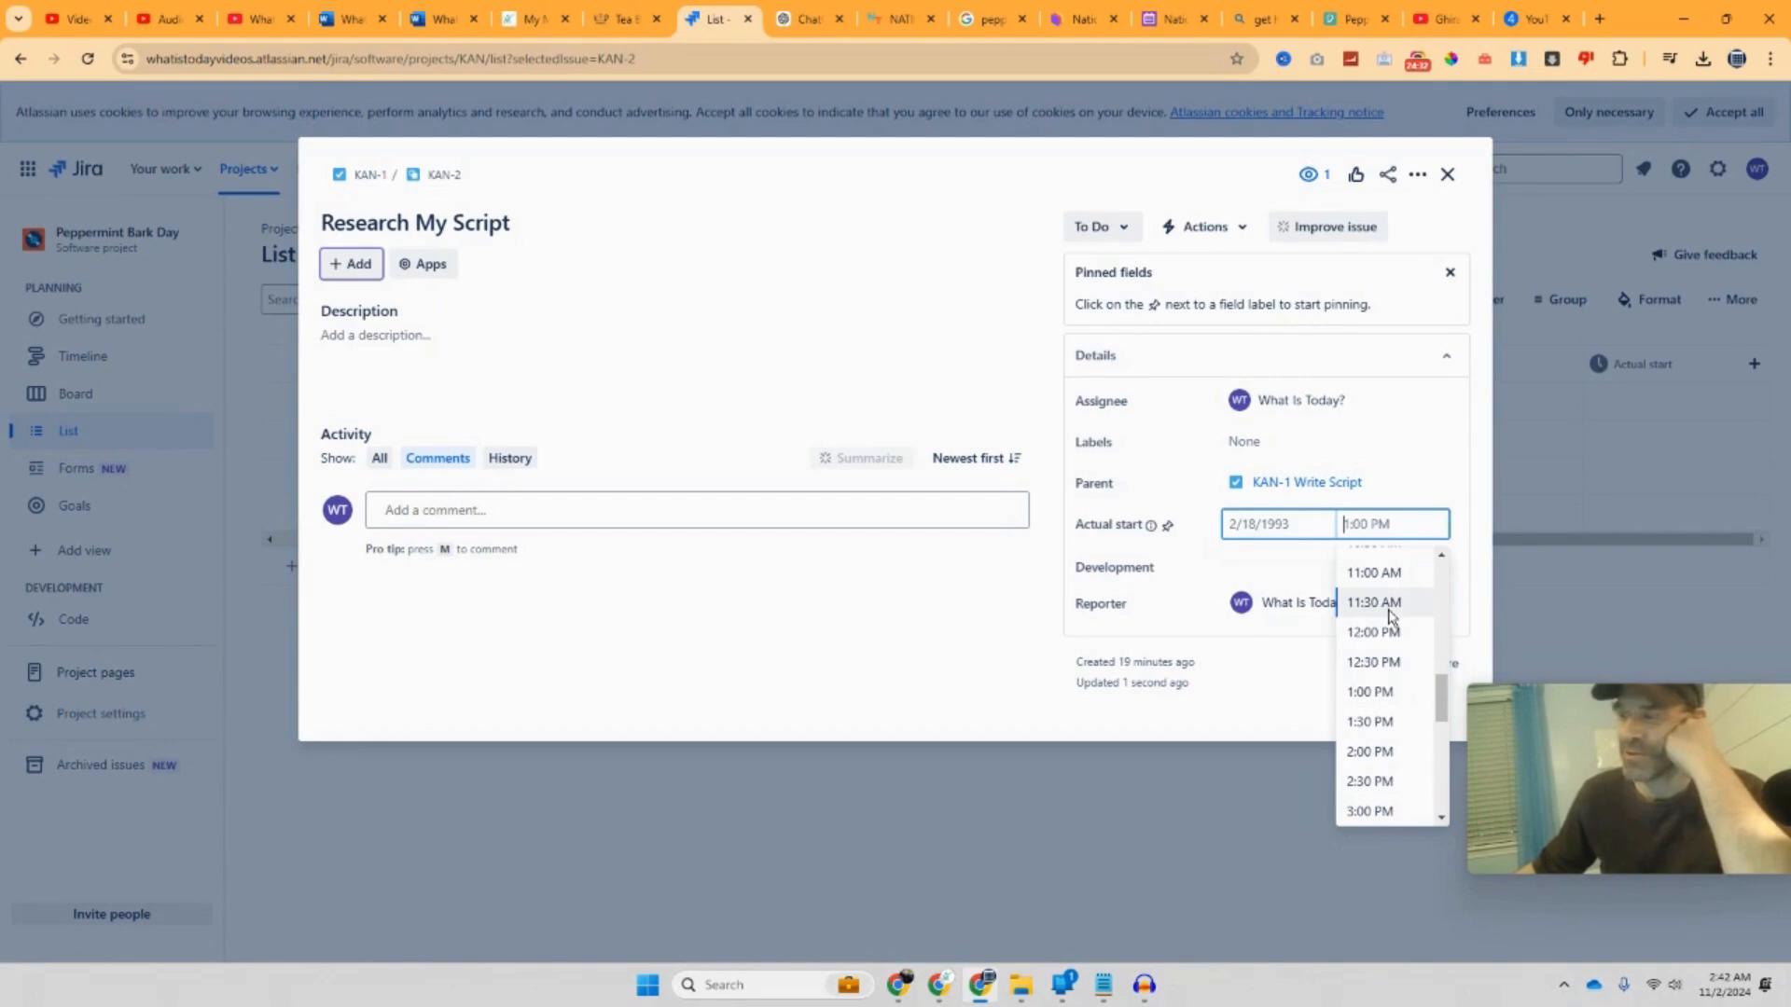
{"action": "scroll", "coordinate": [1389, 617], "scroll_direction": "up", "scroll_amount": 1}
{"action": "scroll", "coordinate": [1390, 618], "scroll_direction": "up", "scroll_amount": 5}
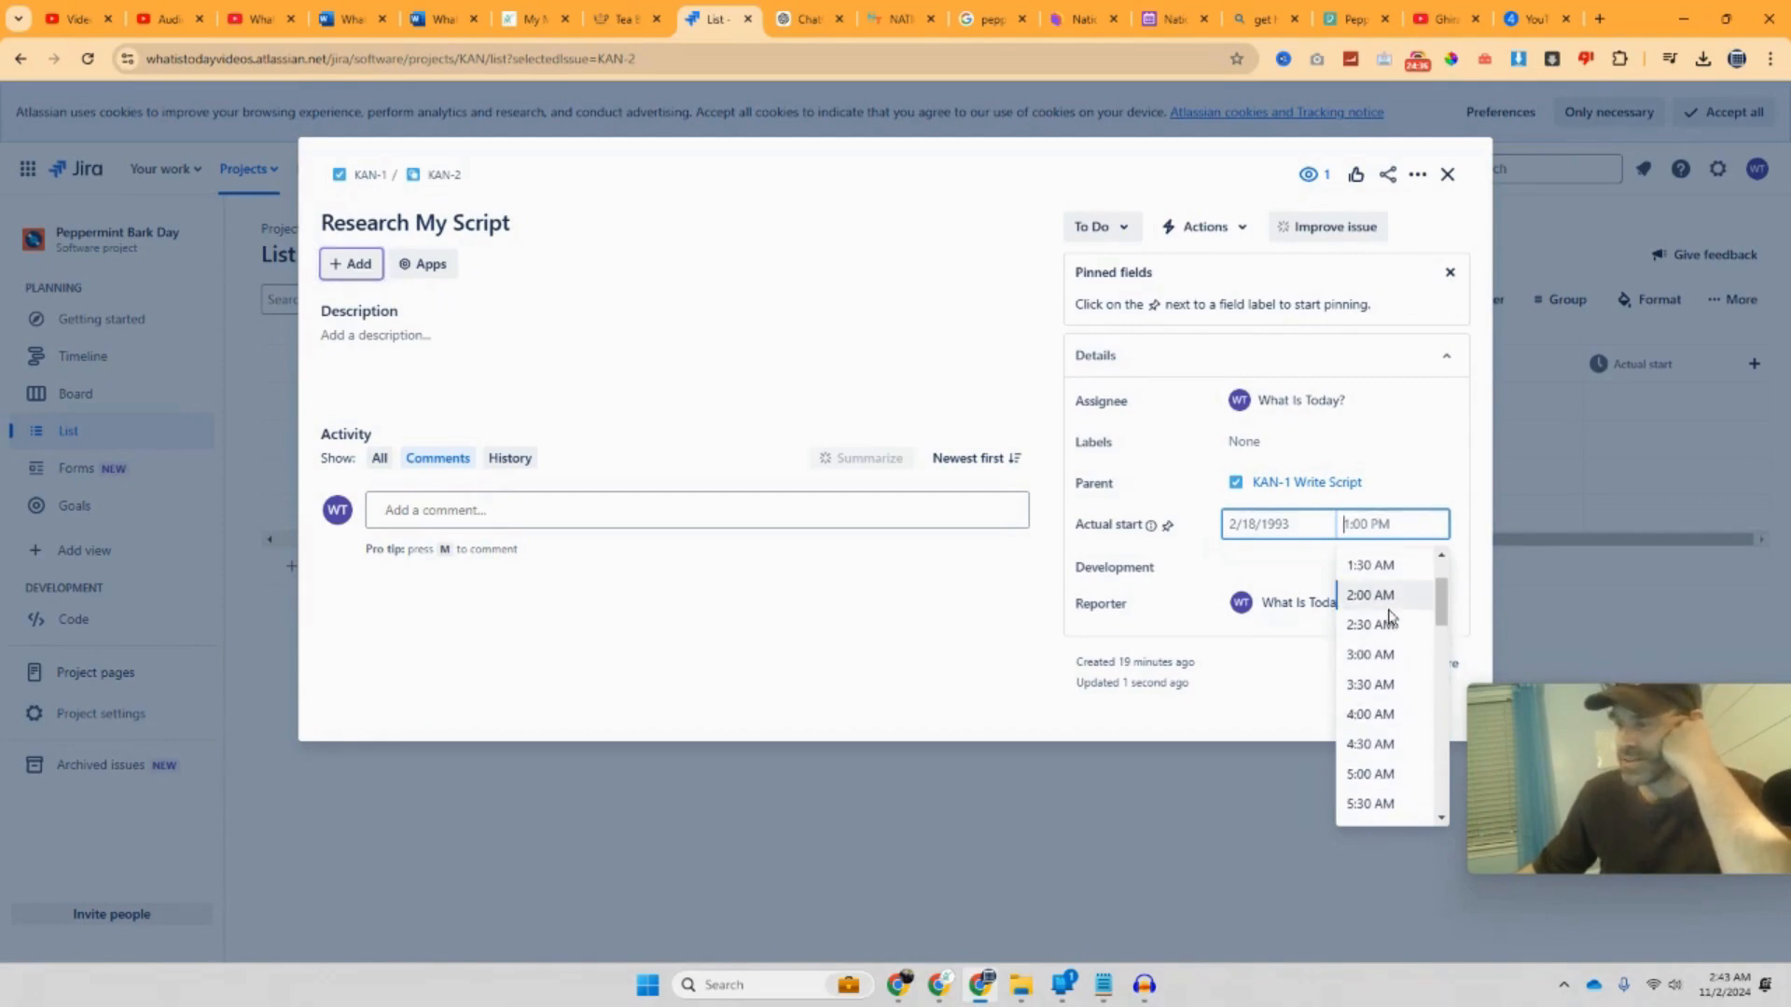
{"action": "left_click", "coordinate": [1396, 687]}
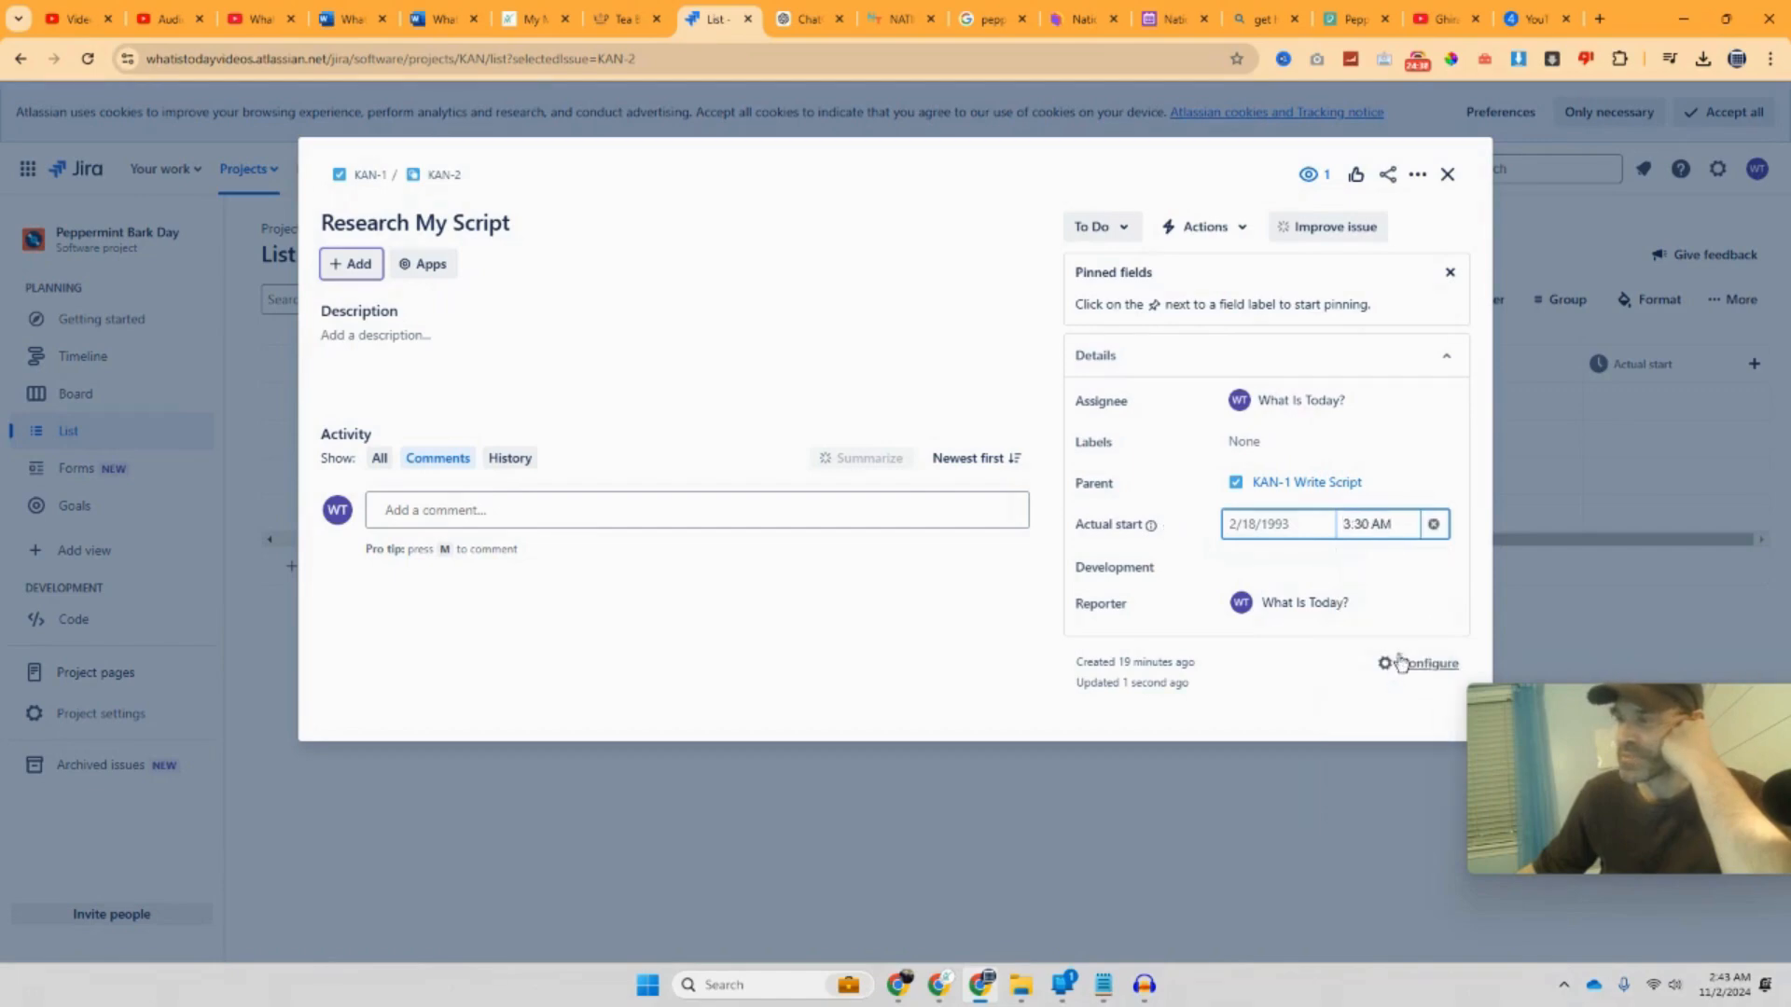
{"action": "left_click", "coordinate": [1403, 524]}
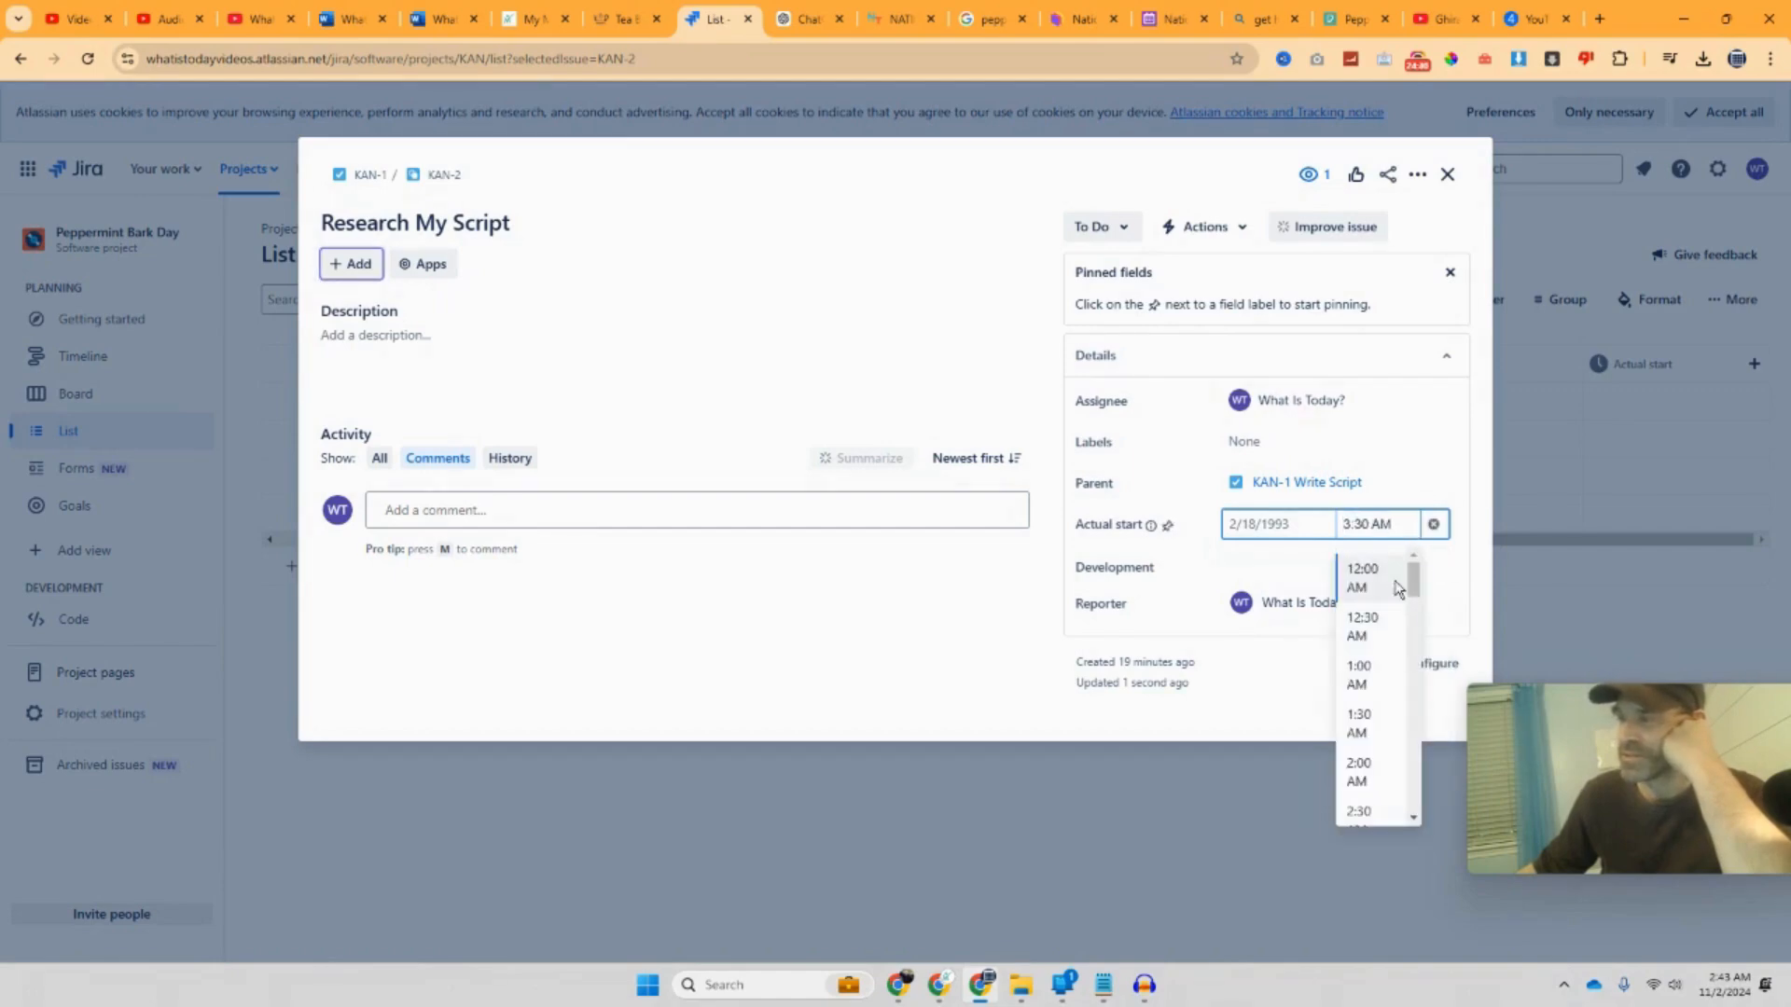
{"action": "left_click", "coordinate": [1426, 469]}
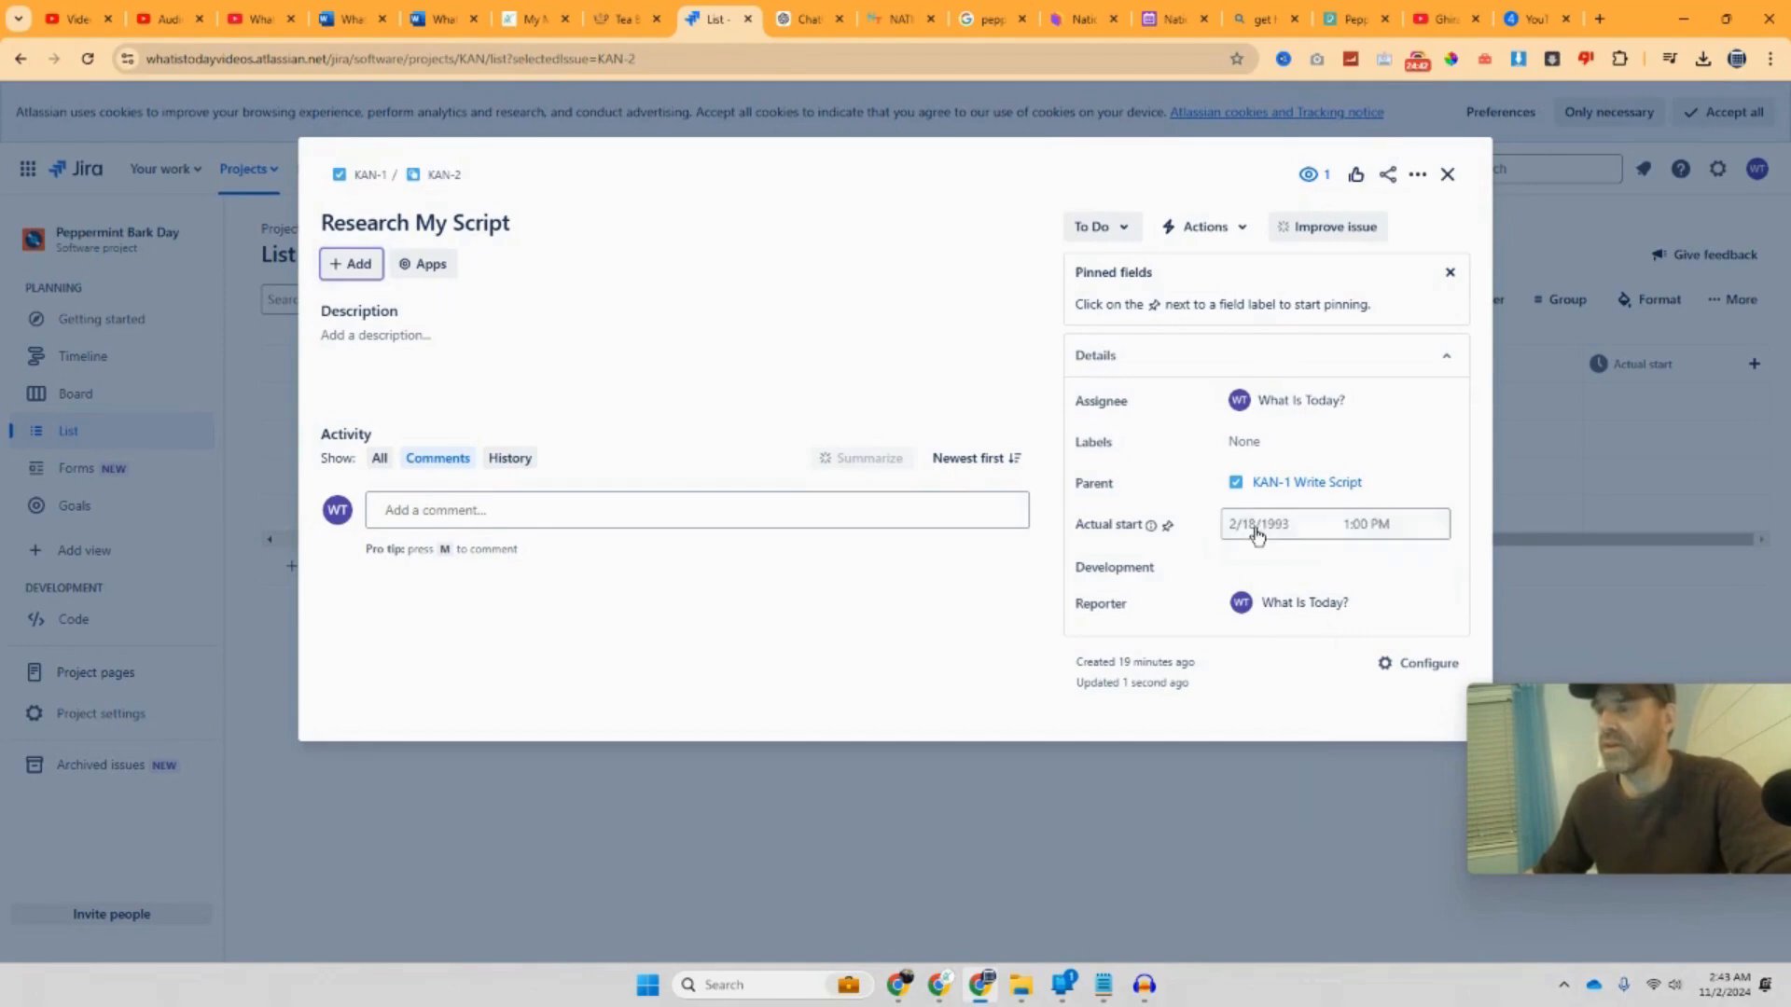
Step: Set Actual start to Nov 02, 2024 at 3:00 AM and save it
{"action": "left_click", "coordinate": [1261, 527]}
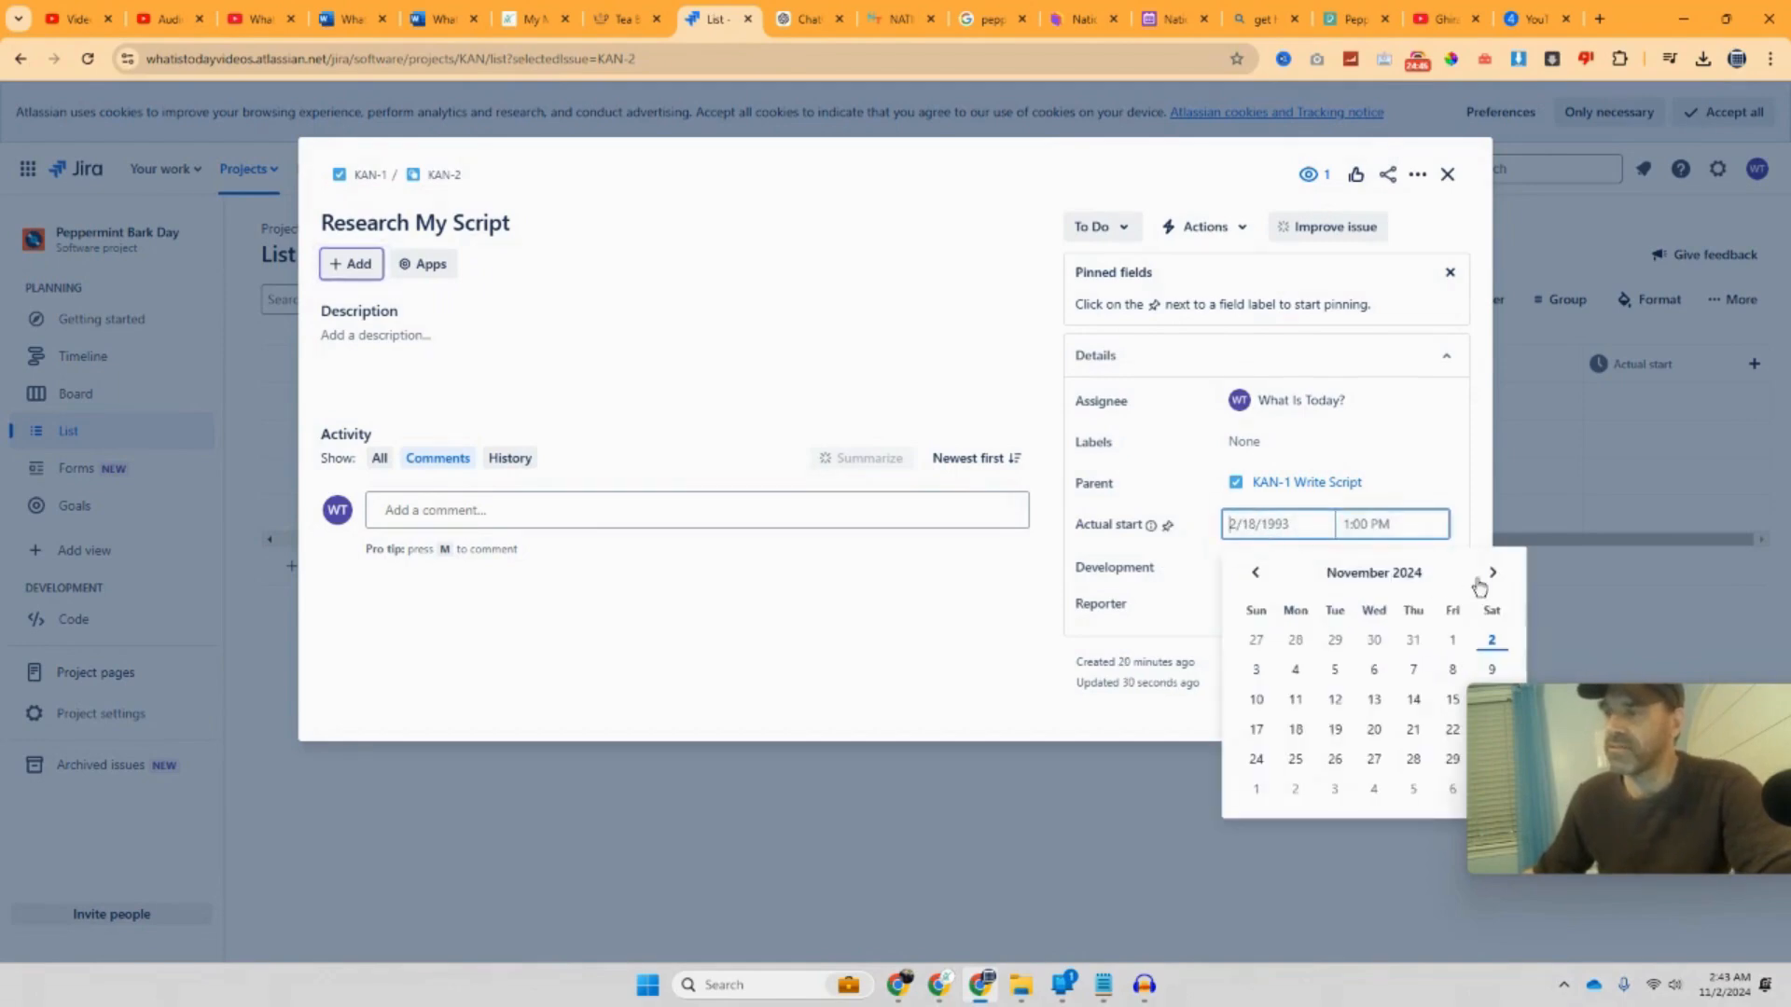
{"action": "left_click", "coordinate": [1489, 644]}
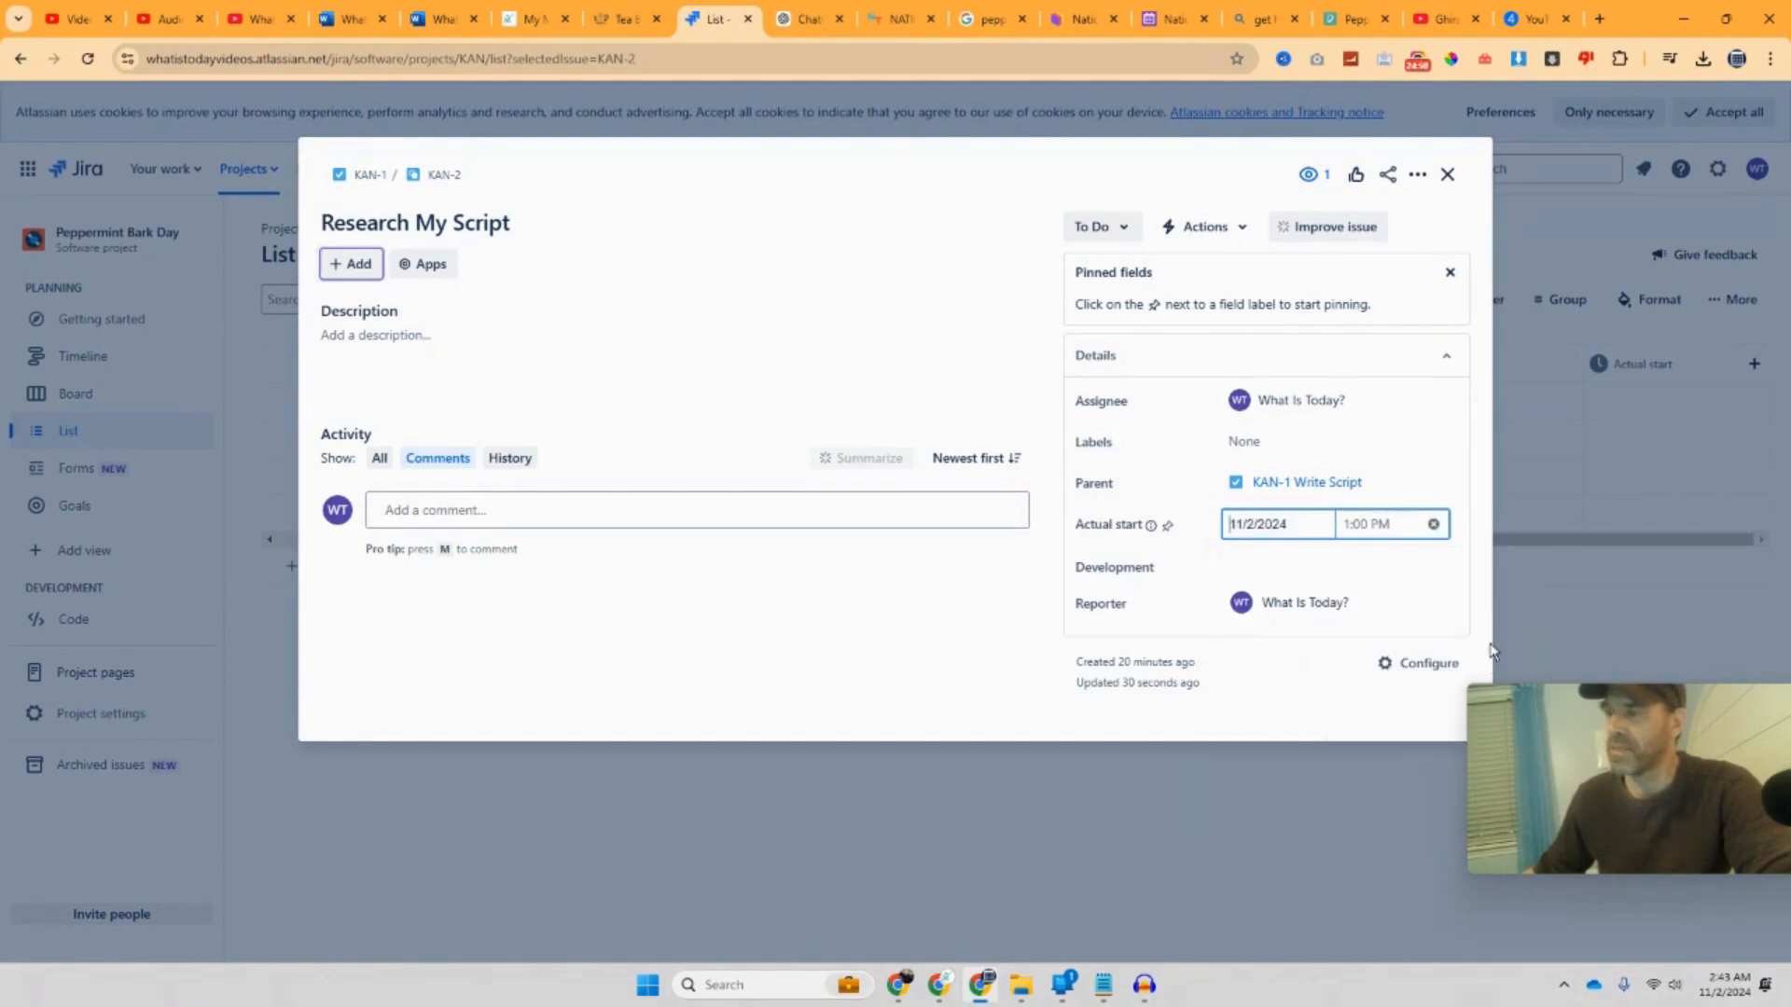
{"action": "left_click", "coordinate": [1352, 530]}
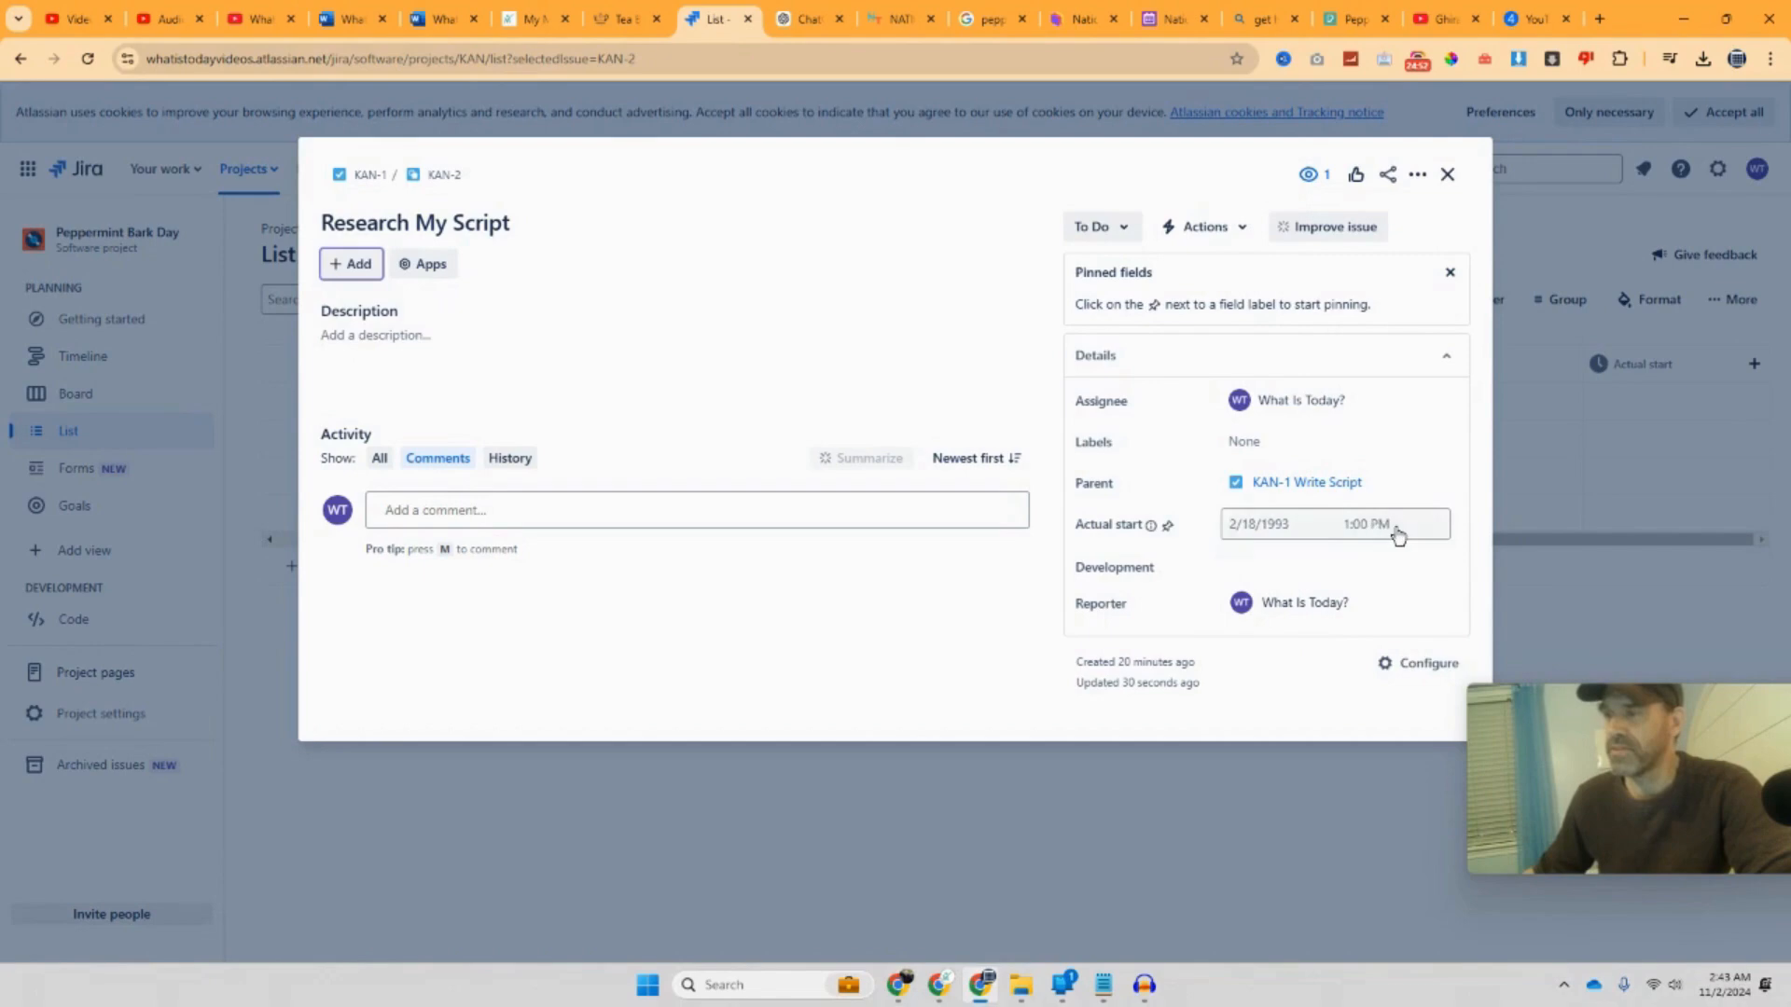
{"action": "left_click", "coordinate": [1395, 528]}
{"action": "scroll", "coordinate": [1398, 597], "scroll_direction": "down", "scroll_amount": 3}
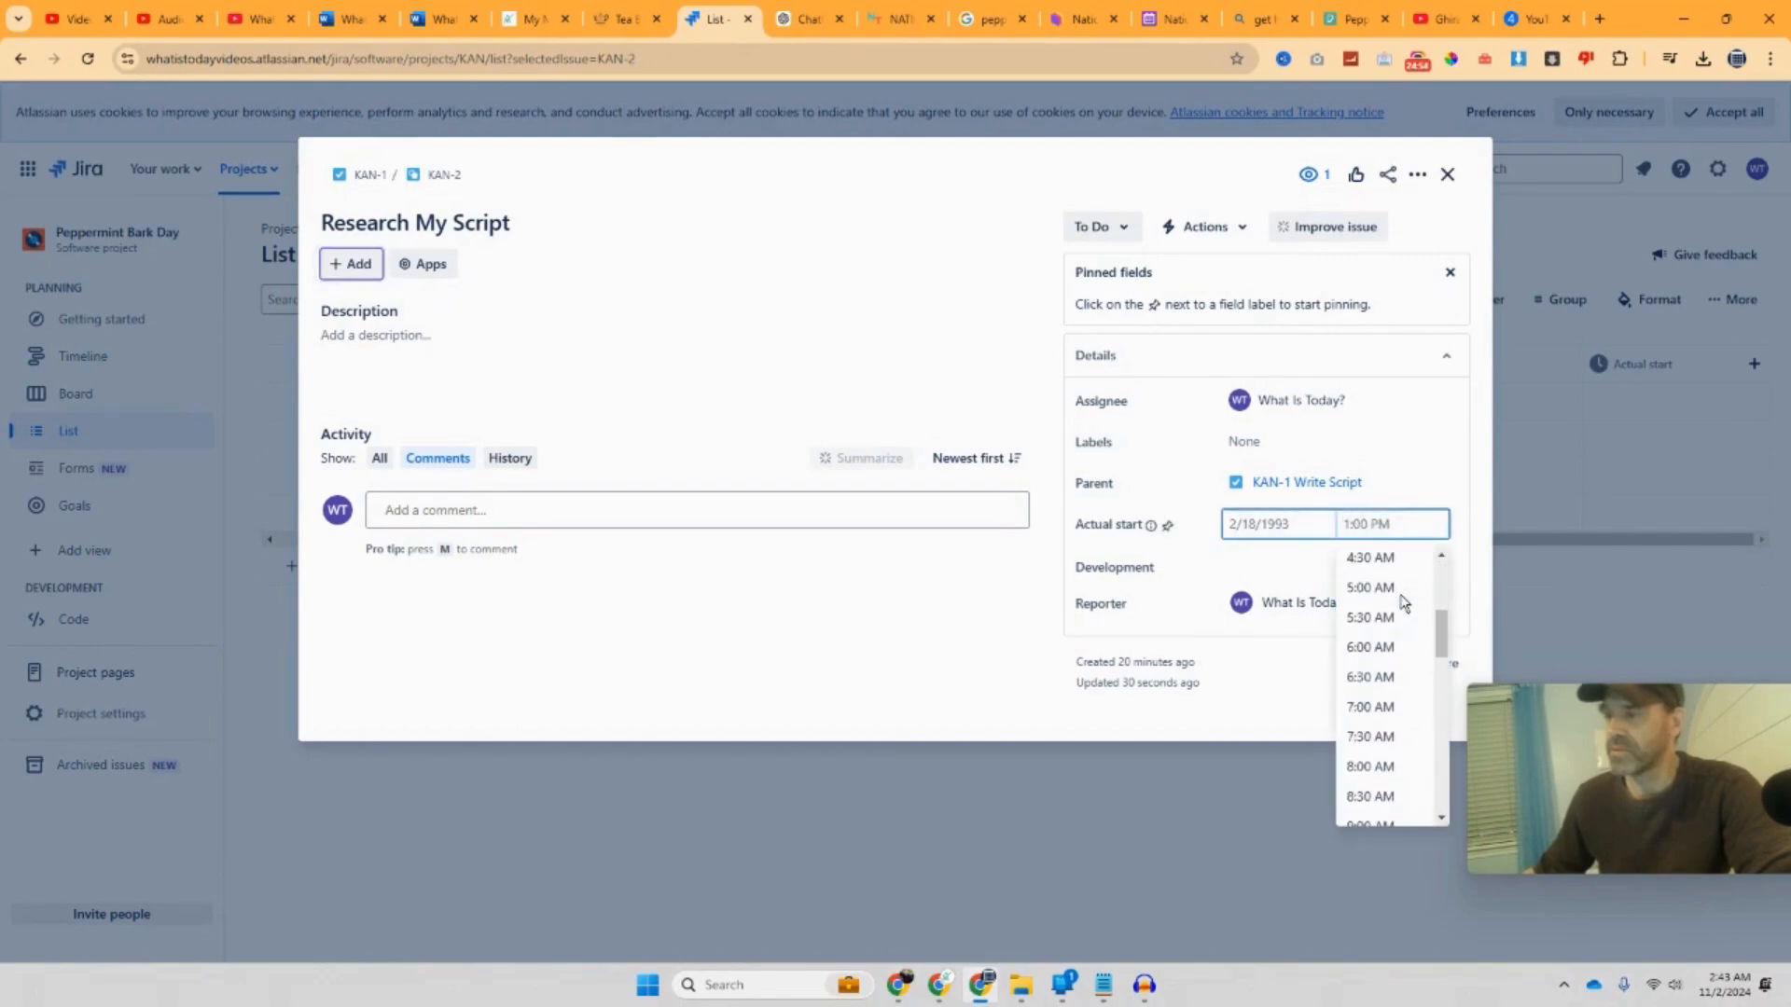
{"action": "scroll", "coordinate": [1395, 613], "scroll_direction": "up", "scroll_amount": 2}
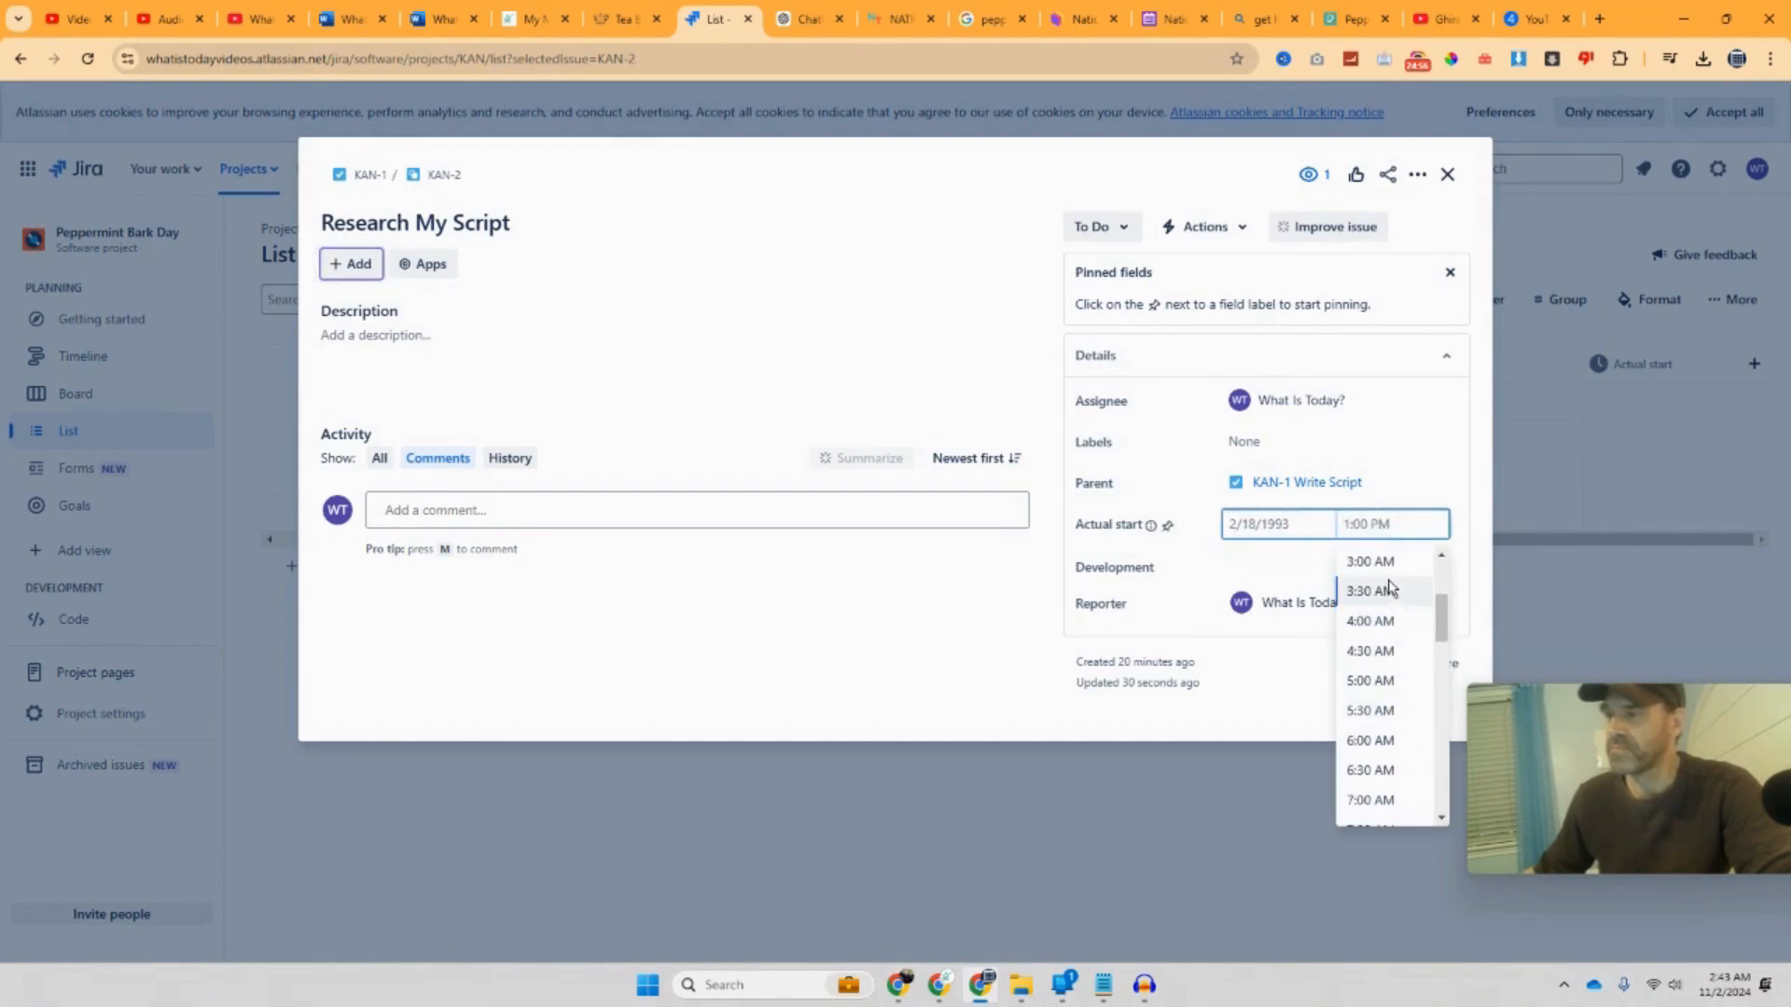
{"action": "left_click", "coordinate": [1386, 583]}
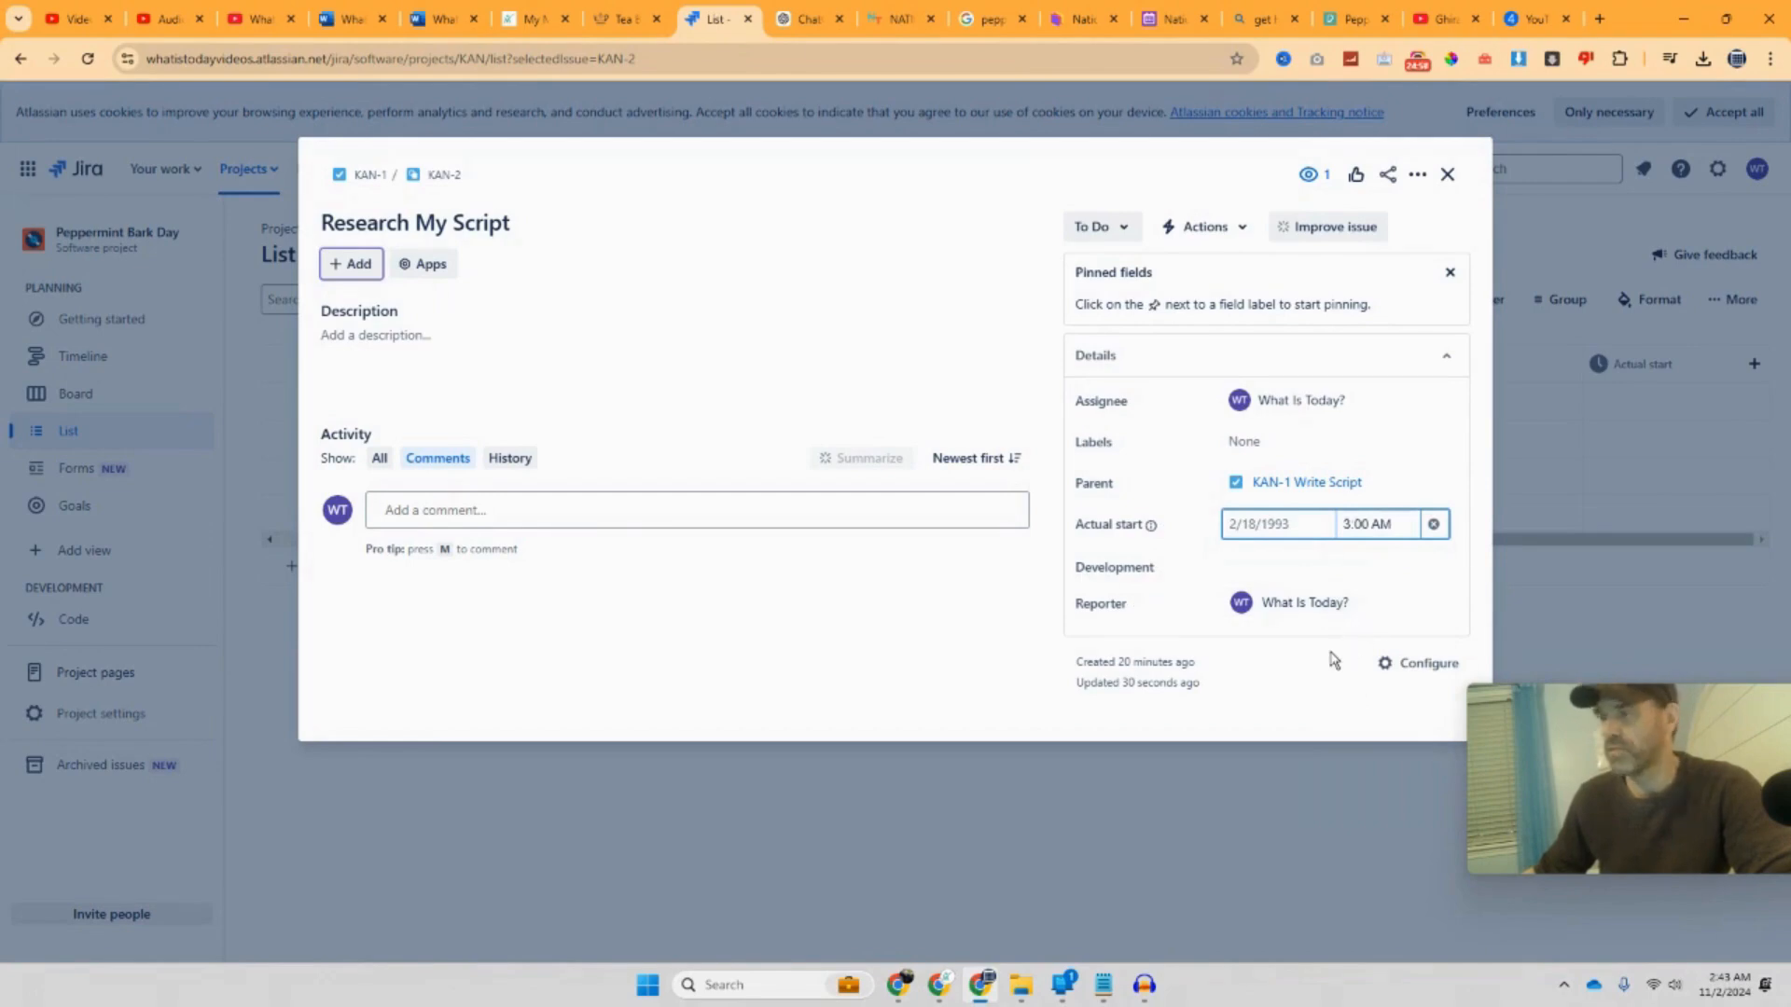
{"action": "left_click", "coordinate": [1285, 528]}
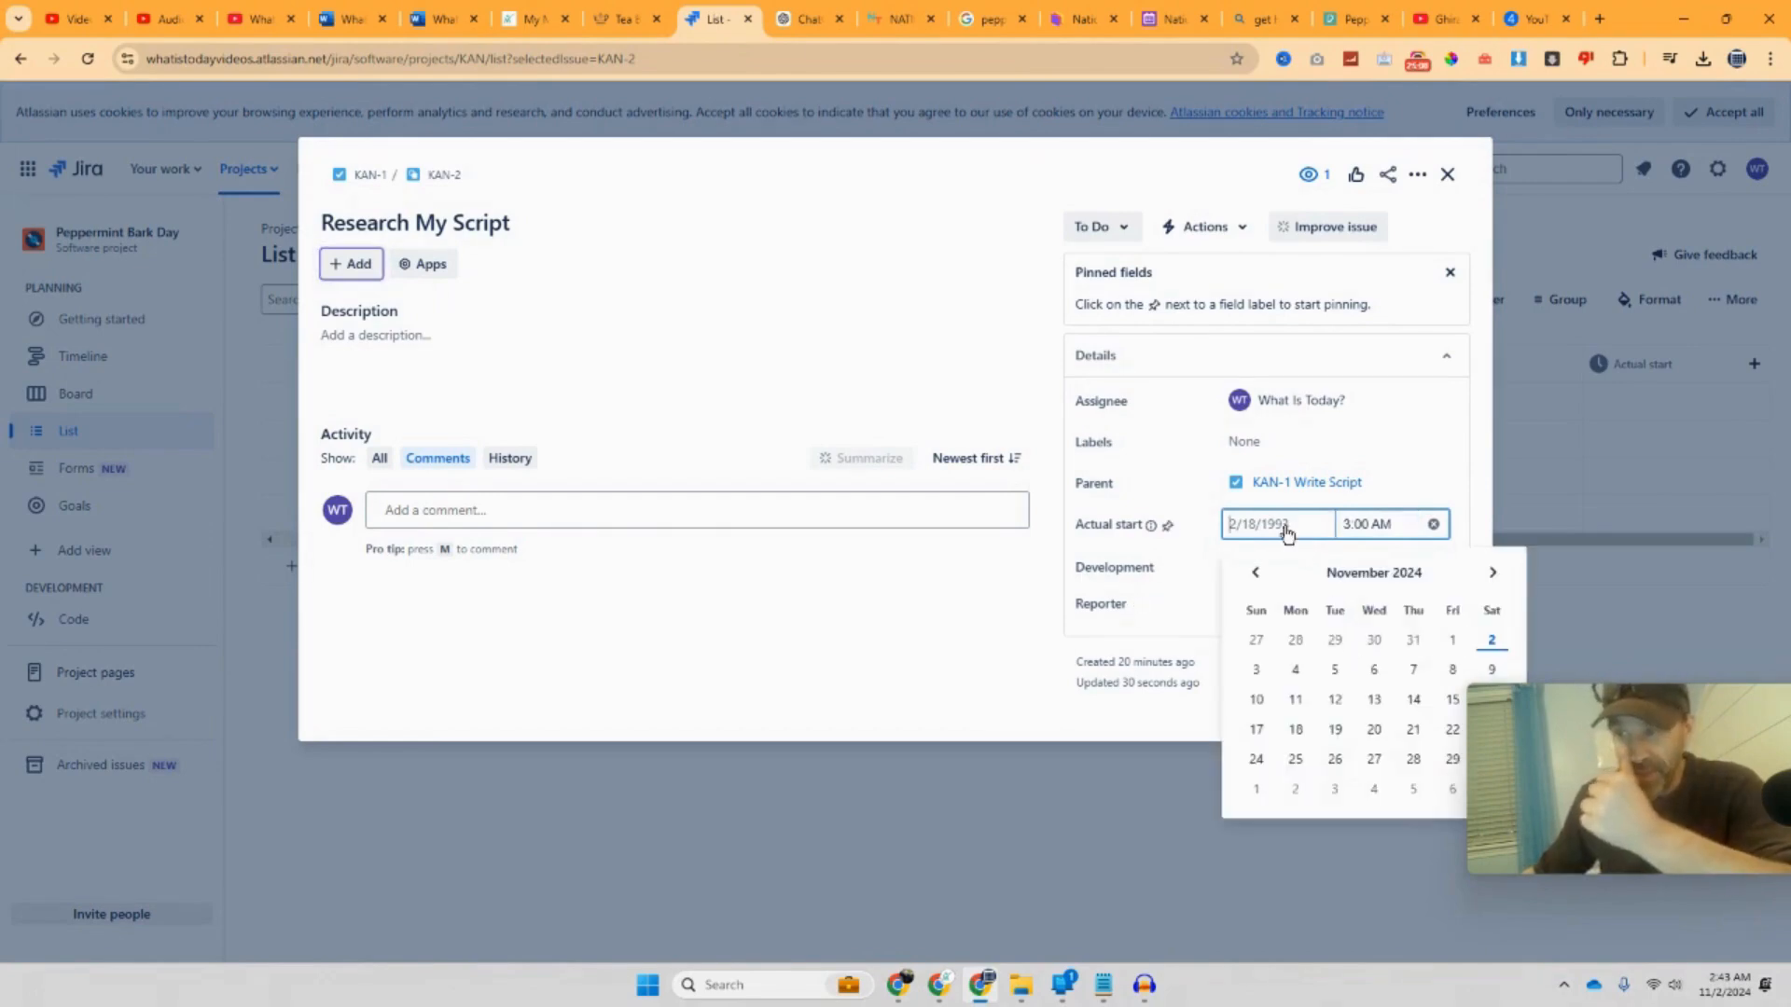
{"action": "left_click", "coordinate": [1490, 640]}
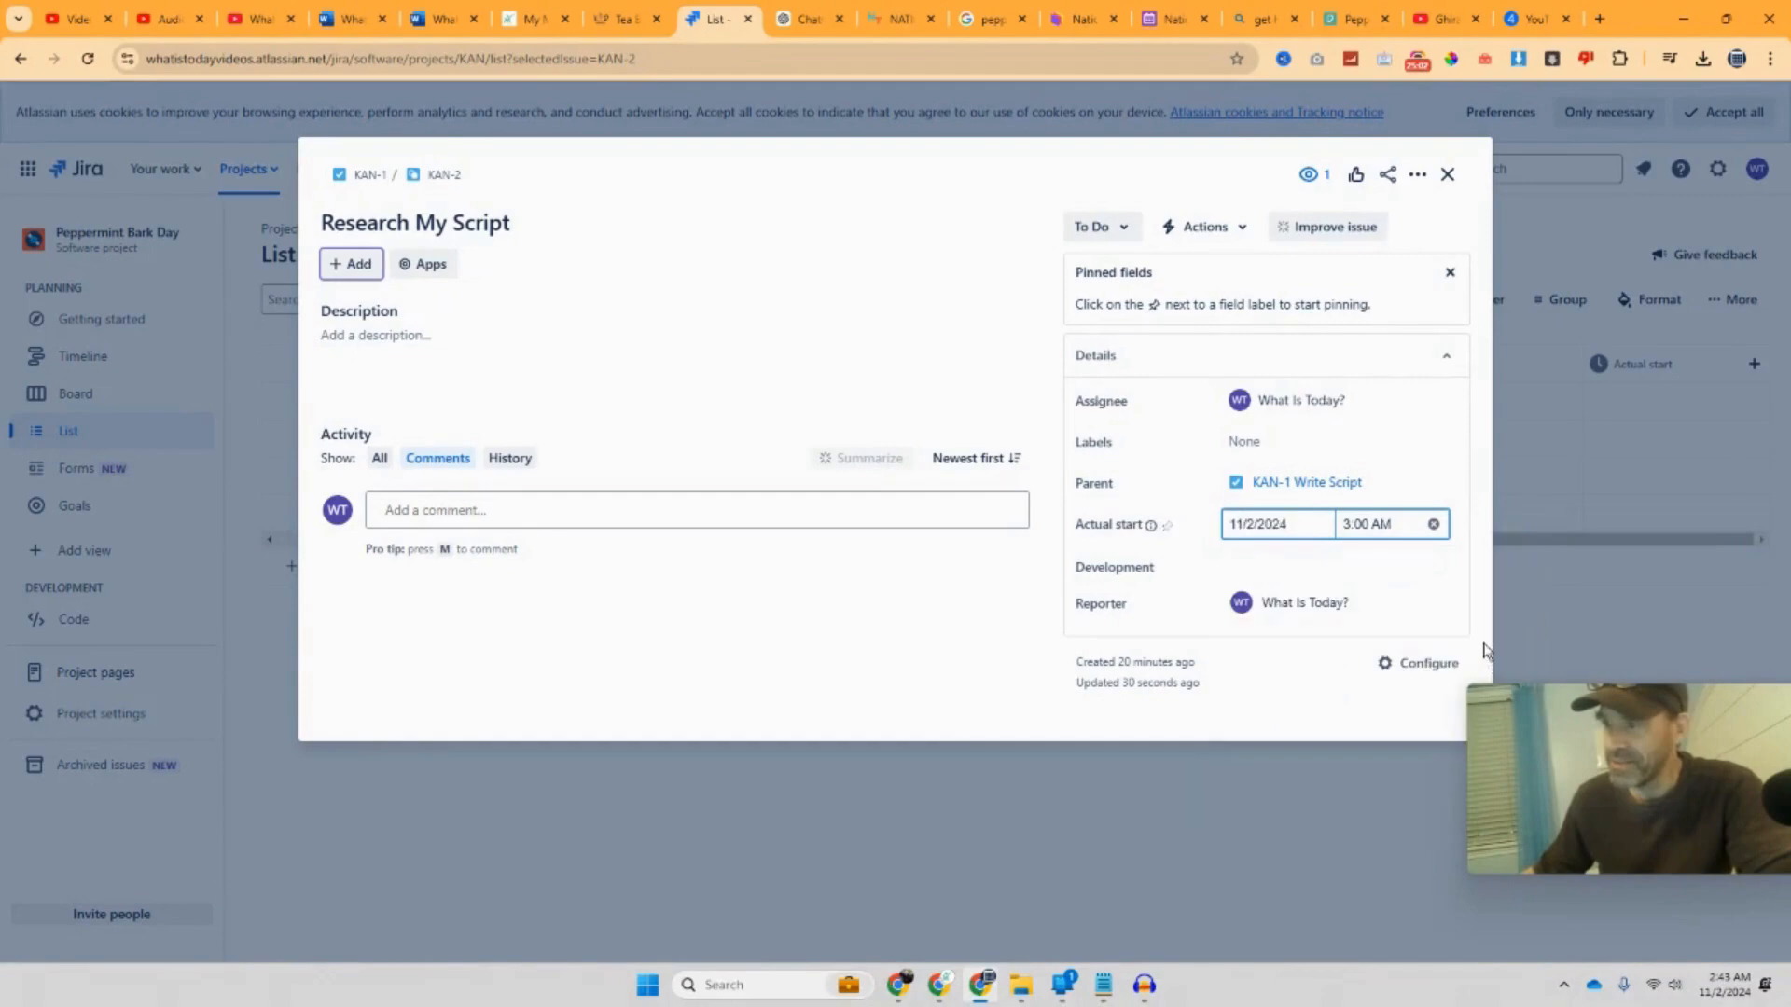
{"action": "left_click", "coordinate": [1311, 670]}
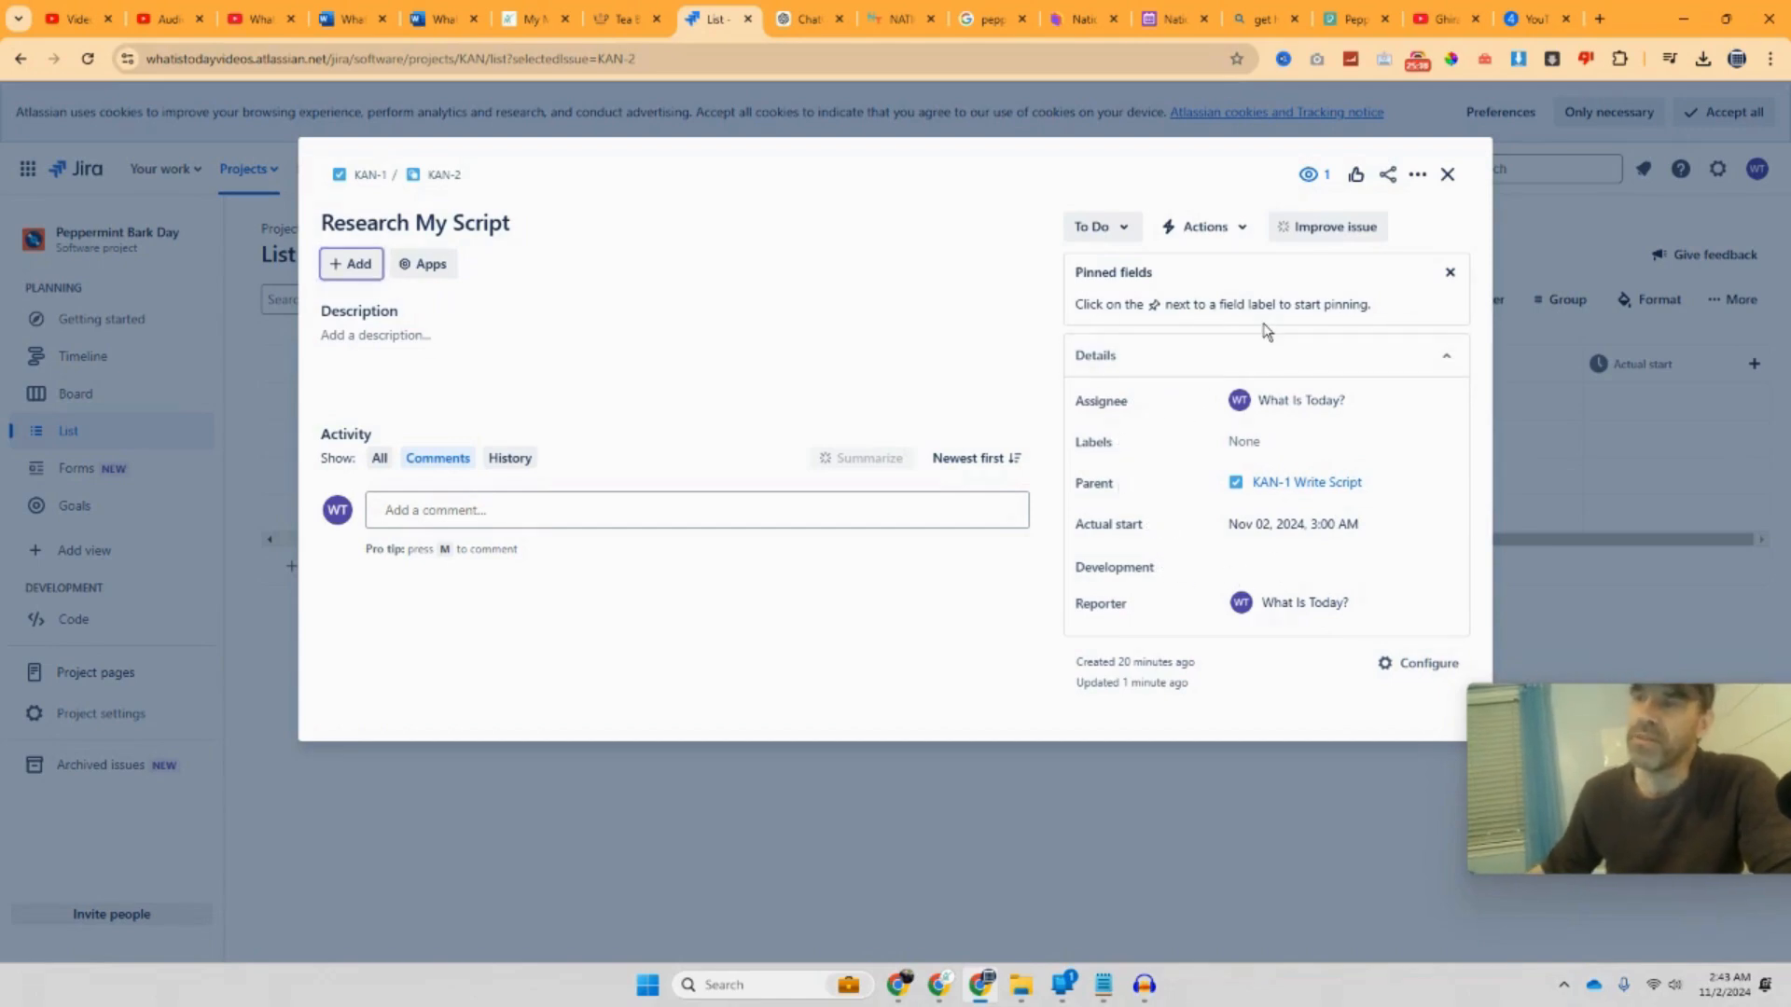
Step: Pin and unpin Assignee, check the Improve issue suggestions, then start a comment on Research My Script
{"action": "left_click", "coordinate": [1141, 402]}
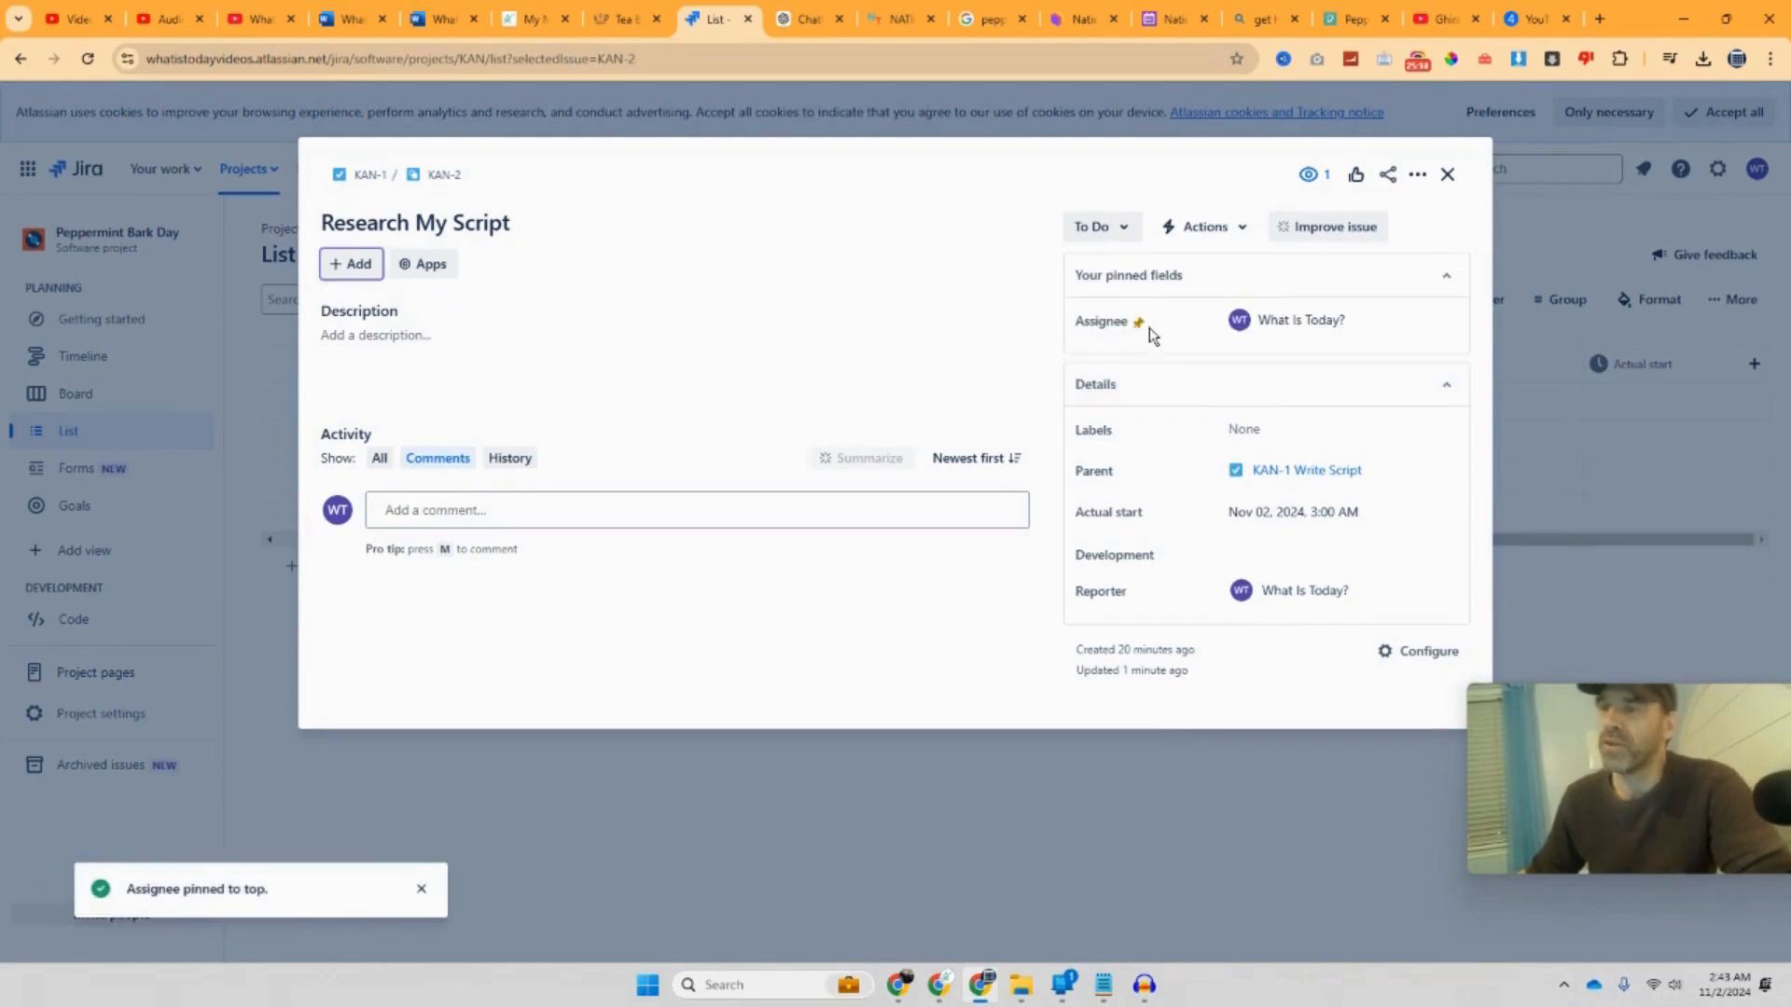
{"action": "left_click", "coordinate": [1139, 323]}
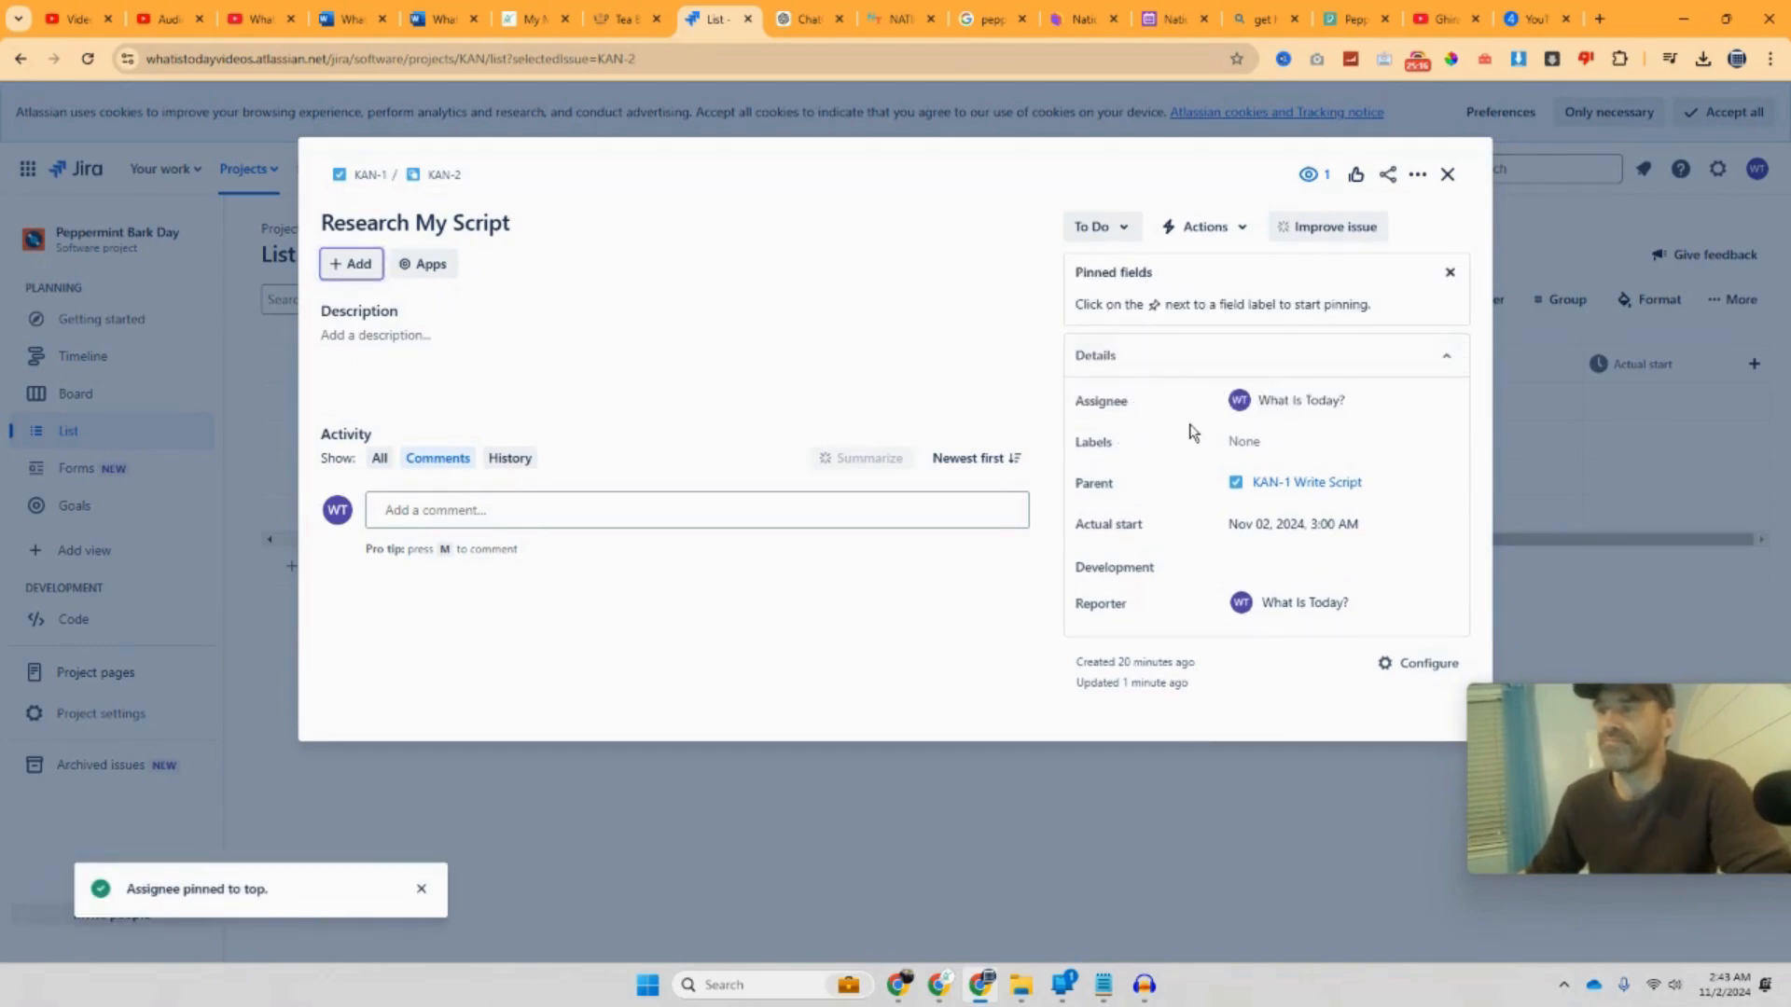
{"action": "left_click", "coordinate": [1335, 232]}
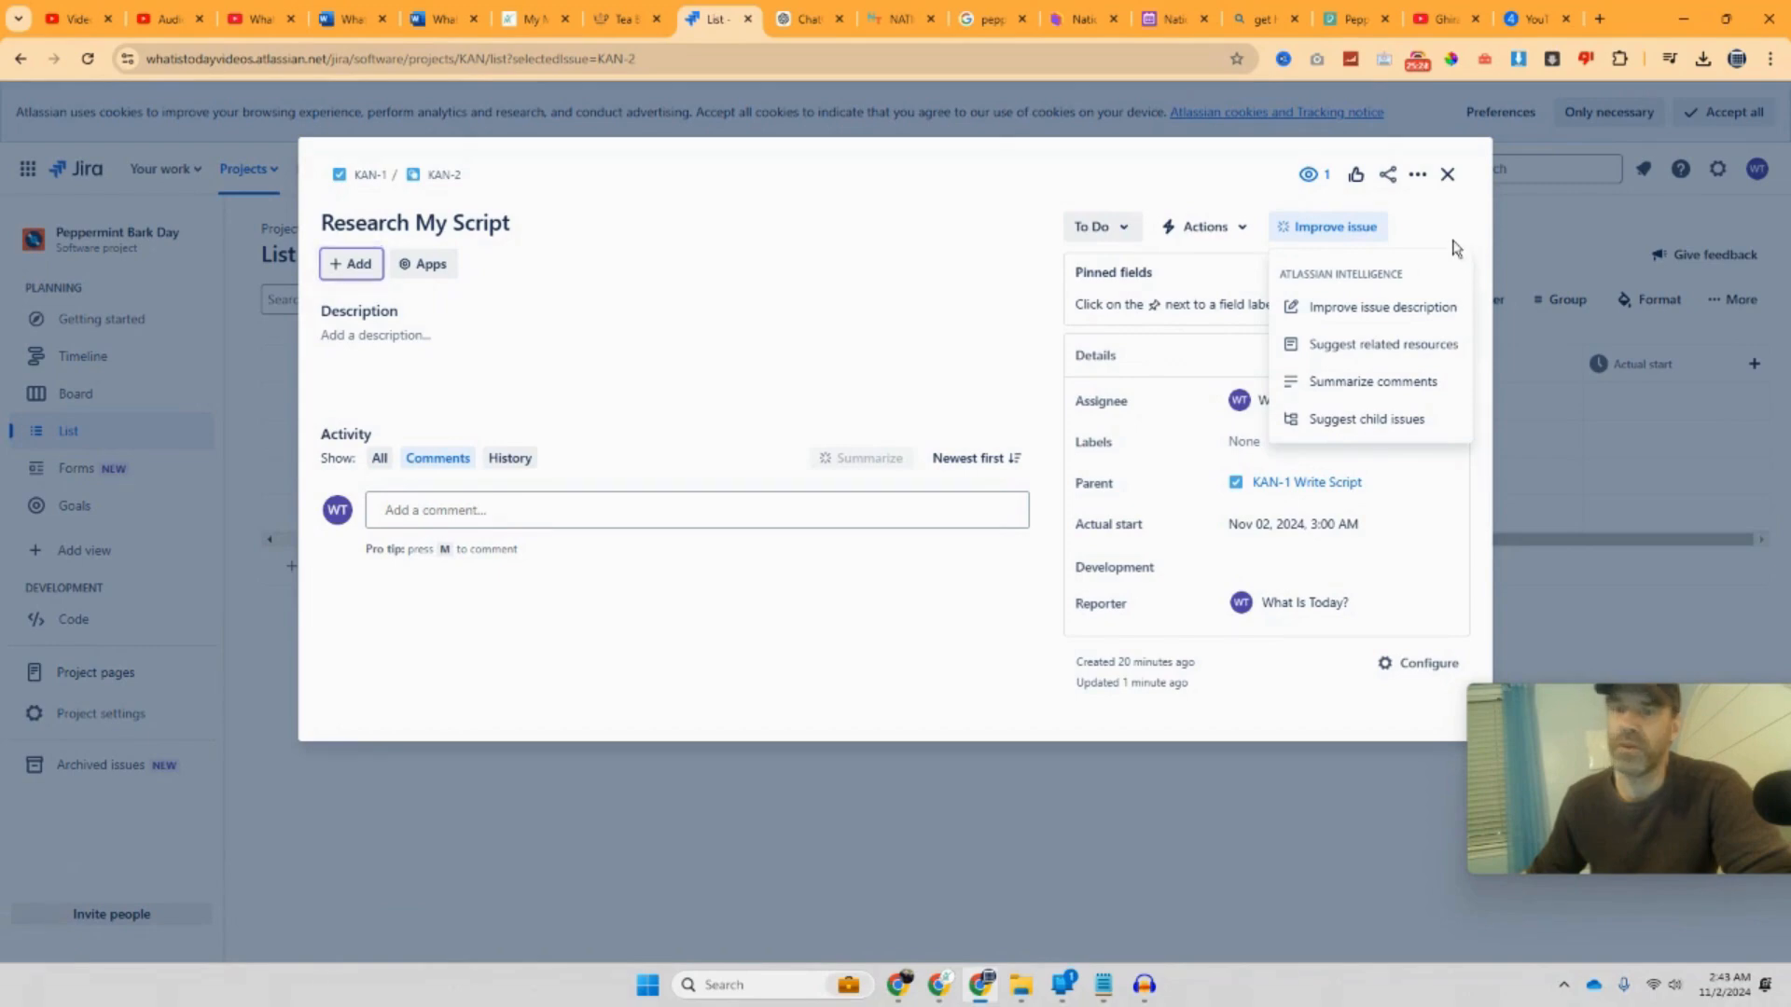
{"action": "key", "text": "Escape"}
{"action": "left_click", "coordinate": [608, 508]}
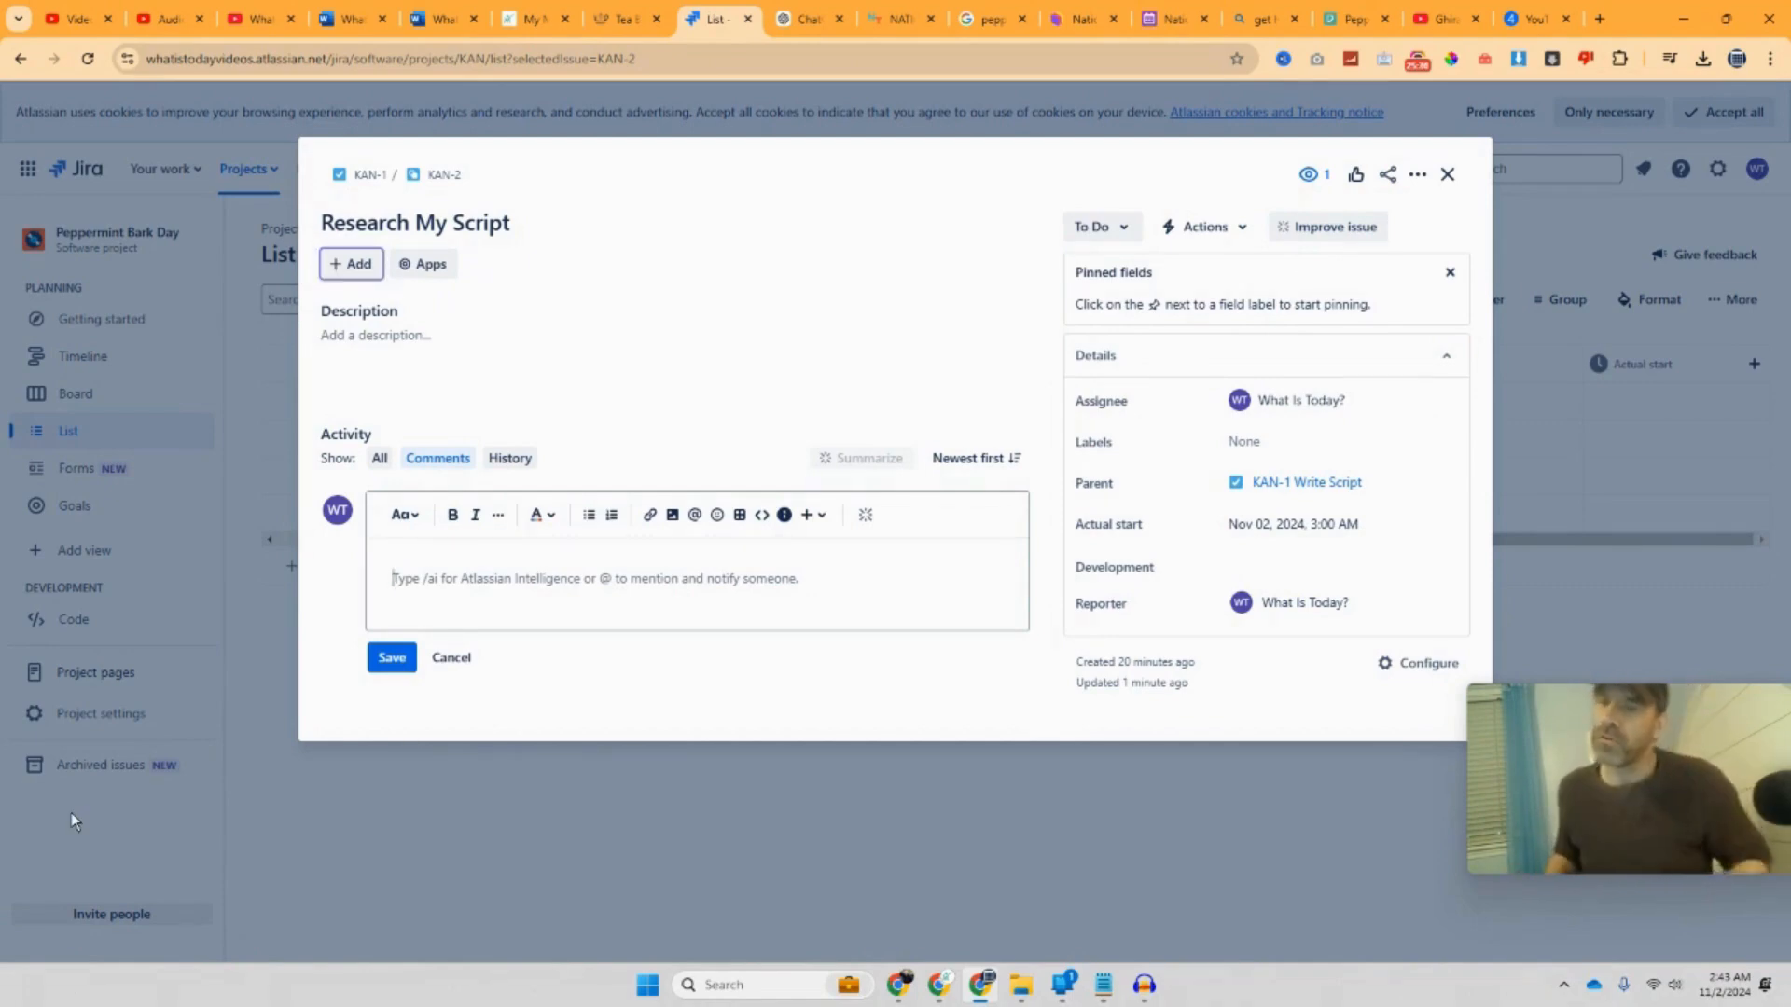
Step: Type and save the comment 'Half Way Done With the Script.' on KAN-2
{"action": "type", "text": "Half Way Do"}
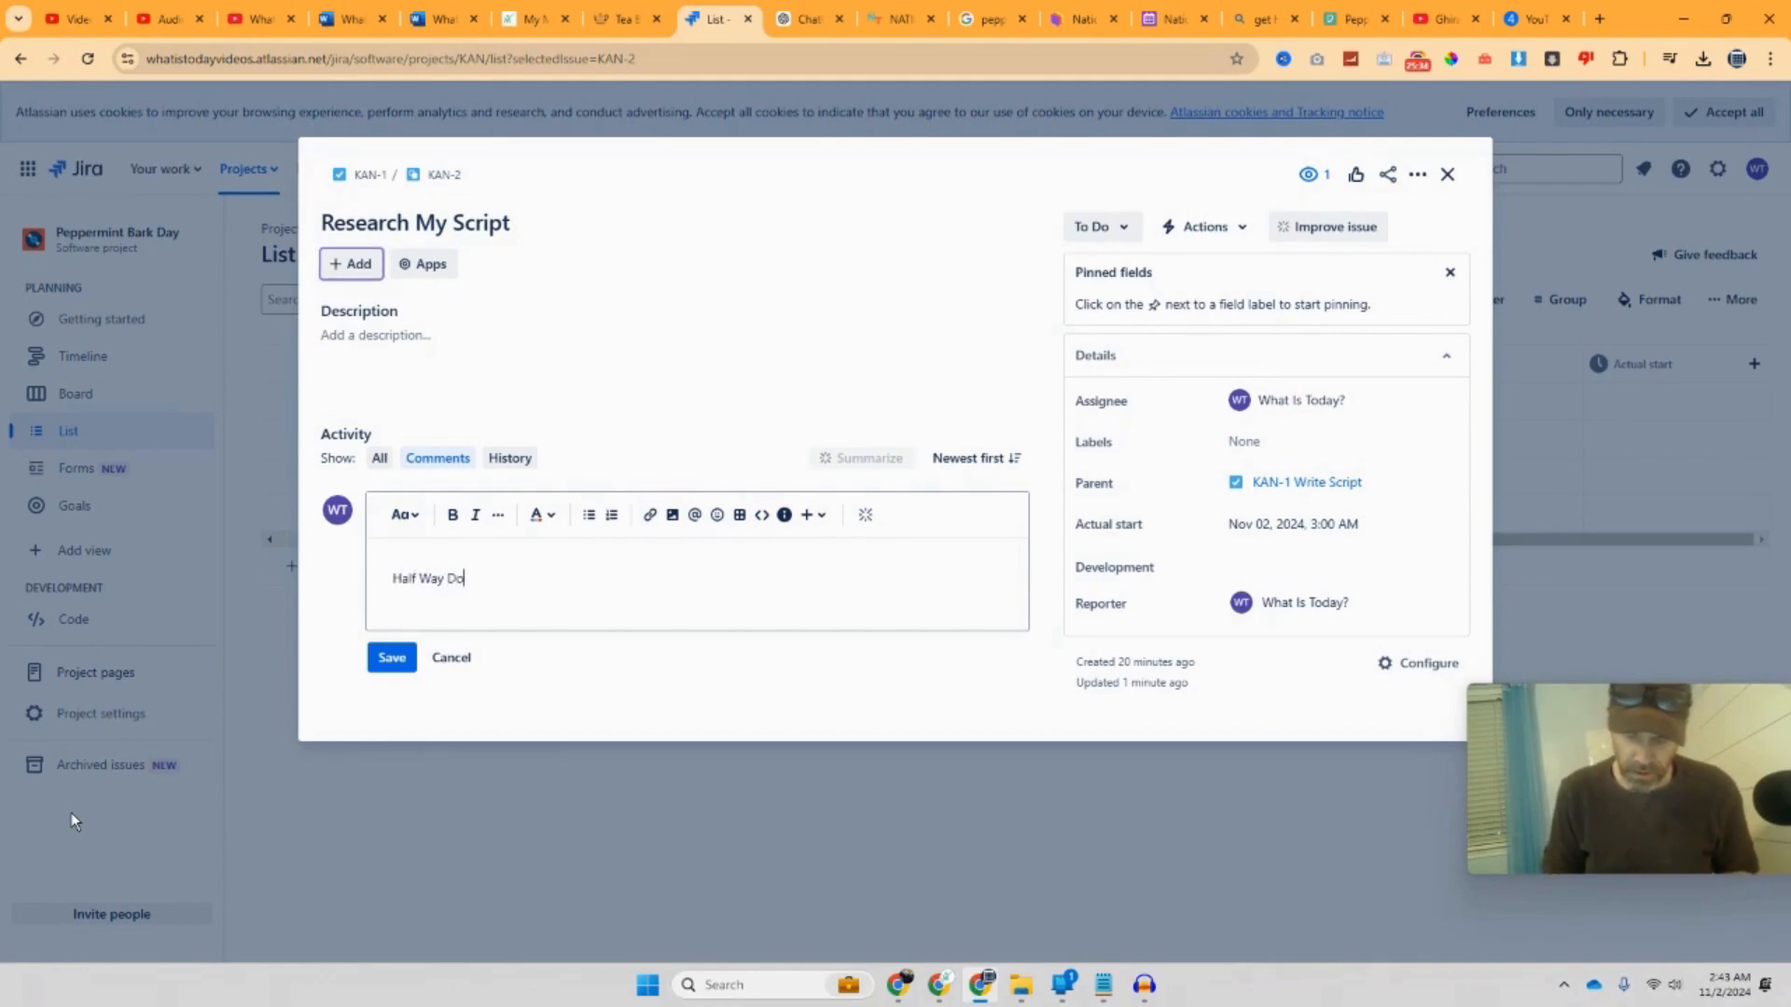
{"action": "type", "text": "ne With the"}
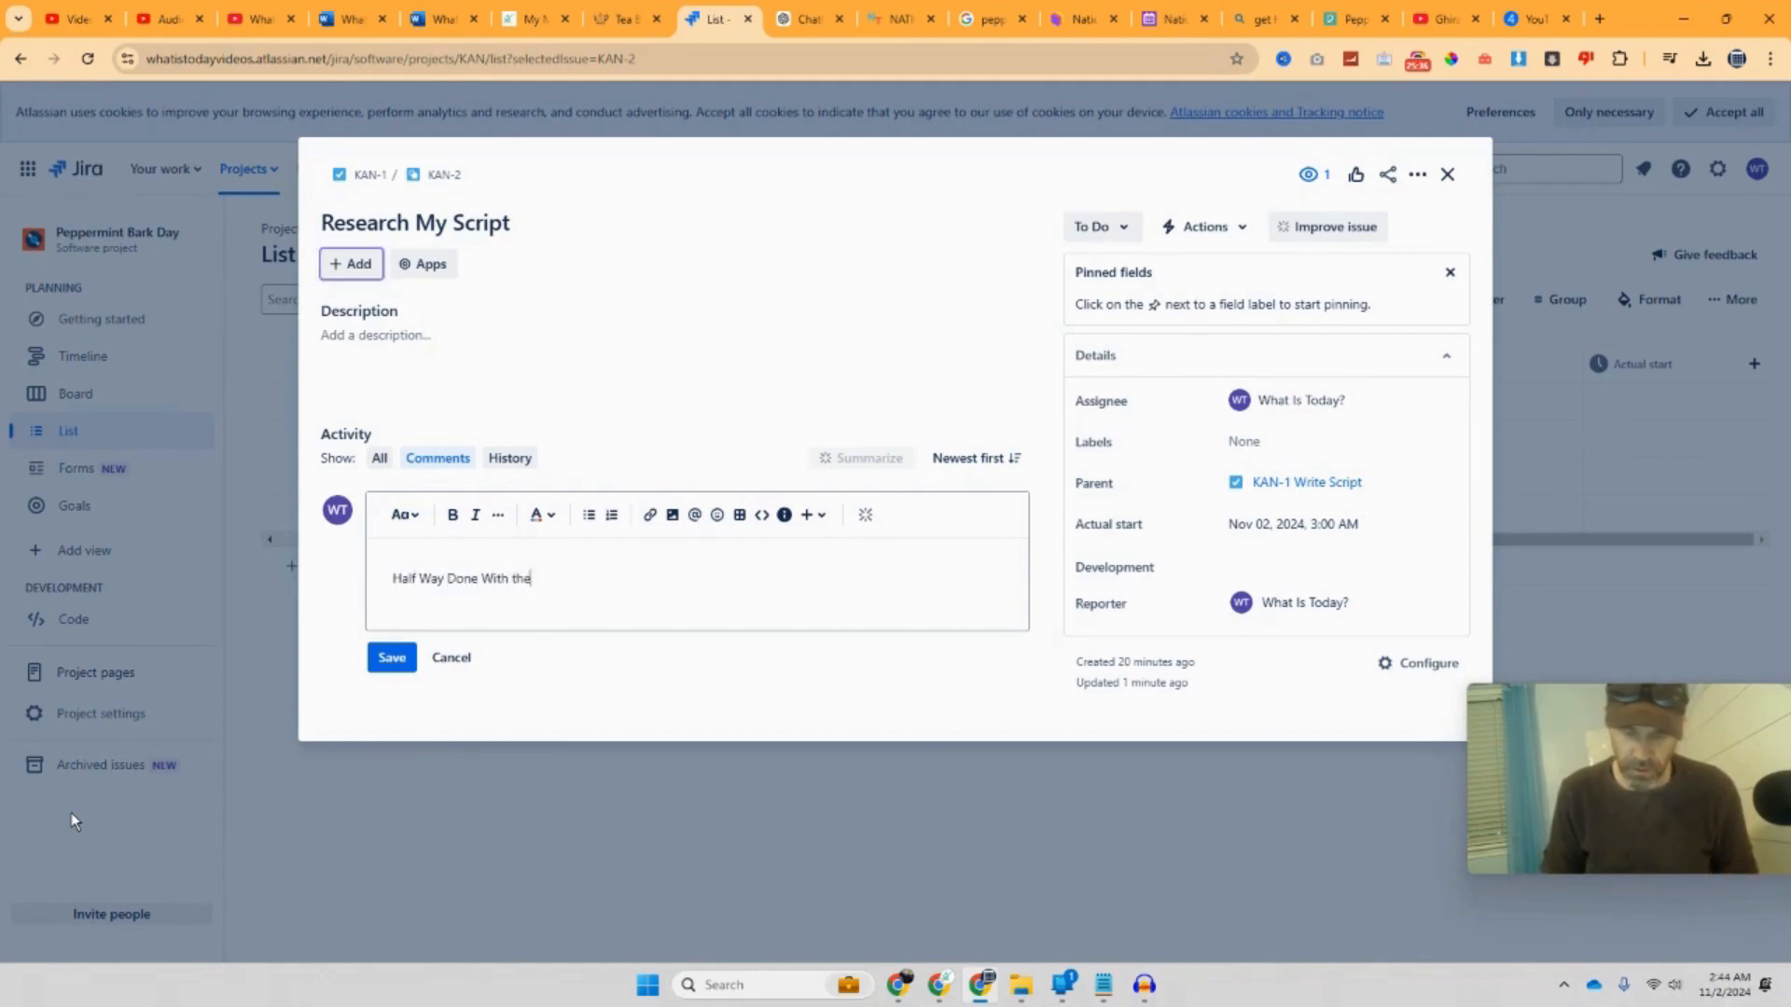
{"action": "type", "text": " Script."}
{"action": "key", "text": "Return"}
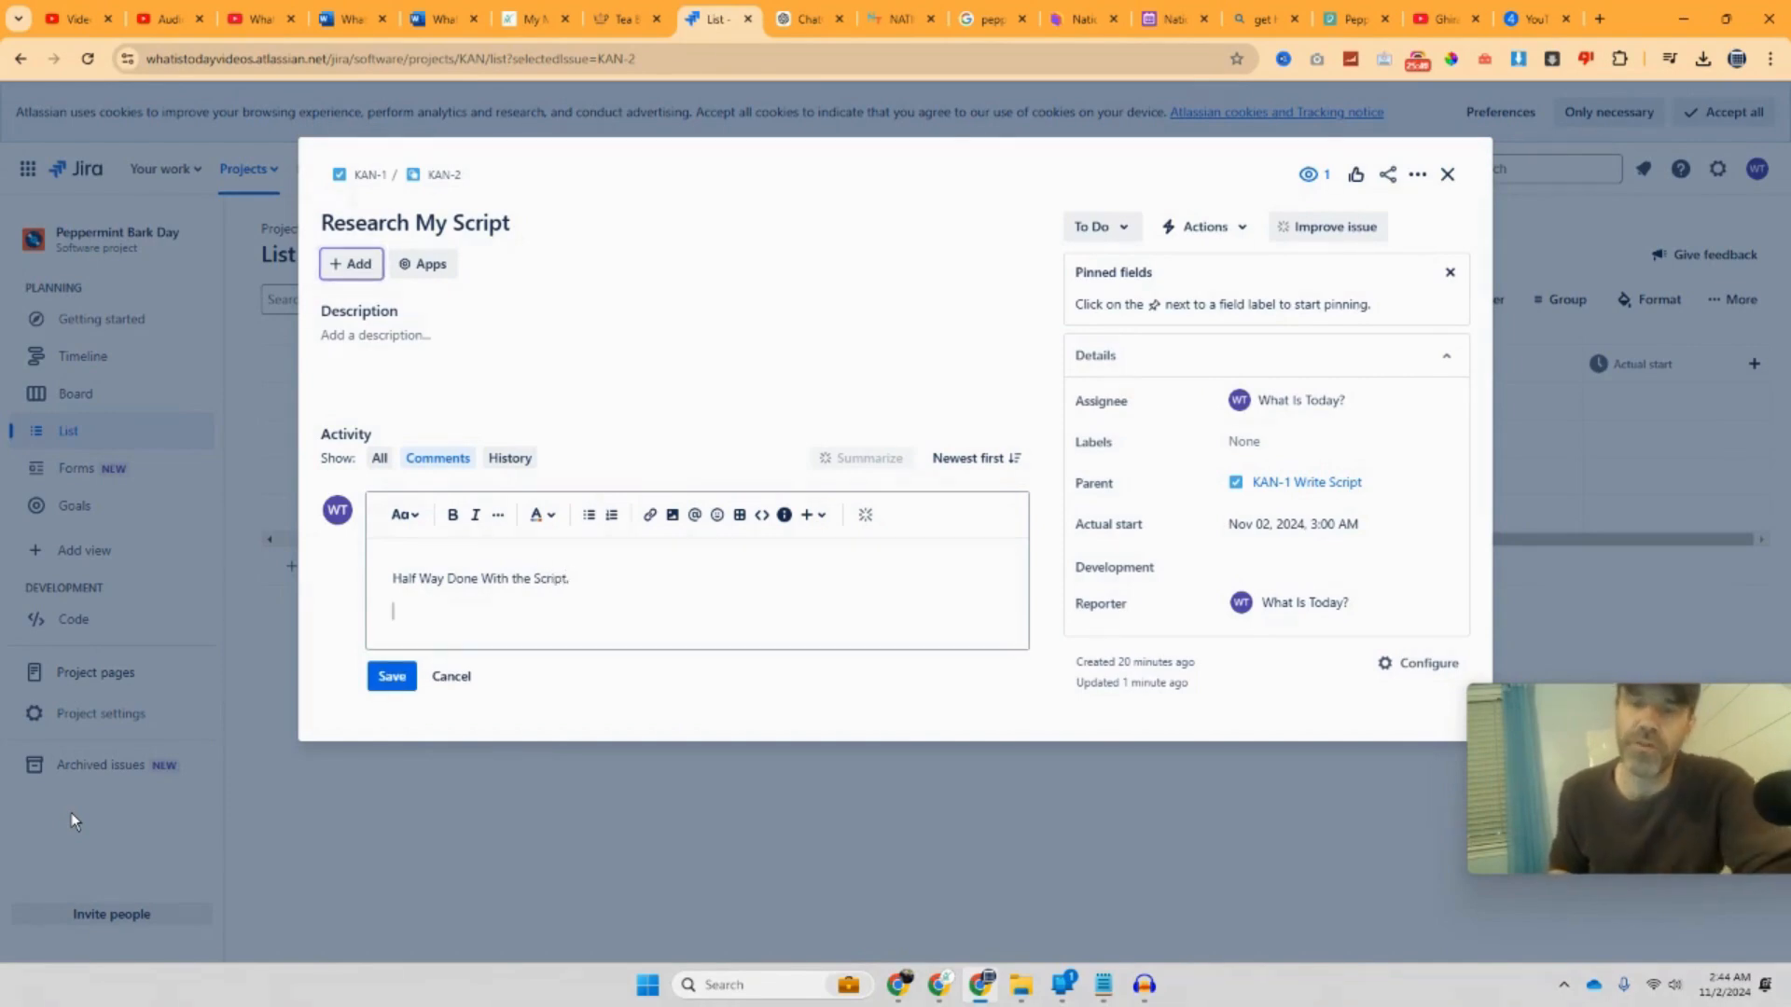
{"action": "key", "text": "BackSpace"}
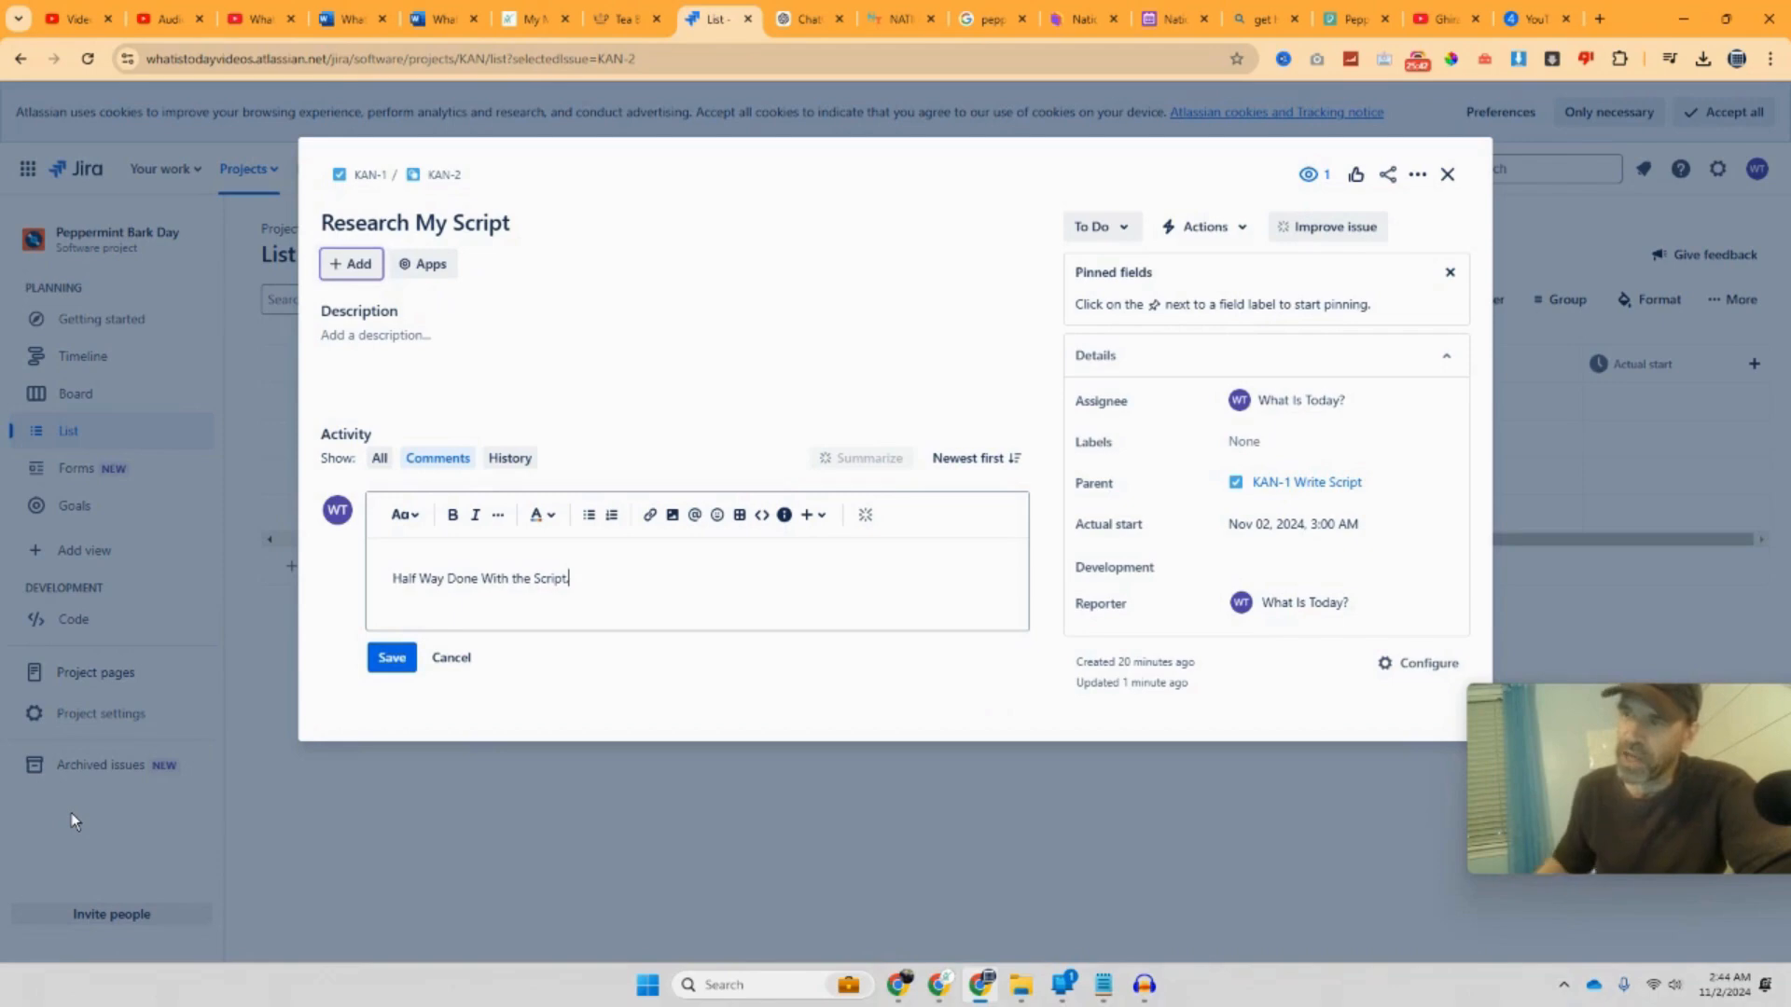
{"action": "left_click", "coordinate": [407, 670]}
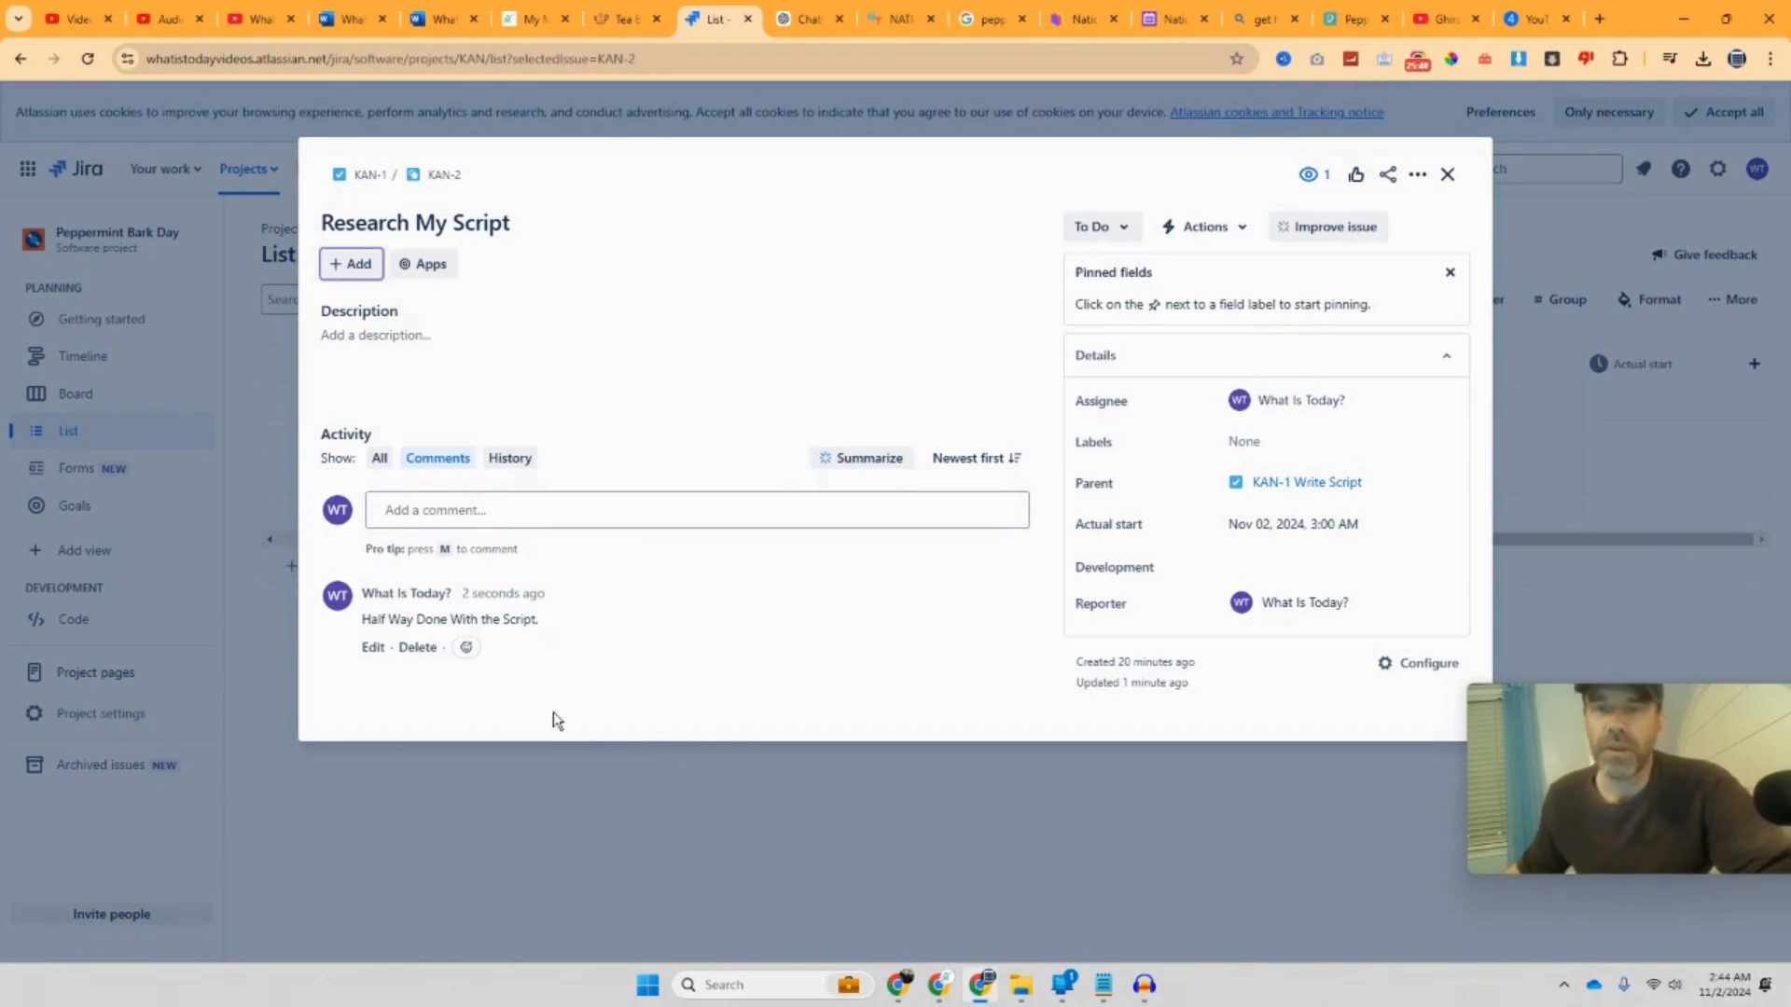
Step: Browse Apps > Add apps and open the Timesheets by Tempo app page (USD 10/month)
{"action": "left_click", "coordinate": [377, 268]}
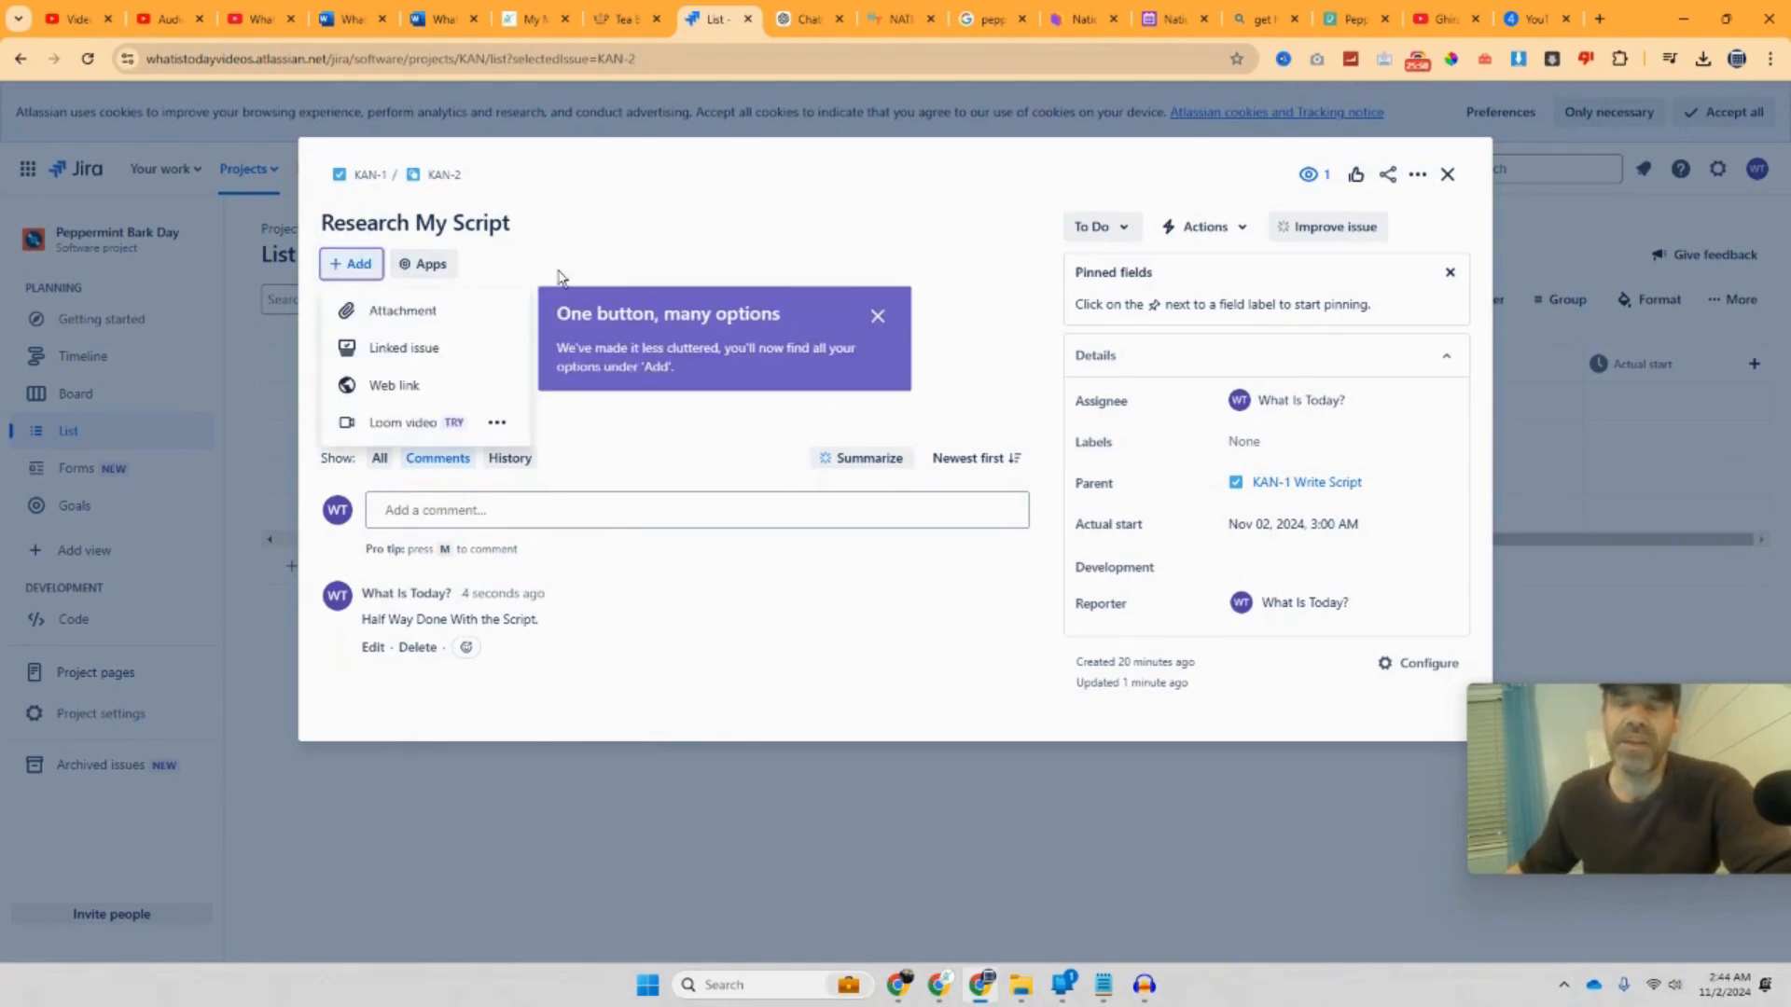
{"action": "left_click", "coordinate": [658, 274]}
{"action": "left_click", "coordinate": [424, 264]}
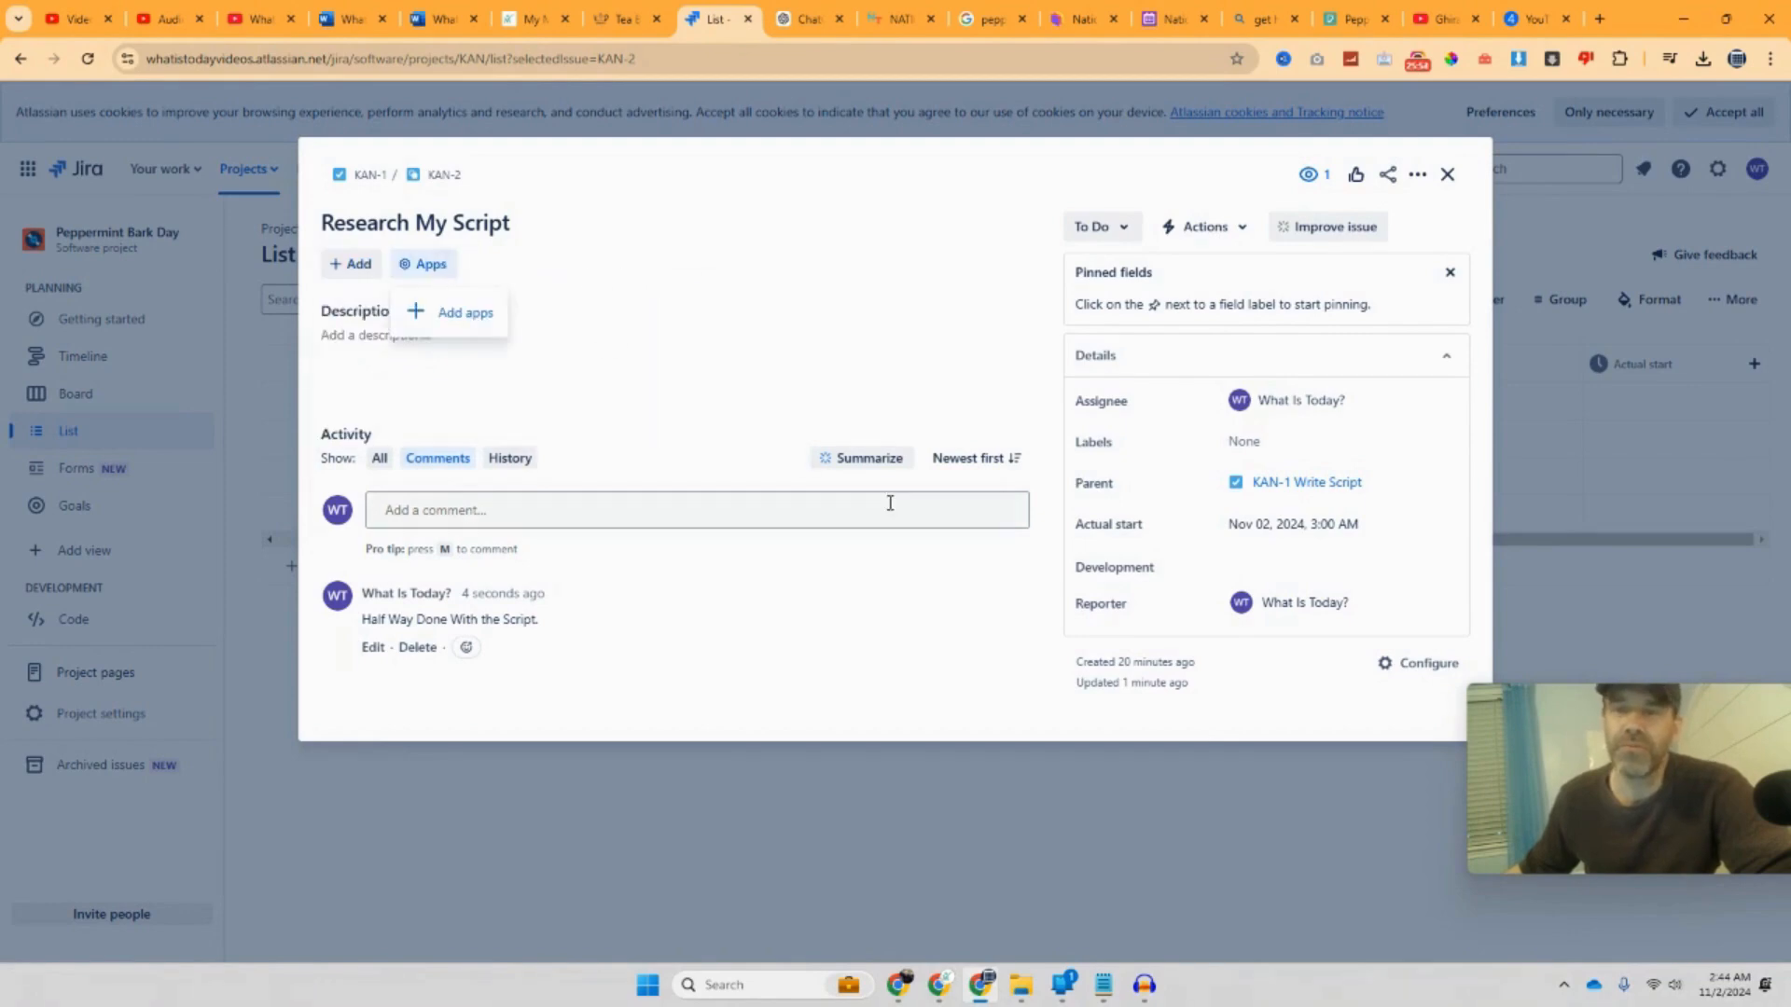
{"action": "left_click", "coordinate": [464, 317]}
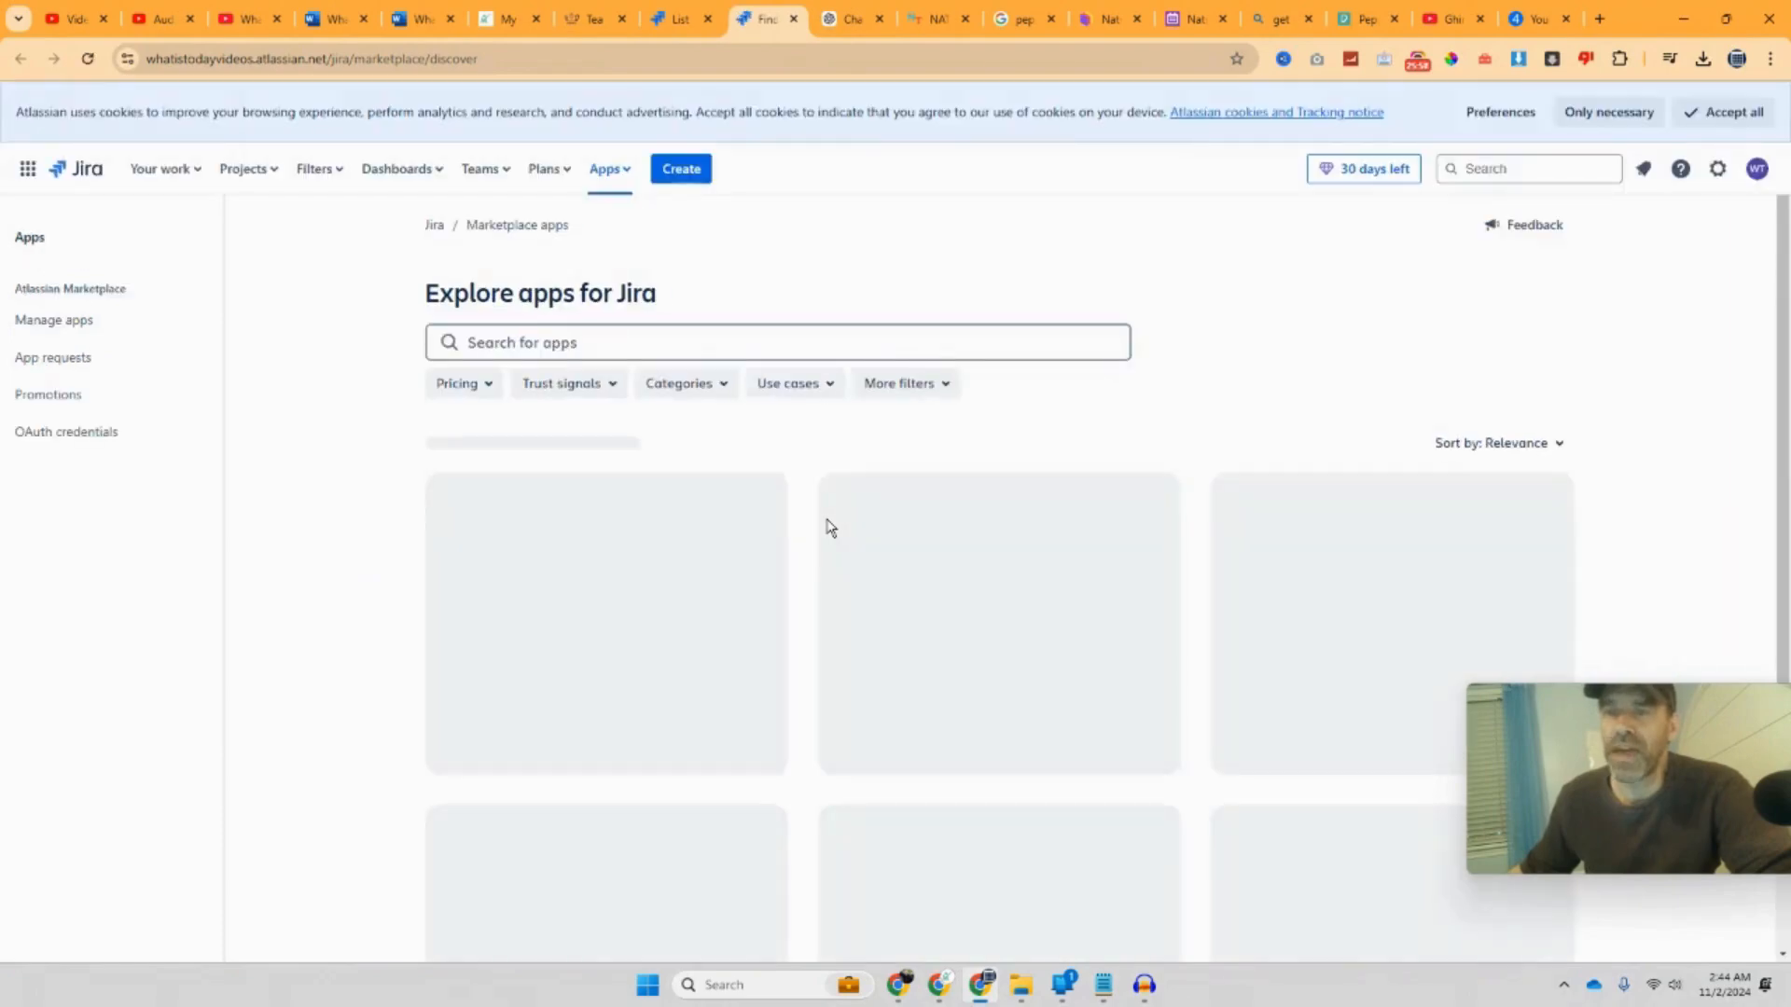
{"action": "scroll", "coordinate": [829, 528], "scroll_direction": "down", "scroll_amount": 2}
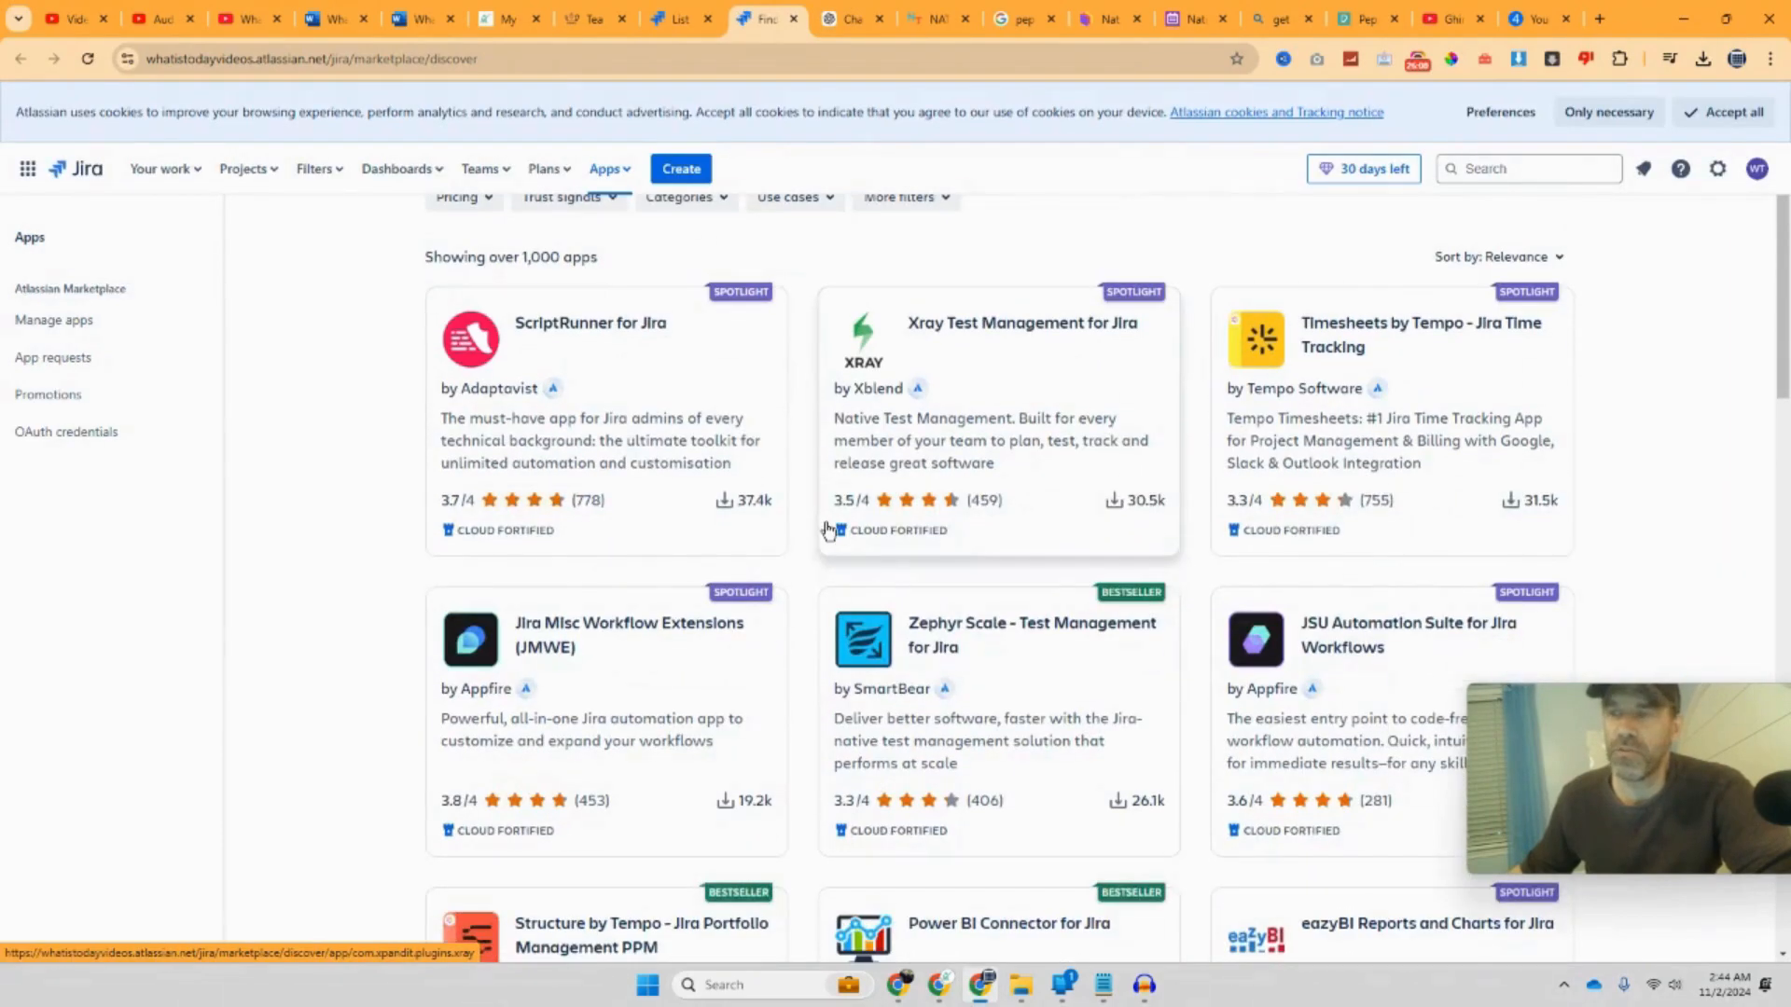
{"action": "scroll", "coordinate": [827, 529], "scroll_direction": "down", "scroll_amount": 1}
{"action": "scroll", "coordinate": [829, 532], "scroll_direction": "up", "scroll_amount": 1}
{"action": "left_click", "coordinate": [1339, 410]}
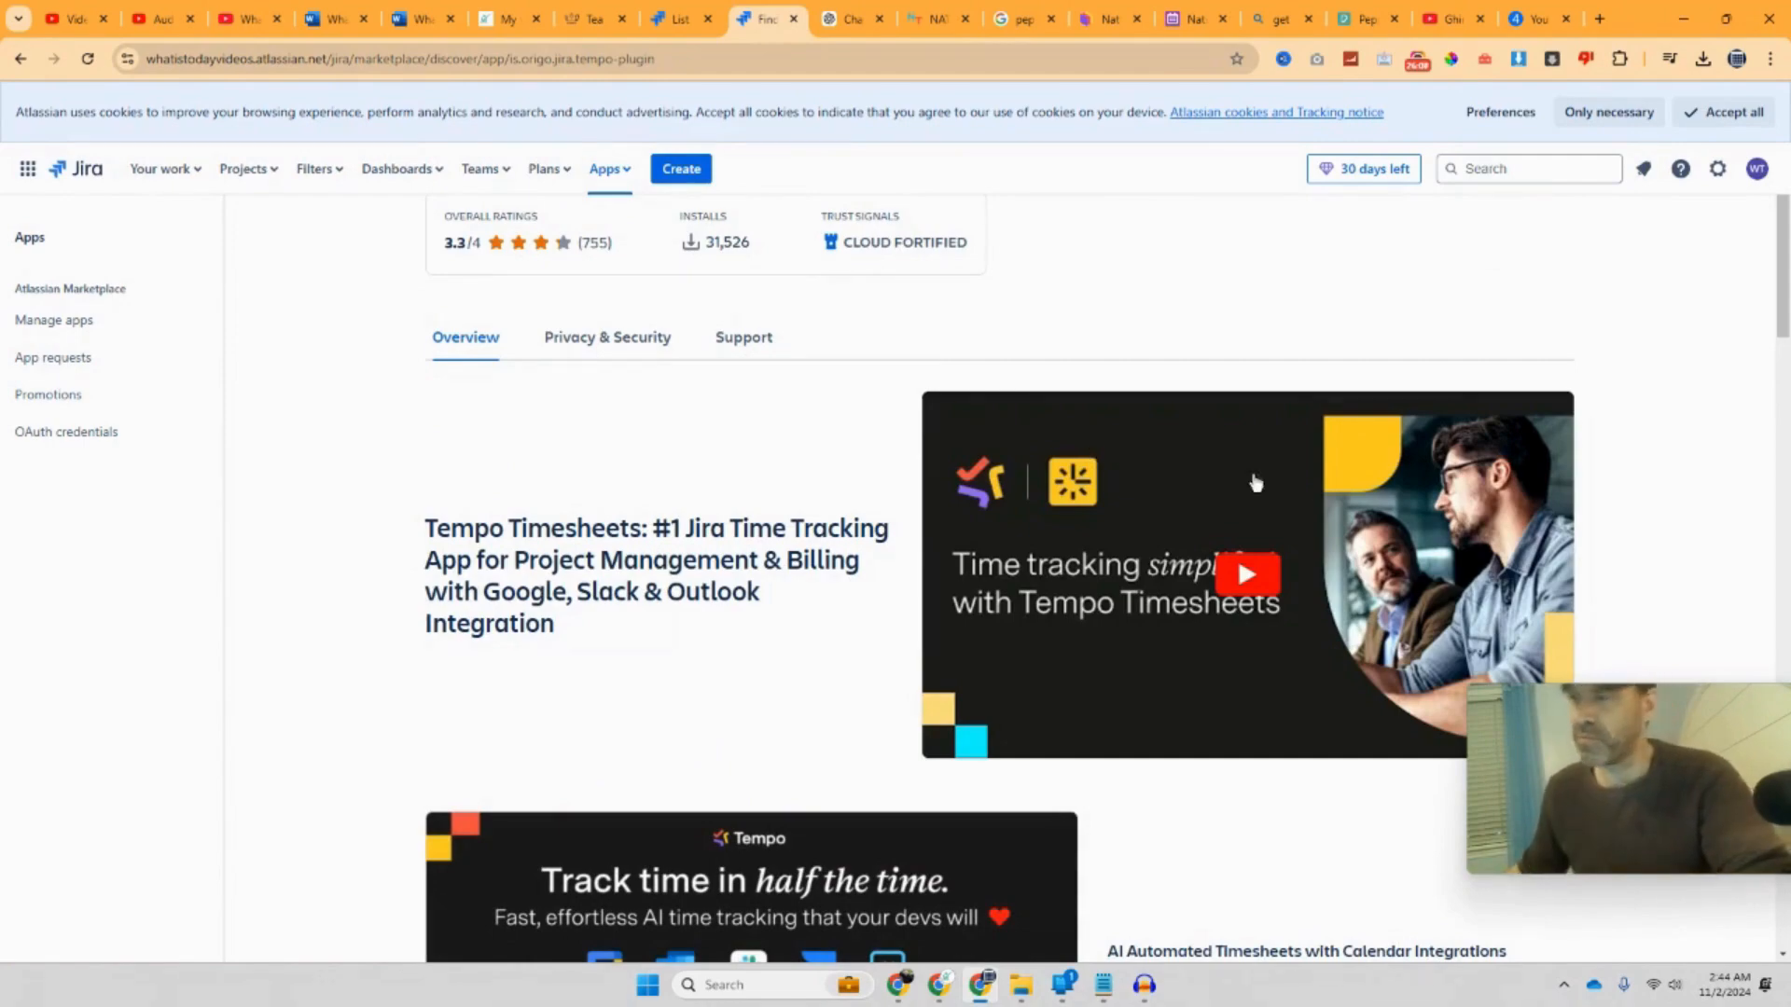
{"action": "scroll", "coordinate": [802, 743], "scroll_direction": "down", "scroll_amount": 10}
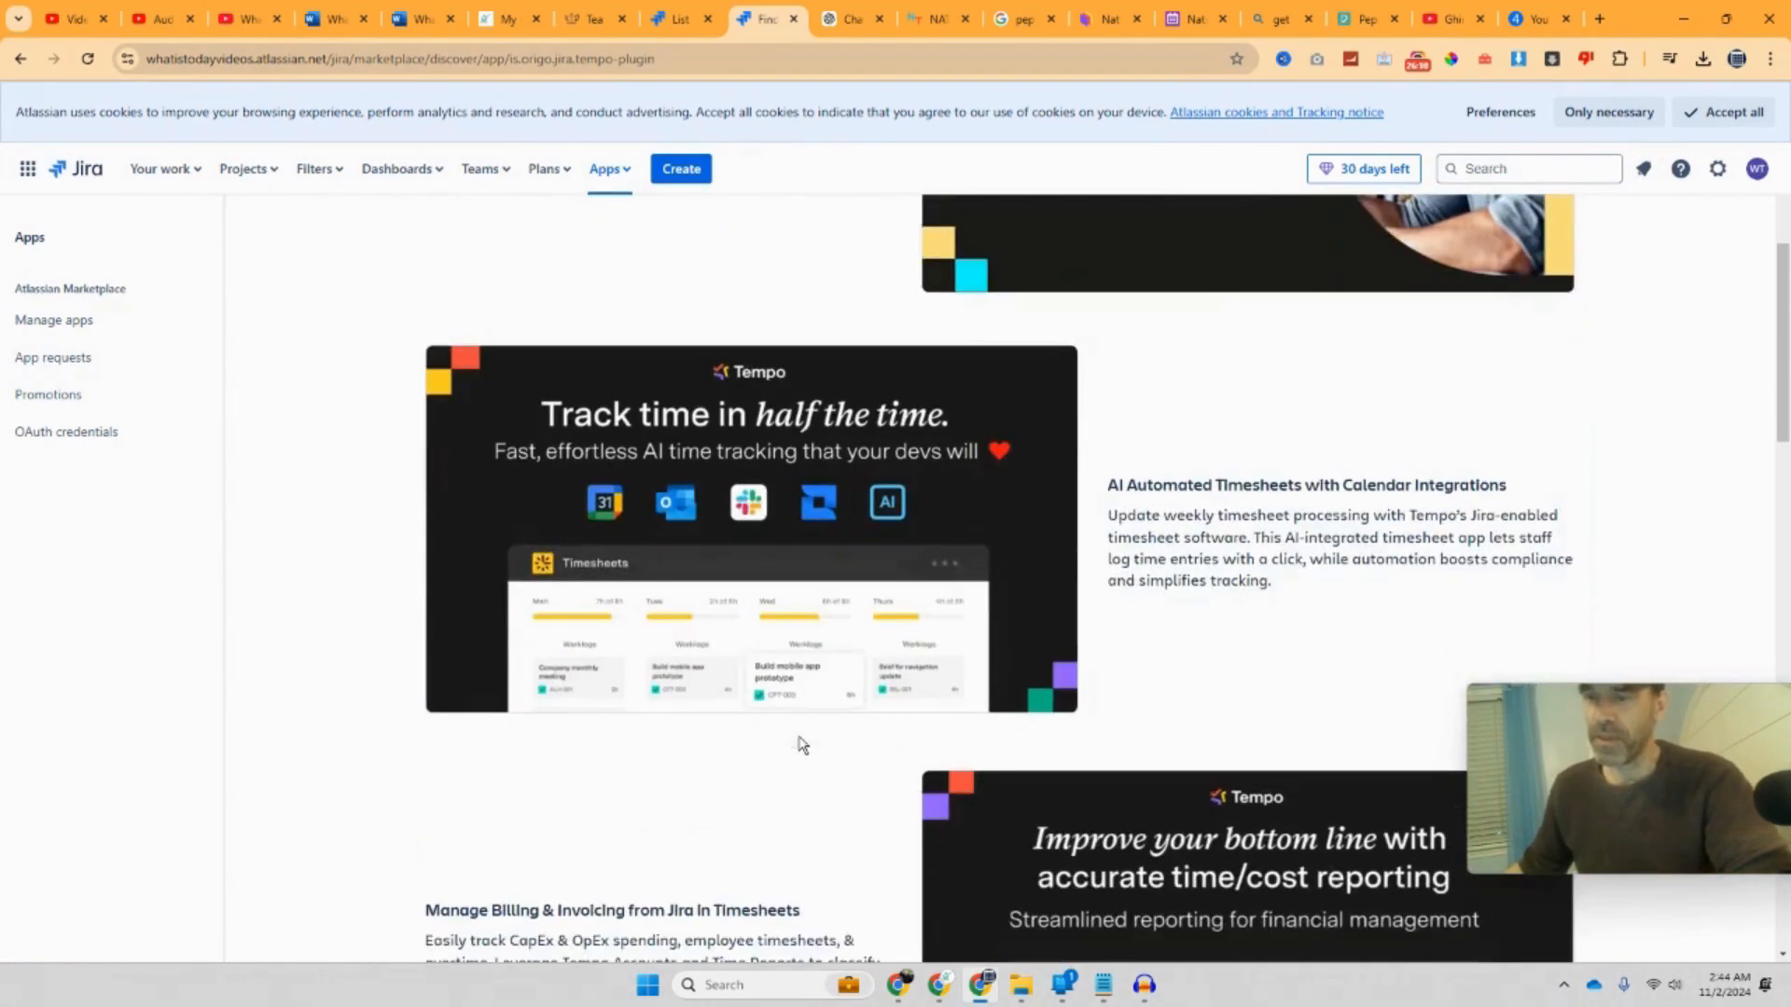
{"action": "scroll", "coordinate": [798, 739], "scroll_direction": "up", "scroll_amount": 10}
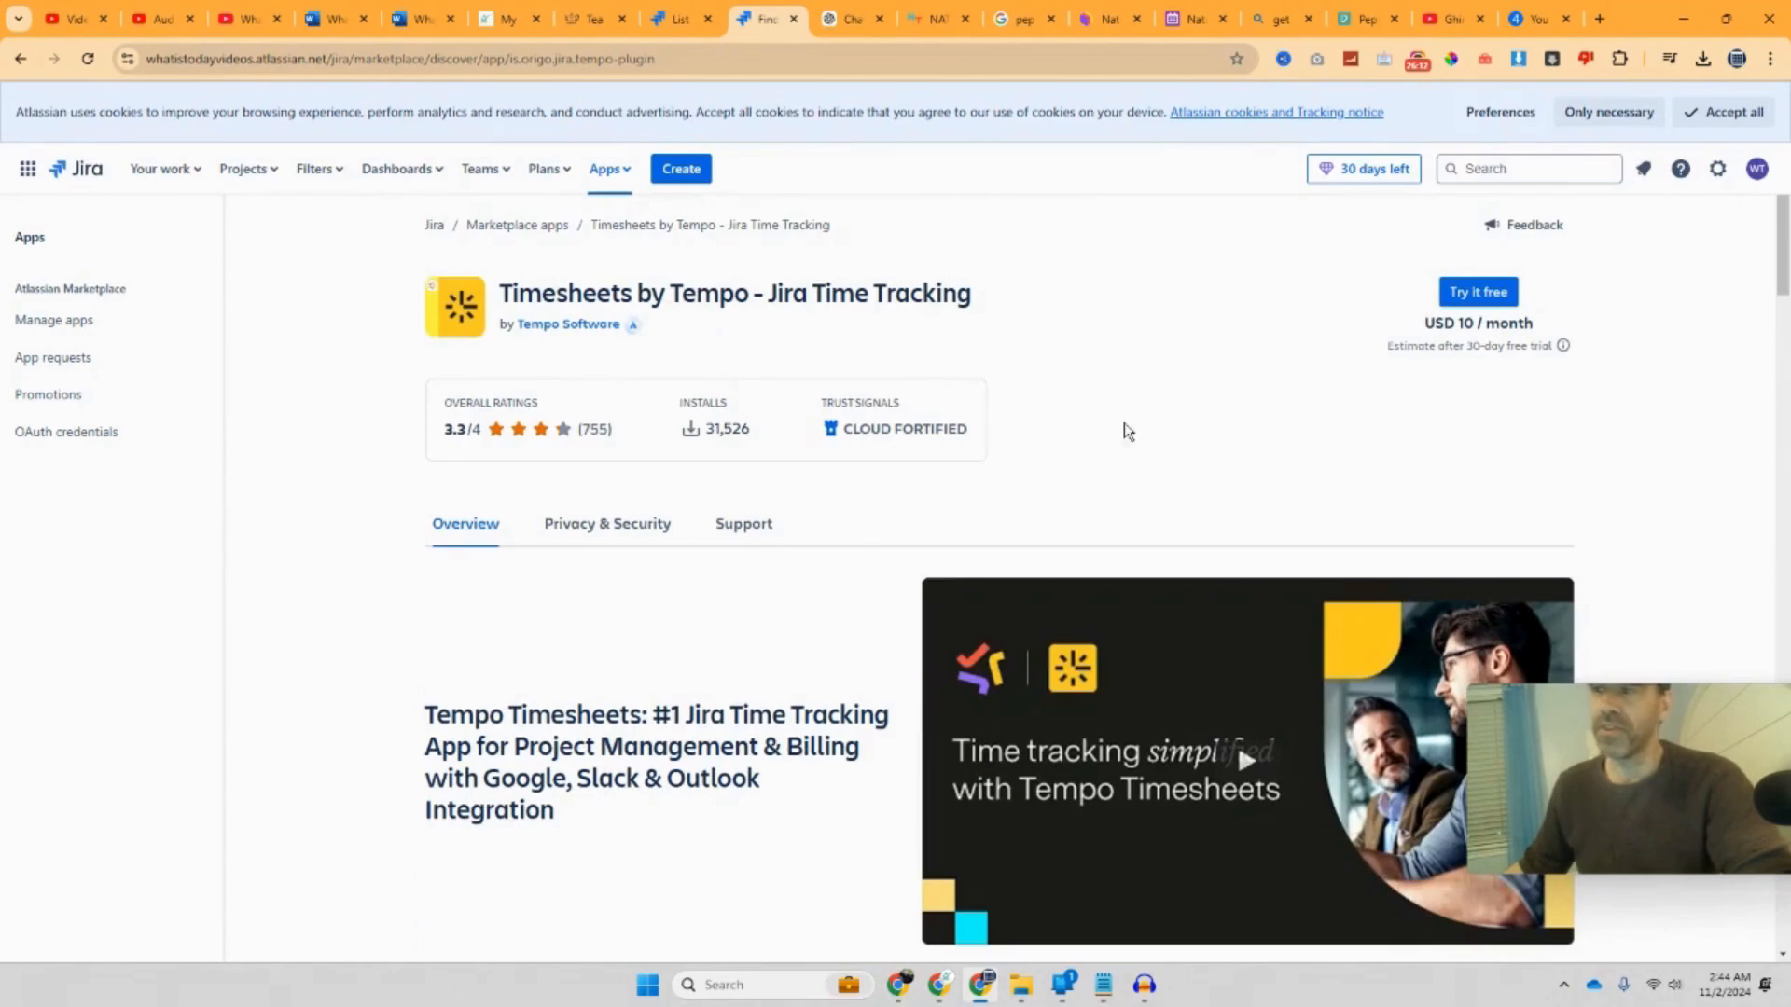
Step: Begin installing Timesheets by Tempo on its 30-day free trial
{"action": "left_click", "coordinate": [1445, 296]}
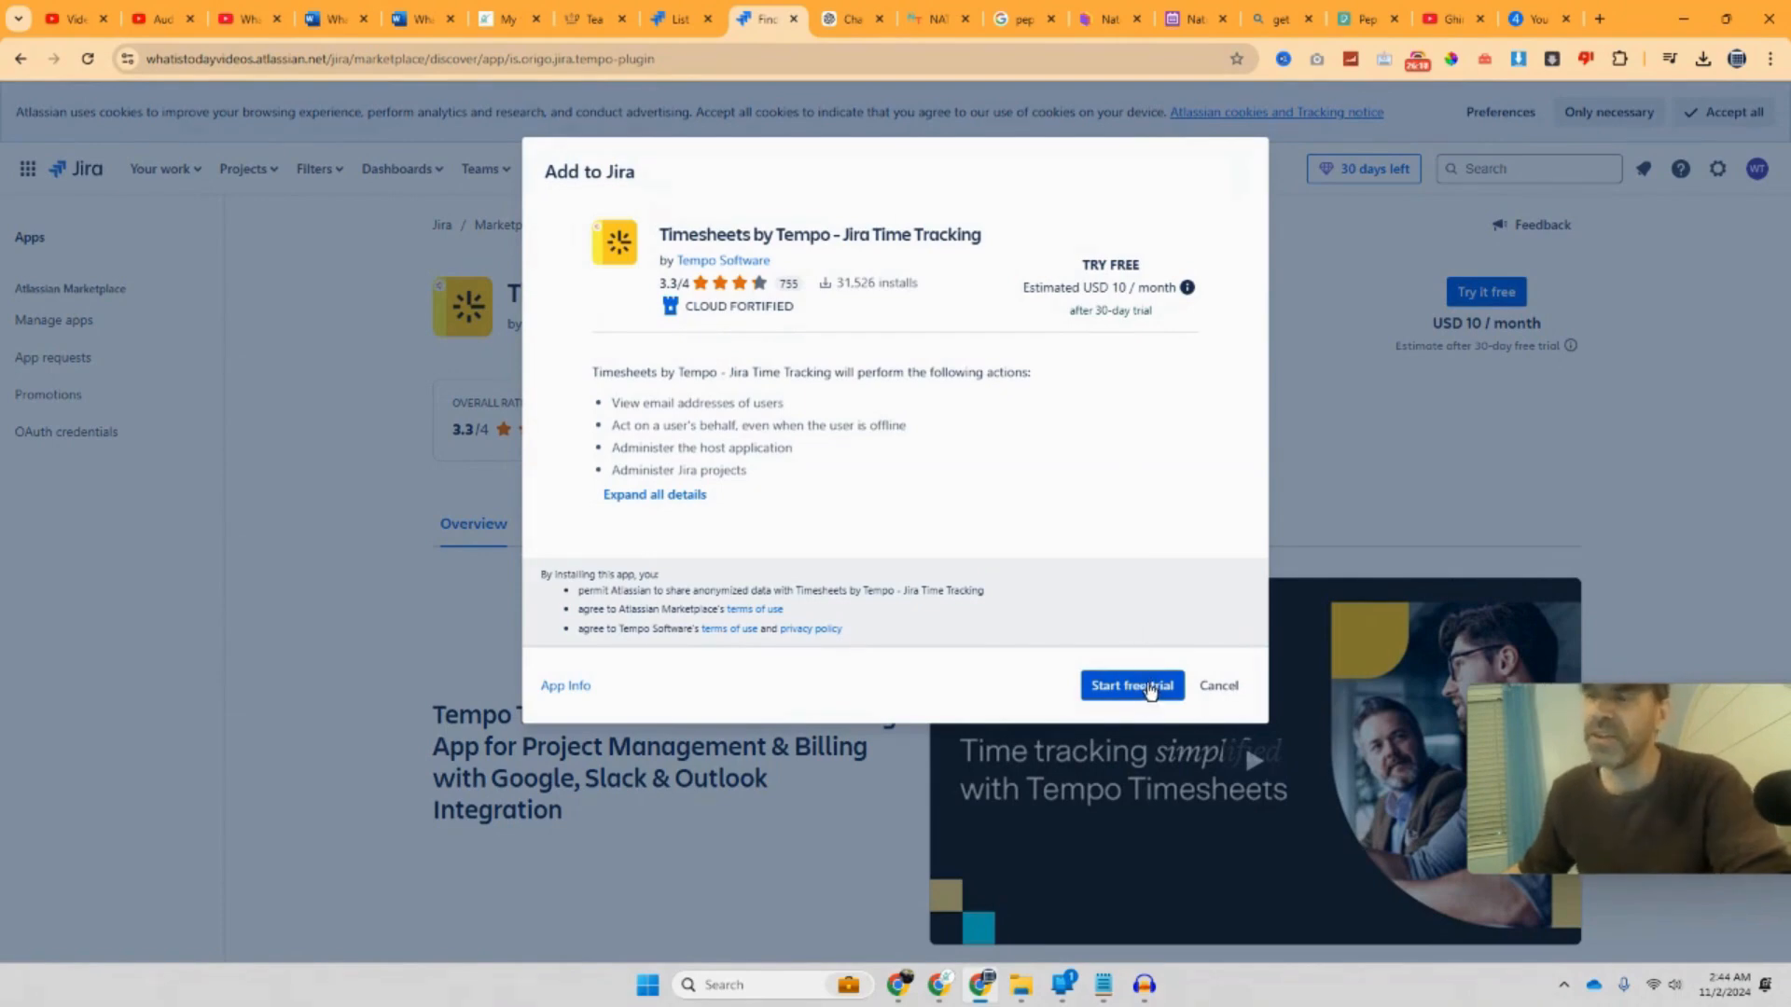
{"action": "left_click", "coordinate": [1151, 688]}
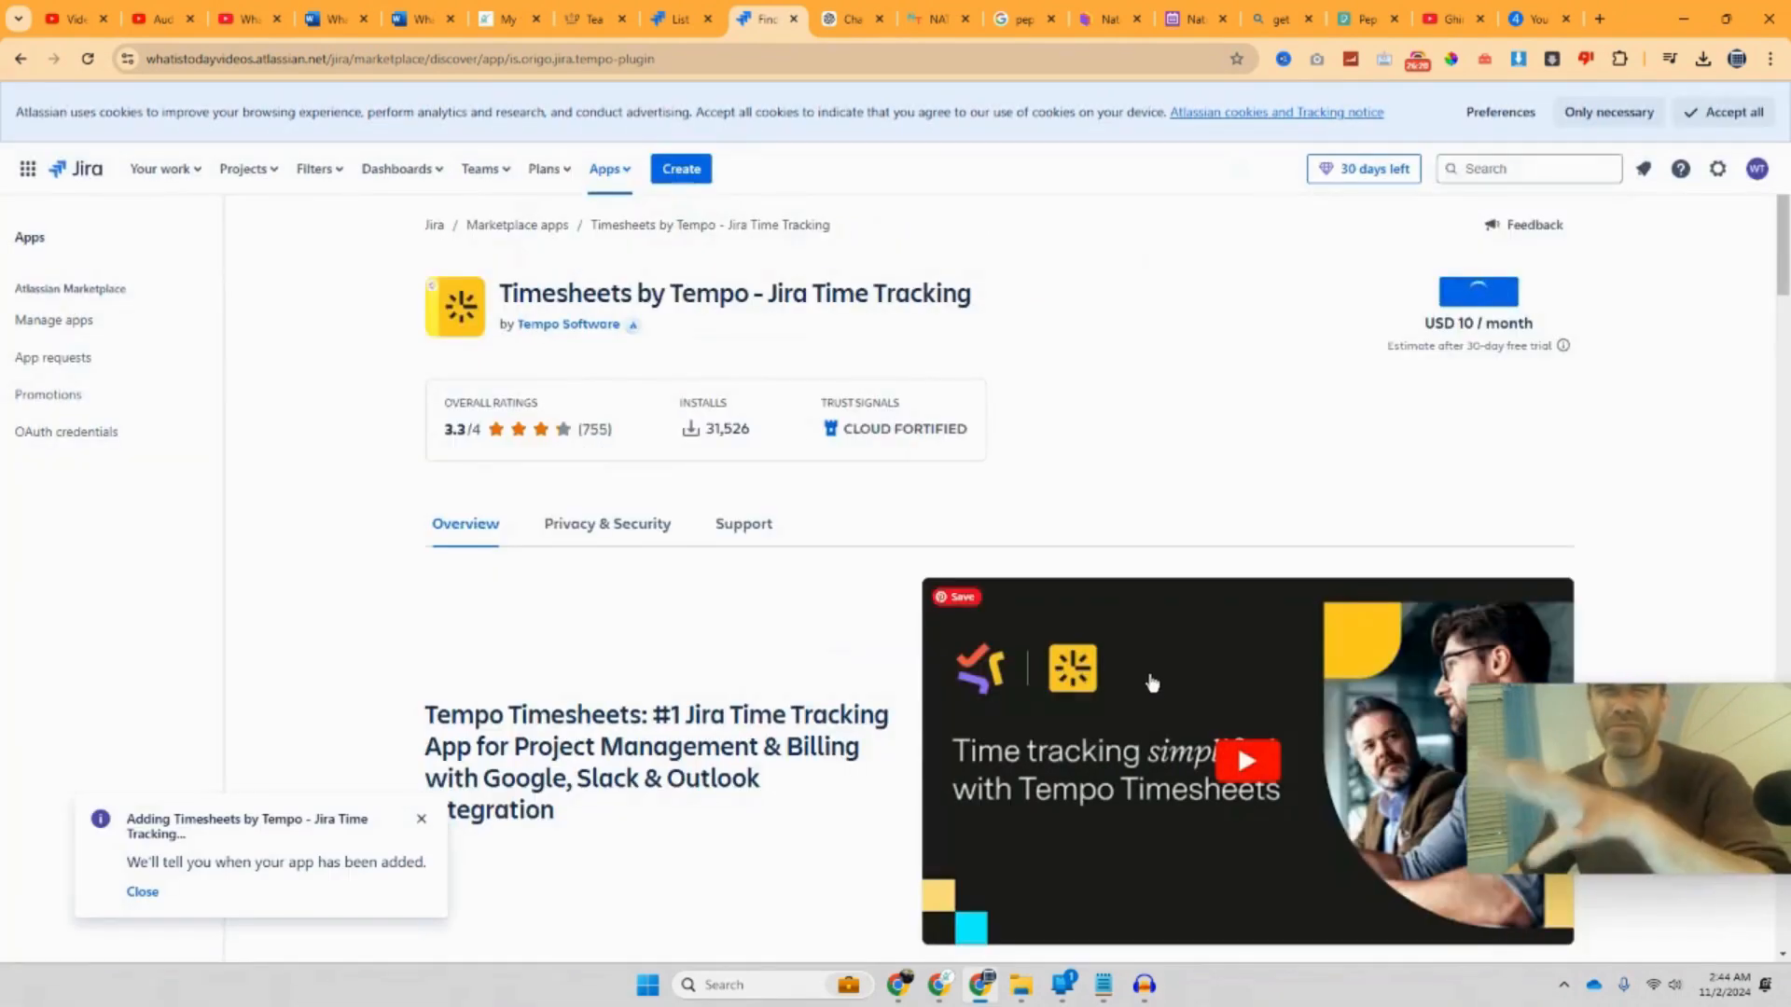
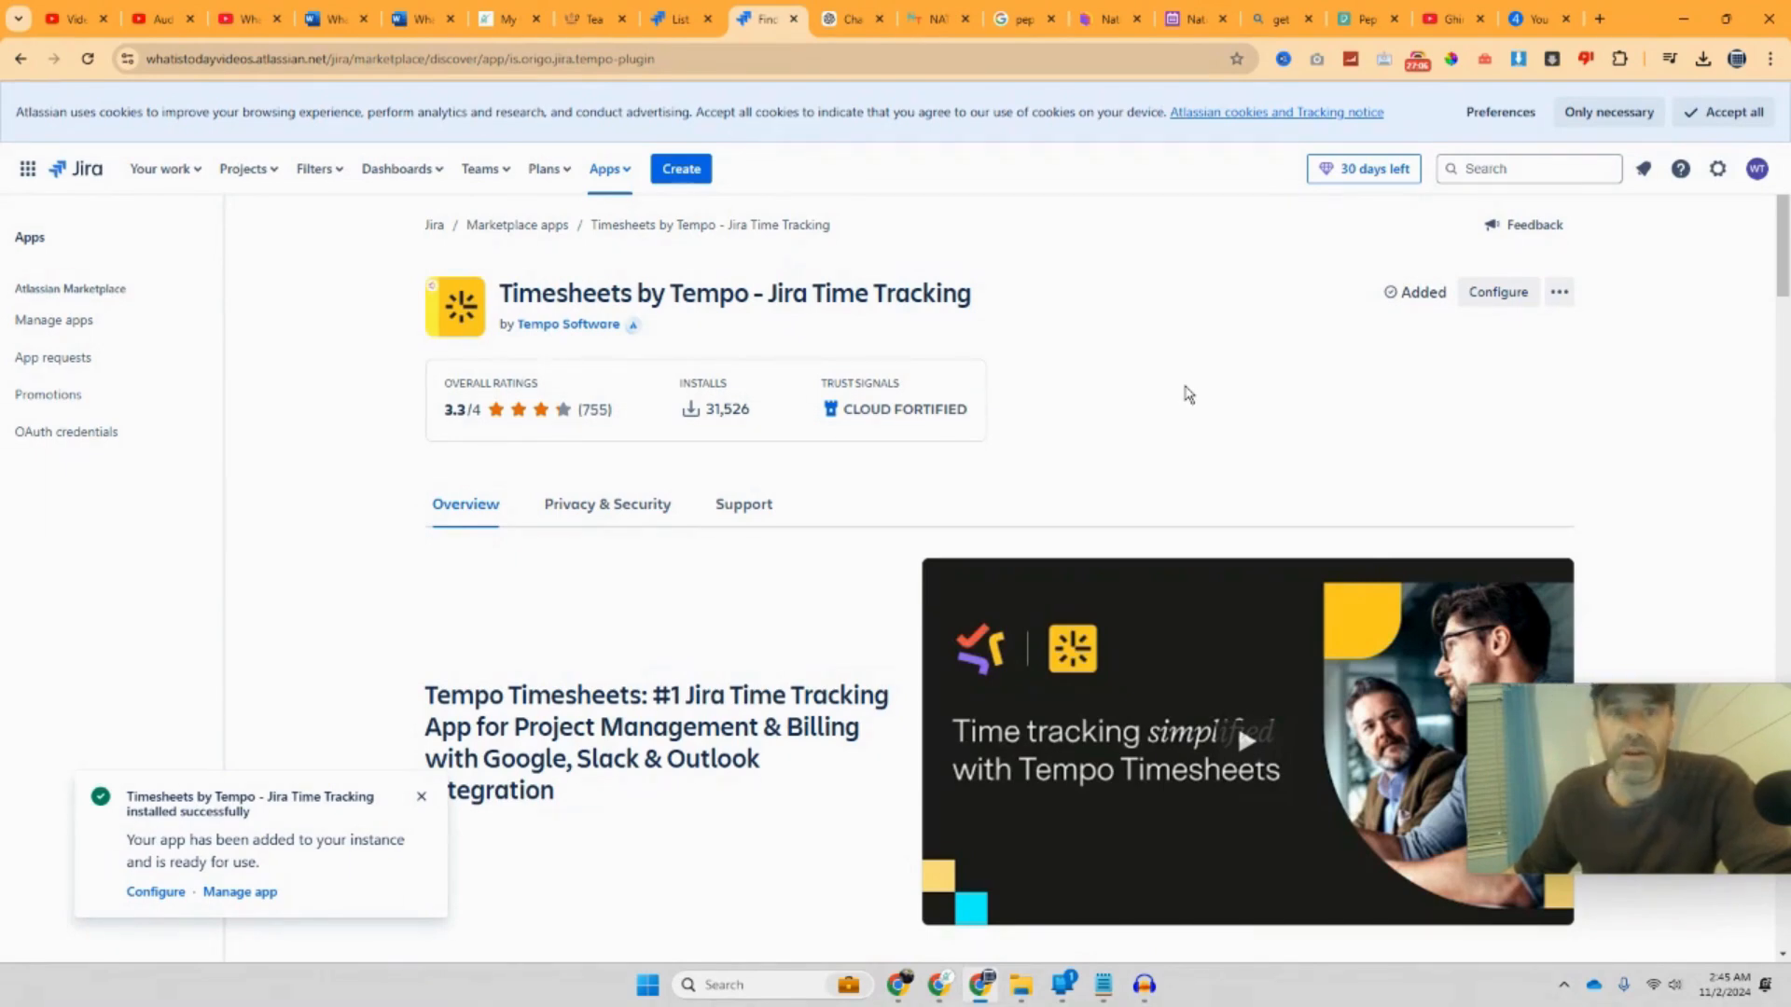
Step: Close the Tempo Marketplace tab and the issue details, then open the KAN board via Getting started
{"action": "left_click", "coordinate": [799, 21]}
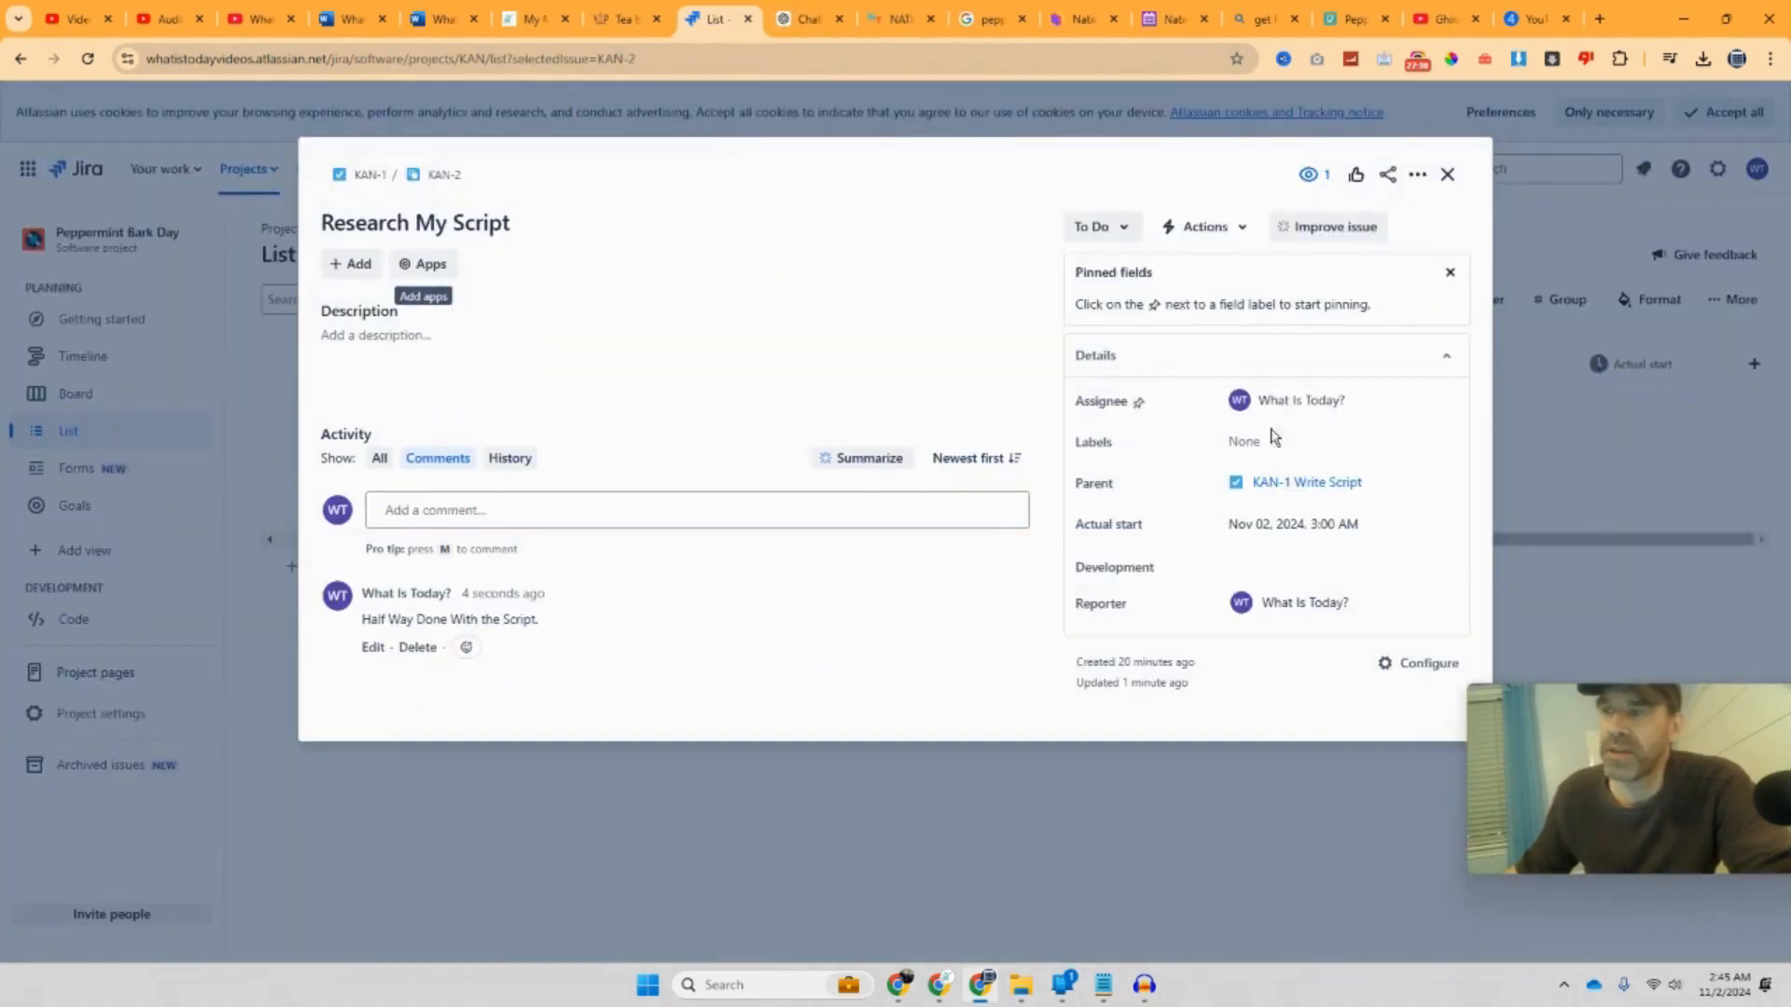
{"action": "left_click", "coordinate": [1447, 174]}
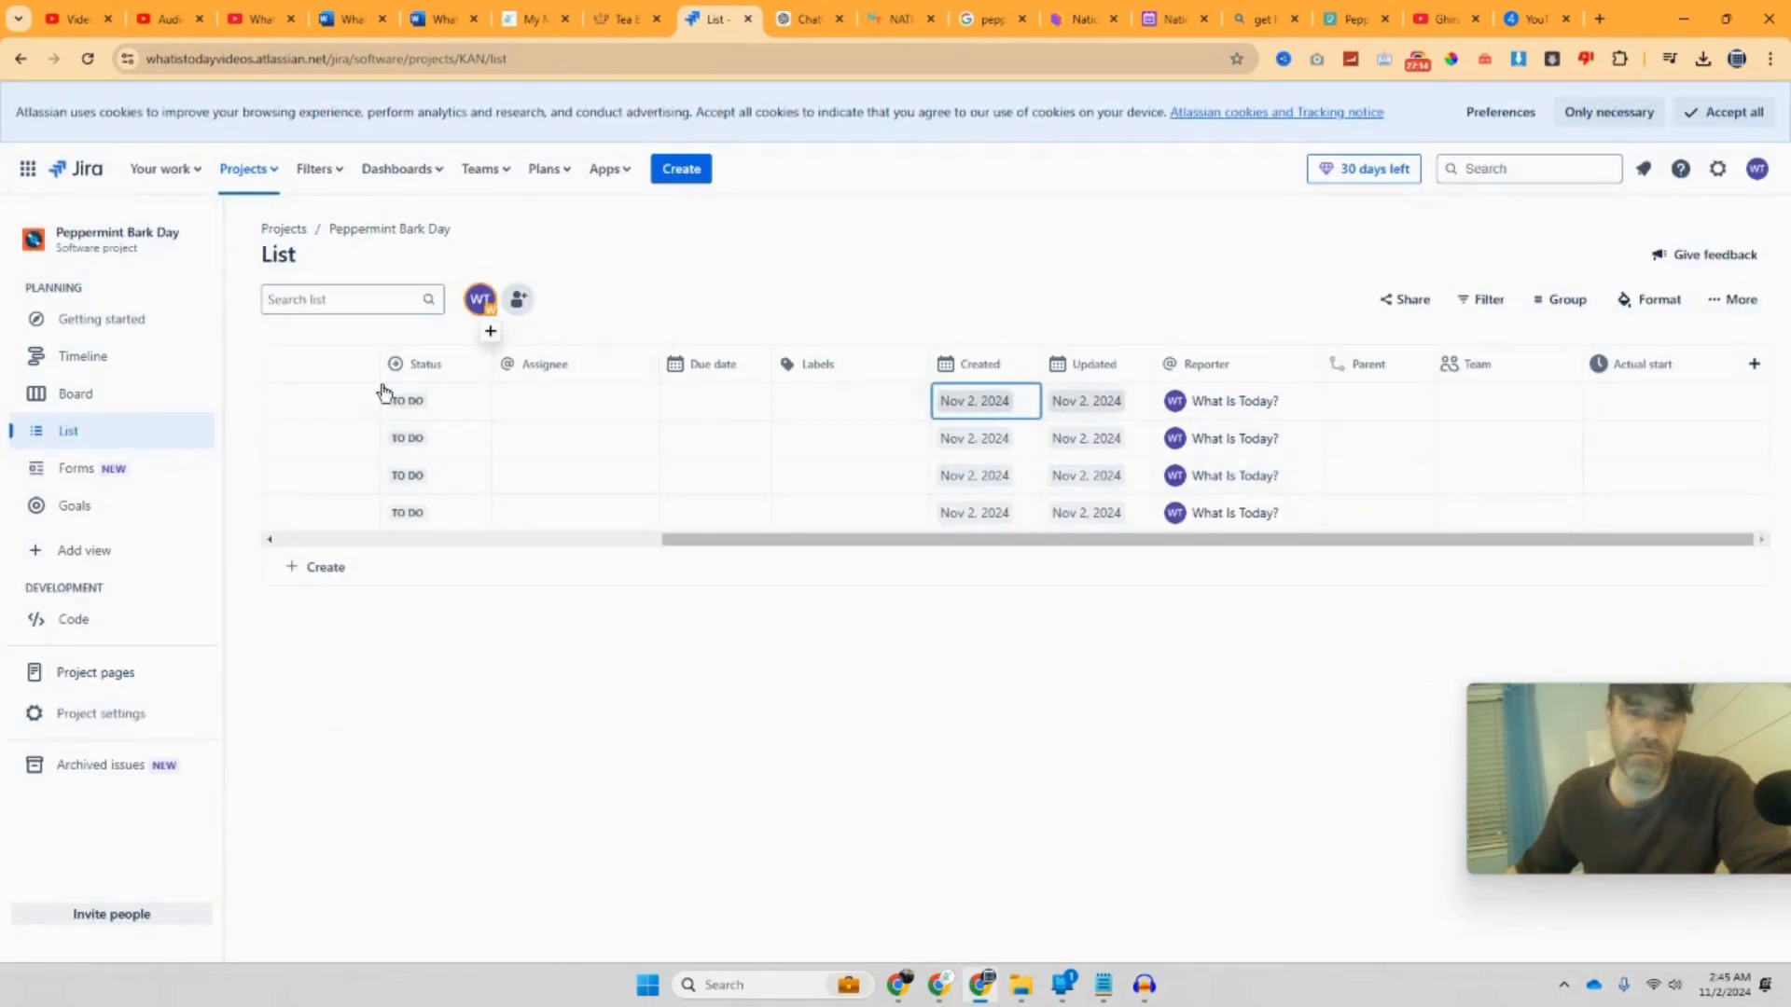
{"action": "left_click", "coordinate": [139, 317]}
{"action": "scroll", "coordinate": [917, 504], "scroll_direction": "down", "scroll_amount": 1}
{"action": "scroll", "coordinate": [917, 506], "scroll_direction": "down", "scroll_amount": 3}
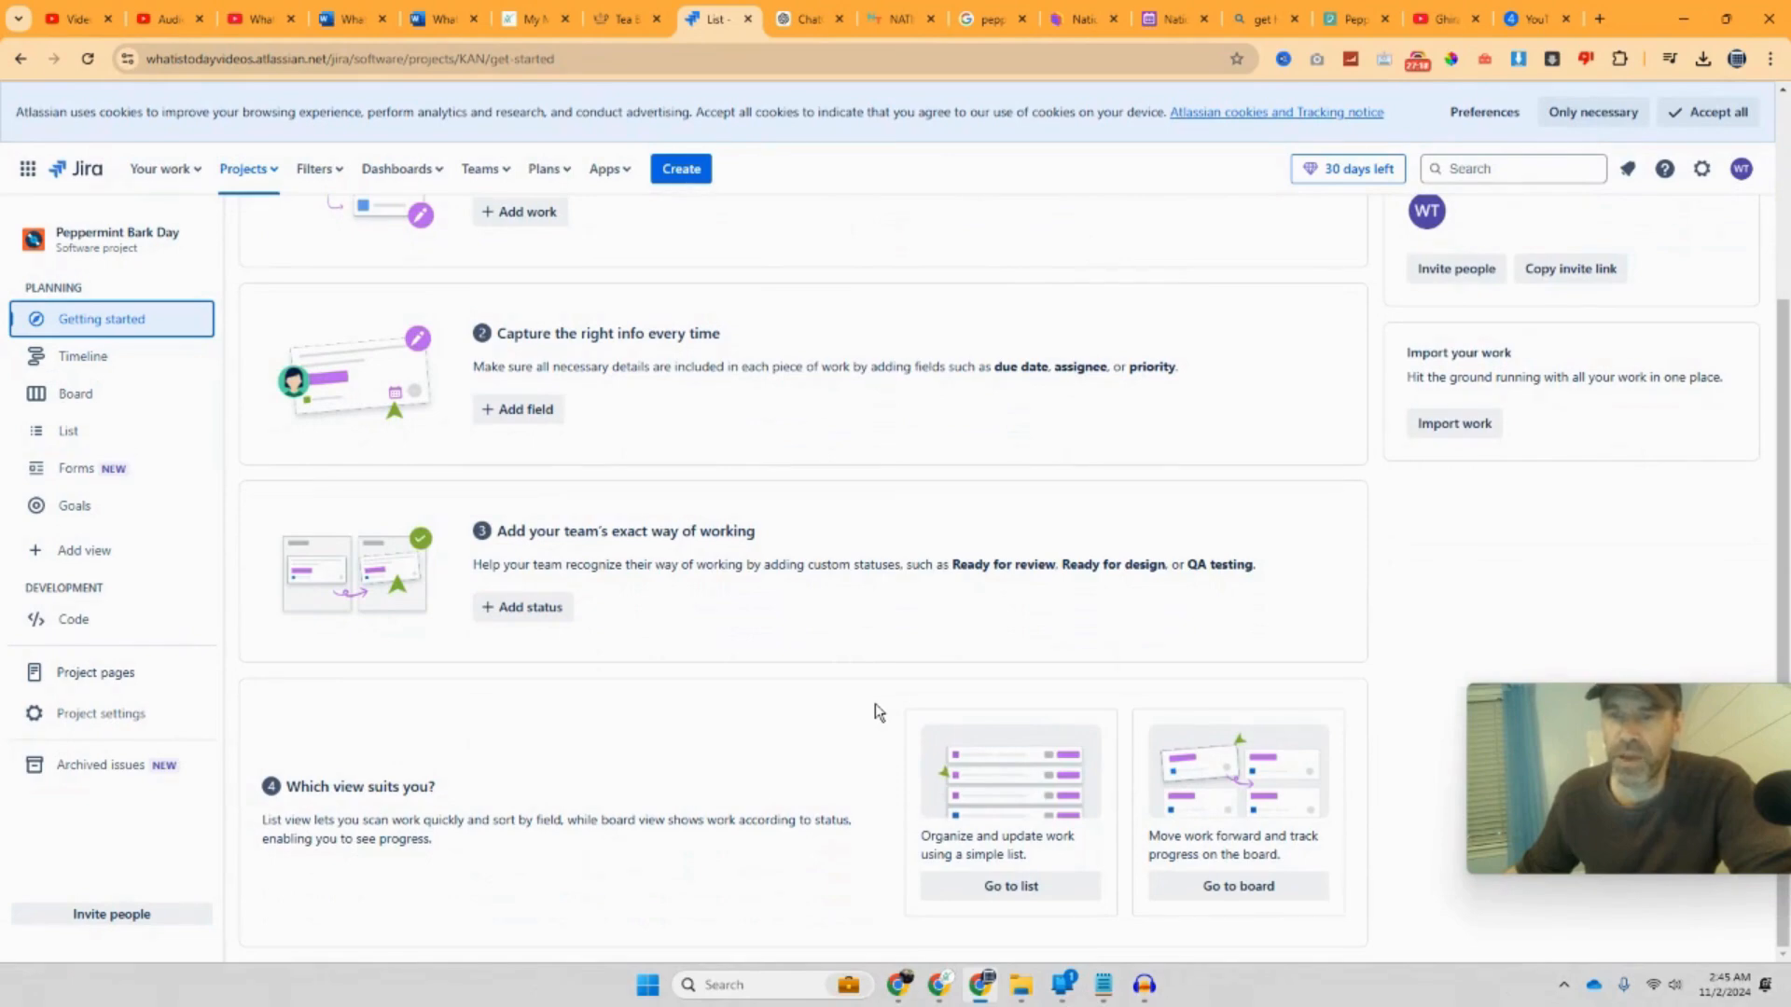
{"action": "left_click", "coordinate": [558, 611]}
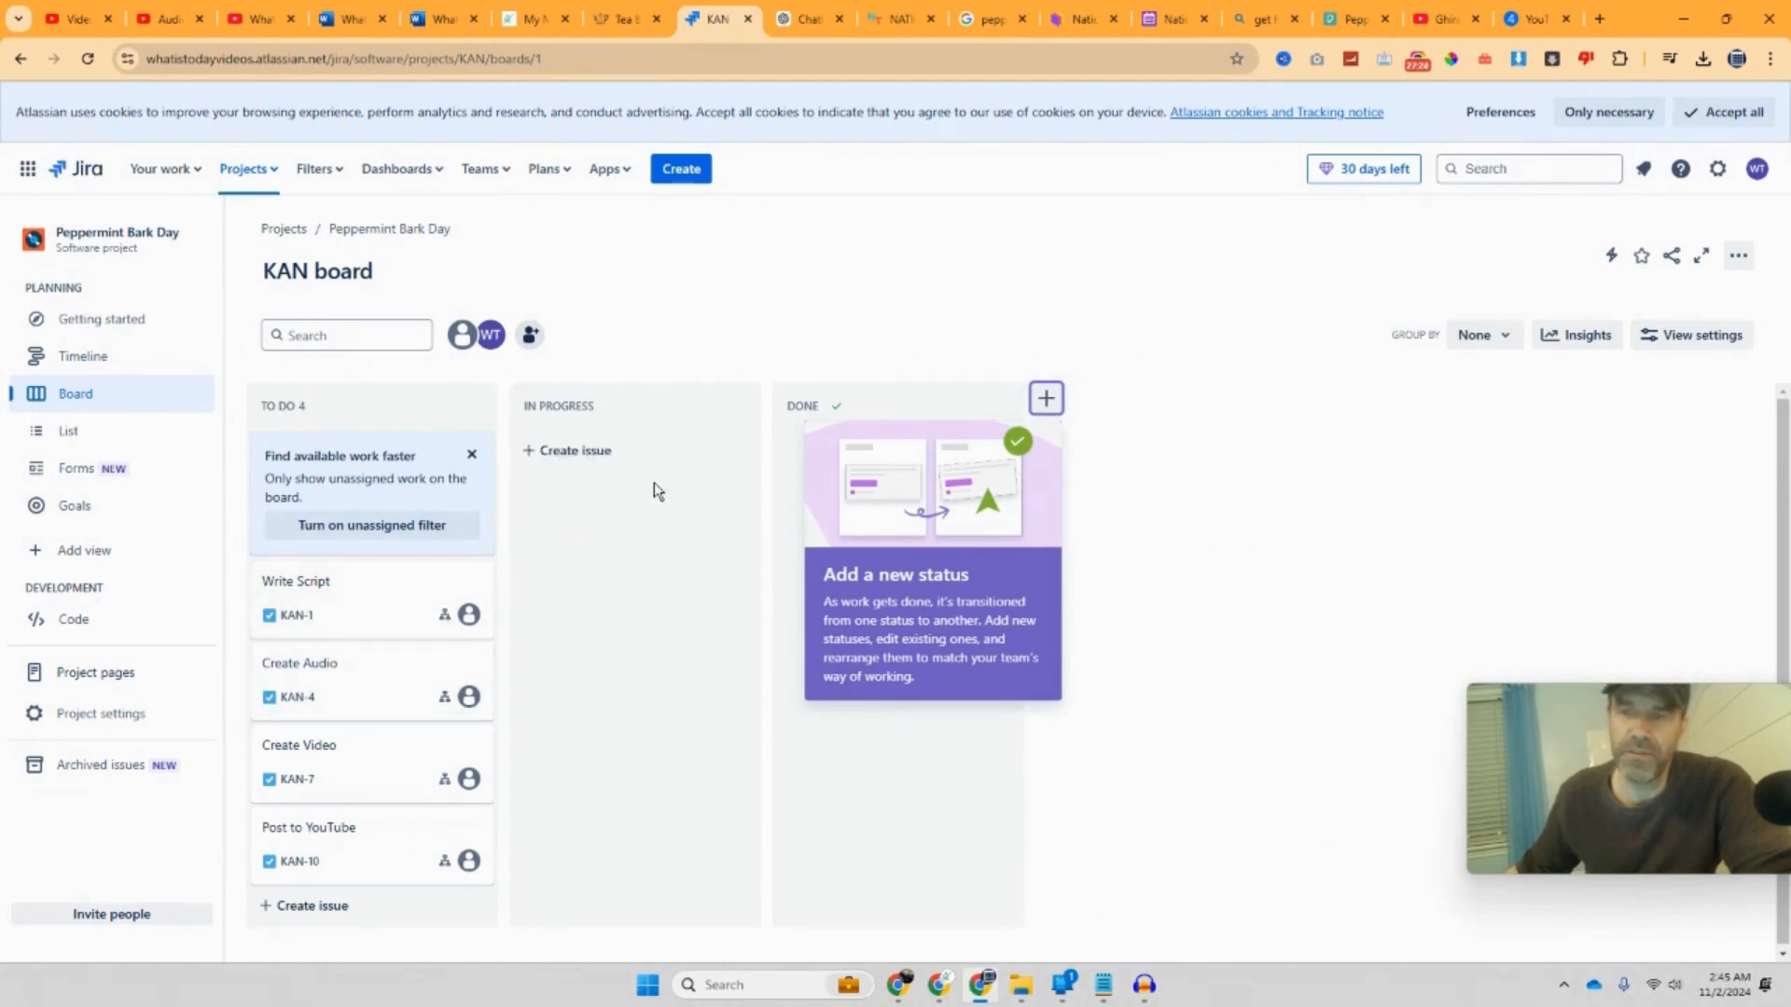
Step: Move the Write Script card from To Do into In Progress
{"action": "left_click", "coordinate": [1116, 552]}
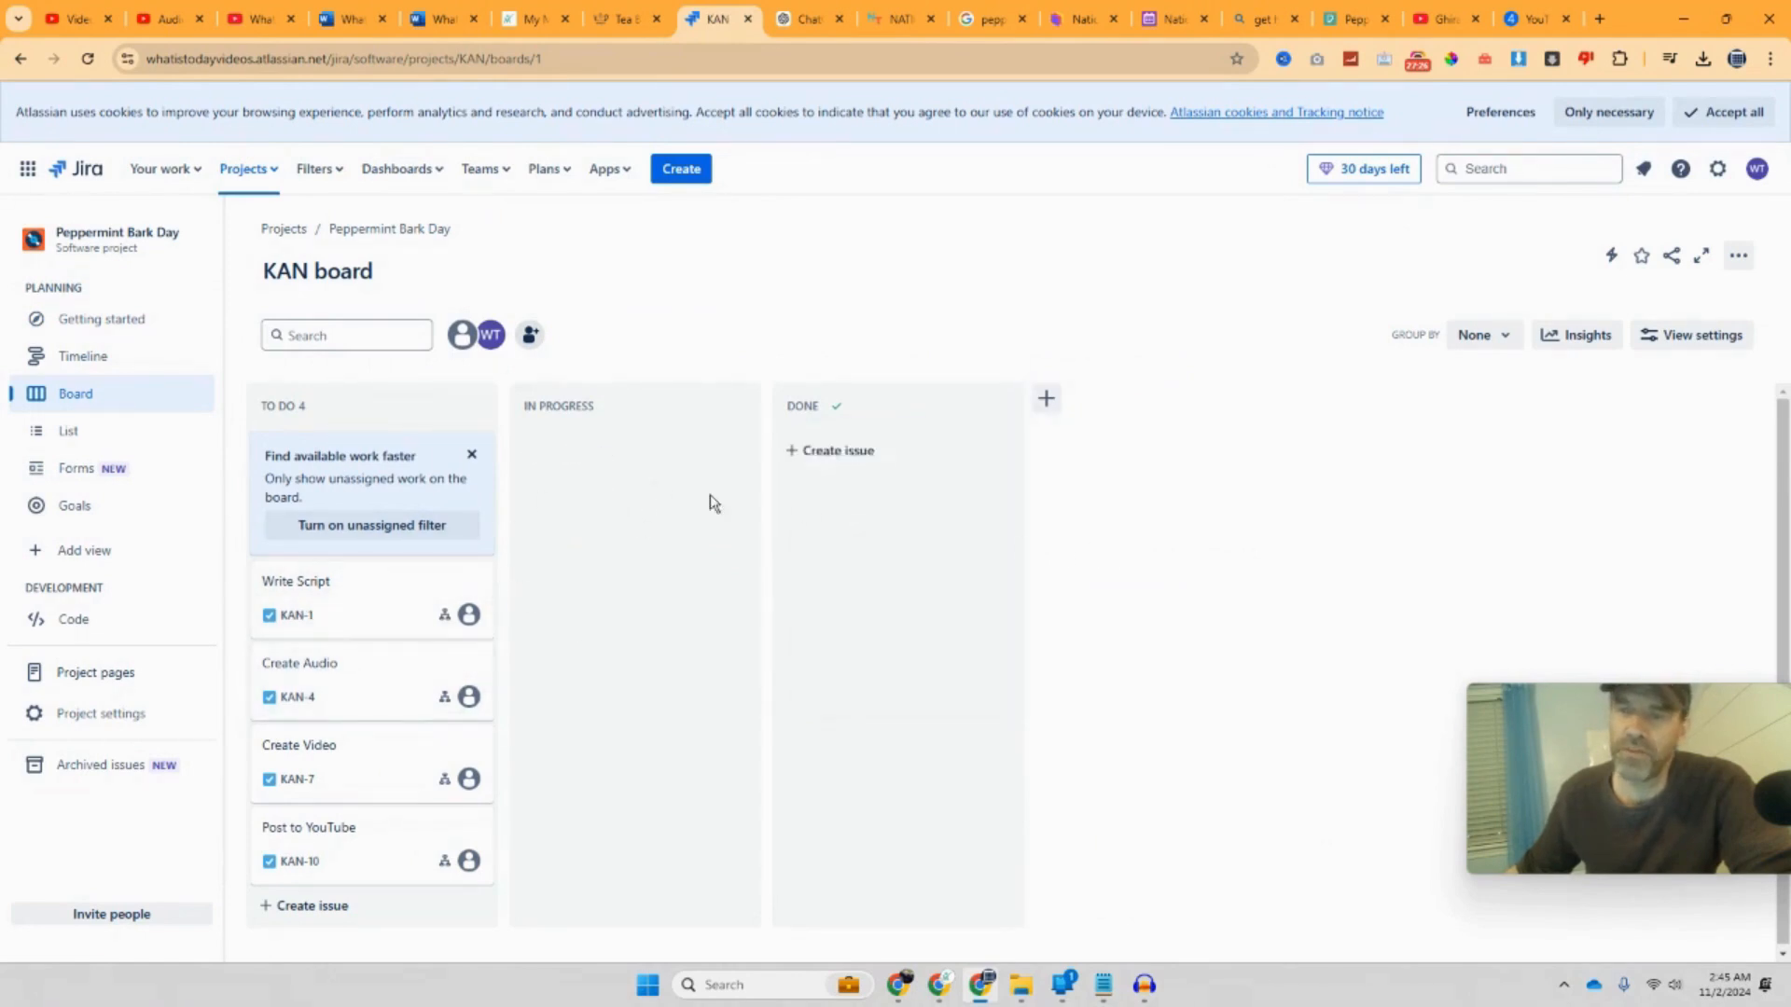
{"action": "left_click_drag", "start_coordinate": [354, 599], "coordinate": [553, 580]}
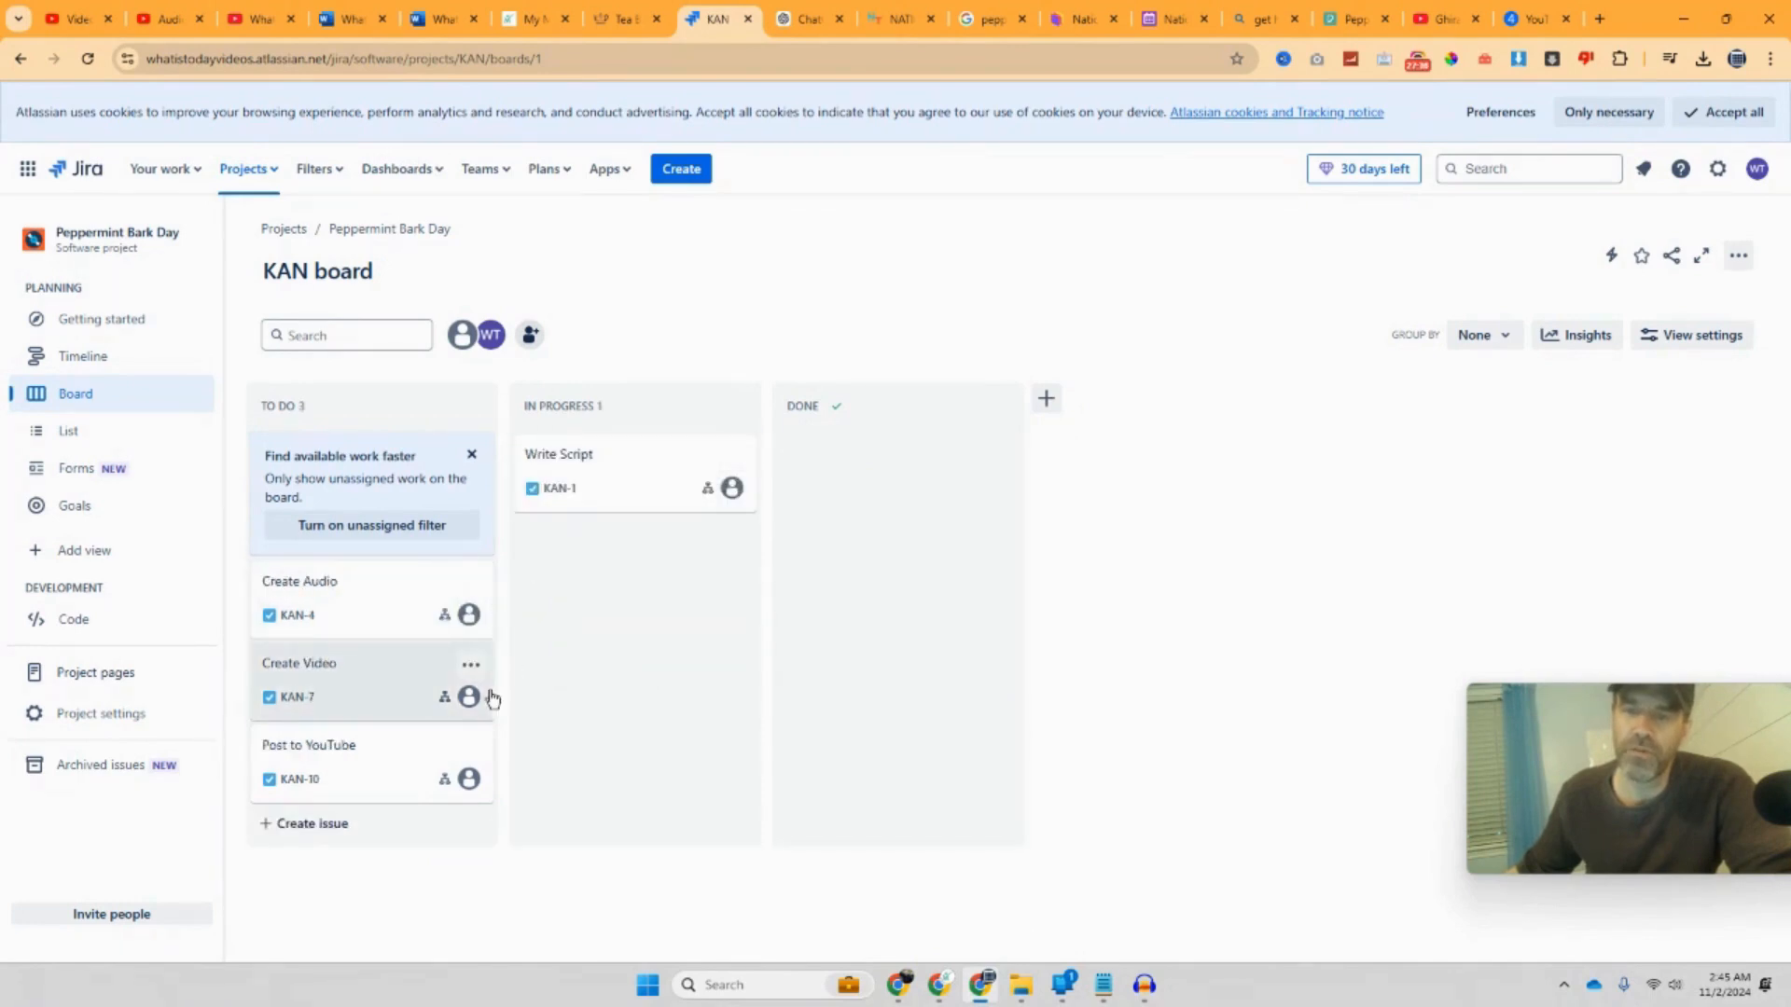
{"action": "left_click_drag", "start_coordinate": [668, 488], "coordinate": [643, 520]}
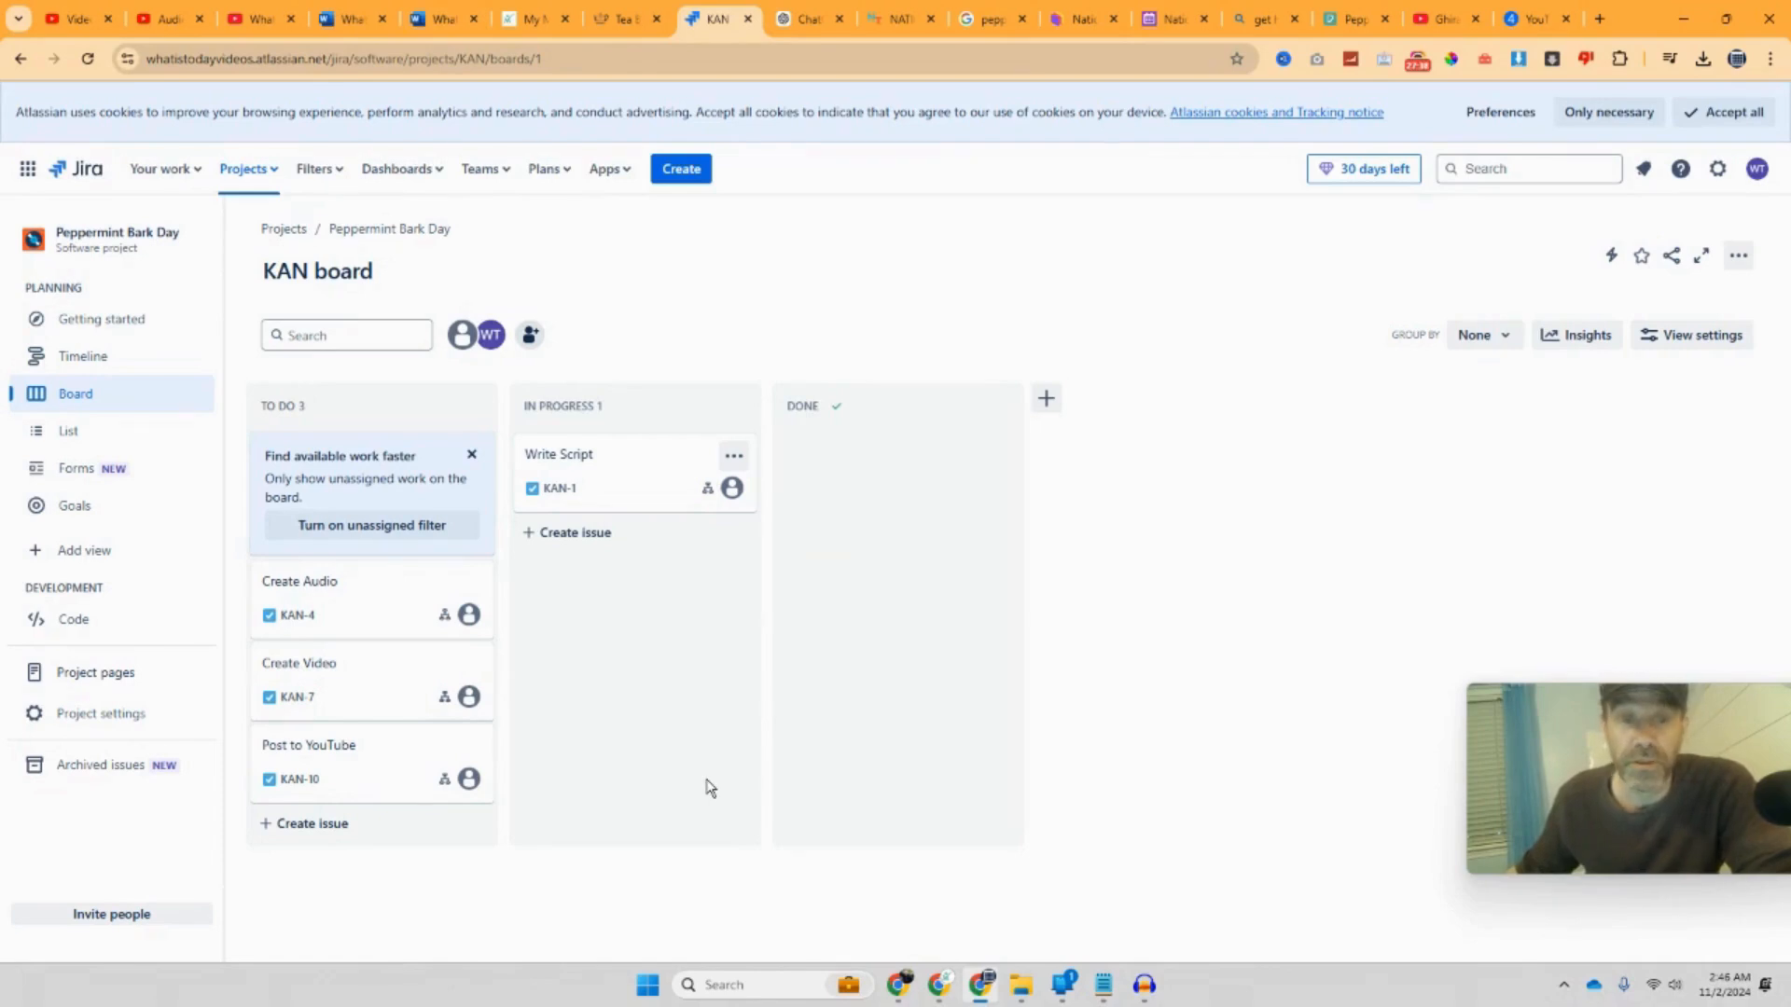
Step: In List view, expand KAN-1 Write Script's subtasks, view Research My Script, then go to Forms
{"action": "left_click", "coordinate": [121, 437]}
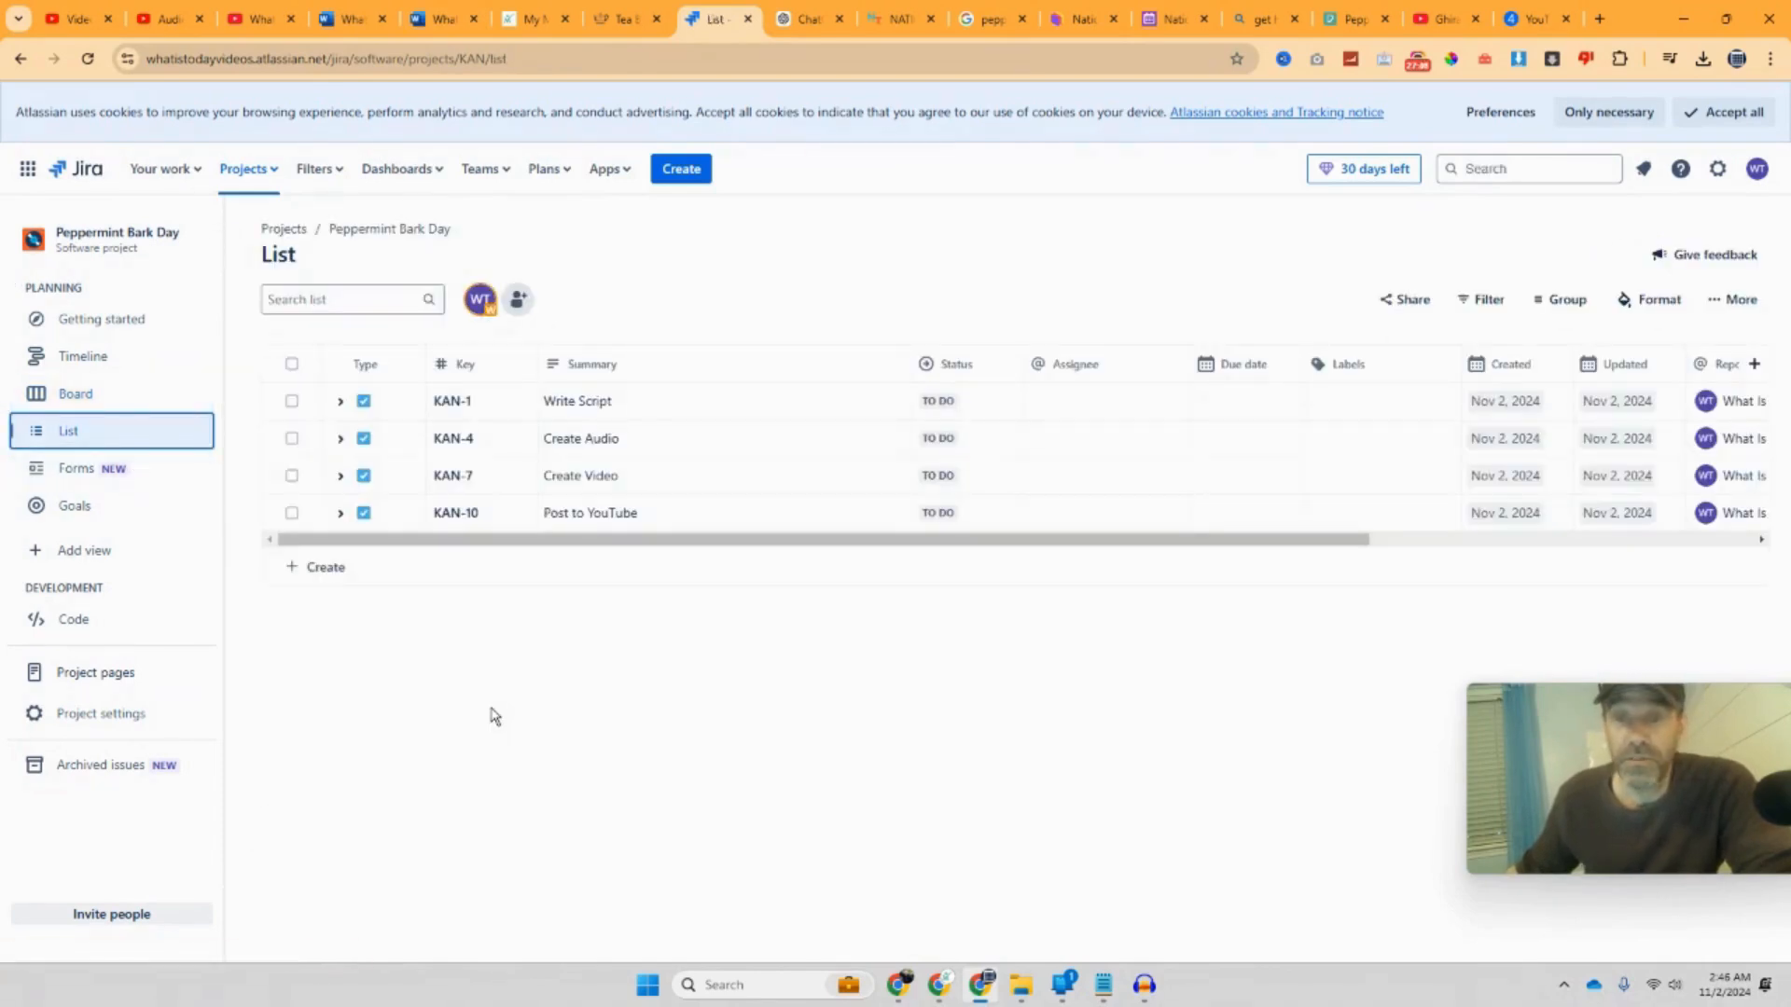
{"action": "left_click", "coordinate": [340, 402]}
{"action": "left_click", "coordinate": [340, 402]}
{"action": "left_click", "coordinate": [340, 402]}
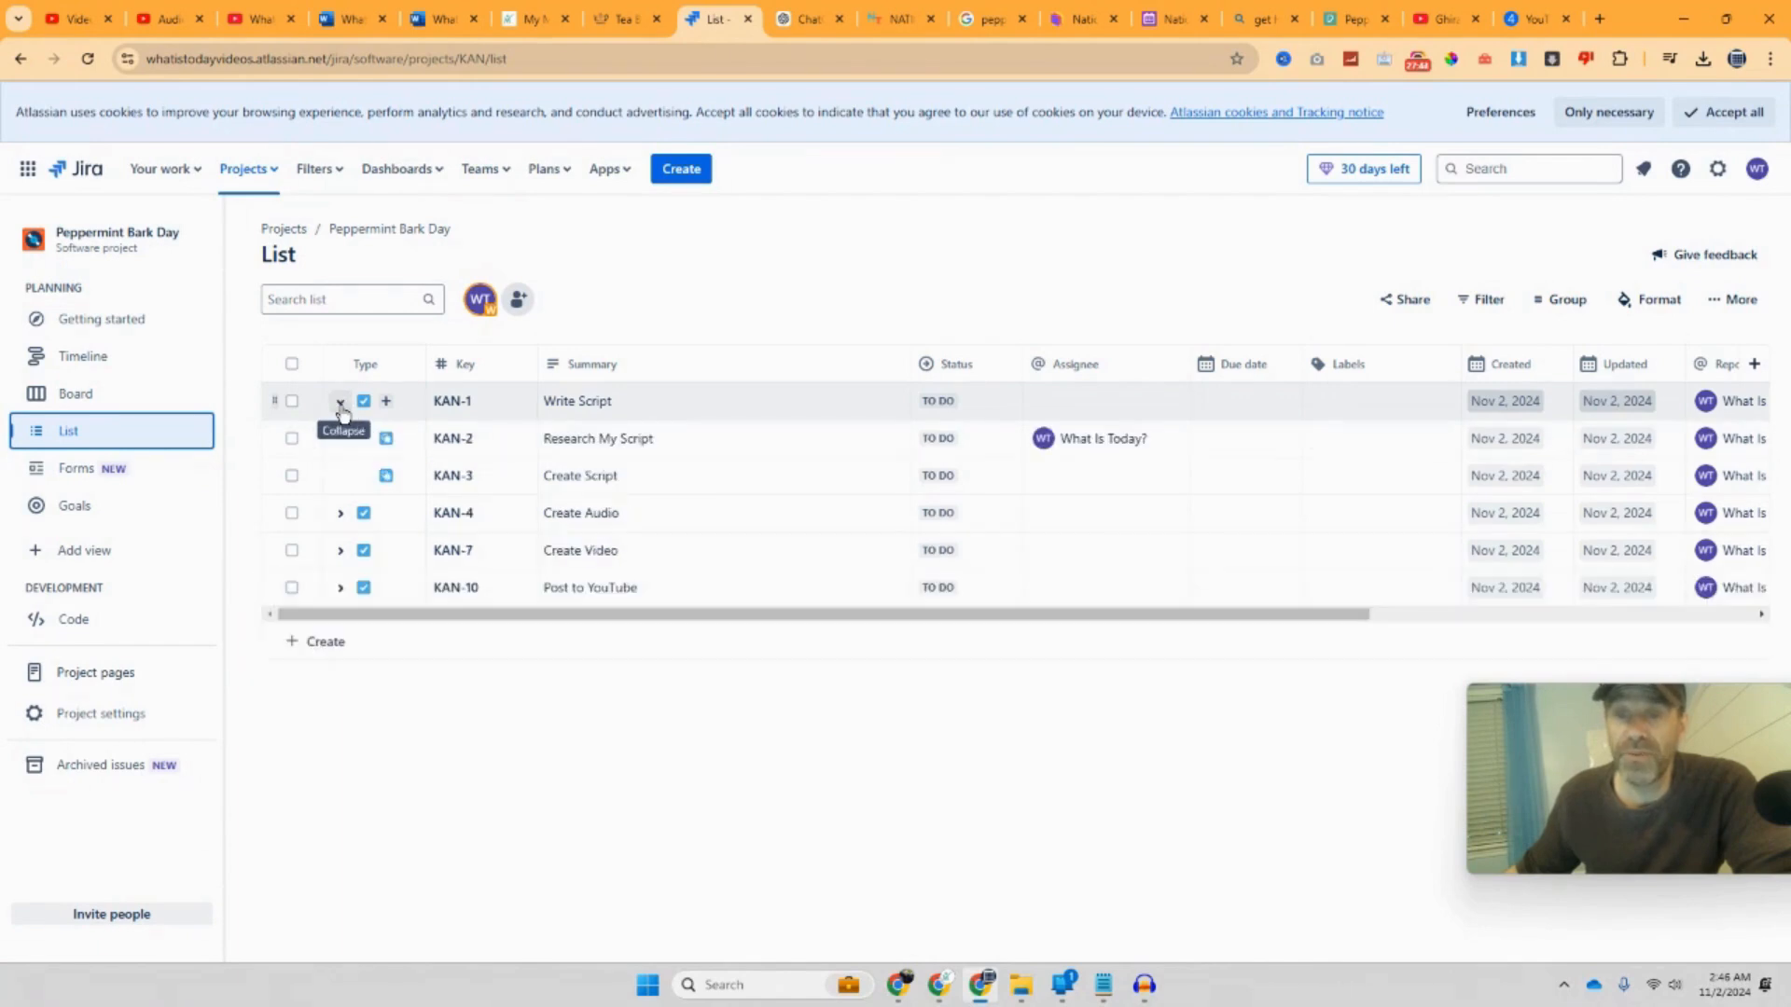
{"action": "left_click", "coordinate": [615, 451]}
{"action": "left_click", "coordinate": [608, 511]}
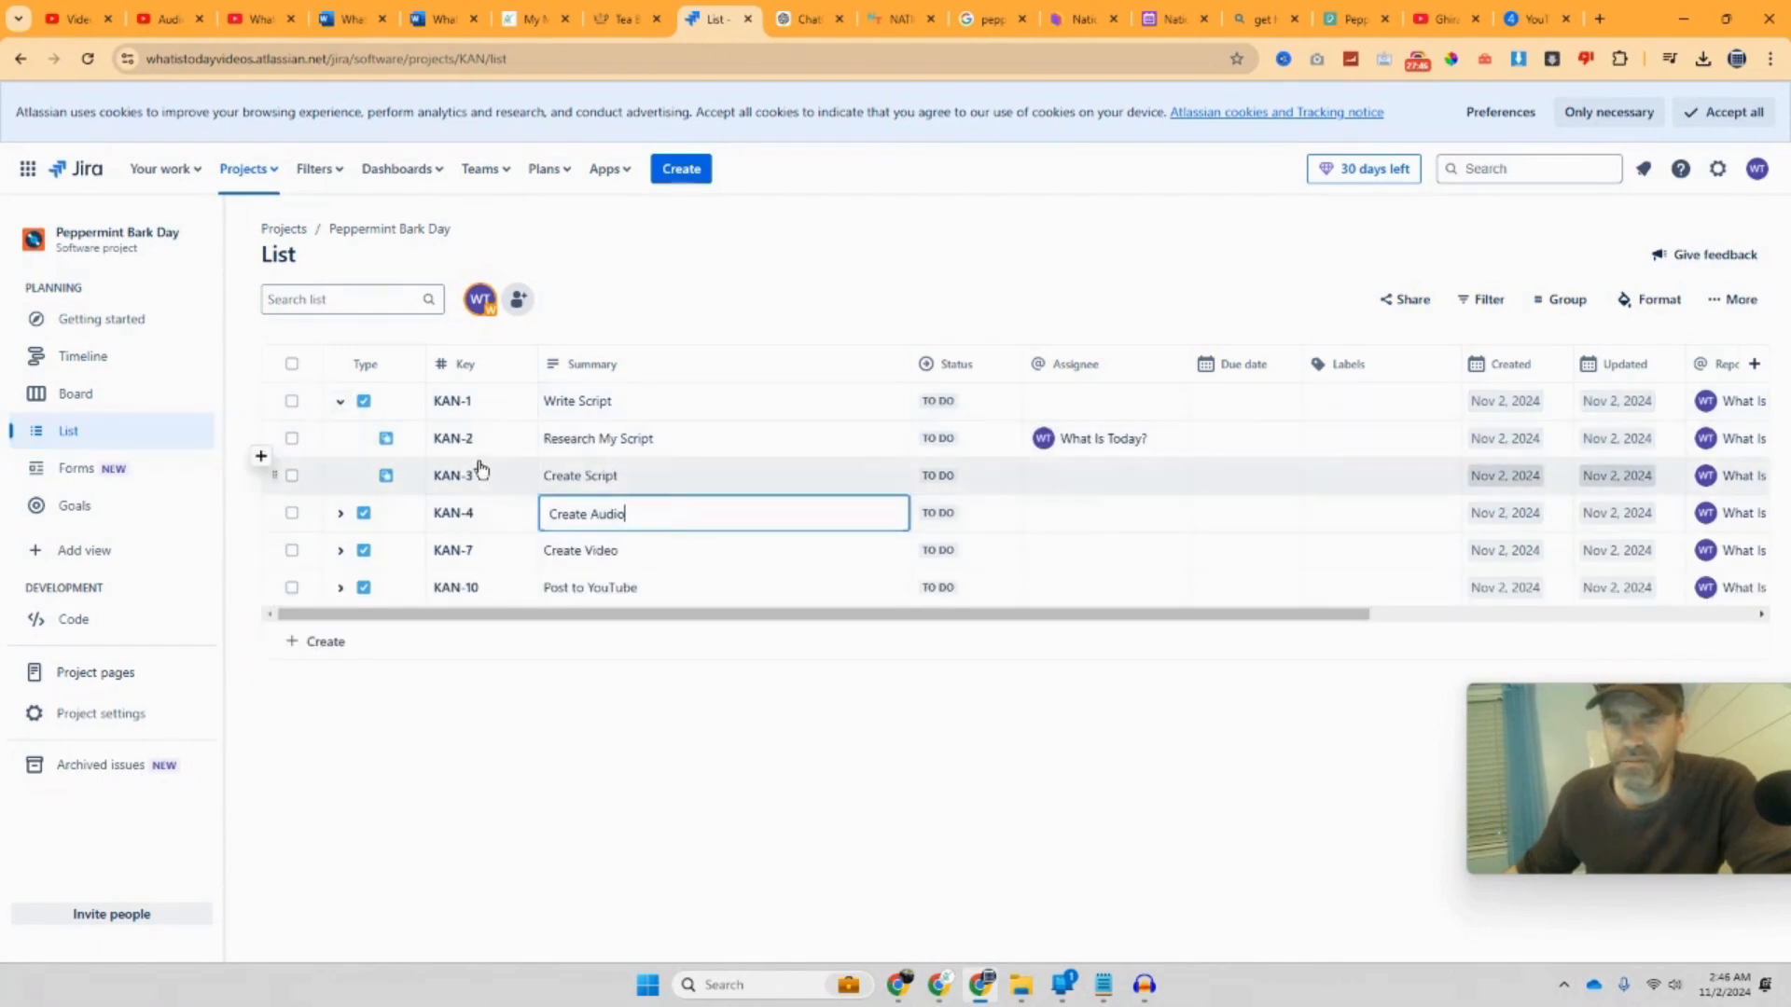
{"action": "left_click", "coordinate": [449, 444]}
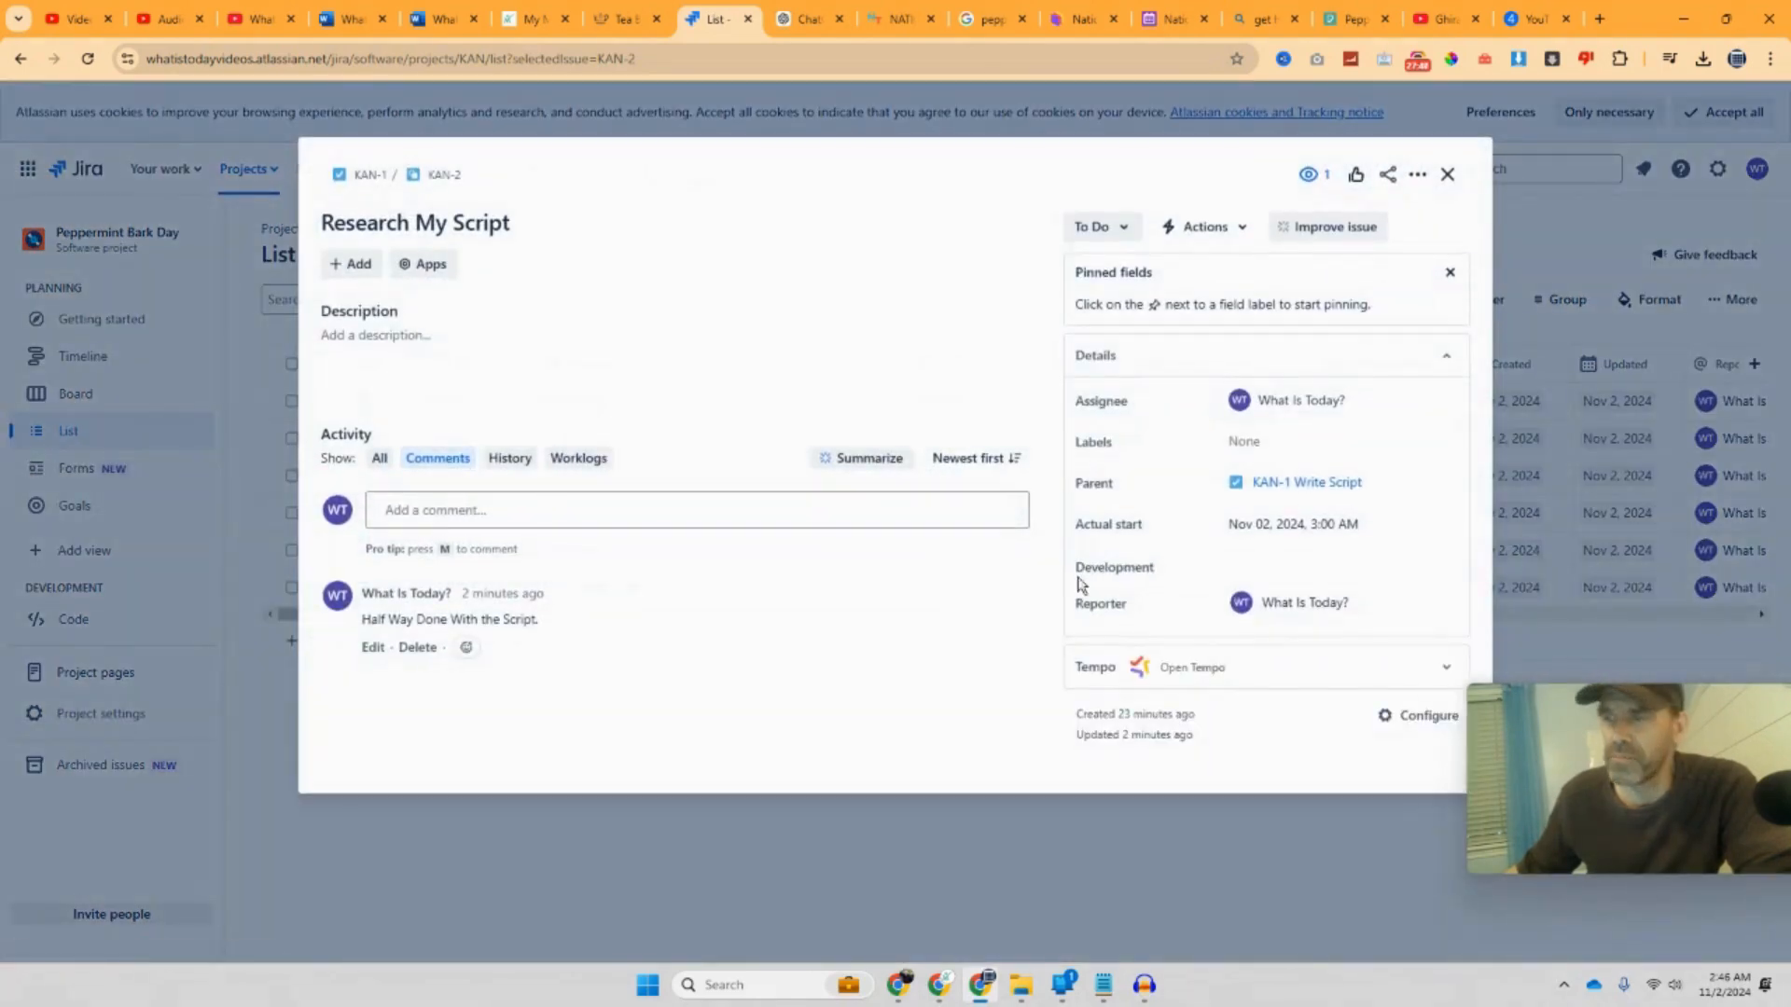
{"action": "left_click", "coordinate": [1446, 176]}
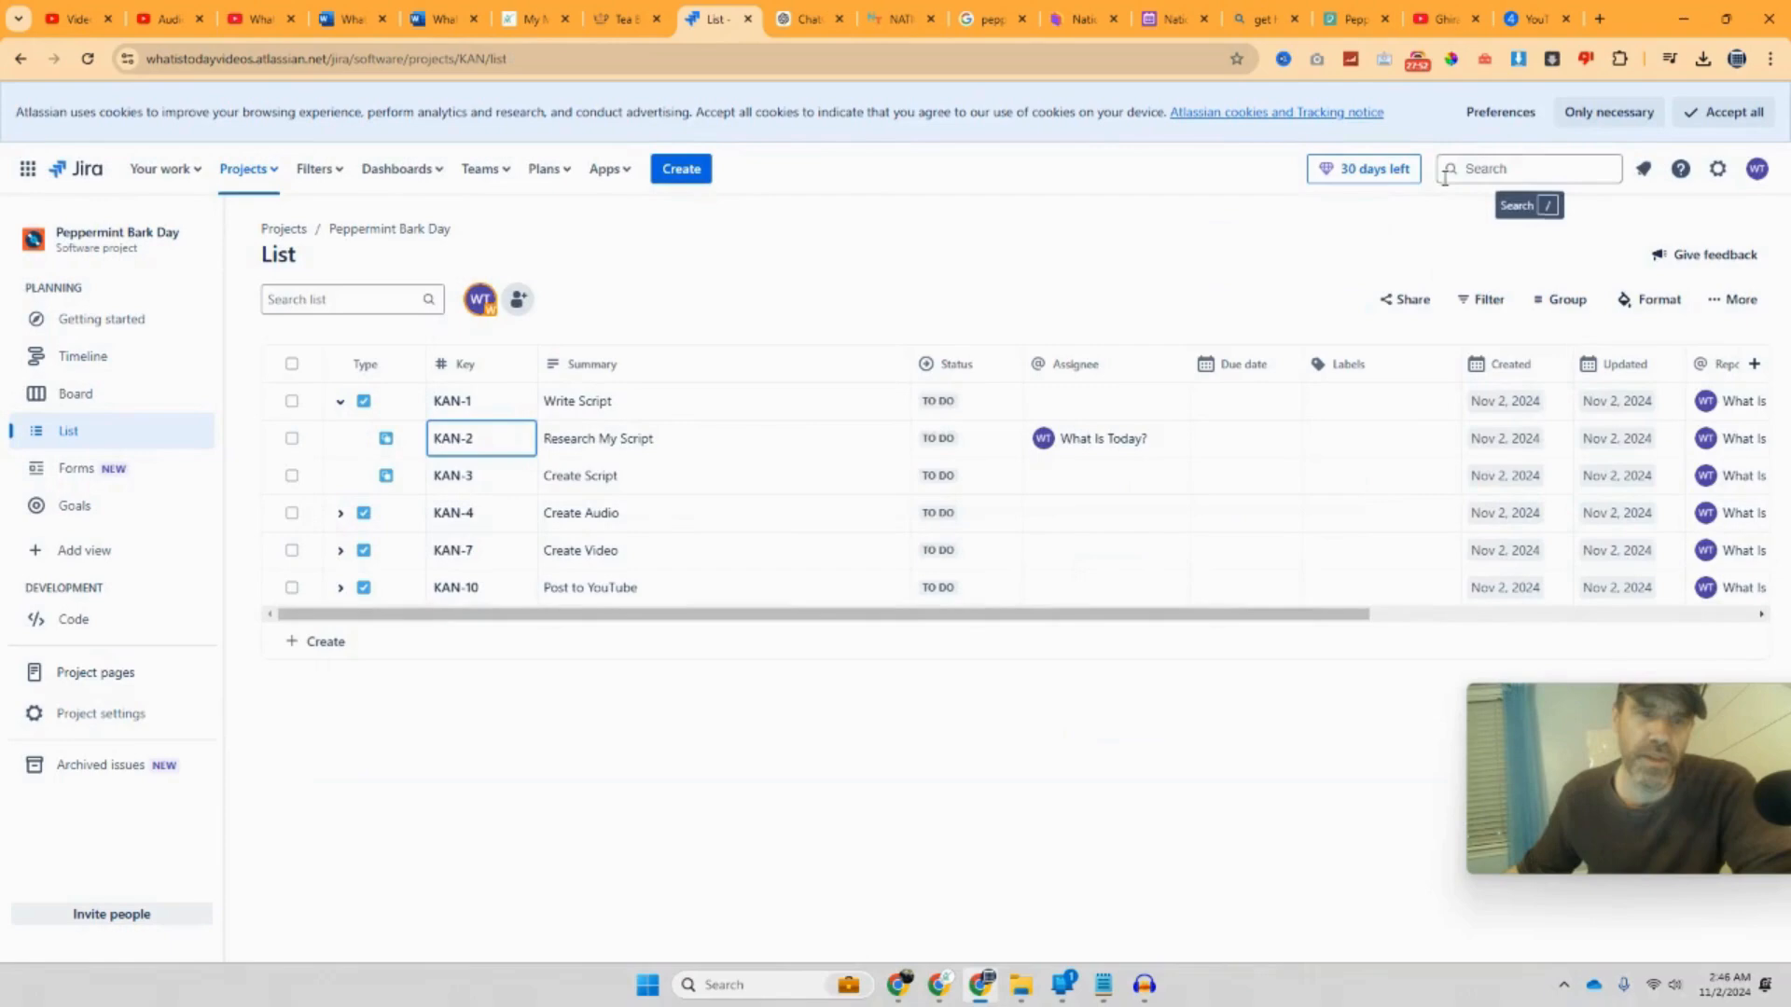
{"action": "left_click", "coordinate": [85, 468]}
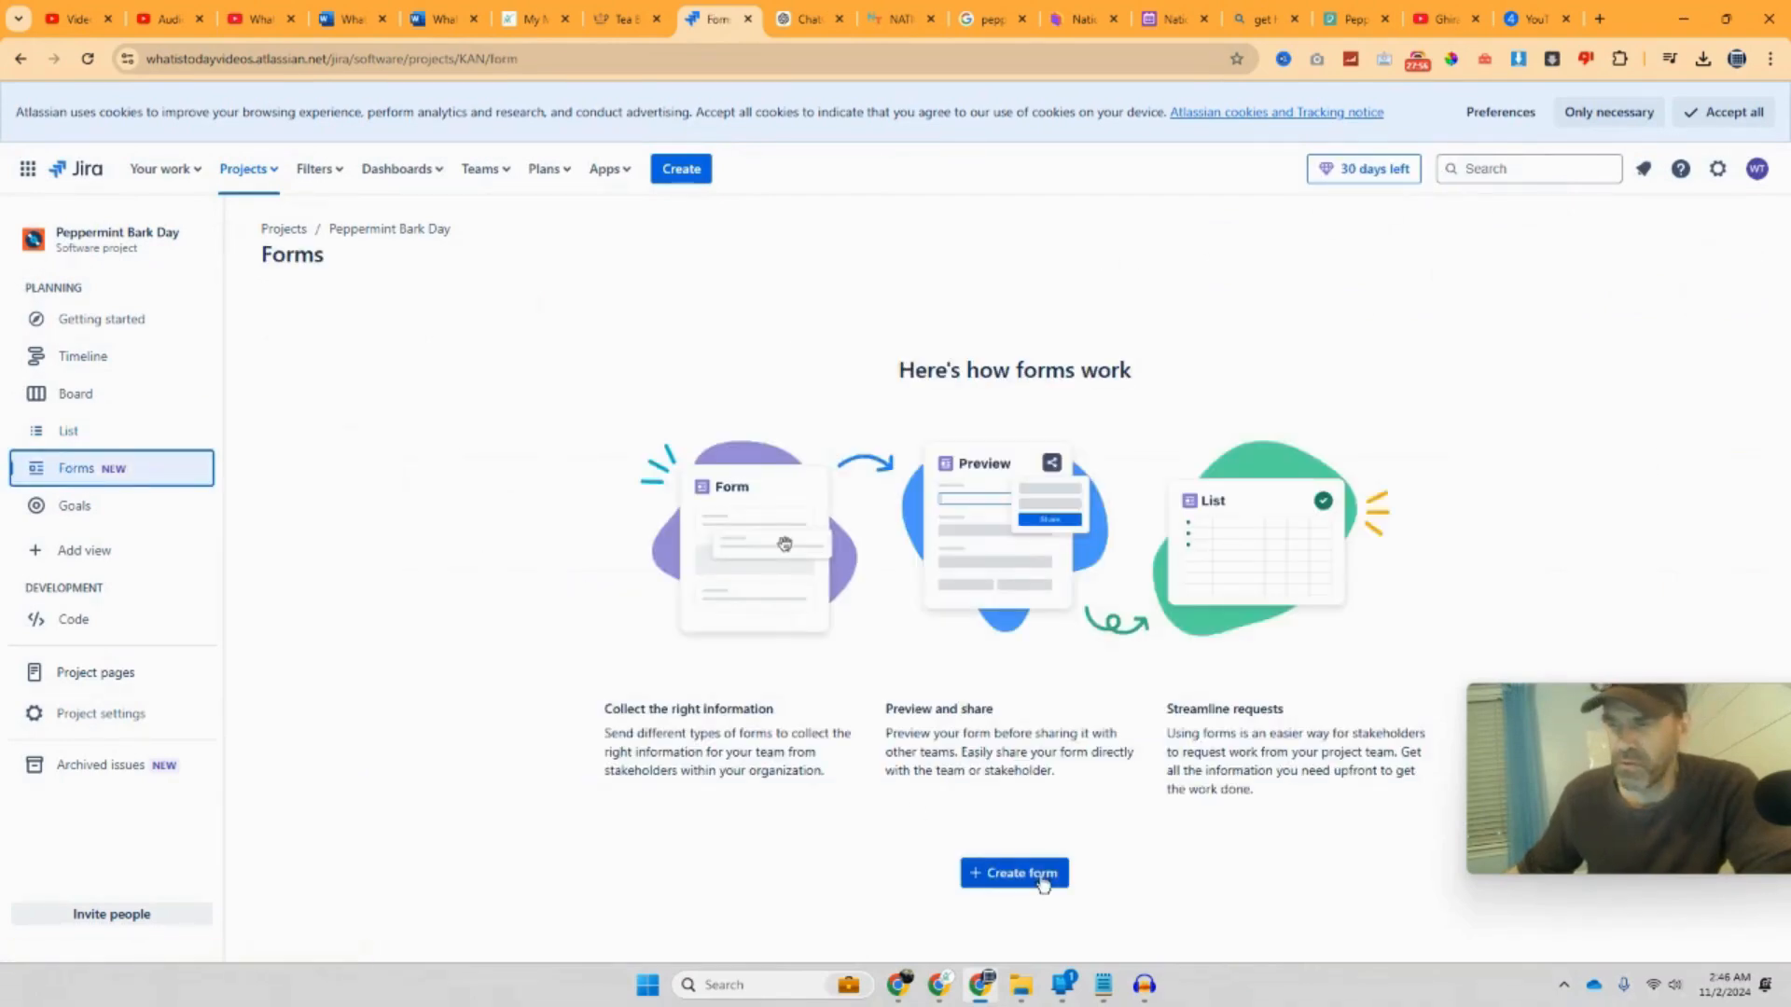
Step: Create a Task-type form titled 'Project Peppermint Bark Day - Task Form'
{"action": "left_click", "coordinate": [1039, 881]}
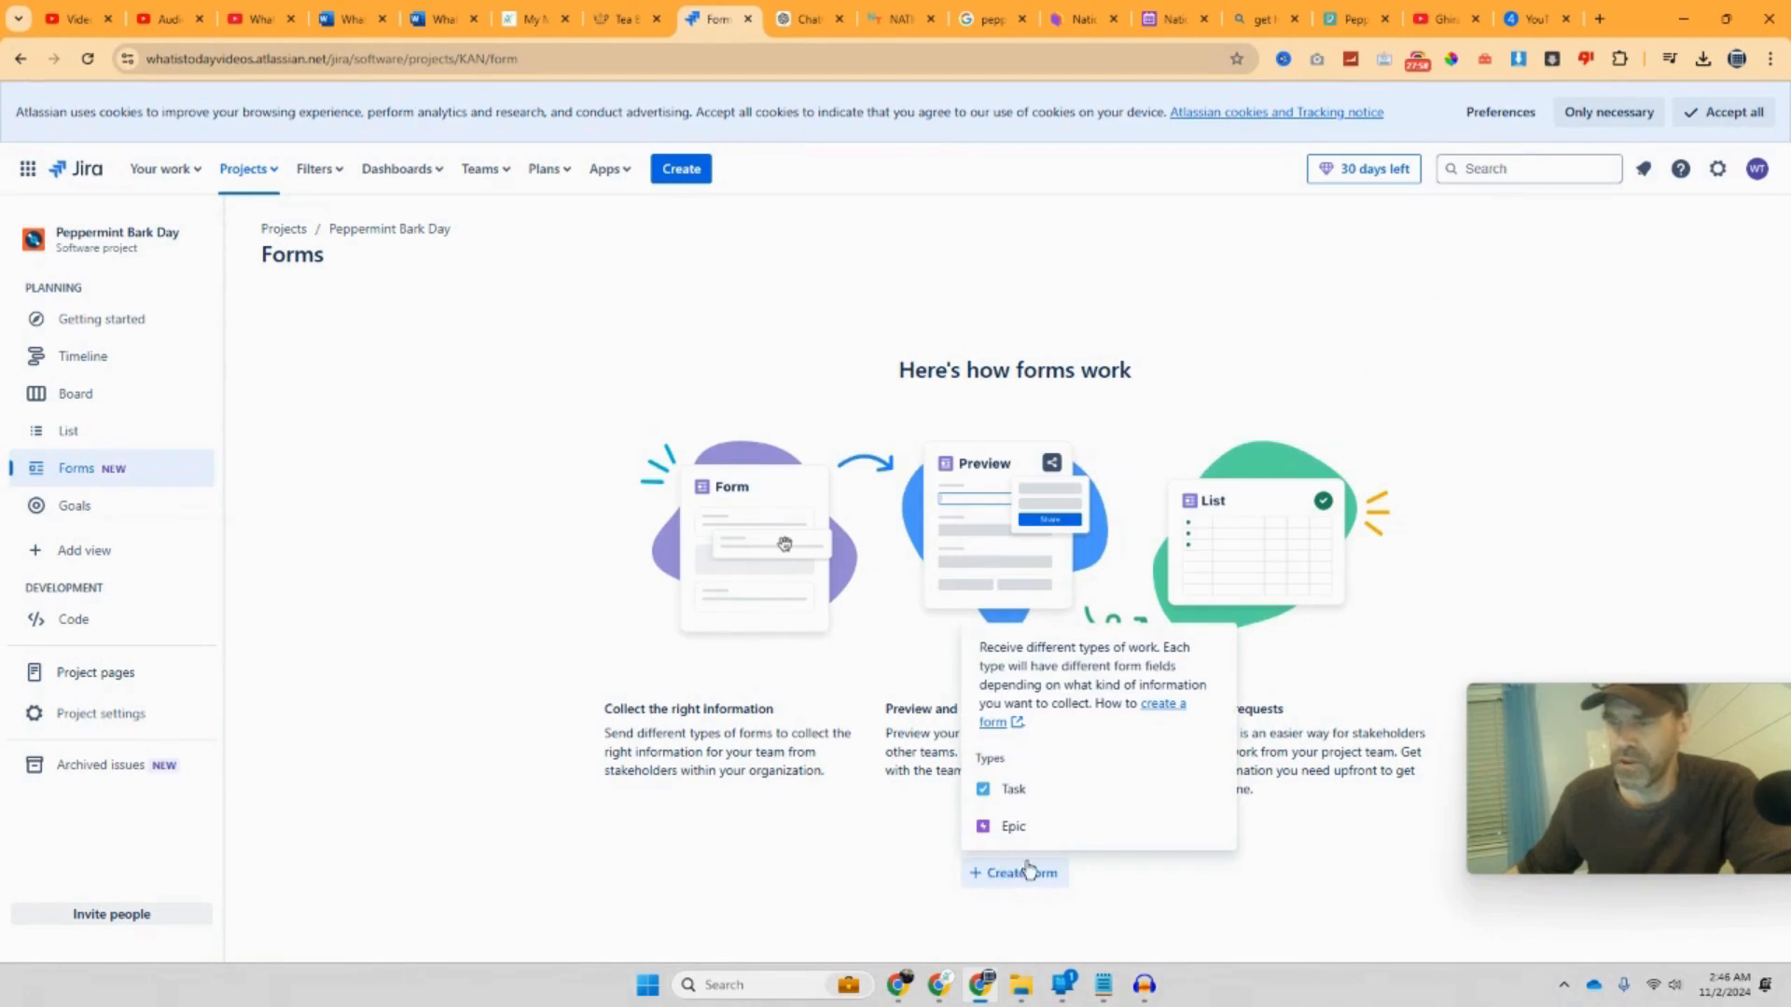
{"action": "left_click", "coordinate": [1011, 791]}
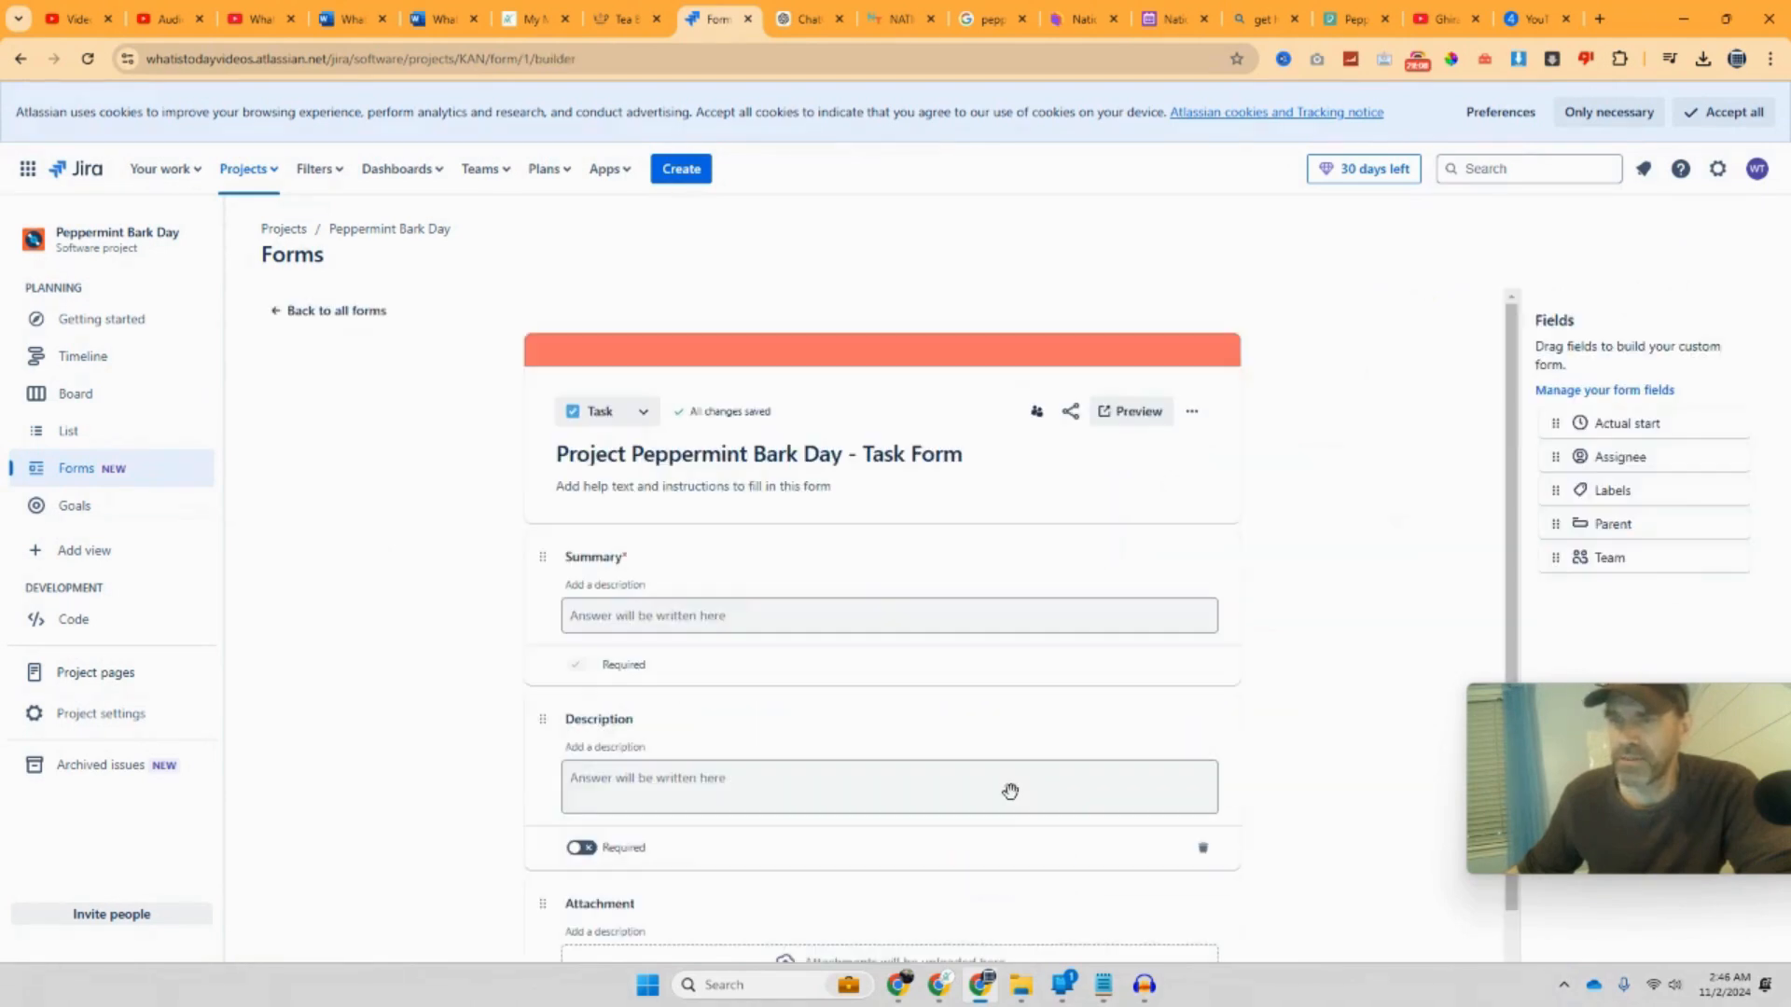
{"action": "scroll", "coordinate": [1011, 791], "scroll_direction": "down", "scroll_amount": 1}
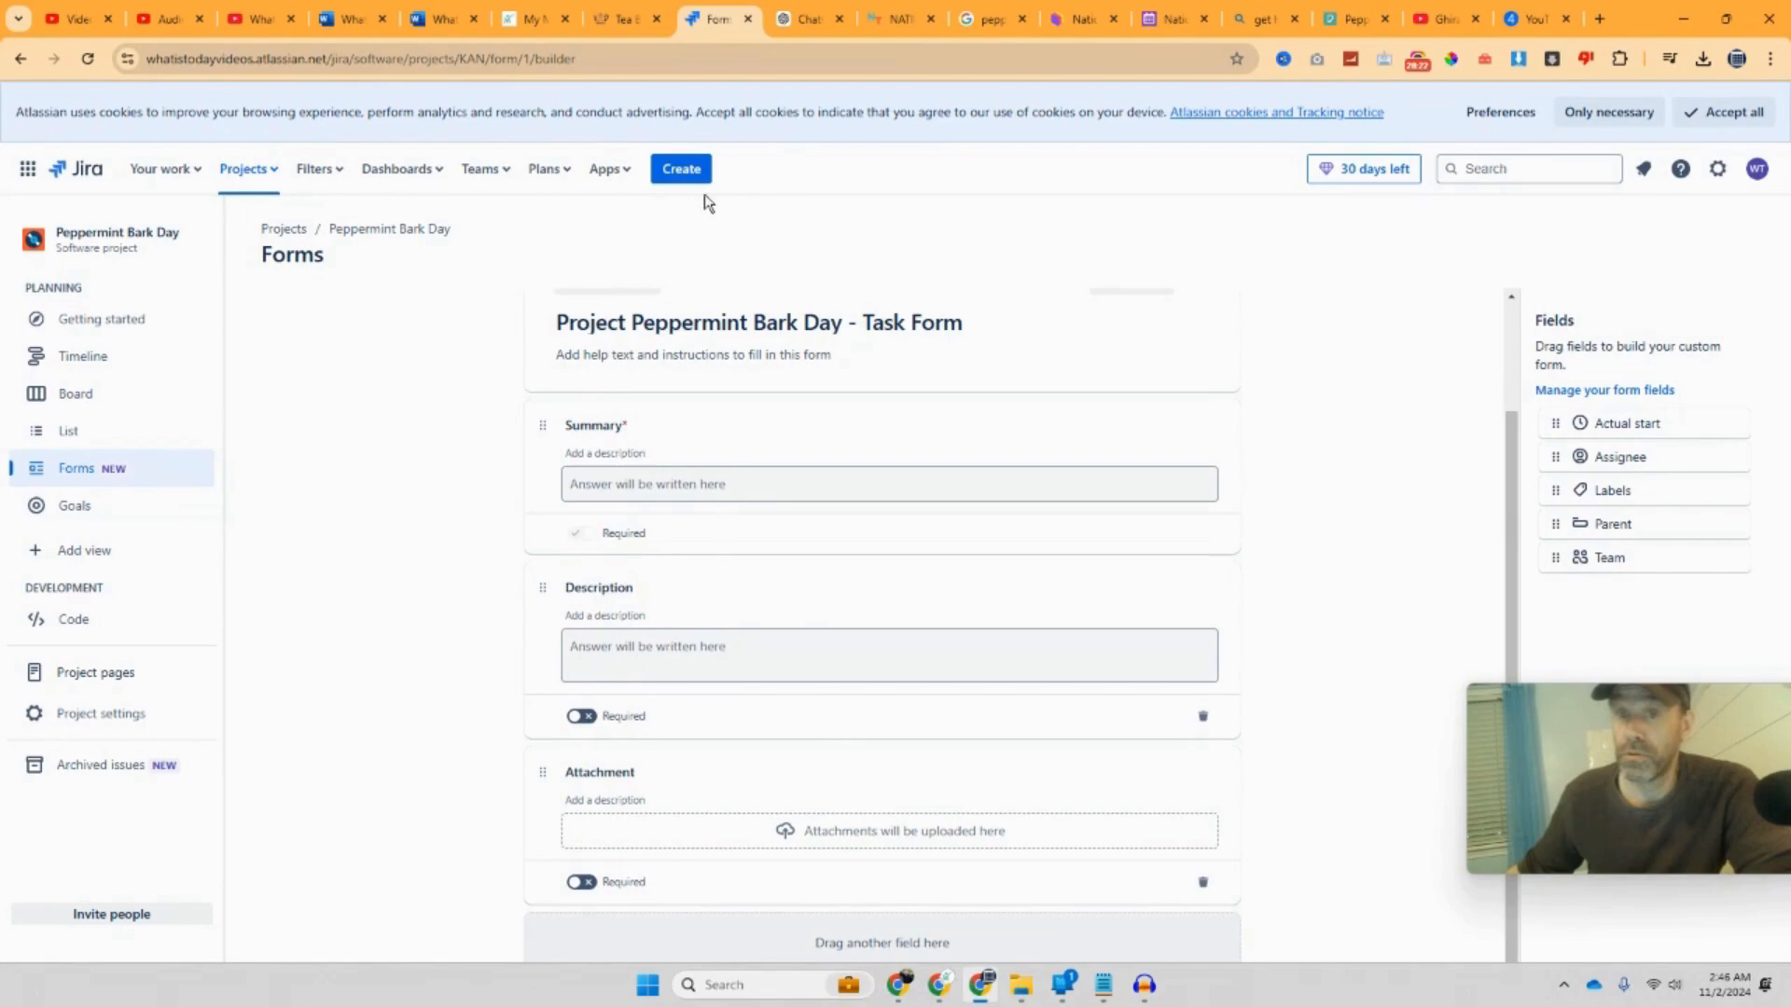
Step: Start a new work item with the summary 'Script Length'
{"action": "left_click", "coordinate": [672, 178]}
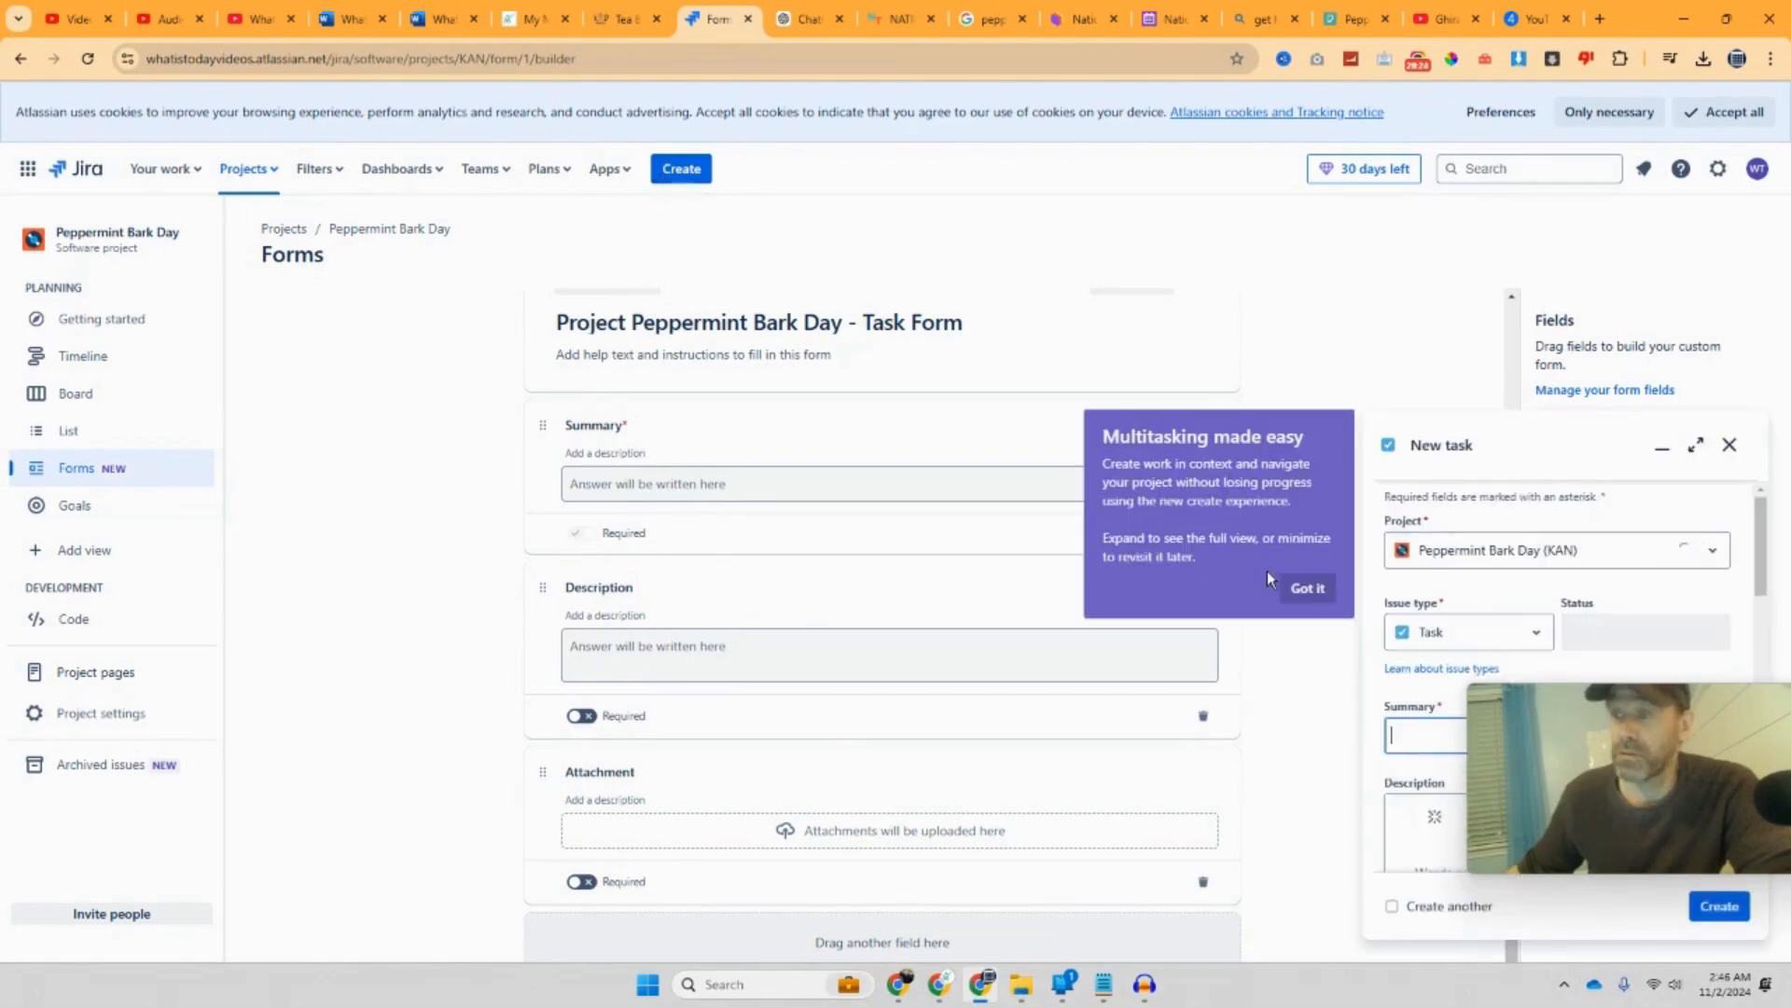
{"action": "left_click", "coordinate": [1308, 597]}
{"action": "scroll", "coordinate": [1399, 616], "scroll_direction": "down", "scroll_amount": 3}
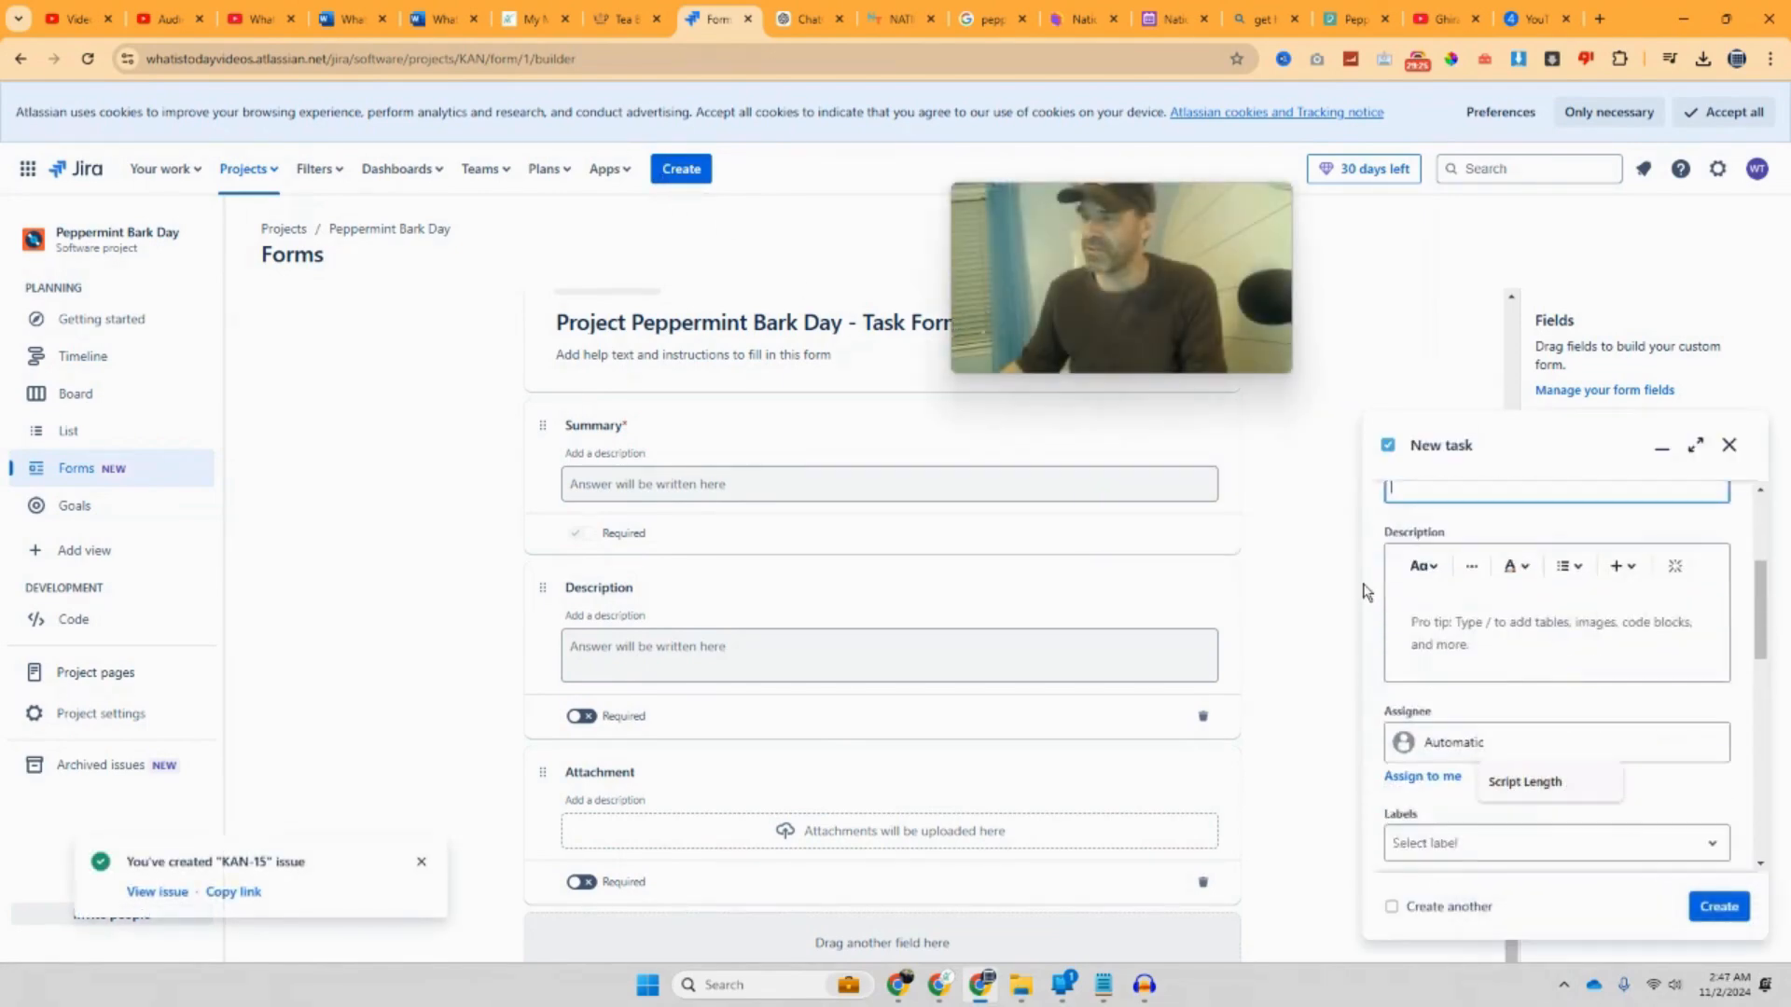
{"action": "scroll", "coordinate": [1422, 625], "scroll_direction": "up", "scroll_amount": 2}
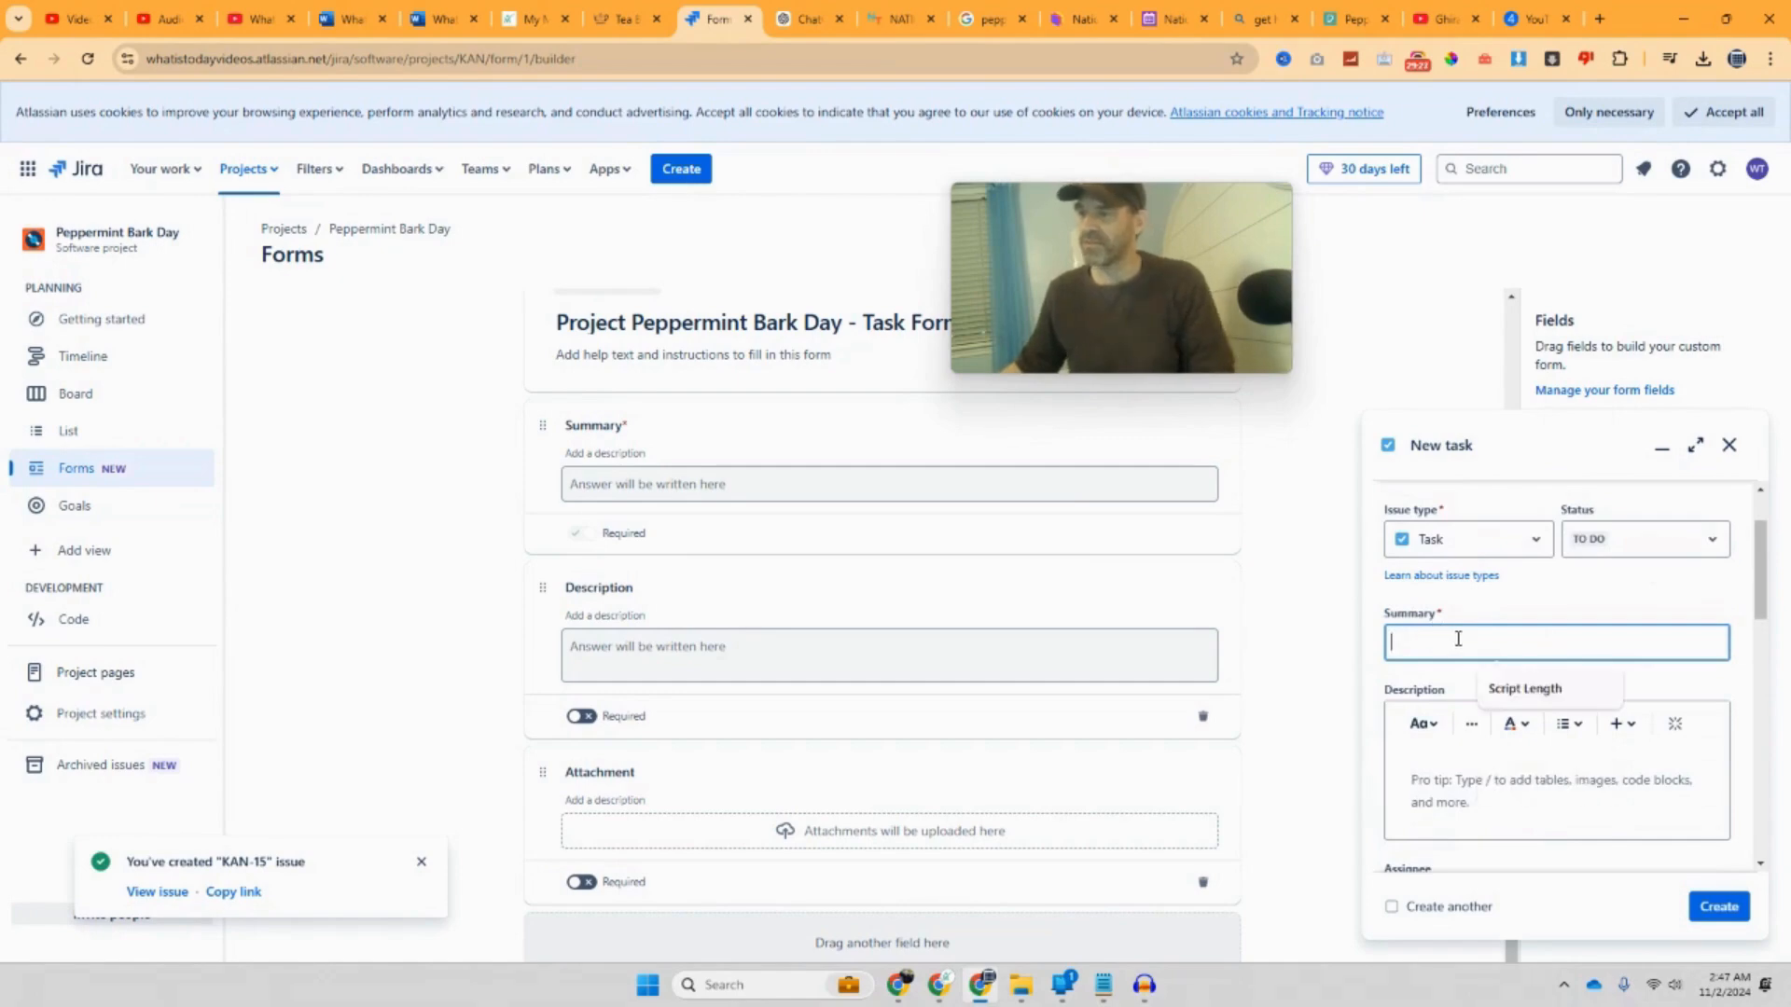
{"action": "left_click", "coordinate": [1552, 690]}
Step: Assign the task to yourself, check Labels, and begin creating a new team
{"action": "scroll", "coordinate": [1551, 700], "scroll_direction": "down", "scroll_amount": 3}
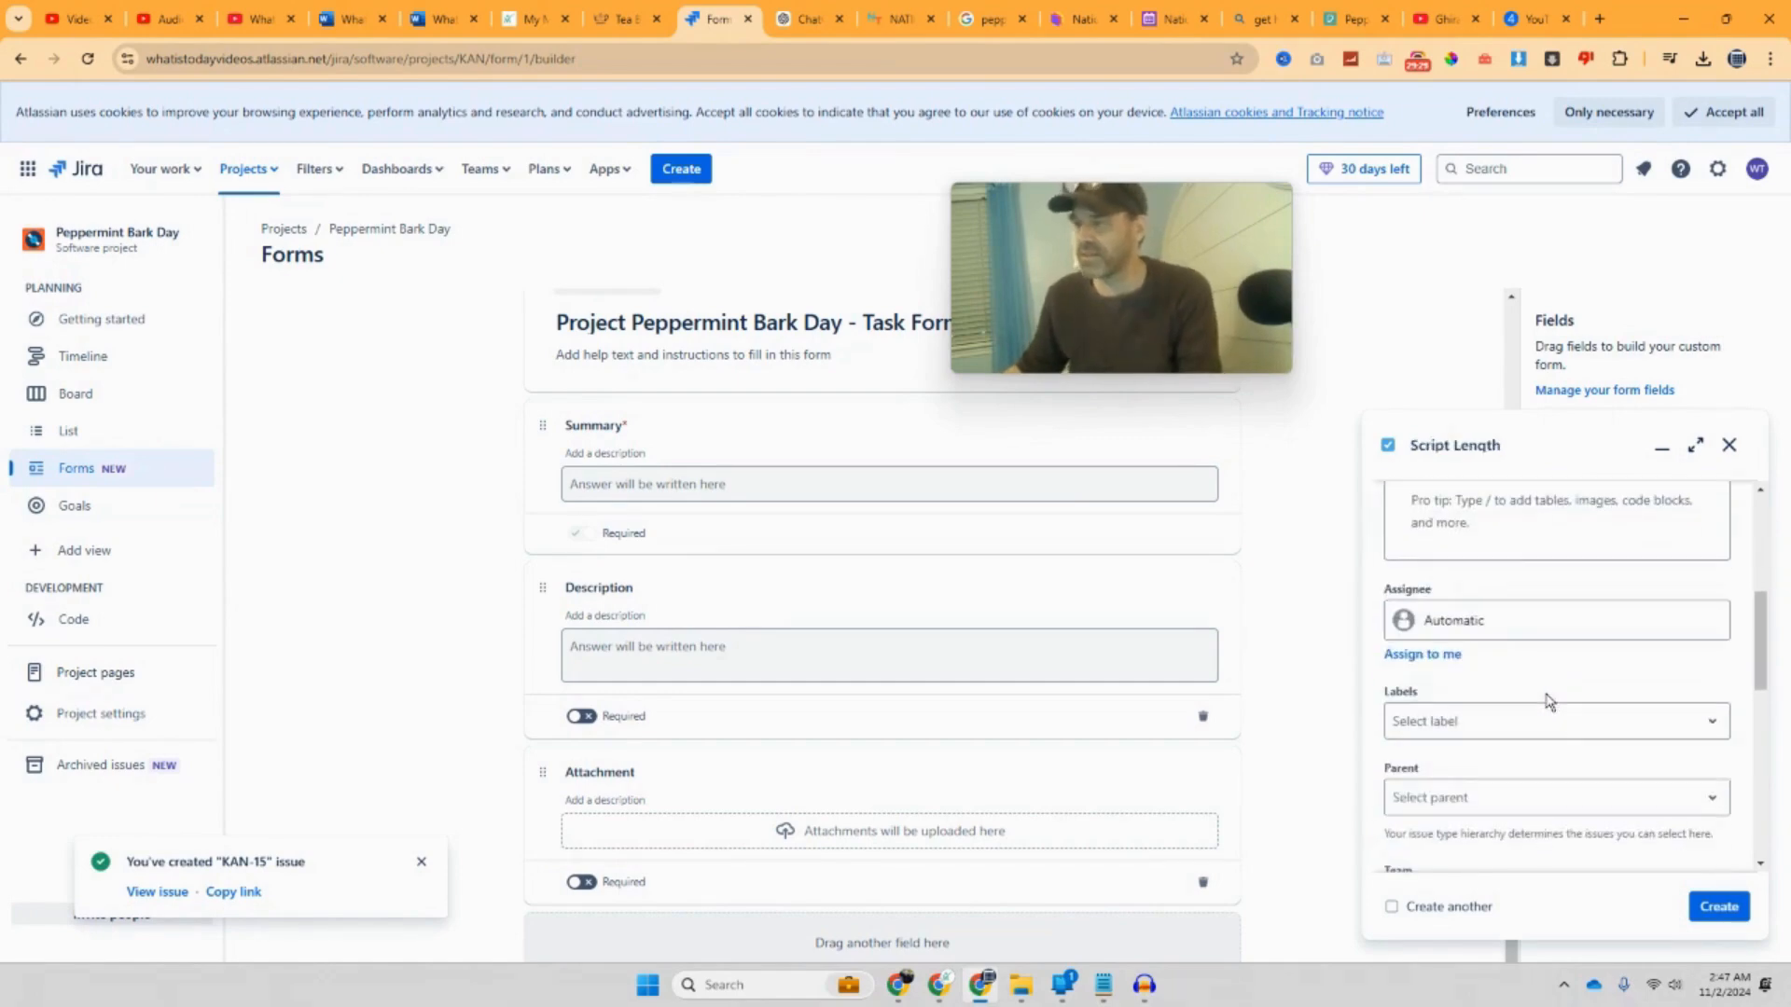
{"action": "left_click", "coordinate": [1524, 630]}
{"action": "left_click", "coordinate": [1523, 719]}
{"action": "scroll", "coordinate": [1525, 723], "scroll_direction": "down", "scroll_amount": 1}
{"action": "left_click", "coordinate": [1519, 645]}
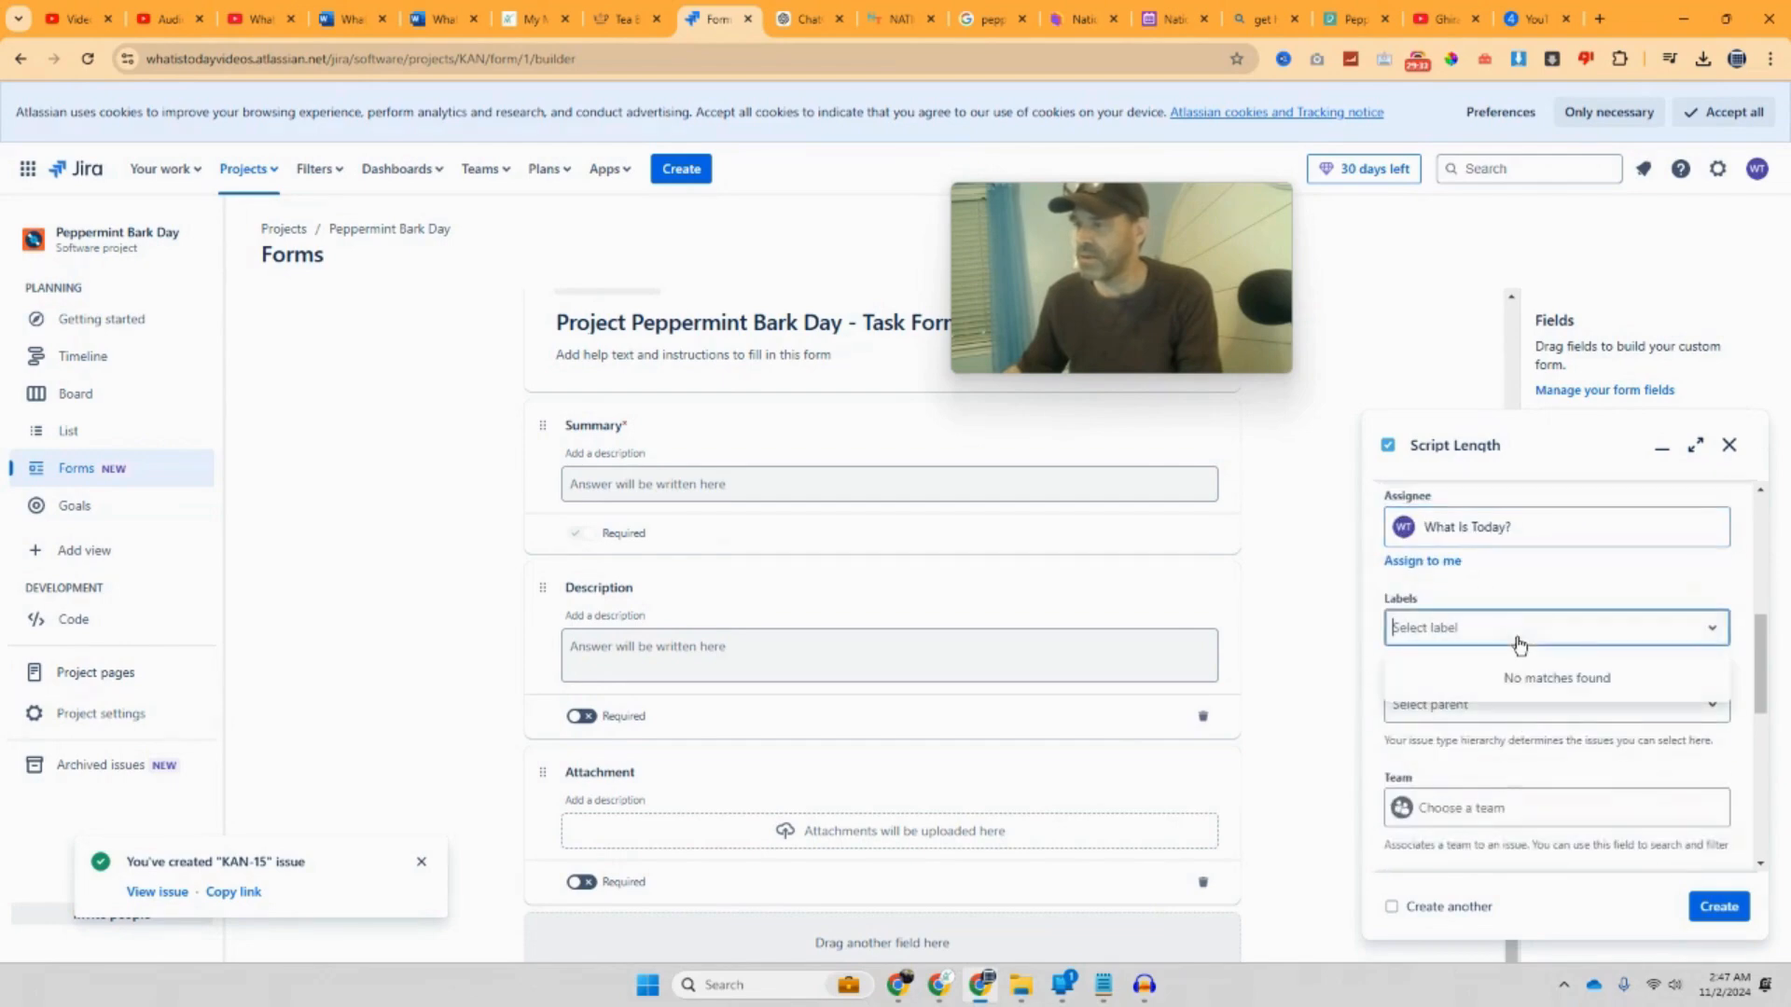
{"action": "scroll", "coordinate": [1517, 653], "scroll_direction": "down", "scroll_amount": 3}
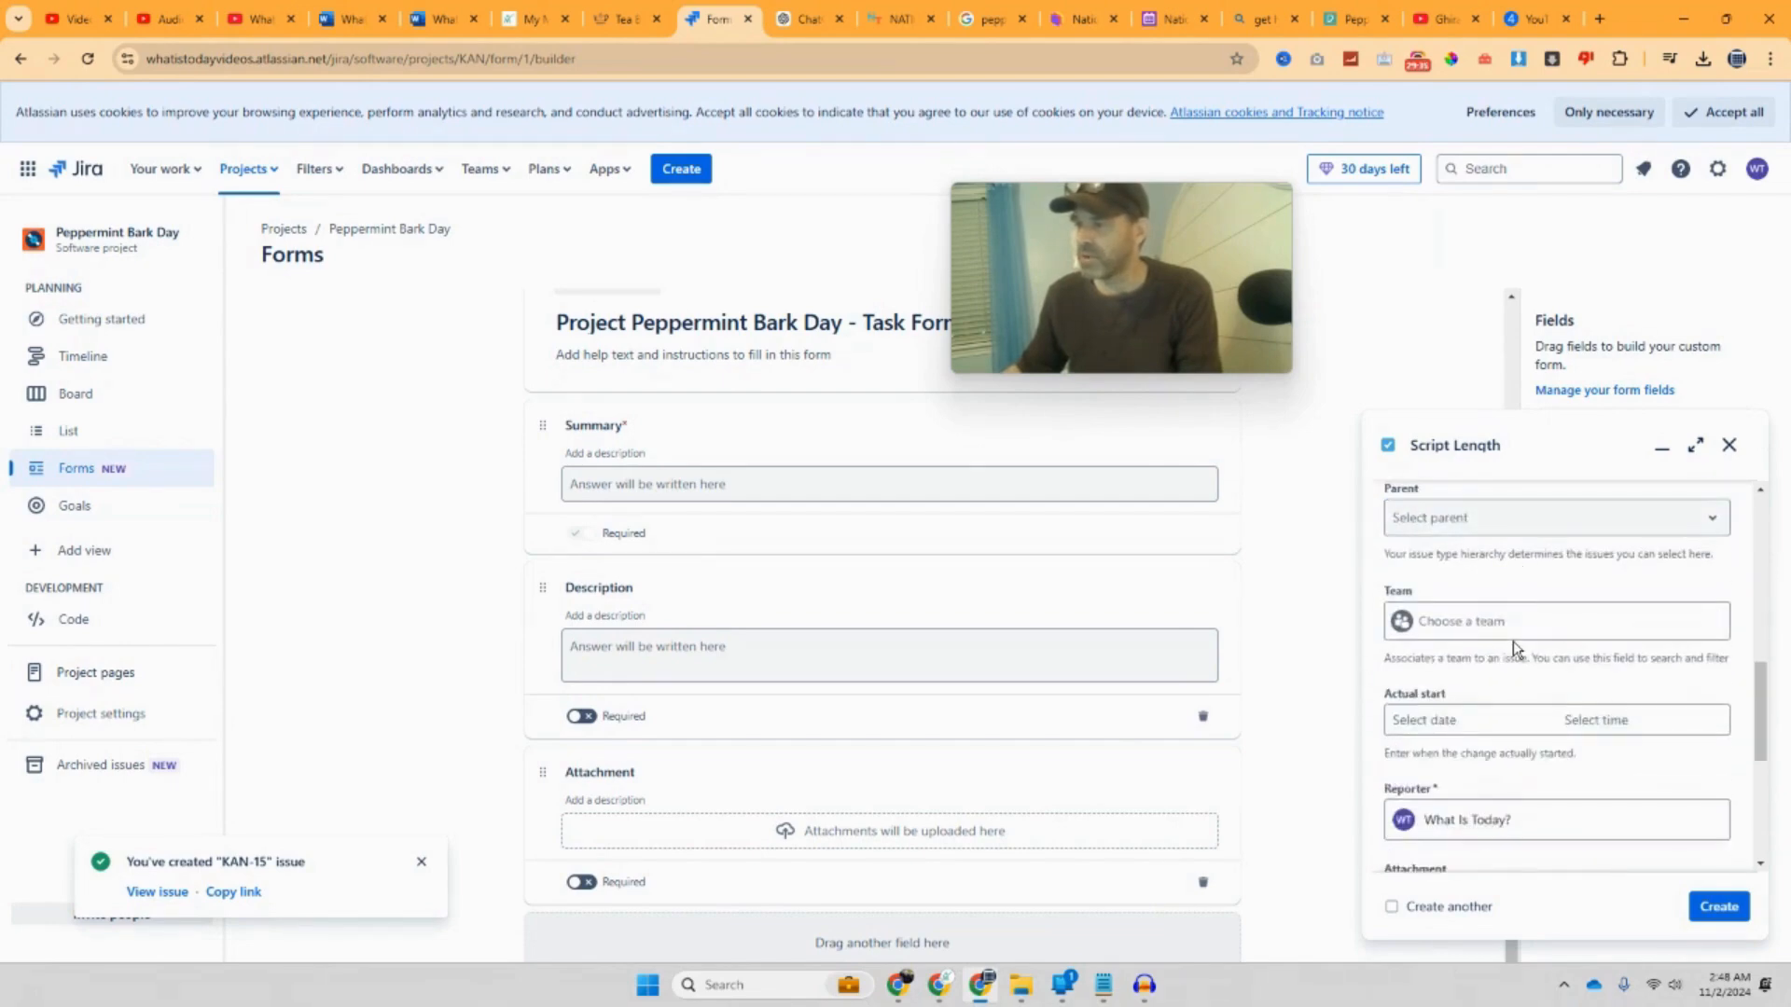
{"action": "left_click", "coordinate": [1478, 531]}
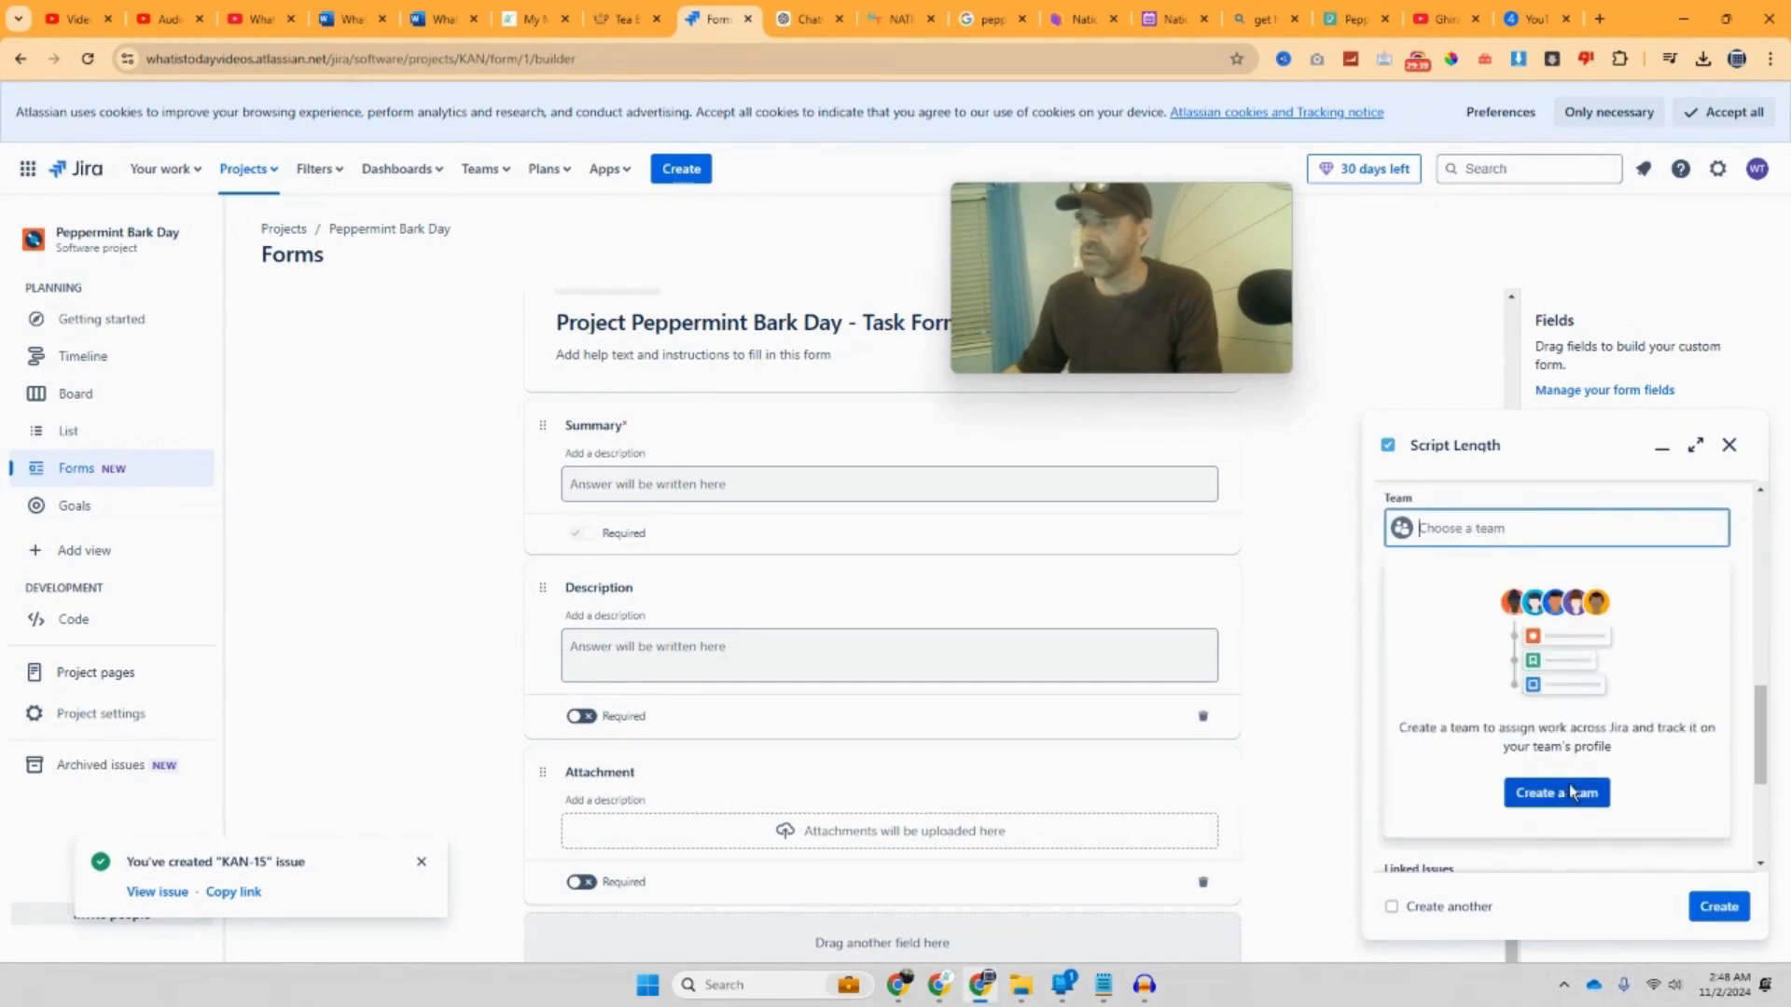
{"action": "left_click", "coordinate": [1570, 793]}
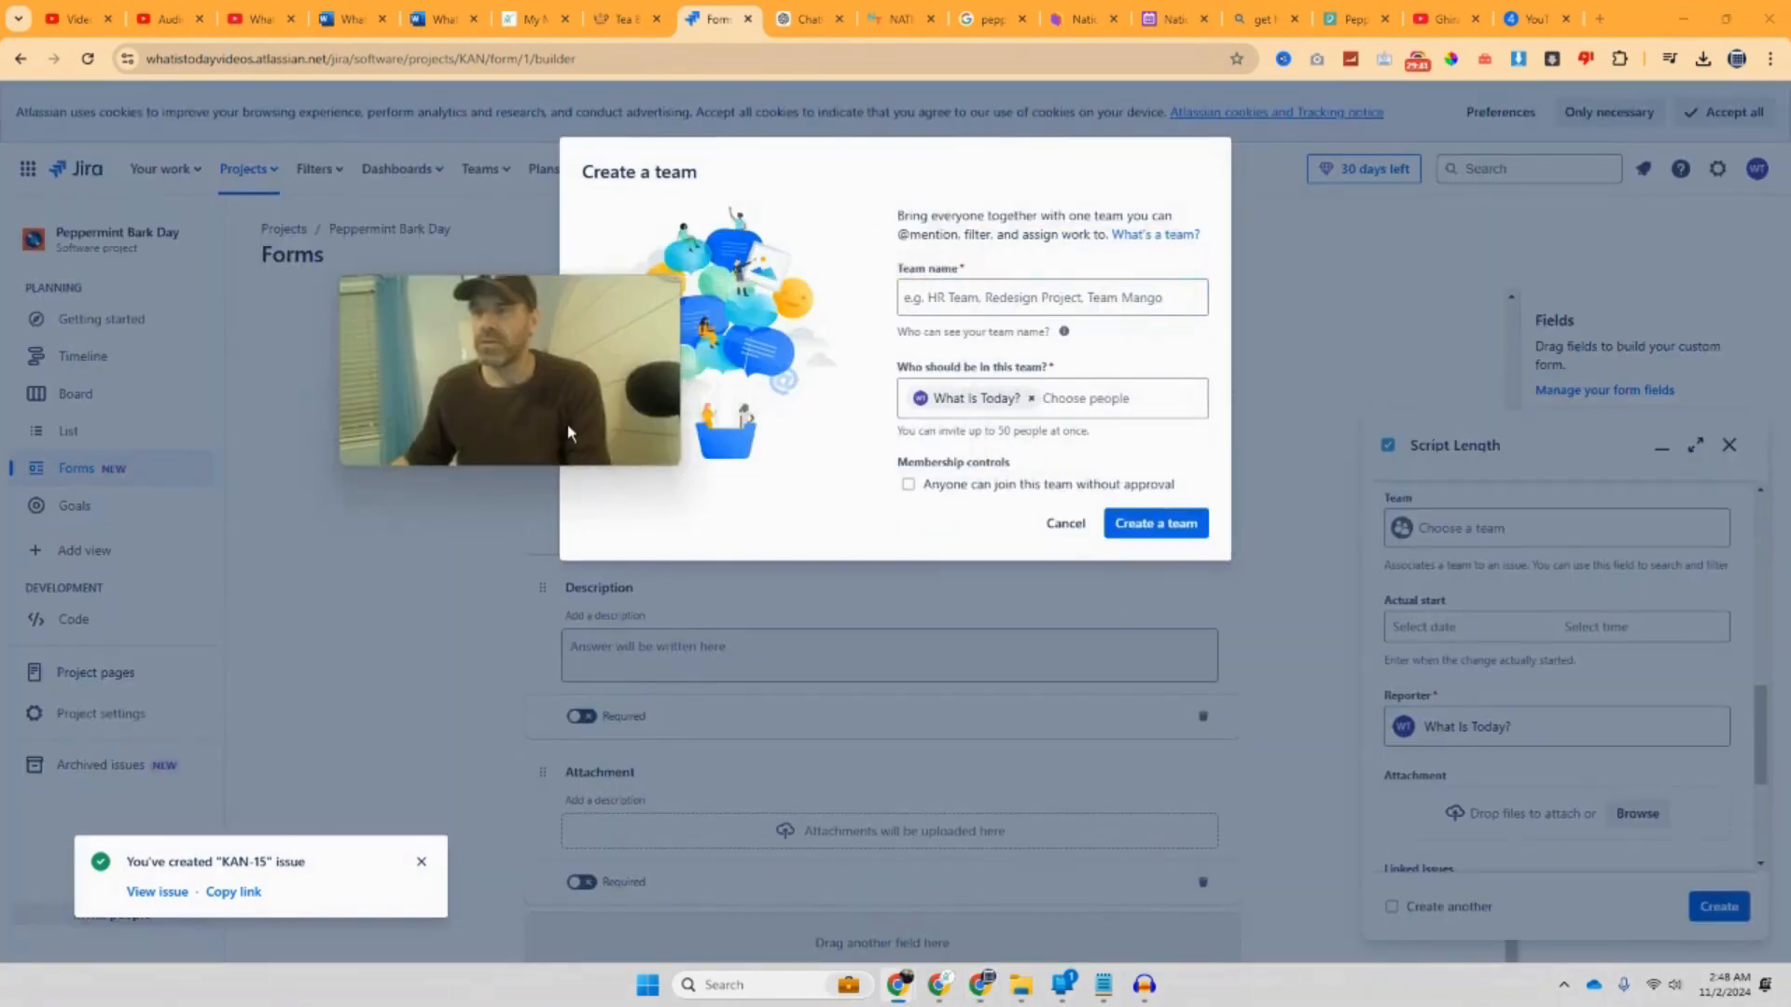
Step: Create a team named 'My Media Helper' for the task
{"action": "left_click", "coordinate": [1016, 300]}
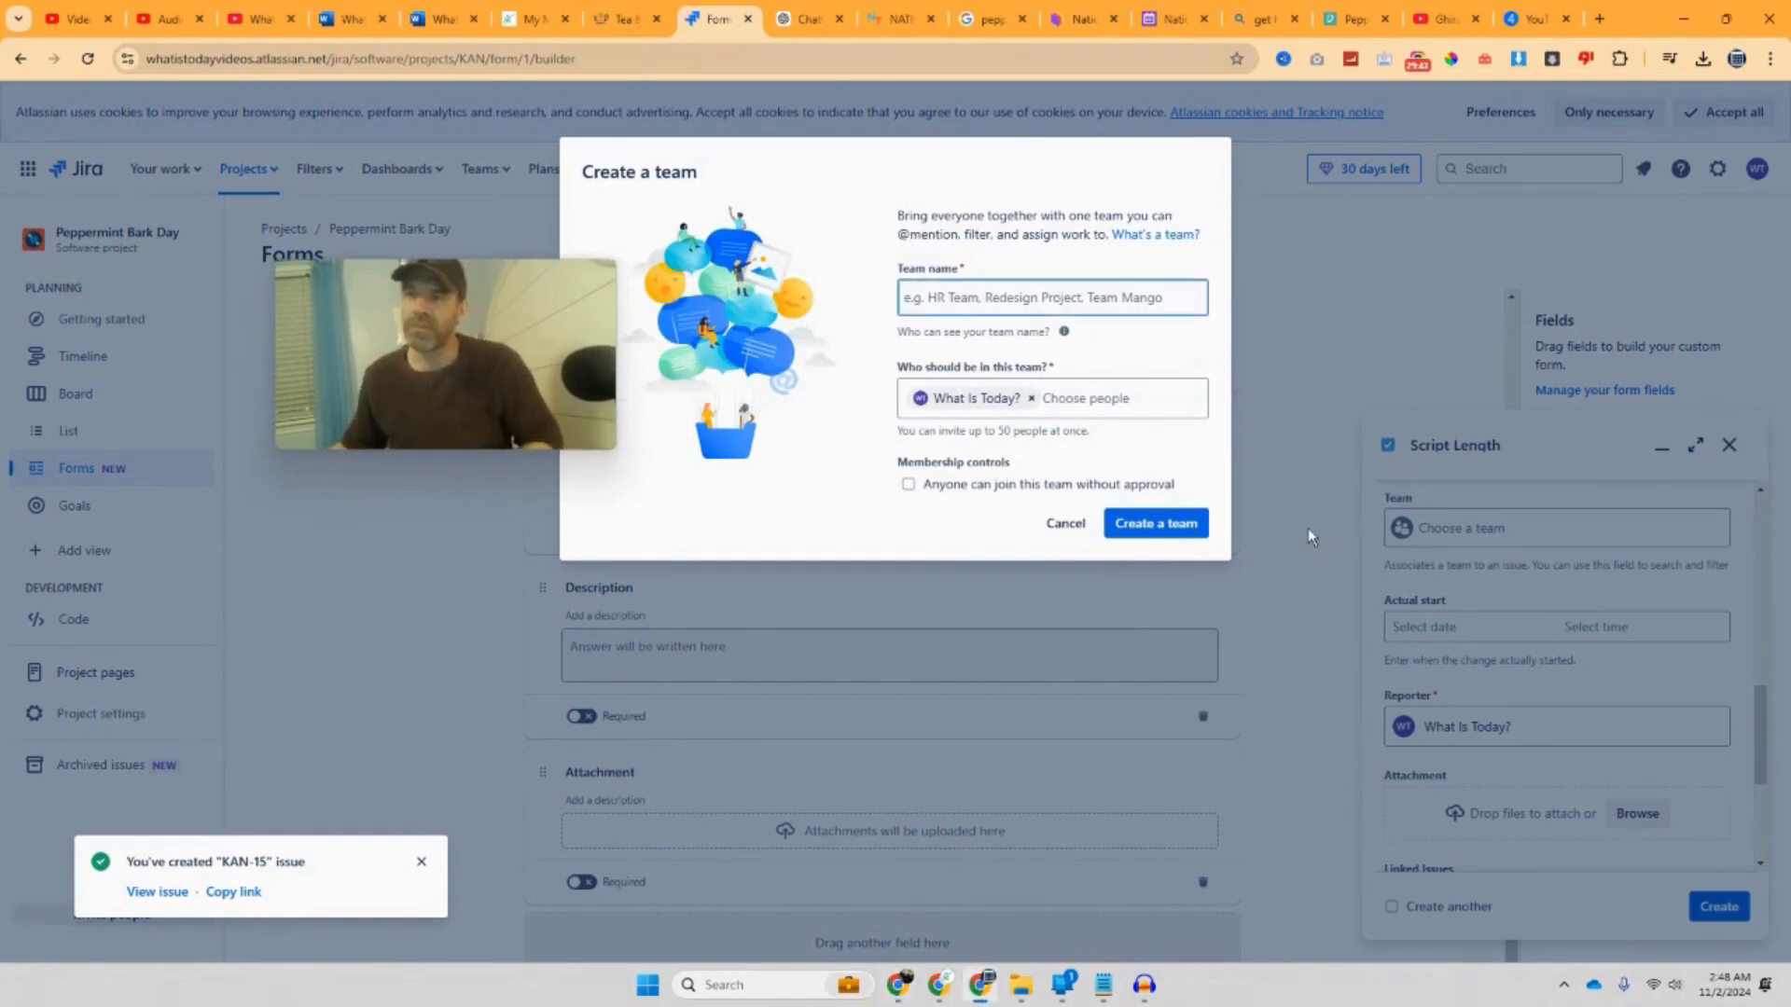
{"action": "type", "text": "My Medi"}
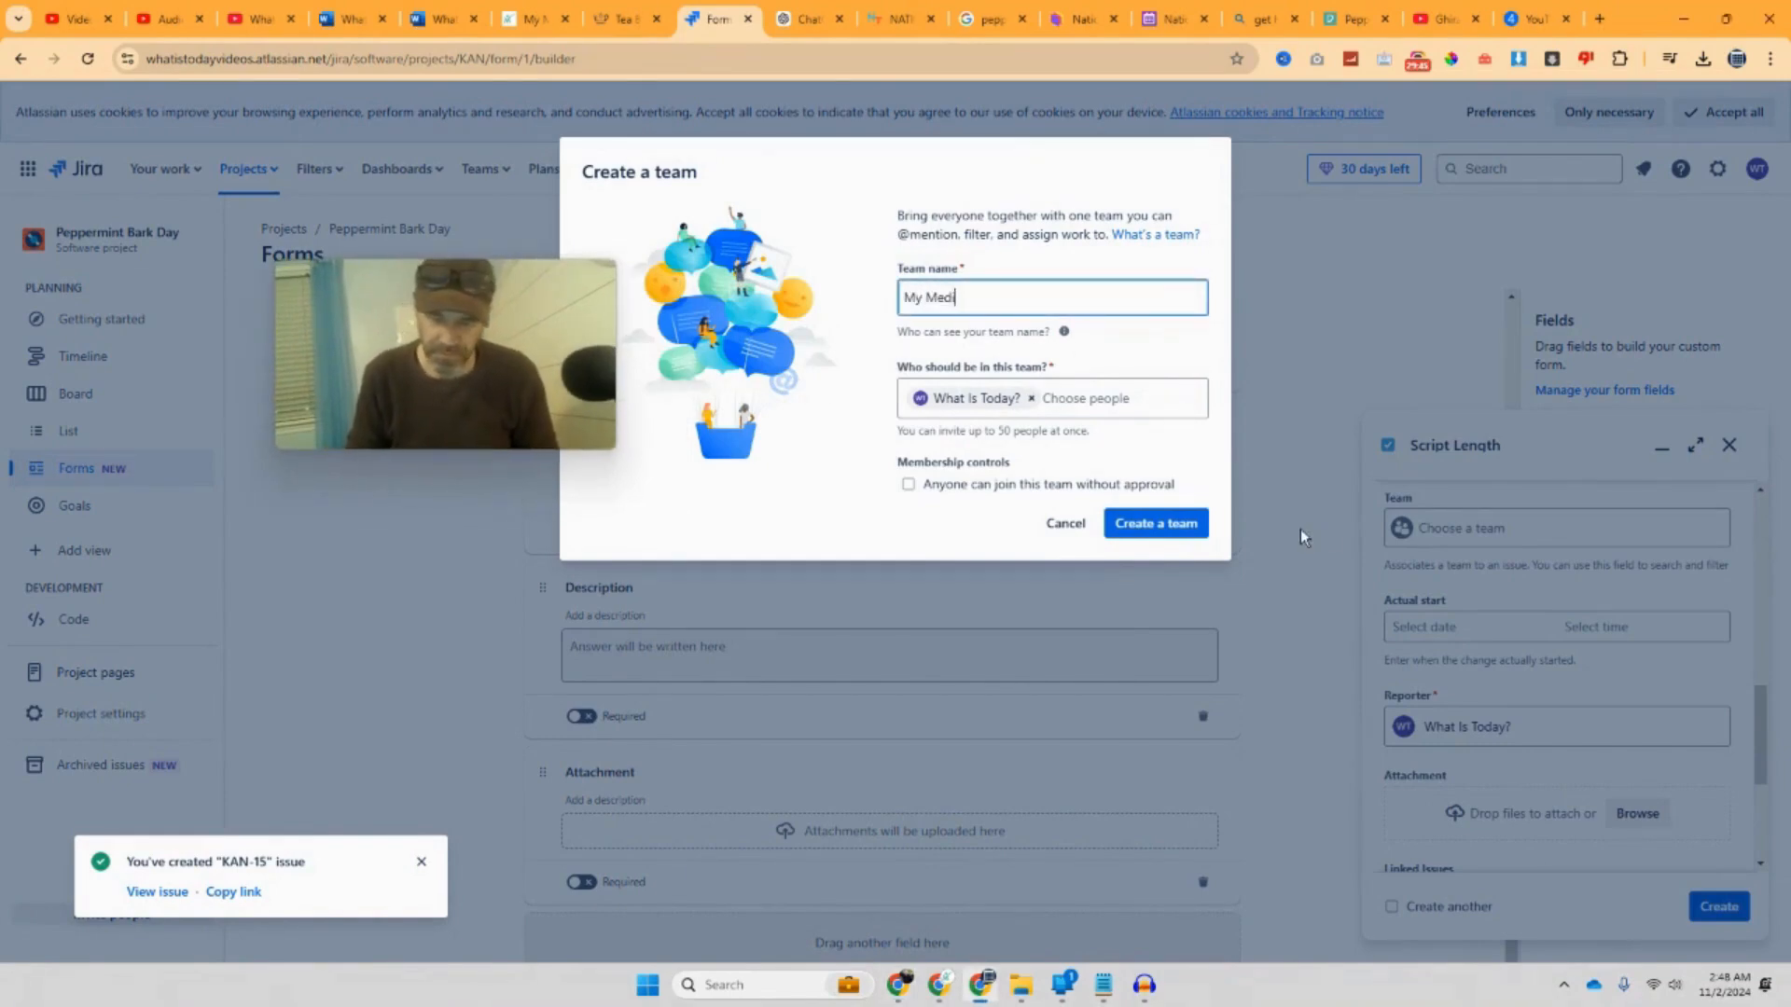
{"action": "type", "text": "a Helper"}
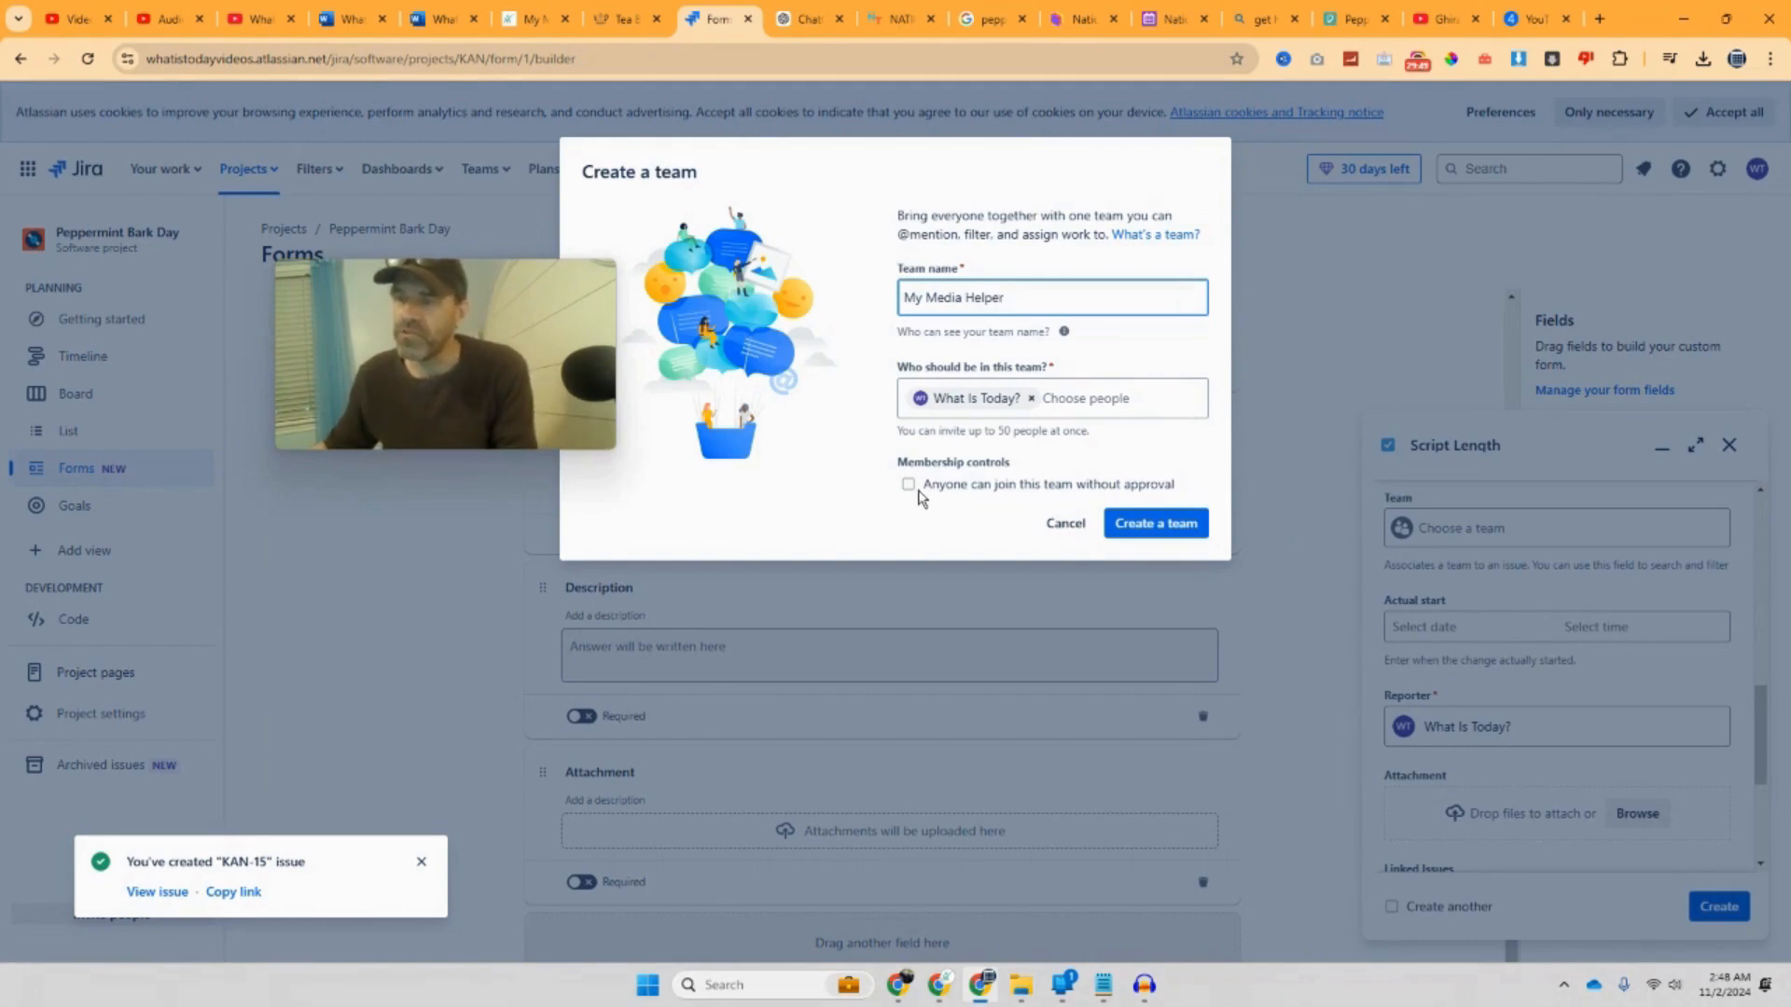
{"action": "left_click", "coordinate": [1179, 520]}
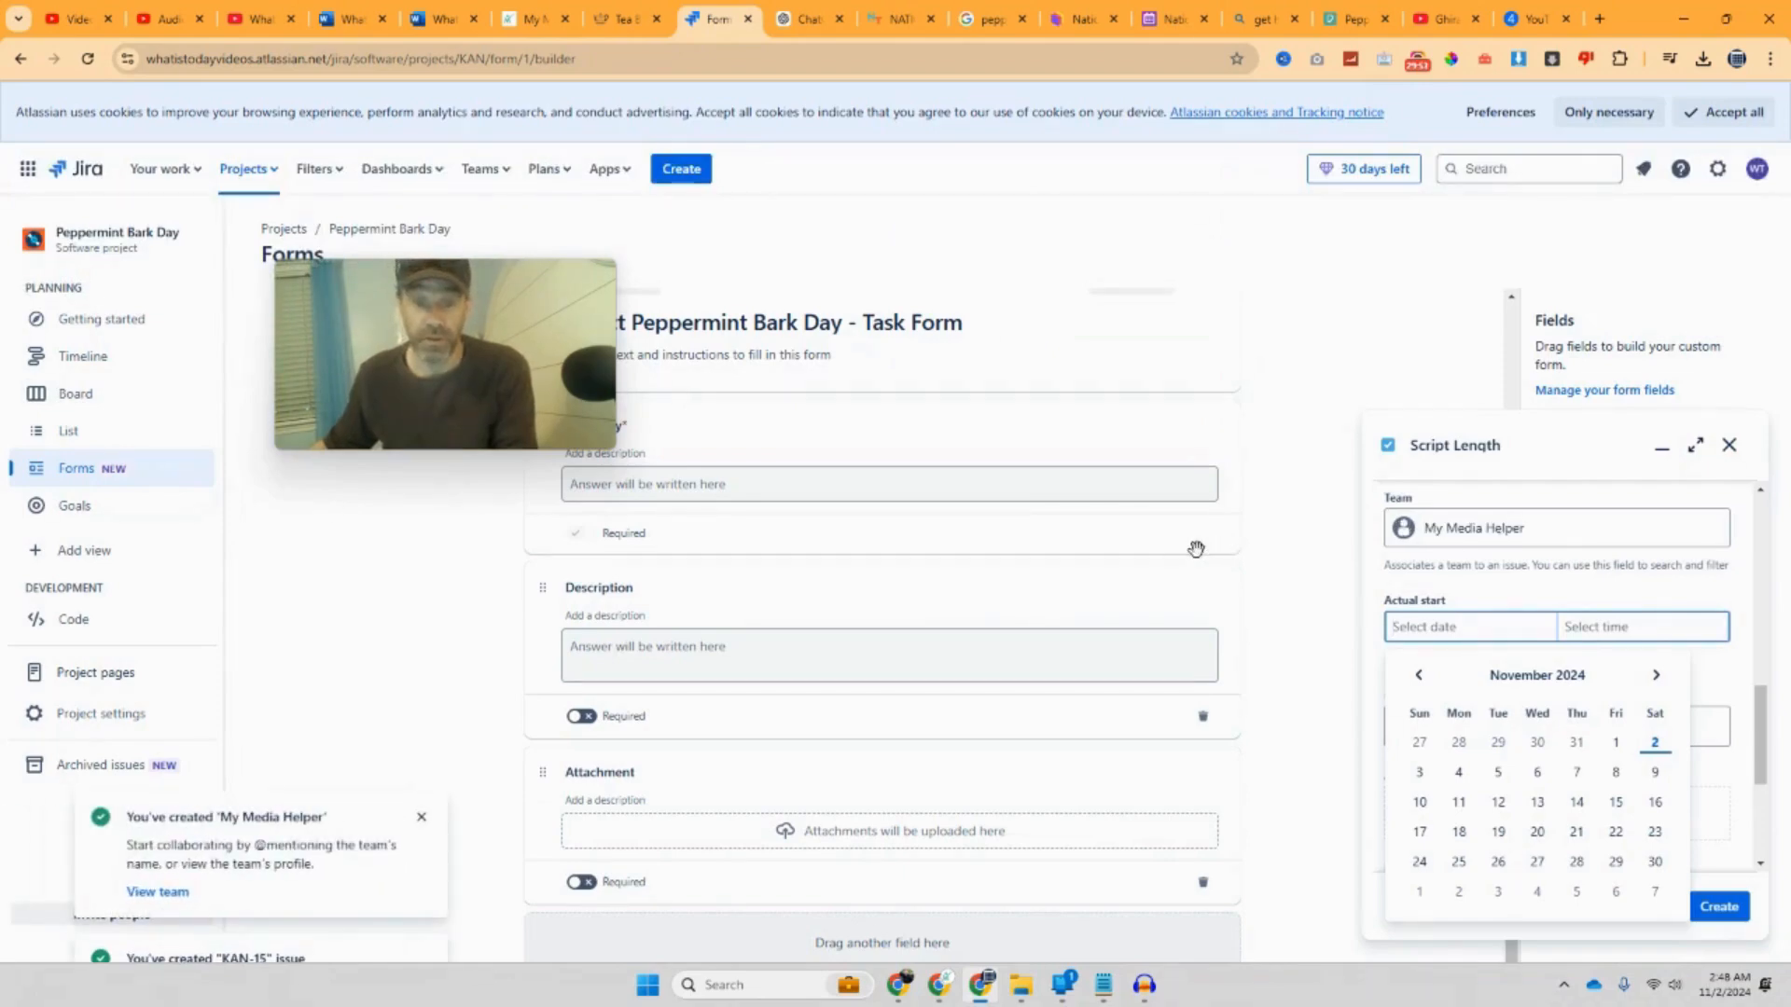
Step: Set Actual start to 11/2/2024 at 3:00 AM and attach the pizza image
{"action": "scroll", "coordinate": [1497, 598], "scroll_direction": "down", "scroll_amount": 1}
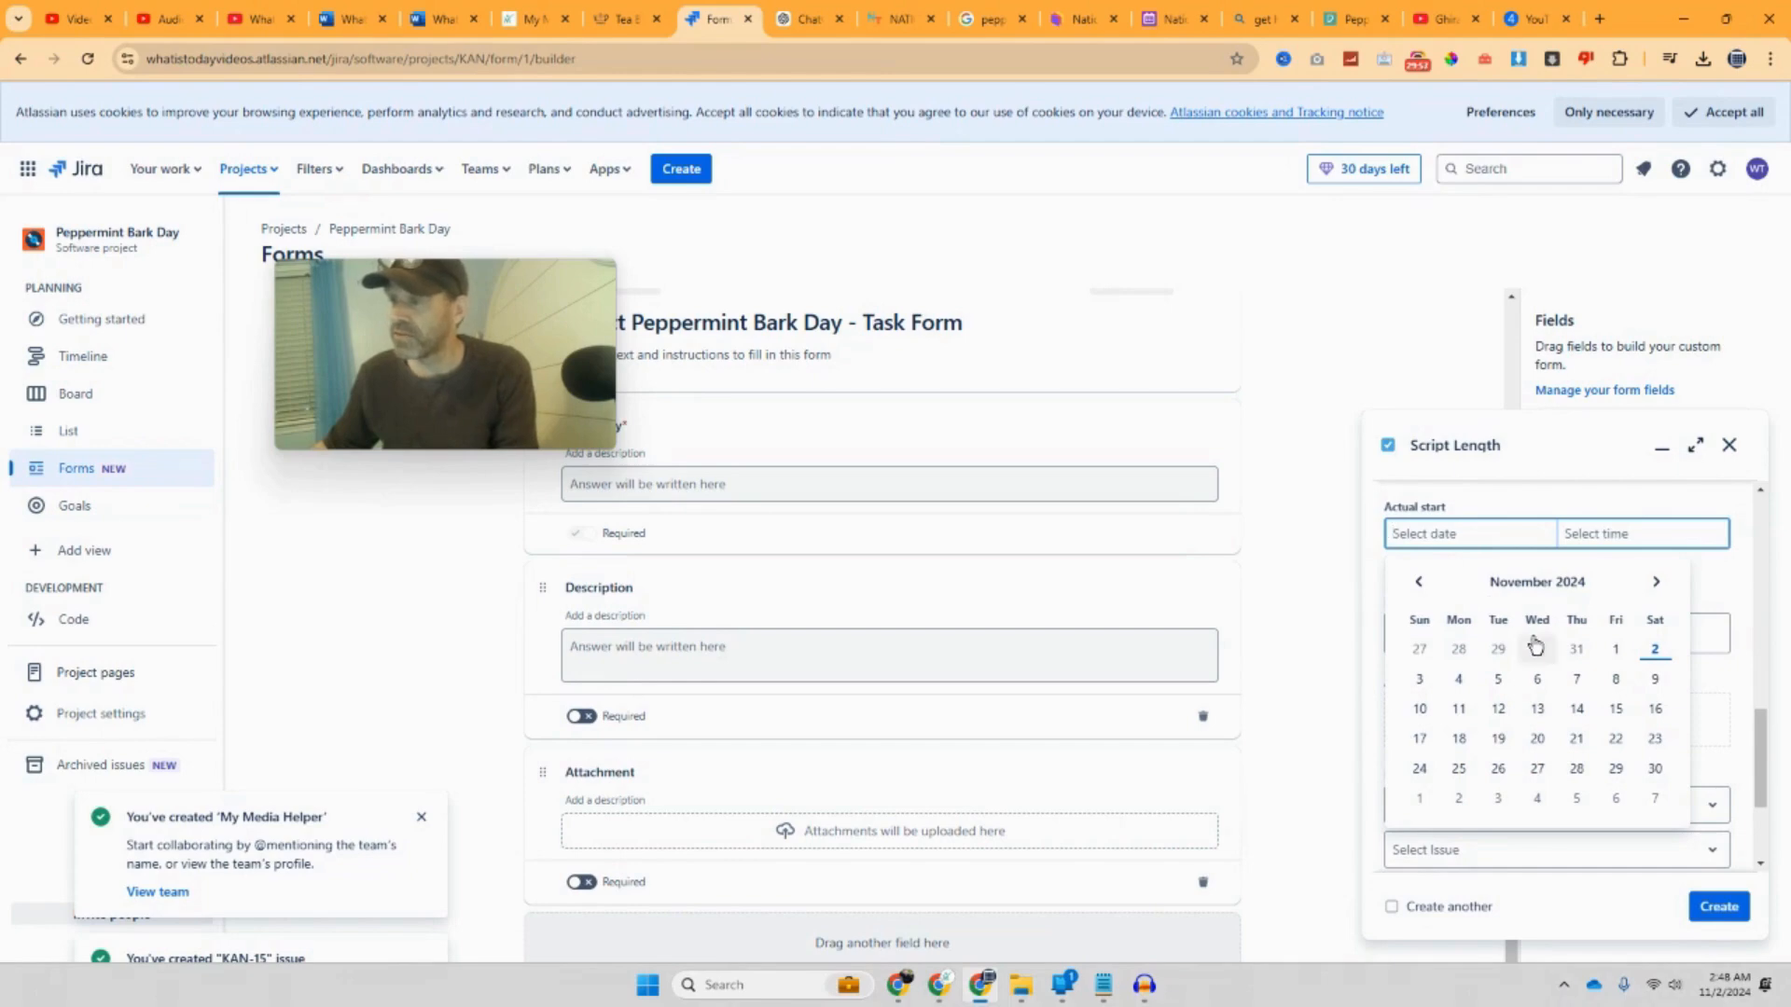
{"action": "left_click", "coordinate": [1654, 650]}
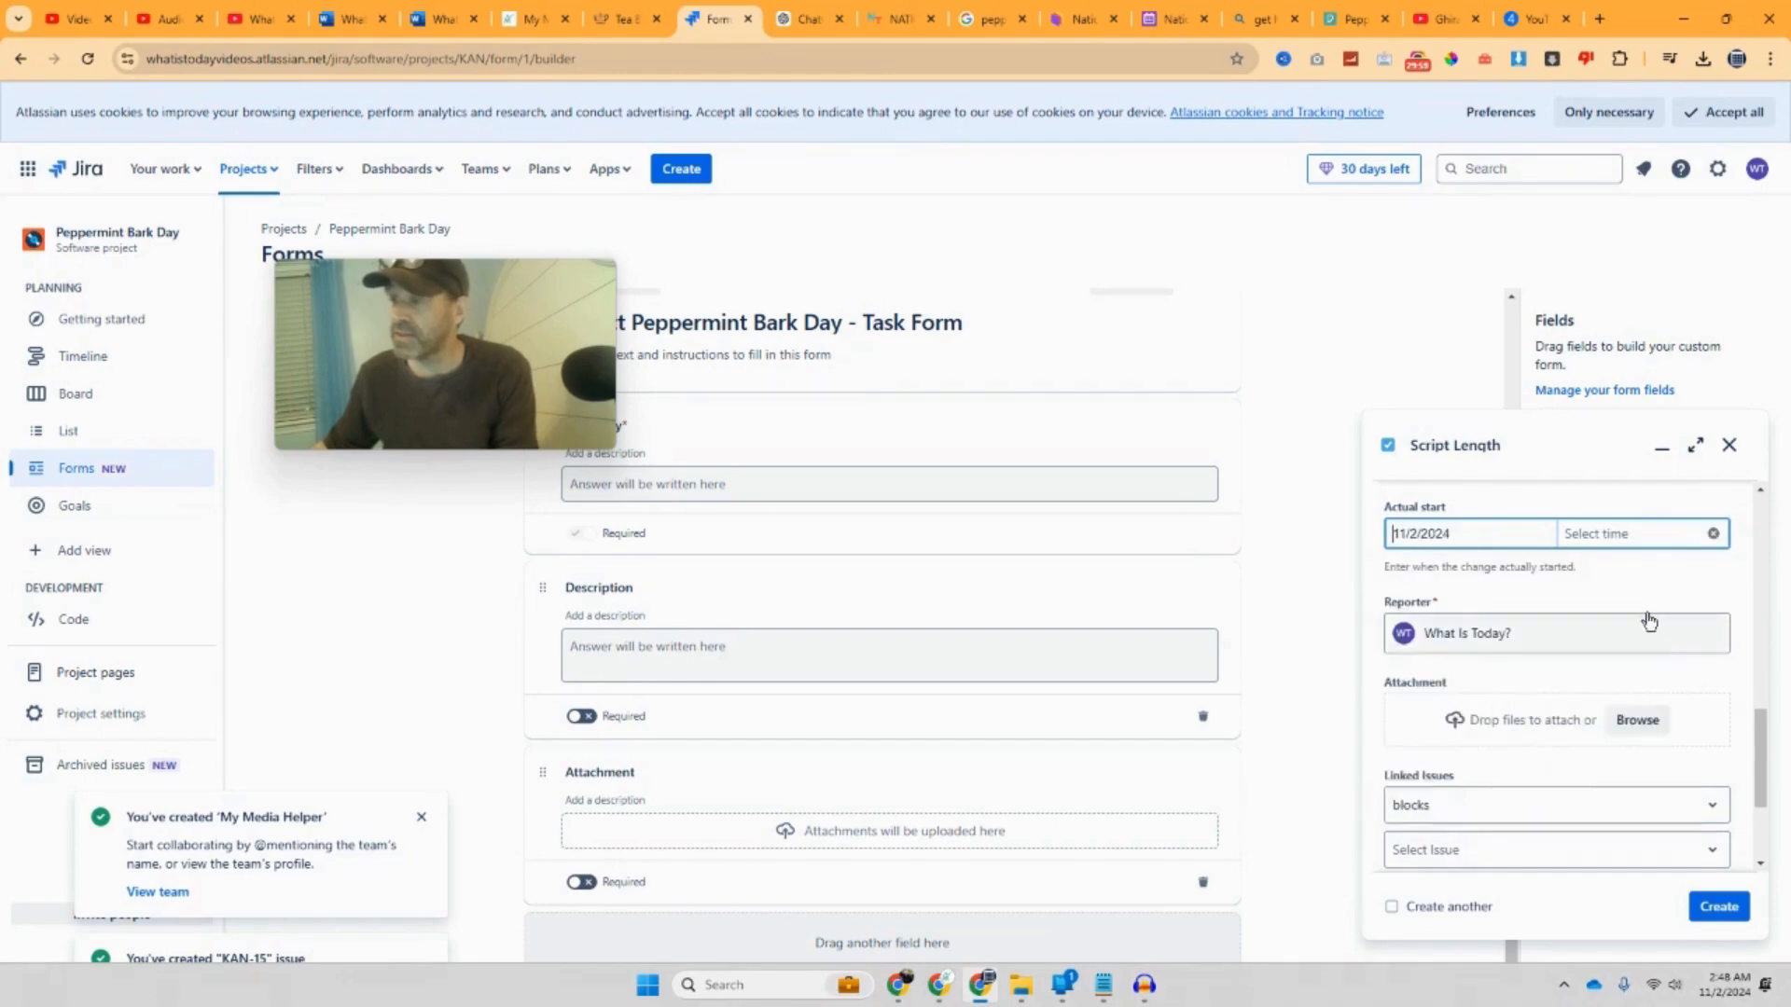
{"action": "left_click", "coordinate": [1661, 537]}
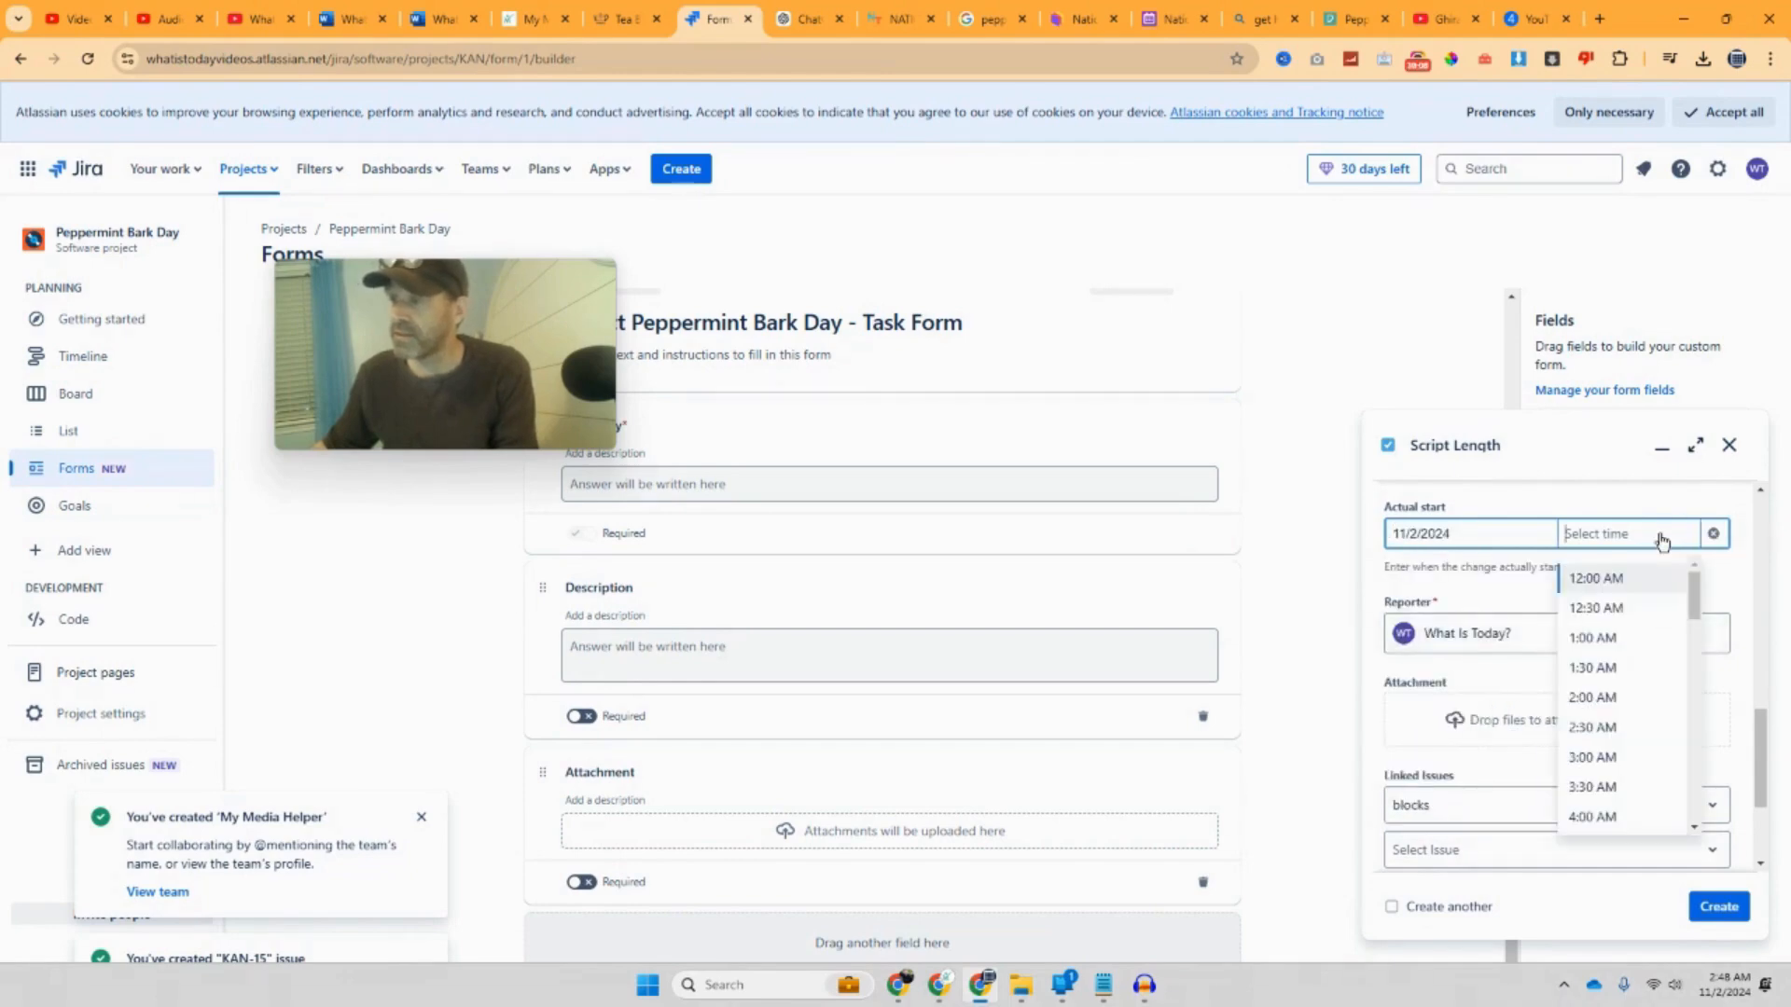
{"action": "left_click", "coordinate": [1644, 758]}
{"action": "scroll", "coordinate": [1630, 728], "scroll_direction": "down", "scroll_amount": 3}
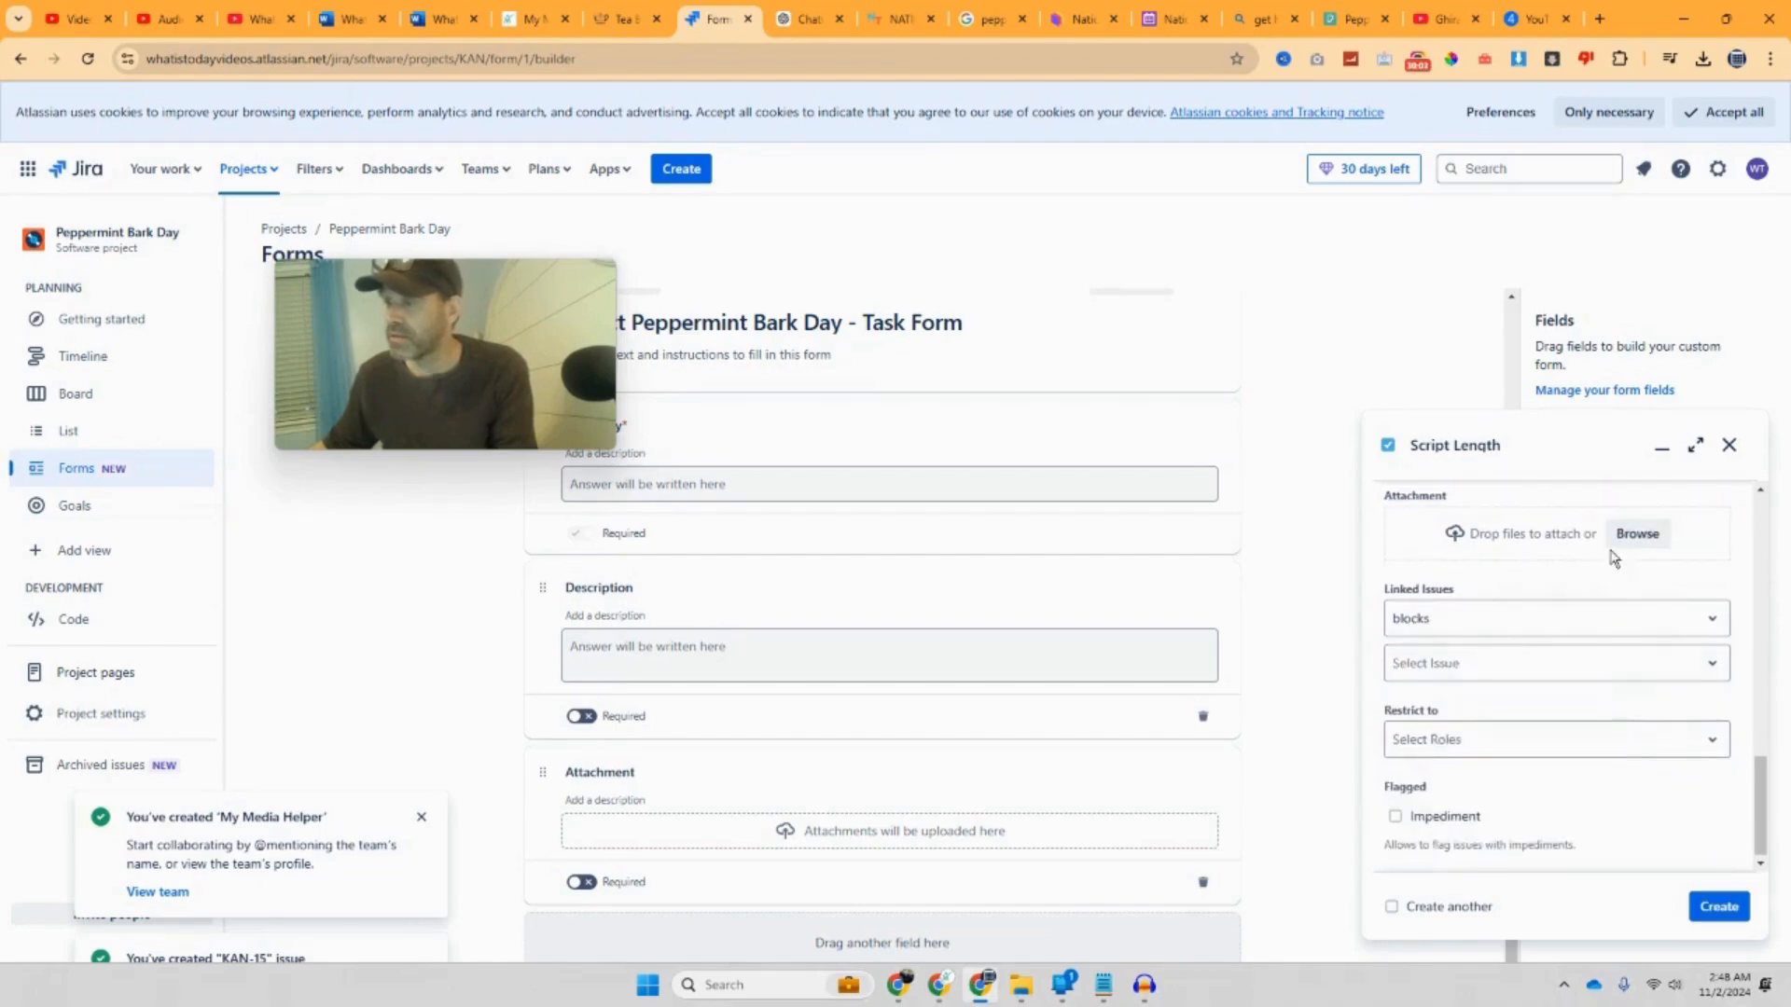
{"action": "left_click", "coordinate": [1625, 546]}
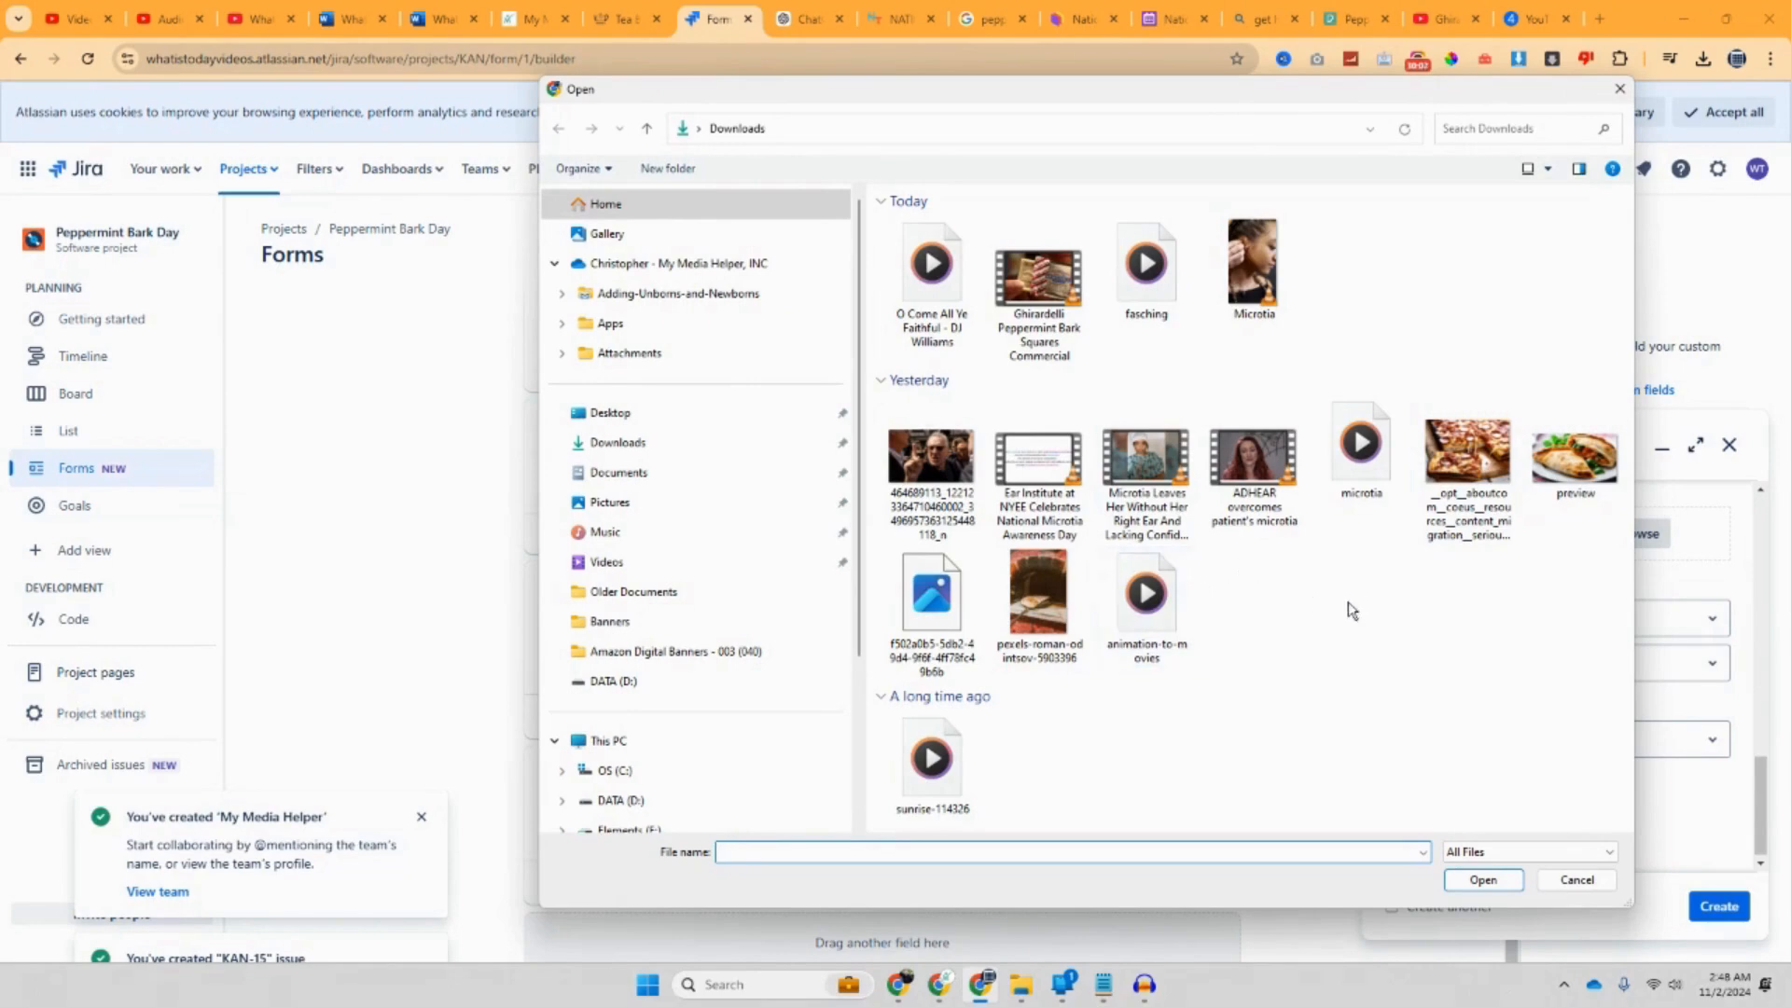
{"action": "double_click", "coordinate": [1467, 461]}
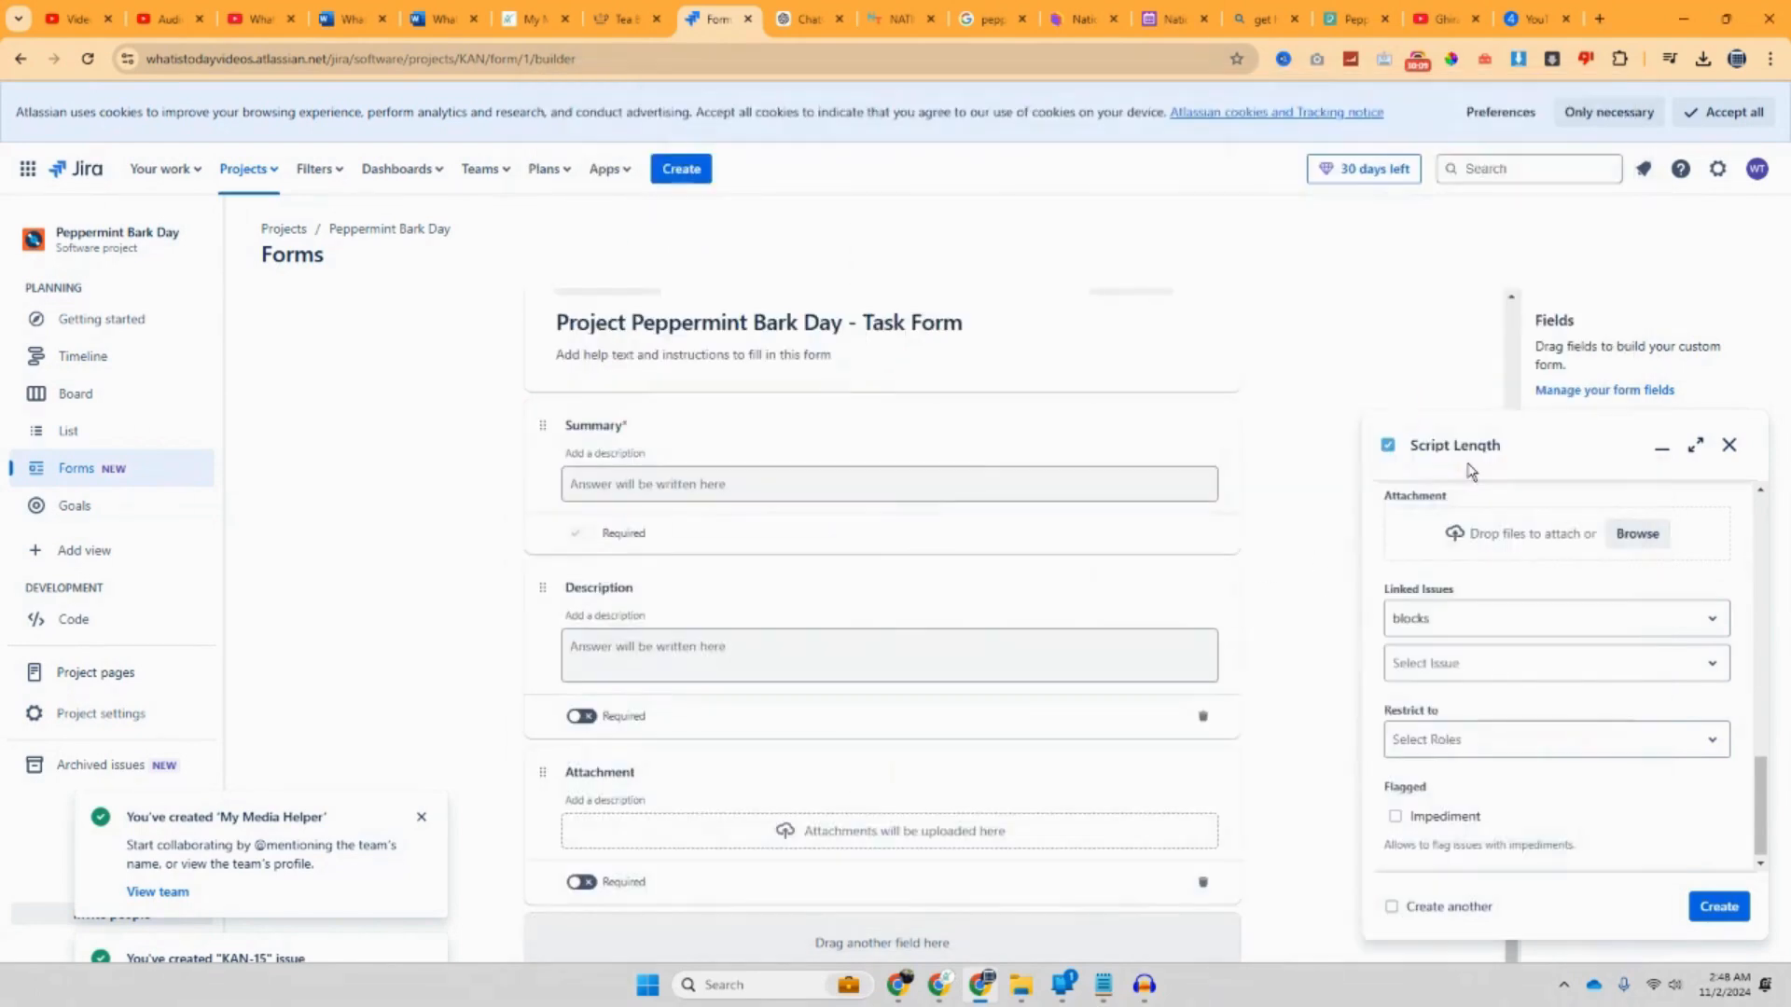
Step: Link the issue as blocking KAN-1 Write Script, leave Restrict to empty, and create it
{"action": "scroll", "coordinate": [1495, 642], "scroll_direction": "down", "scroll_amount": 1}
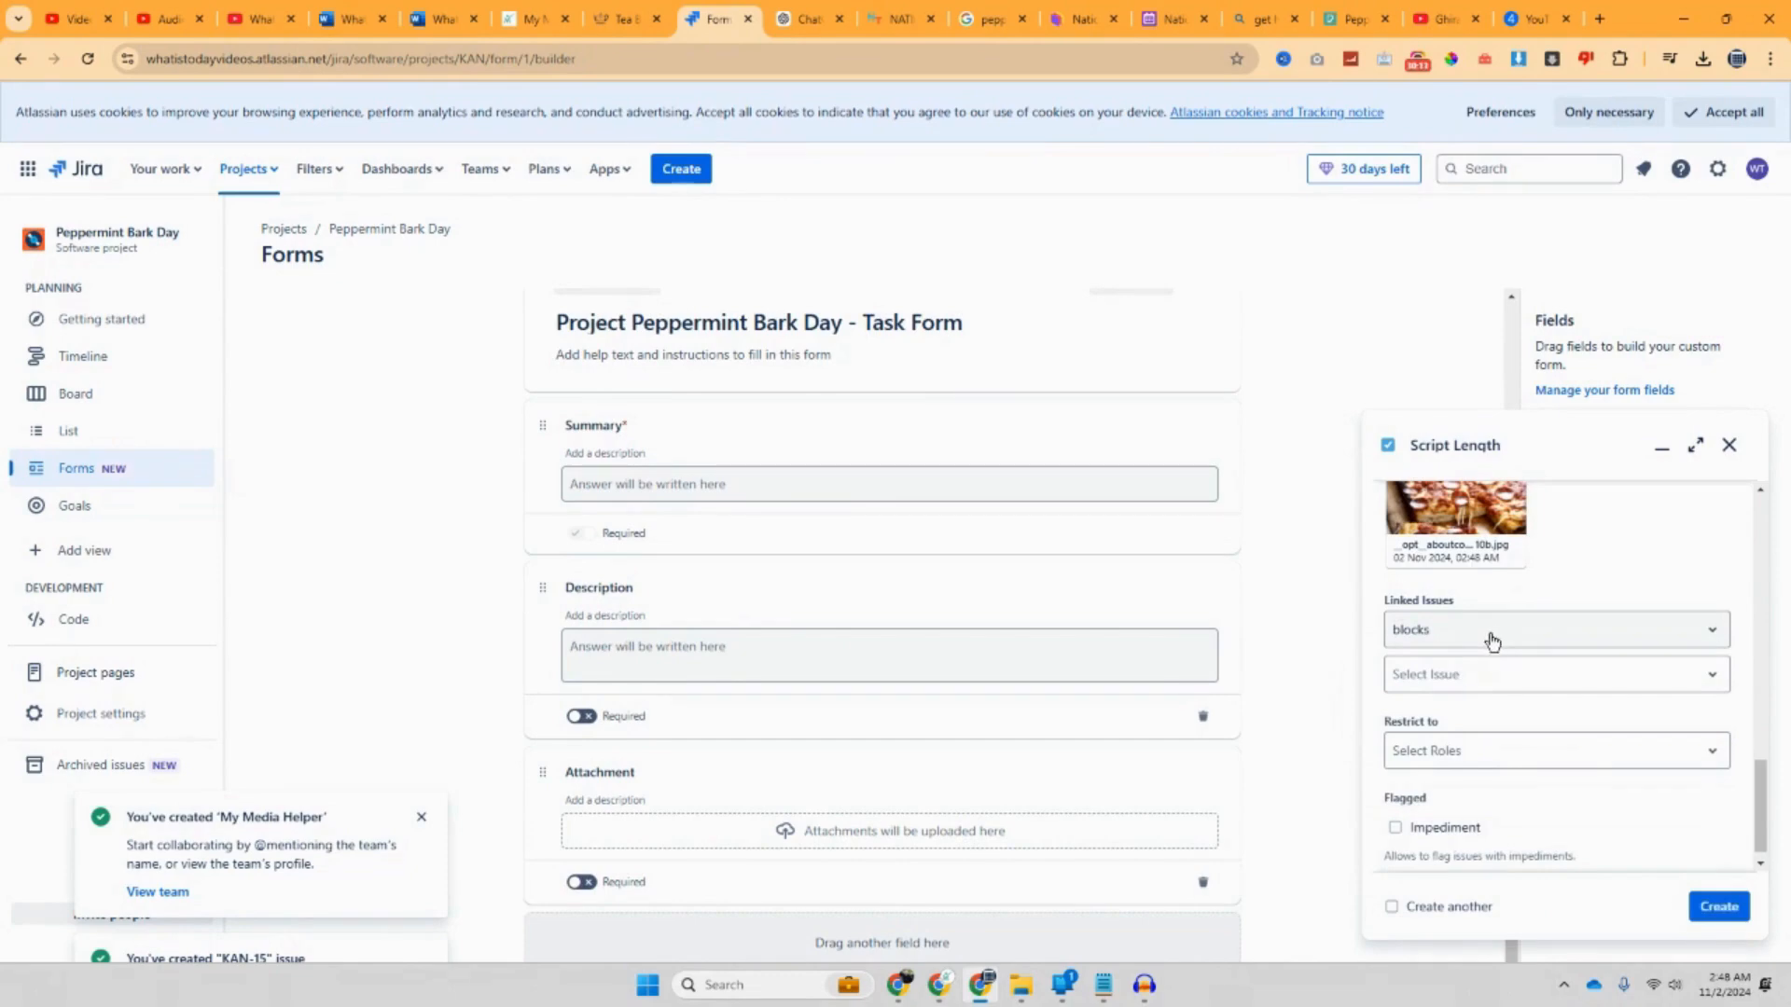
{"action": "left_click", "coordinate": [1493, 642]}
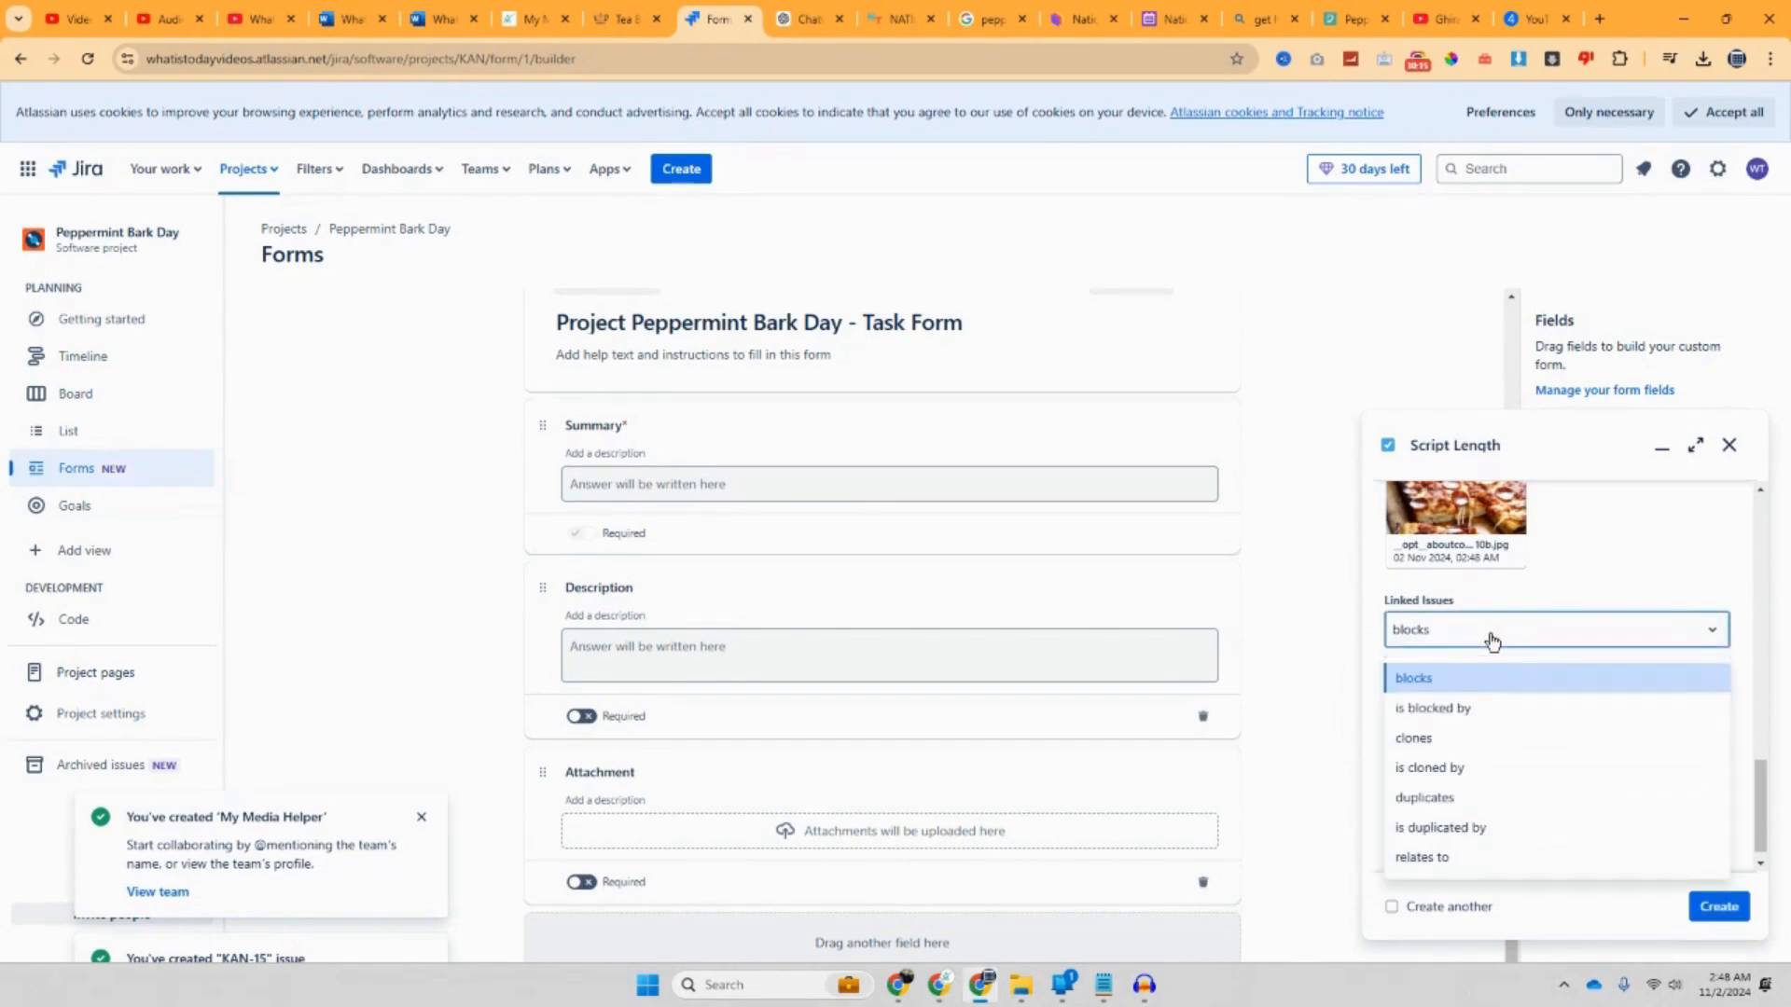
{"action": "left_click", "coordinate": [1493, 641]}
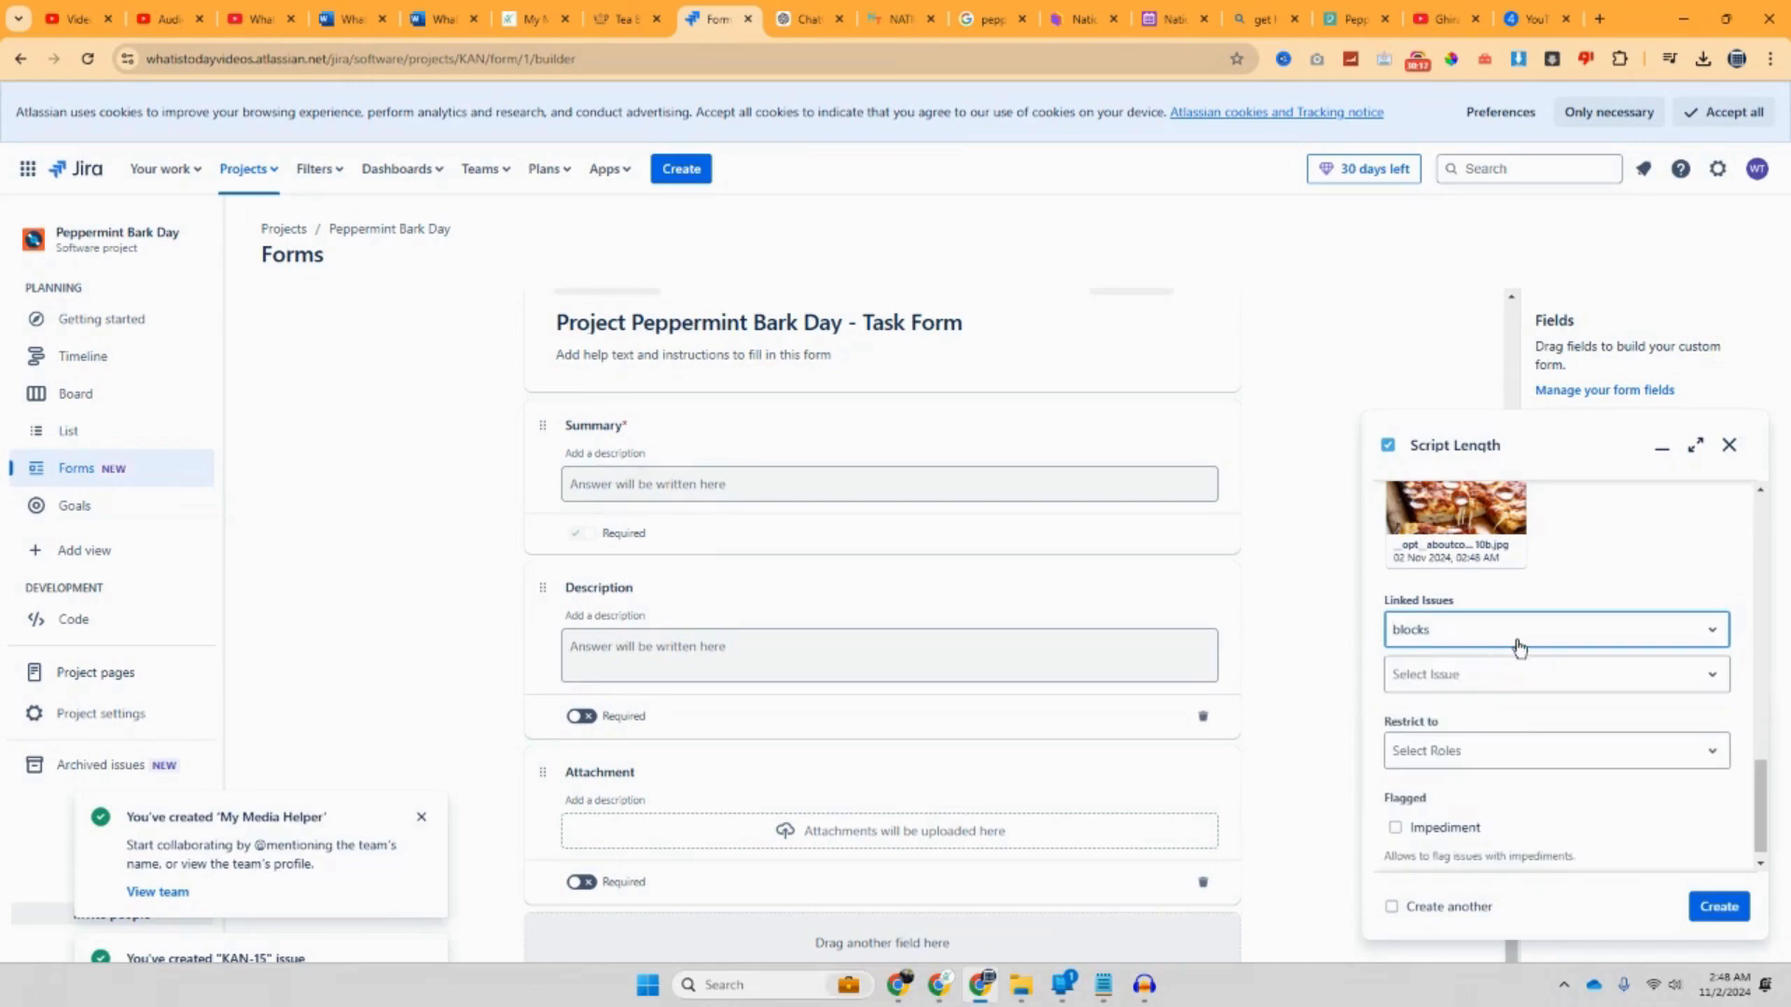
{"action": "left_click", "coordinate": [1534, 684]}
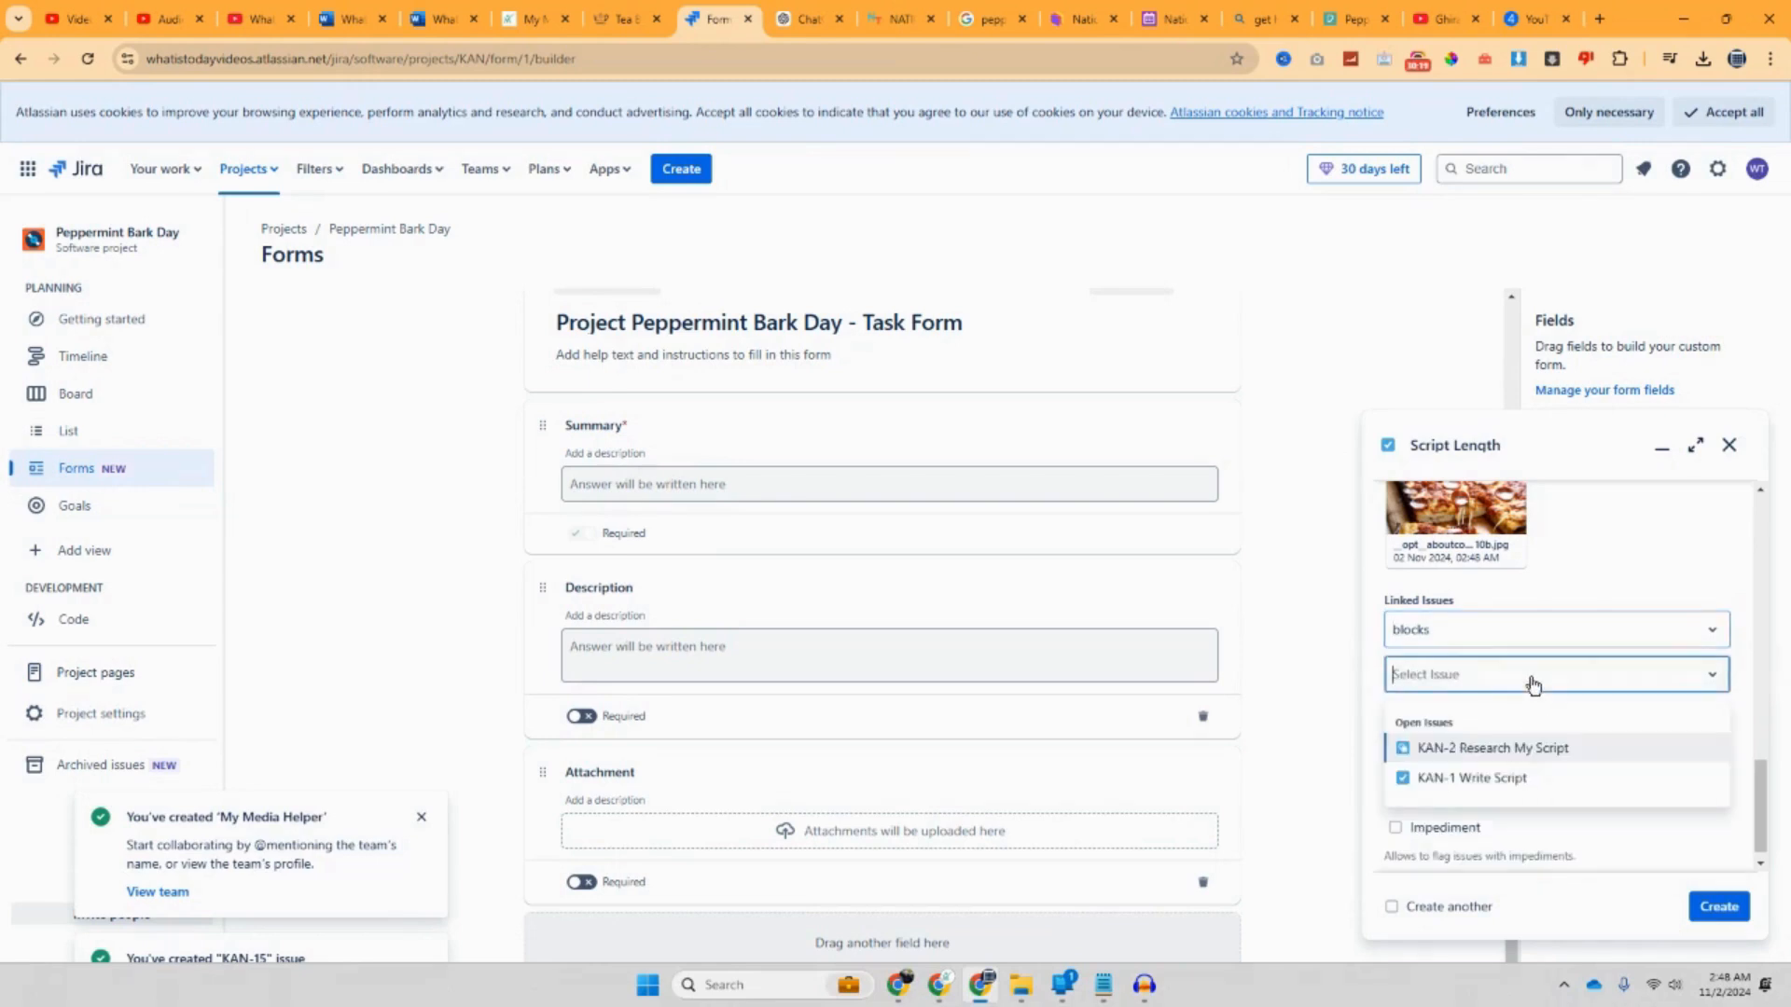
{"action": "left_click", "coordinate": [1511, 776]}
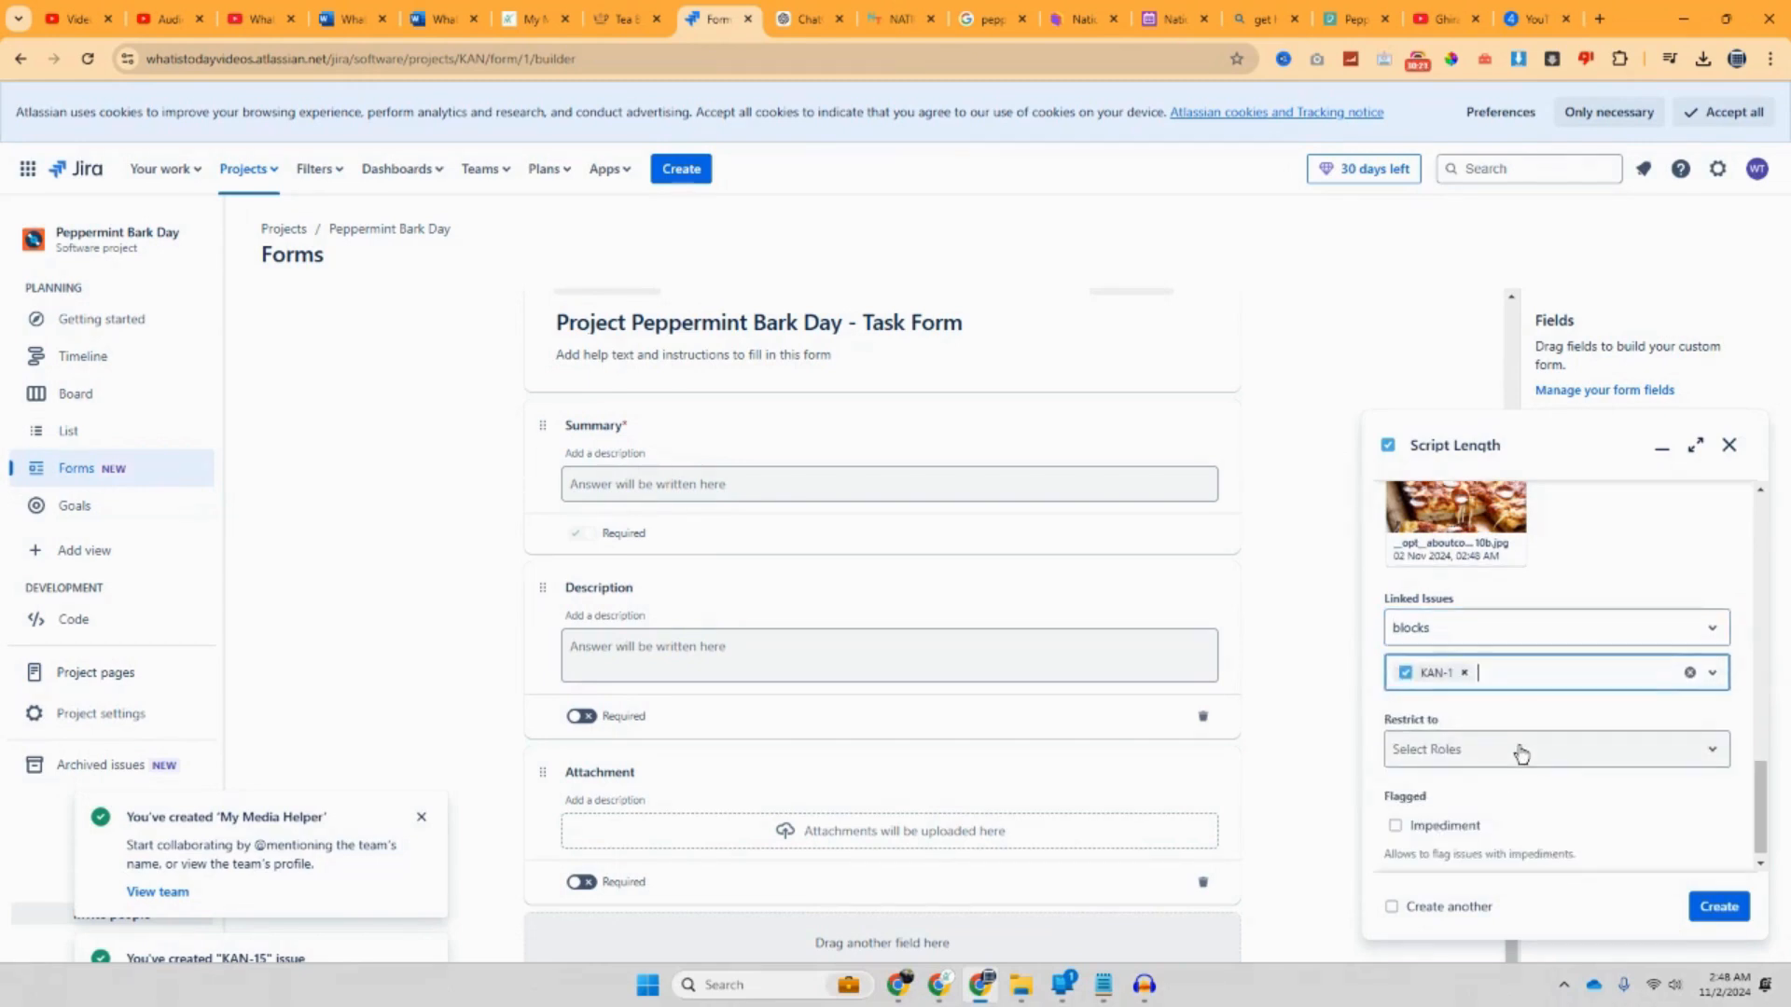
{"action": "left_click", "coordinate": [1526, 745]}
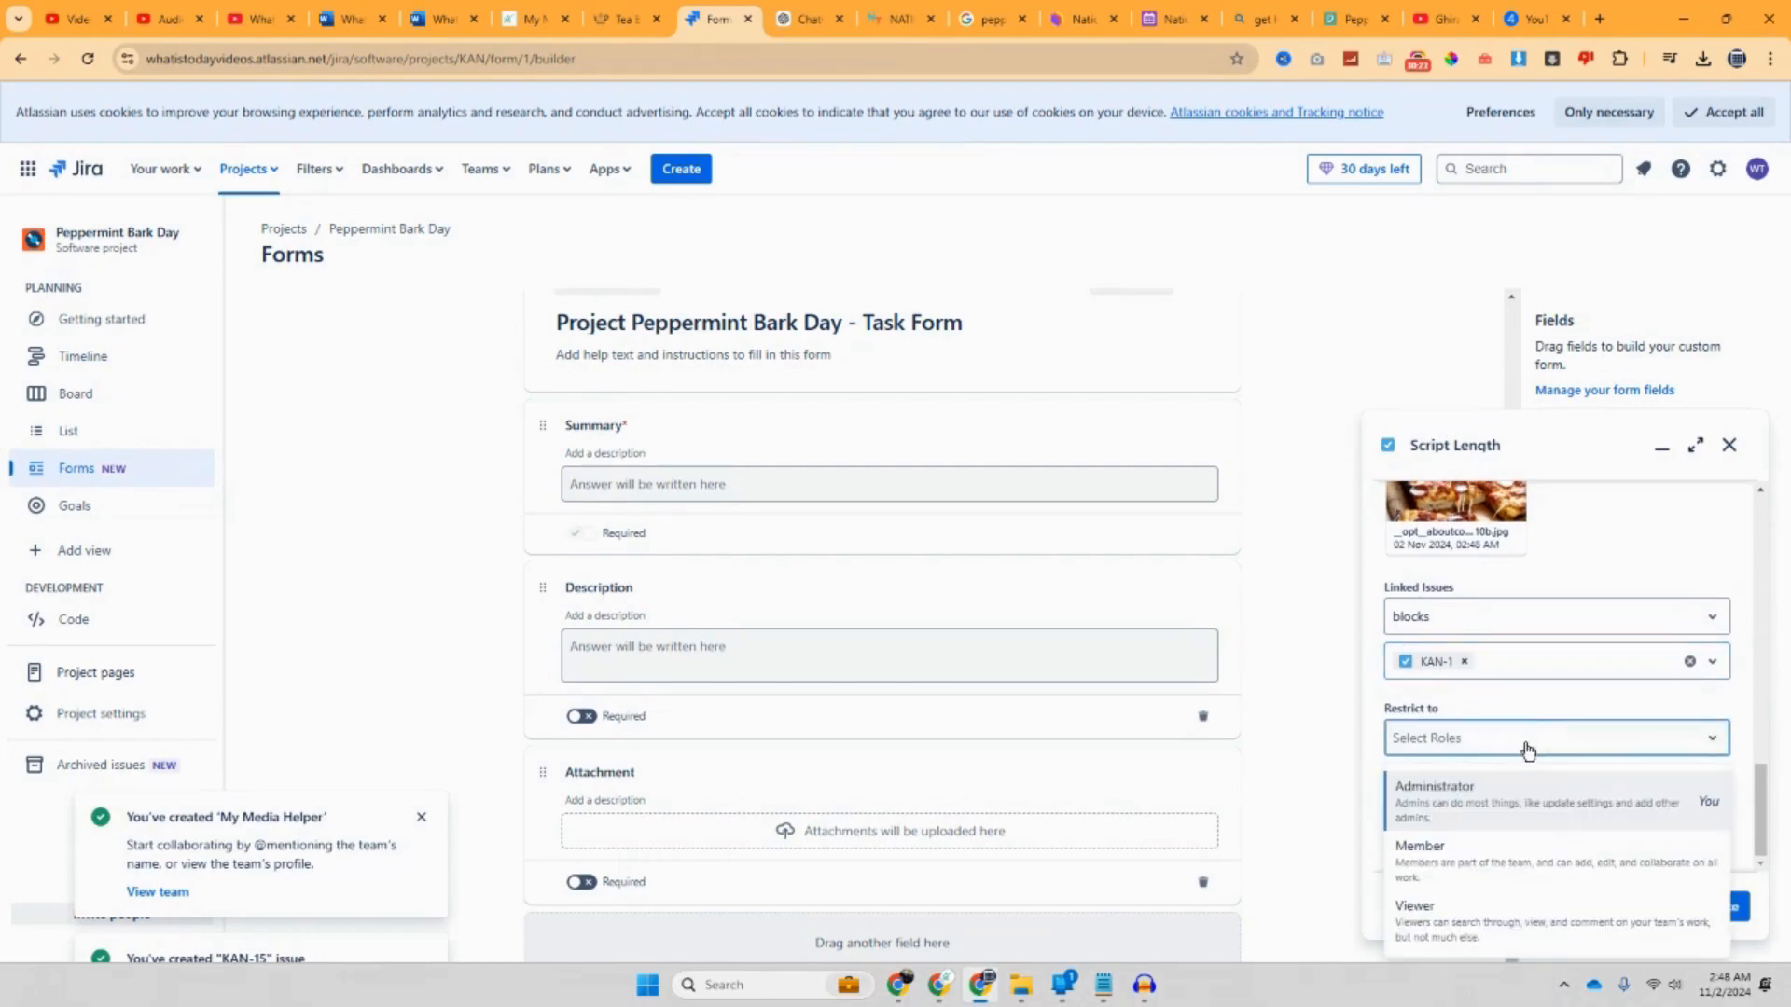
{"action": "left_click", "coordinate": [1515, 785]}
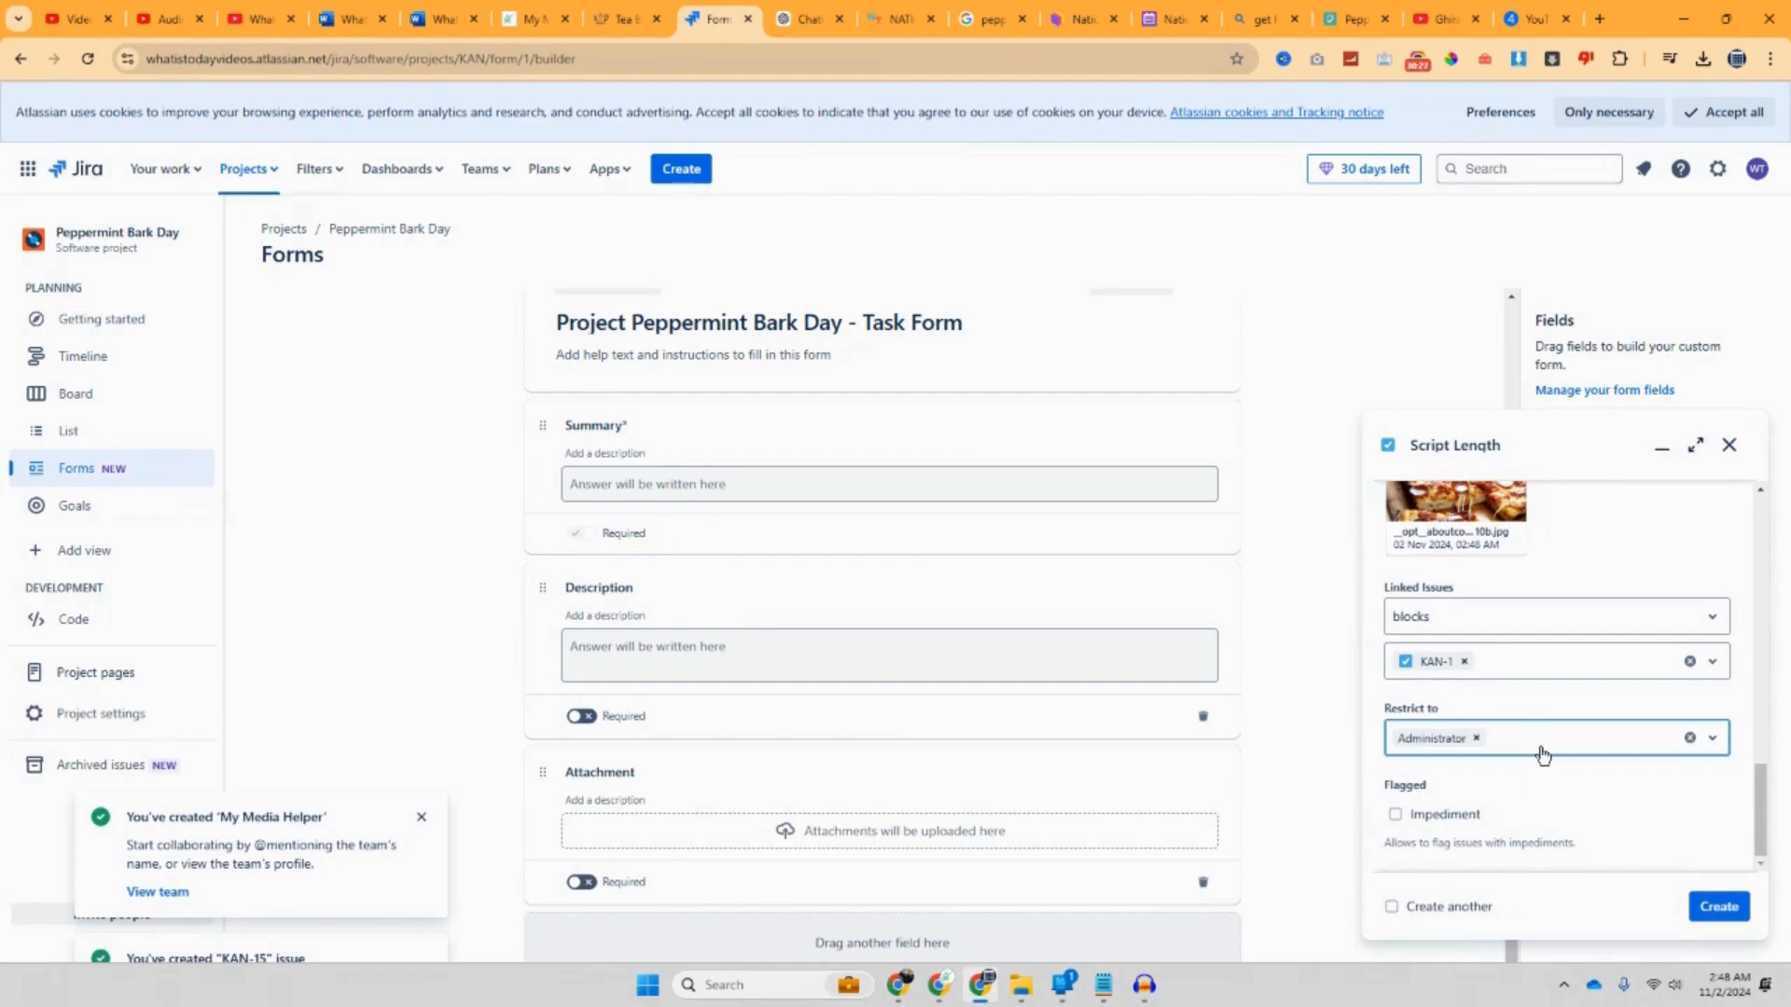
{"action": "left_click", "coordinate": [1543, 756]}
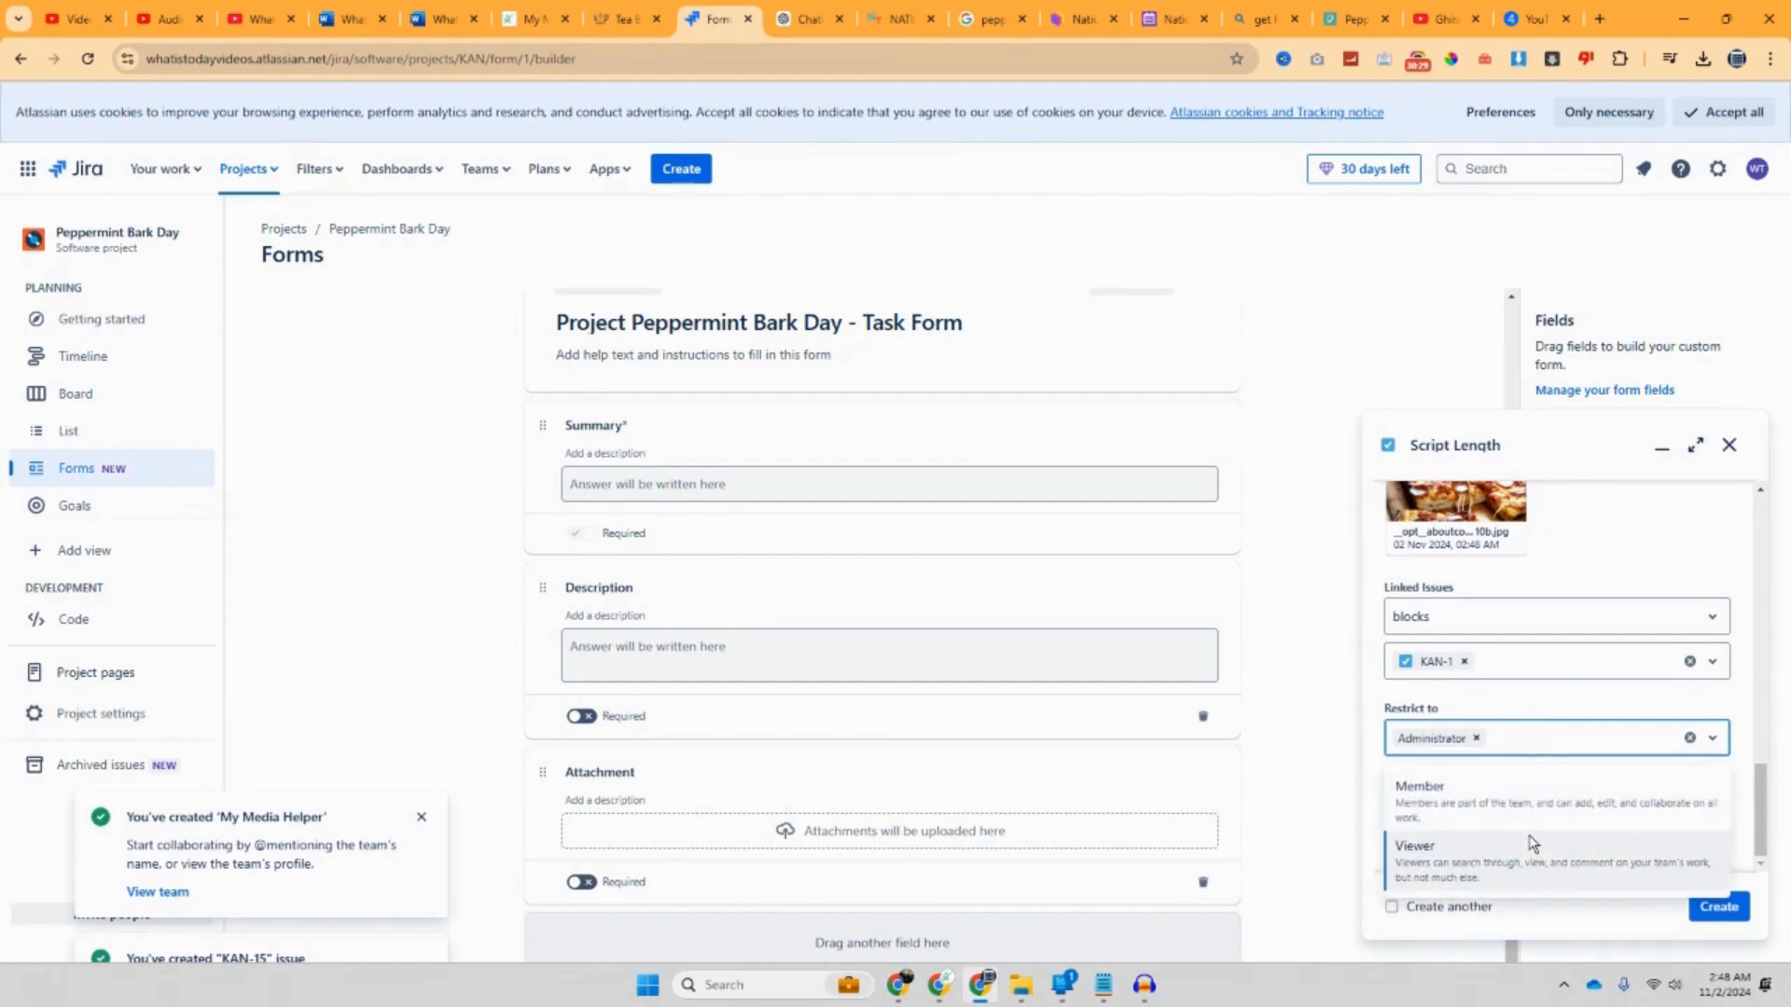
{"action": "left_click", "coordinate": [1476, 738]}
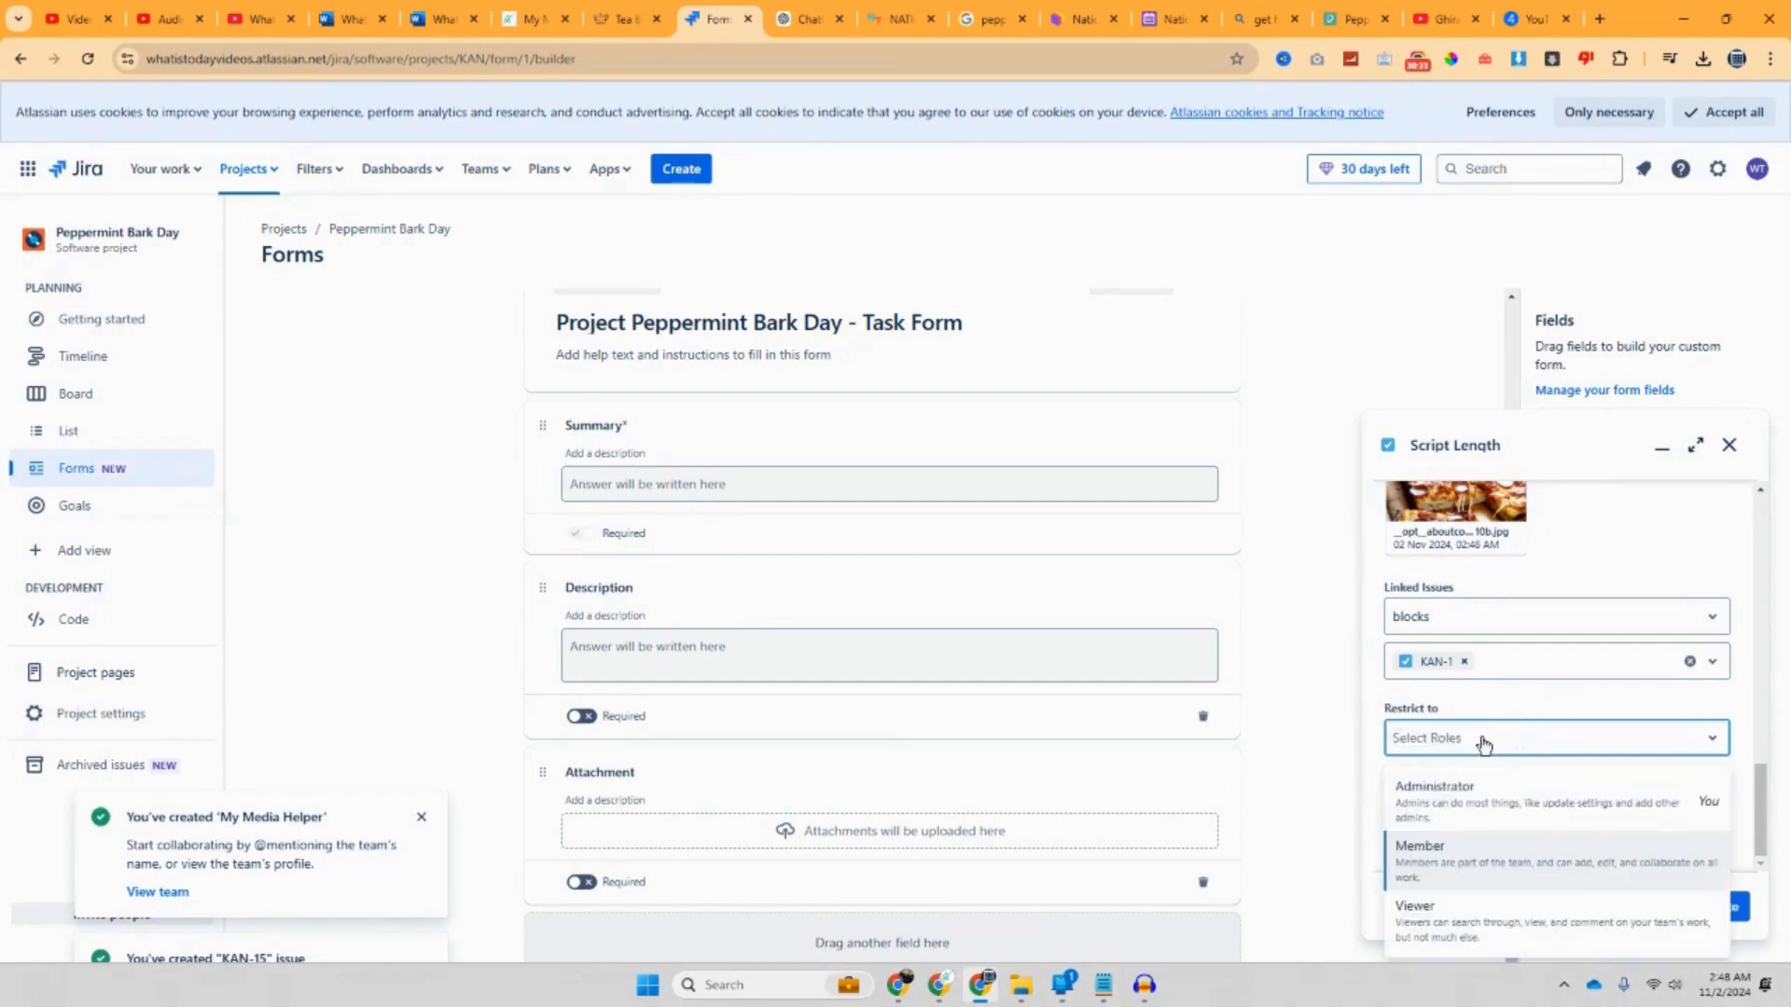
{"action": "left_click", "coordinate": [1576, 710]}
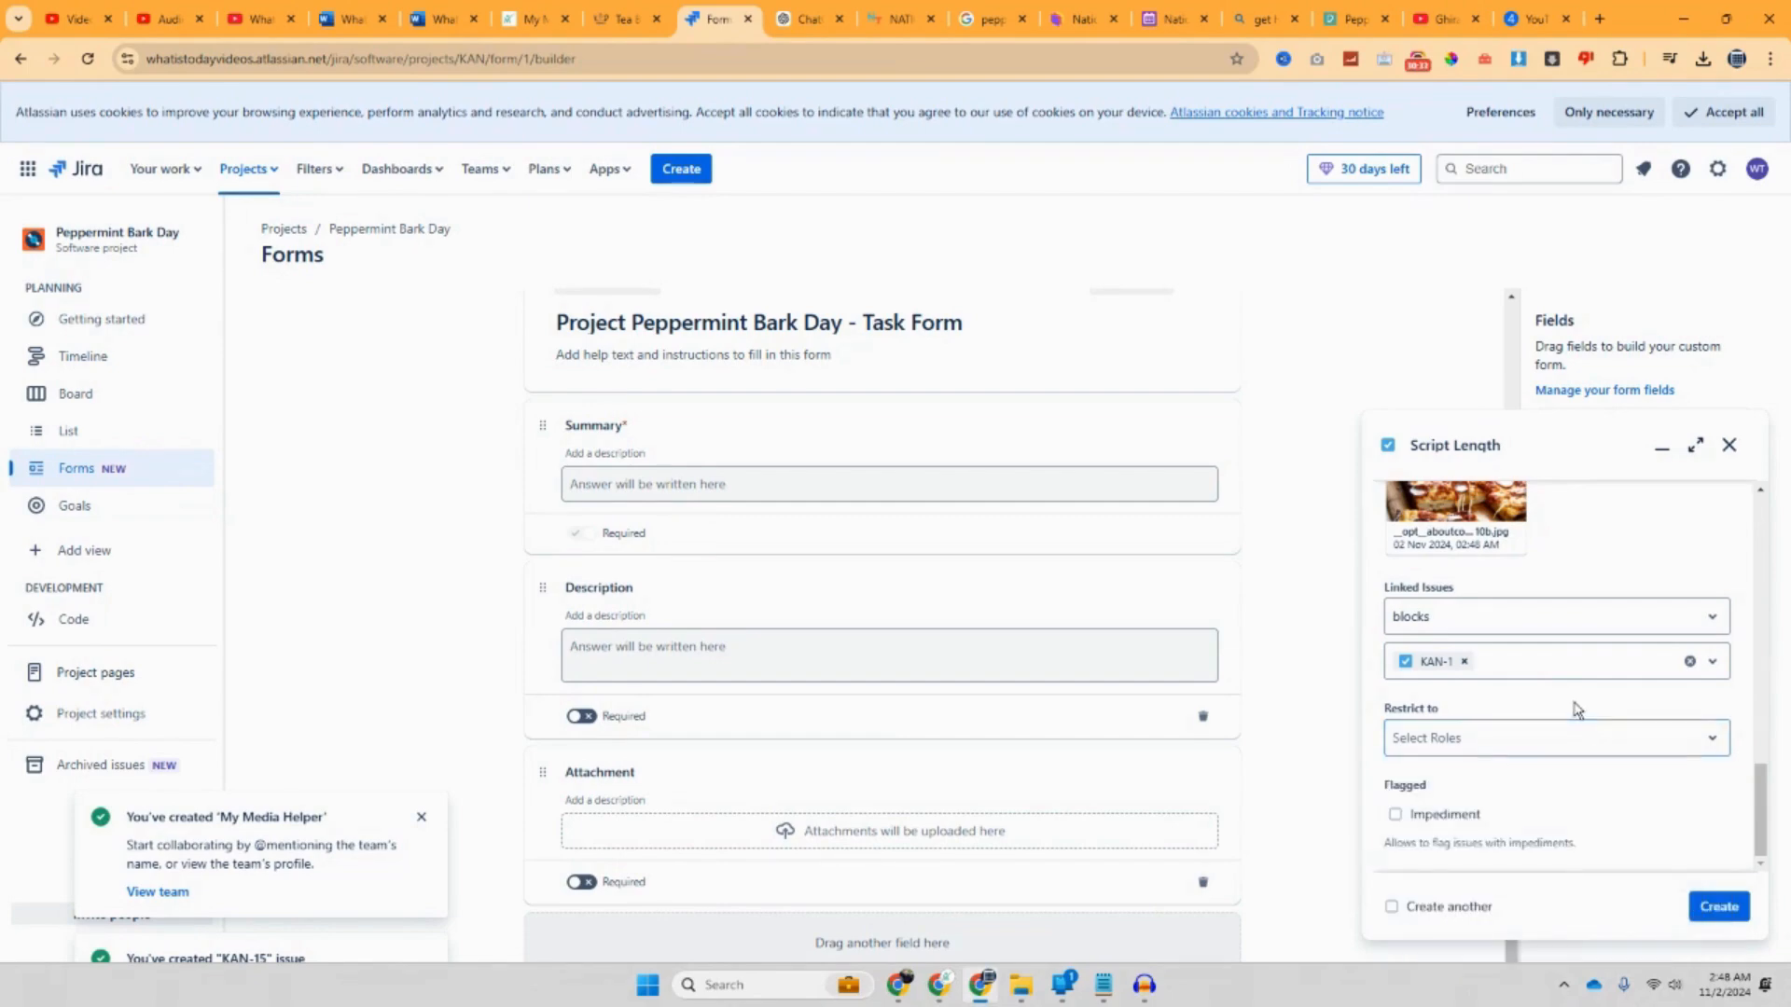
{"action": "left_click", "coordinate": [1714, 909]}
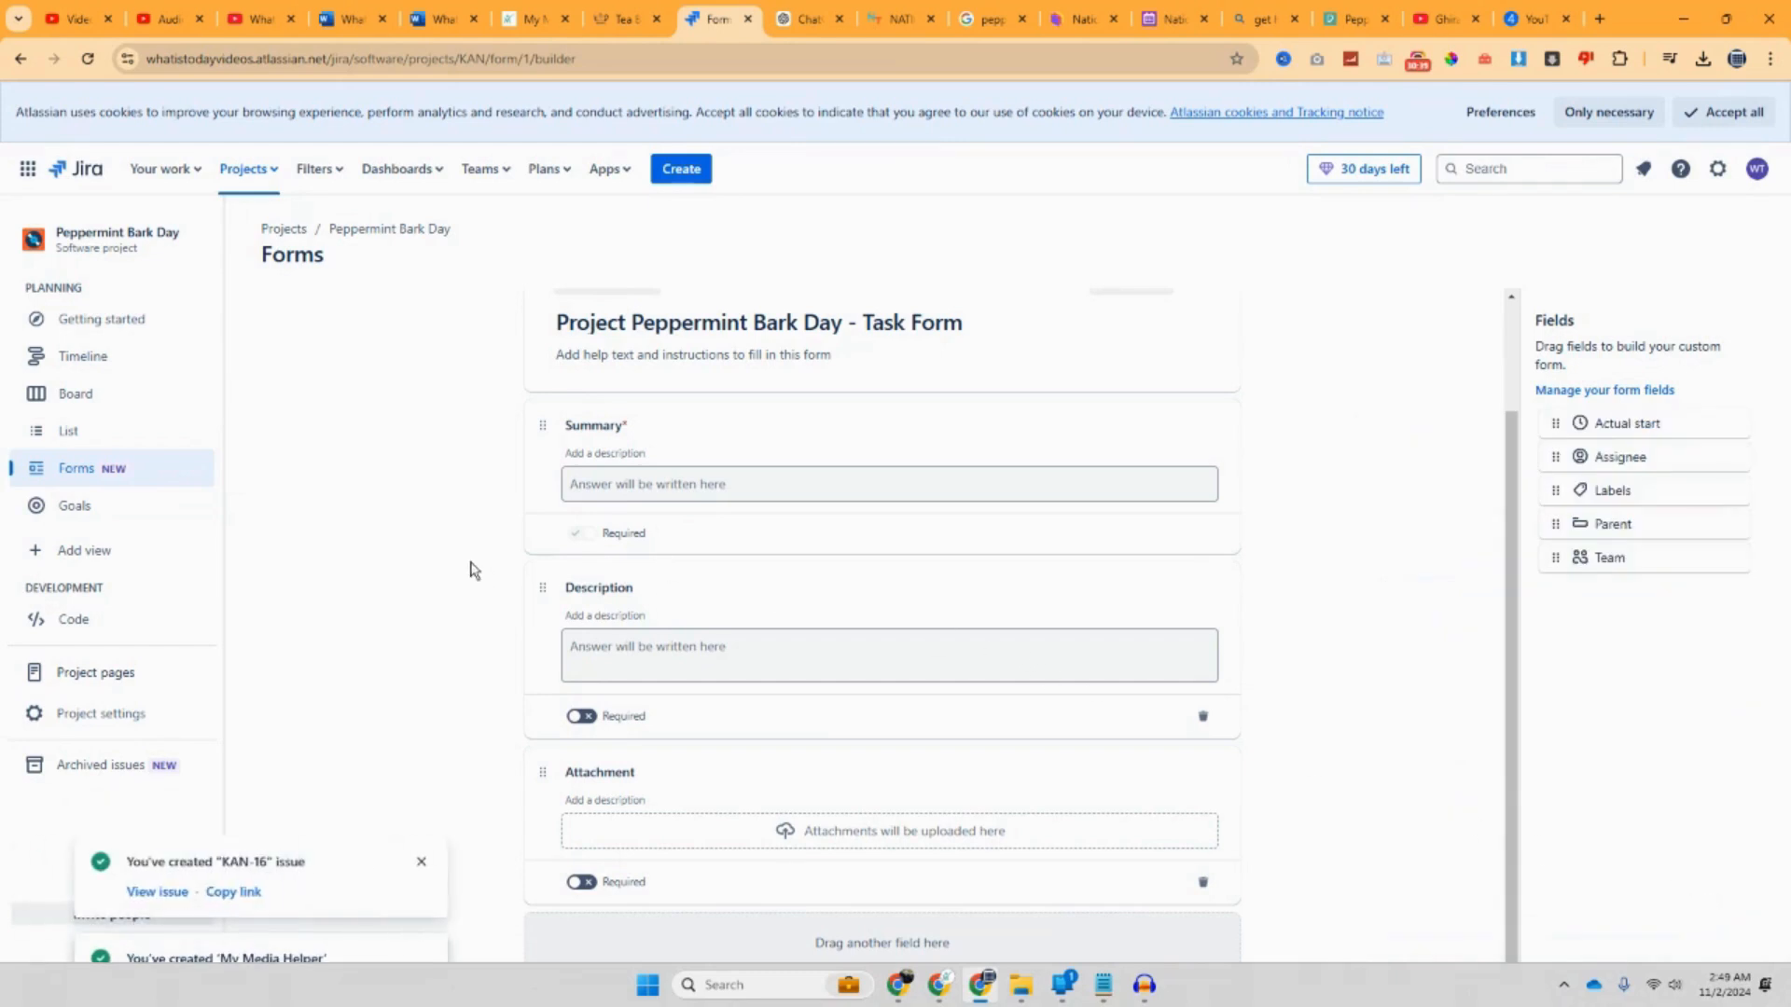
Step: Open the Peppermint Bark Day Task Form and preview it as a respondent
{"action": "left_click", "coordinate": [92, 480]}
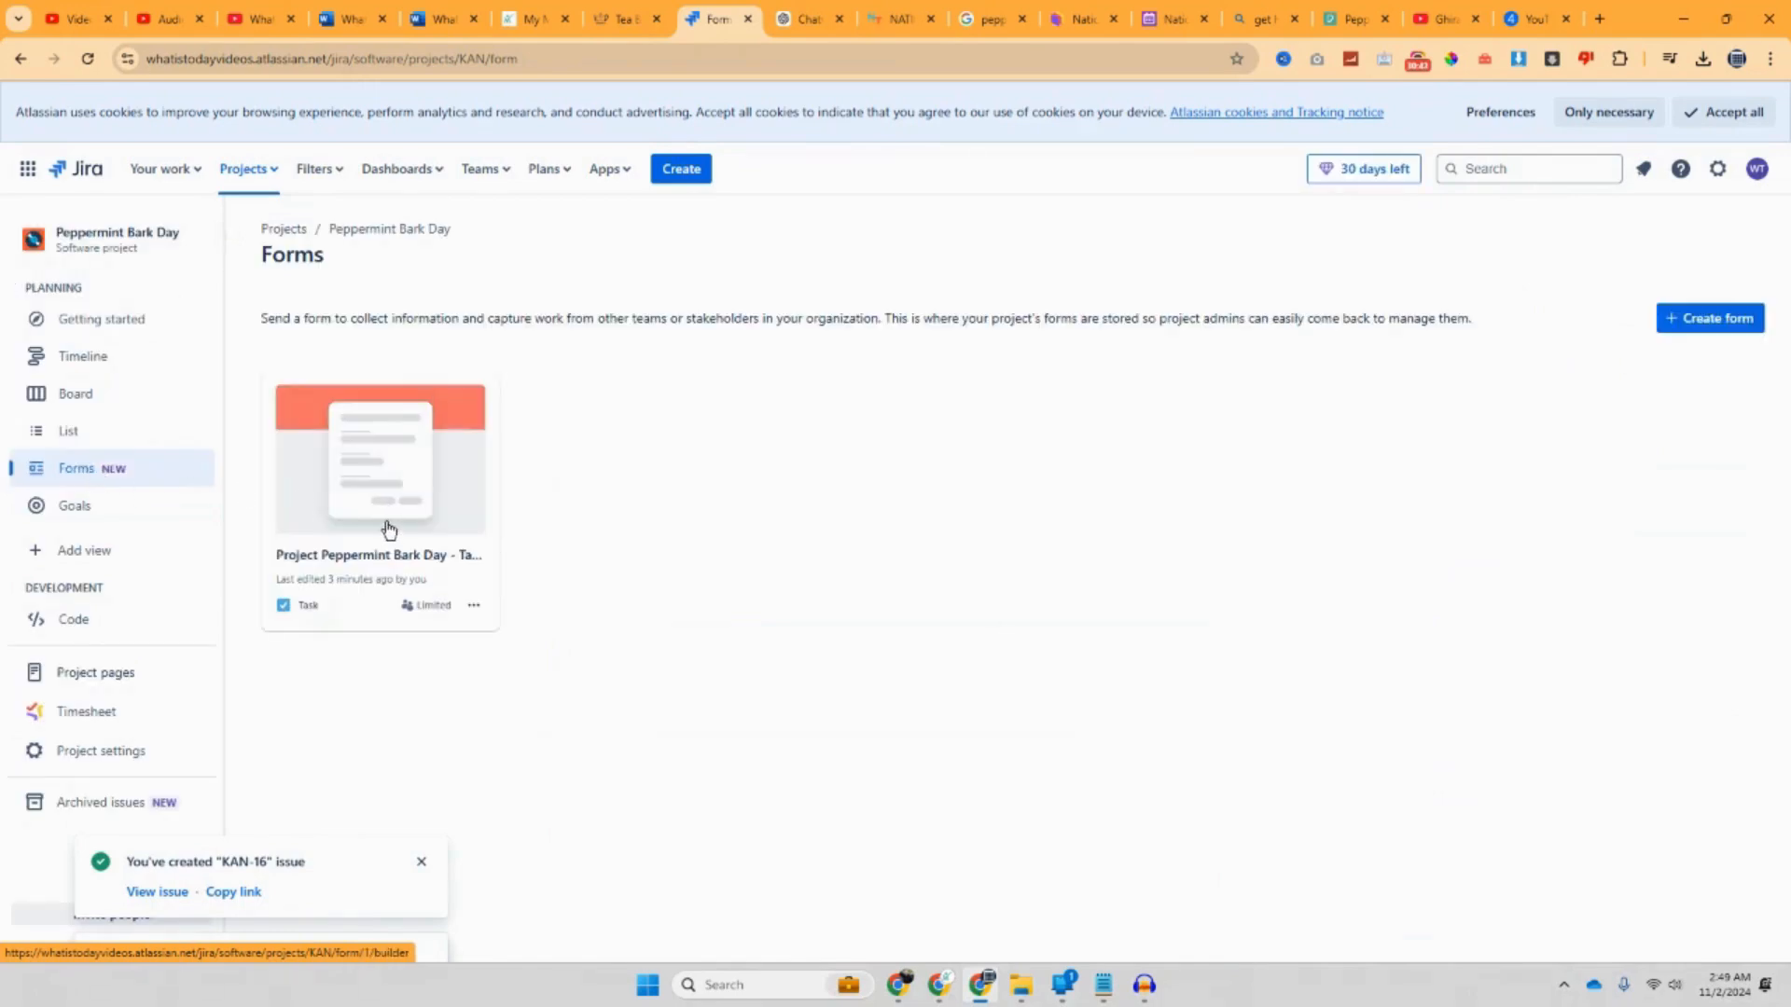
{"action": "left_click", "coordinate": [385, 522]}
{"action": "scroll", "coordinate": [858, 529], "scroll_direction": "down", "scroll_amount": 1}
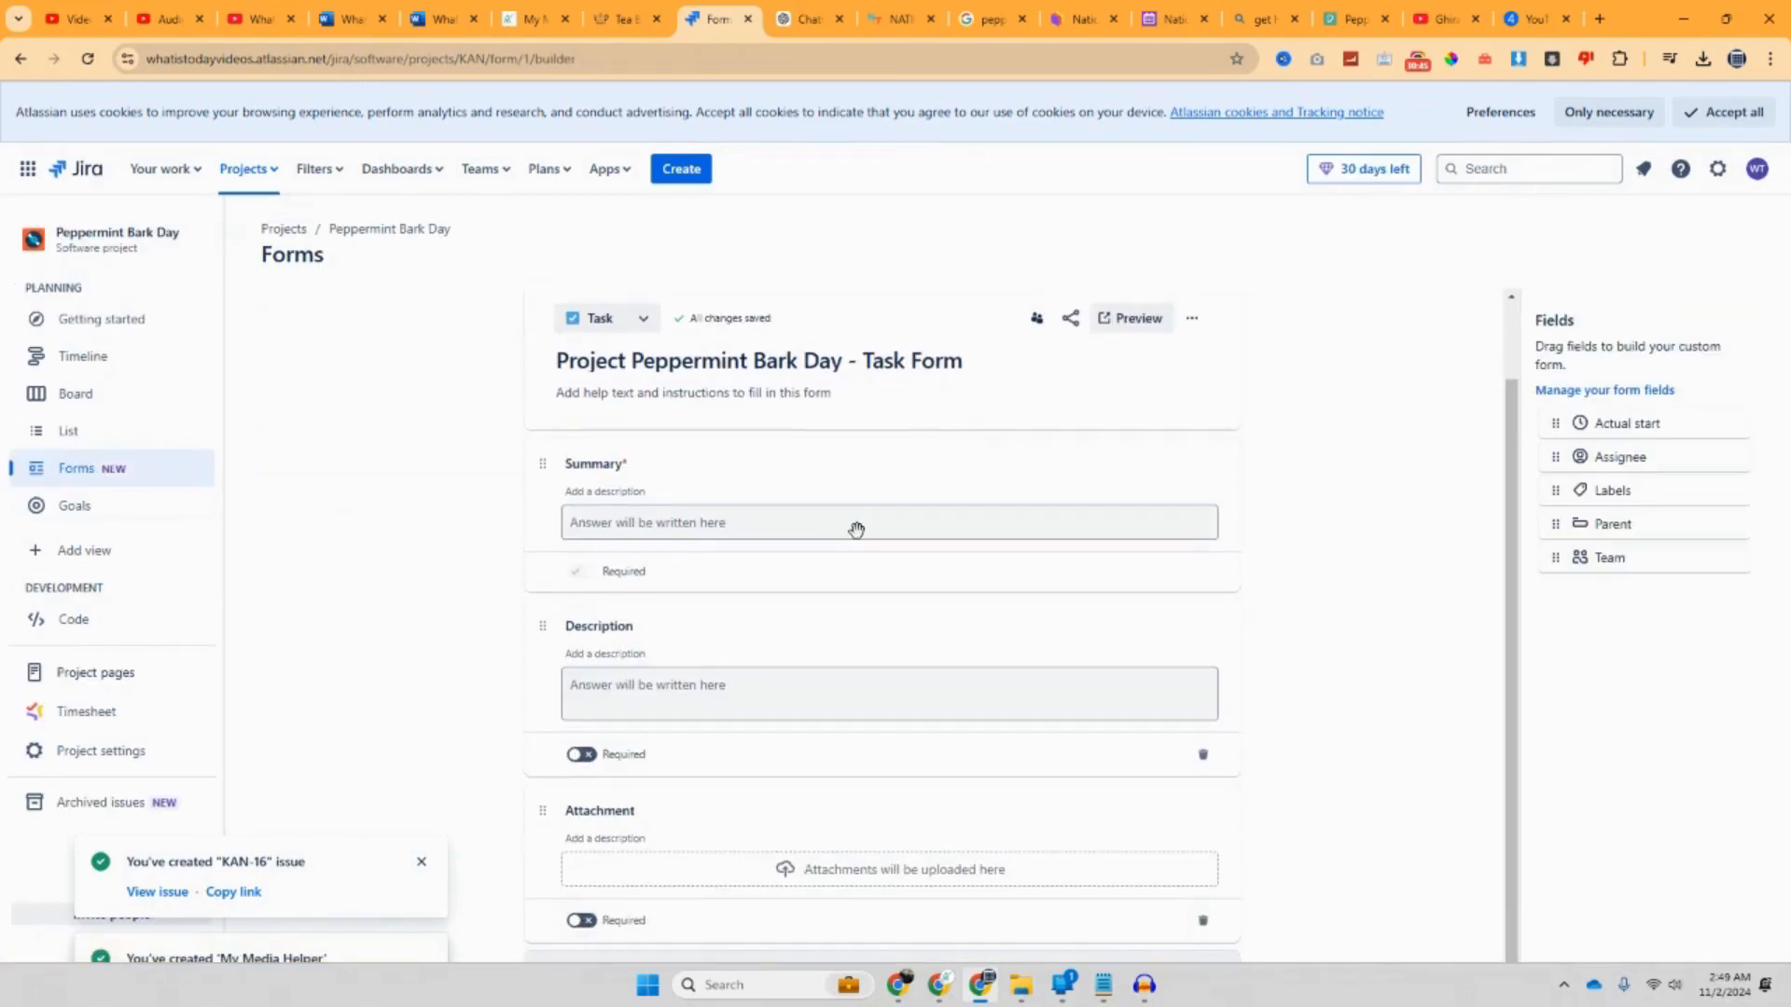
{"action": "left_click", "coordinate": [1131, 318]}
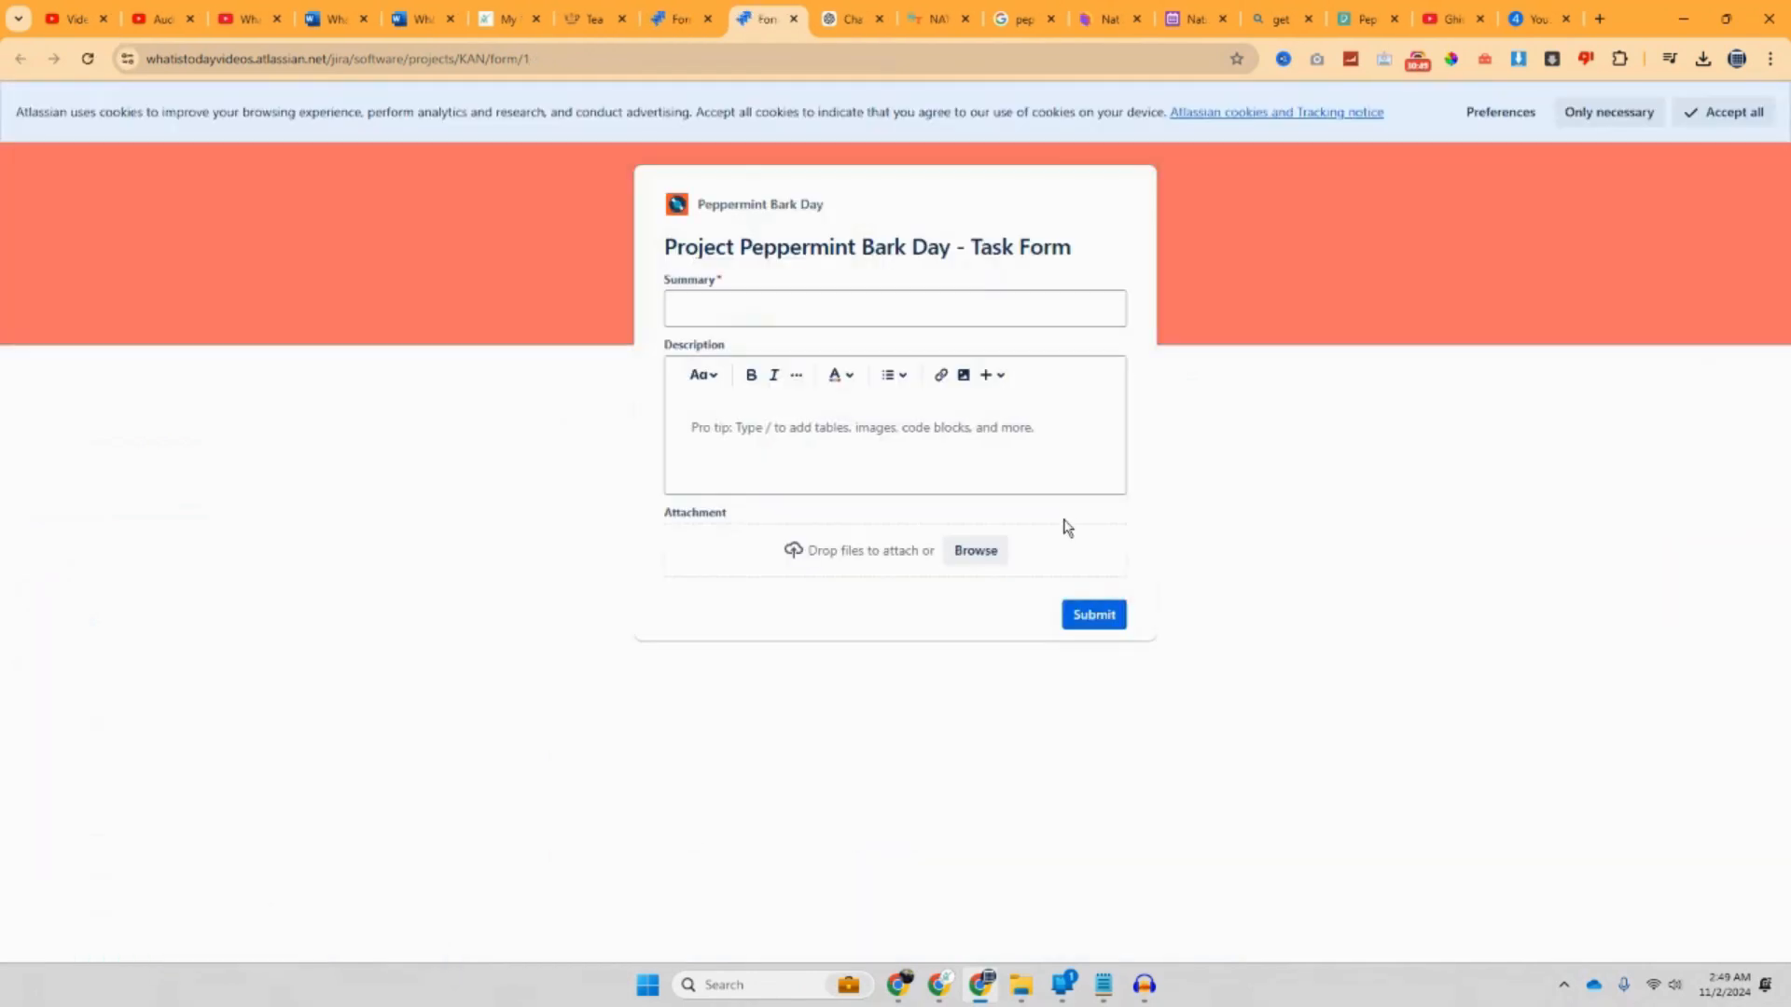
Step: Fill the form with summary 'Script Length', a short description and preview.webp, and submit it
{"action": "left_click", "coordinate": [829, 325]}
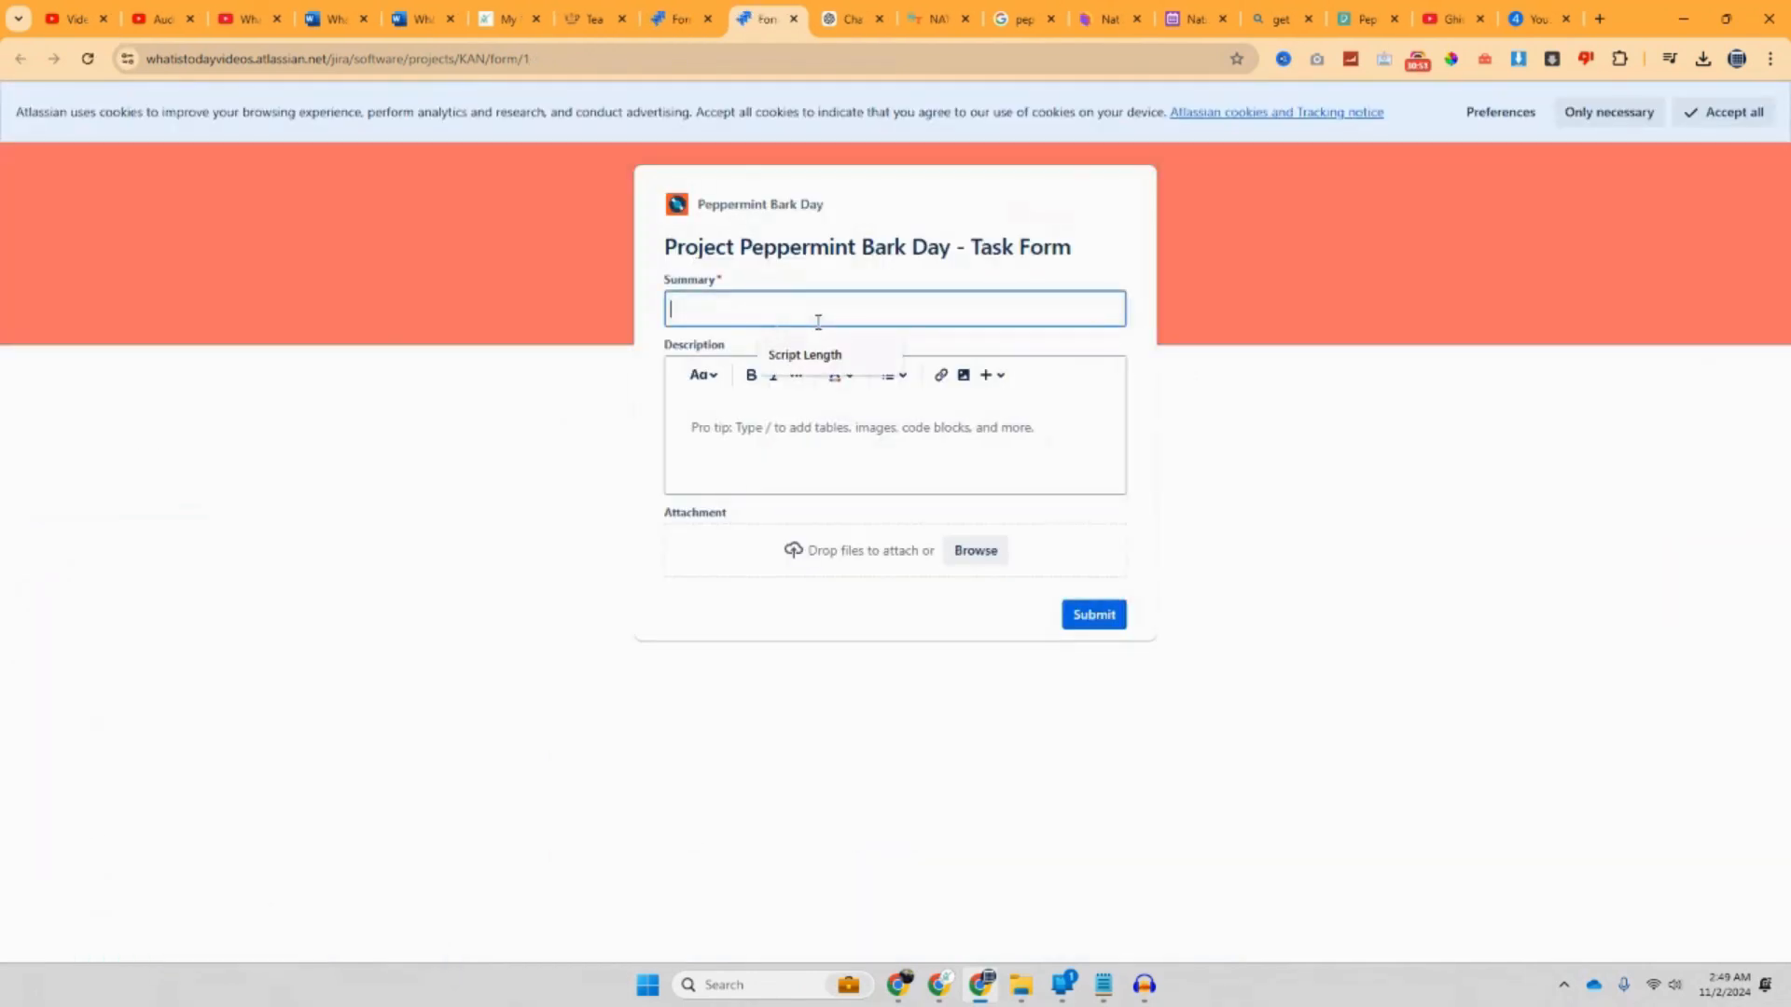
{"action": "left_click", "coordinate": [832, 365]}
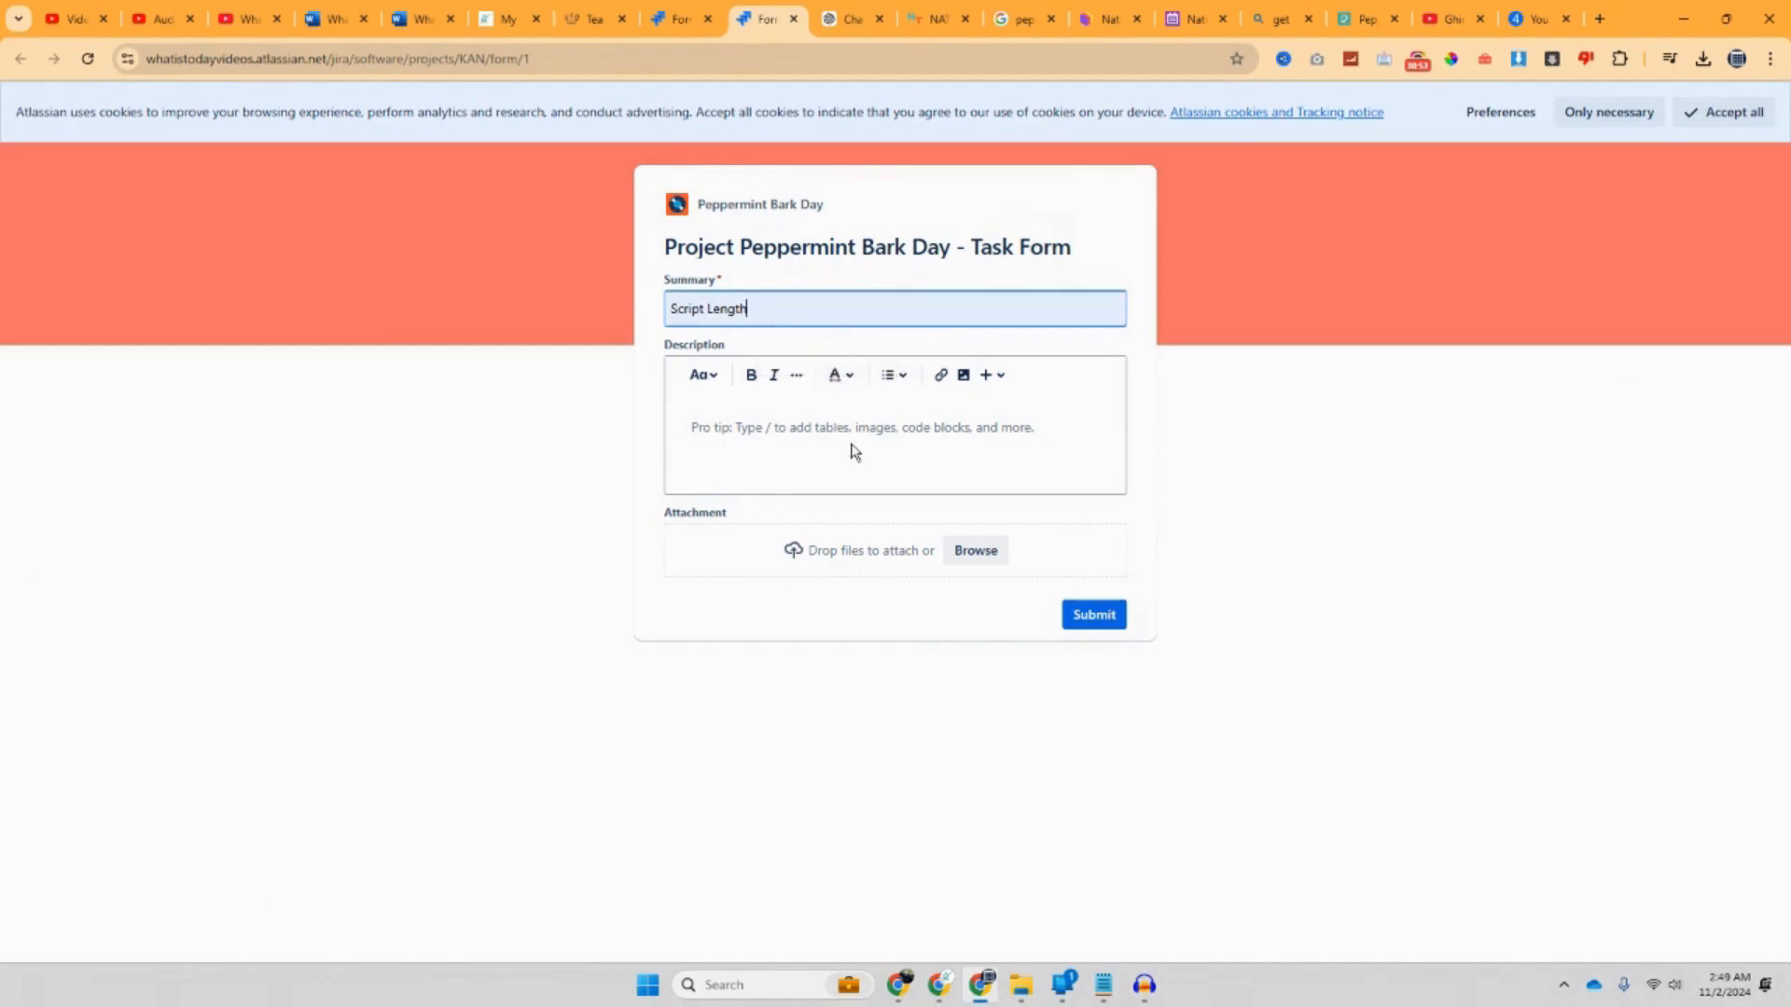
{"action": "left_click", "coordinate": [731, 427]}
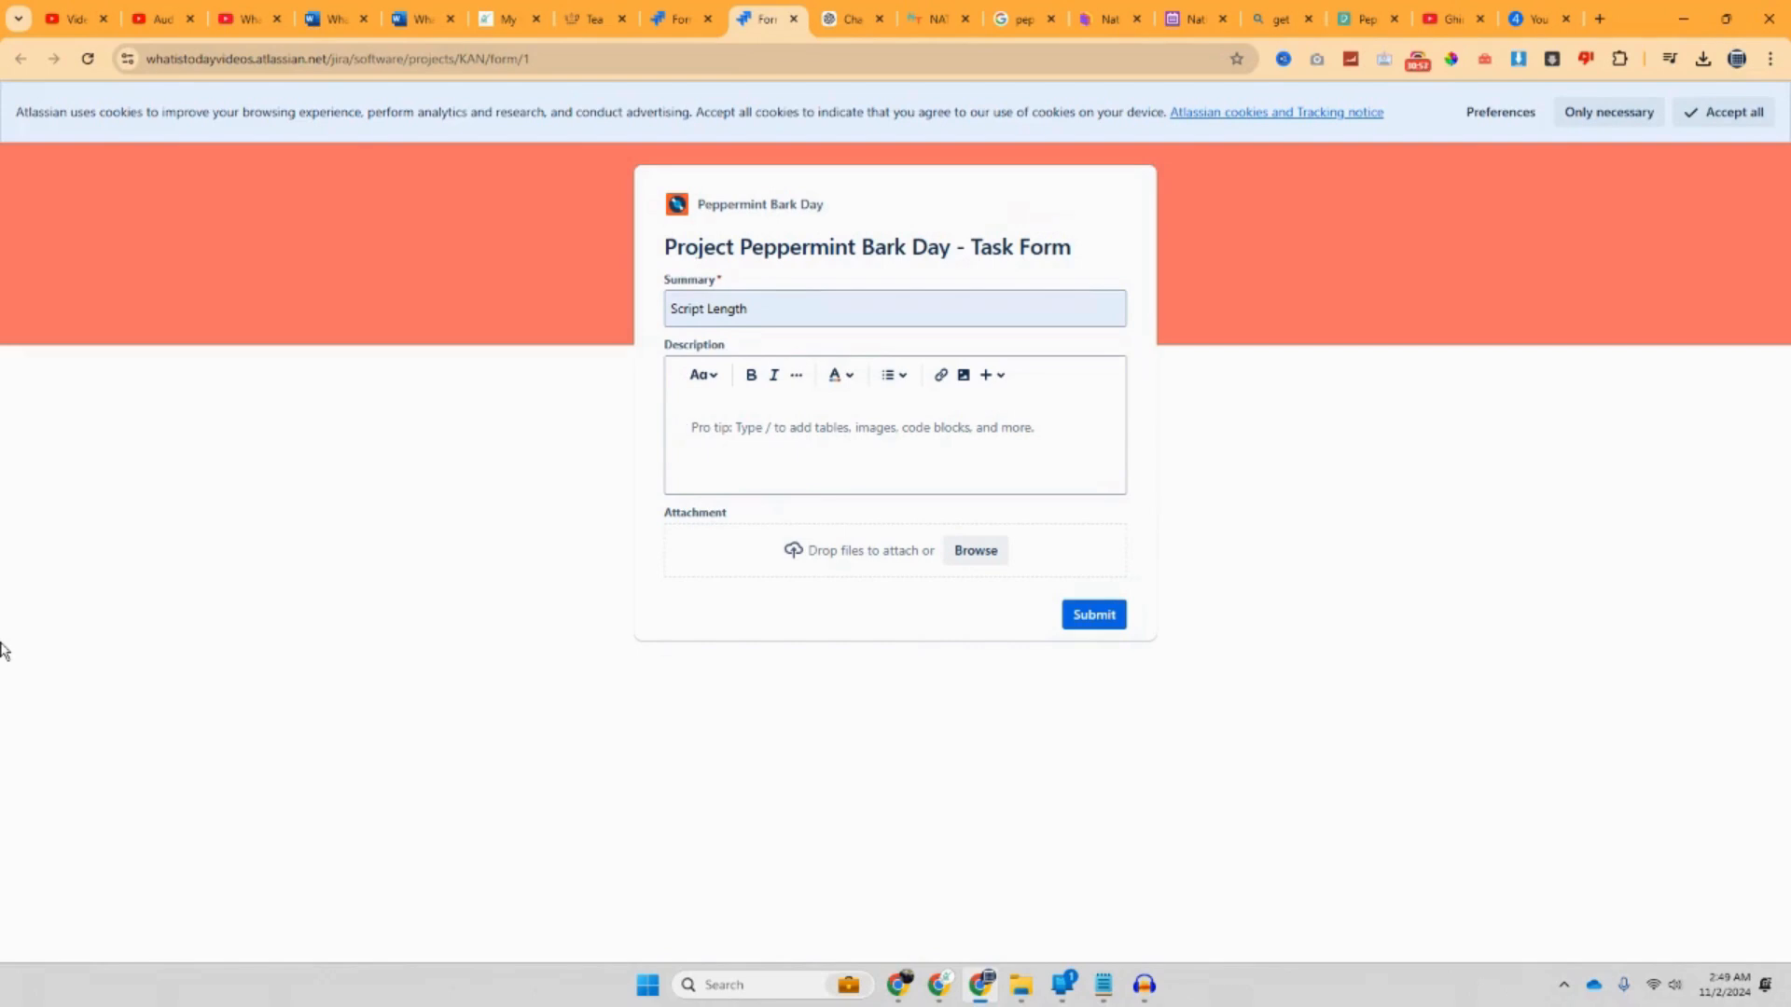
{"action": "type", "text": "Here is the image you asked for."}
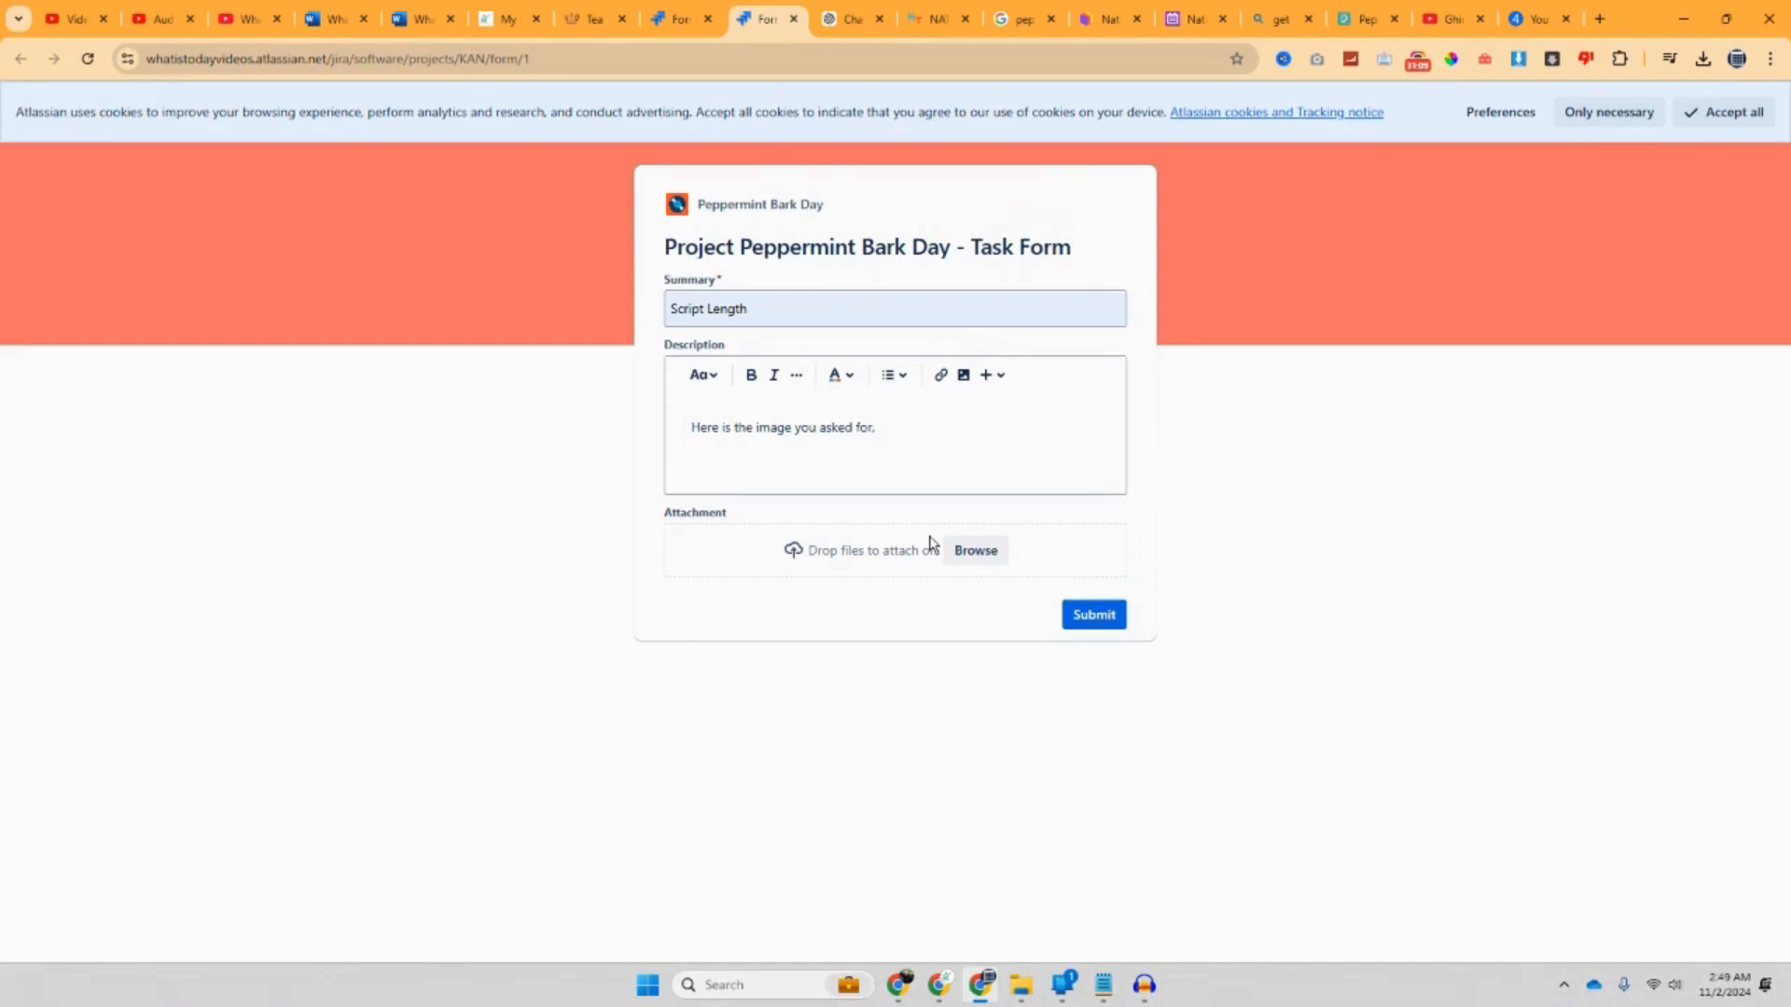
{"action": "left_click", "coordinate": [975, 550]}
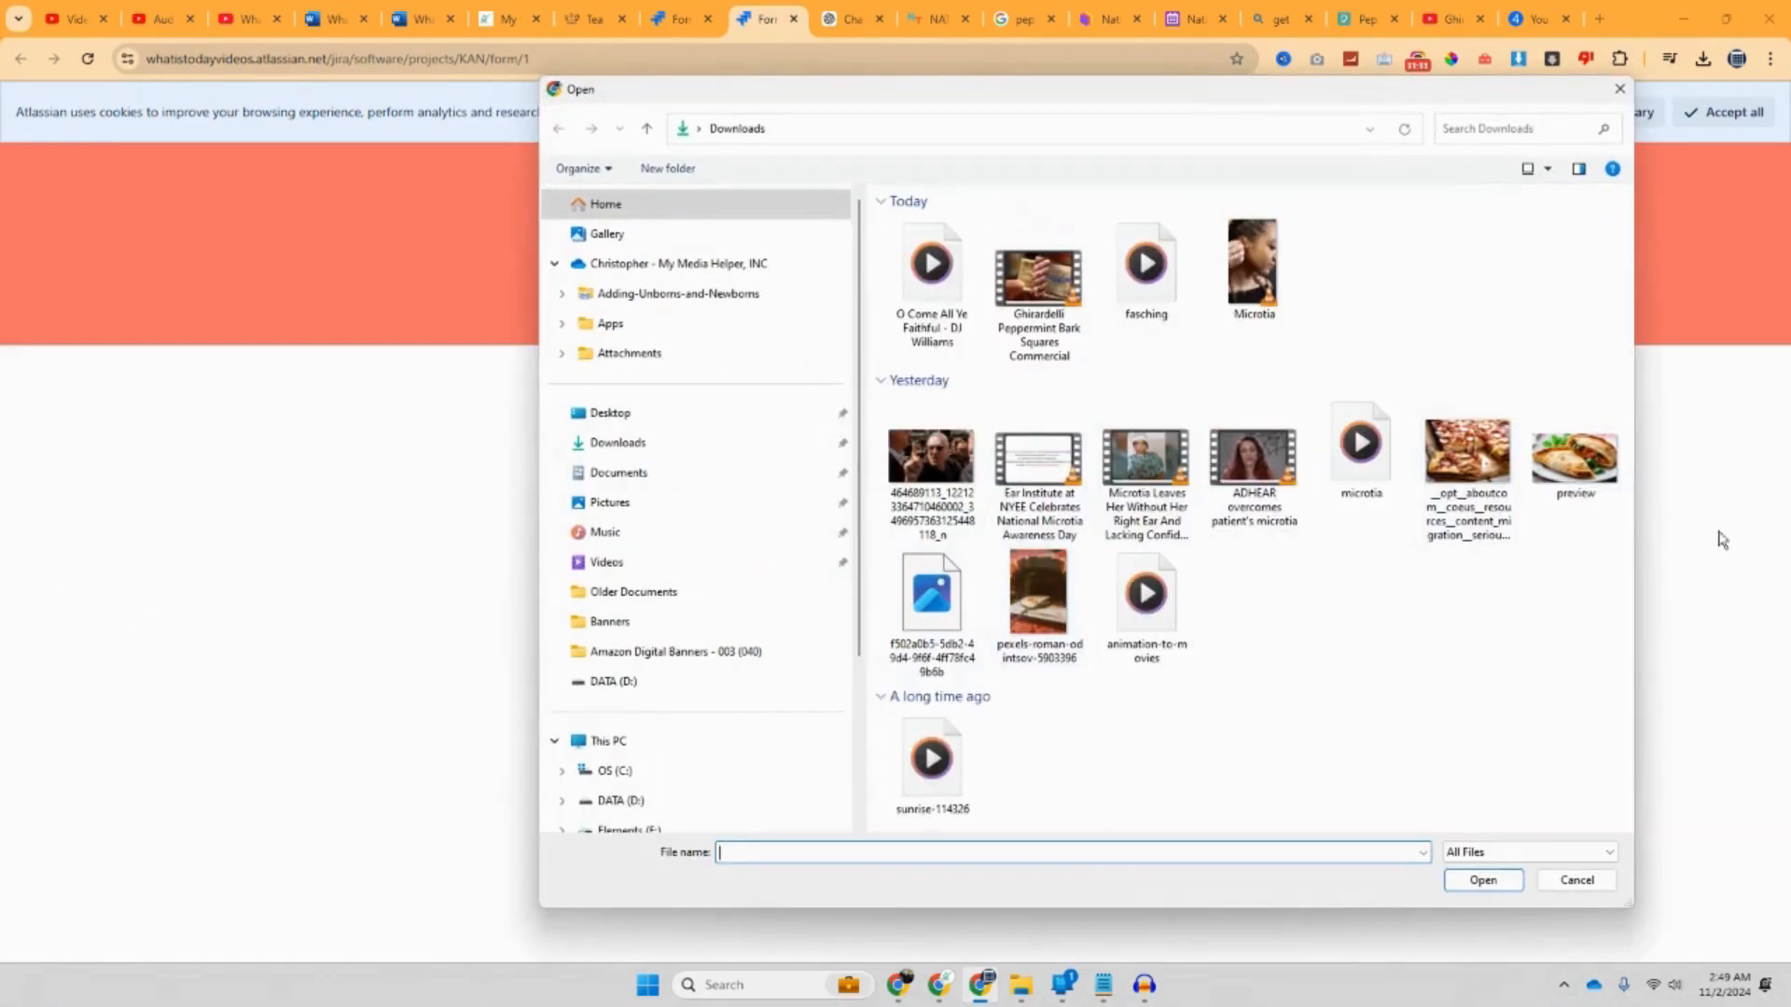
{"action": "double_click", "coordinate": [1606, 478]}
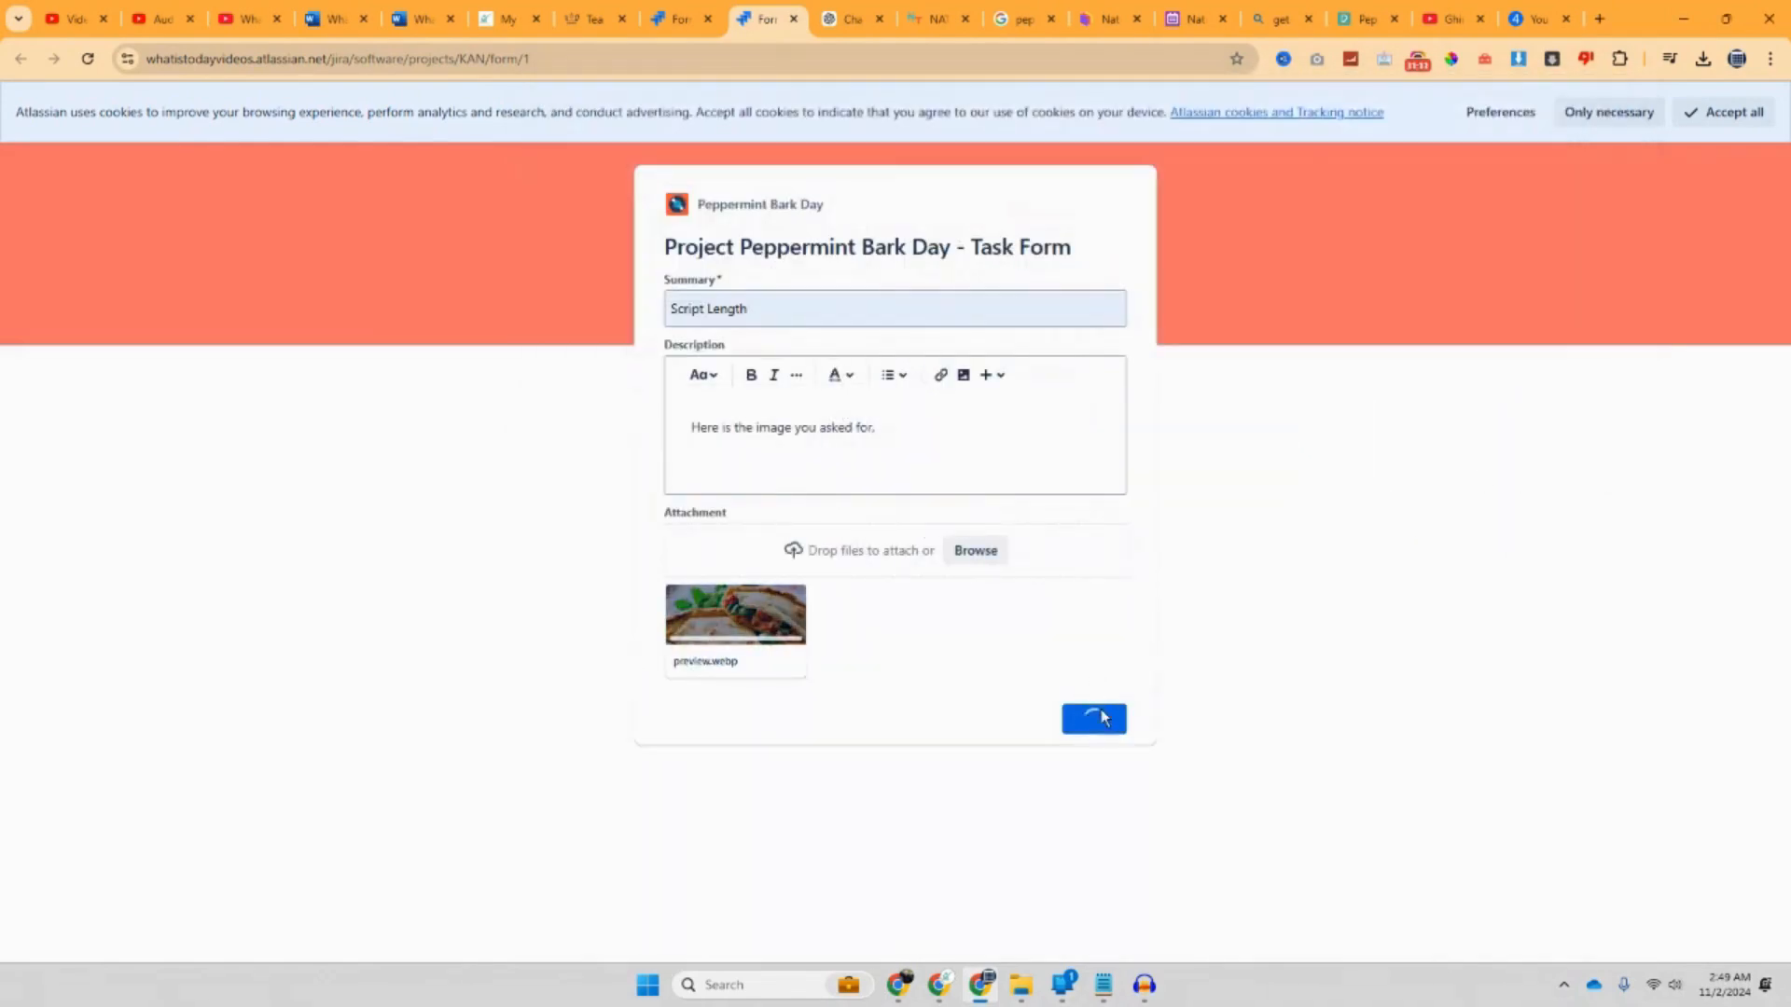
{"action": "left_click", "coordinate": [1111, 720]}
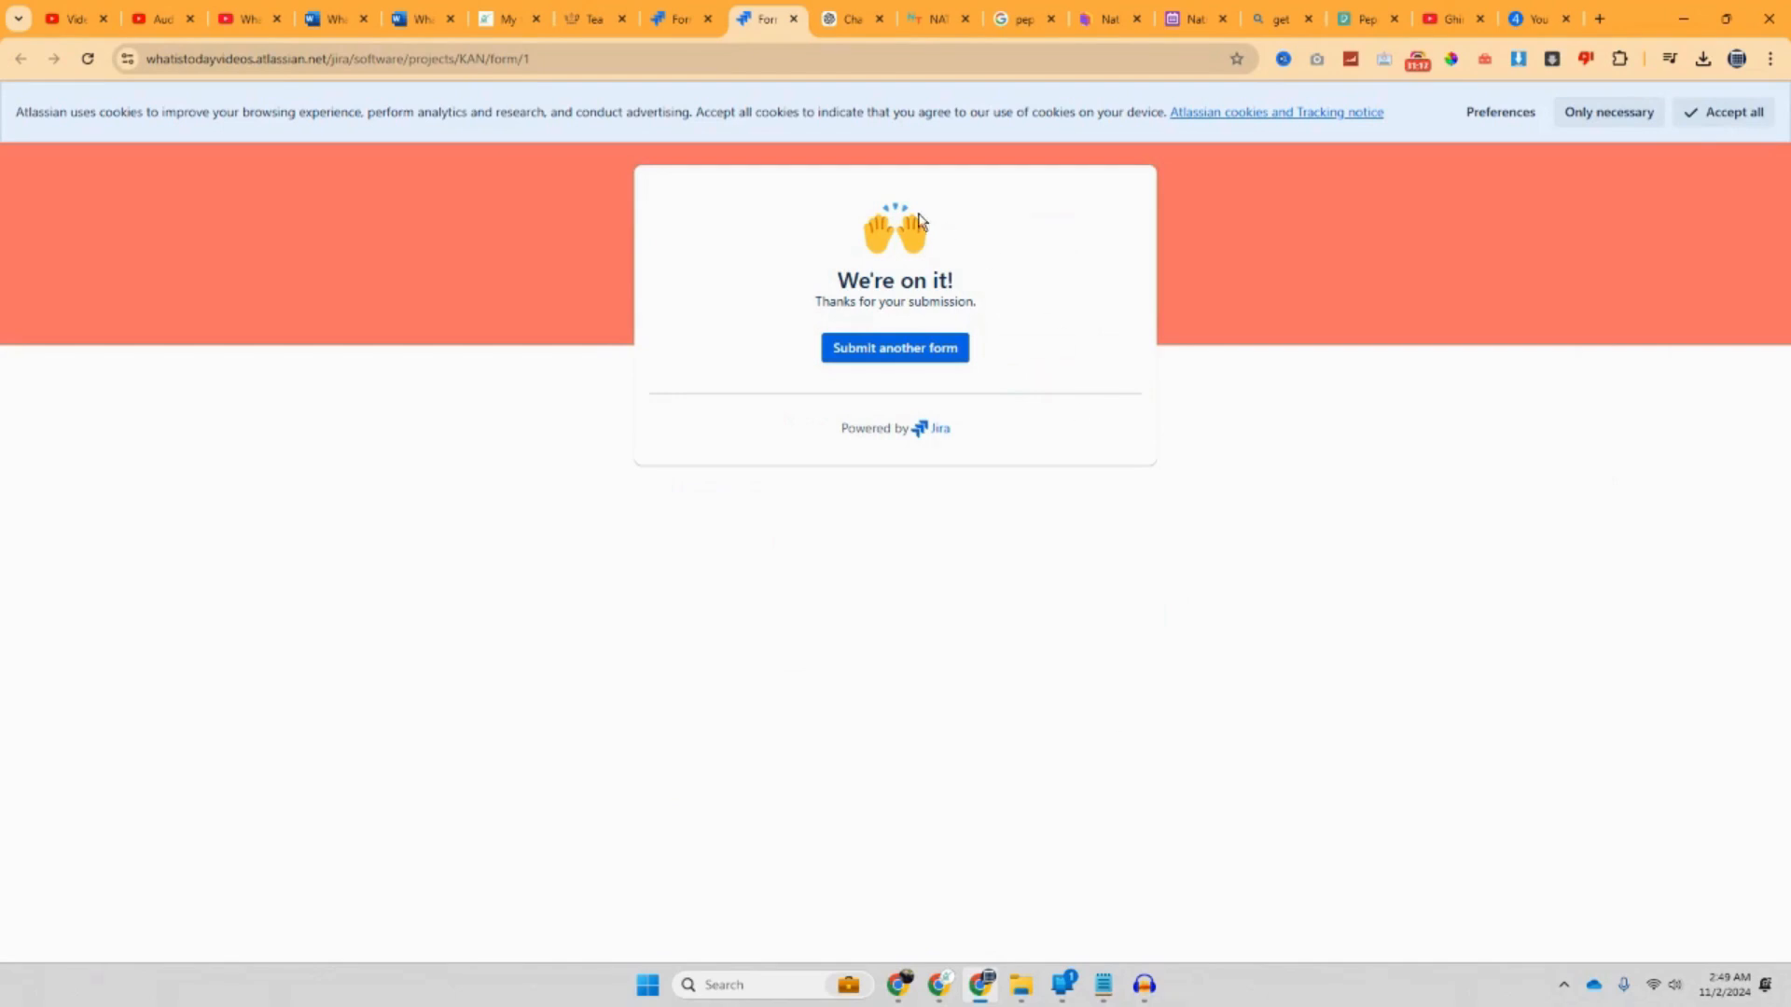
{"action": "left_click", "coordinate": [694, 22]}
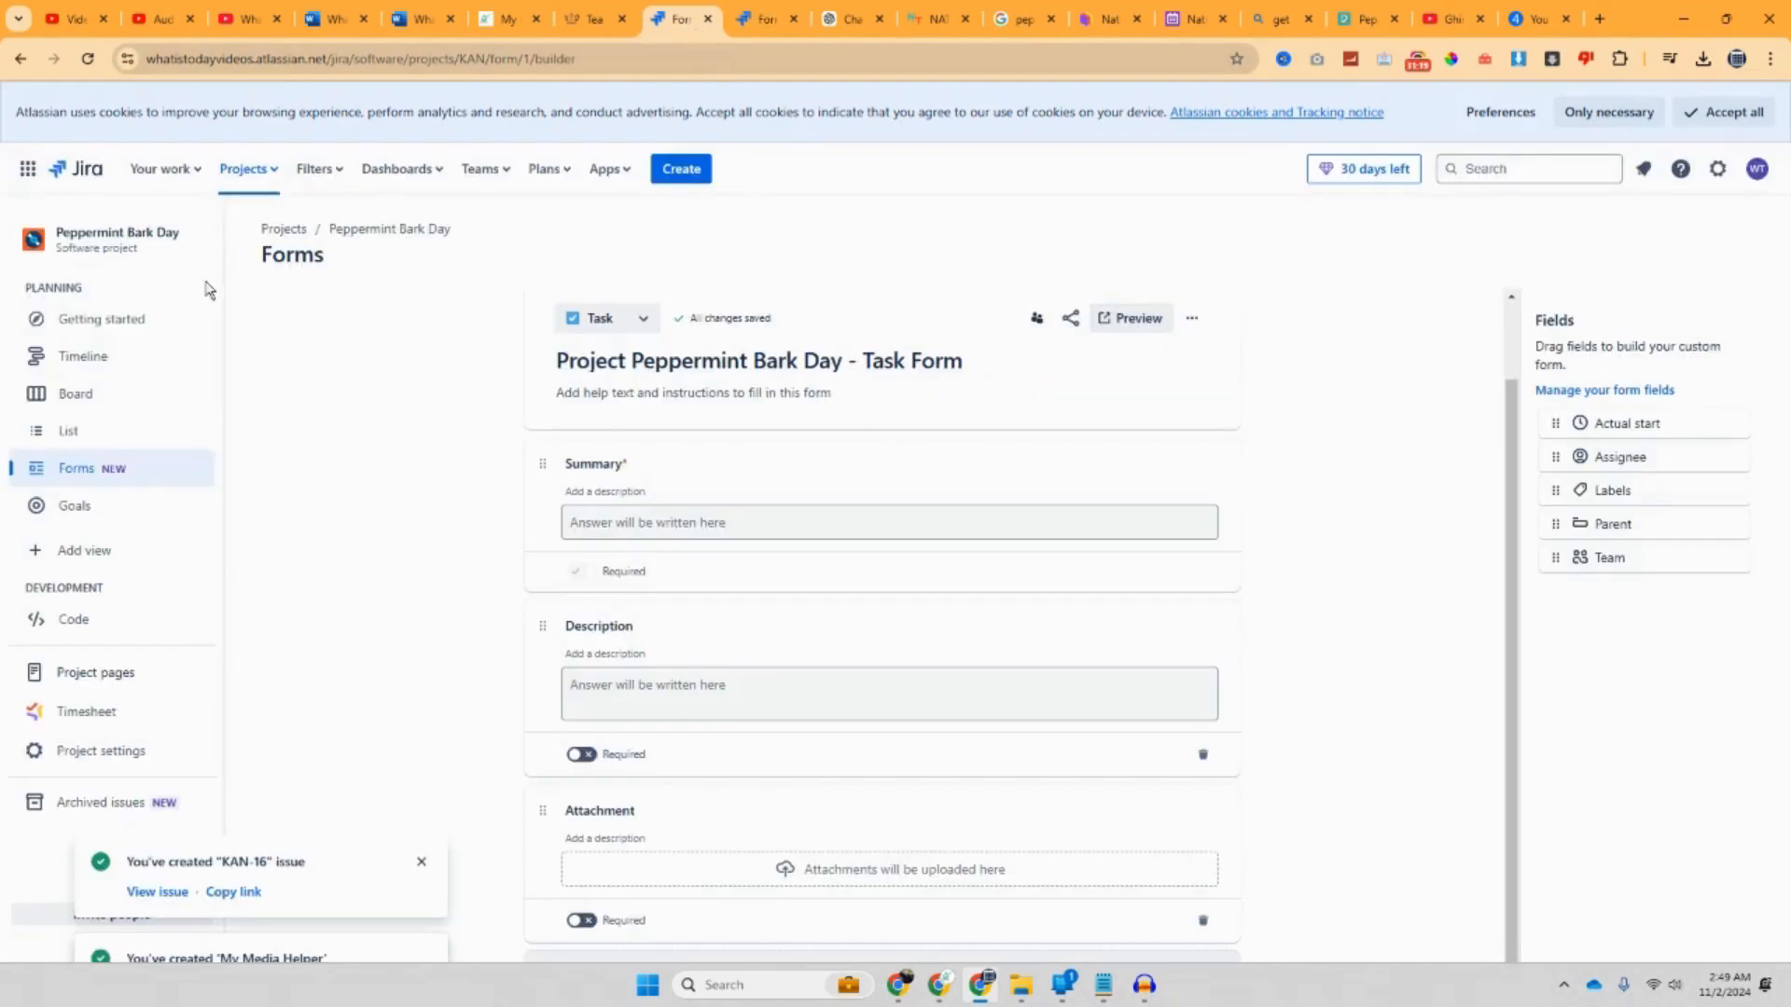
Step: Reopen the Task Form builder from Forms, then switch to the project Timeline
{"action": "left_click", "coordinate": [105, 469]}
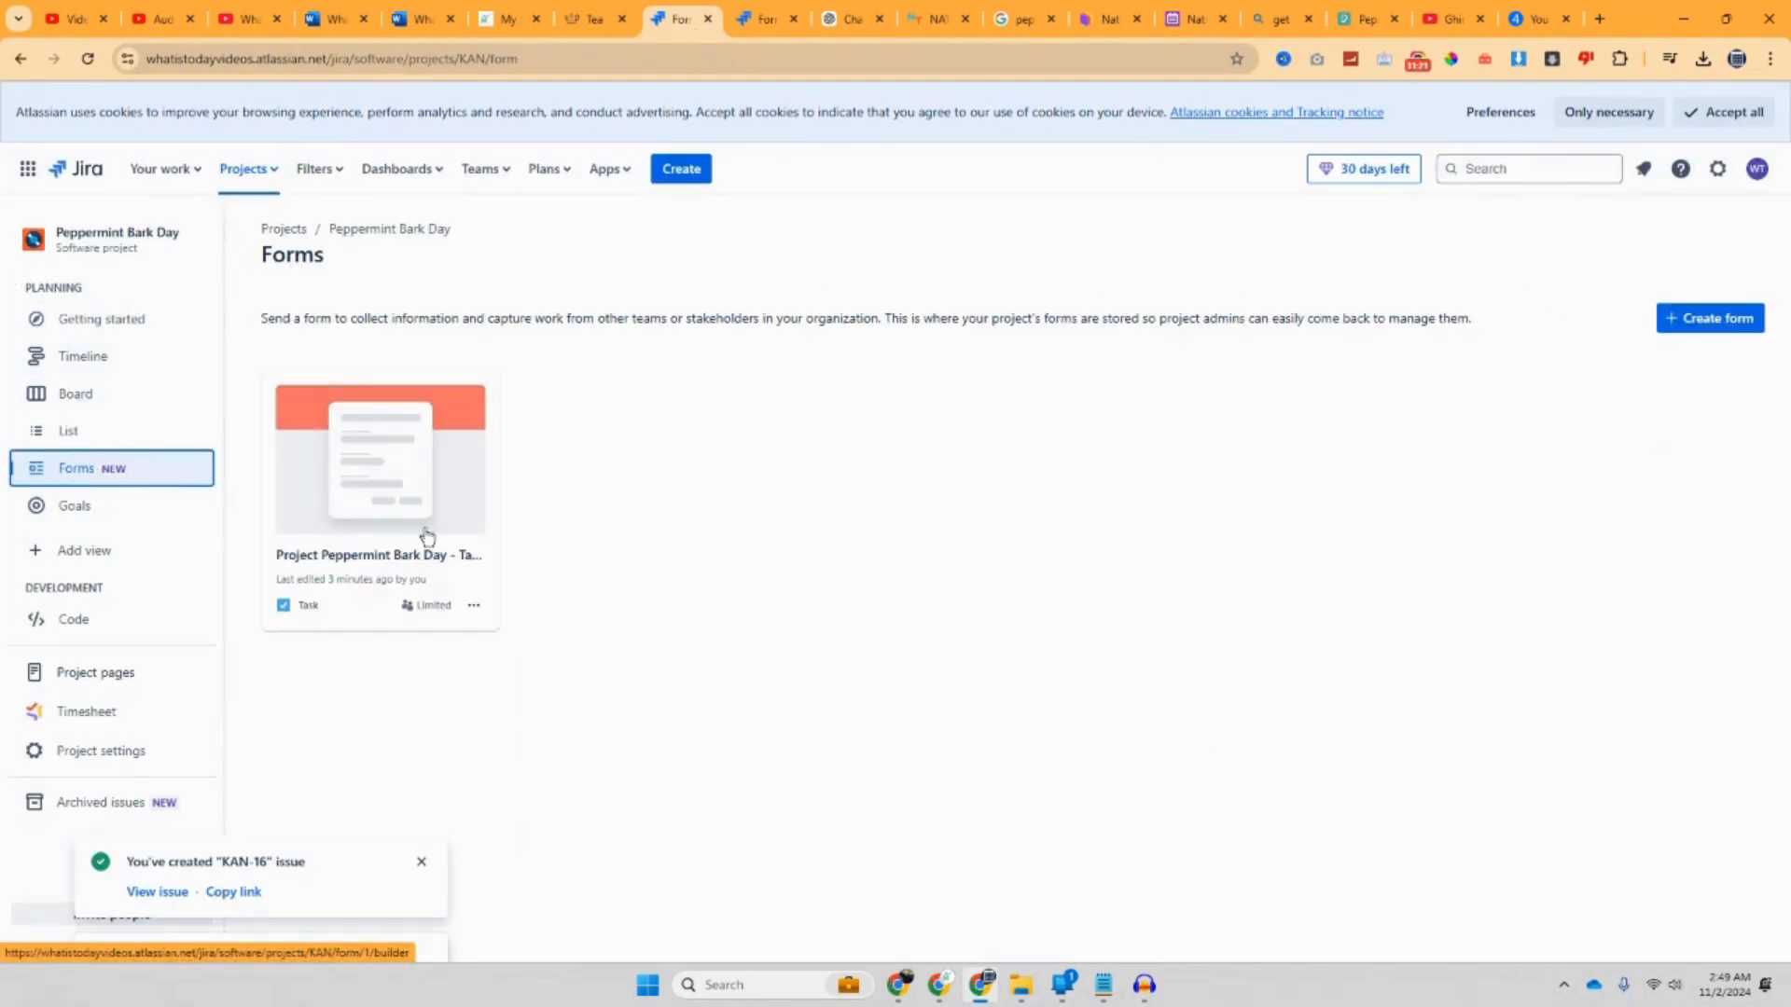
{"action": "left_click", "coordinate": [474, 607]}
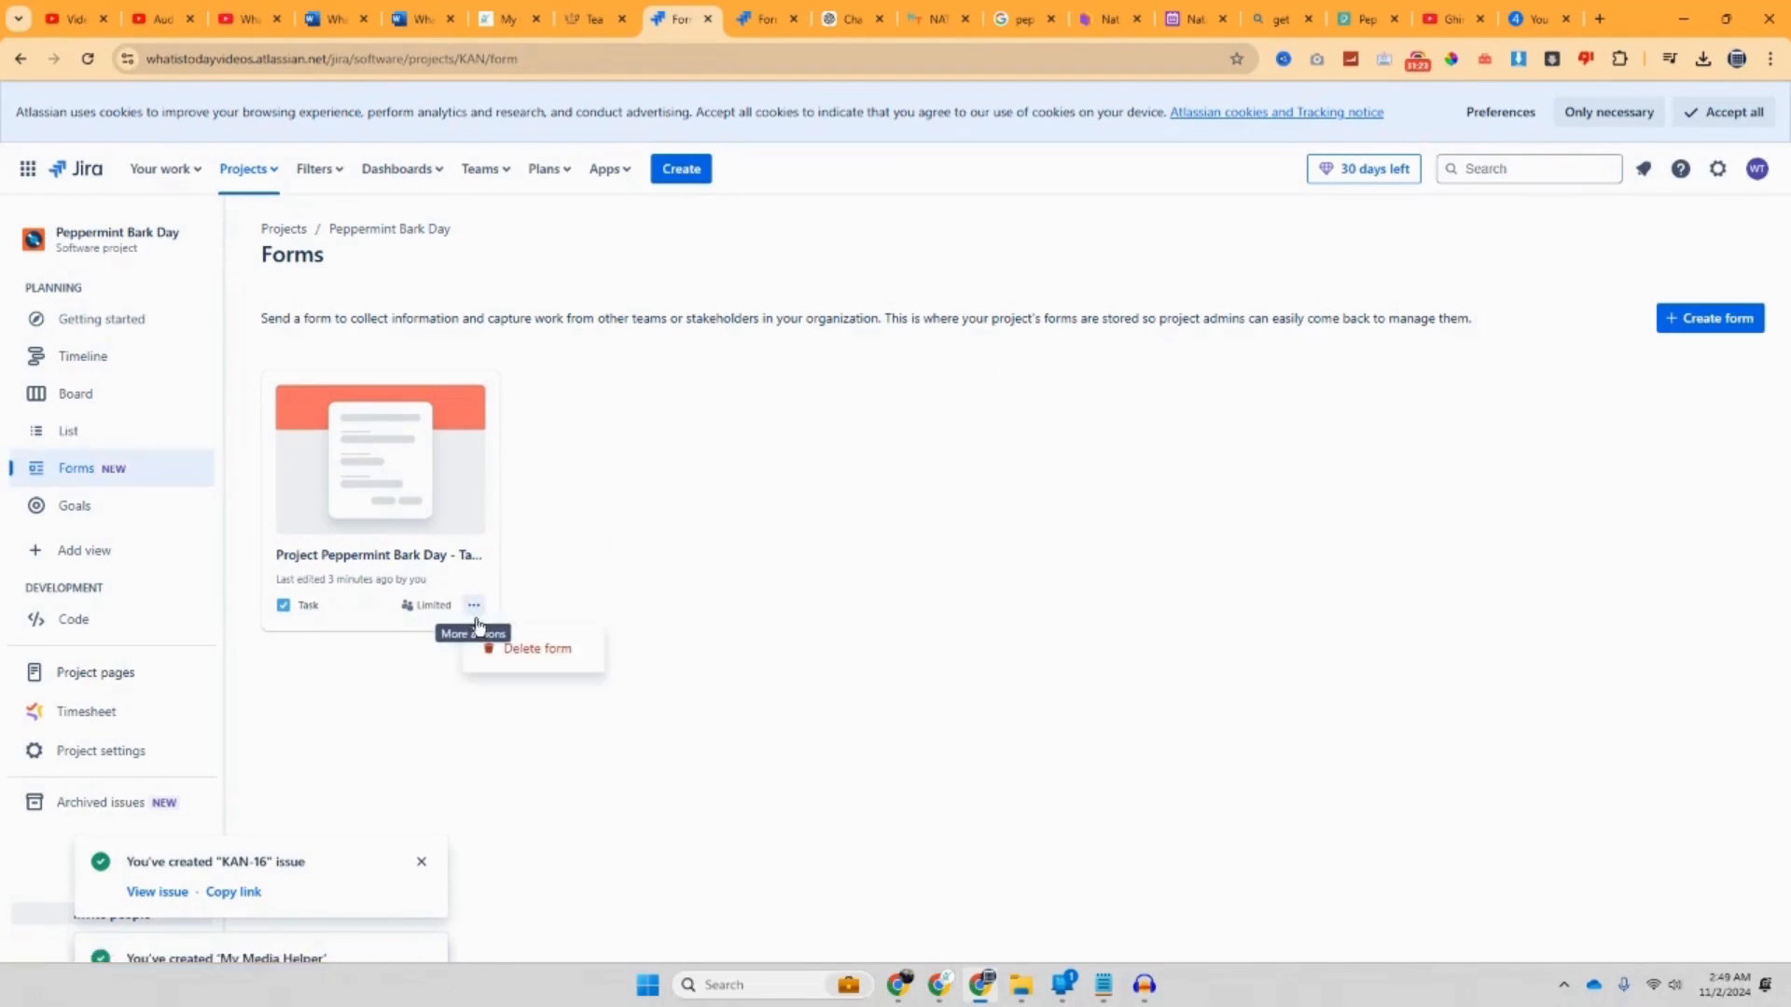
{"action": "left_click", "coordinate": [379, 486]}
{"action": "scroll", "coordinate": [384, 485], "scroll_direction": "down", "scroll_amount": 1}
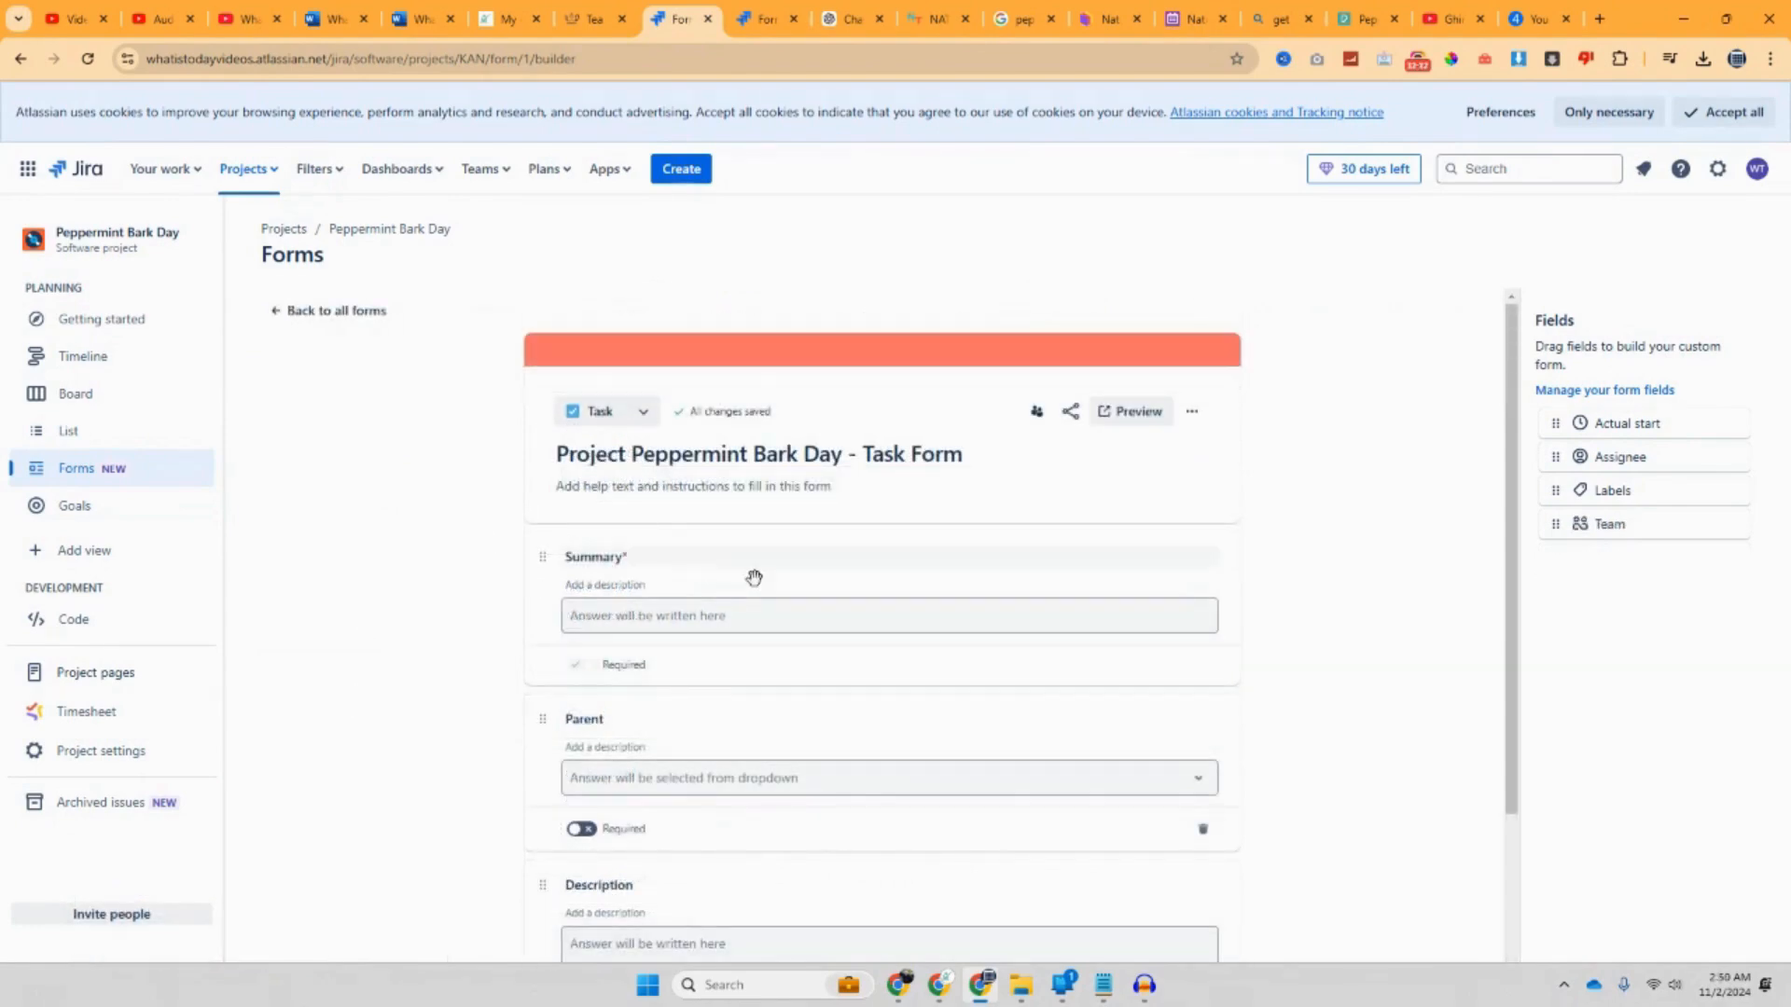
{"action": "left_click", "coordinate": [100, 371]}
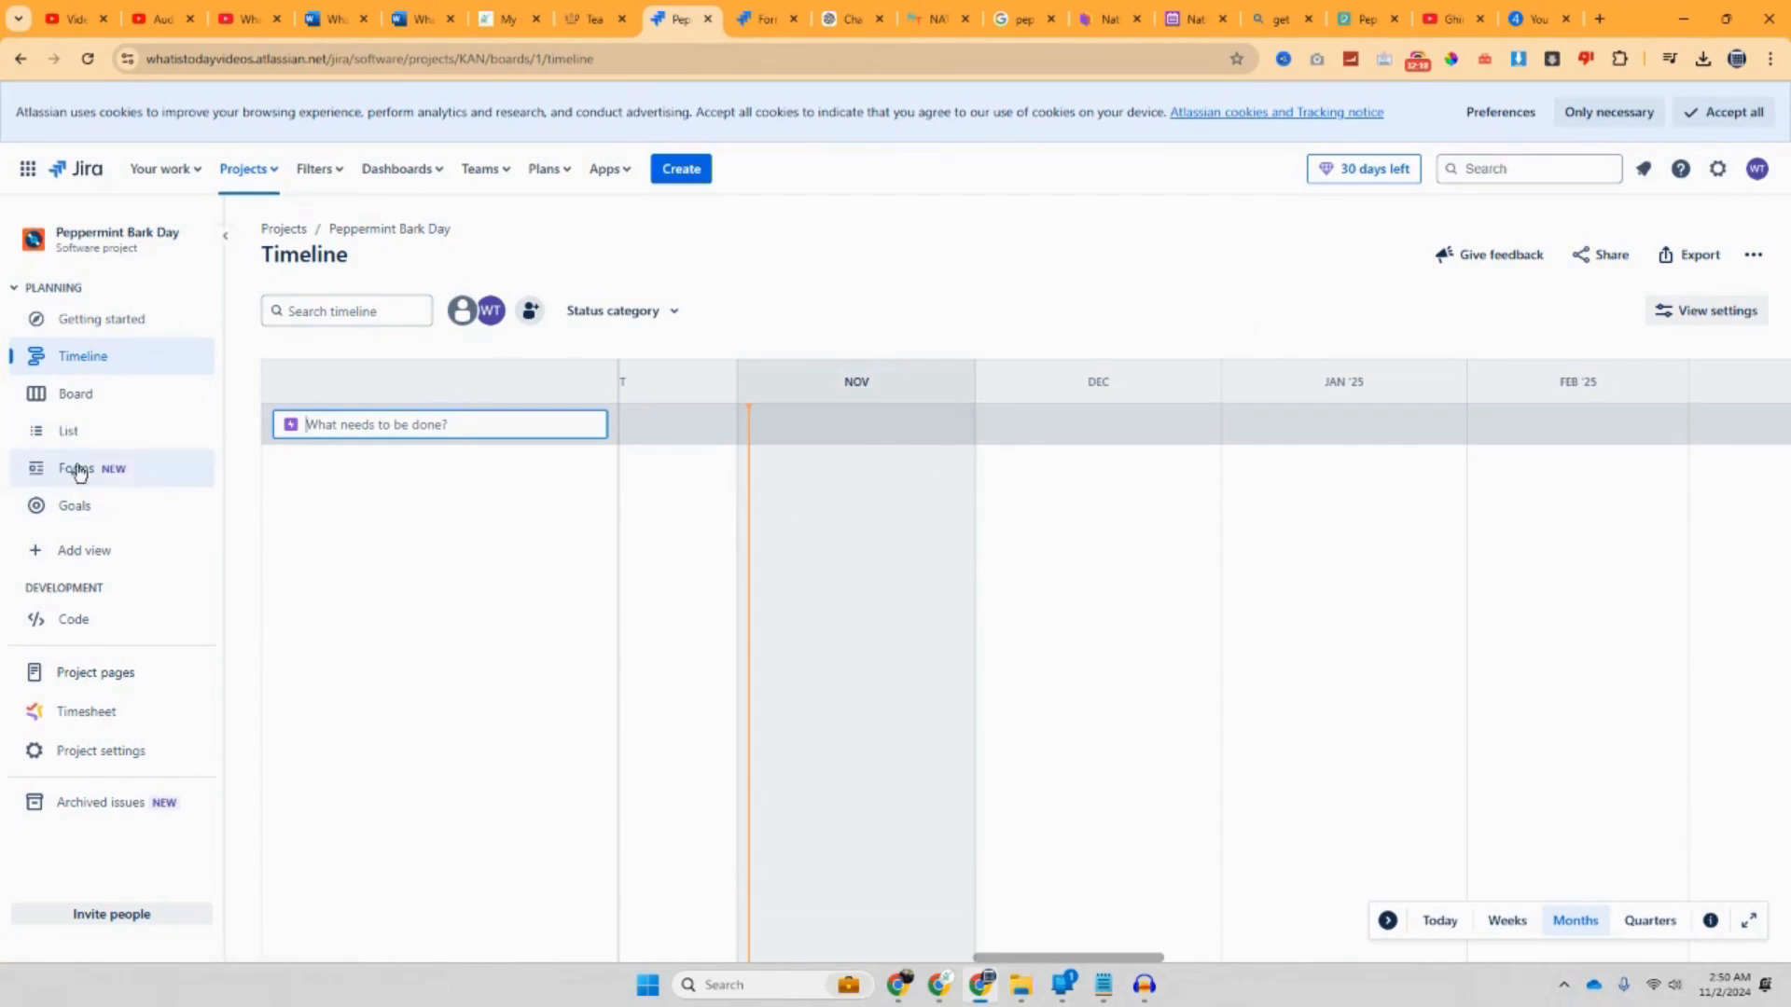
Step: On the board, drag Script Length KAN-16 into Done and return KAN-15 to To Do
{"action": "left_click", "coordinate": [91, 404]}
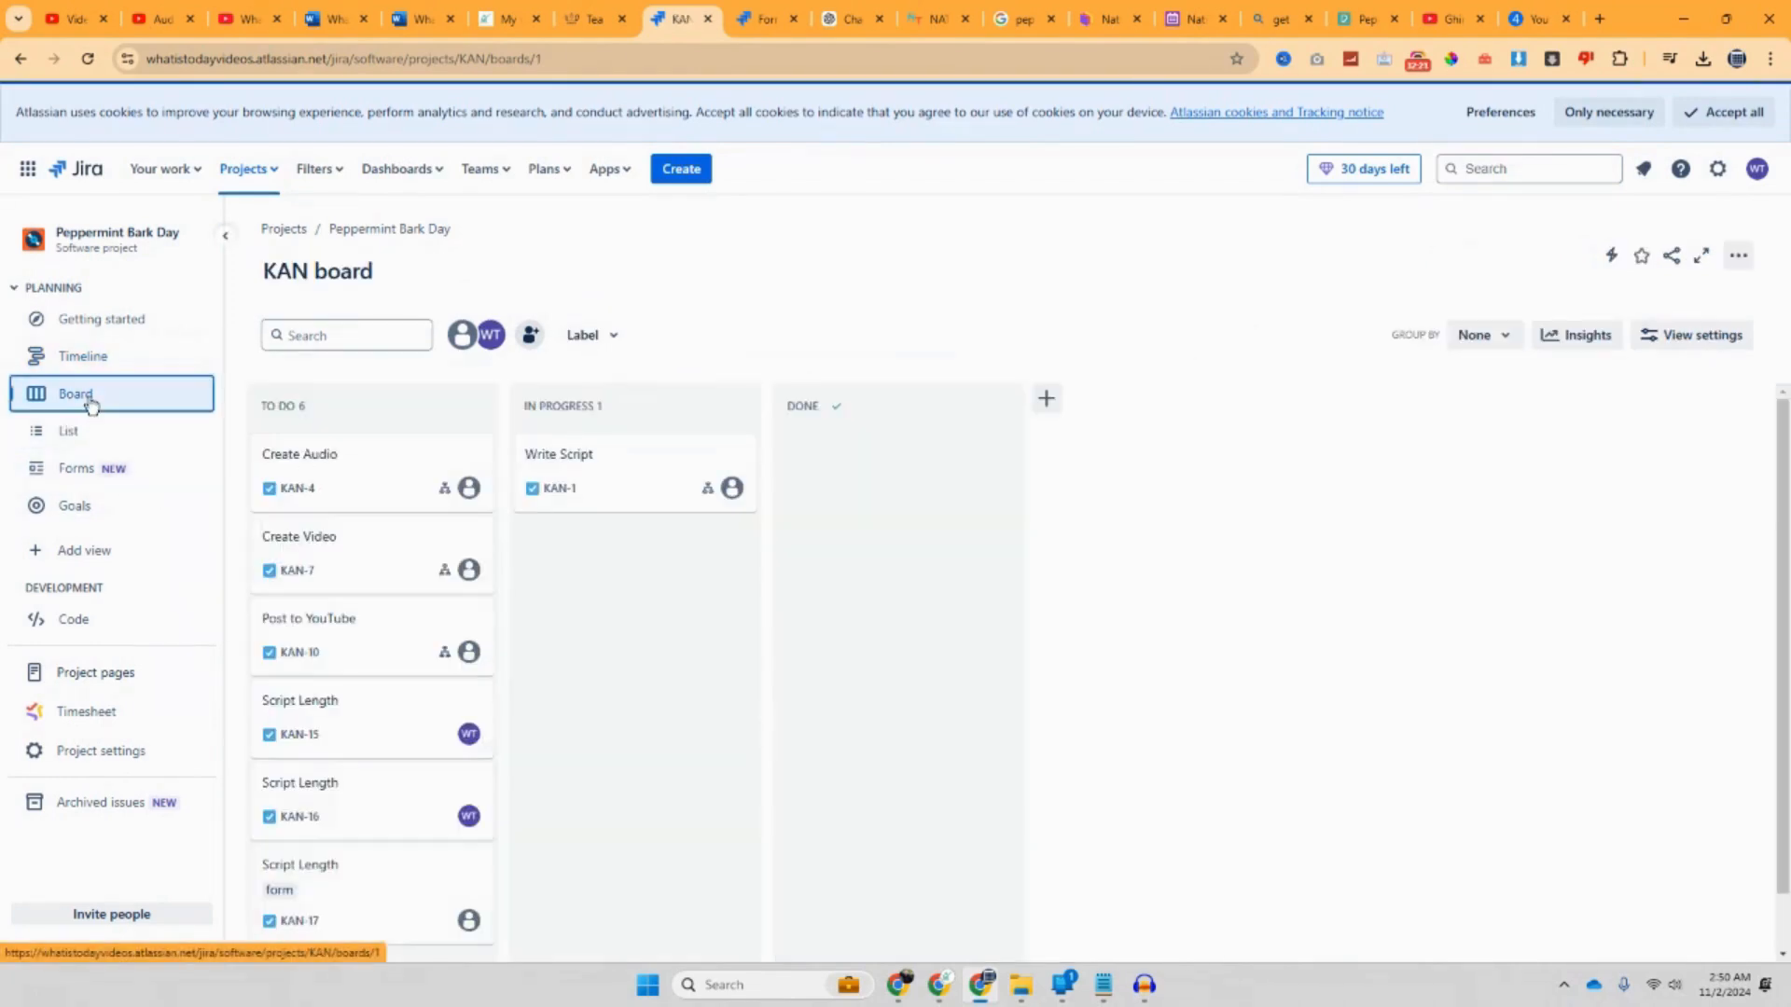
{"action": "scroll", "coordinate": [657, 574], "scroll_direction": "down", "scroll_amount": 2}
{"action": "scroll", "coordinate": [657, 575], "scroll_direction": "down", "scroll_amount": 2}
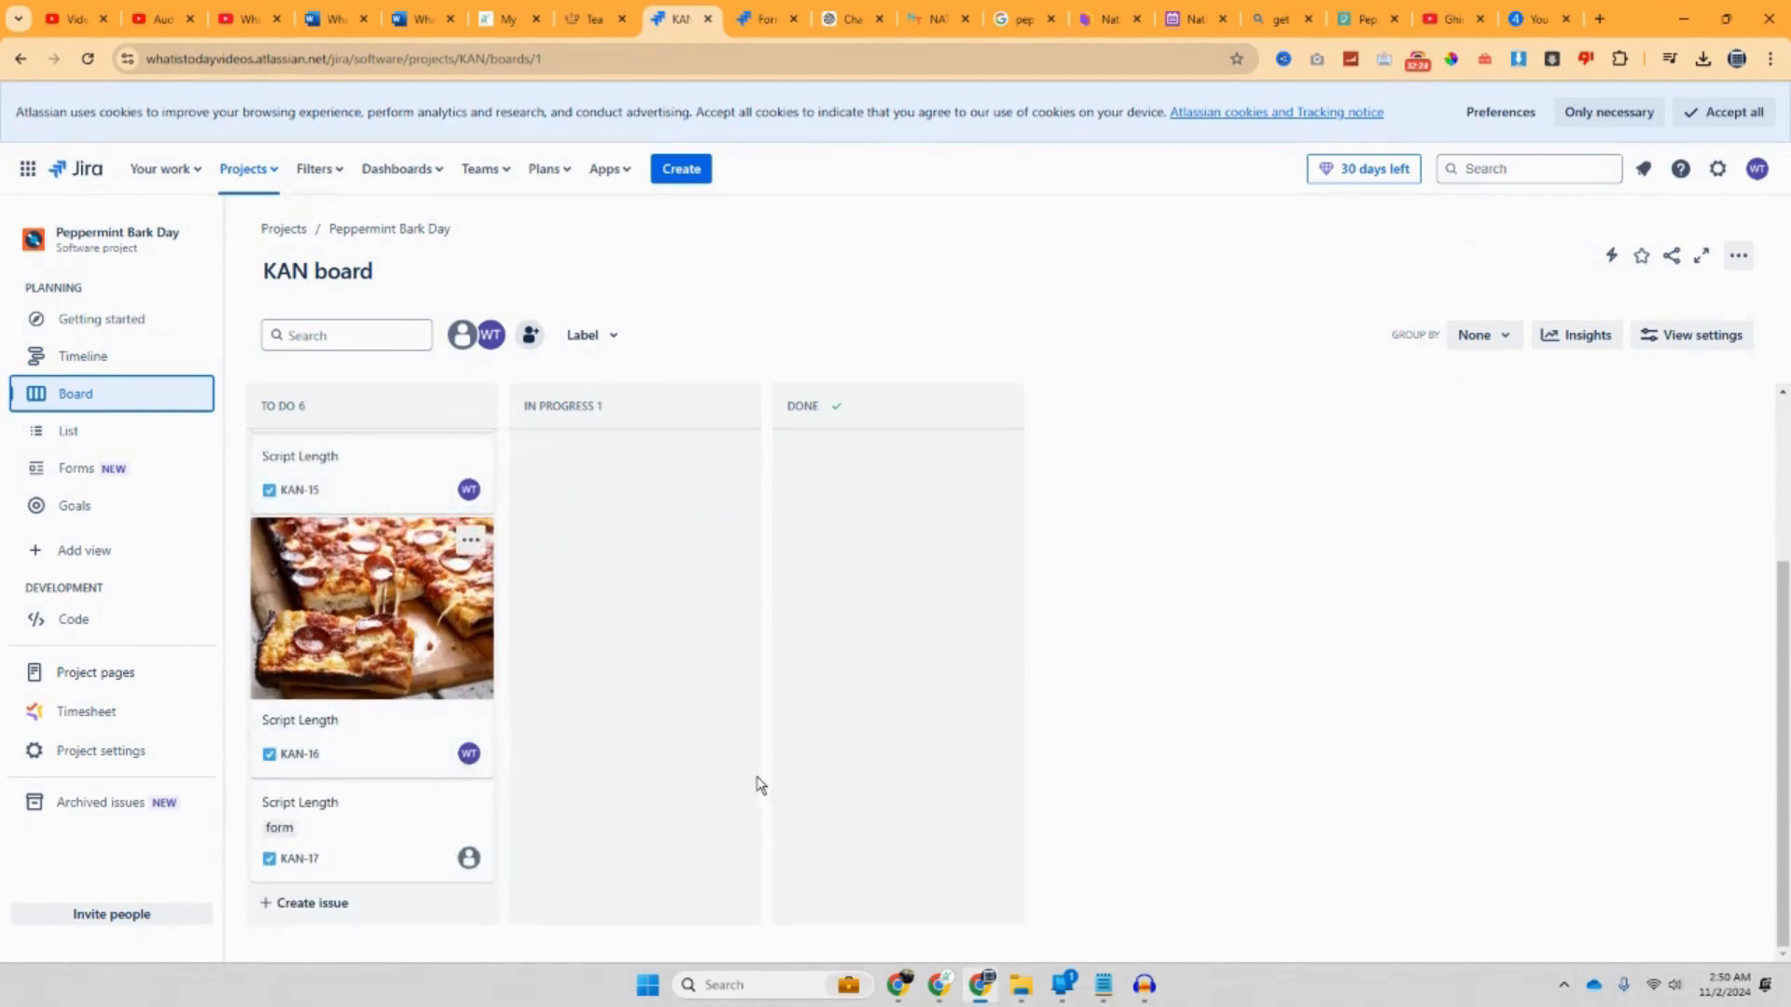
{"action": "scroll", "coordinate": [756, 783], "scroll_direction": "up", "scroll_amount": 1}
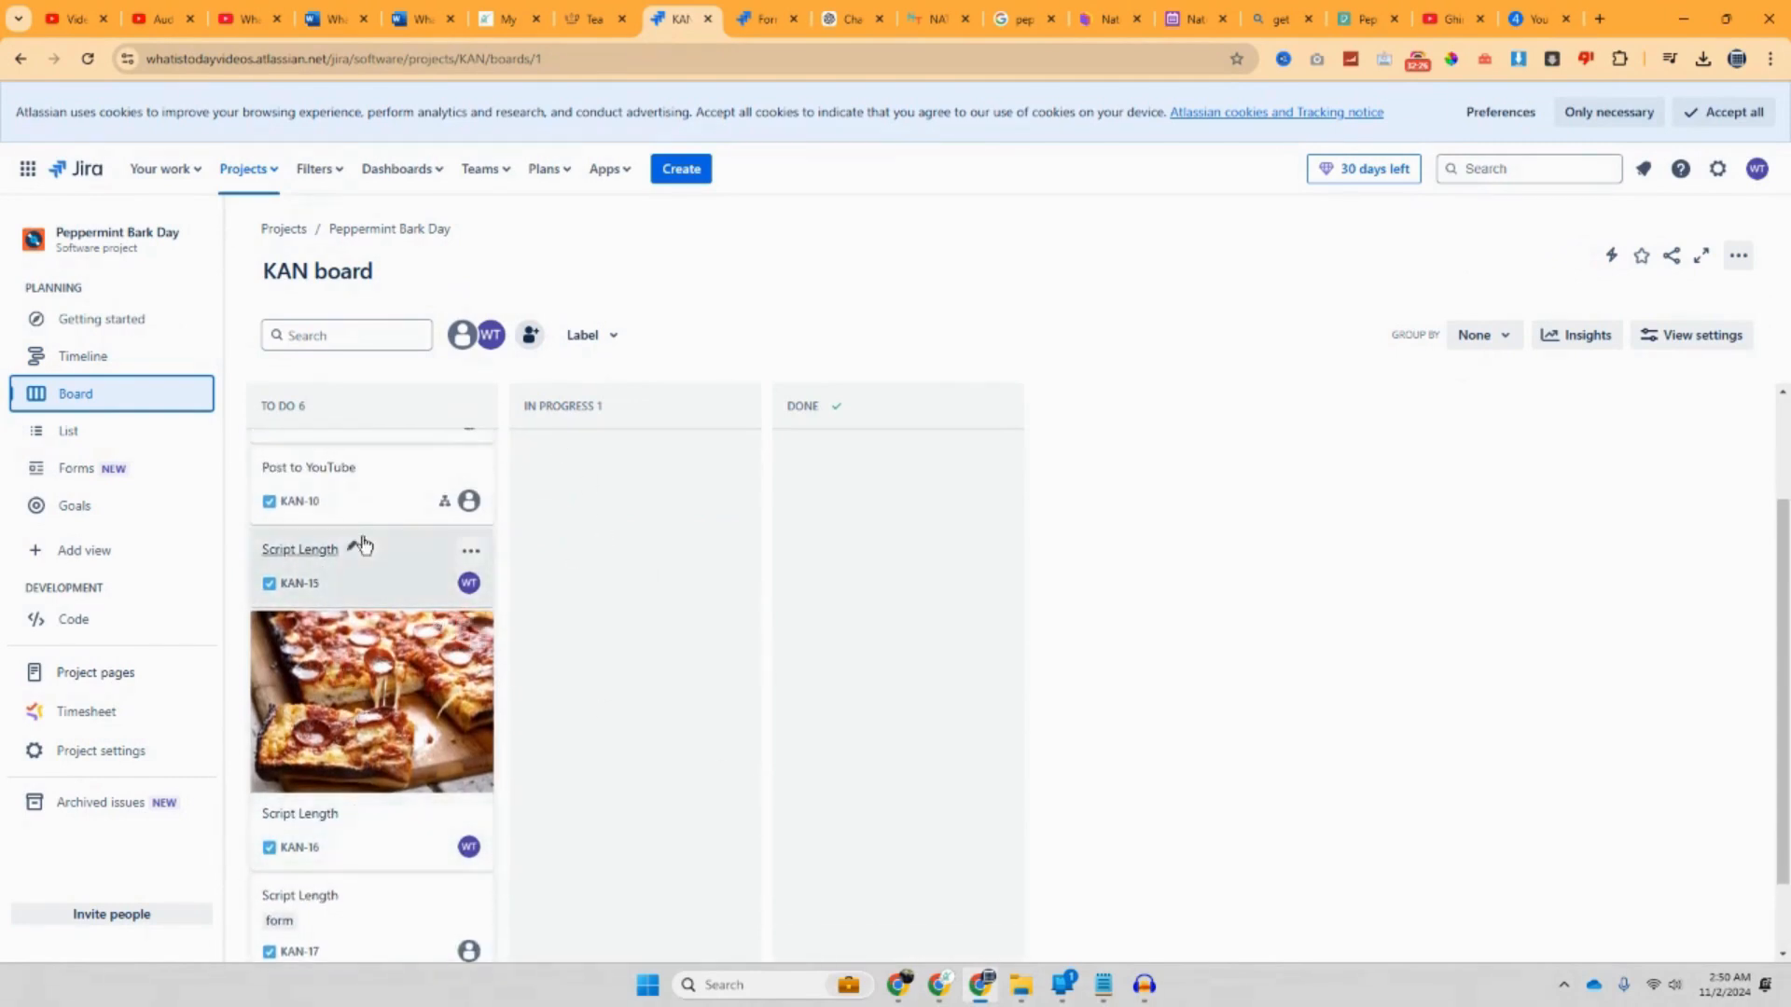
{"action": "scroll", "coordinate": [448, 584], "scroll_direction": "up", "scroll_amount": 2}
{"action": "left_click_drag", "start_coordinate": [388, 708], "coordinate": [886, 630]}
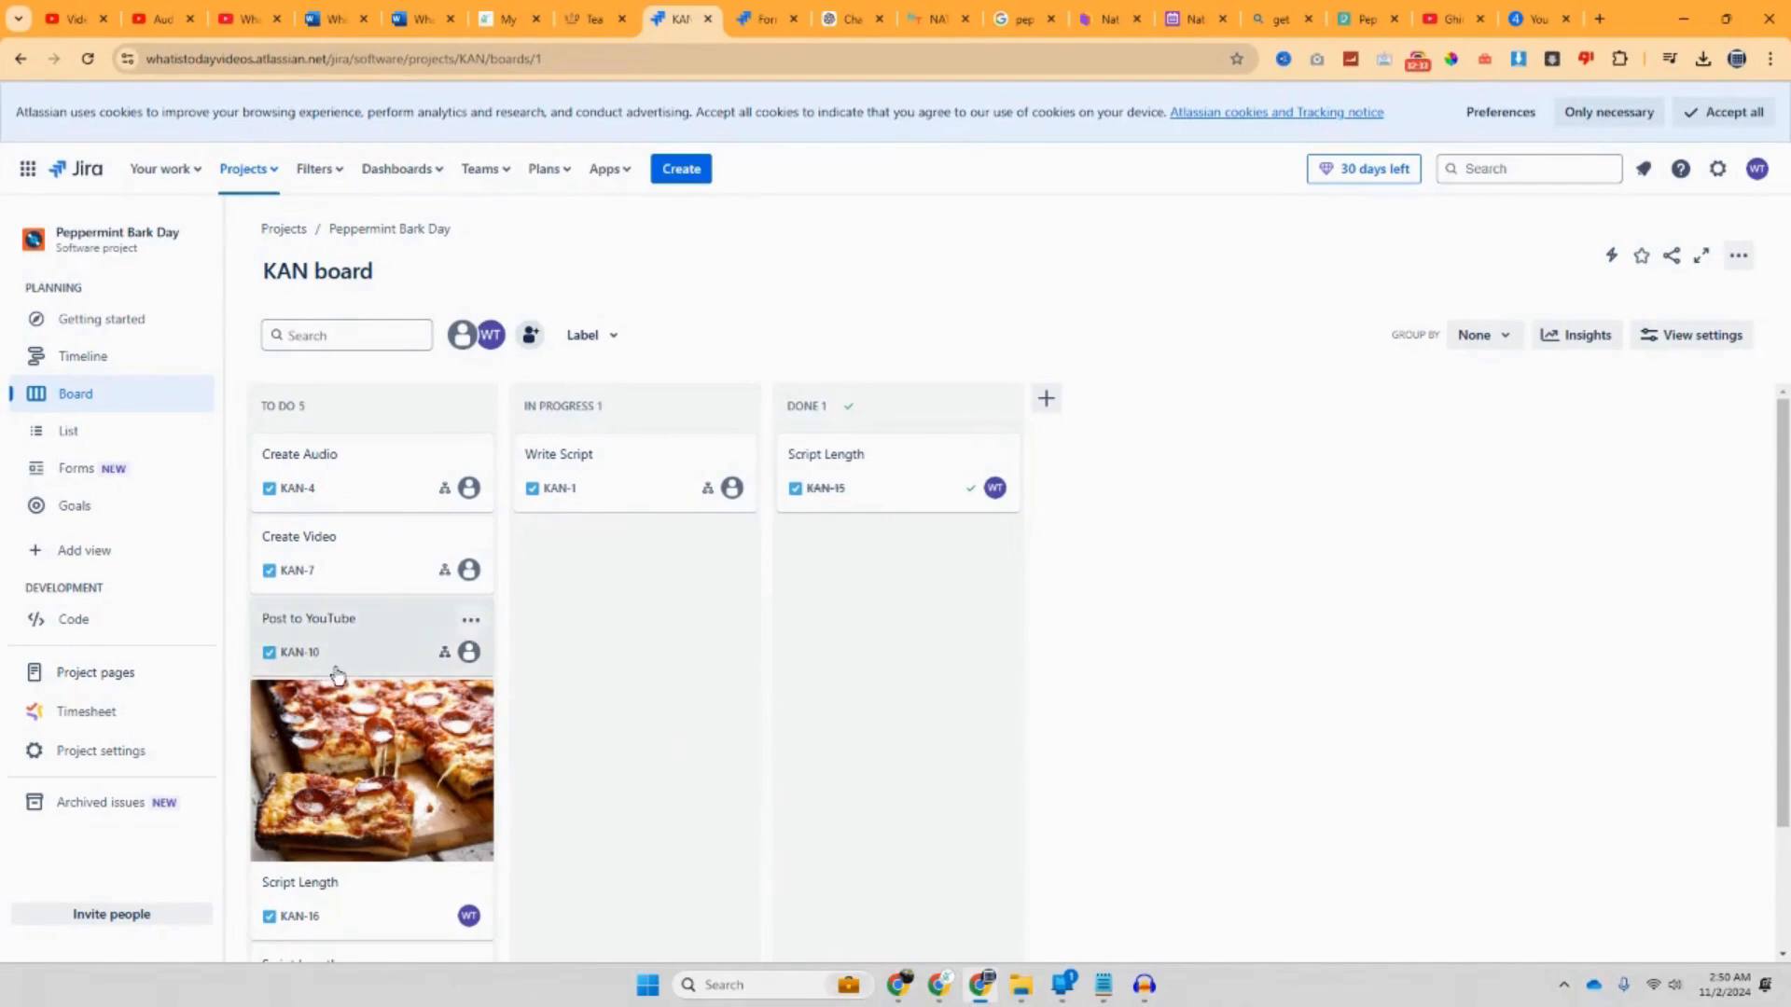
{"action": "left_click_drag", "start_coordinate": [372, 895], "coordinate": [833, 717]}
{"action": "left_click_drag", "start_coordinate": [939, 467], "coordinate": [347, 713]}
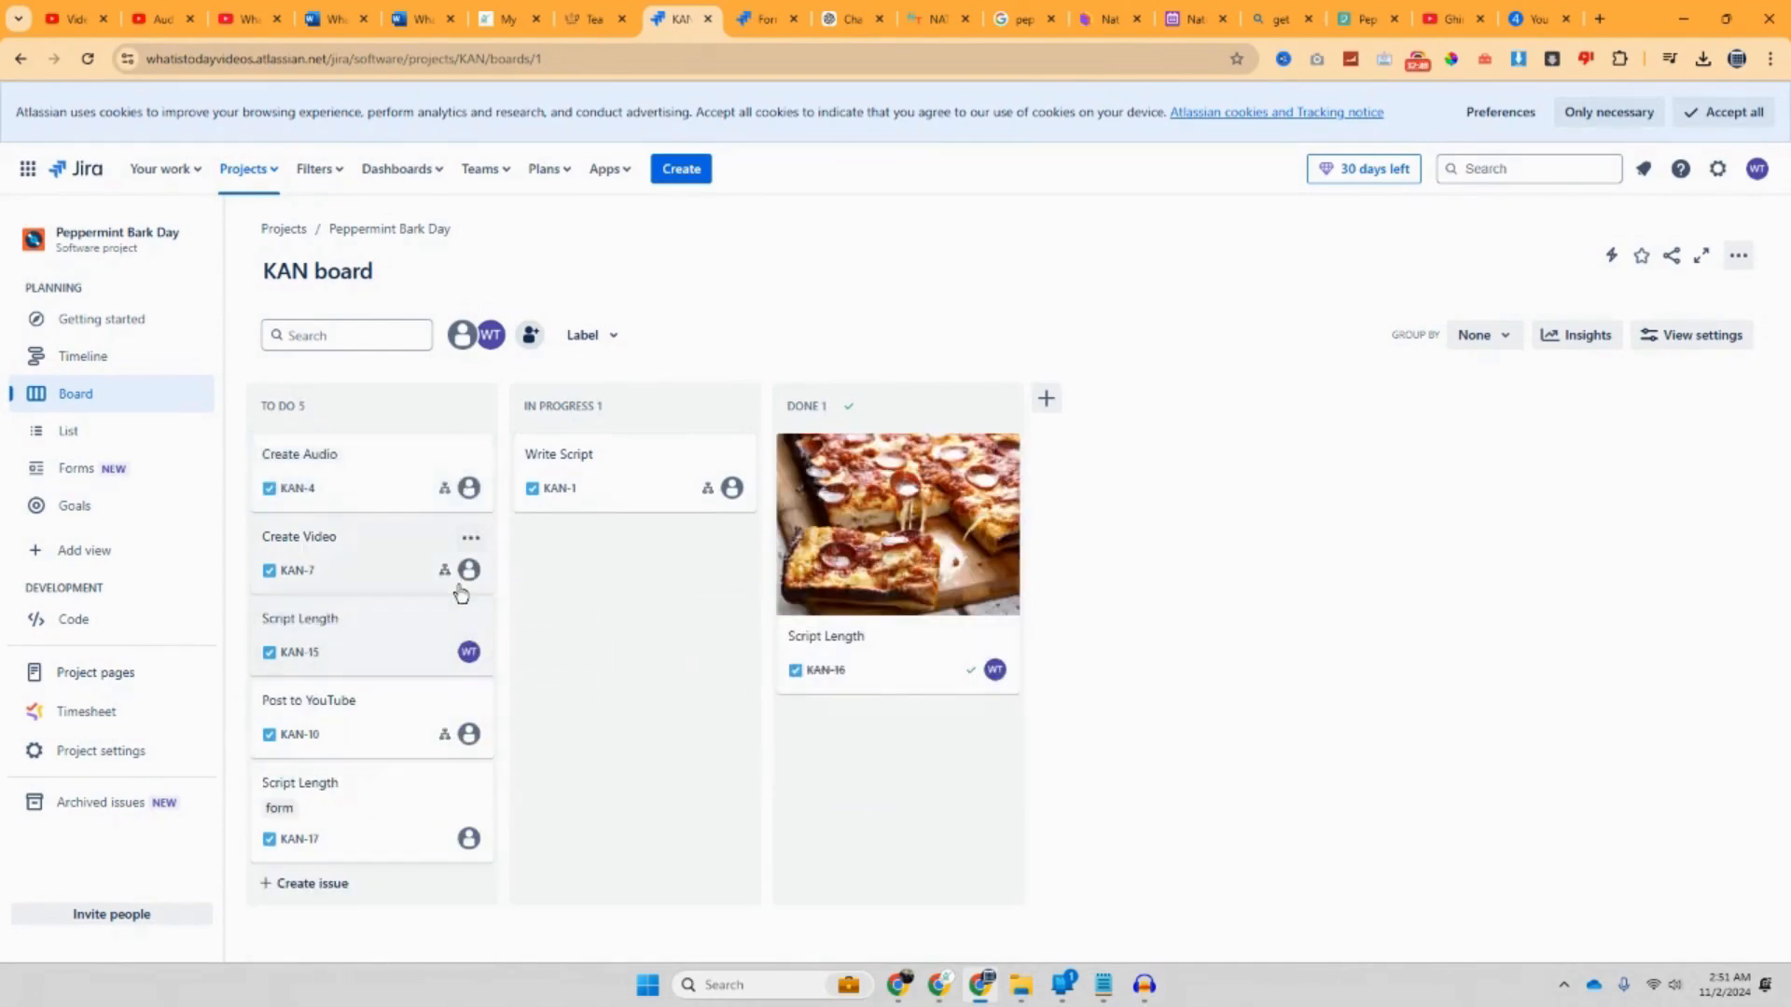
Step: Drag Actual start to the top of the Task Form and Team below Summary
{"action": "left_click", "coordinate": [98, 479]}
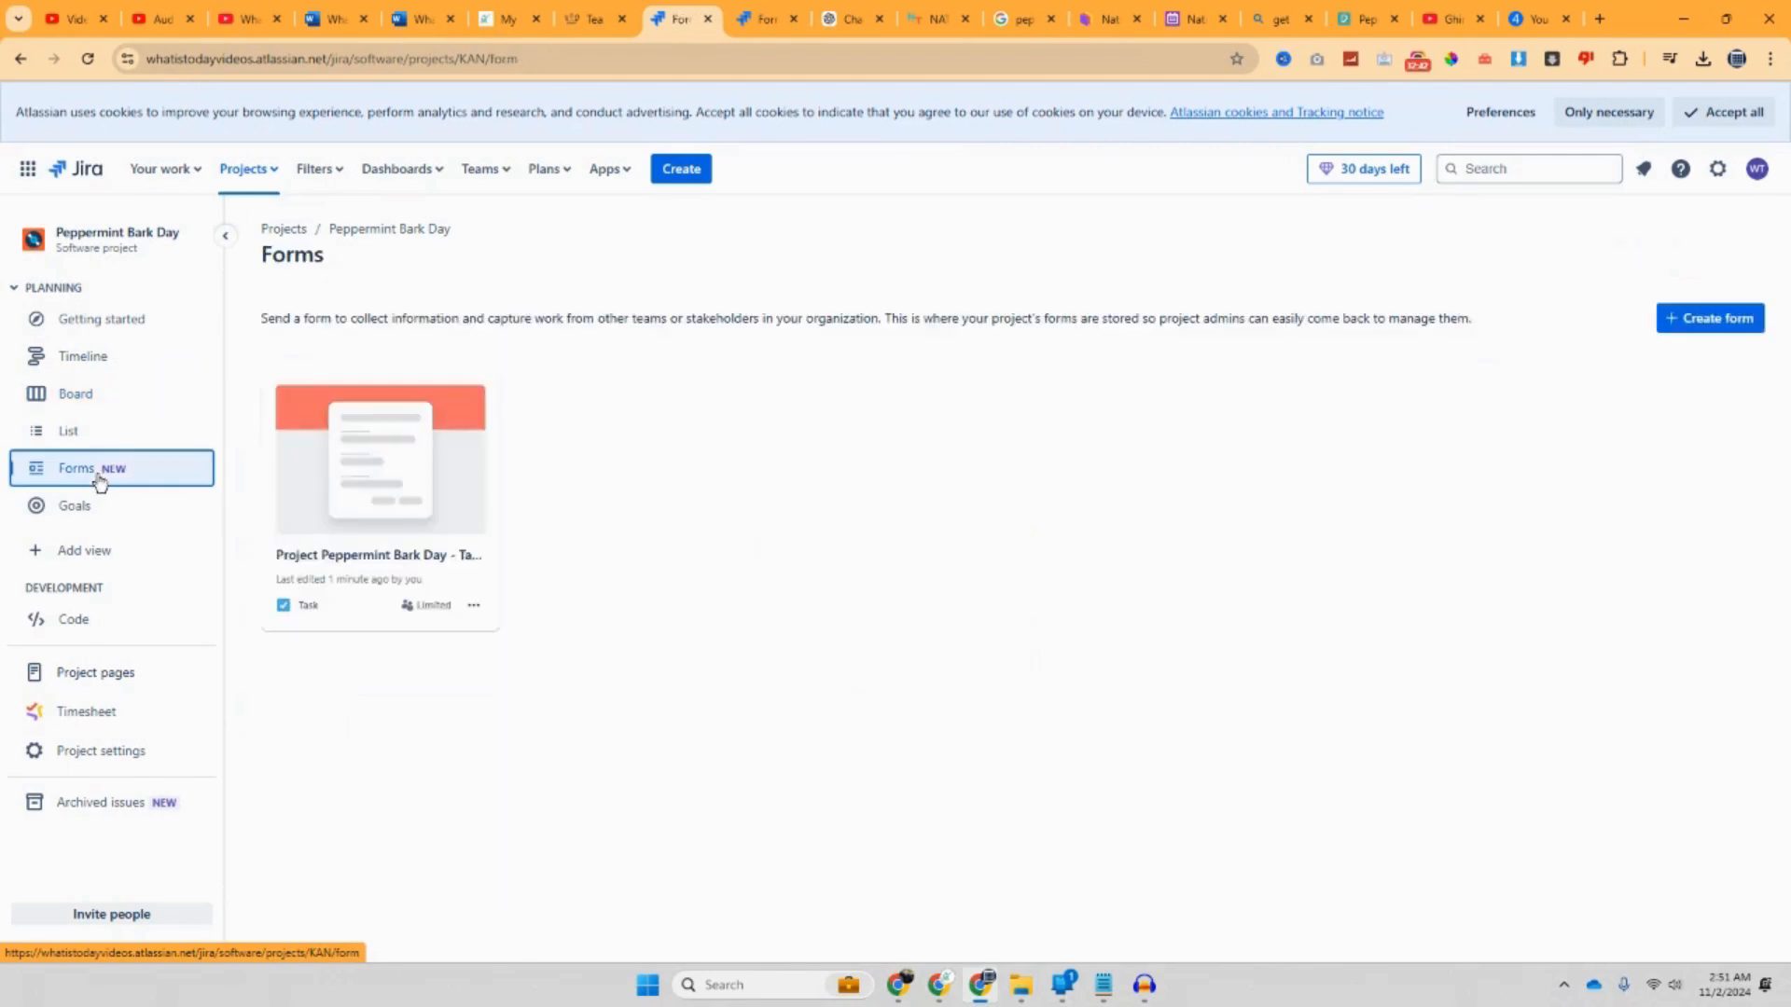
{"action": "left_click", "coordinate": [413, 527]}
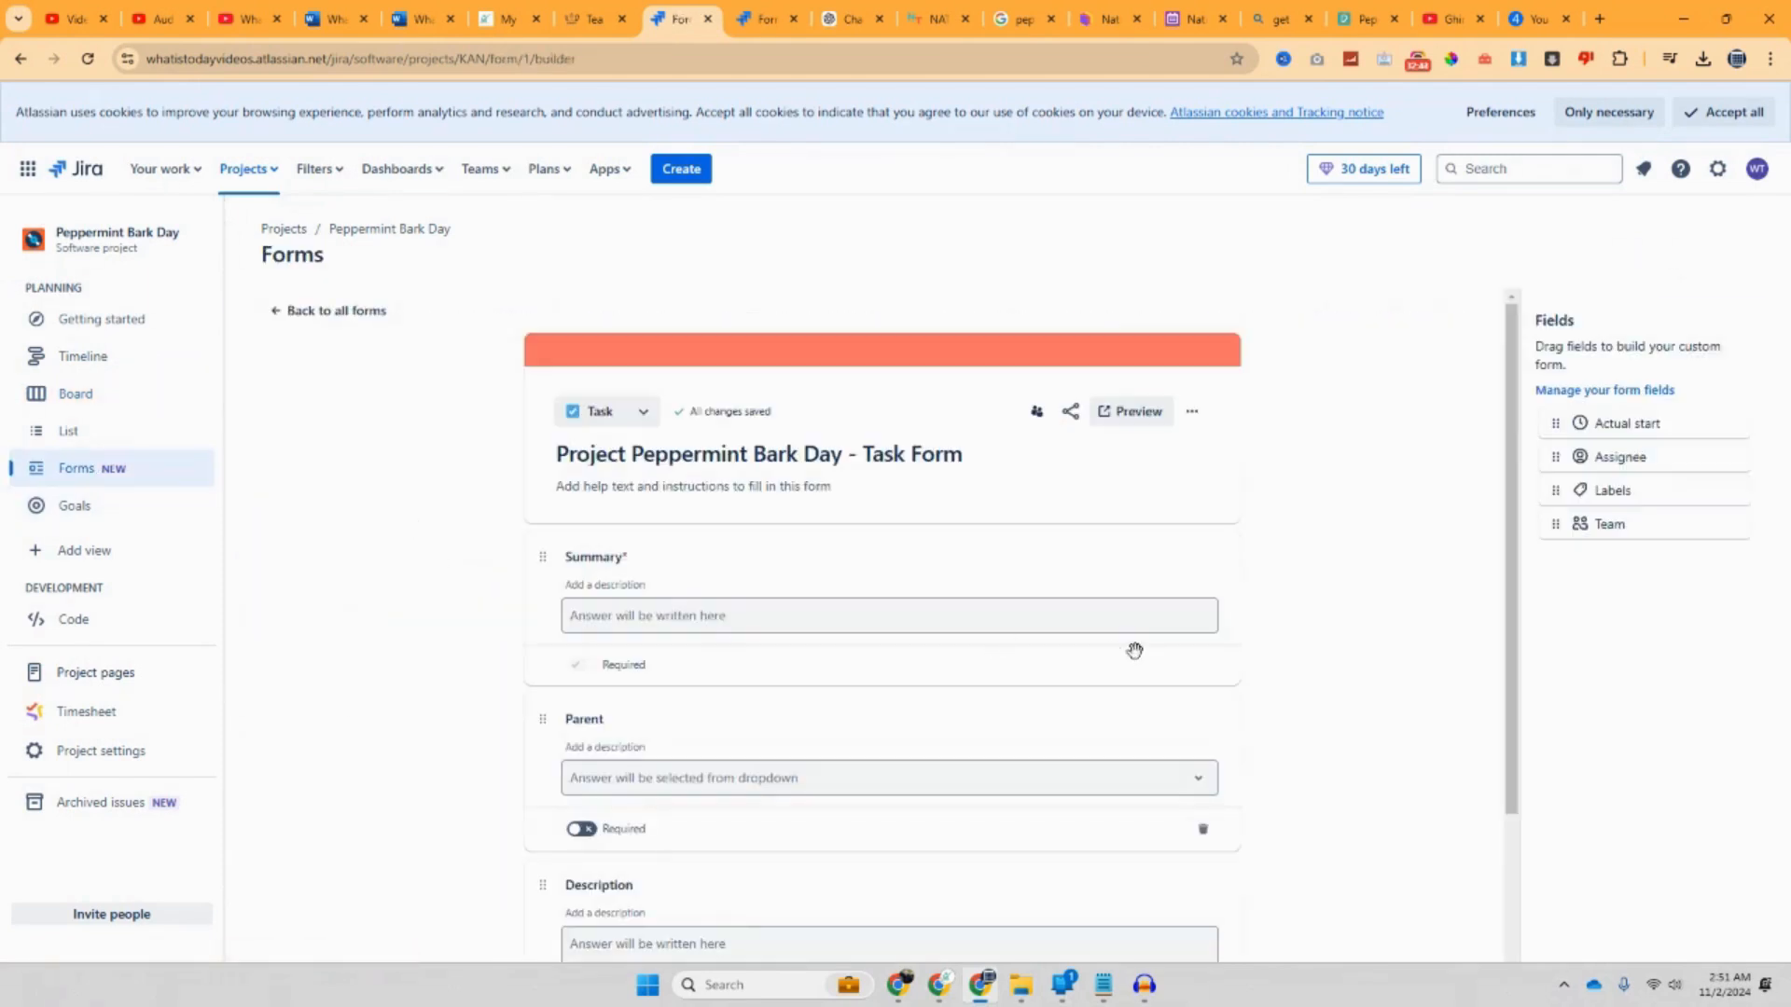
{"action": "left_click_drag", "start_coordinate": [1576, 425], "coordinate": [578, 554]}
{"action": "left_click_drag", "start_coordinate": [1558, 460], "coordinate": [748, 524]}
{"action": "left_click_drag", "start_coordinate": [1581, 480], "coordinate": [1031, 803]}
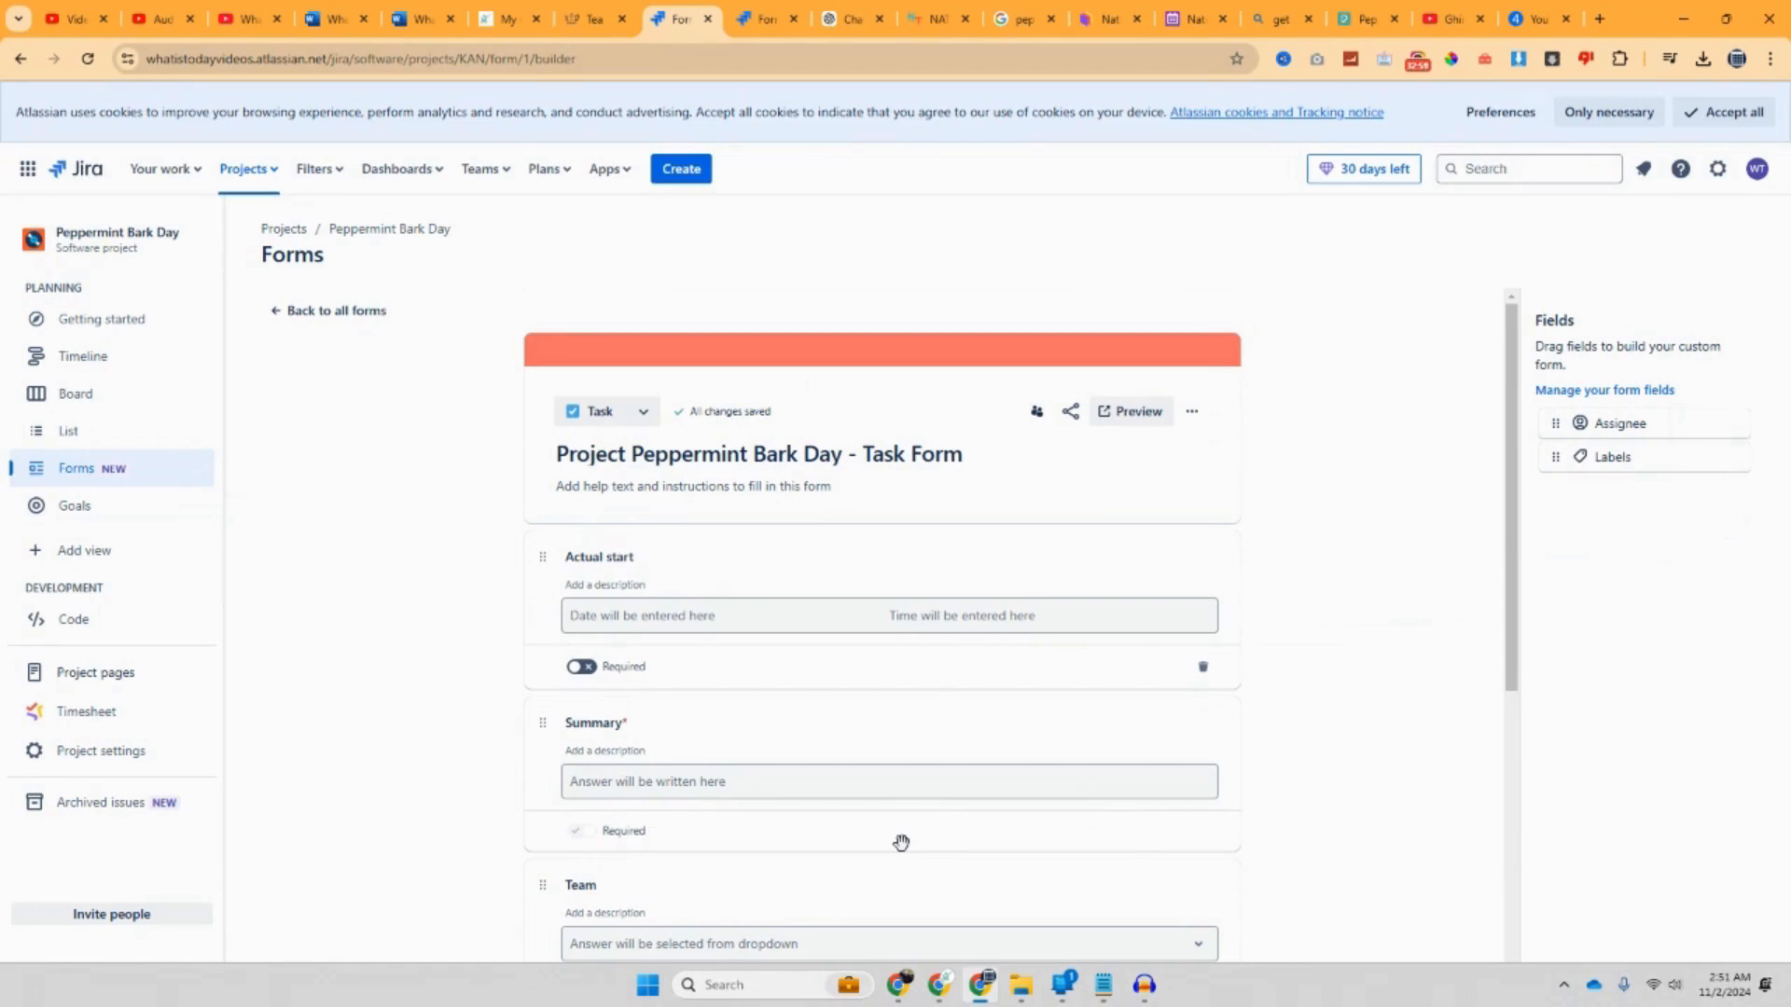
{"action": "left_click", "coordinate": [82, 355]}
Step: Discard the empty new-epic entries and close the extra timeline actions menu
{"action": "left_click", "coordinate": [836, 473]}
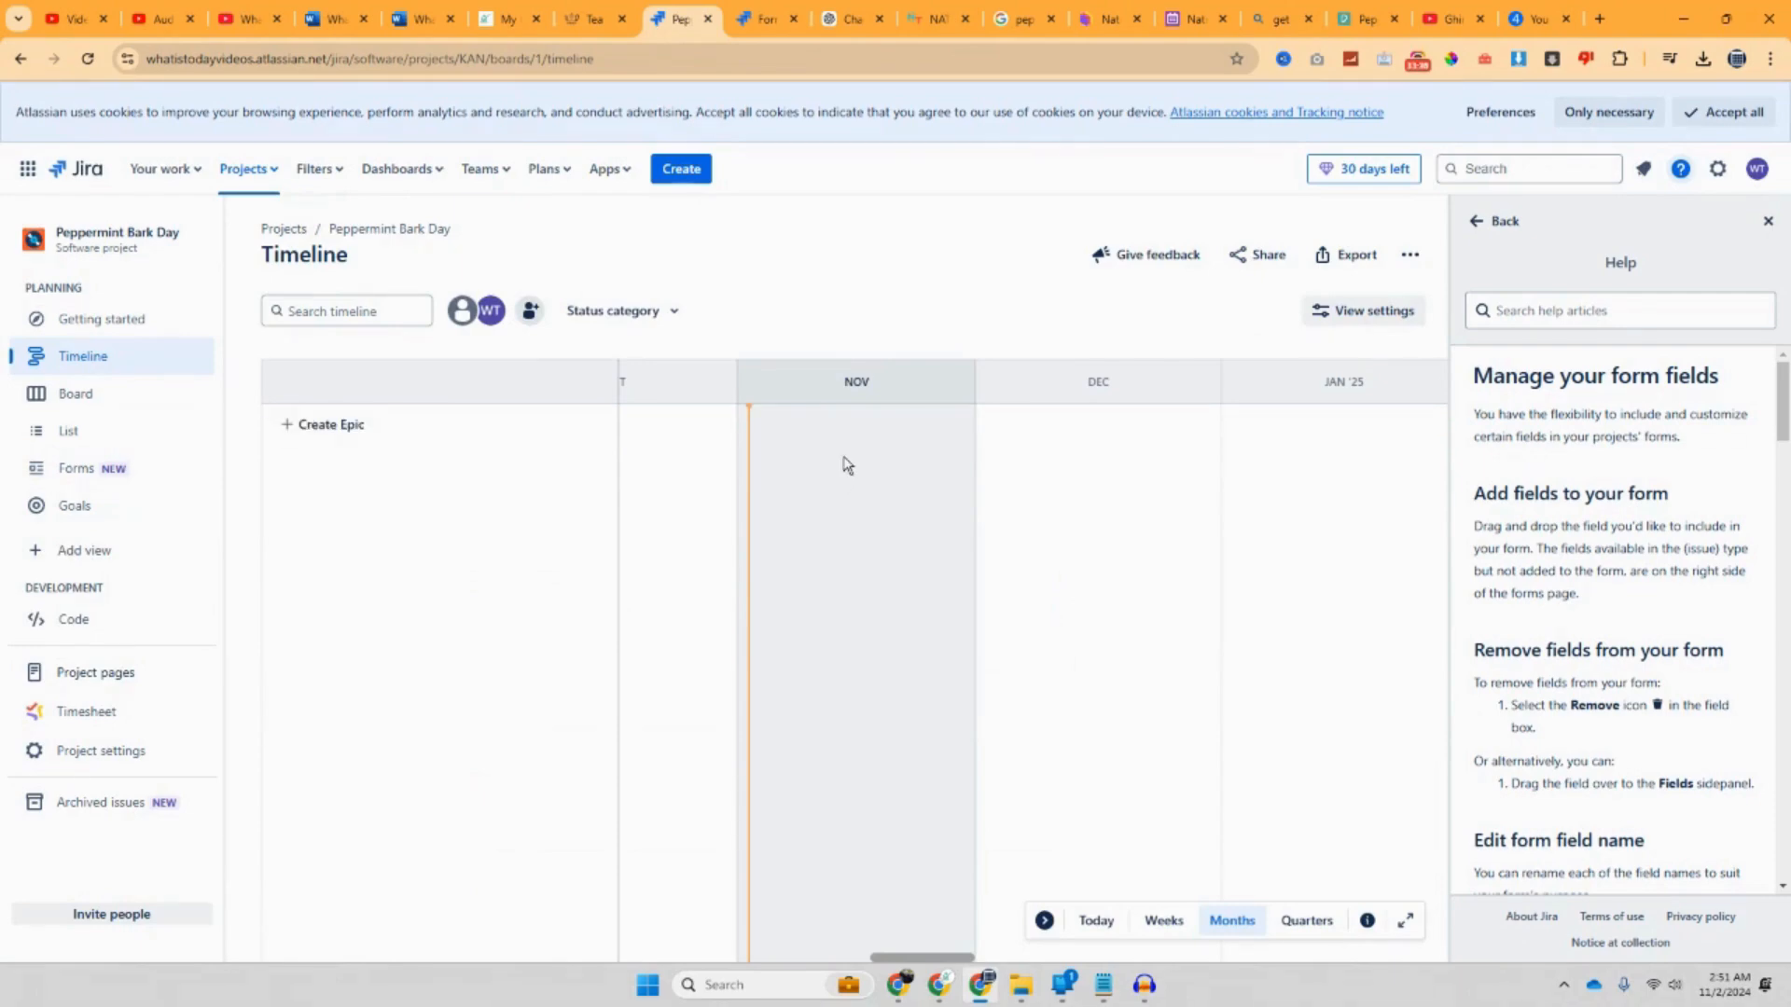
{"action": "left_click", "coordinate": [291, 427]}
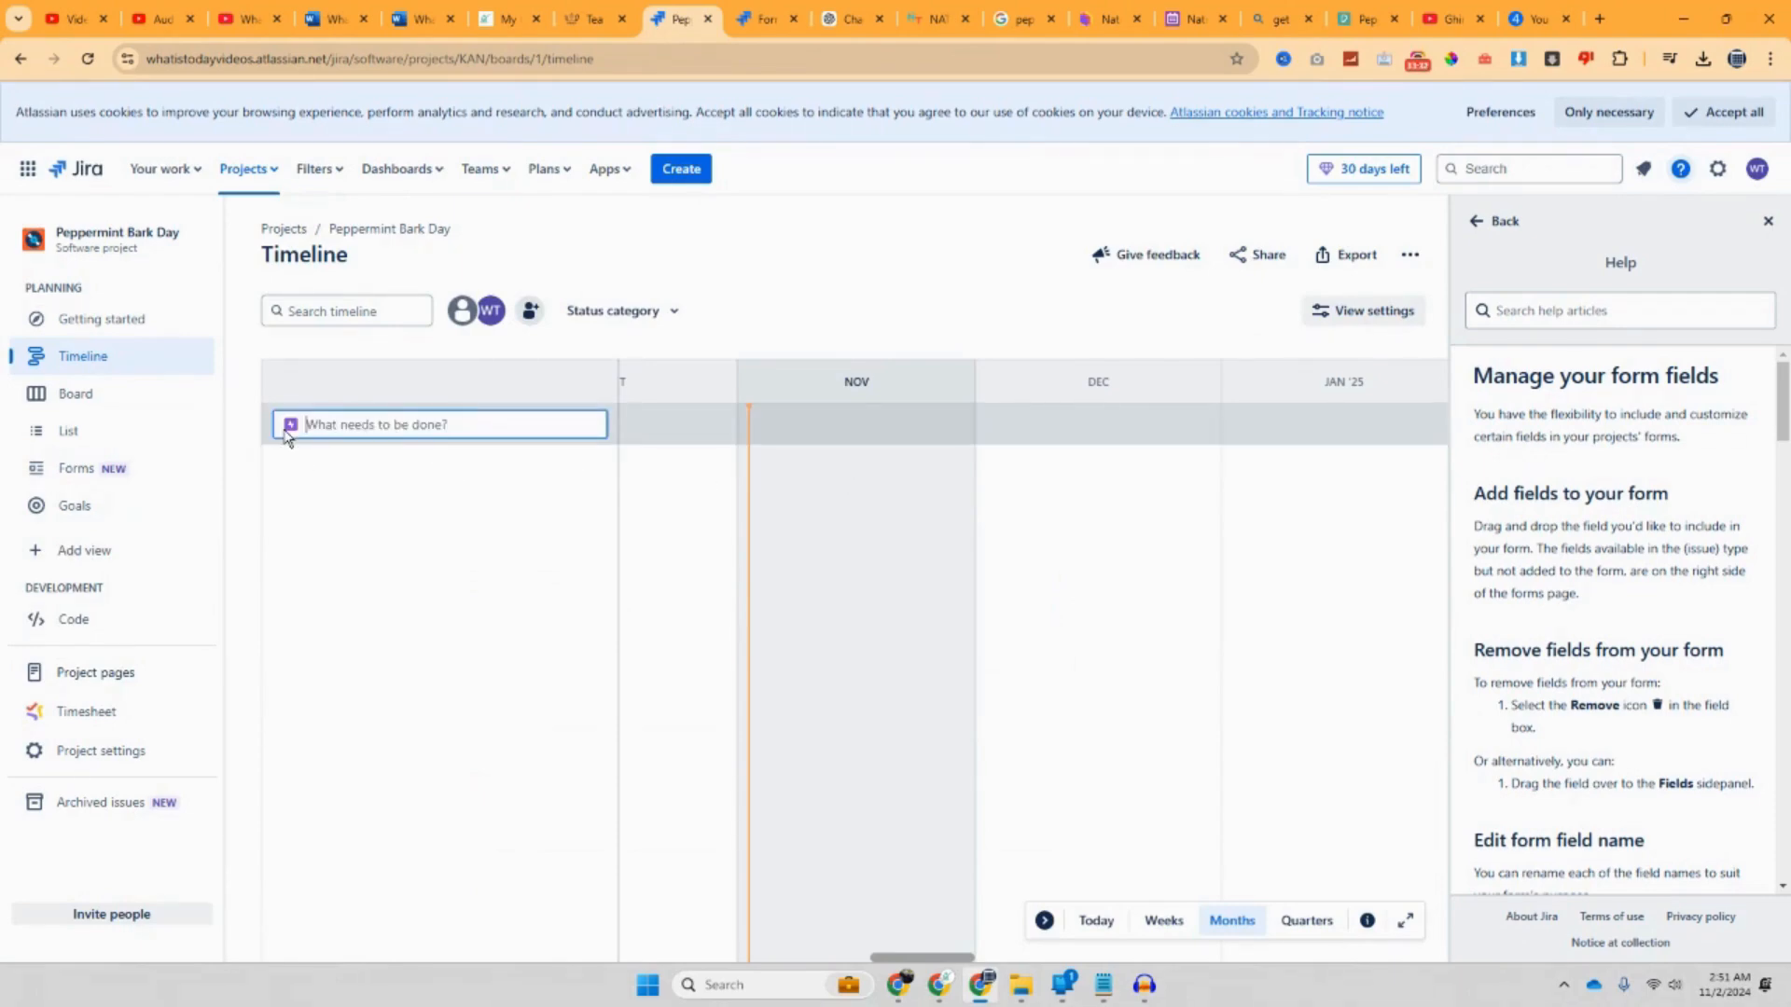
{"action": "left_click", "coordinate": [855, 495]}
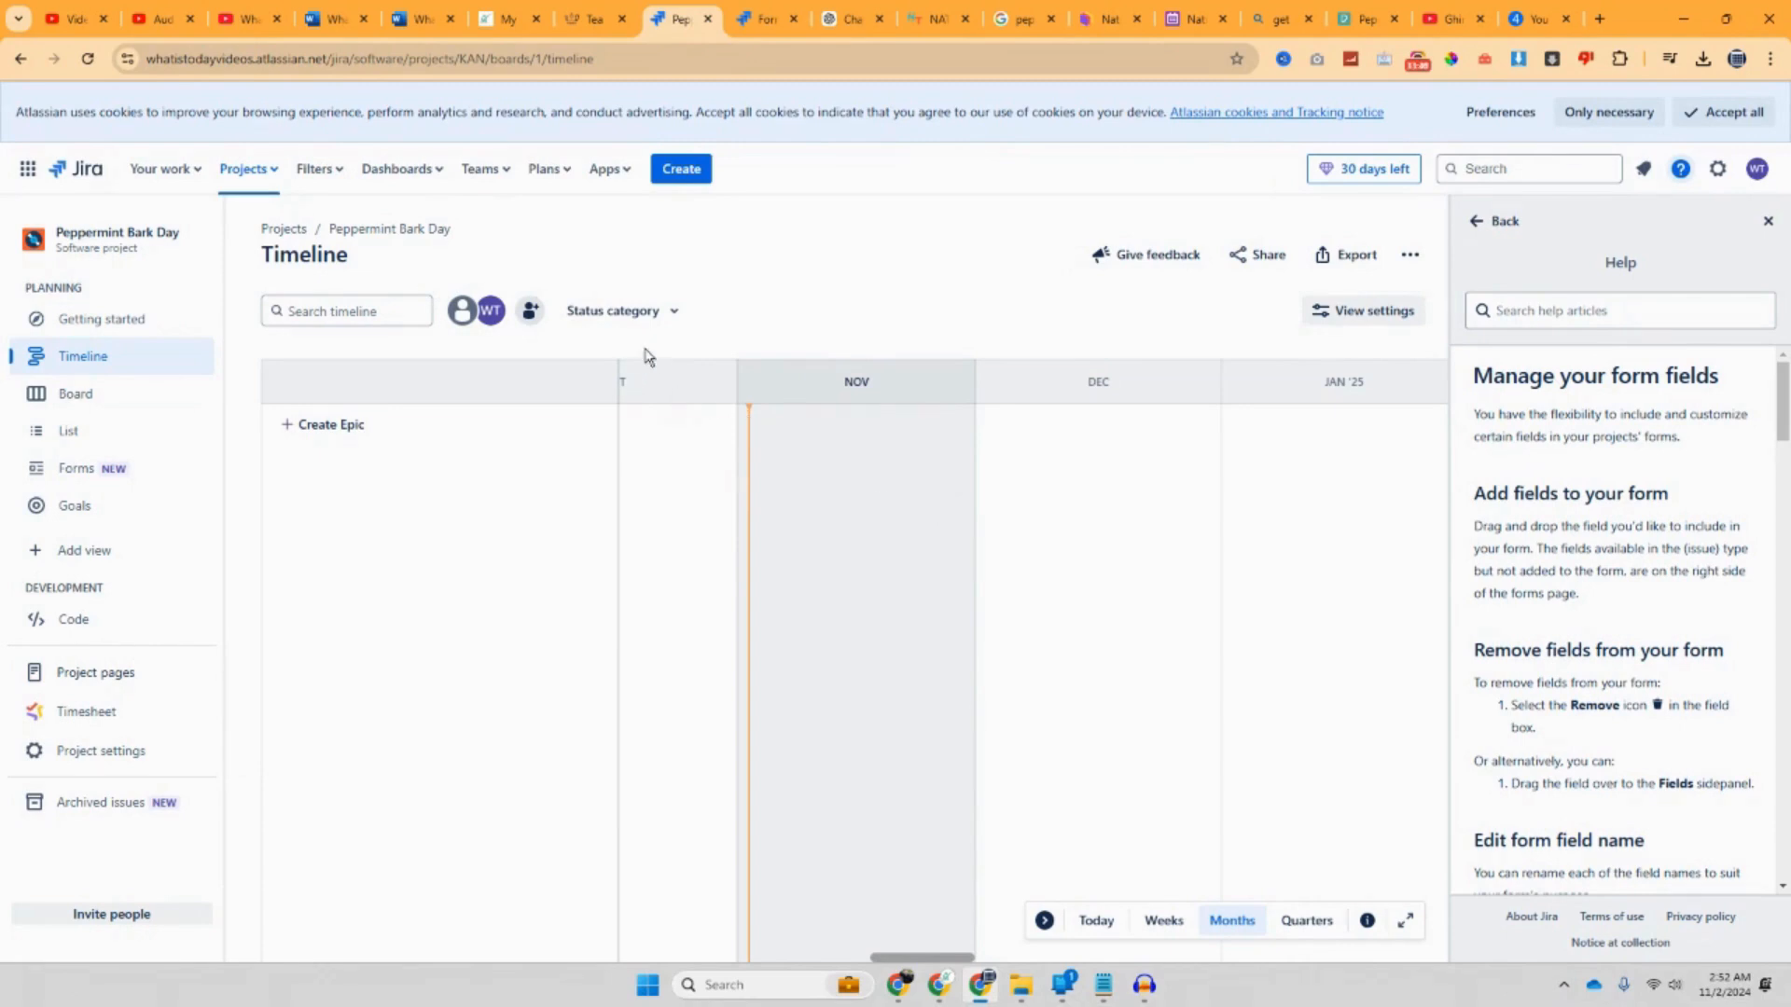
{"action": "left_click", "coordinate": [1411, 260]}
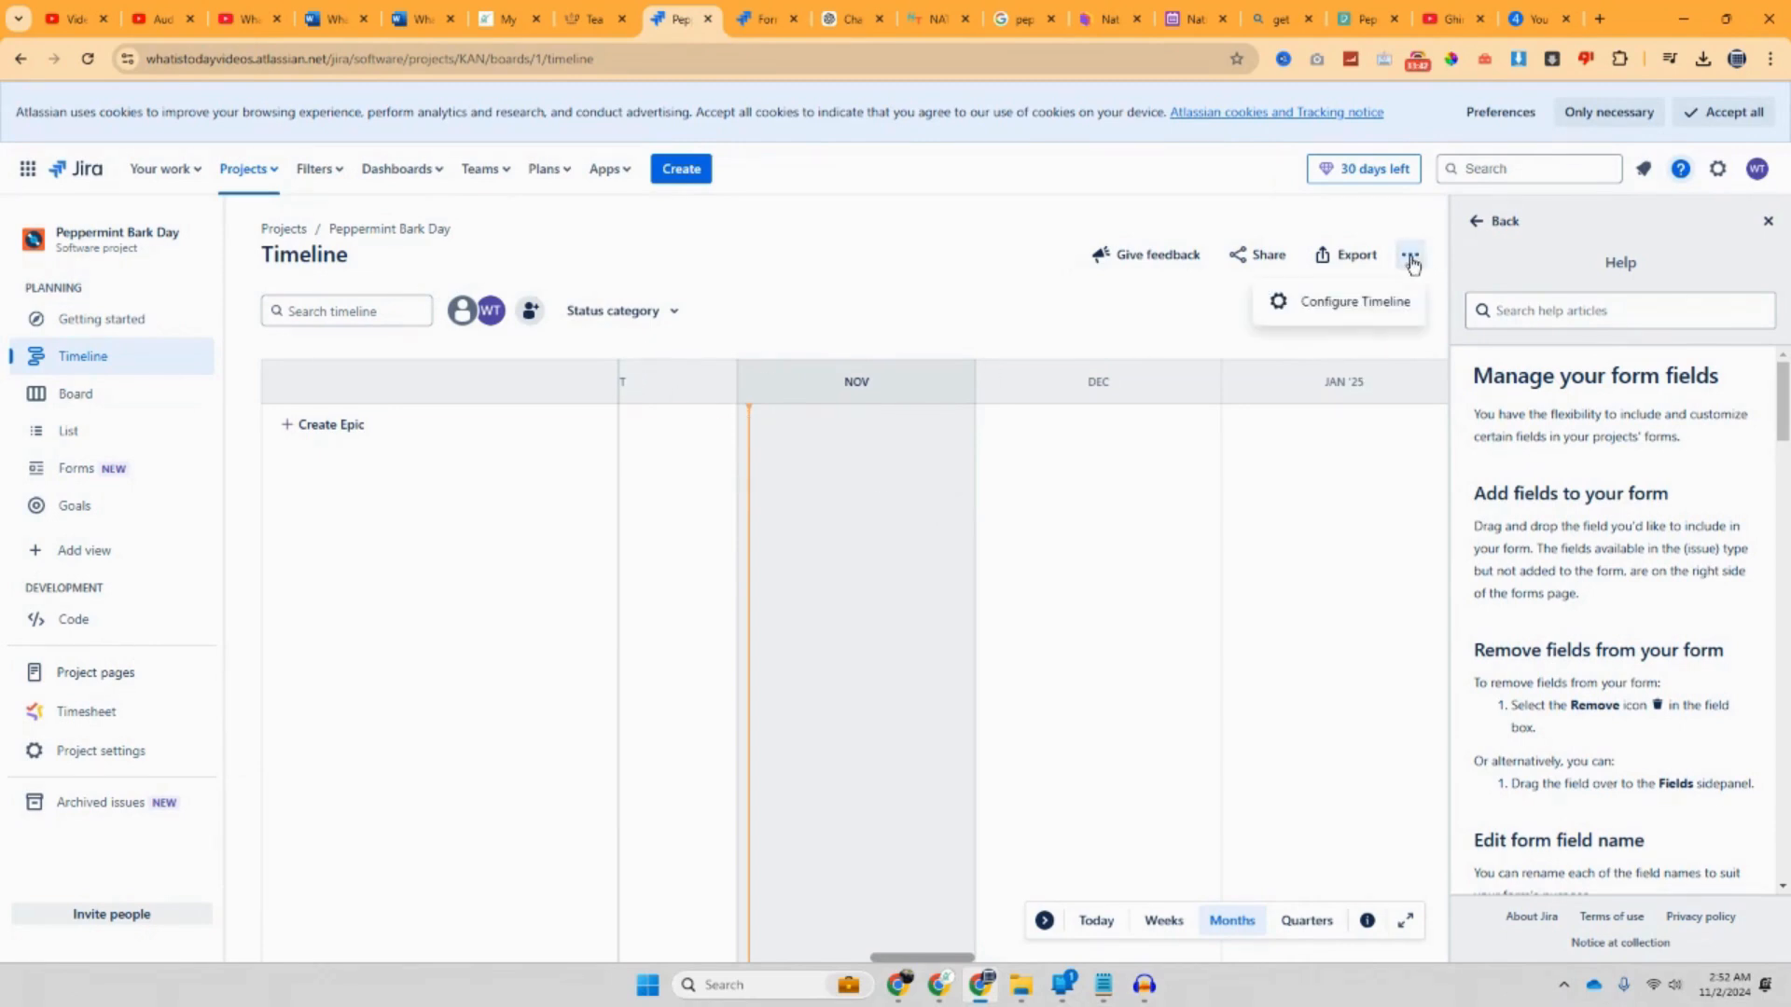
{"action": "left_click", "coordinate": [1050, 310]}
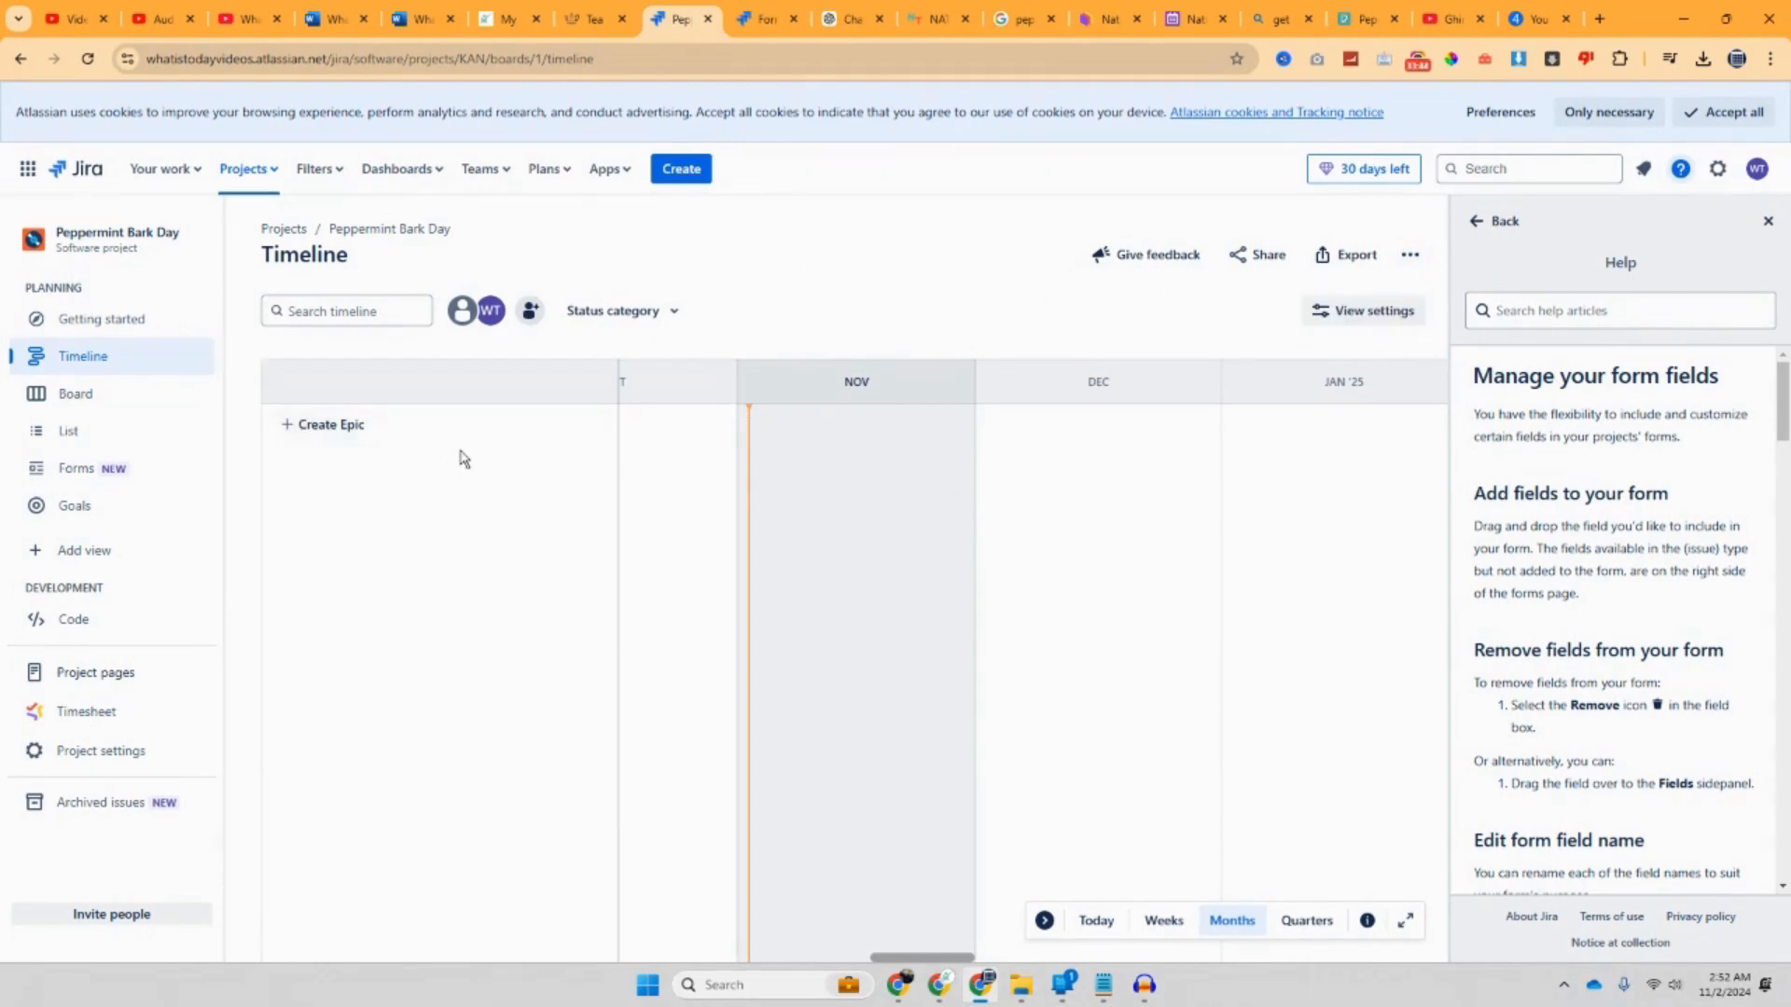
{"action": "double_click", "coordinate": [854, 382]}
Step: Set the timeline's display range to show only epics completed in the last month
{"action": "left_click", "coordinate": [1385, 312]}
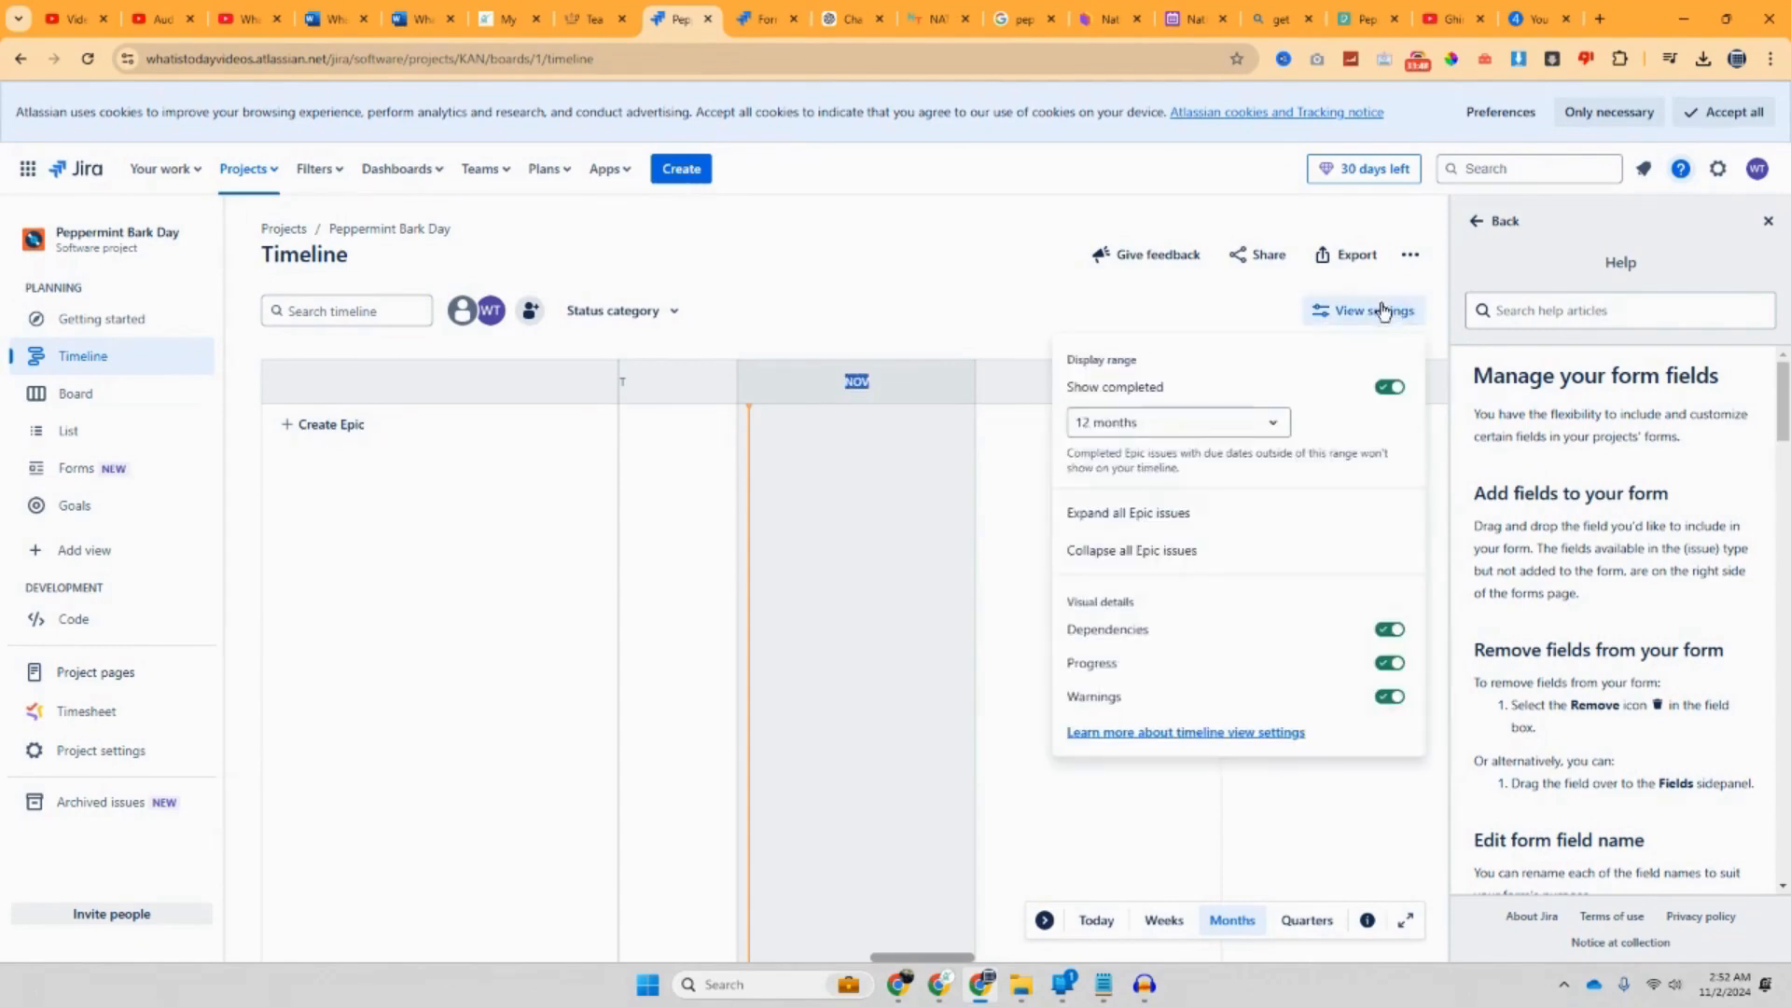
{"action": "left_click", "coordinate": [1283, 424]}
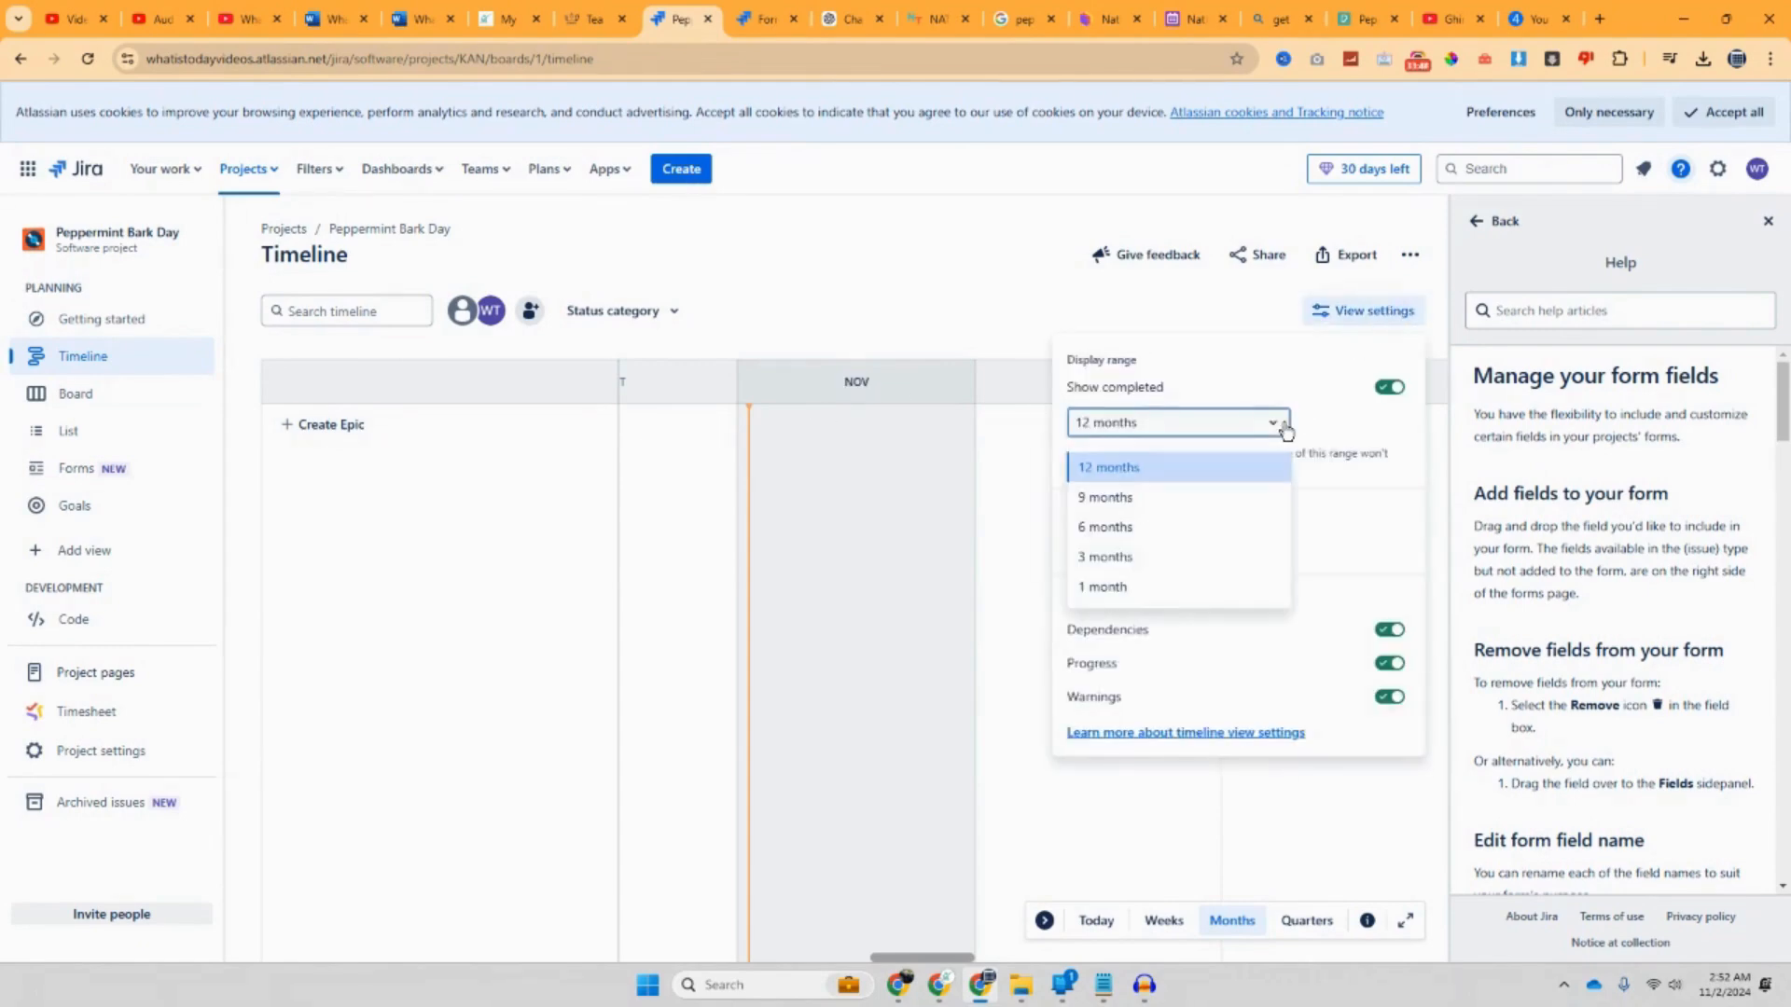
{"action": "left_click", "coordinate": [1163, 585]}
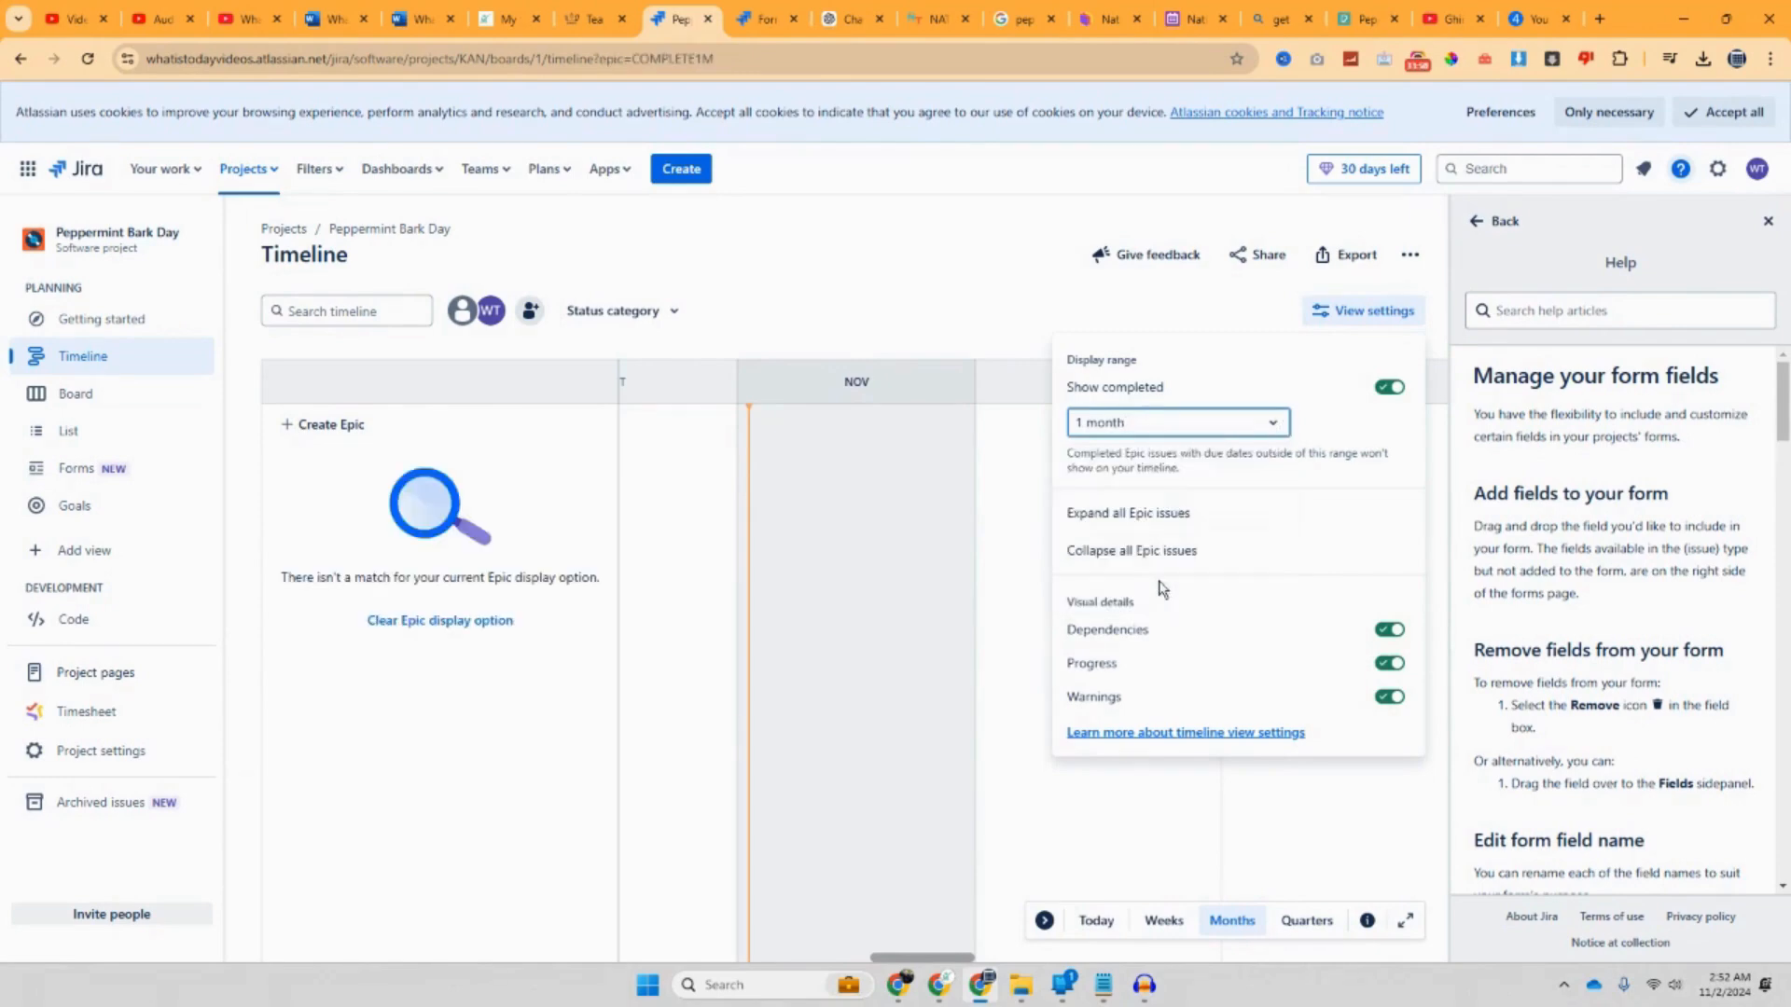
{"action": "left_click", "coordinate": [1067, 306]}
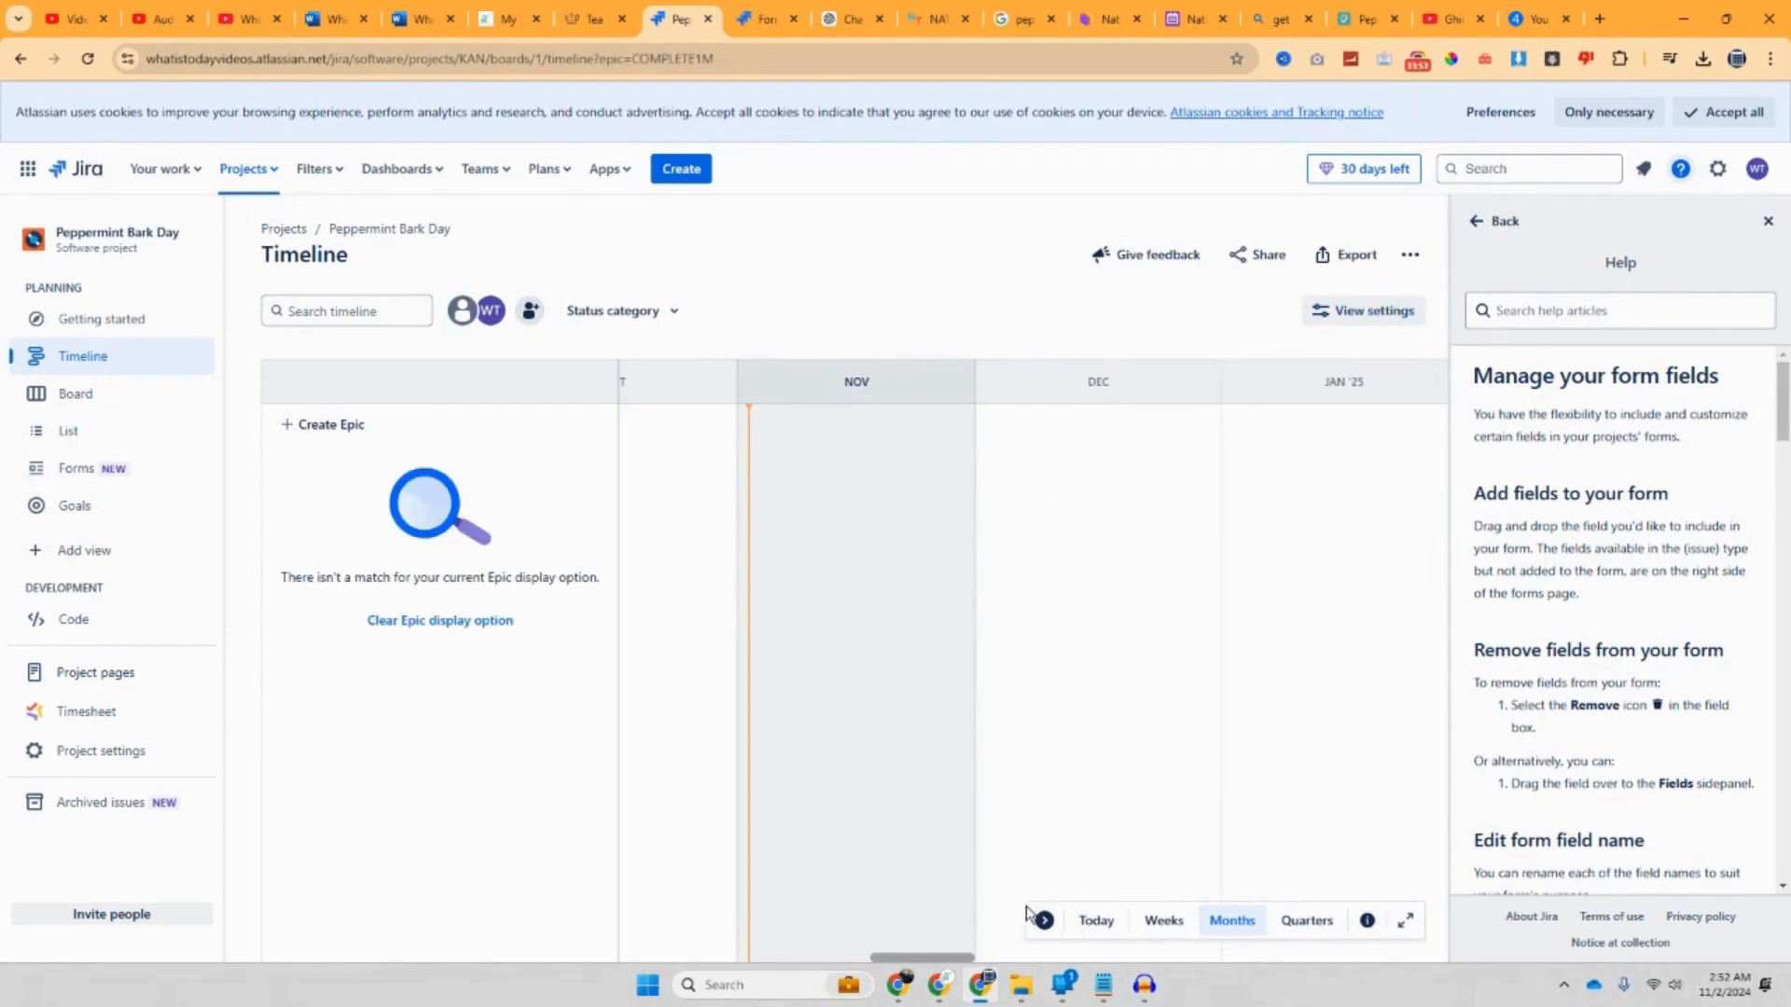
{"action": "left_click_drag", "start_coordinate": [968, 960], "coordinate": [981, 960]}
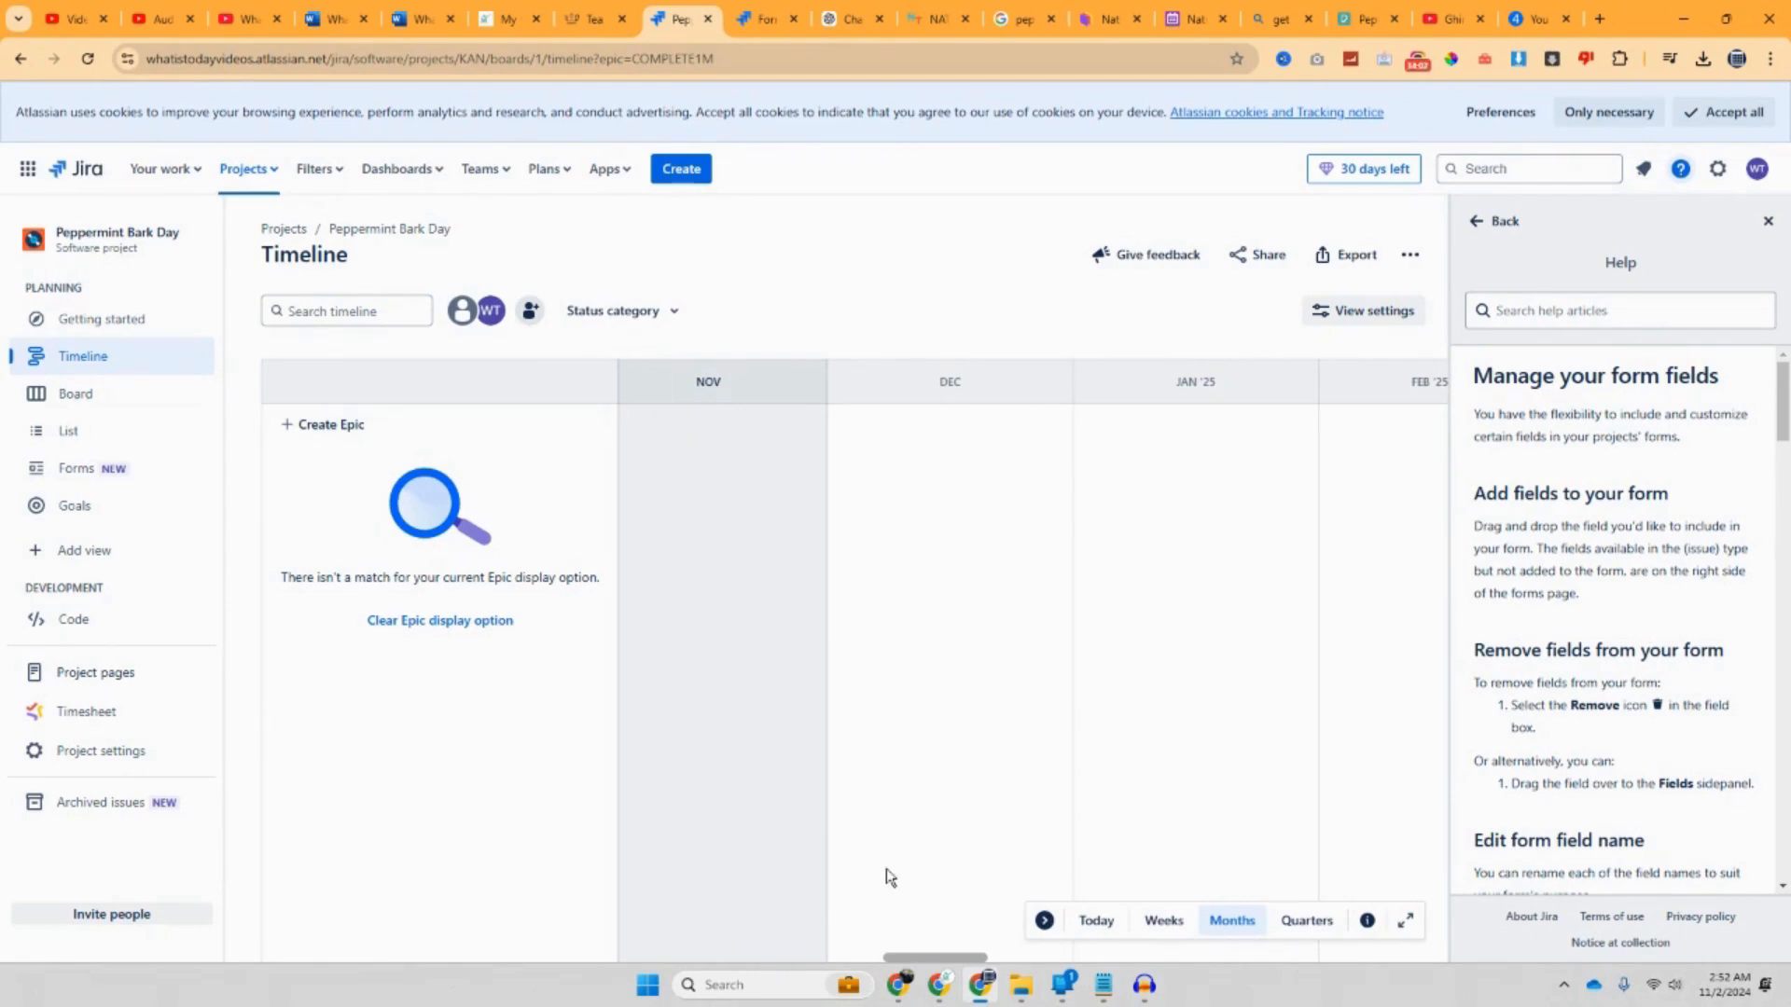
Step: Jump to today, step the scale through Weeks, Months and Quarters, then return to the Board
{"action": "left_click", "coordinate": [1093, 922]}
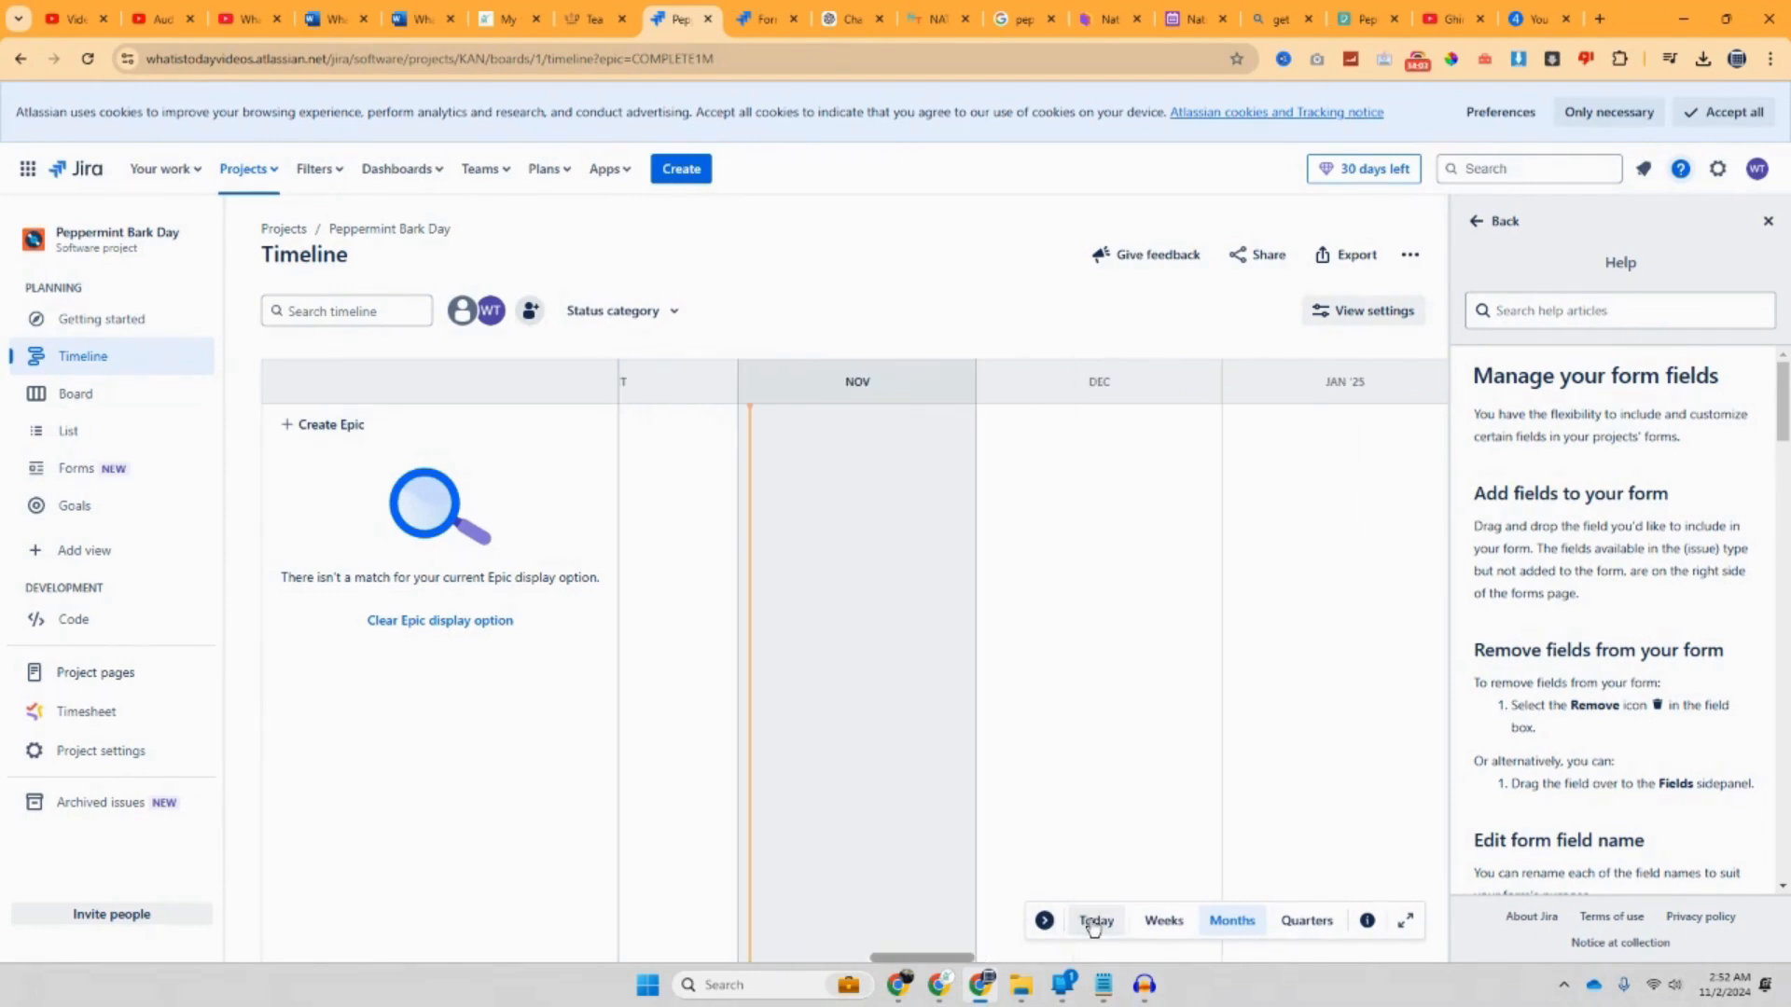
{"action": "left_click", "coordinate": [1180, 936]}
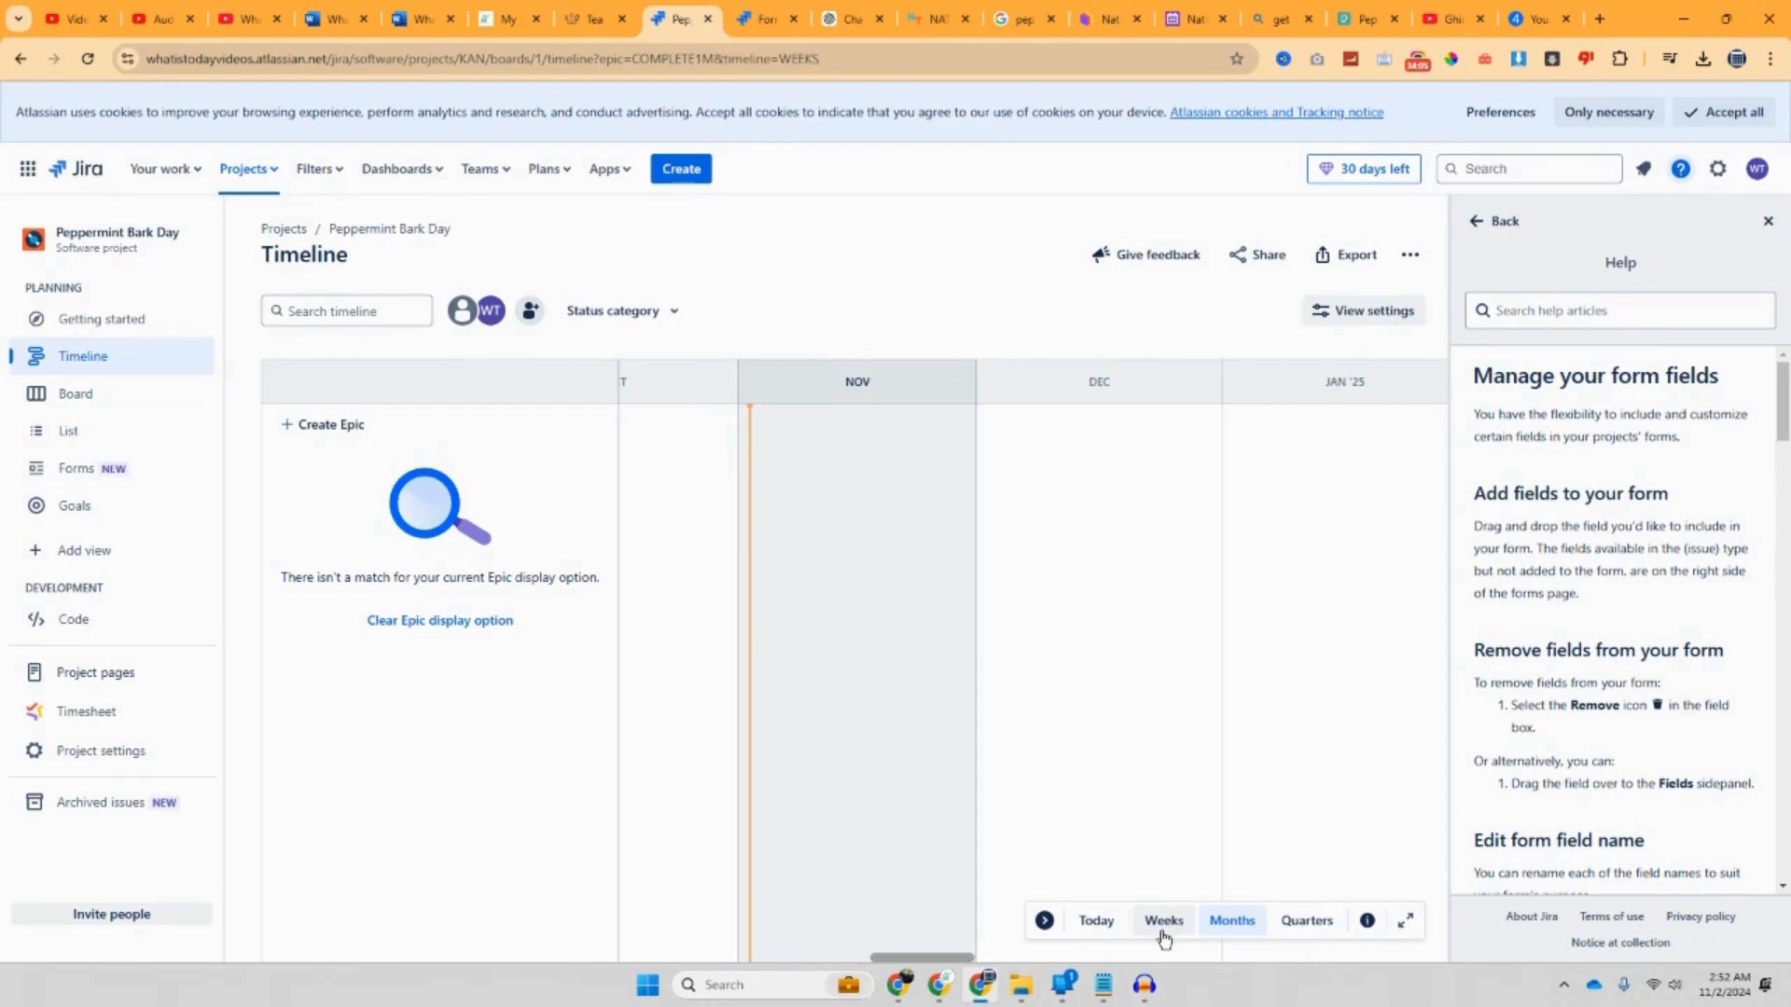
{"action": "left_click", "coordinate": [1212, 935]}
{"action": "left_click", "coordinate": [1306, 925]}
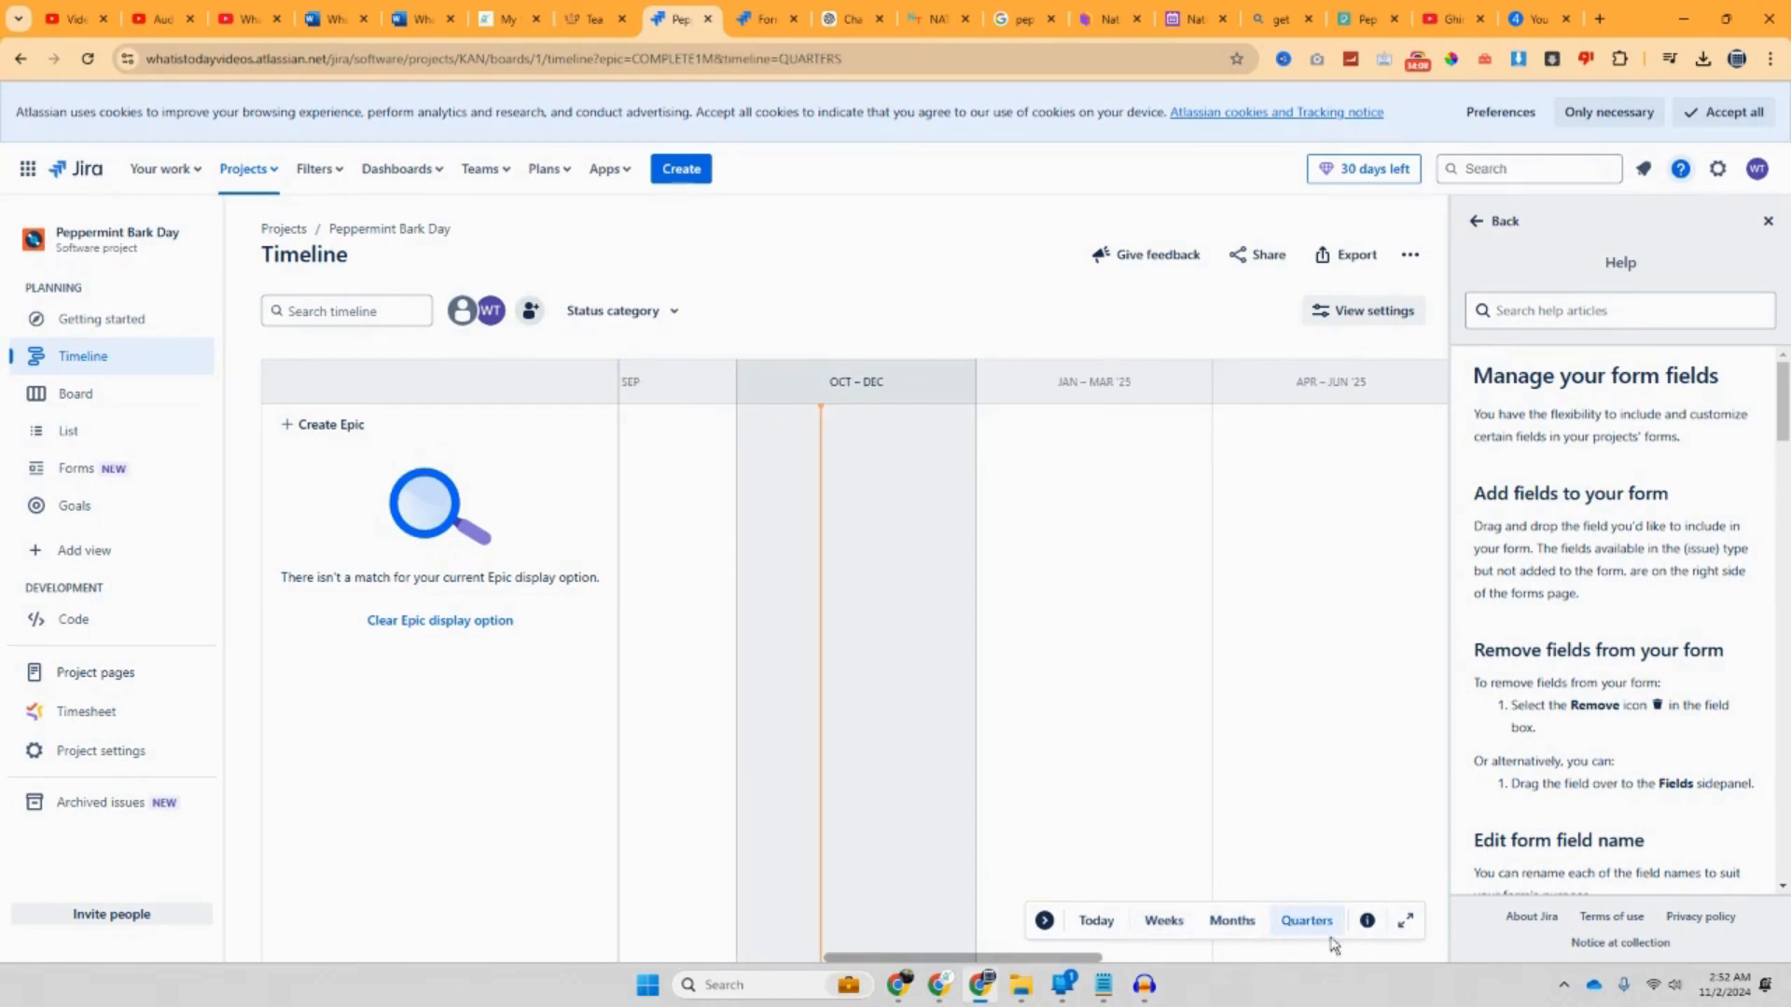
{"action": "left_click", "coordinate": [1409, 931]}
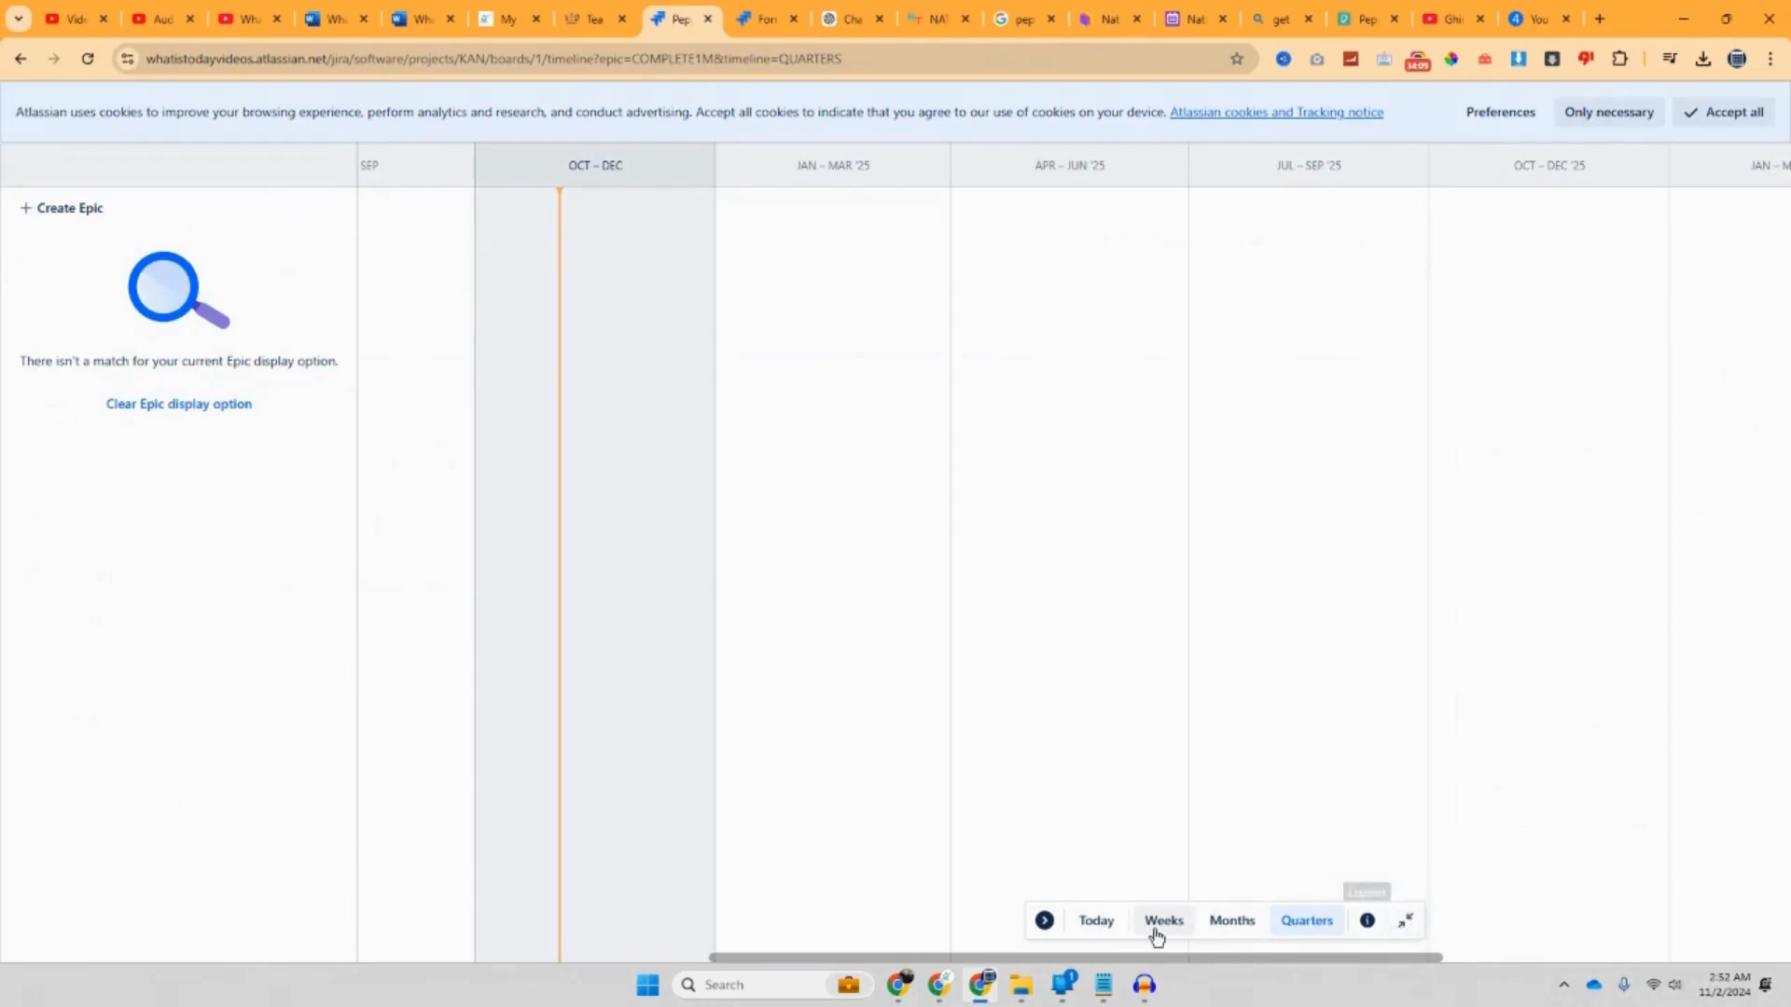
{"action": "left_click", "coordinate": [1410, 926]}
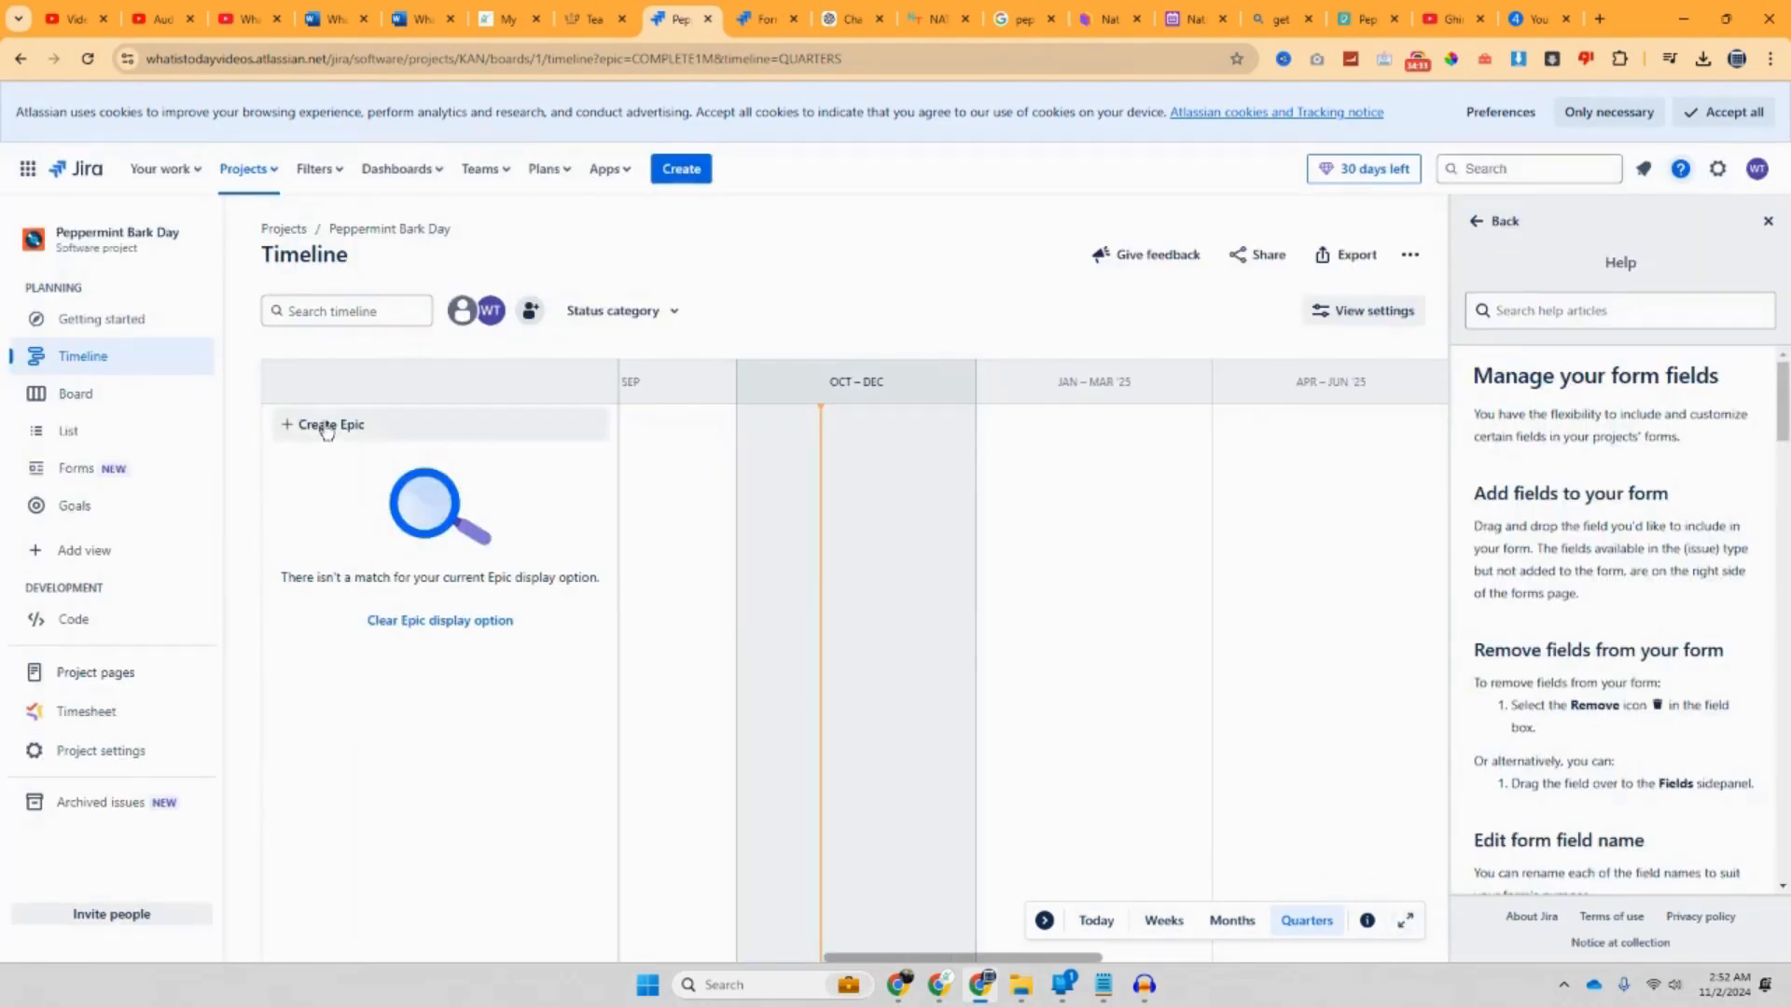
{"action": "left_click", "coordinate": [155, 410]}
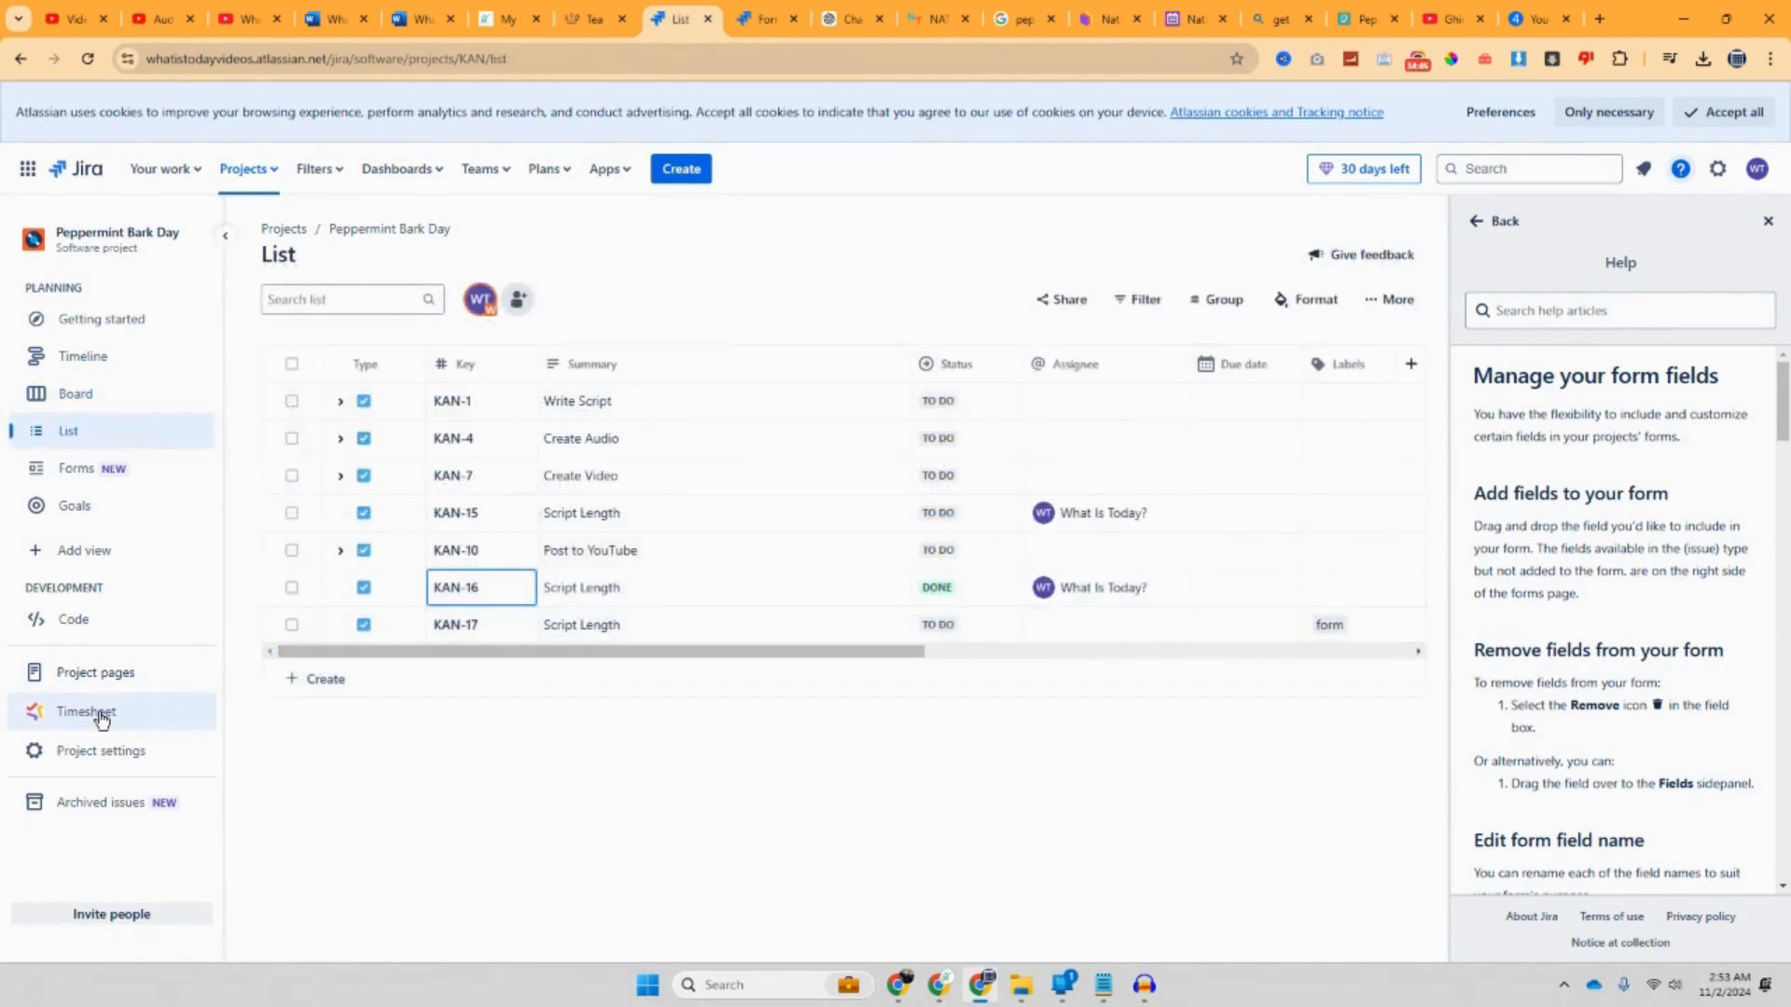
Step: Open the project Timesheet, then bring up the Teams menu from the Default dashboard
{"action": "left_click", "coordinate": [101, 715]}
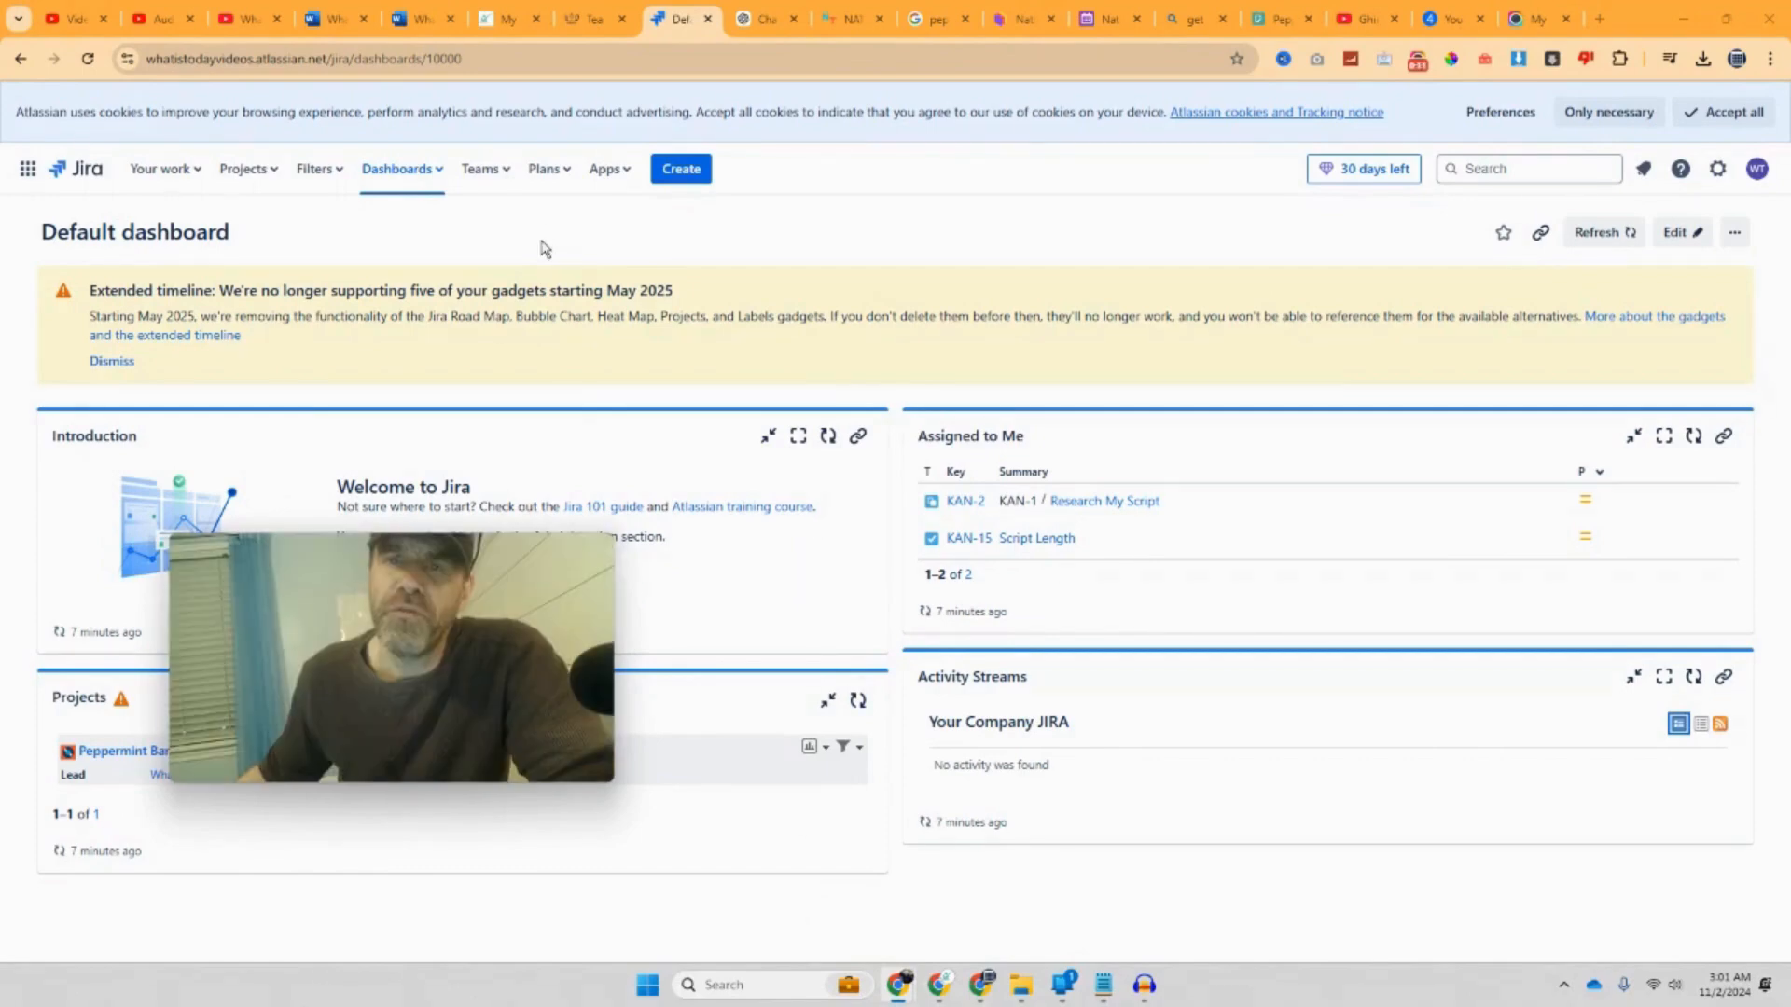
{"action": "left_click", "coordinate": [504, 184]}
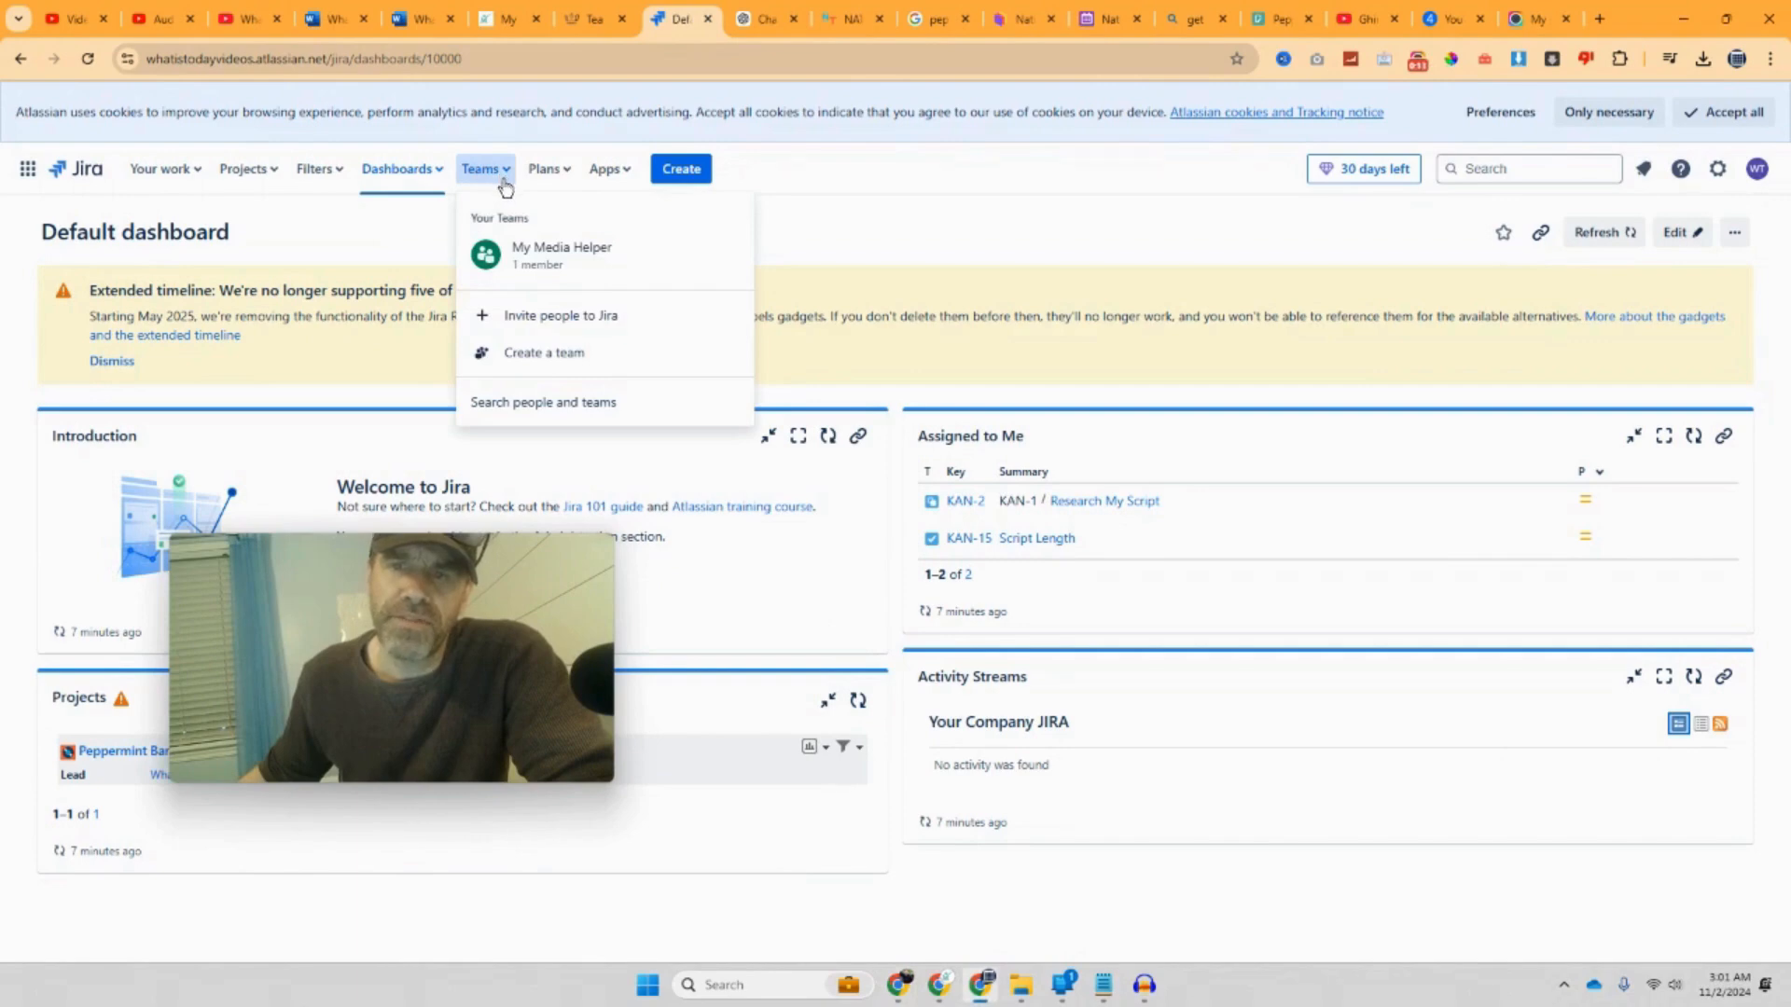
Step: Abandon a new team draft, then choose Invite people to Jira from the Teams menu
{"action": "mouse_move", "coordinate": [542, 549]}
{"action": "left_click_drag", "start_coordinate": [541, 546], "coordinate": [1231, 416]}
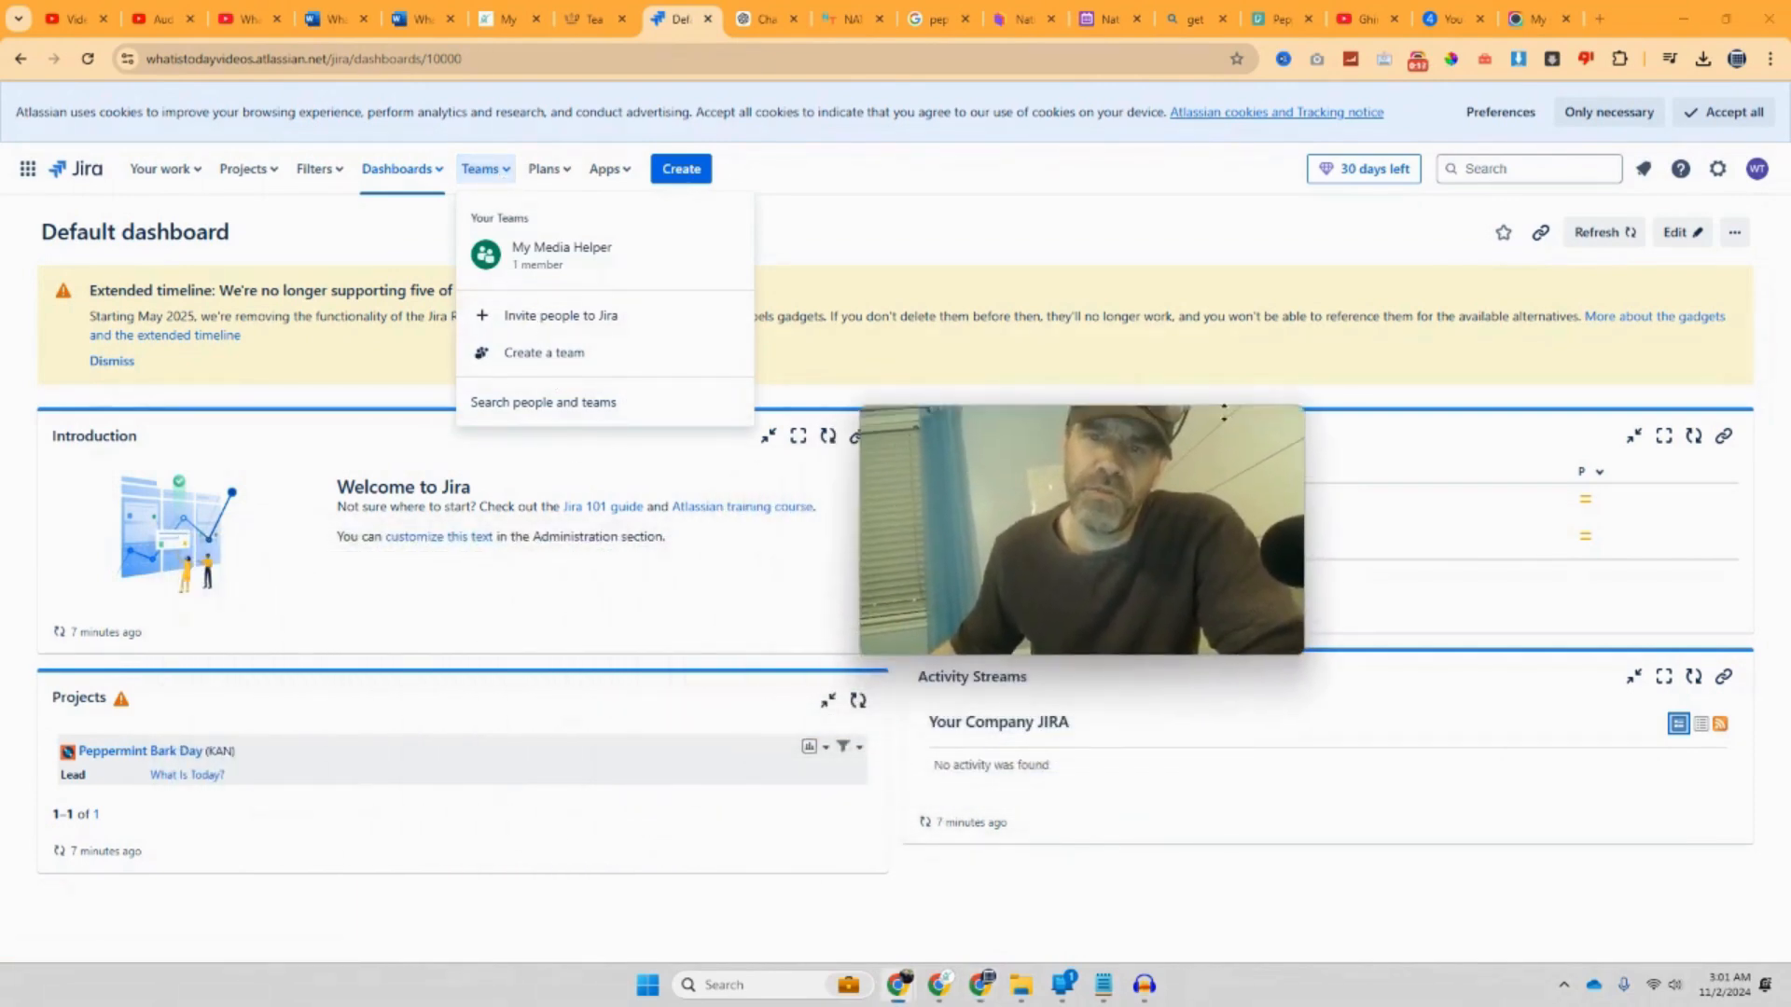
{"action": "left_click", "coordinate": [560, 354]}
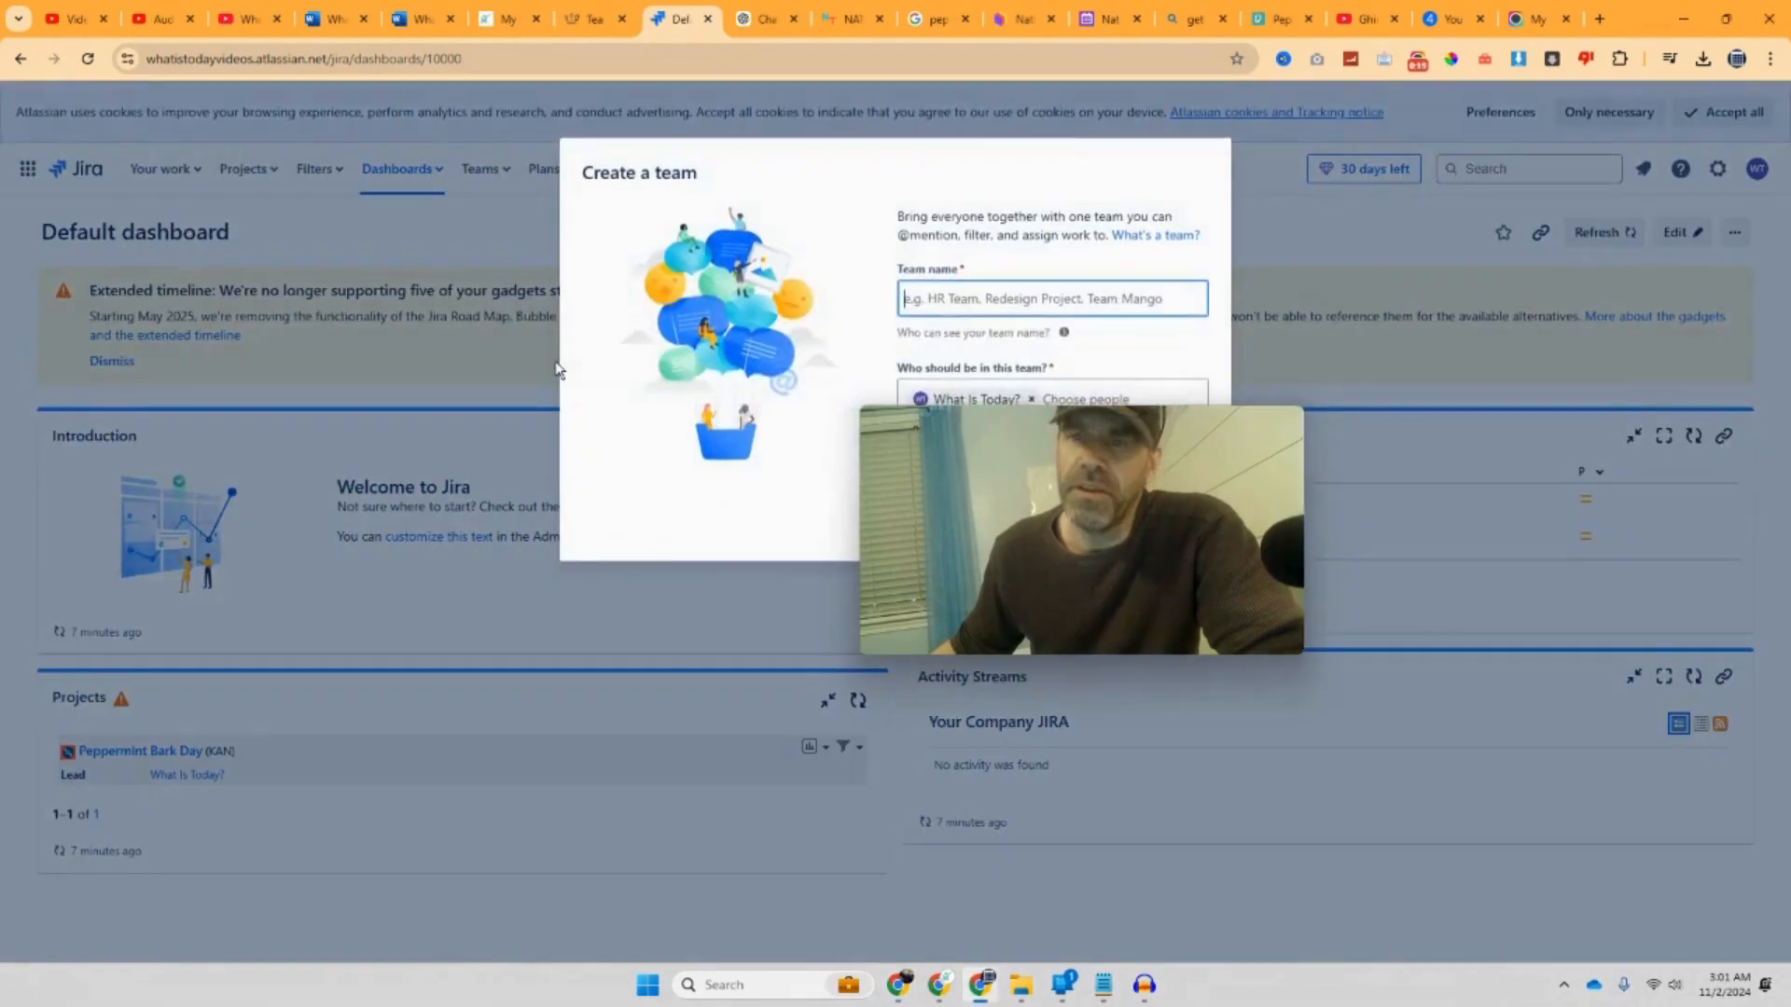
{"action": "left_click_drag", "start_coordinate": [1037, 454], "coordinate": [1082, 624]}
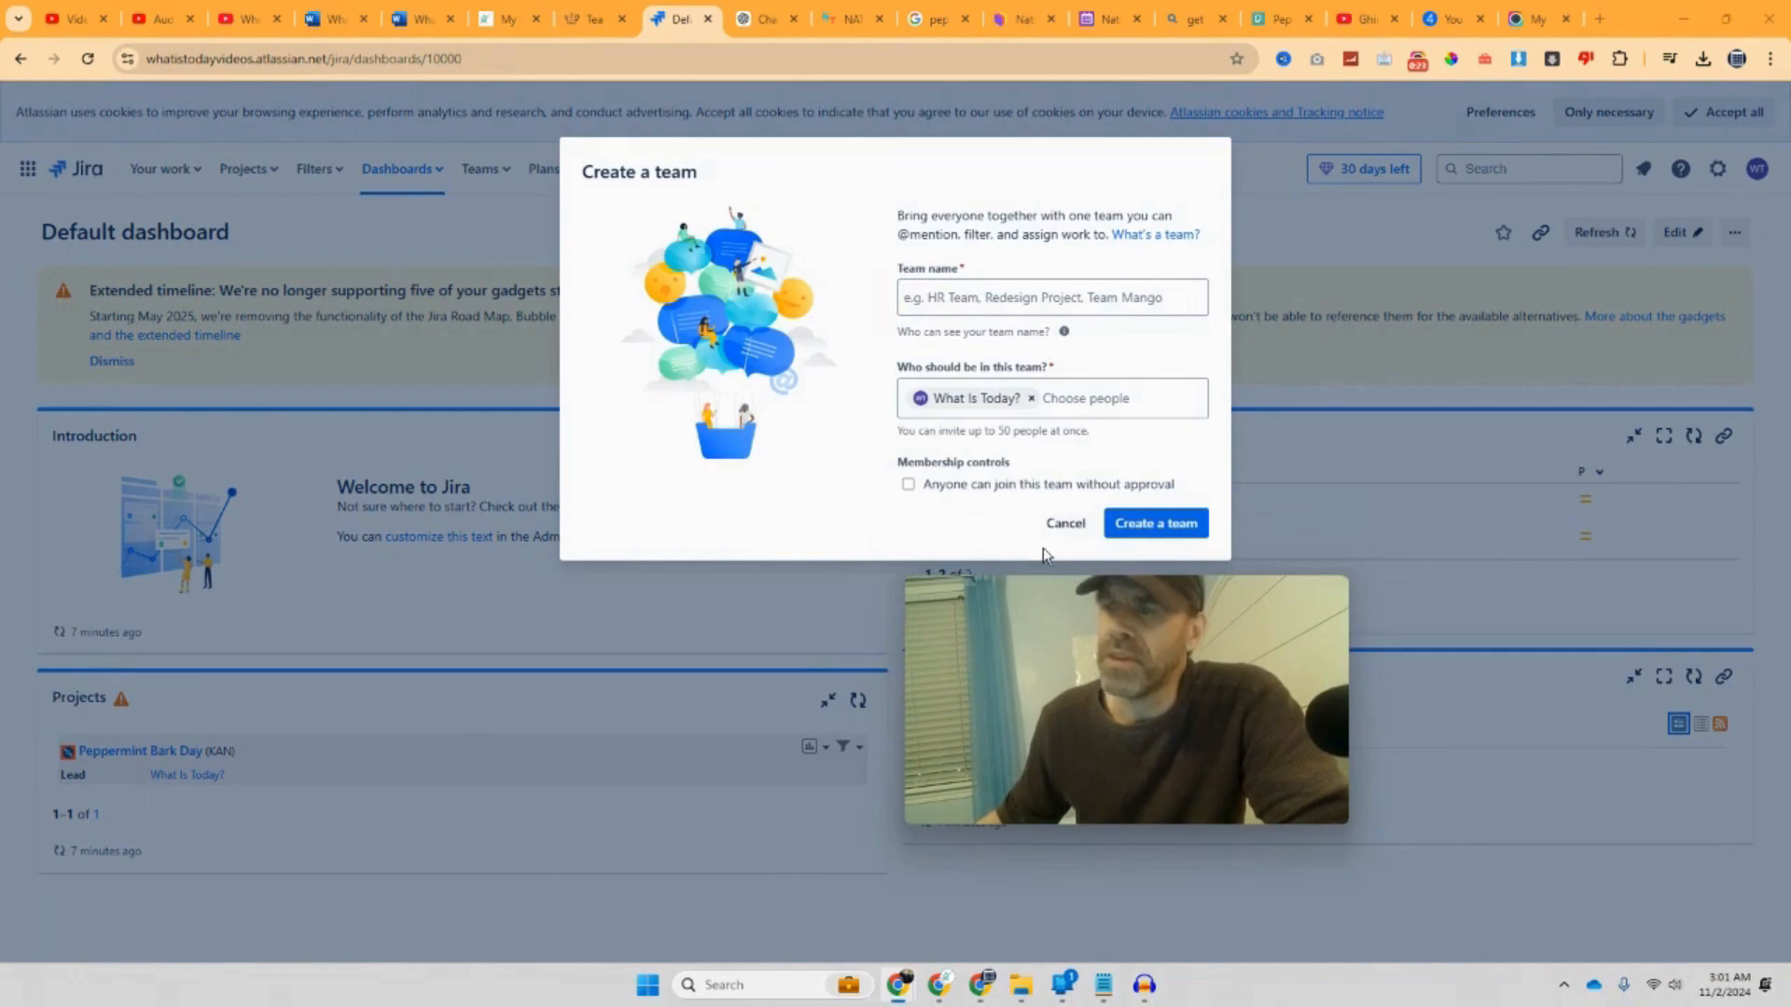
{"action": "left_click", "coordinate": [1063, 523]}
{"action": "left_click", "coordinate": [501, 179]}
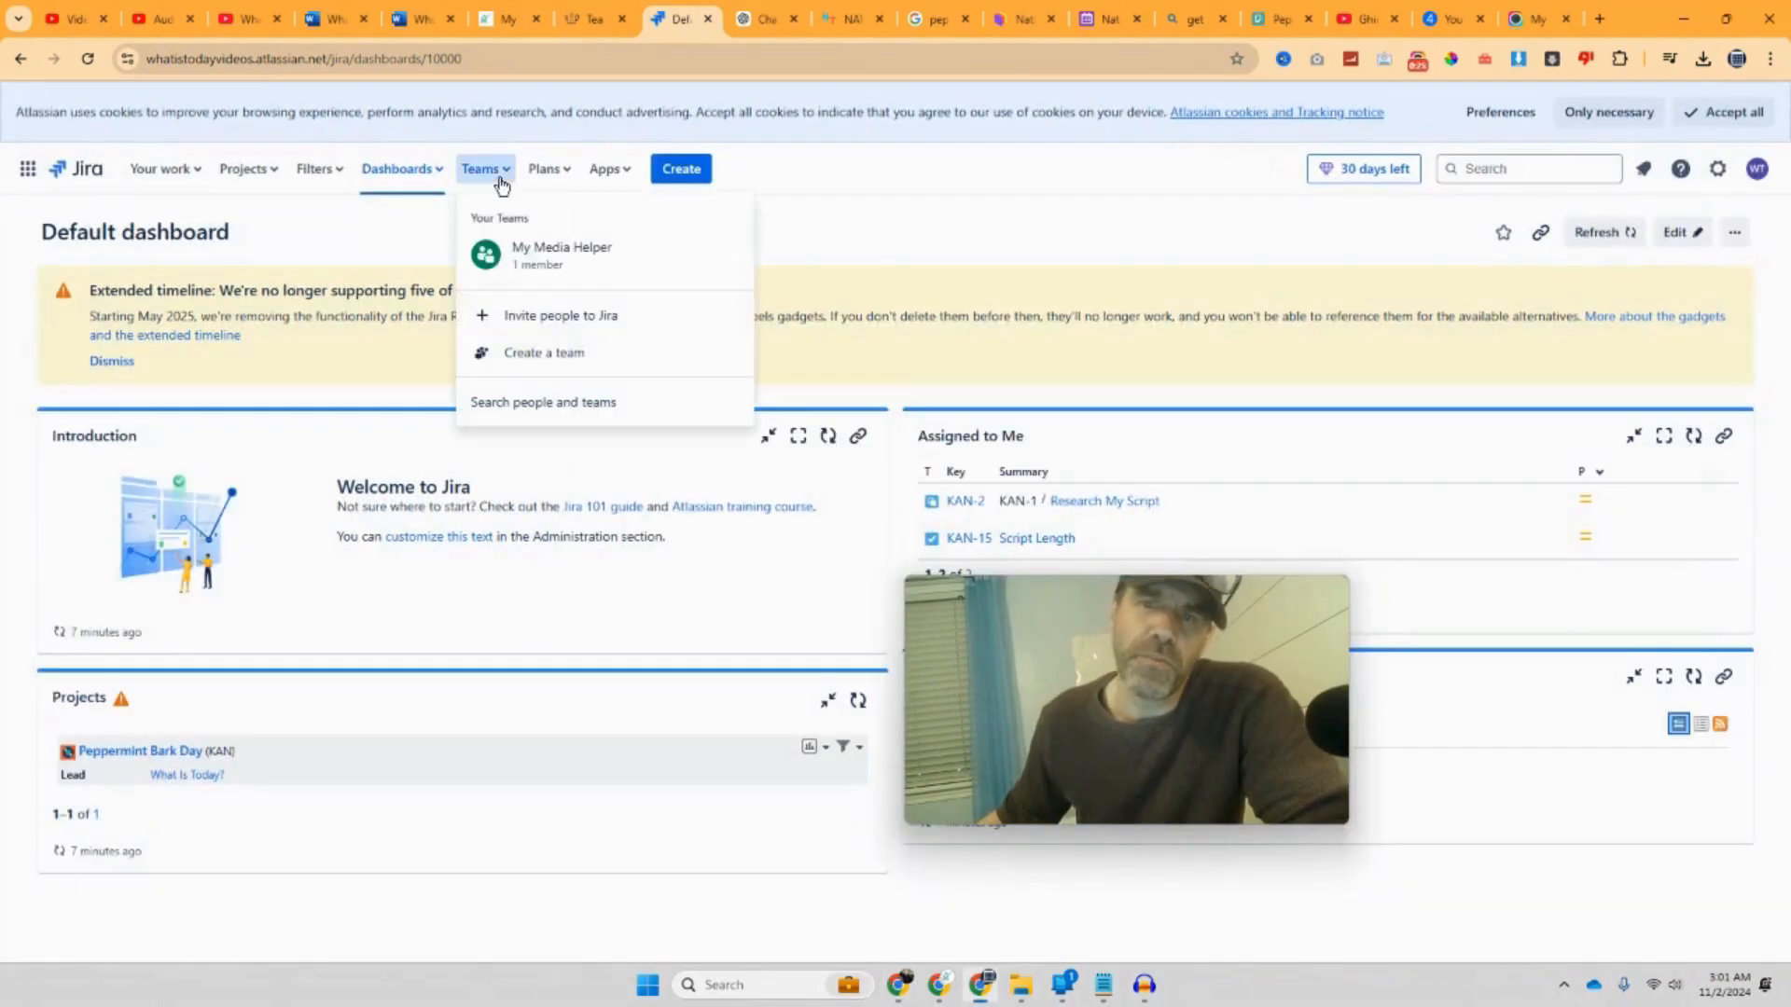
{"action": "left_click", "coordinate": [550, 317]}
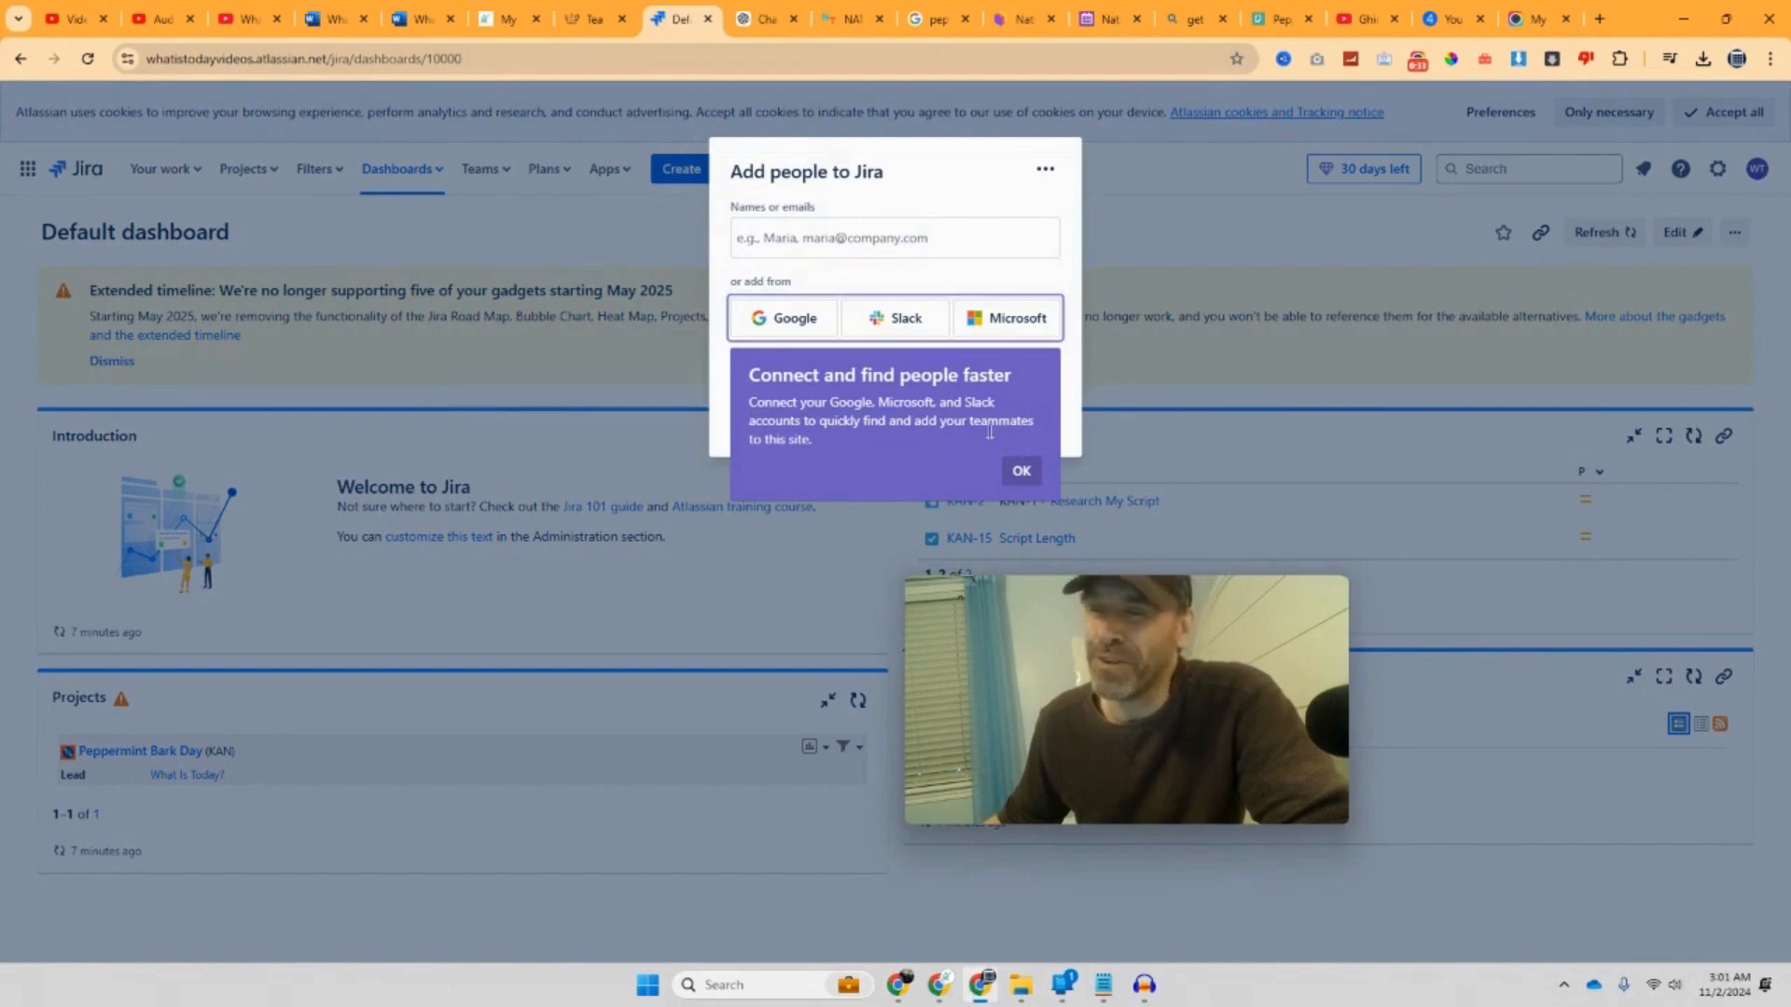
Step: Enter the invitee's e-mail address, pick the suggestion, and send the invite with Add 1 person
{"action": "left_click", "coordinate": [1020, 472]}
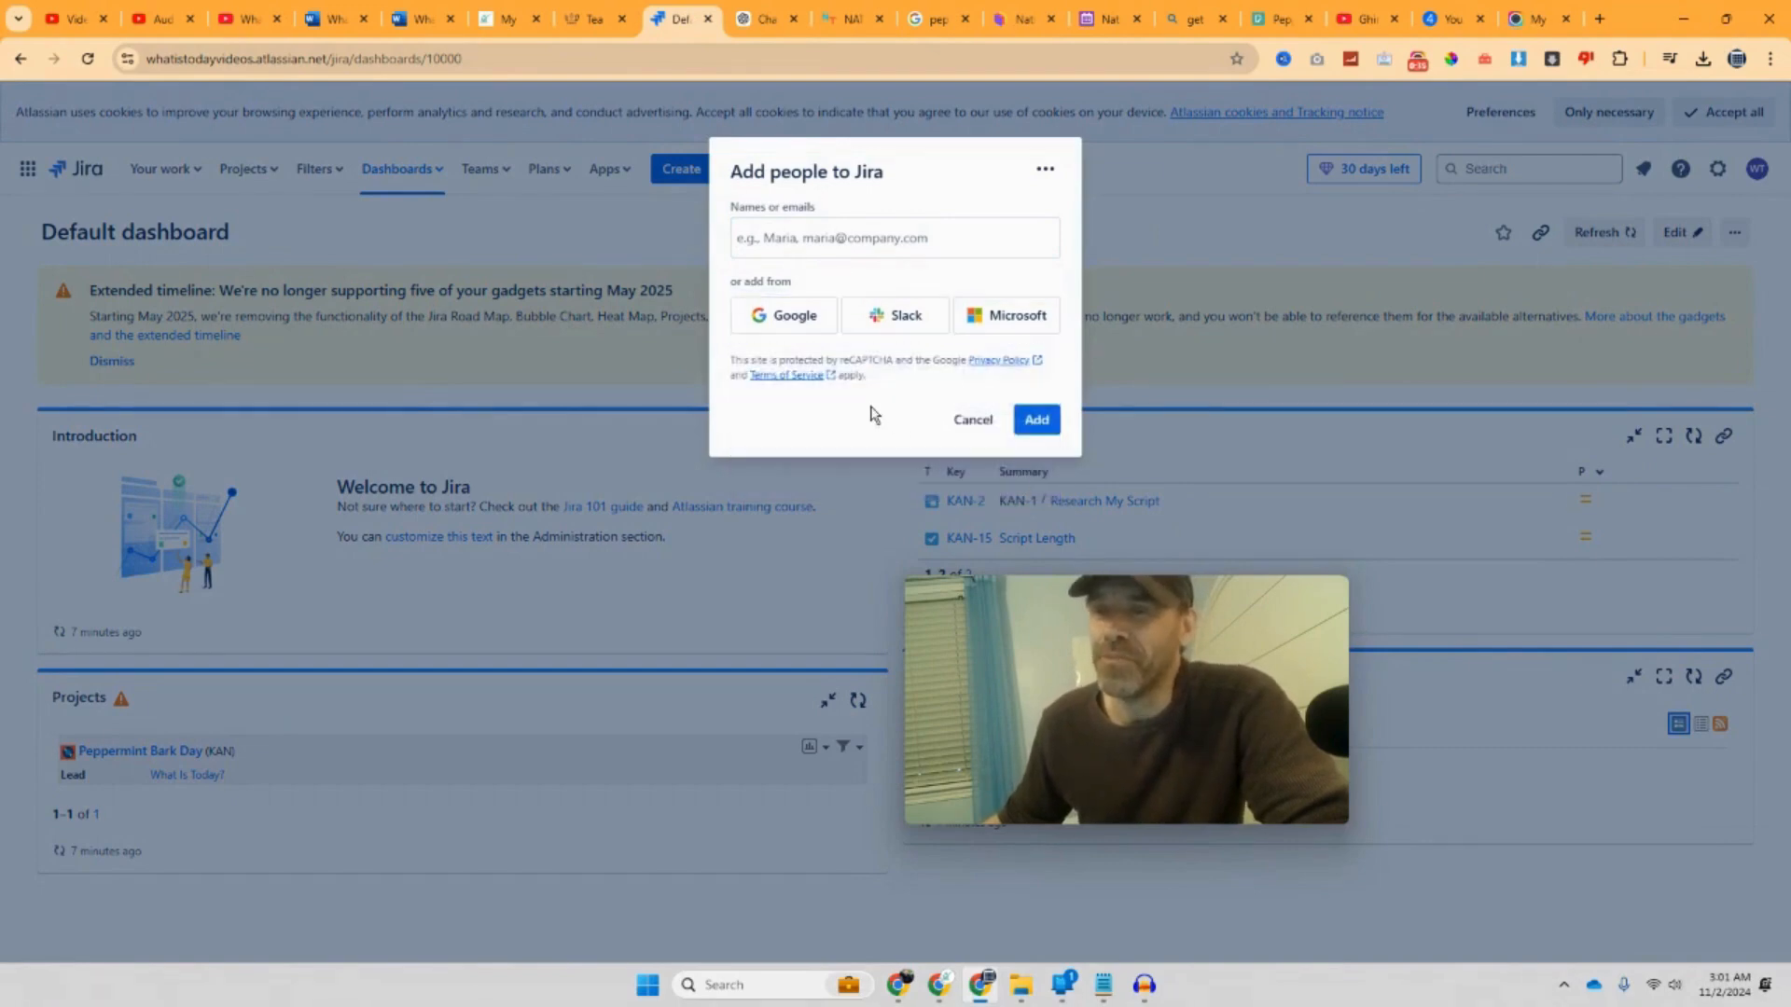
{"action": "left_click", "coordinate": [772, 237]}
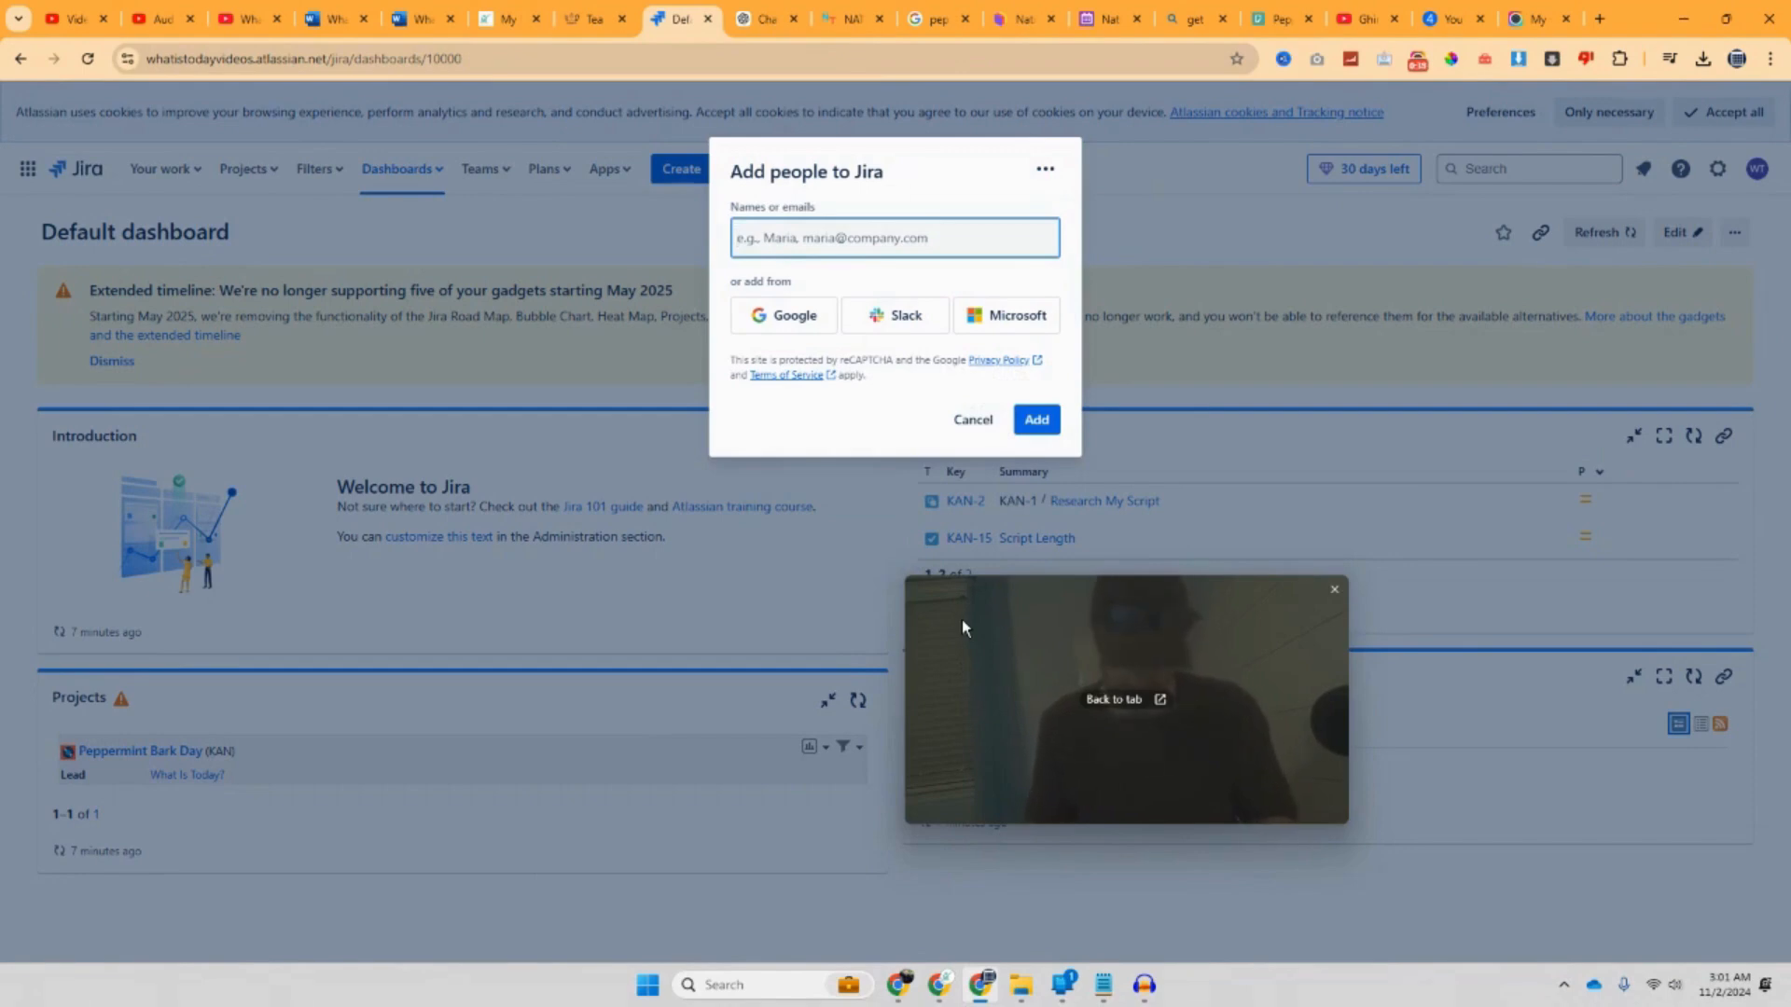
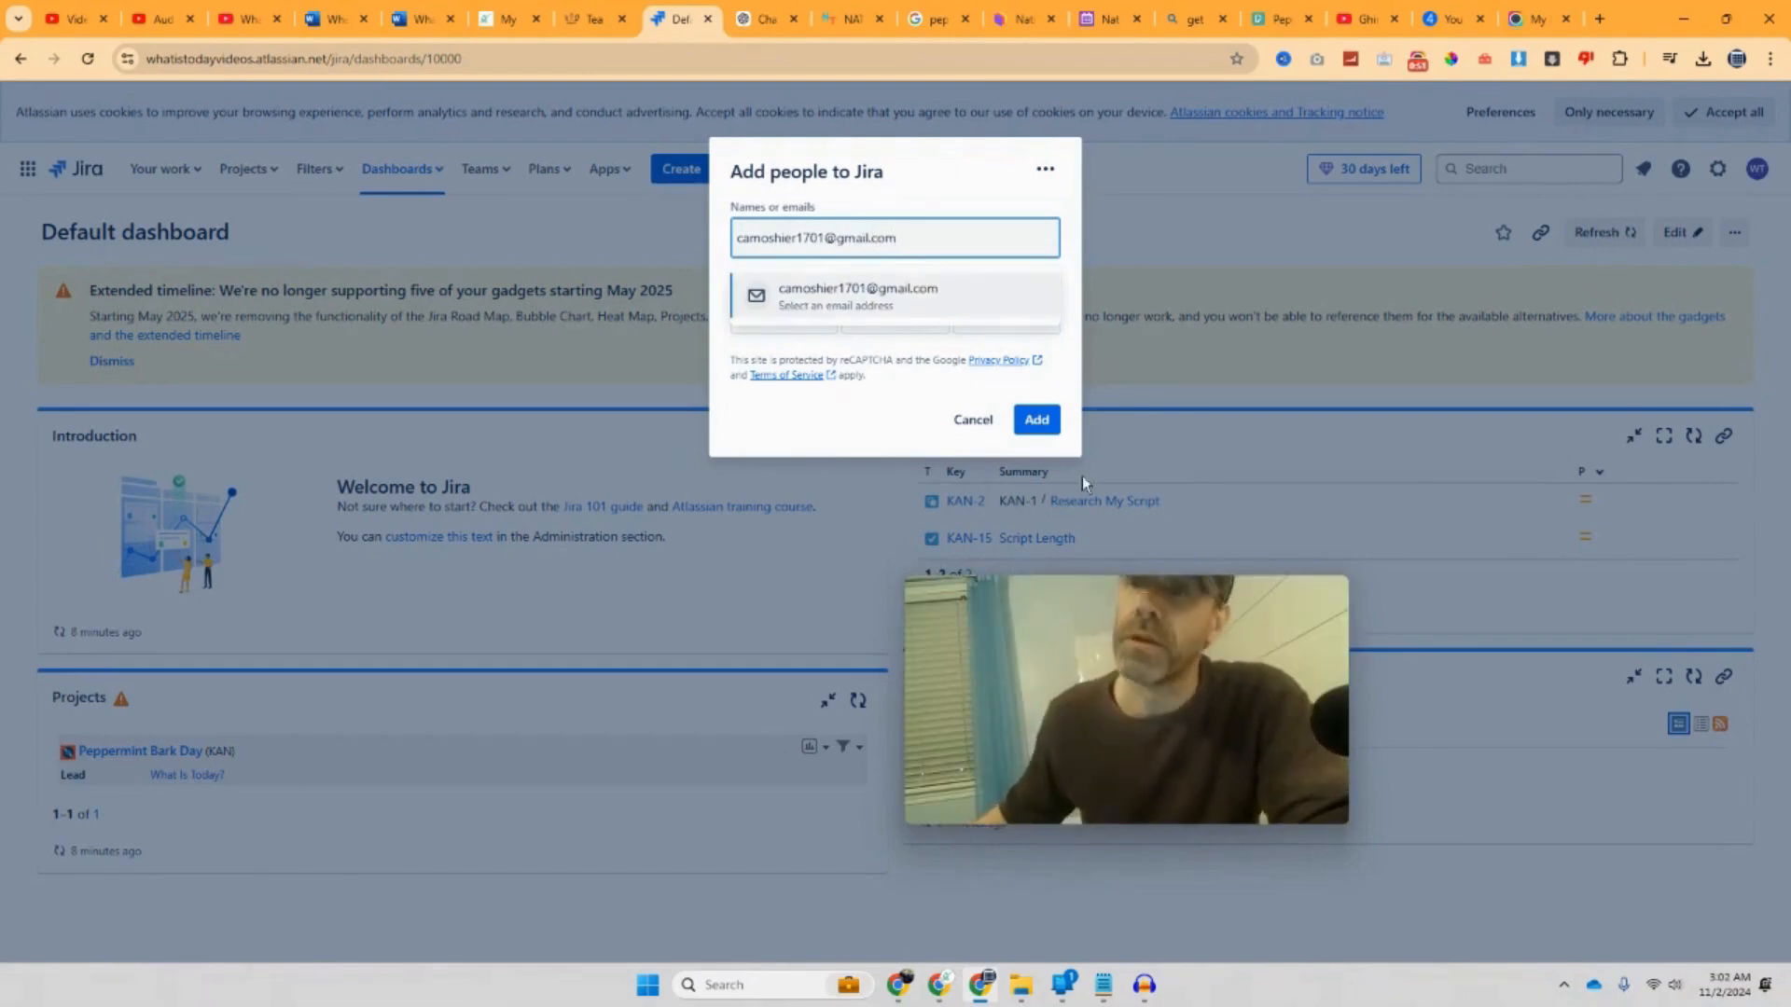
{"action": "left_click", "coordinate": [960, 310]}
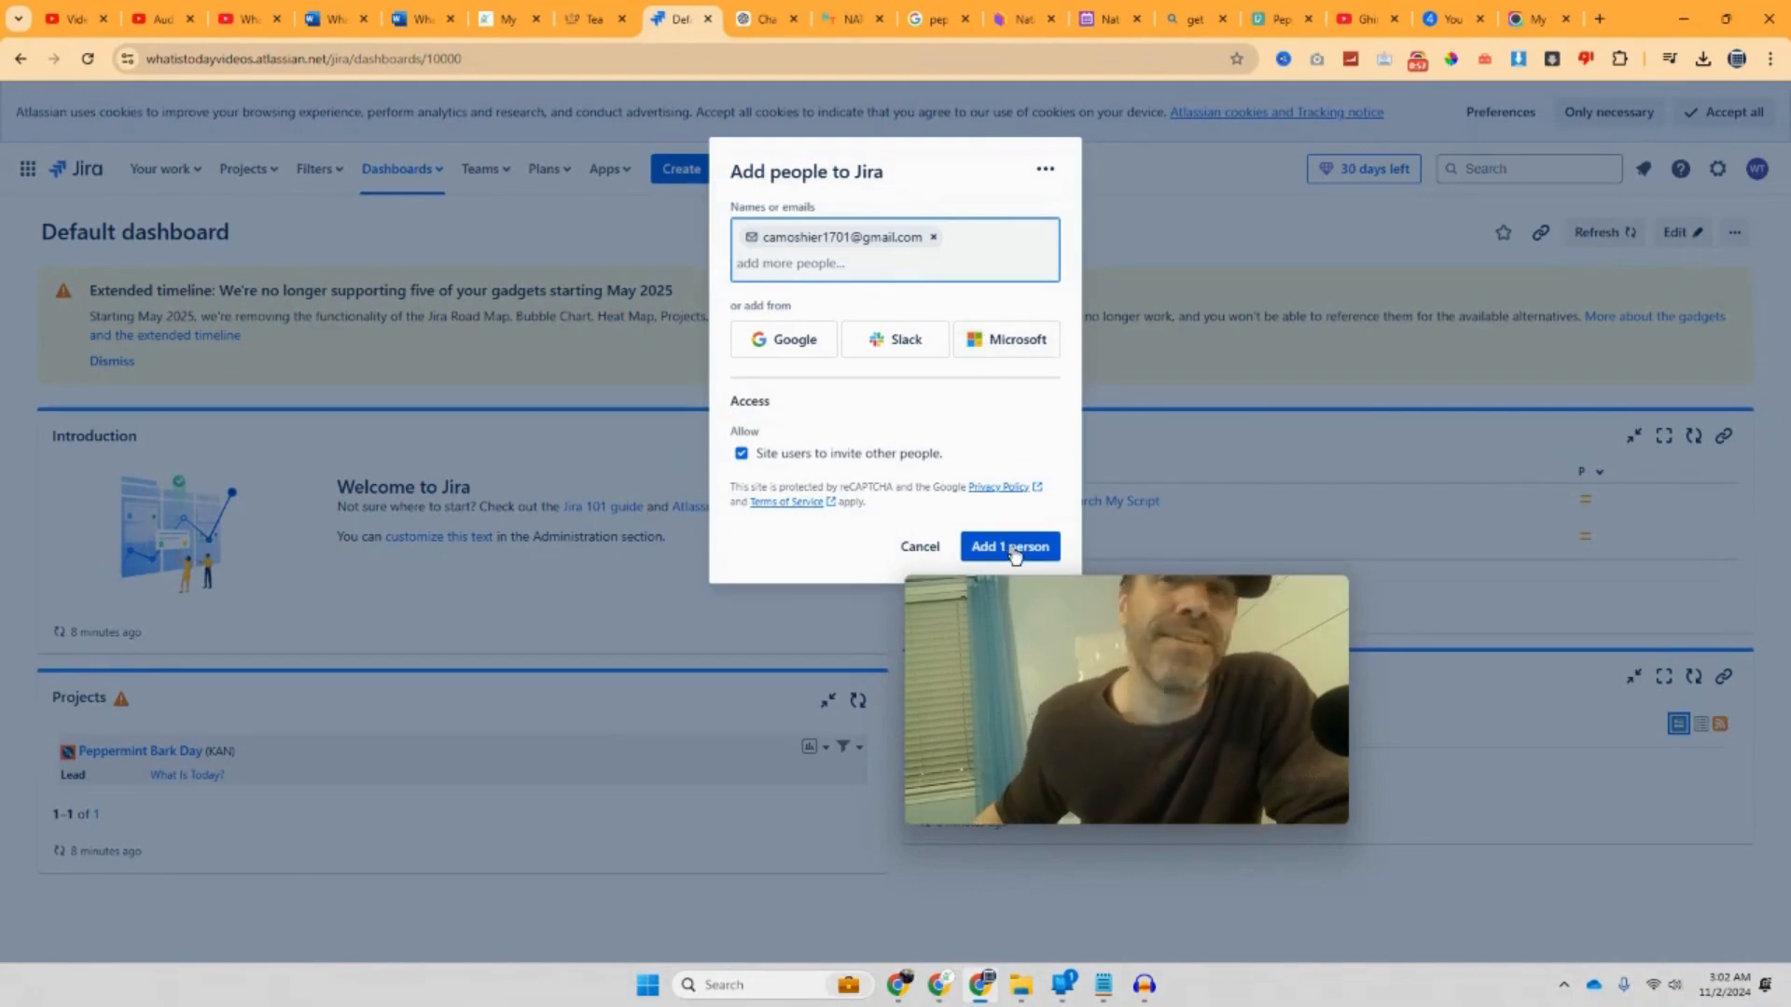
{"action": "left_click_drag", "start_coordinate": [1043, 597], "coordinate": [1220, 656]}
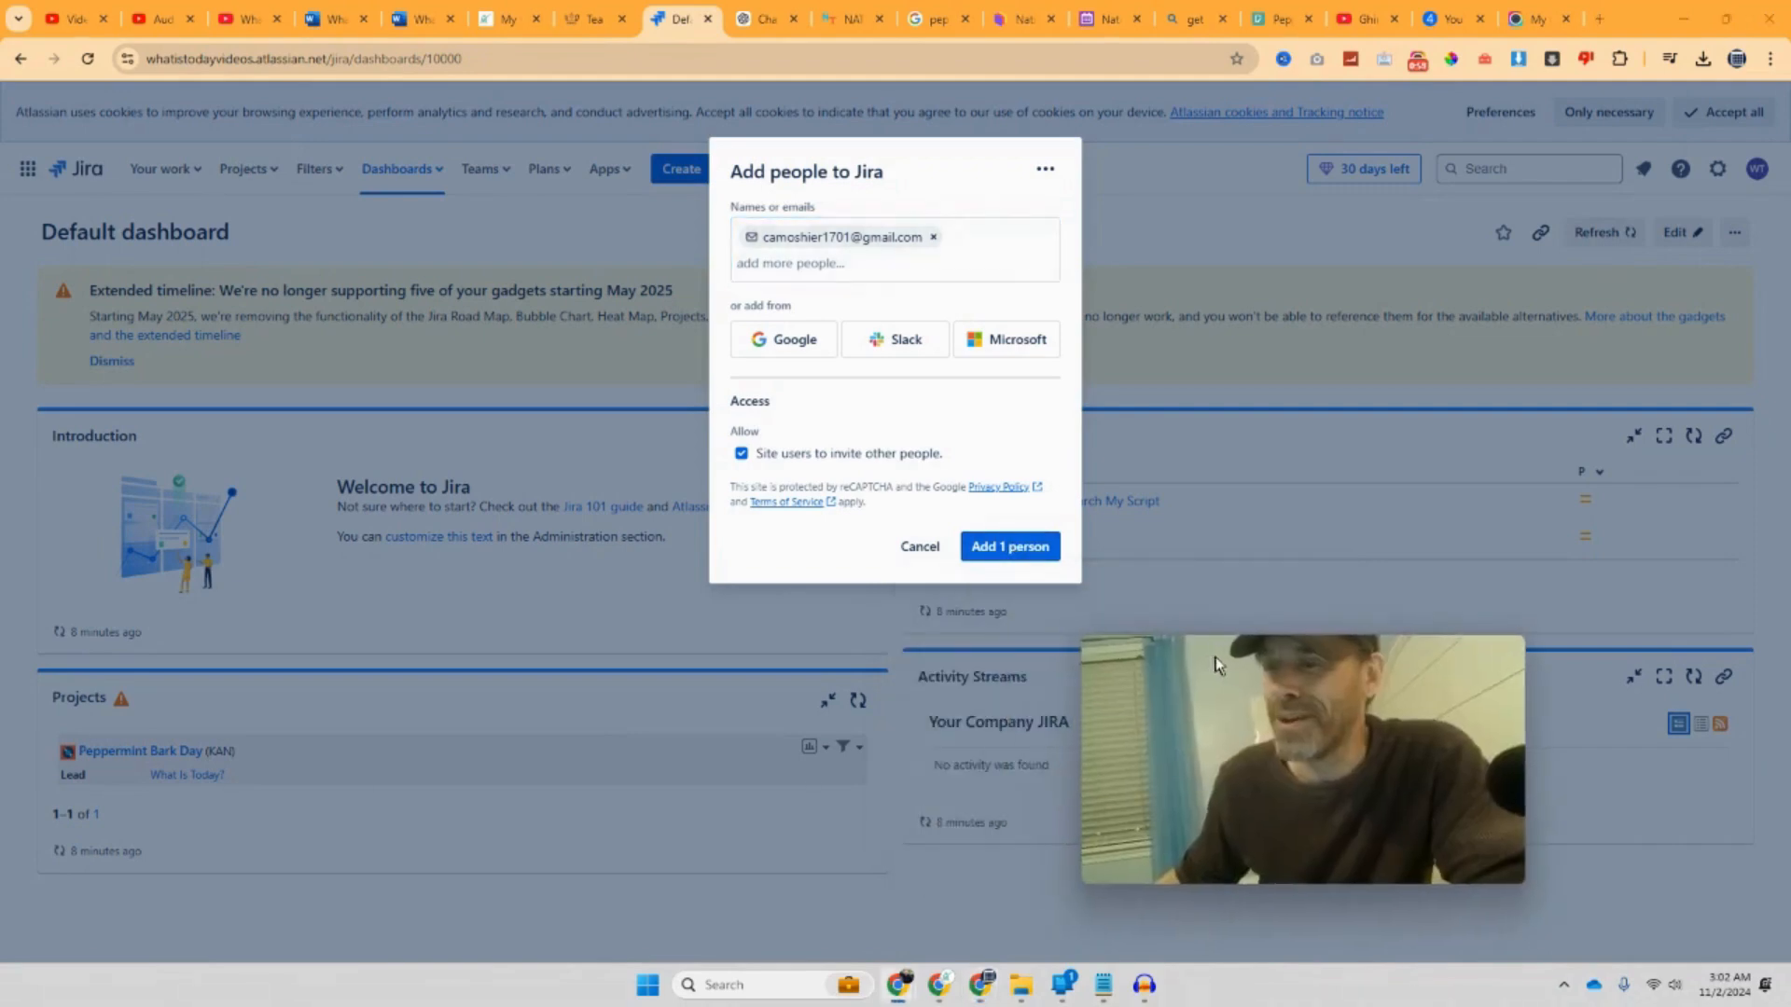
{"action": "left_click", "coordinate": [1037, 552]}
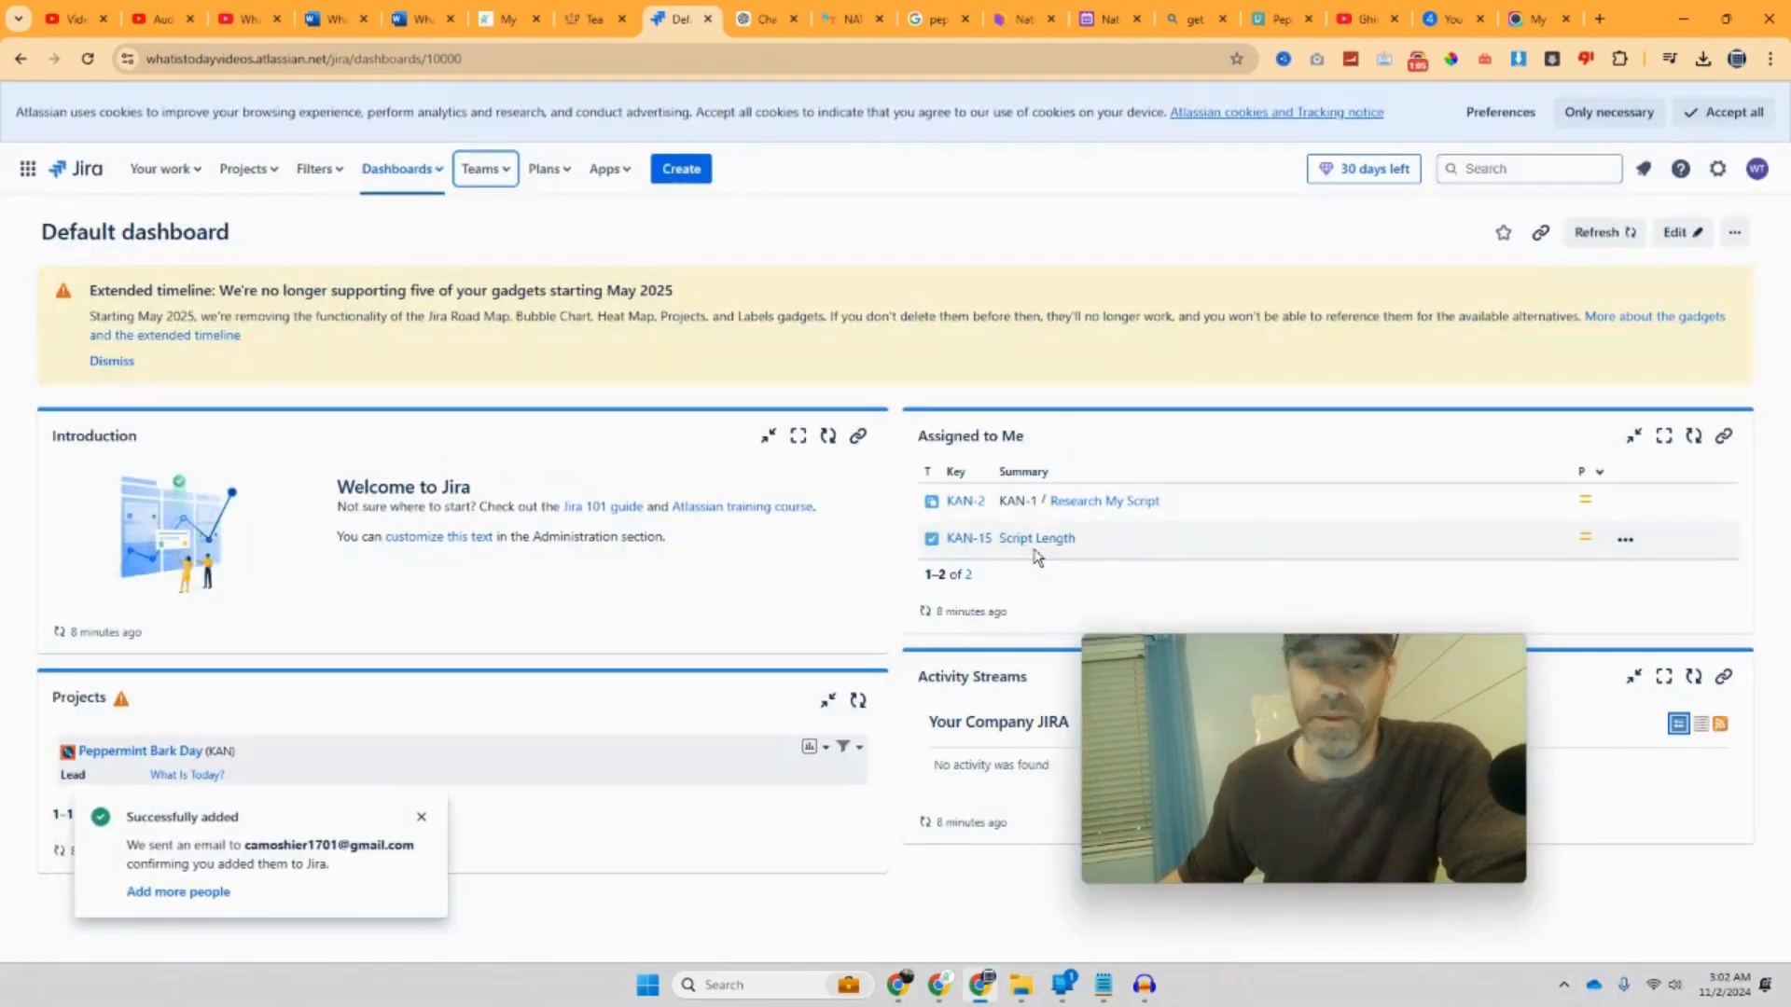
Step: Bring the Awesome Screenshot Chrome window forward and load Gmail in a new front tab
{"action": "mouse_move", "coordinate": [899, 988]}
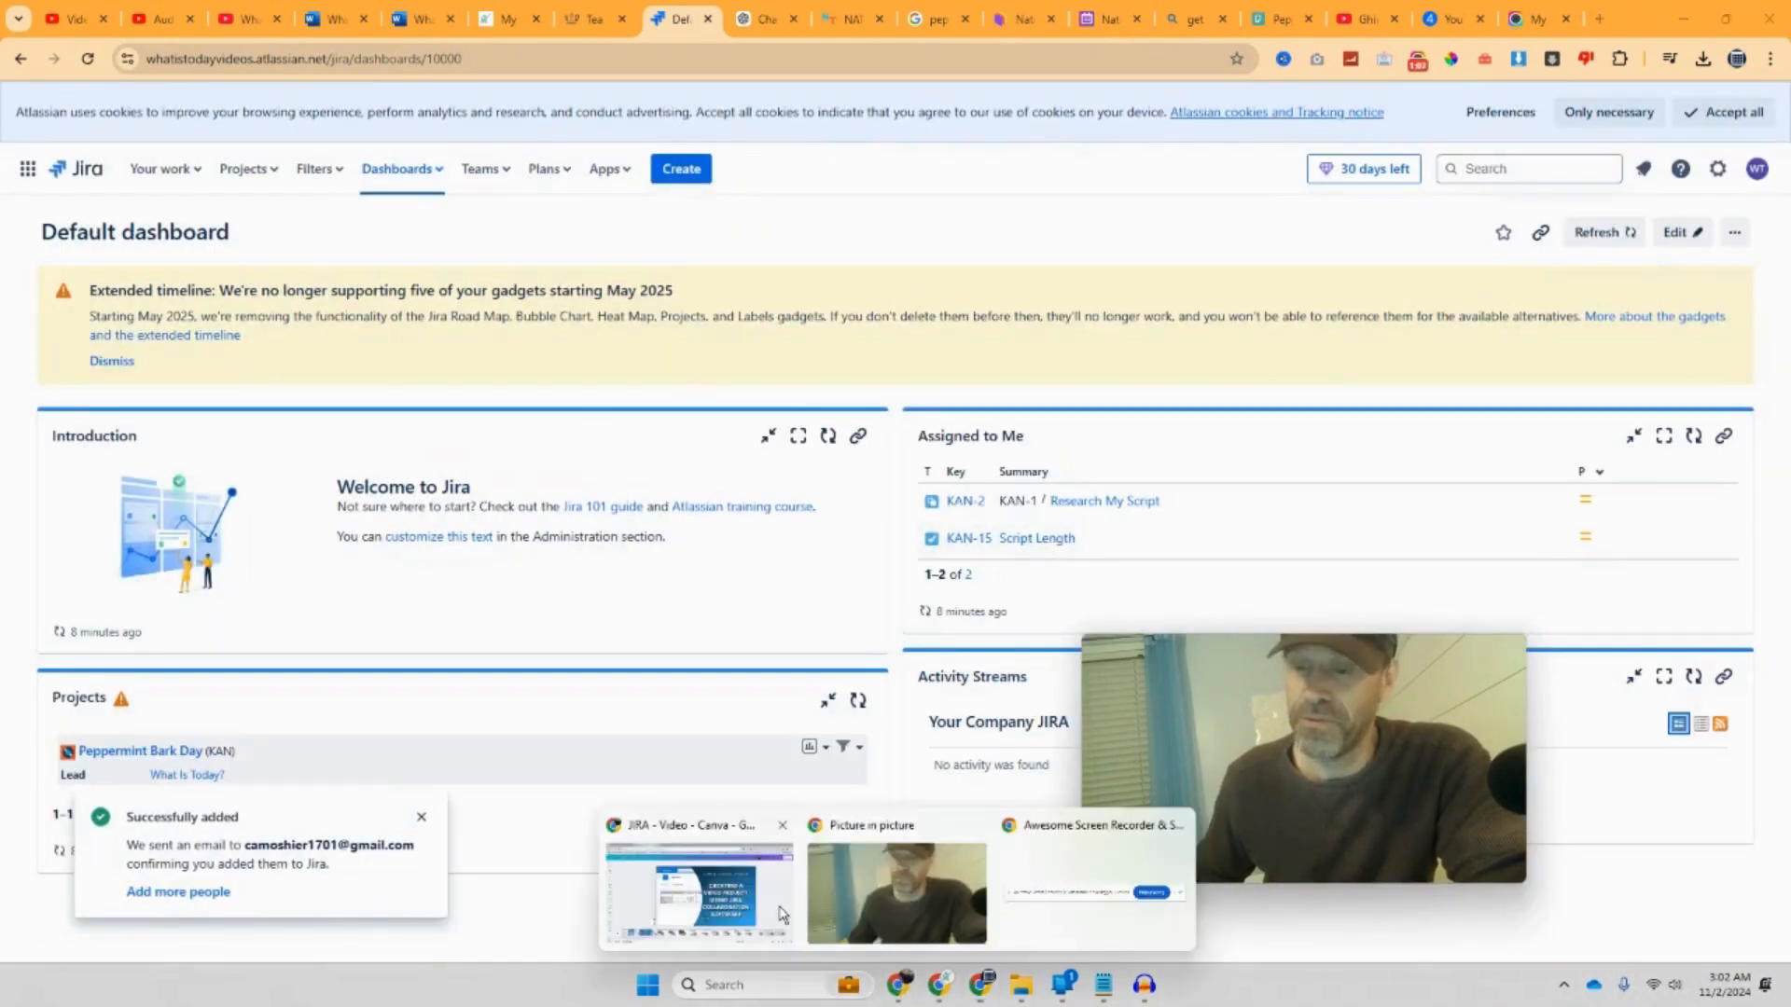
{"action": "left_click", "coordinate": [687, 886]}
{"action": "left_click", "coordinate": [165, 17]}
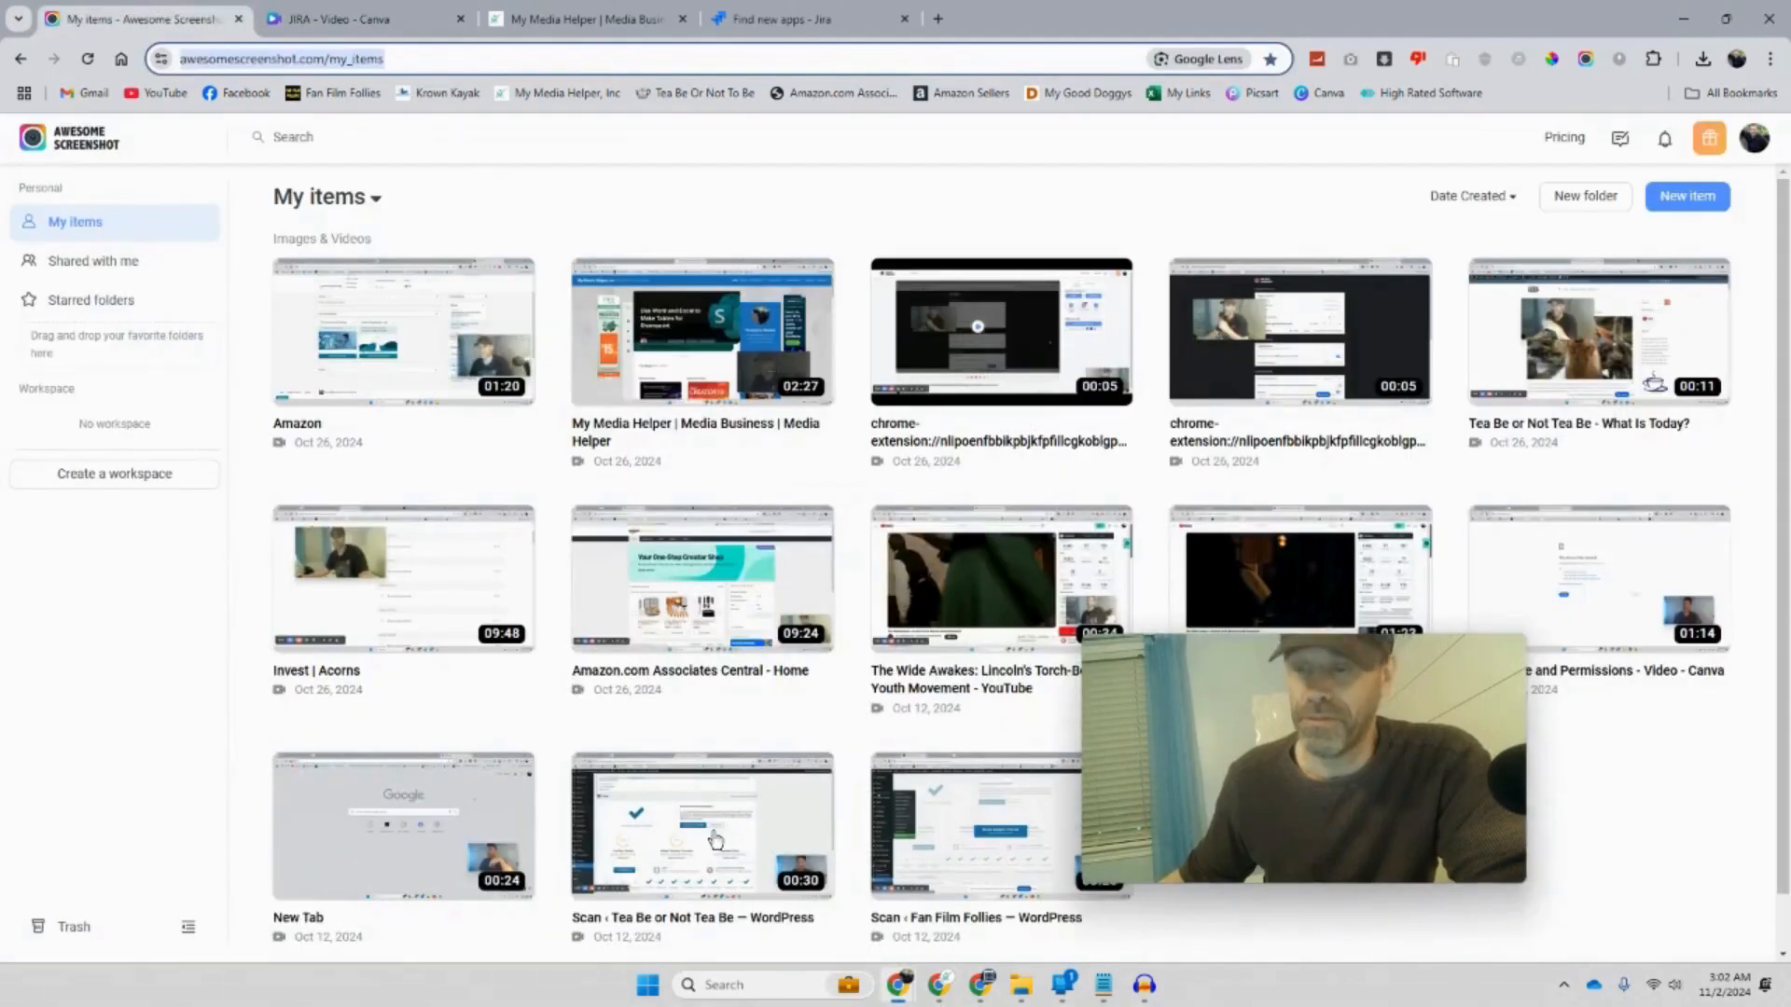
{"action": "mouse_move", "coordinate": [901, 996]}
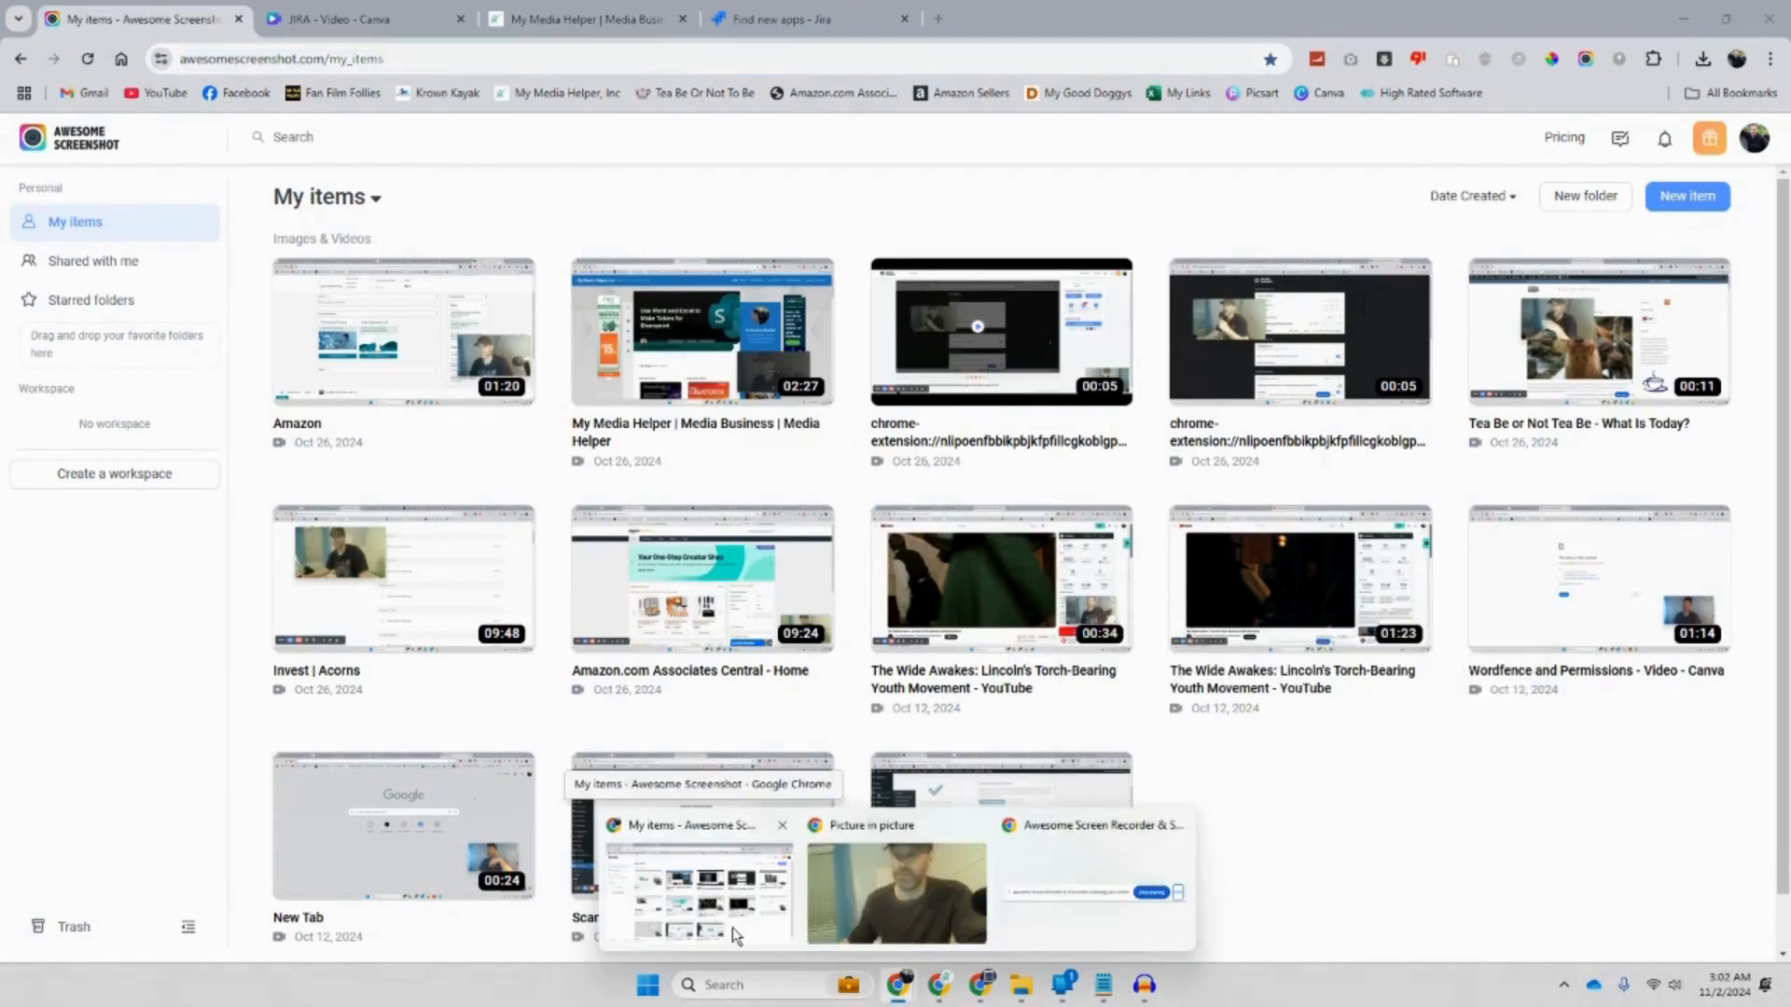
{"action": "left_click", "coordinate": [761, 905]}
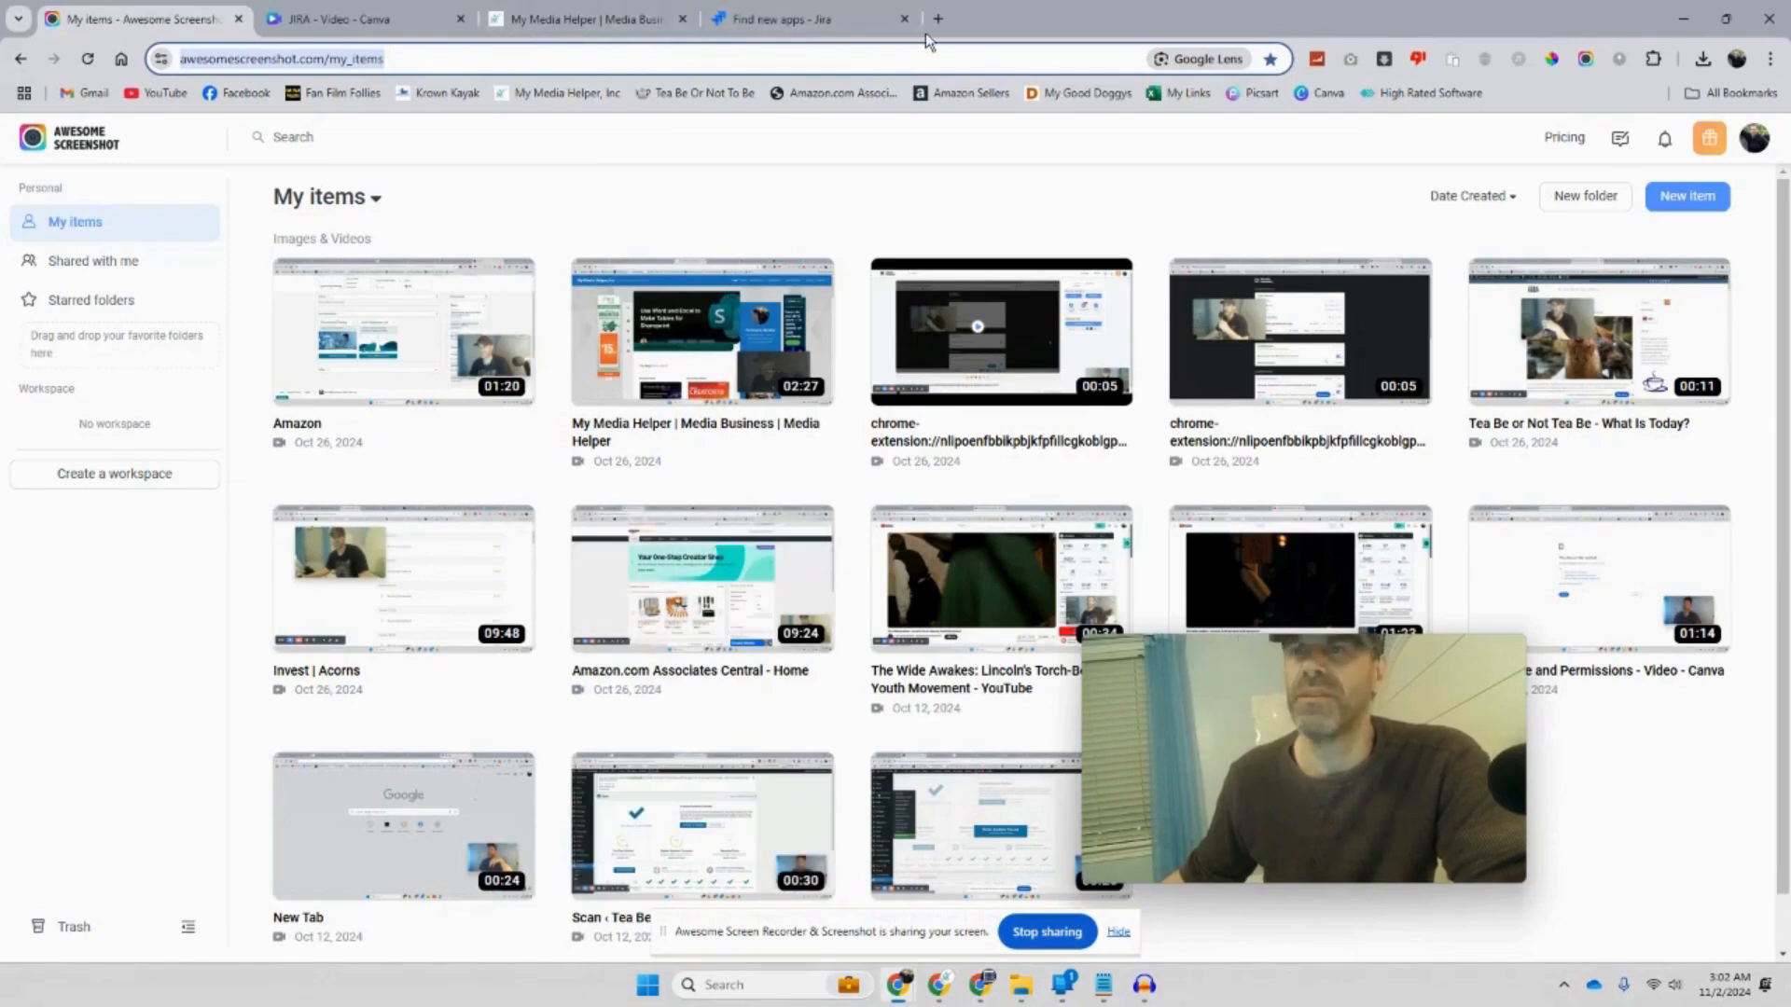
{"action": "left_click", "coordinate": [938, 20]}
{"action": "left_click_drag", "start_coordinate": [1007, 19], "coordinate": [103, 19]}
{"action": "left_click", "coordinate": [87, 92]}
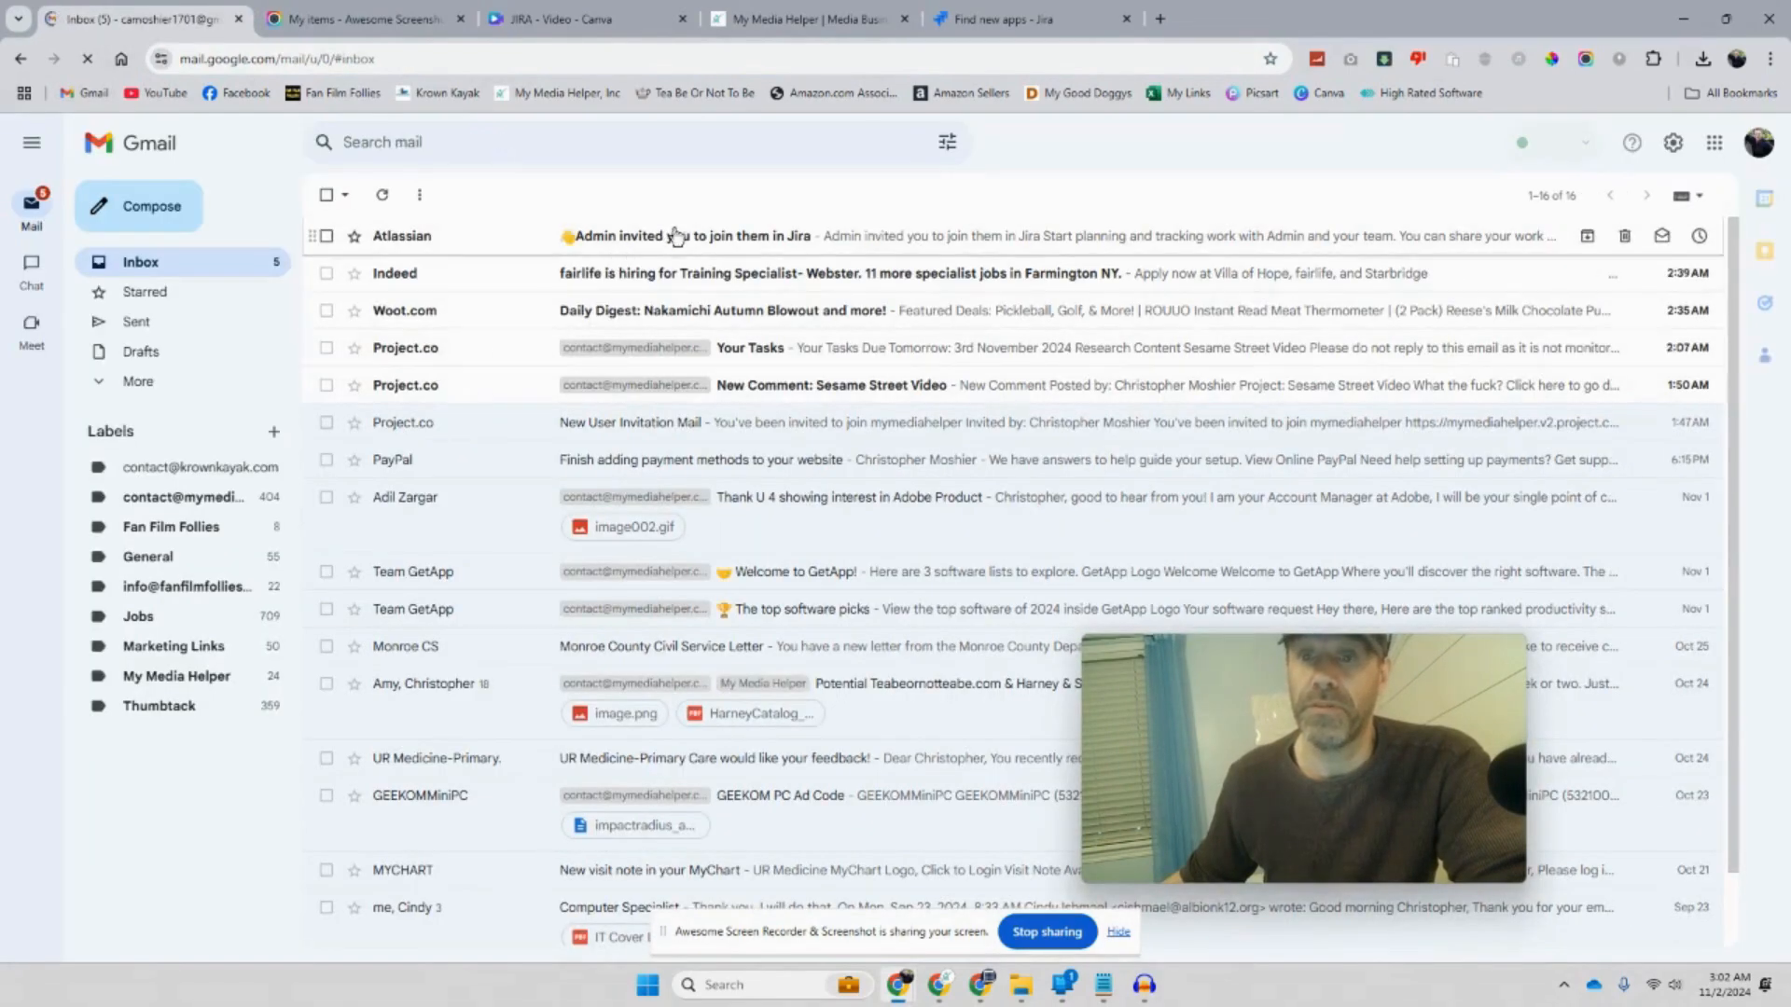
Step: Open Atlassian's 'invited you to join them in Jira' e-mail and click Accept Invite
{"action": "left_click", "coordinate": [671, 243]}
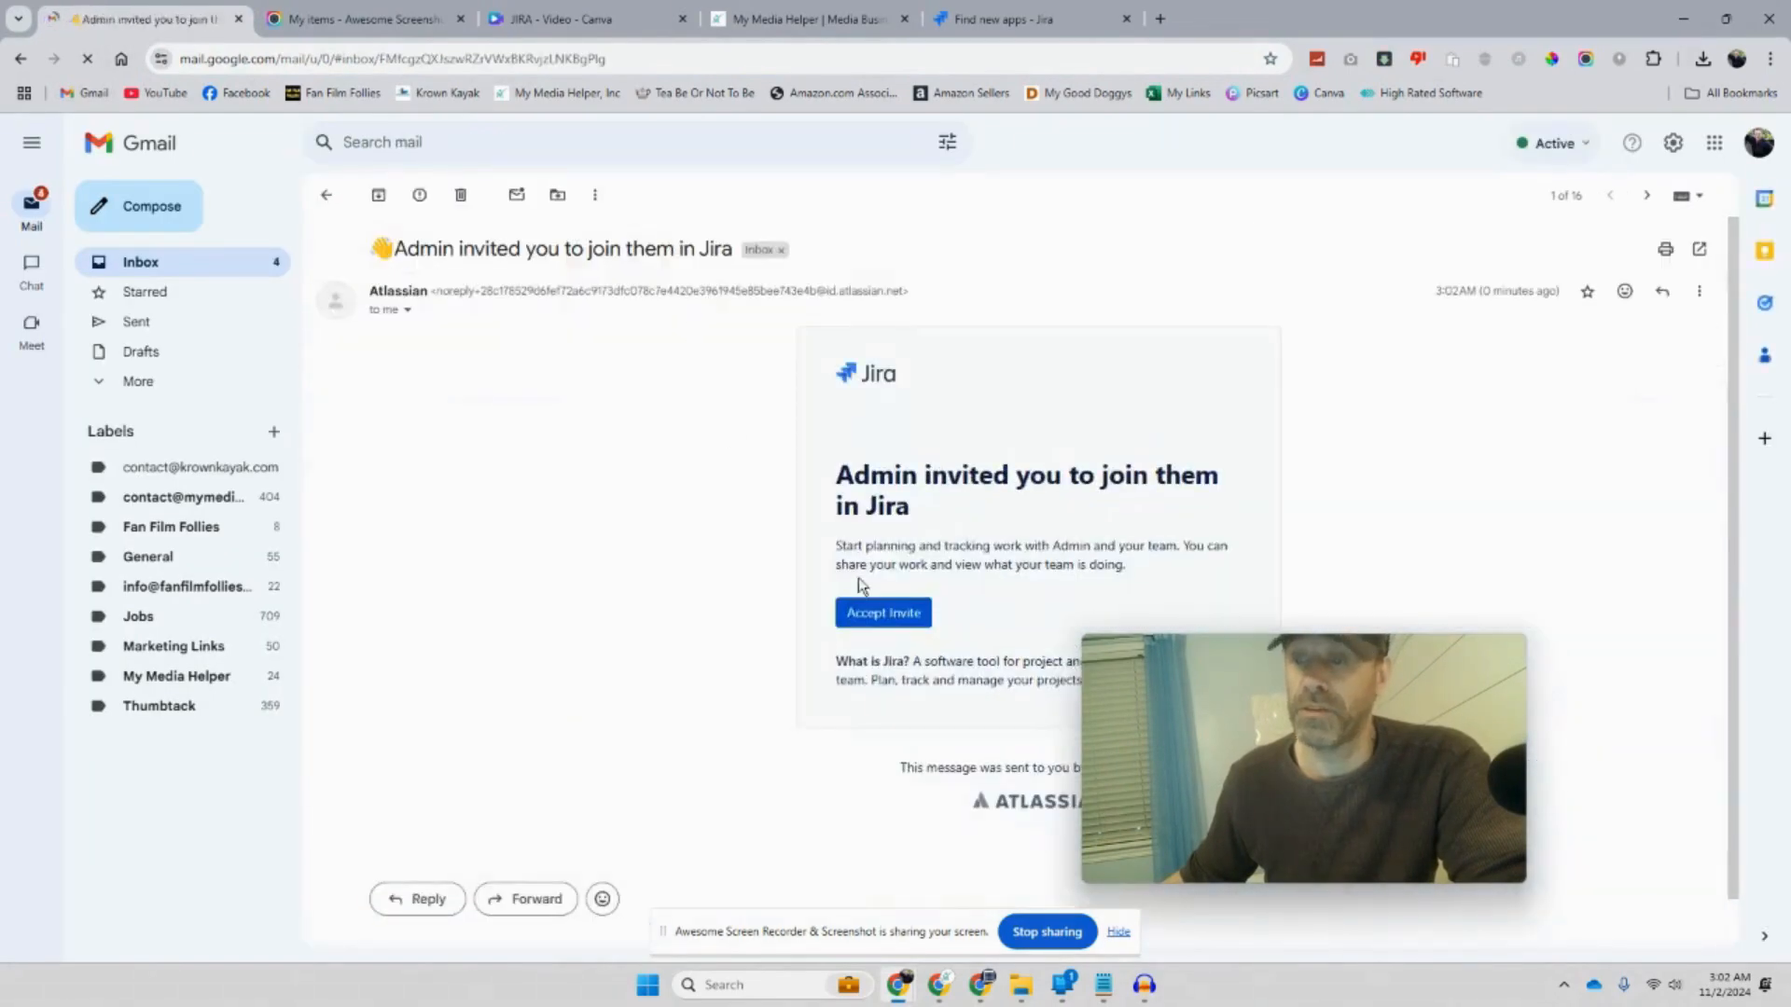
{"action": "left_click", "coordinate": [903, 617]}
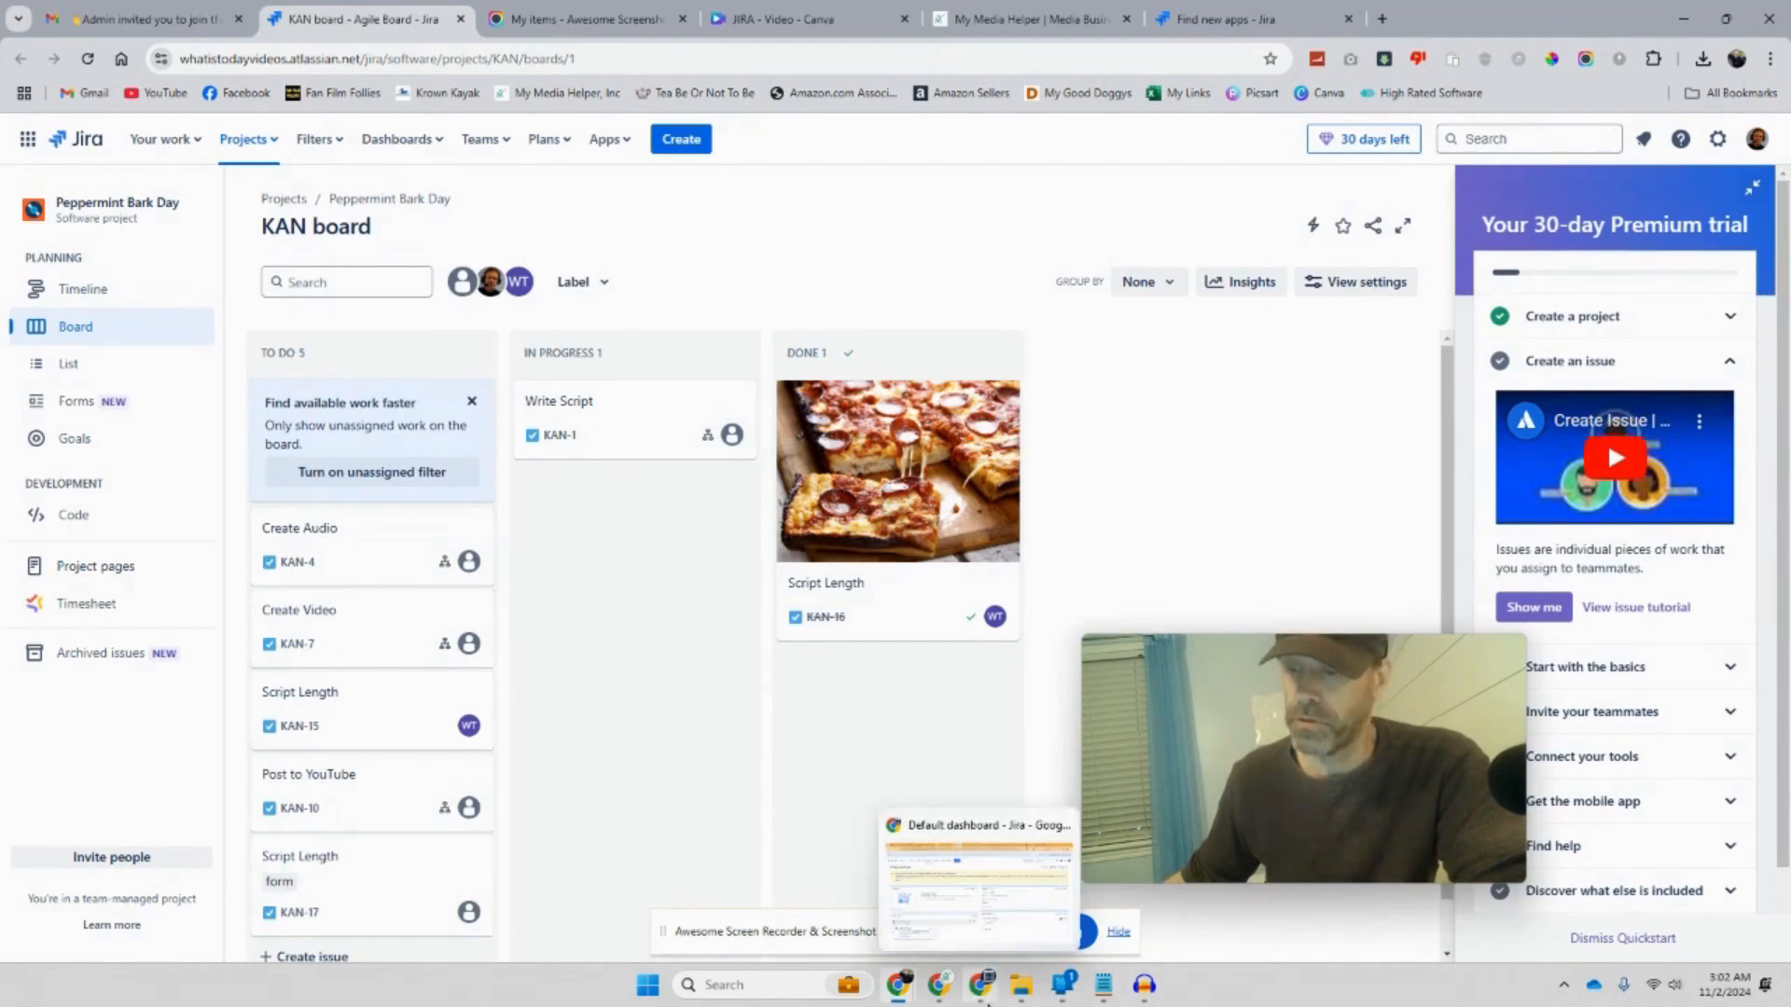
Step: Add the invited person to the My Media Helper team by searching their name and confirming
{"action": "left_click", "coordinate": [985, 987]}
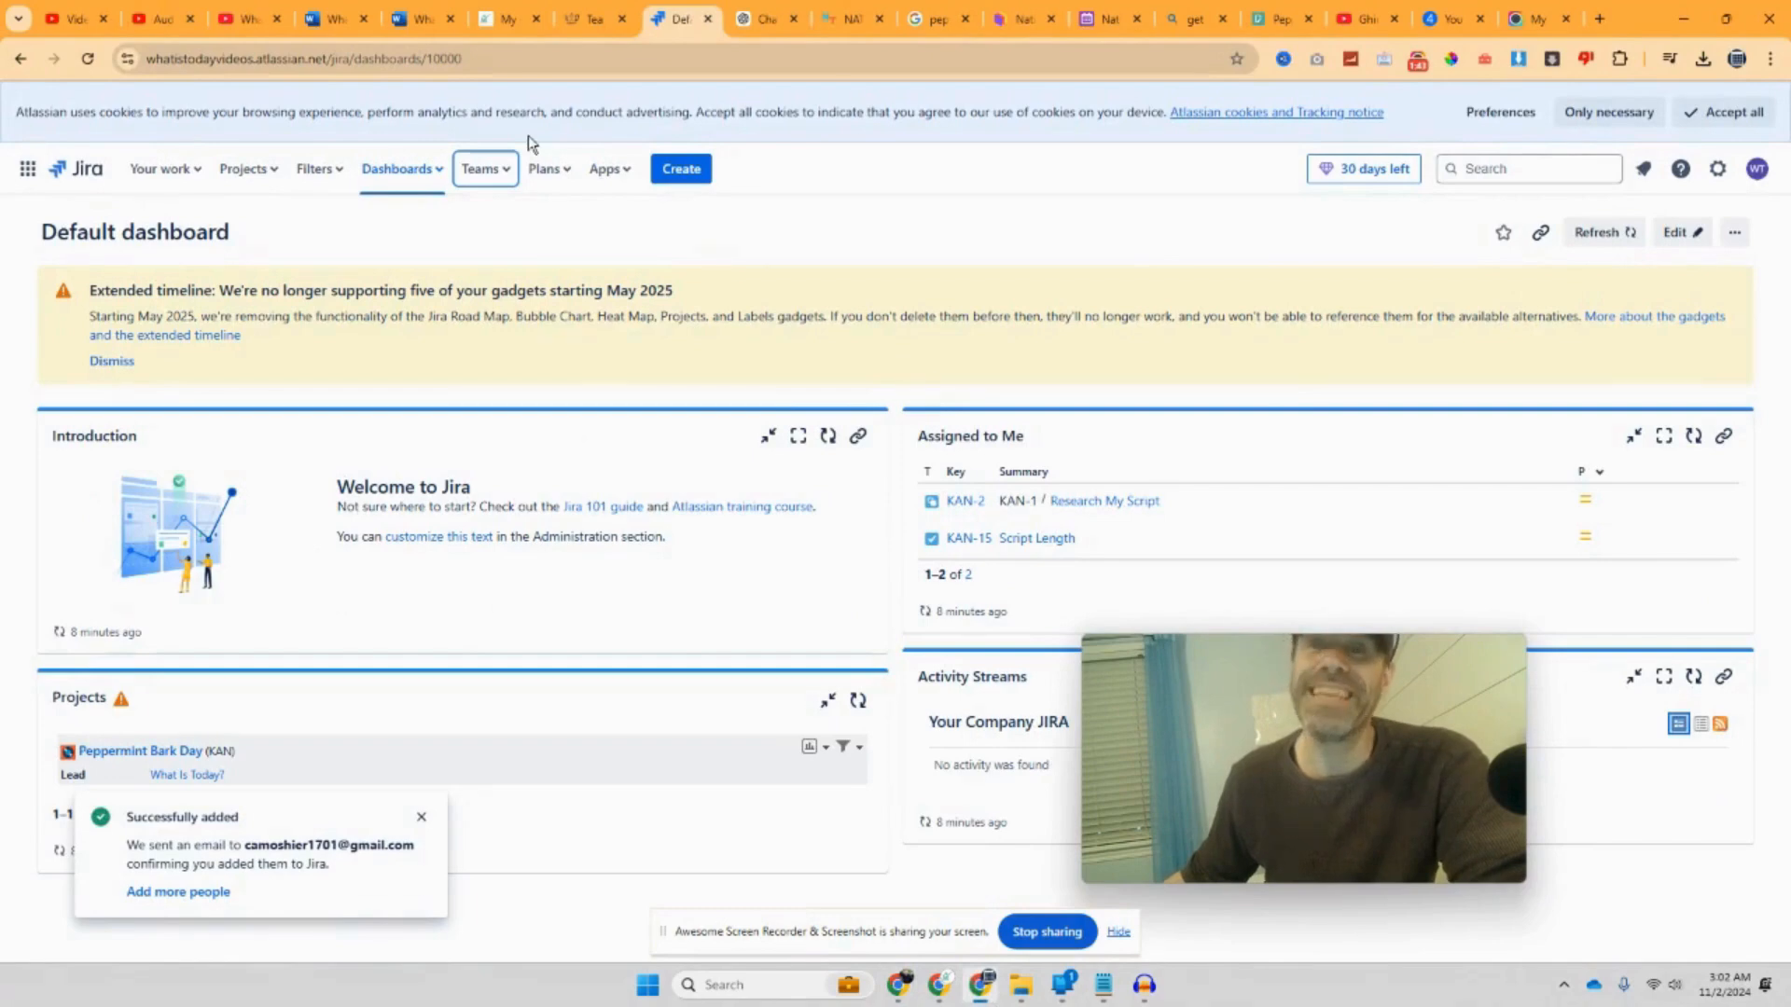
{"action": "left_click", "coordinate": [504, 176]}
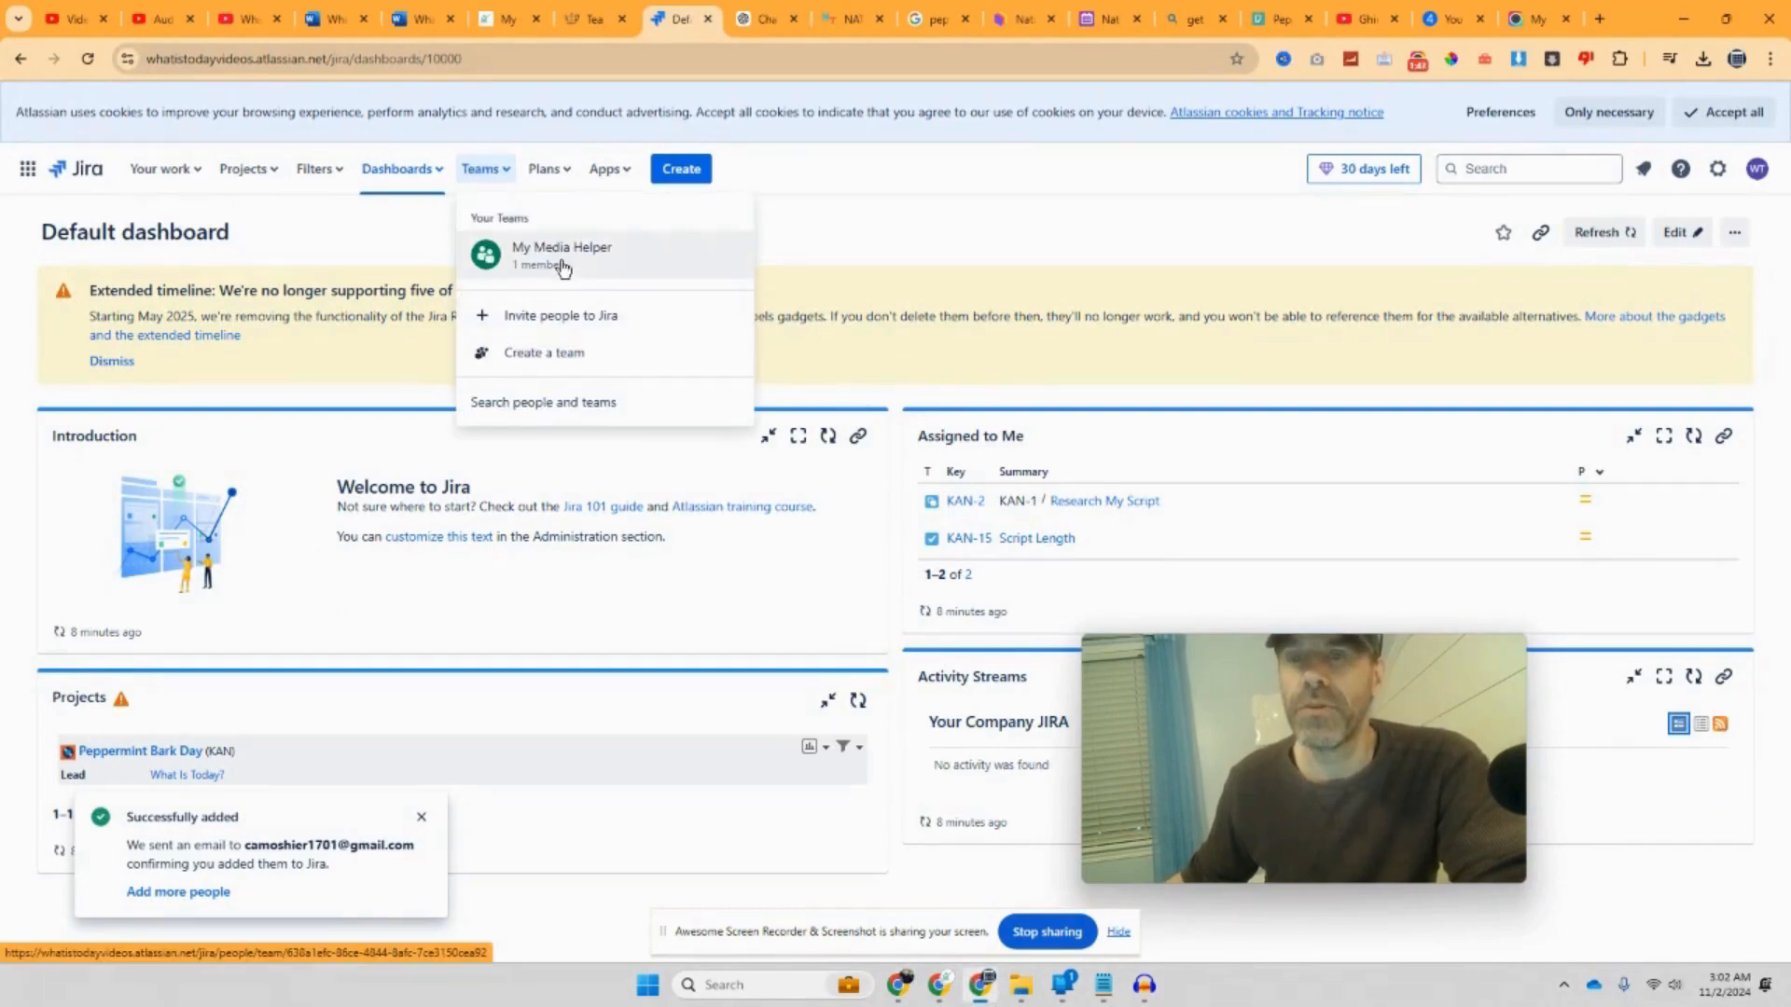
{"action": "left_click", "coordinate": [563, 267]}
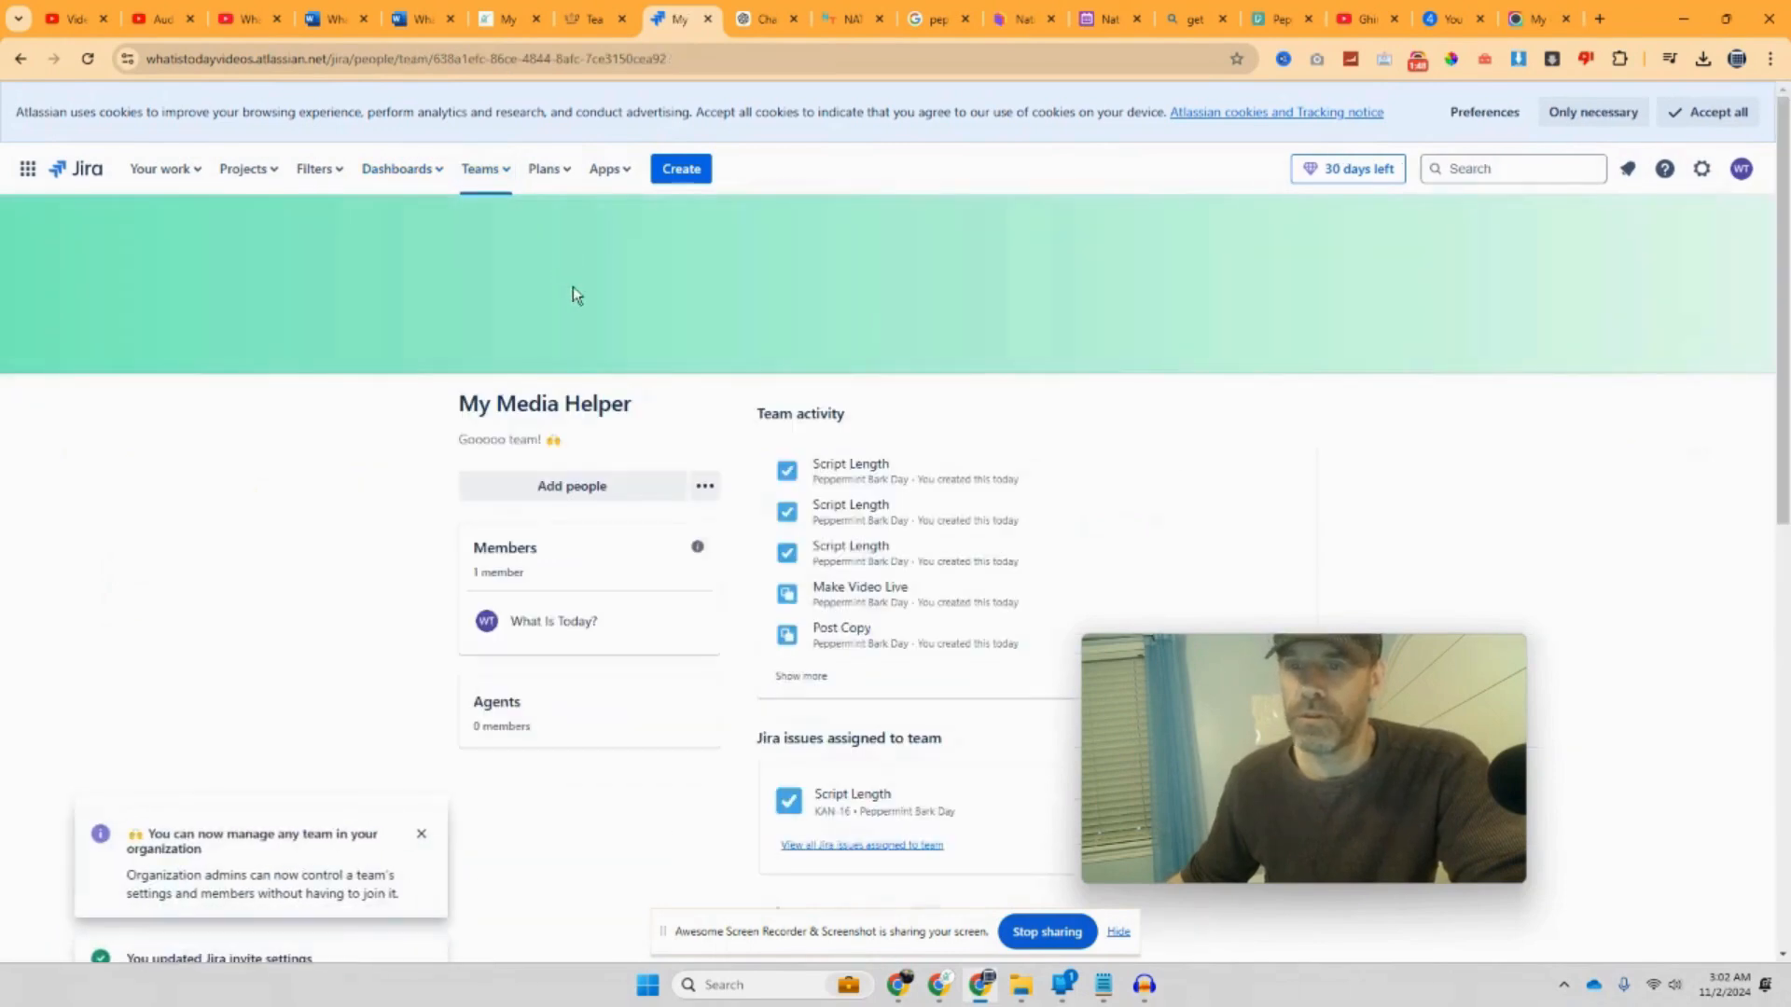
{"action": "left_click", "coordinate": [606, 389]}
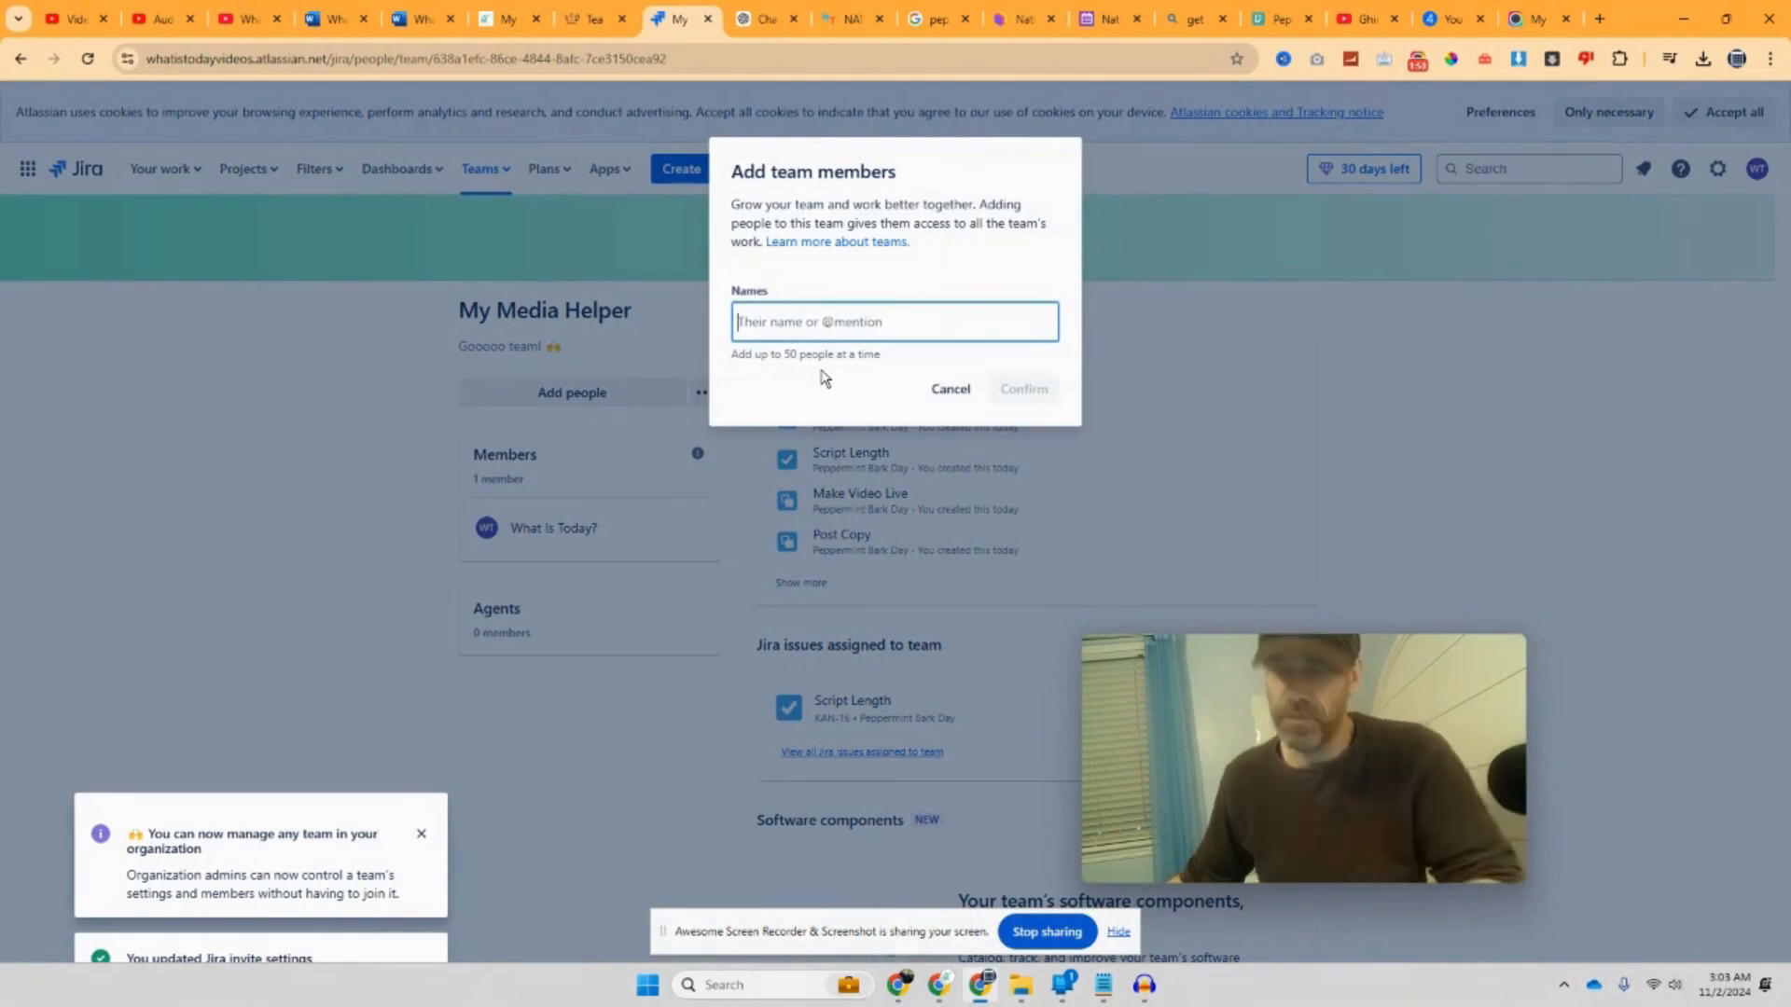
{"action": "type", "text": "ca"}
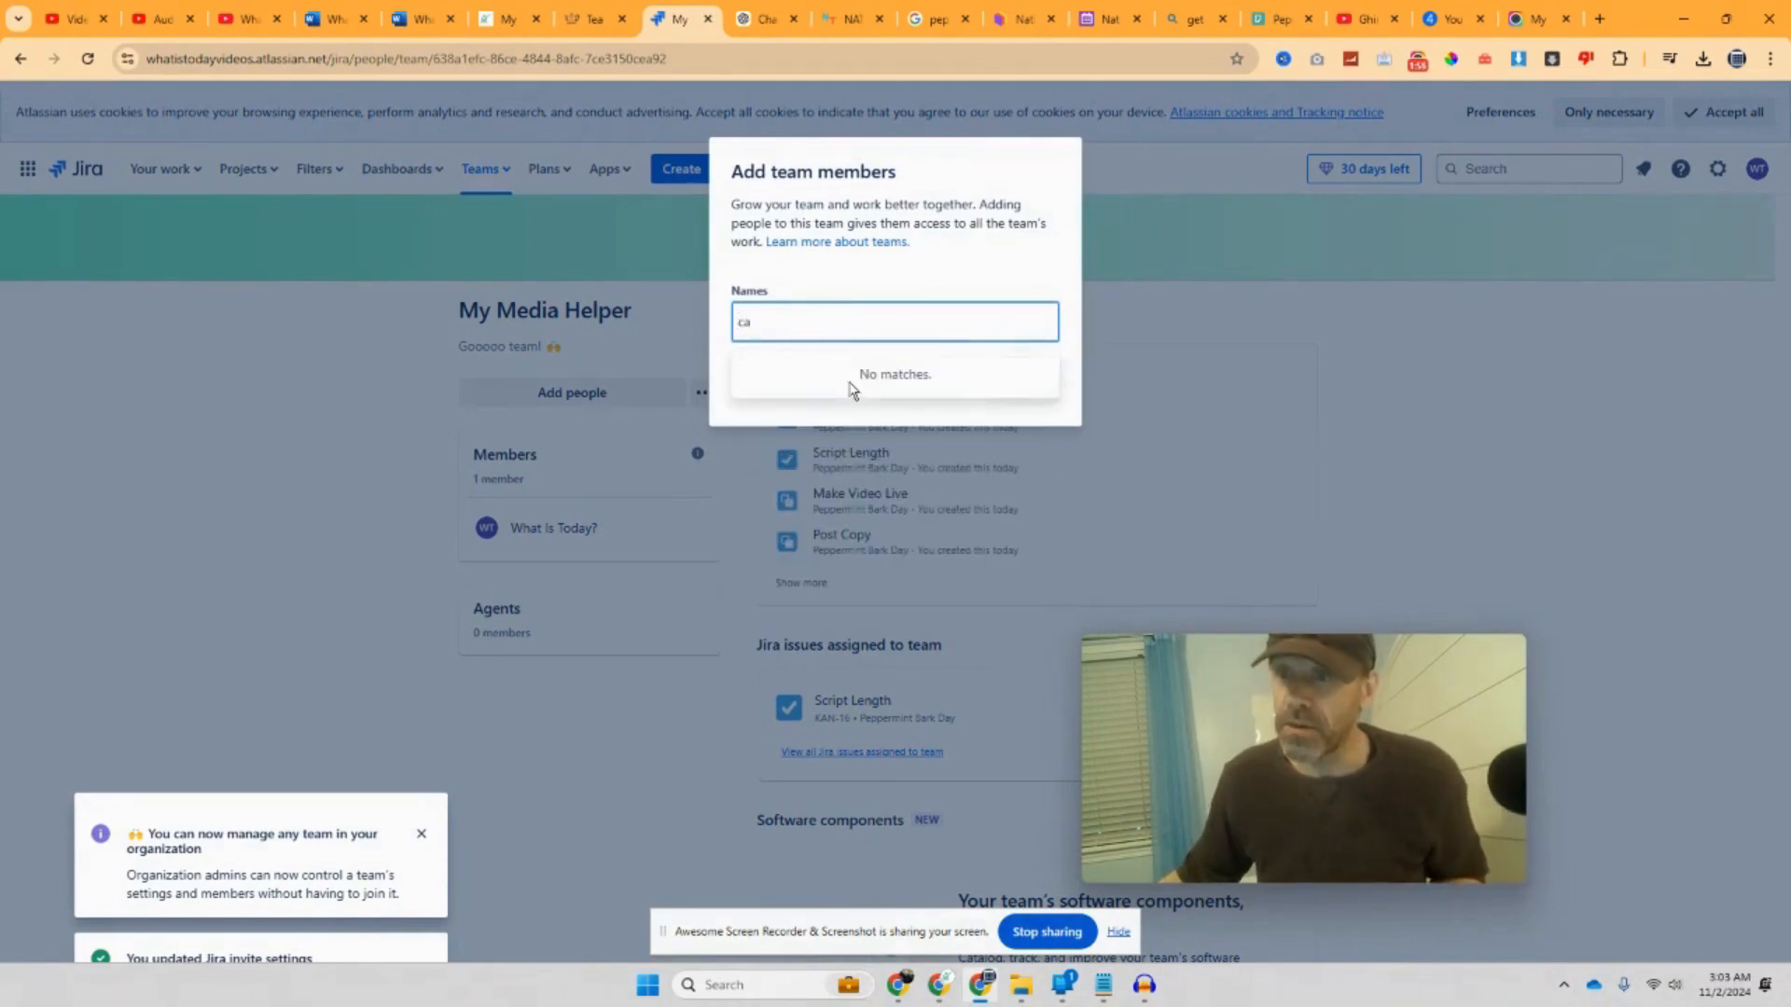
{"action": "key", "text": "BackSpace"}
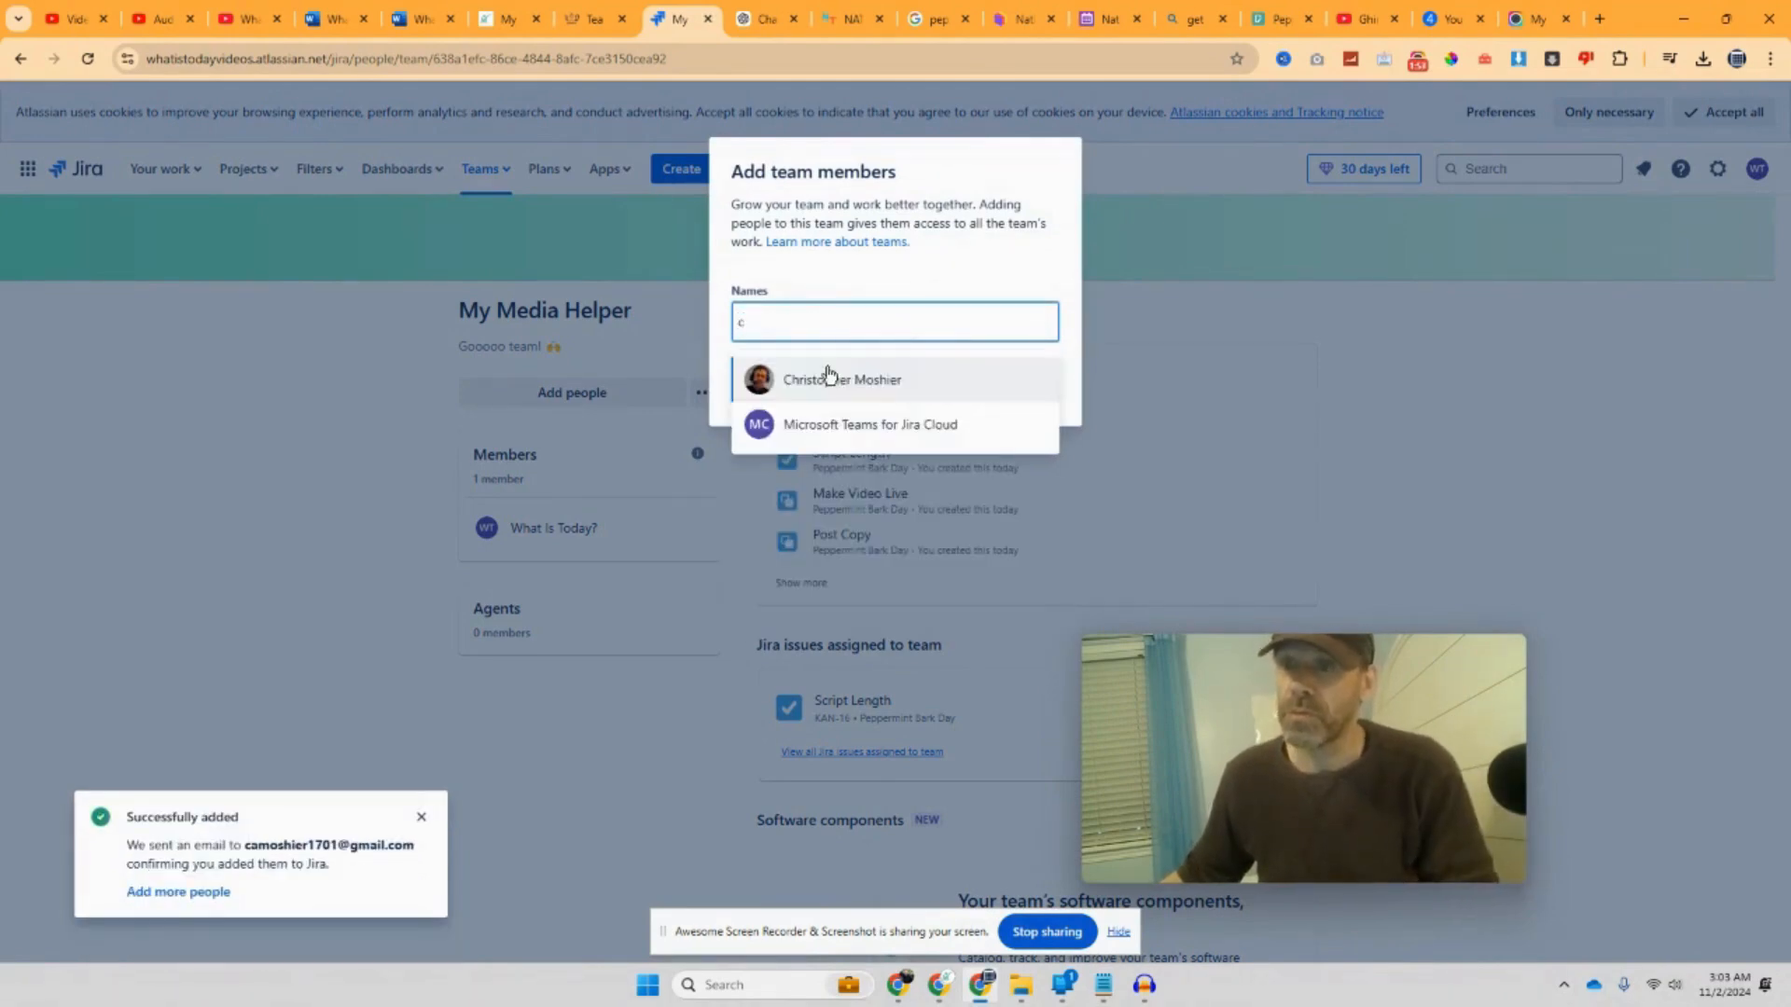
{"action": "left_click", "coordinate": [836, 384]}
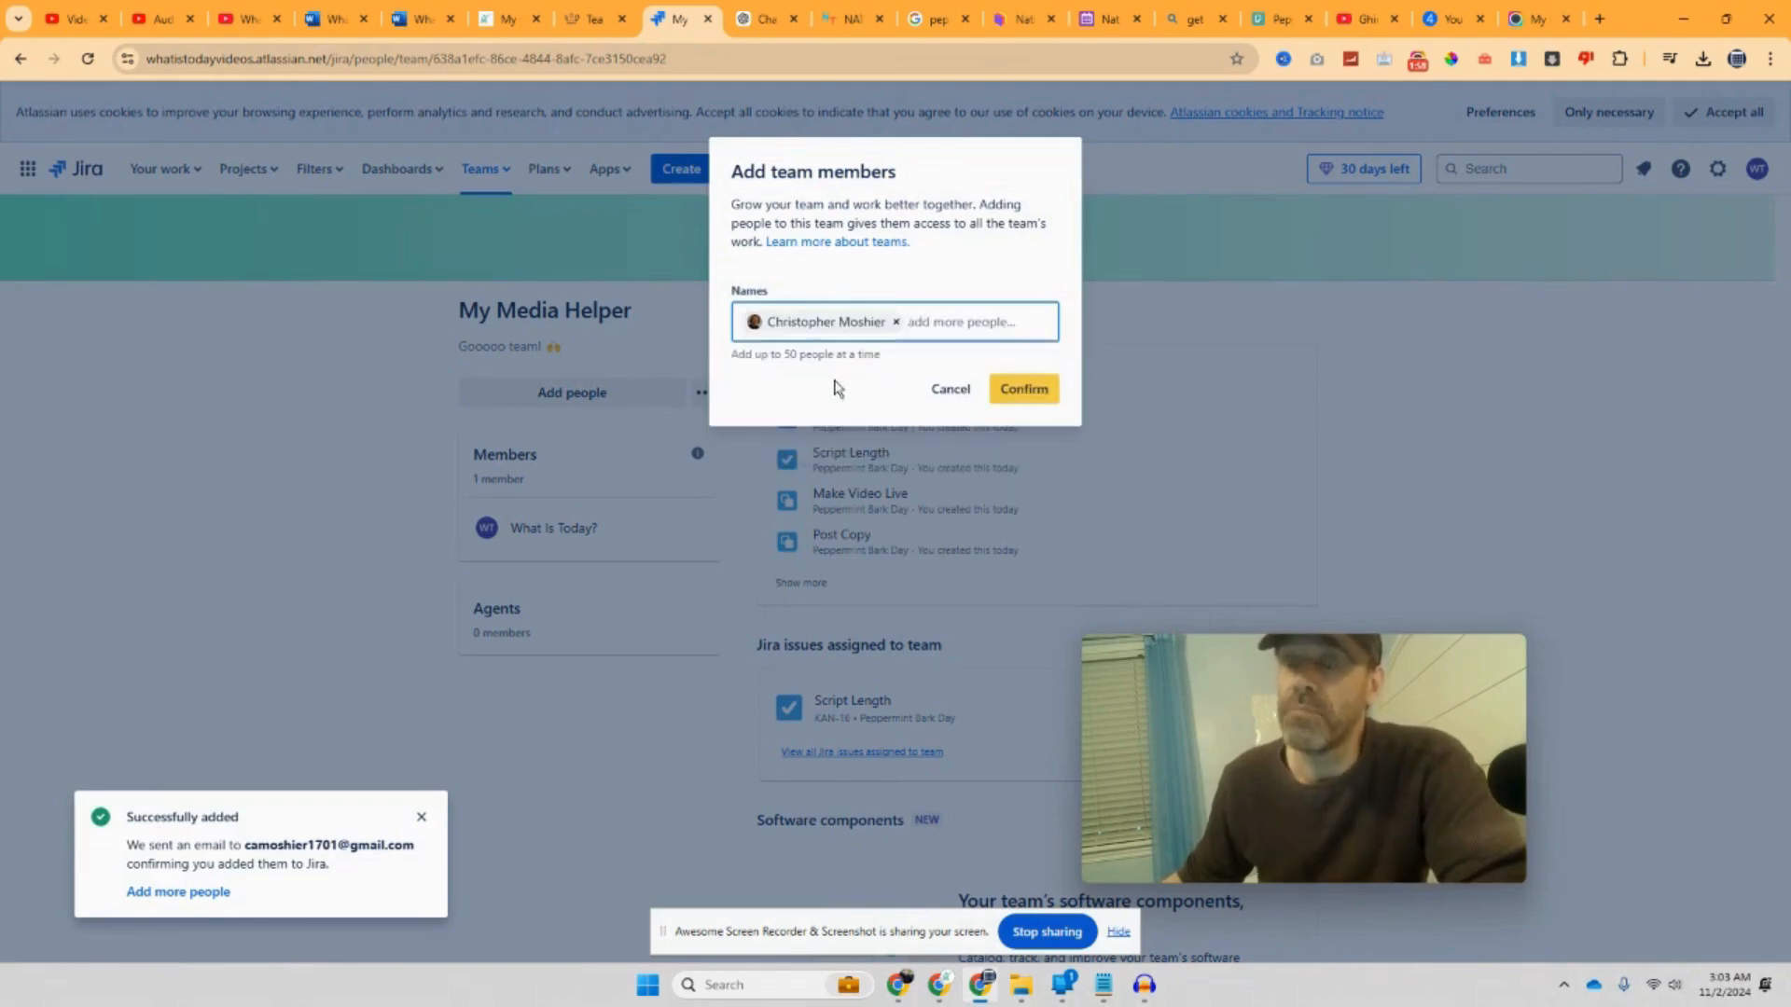
{"action": "left_click", "coordinate": [1025, 391]}
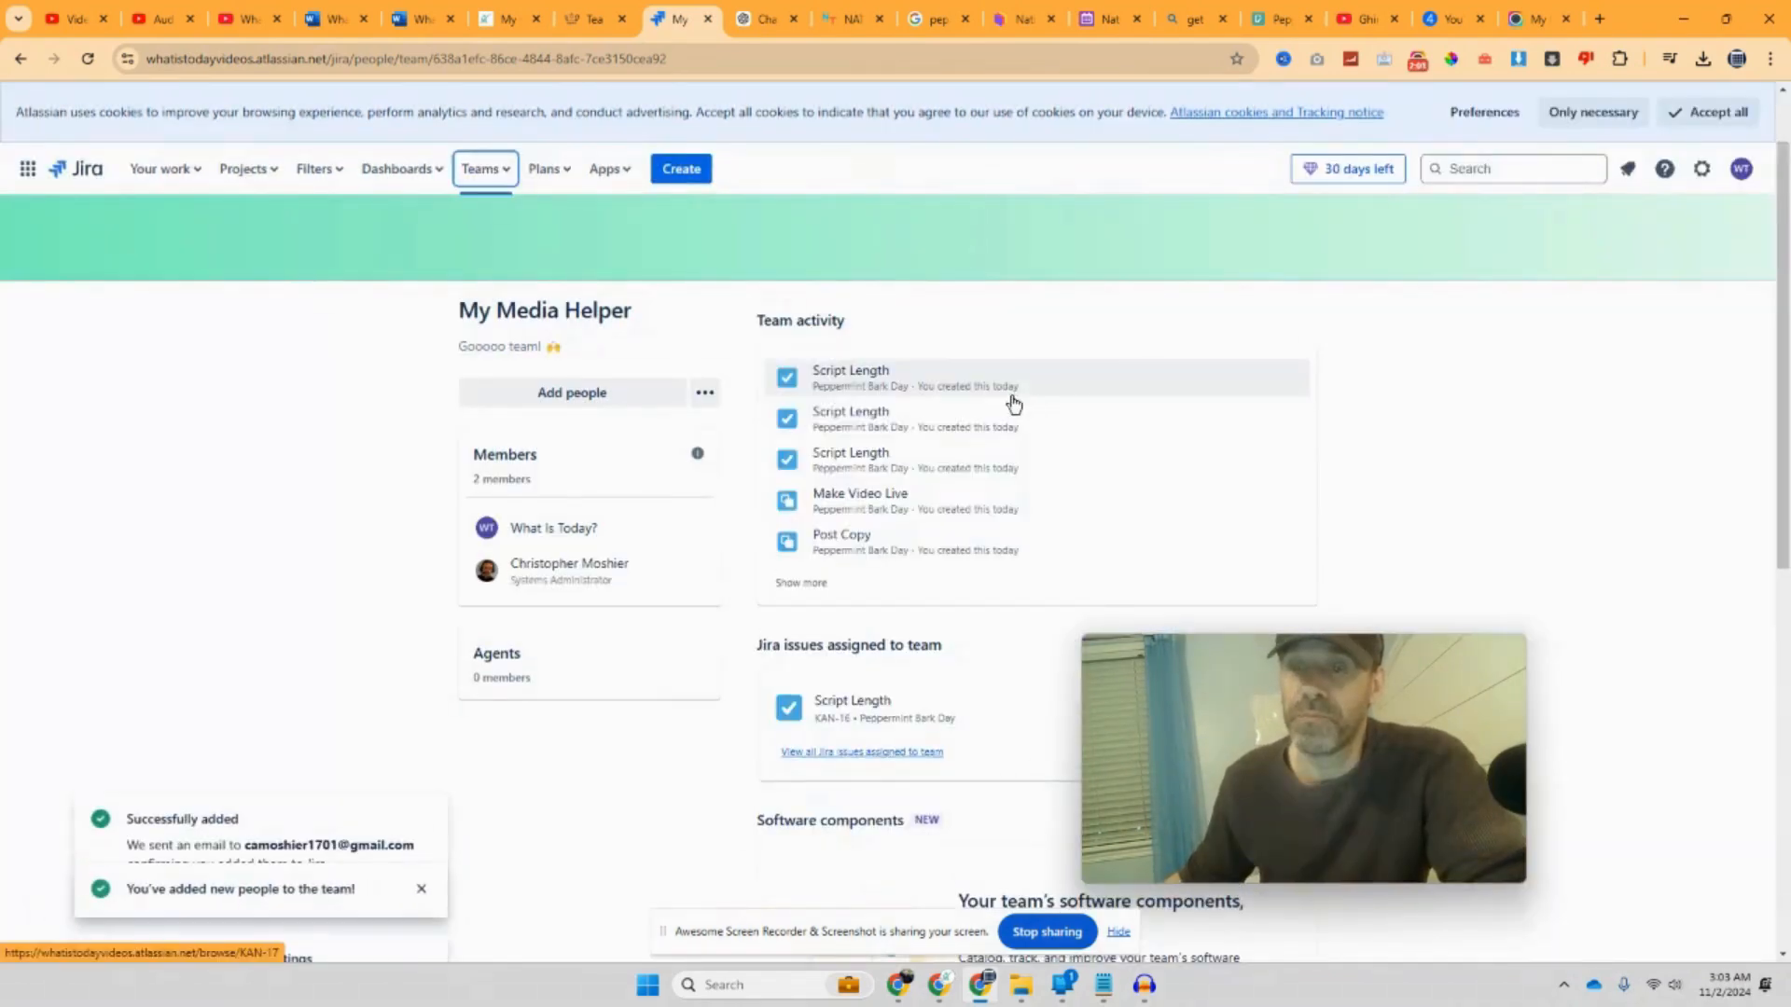
Step: Scroll the My Media Helper page, check the new member's options, and browse the Teams list
{"action": "scroll", "coordinate": [783, 448], "scroll_direction": "down", "scroll_amount": 2}
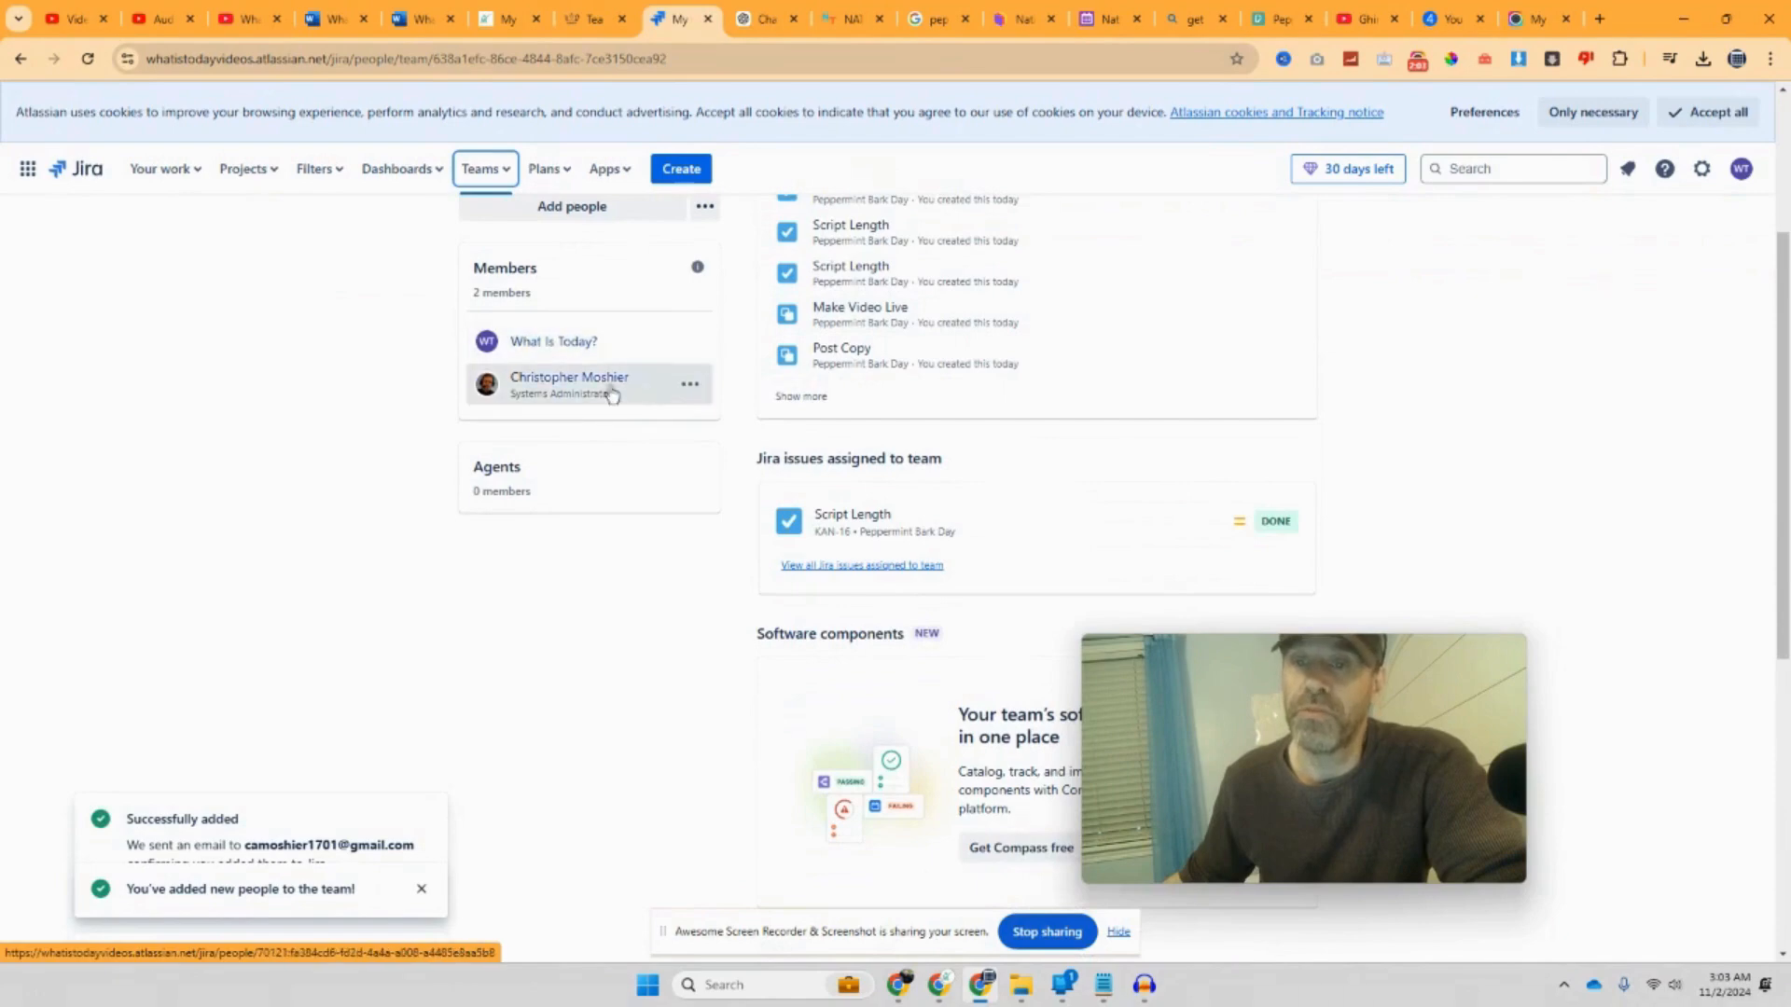
{"action": "left_click", "coordinate": [688, 387]}
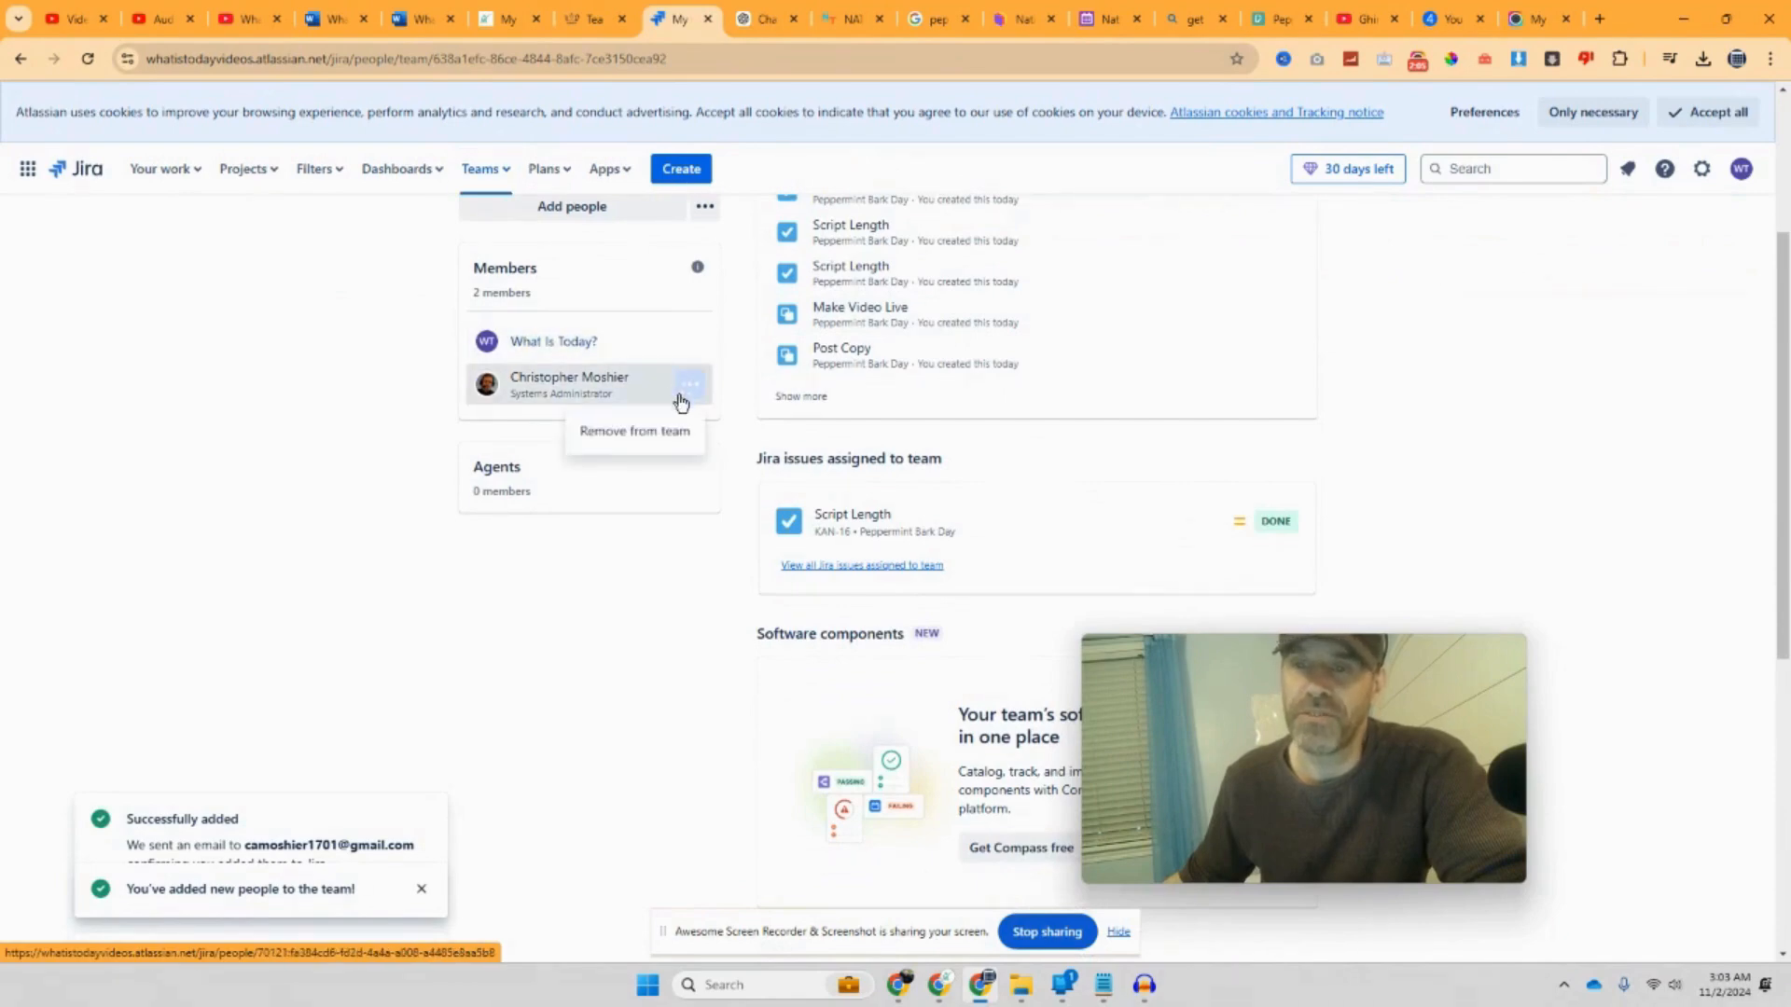
{"action": "scroll", "coordinate": [686, 429], "scroll_direction": "up", "scroll_amount": 3}
{"action": "scroll", "coordinate": [688, 432], "scroll_direction": "down", "scroll_amount": 2}
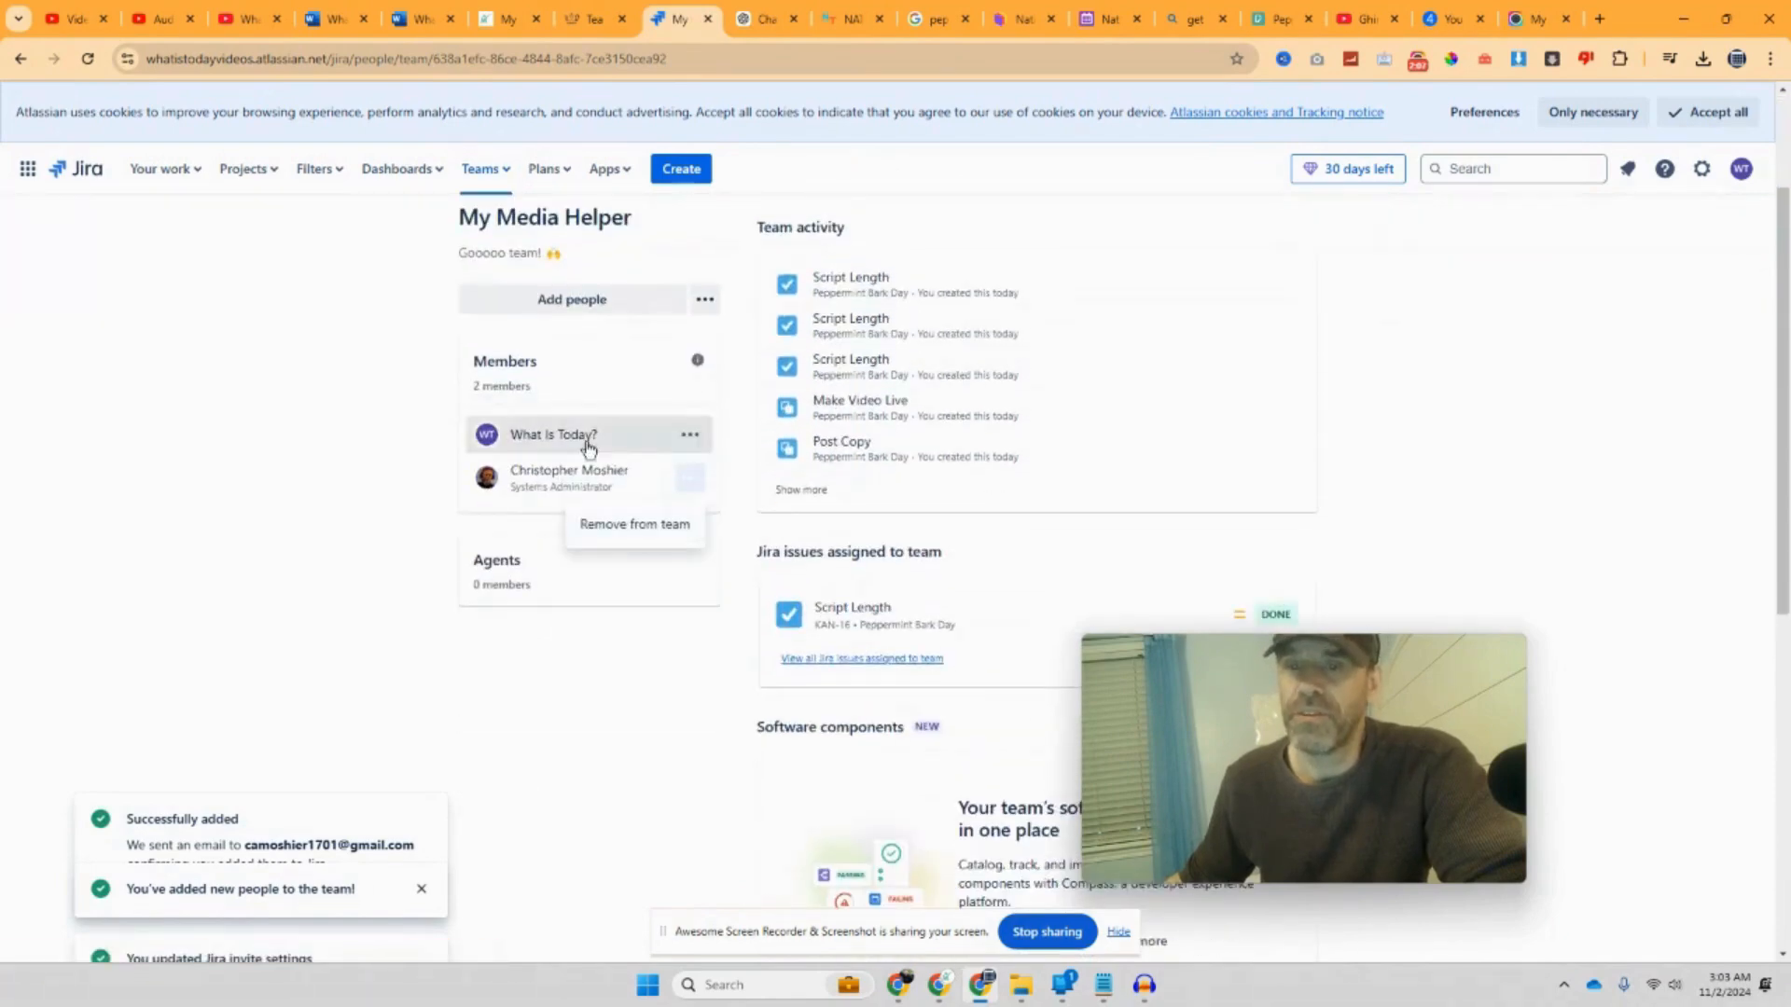
{"action": "scroll", "coordinate": [653, 420], "scroll_direction": "up", "scroll_amount": 2}
{"action": "left_click", "coordinate": [490, 171]}
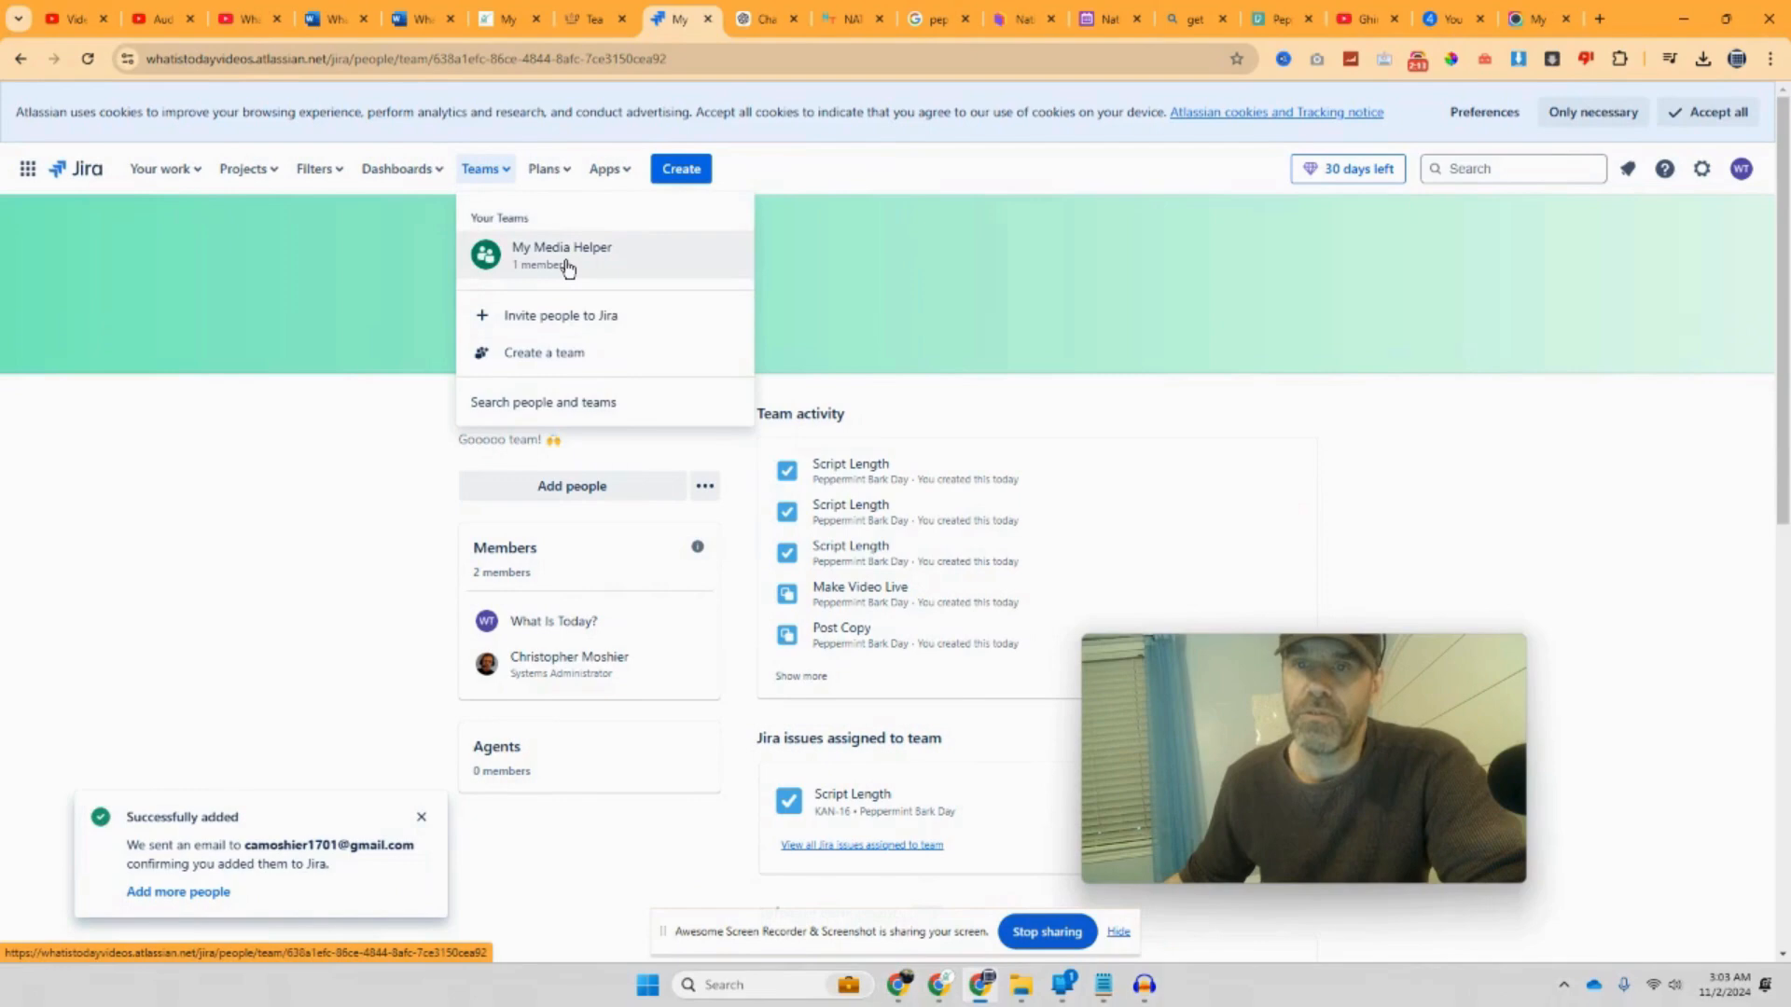
{"action": "scroll", "coordinate": [819, 576], "scroll_direction": "down", "scroll_amount": 8}
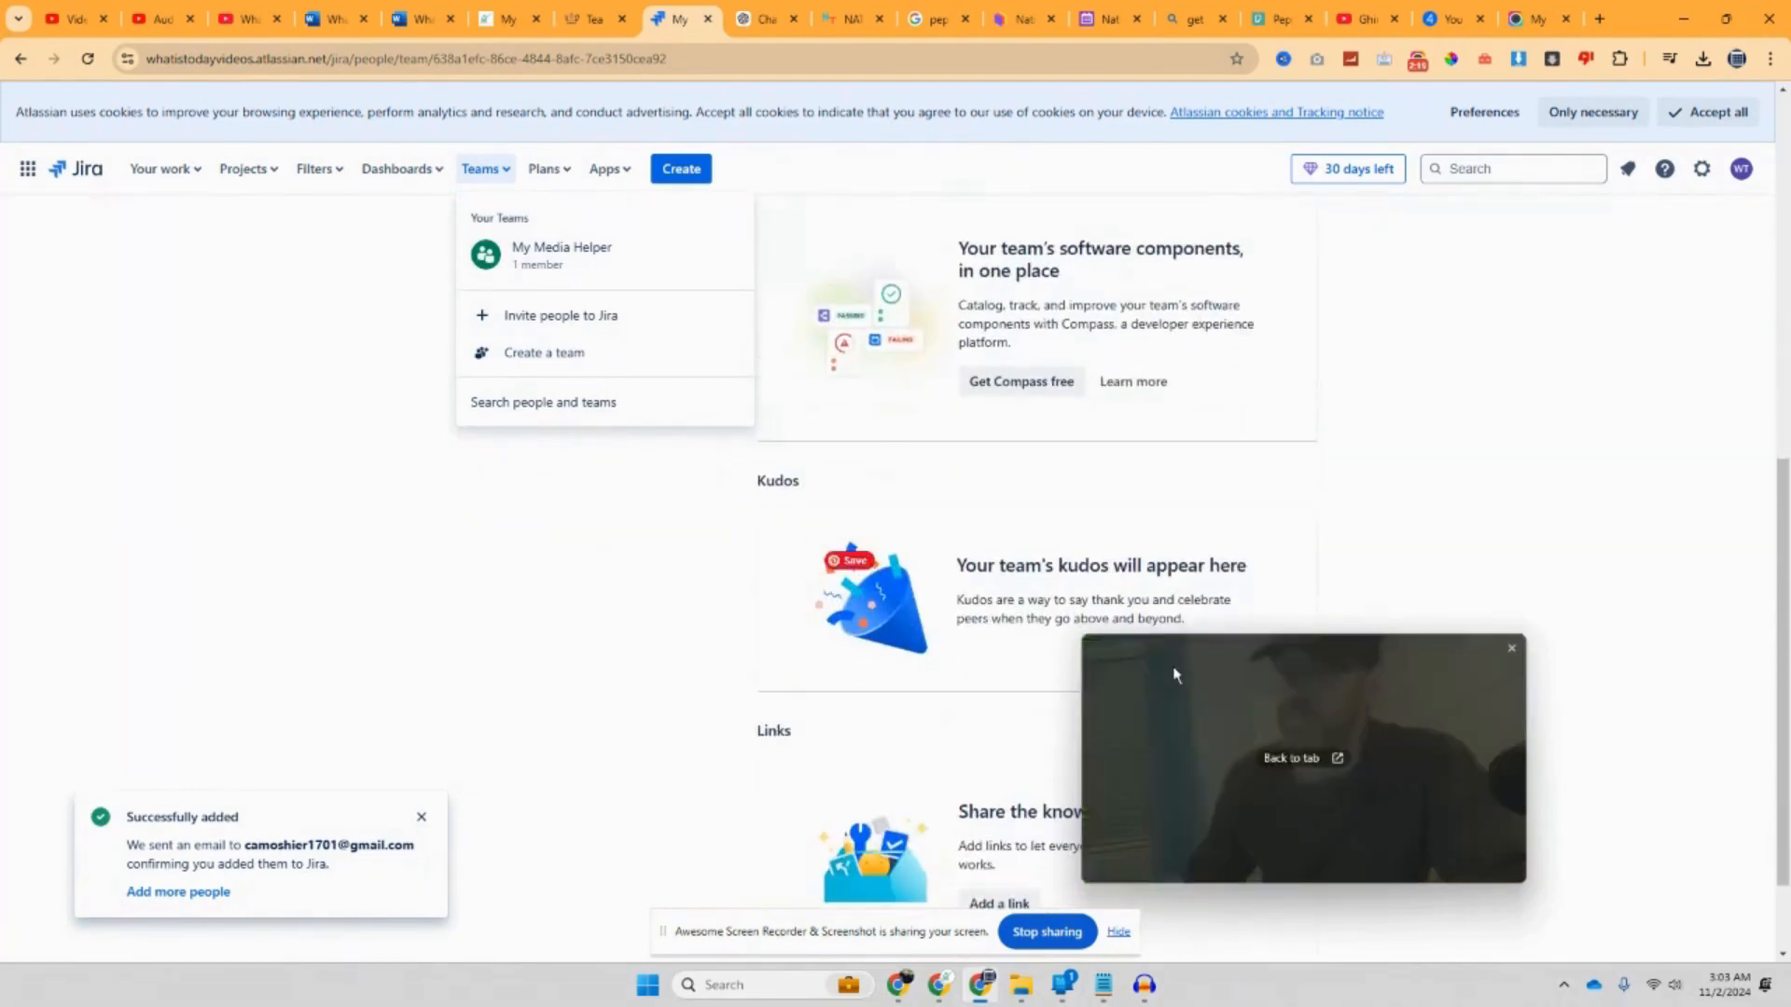
{"action": "left_click", "coordinate": [663, 498]}
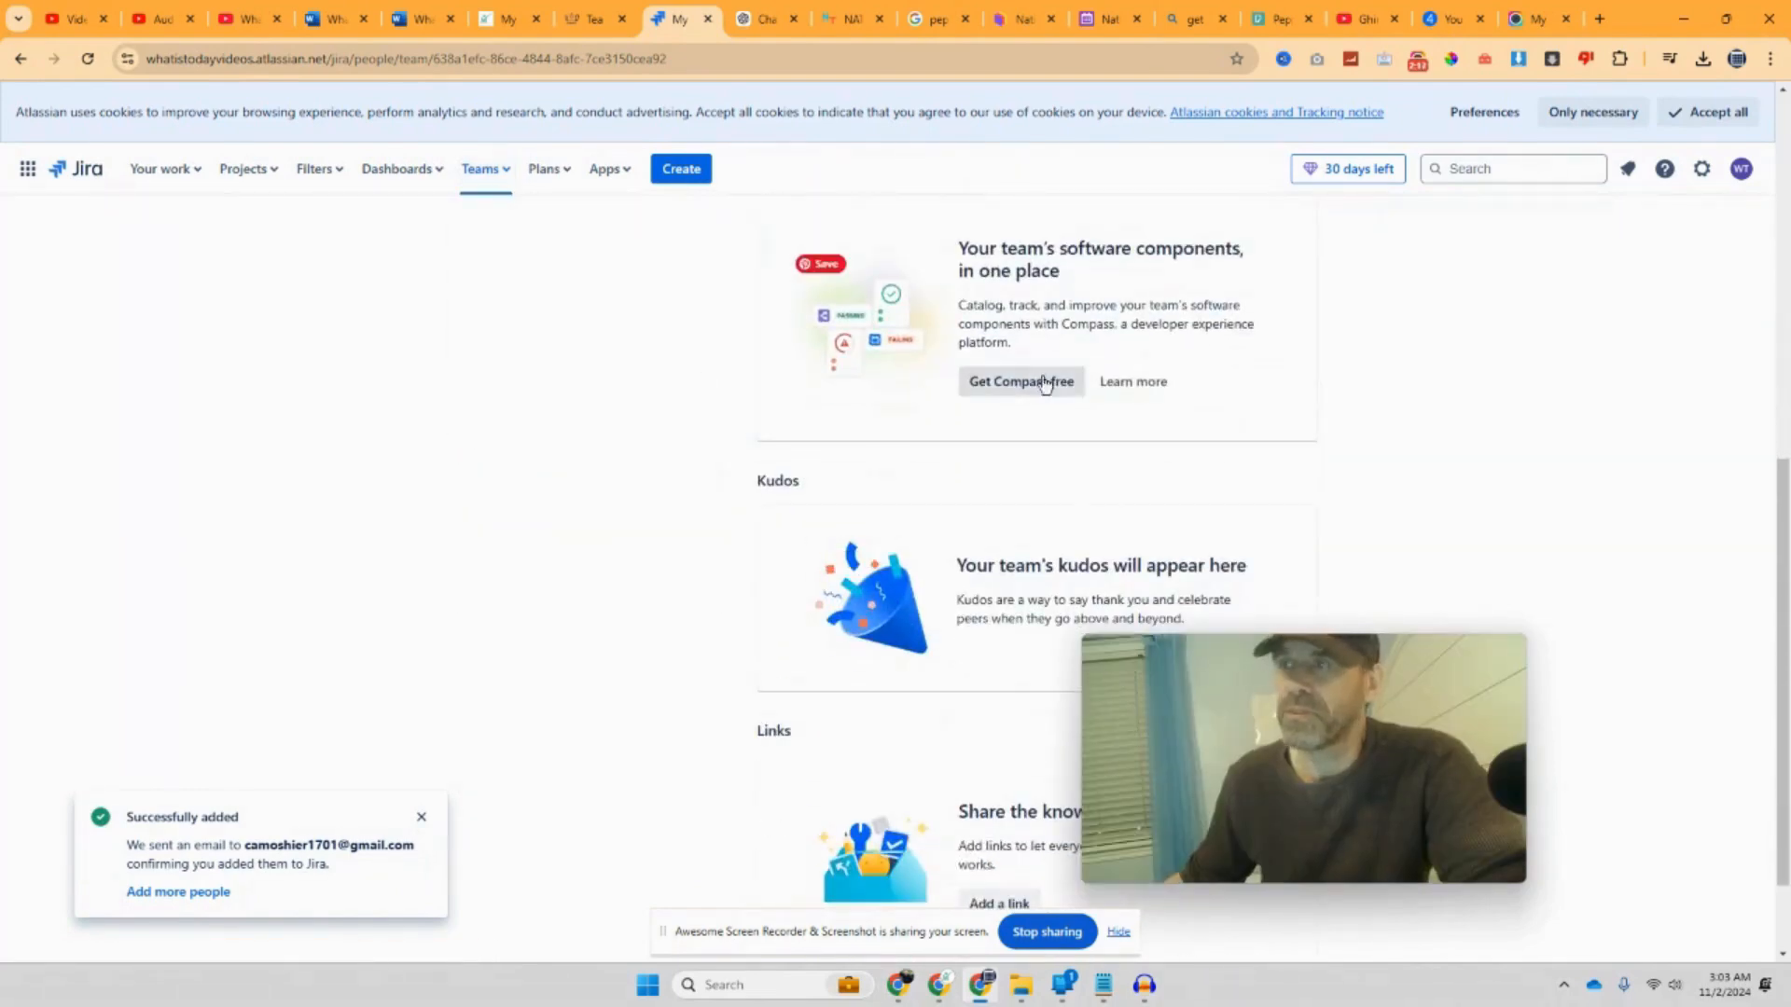
Step: Scroll through the team page to review its members and activity
{"action": "left_click_drag", "start_coordinate": [1167, 715], "coordinate": [166, 453]}
{"action": "scroll", "coordinate": [1163, 655], "scroll_direction": "down", "scroll_amount": 1}
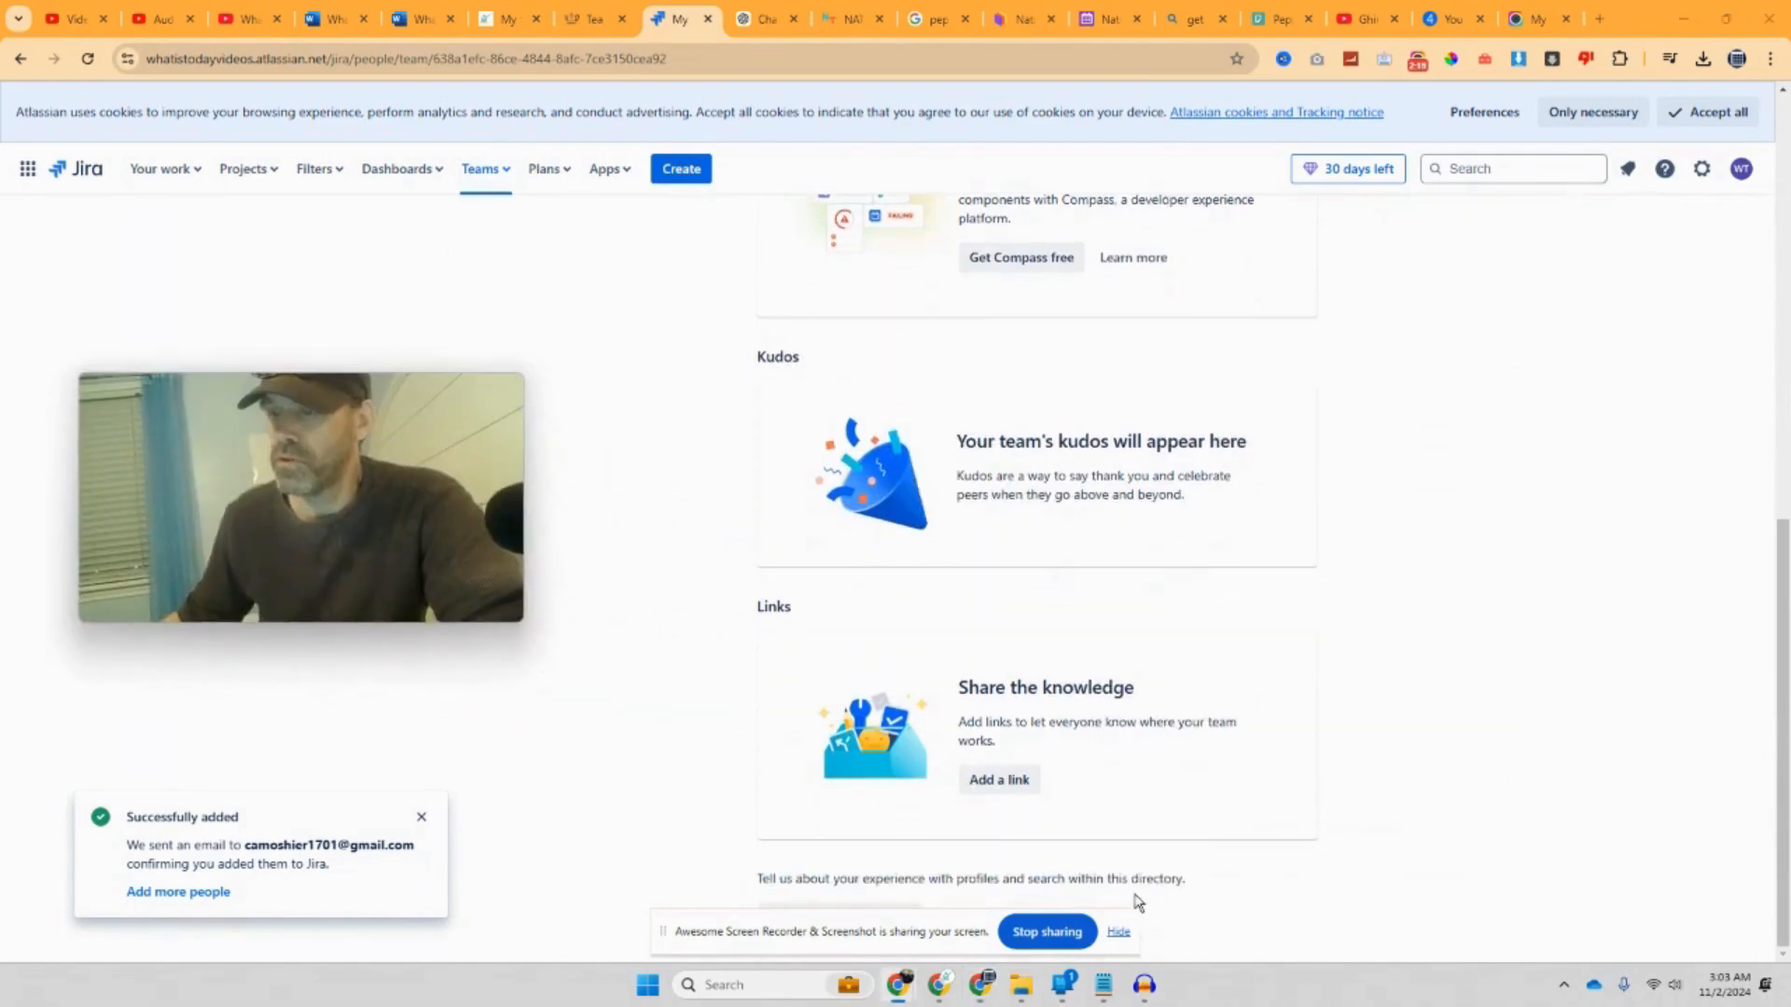
{"action": "left_click", "coordinate": [1117, 931]}
{"action": "scroll", "coordinate": [960, 715], "scroll_direction": "up", "scroll_amount": 10}
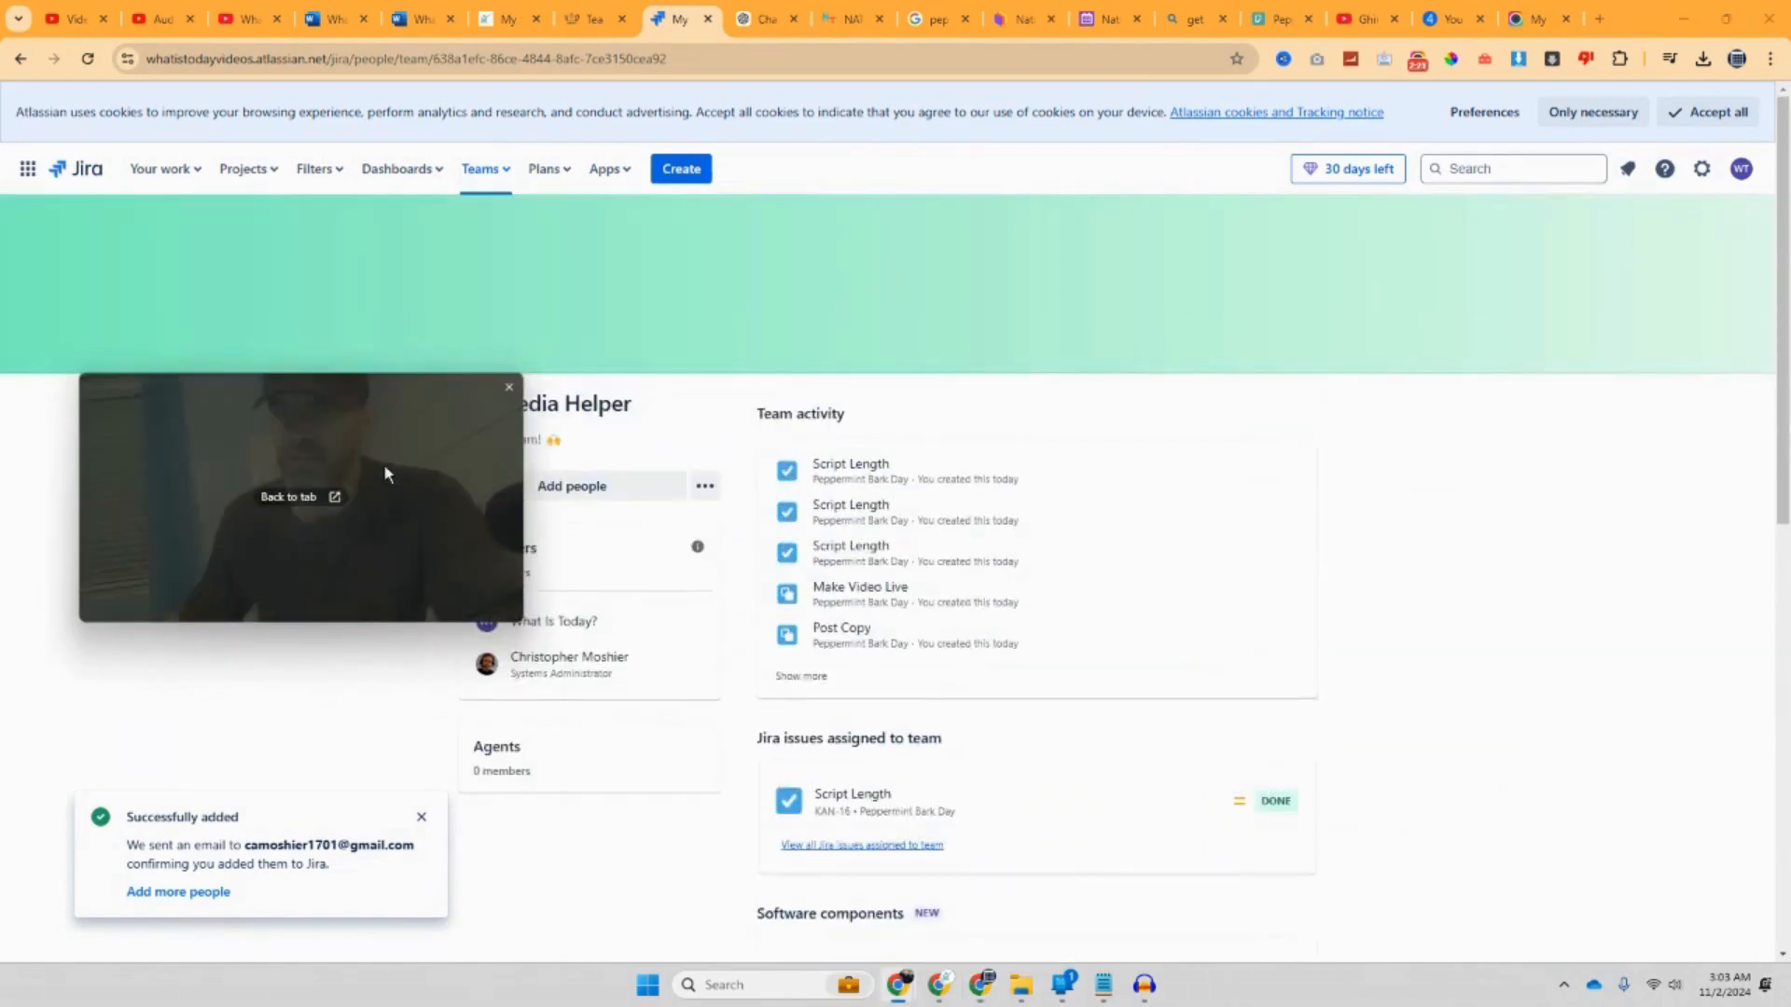
{"action": "left_click_drag", "start_coordinate": [385, 470], "coordinate": [1436, 485]}
{"action": "scroll", "coordinate": [887, 480], "scroll_direction": "down", "scroll_amount": 2}
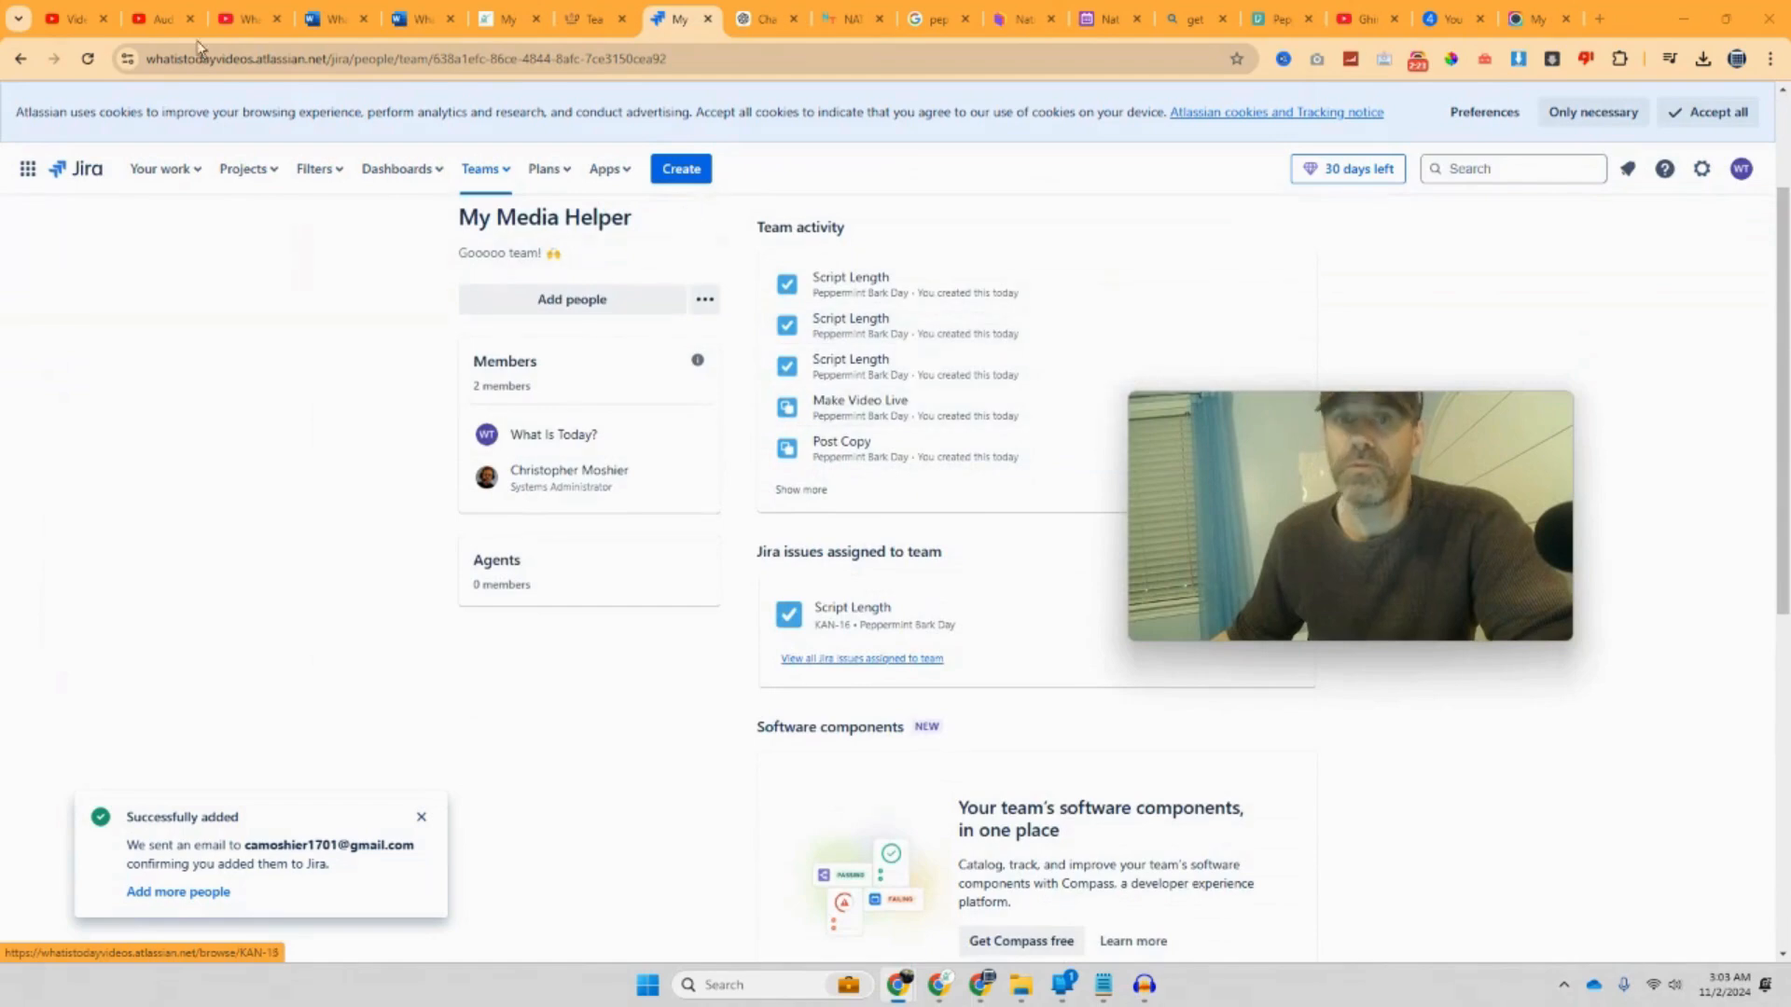
Step: Reload the page, reopen My Media Helper from the Teams menu, and open Teams again
{"action": "left_click", "coordinate": [87, 60]}
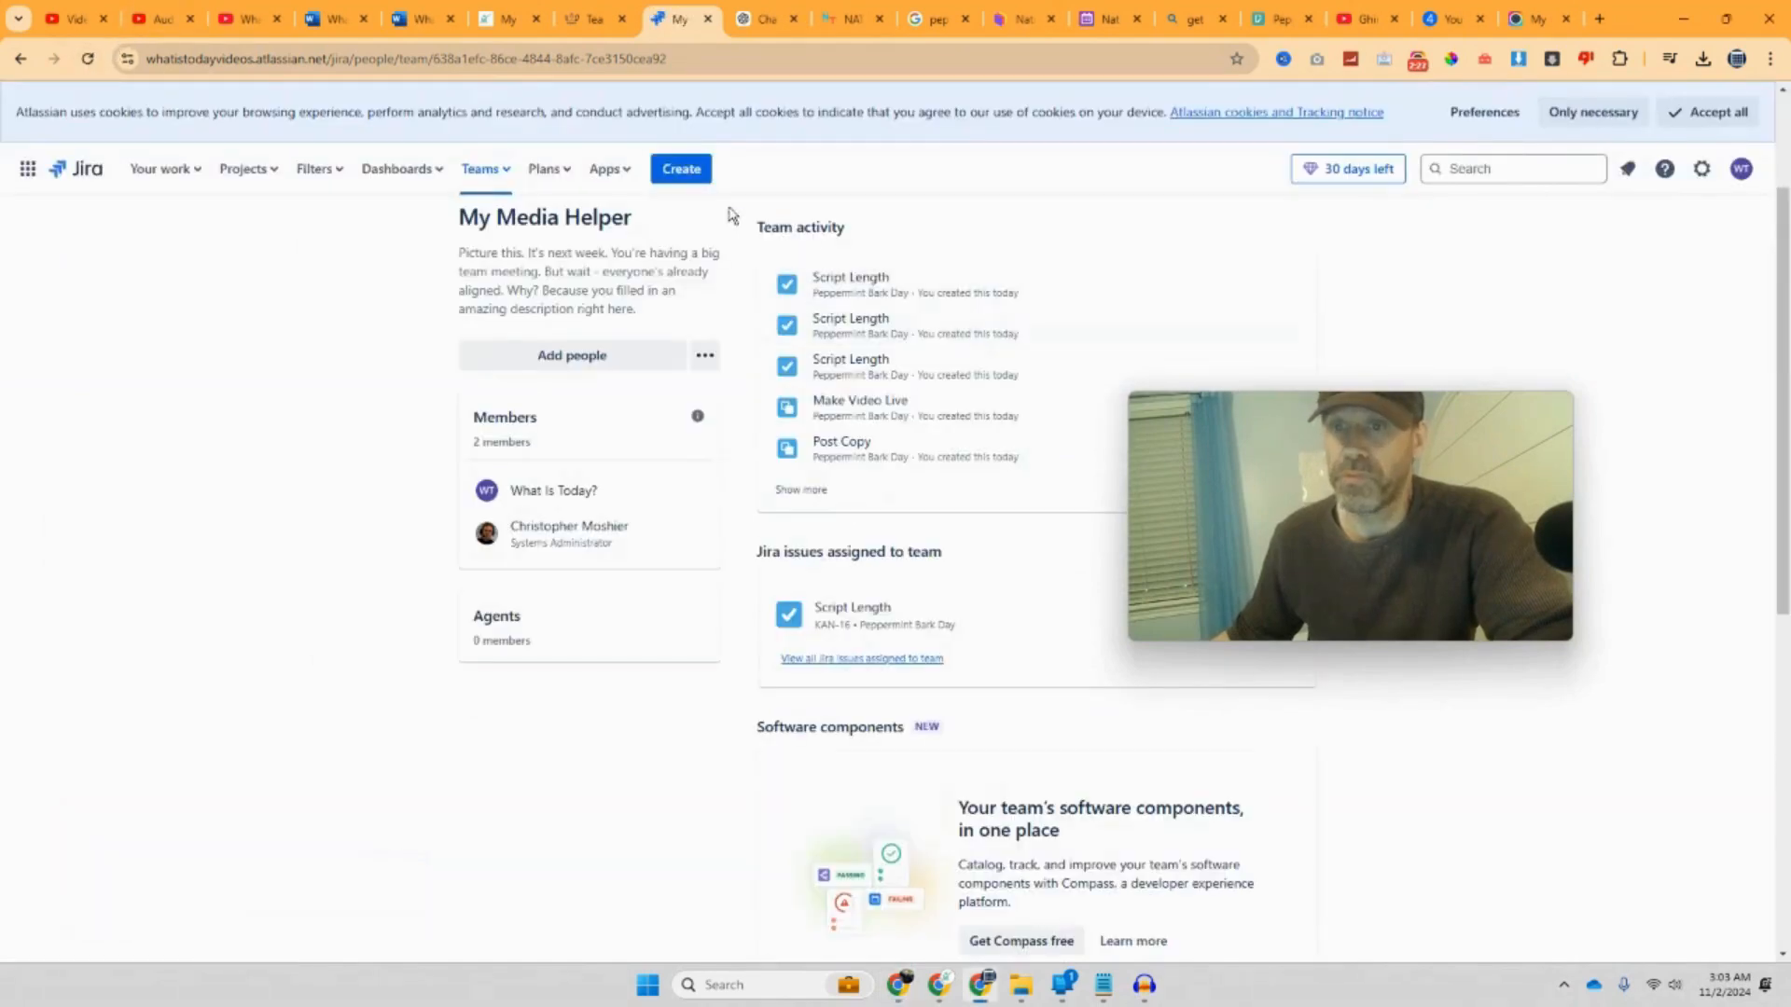
{"action": "left_click", "coordinate": [550, 170]}
{"action": "left_click", "coordinate": [490, 173]}
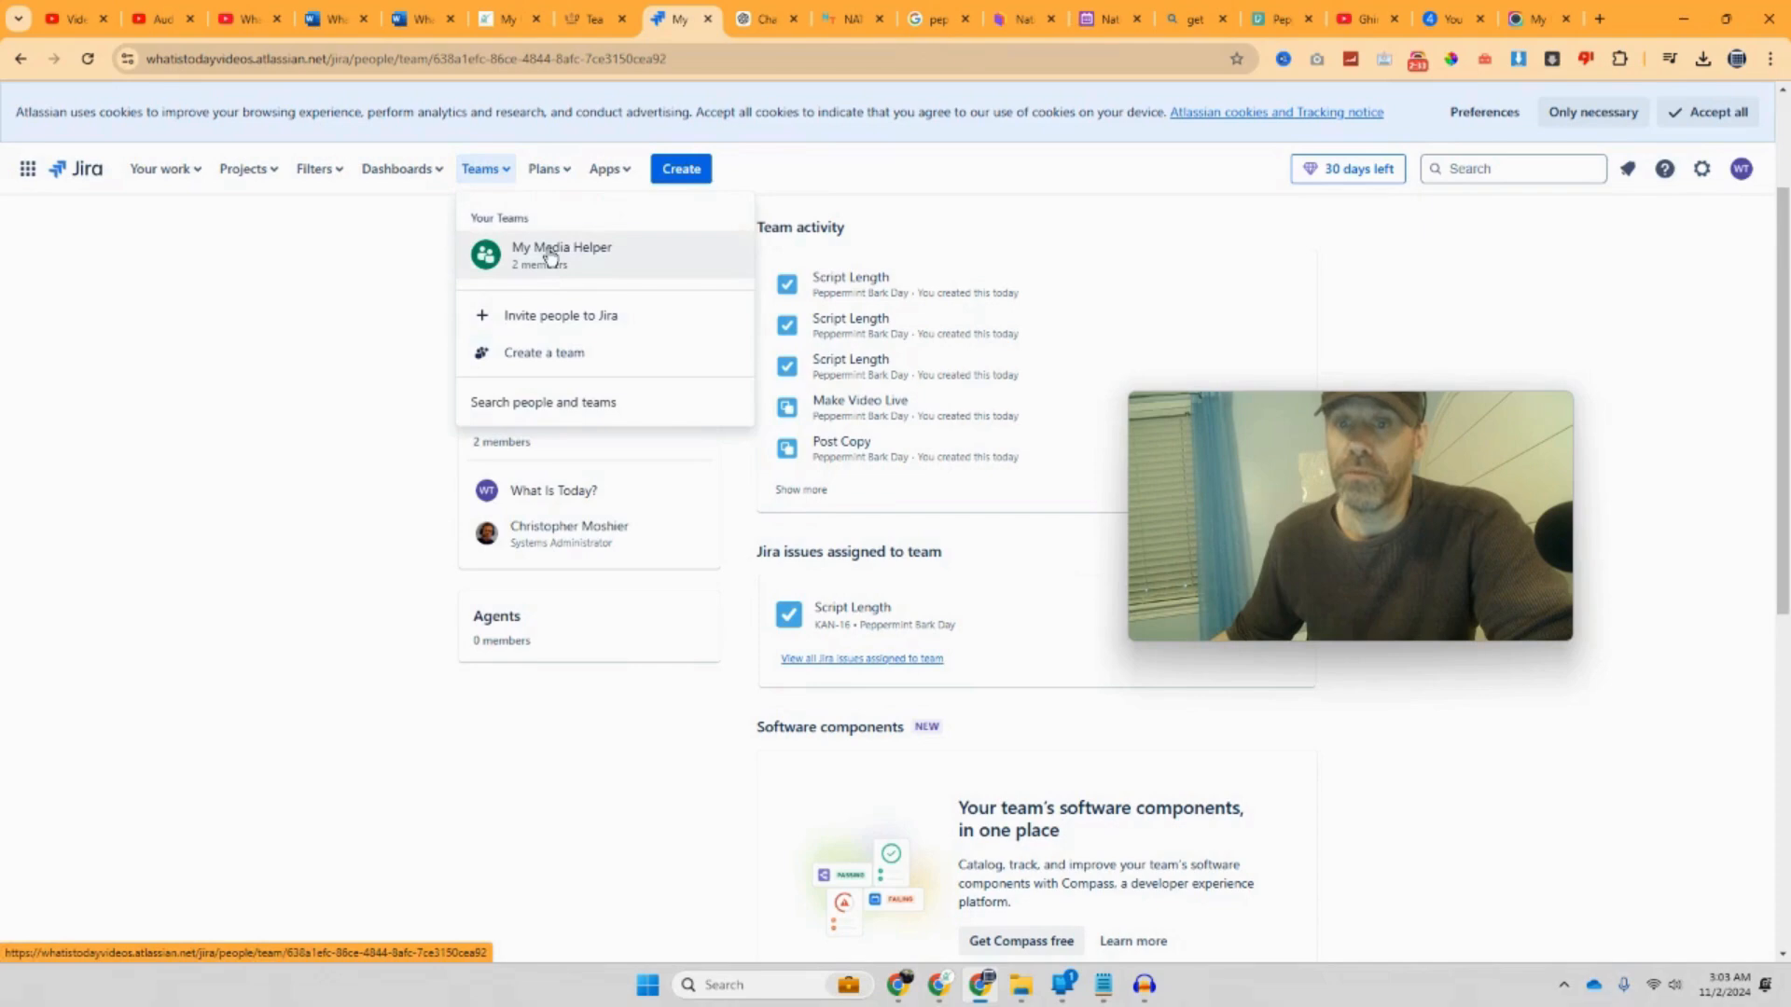
{"action": "left_click", "coordinate": [551, 259]}
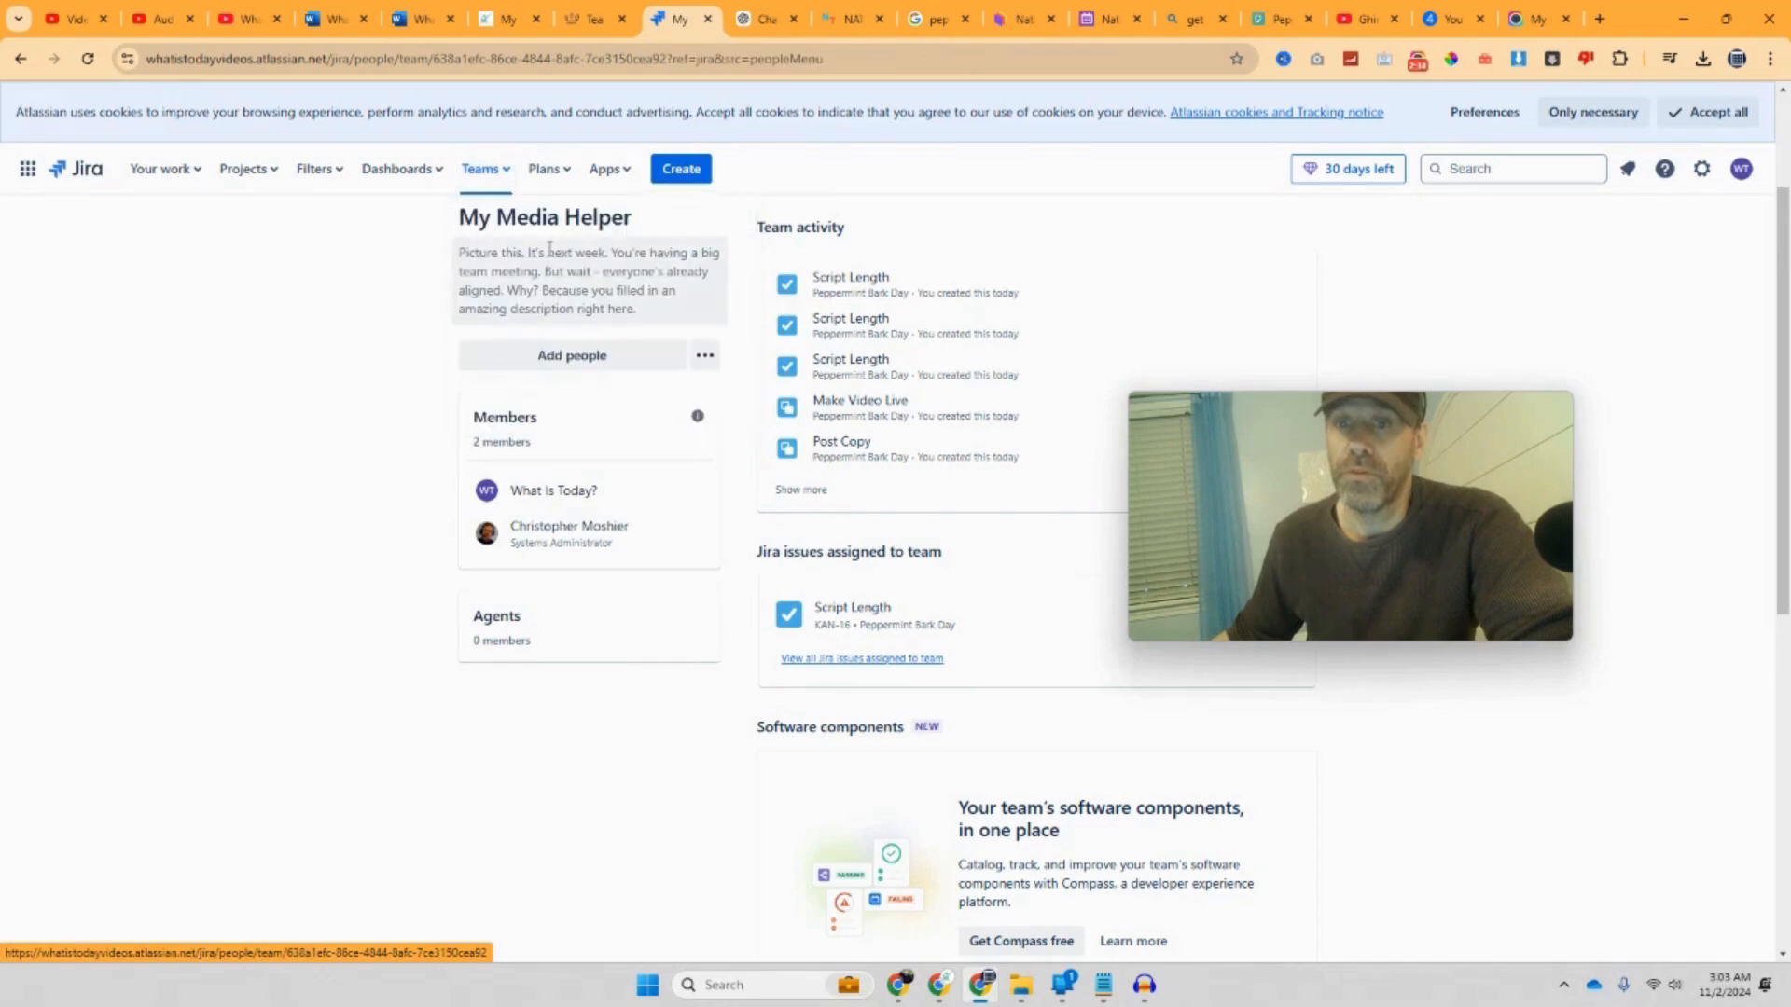
{"action": "left_click", "coordinate": [495, 176]}
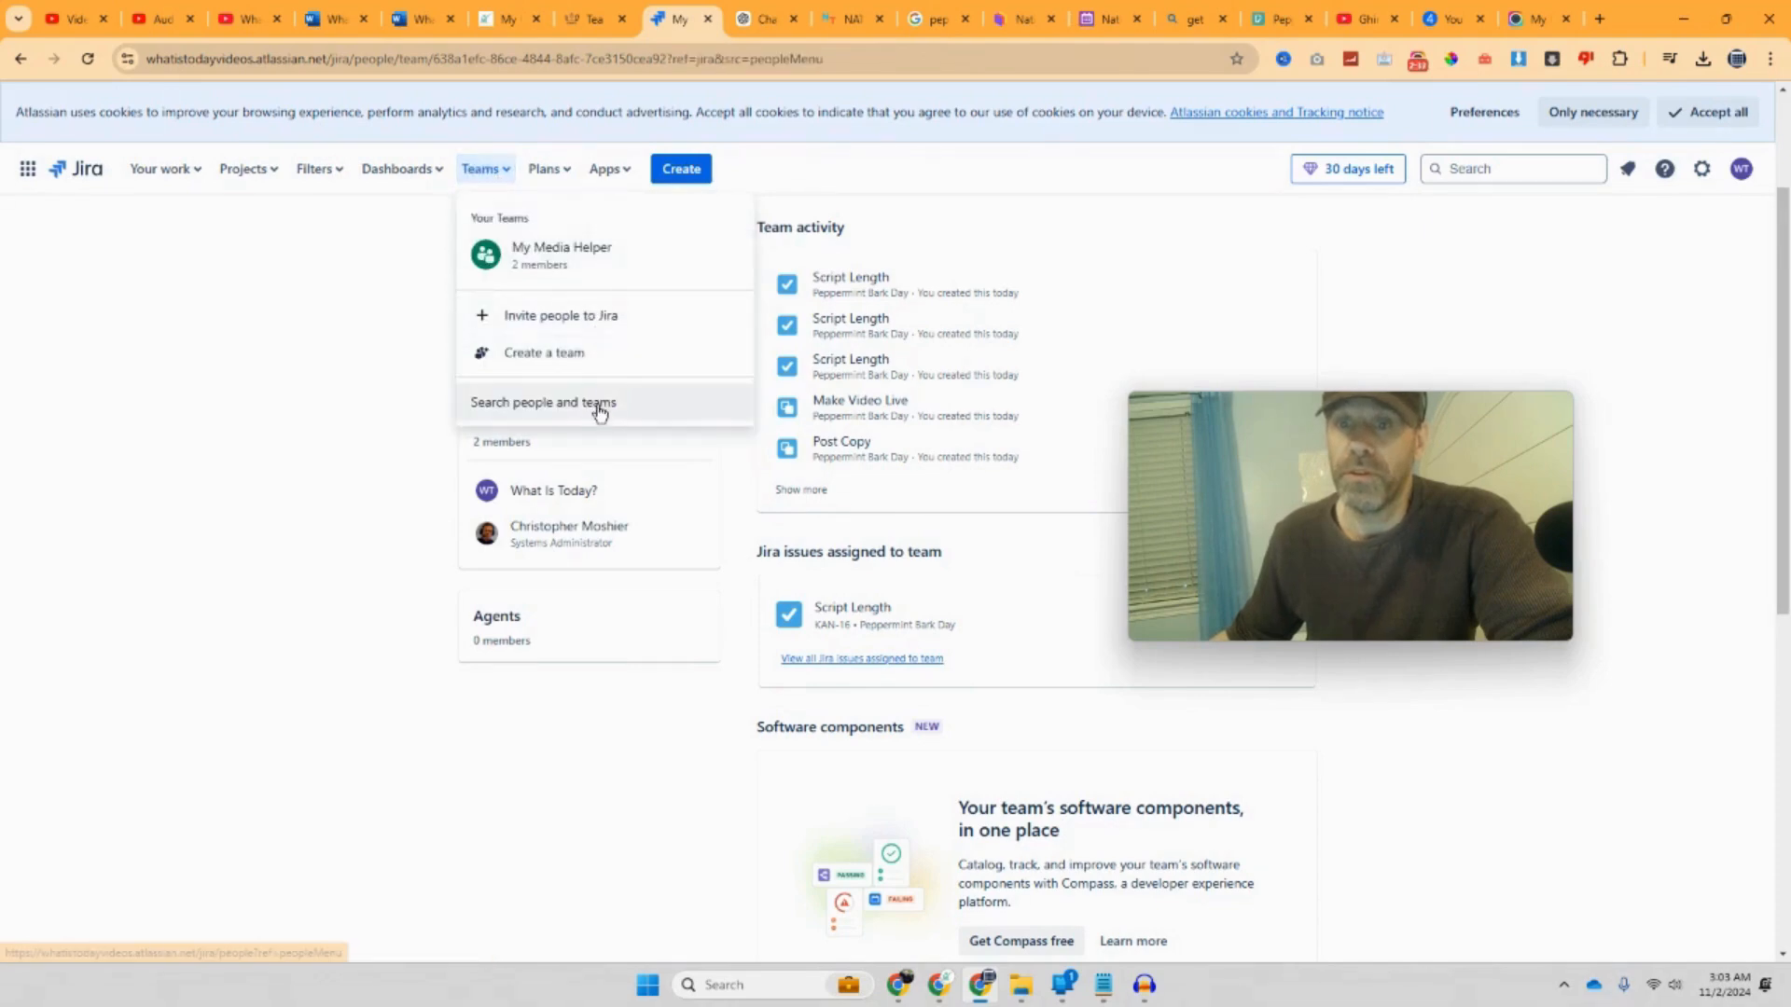
{"action": "left_click", "coordinate": [564, 271]}
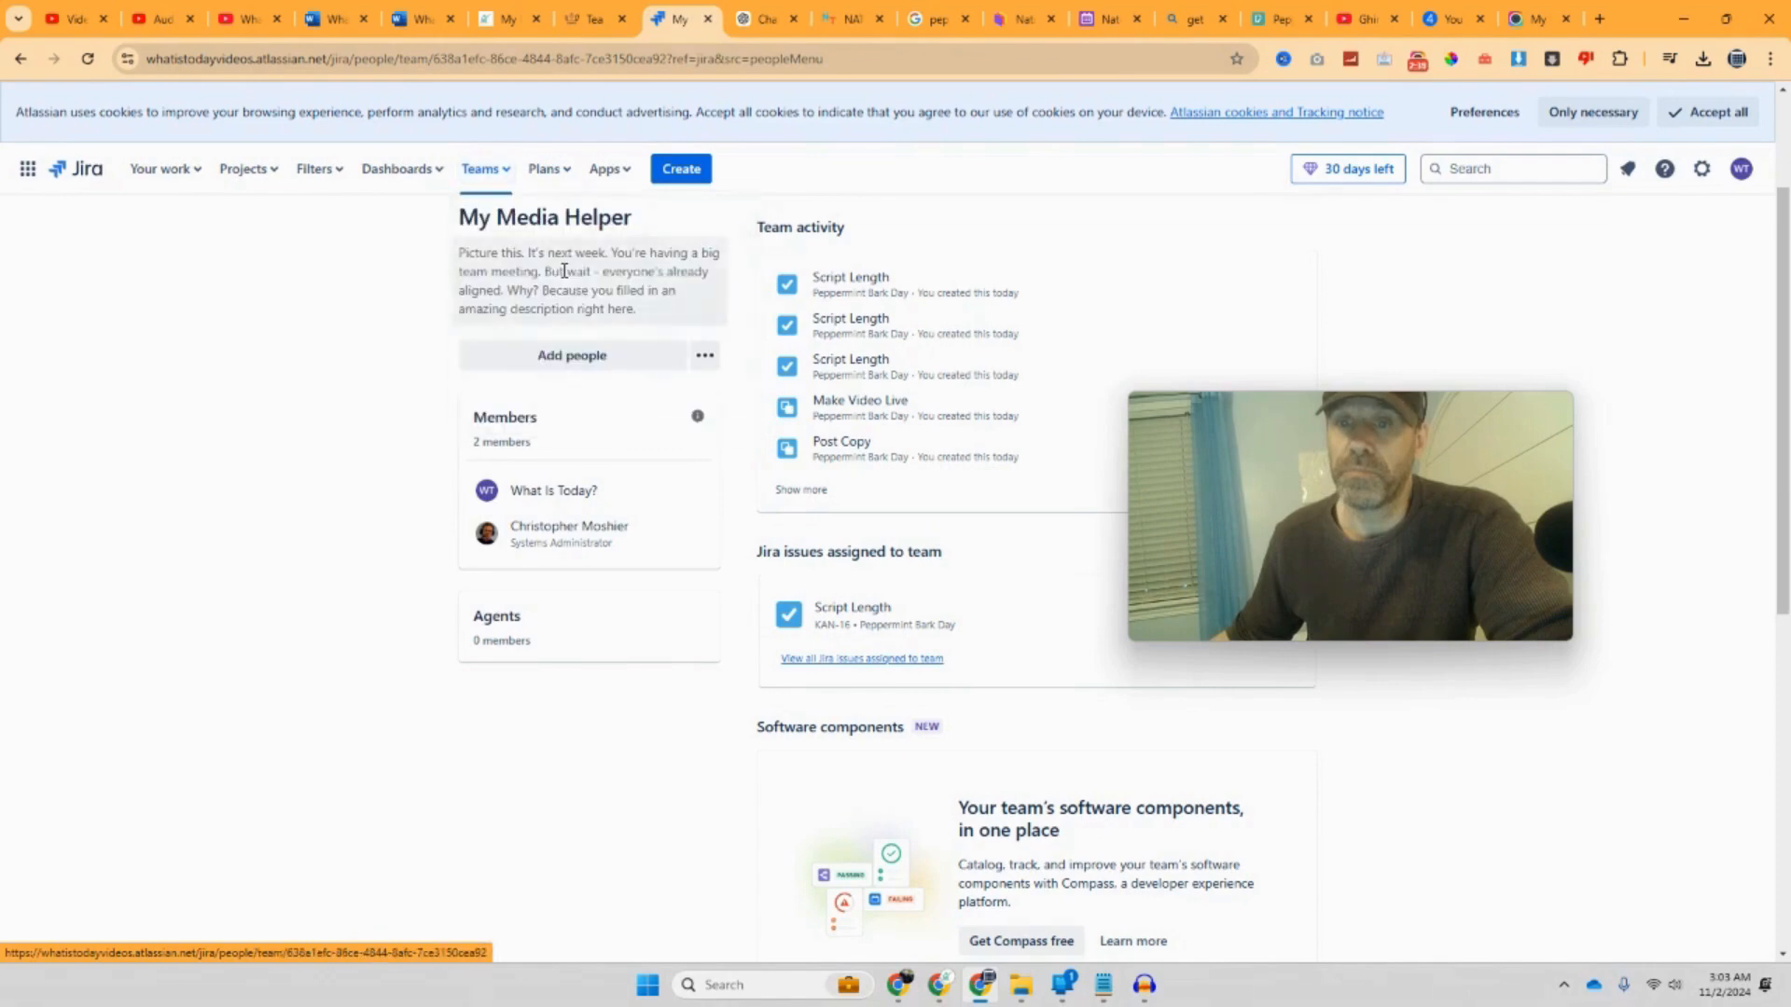
{"action": "left_click", "coordinate": [507, 177]}
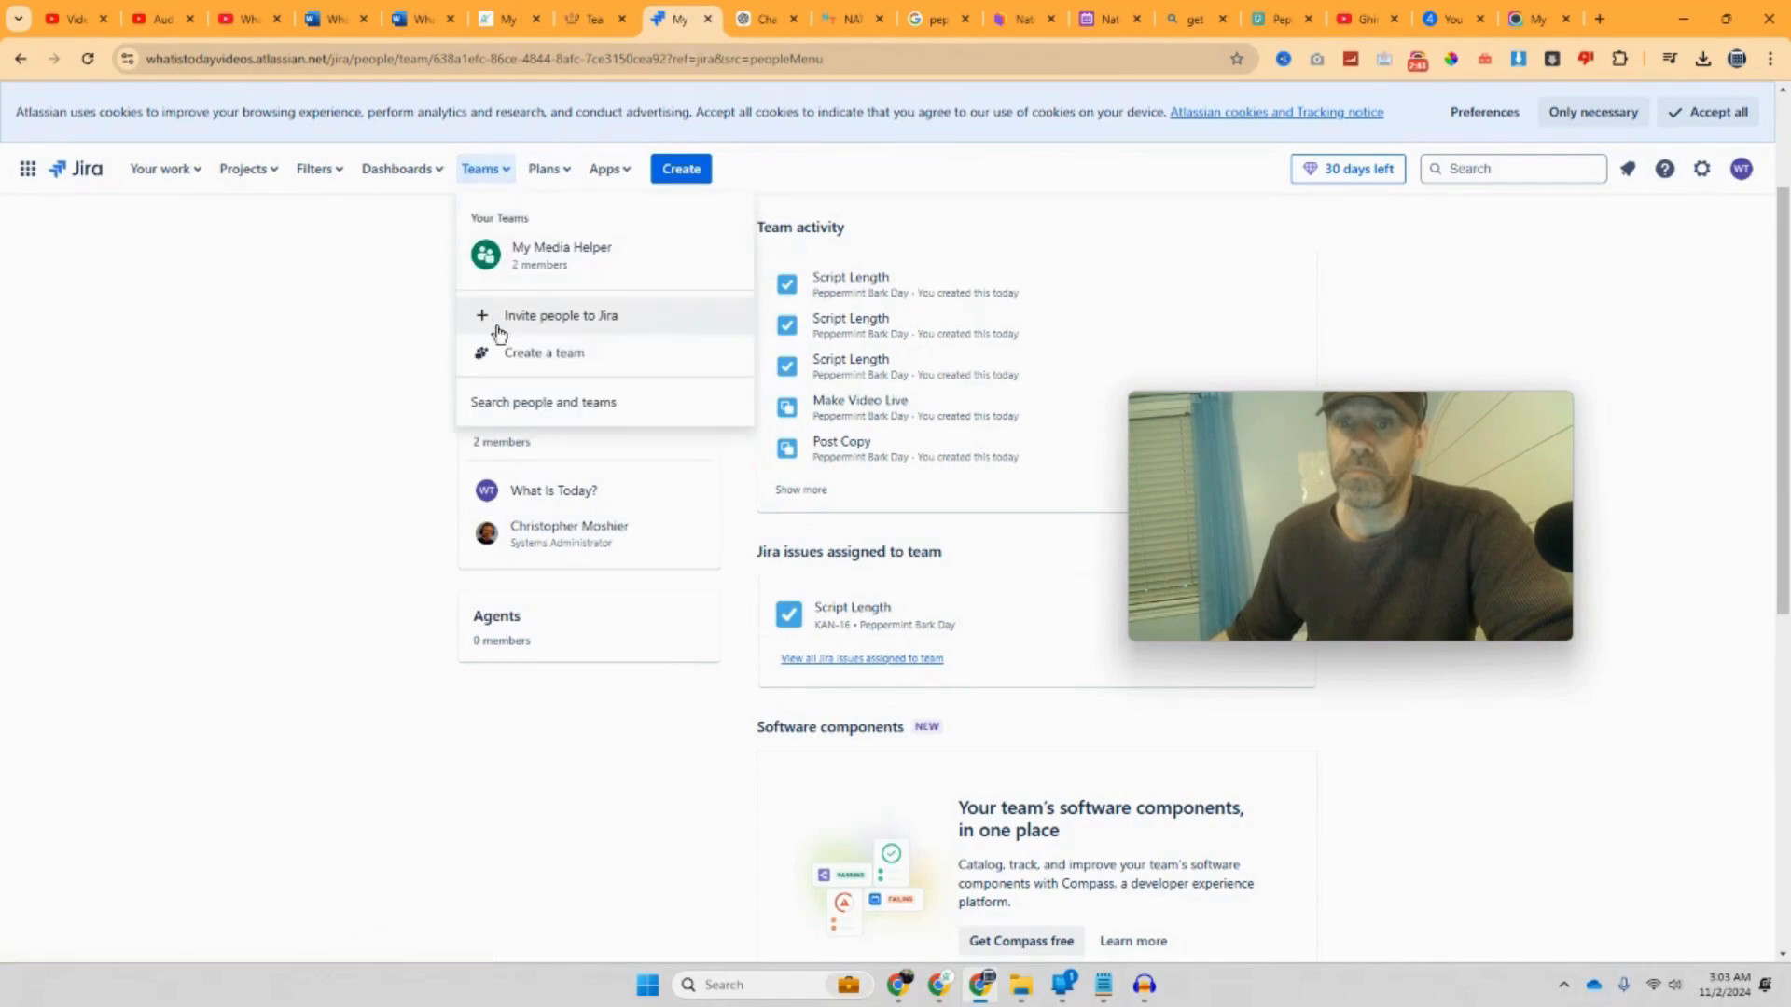
Step: Open the invited teammate's profile from Search people and teams and scroll to Works with
{"action": "left_click", "coordinate": [512, 403]}
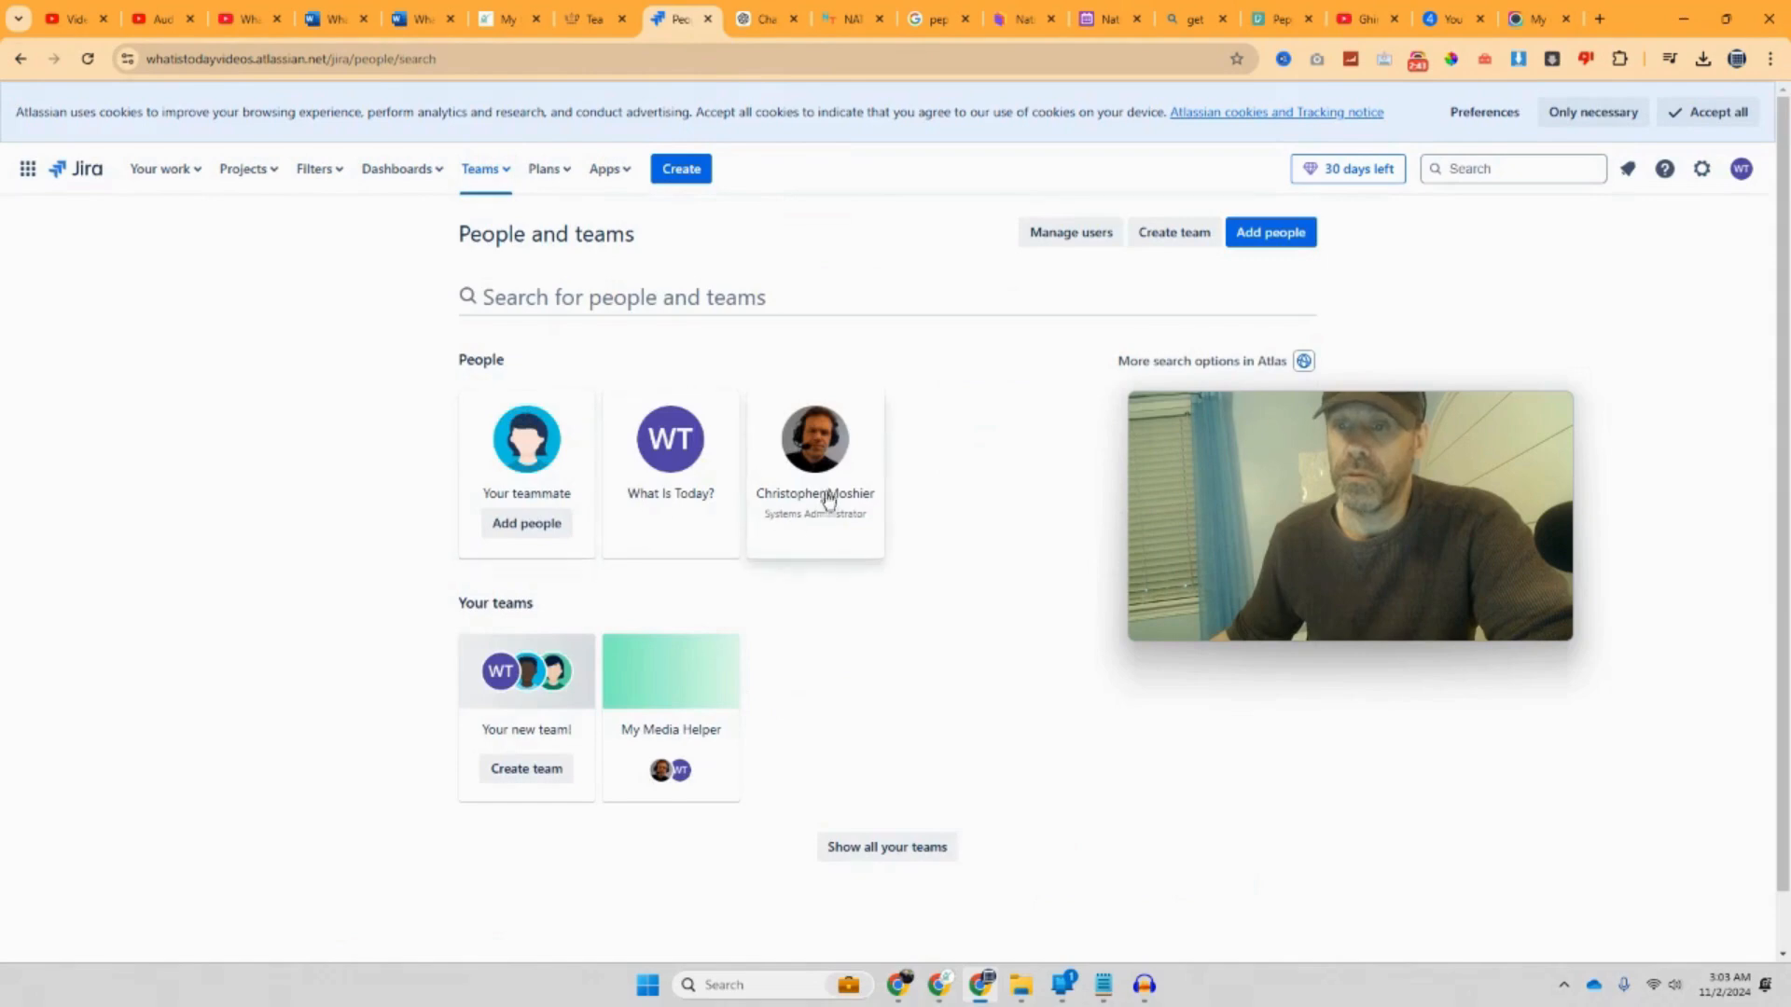
{"action": "left_click", "coordinate": [825, 491]}
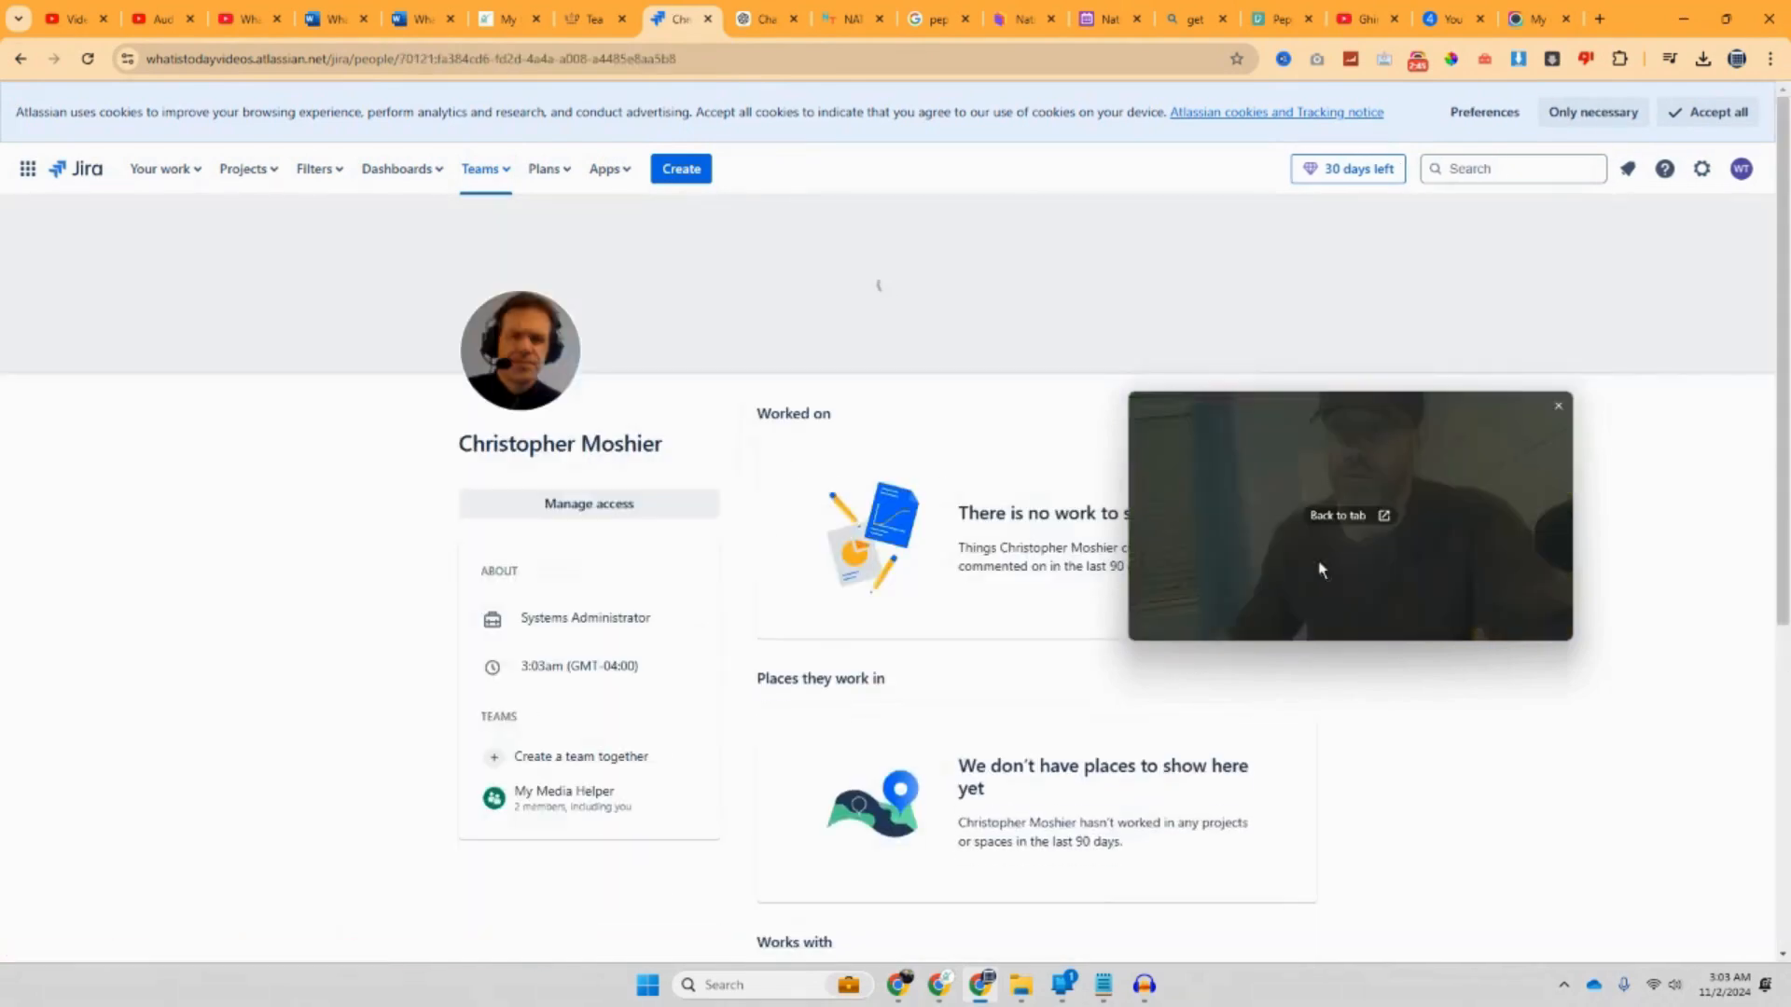
{"action": "left_click_drag", "start_coordinate": [1319, 567], "coordinate": [1193, 315]}
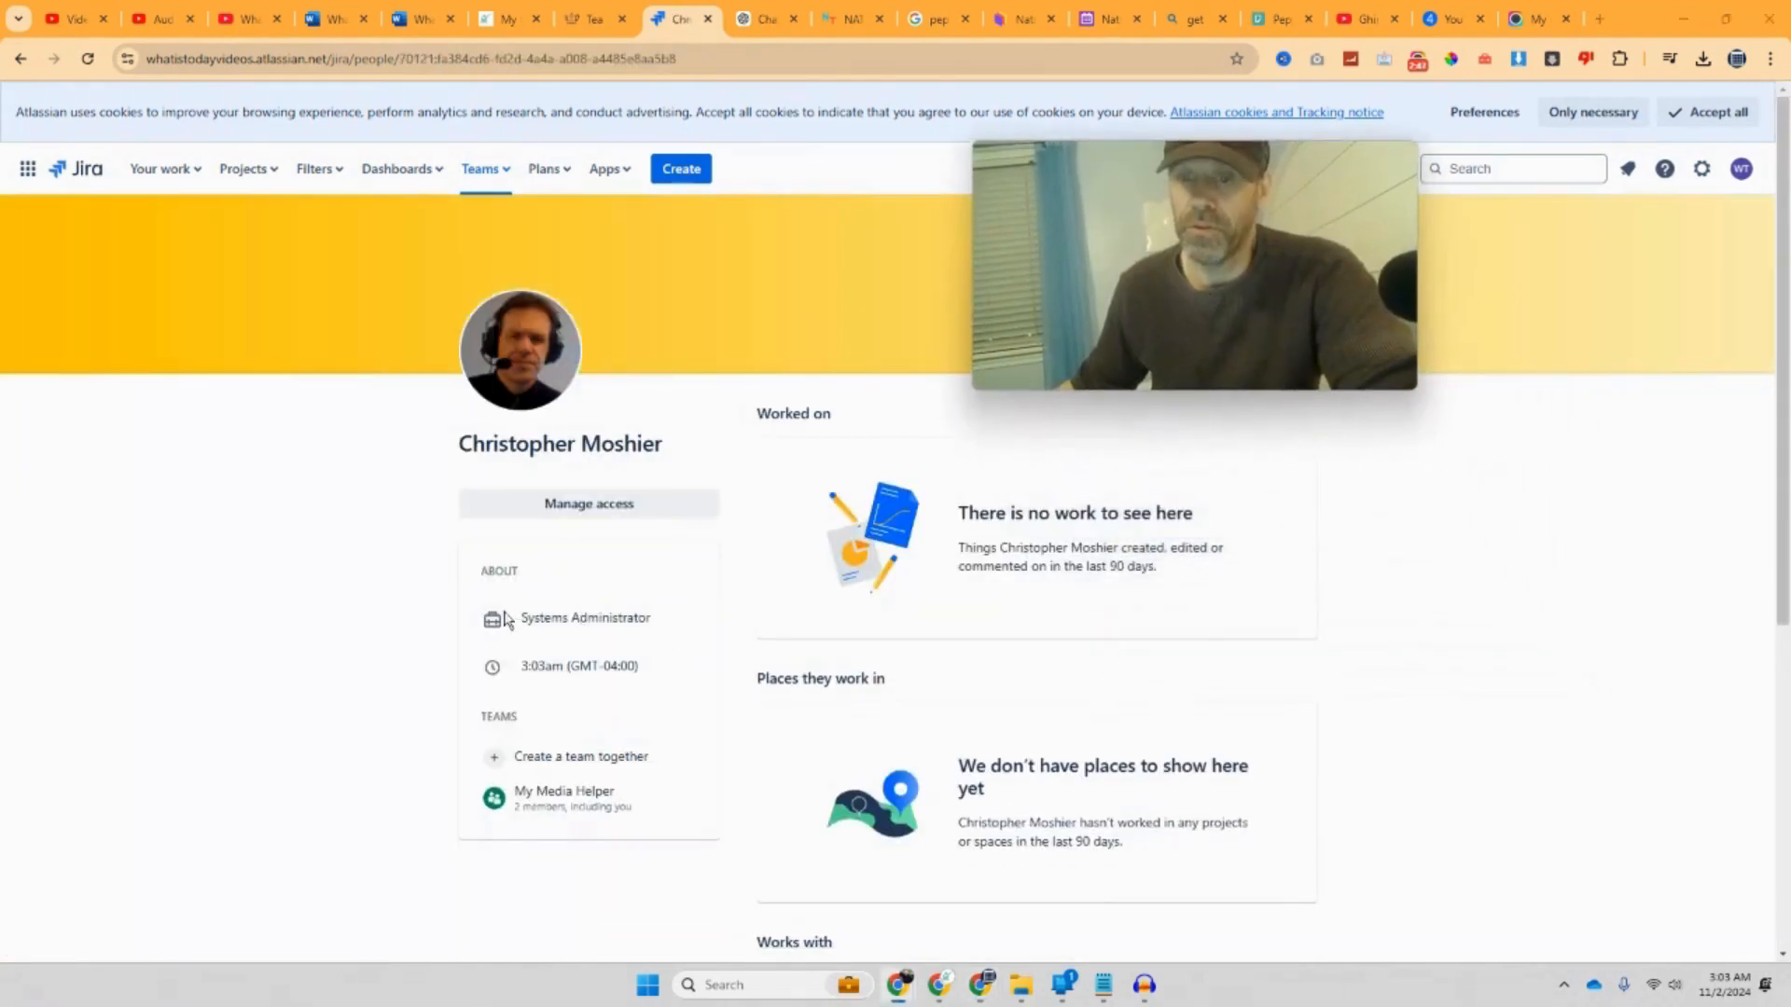
{"action": "scroll", "coordinate": [618, 685], "scroll_direction": "down", "scroll_amount": 3}
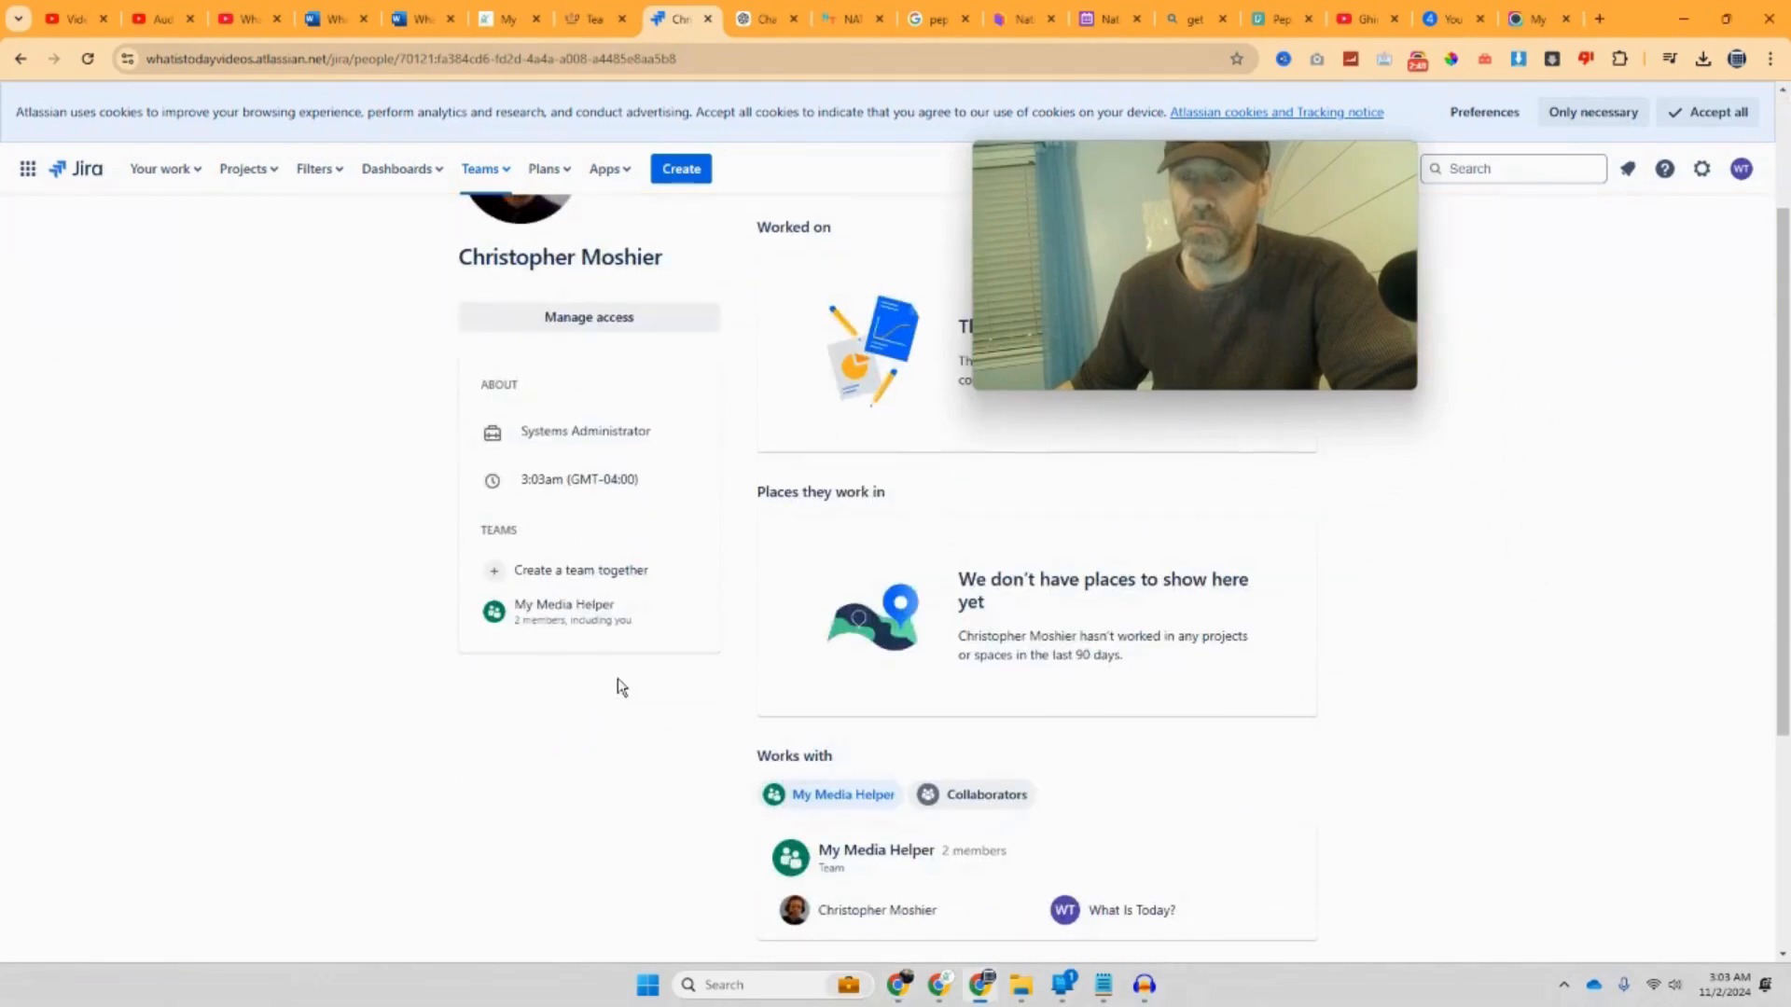
{"action": "scroll", "coordinate": [620, 688], "scroll_direction": "down", "scroll_amount": 2}
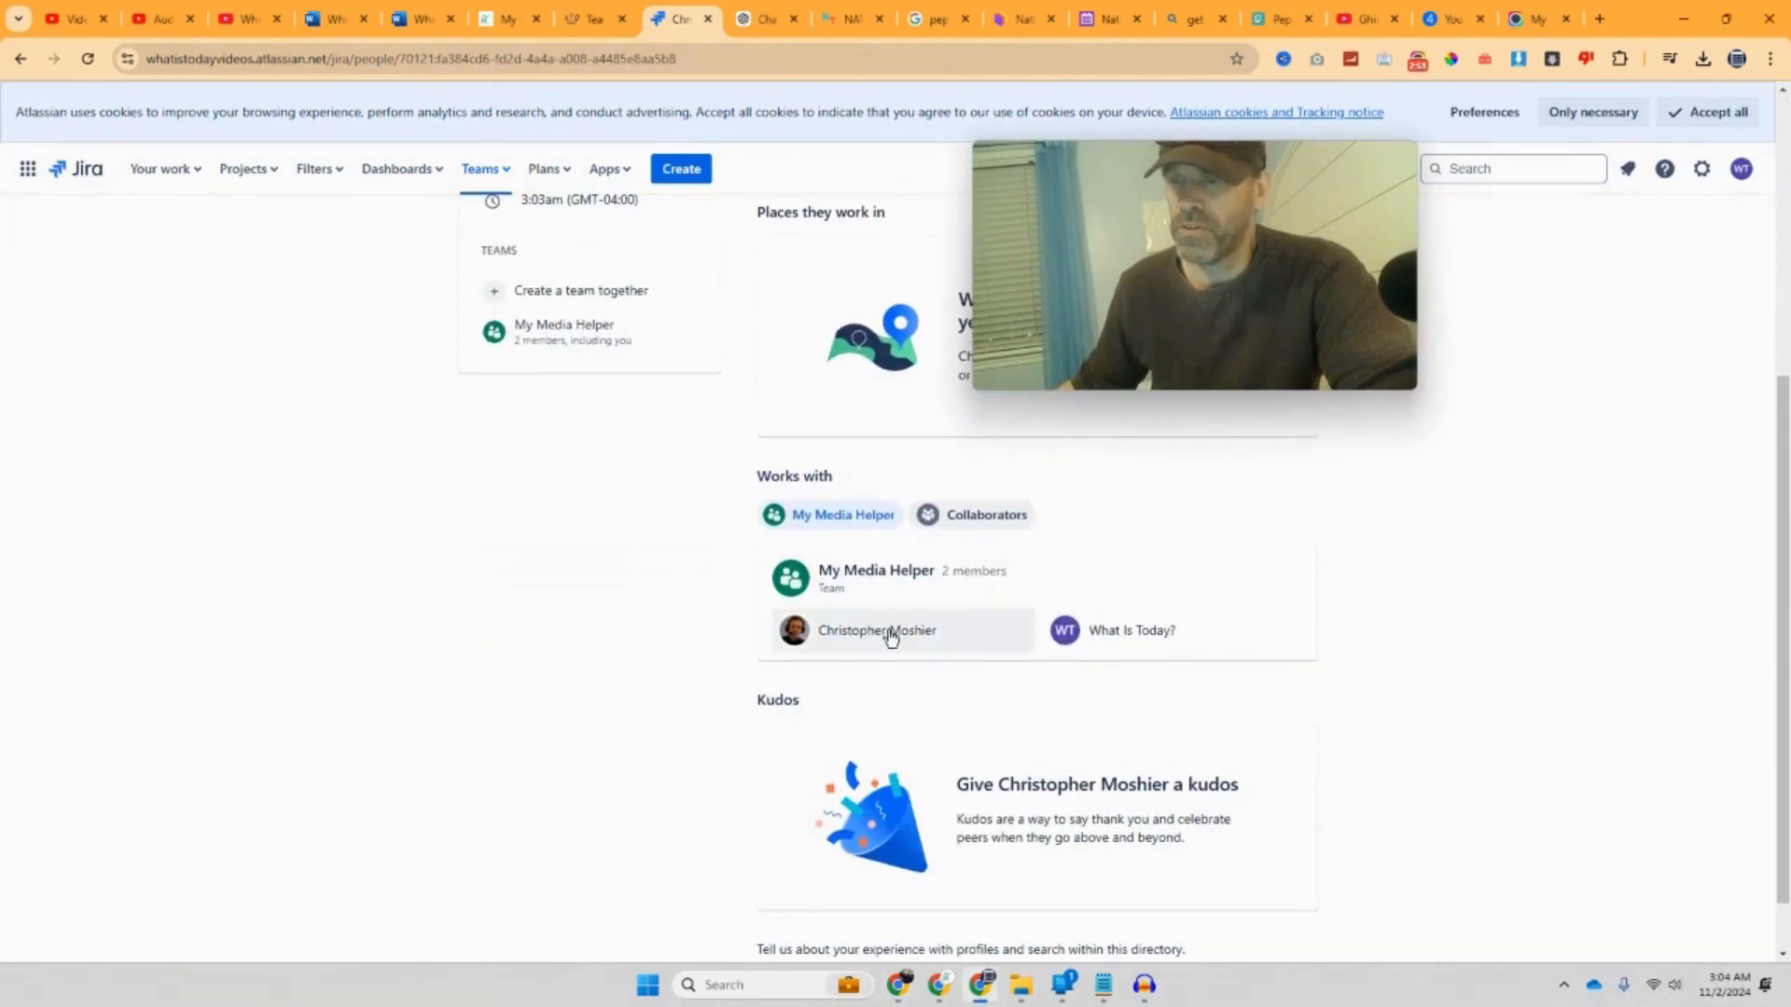
{"action": "mouse_move", "coordinate": [890, 635]}
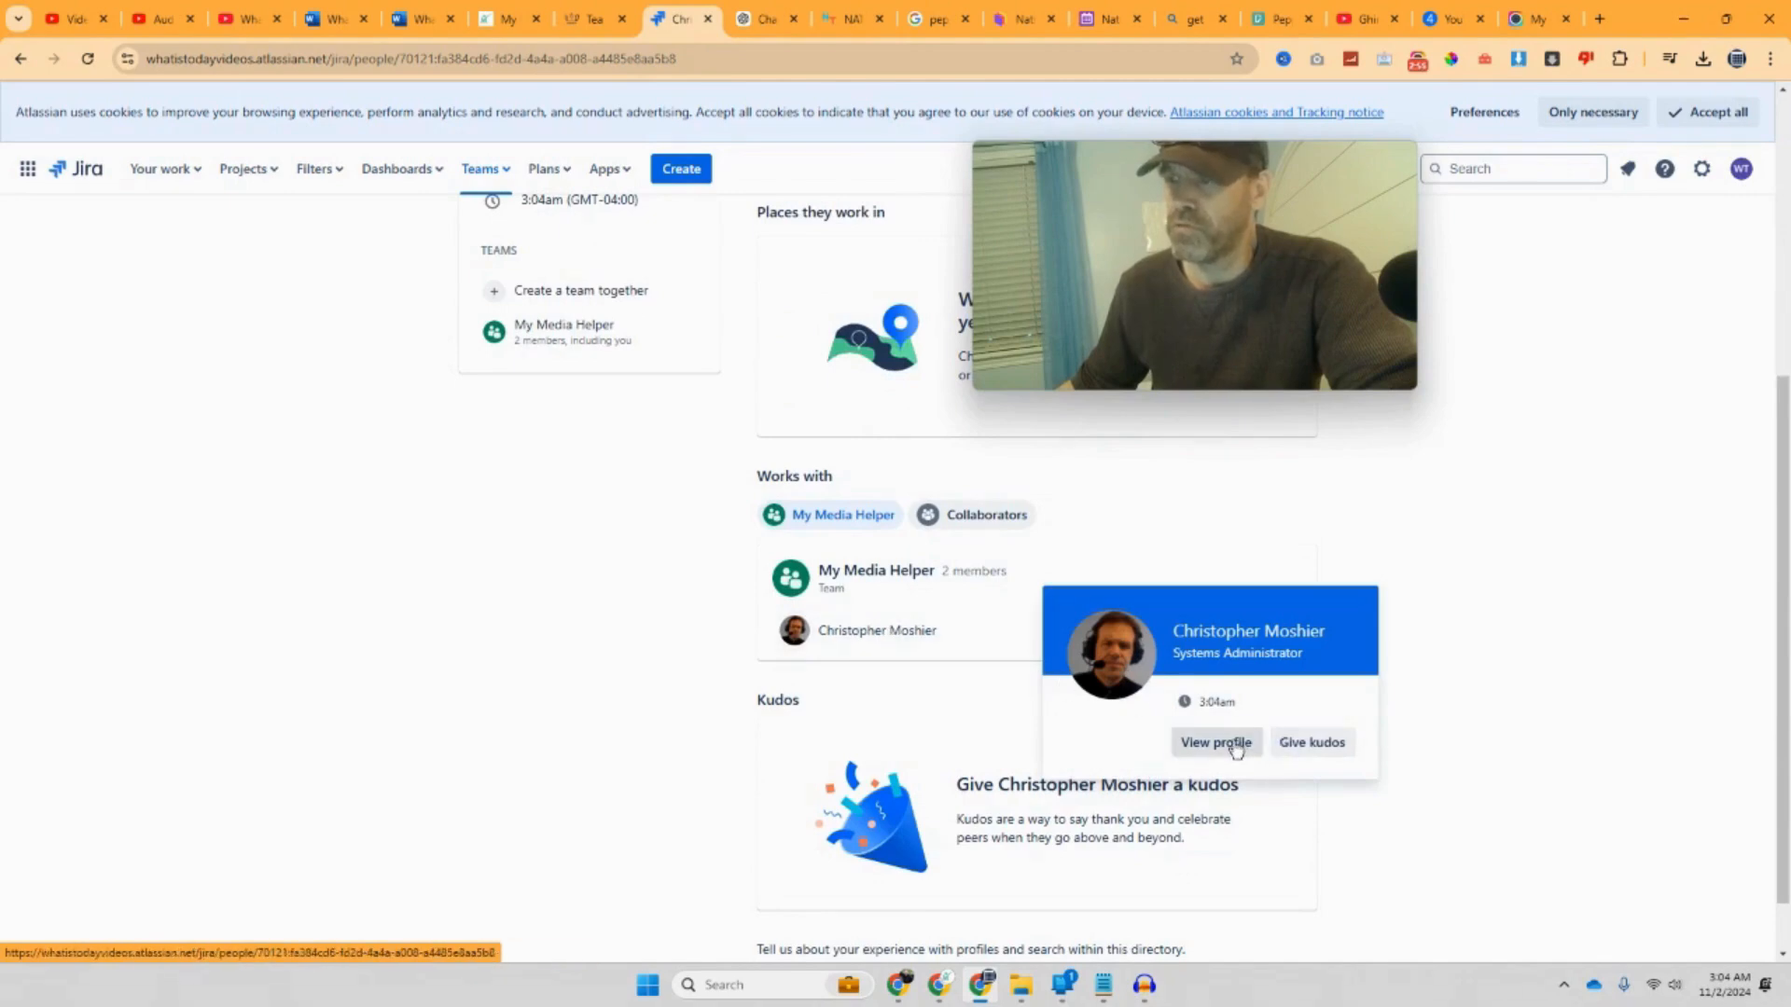
Step: Choose Give kudos for the teammate and wait for the kudos page to load
{"action": "left_click", "coordinate": [1304, 743]}
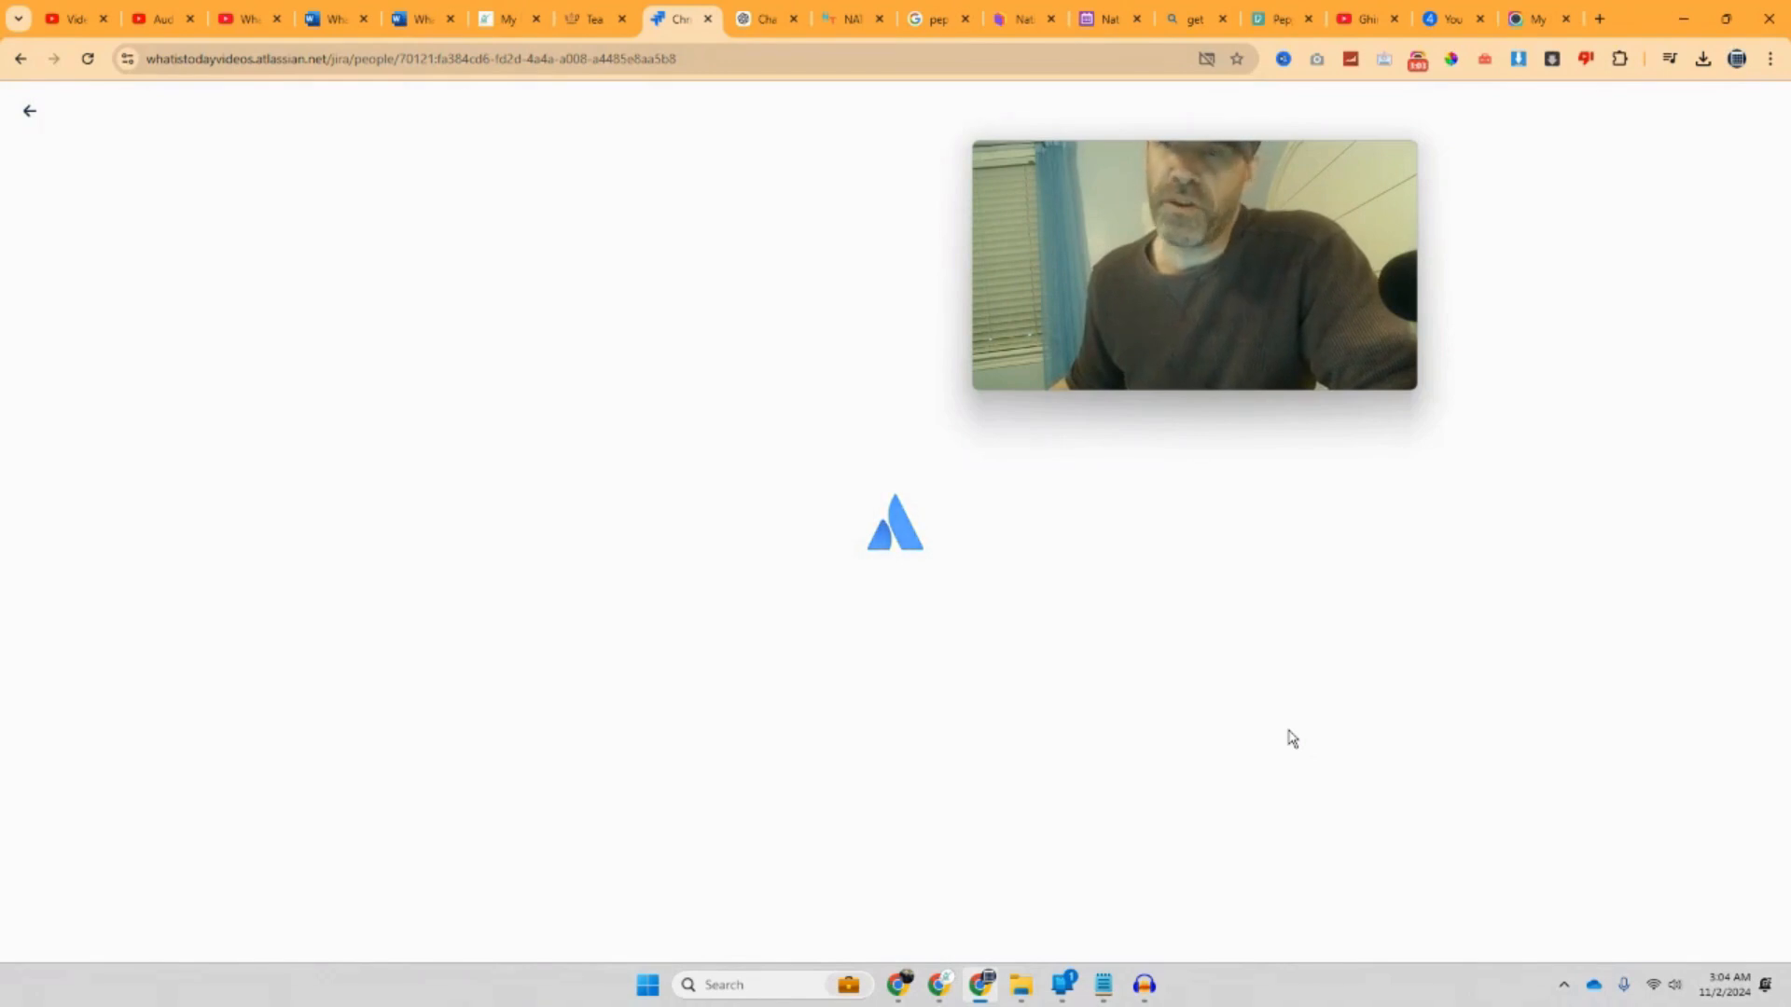
{"action": "mouse_move", "coordinate": [1193, 366]}
{"action": "left_click_drag", "start_coordinate": [1191, 360], "coordinate": [1188, 417]}
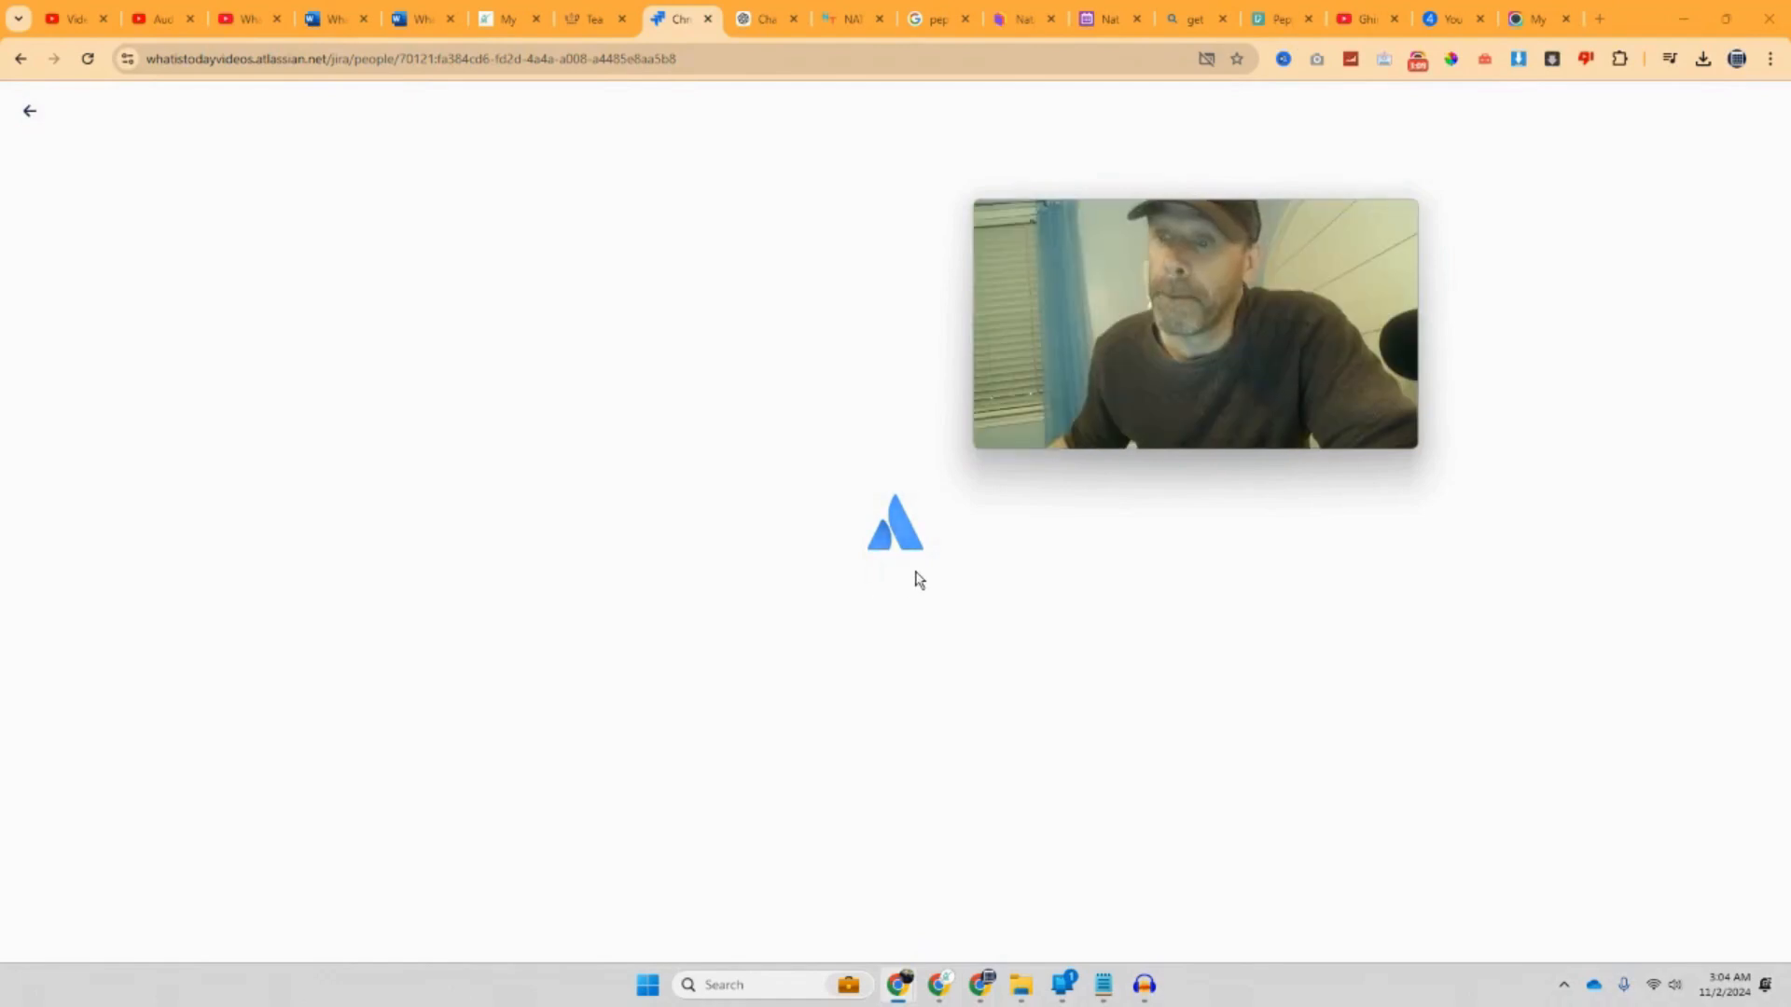
{"action": "left_click_drag", "start_coordinate": [1066, 425], "coordinate": [873, 562]}
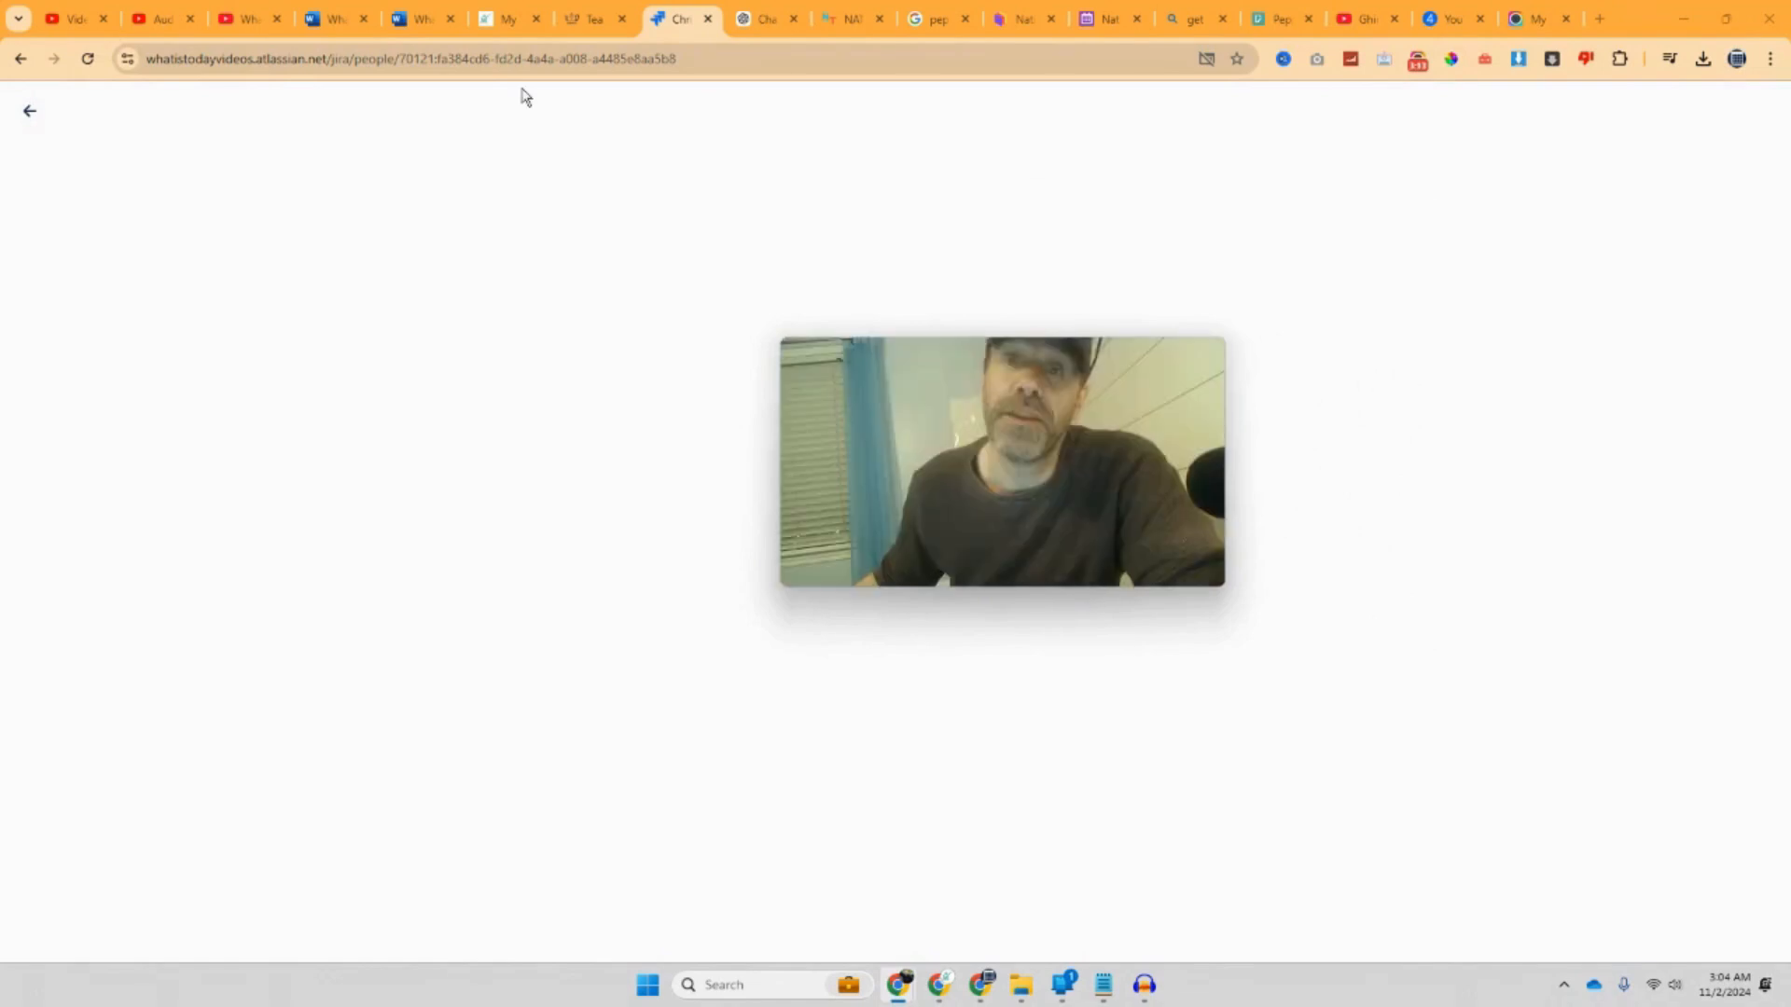
{"action": "left_click_drag", "start_coordinate": [905, 498], "coordinate": [1111, 604]}
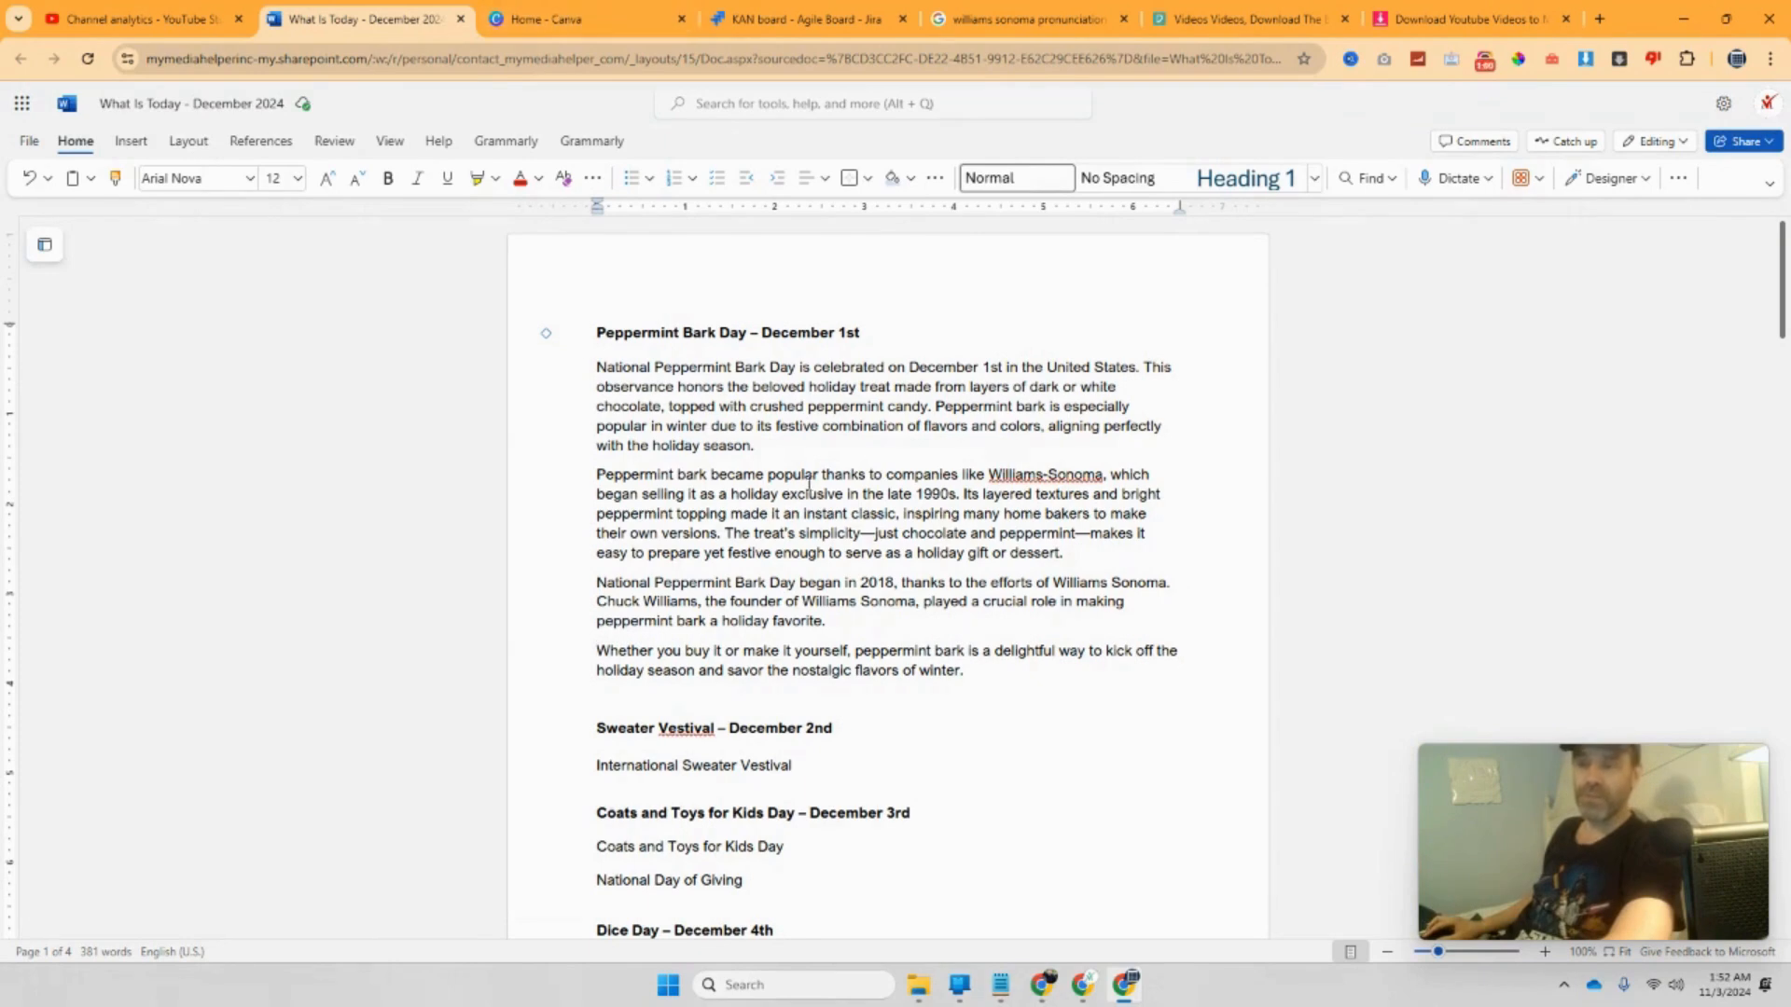
Step: Launch Audacity from Windows search, dismiss its Welcome dialog, and minimize it
{"action": "left_click", "coordinate": [836, 981]}
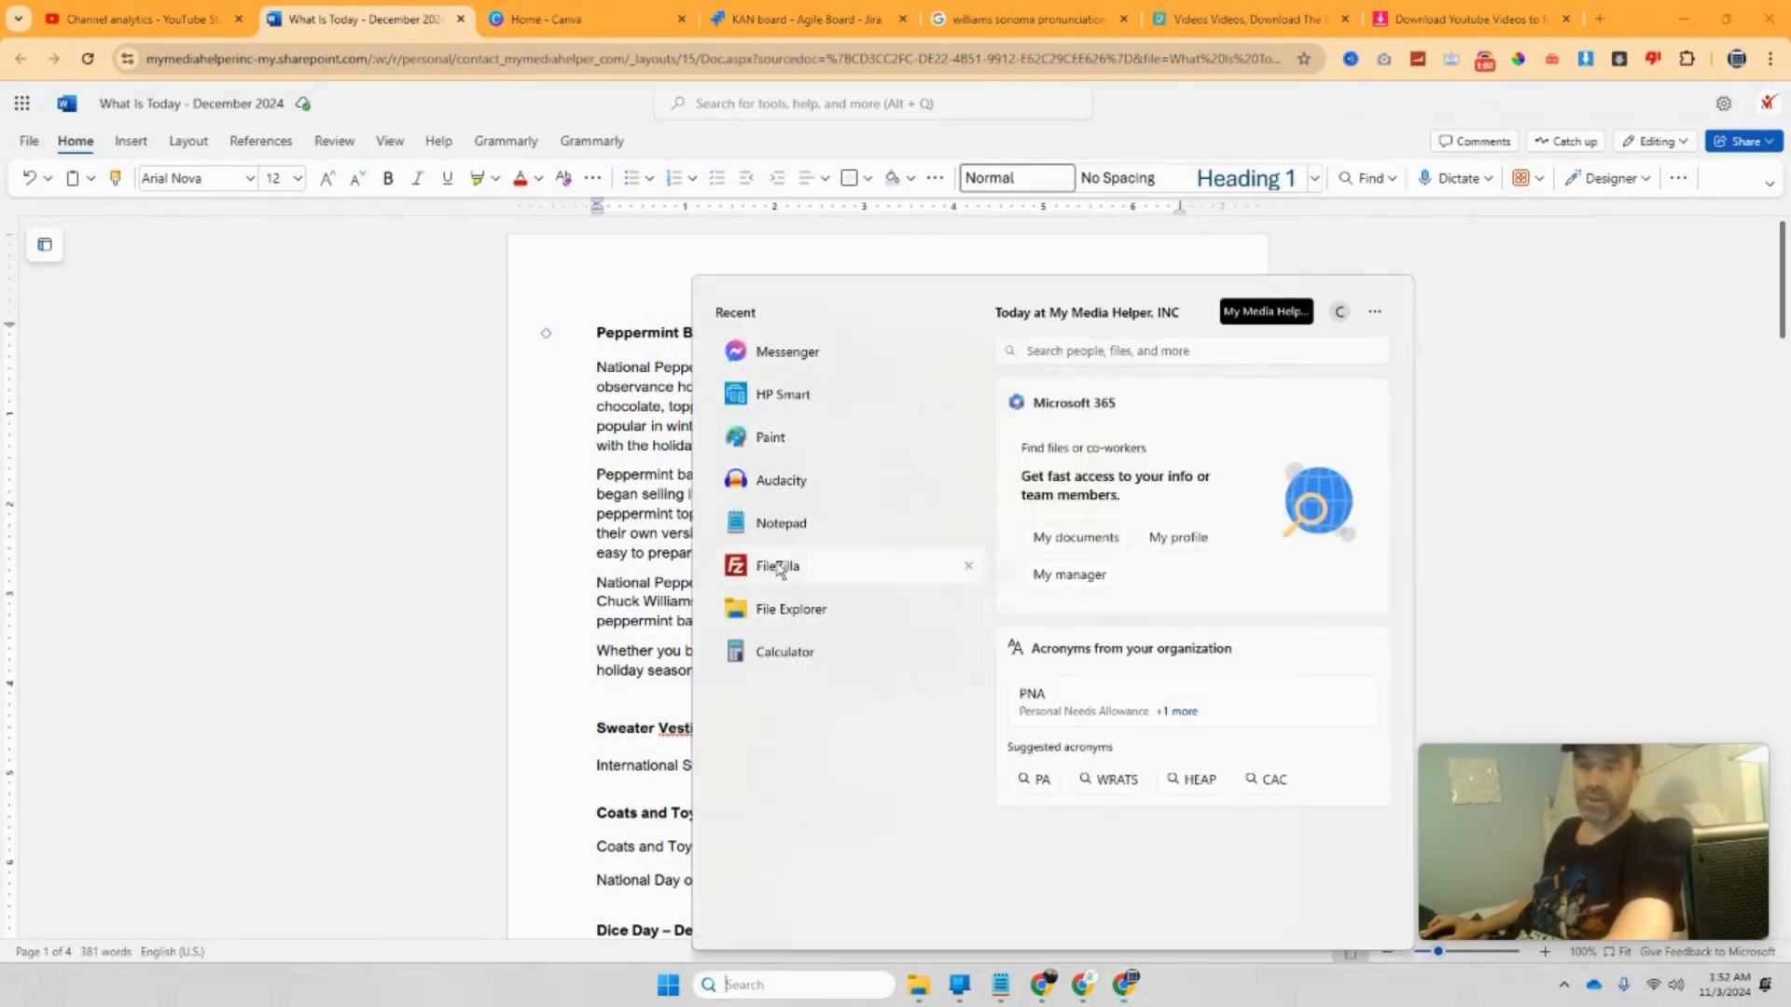
{"action": "left_click", "coordinate": [768, 480]}
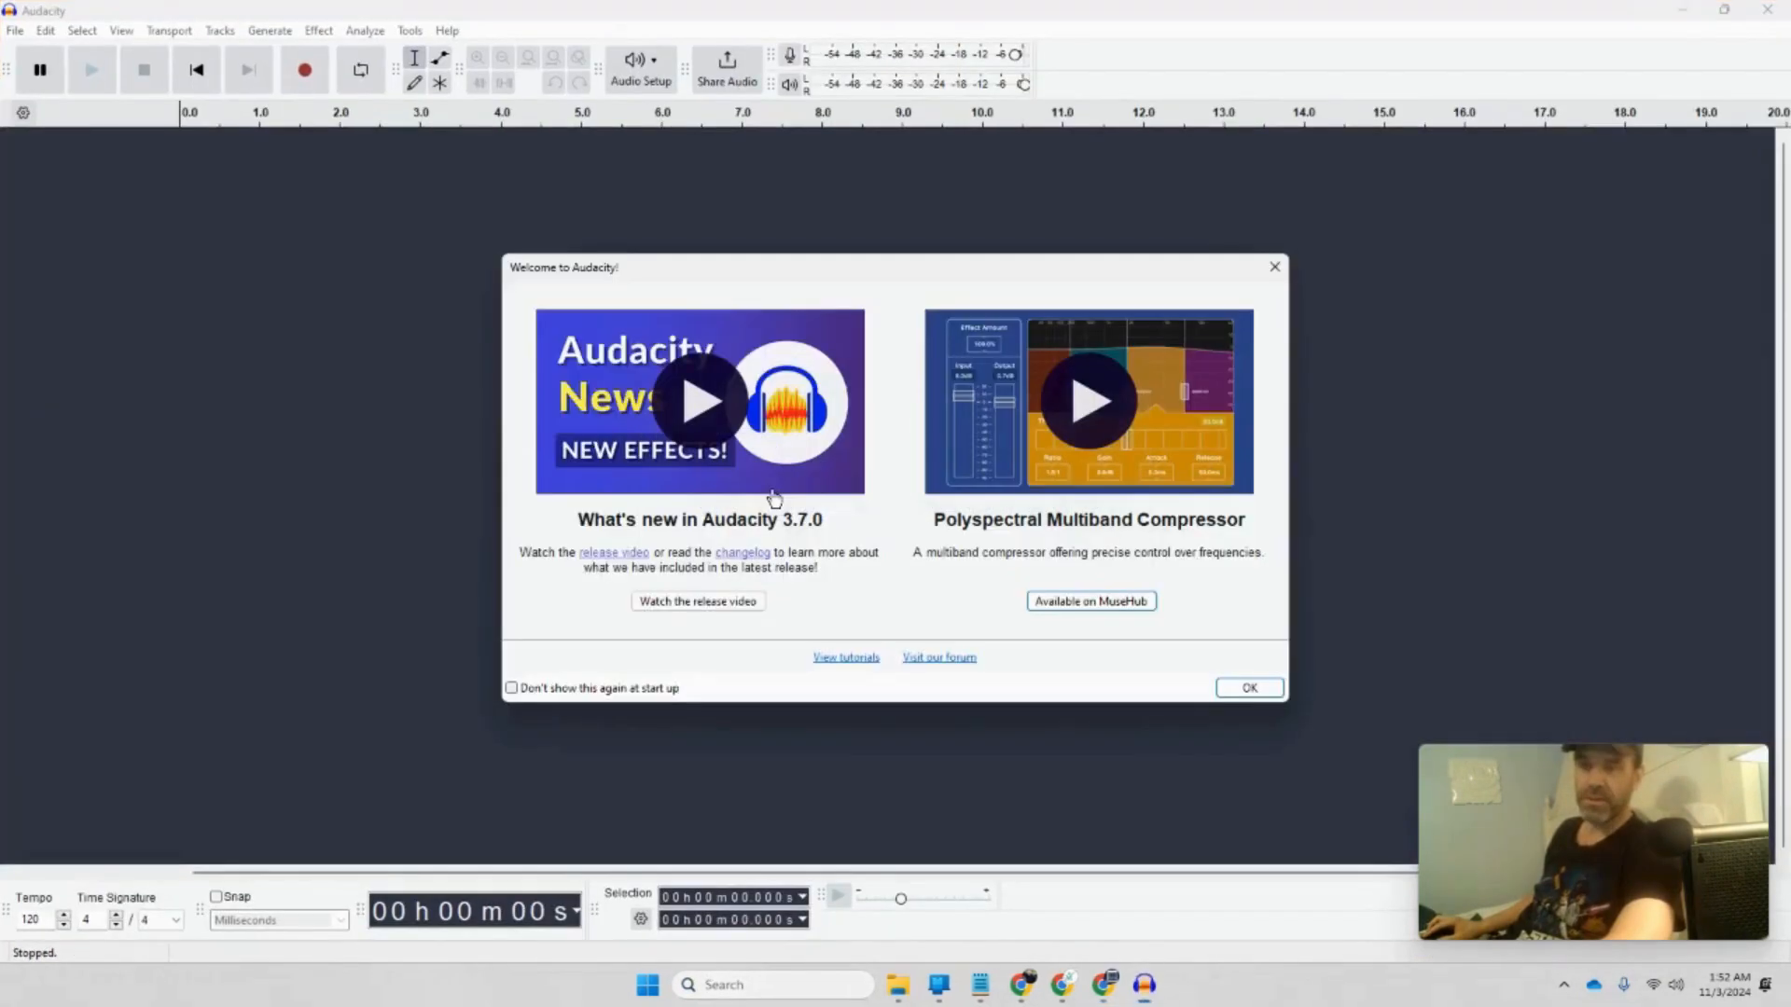
{"action": "left_click", "coordinate": [1248, 689]}
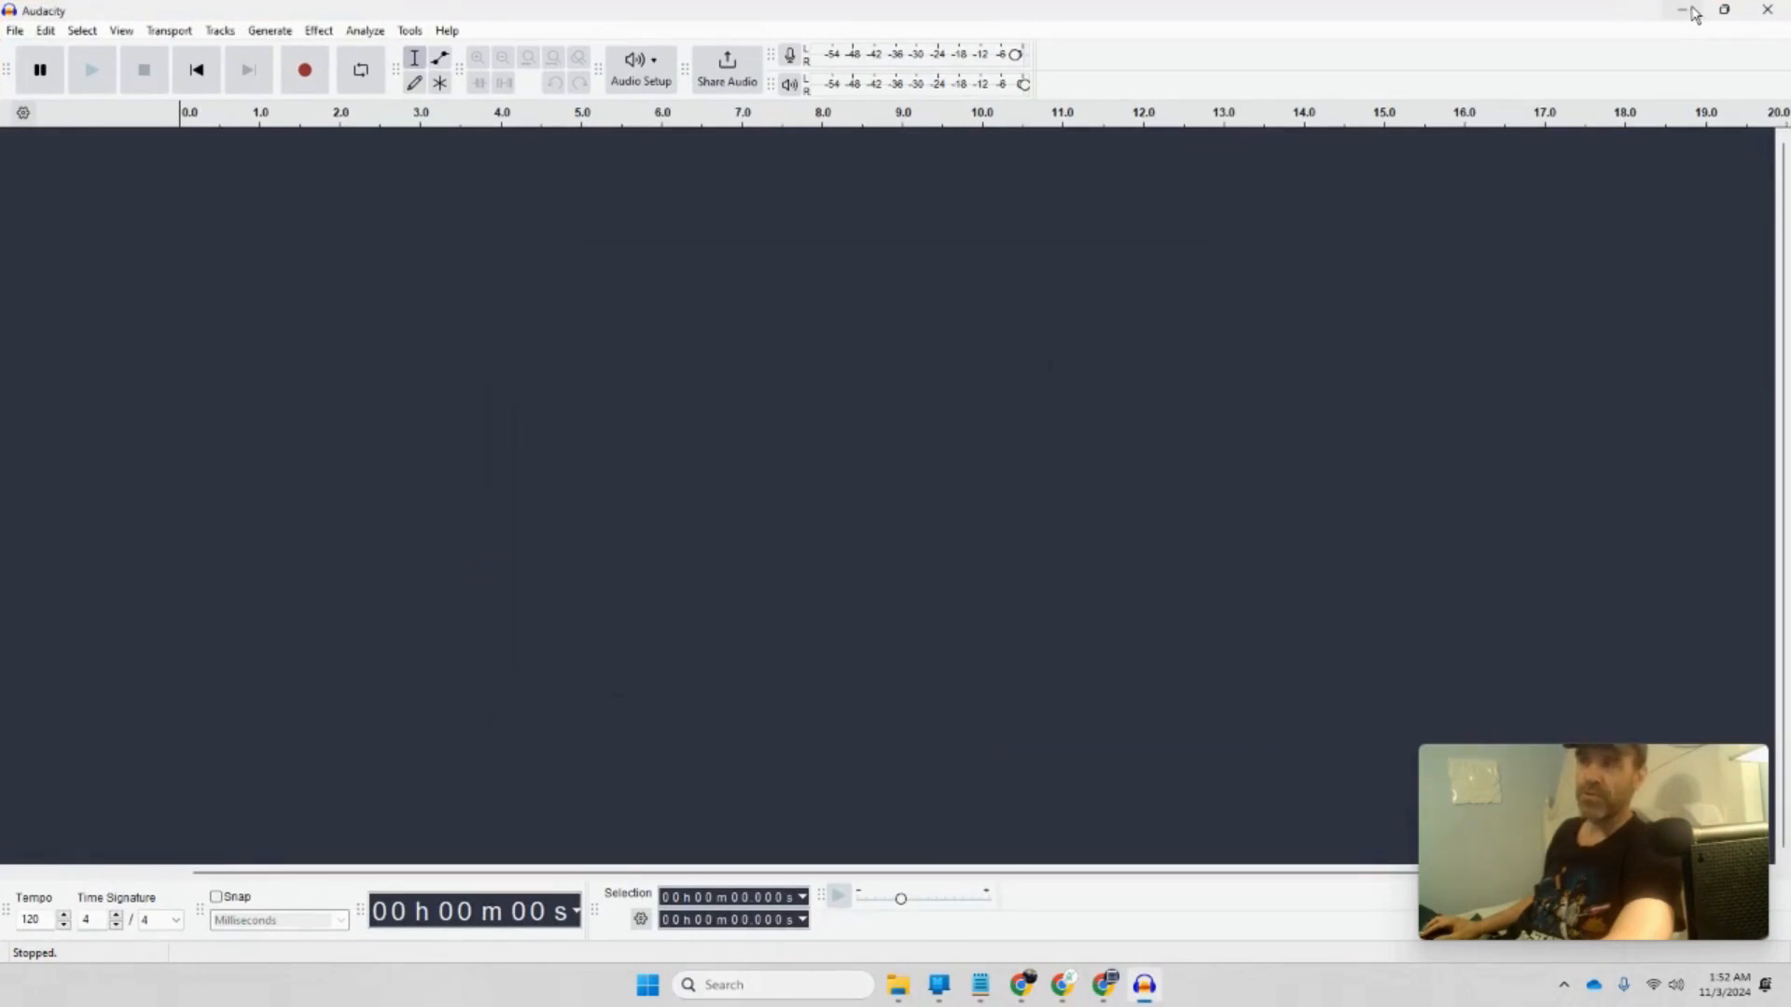
{"action": "left_click", "coordinate": [1694, 15]}
Step: Open the Write Script issue and move Research My Script through In Progress to Done
{"action": "left_click", "coordinate": [746, 26]}
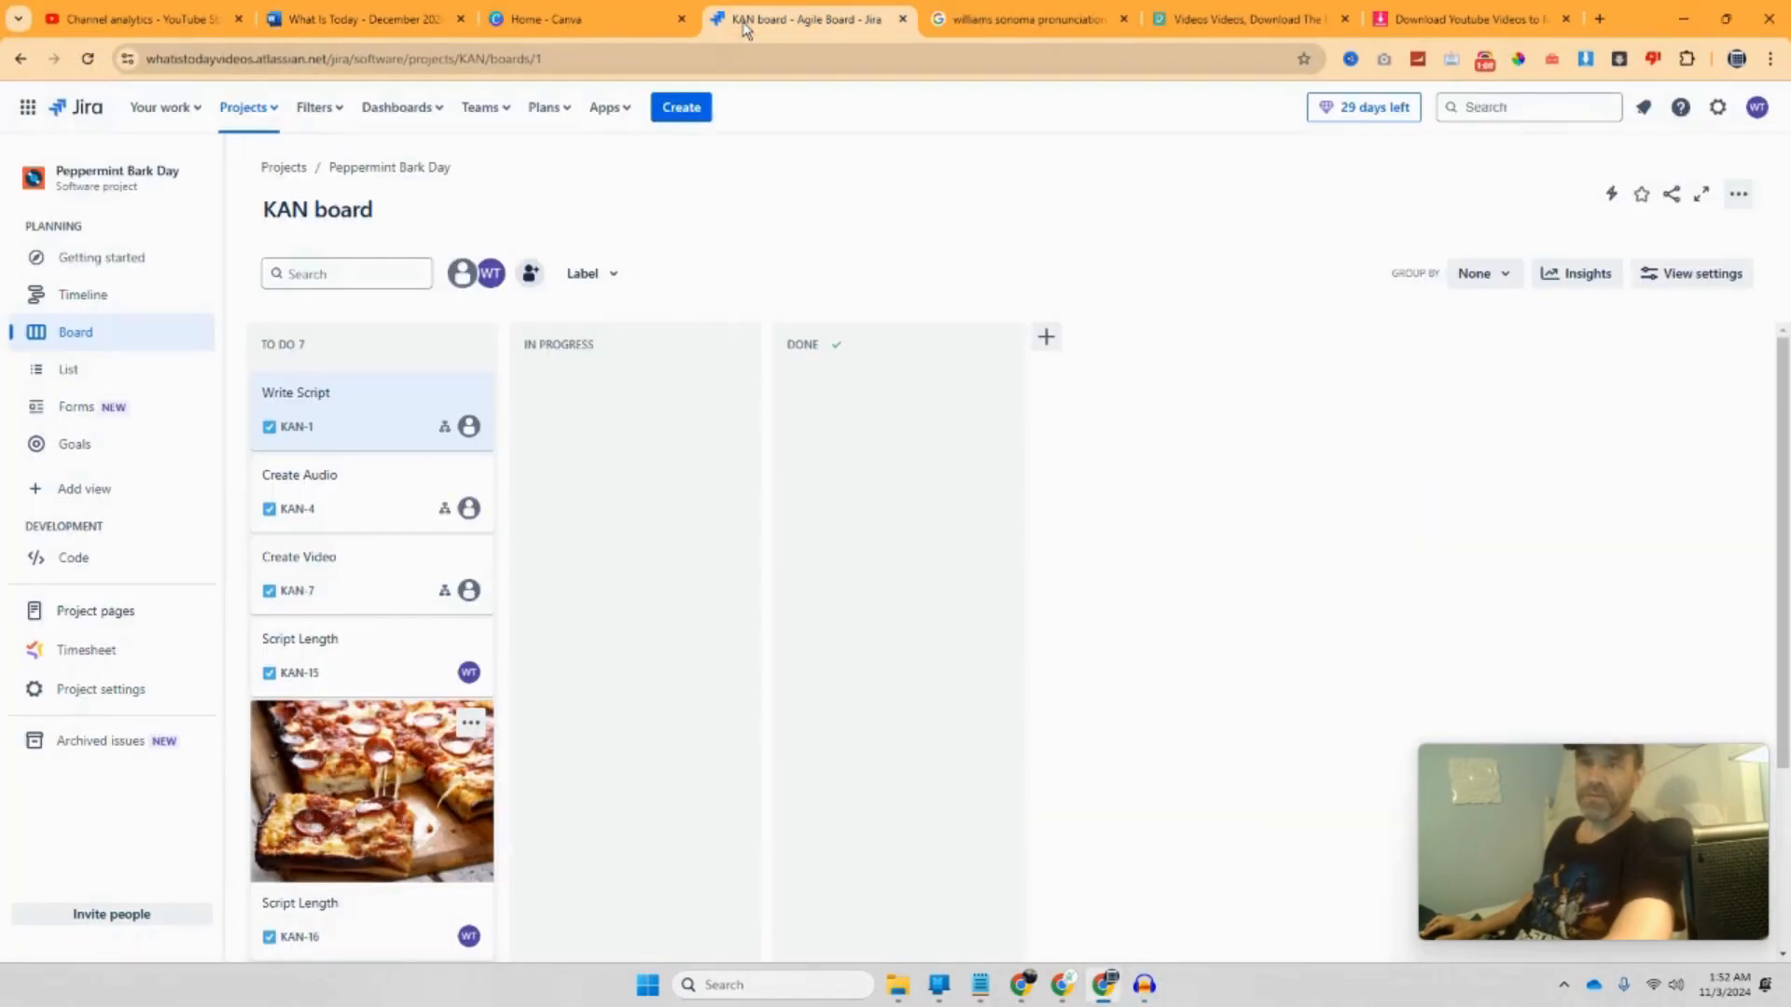
{"action": "left_click", "coordinate": [364, 411]}
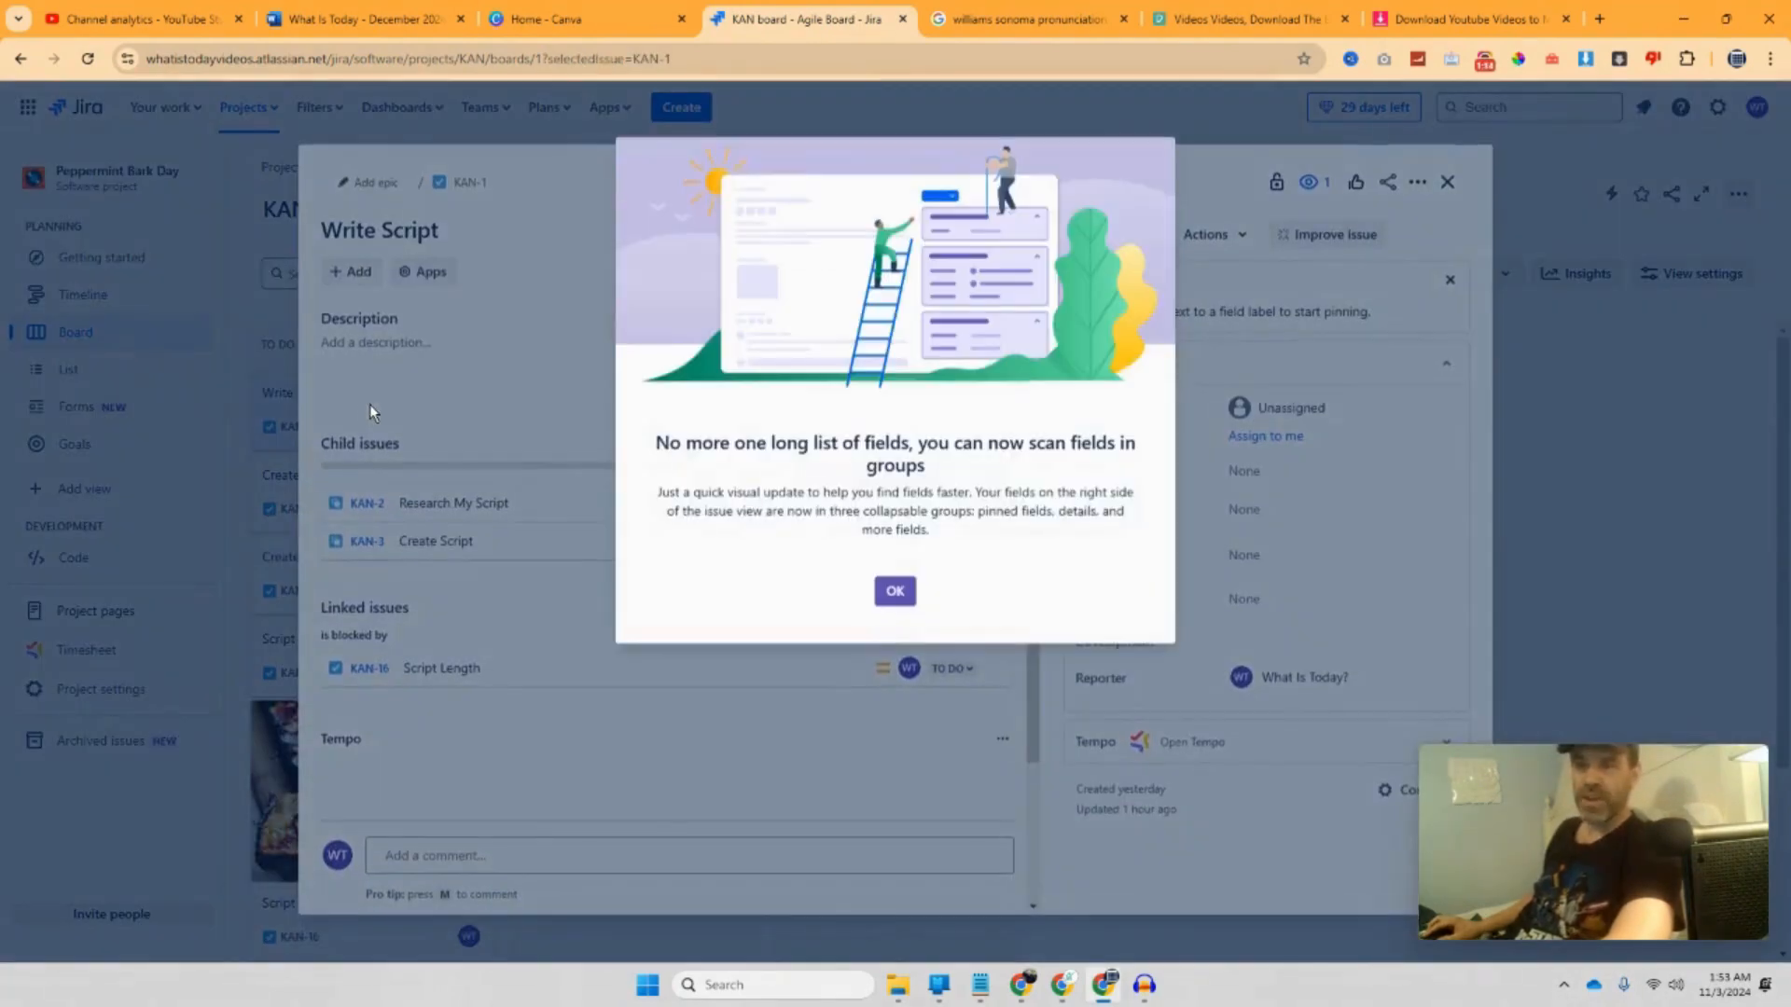
{"action": "left_click", "coordinate": [891, 590]}
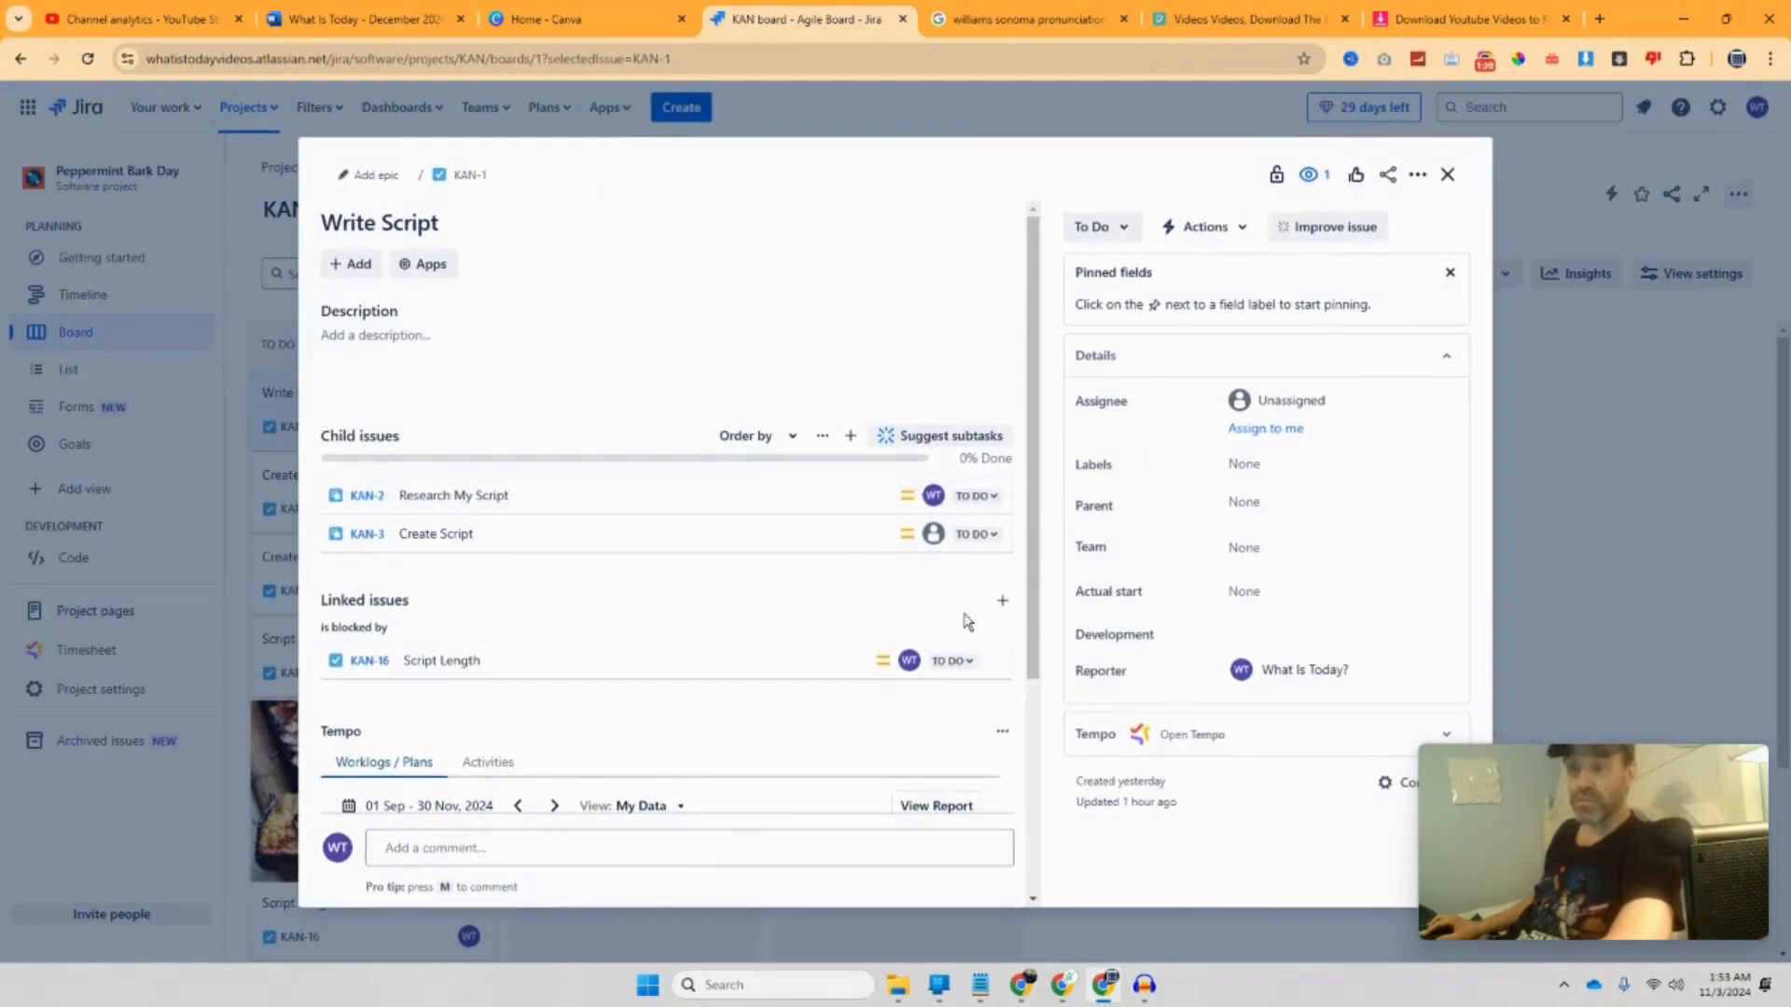
{"action": "left_click", "coordinate": [992, 503]}
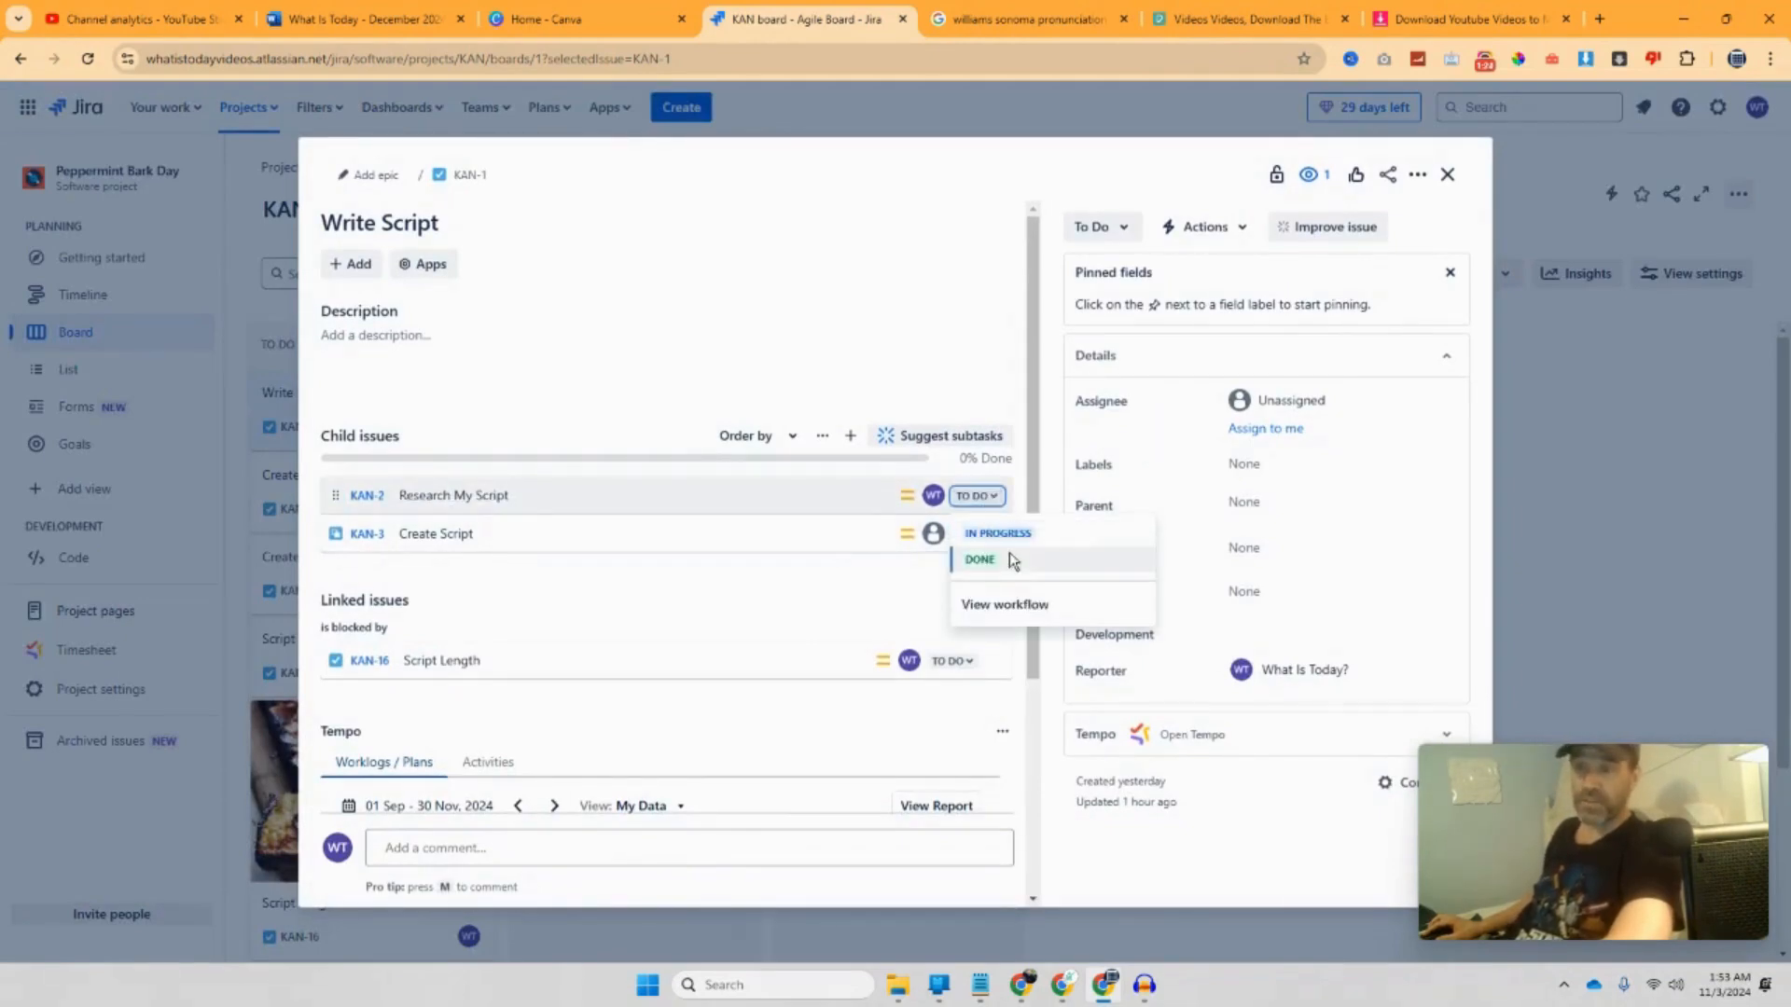
{"action": "left_click", "coordinate": [1006, 539]}
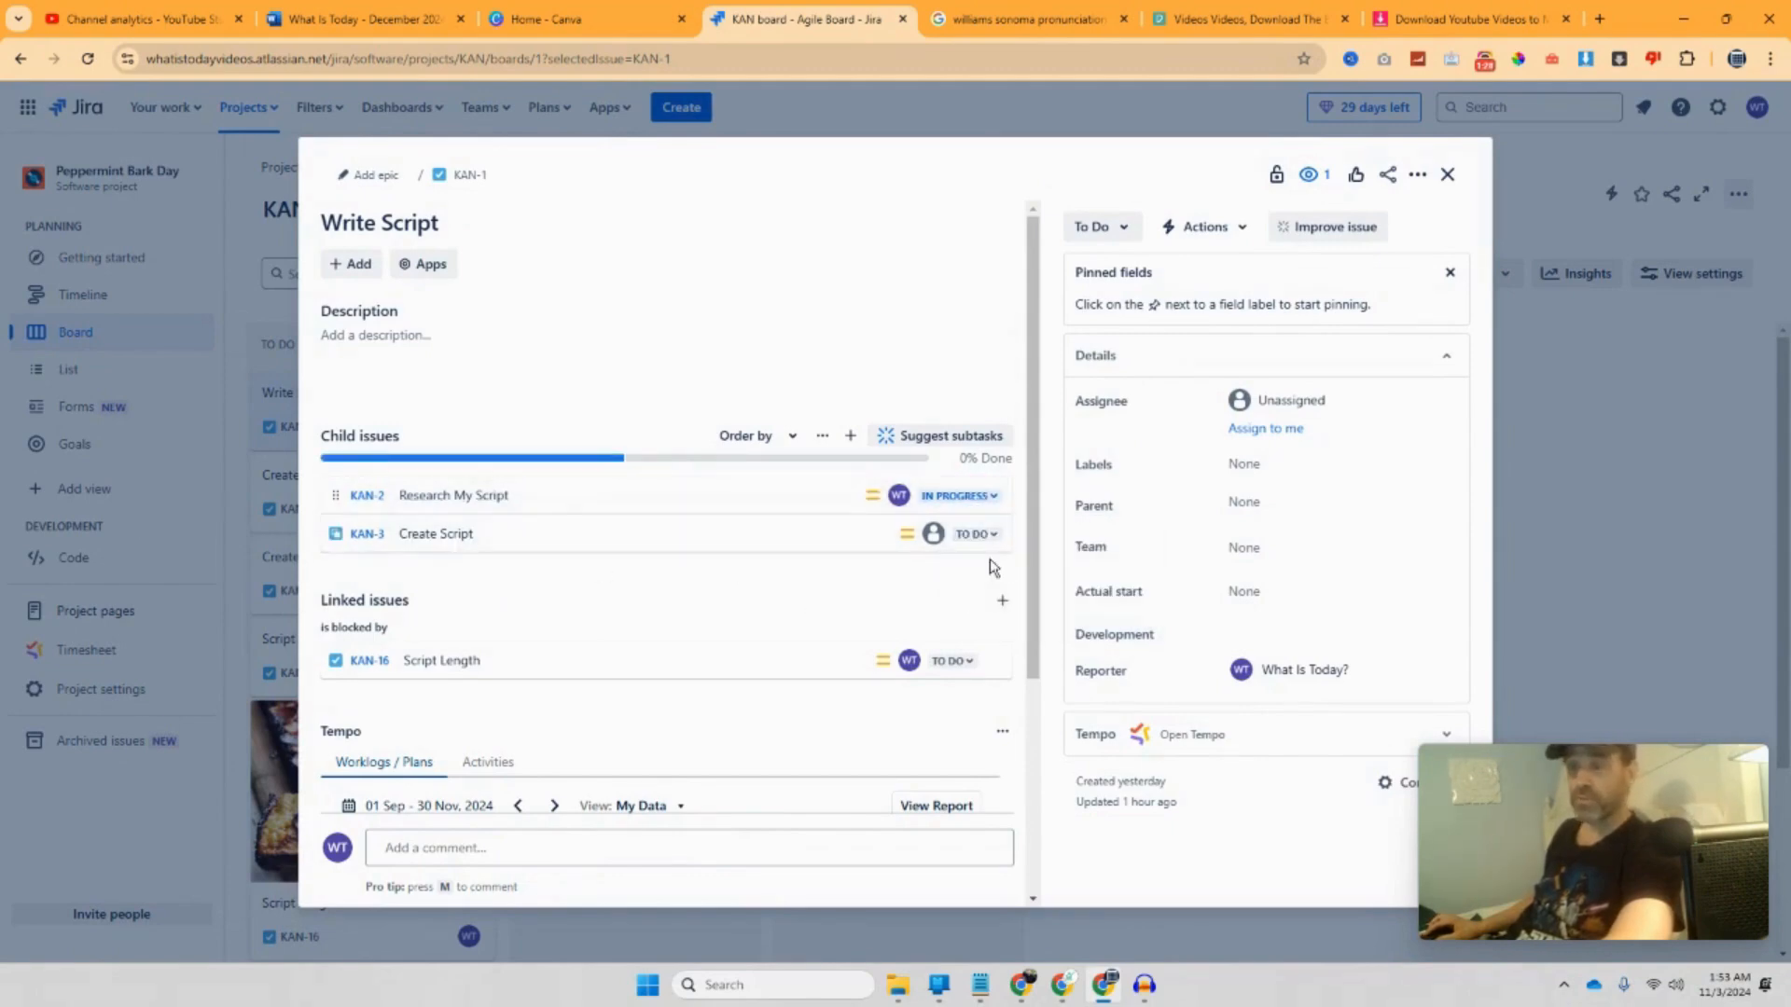
{"action": "left_click", "coordinate": [991, 496]}
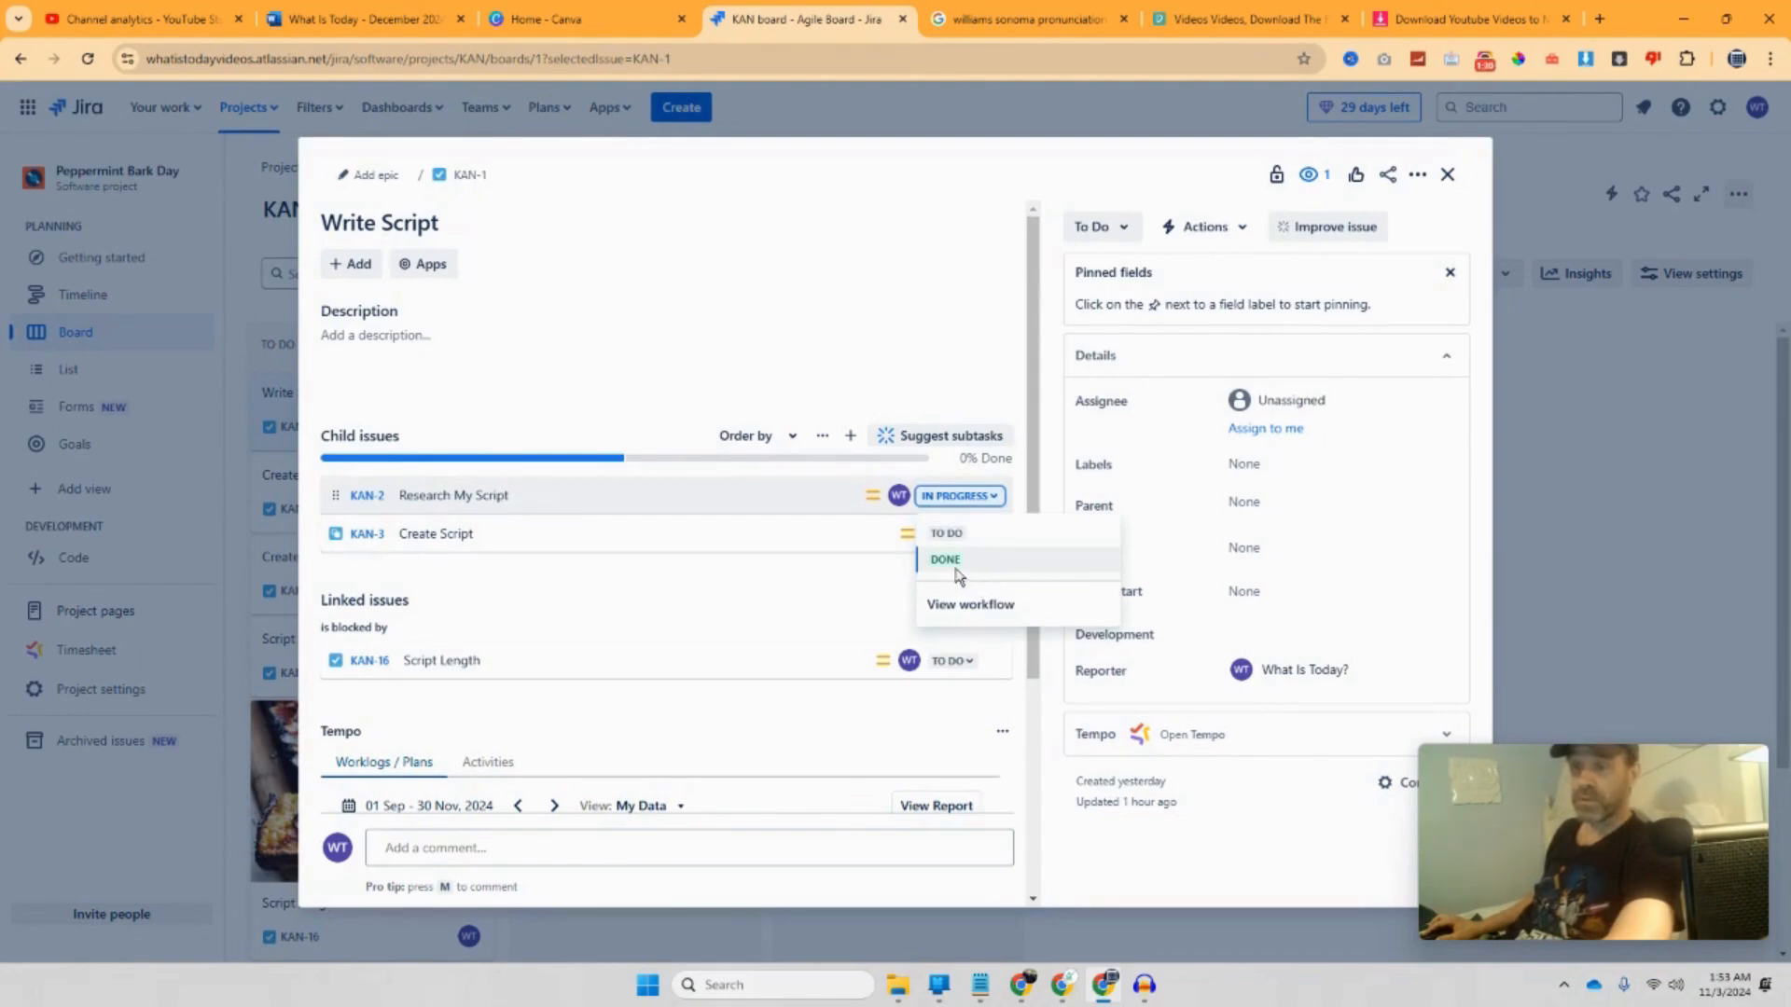
{"action": "left_click", "coordinate": [956, 570]}
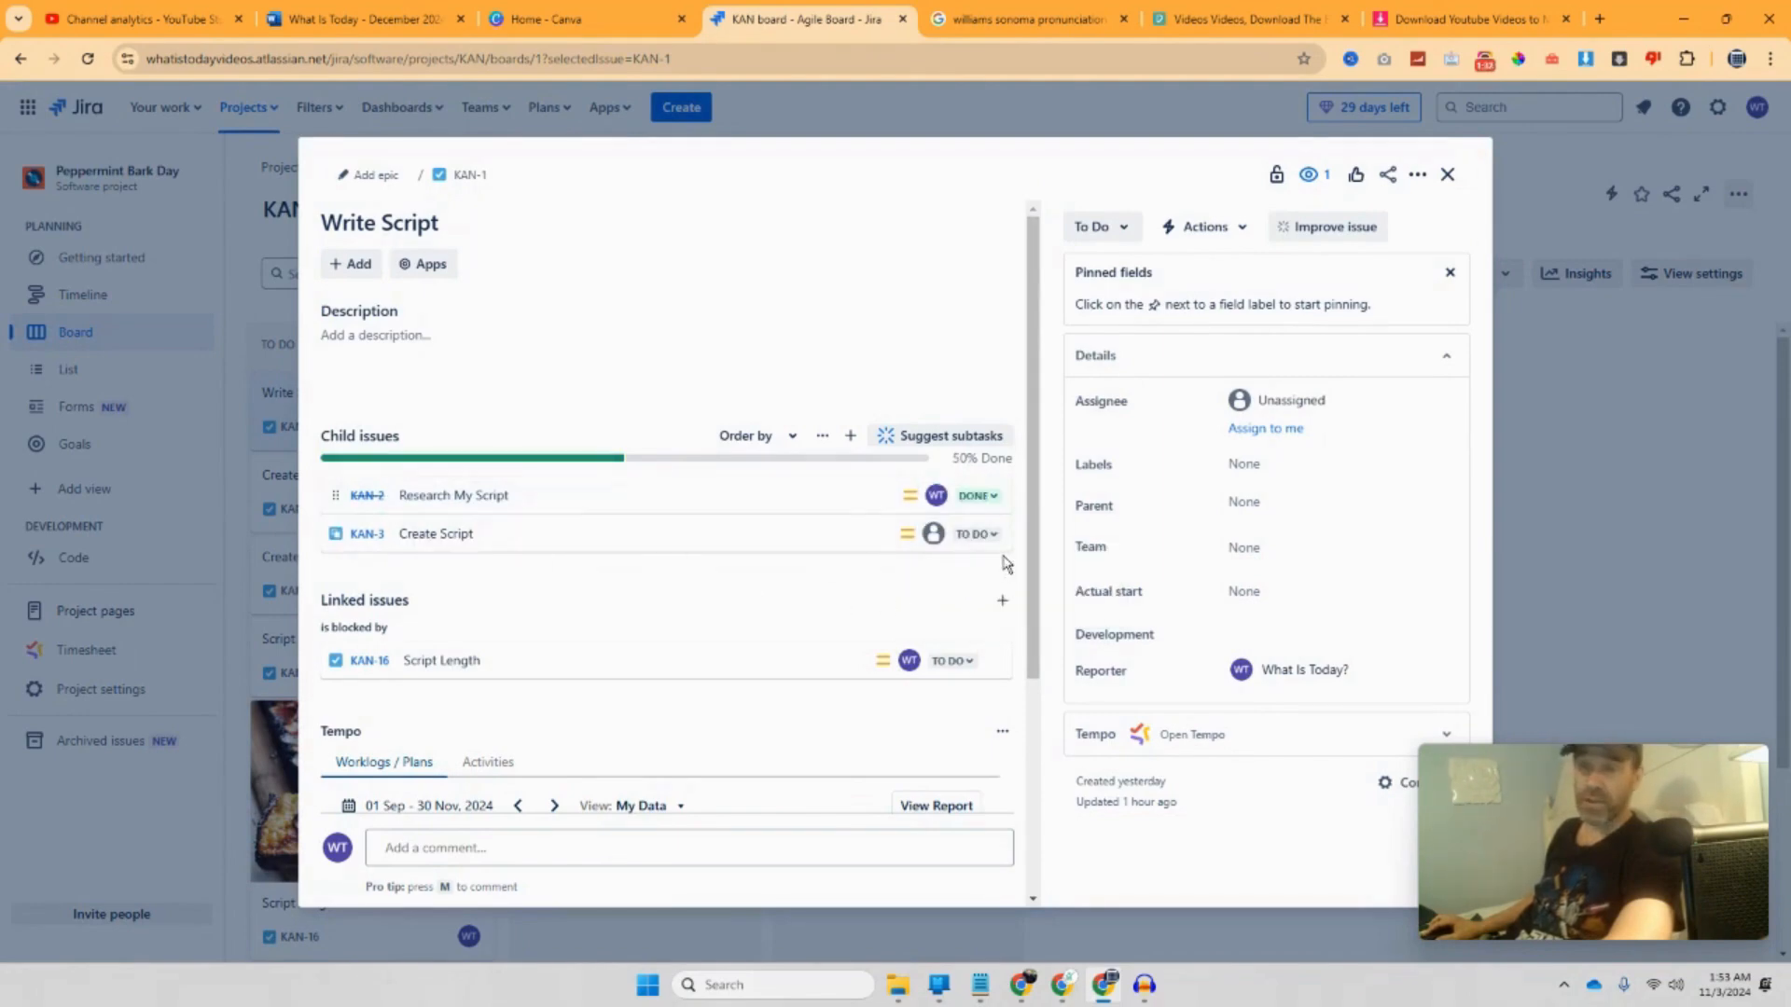
Step: Mark Create Script (KAN-3) as Done, then close the Write Script issue
{"action": "left_click", "coordinate": [975, 534]}
{"action": "left_click", "coordinate": [994, 573]}
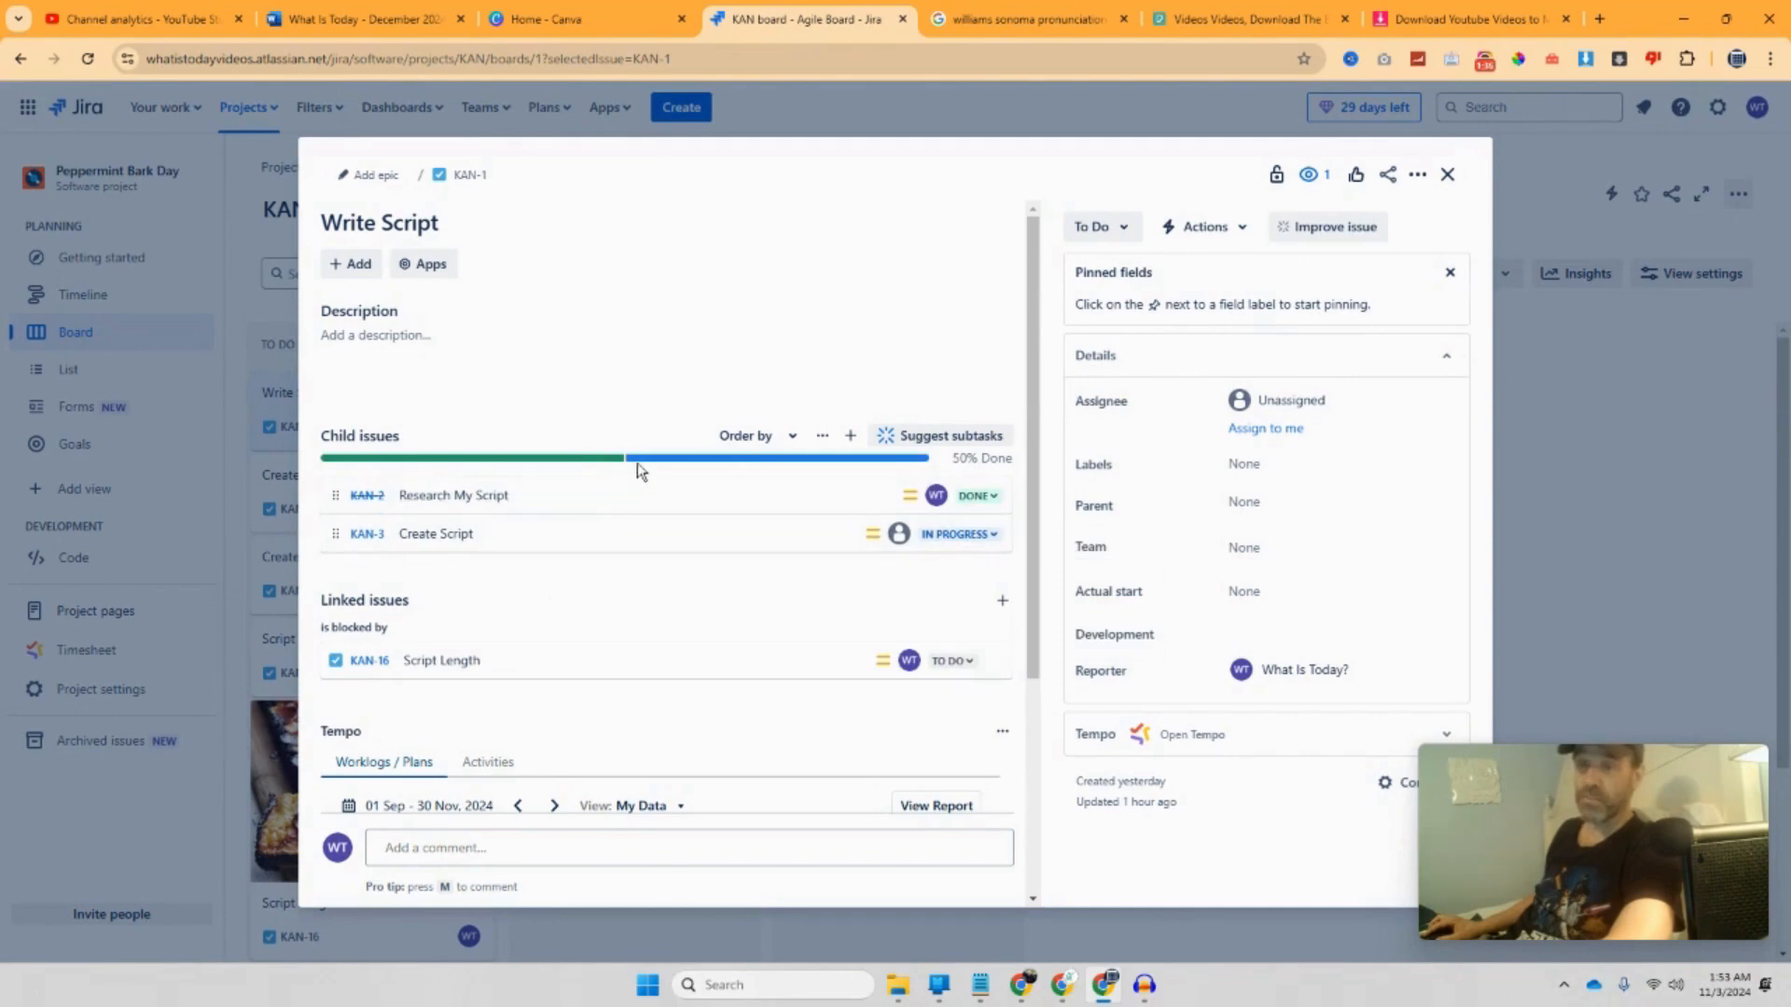
{"action": "mouse_move", "coordinate": [699, 467]}
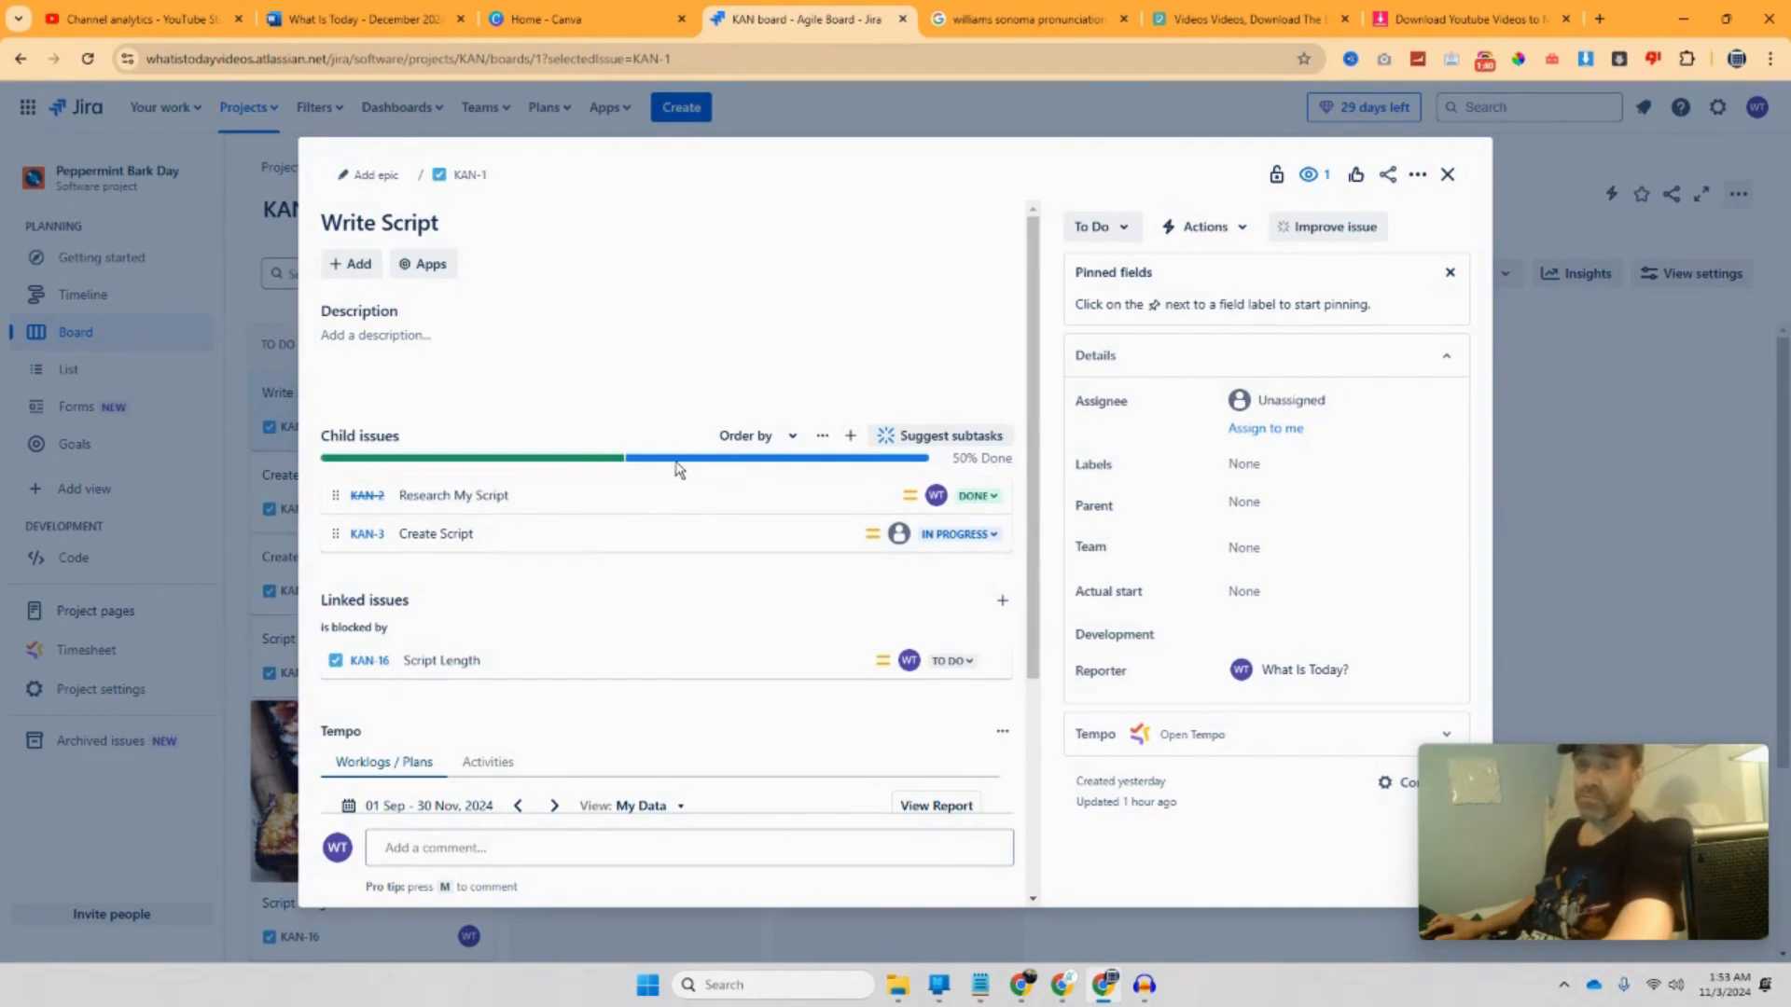
{"action": "left_click", "coordinate": [994, 546]}
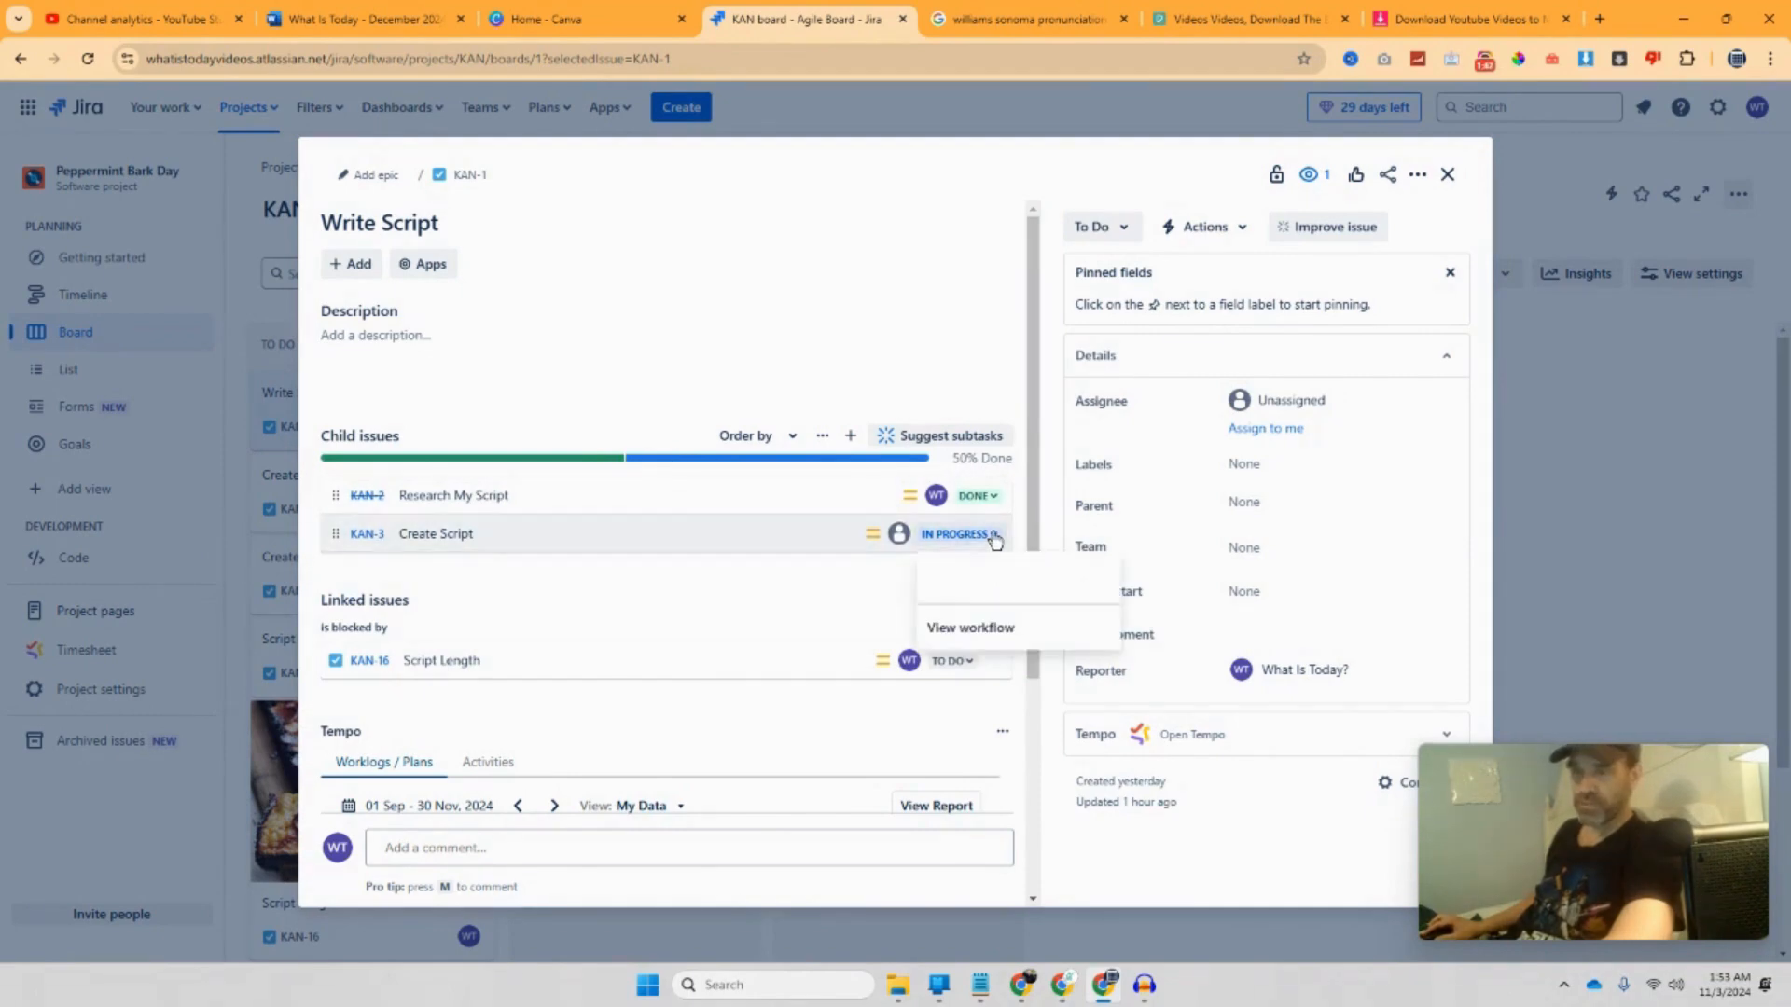
{"action": "left_click", "coordinate": [942, 595]}
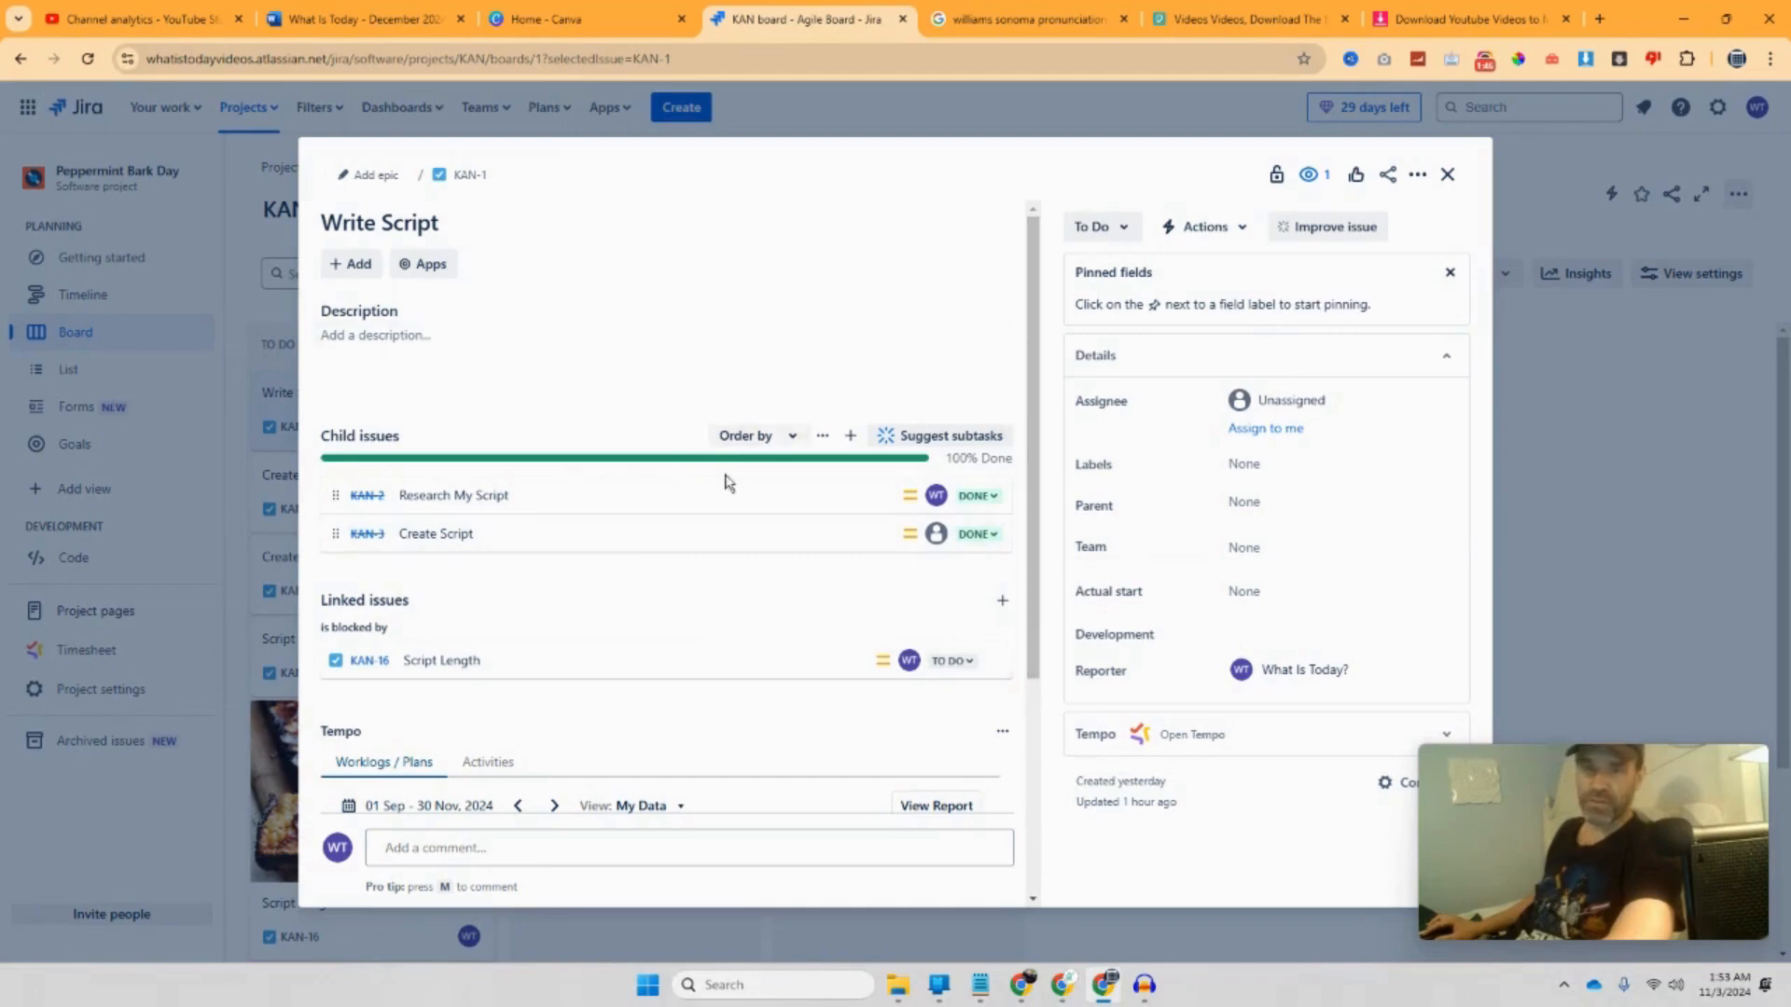
{"action": "scroll", "coordinate": [819, 692], "scroll_direction": "down", "scroll_amount": 1}
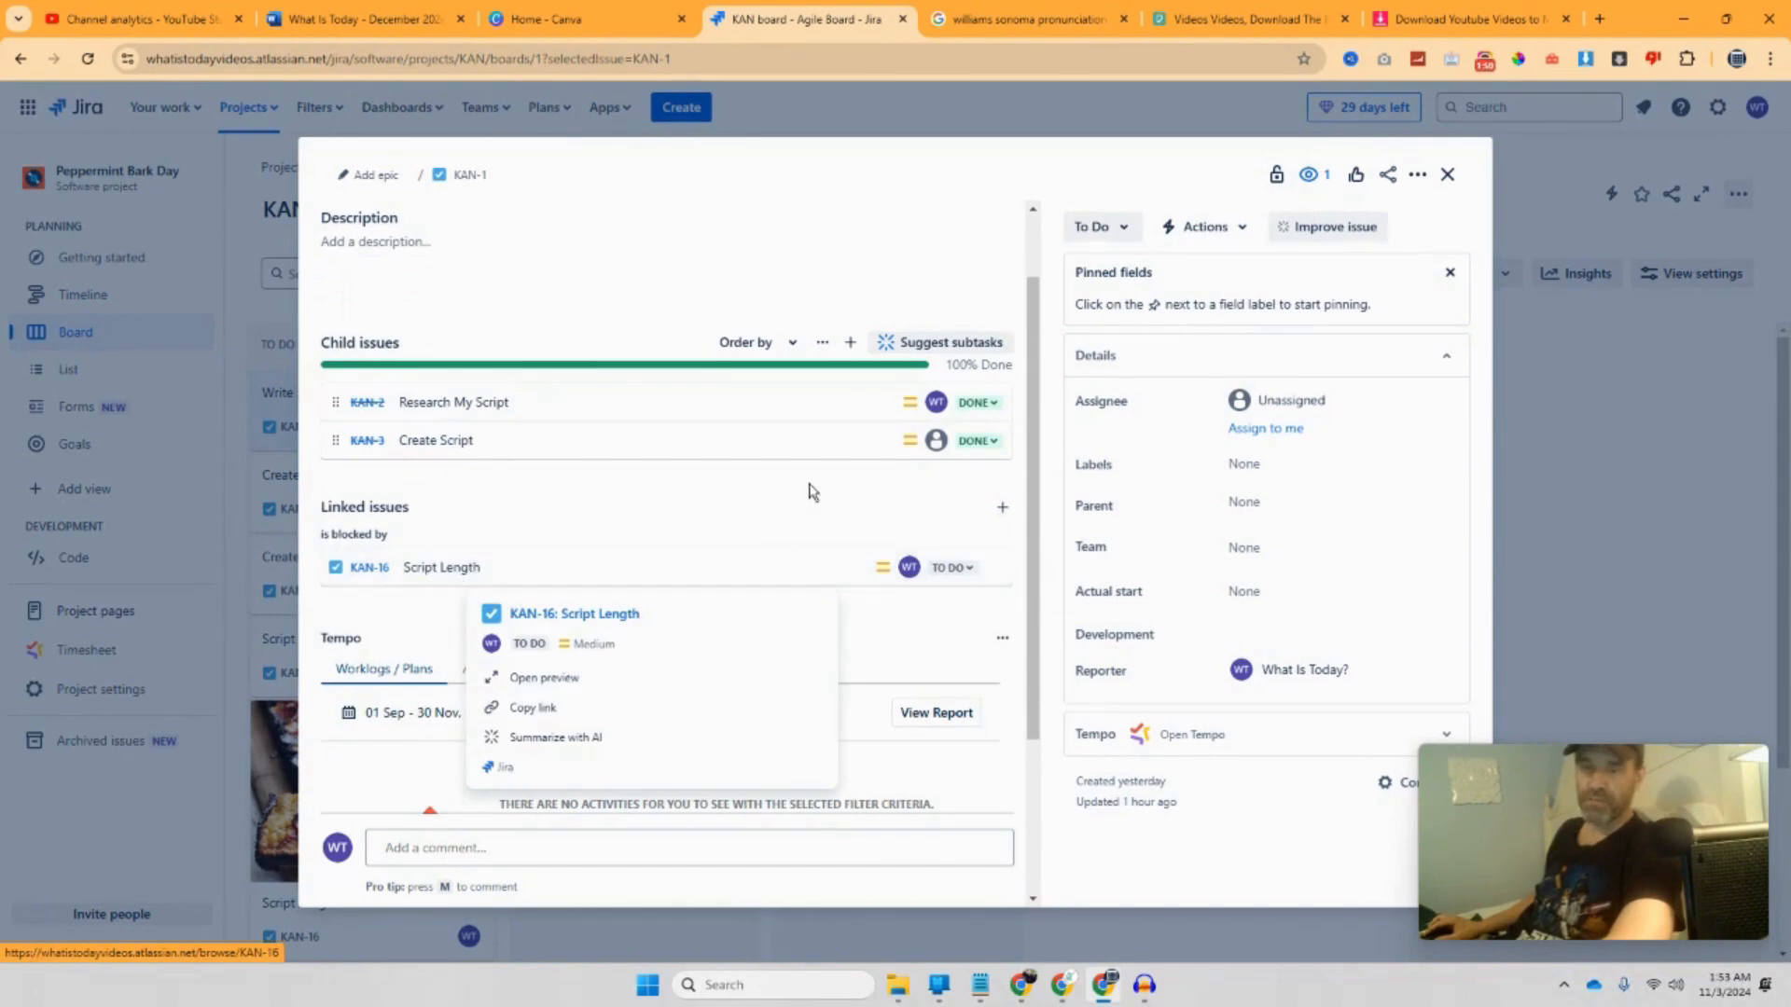
{"action": "left_click", "coordinate": [1439, 183]}
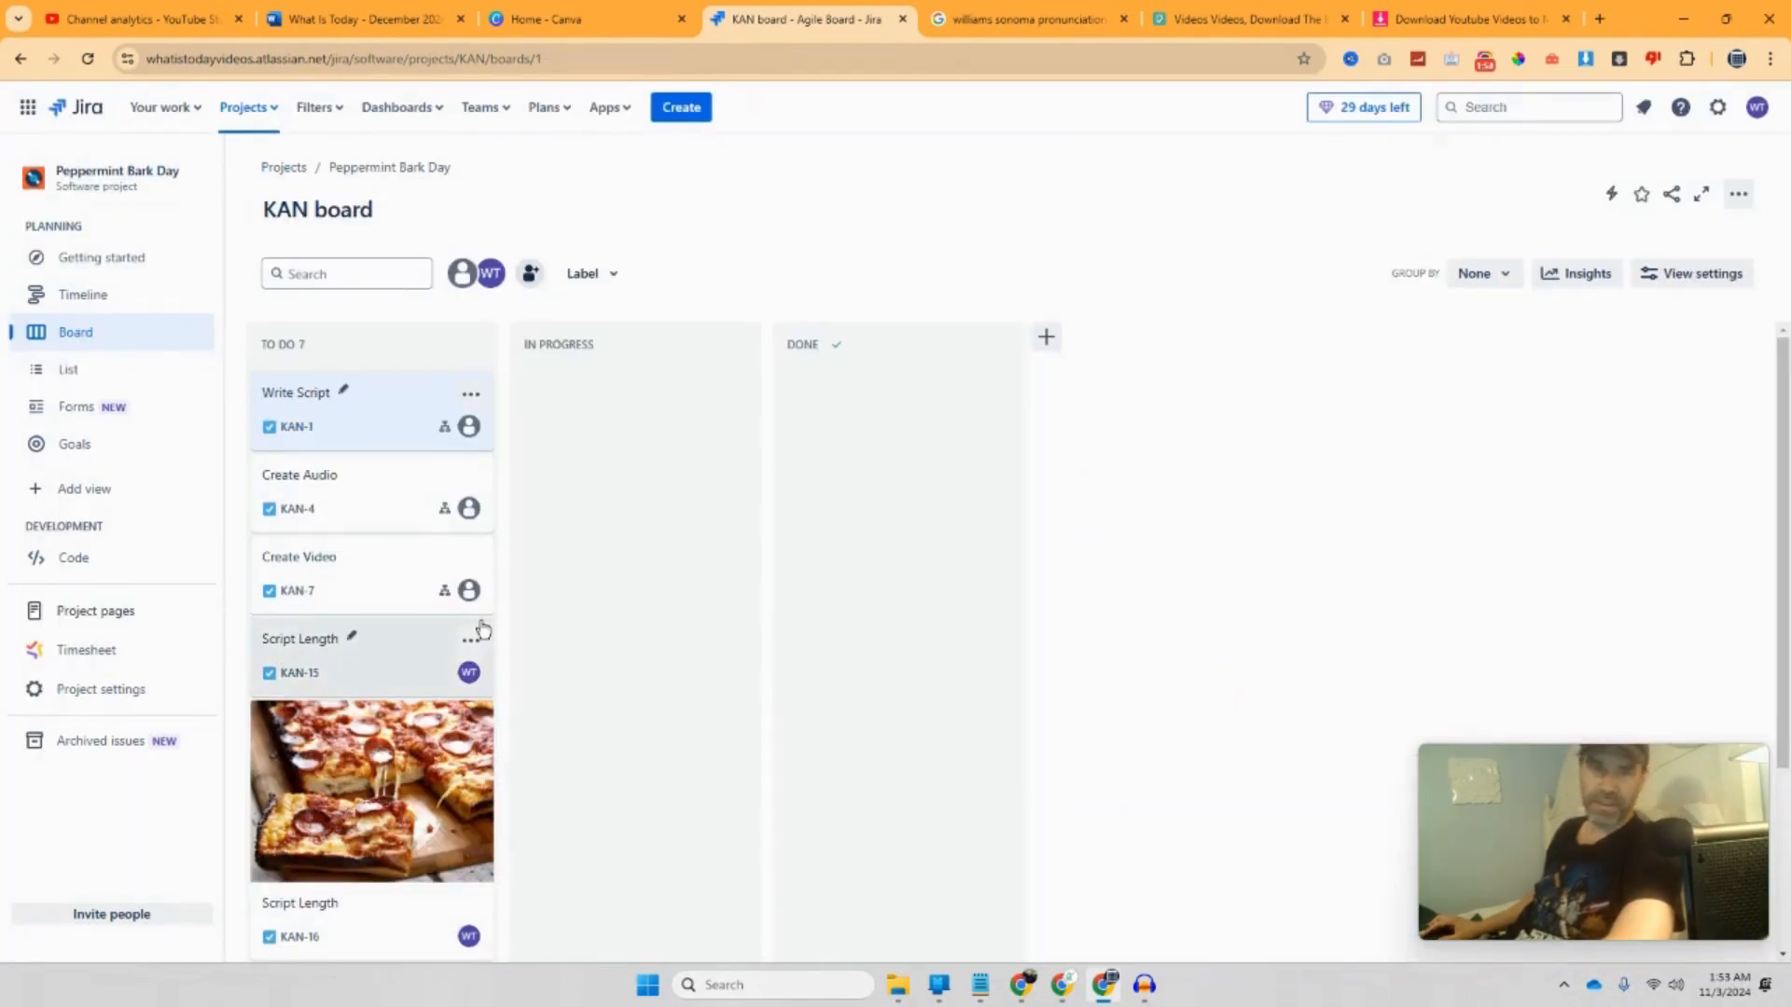
Step: In Create Audio, set Record Audio (KAN-5) to In Progress at the top of the list, then show the December document
{"action": "left_click", "coordinate": [381, 516]}
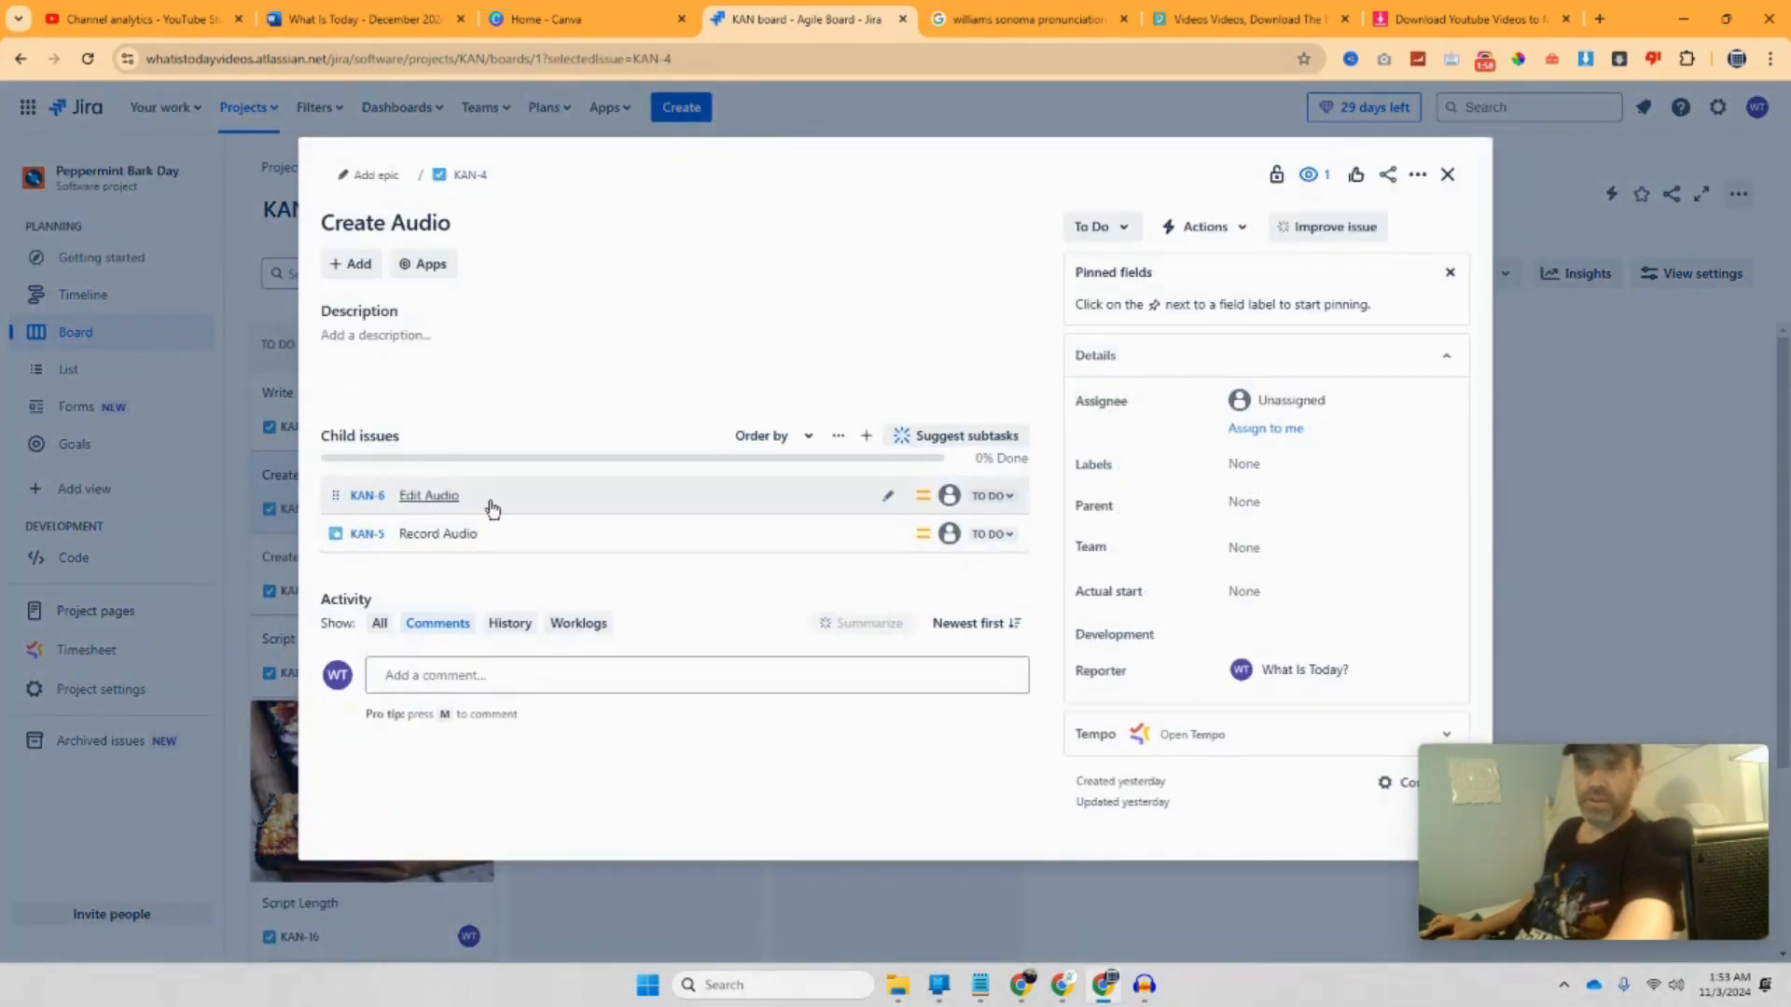
{"action": "left_click_drag", "start_coordinate": [467, 532], "coordinate": [472, 497]}
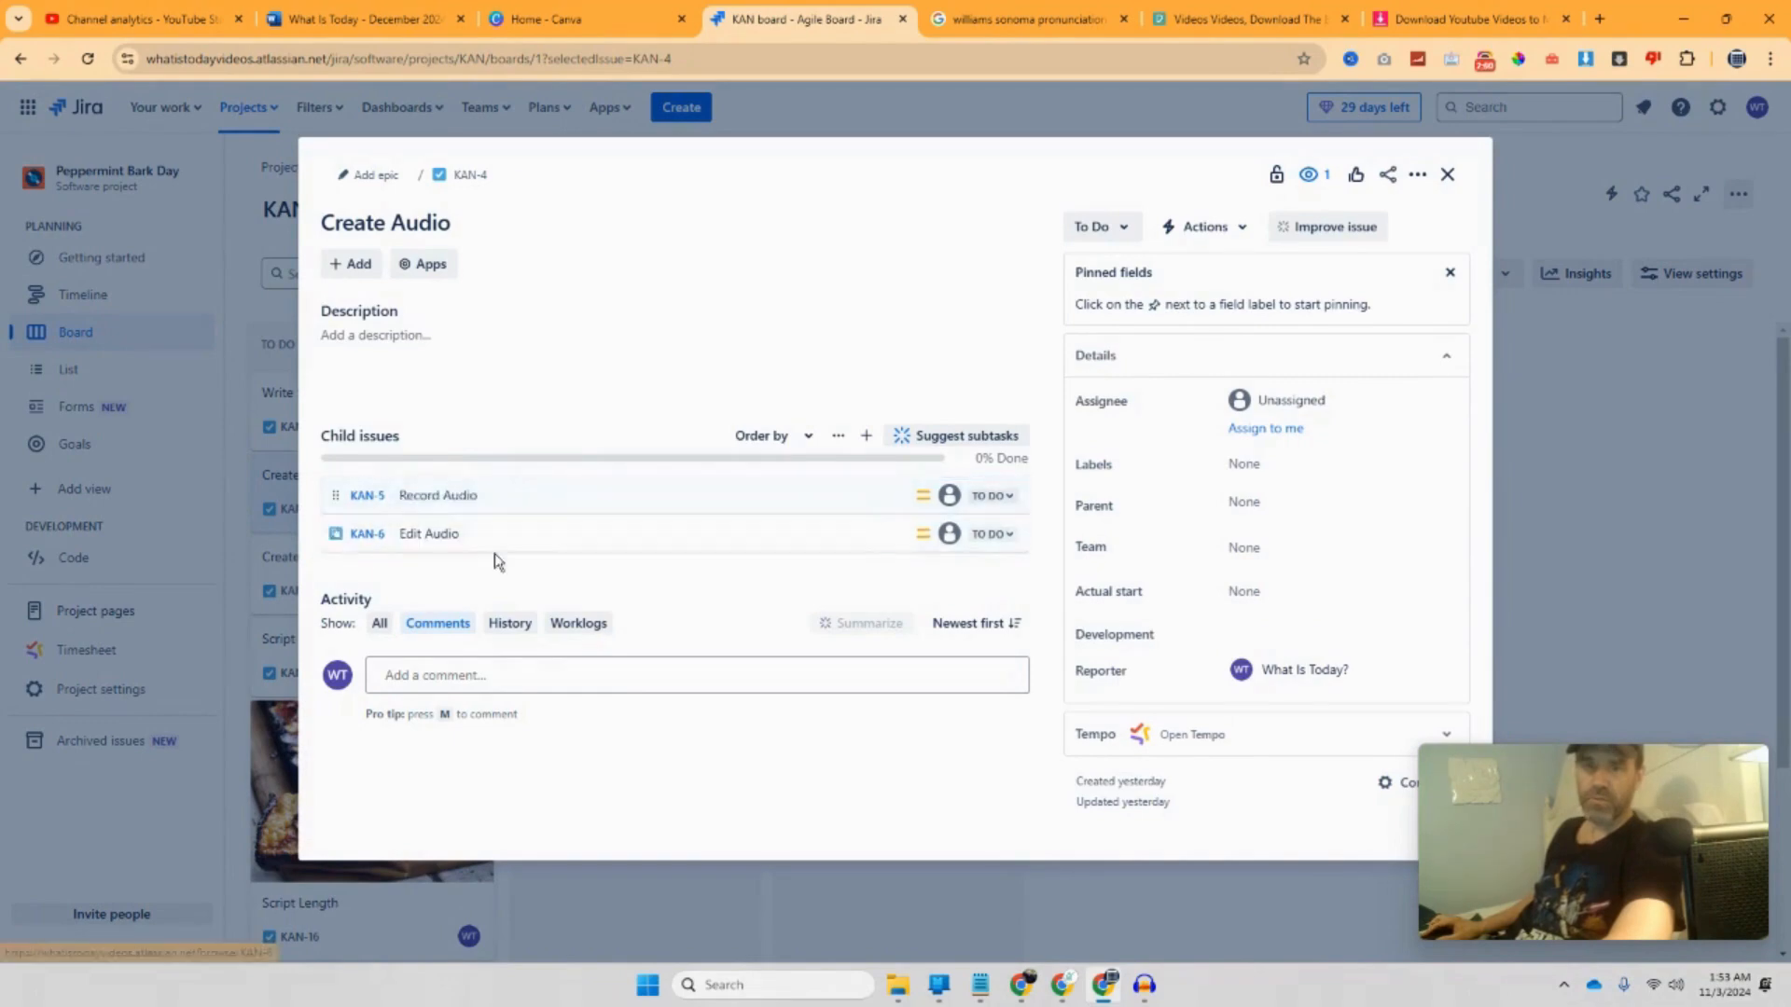
{"action": "left_click", "coordinate": [991, 496]}
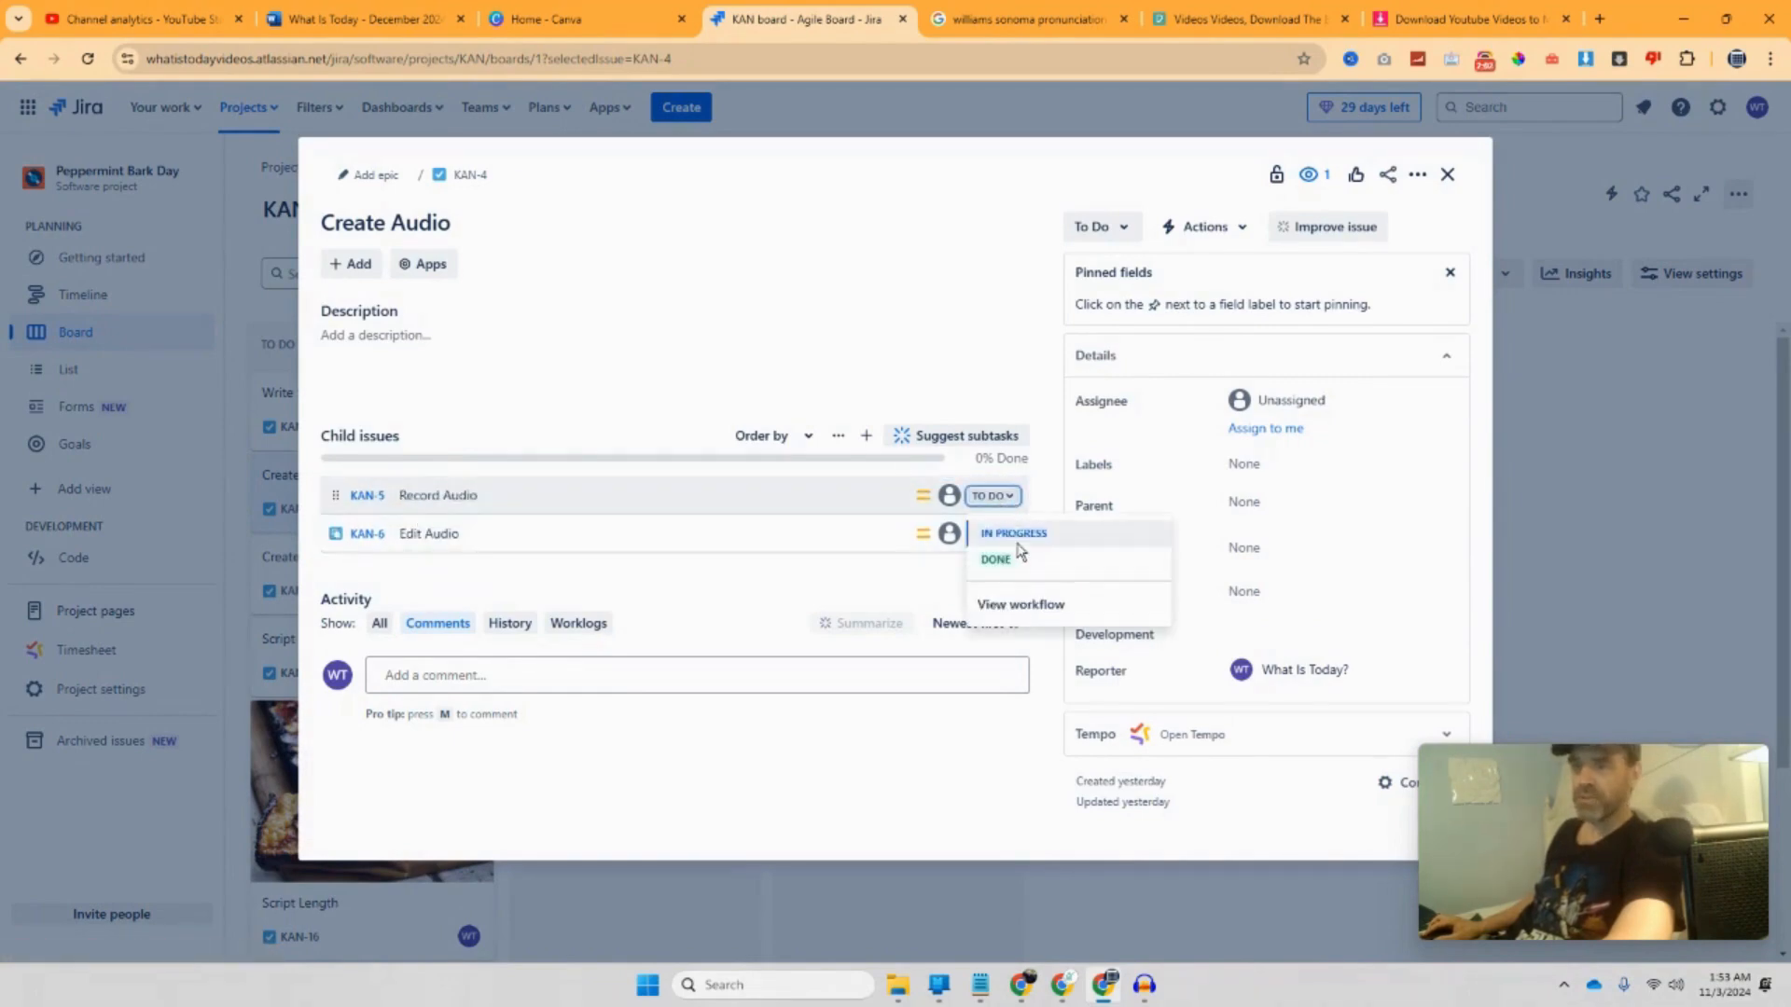
{"action": "left_click", "coordinate": [1015, 537]}
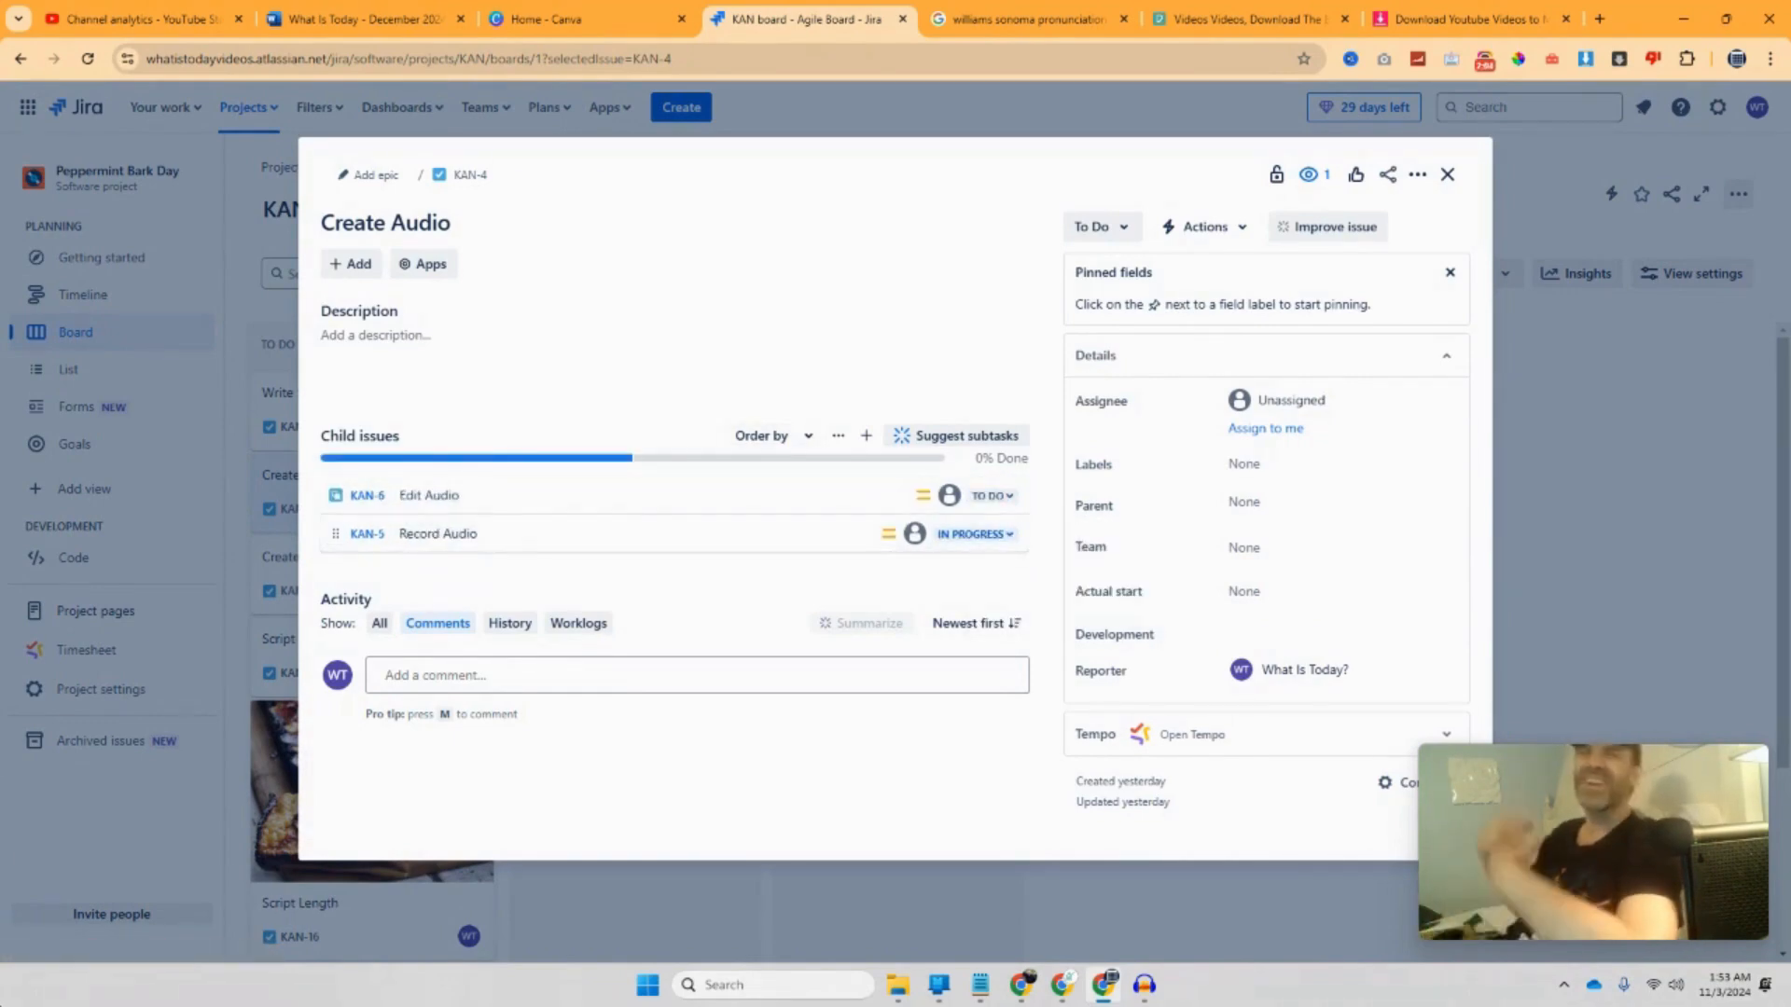
{"action": "left_click_drag", "start_coordinate": [523, 532], "coordinate": [549, 493]}
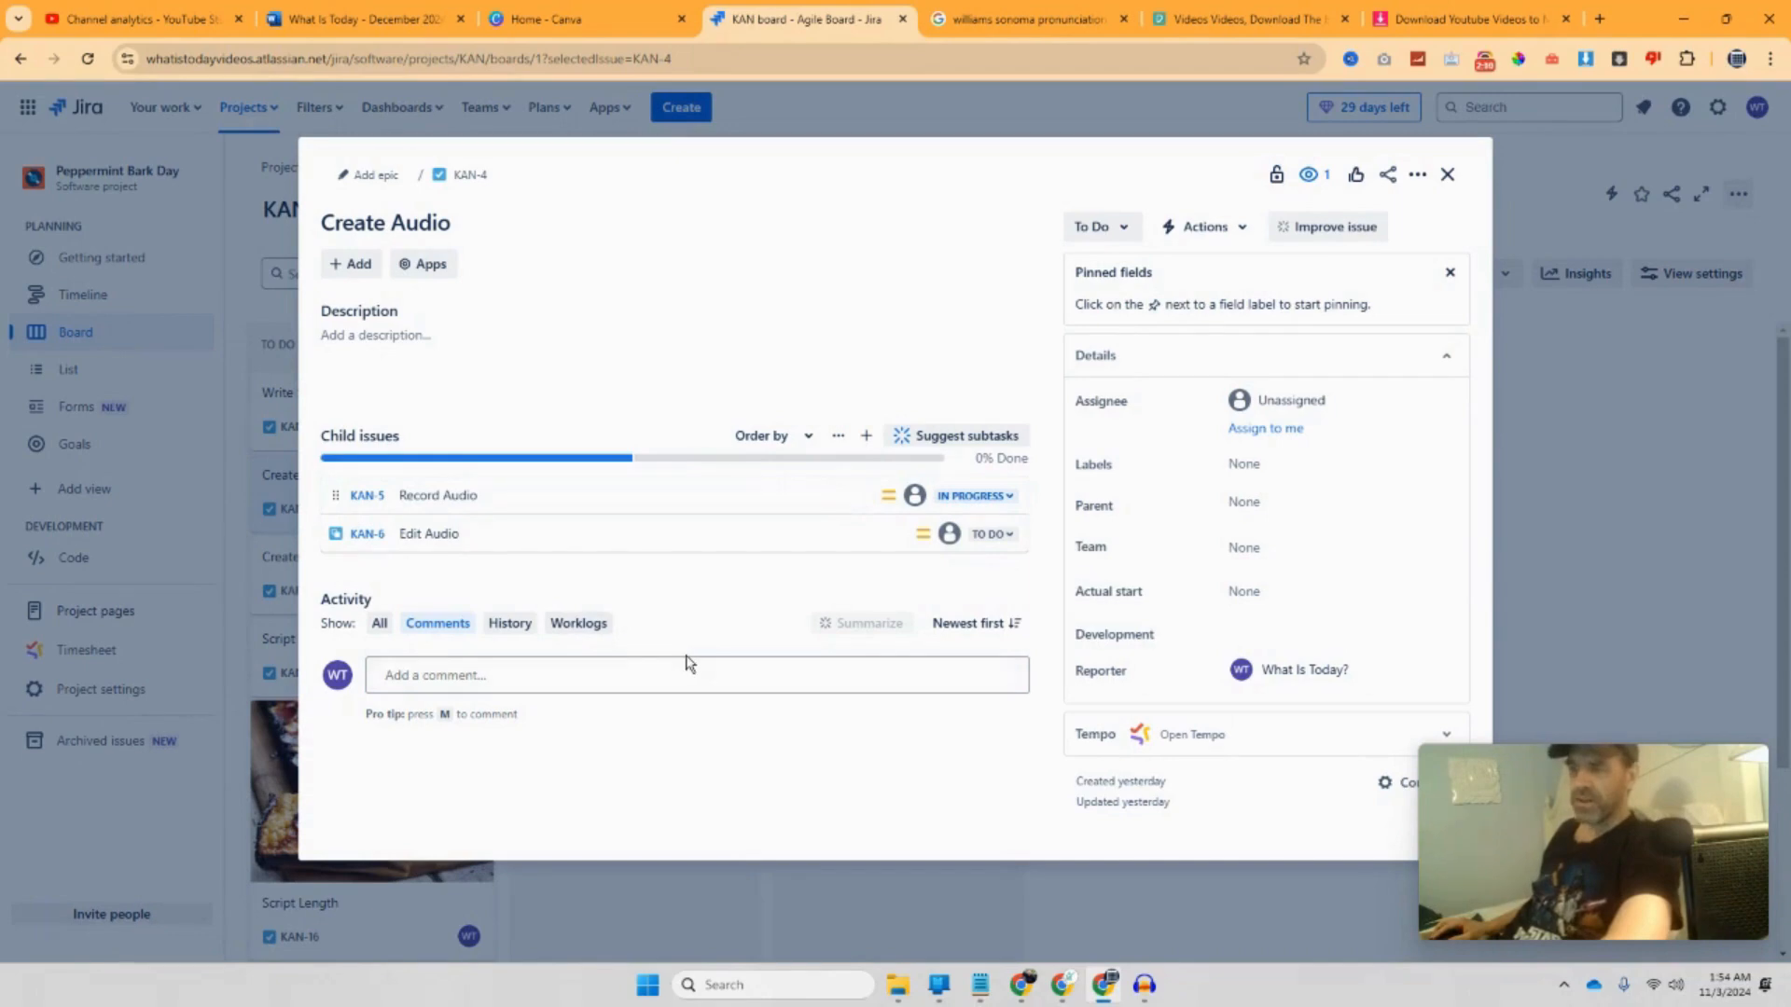
{"action": "left_click", "coordinate": [339, 16]}
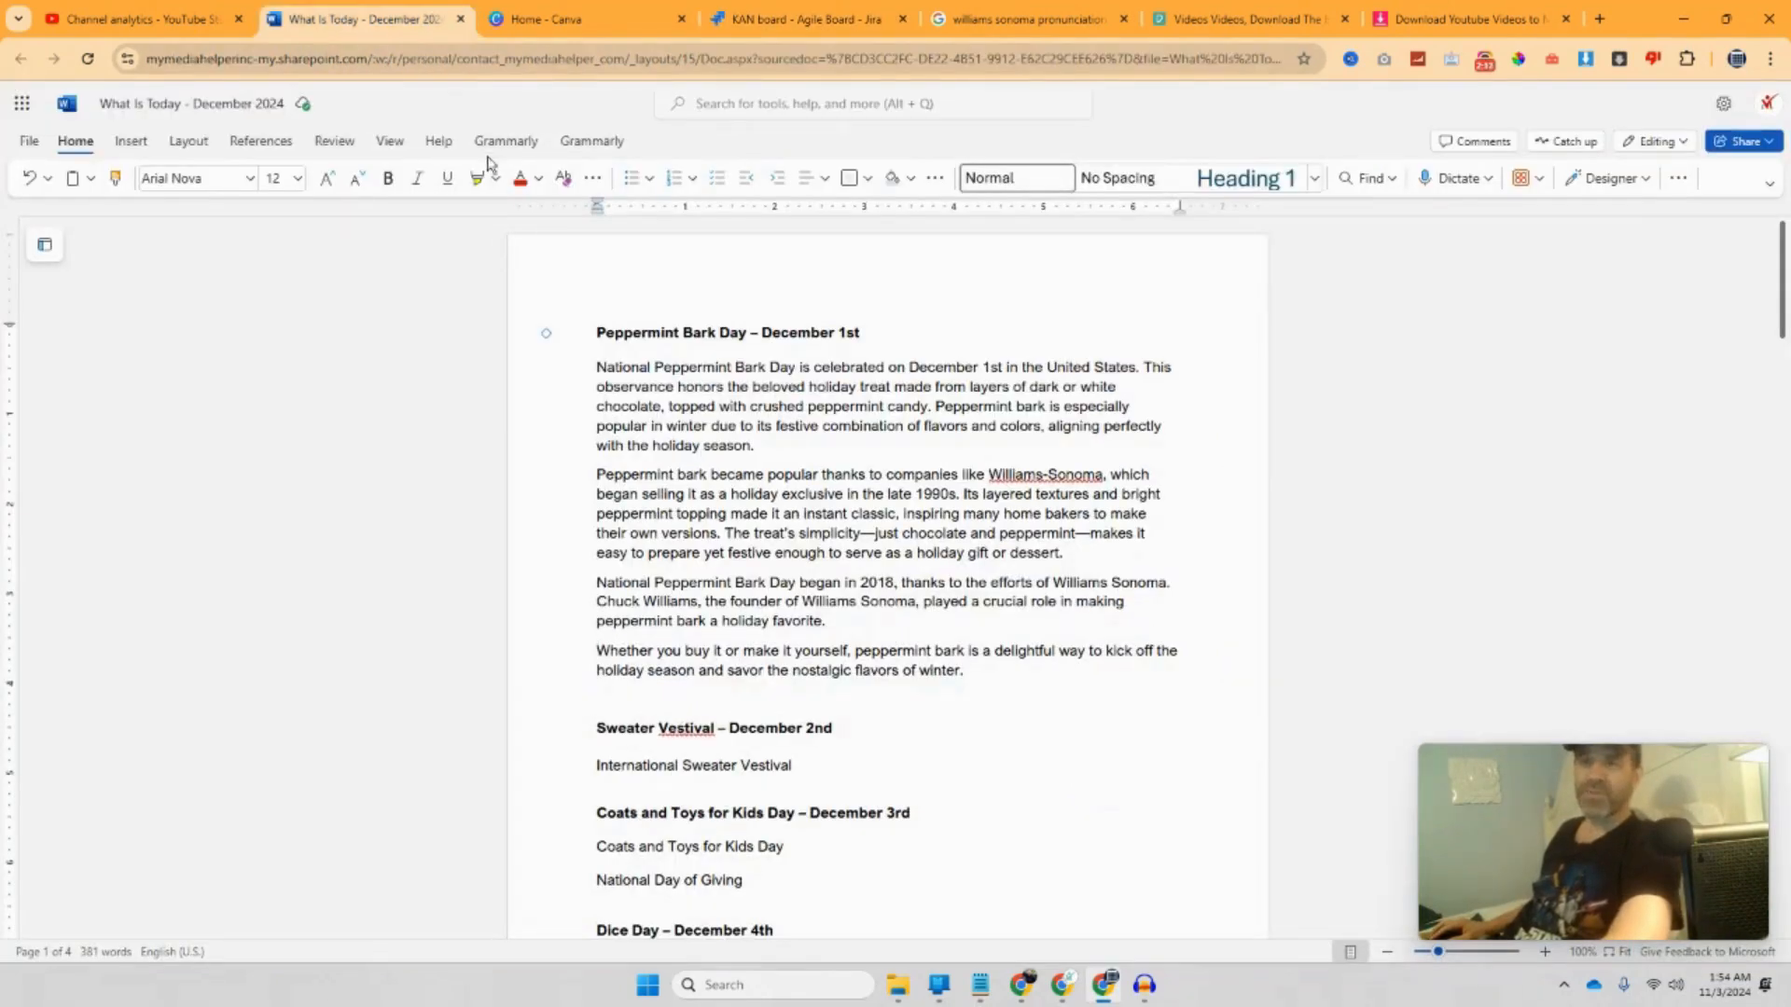
Step: Switch from the What Is Today document to the Audacity window via the taskbar
{"action": "mouse_move", "coordinate": [1164, 992]}
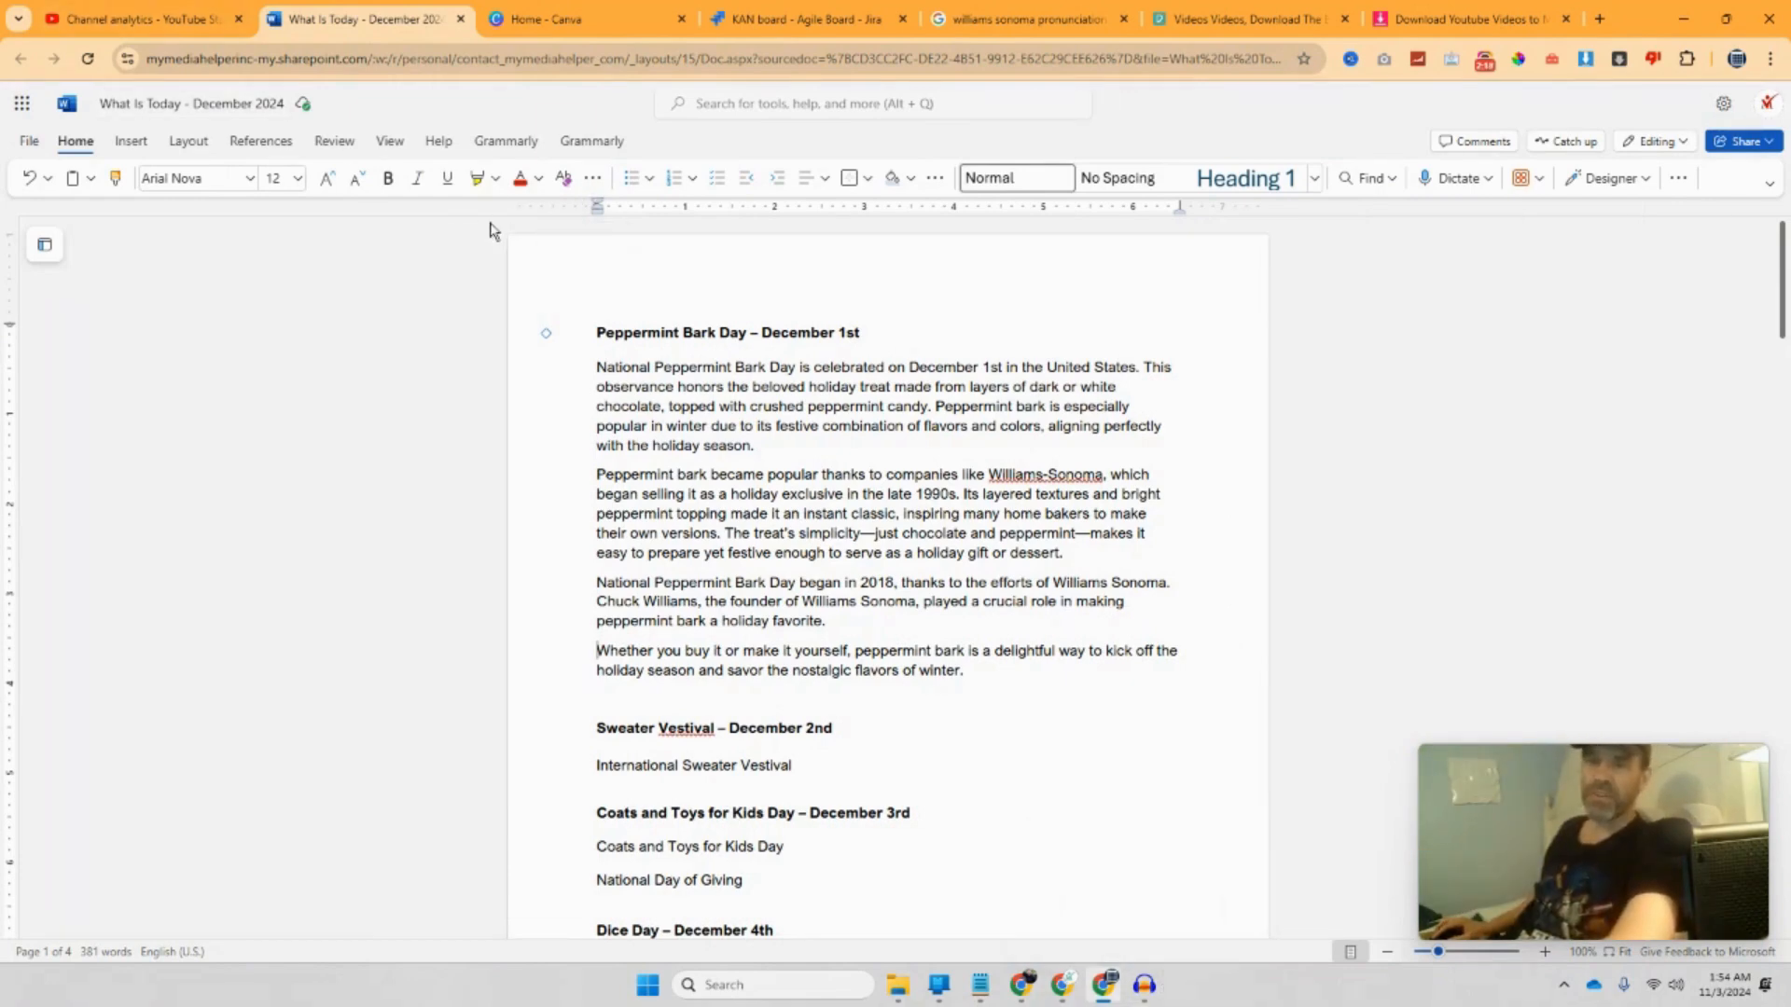
{"action": "left_click", "coordinate": [1140, 996]}
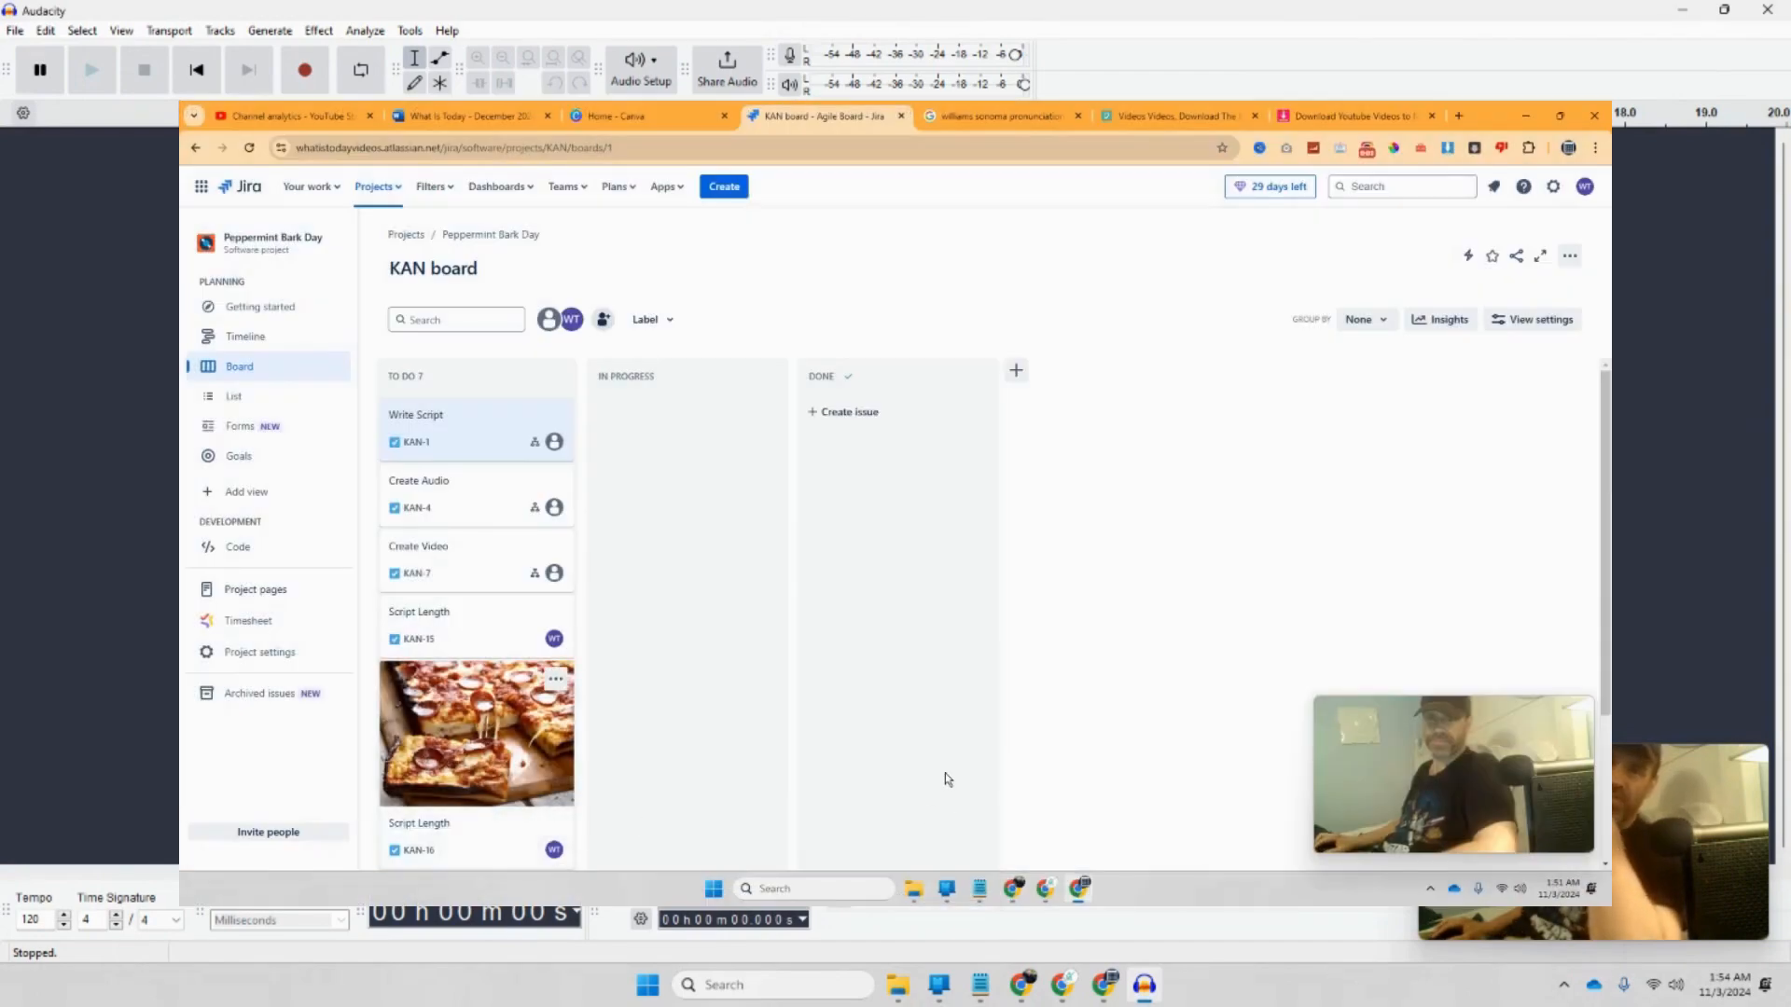
Step: Raise Audacity's recording level to 99%, relaunch Audacity past its Welcome dialog, and return to Jira
{"action": "left_click", "coordinate": [469, 116]}
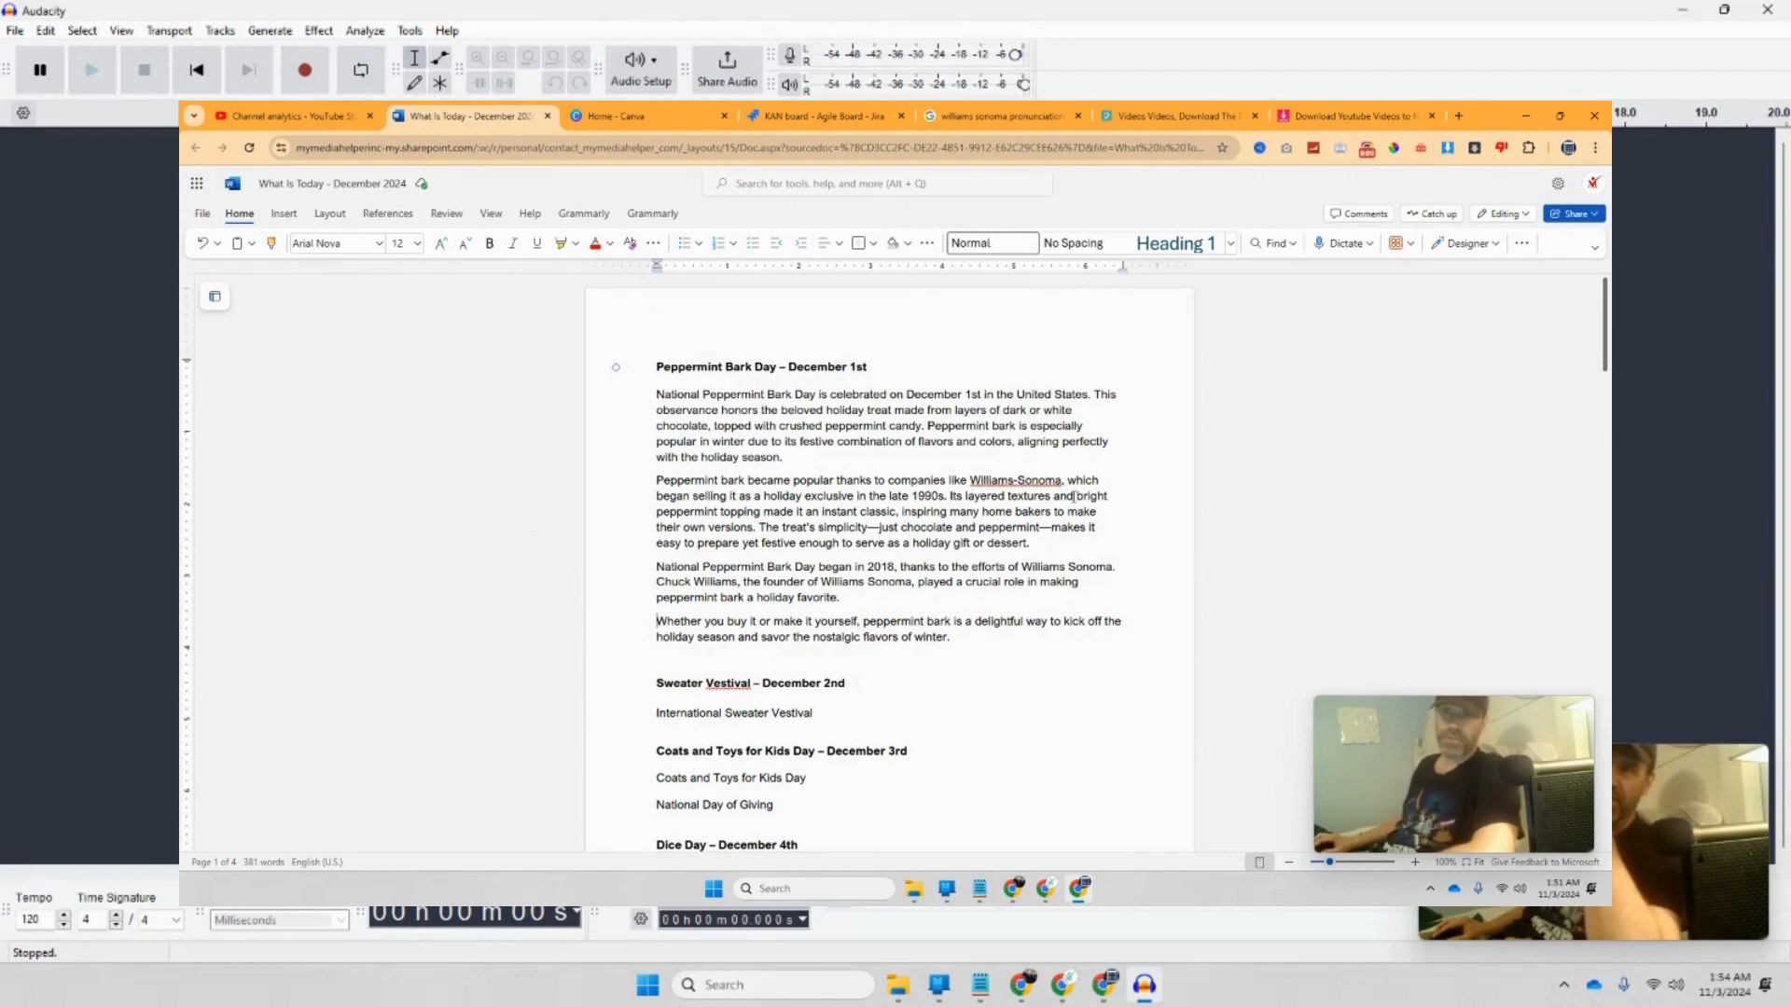
{"action": "left_click_drag", "start_coordinate": [1016, 56], "coordinate": [1026, 62]}
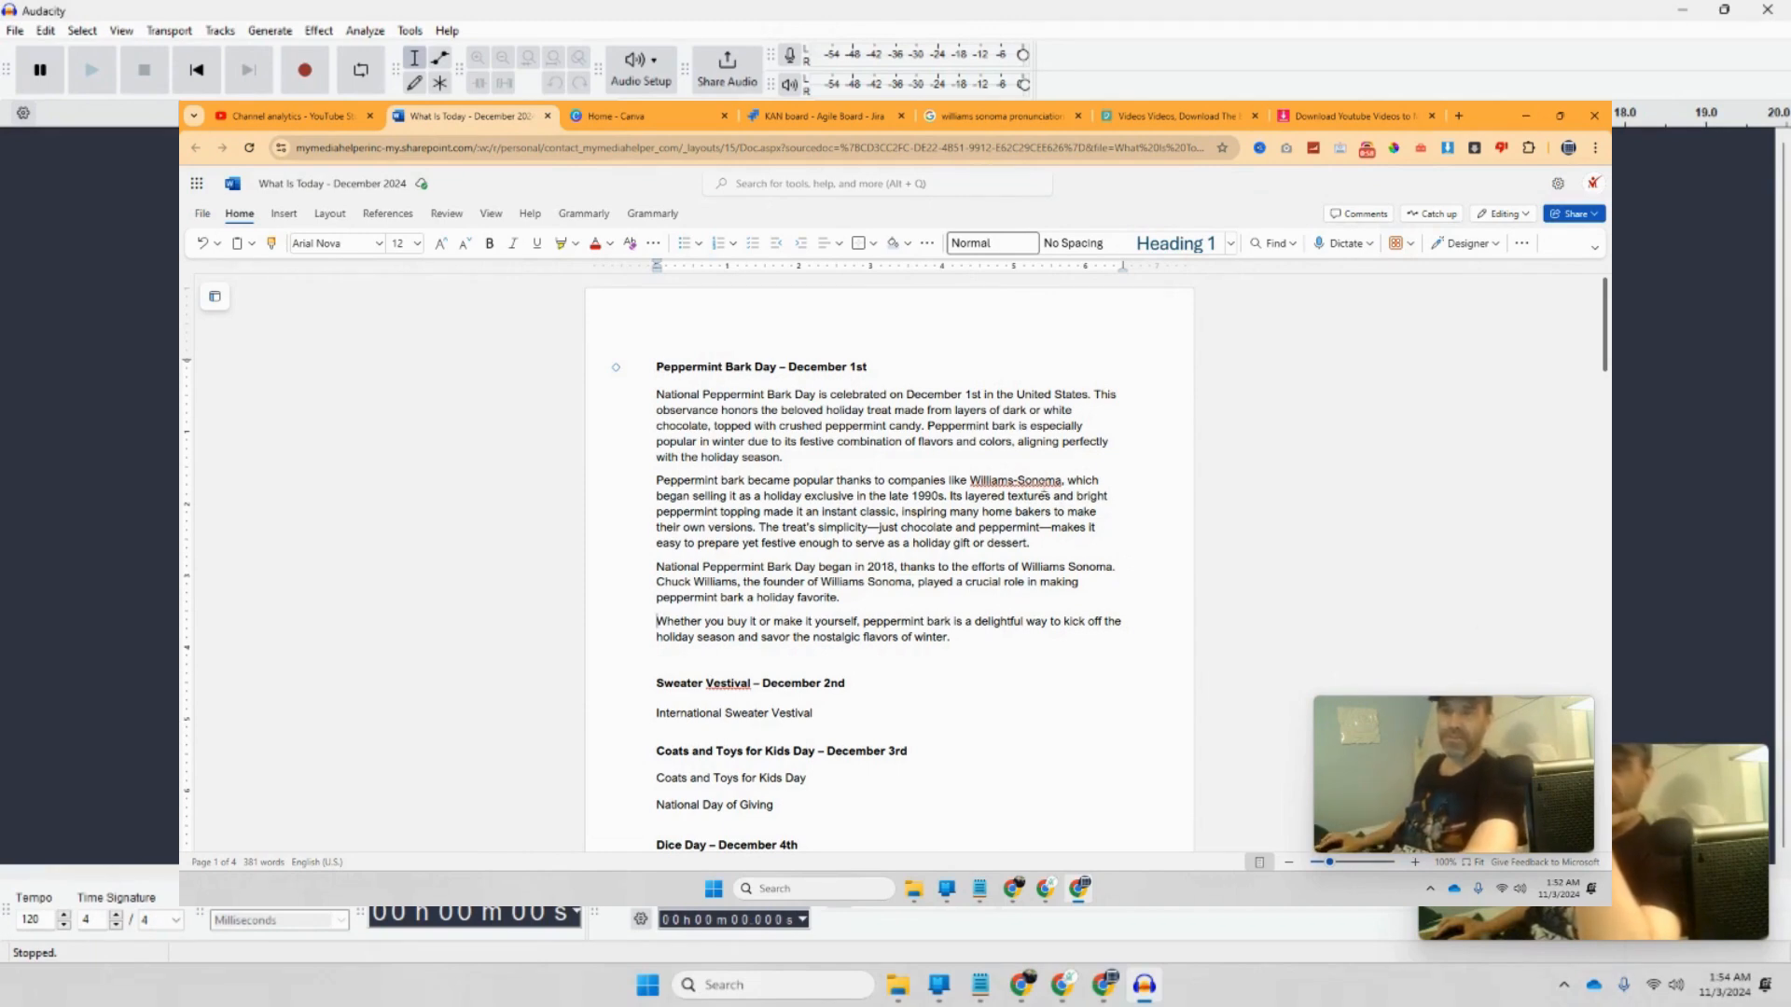
{"action": "left_click", "coordinate": [849, 882]}
{"action": "left_click", "coordinate": [799, 487]}
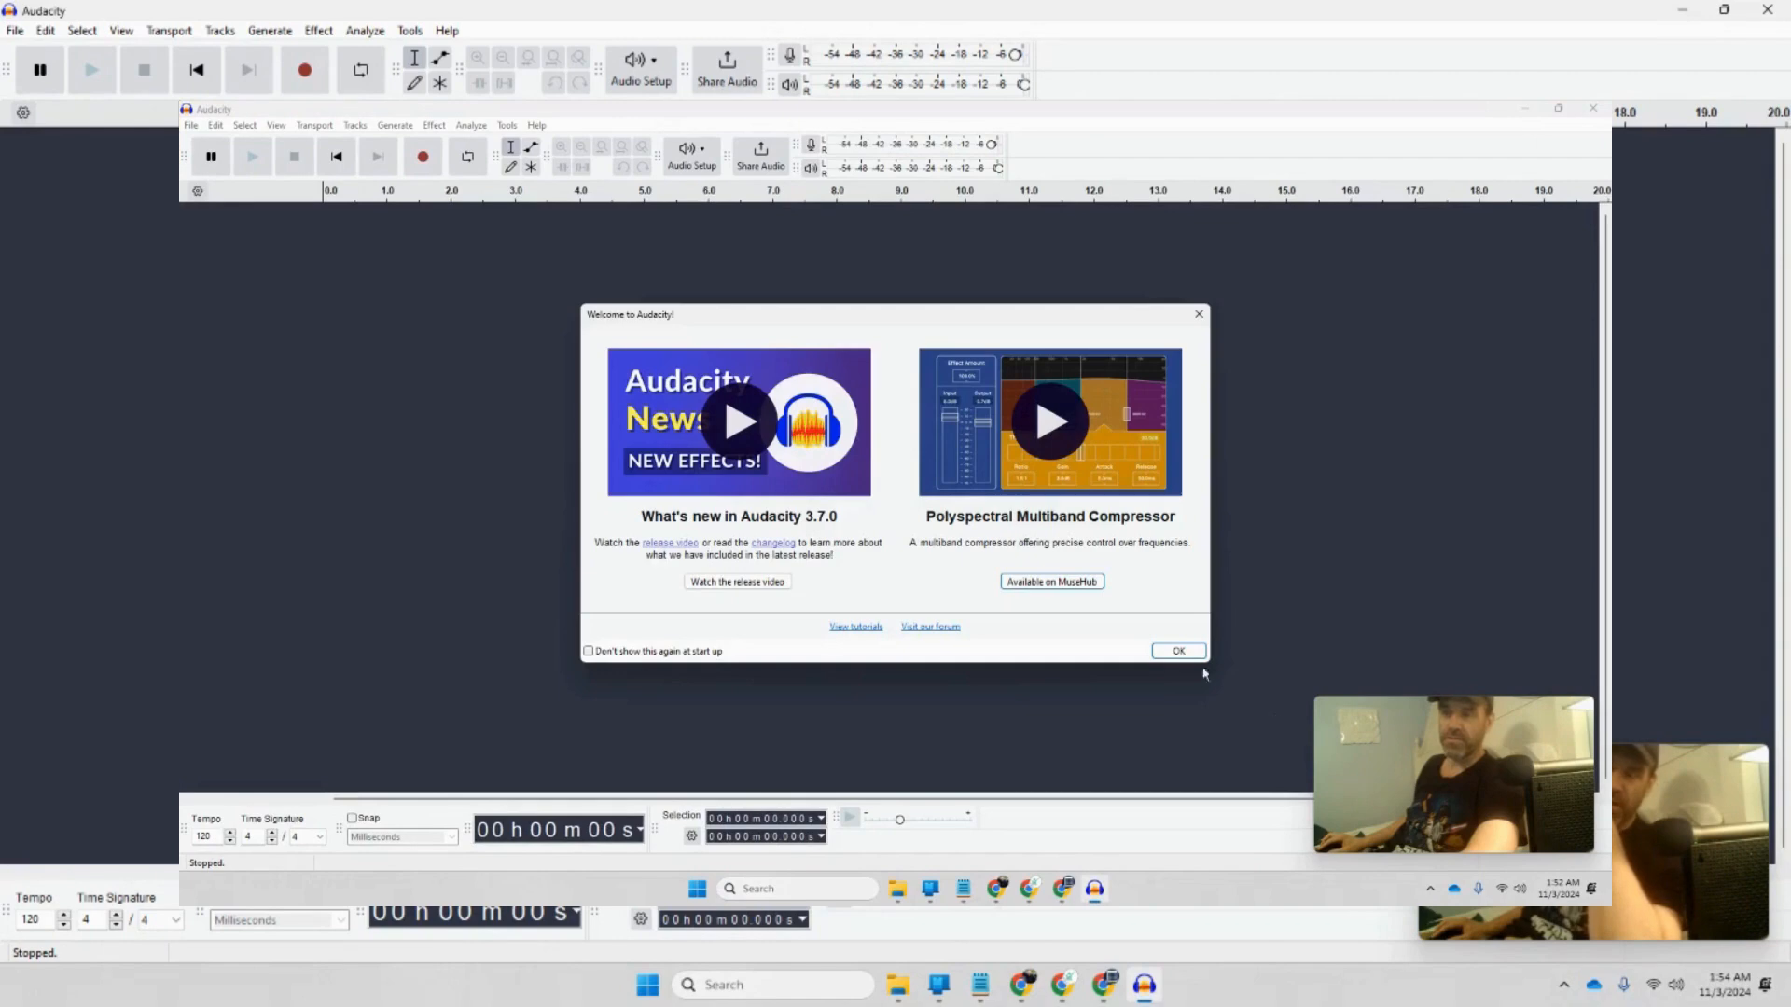
{"action": "left_click", "coordinate": [1175, 653]}
{"action": "left_click", "coordinate": [1524, 111]}
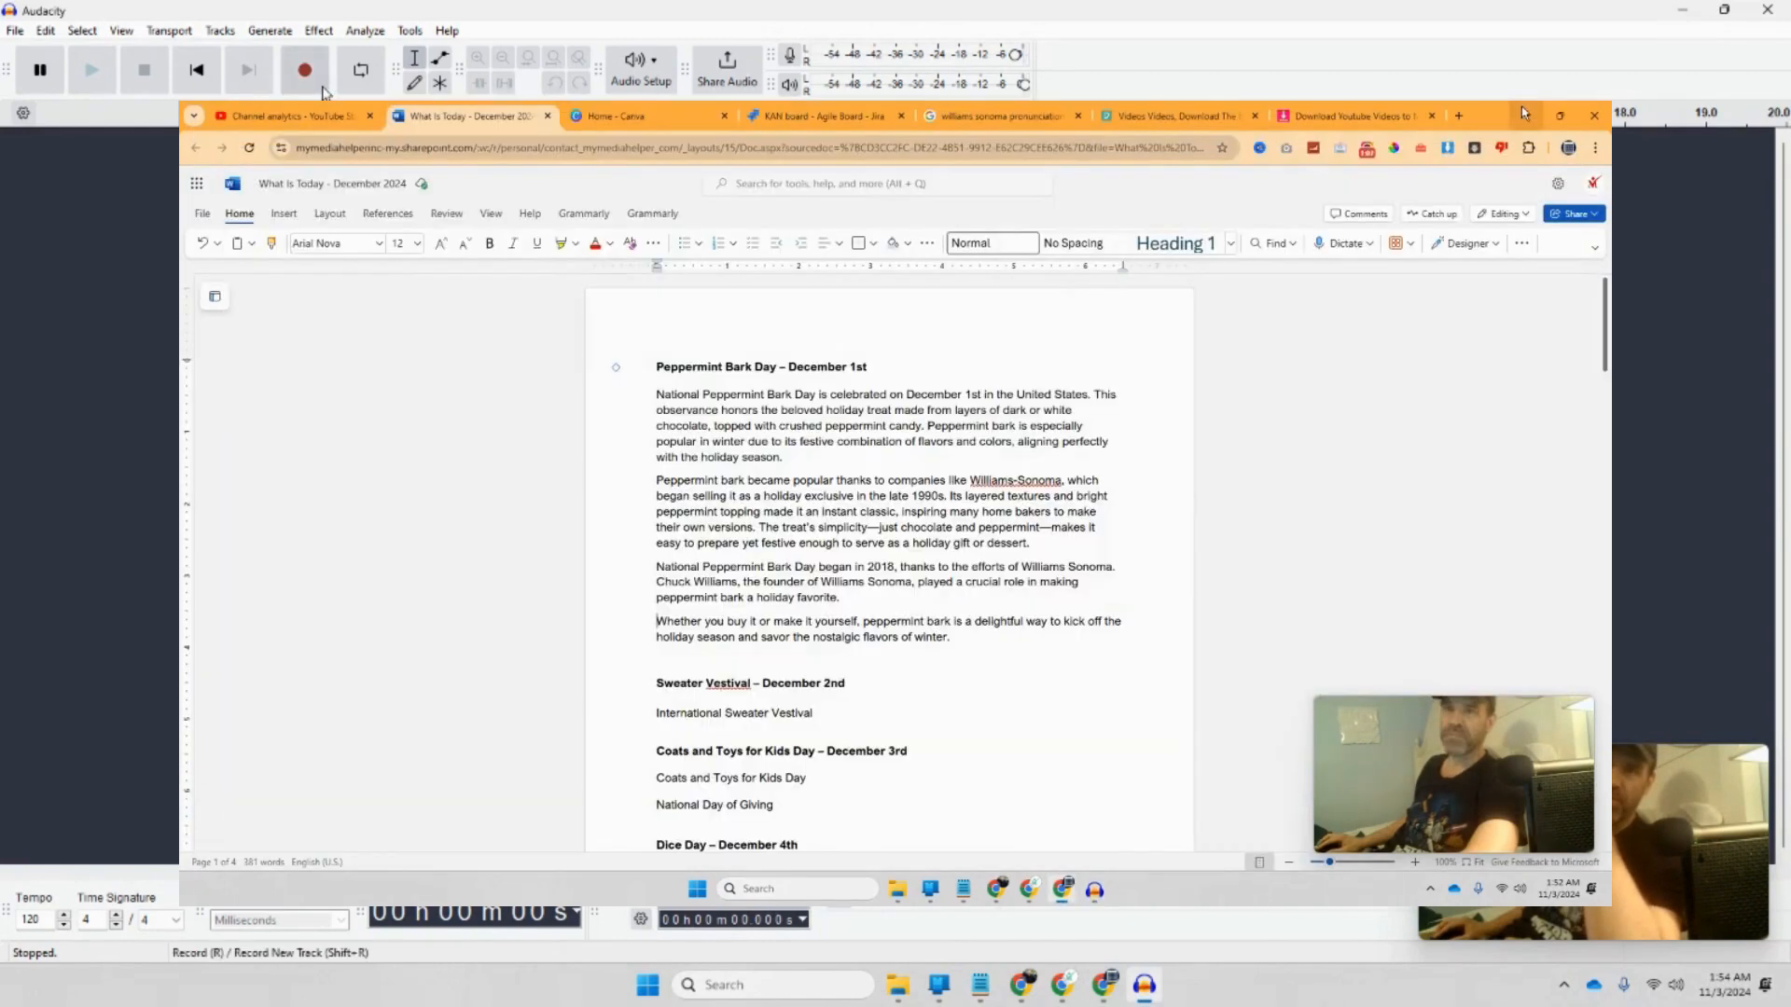
{"action": "left_click", "coordinate": [774, 117]}
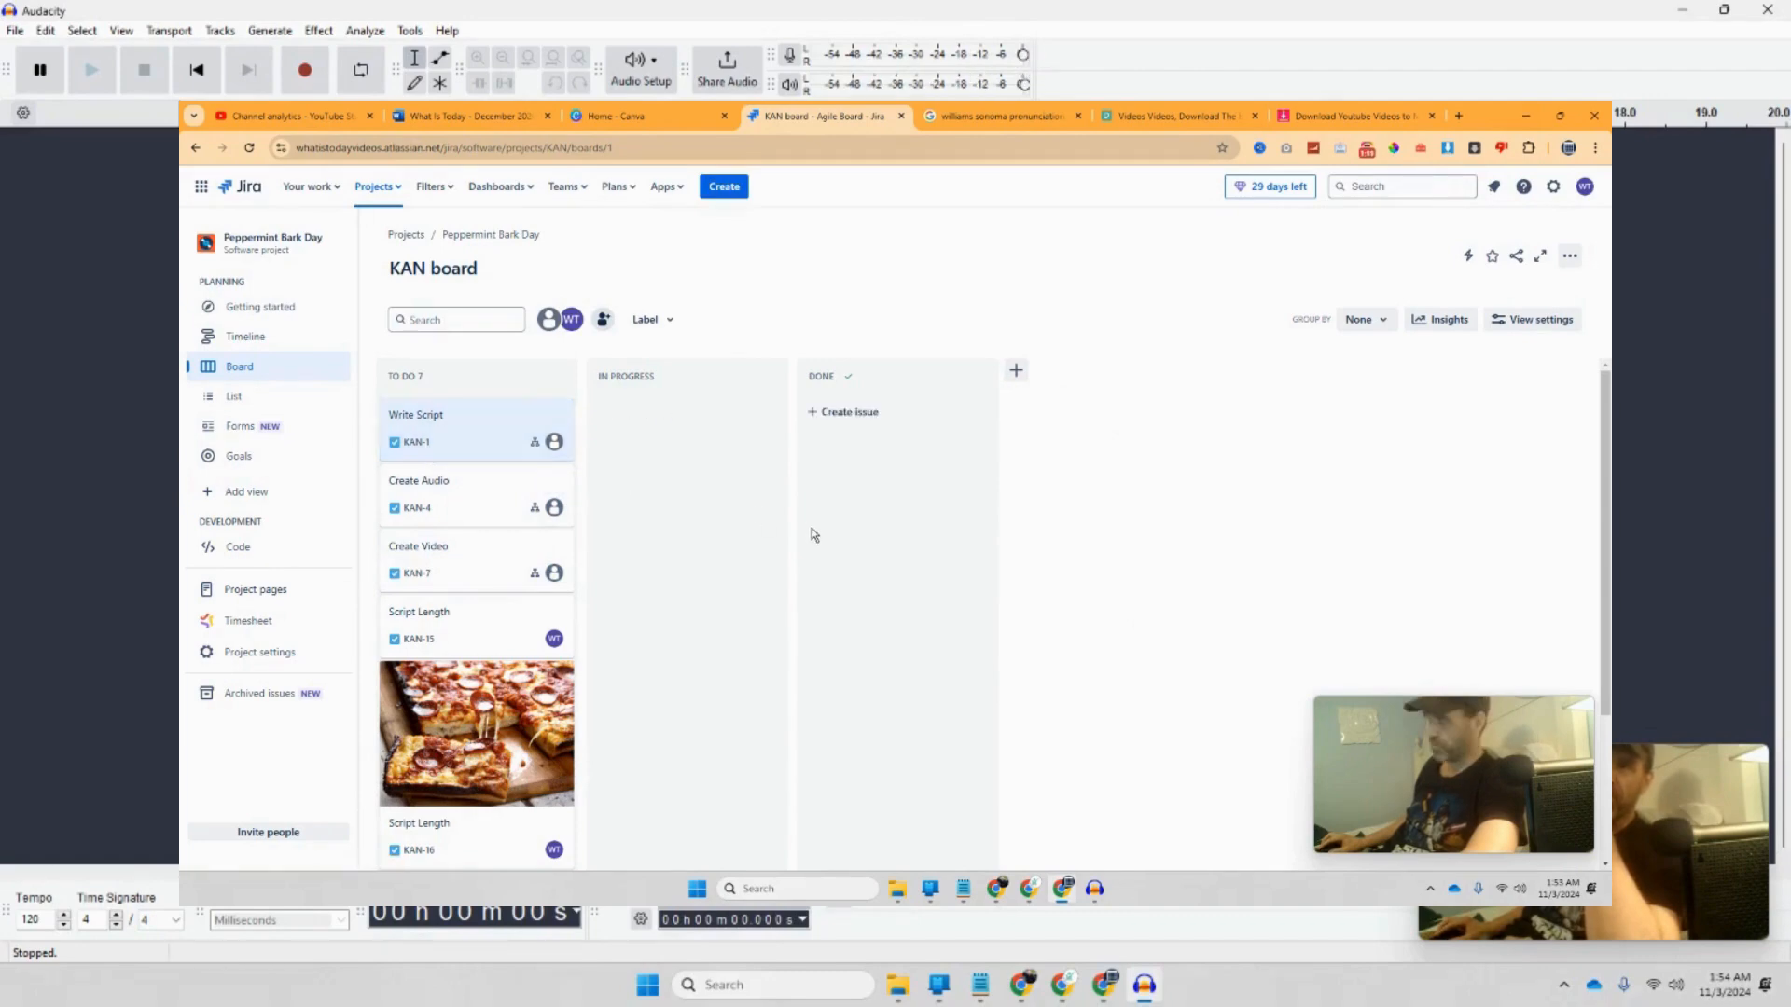
Step: Reopen Write Script and set Research My Script to In Progress, then Done
{"action": "left_click", "coordinate": [438, 417]}
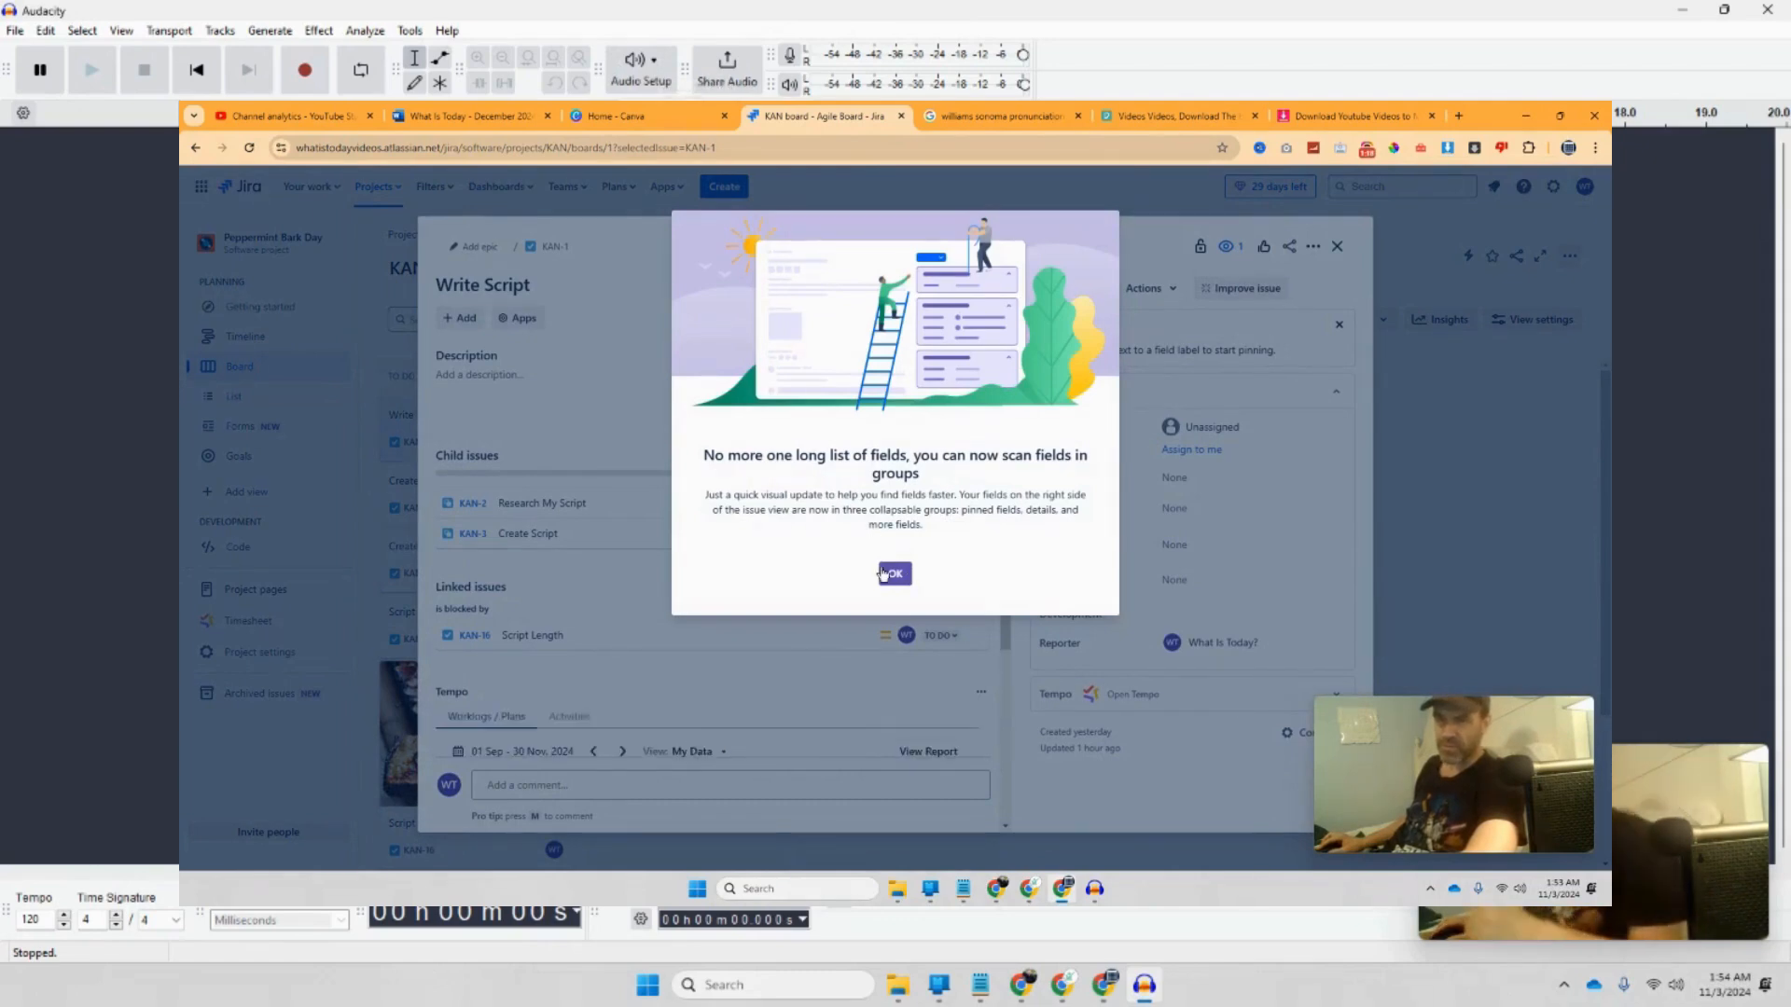
{"action": "left_click", "coordinate": [890, 574]}
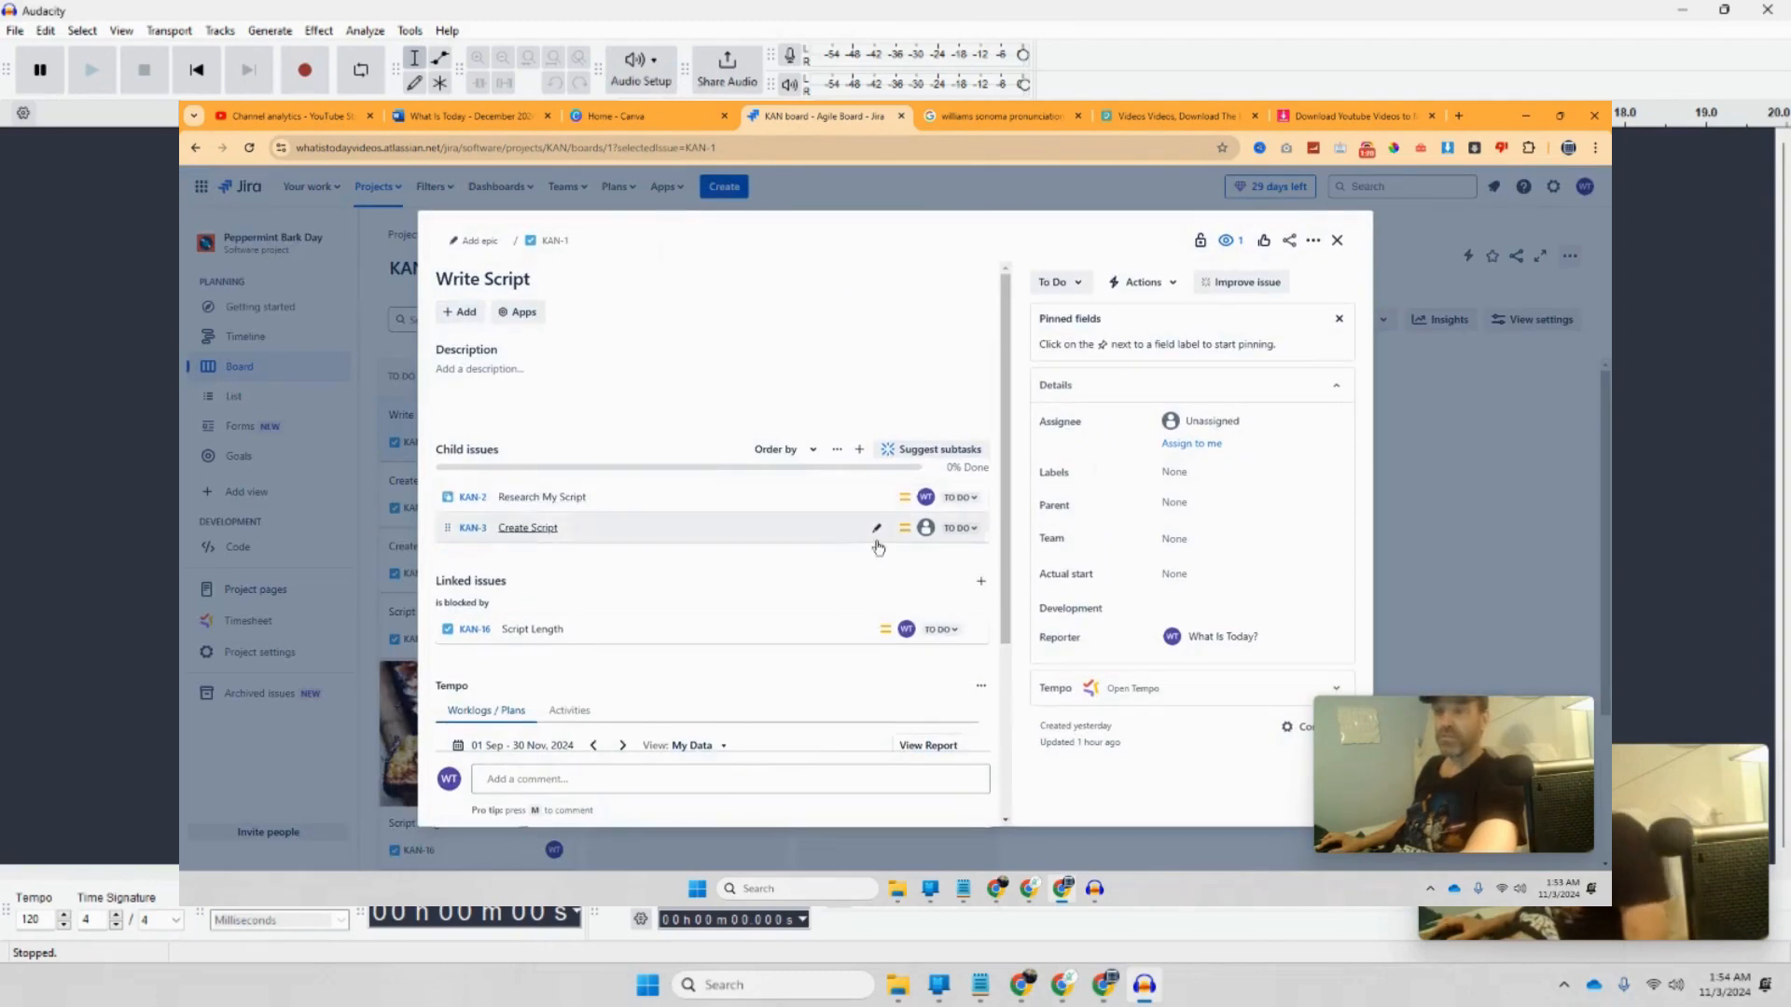
{"action": "left_click", "coordinate": [964, 498]}
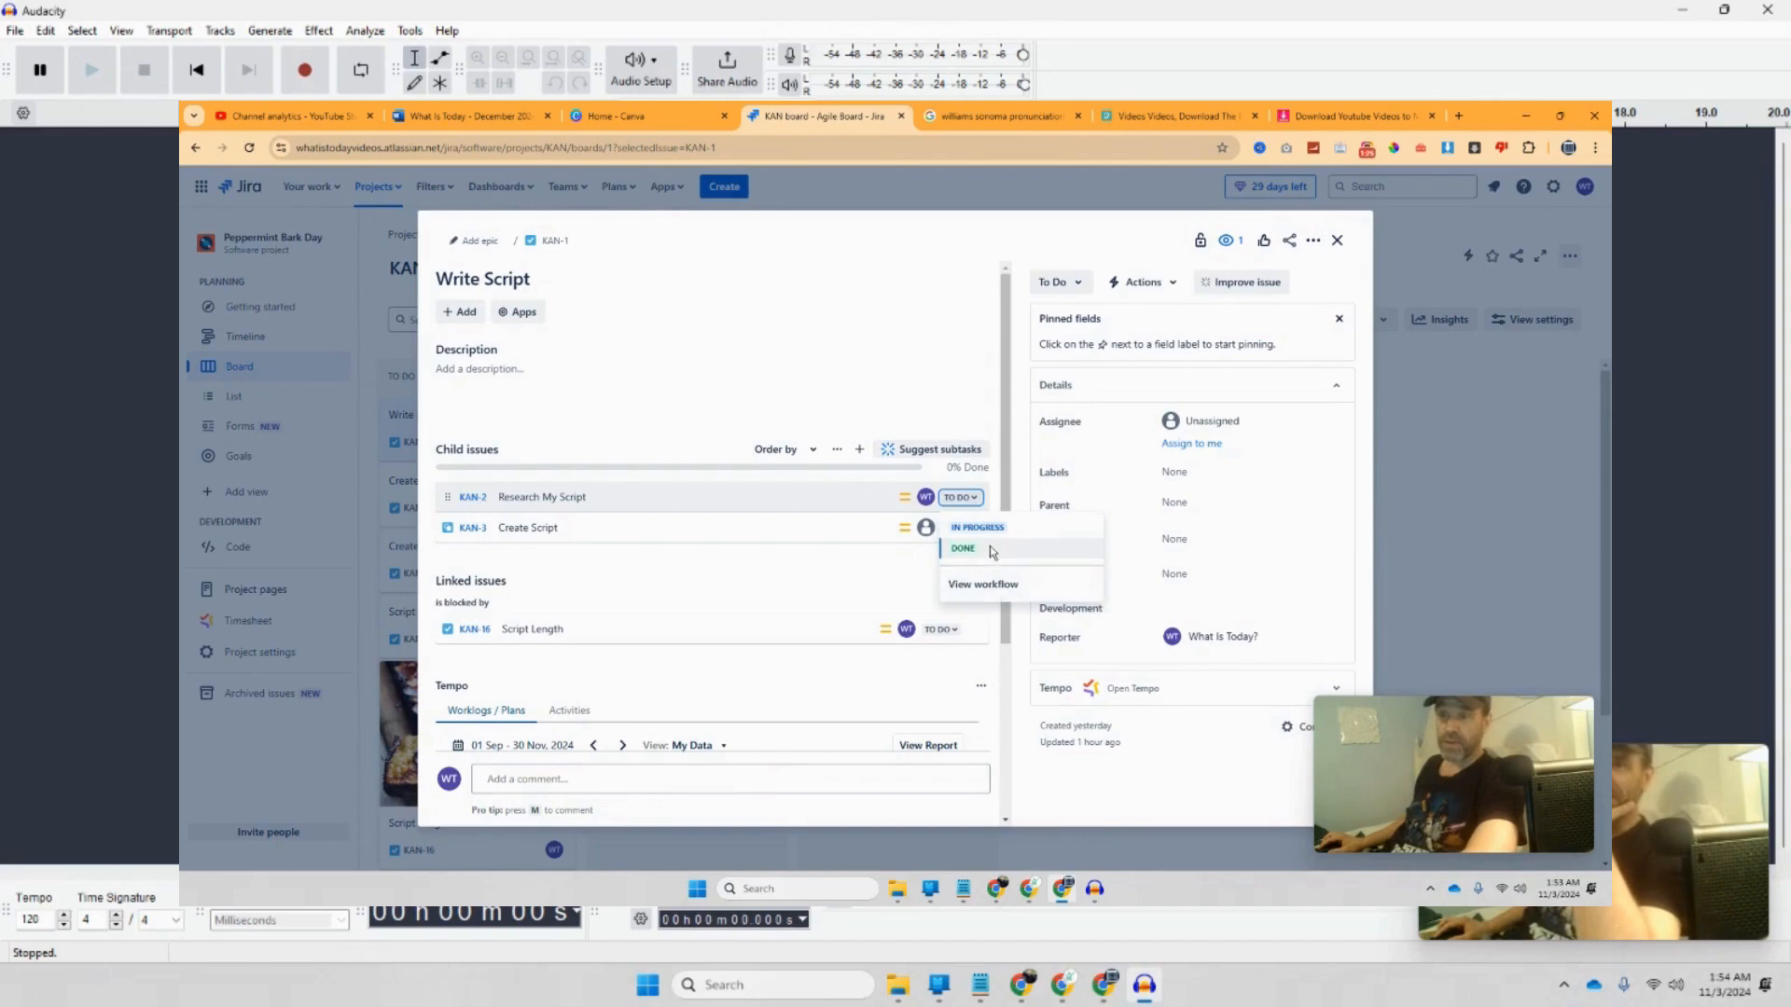
{"action": "left_click", "coordinate": [977, 528]}
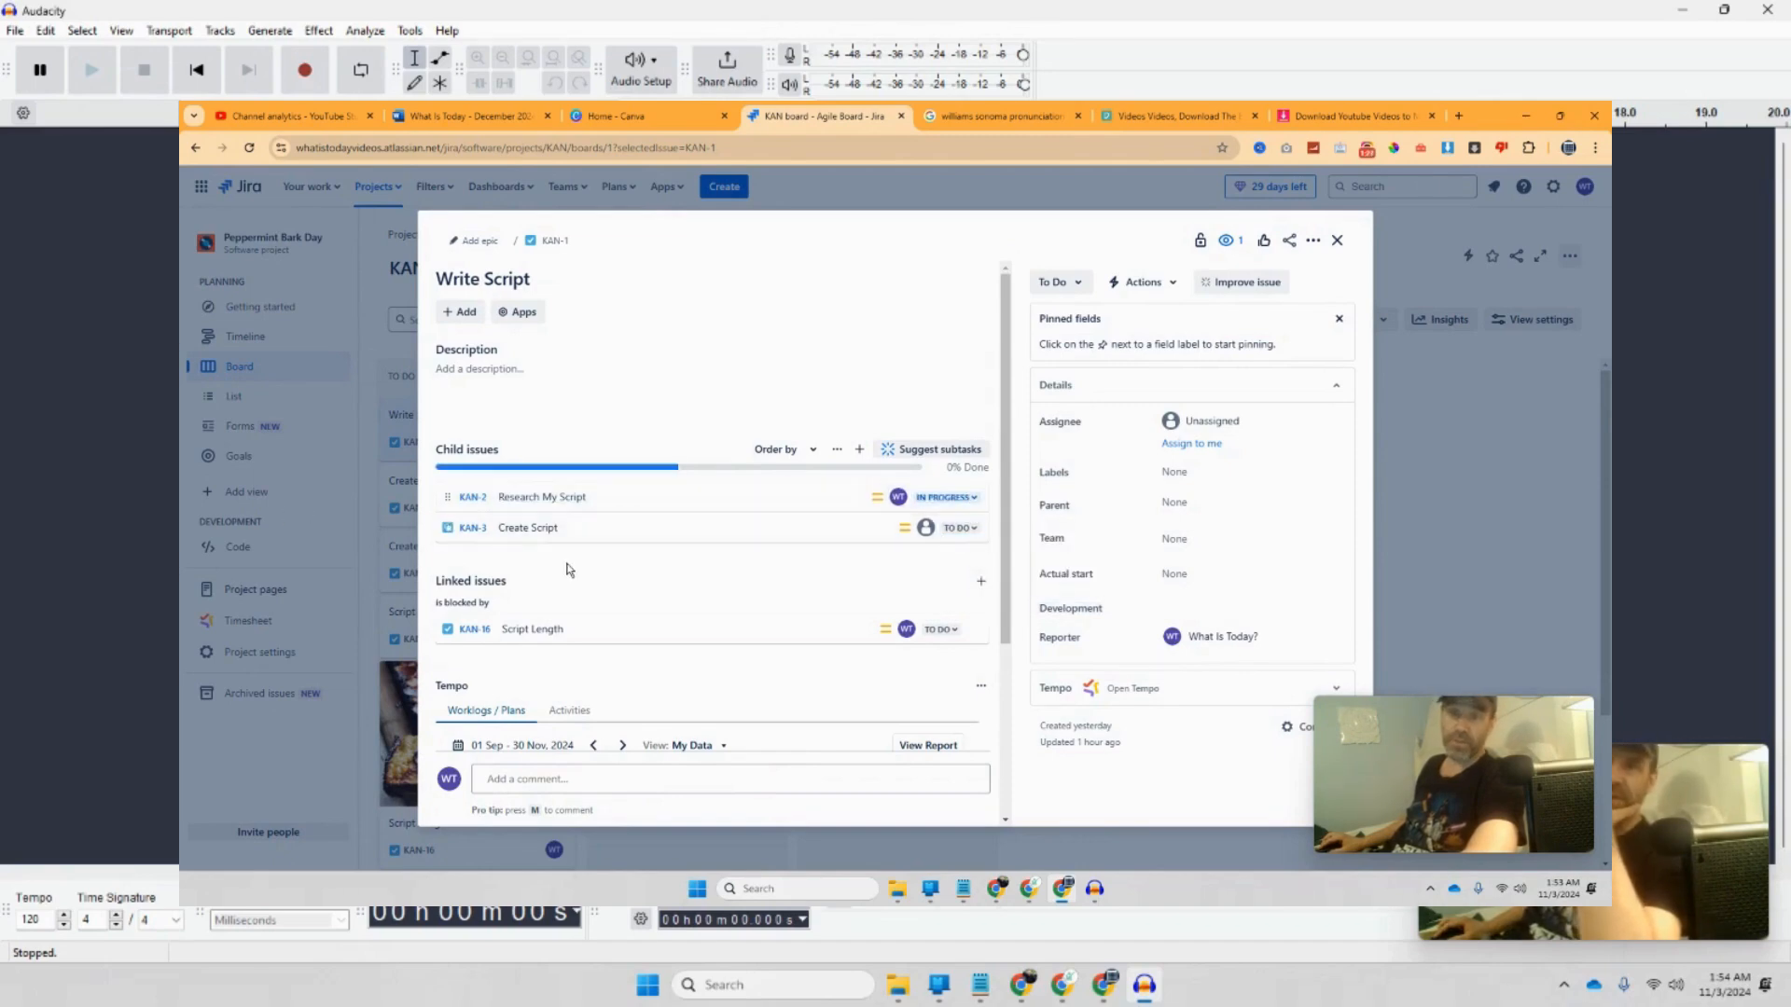
{"action": "left_click", "coordinate": [975, 501]}
{"action": "left_click", "coordinate": [938, 551]}
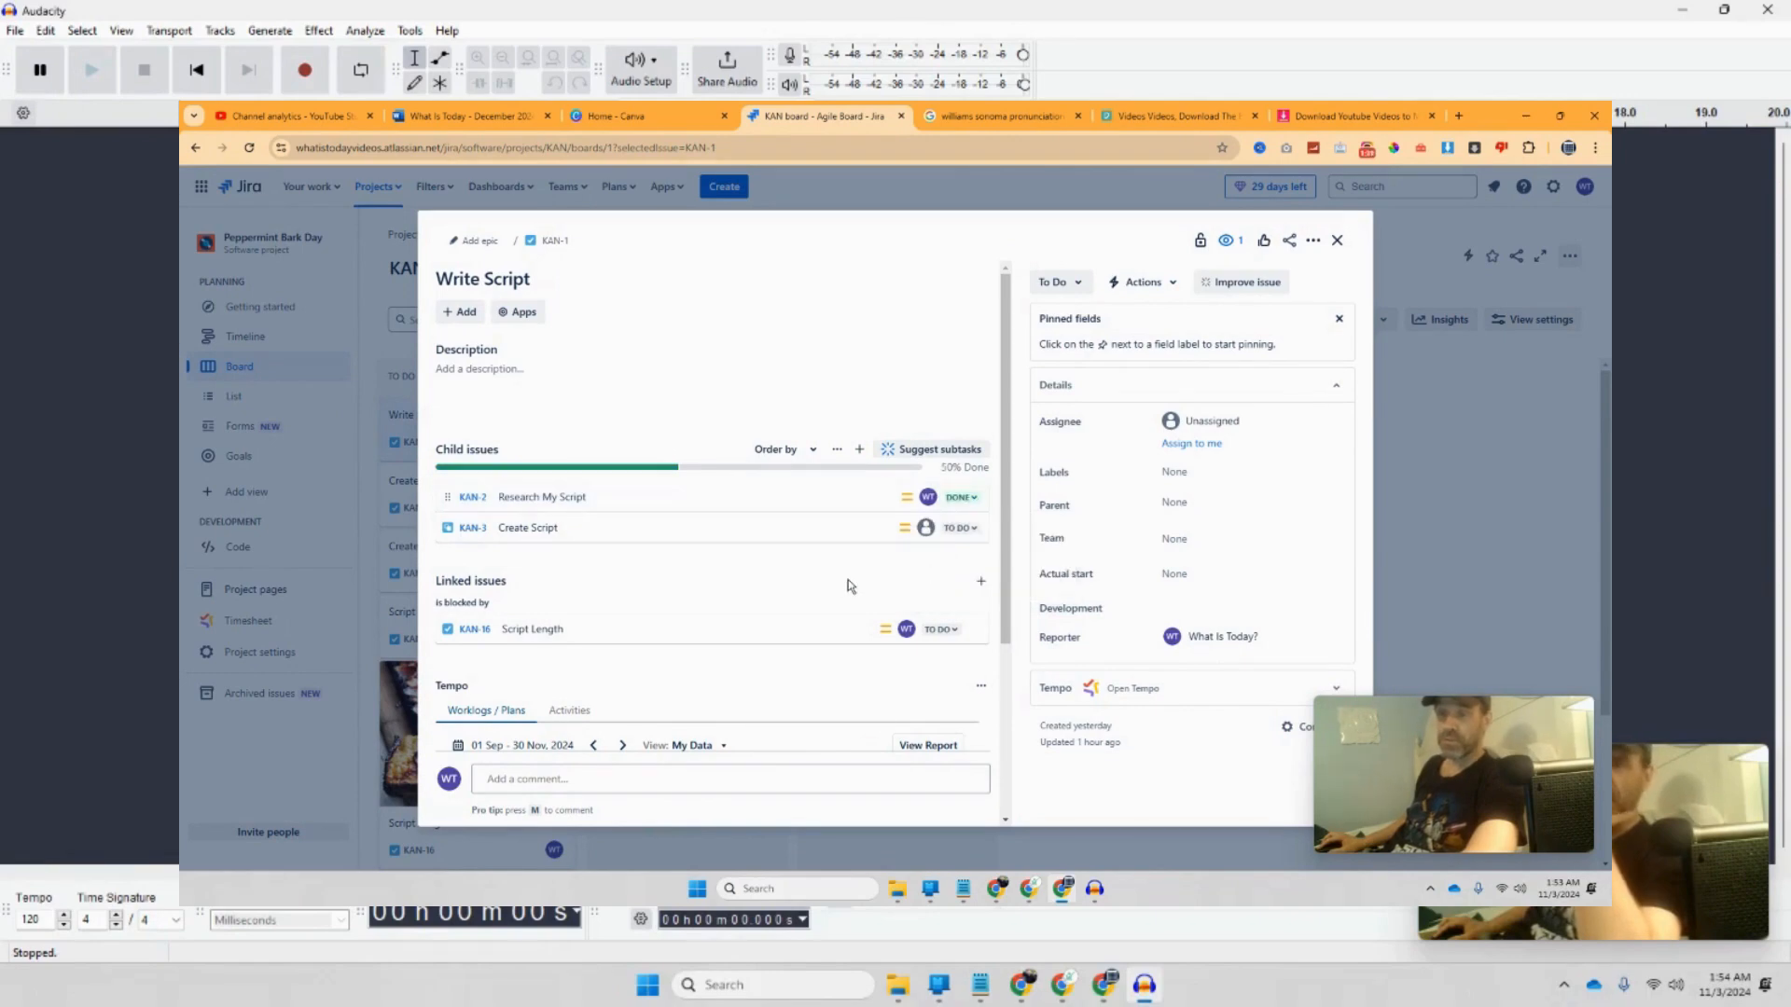
Step: Set Create Script (KAN-3) to In Progress, then Done, and close the issue details
{"action": "left_click", "coordinate": [975, 534]}
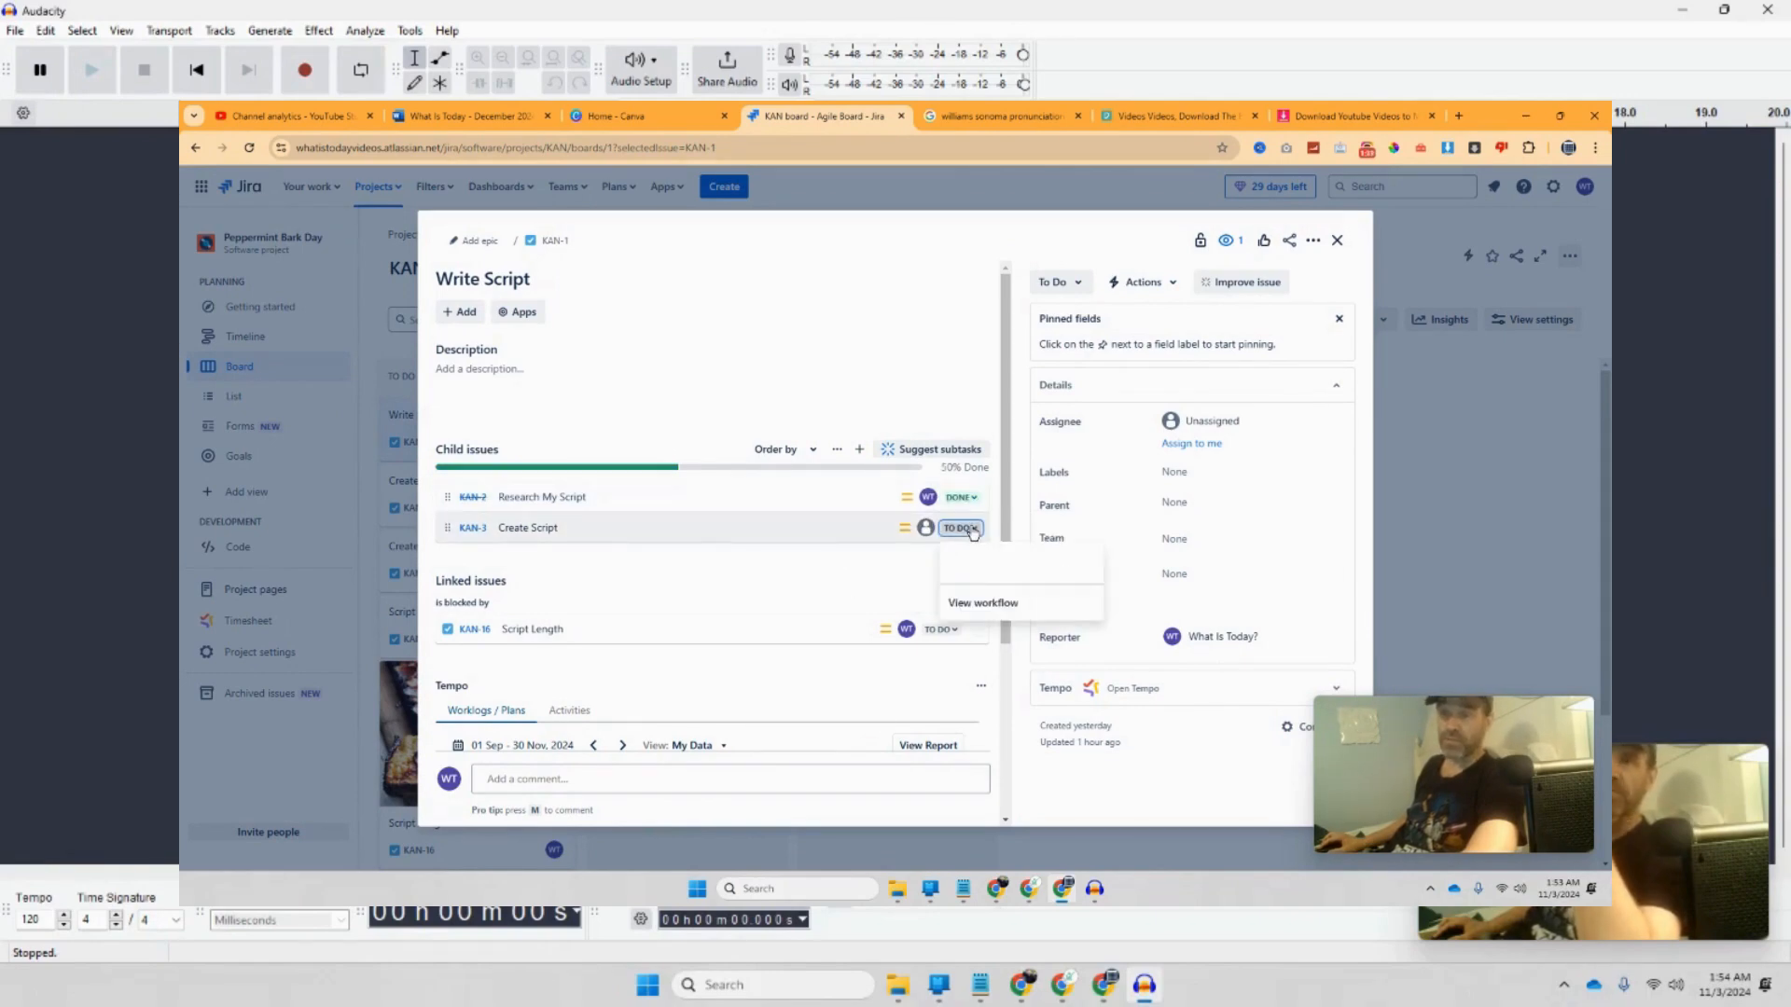
{"action": "left_click", "coordinate": [965, 558]}
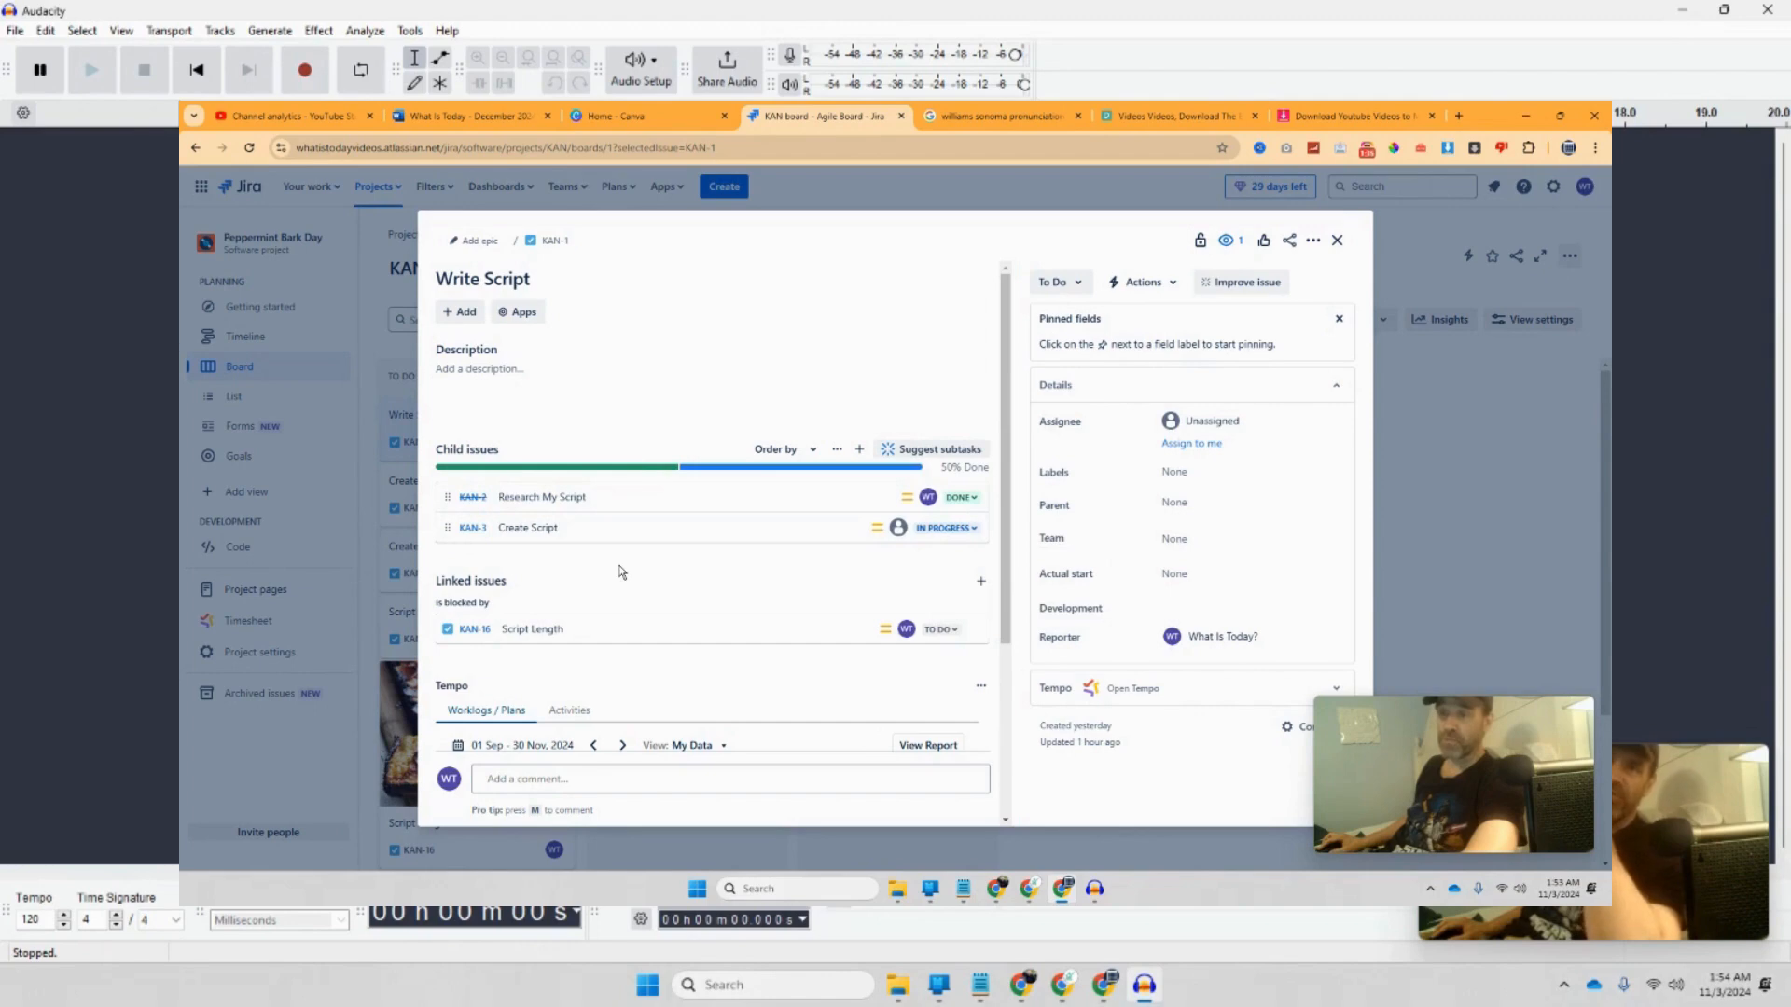
{"action": "mouse_move", "coordinate": [709, 476]}
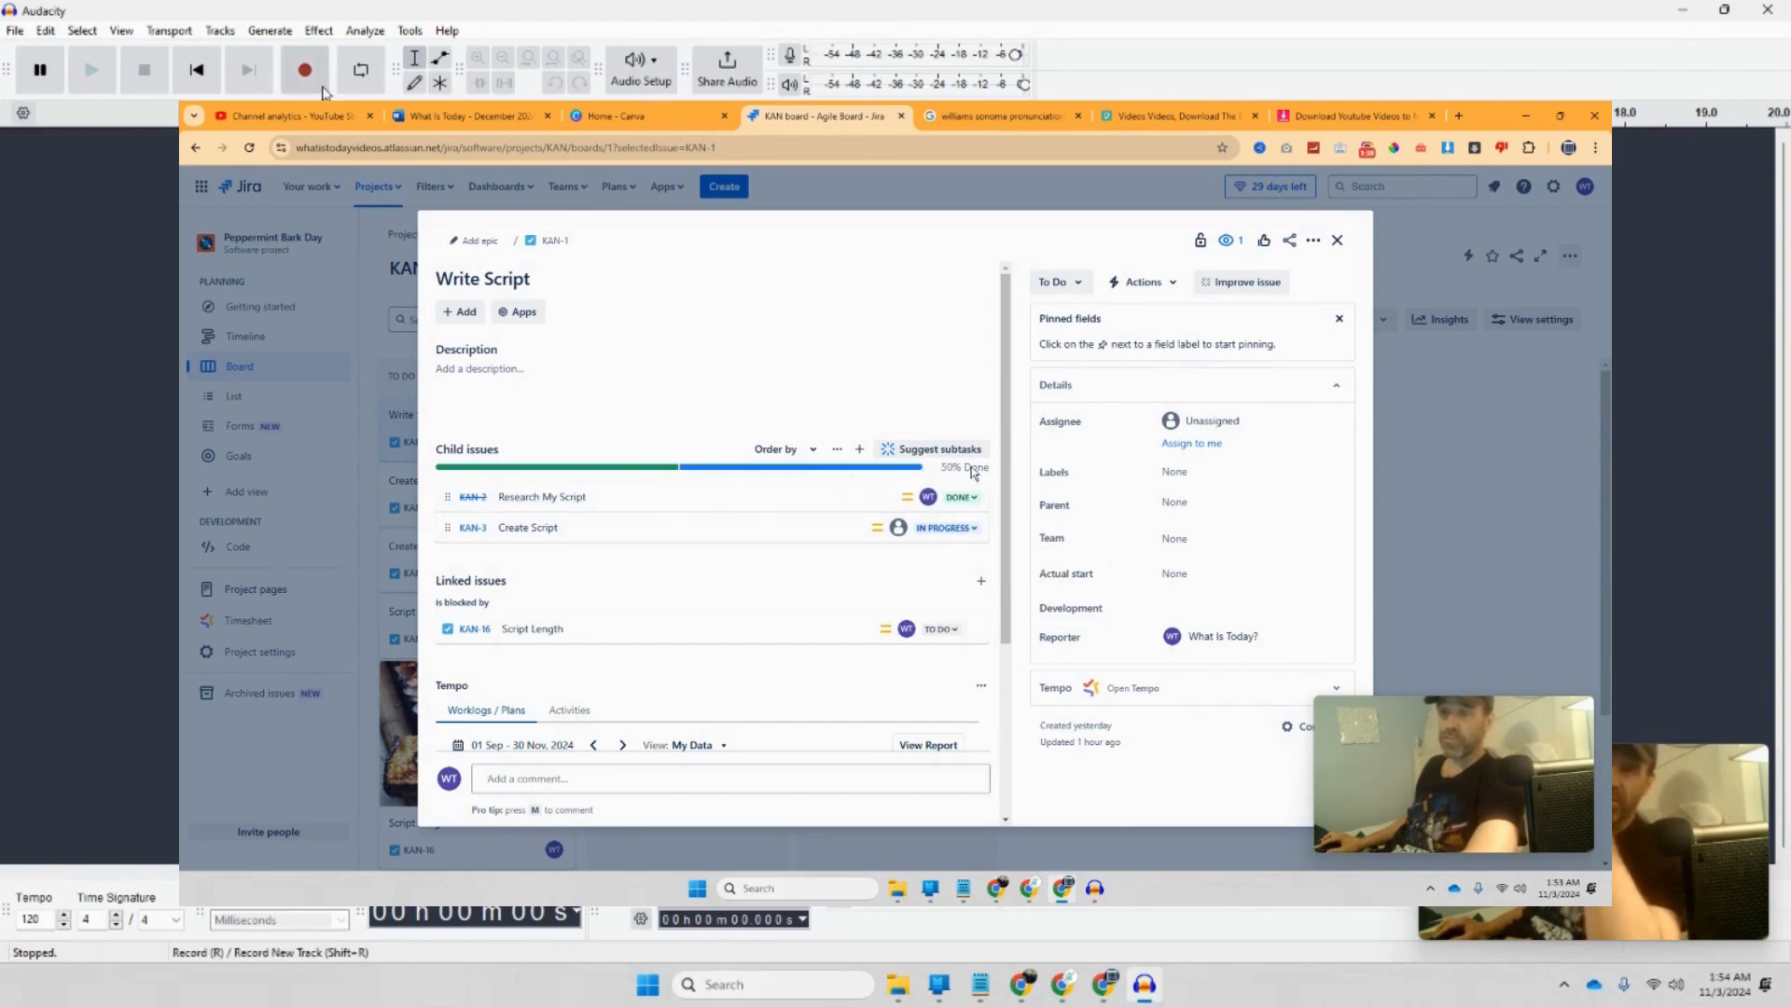
{"action": "left_click", "coordinate": [947, 528]}
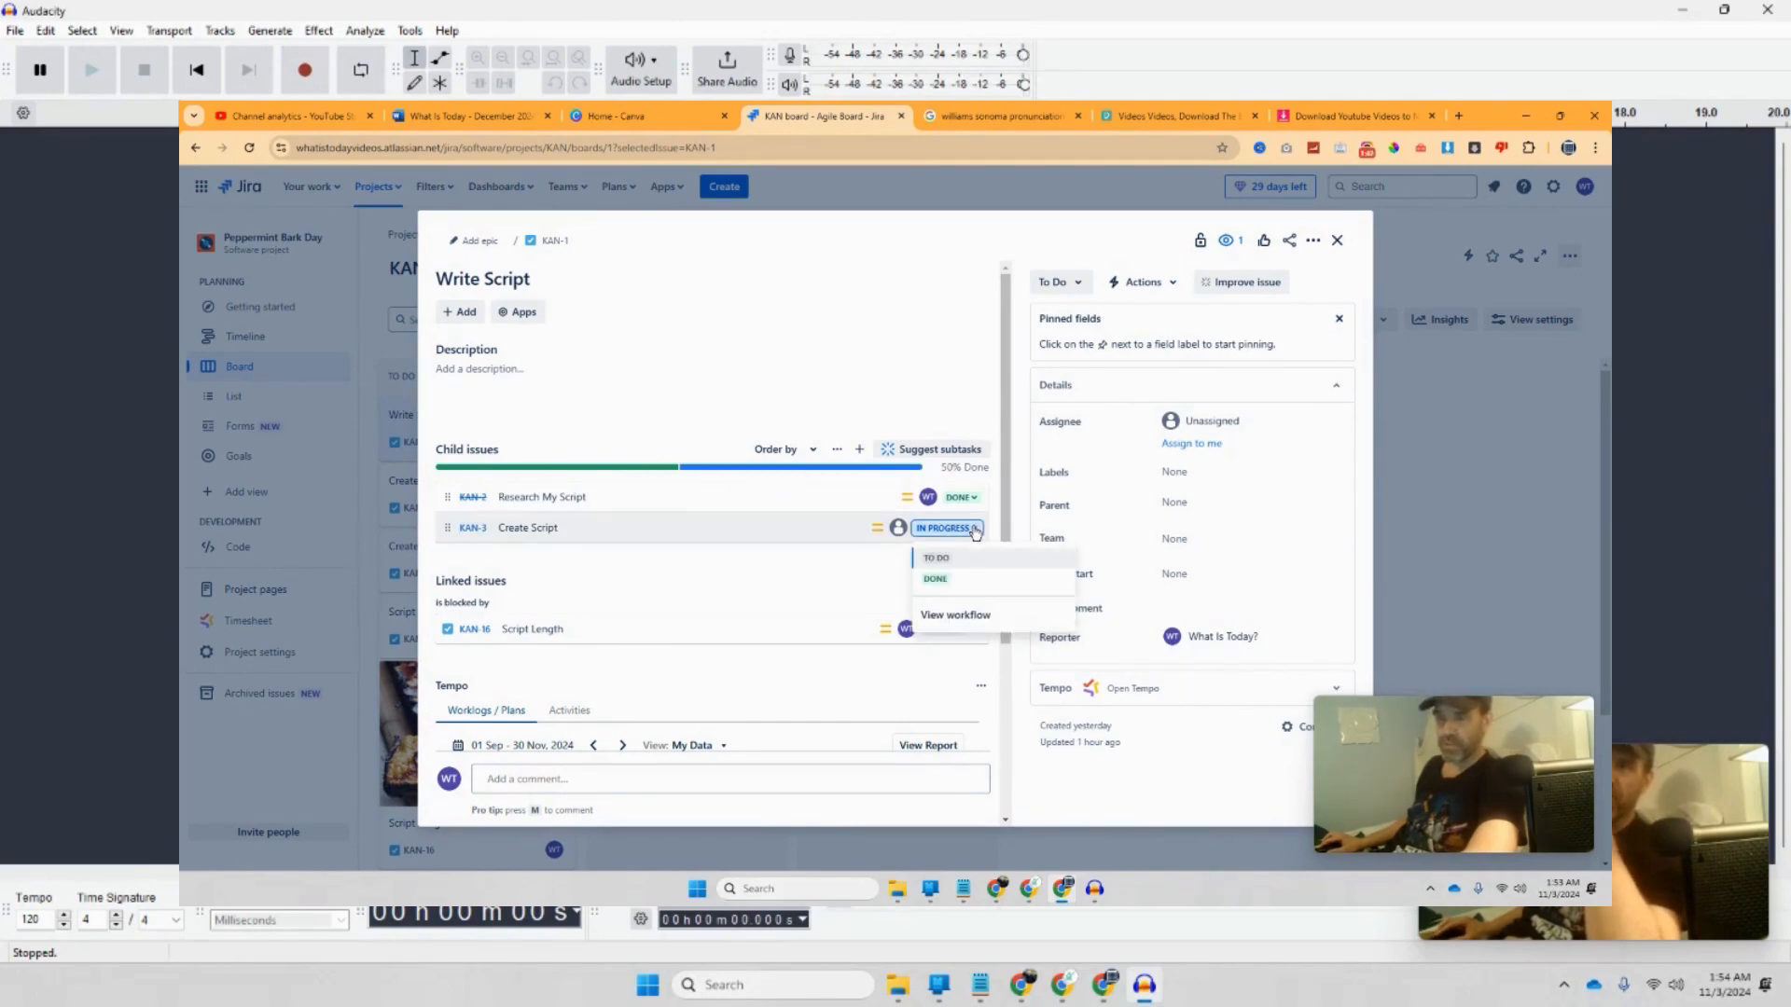
{"action": "left_click", "coordinate": [950, 580]}
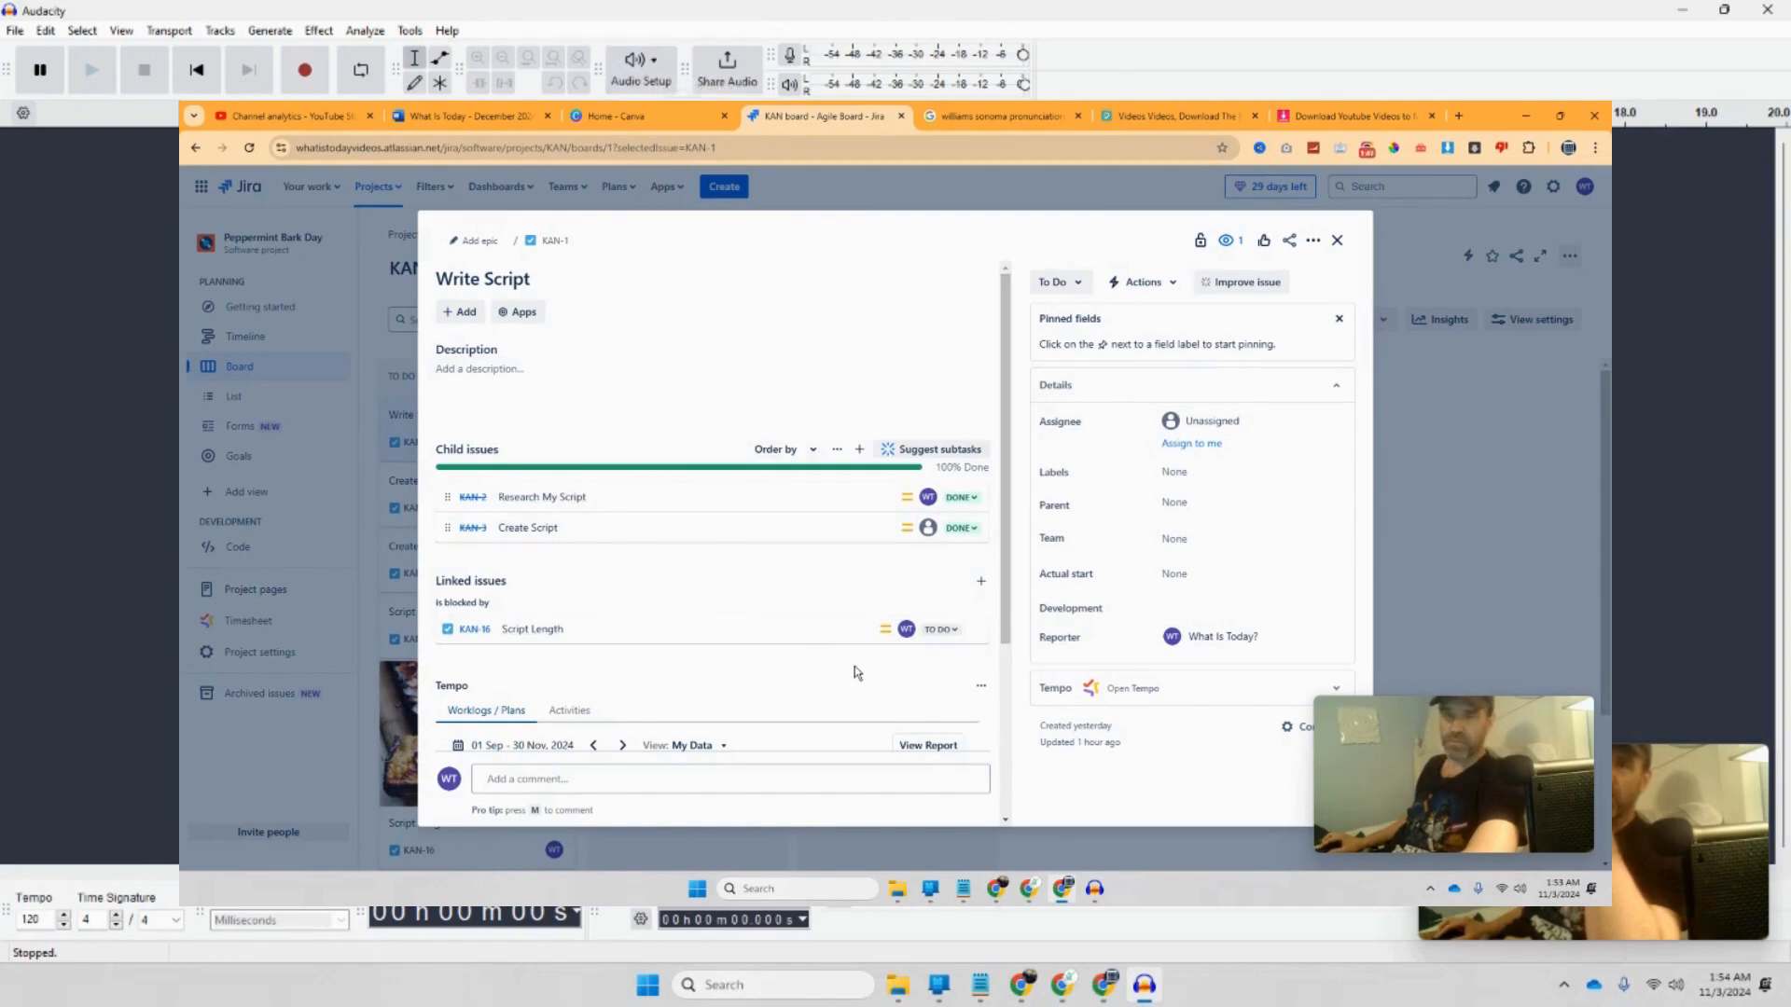
{"action": "scroll", "coordinate": [836, 662], "scroll_direction": "down", "scroll_amount": 1}
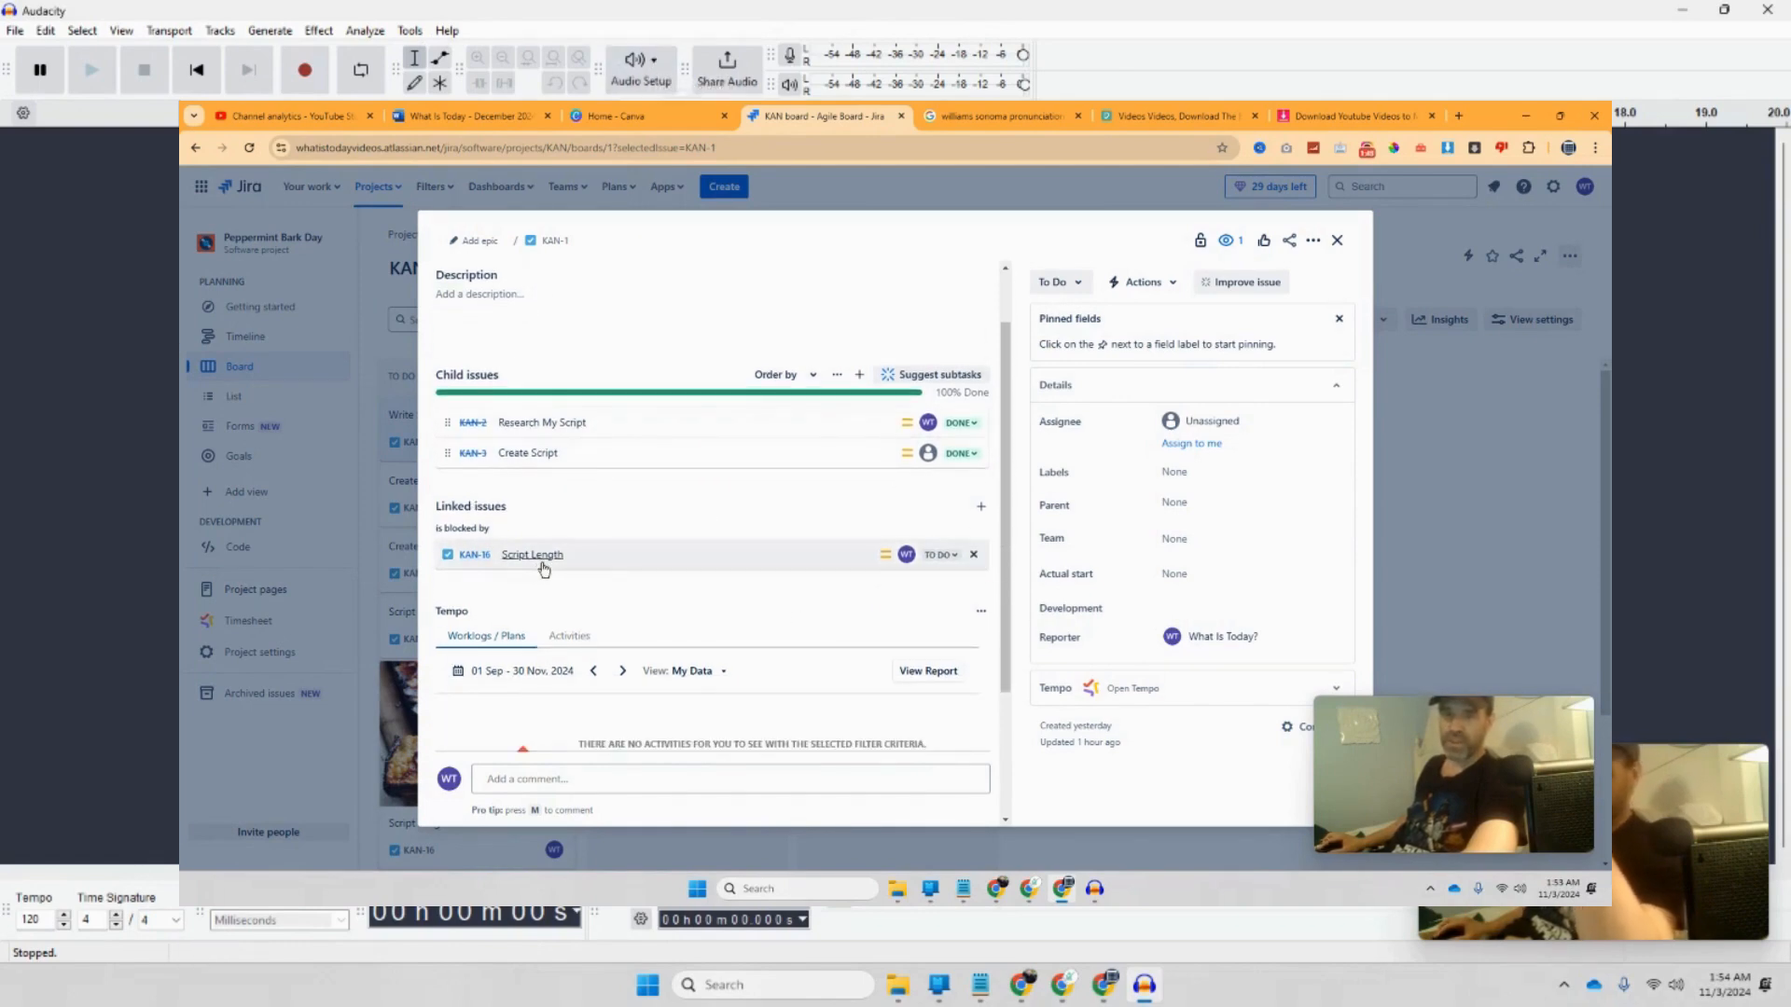
{"action": "mouse_move", "coordinate": [544, 565]}
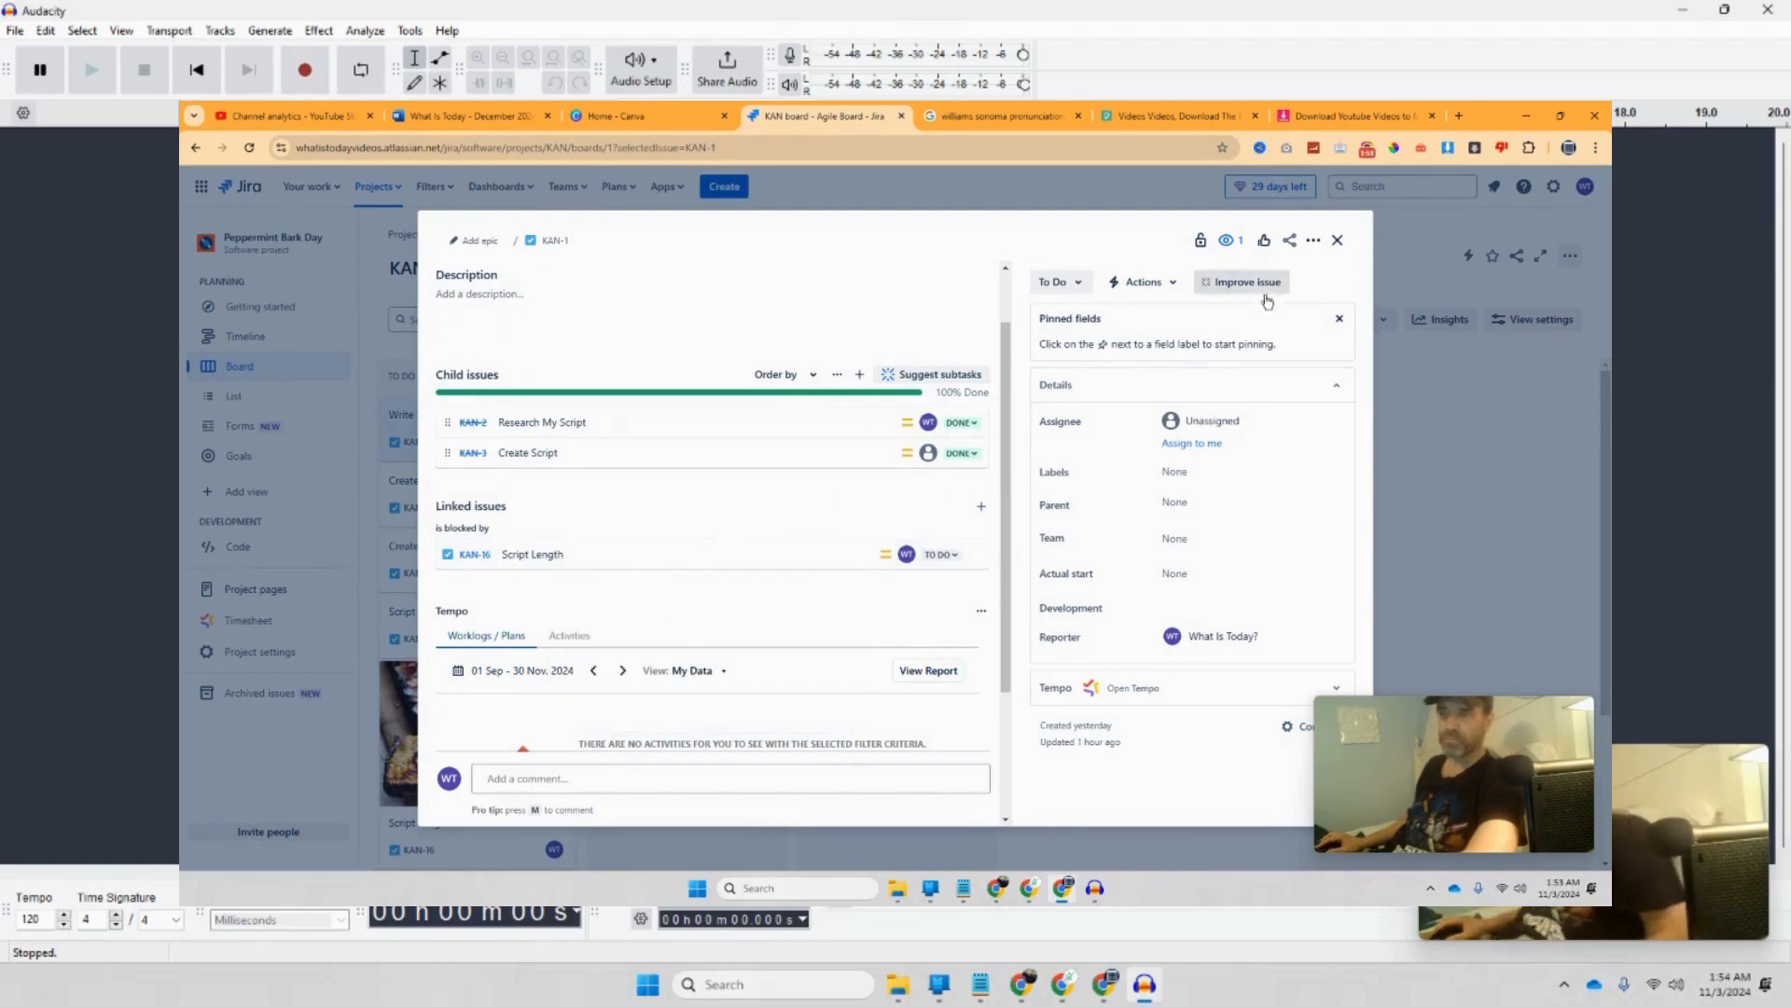
{"action": "left_click", "coordinate": [1336, 239]}
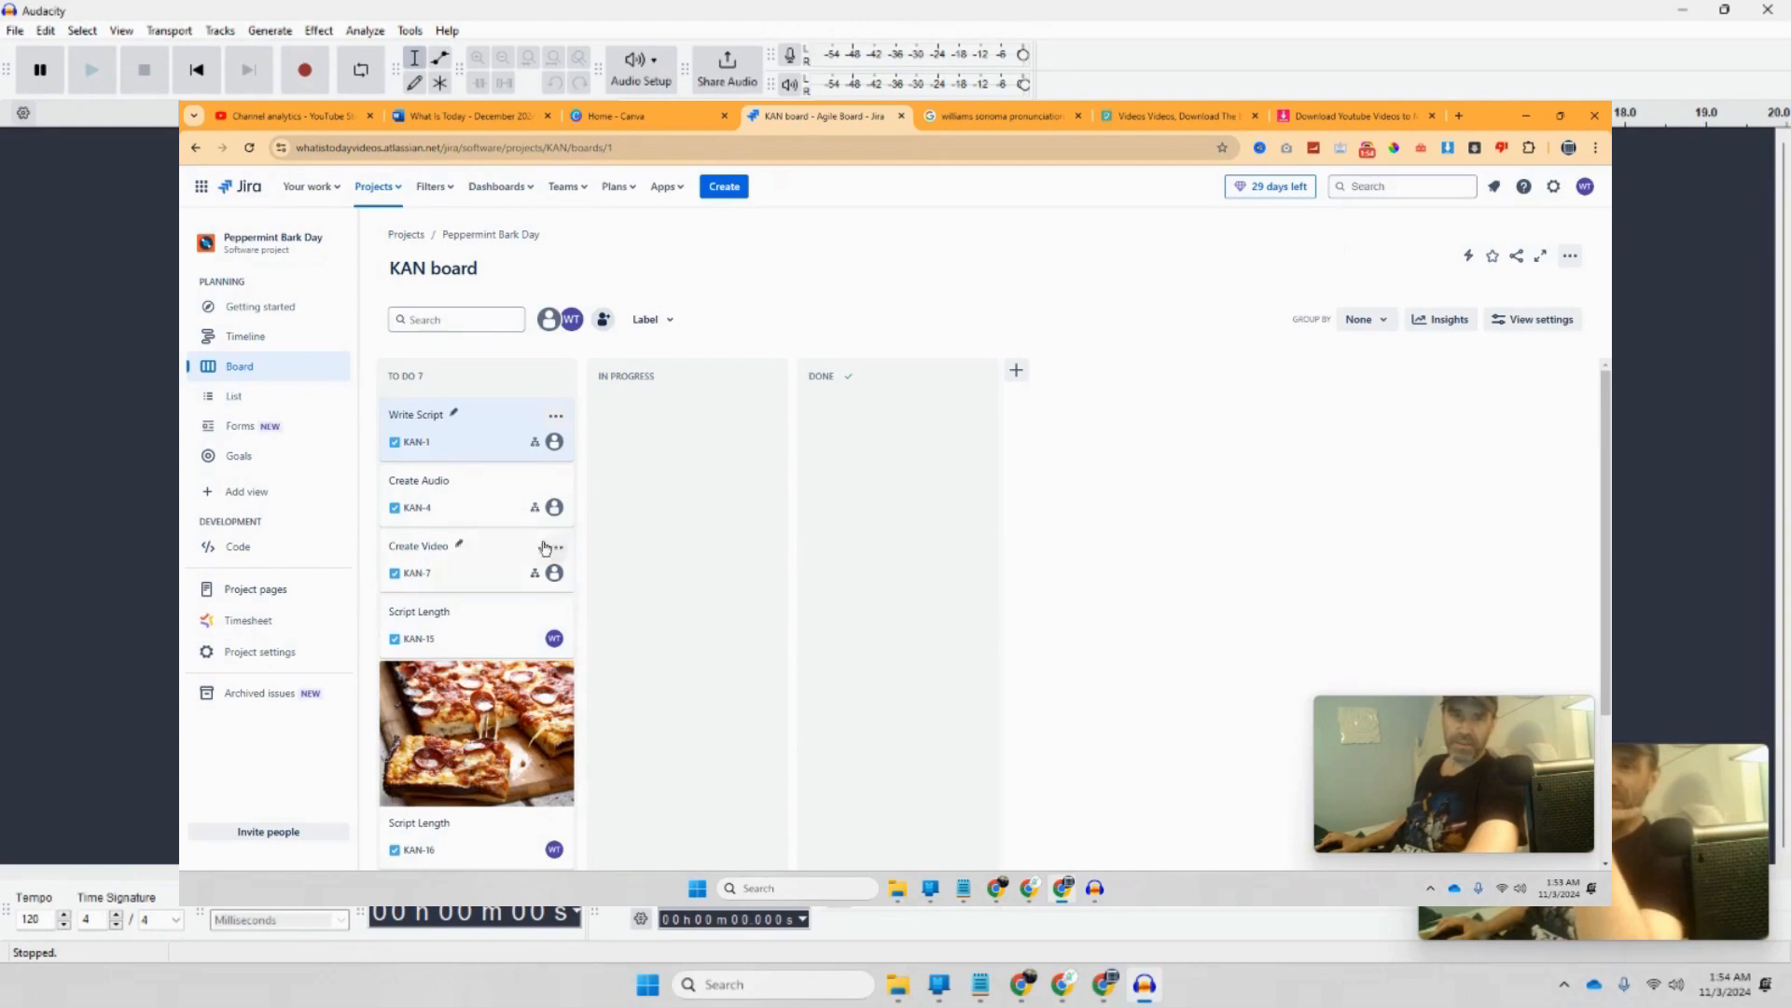
Step: In Create Audio, put Record Audio (KAN-5) In Progress above Edit Audio, then show the December document
{"action": "left_click", "coordinate": [484, 516]}
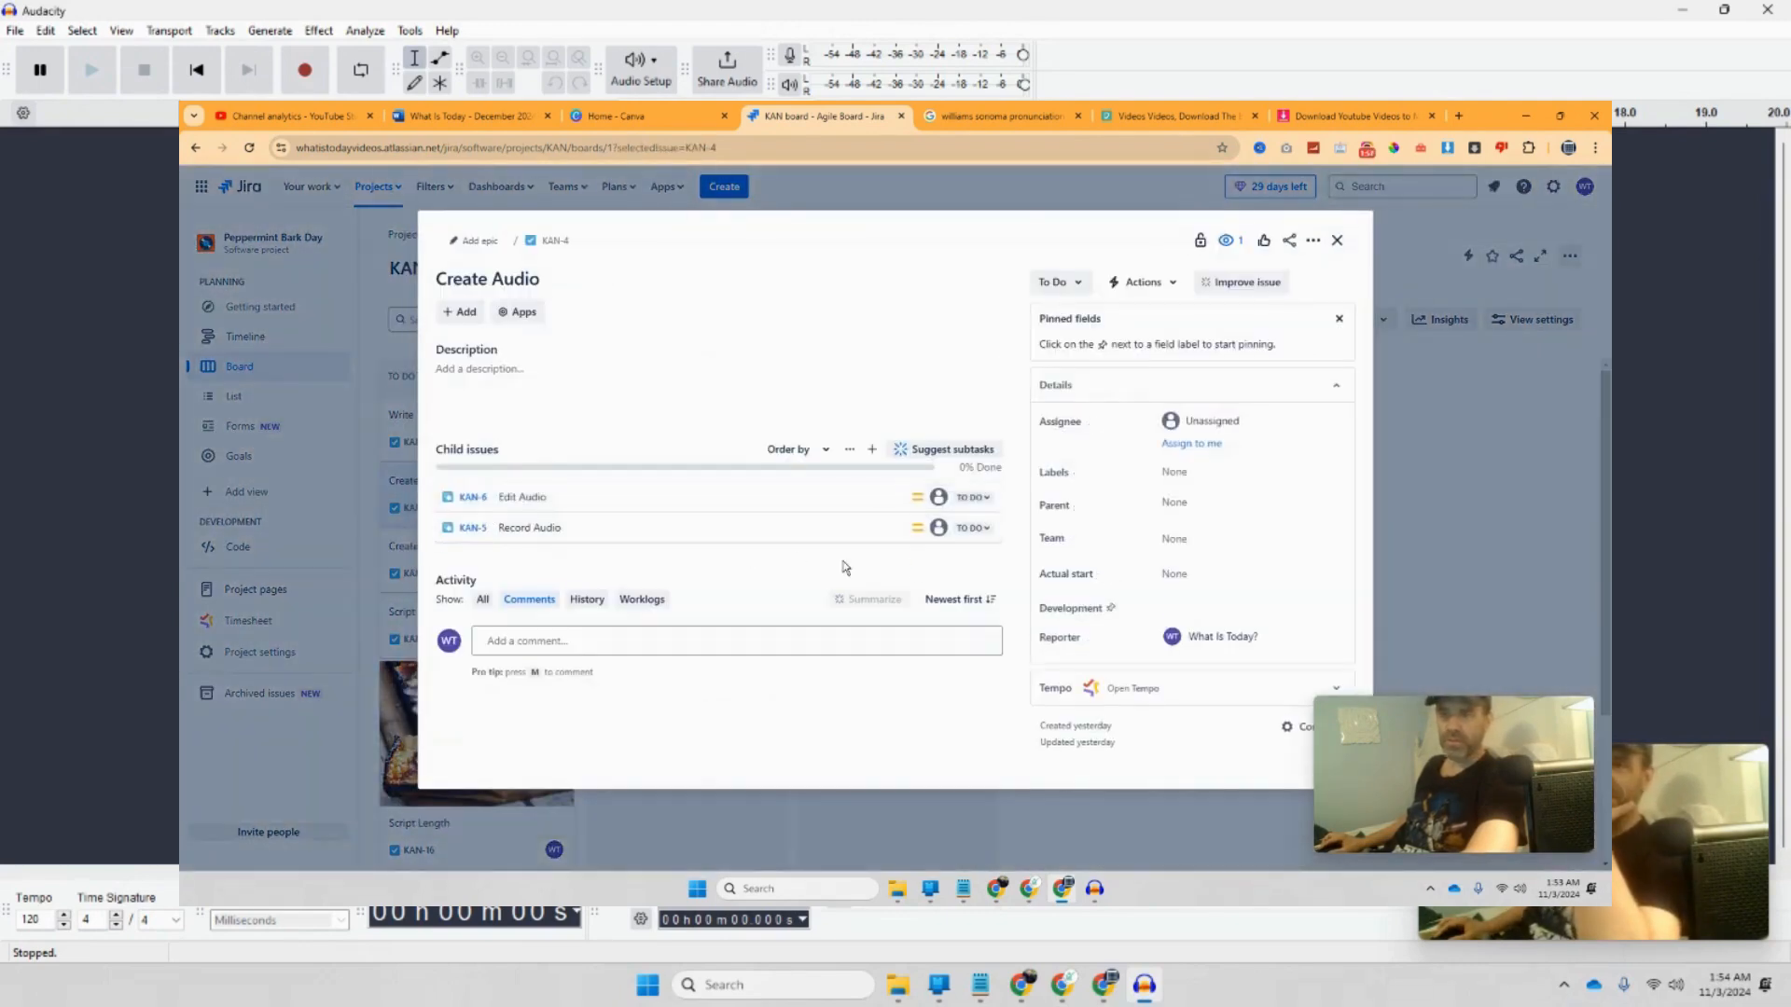
{"action": "left_click_drag", "start_coordinate": [560, 497], "coordinate": [569, 534]}
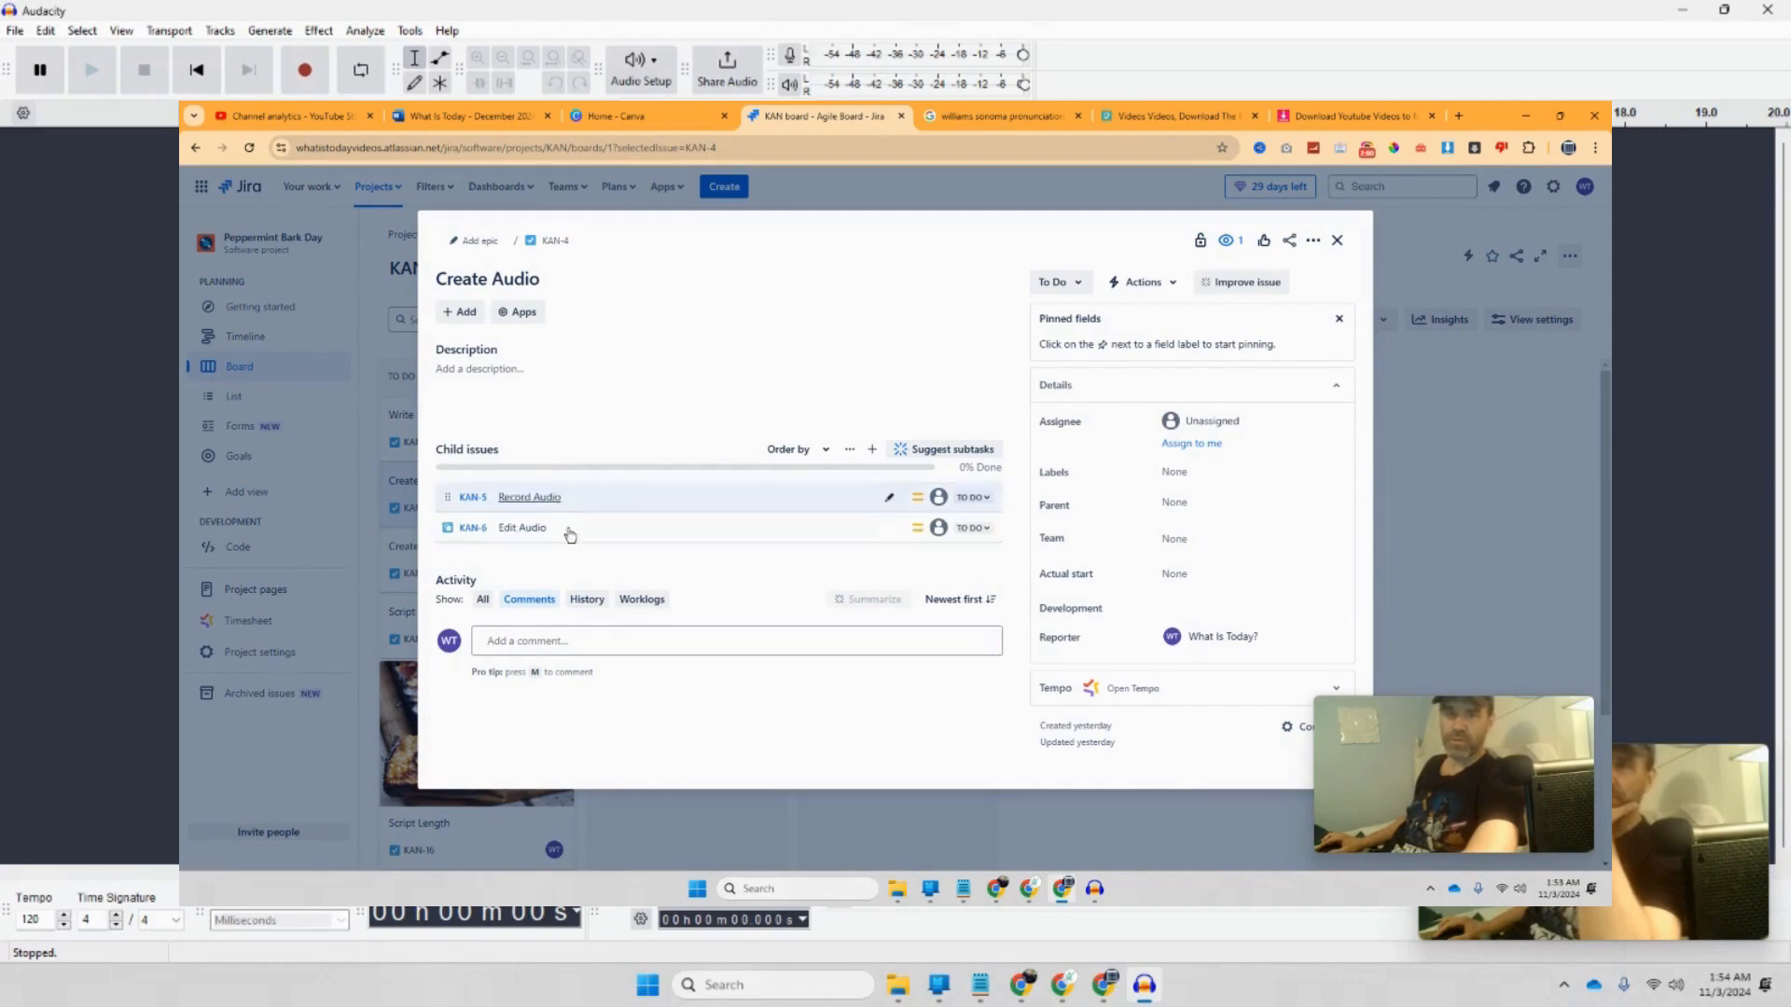
{"action": "left_click", "coordinate": [979, 499]}
{"action": "left_click", "coordinate": [991, 528]}
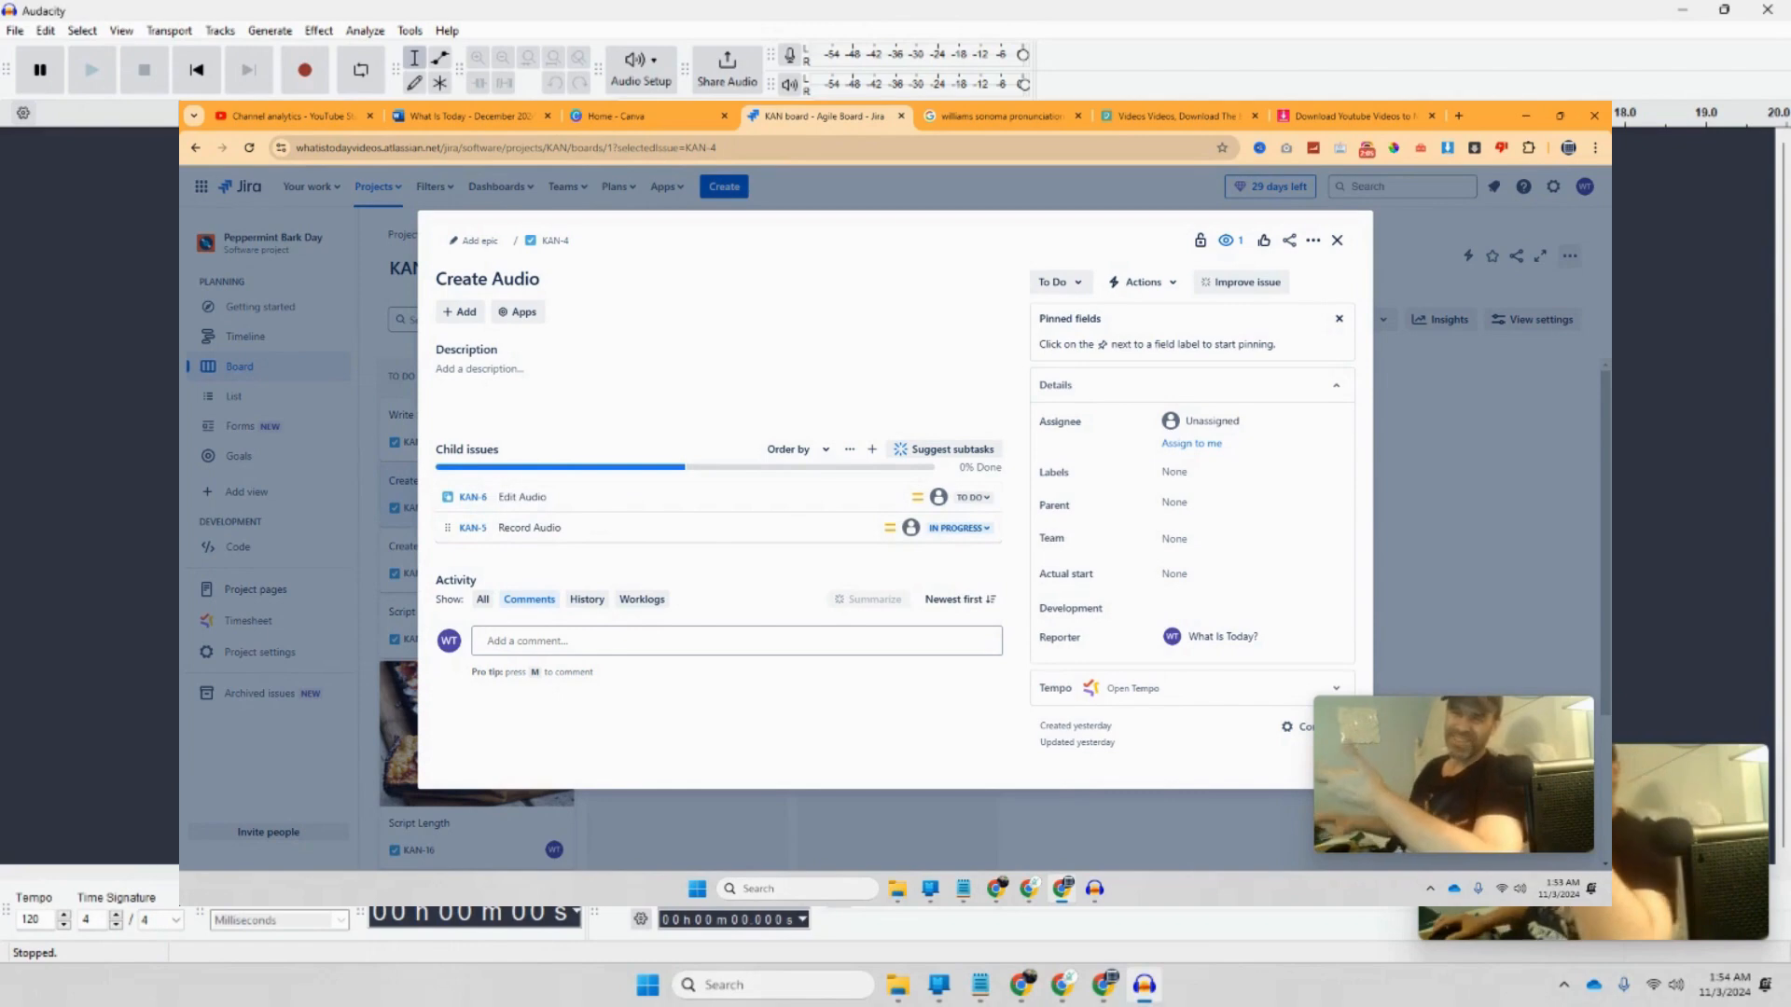
{"action": "left_click_drag", "start_coordinate": [610, 537], "coordinate": [607, 495]}
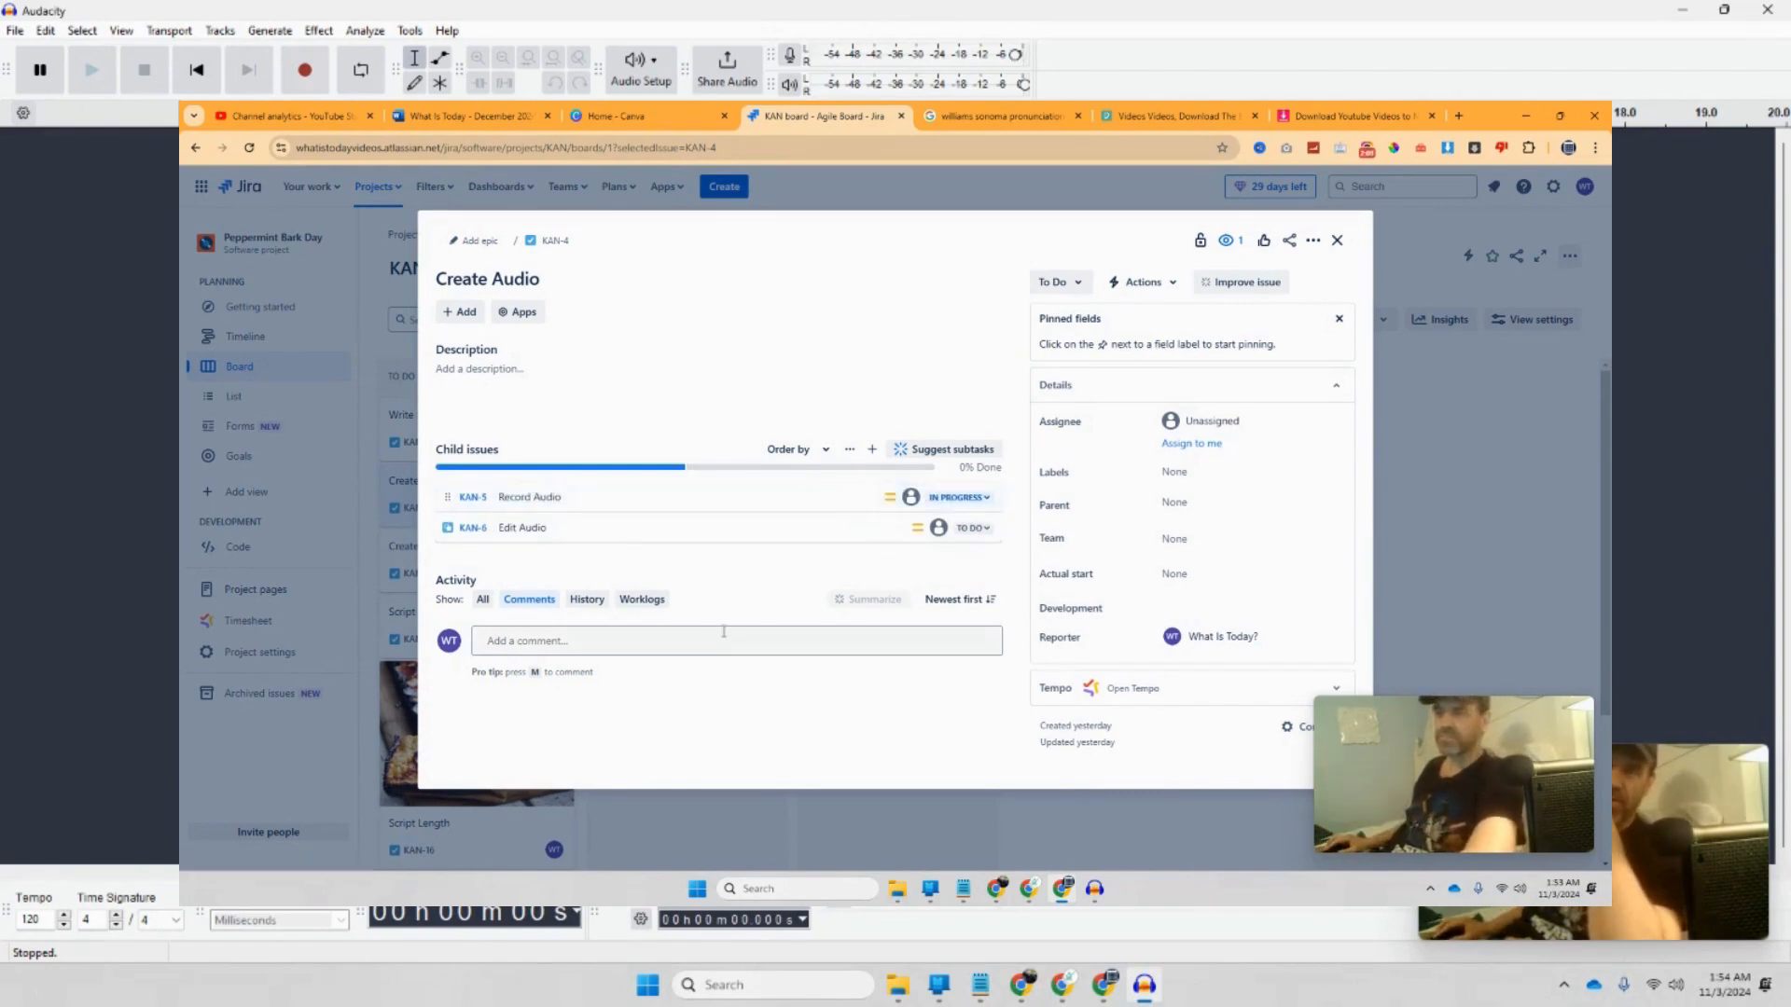
{"action": "left_click", "coordinate": [466, 116]}
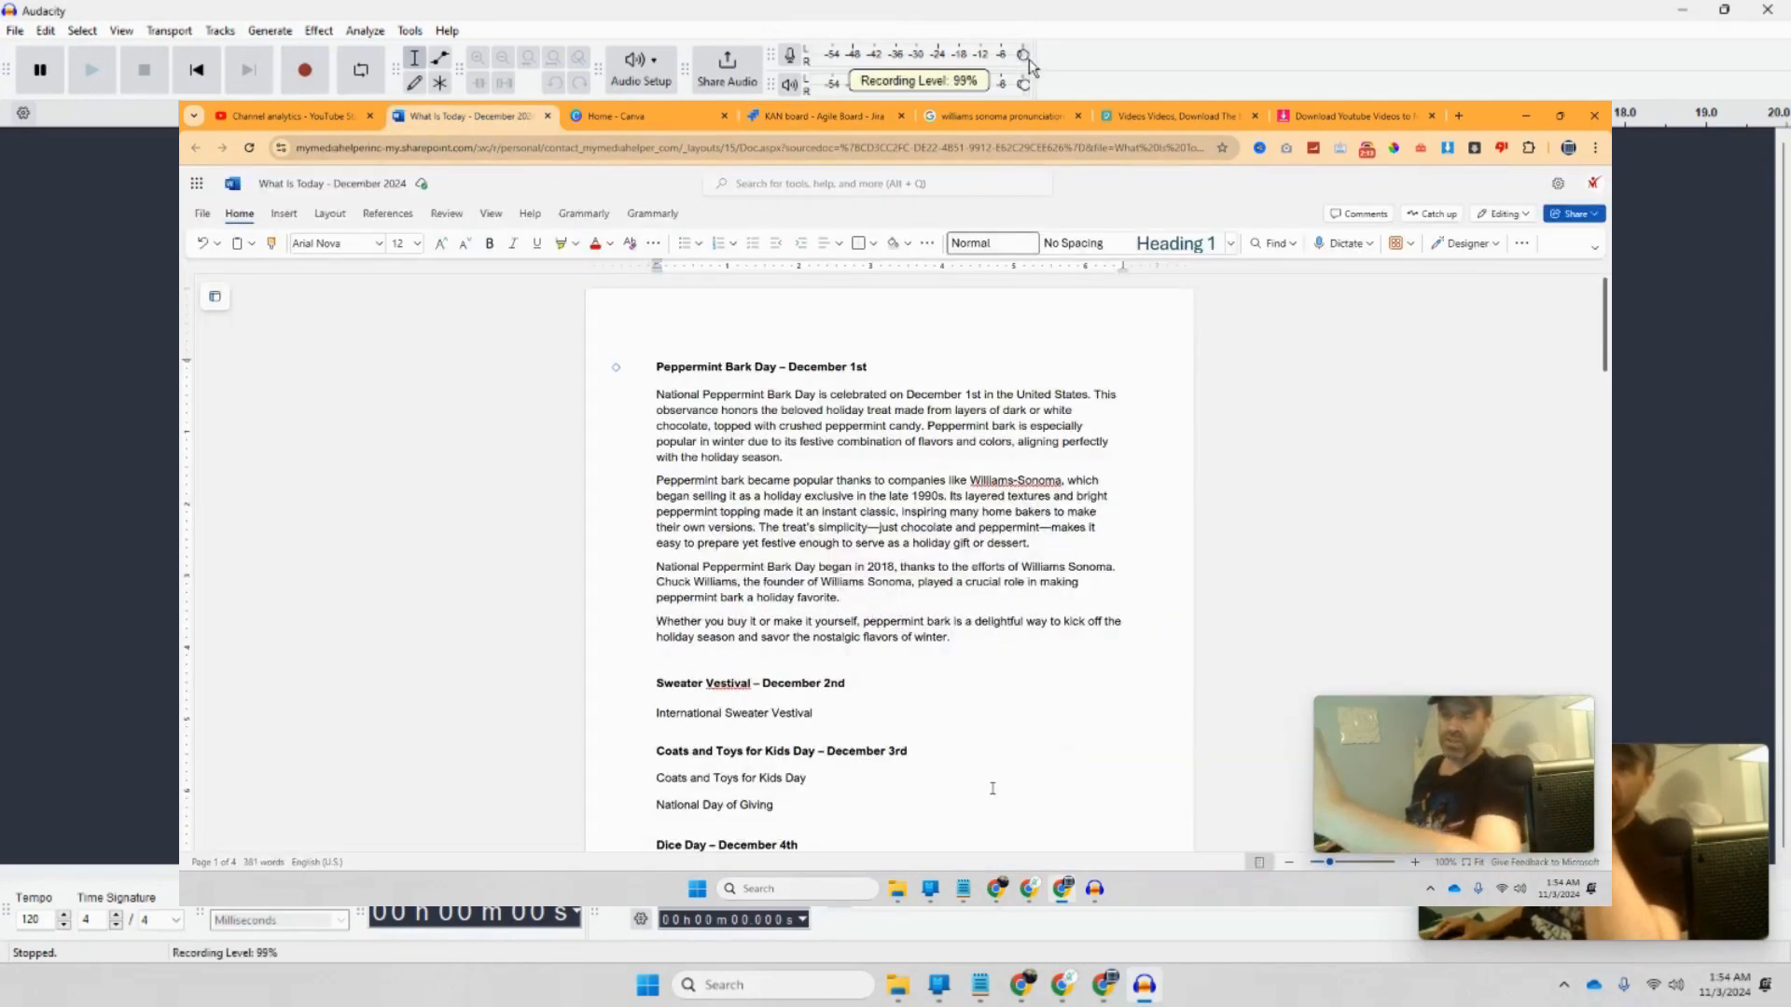
Step: Switch from the Word document to the empty Audacity project via the taskbar
{"action": "mouse_move", "coordinate": [1108, 892]}
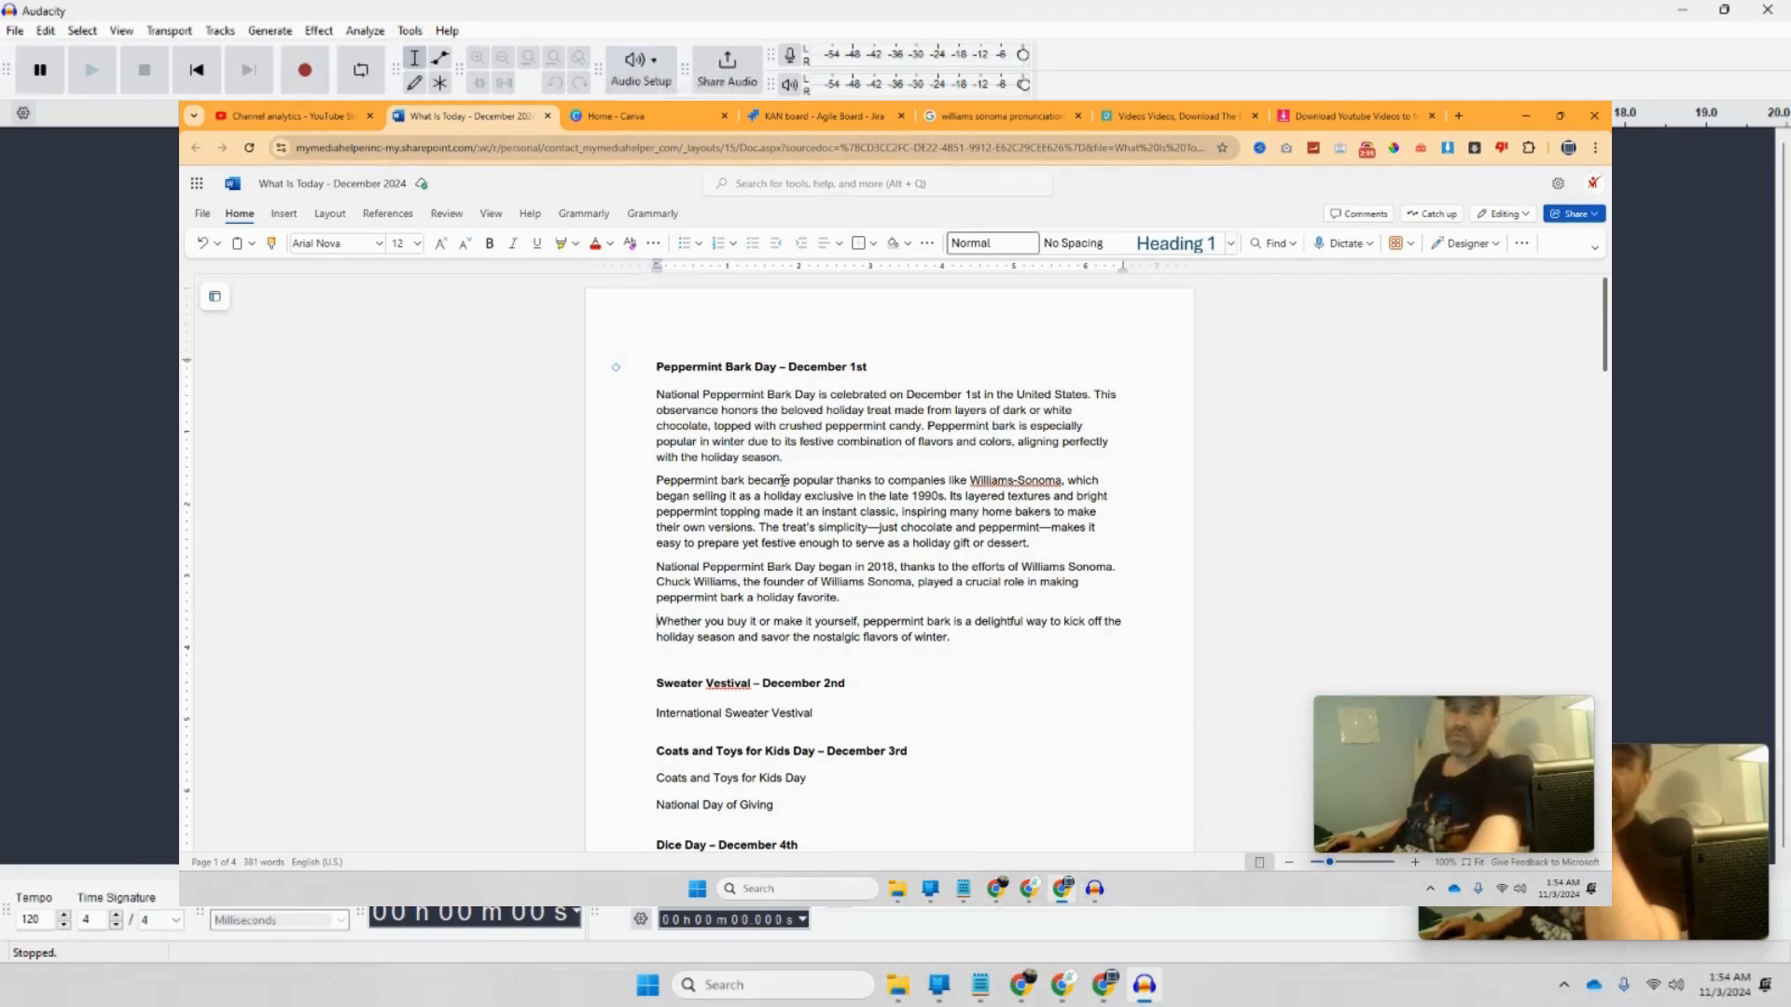
{"action": "left_click", "coordinate": [1094, 890]}
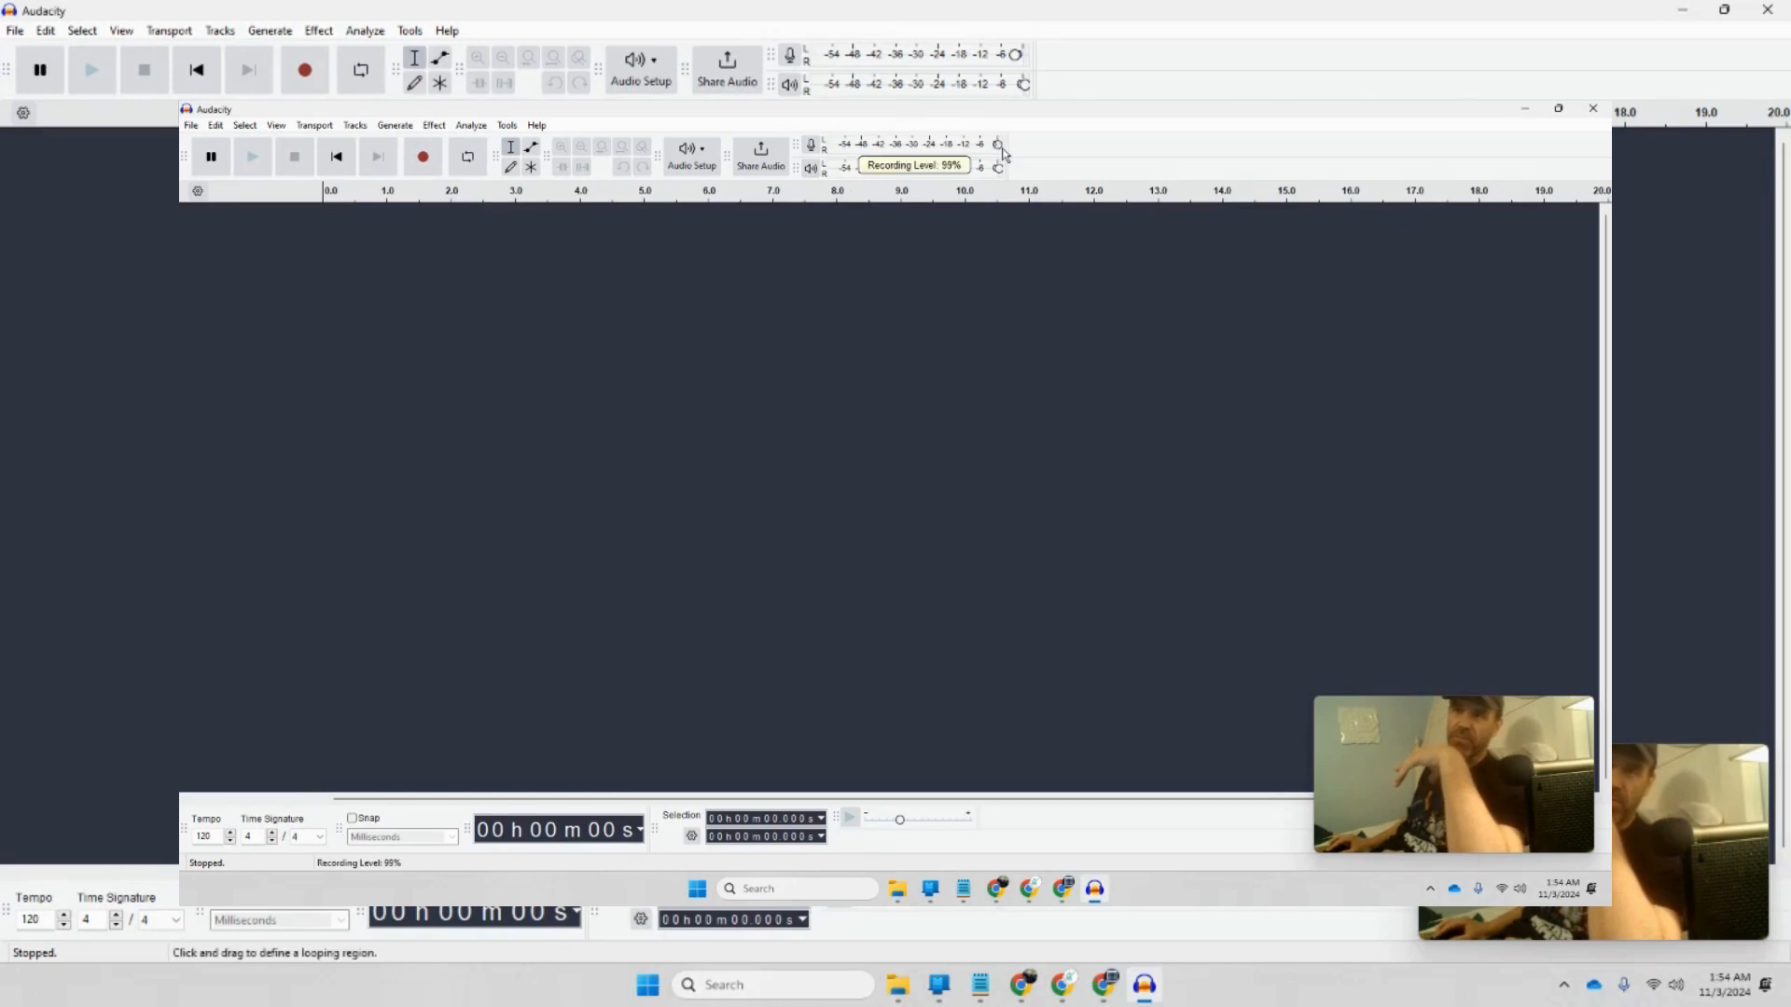
Step: Set the recording level to 99%, check the recording device, and bring up the script for narration
{"action": "left_click", "coordinate": [1023, 61]}
{"action": "left_click", "coordinate": [706, 154]}
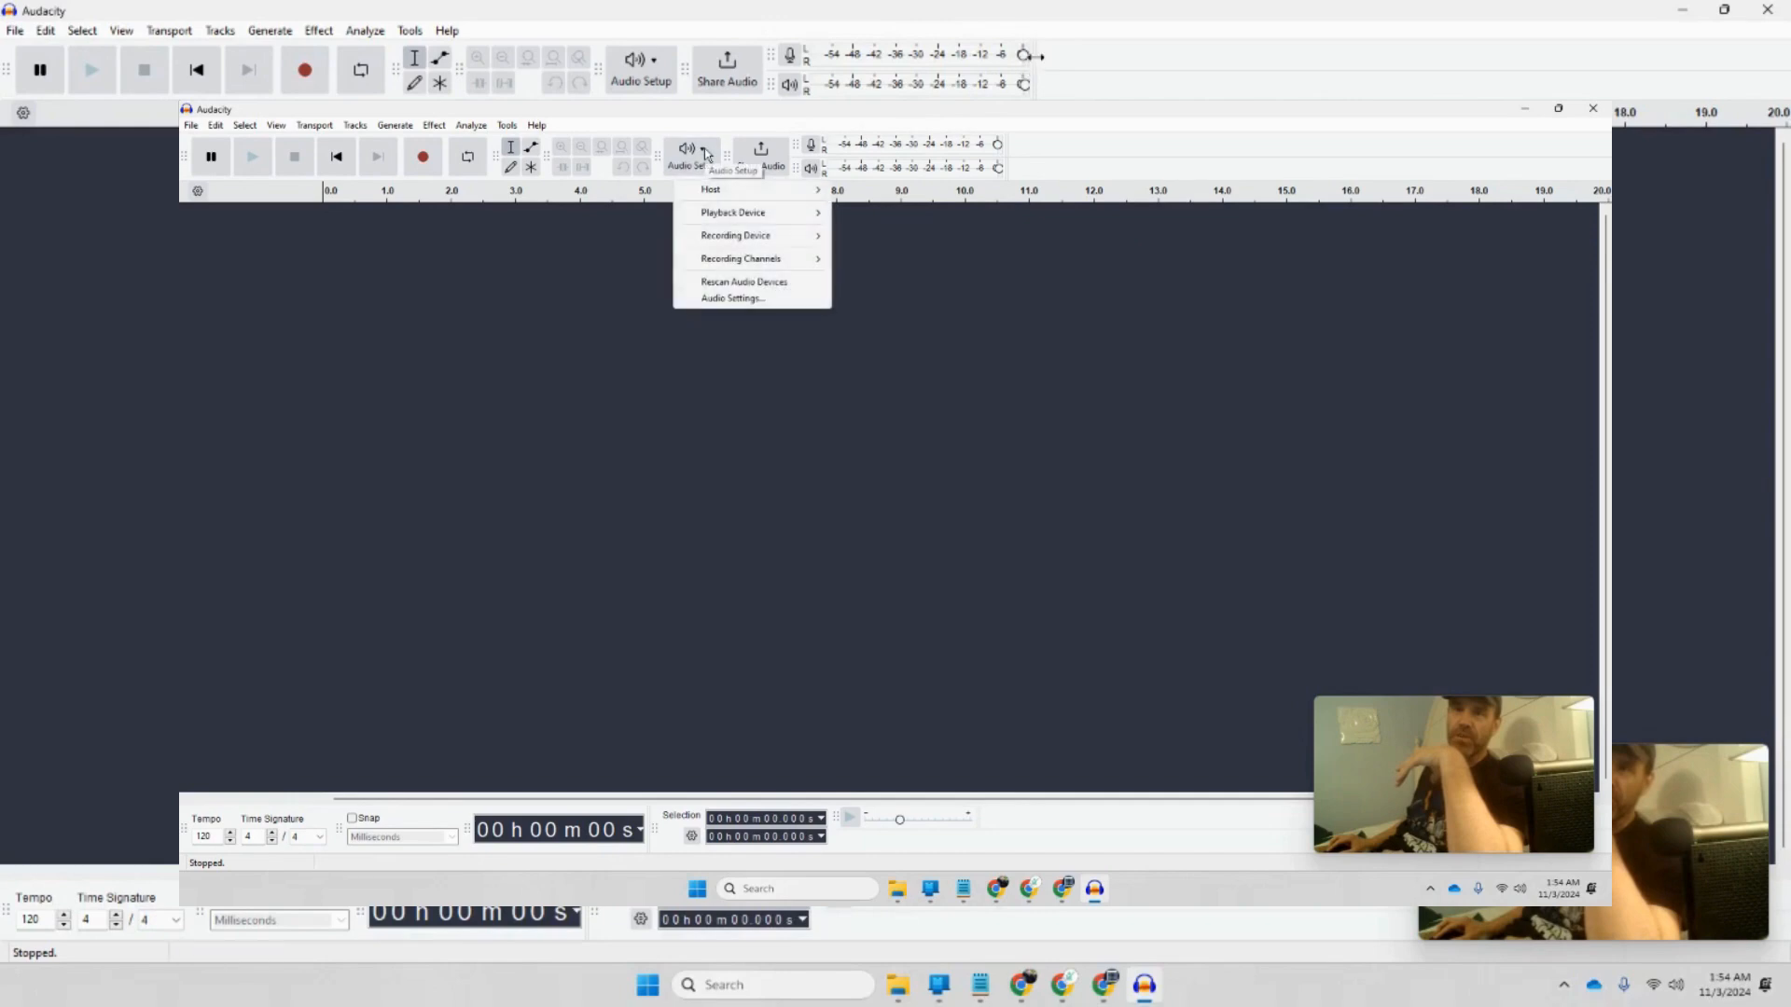
{"action": "mouse_move", "coordinate": [728, 237]}
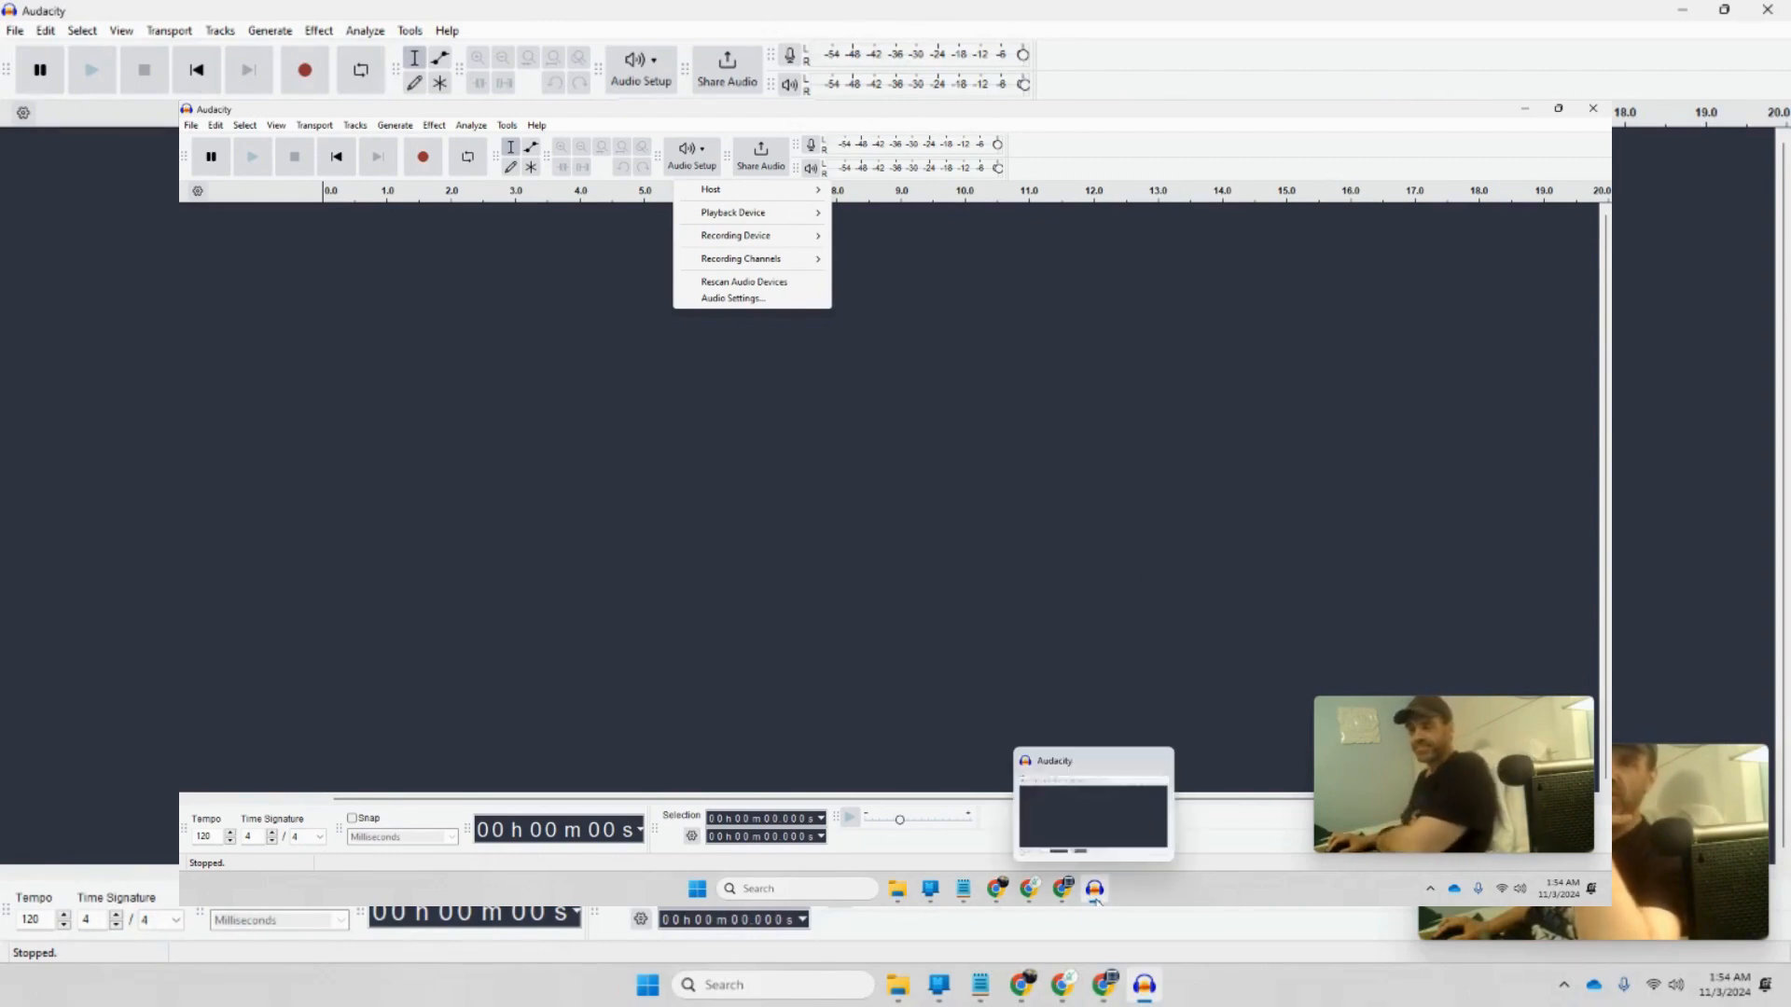
{"action": "left_click", "coordinate": [1062, 804]}
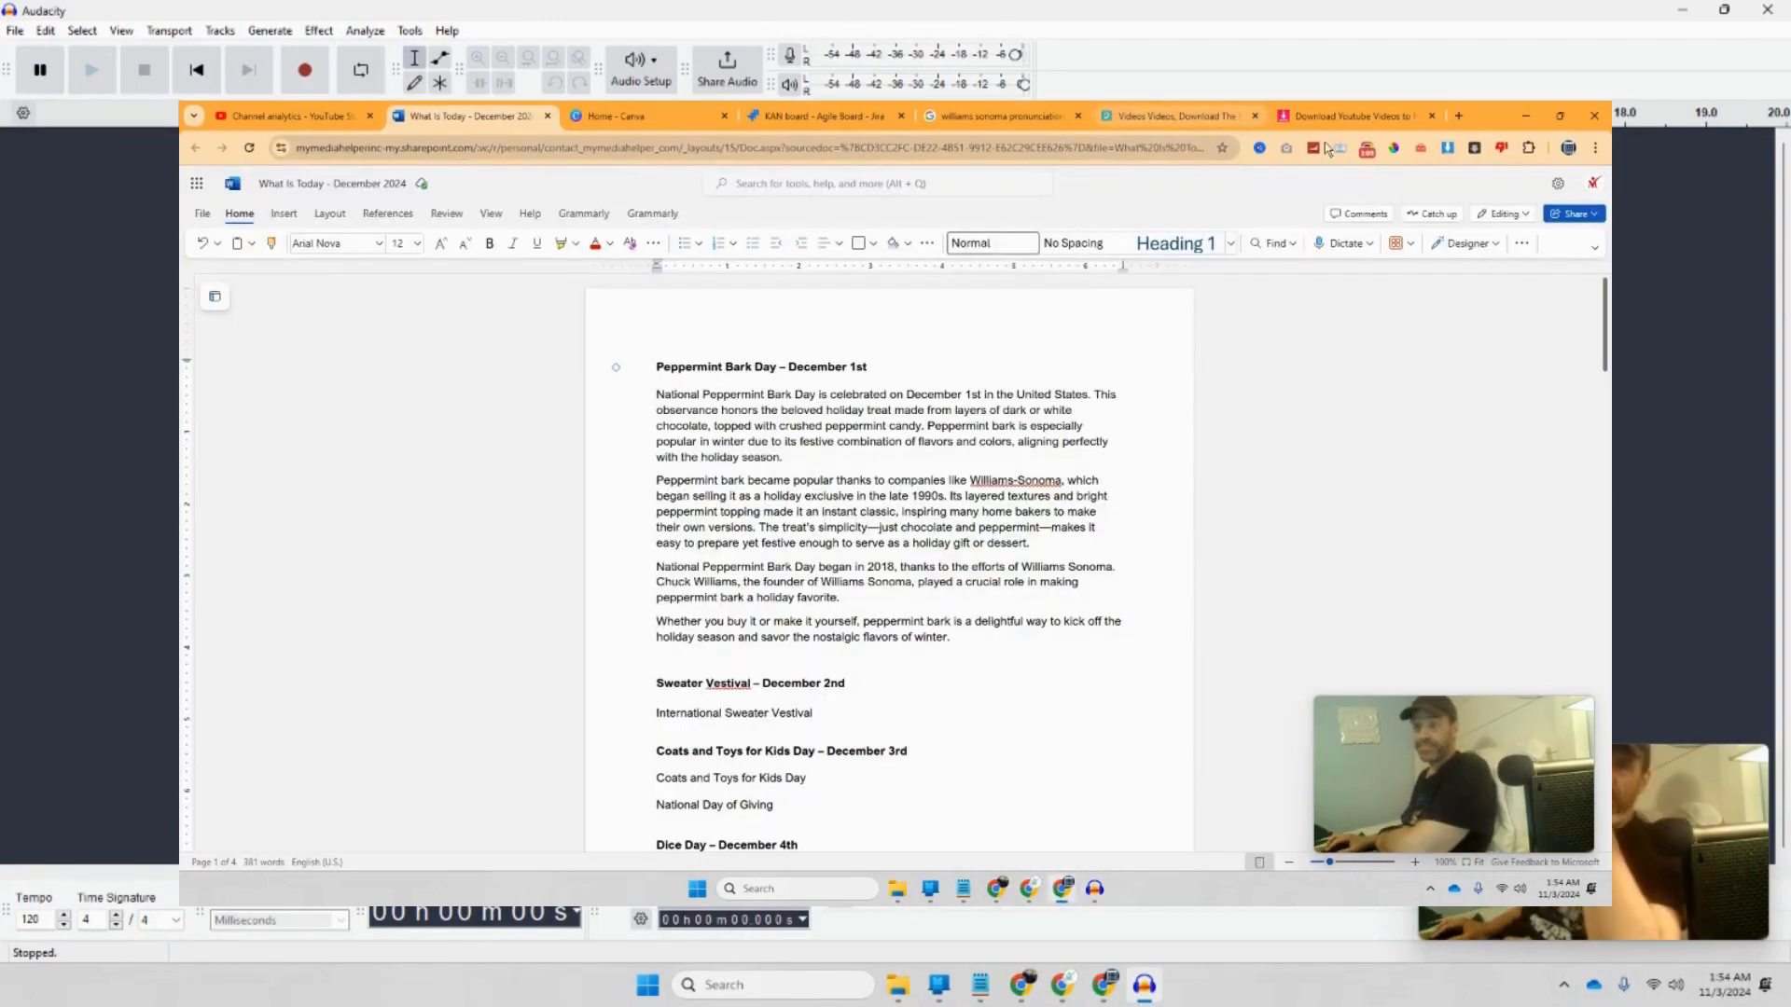
{"action": "mouse_move", "coordinate": [1311, 299]}
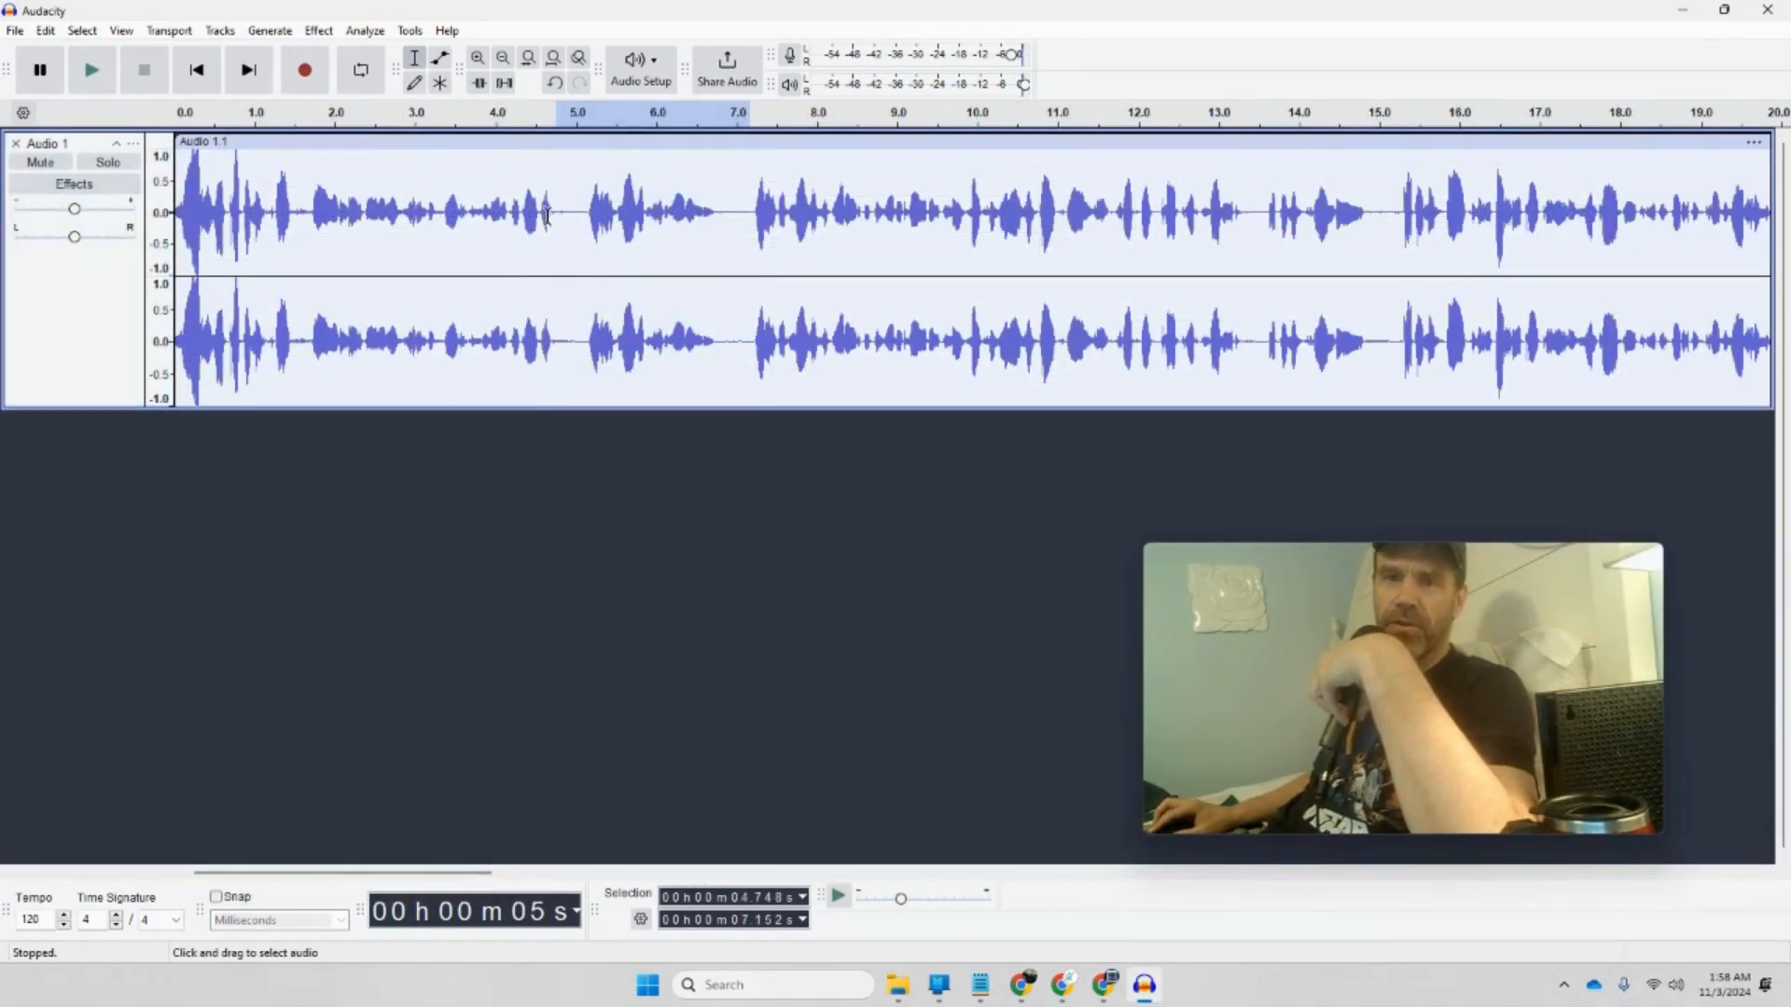
Step: Select the pause from about 6.77 to 7.15 seconds and delete it
{"action": "left_click_drag", "start_coordinate": [553, 215], "coordinate": [588, 221]}
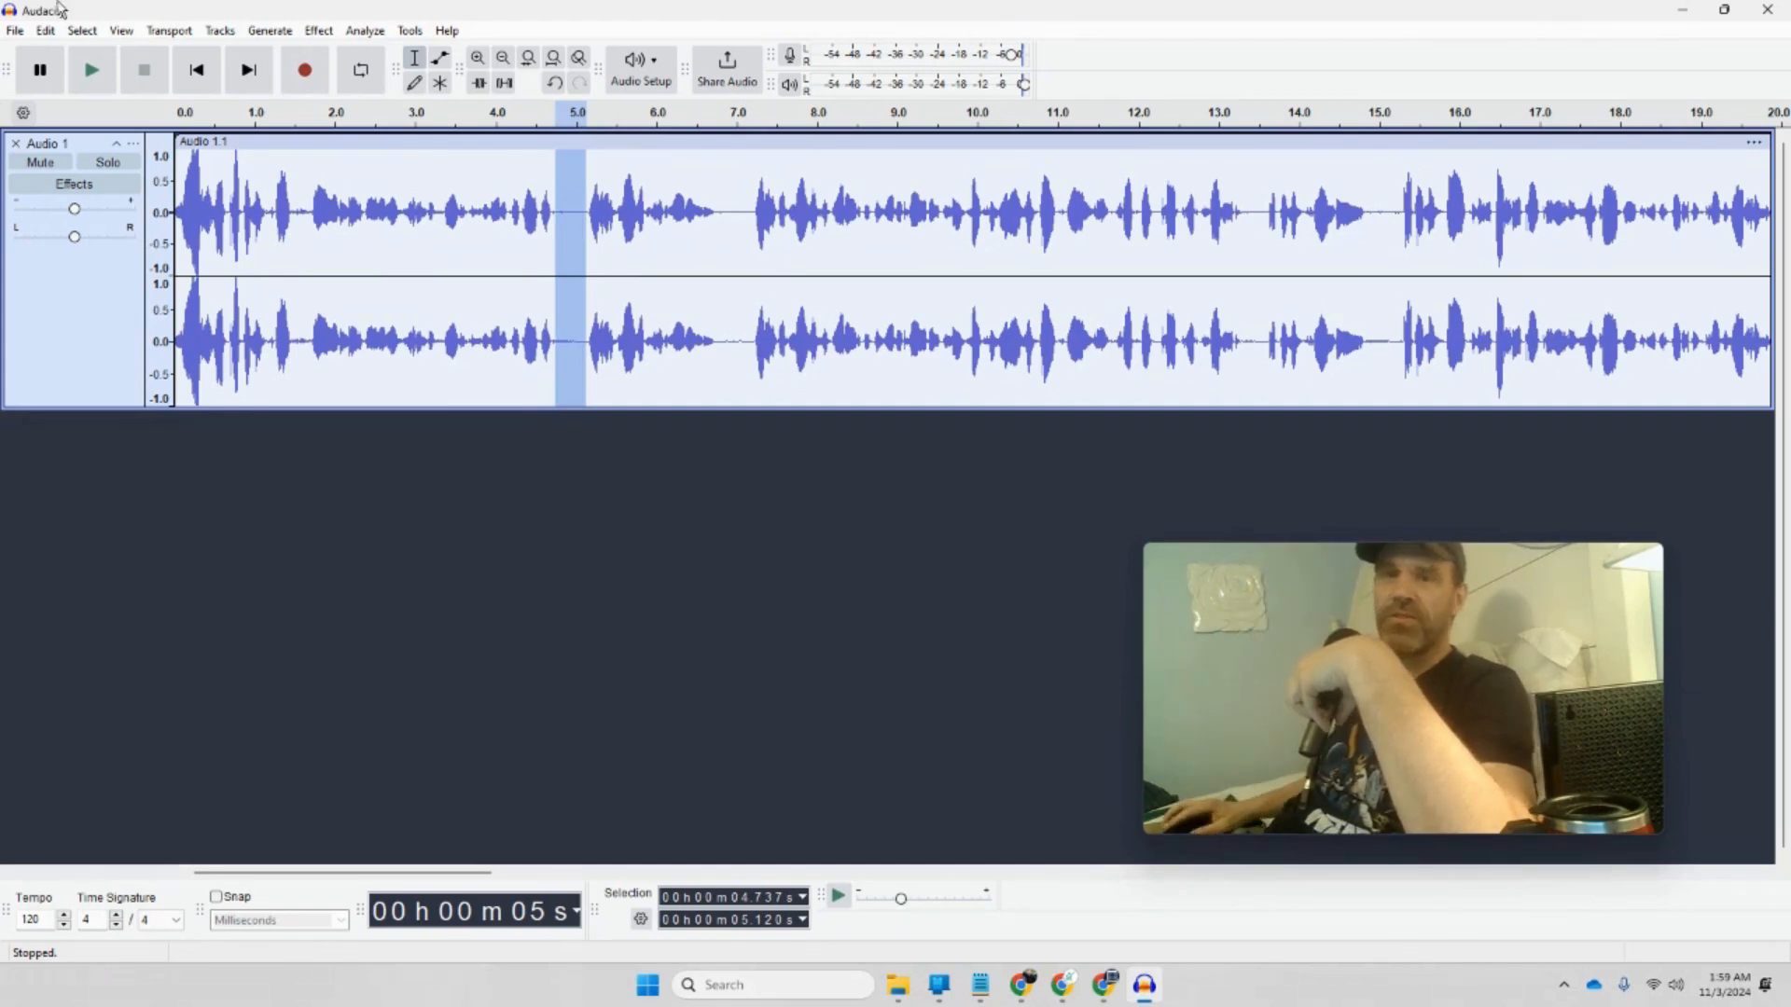
{"action": "left_click", "coordinate": [807, 207]}
{"action": "left_click_drag", "start_coordinate": [720, 203], "coordinate": [749, 201]}
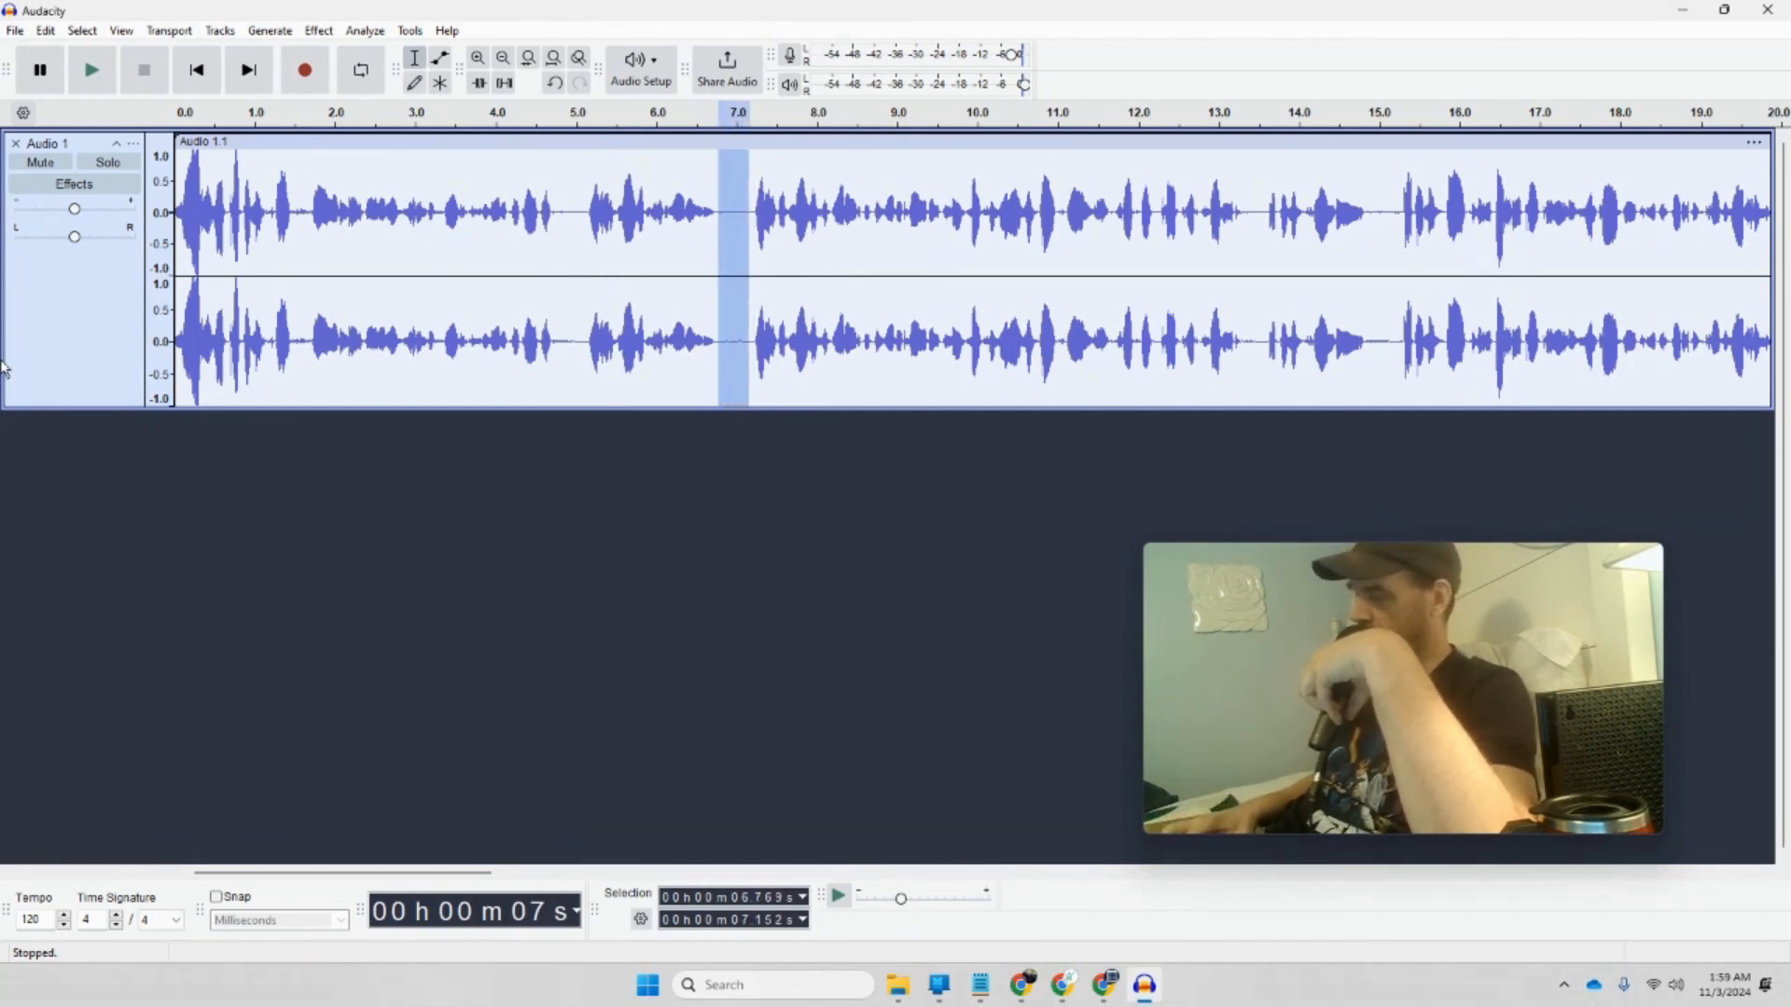
{"action": "key", "text": "Delete"}
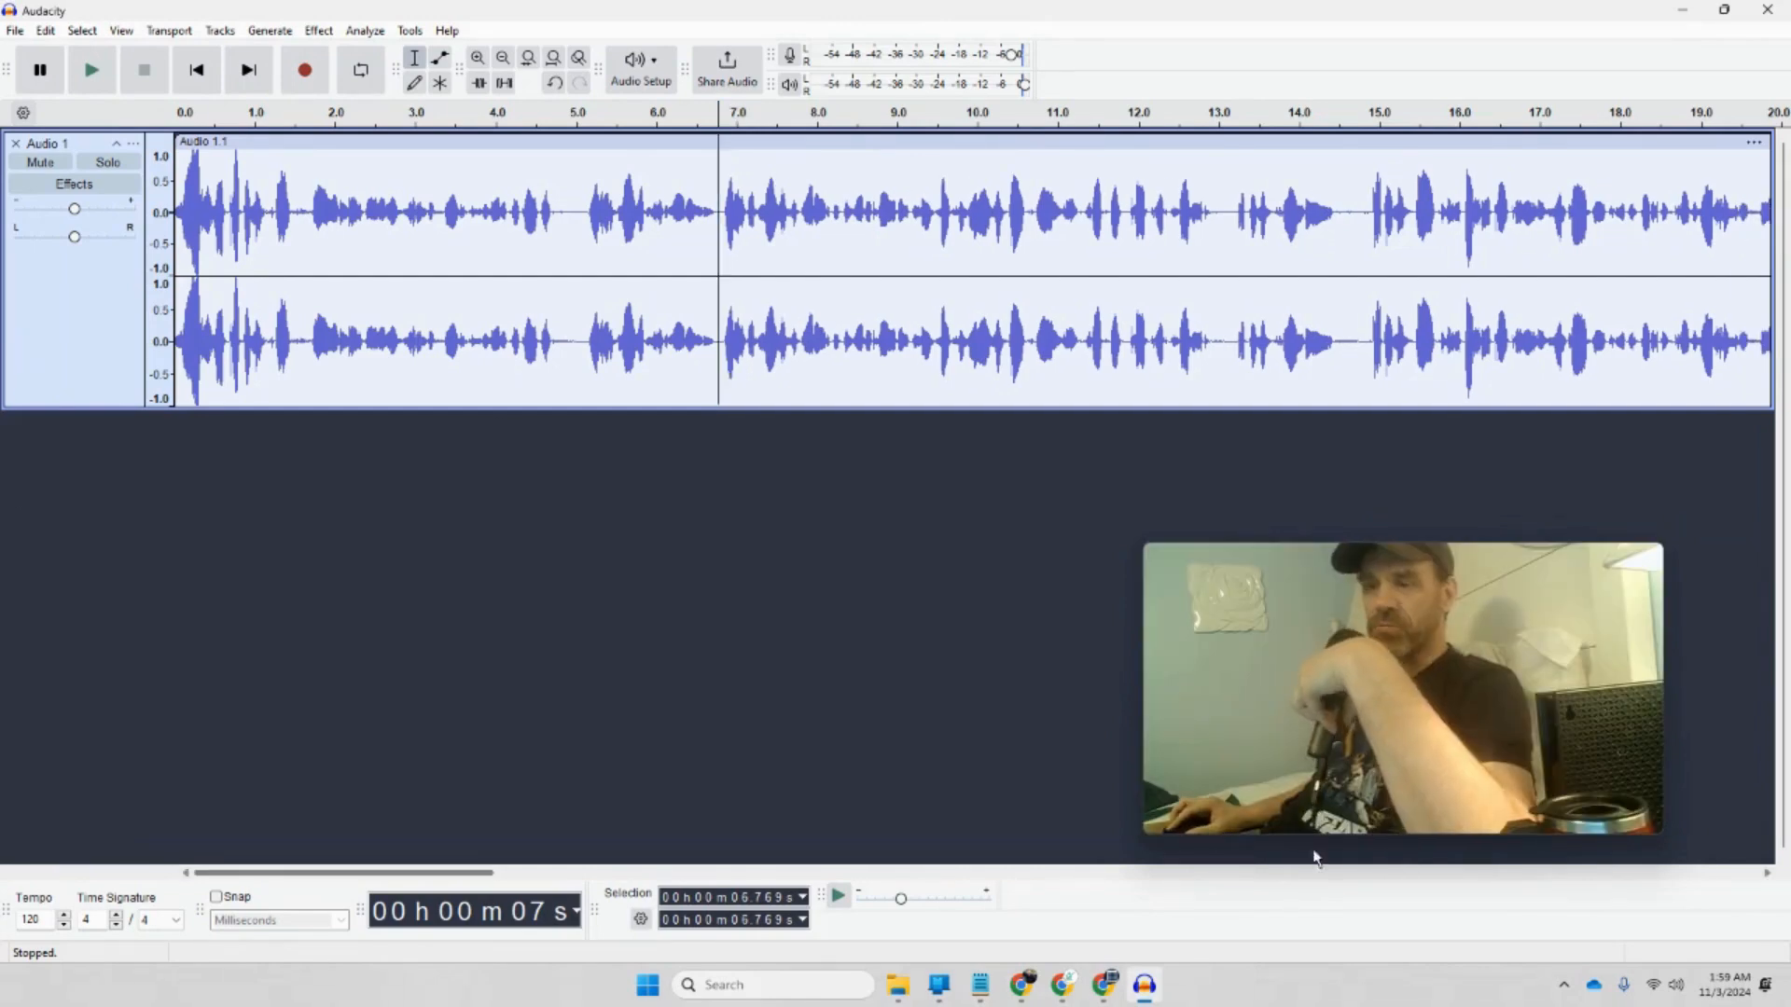
Step: Select the whole narration track from its end back to 0 seconds
{"action": "left_click_drag", "start_coordinate": [493, 874], "coordinate": [1753, 921]}
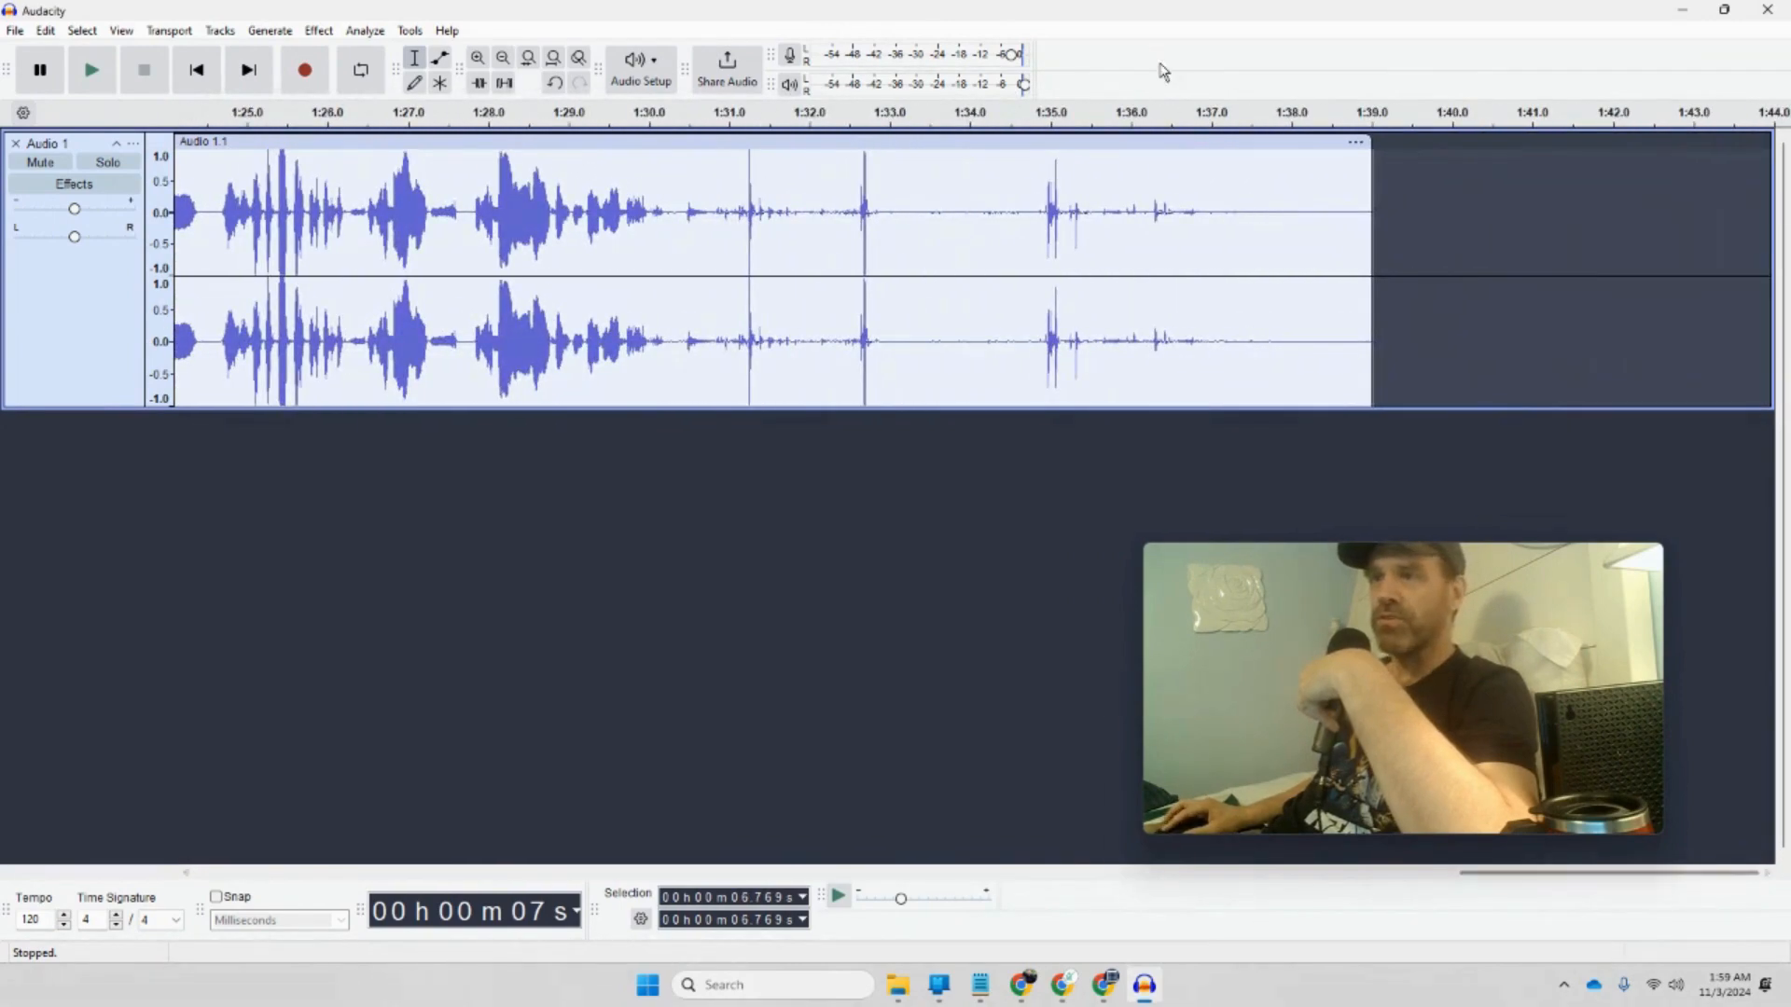
{"action": "left_click_drag", "start_coordinate": [1433, 187], "coordinate": [2, 93]}
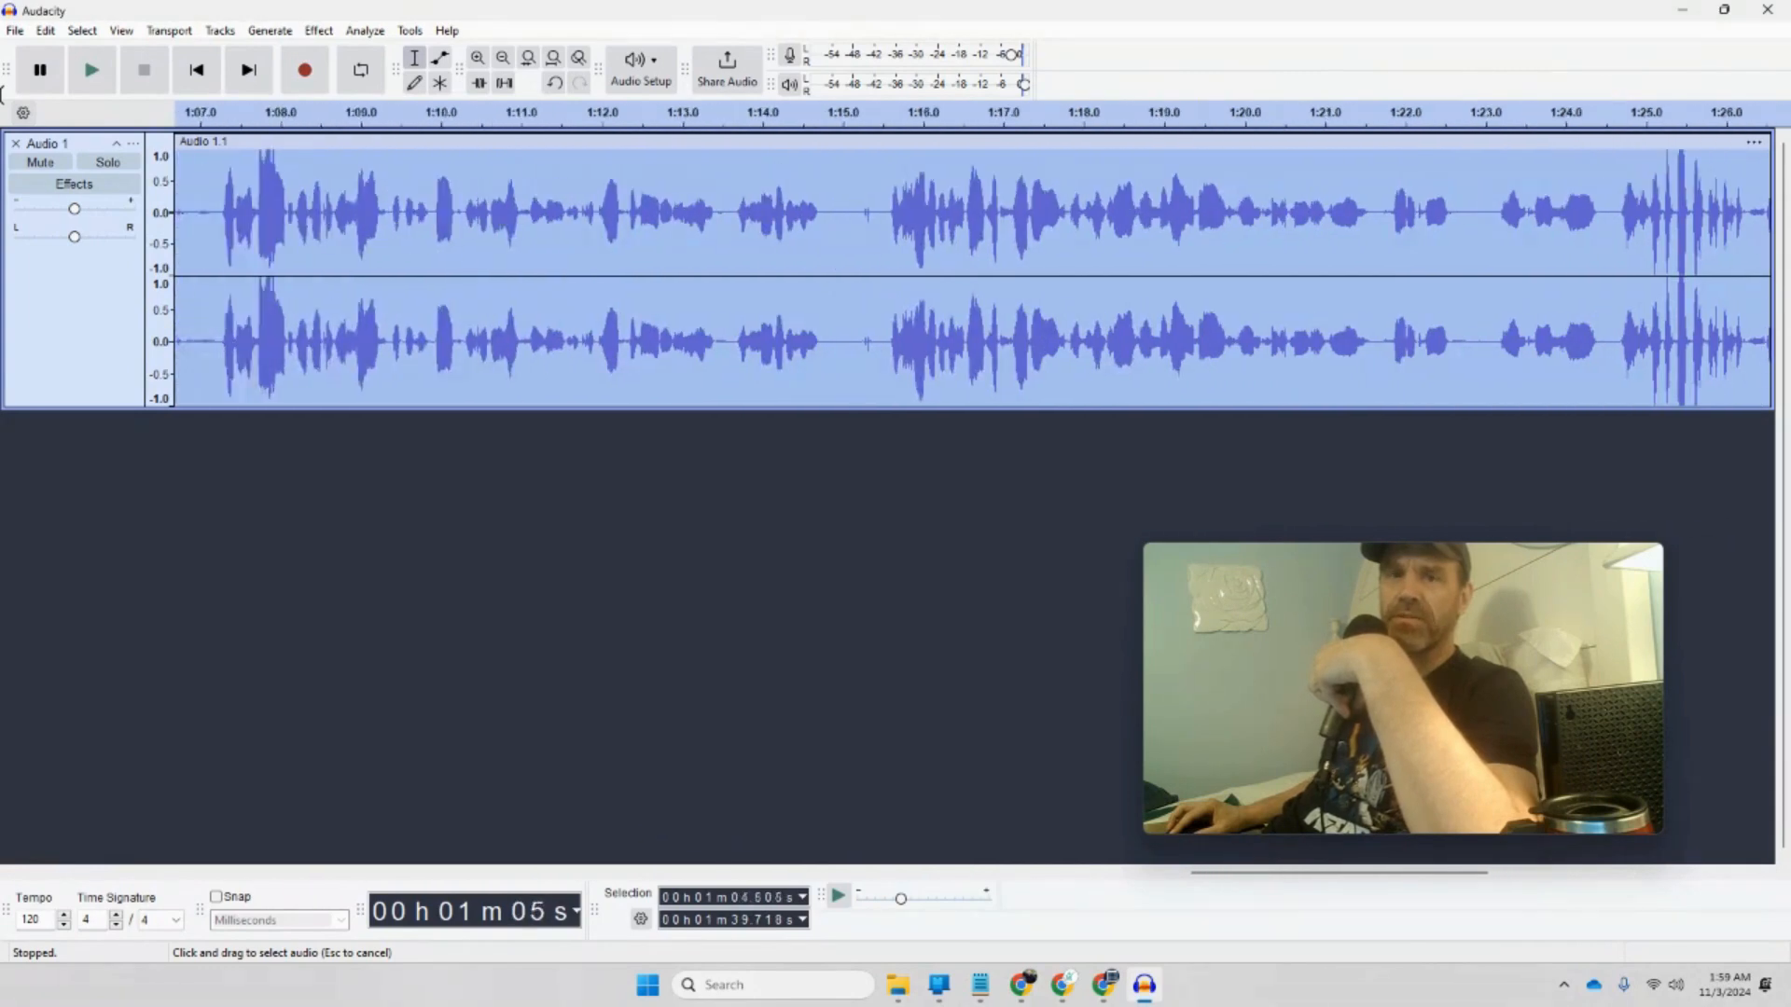
{"action": "left_click_drag", "start_coordinate": [2, 94], "coordinate": [3, 93]}
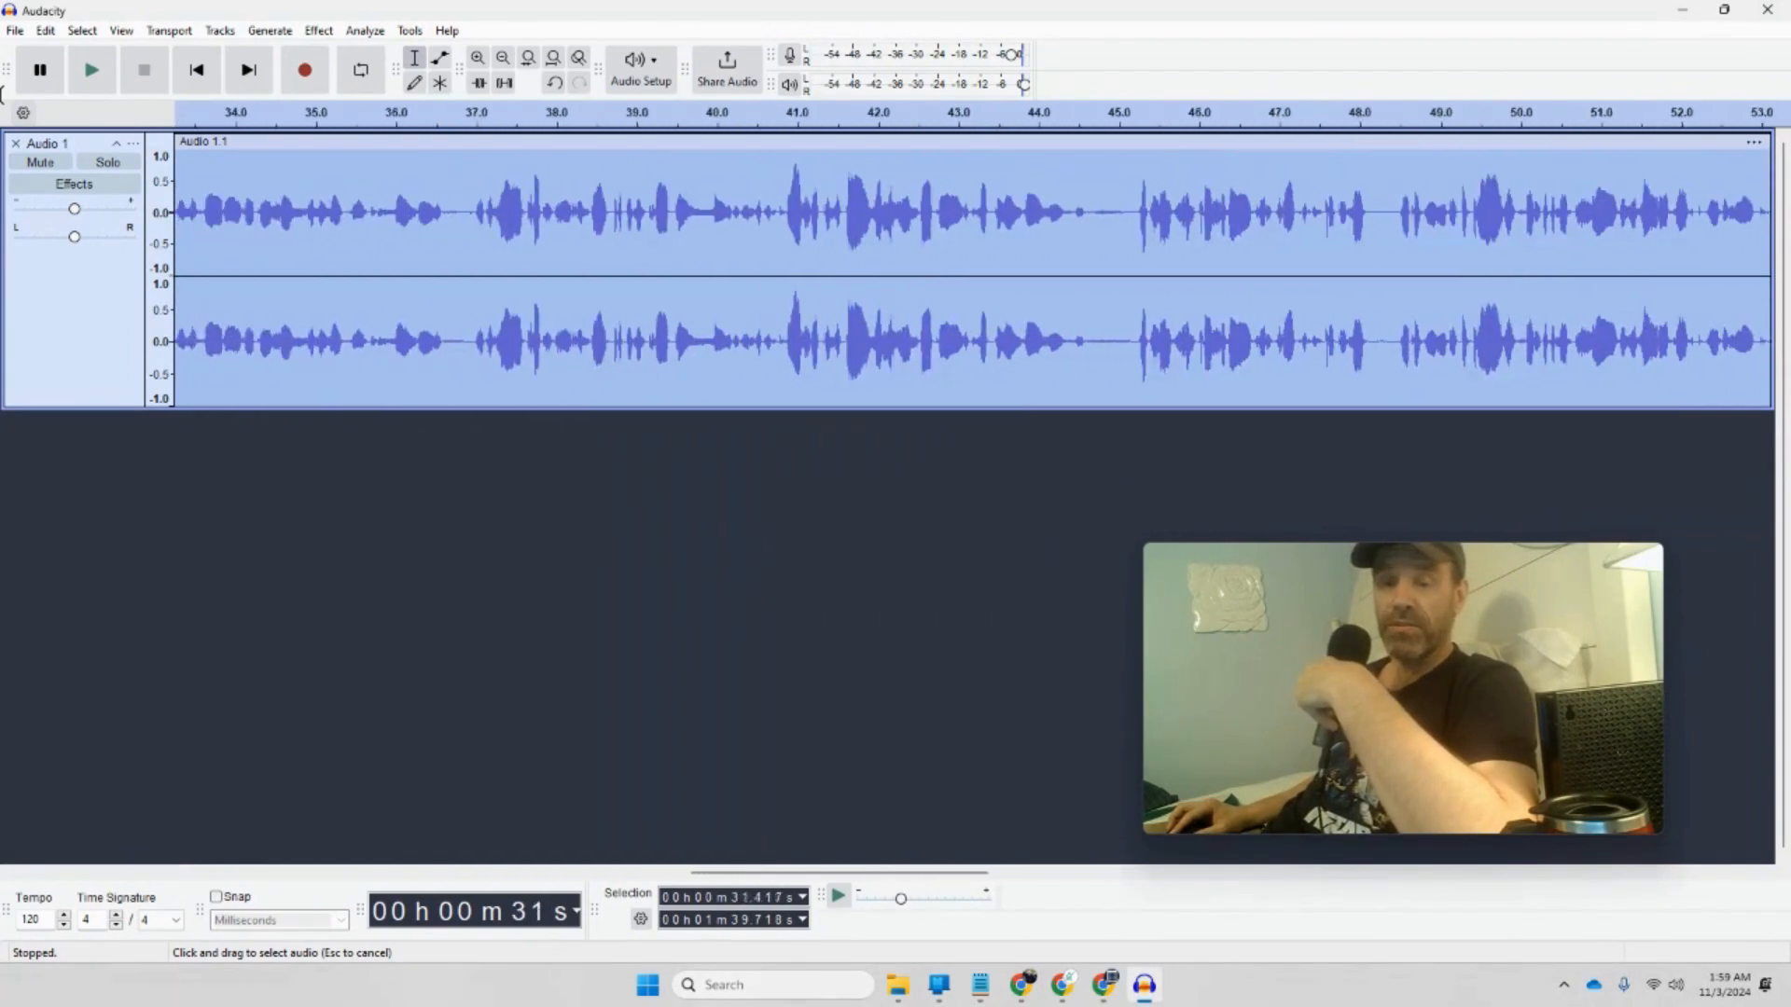
{"action": "left_click_drag", "start_coordinate": [2, 93], "coordinate": [3, 93]}
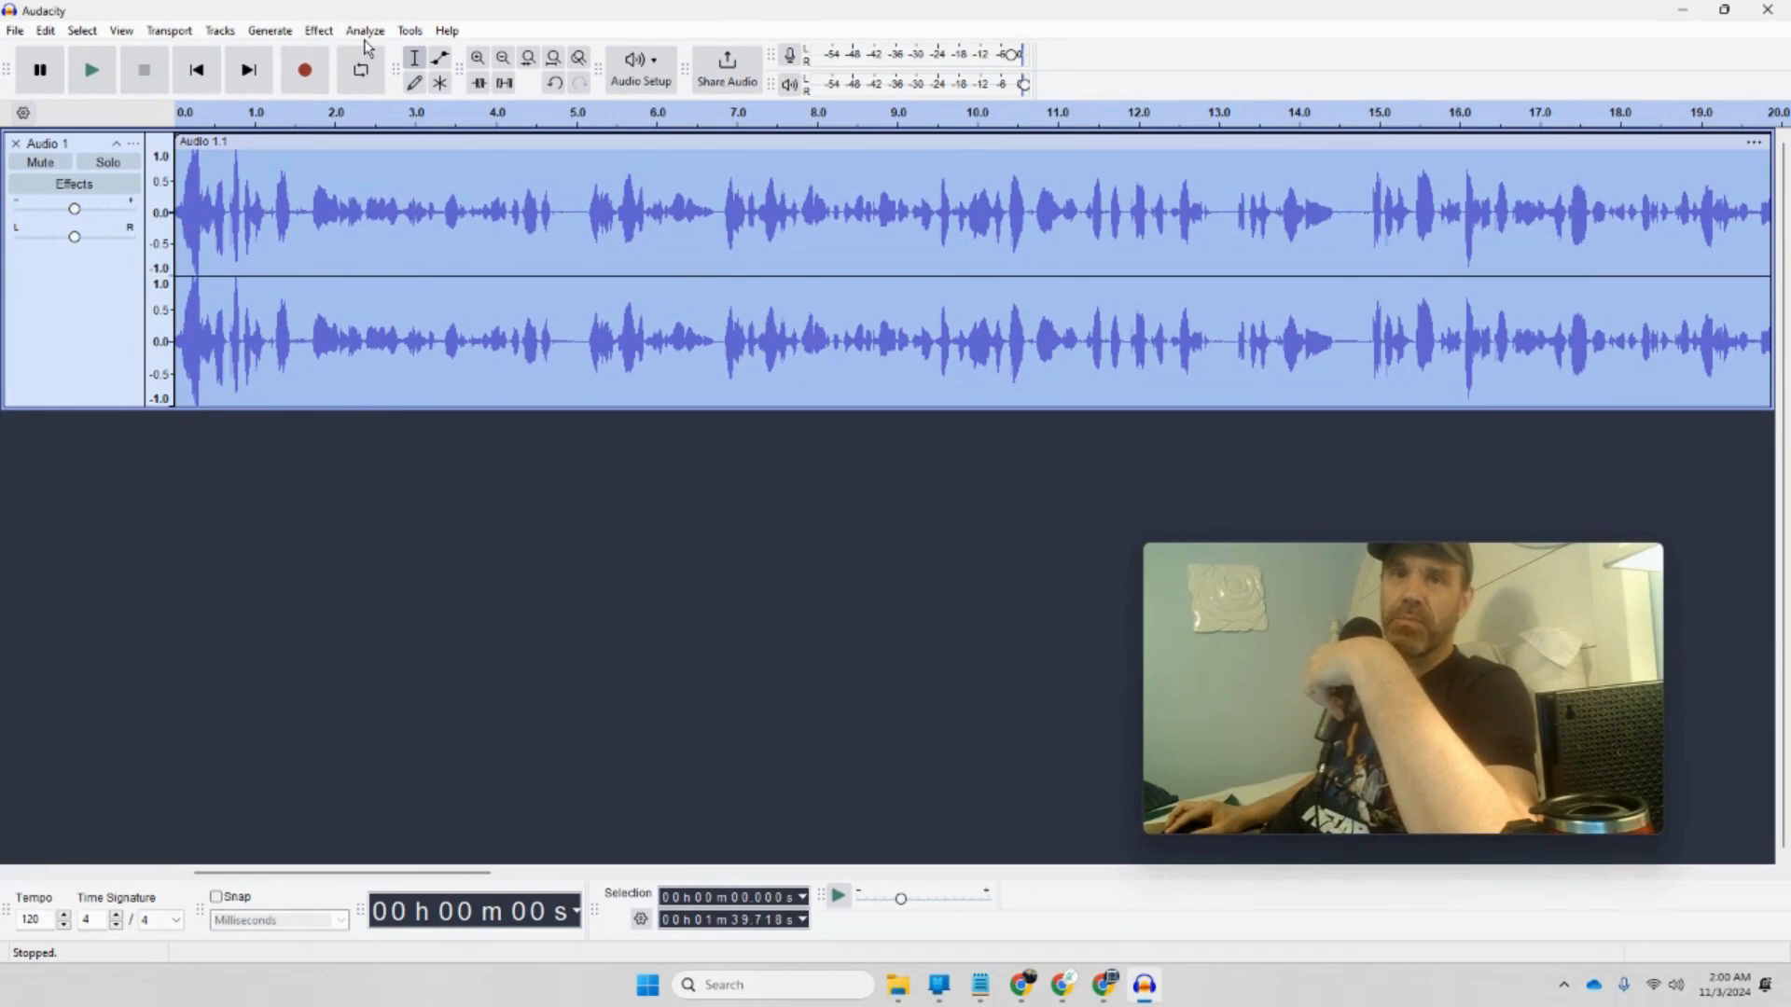
Step: Amplify the whole narration track by 5 dB with clipping allowed
{"action": "left_click", "coordinate": [322, 32]}
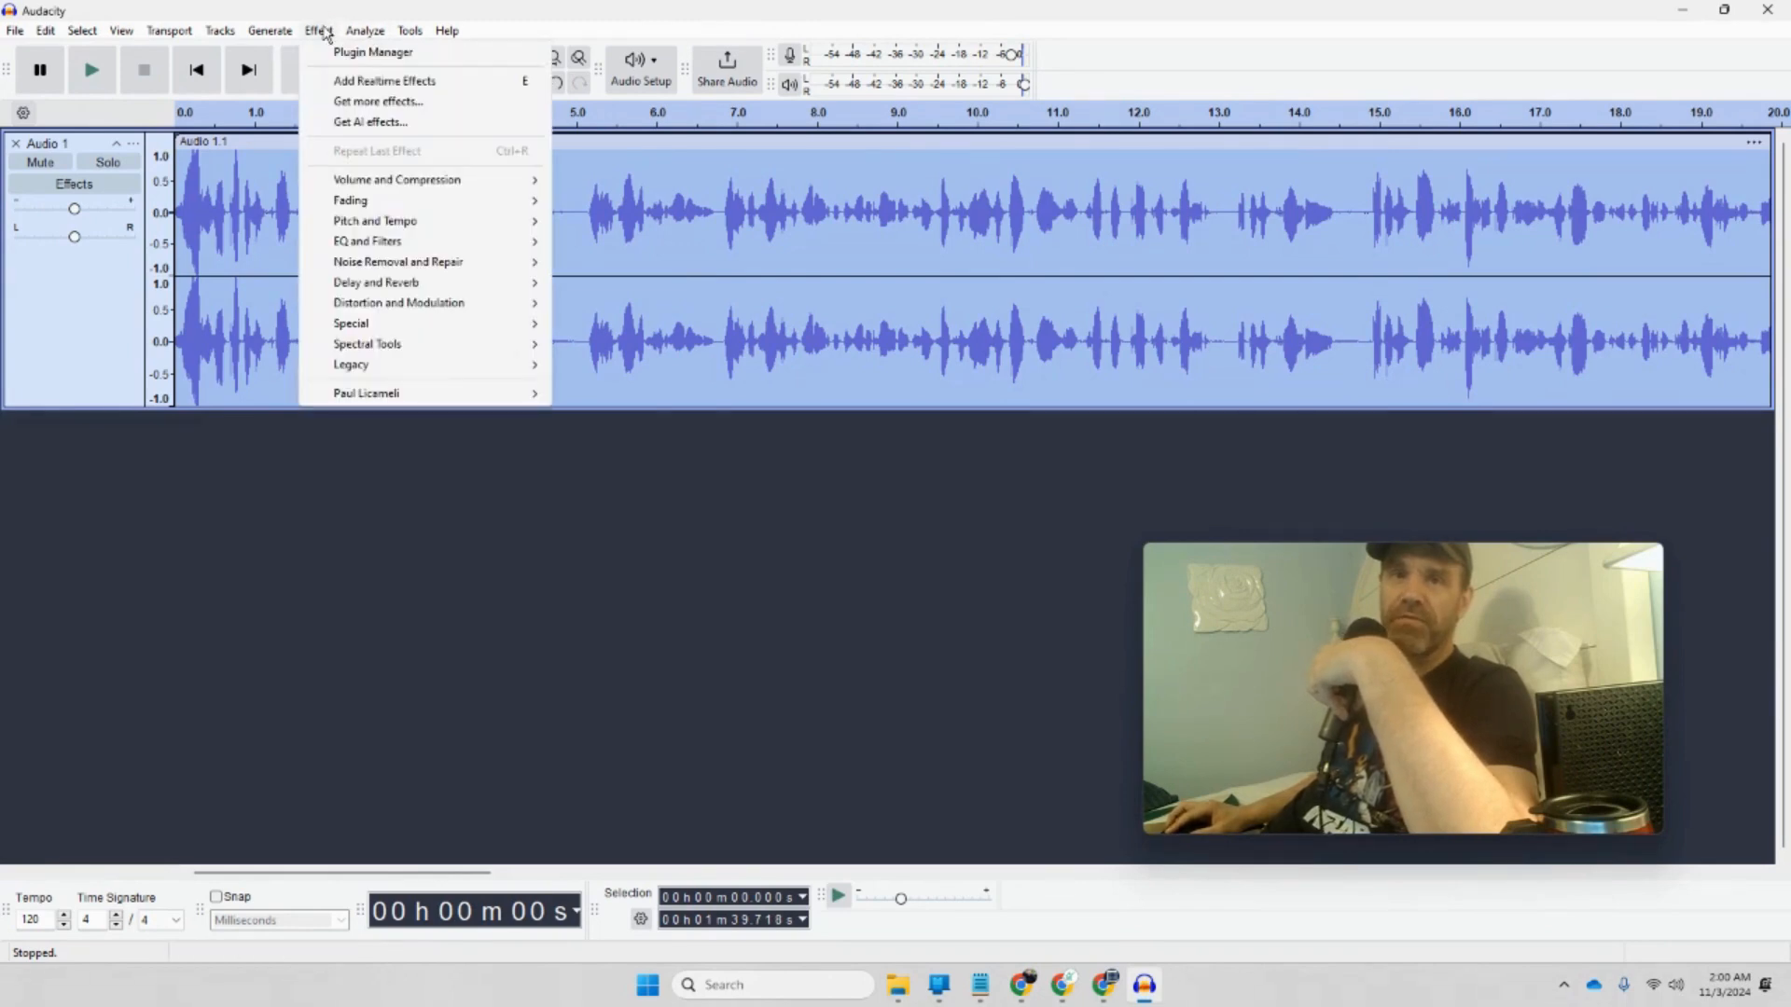
{"action": "mouse_move", "coordinate": [399, 190]}
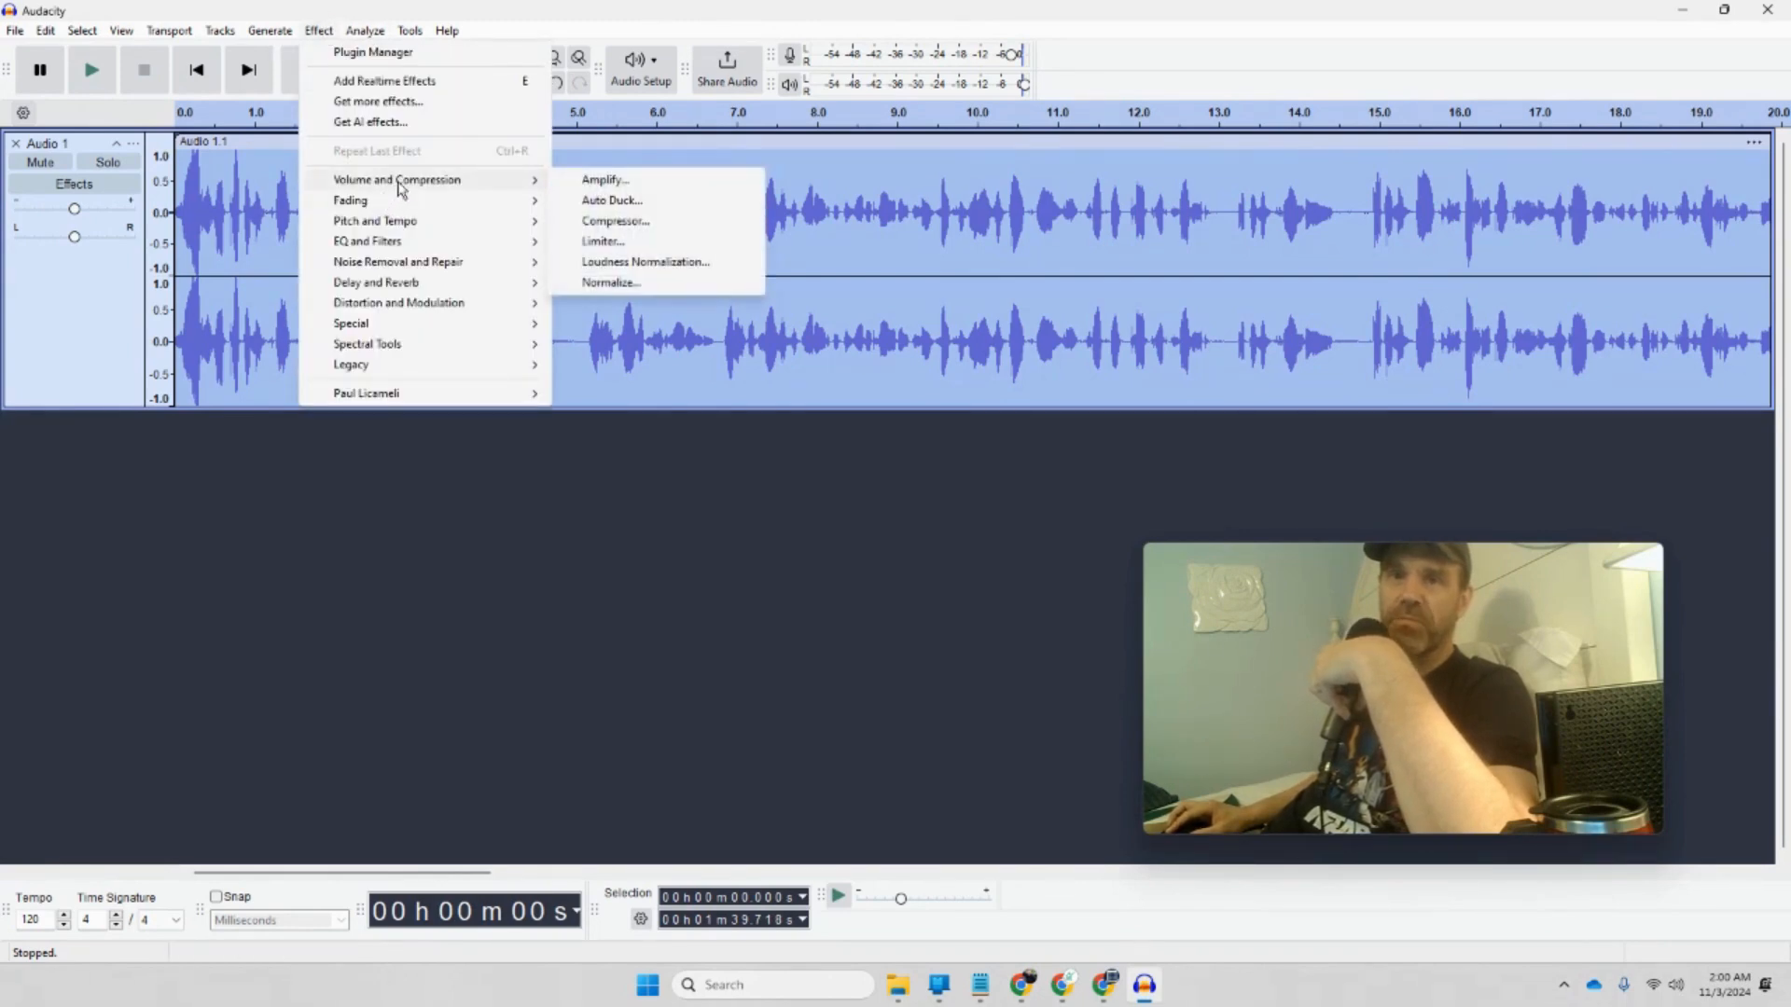
{"action": "left_click", "coordinate": [602, 180]}
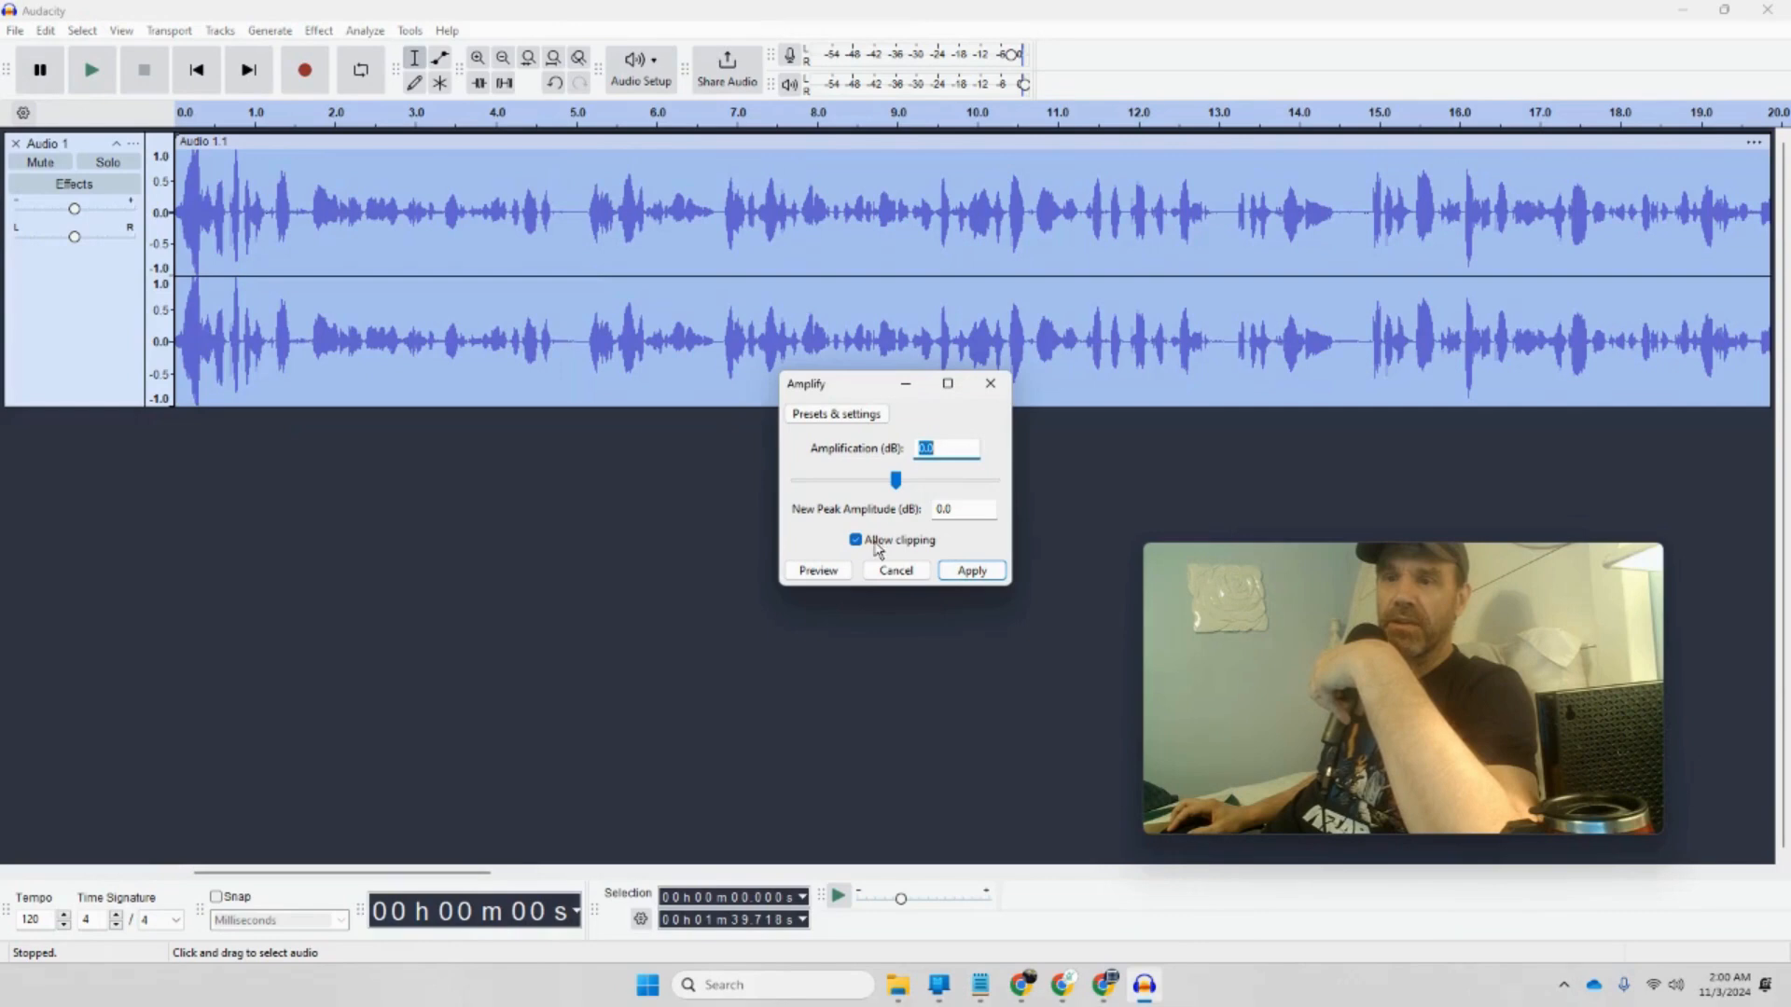
{"action": "left_click", "coordinate": [945, 511]}
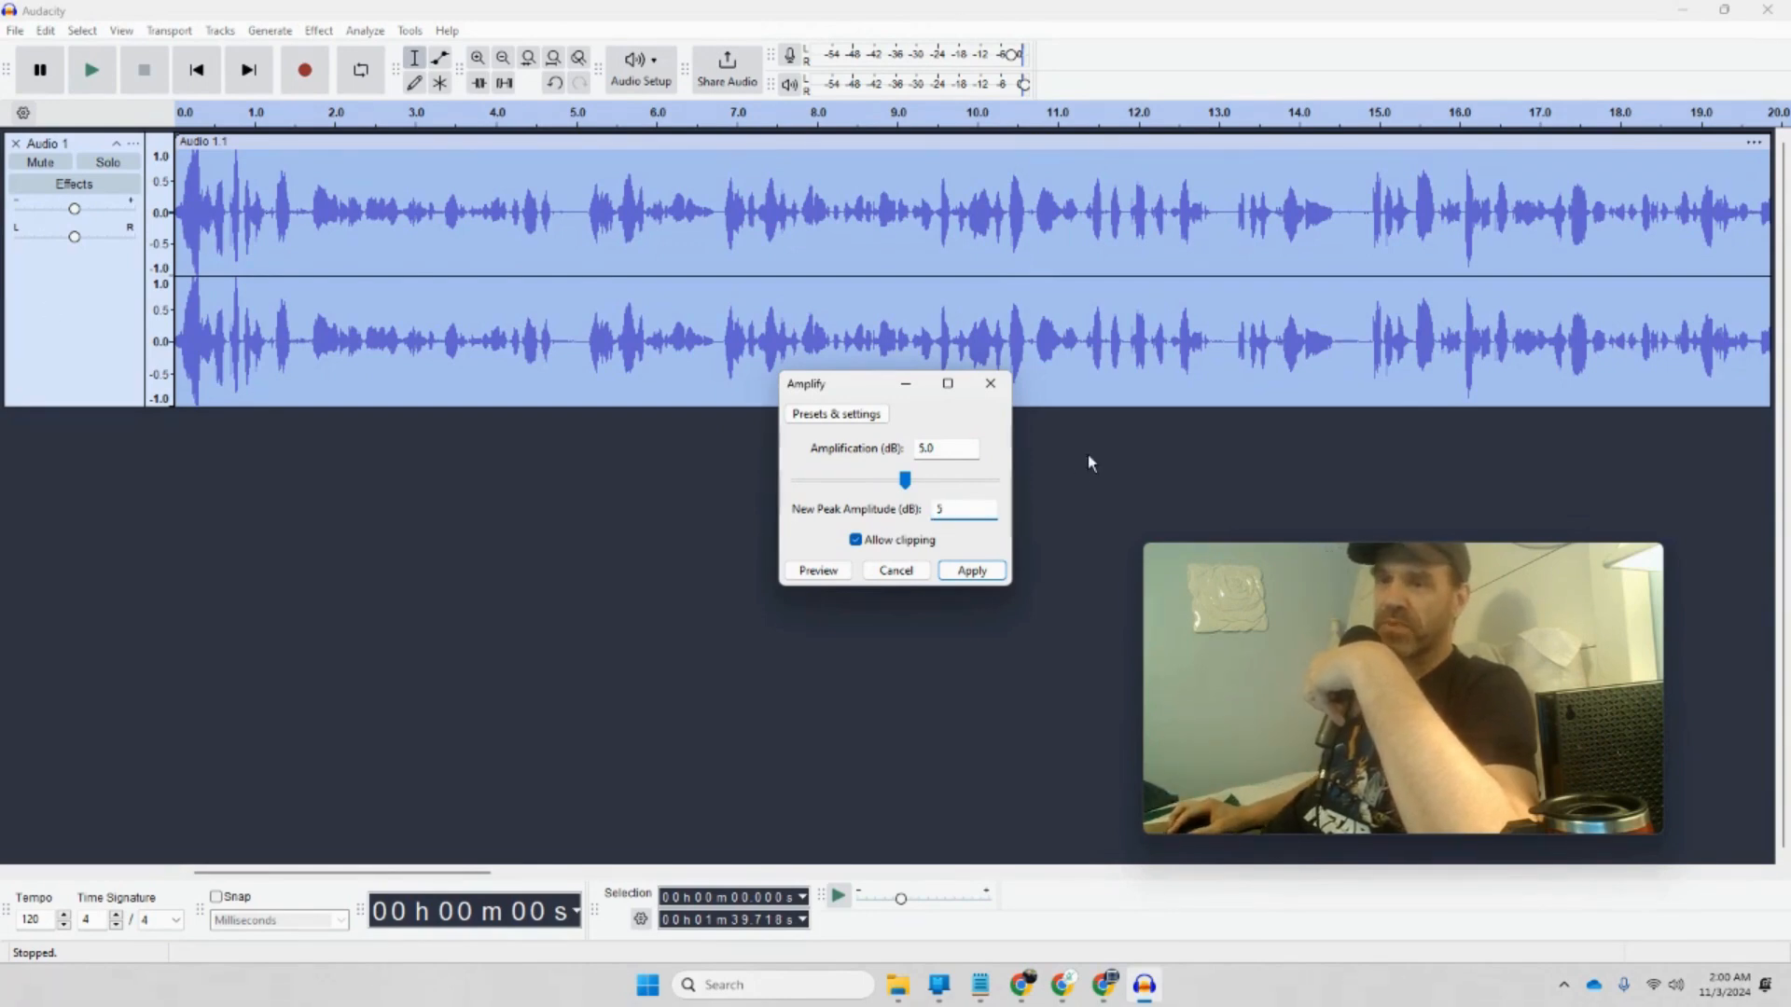
{"action": "left_click", "coordinate": [972, 572]}
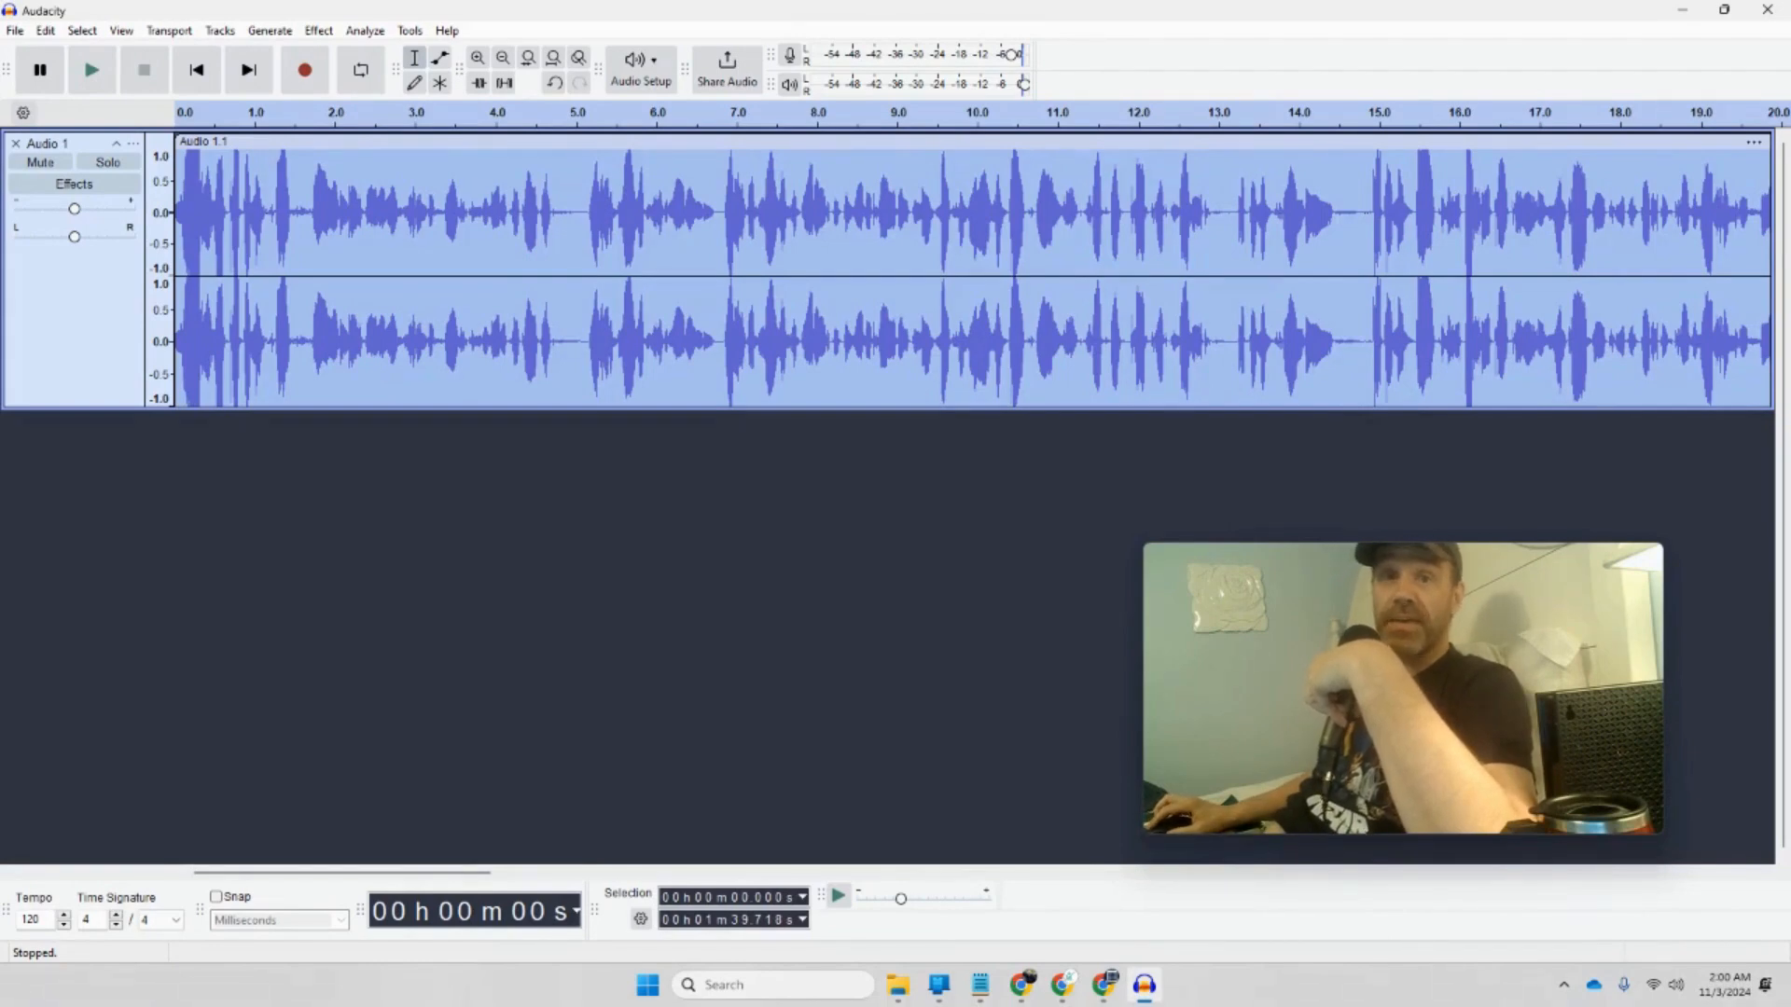
Step: Start exporting the narration to the computer and open the folder chooser
{"action": "left_click", "coordinate": [17, 32]}
{"action": "mouse_move", "coordinate": [161, 152]}
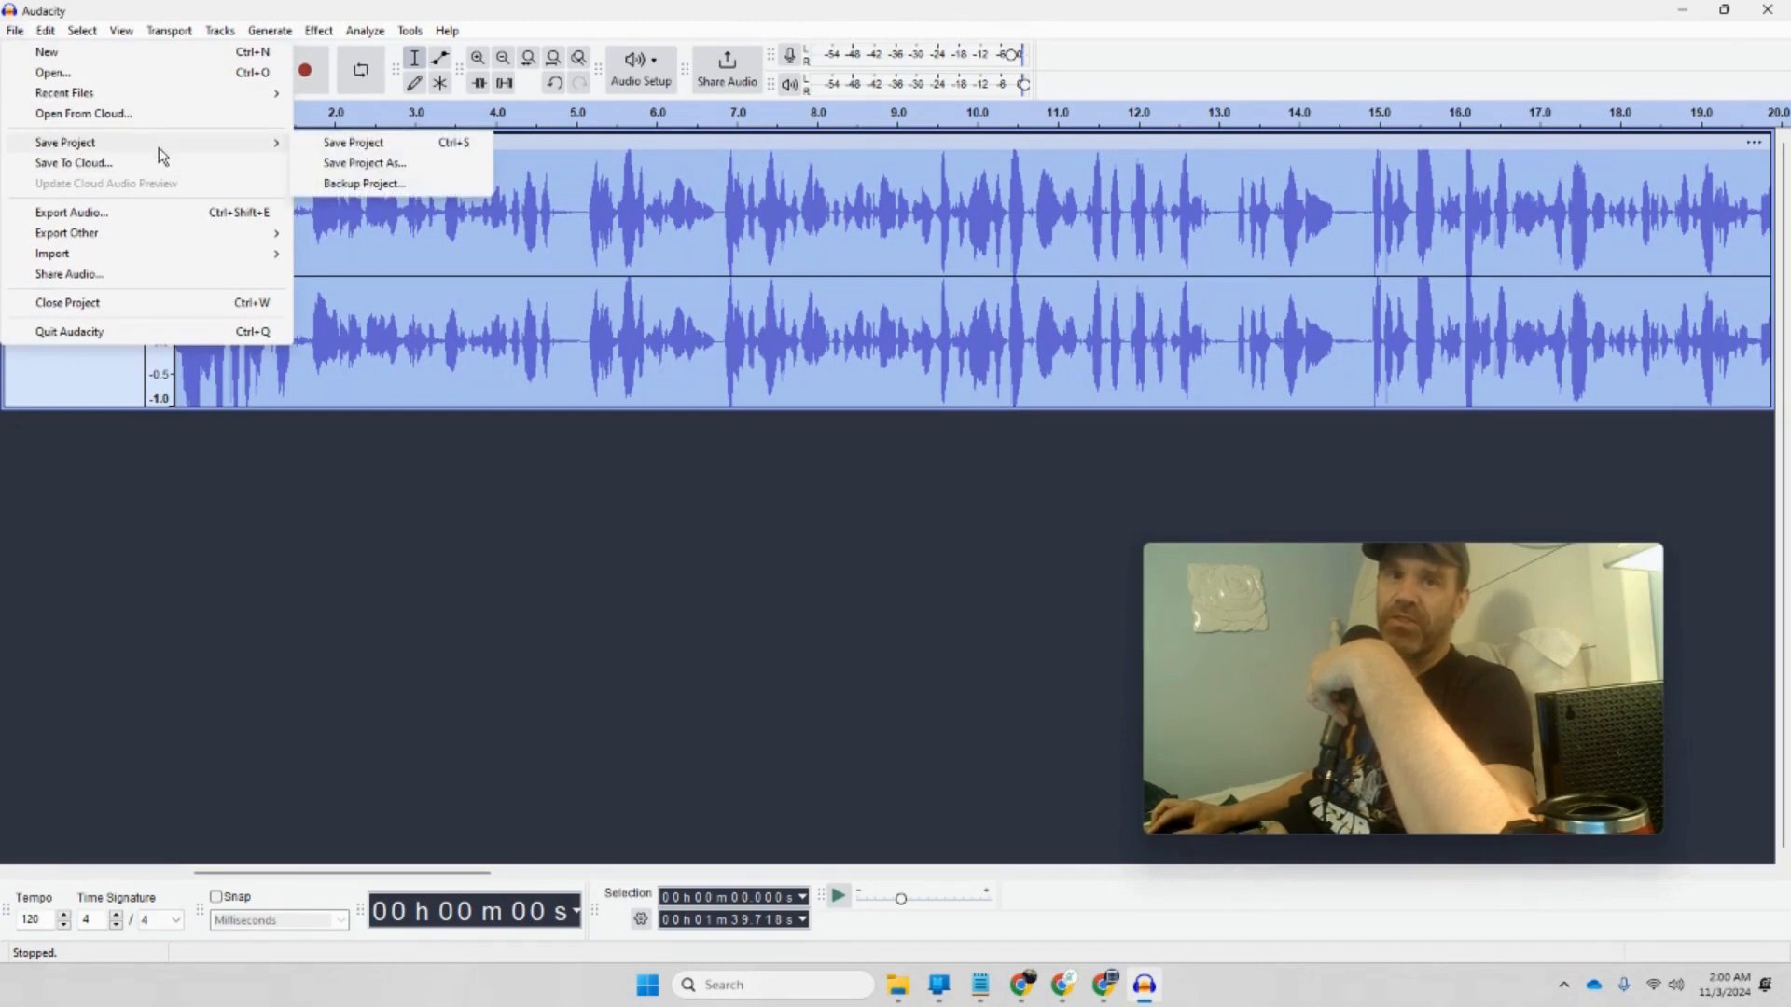
{"action": "left_click", "coordinate": [107, 213]}
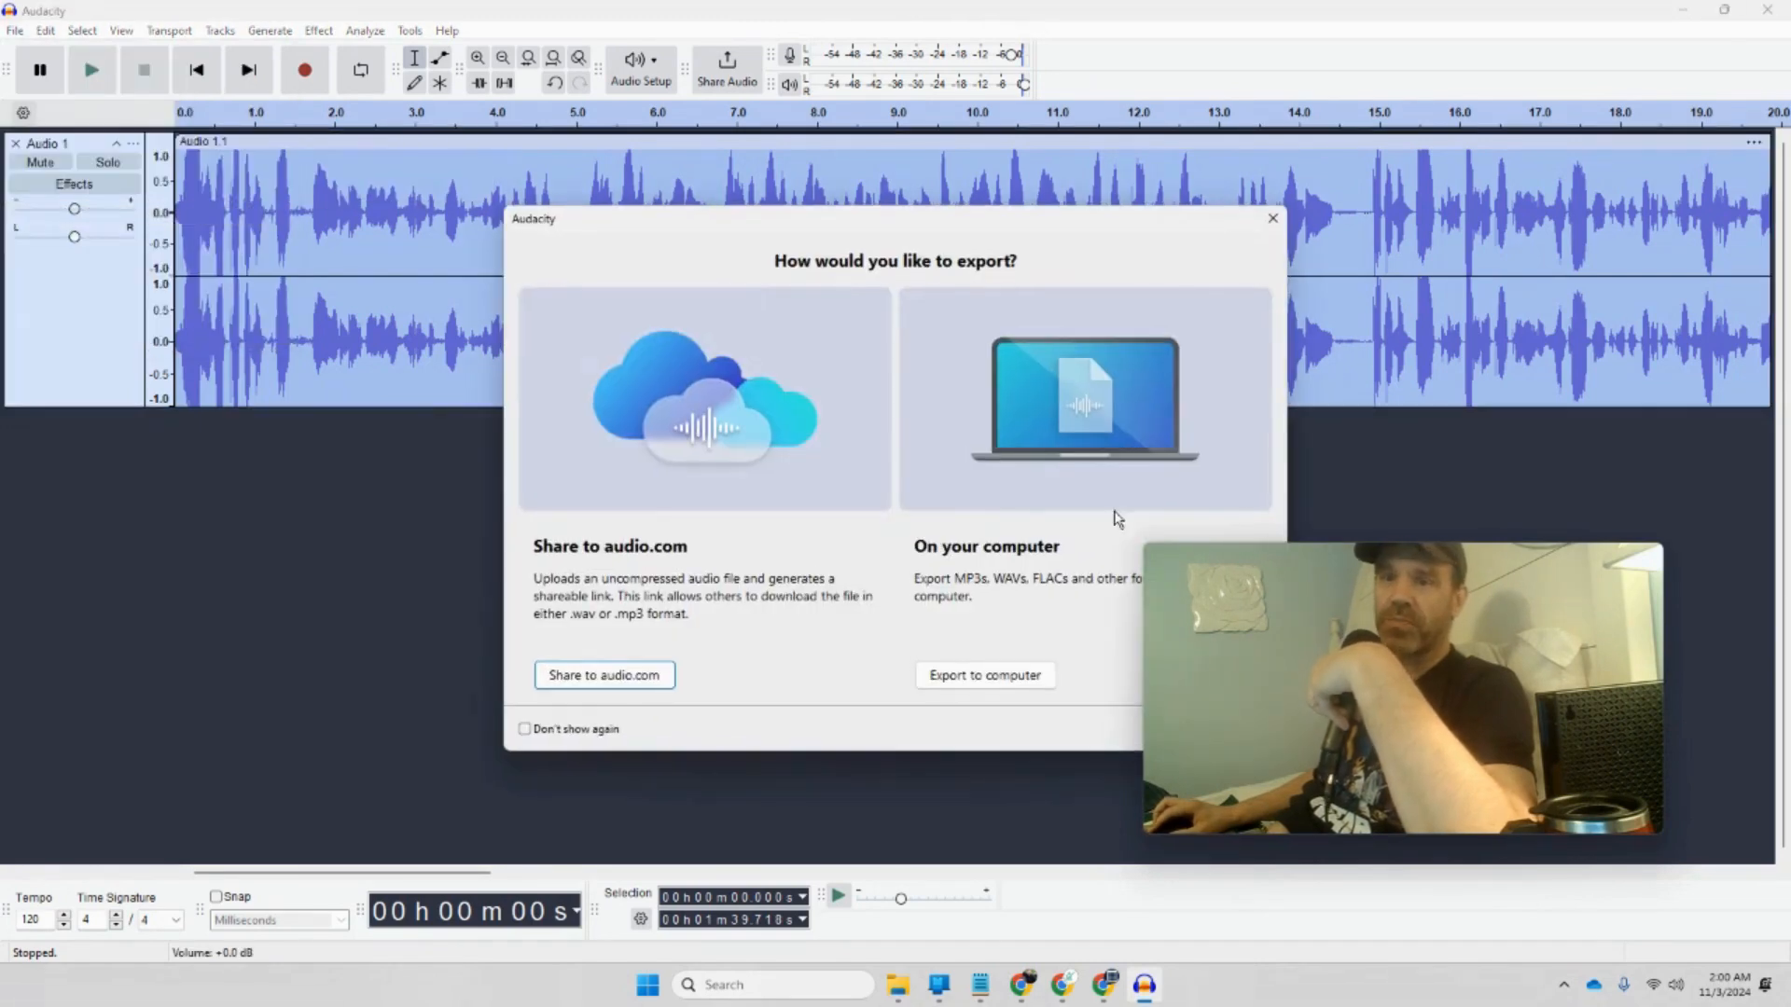
{"action": "left_click", "coordinate": [985, 676]}
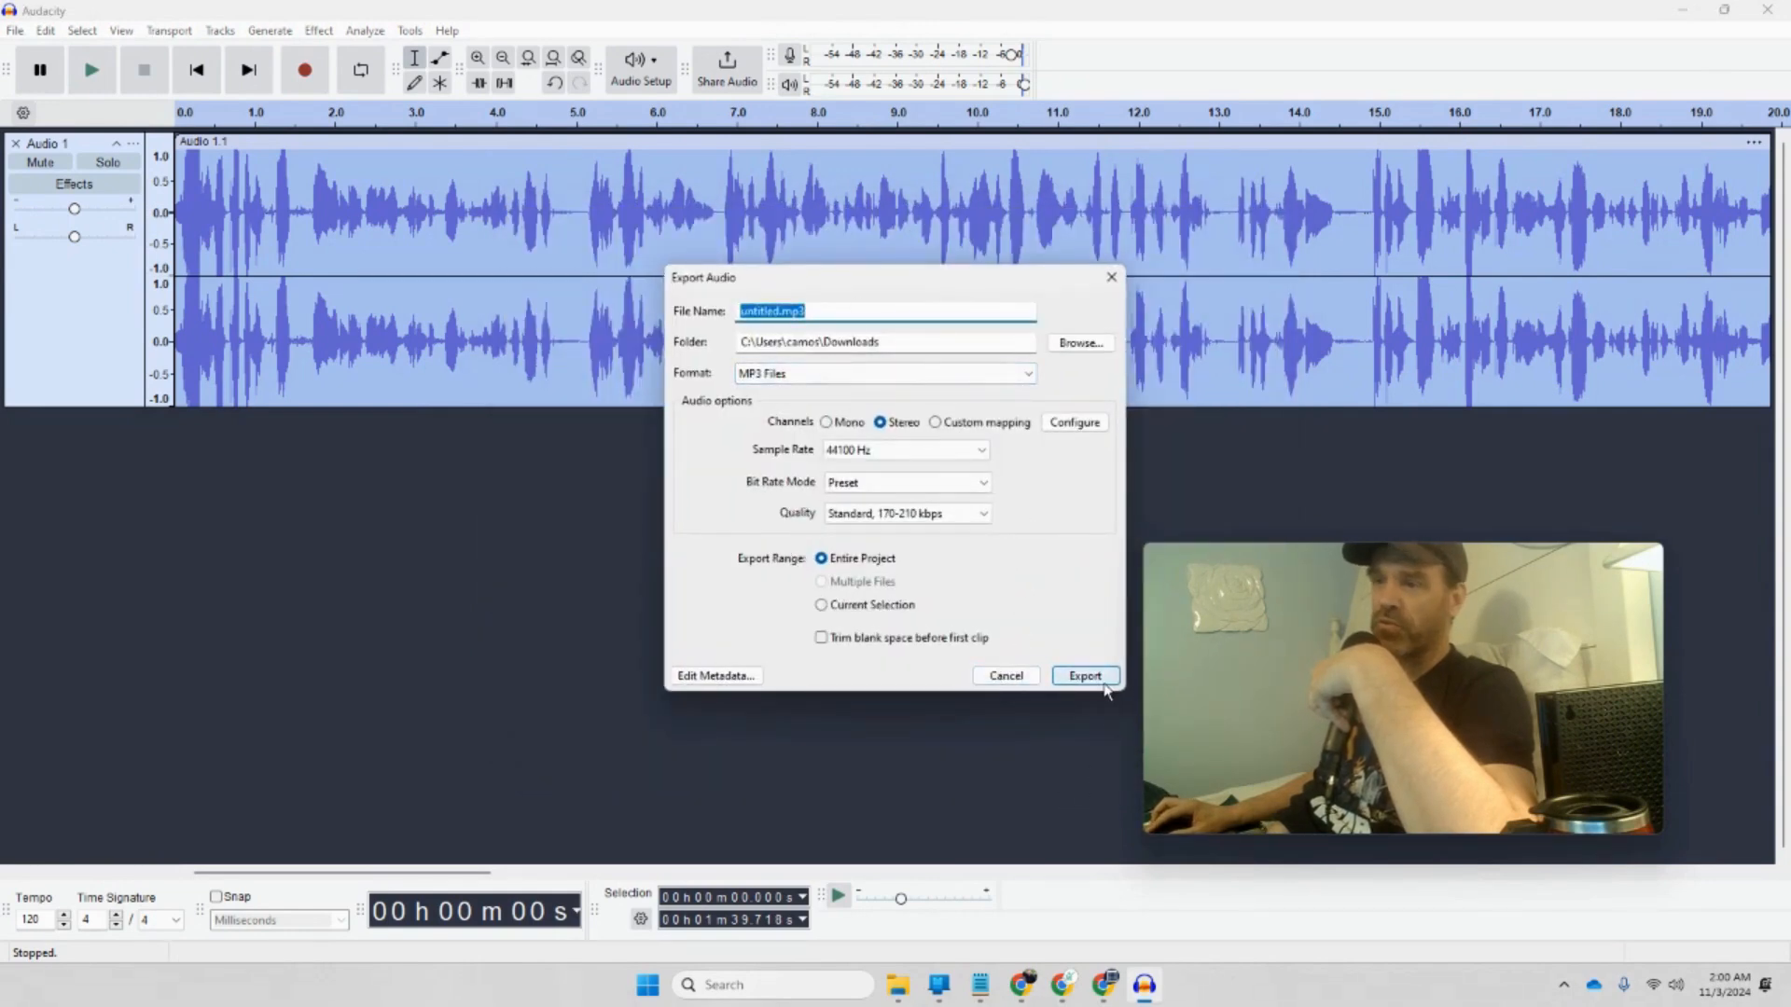
{"action": "left_click", "coordinate": [1080, 343]}
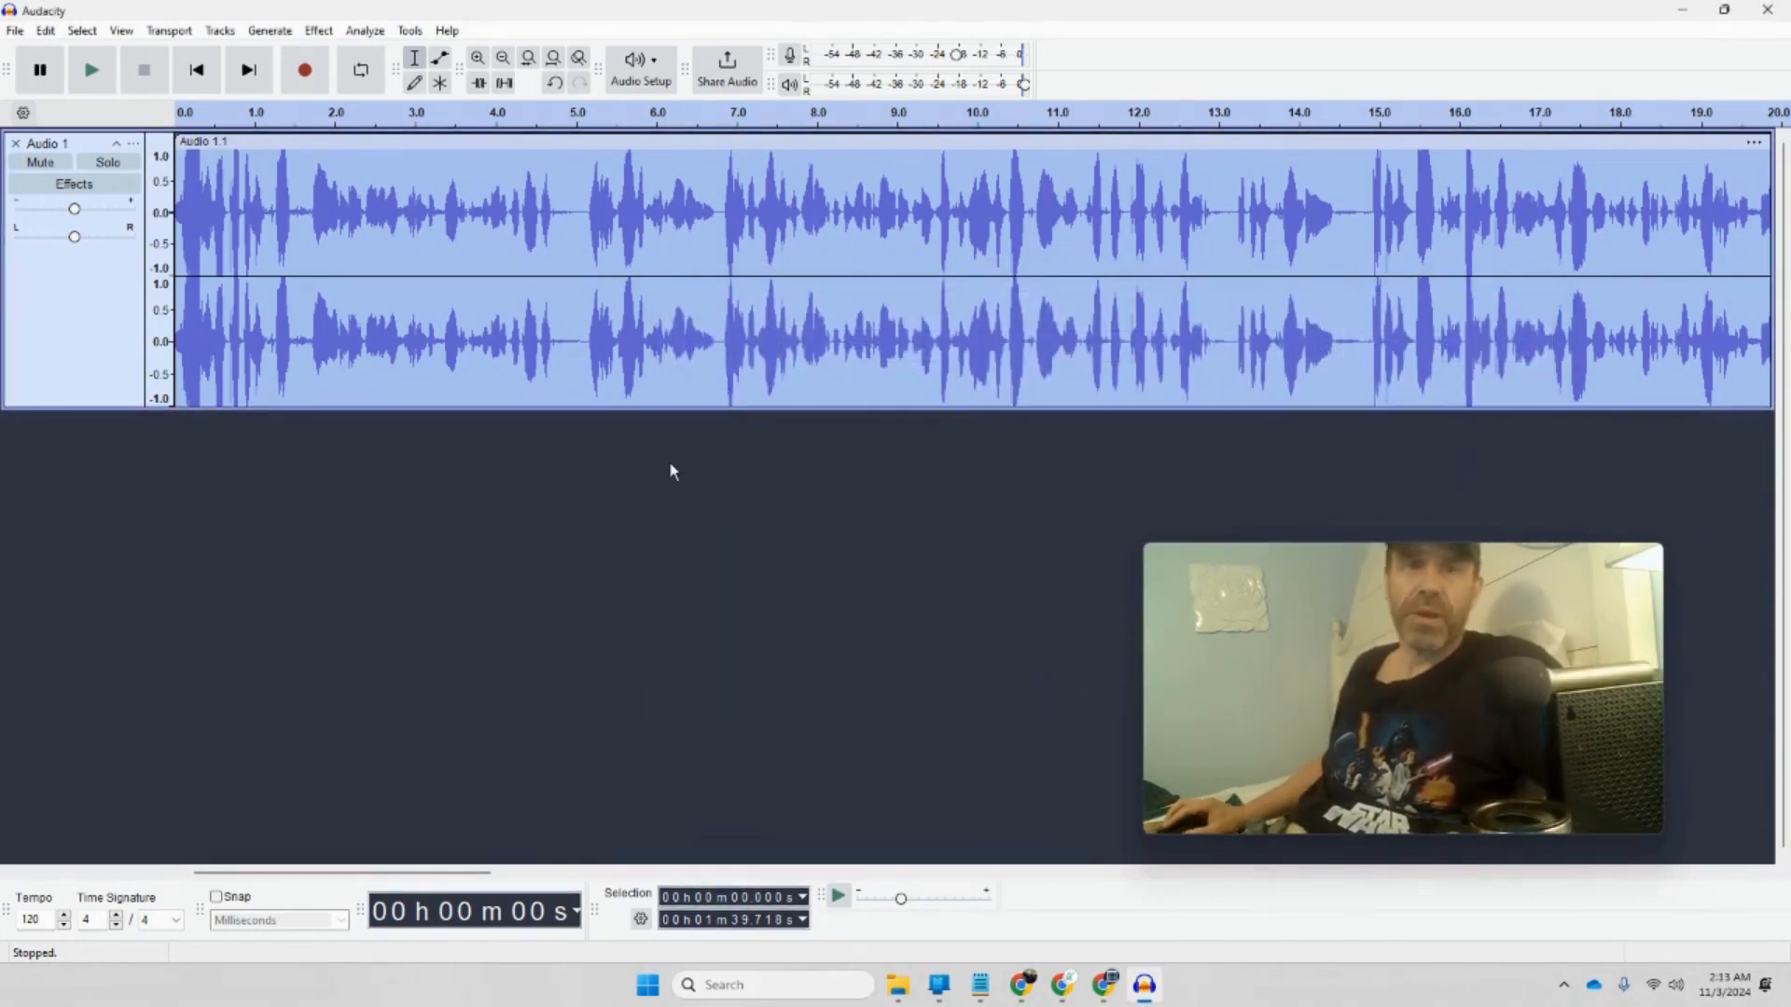
Step: Reopen Export Audio, view the format list, cancel the export and minimize Audacity
{"action": "left_click", "coordinate": [16, 34]}
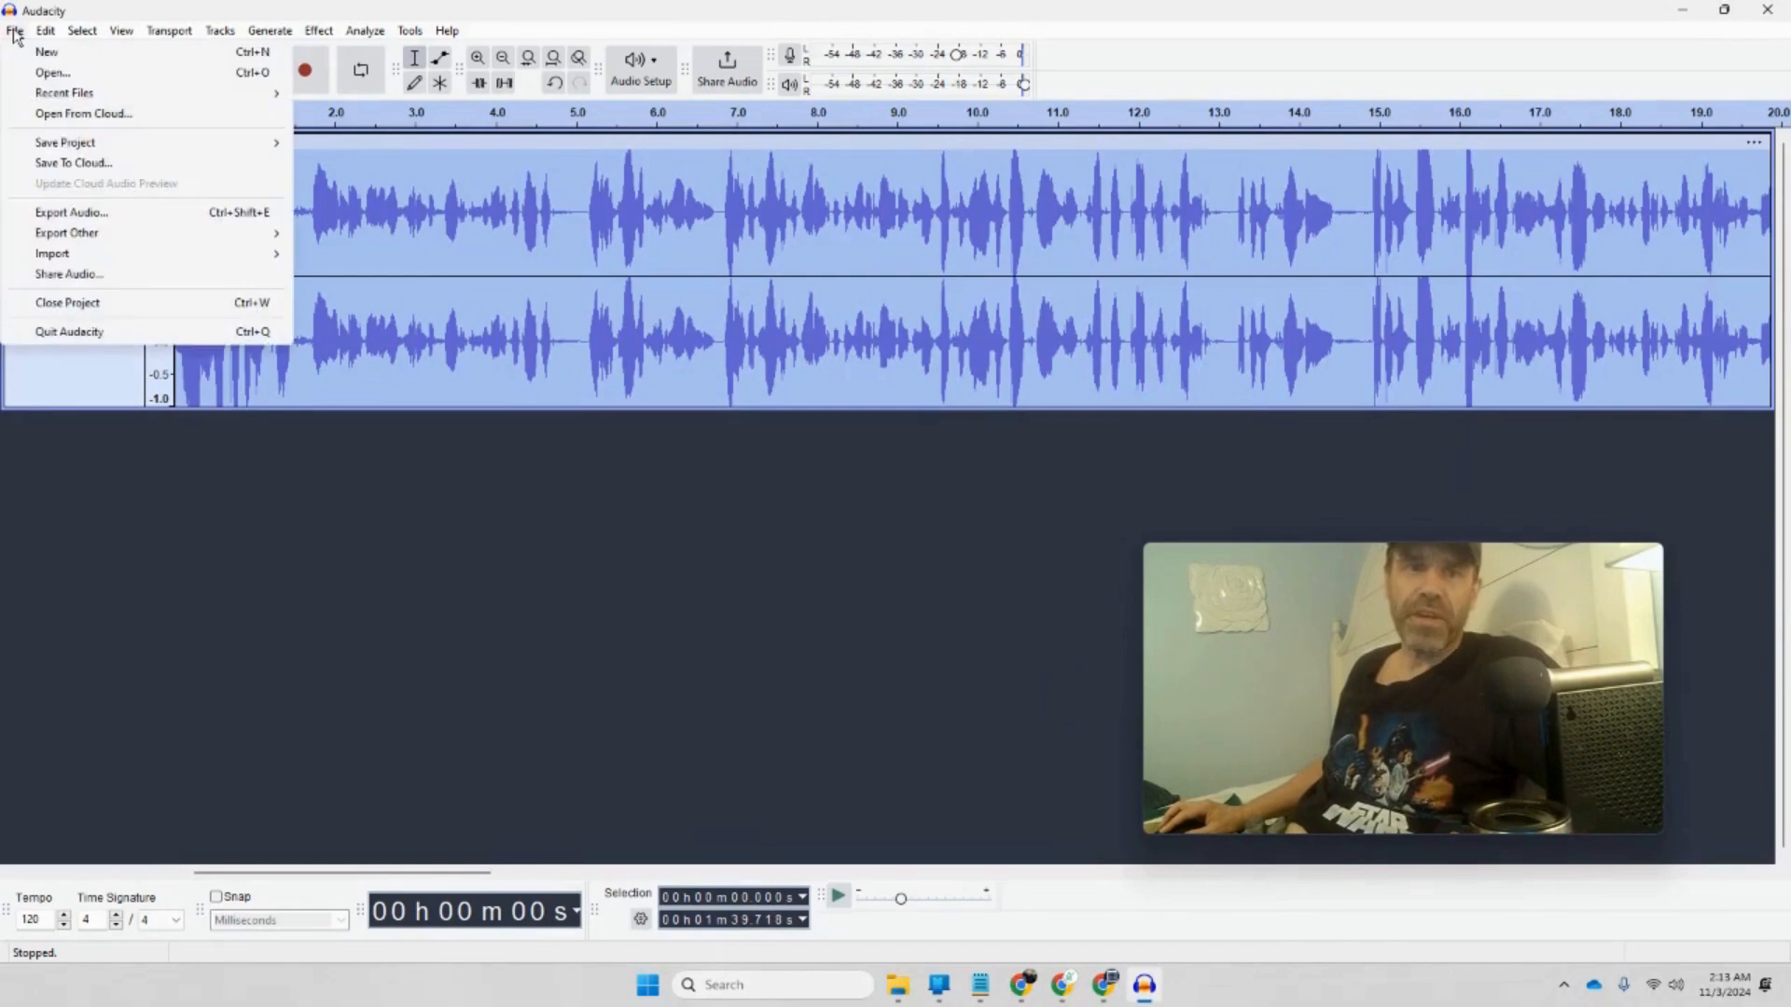
{"action": "left_click", "coordinate": [93, 205]}
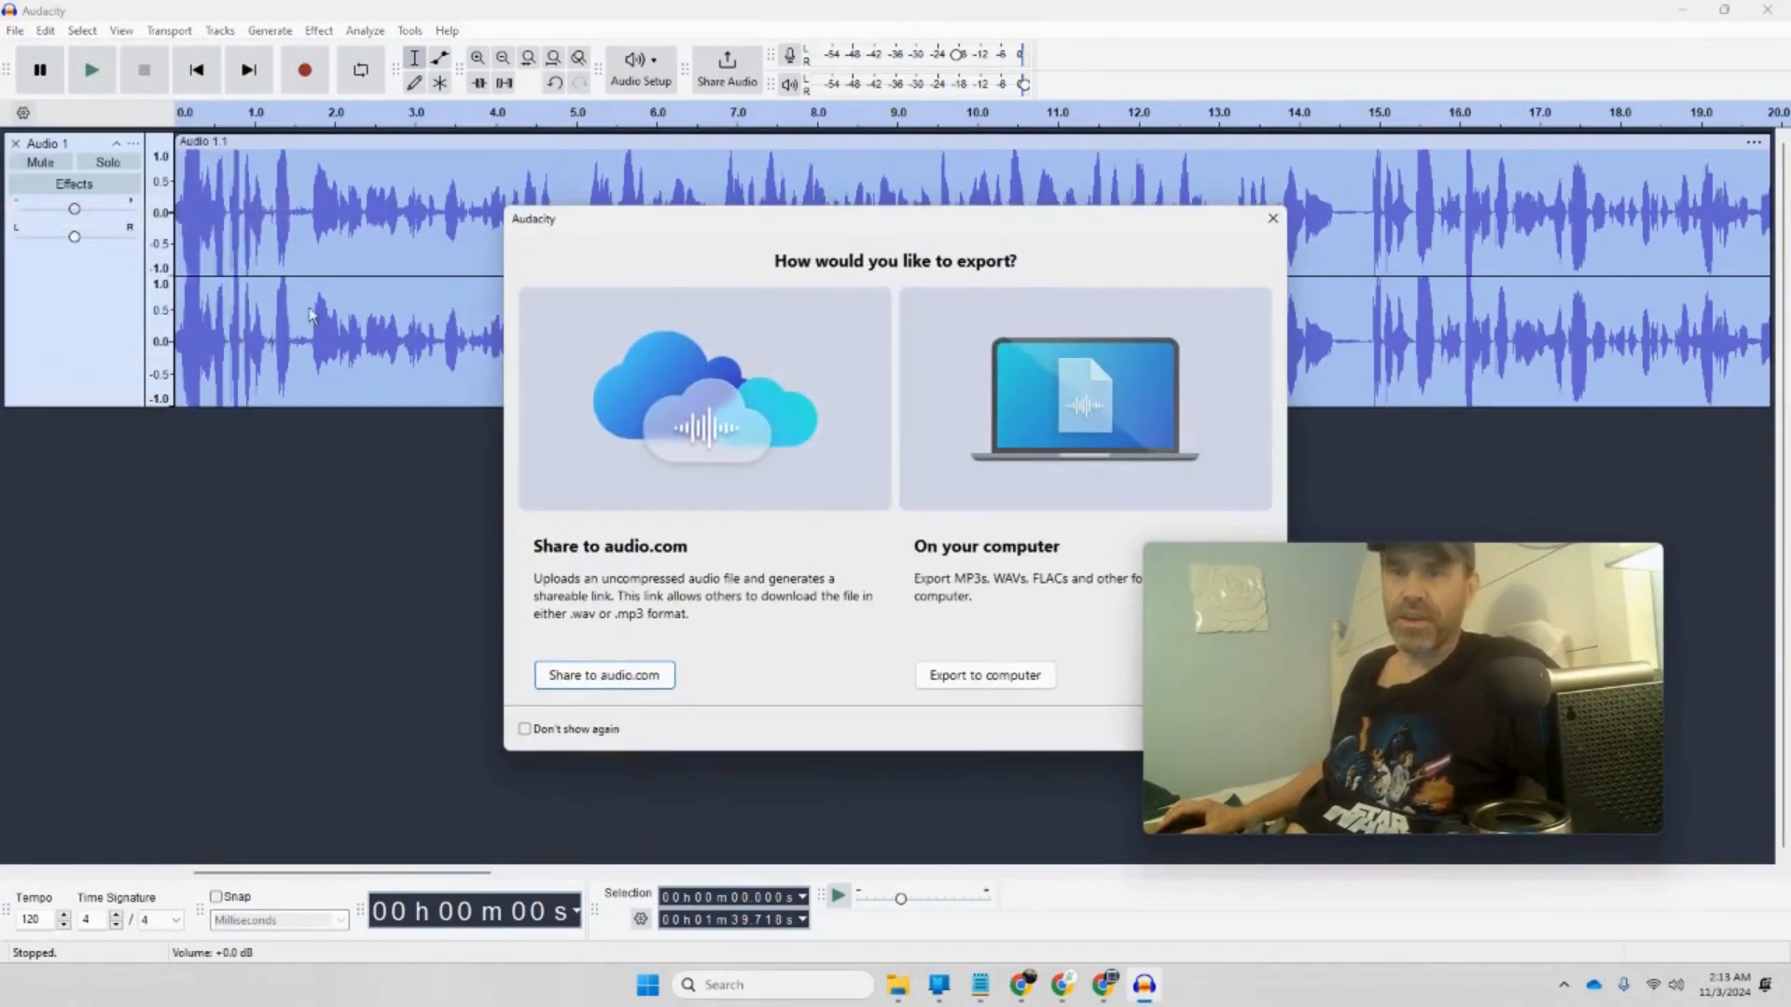
{"action": "left_click_drag", "start_coordinate": [788, 238], "coordinate": [475, 152]}
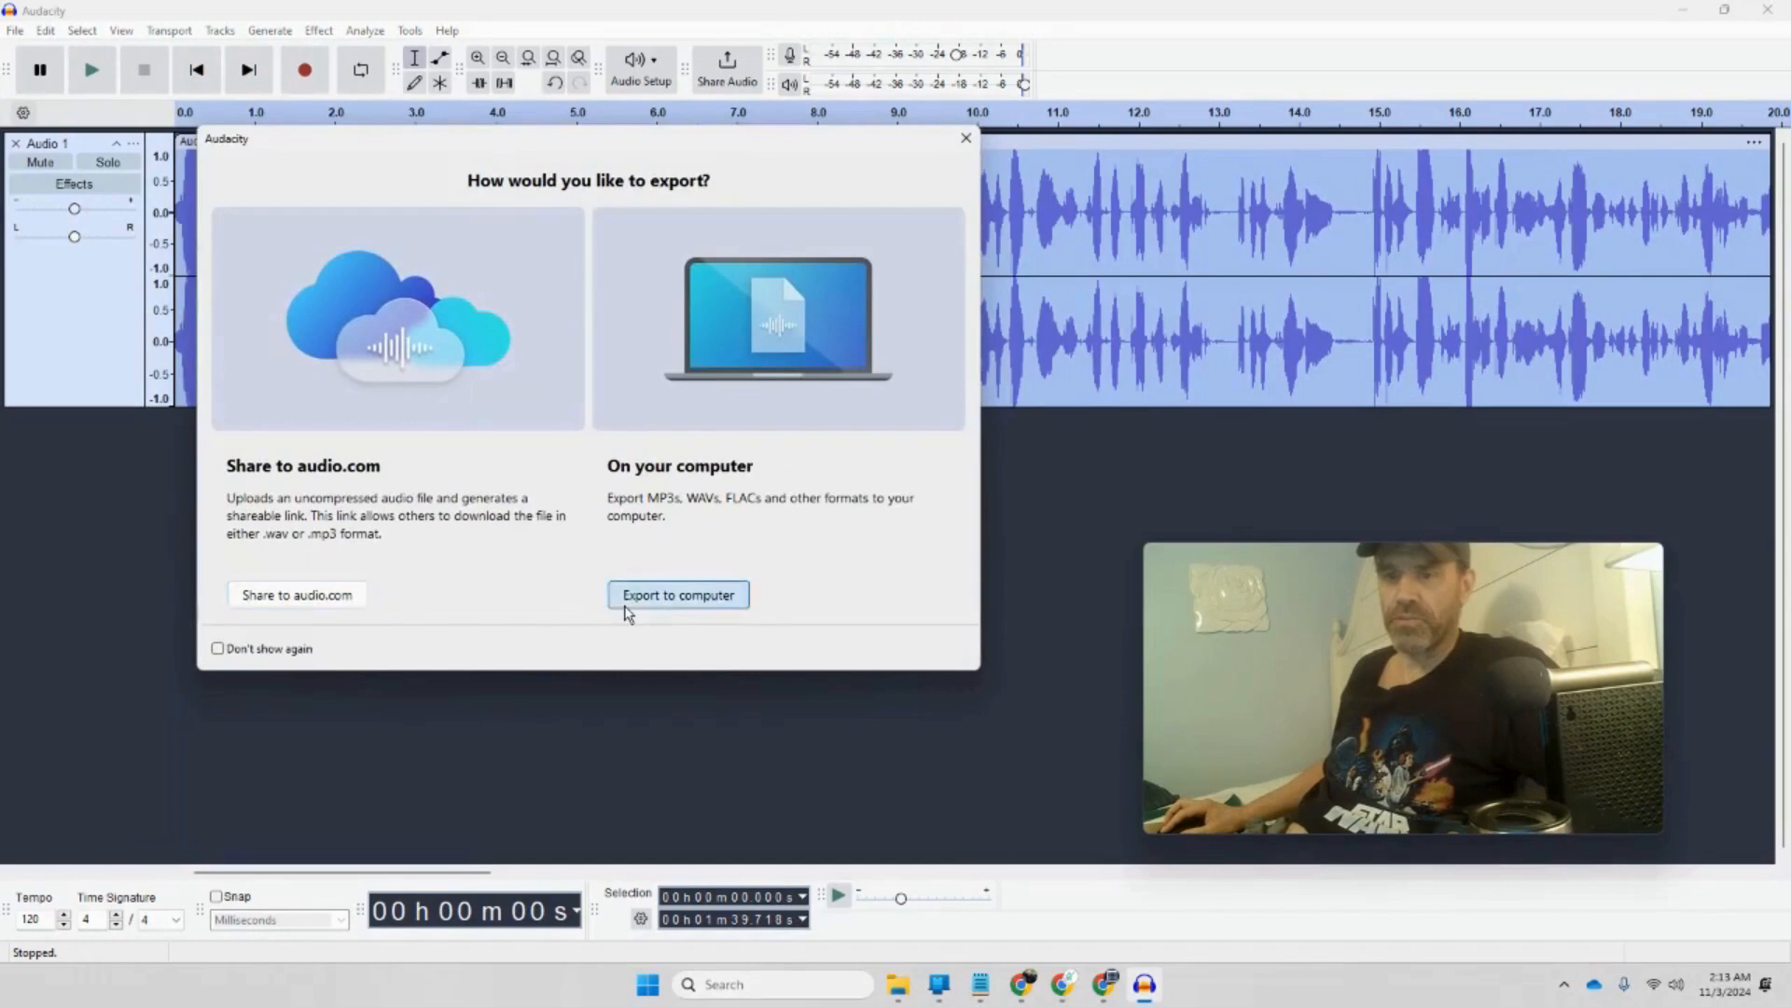
{"action": "left_click", "coordinate": [653, 590]}
{"action": "left_click", "coordinate": [866, 373]}
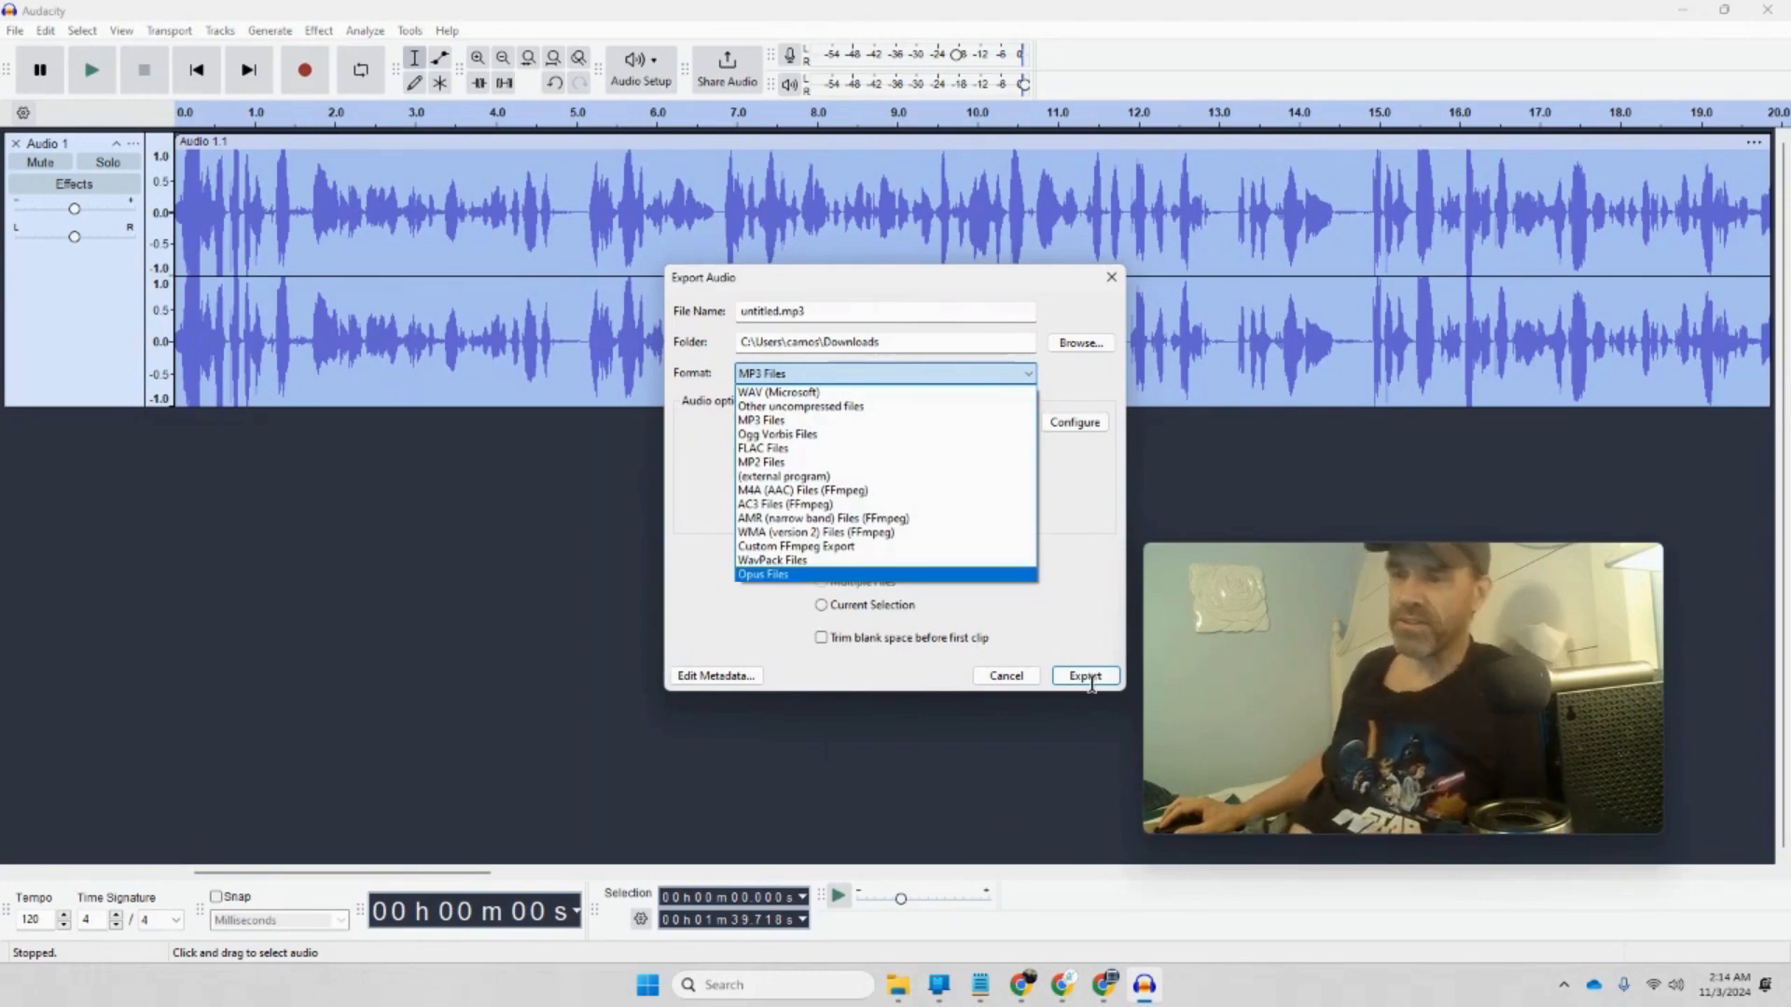
{"action": "left_click", "coordinate": [1110, 278]}
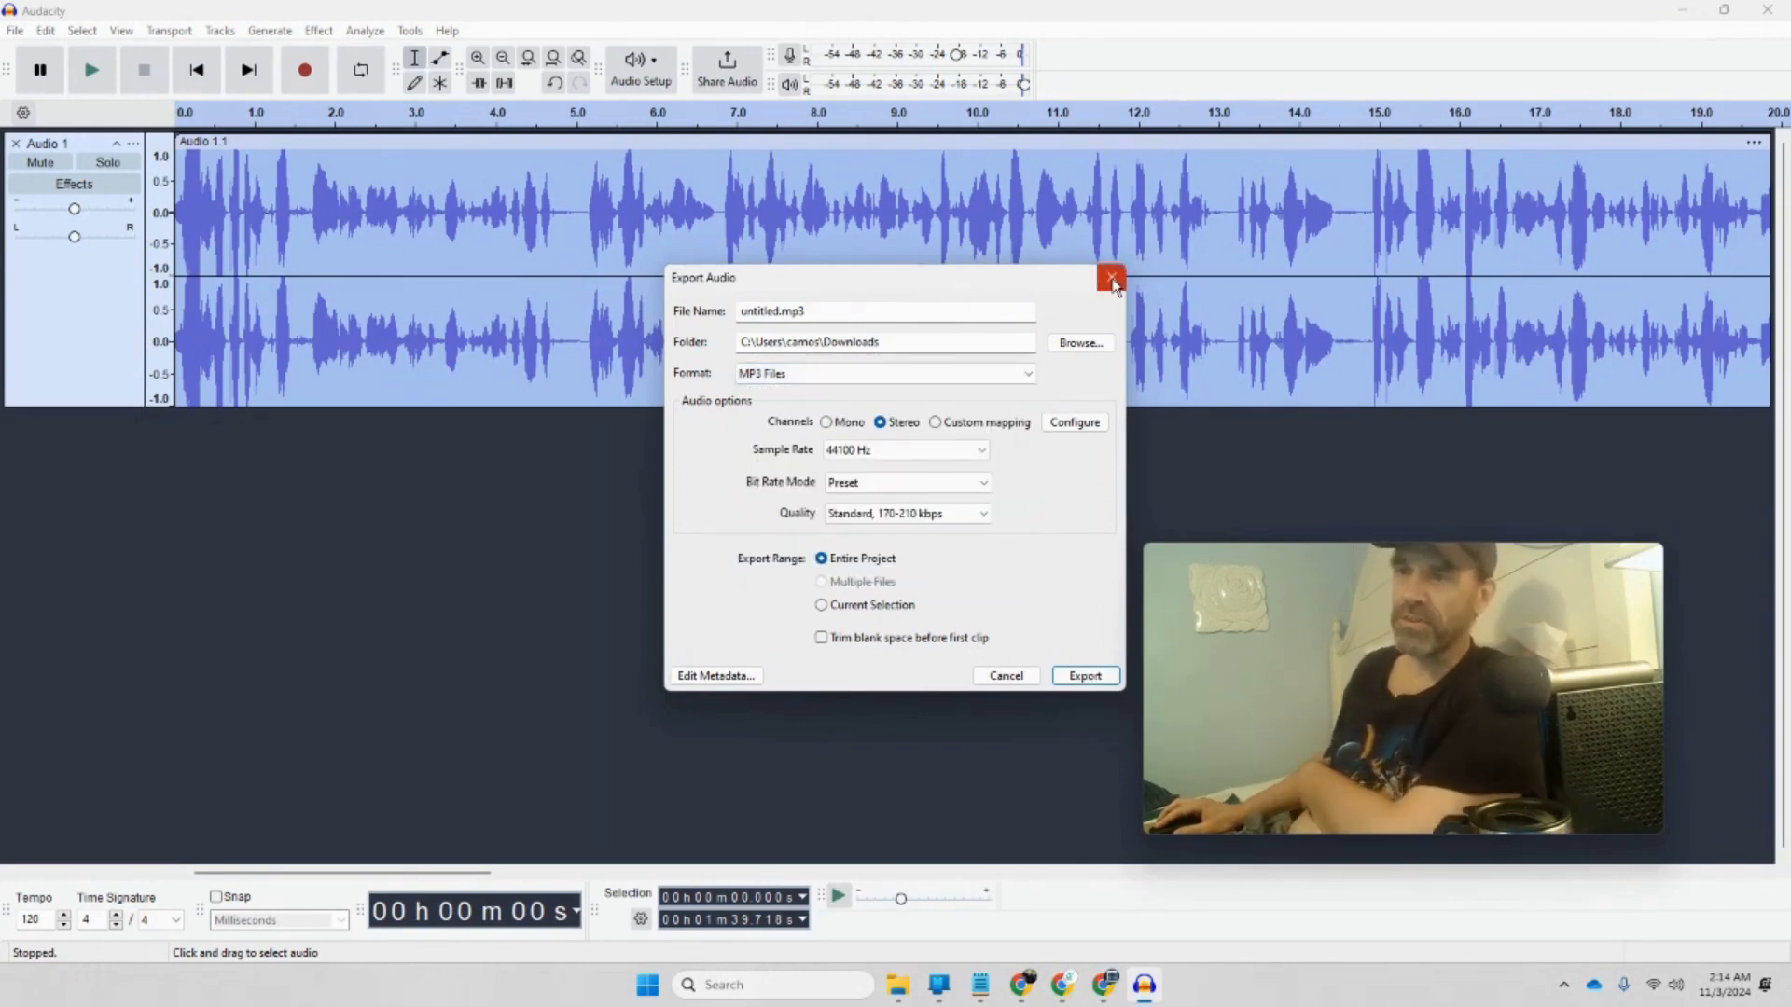
{"action": "left_click", "coordinate": [1111, 278]}
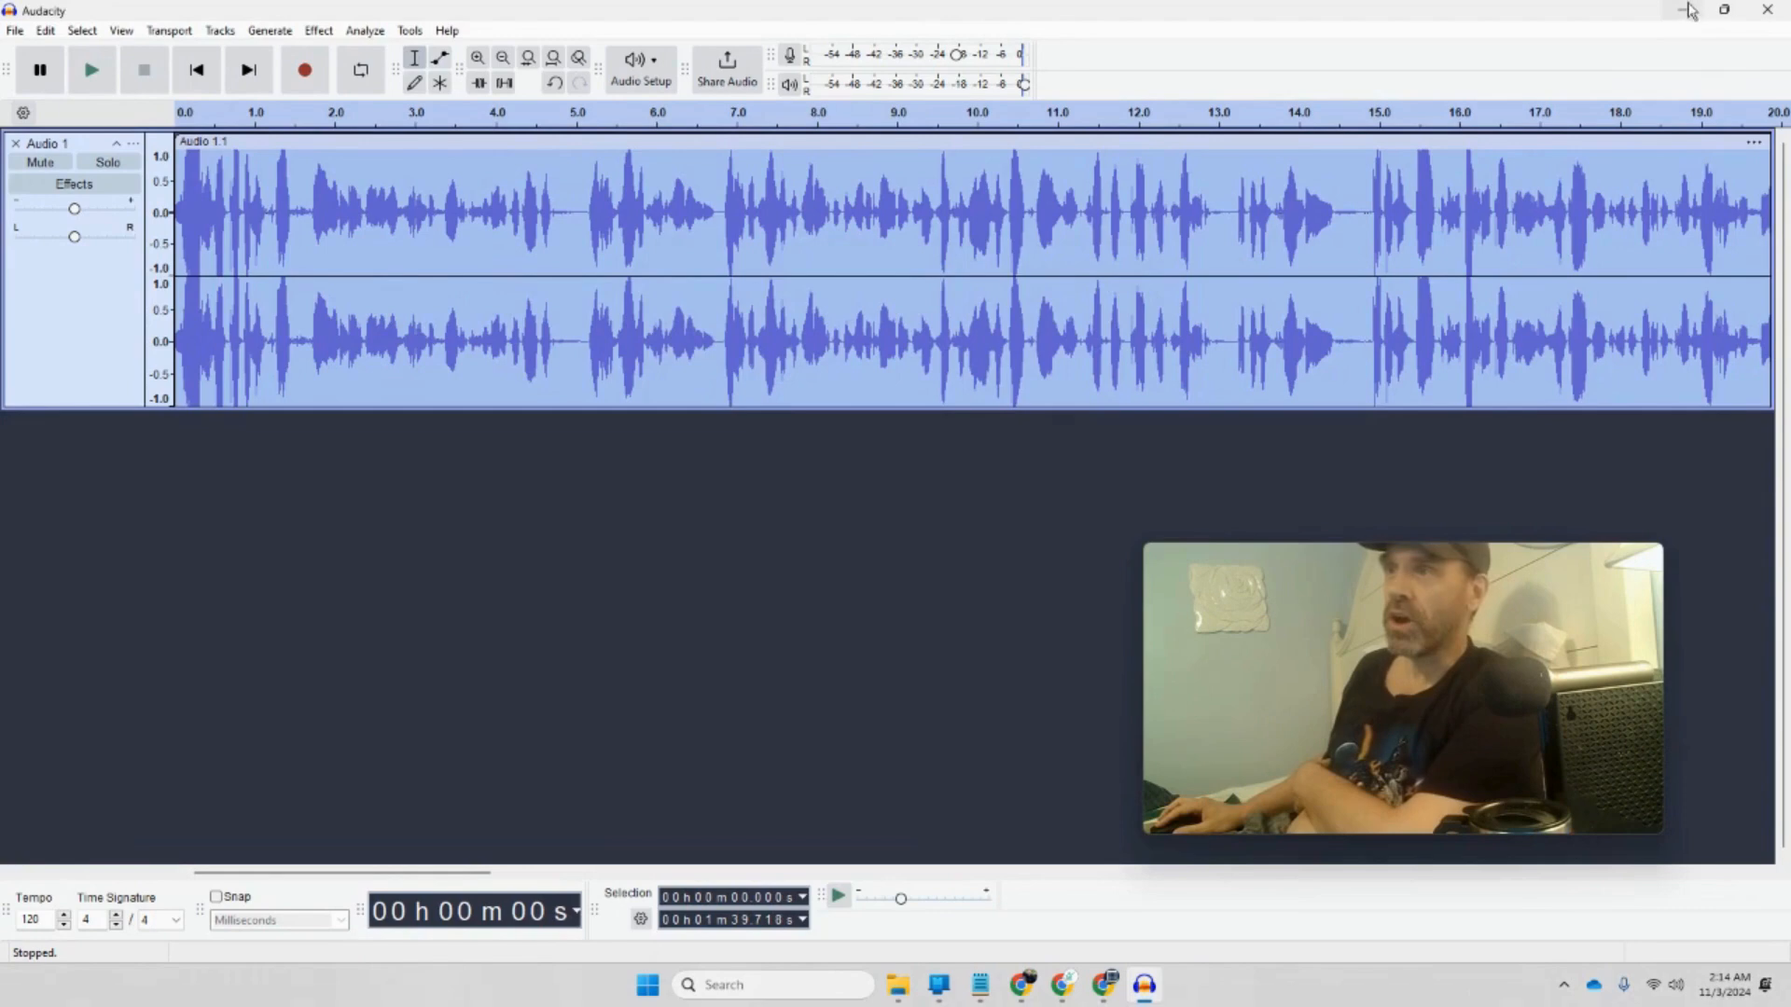
{"action": "left_click", "coordinate": [1686, 15]}
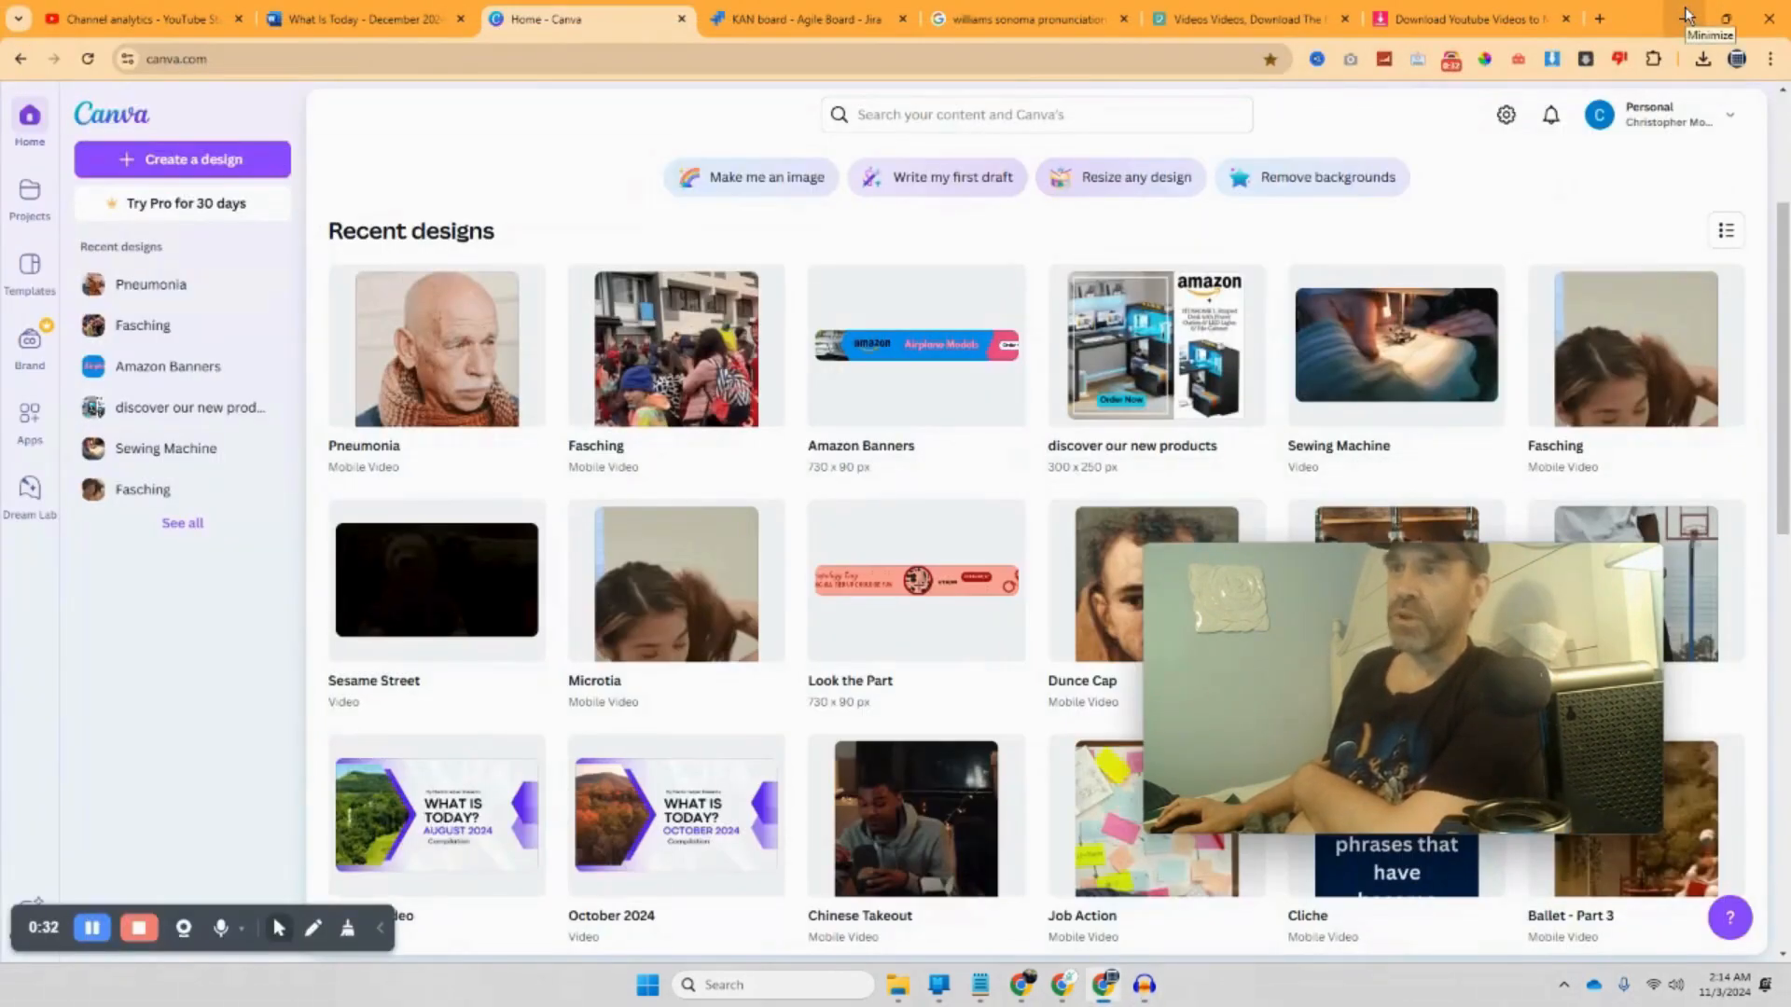
Step: Open the screen recorder extension's menu in Chrome and dismiss it
{"action": "left_click", "coordinate": [1450, 61]}
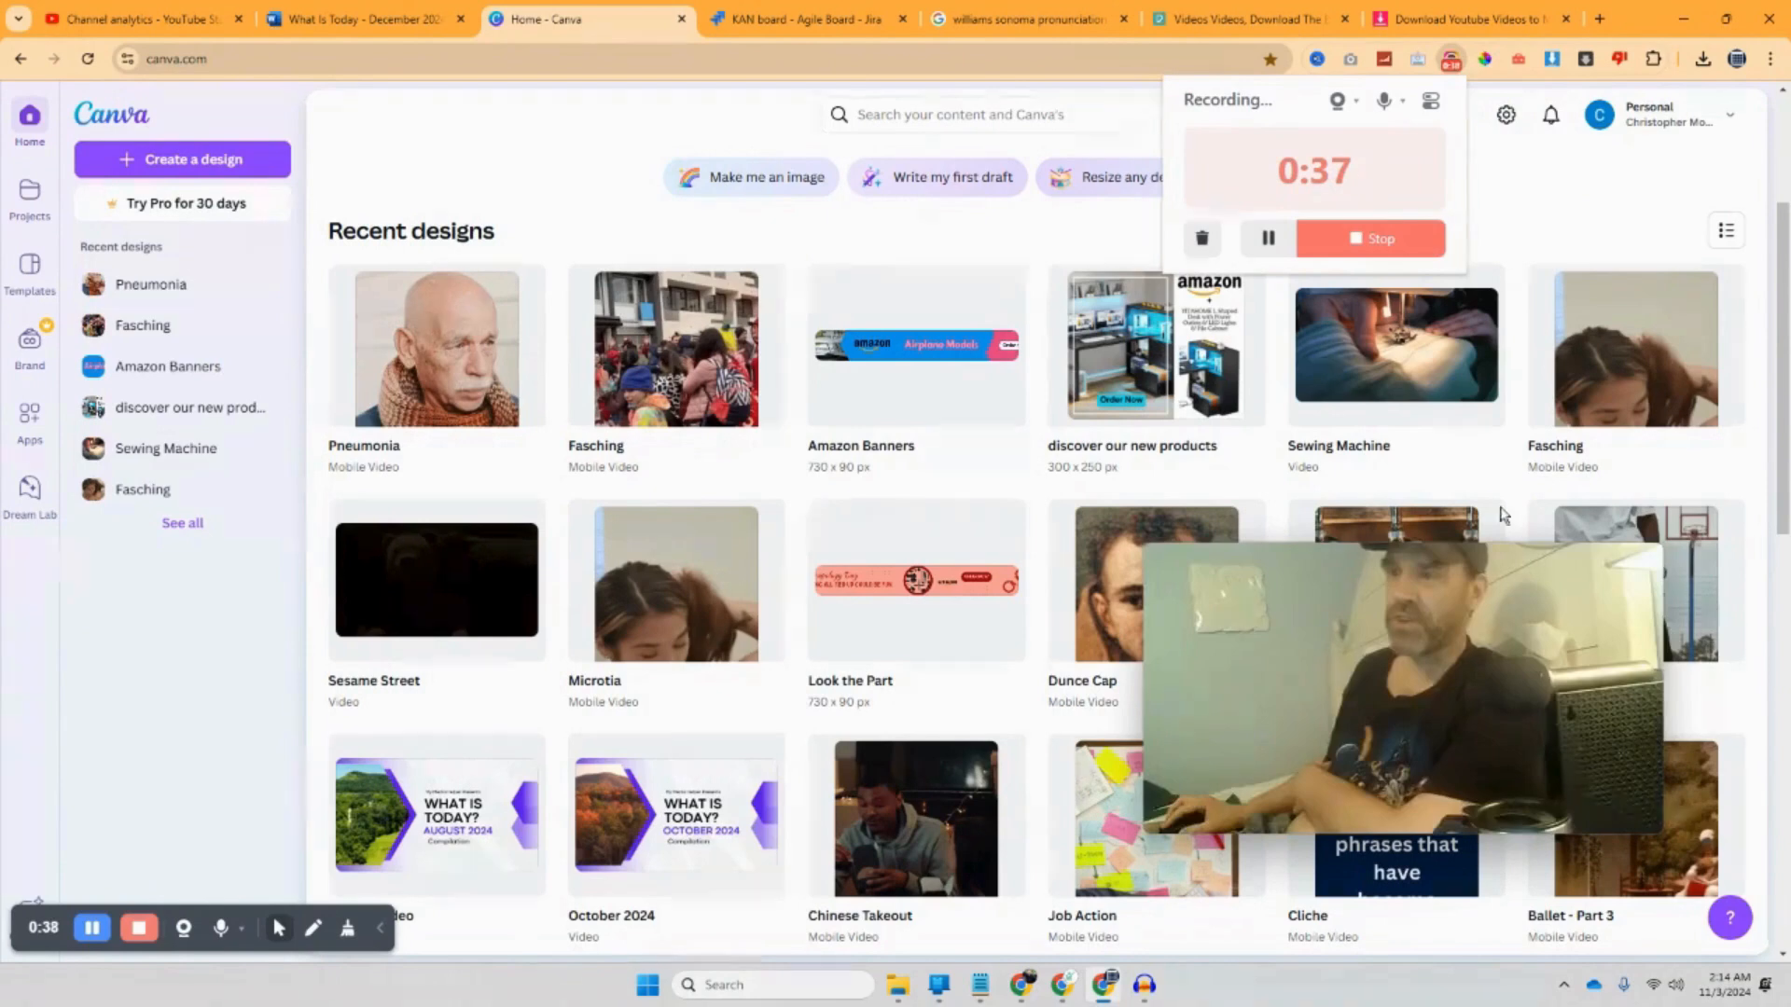
{"action": "right_click", "coordinate": [1456, 63]}
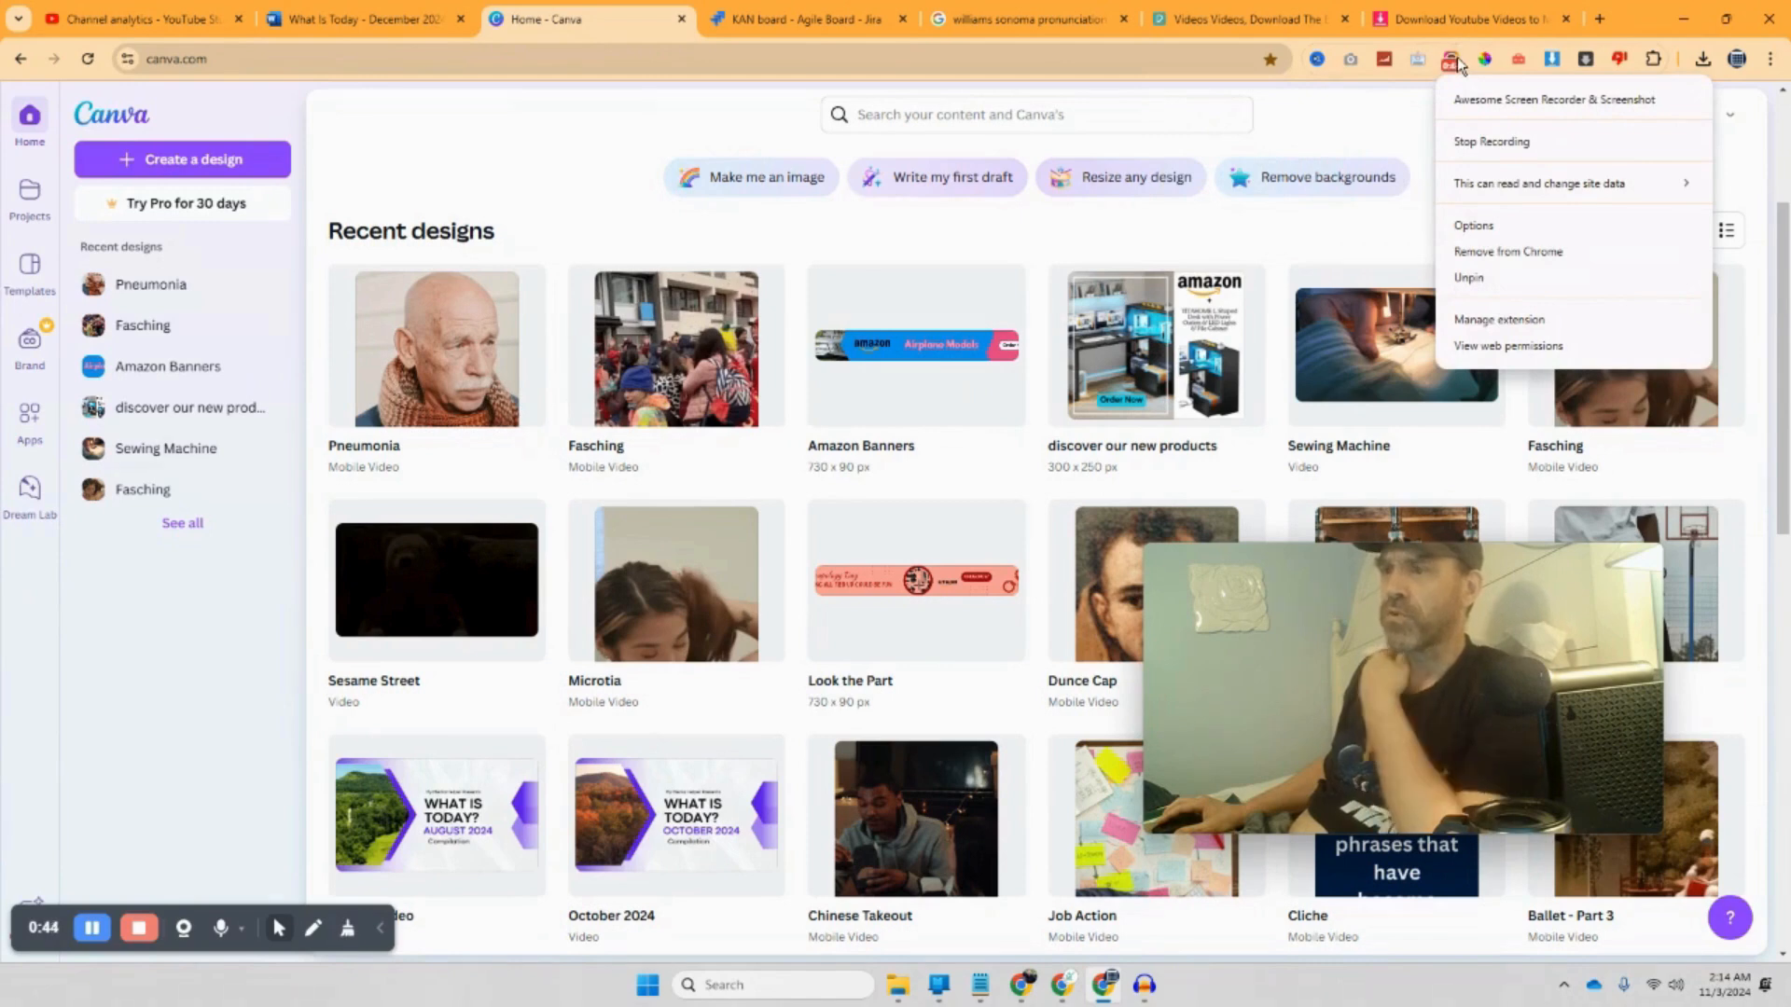
{"action": "left_click", "coordinate": [1371, 130]}
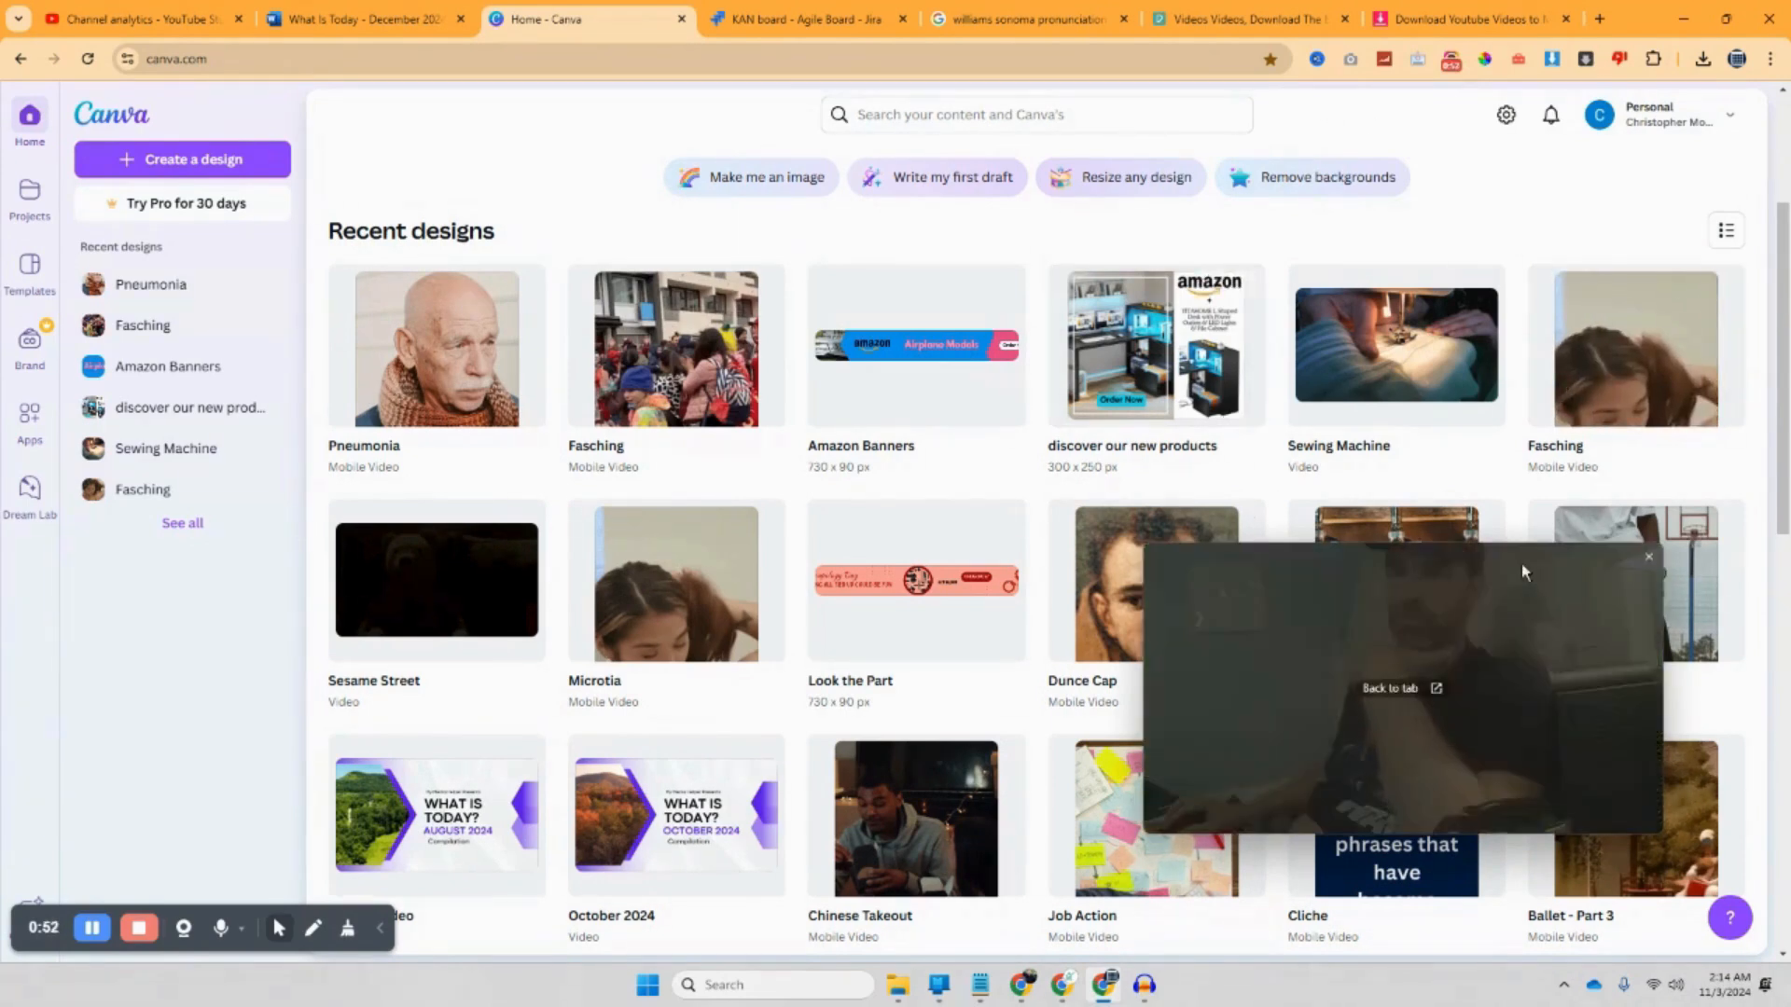
Step: Minimize Chrome and restore the Audacity project window from the taskbar
{"action": "left_click", "coordinate": [1682, 14]}
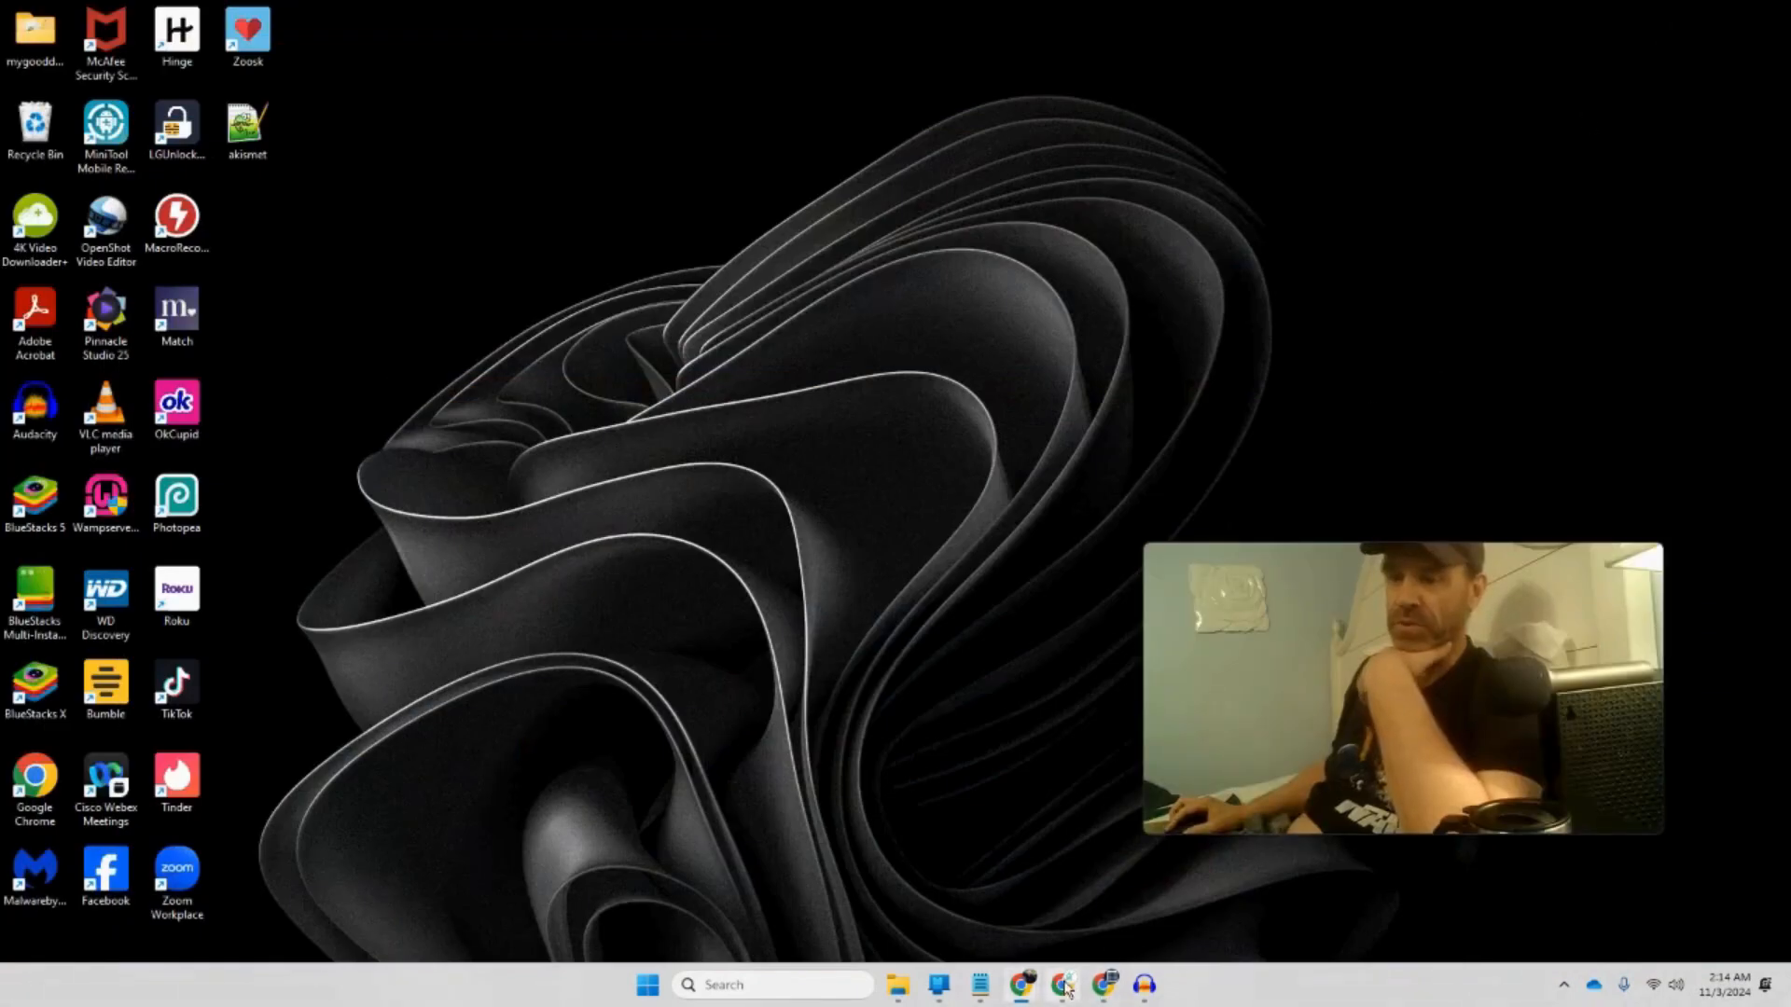
{"action": "left_click", "coordinate": [1063, 985]}
{"action": "left_click", "coordinate": [1145, 984]}
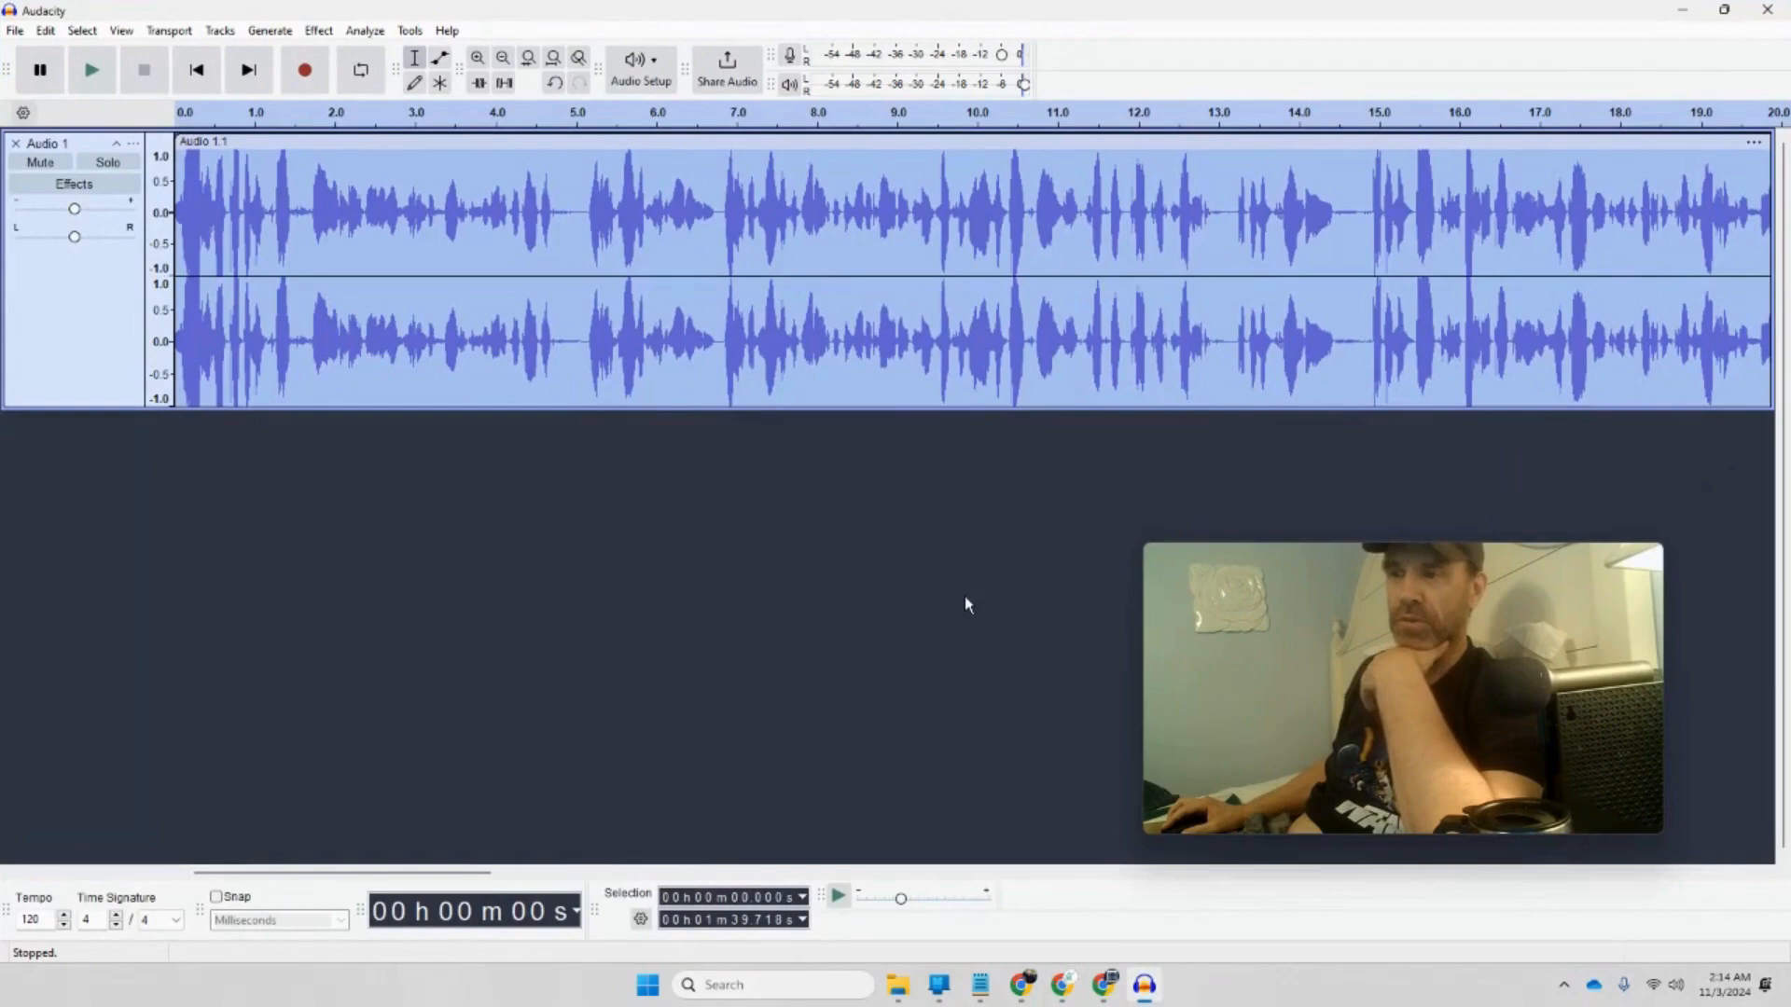
{"action": "mouse_move", "coordinate": [1250, 688]}
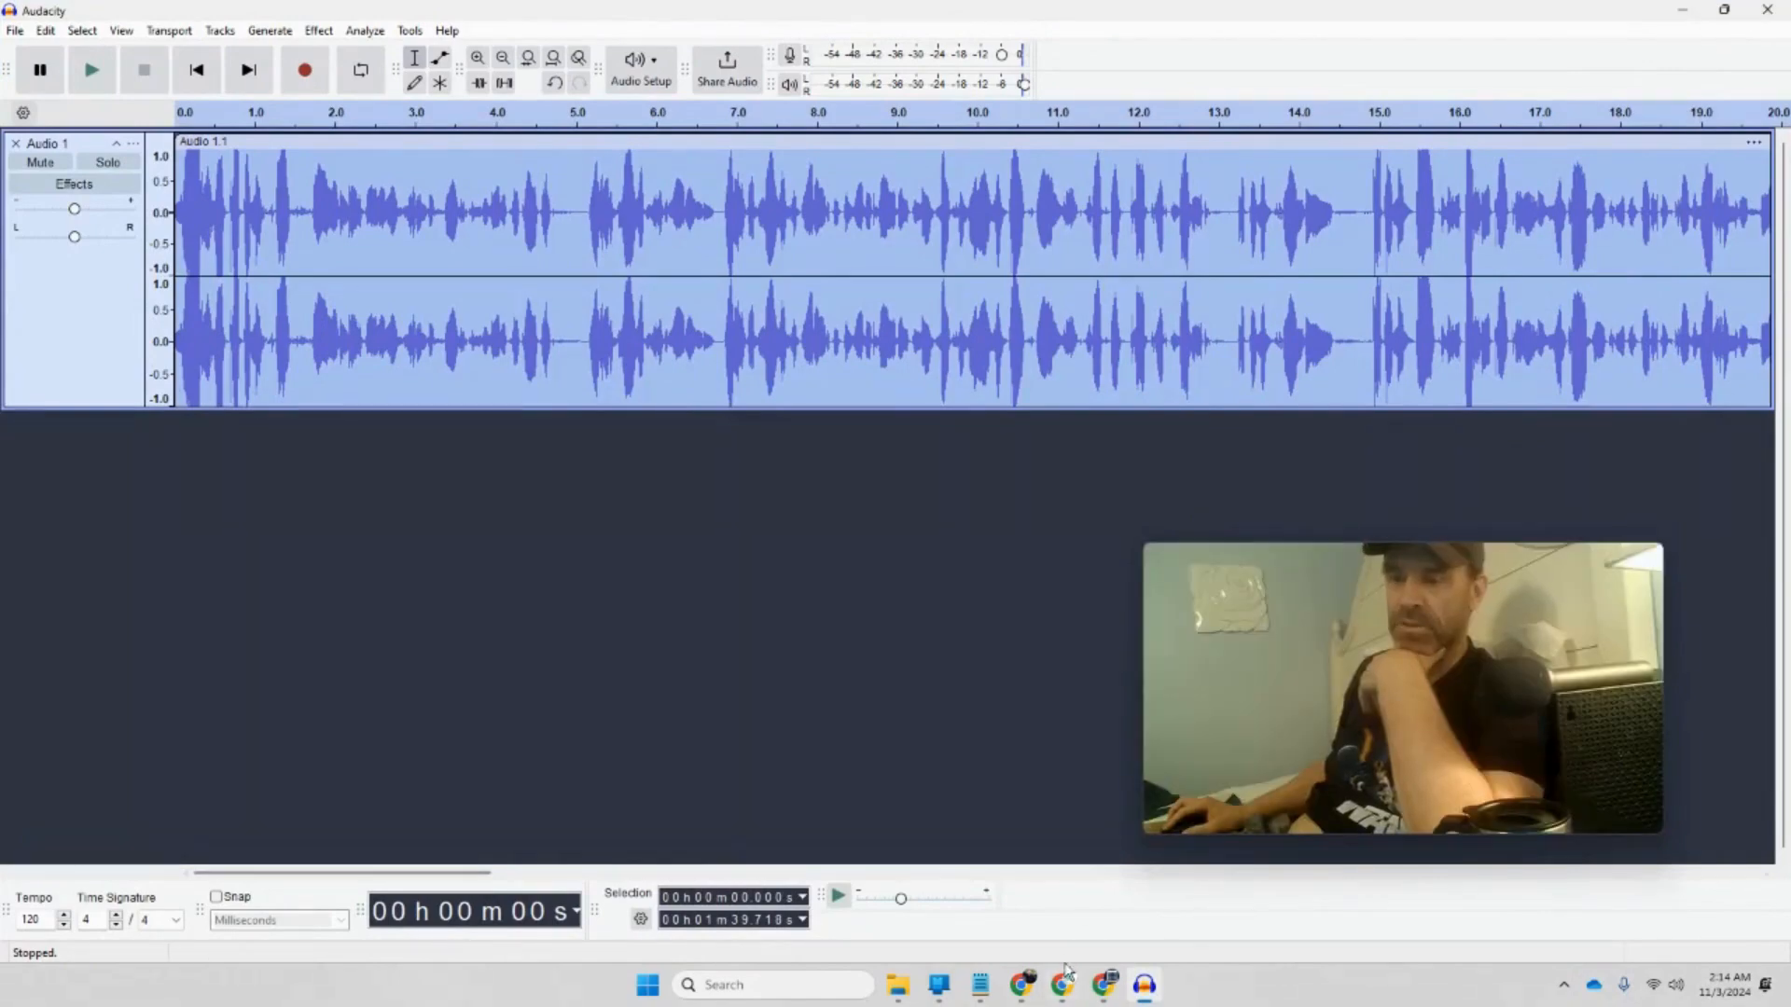
{"action": "mouse_move", "coordinate": [1063, 986]}
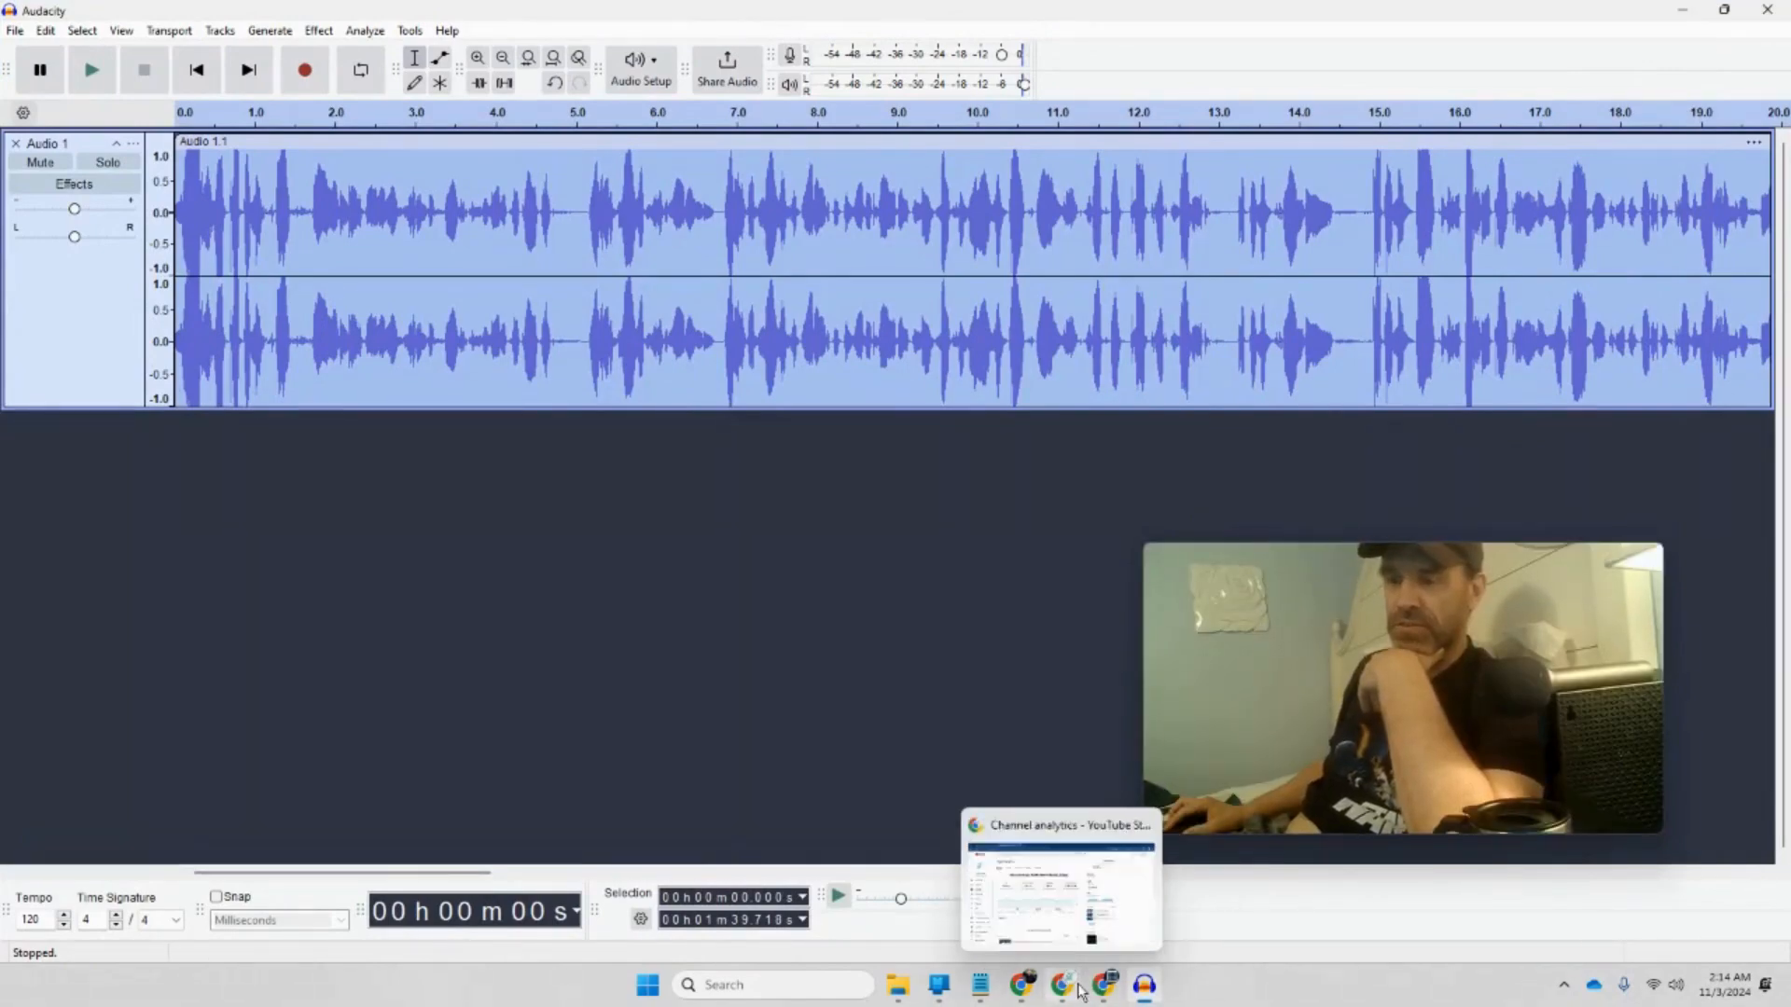
Step: Bring the Canva home page forward, scroll it, and open then close Create a design
{"action": "left_click", "coordinate": [1102, 977]}
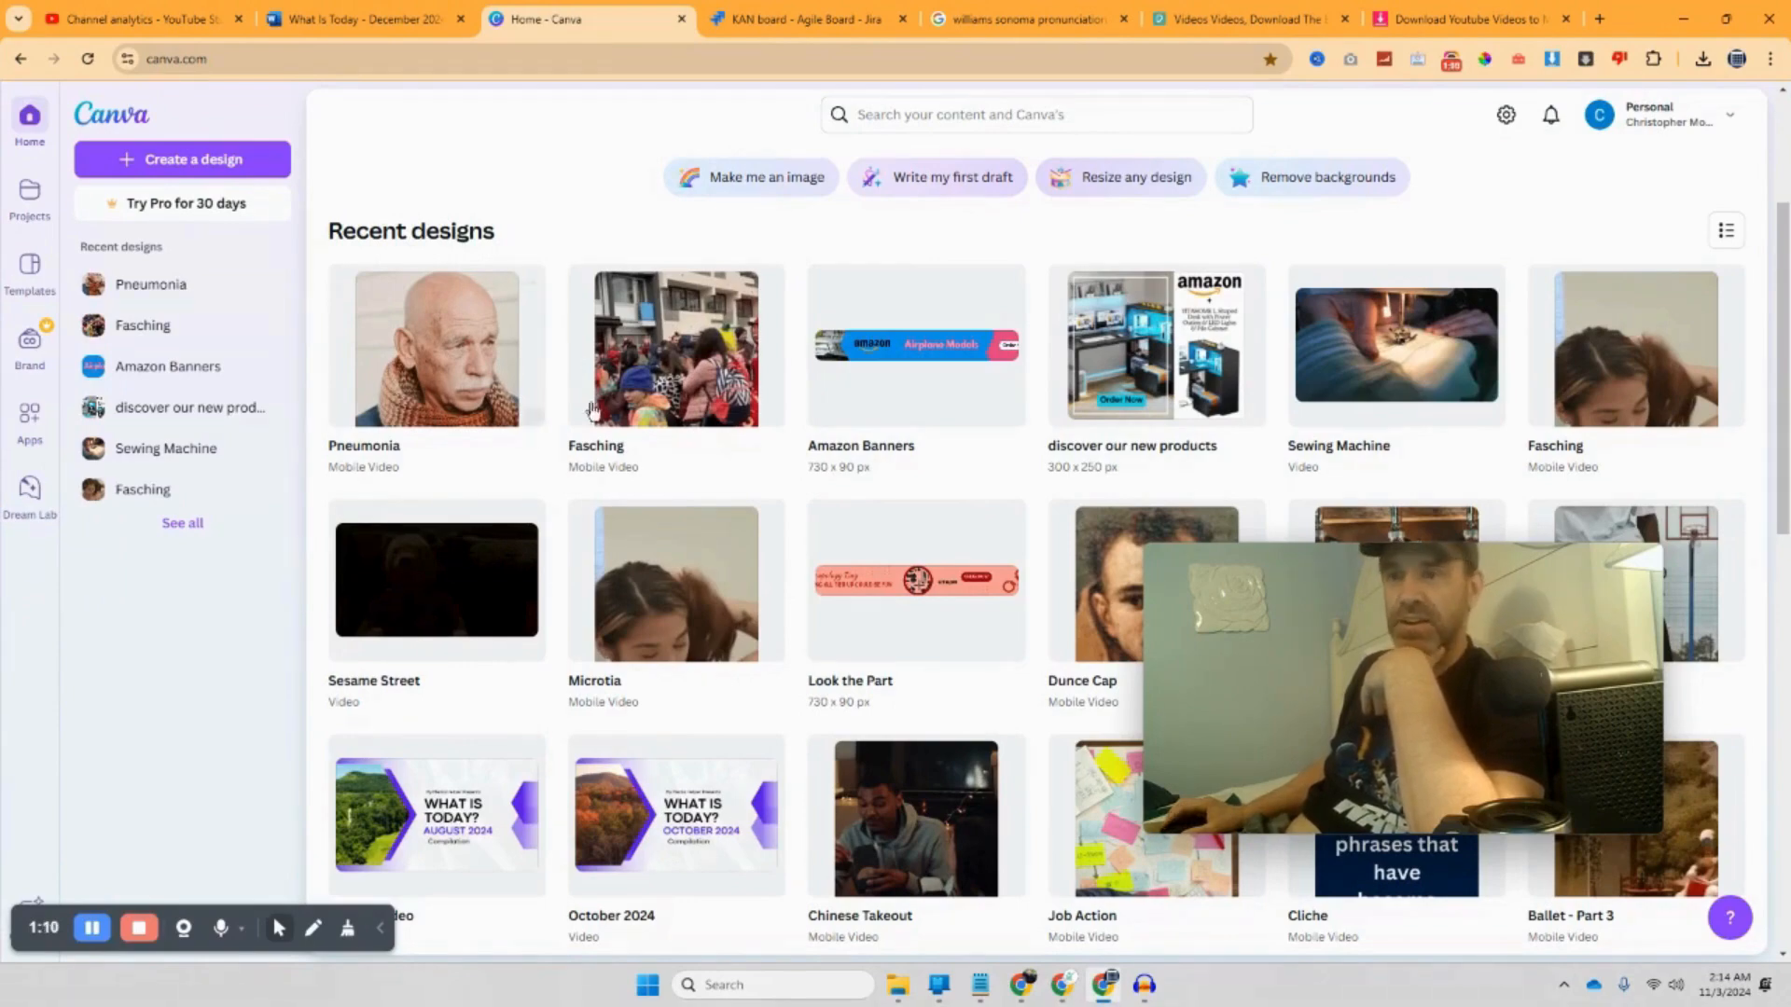
{"action": "scroll", "coordinate": [593, 410], "scroll_direction": "down", "scroll_amount": 20}
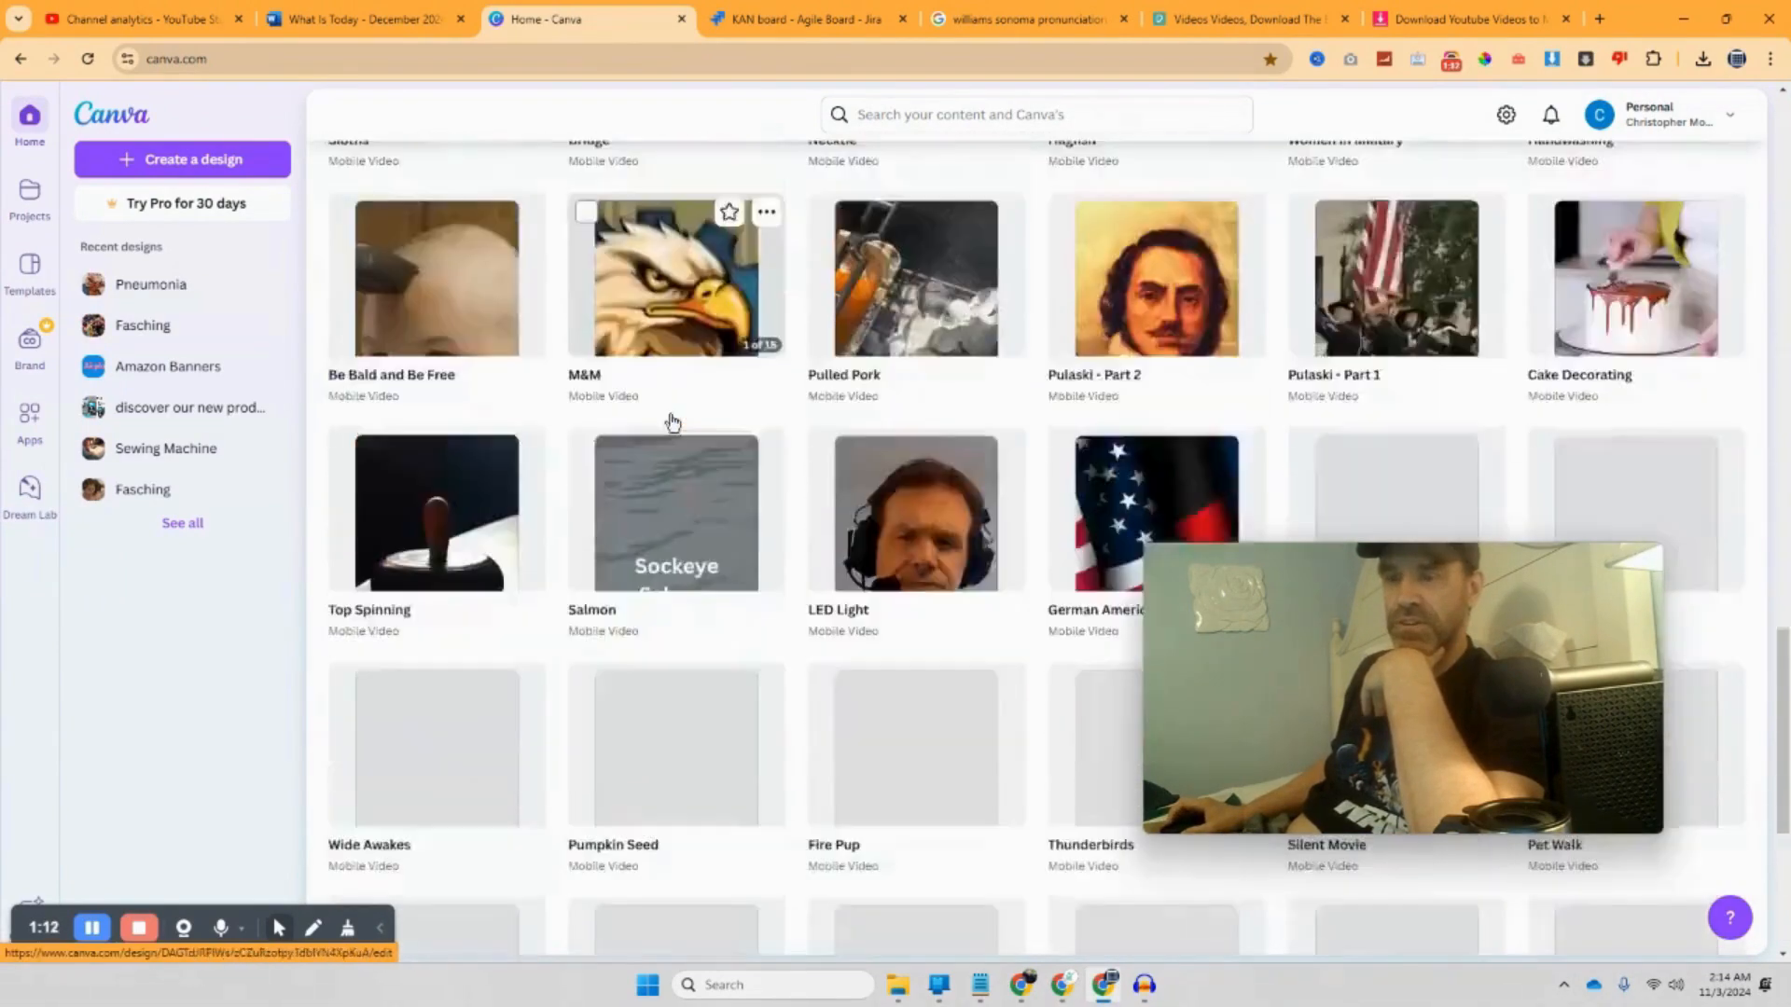
{"action": "scroll", "coordinate": [671, 421], "scroll_direction": "up", "scroll_amount": 20}
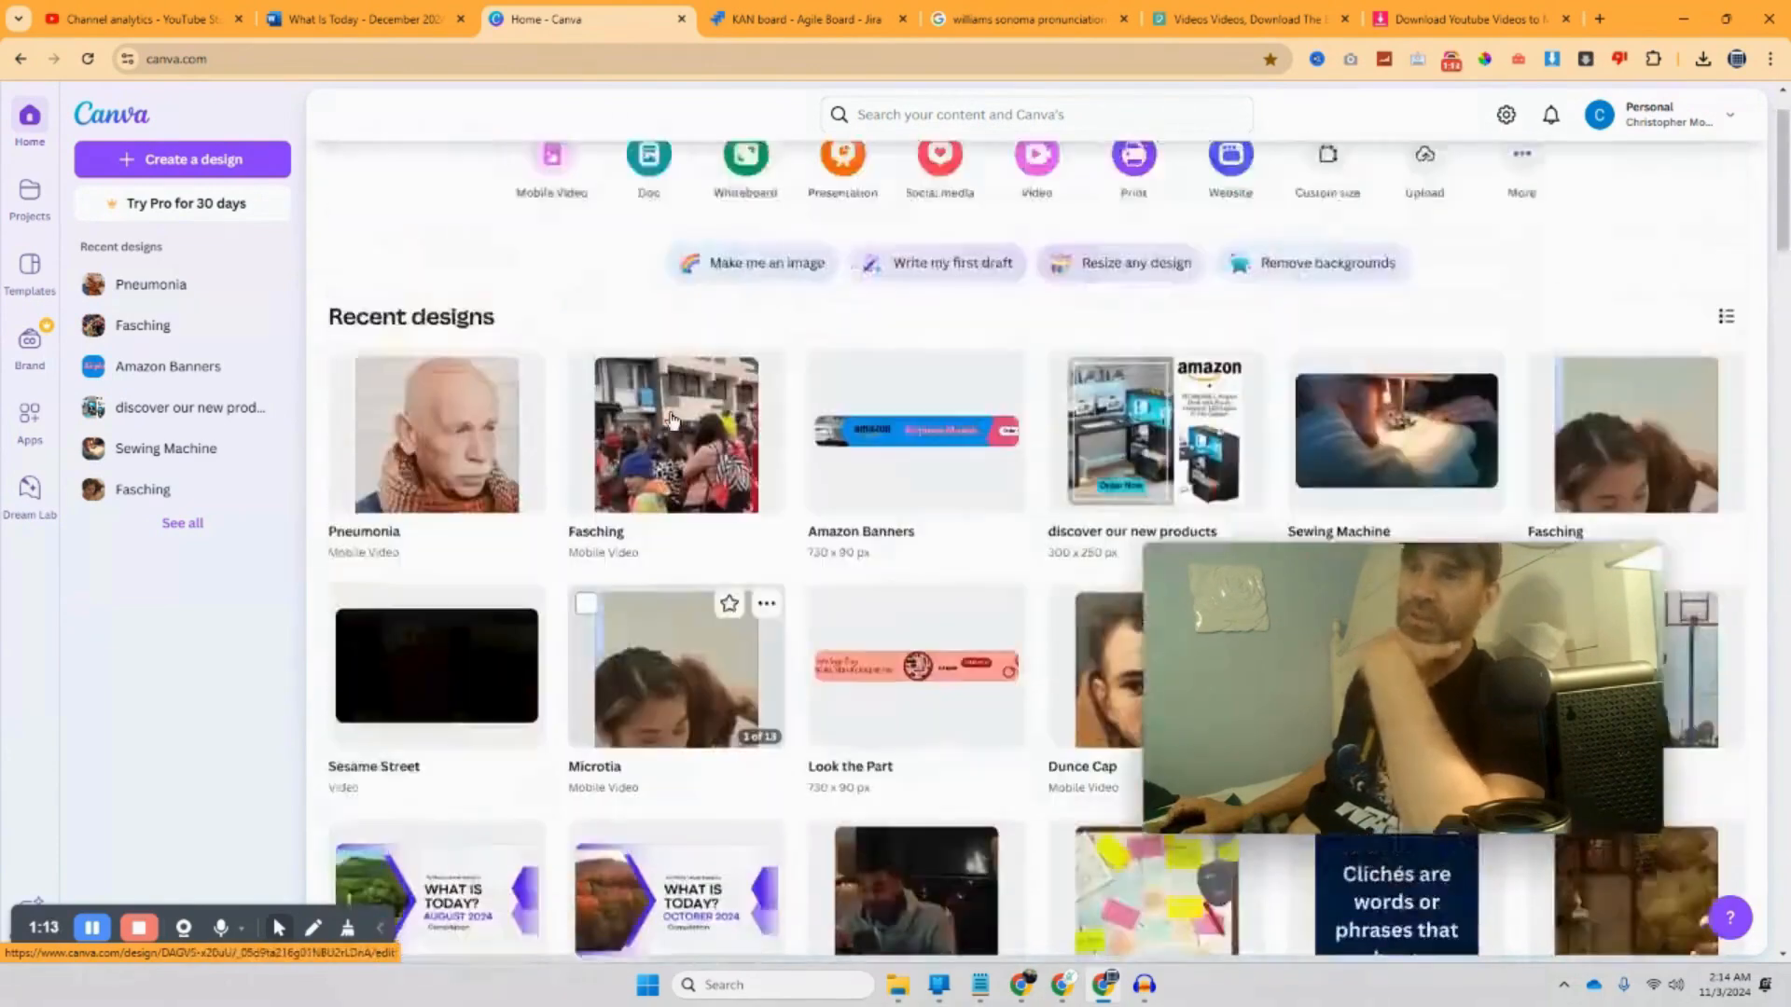
{"action": "scroll", "coordinate": [671, 421], "scroll_direction": "up", "scroll_amount": 3}
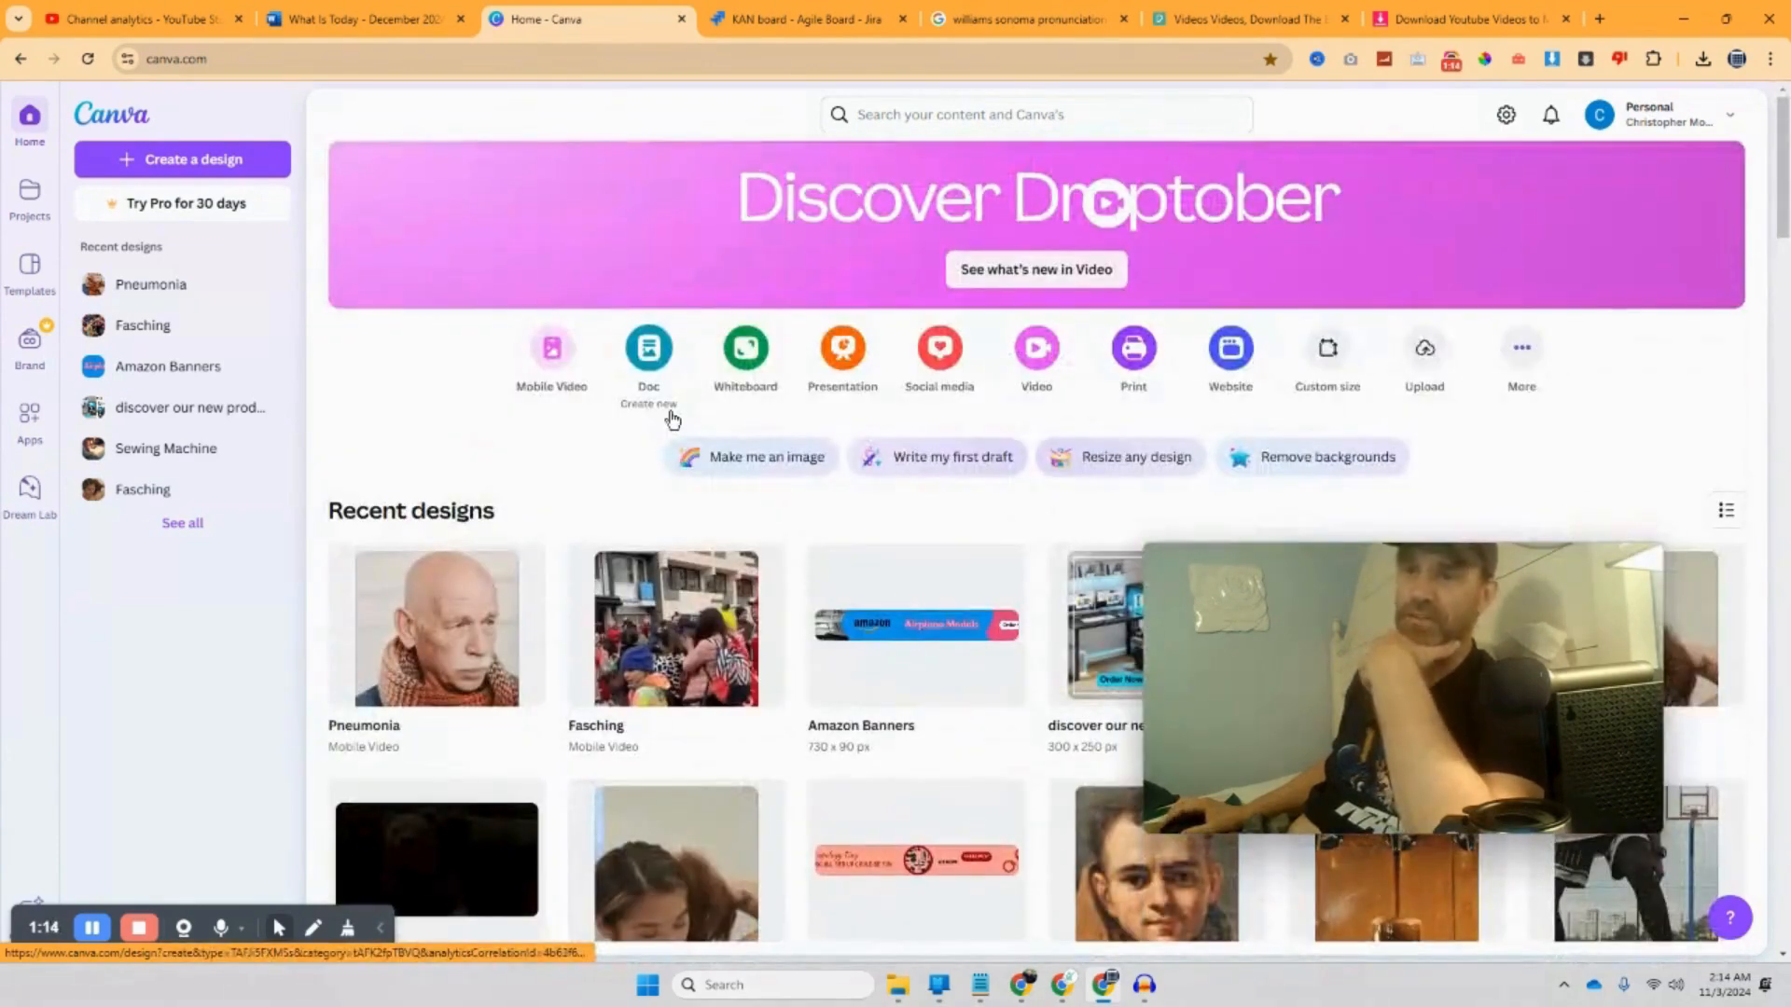
{"action": "left_click", "coordinate": [176, 166]}
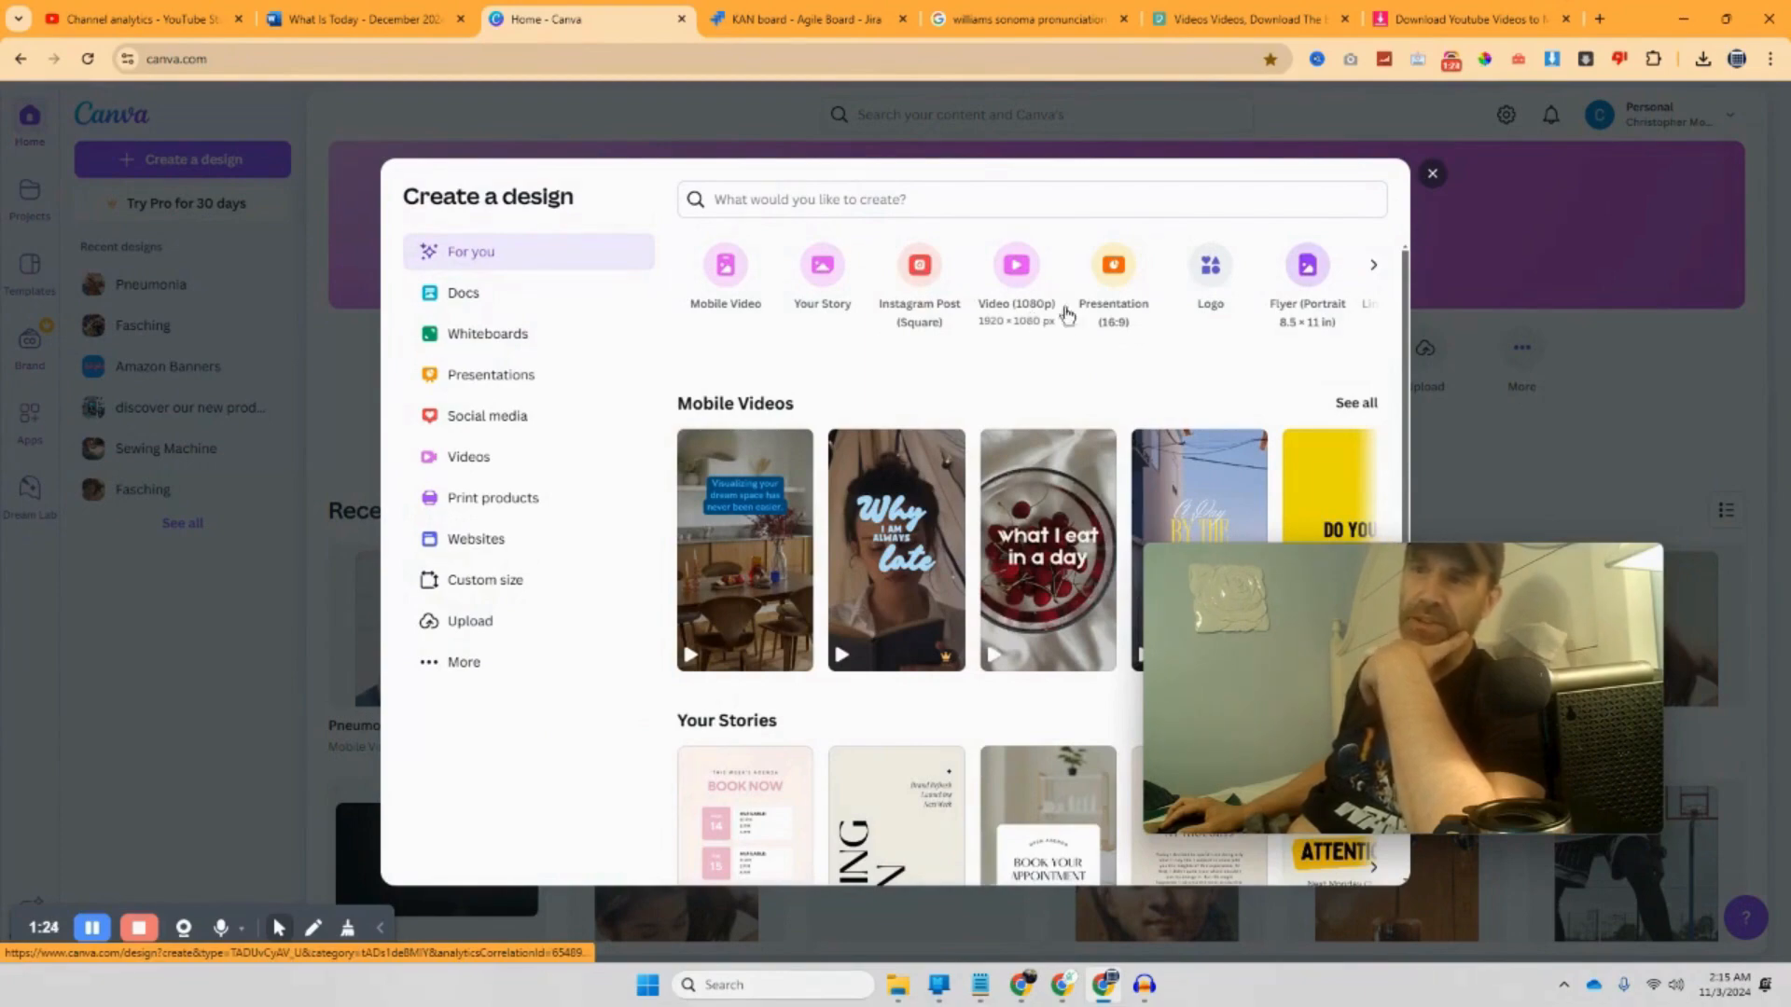
{"action": "left_click", "coordinate": [1431, 174]}
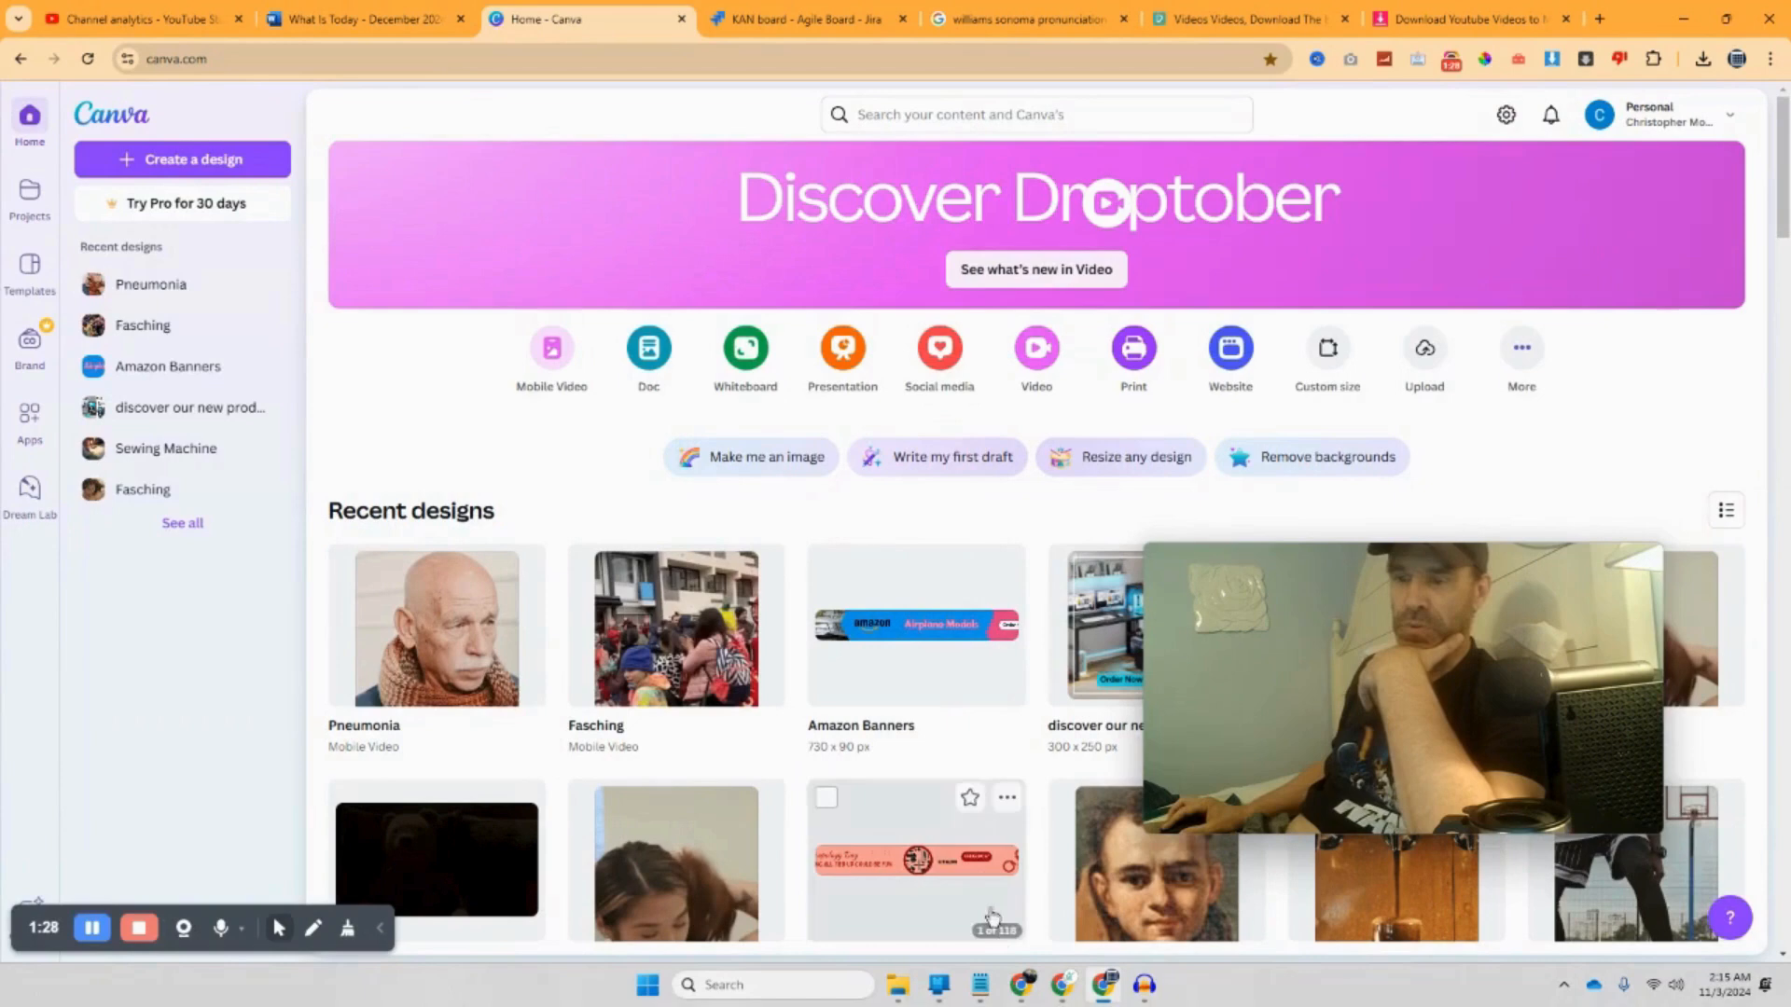
Step: Switch to the JIRA - Part 2 video editor and scrub the playhead to about 10:41
{"action": "mouse_move", "coordinate": [1021, 985]}
{"action": "left_click", "coordinate": [908, 938]}
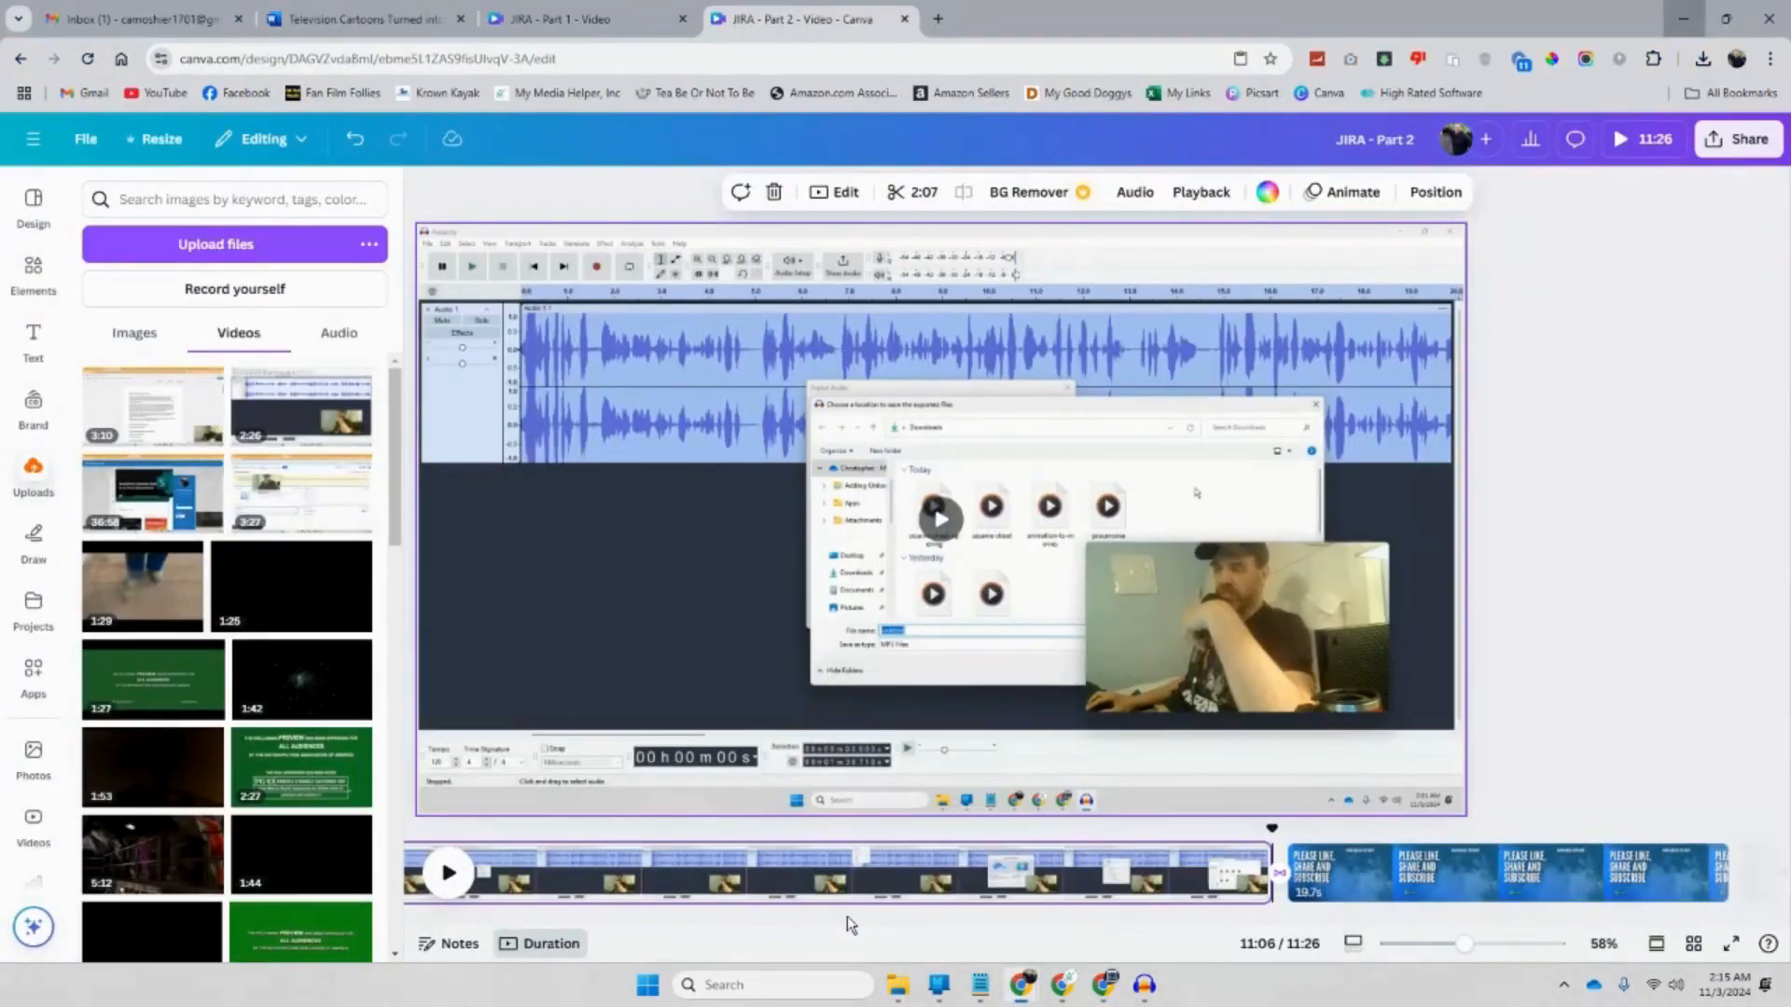
{"action": "mouse_move", "coordinate": [1179, 618]}
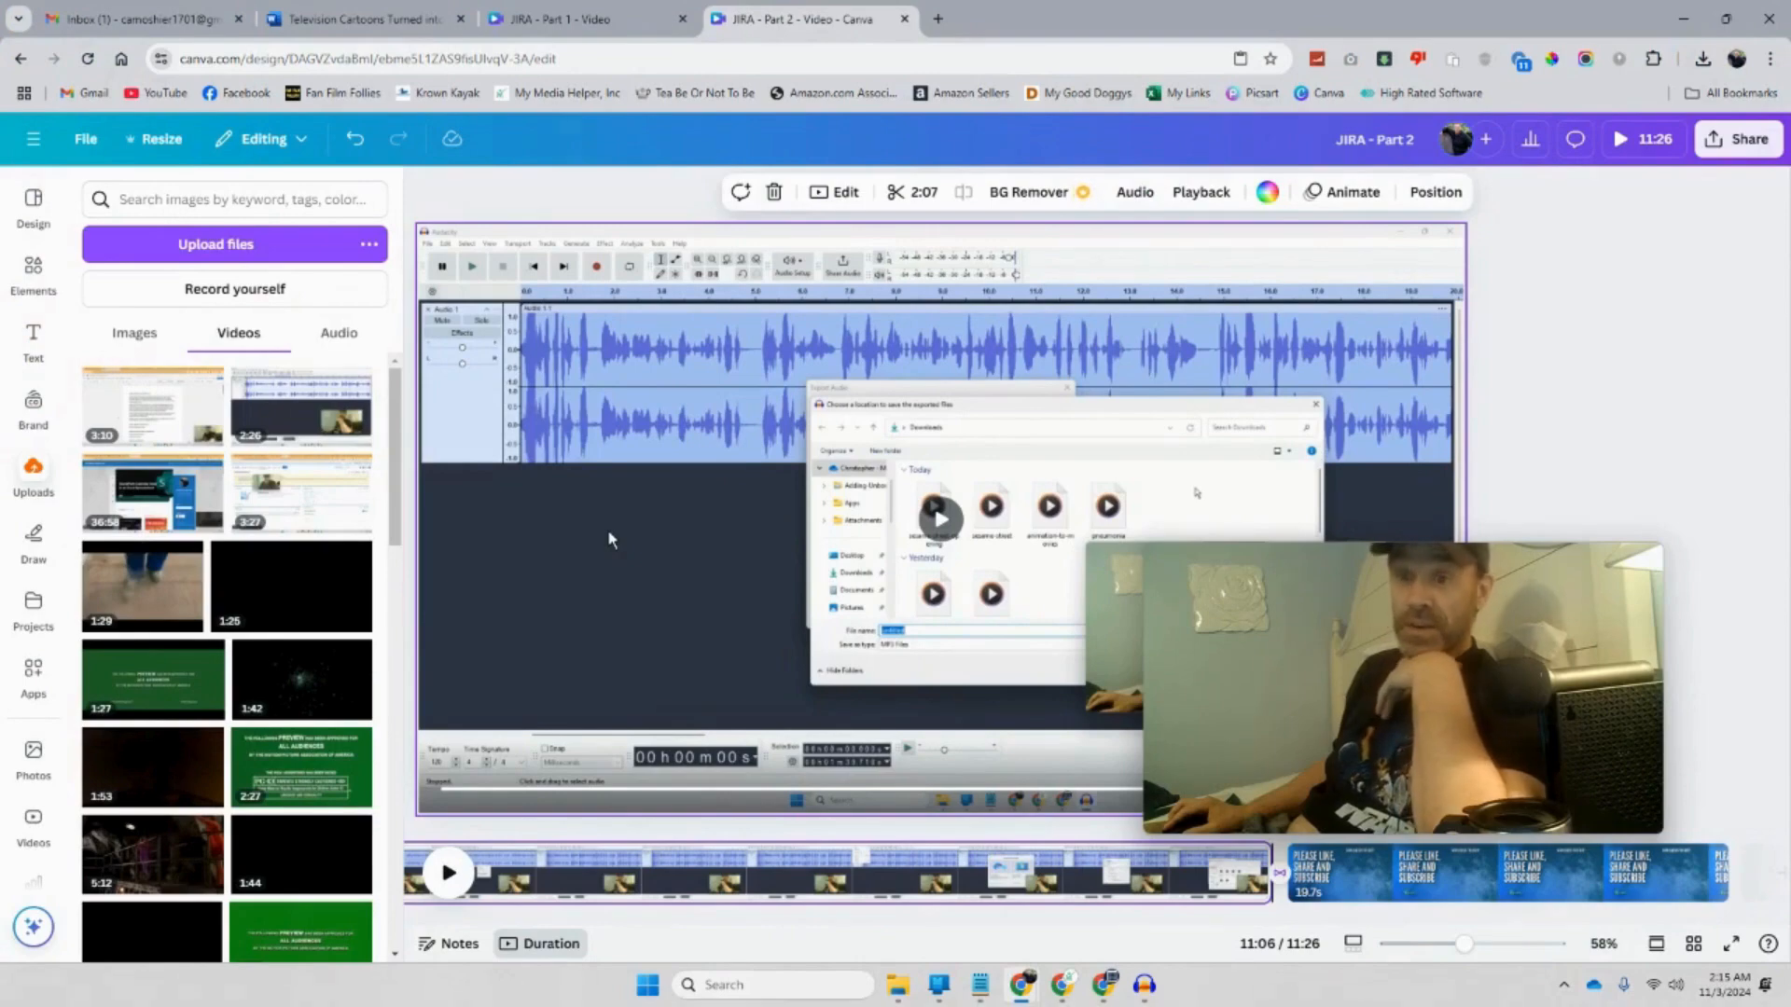
{"action": "mouse_move", "coordinate": [1061, 985]}
{"action": "left_click", "coordinate": [828, 890]}
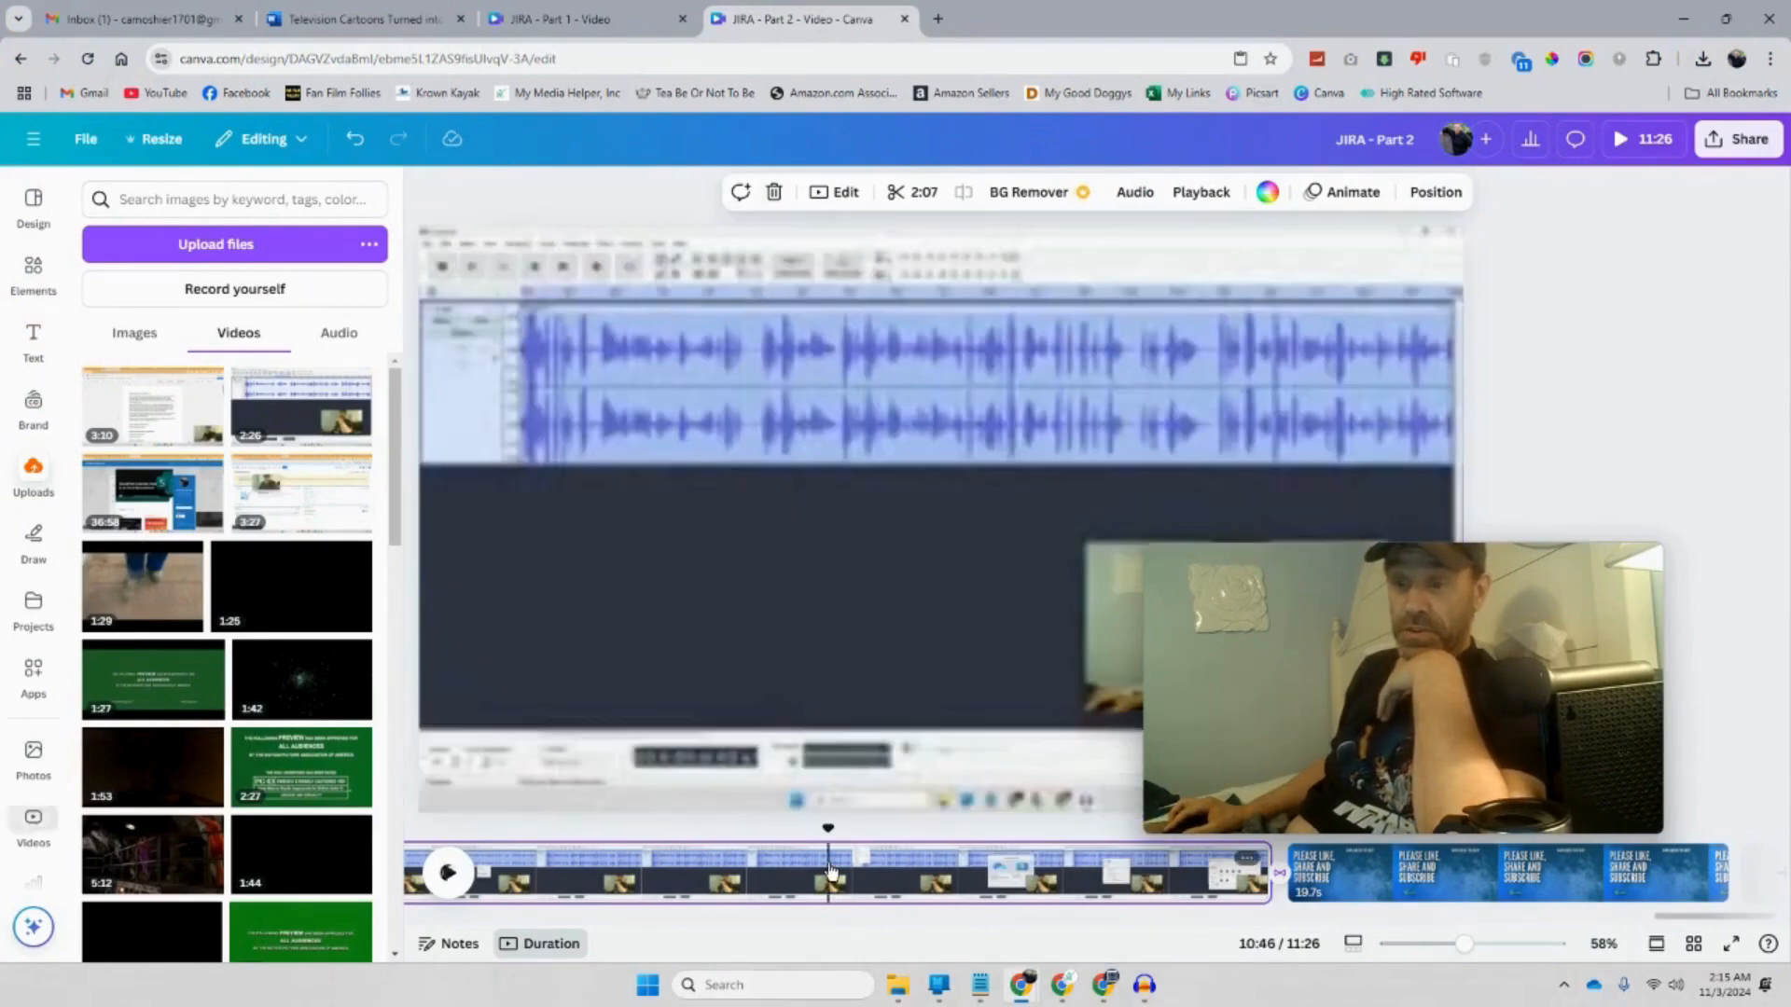
{"action": "left_click_drag", "start_coordinate": [829, 846], "coordinate": [718, 825]}
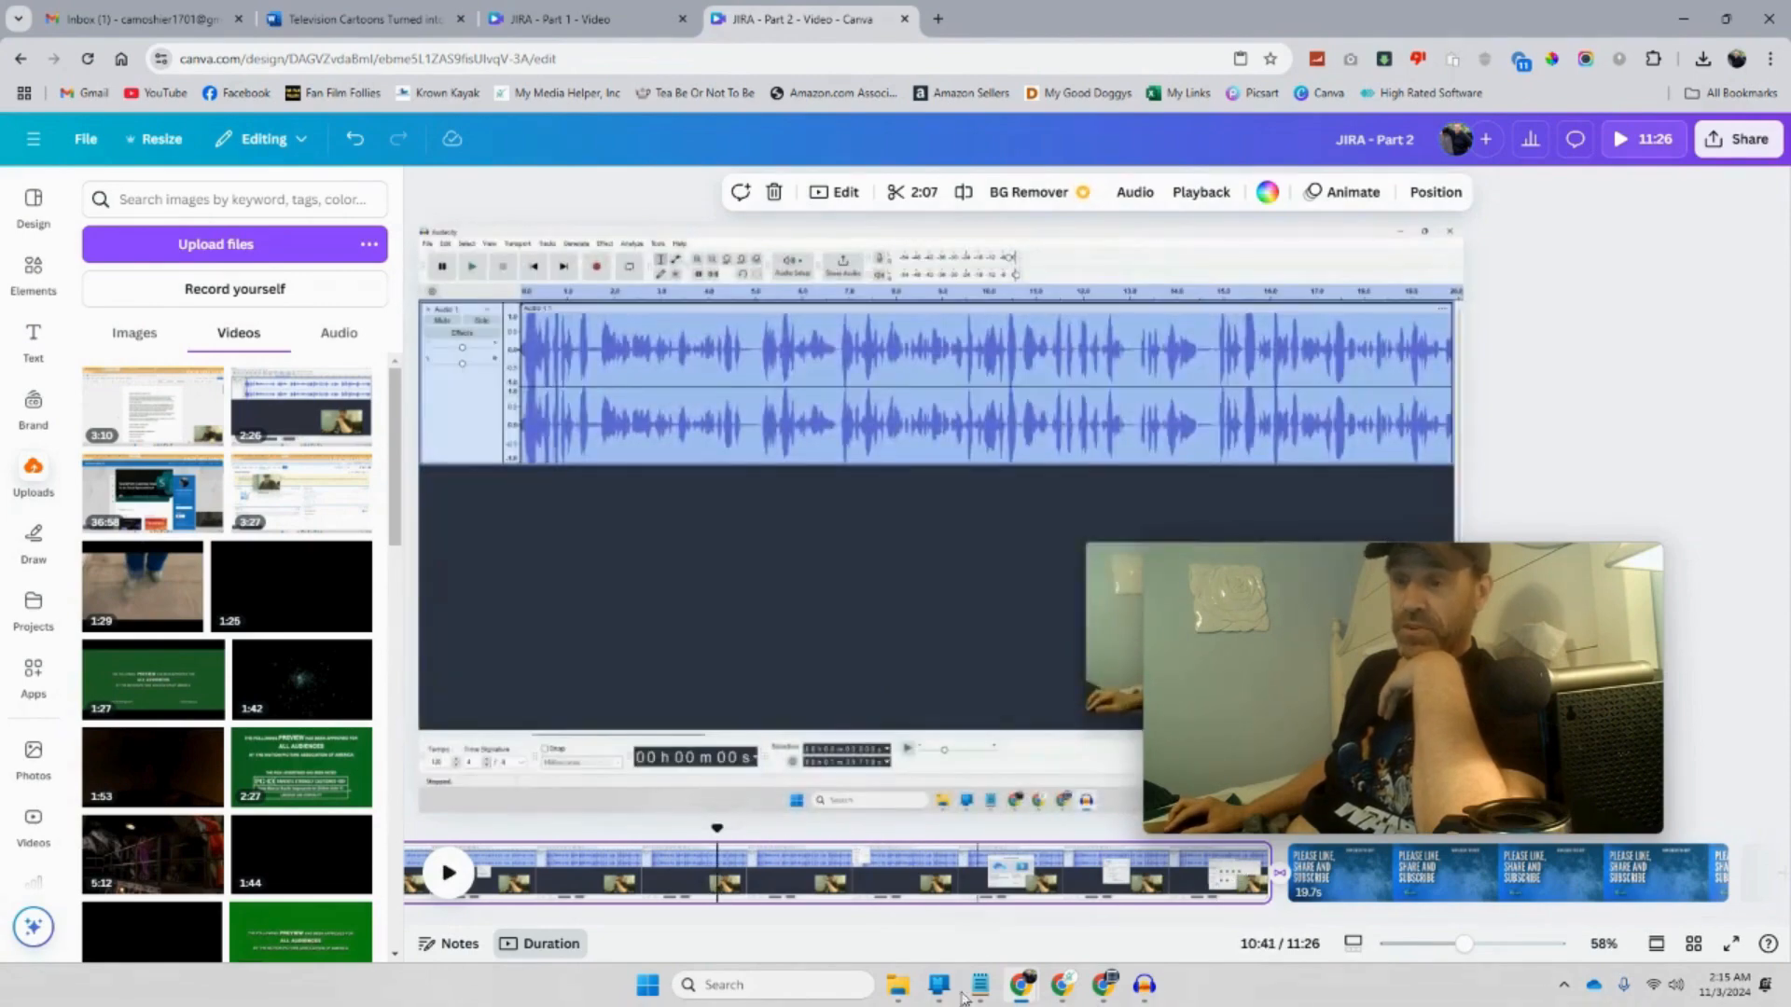
Step: Open File Explorer and browse the DATA (D:) drive
{"action": "left_click", "coordinate": [903, 988]}
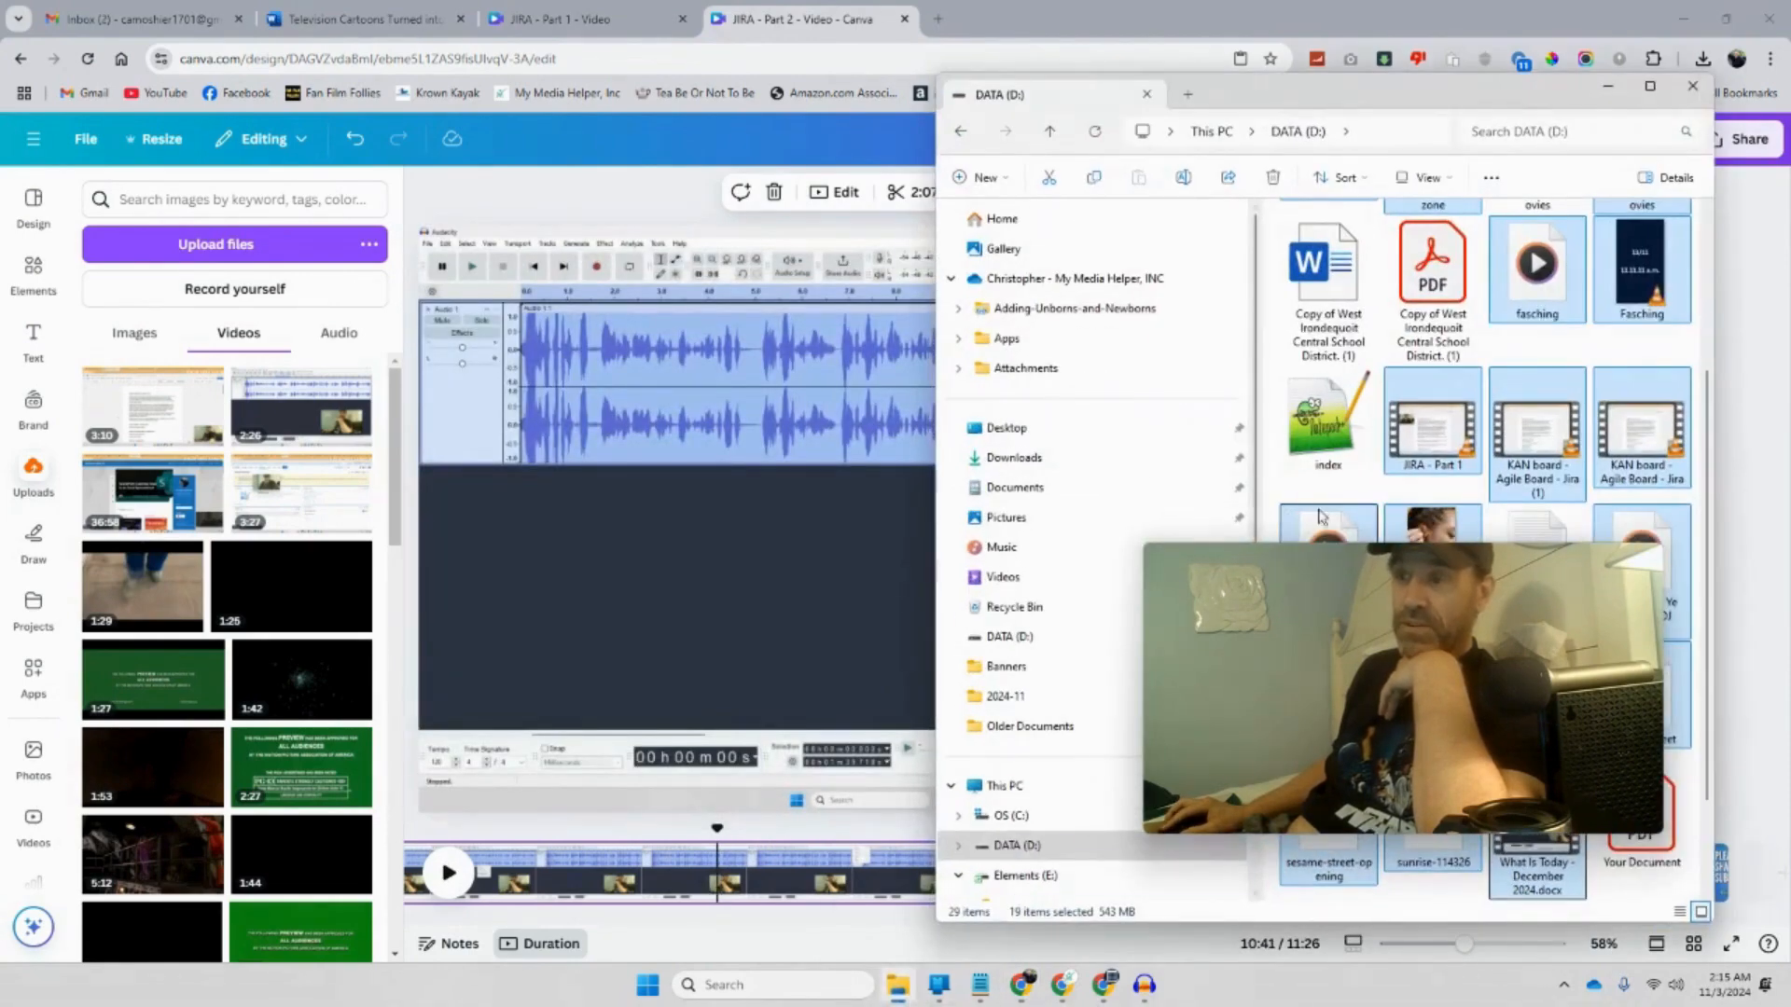
{"action": "left_click_drag", "start_coordinate": [1372, 610], "coordinate": [1470, 549]}
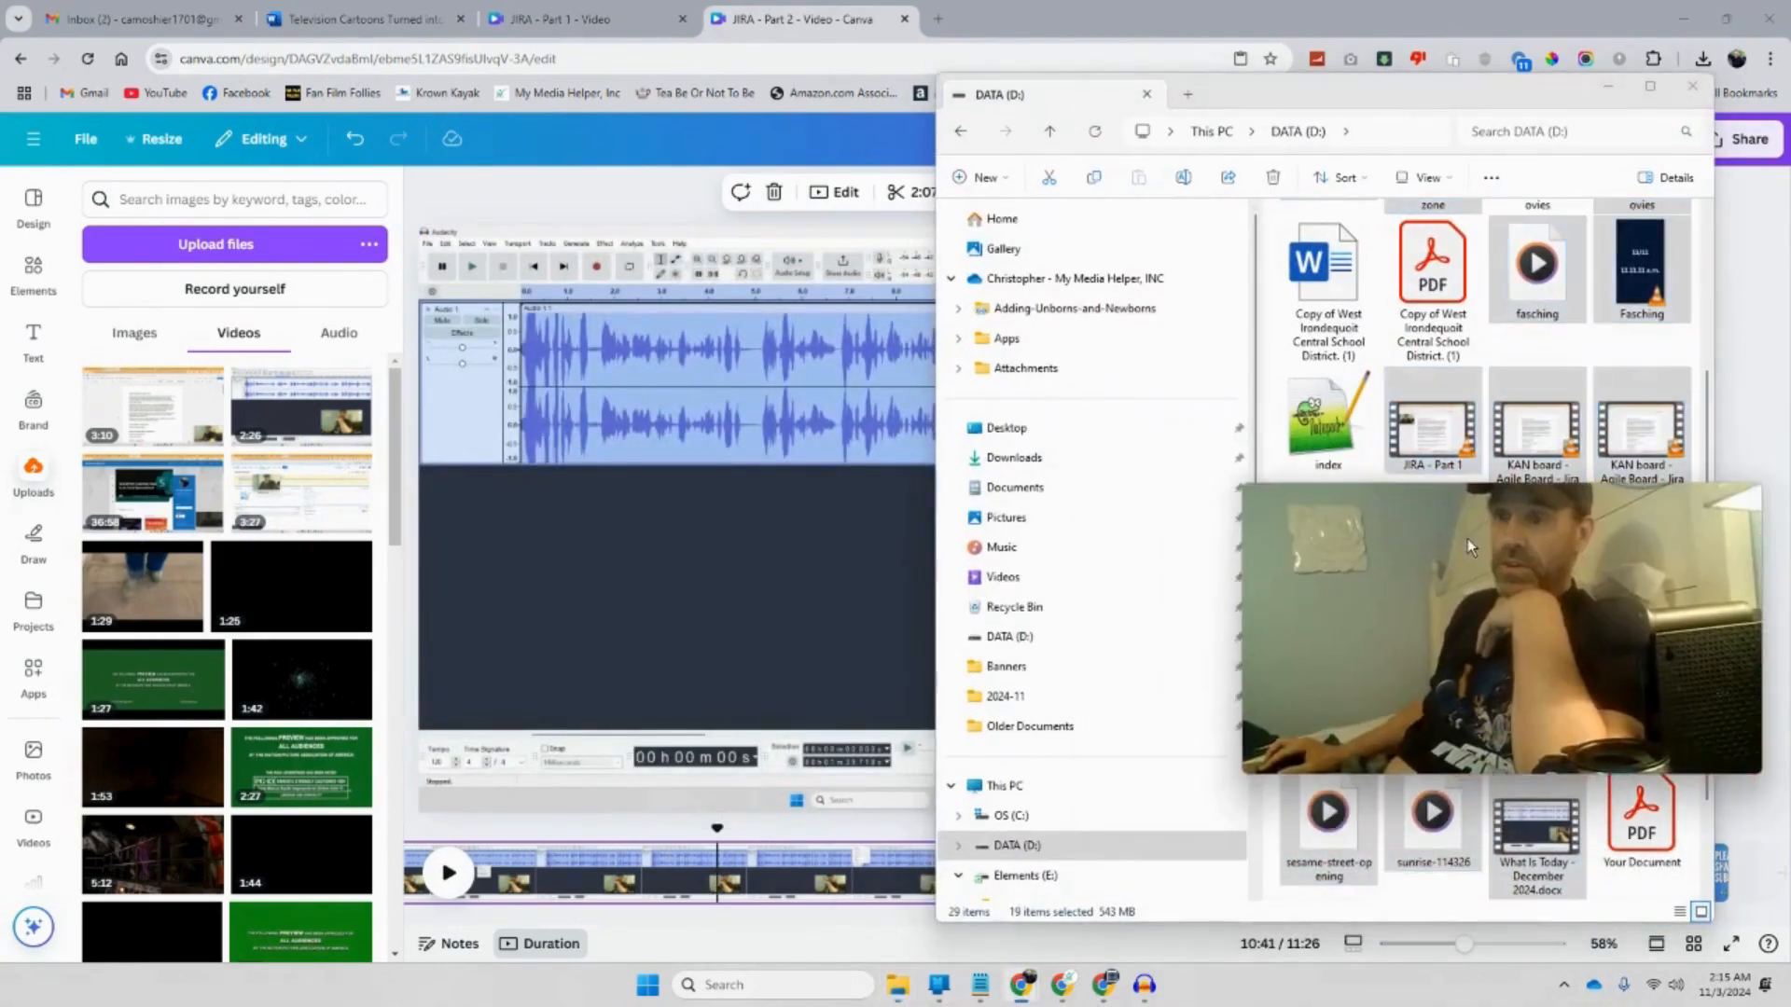
{"action": "left_click", "coordinate": [1007, 637]}
{"action": "left_click_drag", "start_coordinate": [1367, 617], "coordinate": [735, 235]}
{"action": "scroll", "coordinate": [1447, 560], "scroll_direction": "down", "scroll_amount": 3}
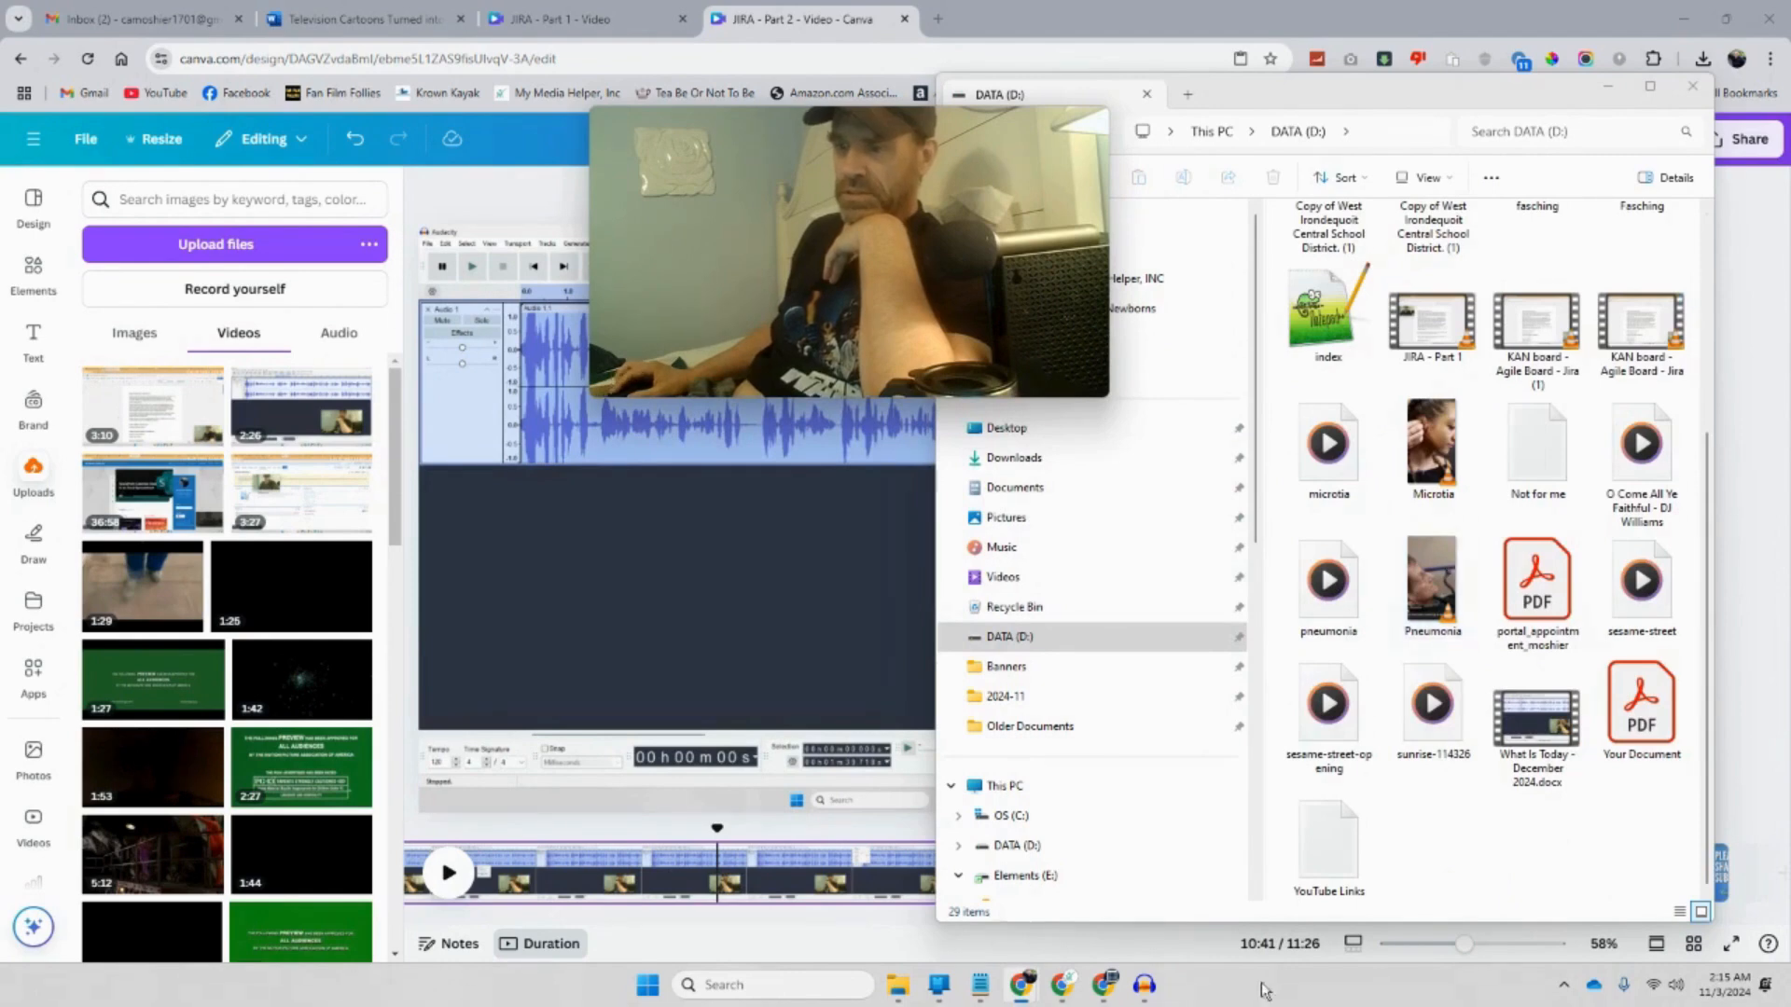
Step: Start Audacity's audio export, then copy the Peppermint Bark heading from the December 2024 document
{"action": "left_click", "coordinate": [1144, 985]}
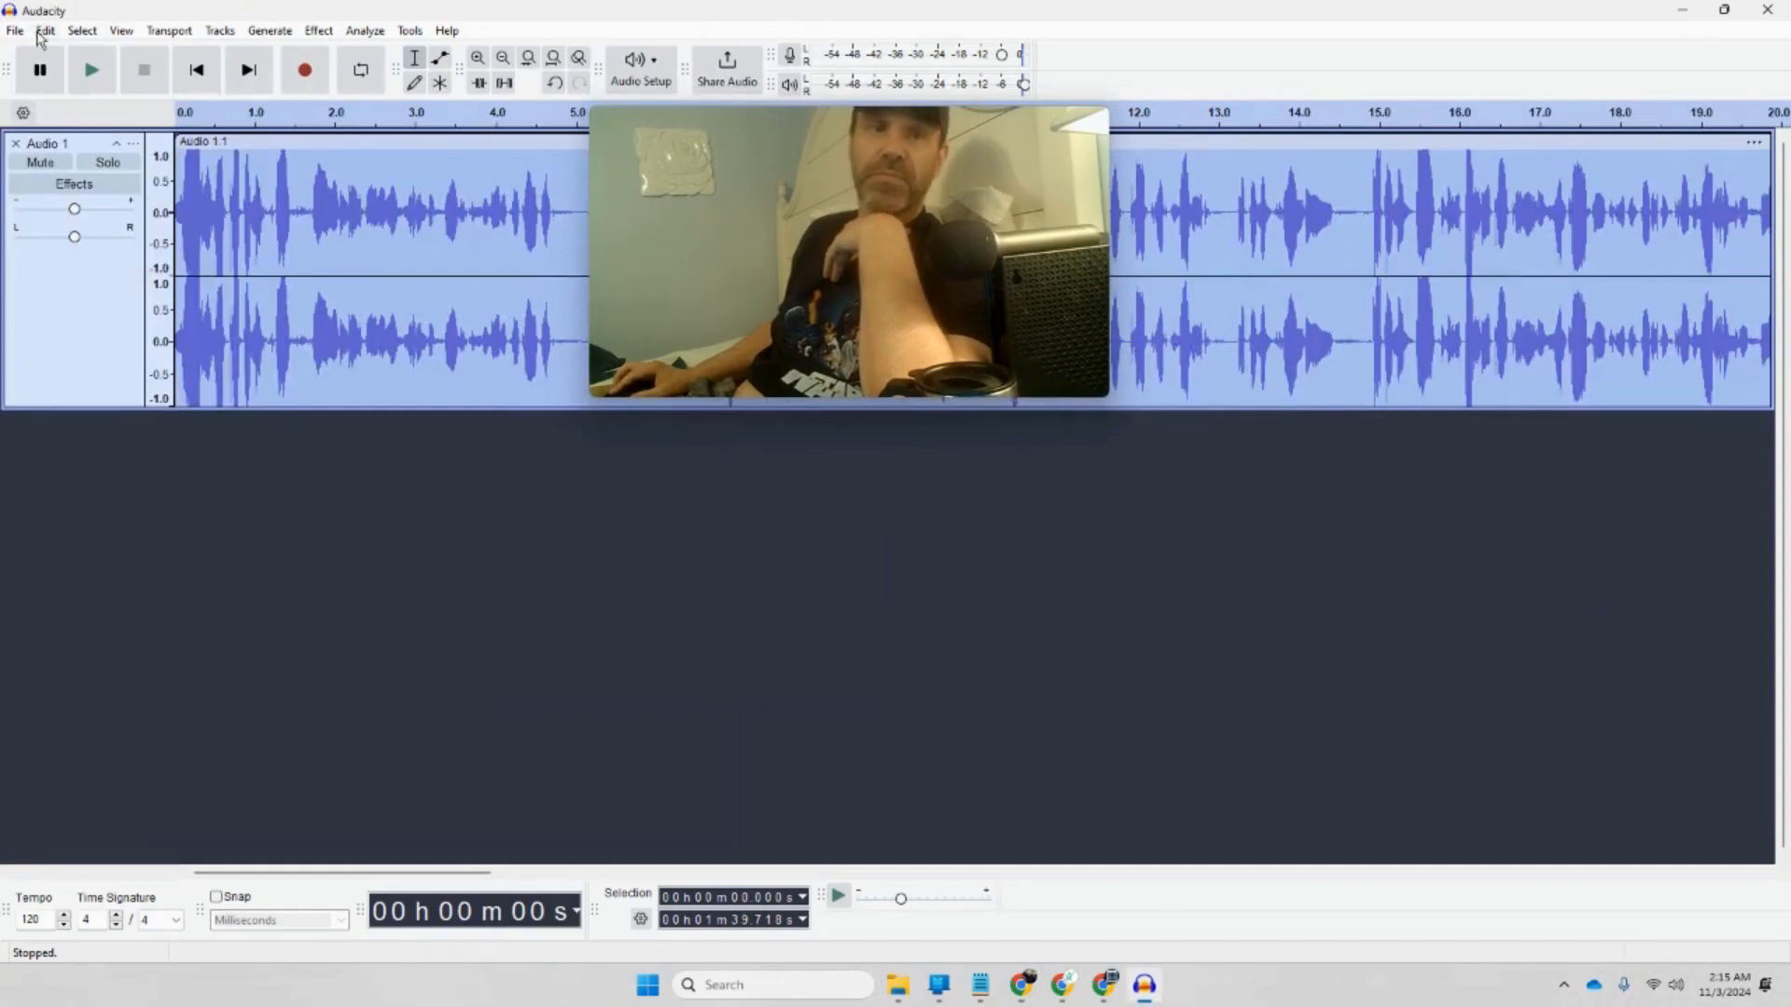
{"action": "left_click", "coordinate": [19, 33]}
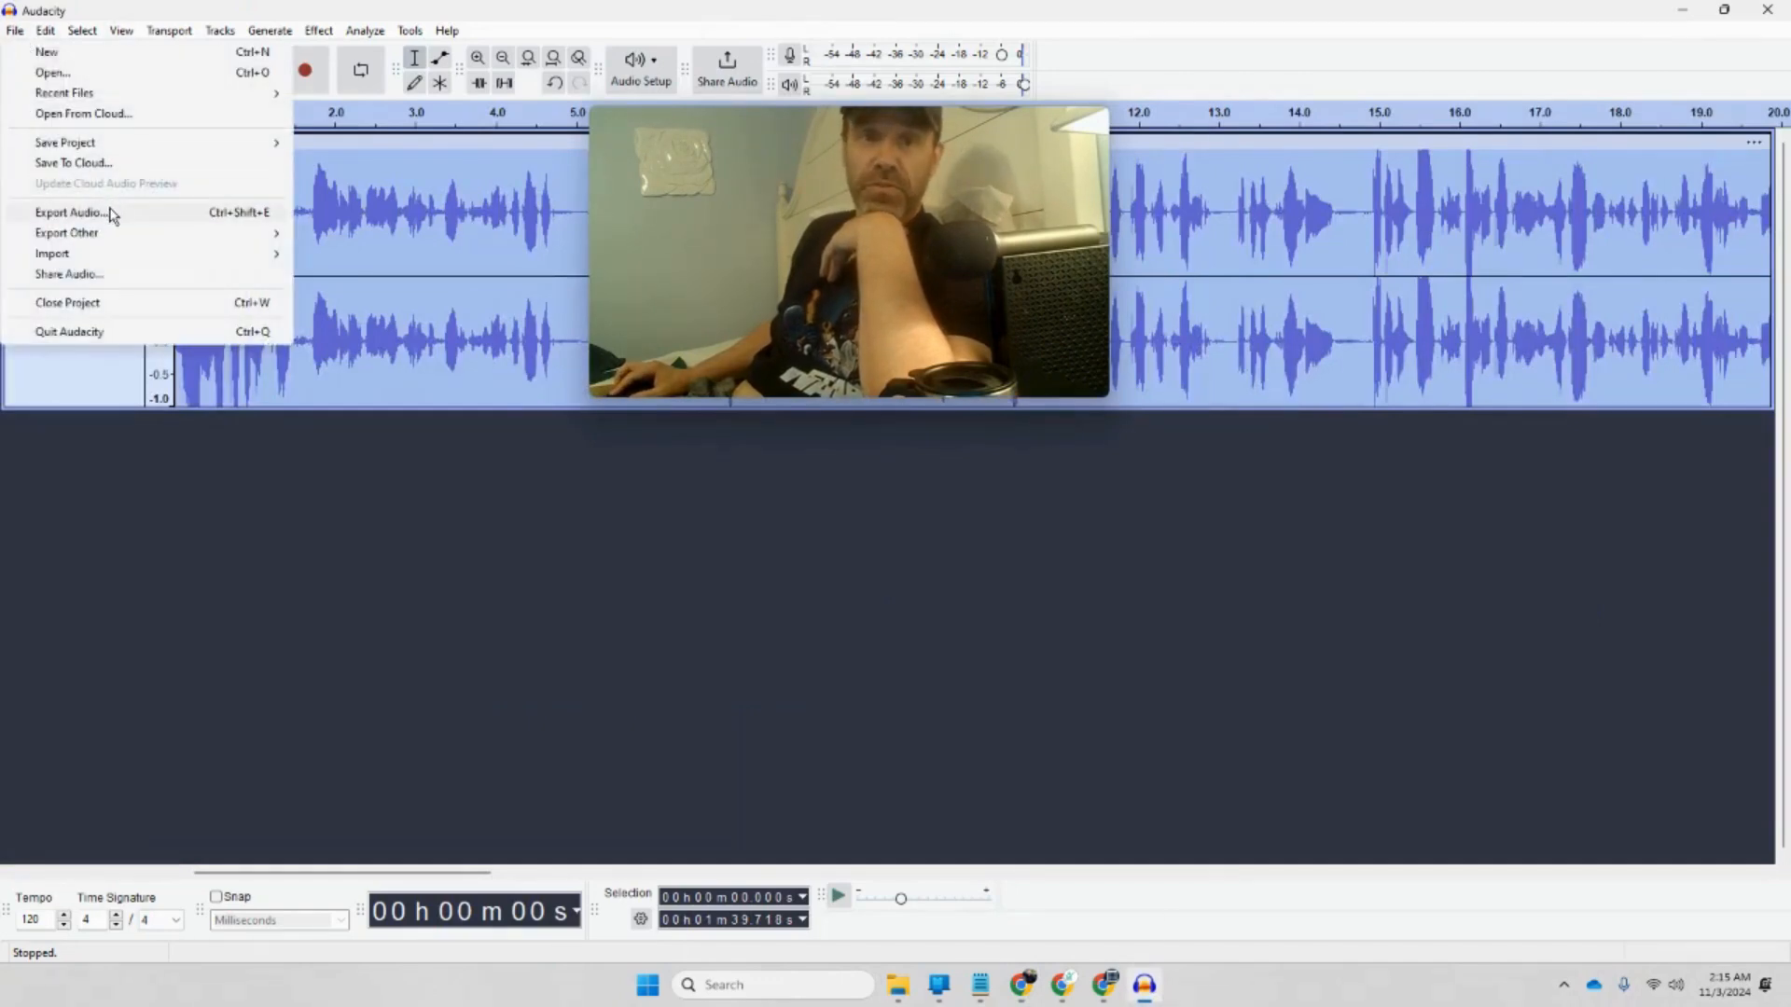
{"action": "left_click", "coordinate": [71, 213]}
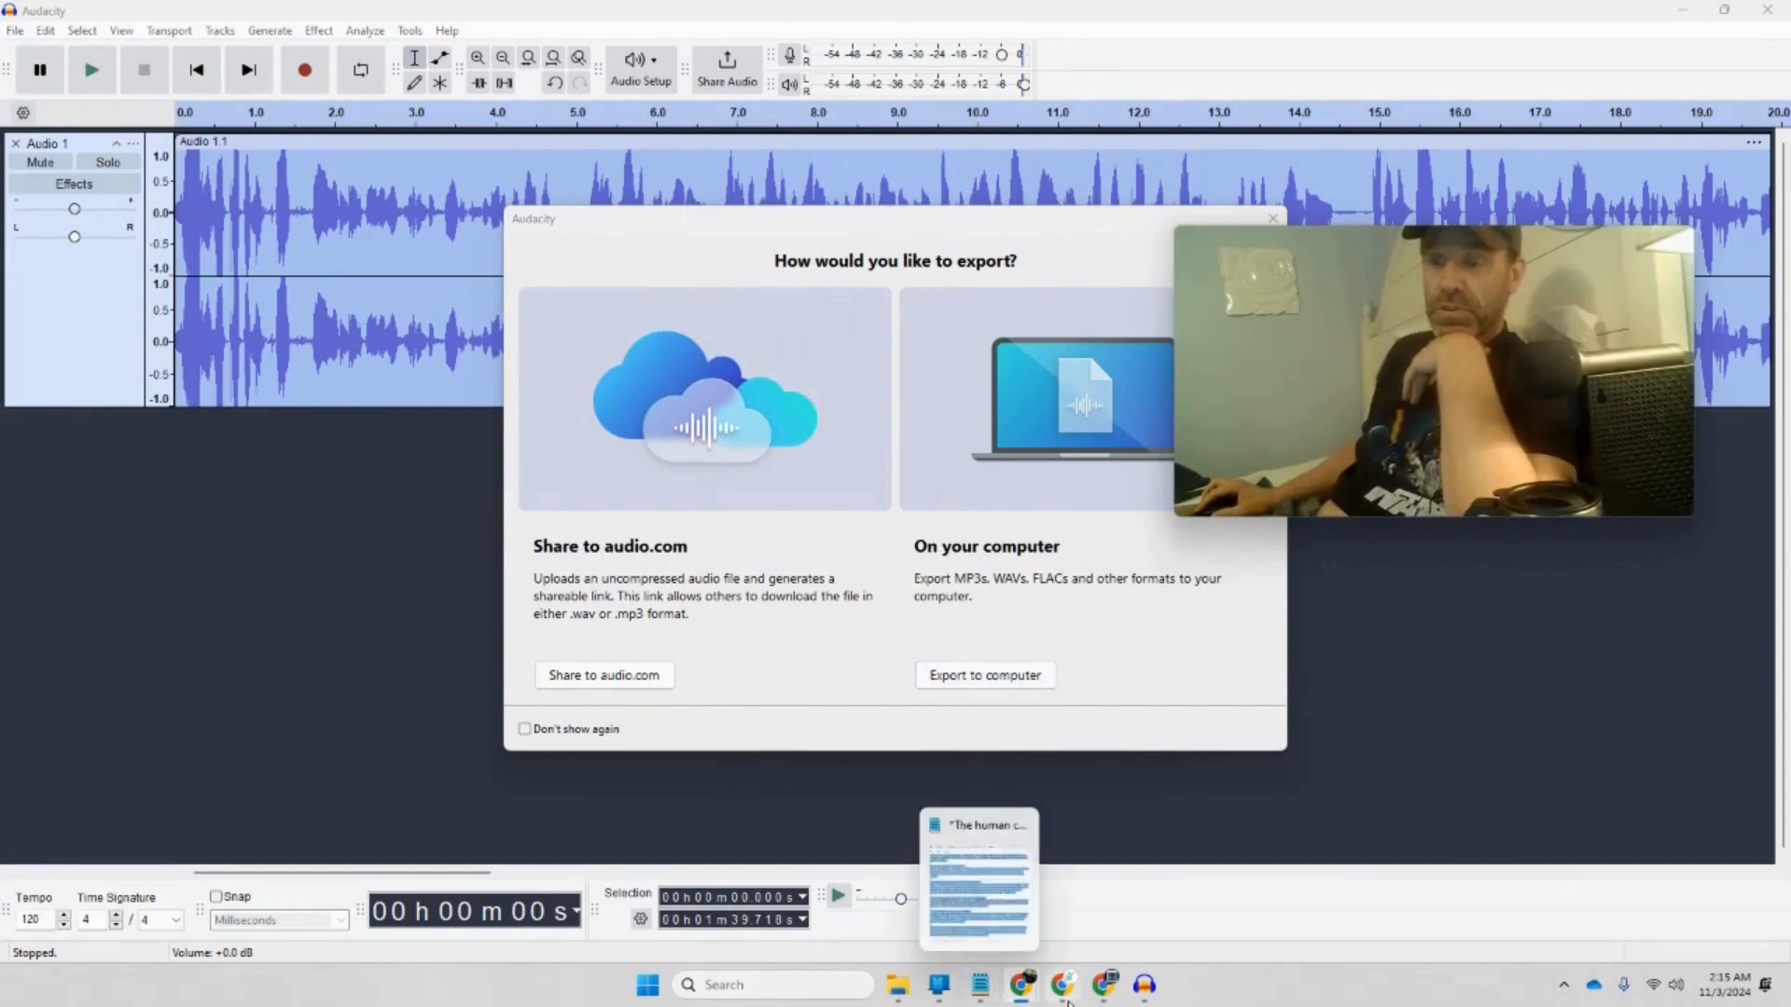
{"action": "left_click", "coordinate": [1103, 984]}
{"action": "left_click", "coordinate": [369, 34]}
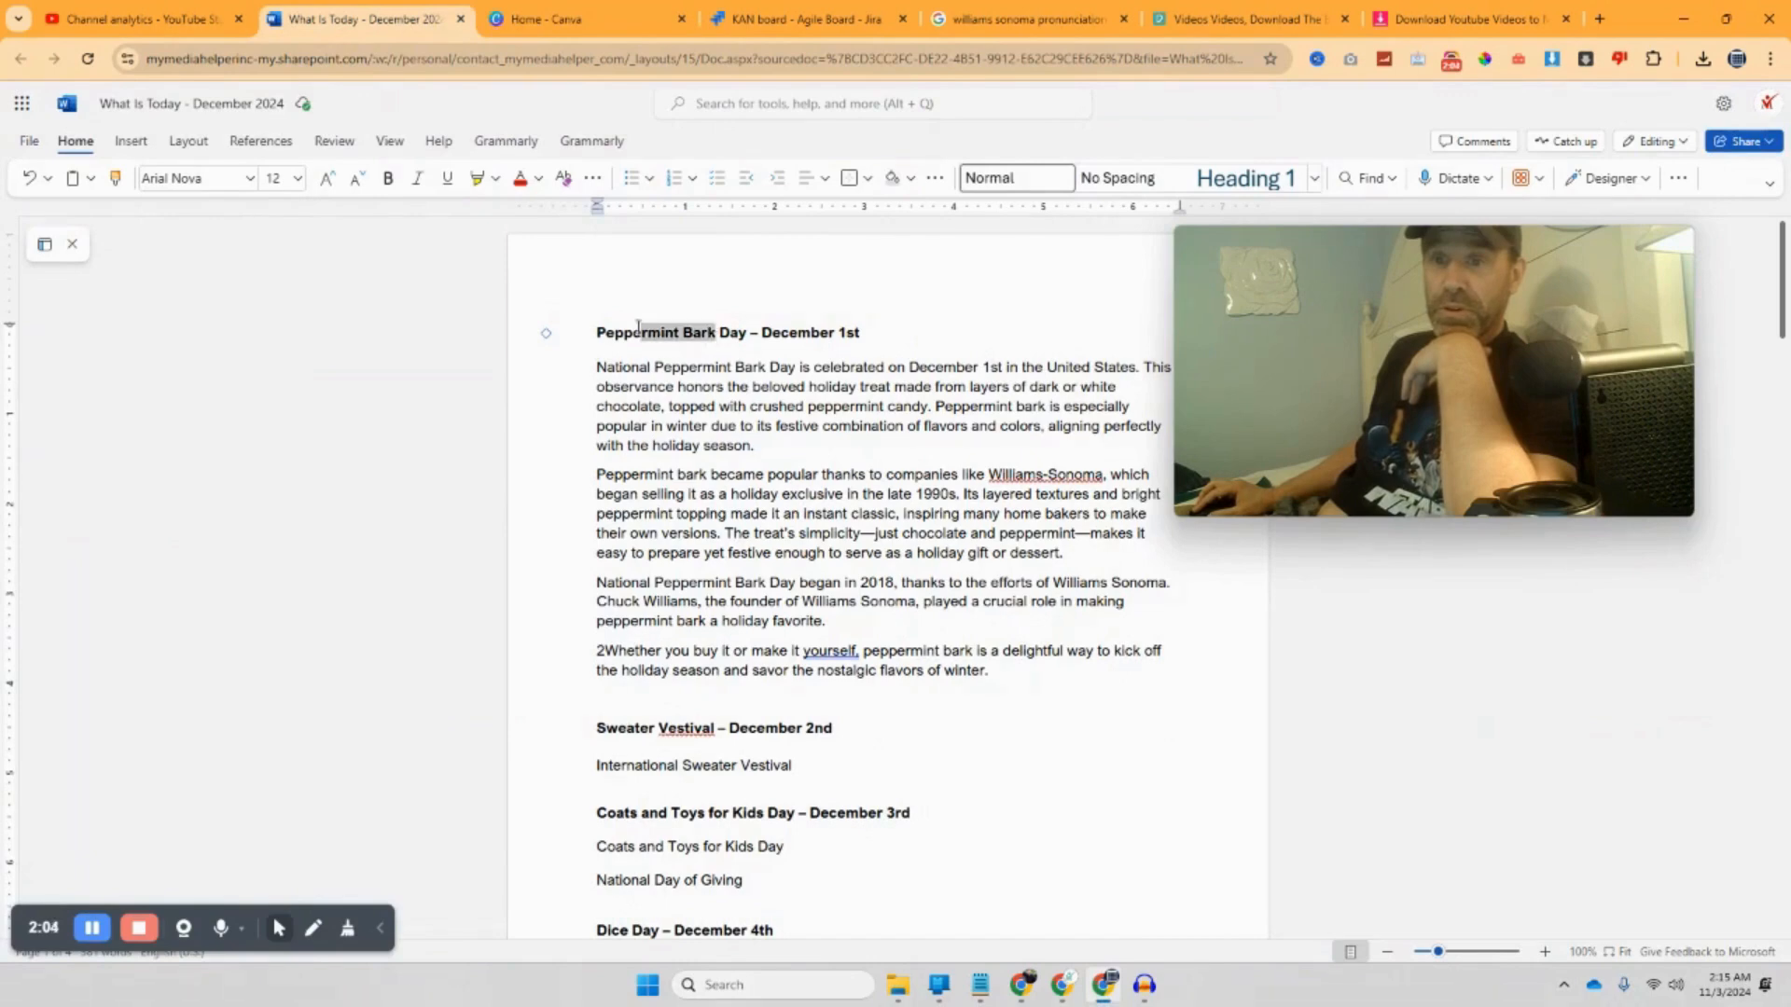
{"action": "right_click", "coordinate": [598, 334]}
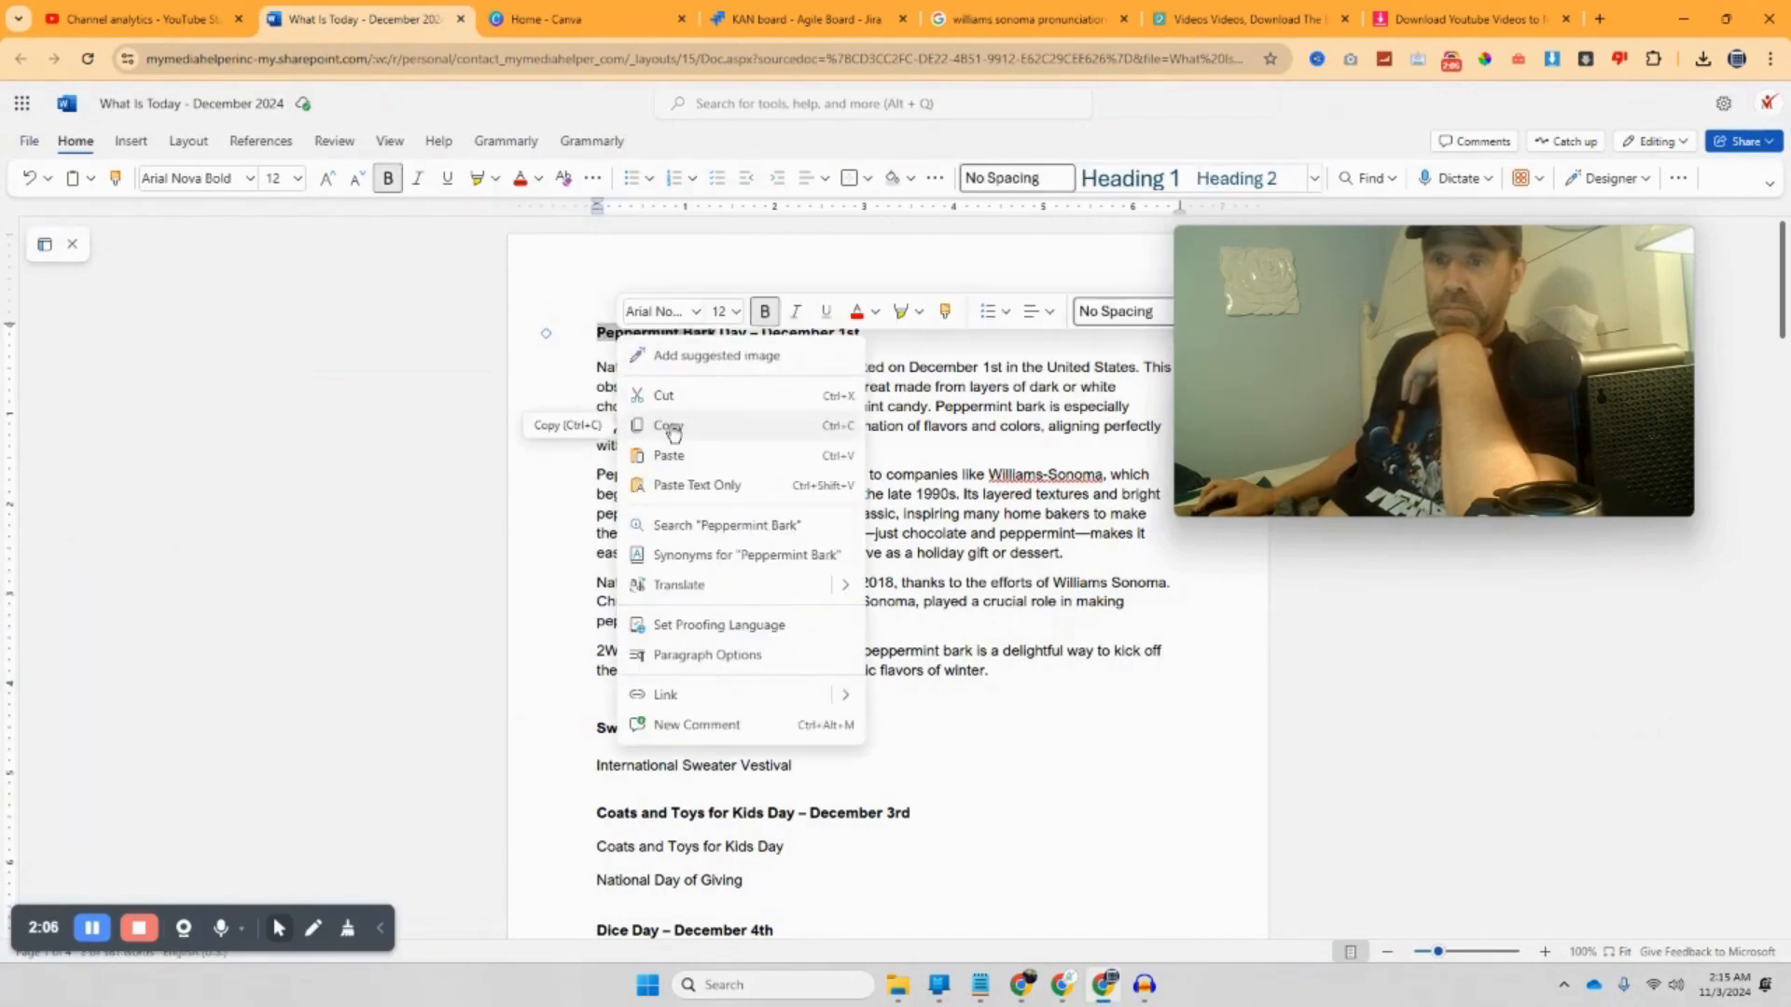
{"action": "left_click", "coordinate": [663, 424]}
Step: Export the narration to Downloads as the MP3 file peppermint-bark
{"action": "left_click", "coordinate": [1144, 985]}
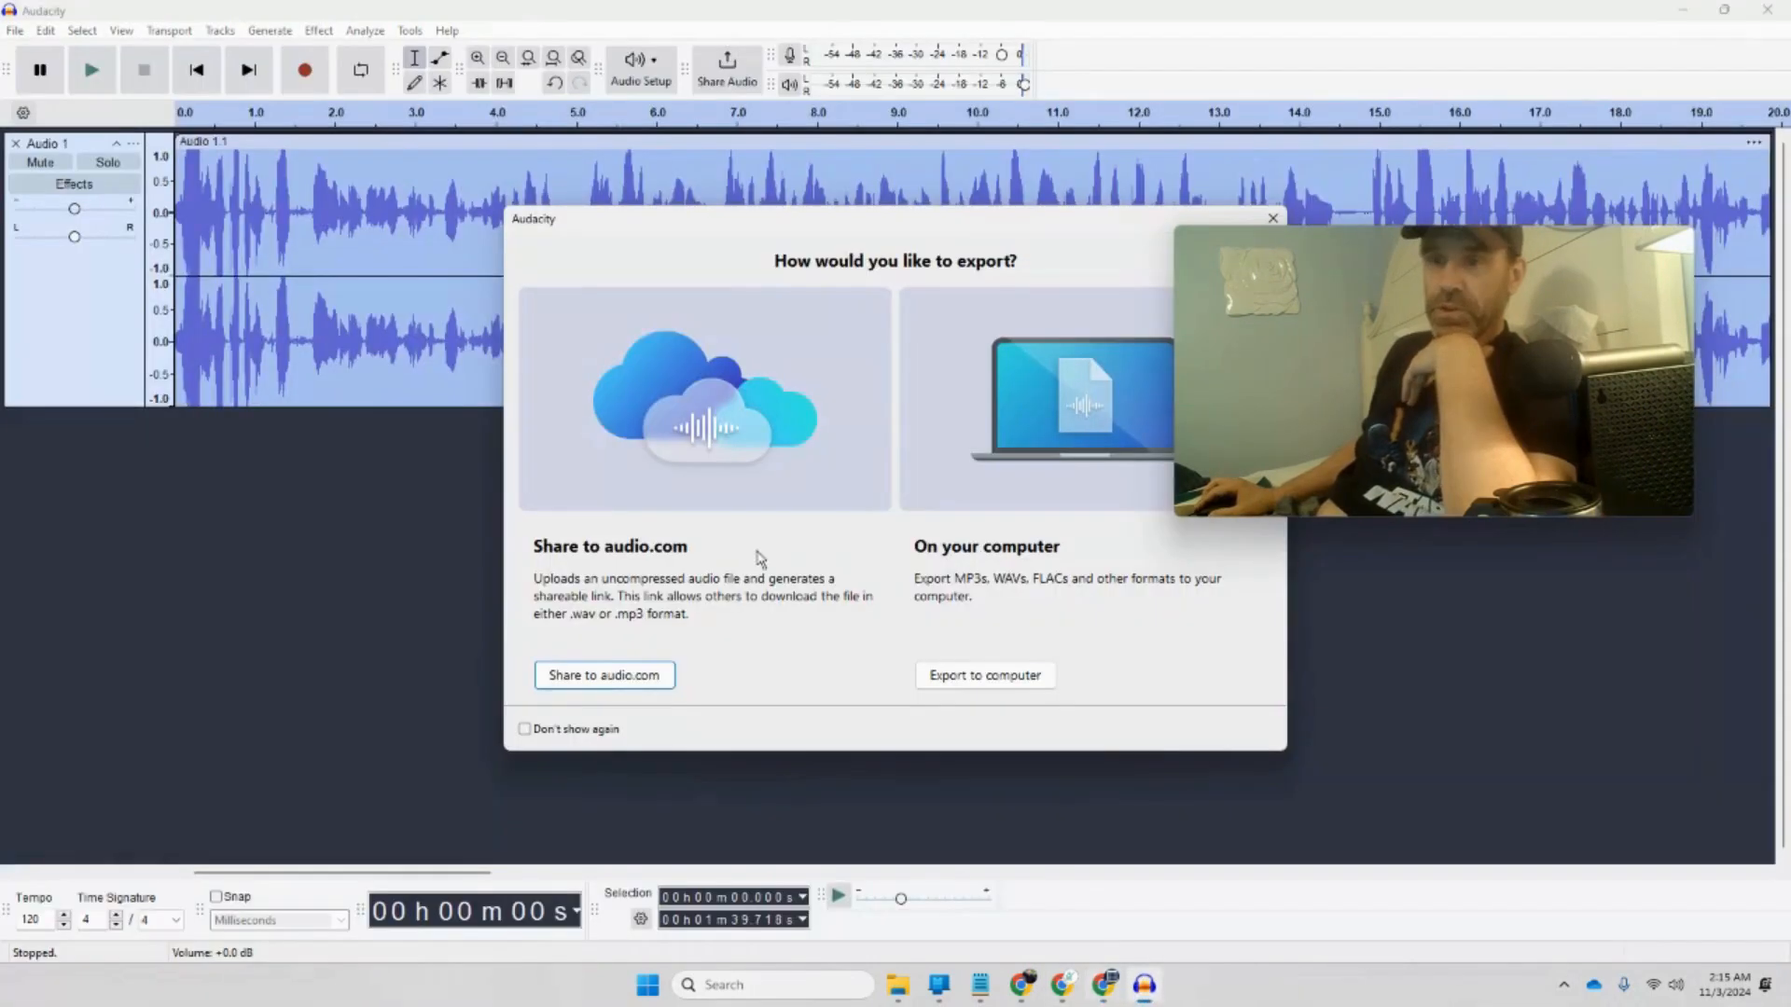
{"action": "left_click", "coordinate": [983, 673]}
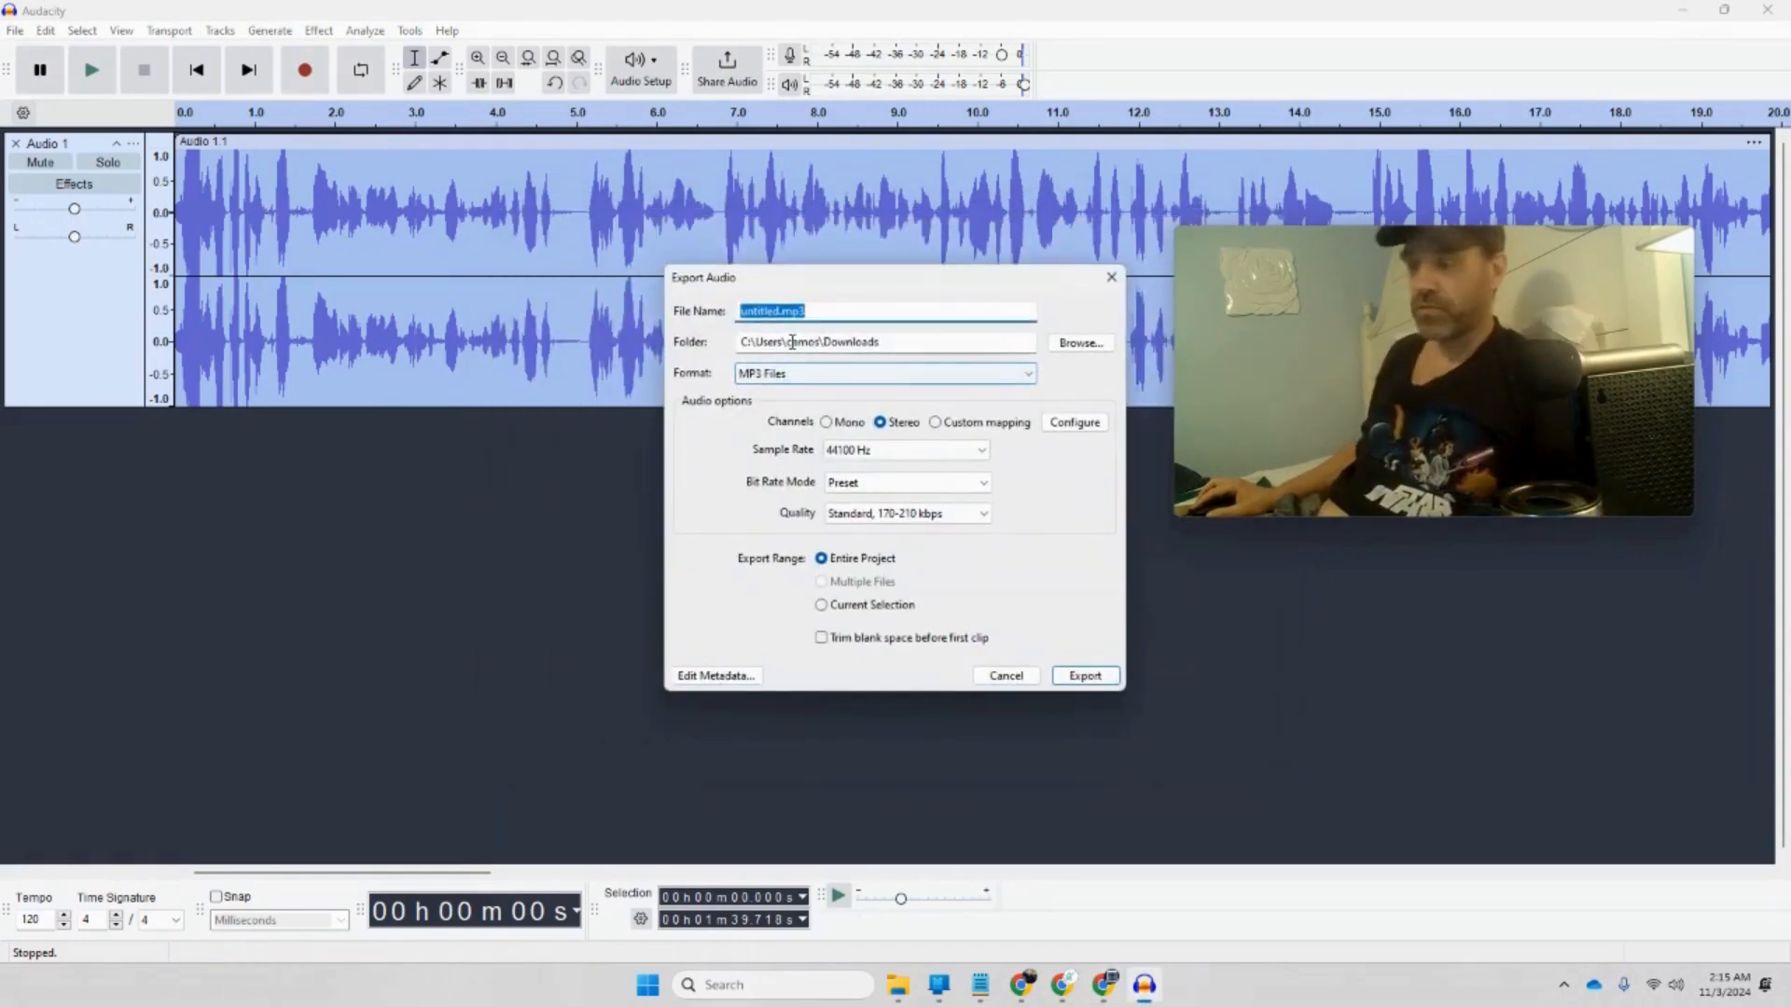
{"action": "key", "text": "ctrl+v"}
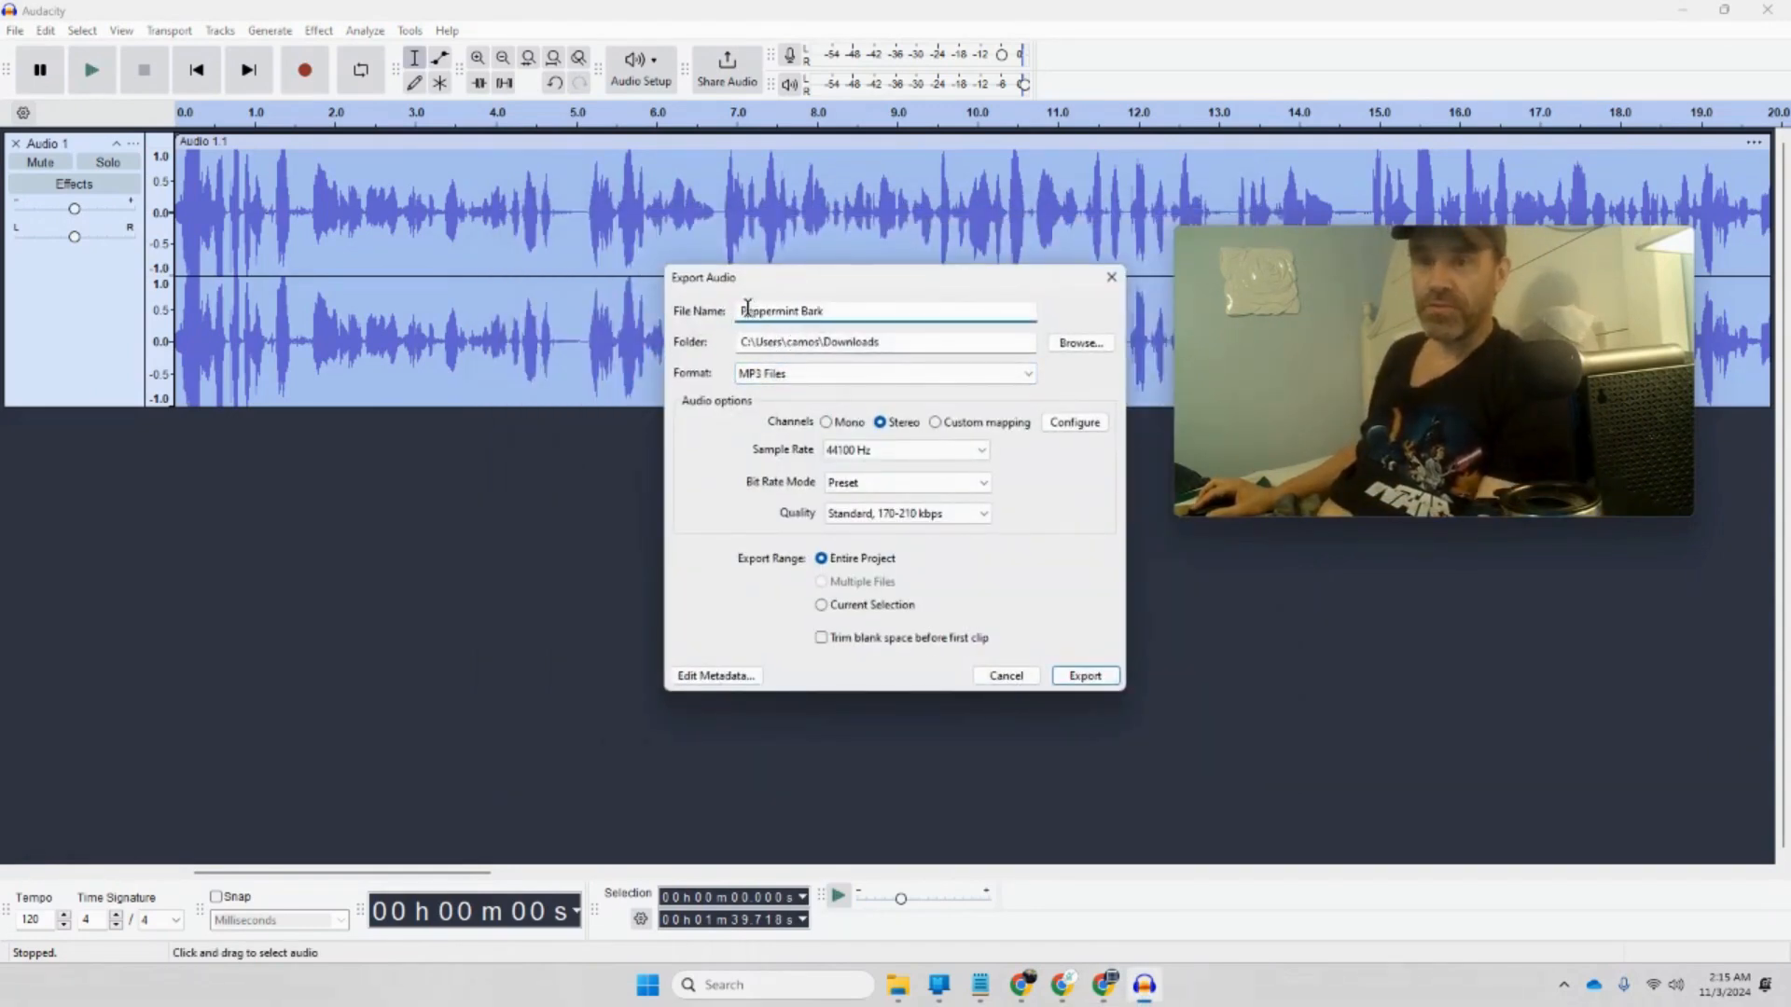
{"action": "left_click", "coordinate": [748, 309]}
{"action": "key", "text": "BackSpace"}
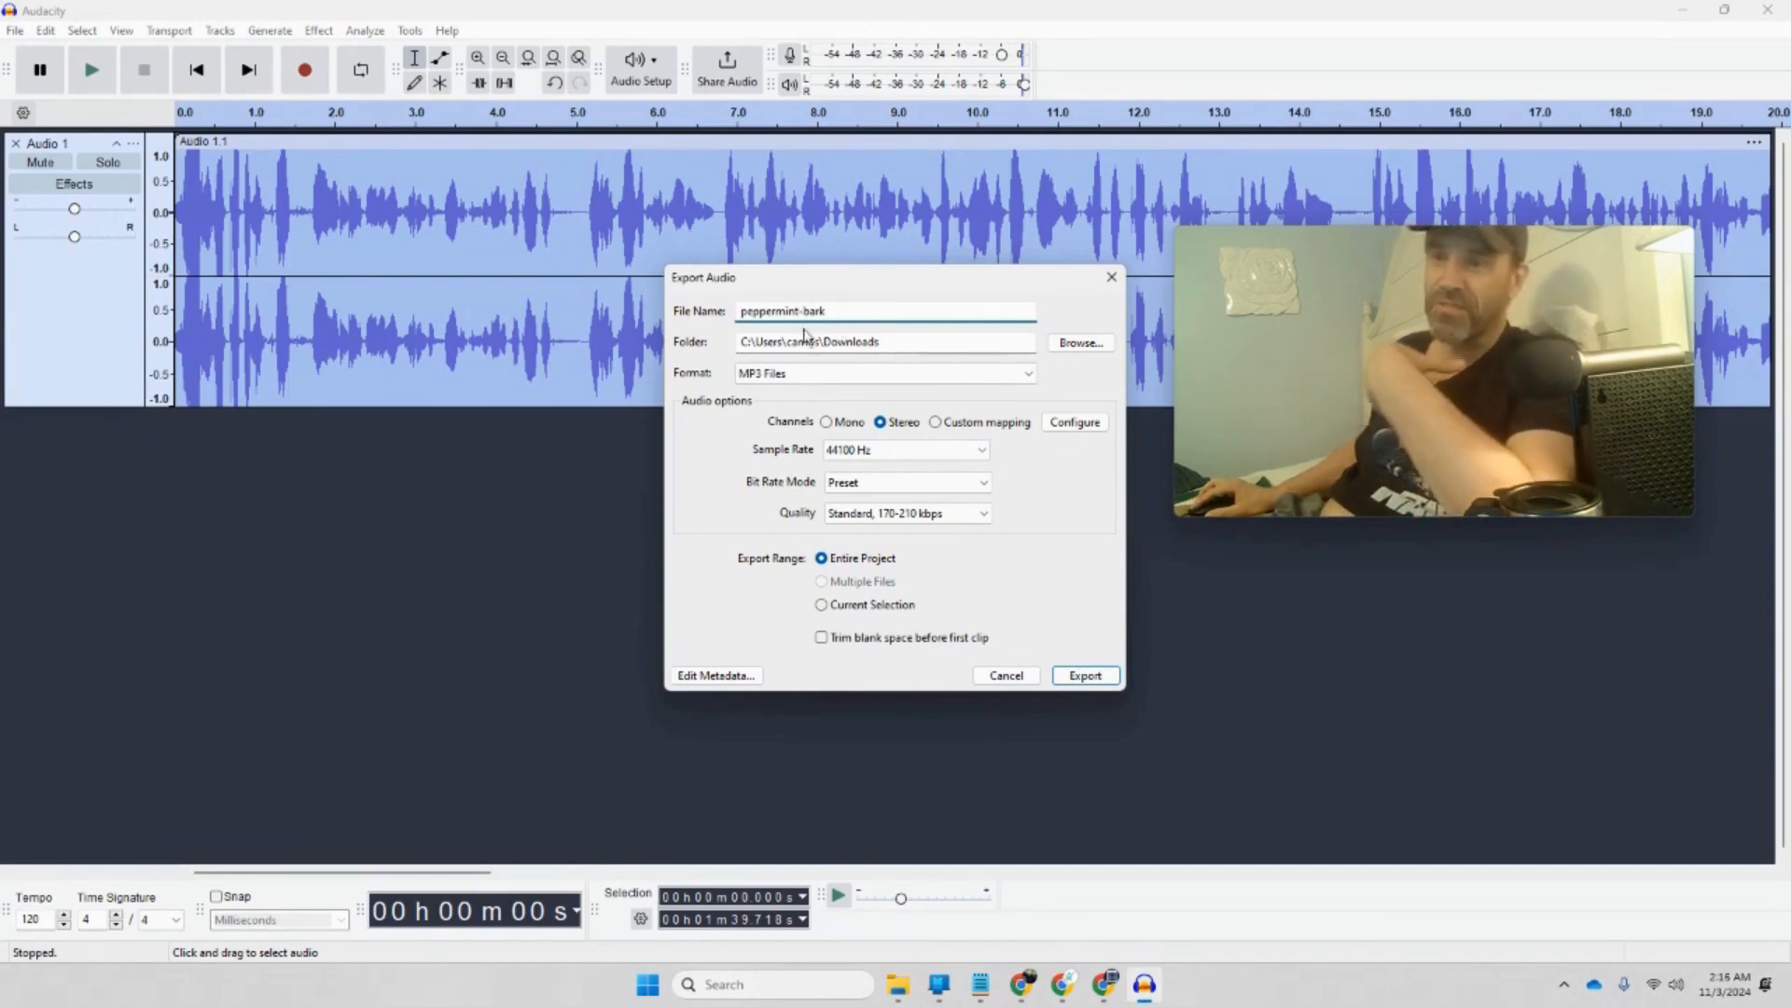
{"action": "left_click", "coordinate": [1087, 675]}
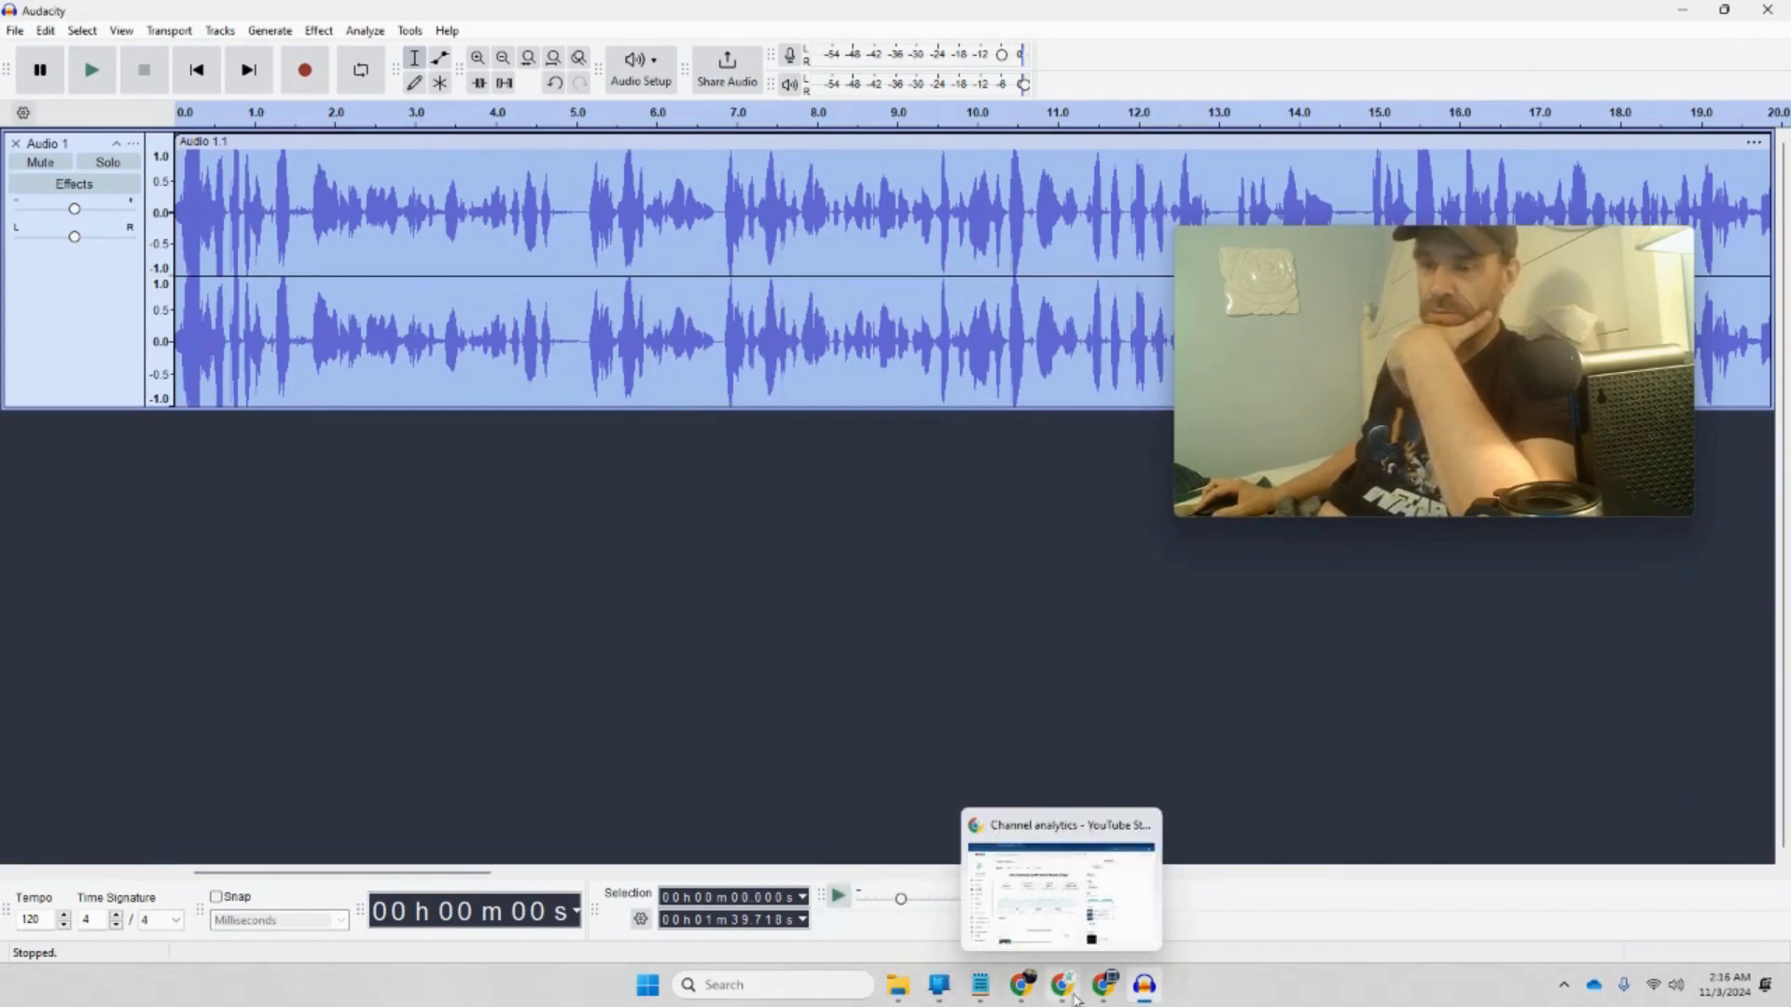
Step: Drag peppermint-bark.mp3 from Downloads into Canva's Uploads, then return to the December 2024 document
{"action": "left_click", "coordinate": [1023, 991]}
{"action": "left_click", "coordinate": [872, 937]}
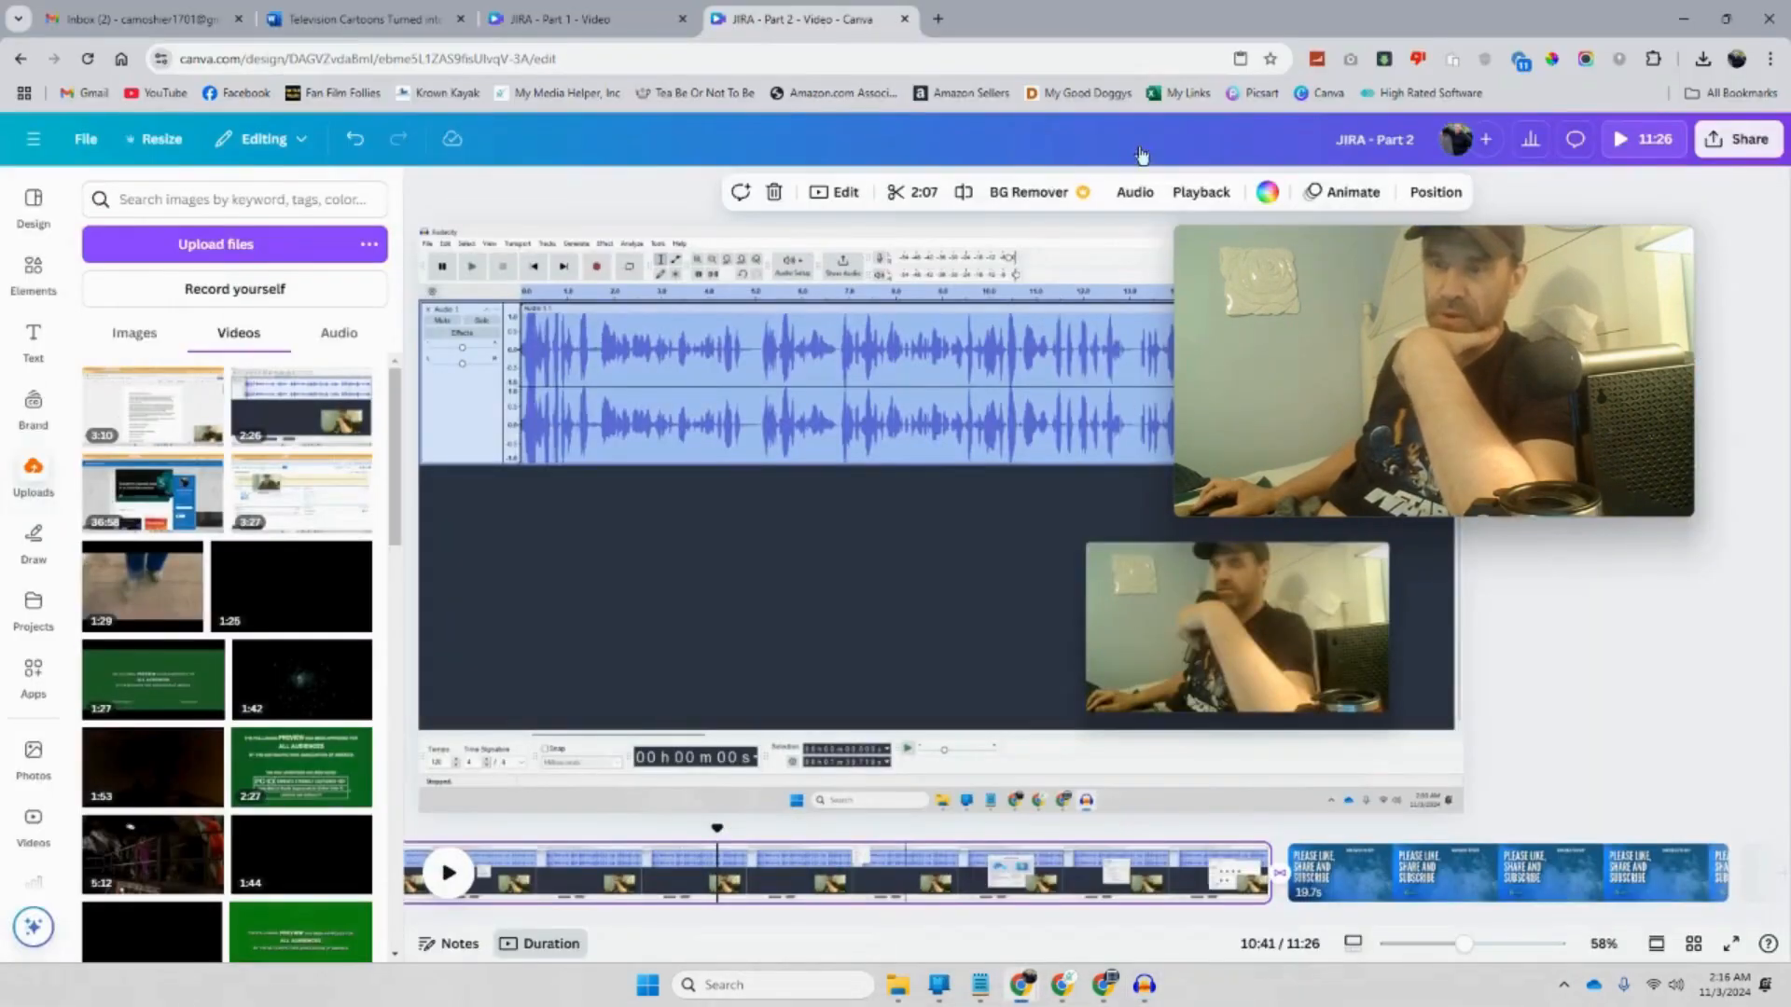
{"action": "left_click", "coordinate": [891, 990]}
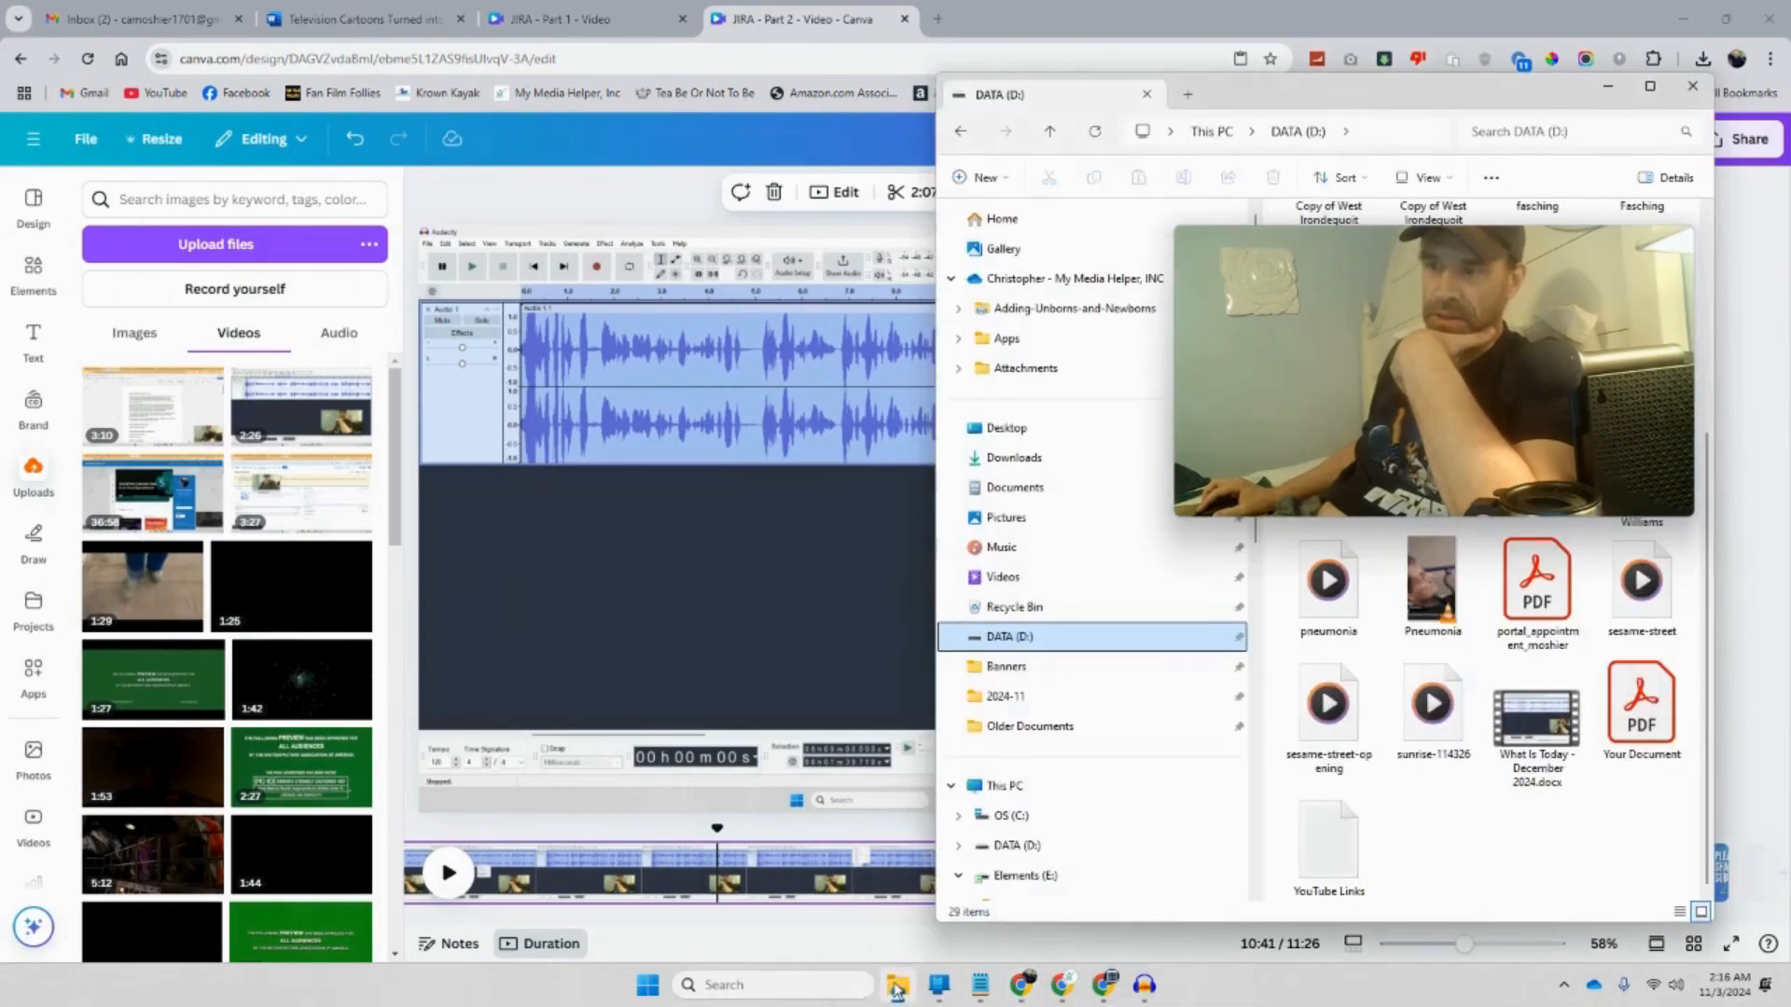
{"action": "left_click_drag", "start_coordinate": [1444, 272], "coordinate": [854, 509]}
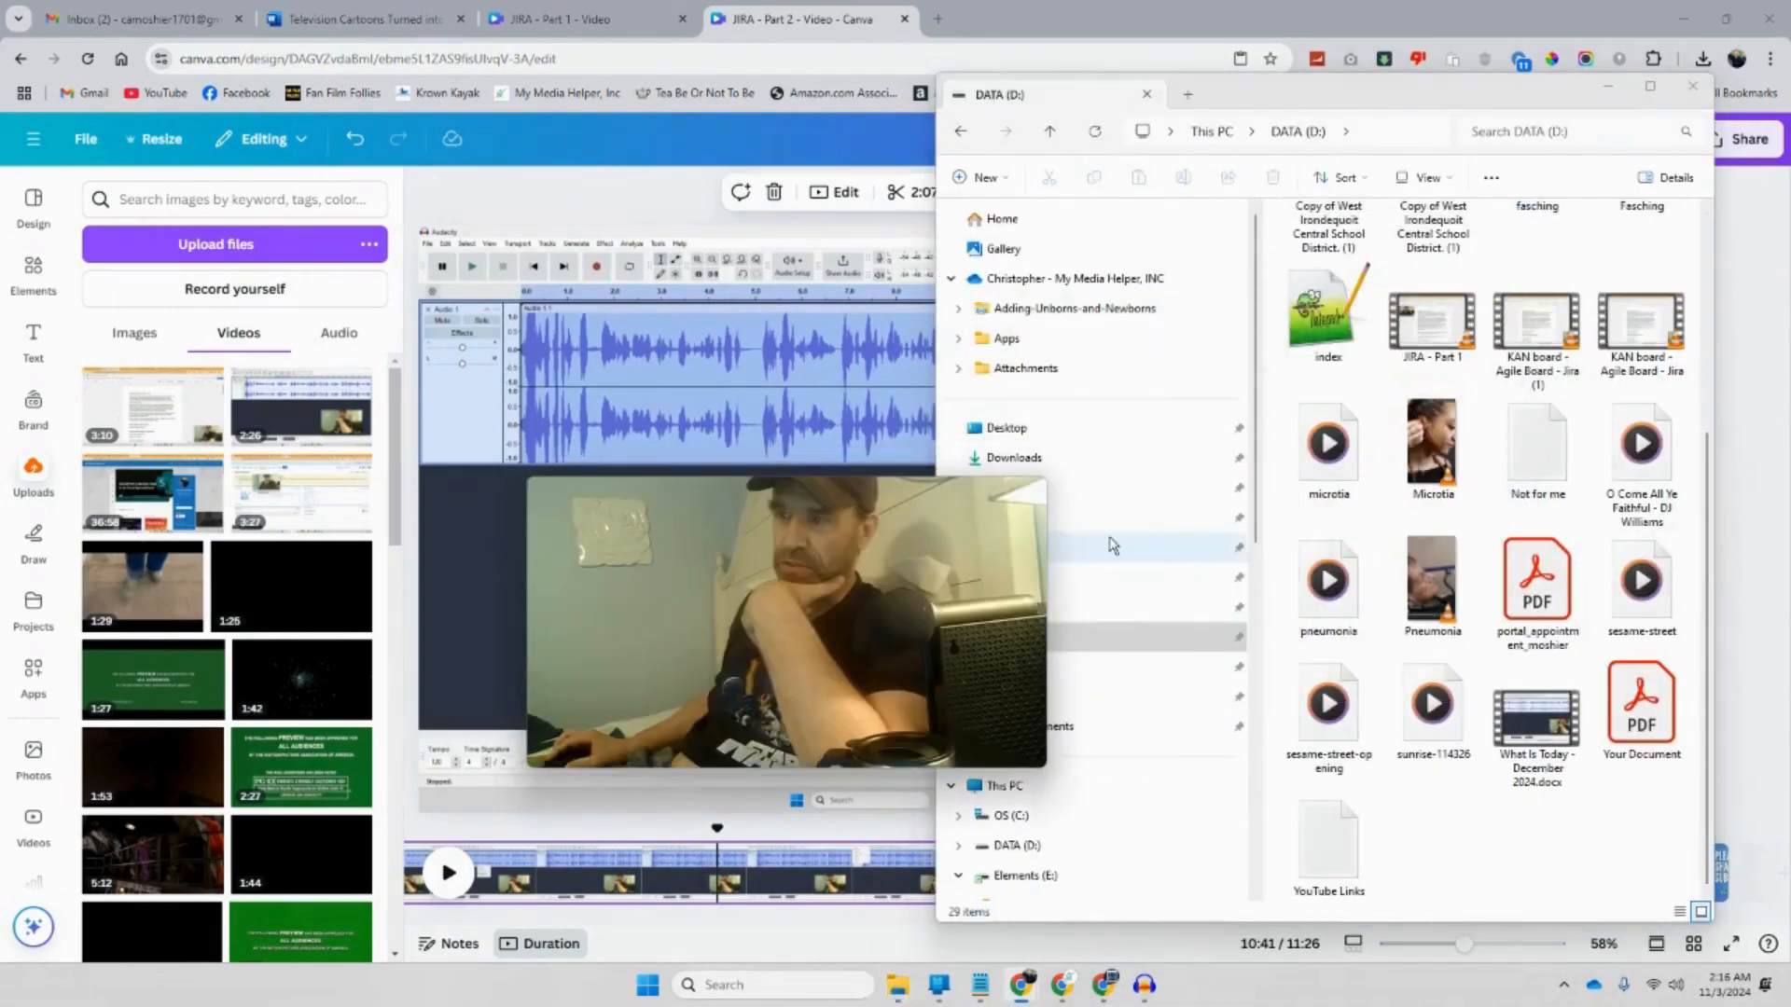
{"action": "scroll", "coordinate": [1352, 576], "scroll_direction": "up", "scroll_amount": 3}
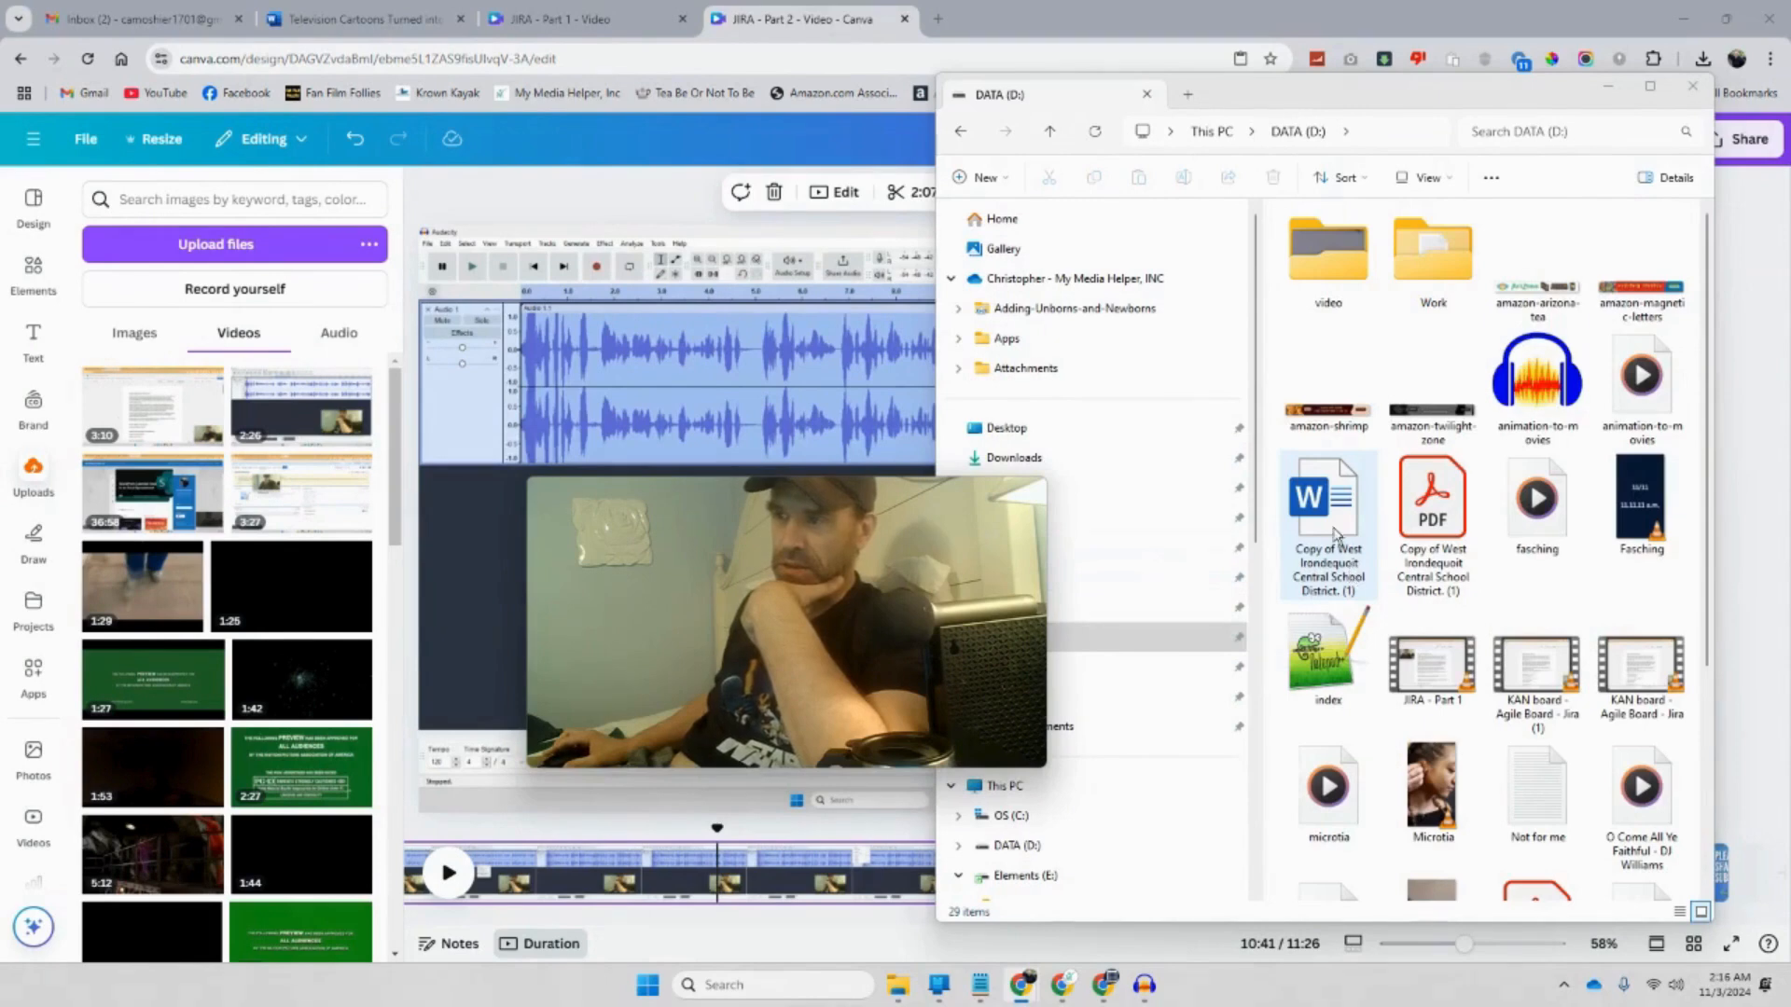
{"action": "left_click_drag", "start_coordinate": [927, 548], "coordinate": [796, 518]}
{"action": "left_click", "coordinate": [1194, 456]}
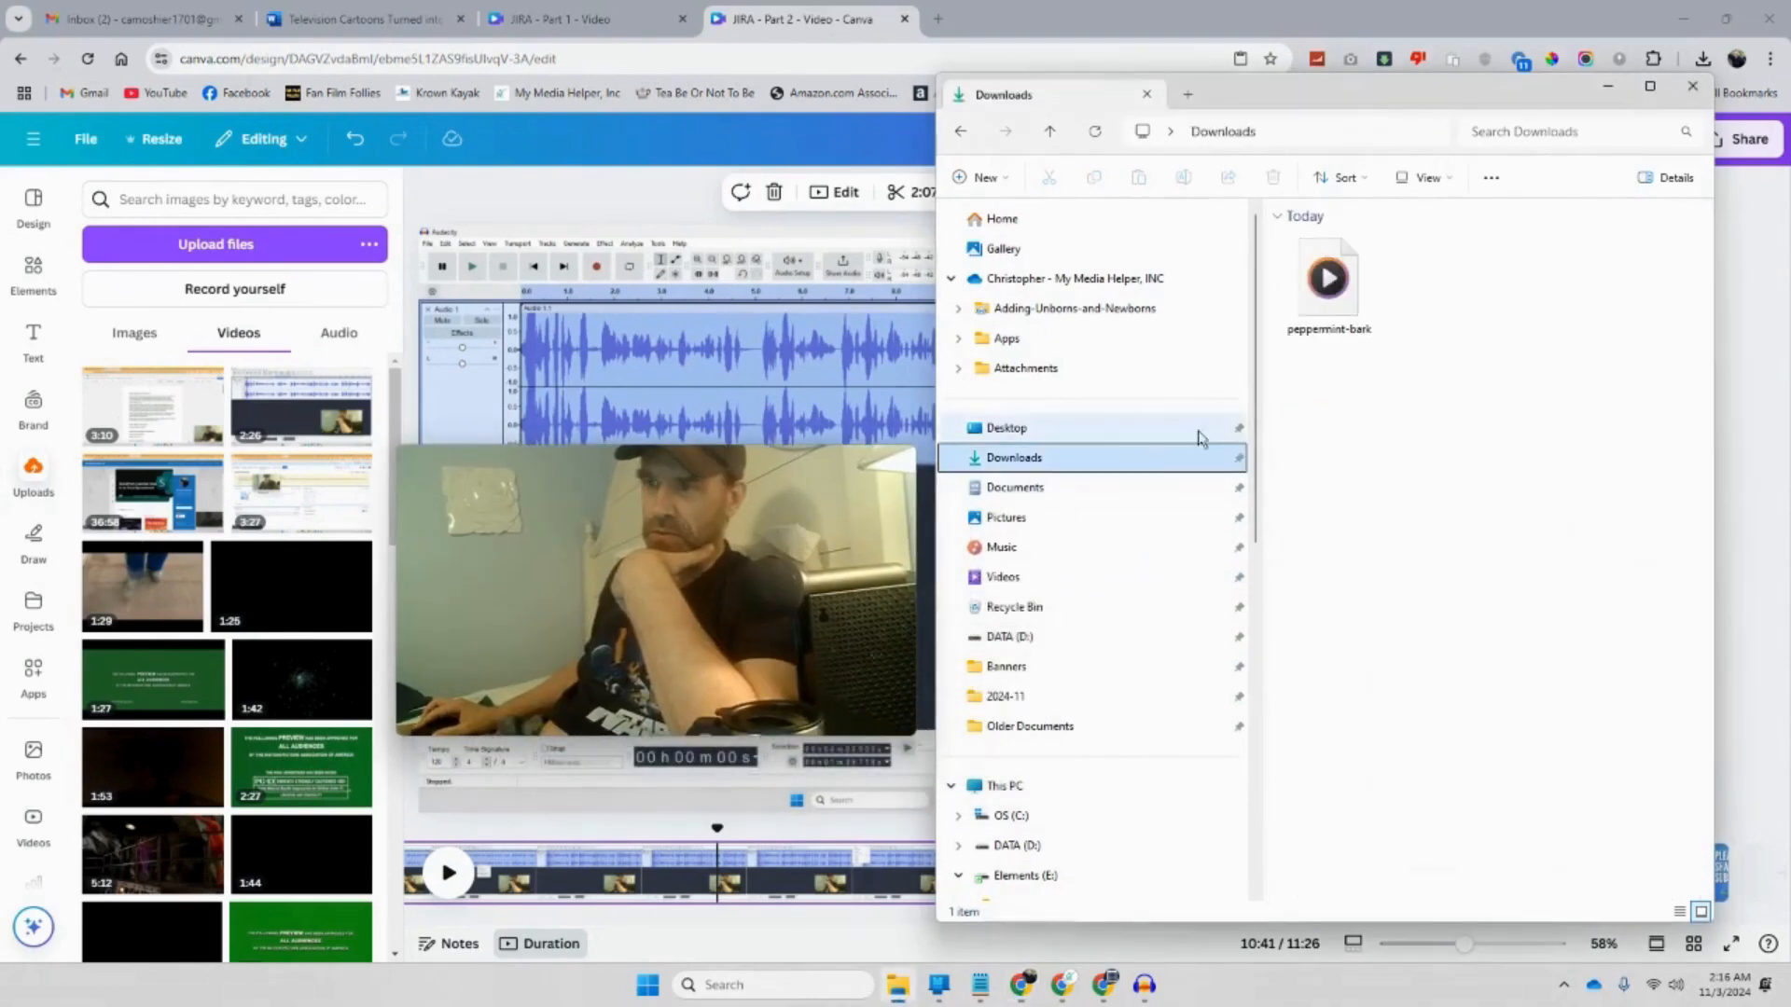
{"action": "left_click_drag", "start_coordinate": [1340, 306], "coordinate": [300, 383]}
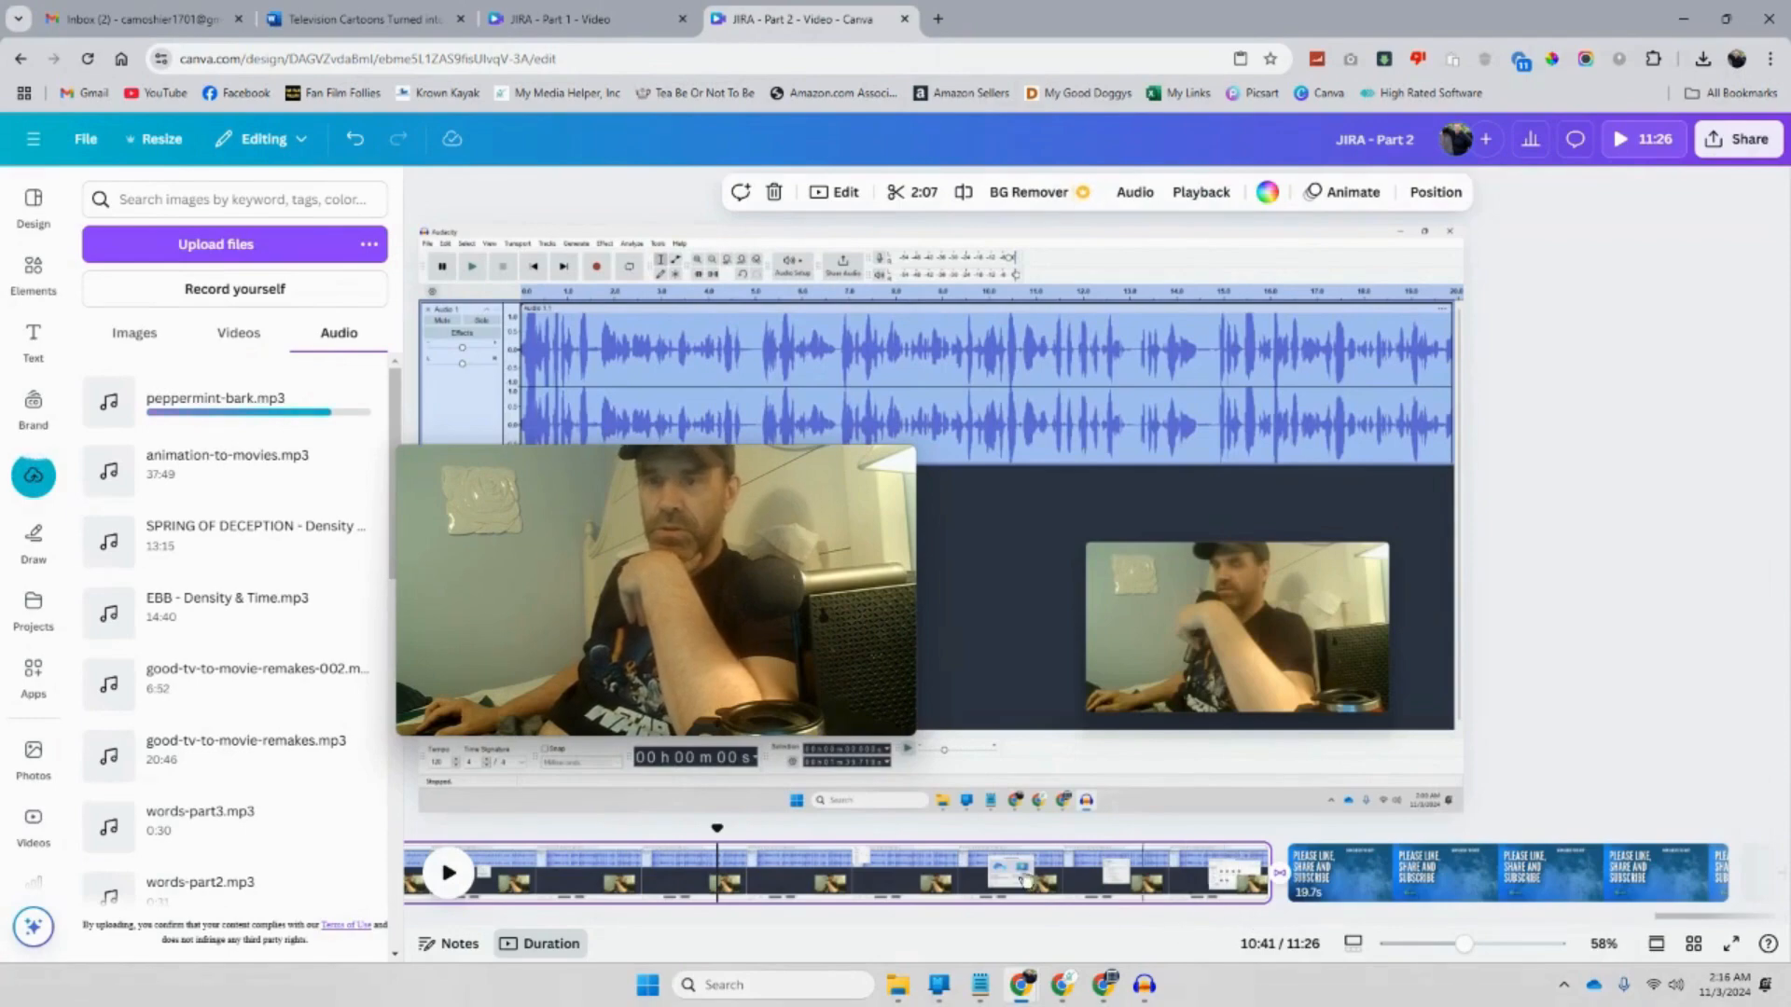
{"action": "left_click", "coordinate": [1103, 984]}
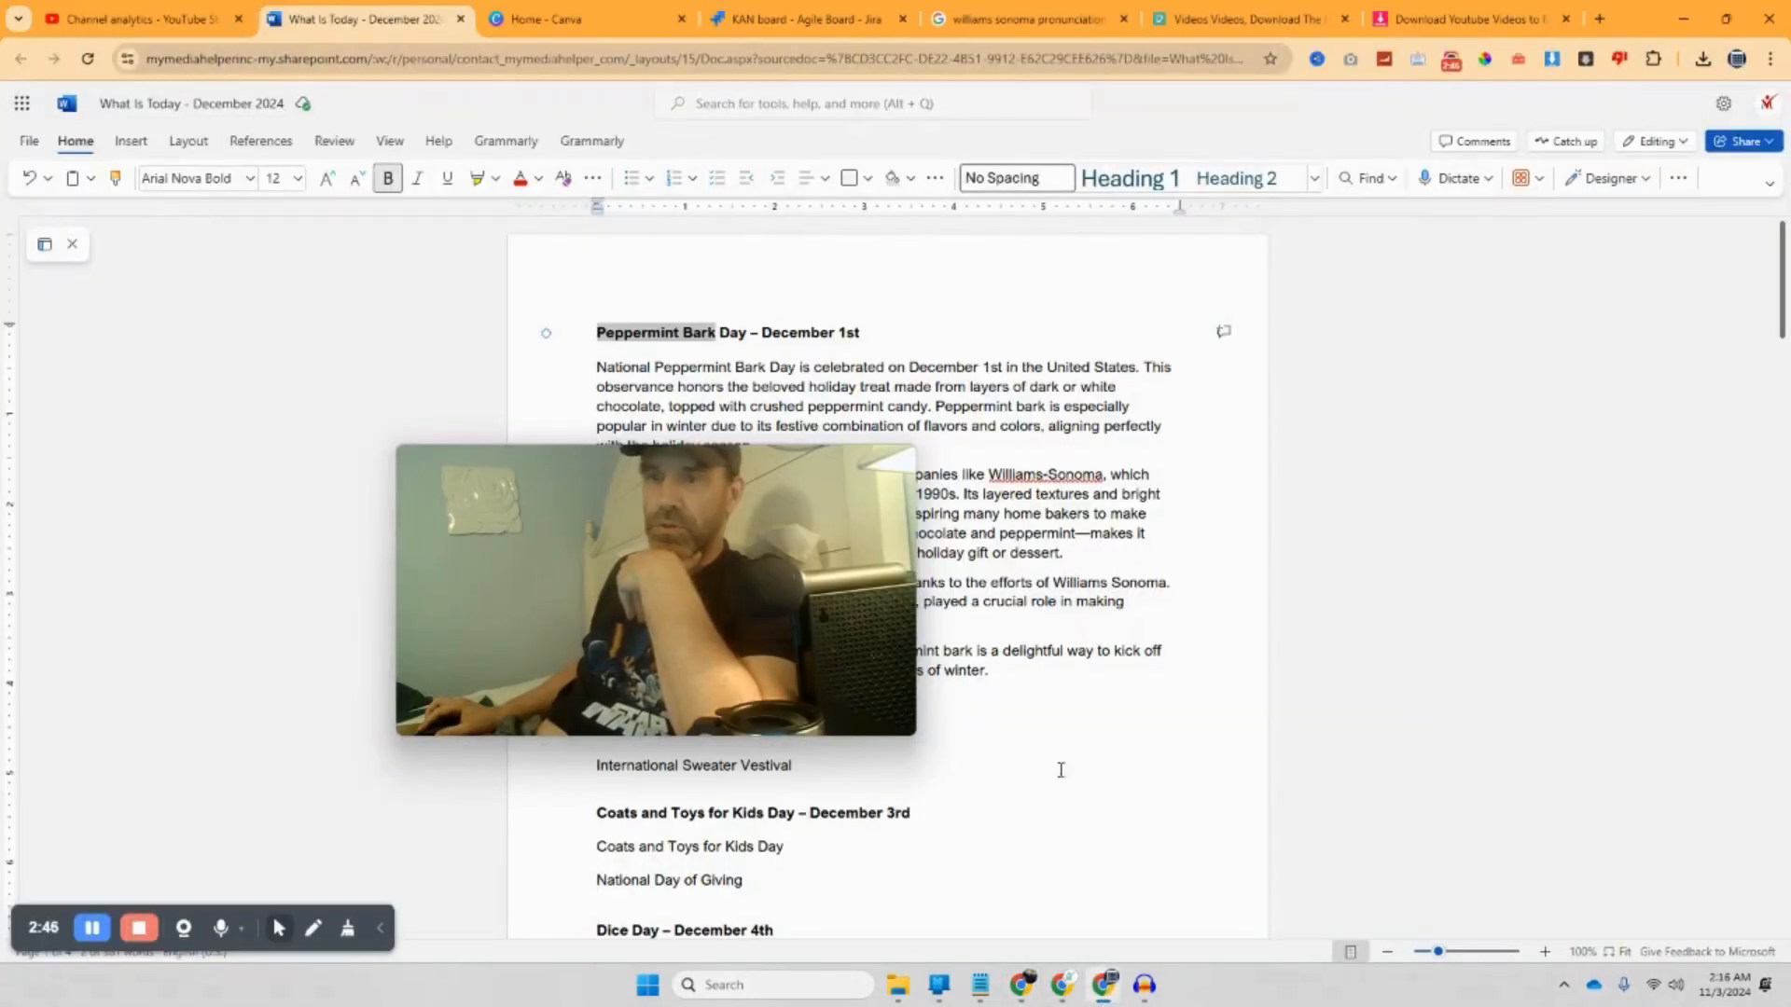
Step: Copy the Pneumonia design, open the copy, rename it 'Peppermint Bark', and select its final clip
{"action": "left_click", "coordinate": [586, 25]}
{"action": "left_click_drag", "start_coordinate": [579, 496], "coordinate": [1302, 231]}
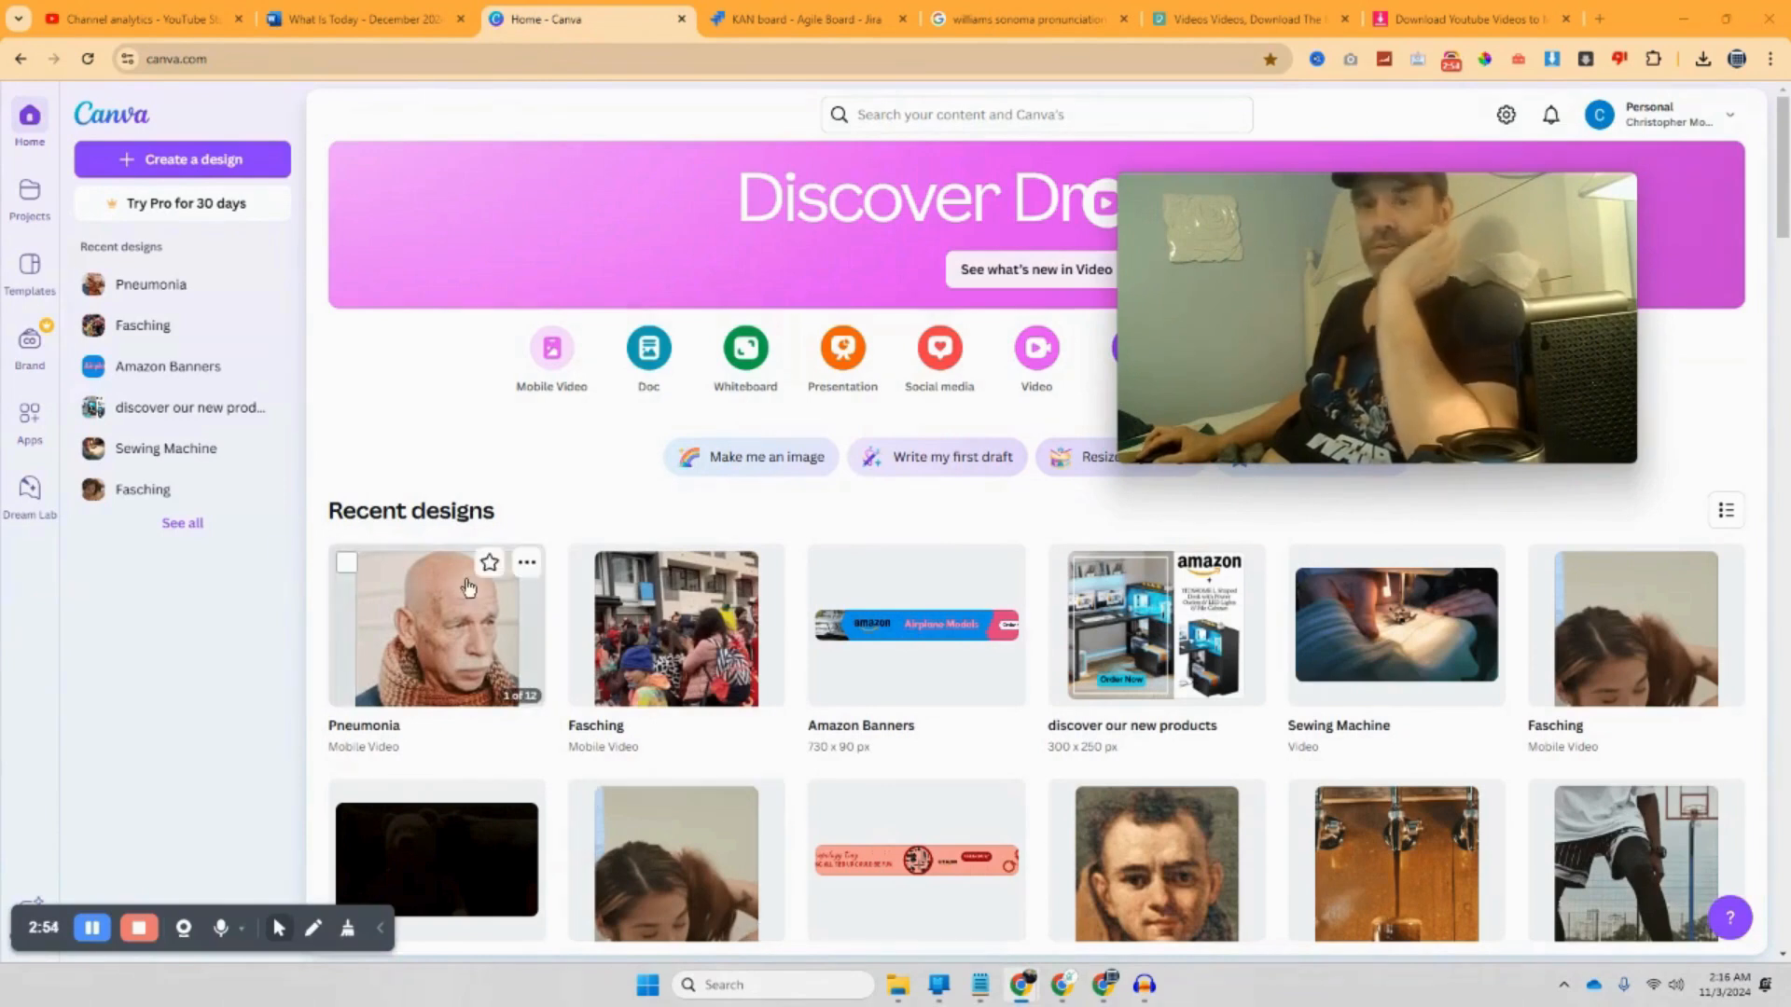
{"action": "left_click", "coordinate": [527, 563]}
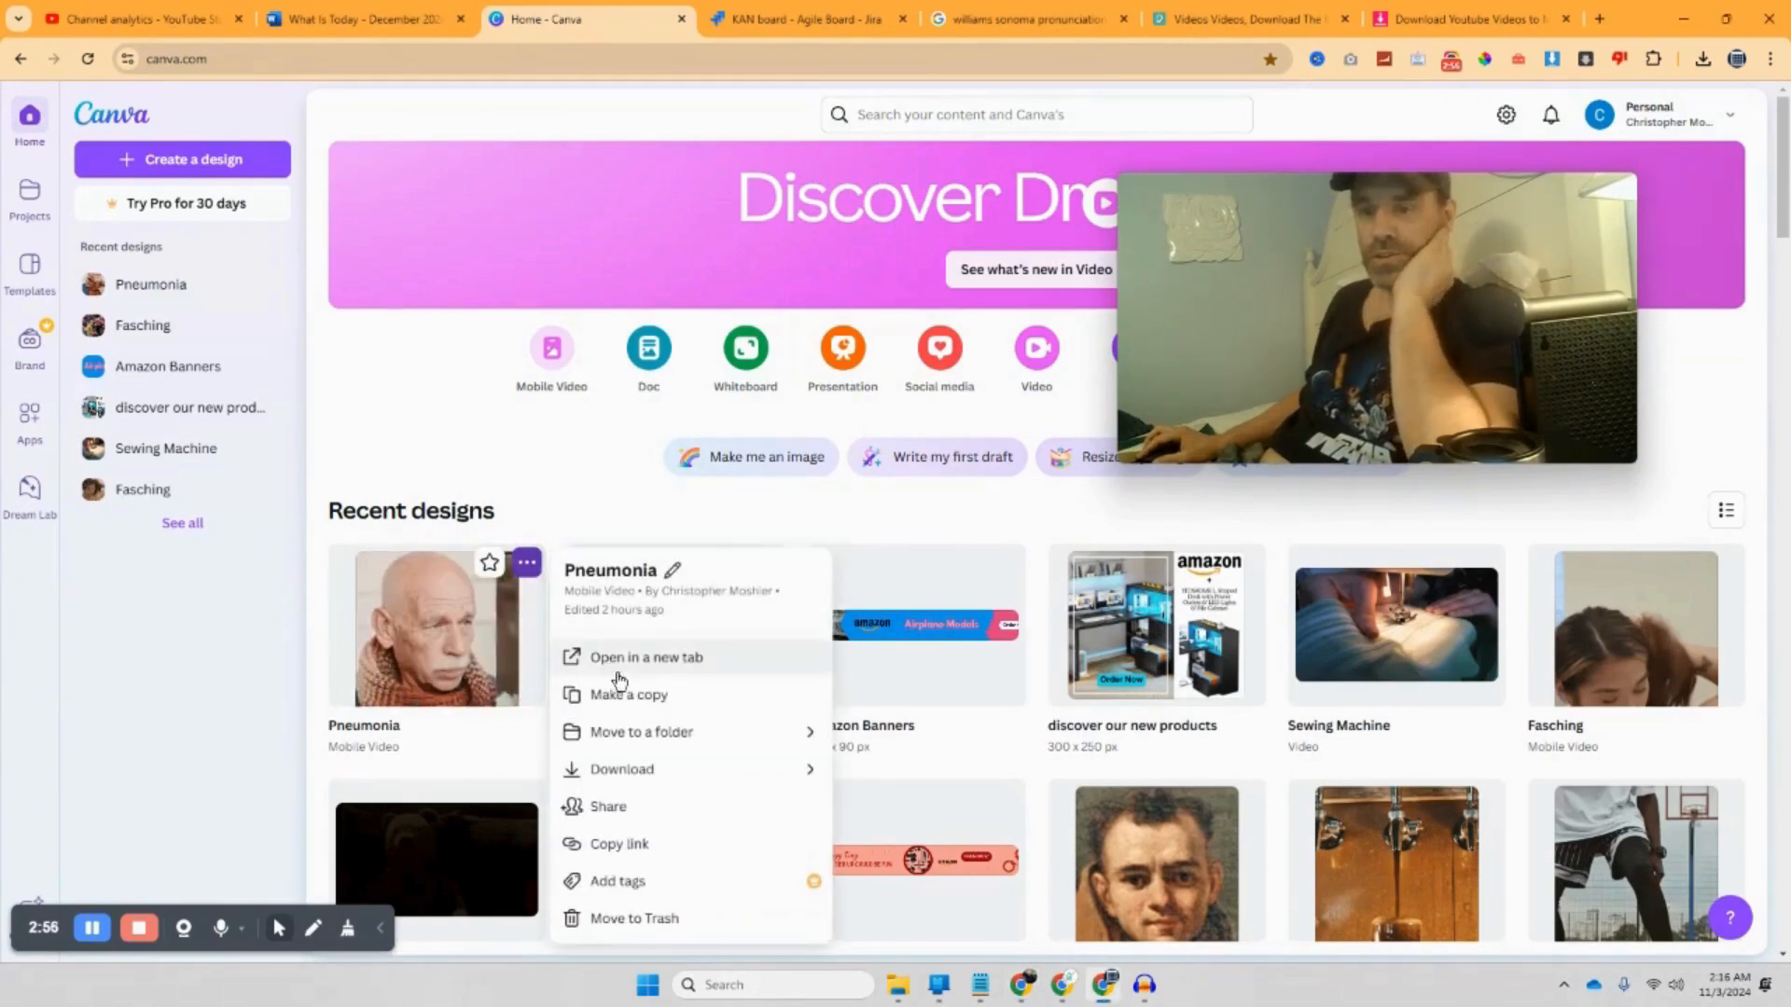
{"action": "left_click", "coordinate": [620, 696]}
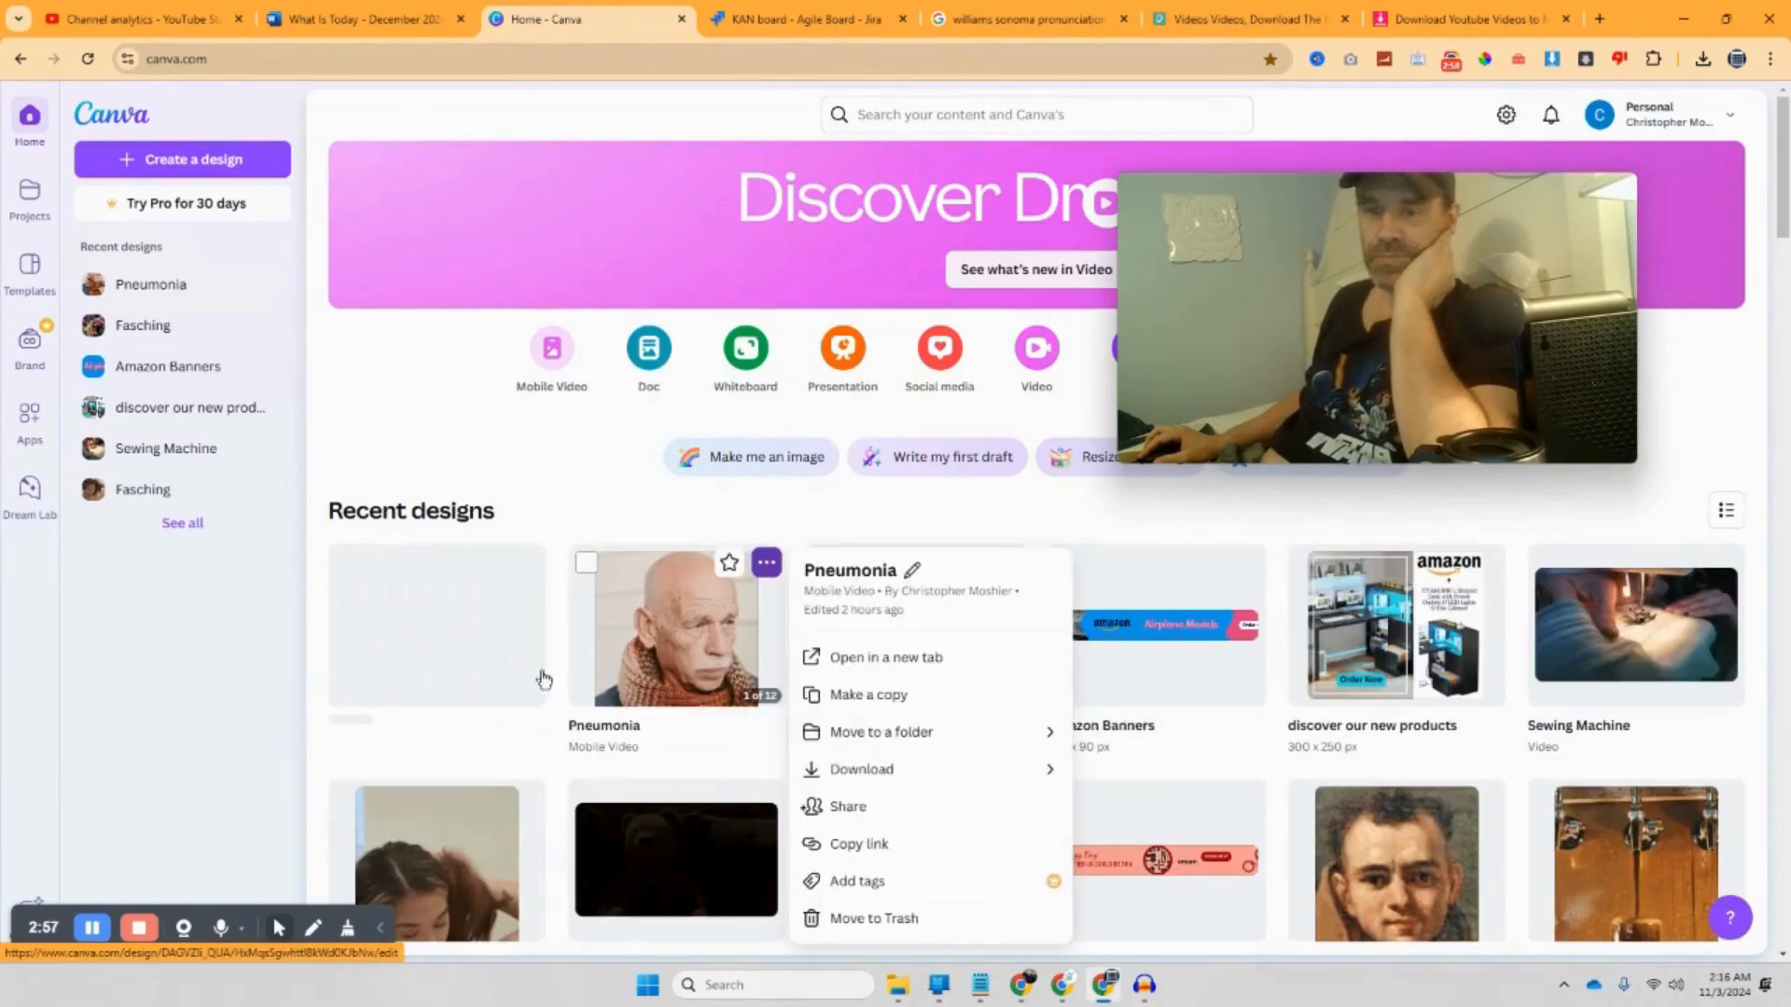
{"action": "left_click", "coordinate": [479, 646]}
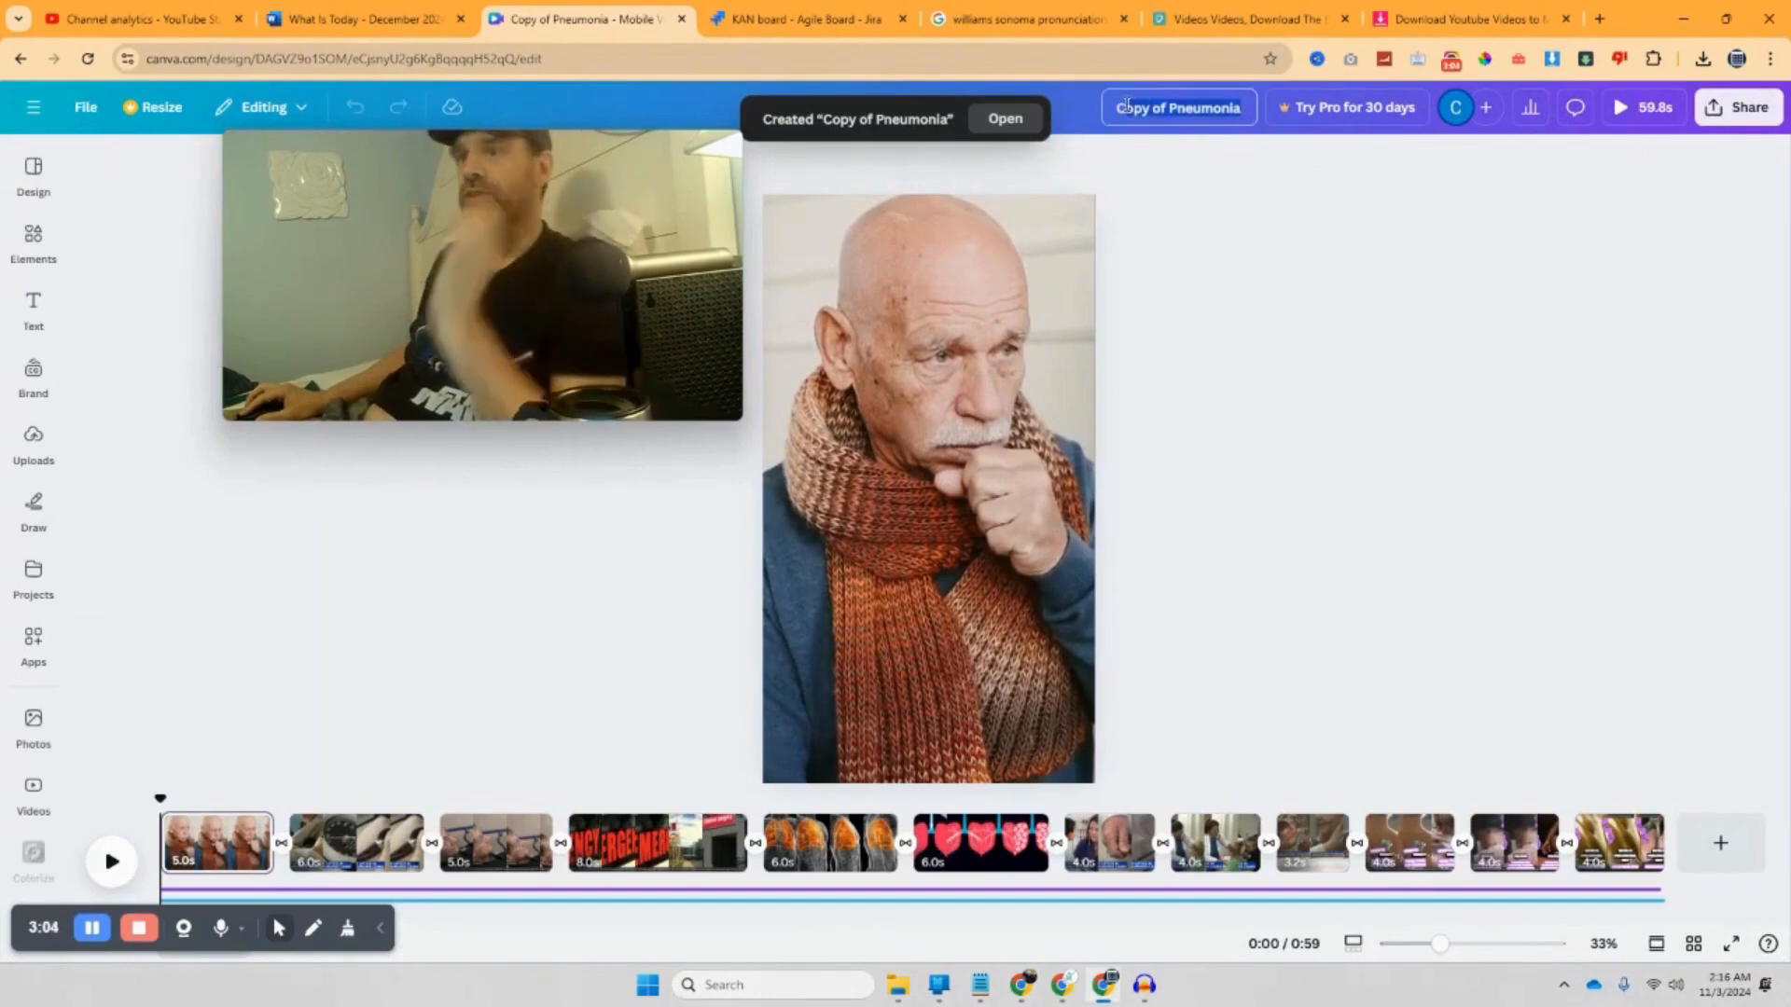
{"action": "key", "text": "ctrl+v"}
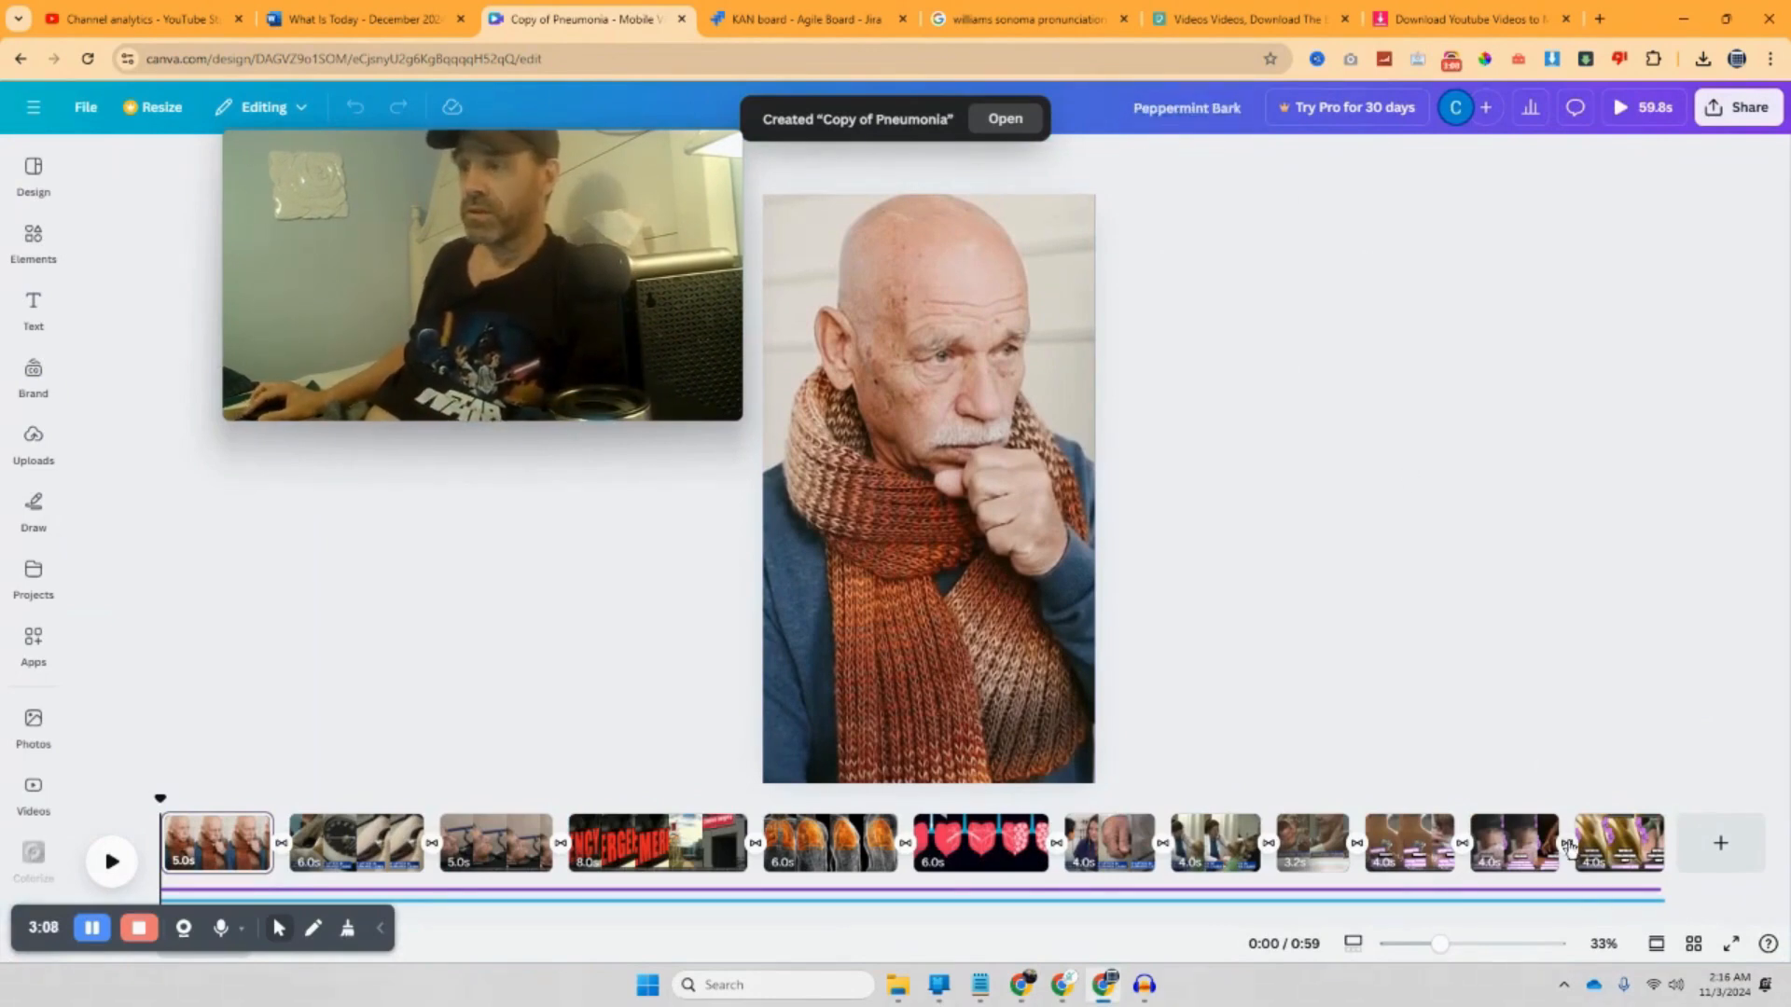
{"action": "left_click", "coordinate": [1583, 844]}
Step: Change the date text from NOVEMBER 12TH to DECEMBER 12TH
{"action": "left_click", "coordinate": [932, 670]}
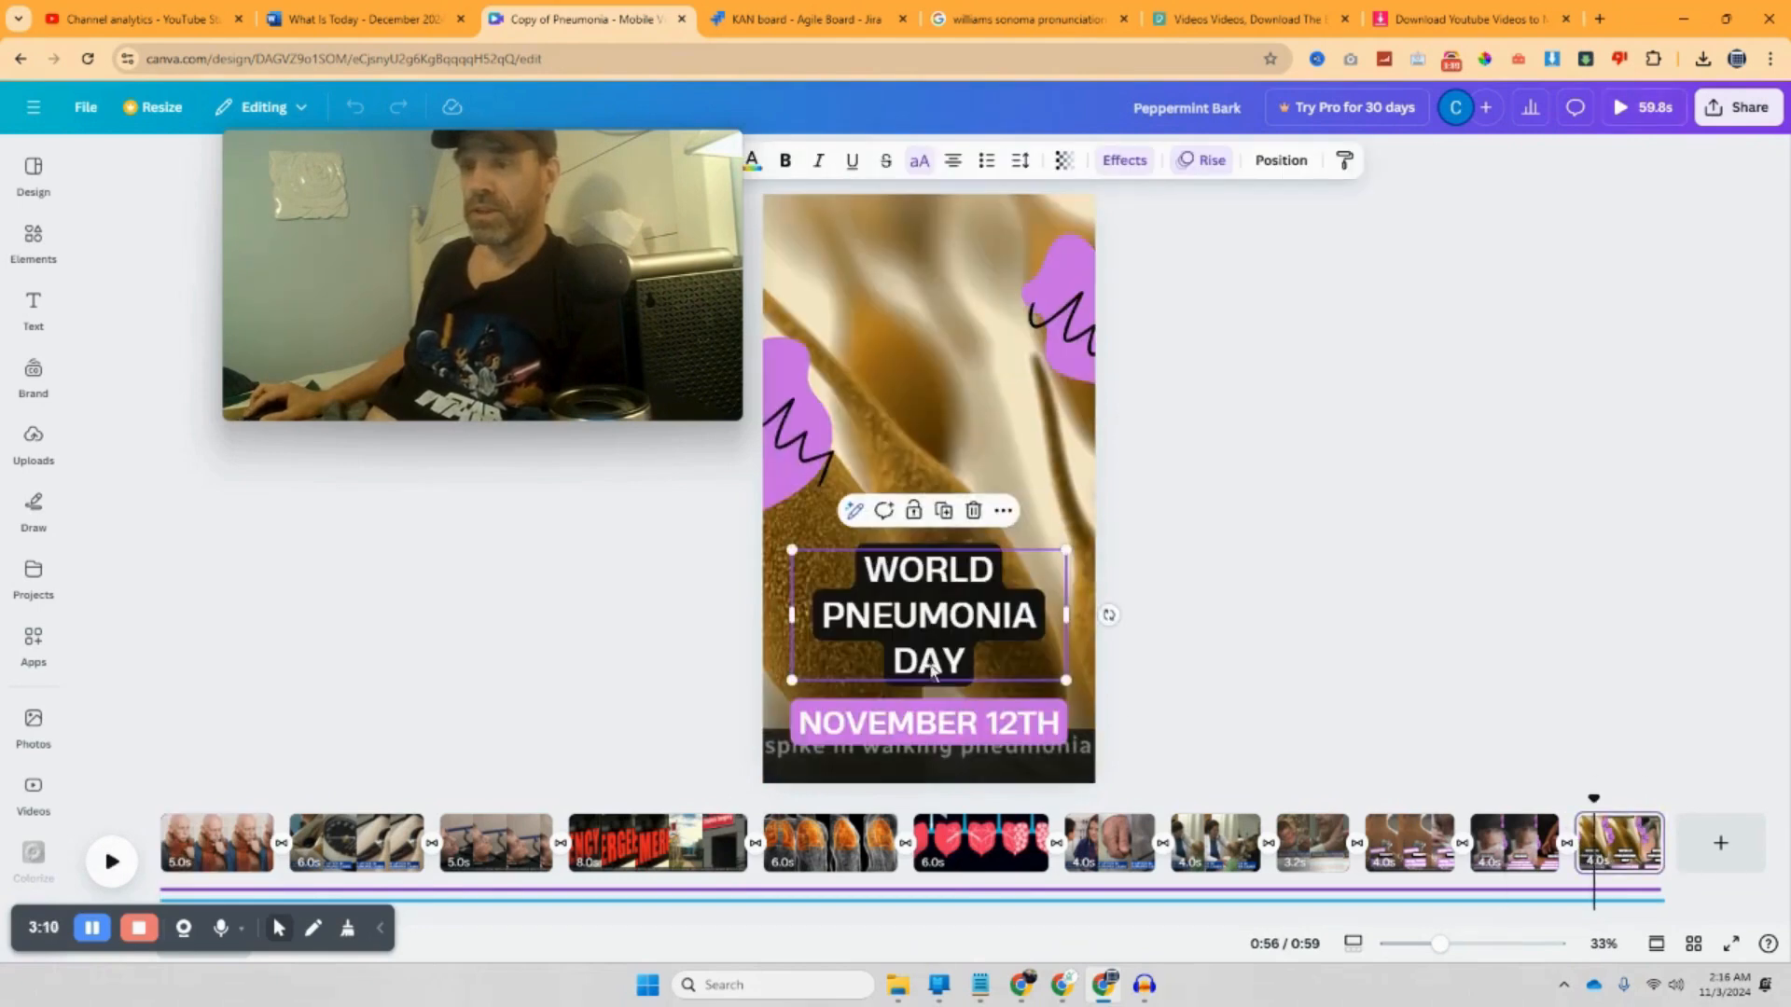
{"action": "left_click", "coordinate": [976, 727]}
{"action": "left_click", "coordinate": [977, 727]}
{"action": "left_click_drag", "start_coordinate": [976, 727], "coordinate": [782, 717]}
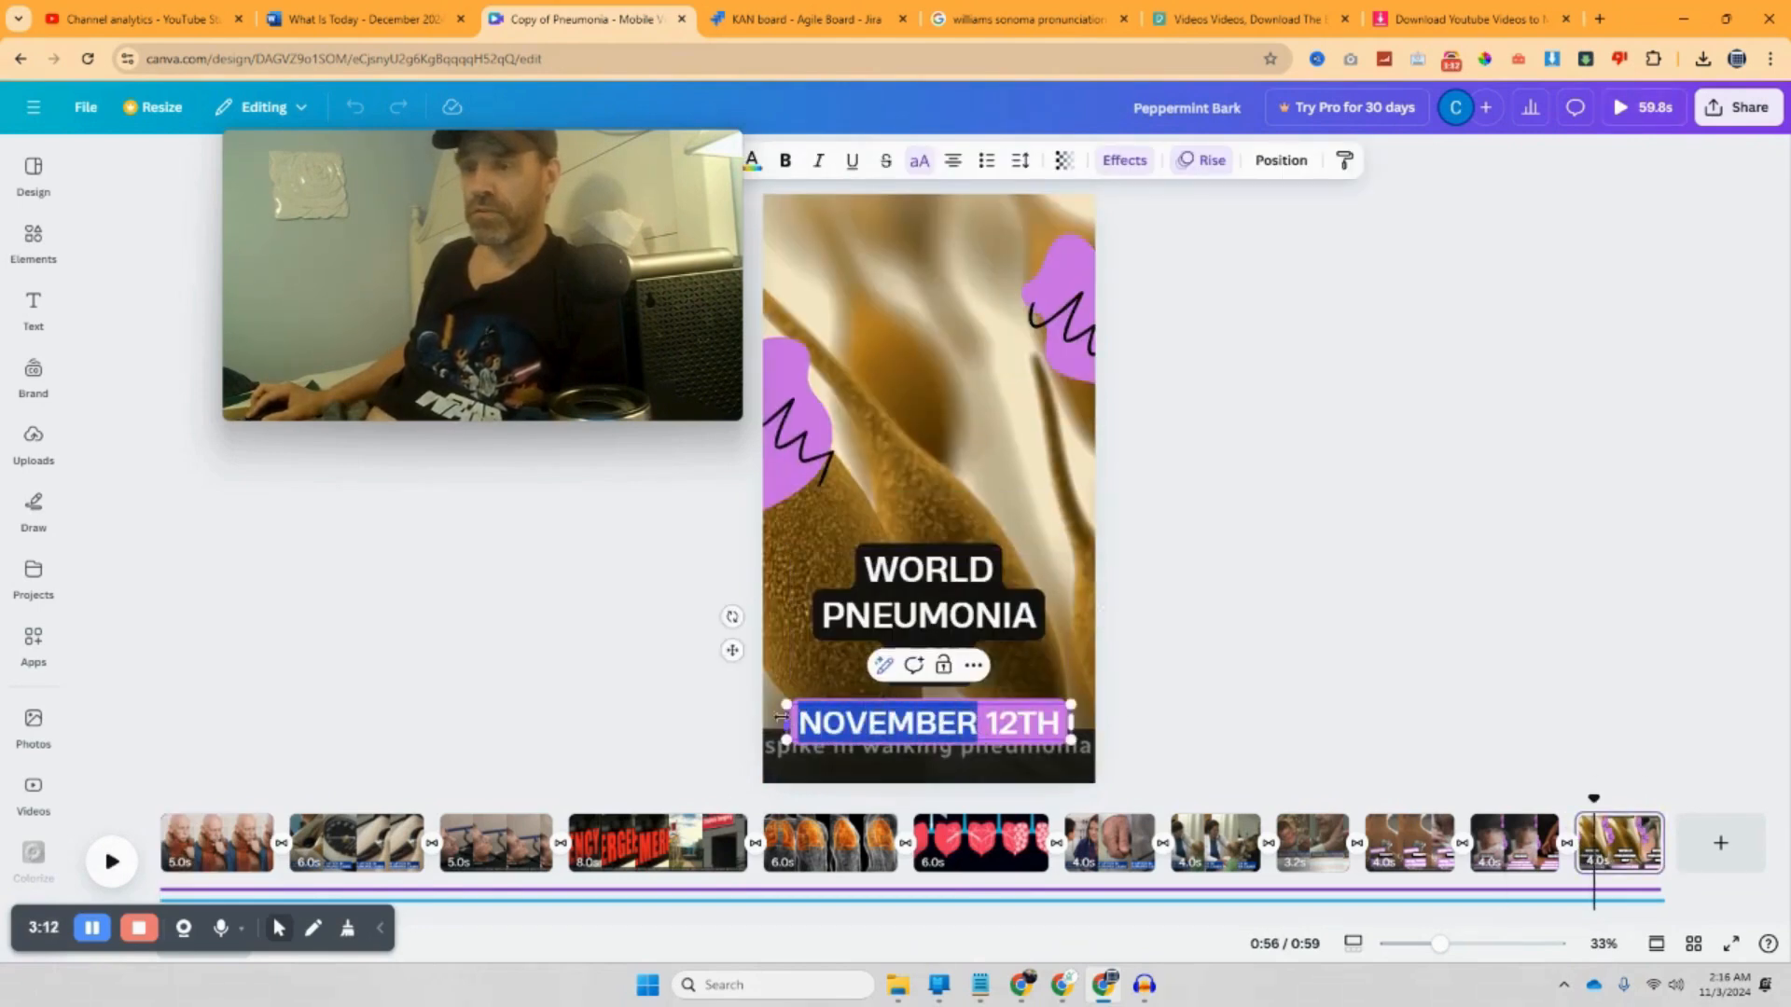
{"action": "type", "text": "DECEMBER"}
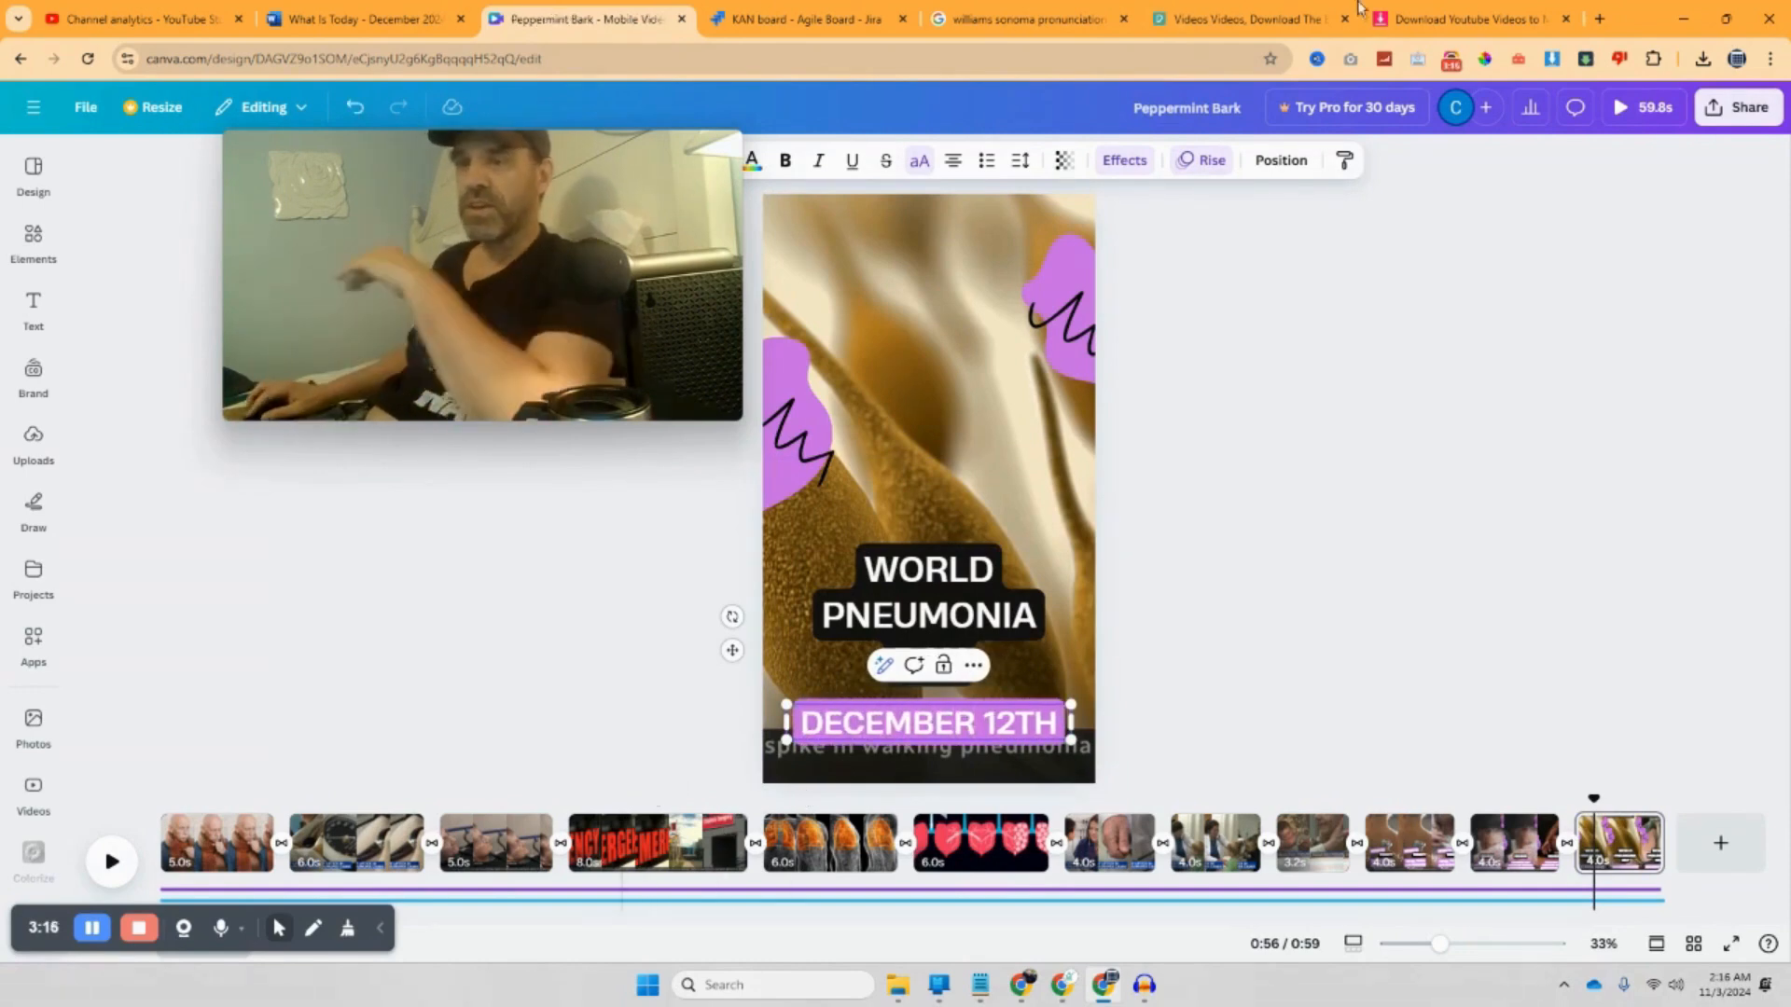
Step: Recolour the purple squiggle shape at top right to red
{"action": "left_click", "coordinate": [1062, 312]}
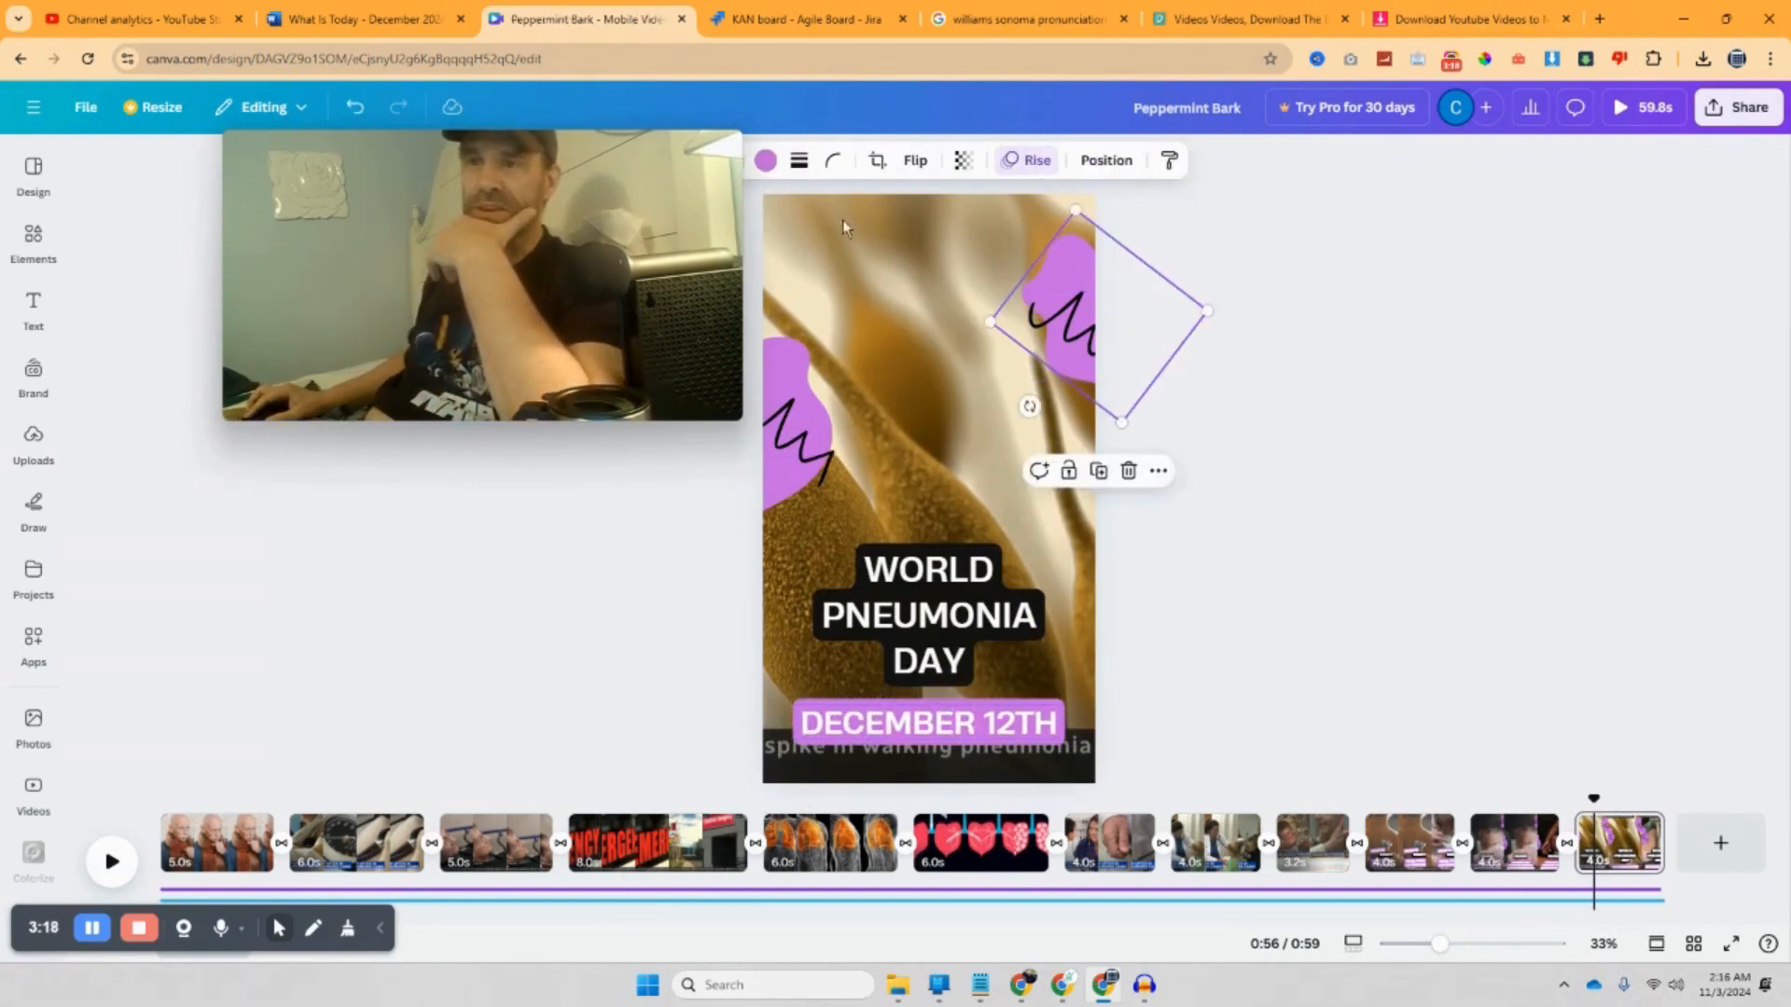
{"action": "left_click", "coordinate": [766, 162]}
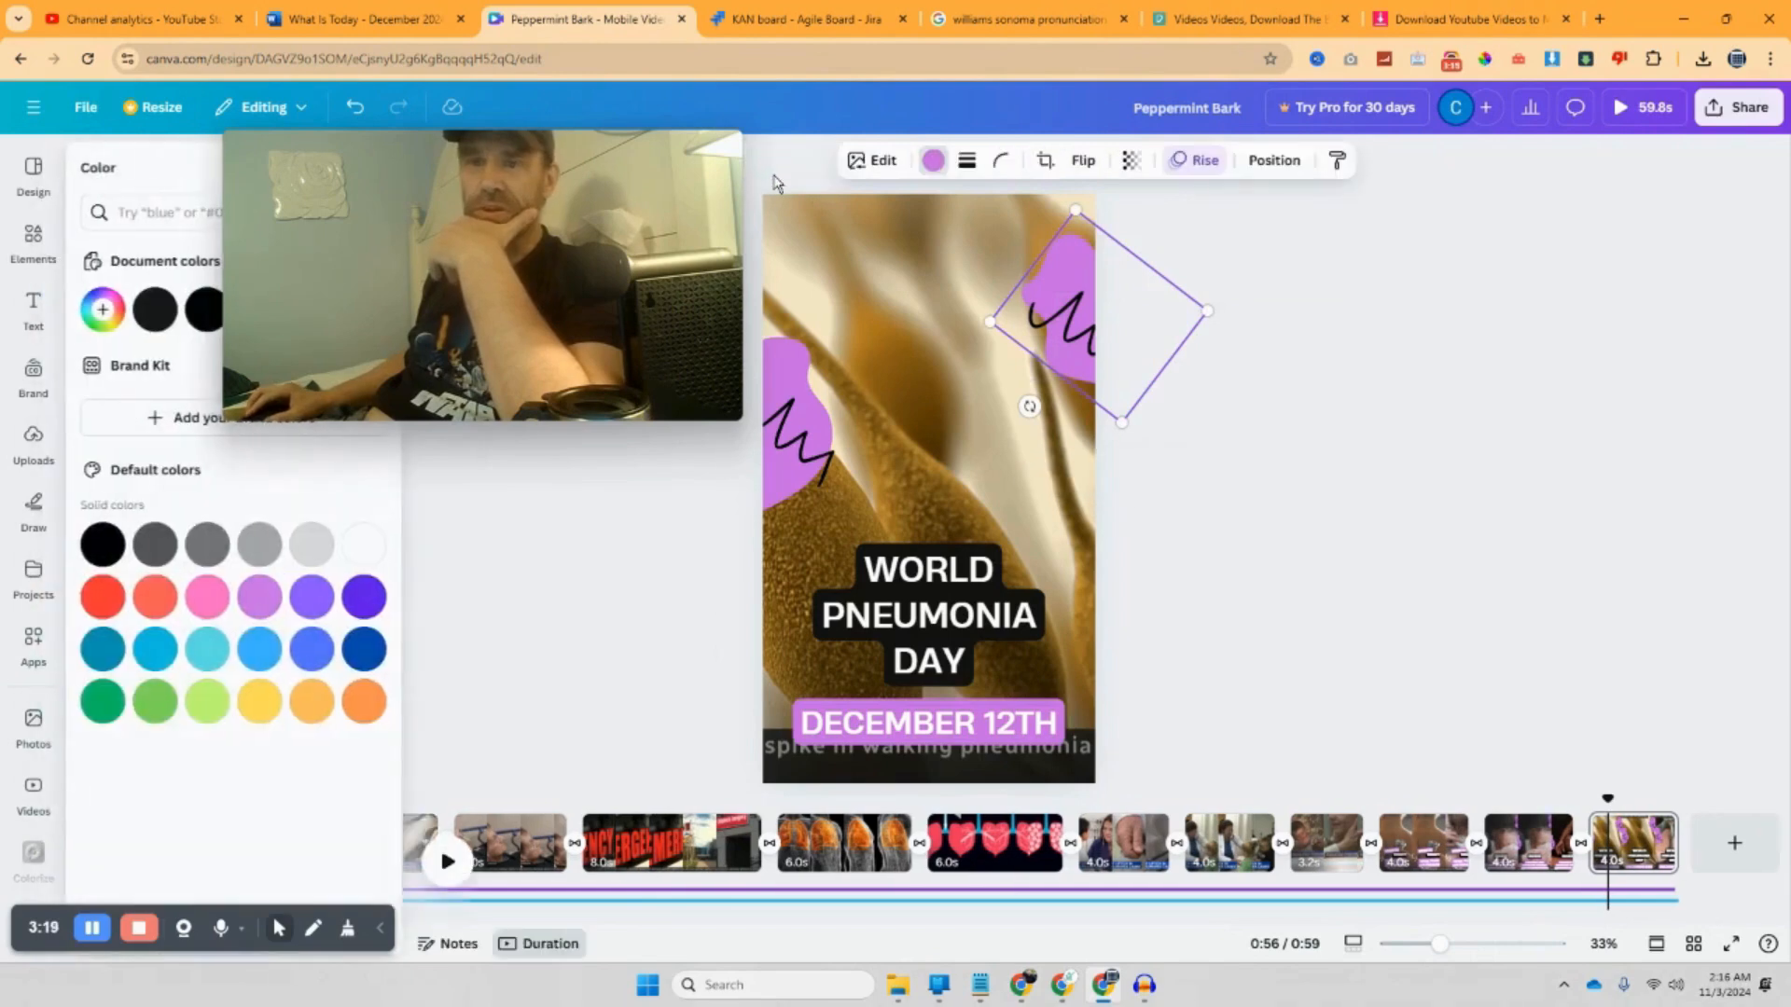
{"action": "left_click", "coordinate": [104, 597]}
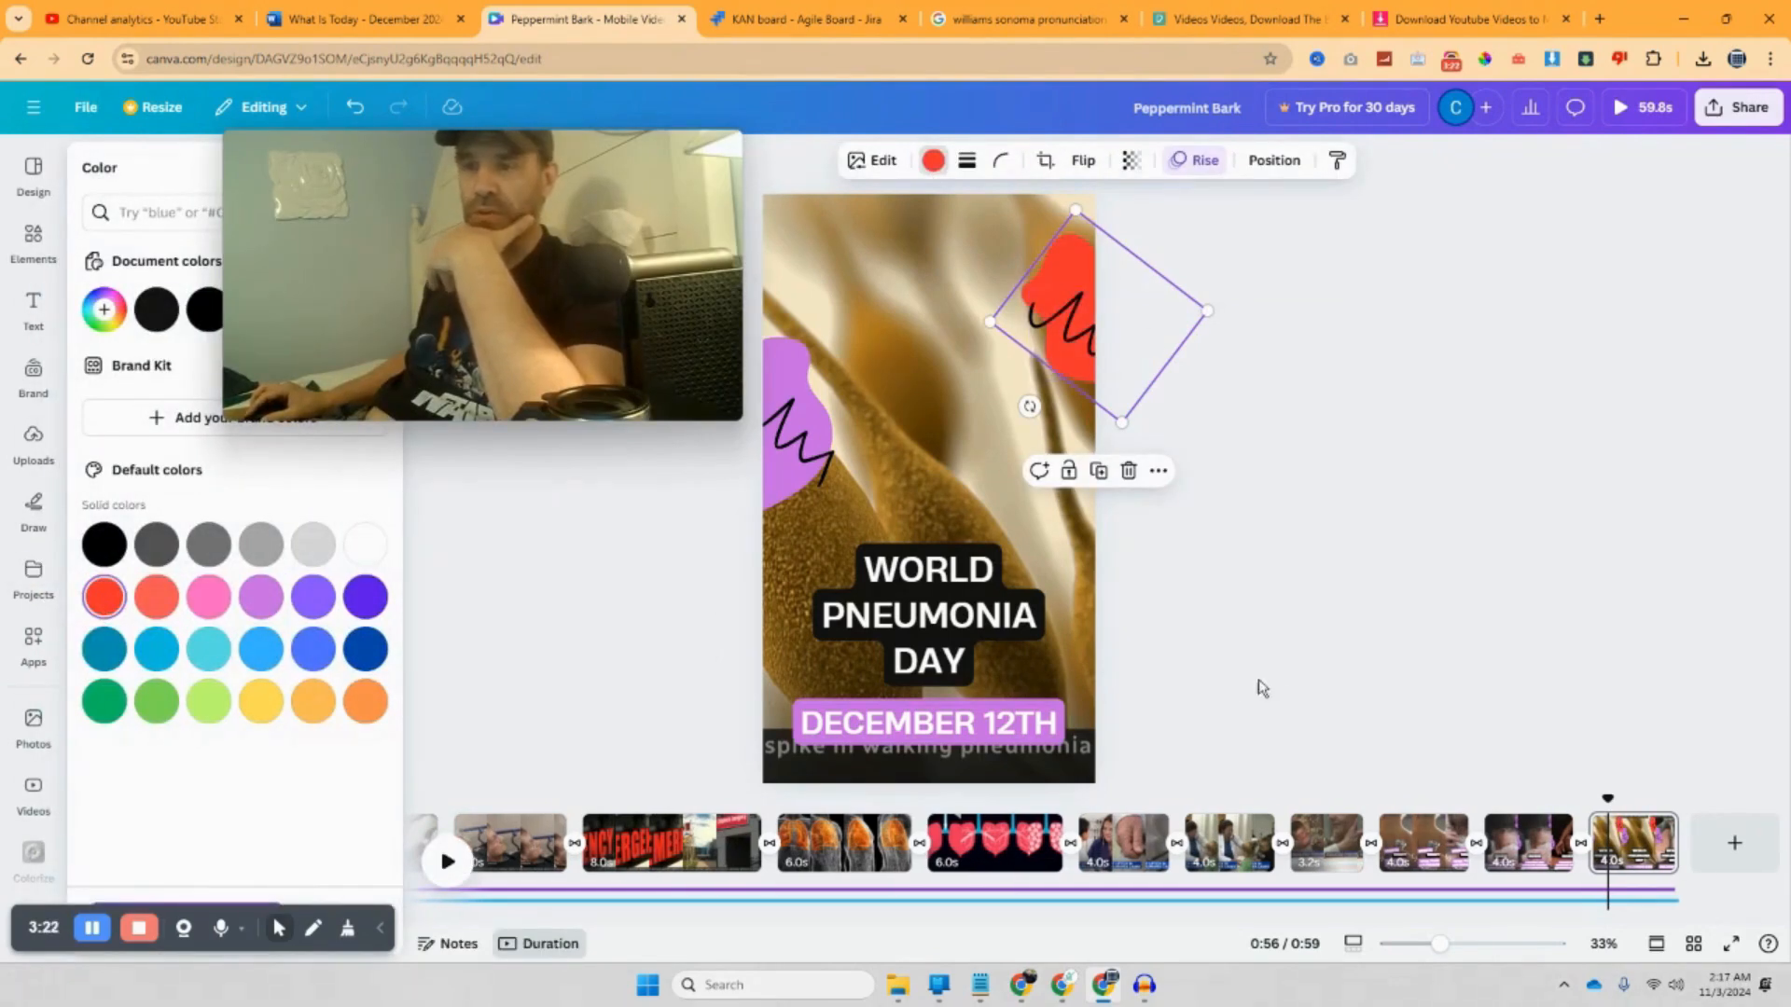
Step: Paste 'Peppermint Bark' over the title and delete the stray pasted text box
{"action": "left_click", "coordinate": [978, 650]}
{"action": "left_click", "coordinate": [970, 660]}
{"action": "left_click_drag", "start_coordinate": [970, 660], "coordinate": [893, 568]}
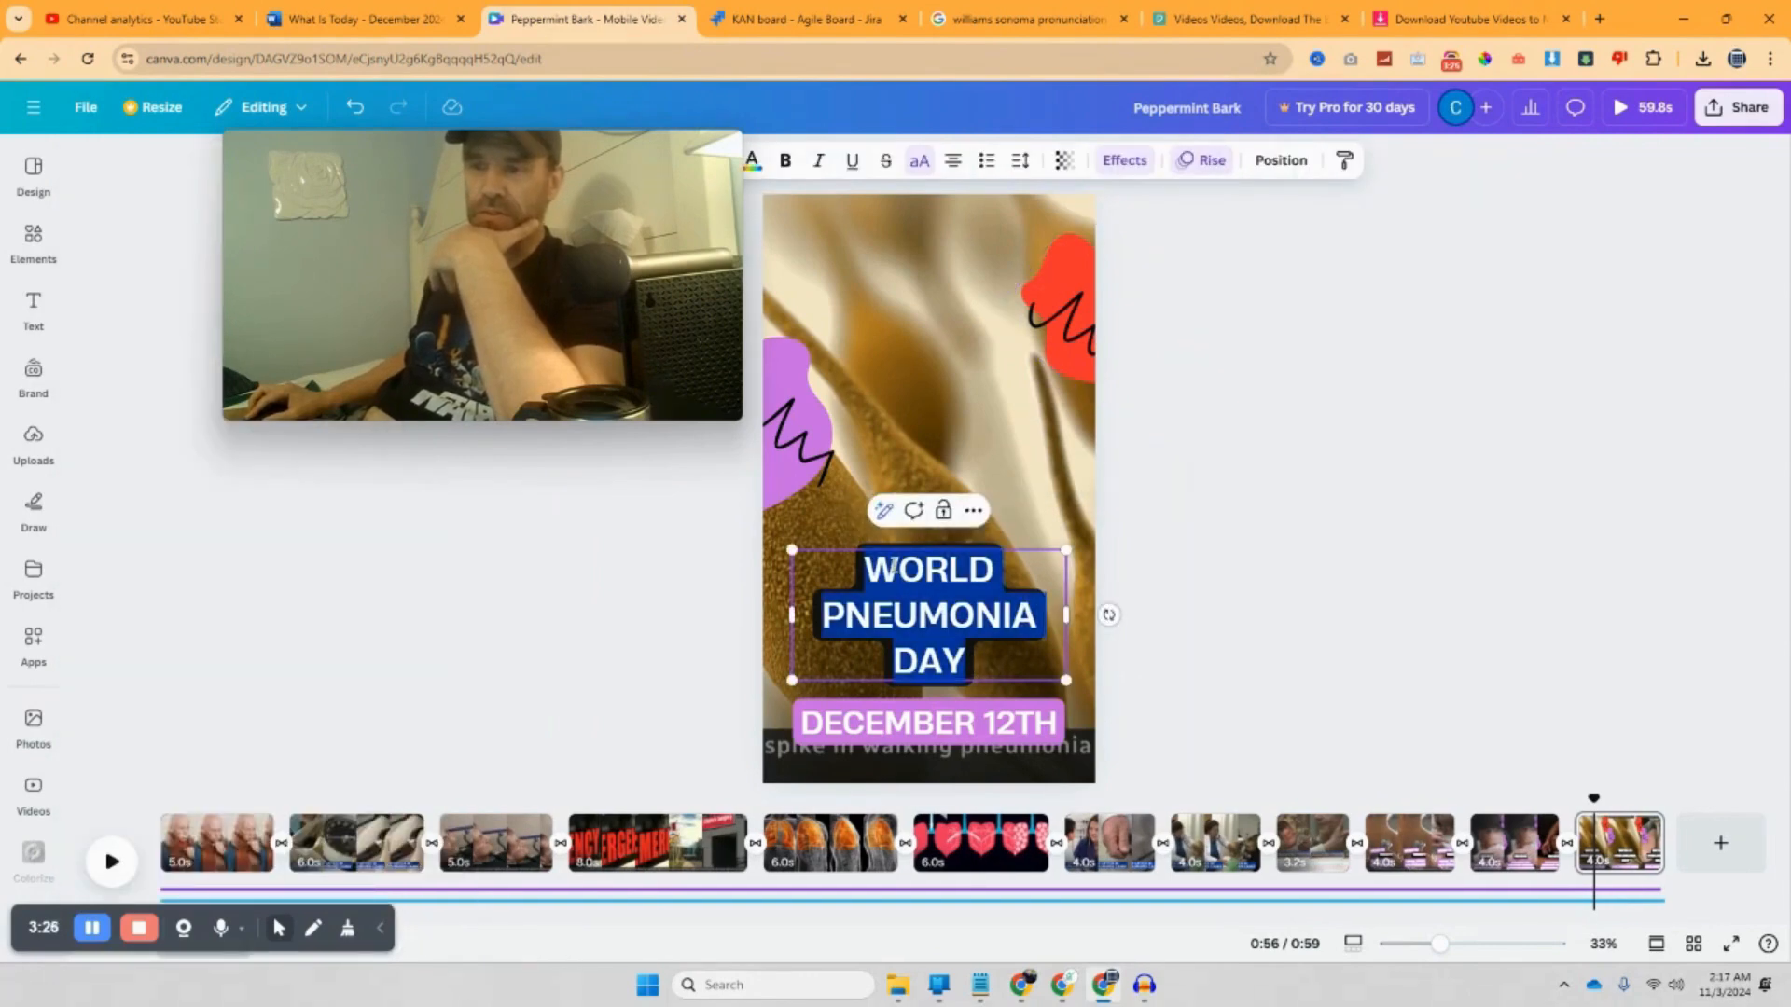
{"action": "right_click", "coordinate": [897, 569]}
{"action": "left_click", "coordinate": [1000, 548]}
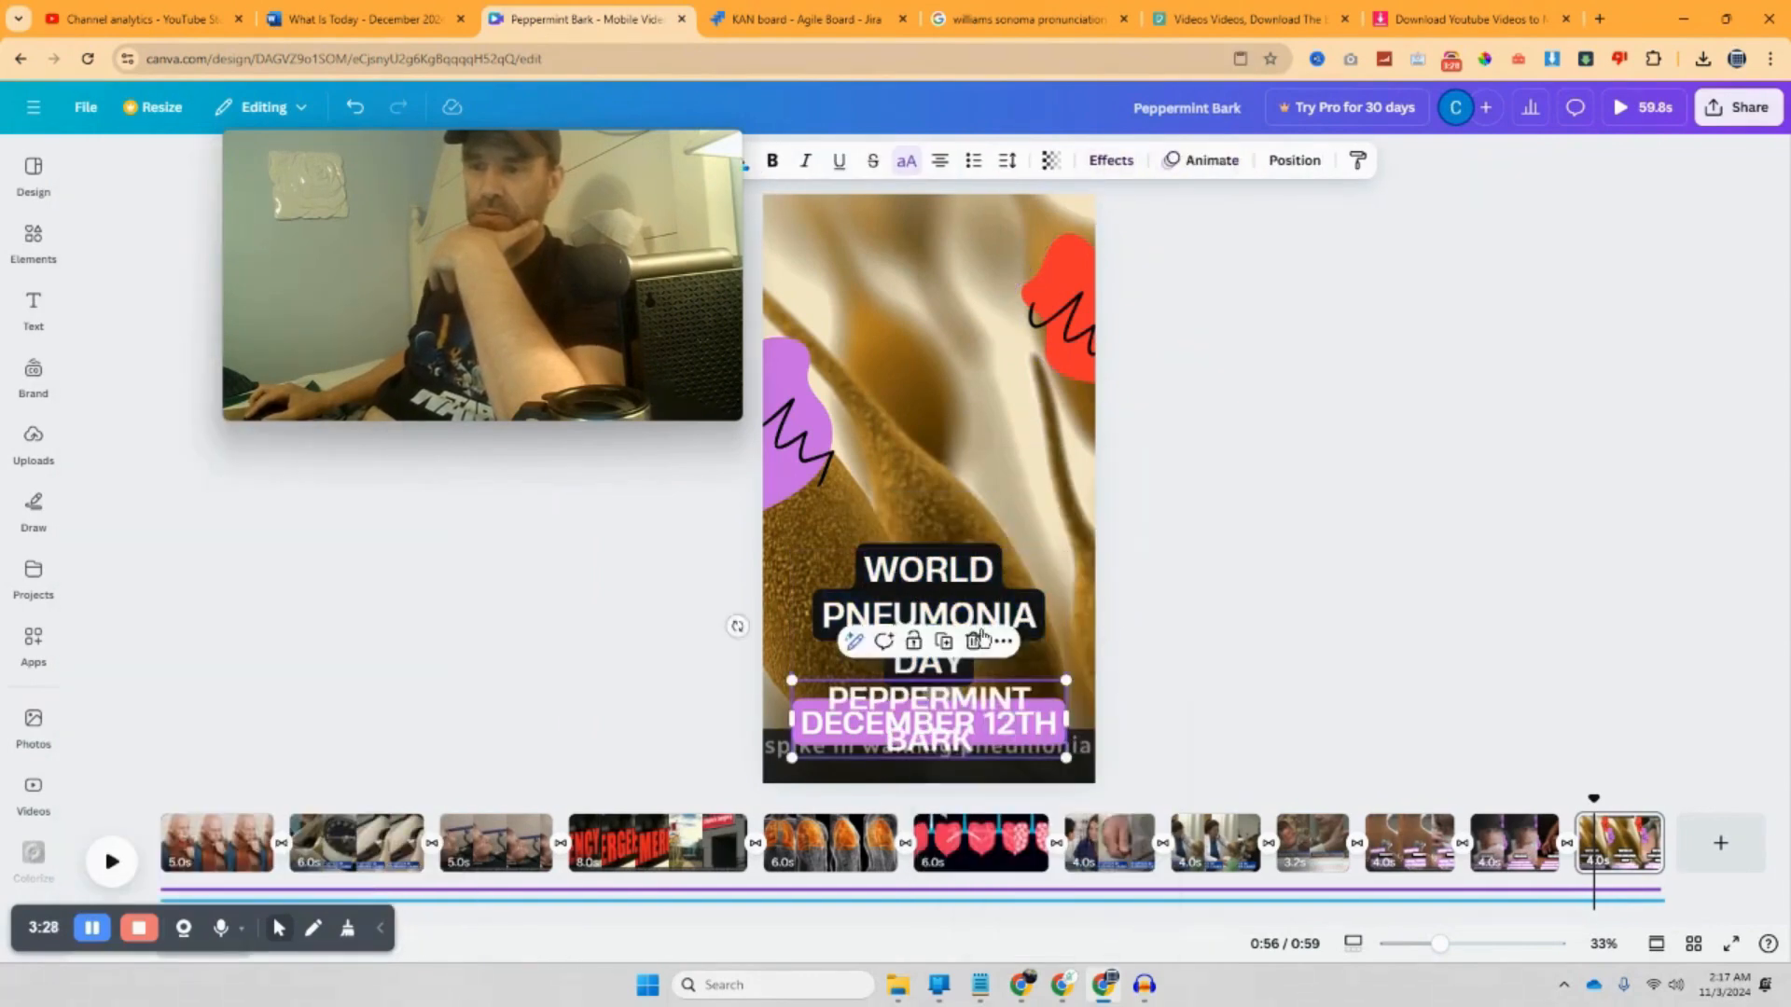
{"action": "left_click", "coordinate": [1172, 704]}
{"action": "left_click", "coordinate": [969, 701]}
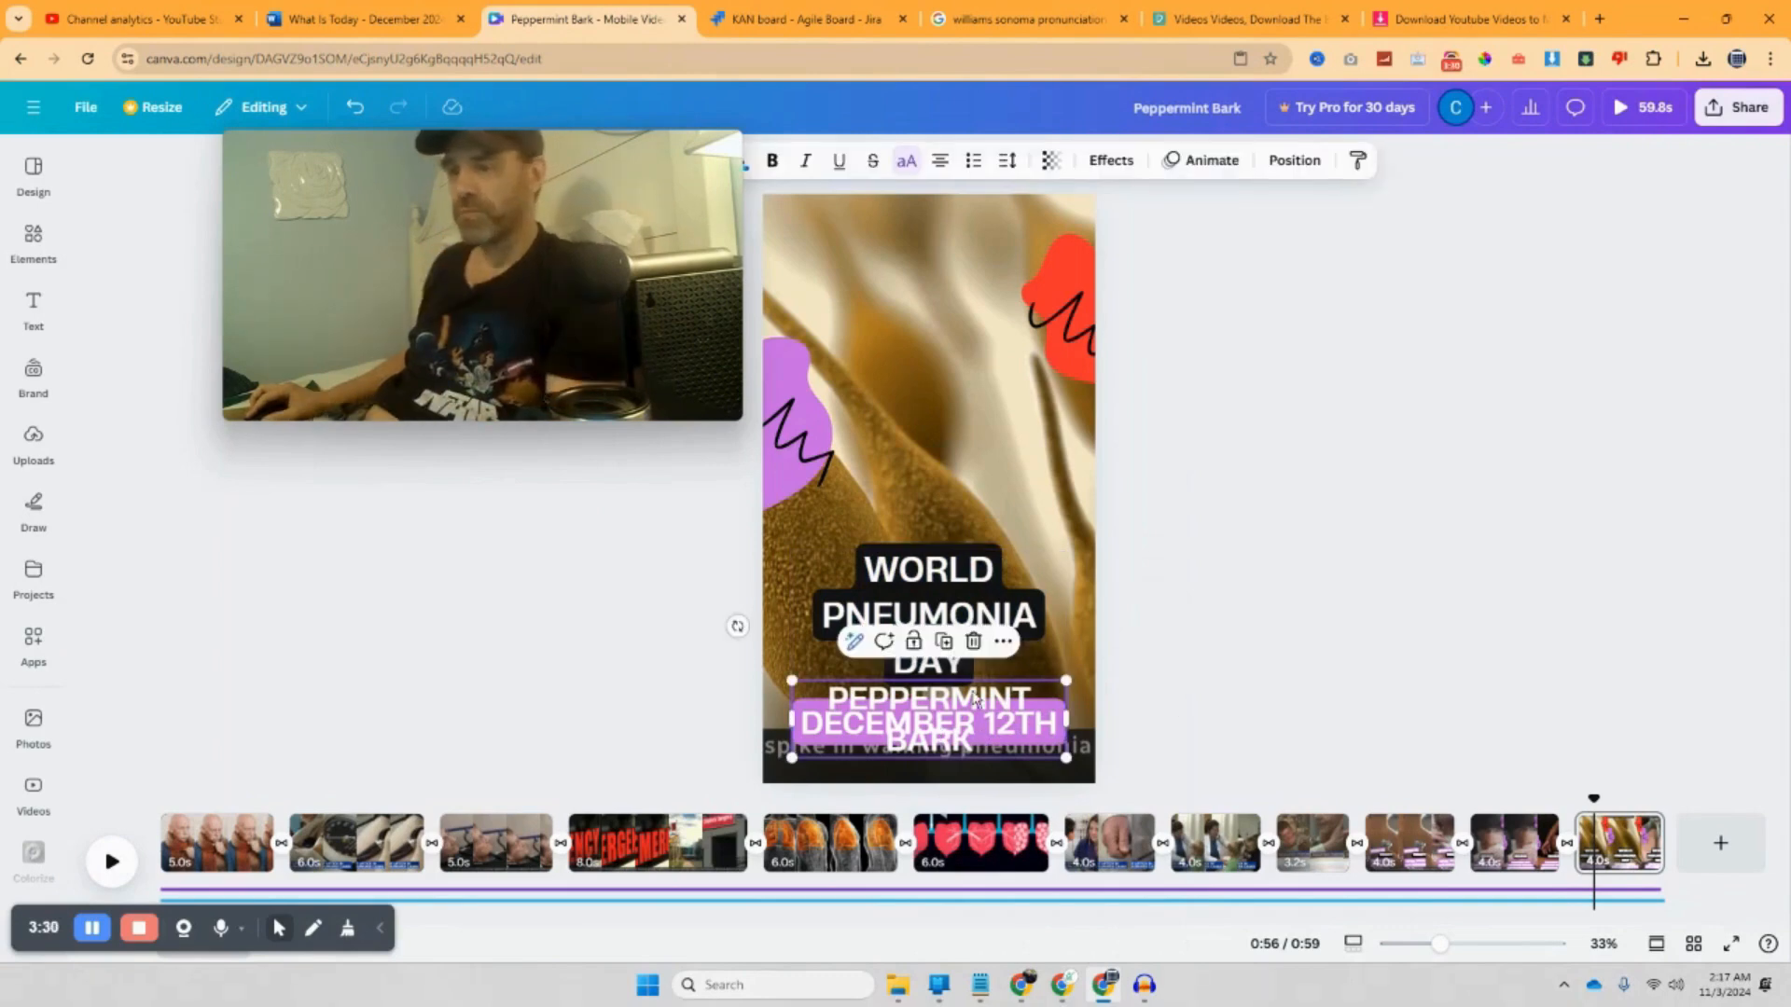
{"action": "key", "text": "Delete"}
Step: Replace the title with 'PEPPERMINT BARK DAY', nudge it lower, and switch to the December 2024 document
{"action": "left_click", "coordinate": [923, 644]}
{"action": "left_click_drag", "start_coordinate": [864, 569], "coordinate": [984, 667]}
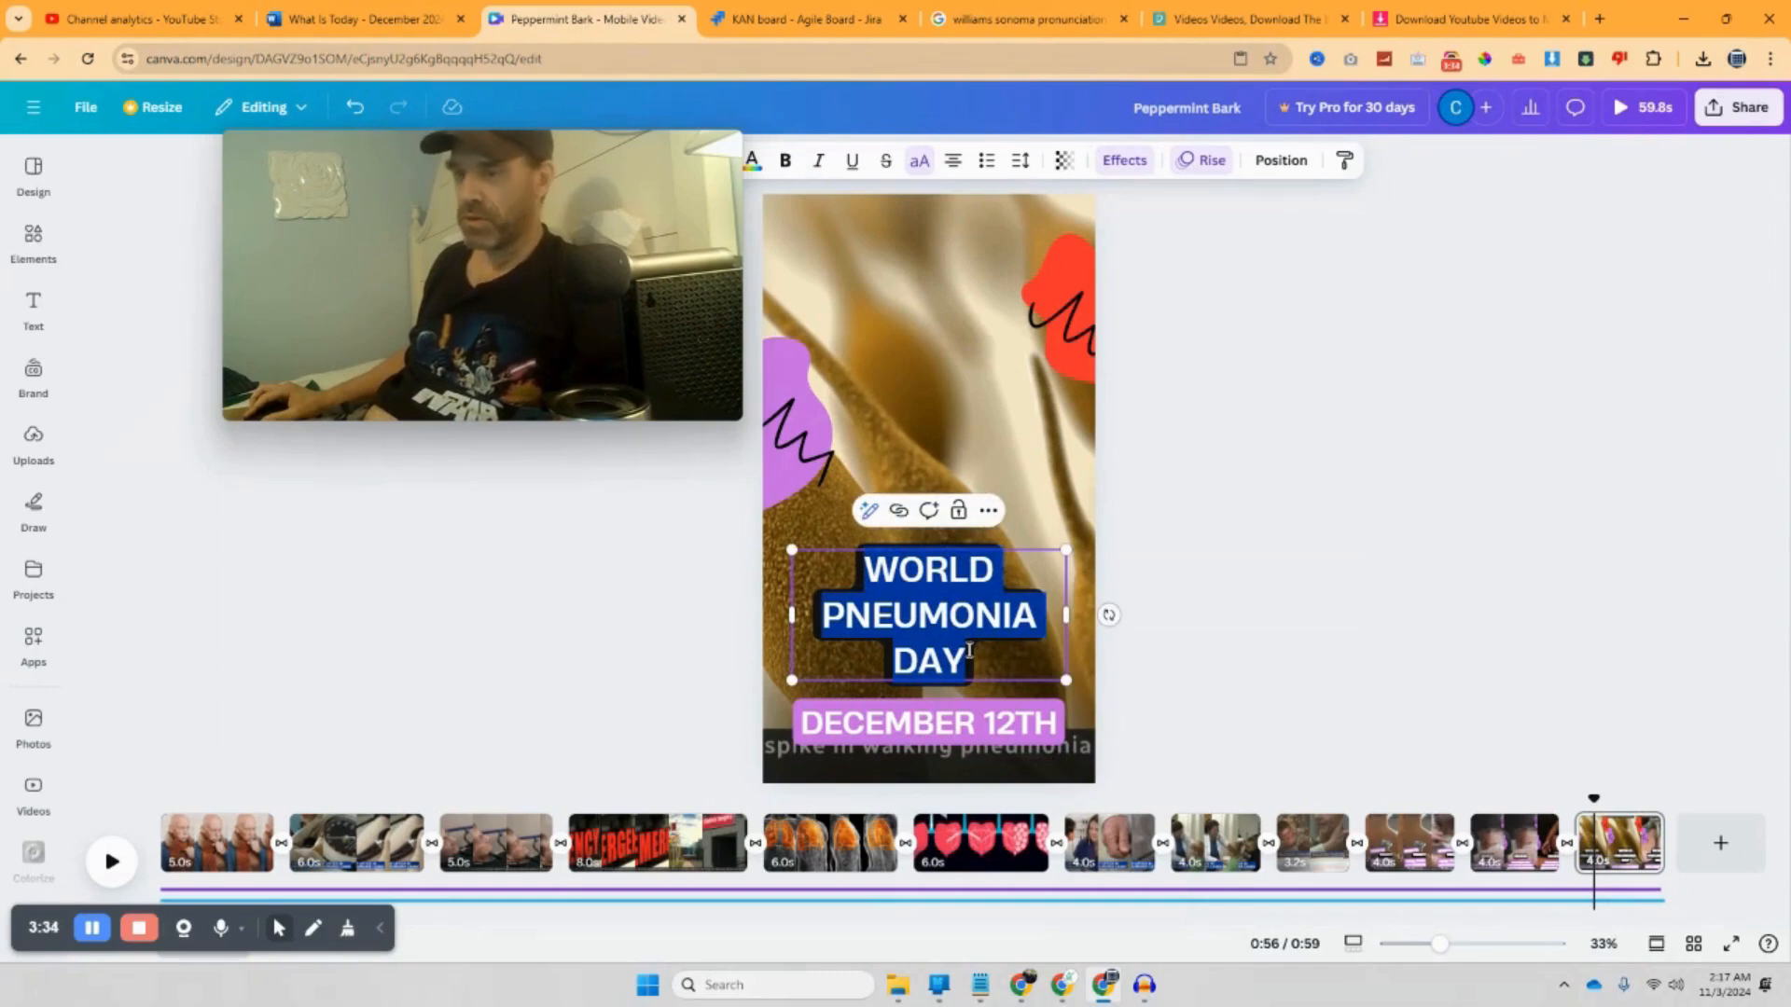
{"action": "type", "text": "PEPPERMINT BARK"}
{"action": "type", "text": "DA"}
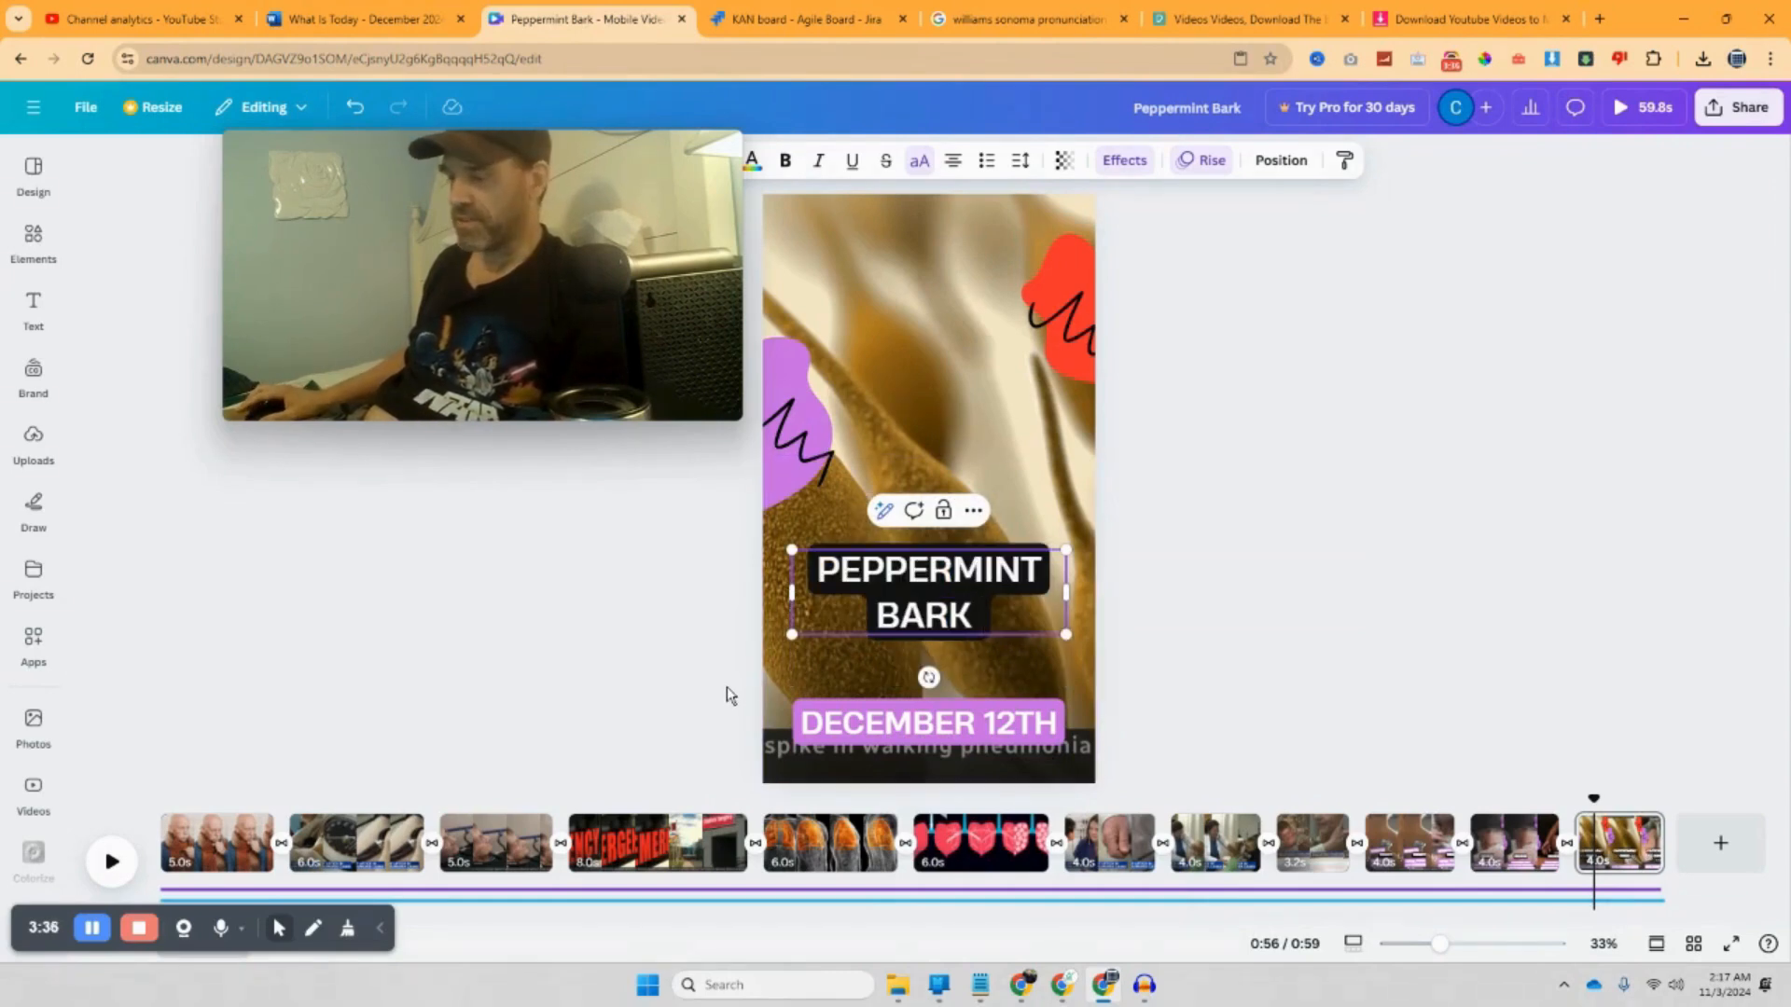
{"action": "type", "text": "Y"}
{"action": "left_click", "coordinate": [1376, 520]}
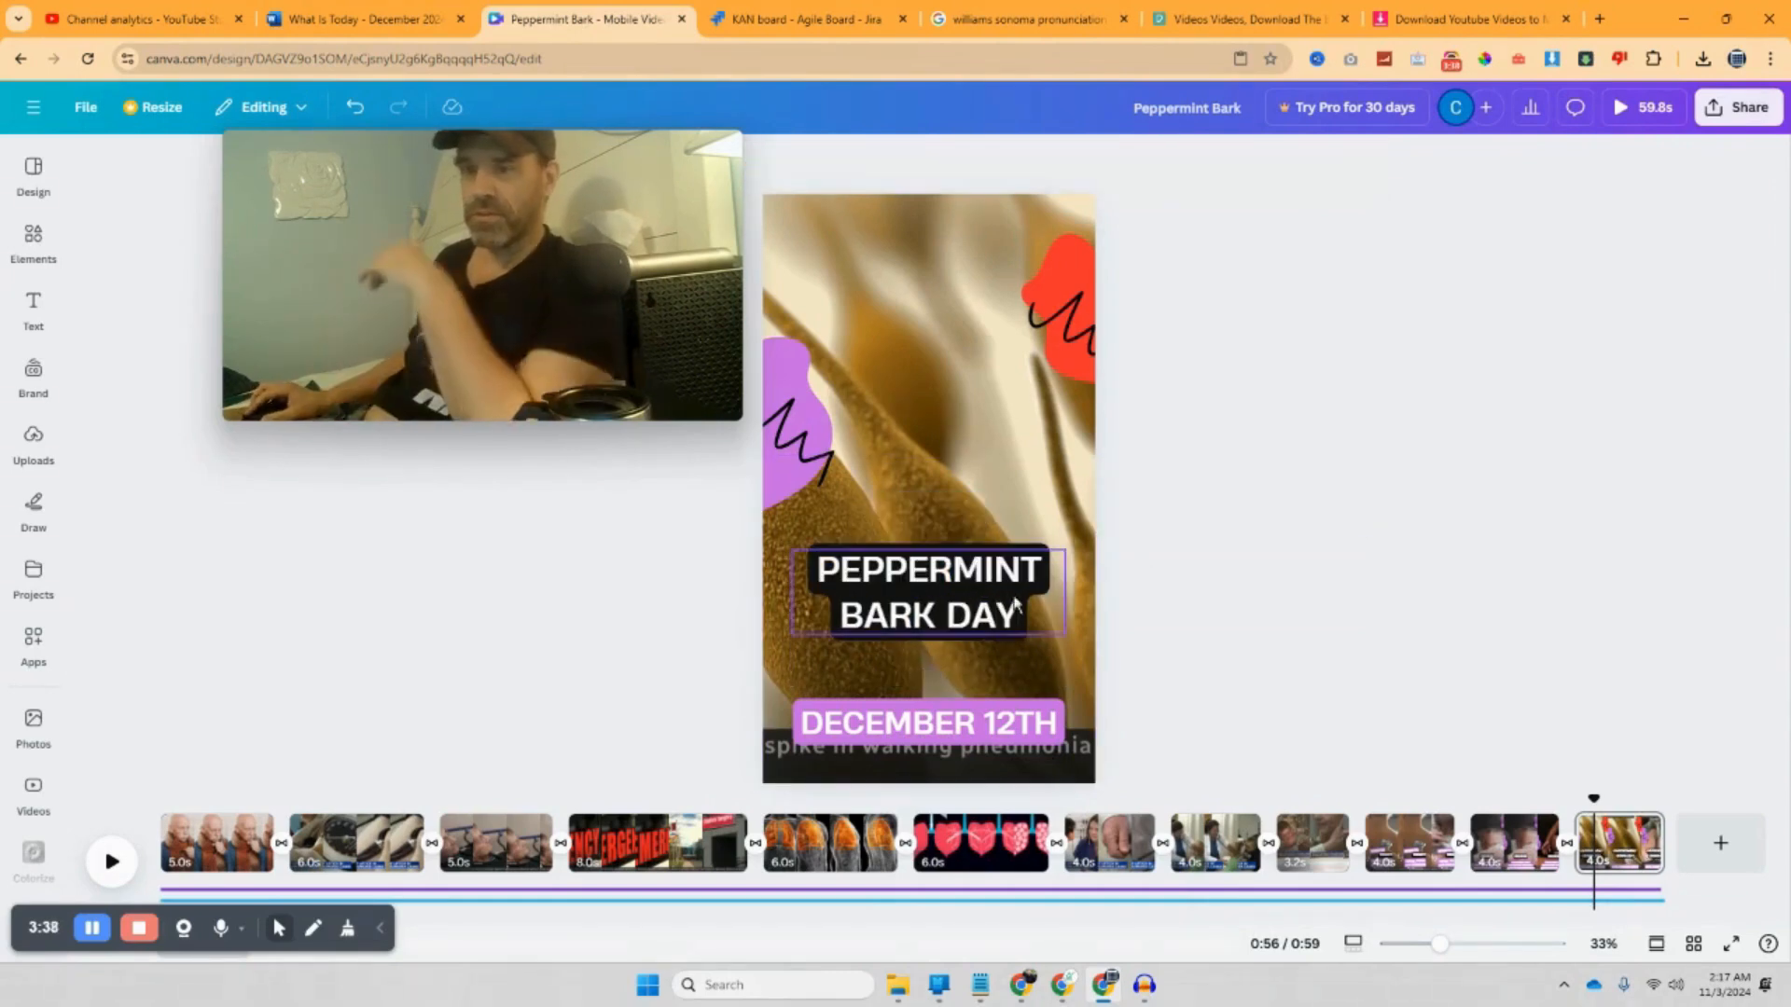
{"action": "left_click_drag", "start_coordinate": [937, 588], "coordinate": [937, 618]}
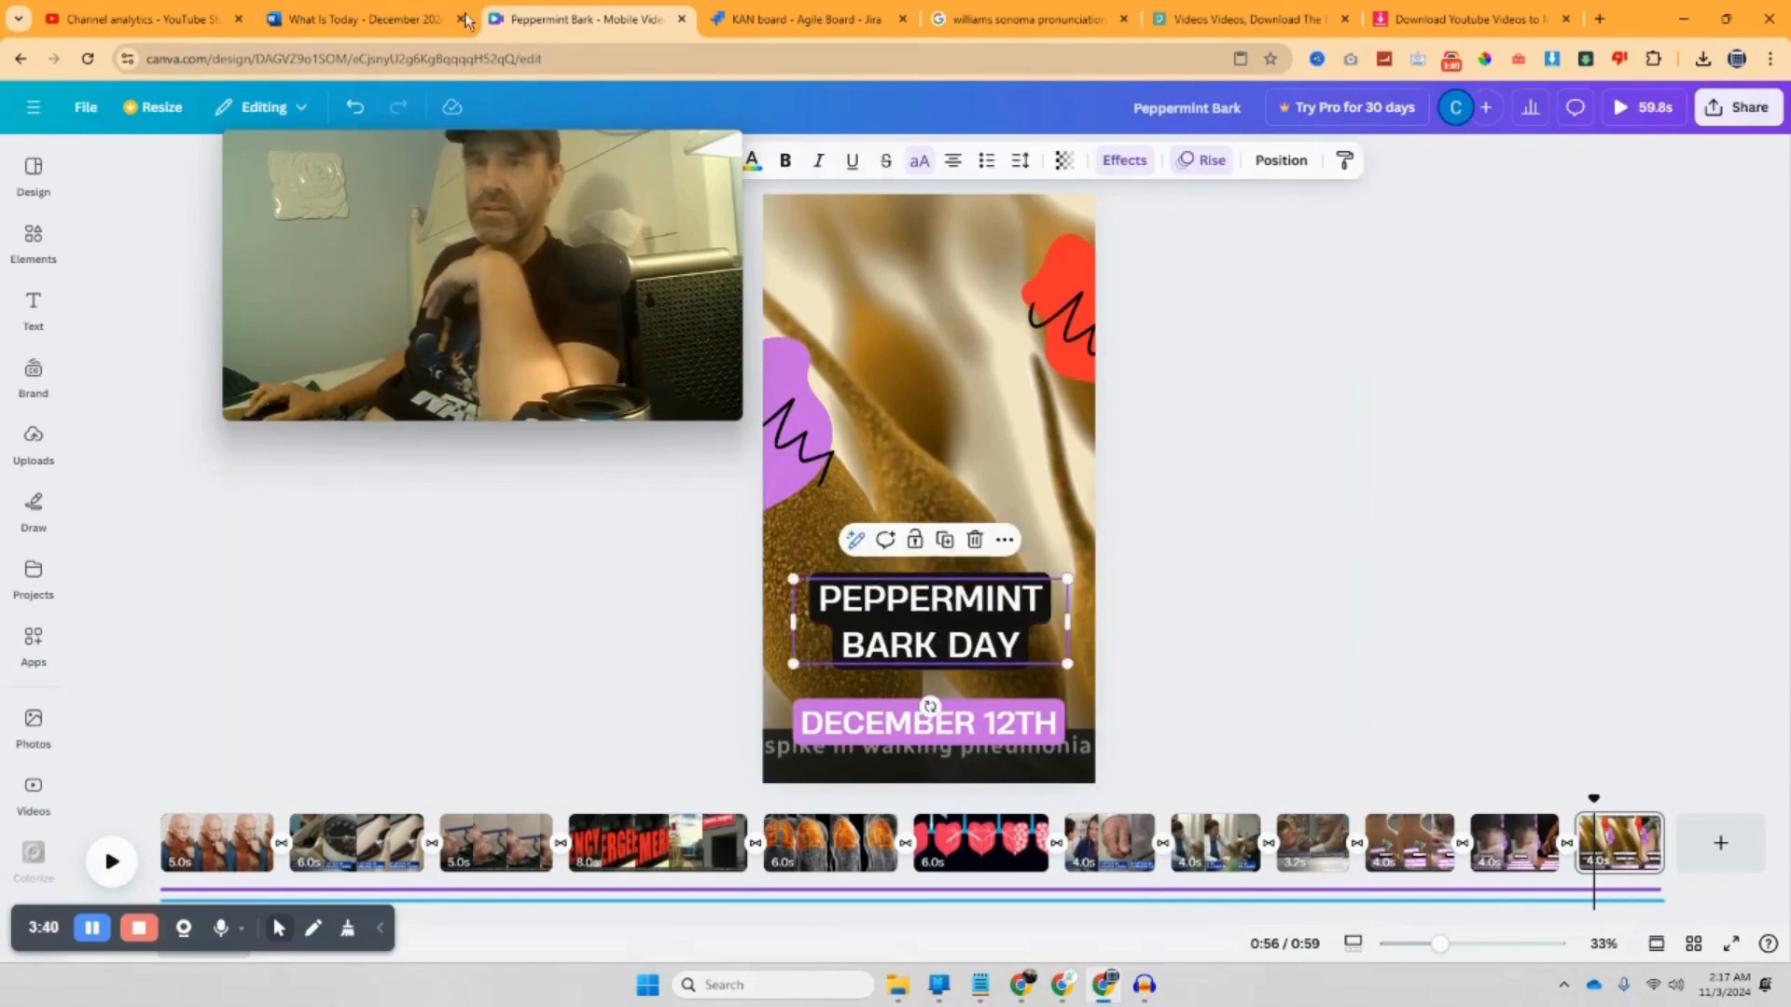
{"action": "left_click", "coordinate": [439, 19]}
{"action": "left_click_drag", "start_coordinate": [538, 177], "coordinate": [1356, 282]}
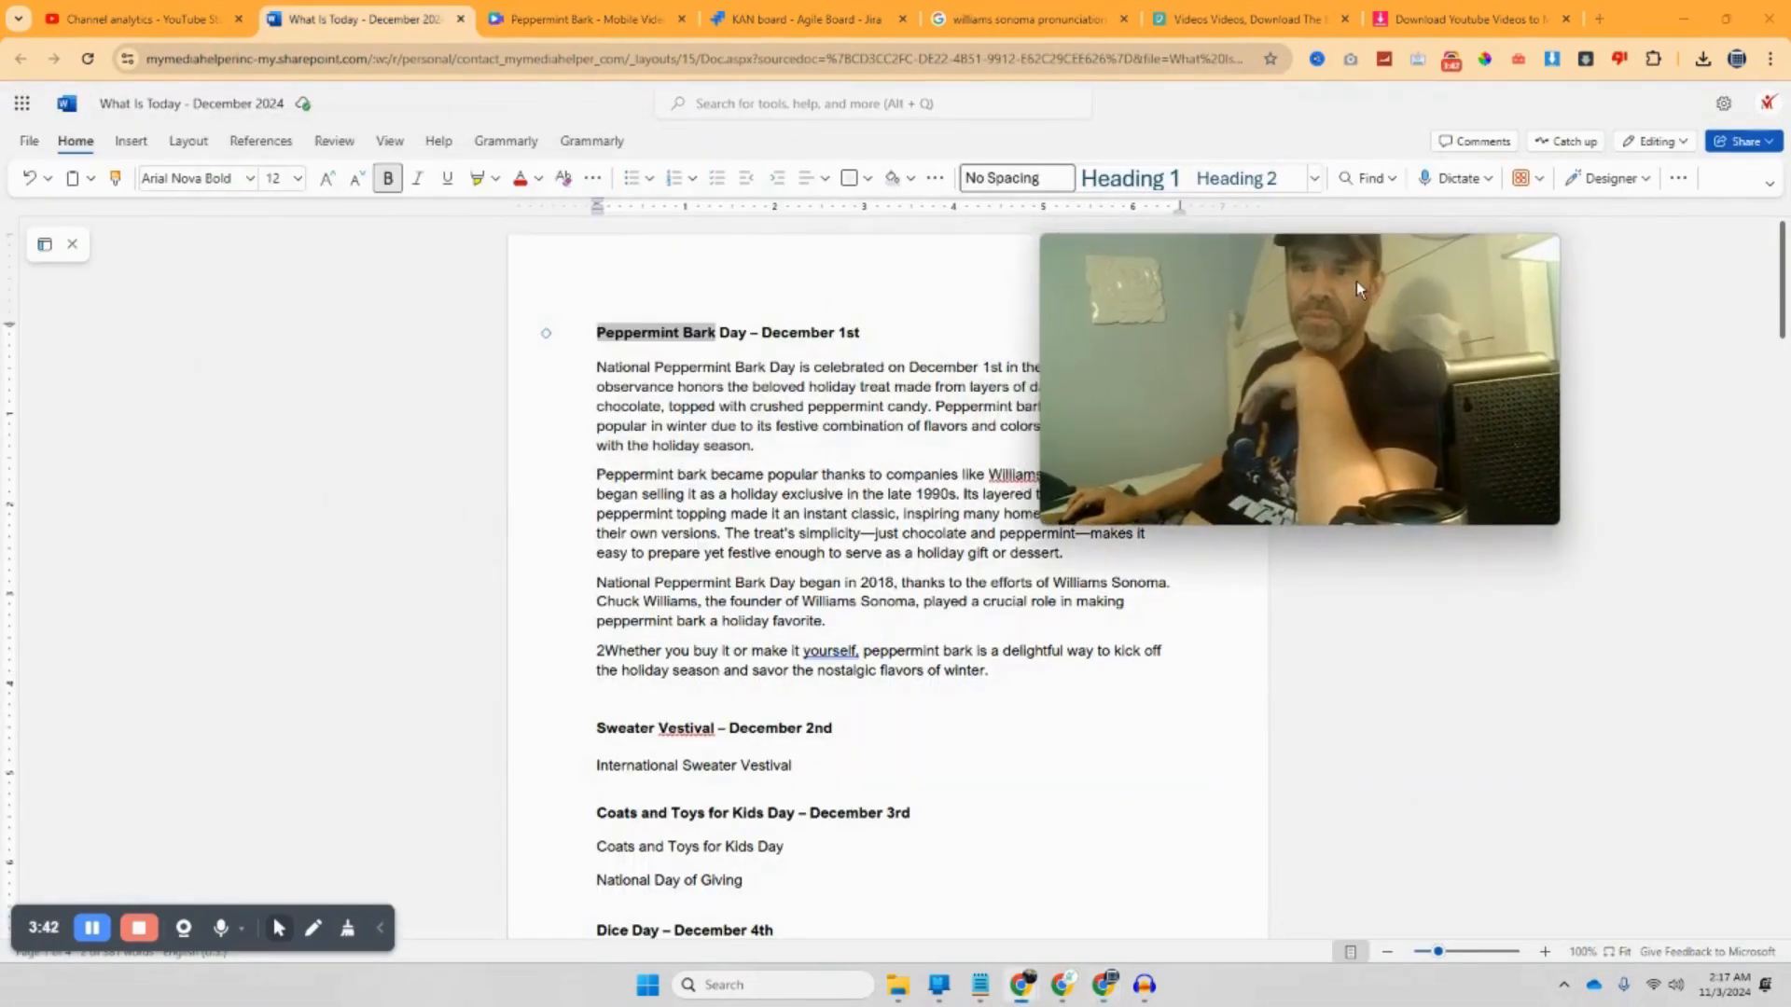
Step: Return to the Peppermint Bark - Mobile Video design in Canva
{"action": "left_click", "coordinate": [586, 14]}
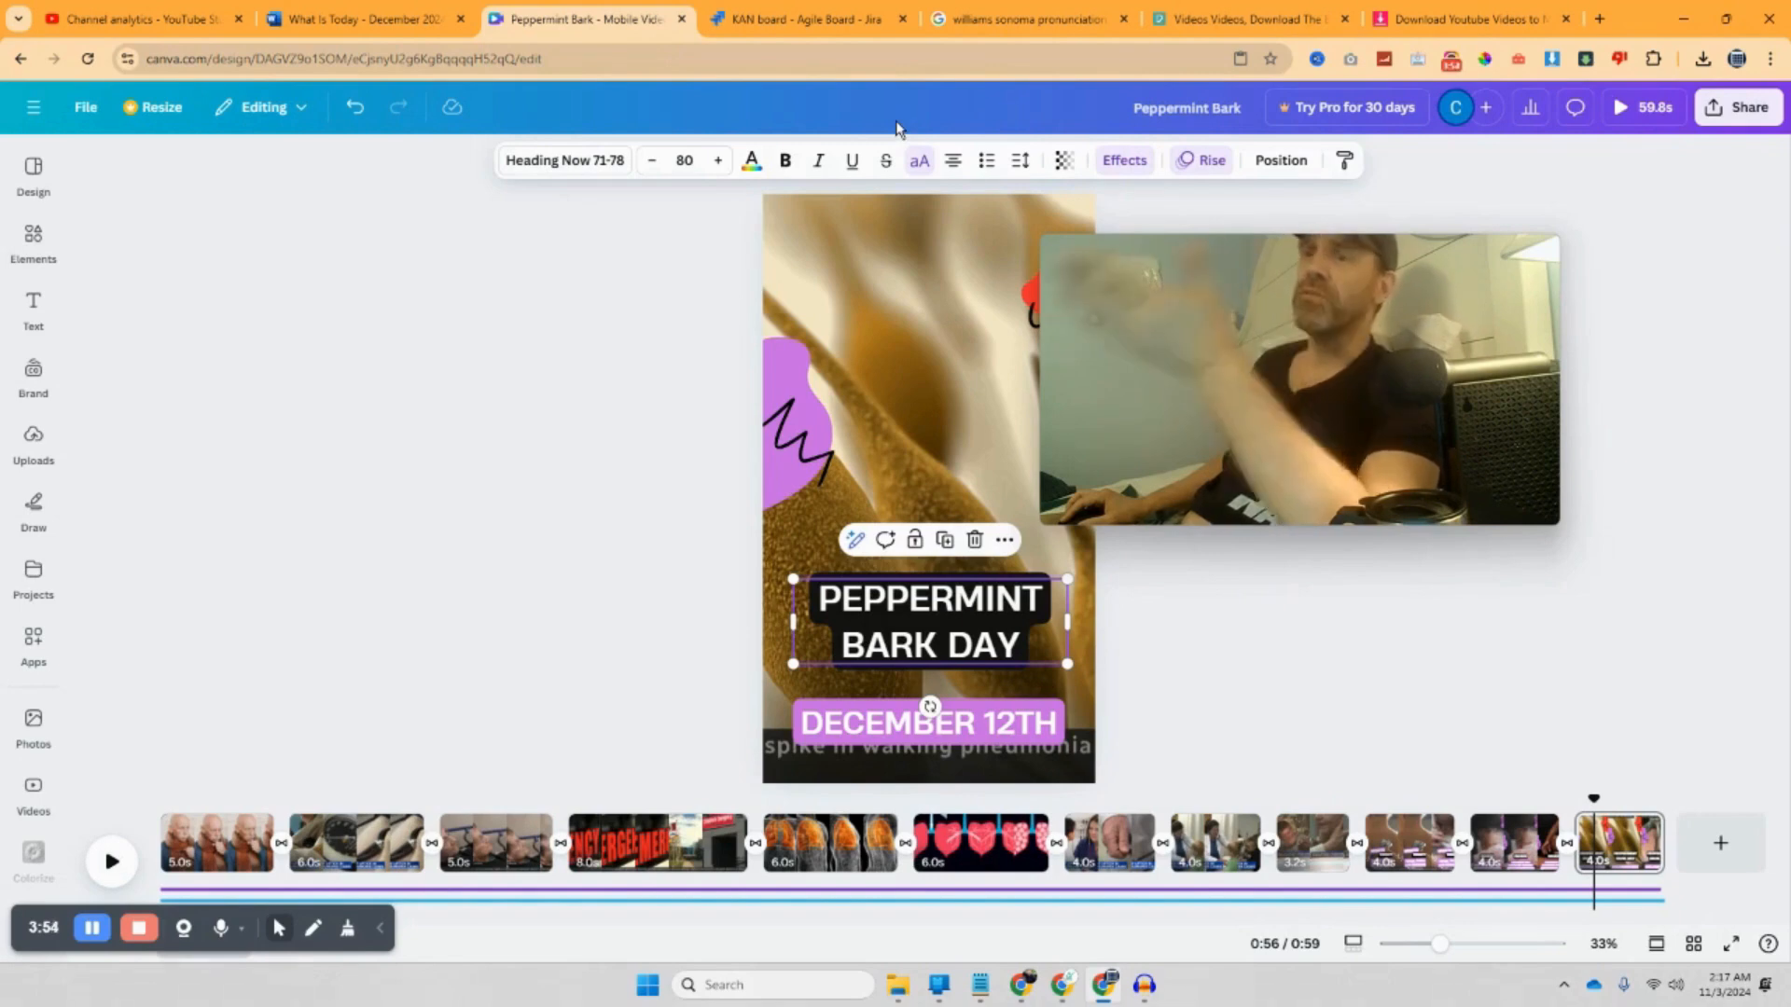
Step: Google 'youtube to mp3' in a new tab, adapted from the earlier mp4 search, then return to Peppermint Bark
{"action": "left_click", "coordinate": [1599, 19]}
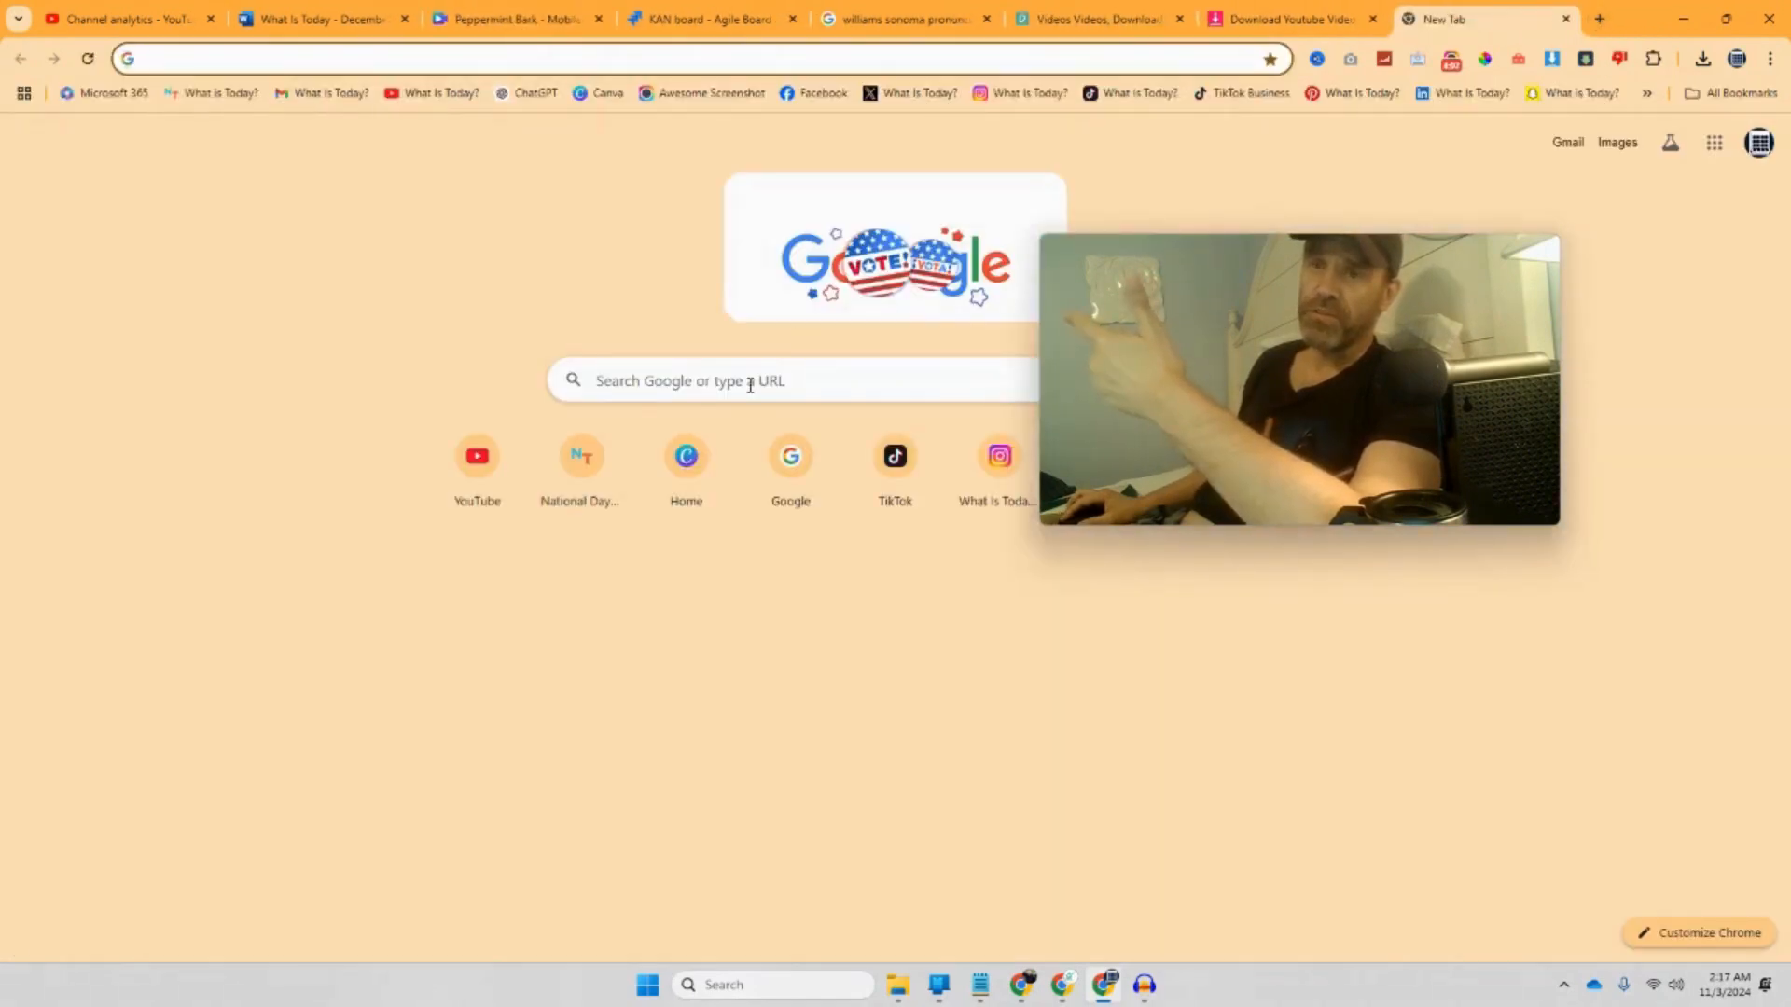
{"action": "left_click", "coordinate": [749, 385]}
{"action": "left_click", "coordinate": [724, 427]}
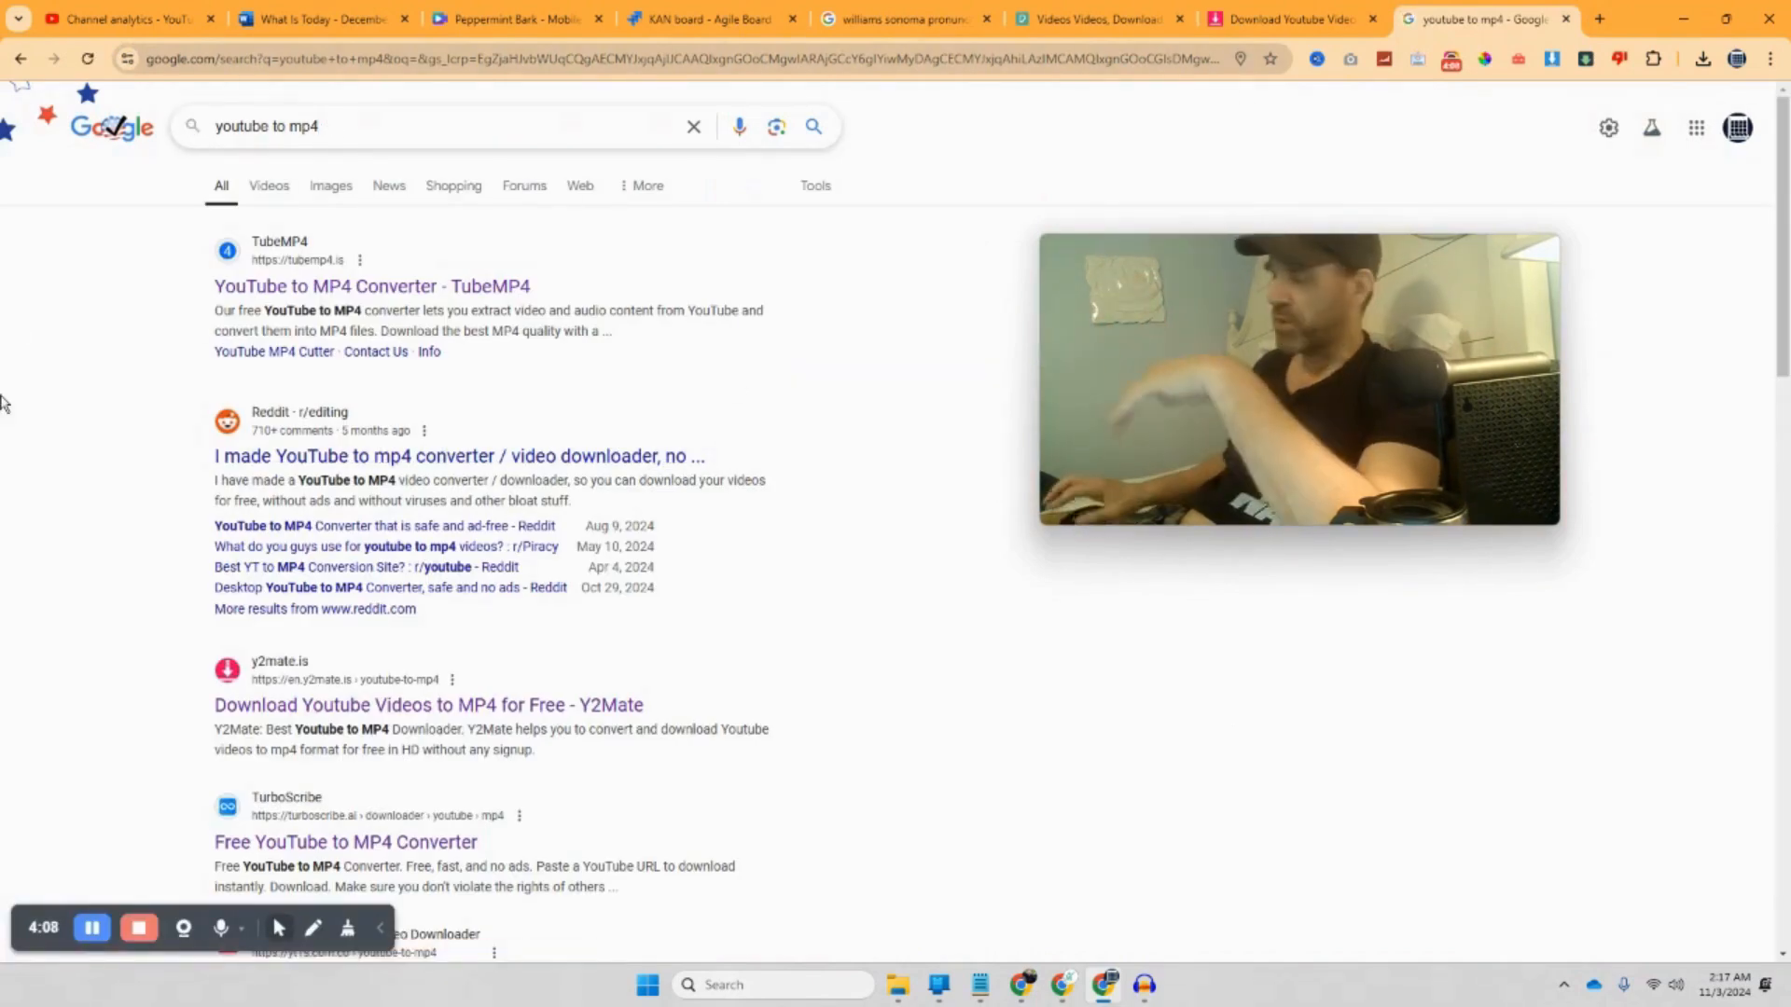
{"action": "key", "text": "BackSpace"}
{"action": "type", "text": "3"}
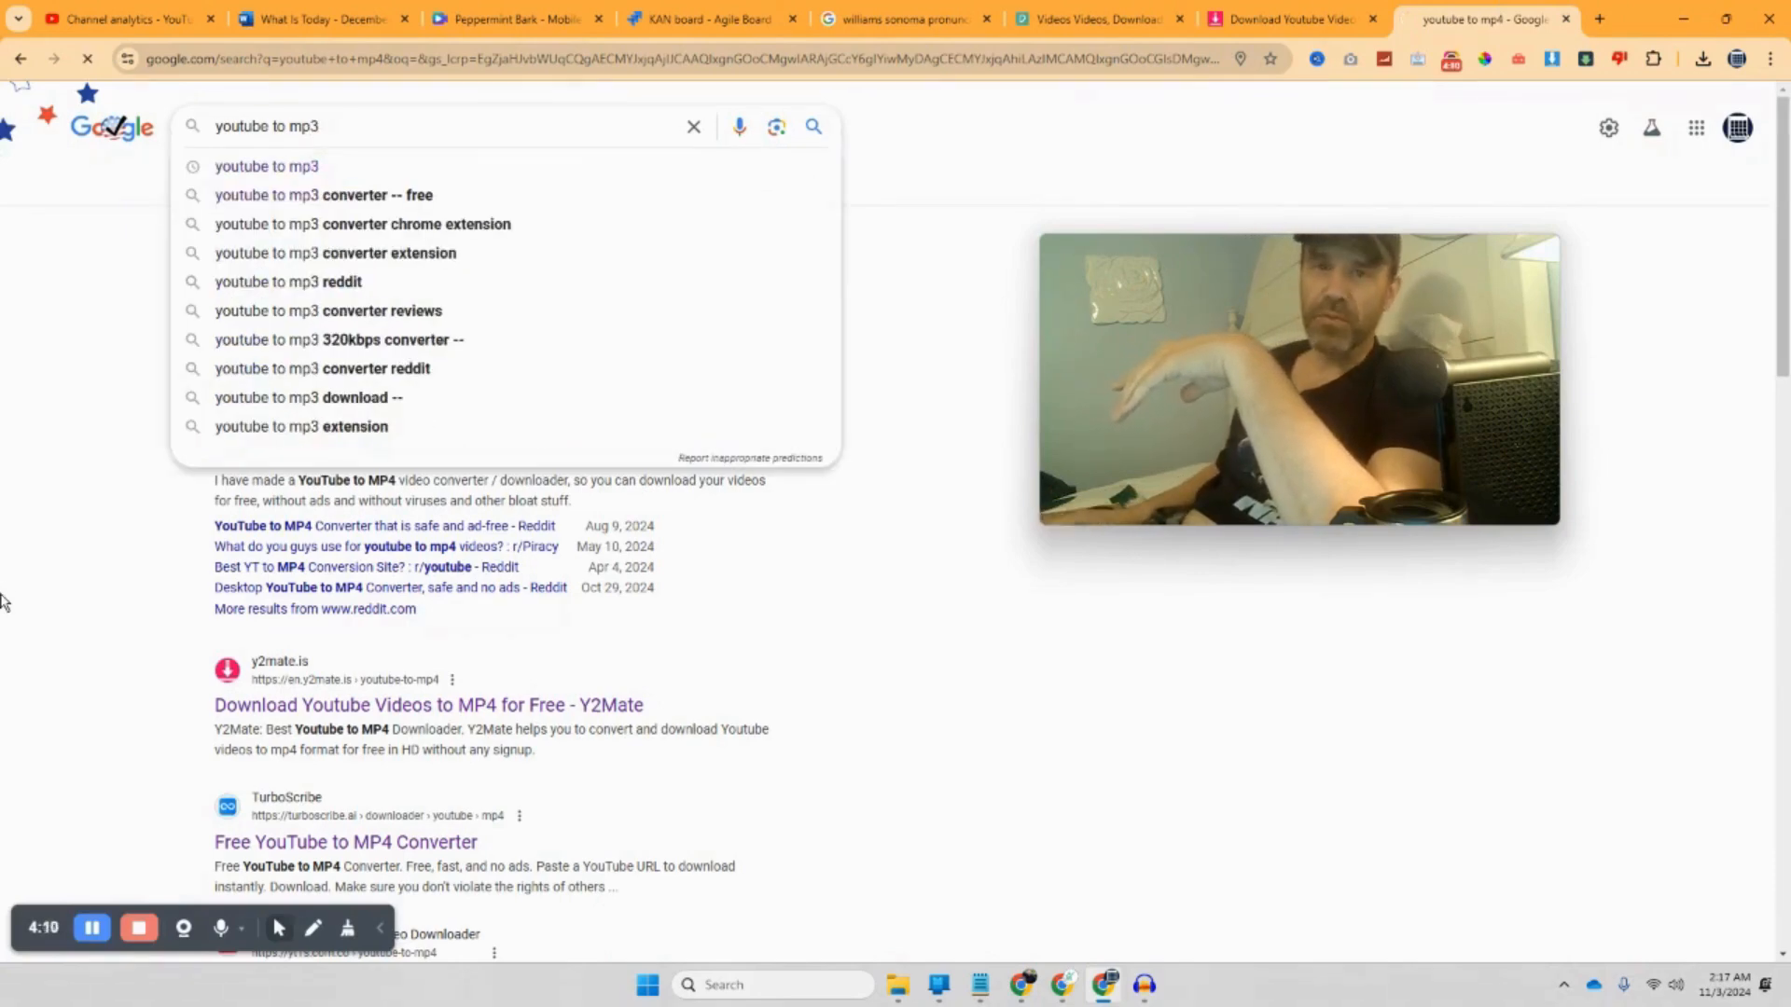
{"action": "key", "text": "Return"}
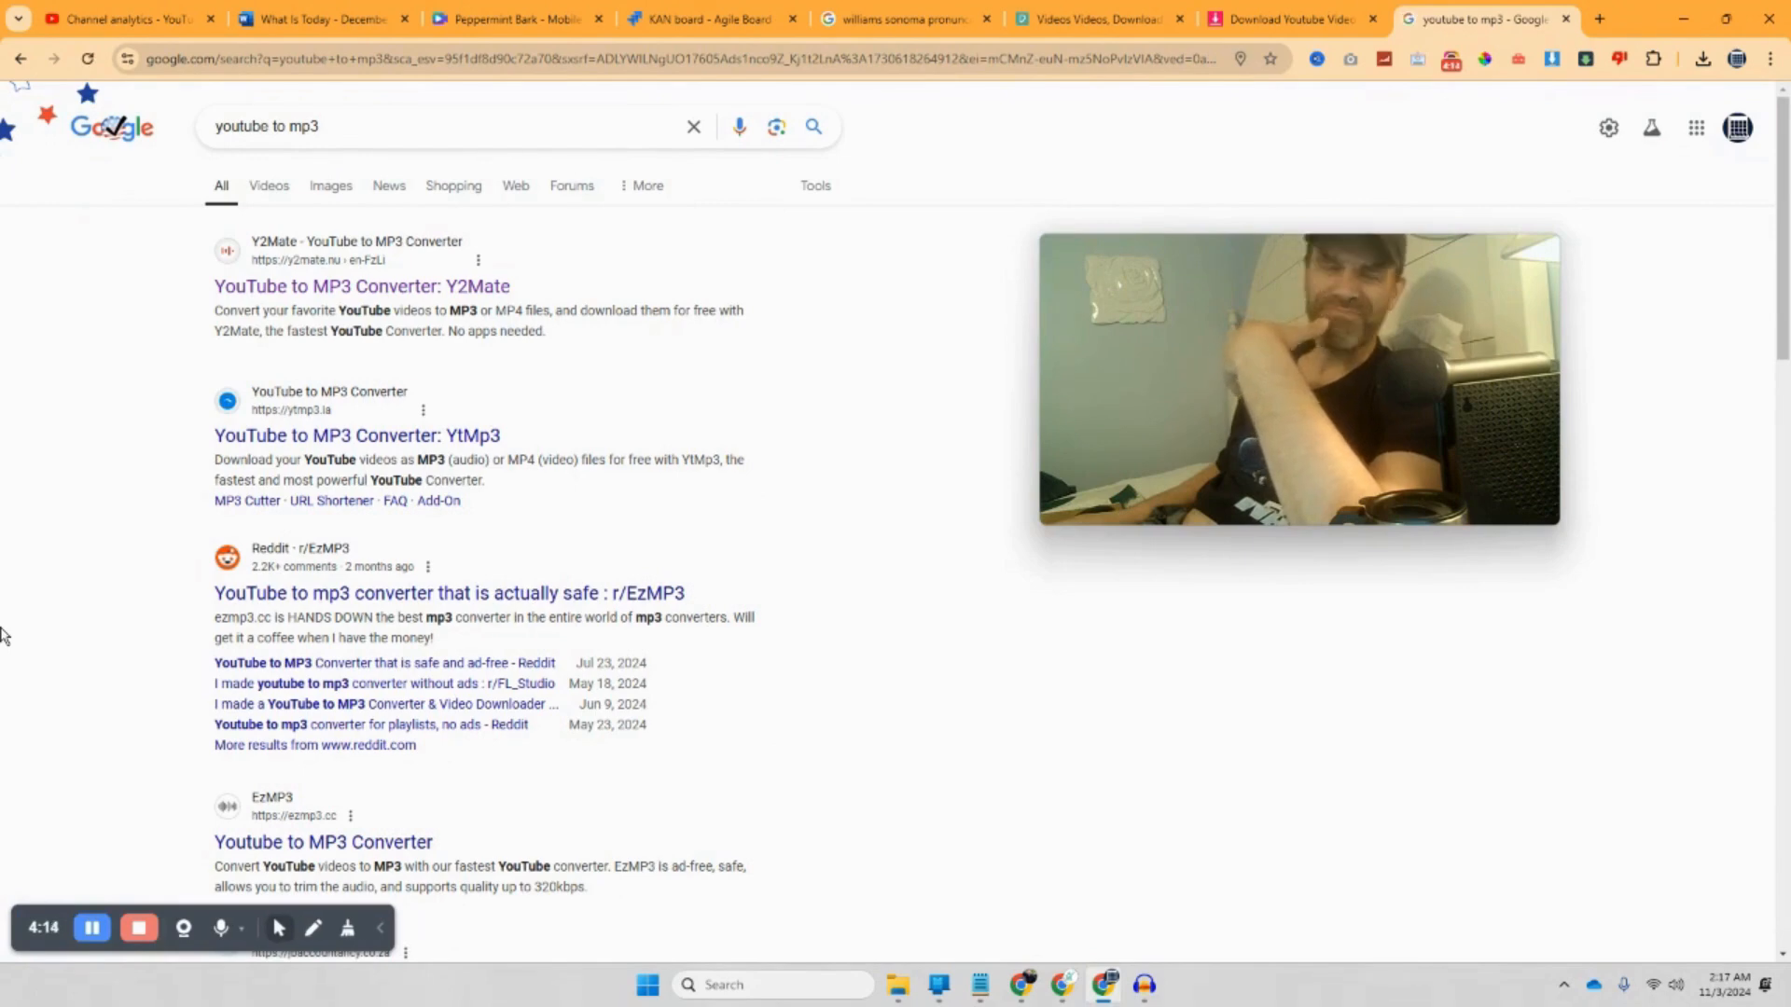
{"action": "mouse_move", "coordinate": [1163, 404]}
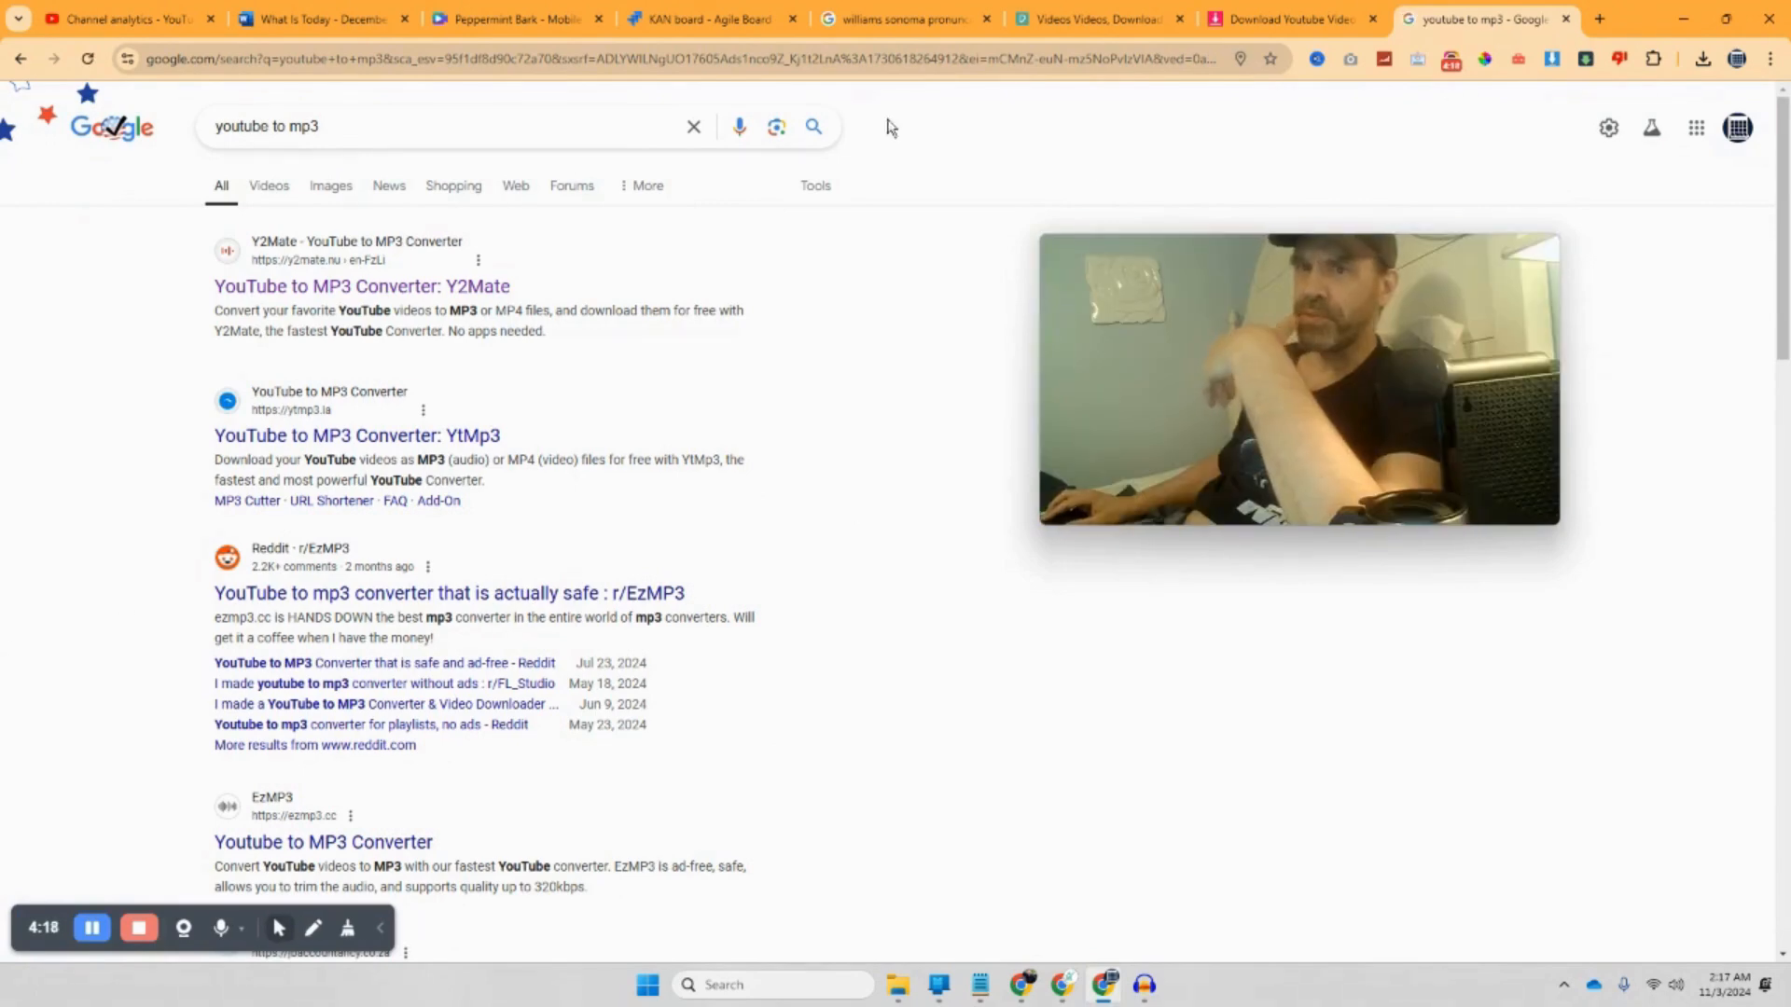
{"action": "left_click", "coordinate": [522, 22]}
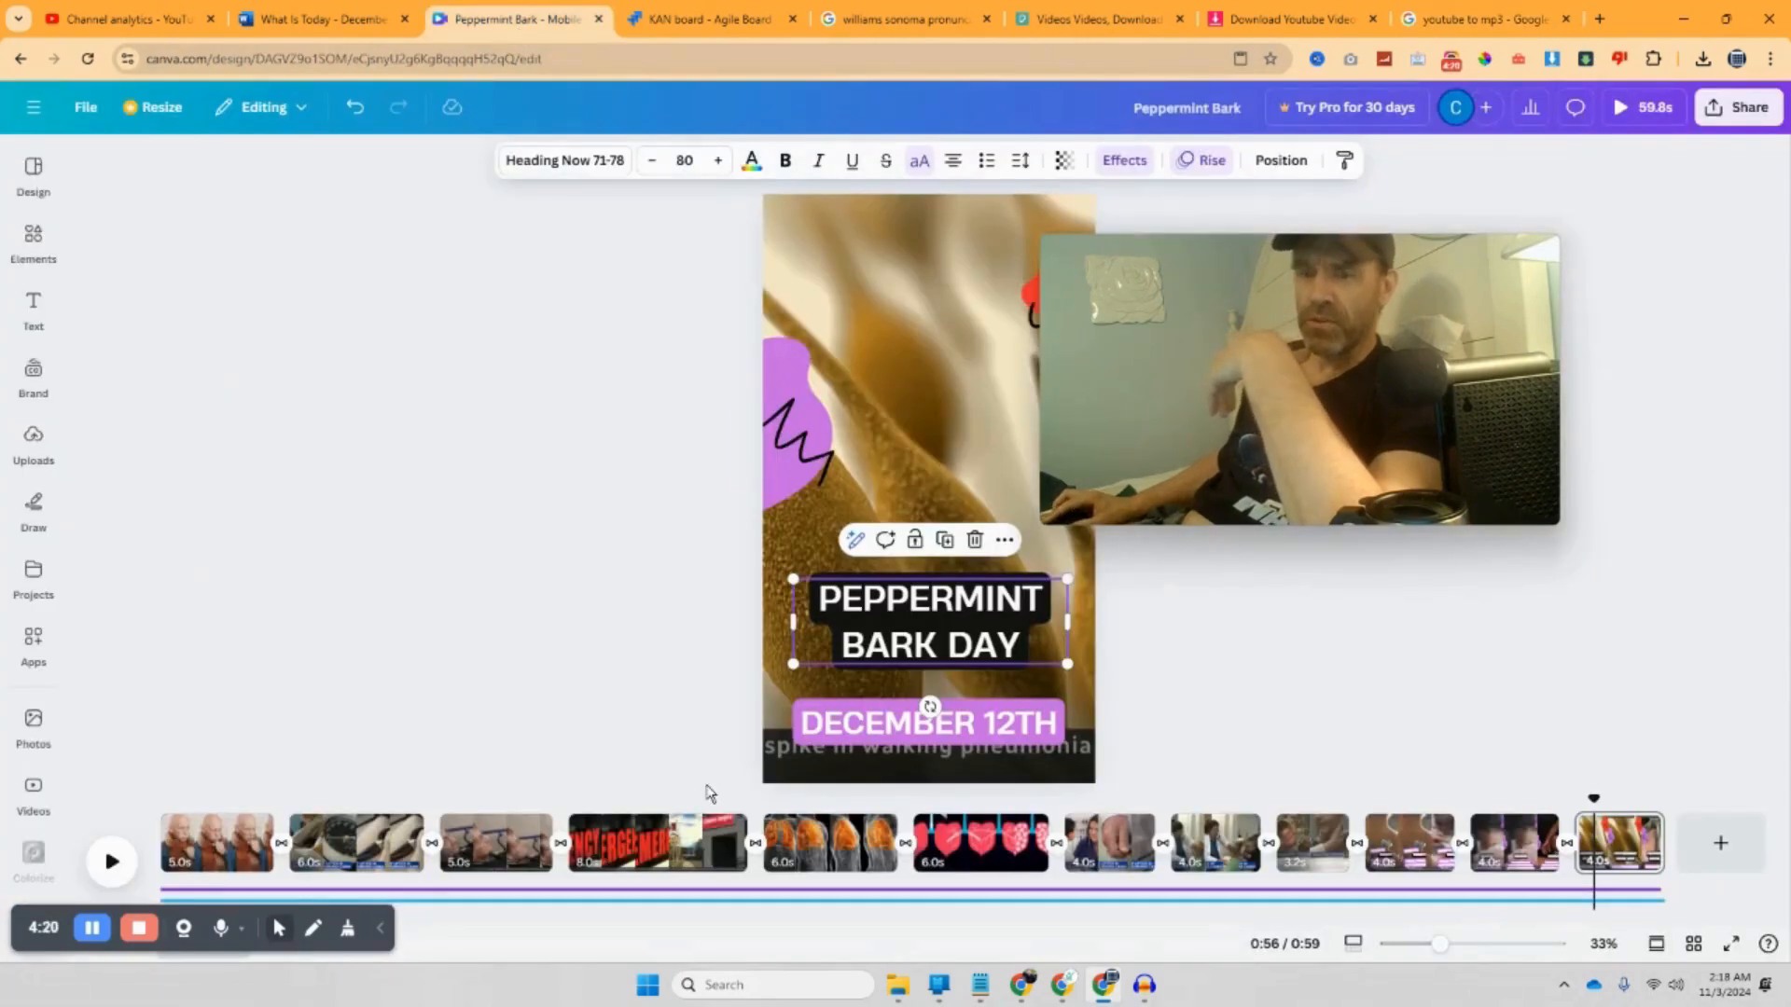
Step: Show the Videos tab of Canva's Uploads panel, browsing DATA (D:) but cancelling the upload
{"action": "left_click", "coordinate": [54, 438]}
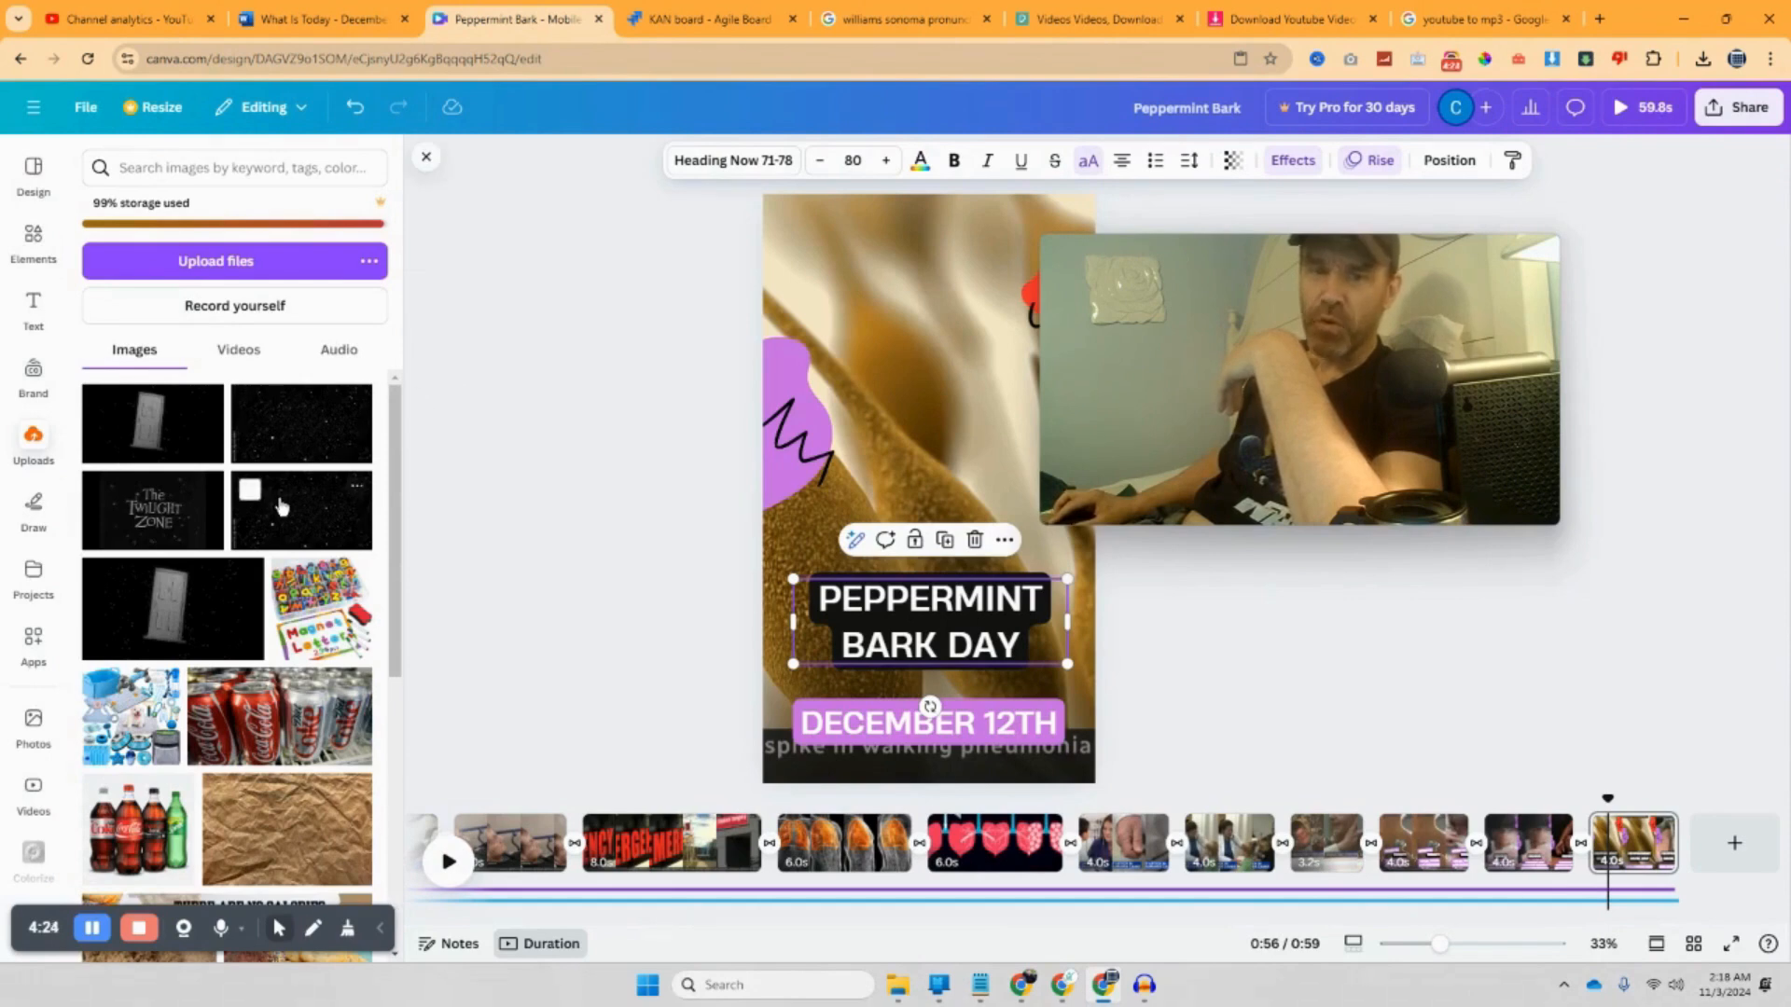
{"action": "mouse_move", "coordinate": [119, 227]}
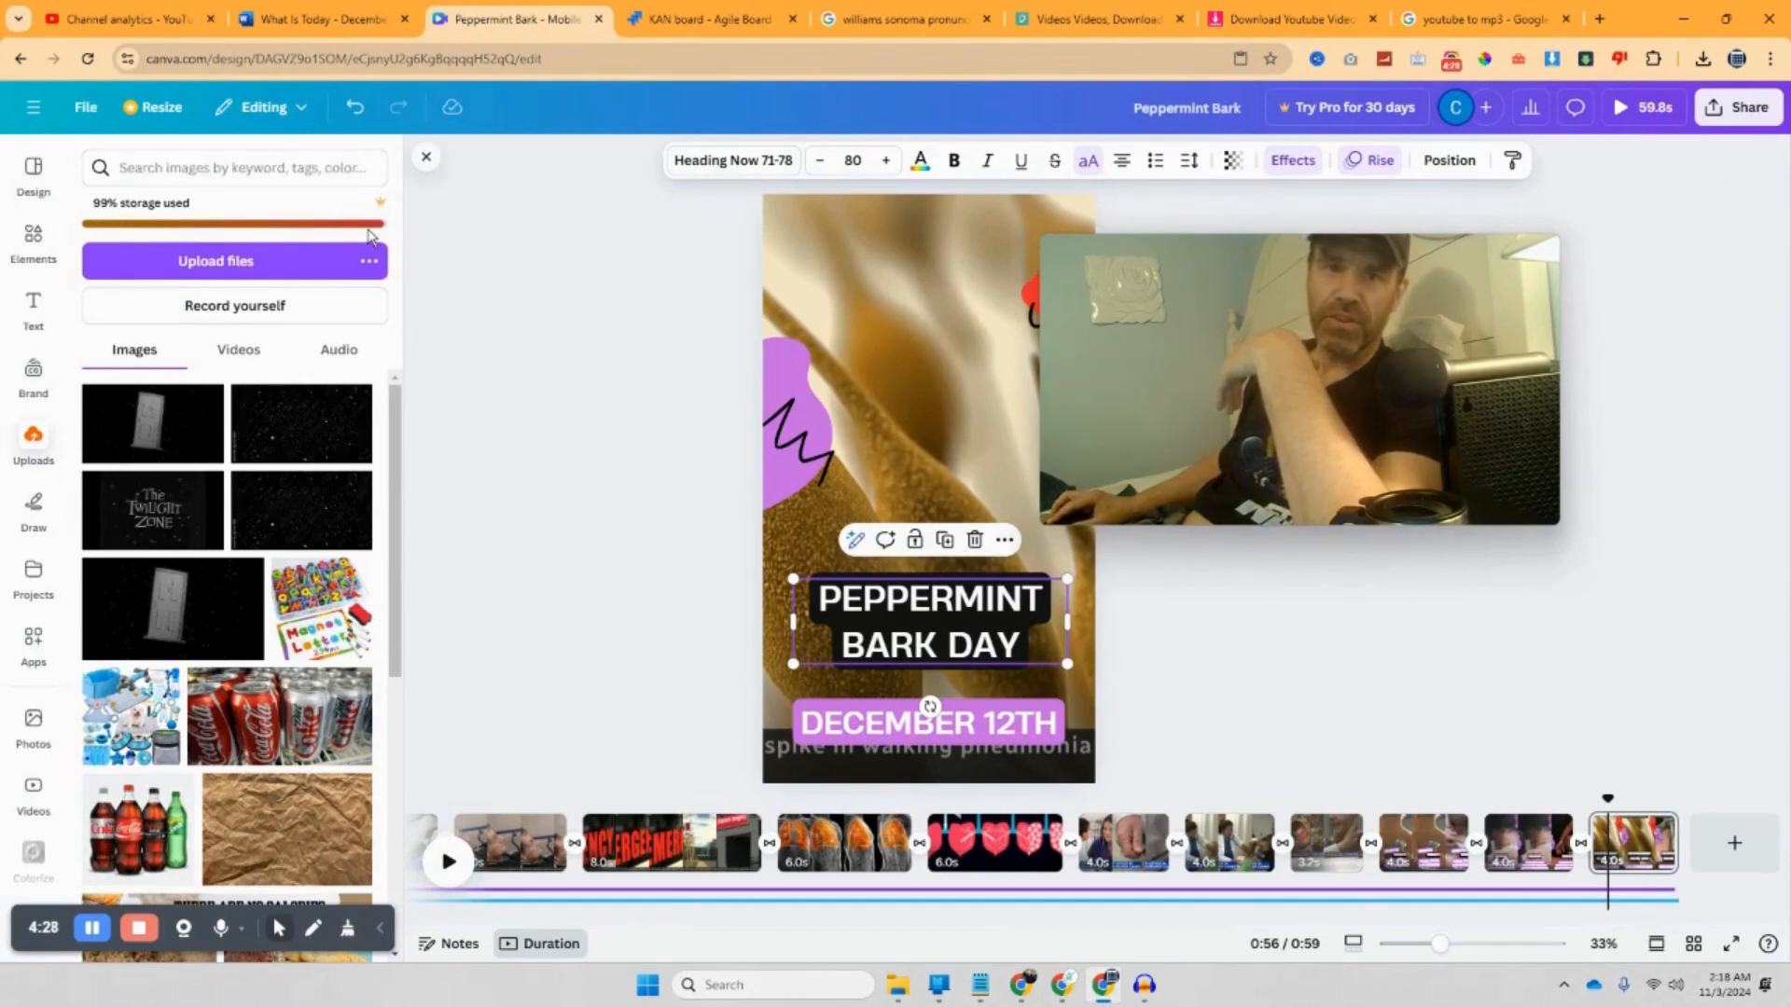
{"action": "scroll", "coordinate": [189, 705], "scroll_direction": "down", "scroll_amount": 4}
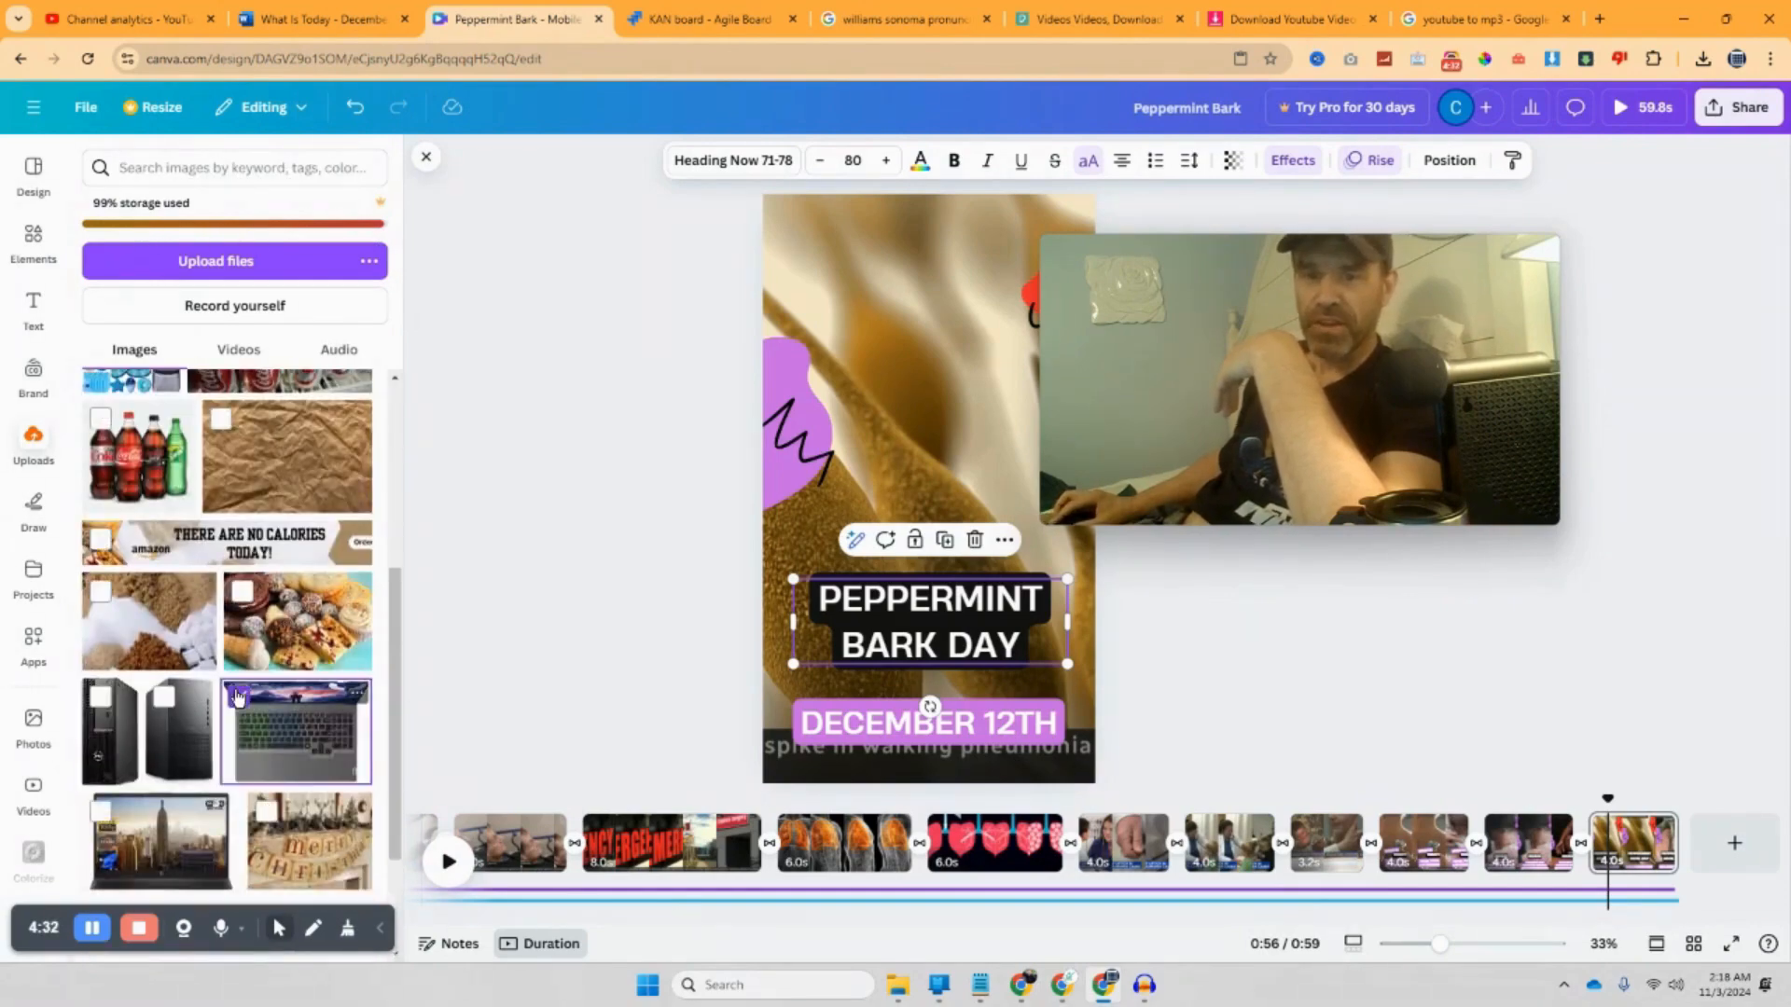
{"action": "left_click", "coordinate": [239, 350]}
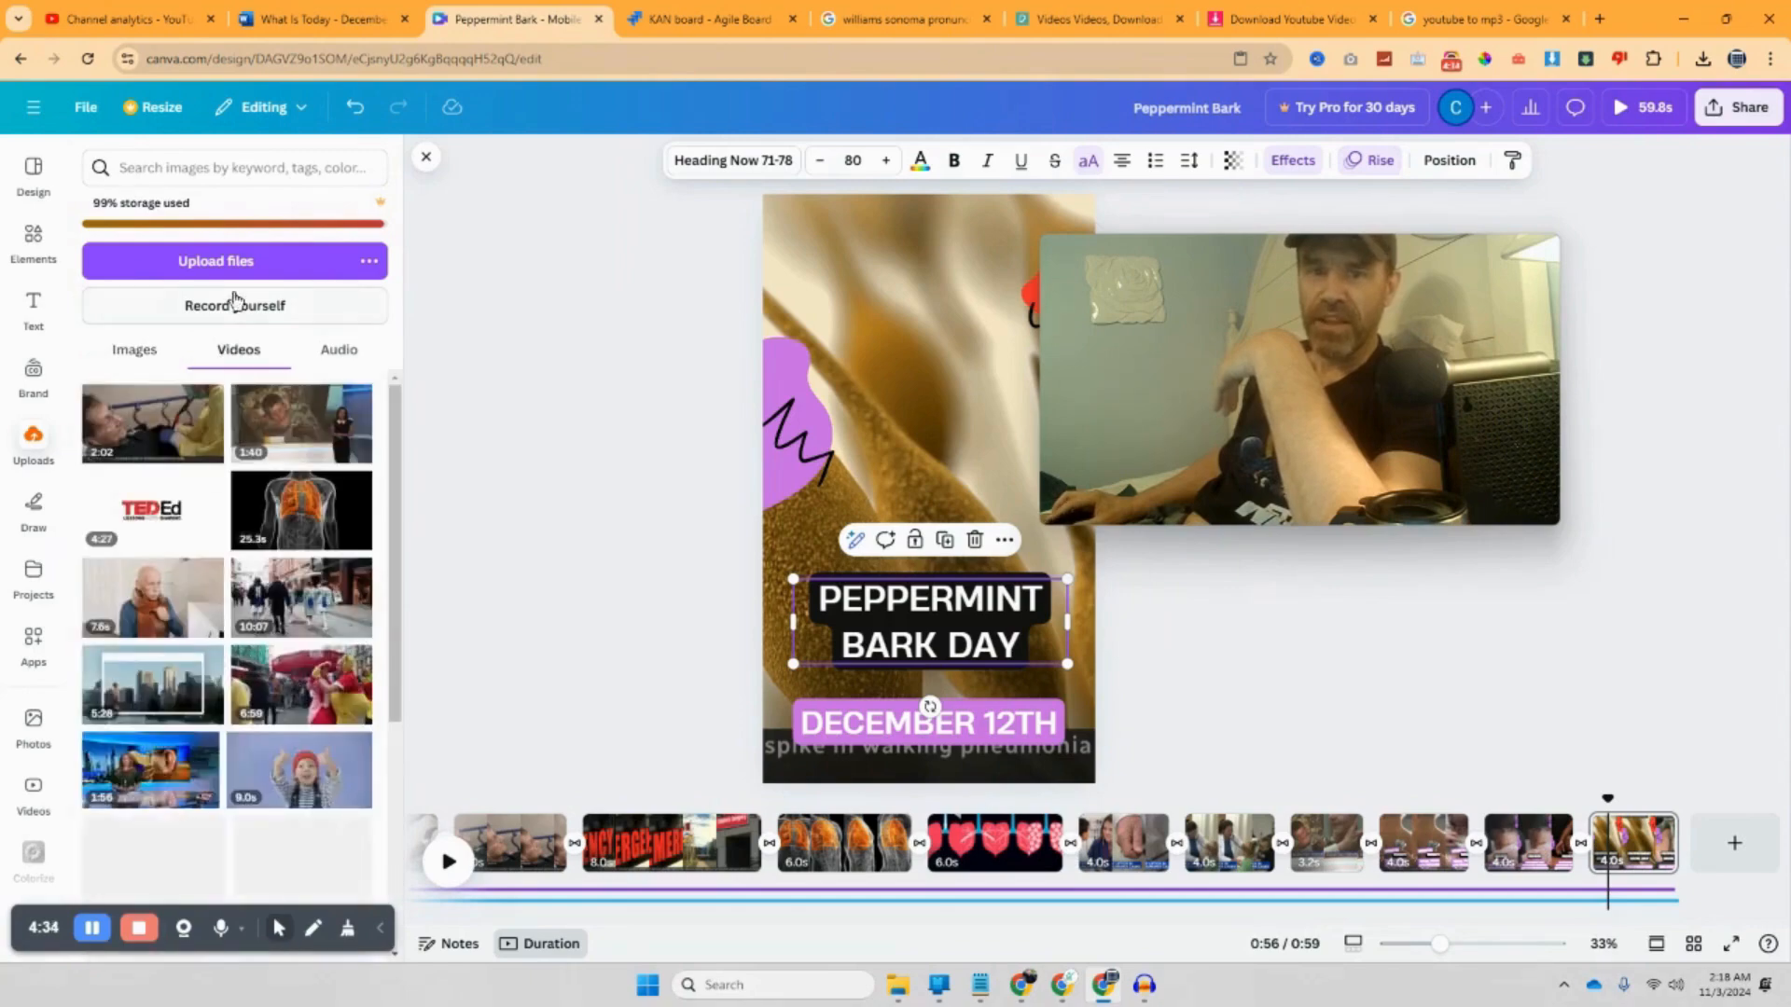
{"action": "left_click", "coordinate": [248, 261]}
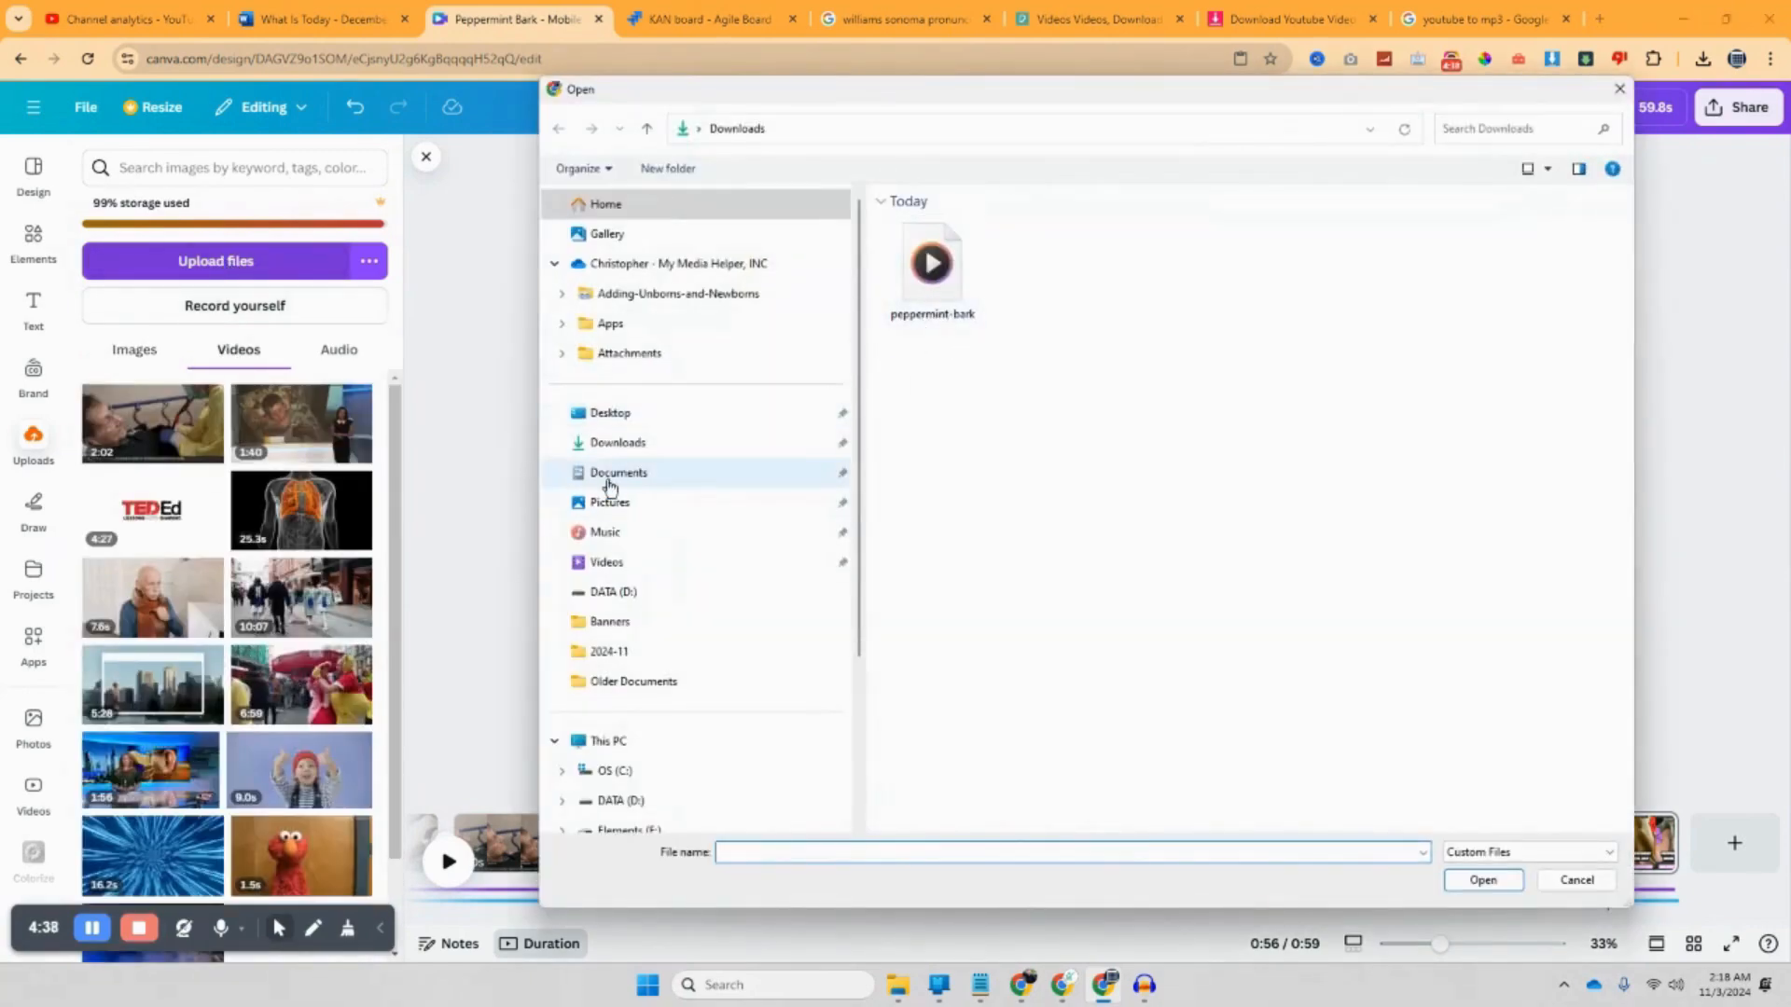
{"action": "scroll", "coordinate": [592, 732], "scroll_direction": "down", "scroll_amount": 2}
{"action": "left_click", "coordinate": [652, 616]}
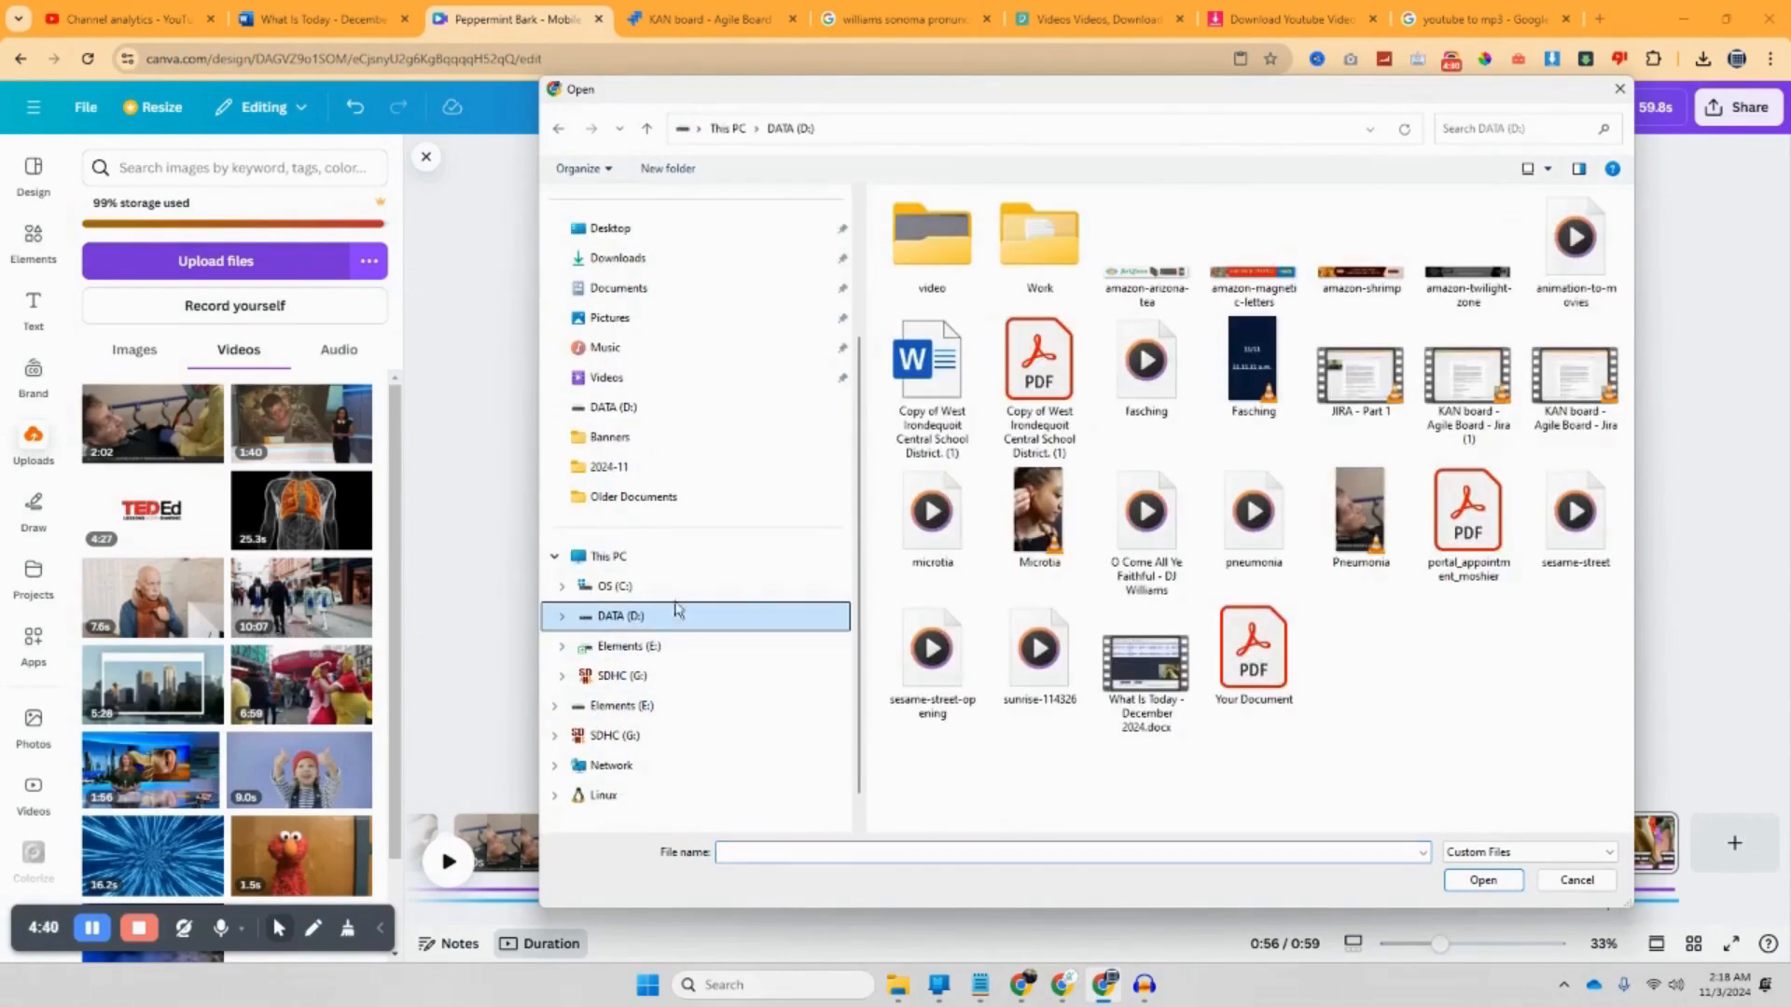
{"action": "left_click", "coordinate": [1578, 882]}
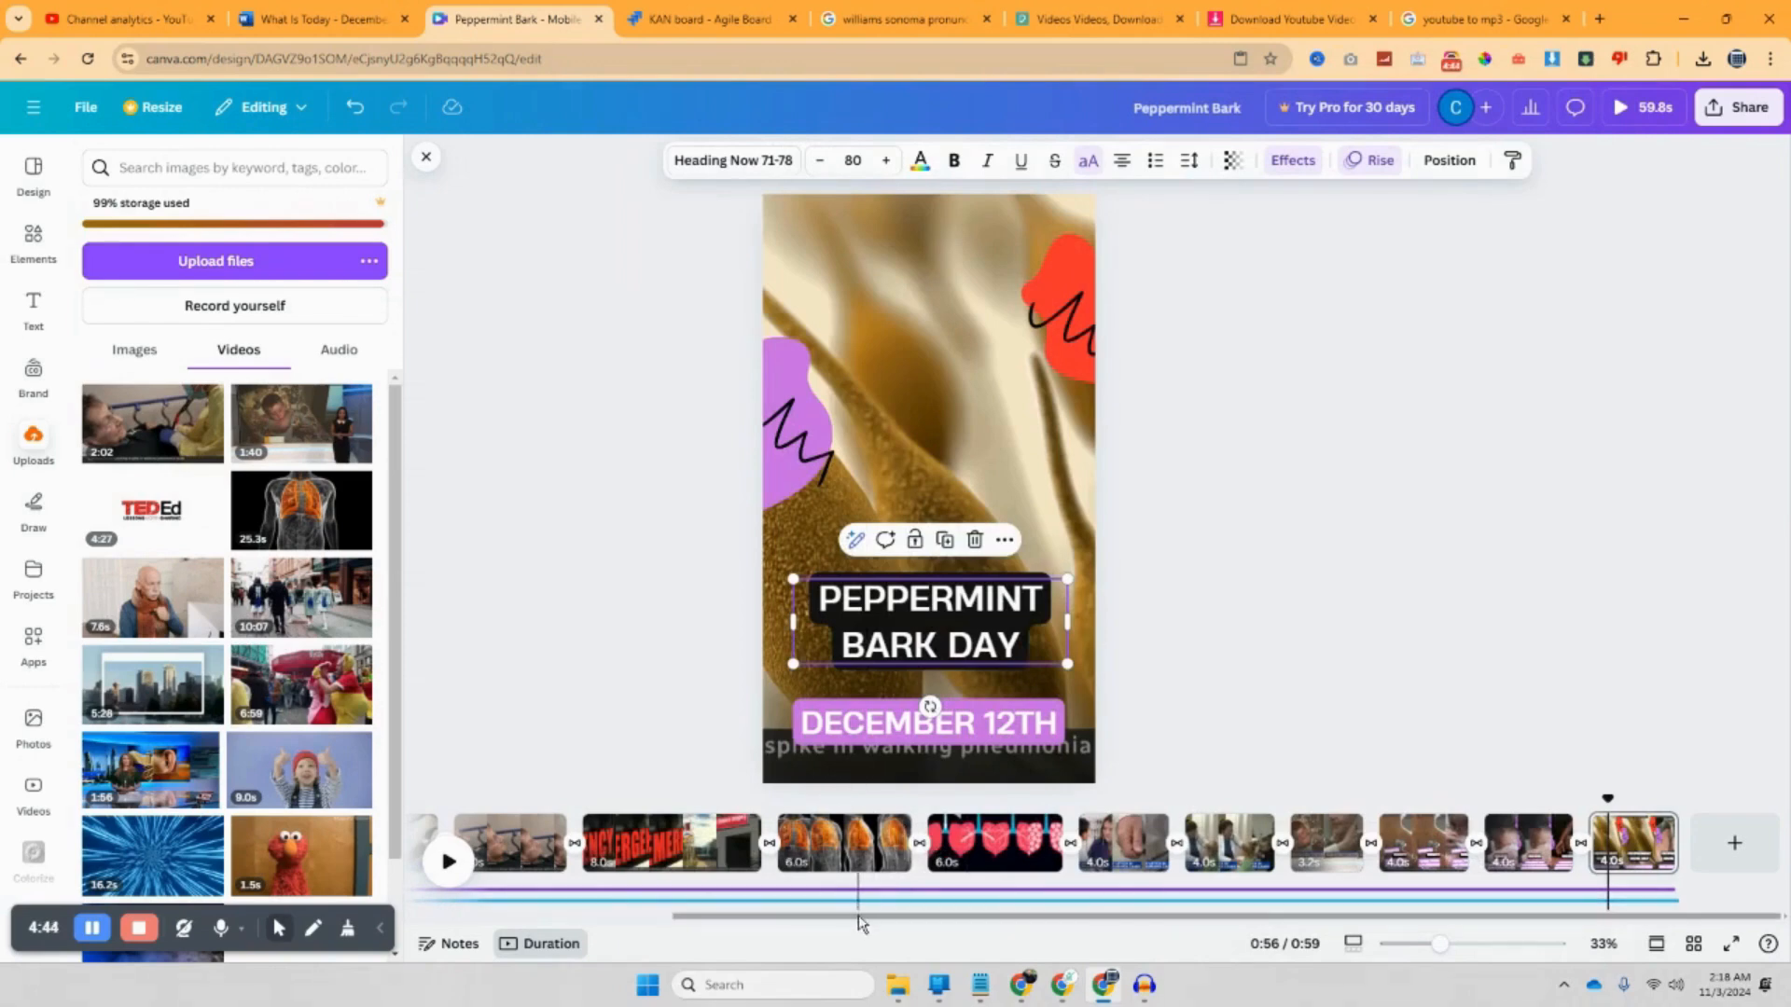
{"action": "left_click_drag", "start_coordinate": [833, 926], "coordinate": [546, 919]}
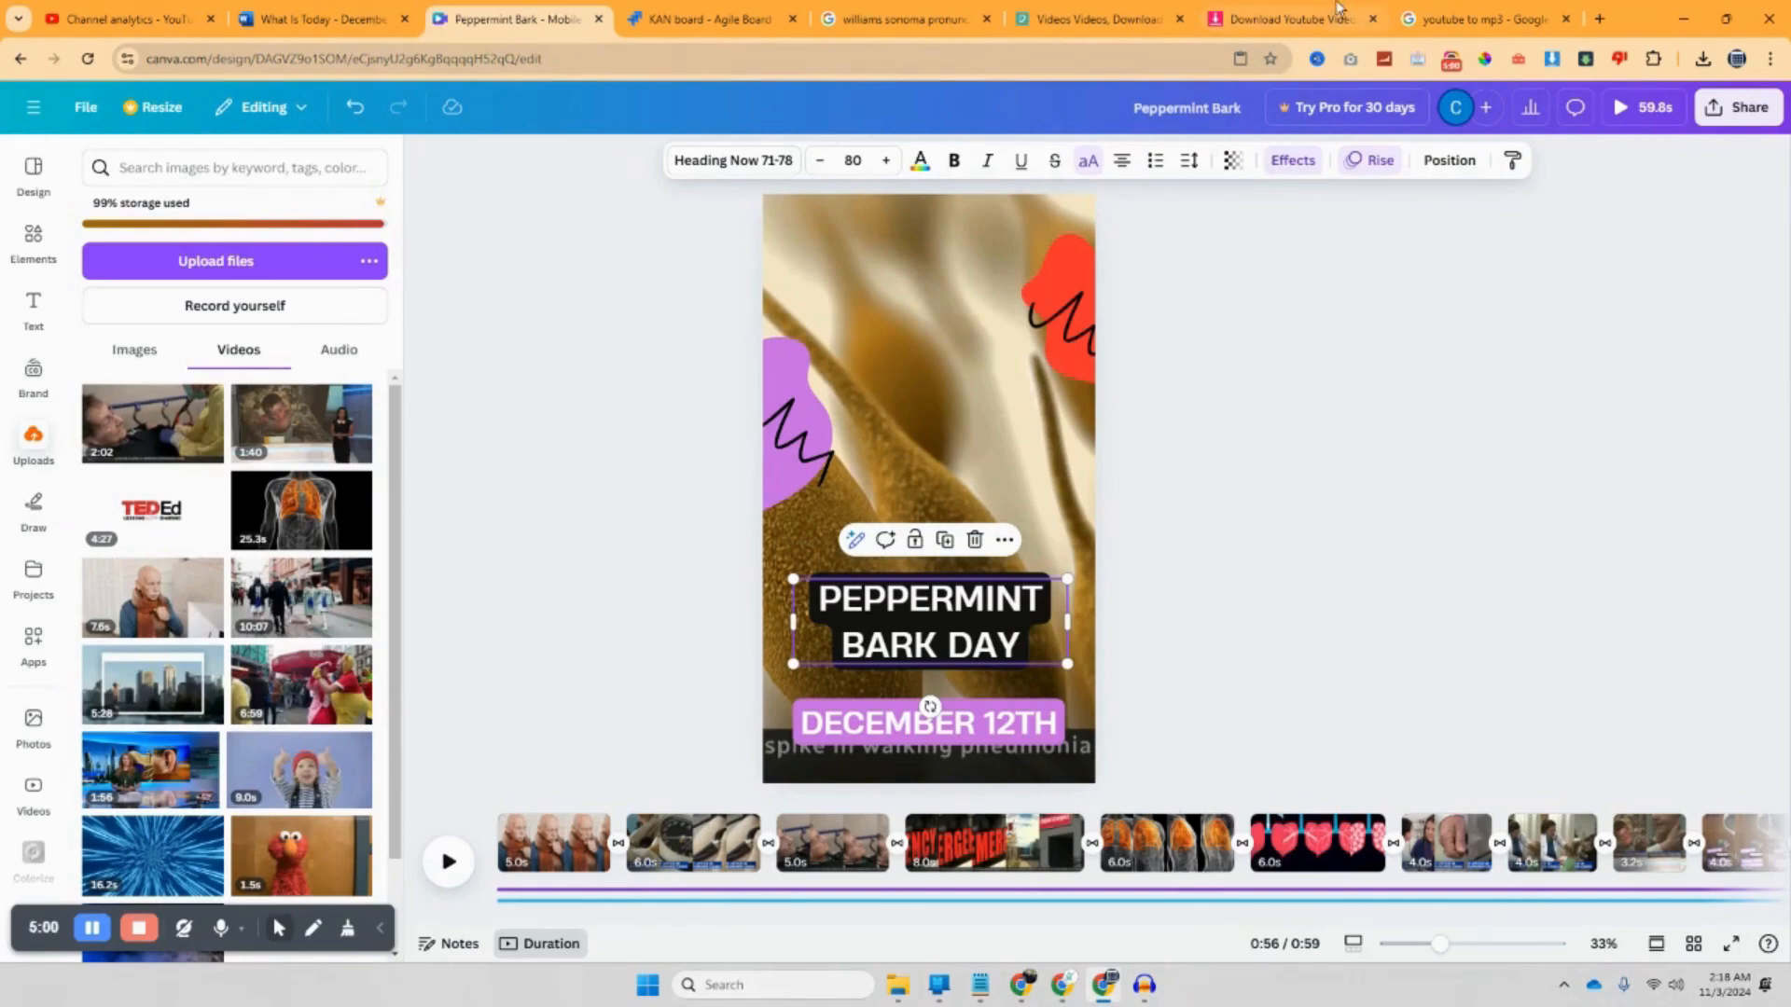
Step: Set Record Audio (KAN-5) to Done in the Create Audio issue, bringing it to 50% done
{"action": "mouse_move", "coordinate": [1021, 987]}
{"action": "left_click", "coordinate": [934, 902]}
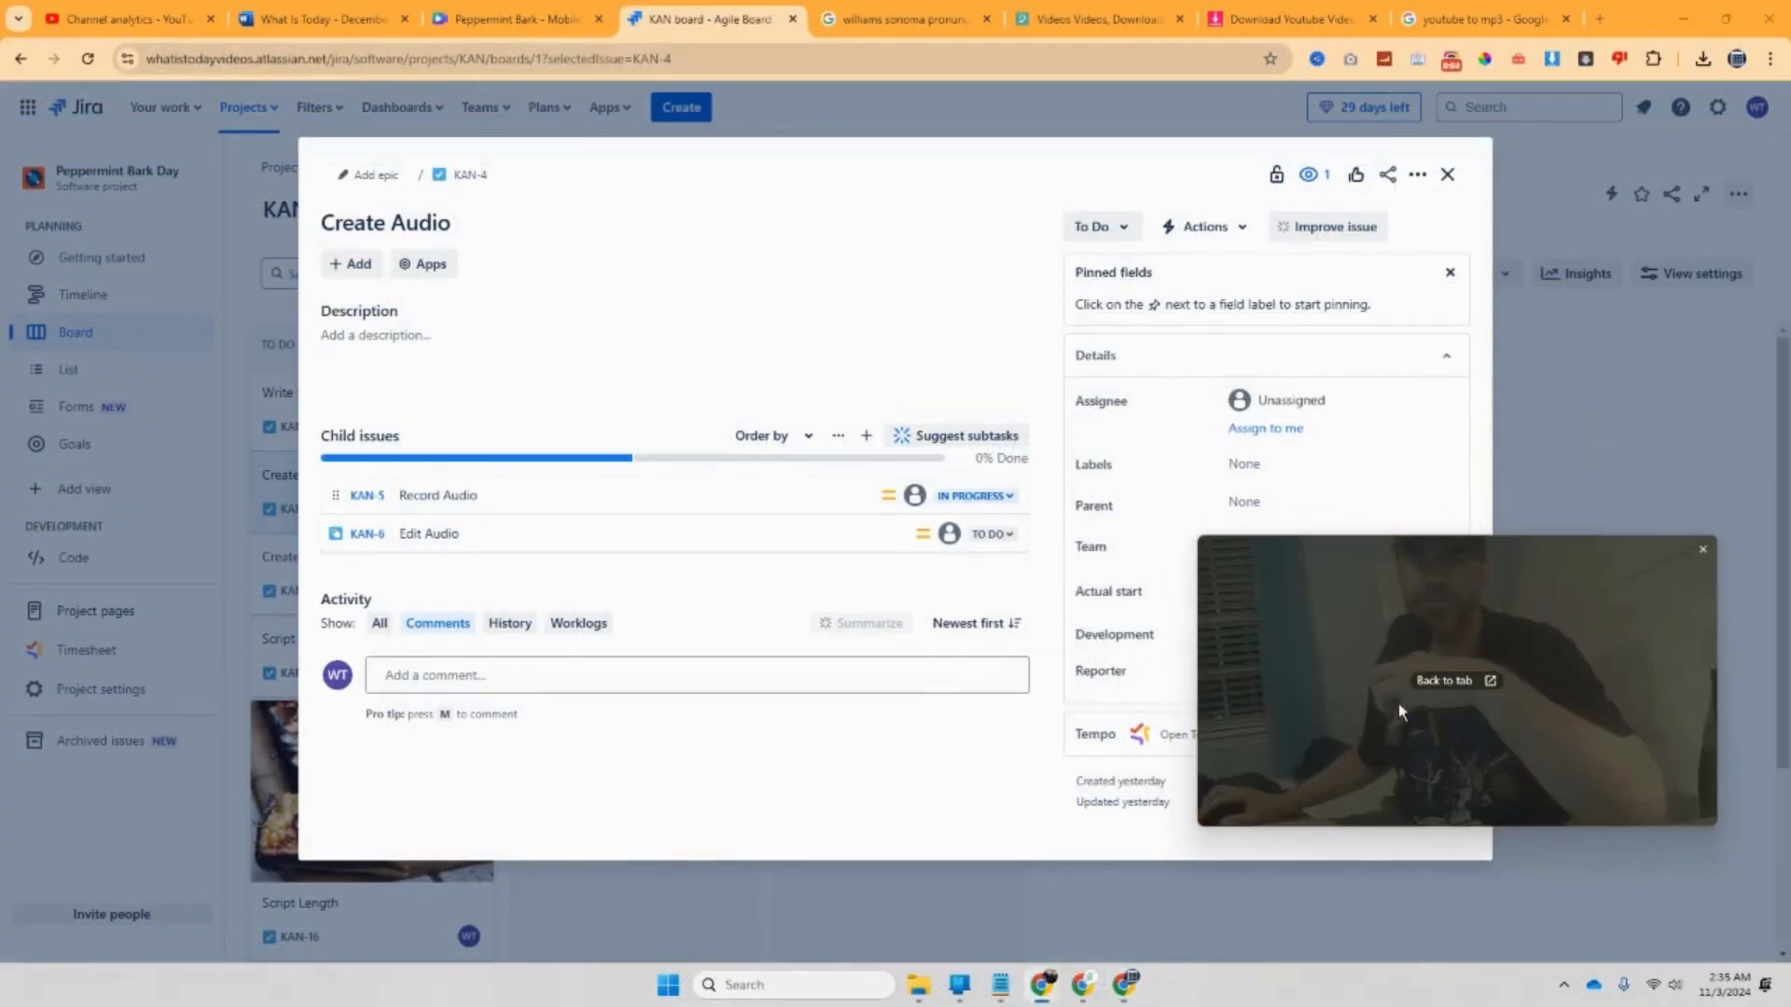
{"action": "left_click", "coordinate": [1017, 507]}
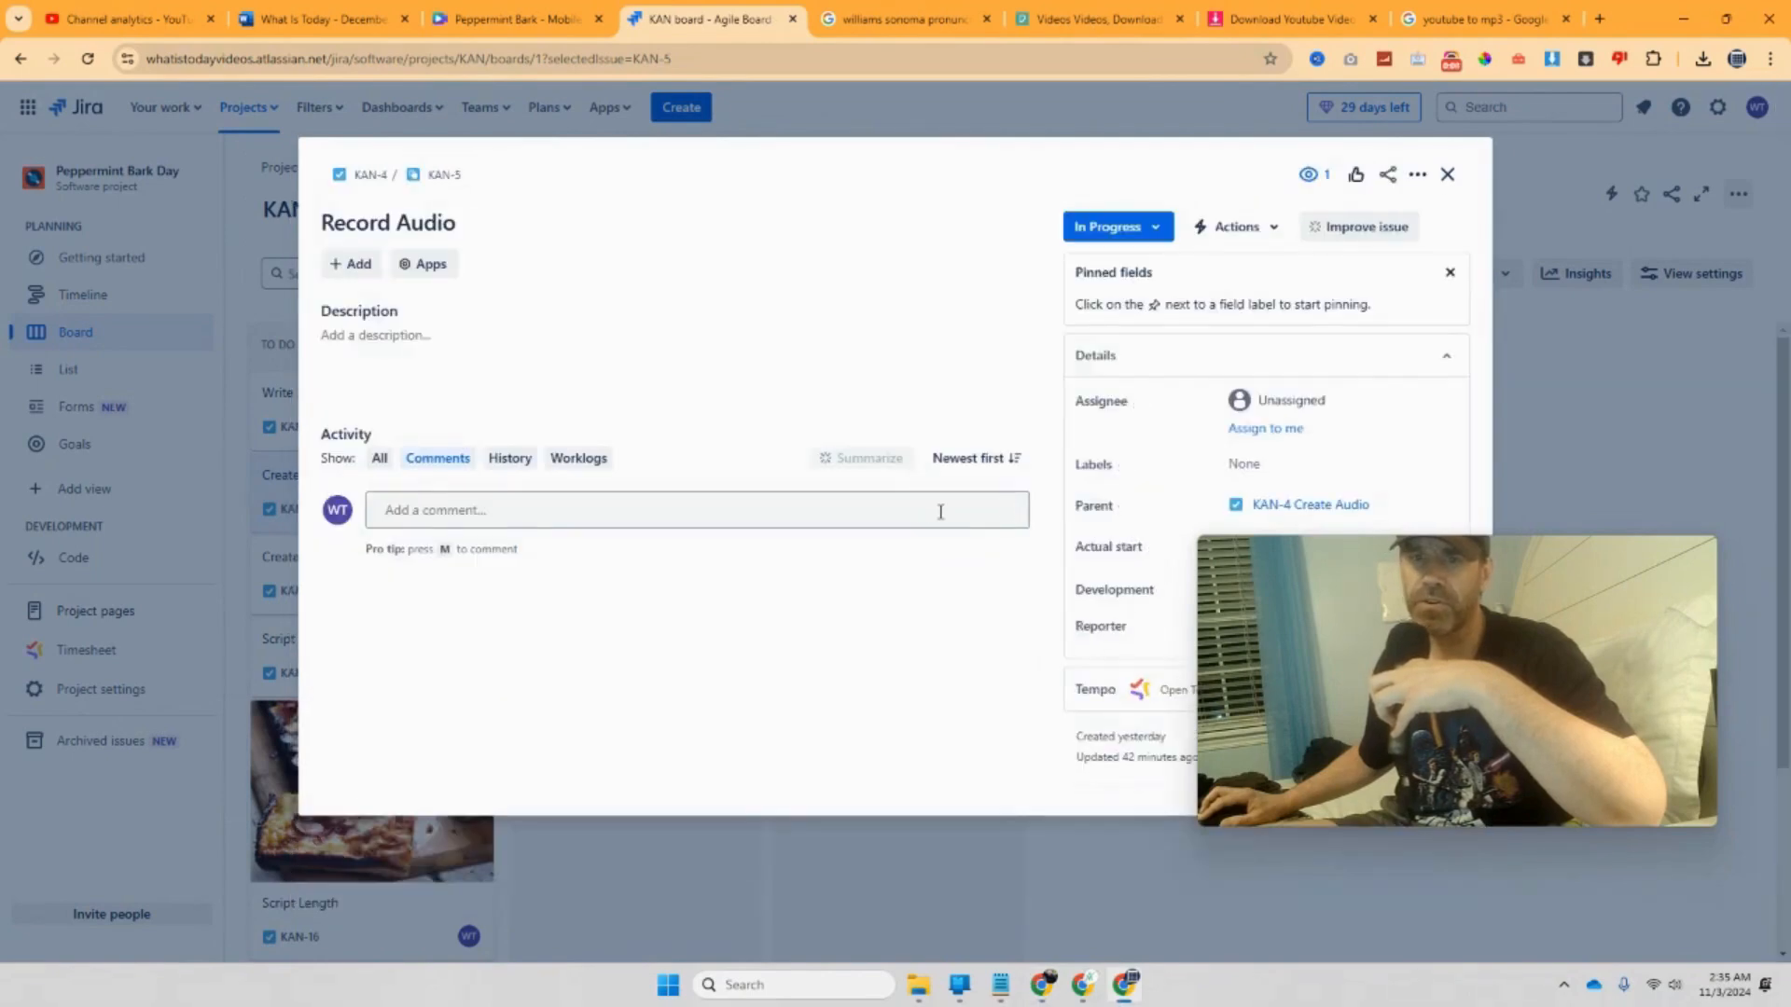
{"action": "left_click", "coordinate": [1446, 174]}
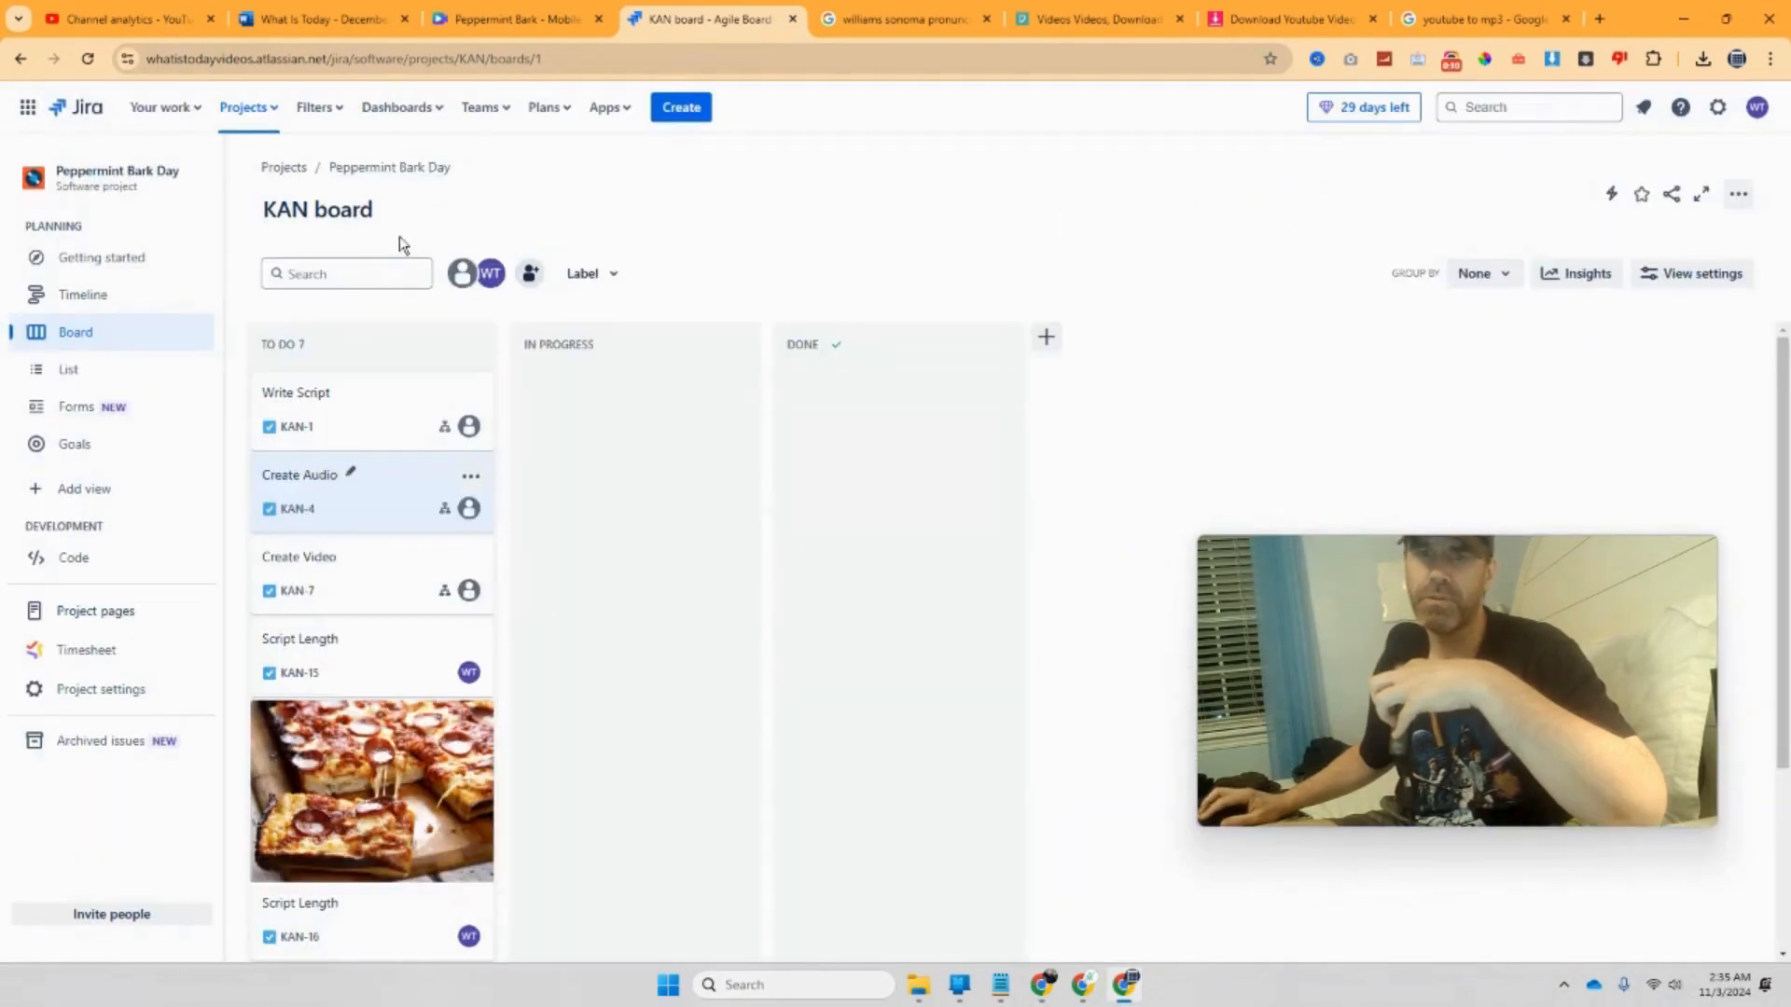
{"action": "left_click", "coordinate": [337, 494]}
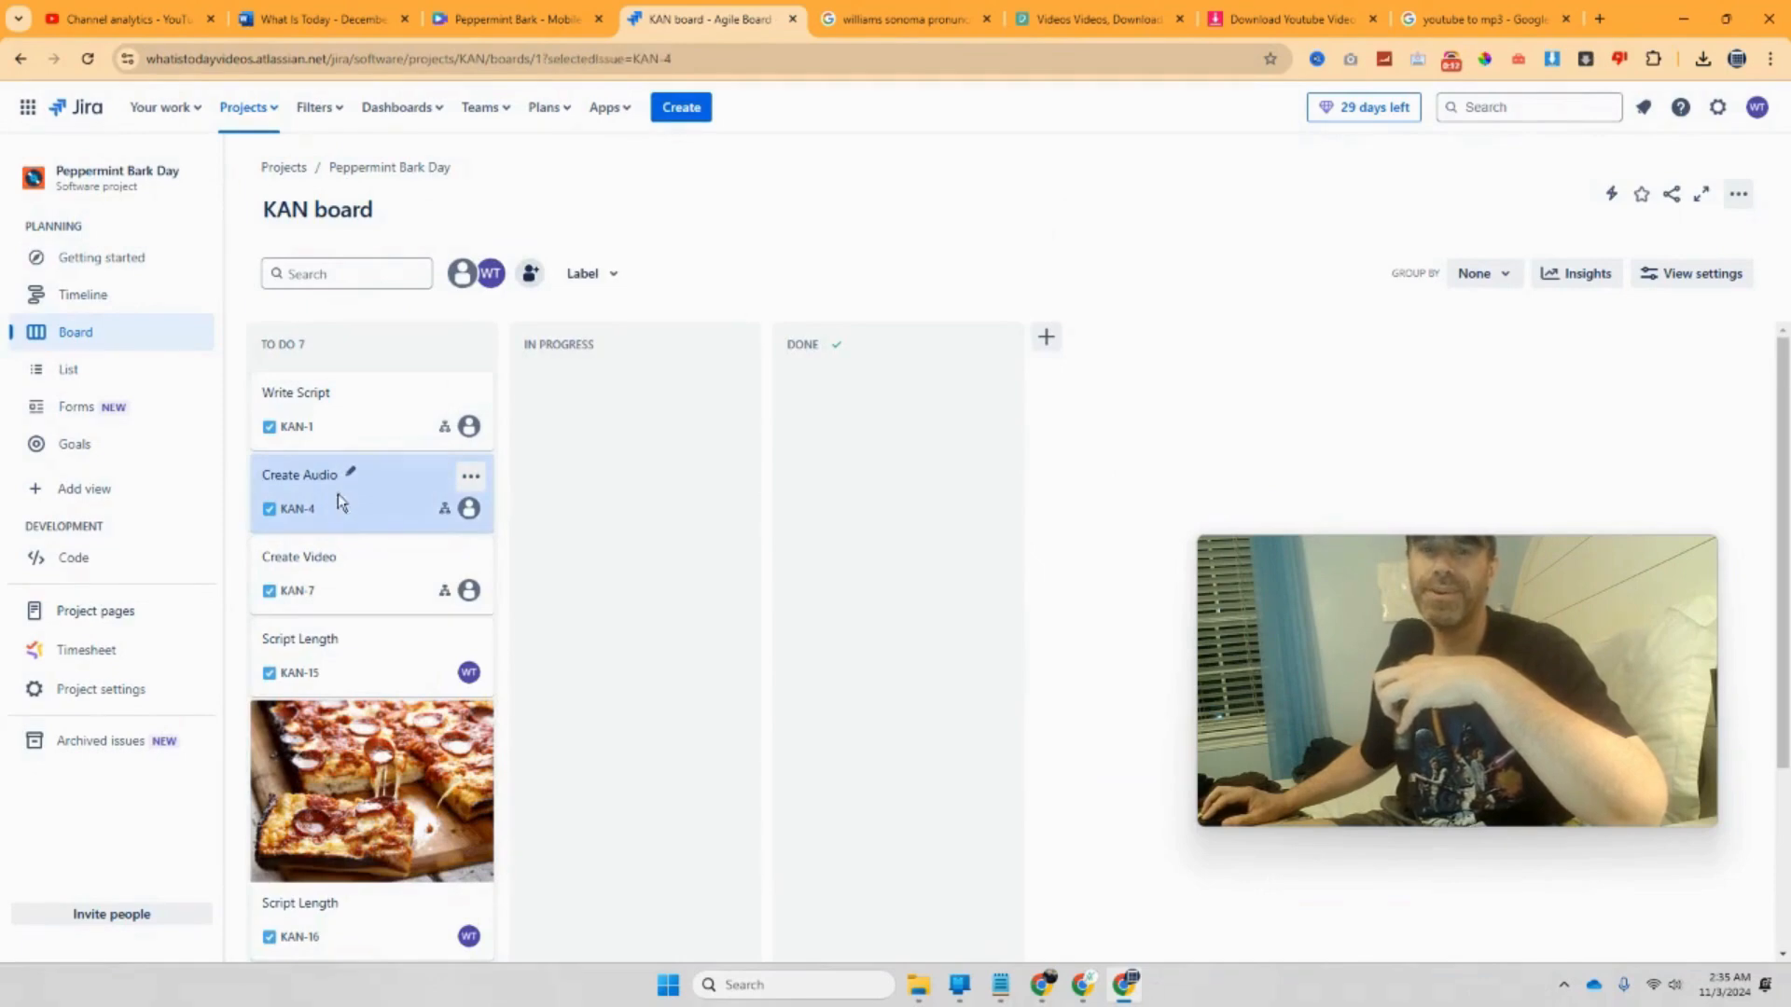
{"action": "left_click", "coordinate": [974, 495]}
{"action": "left_click", "coordinate": [986, 559]}
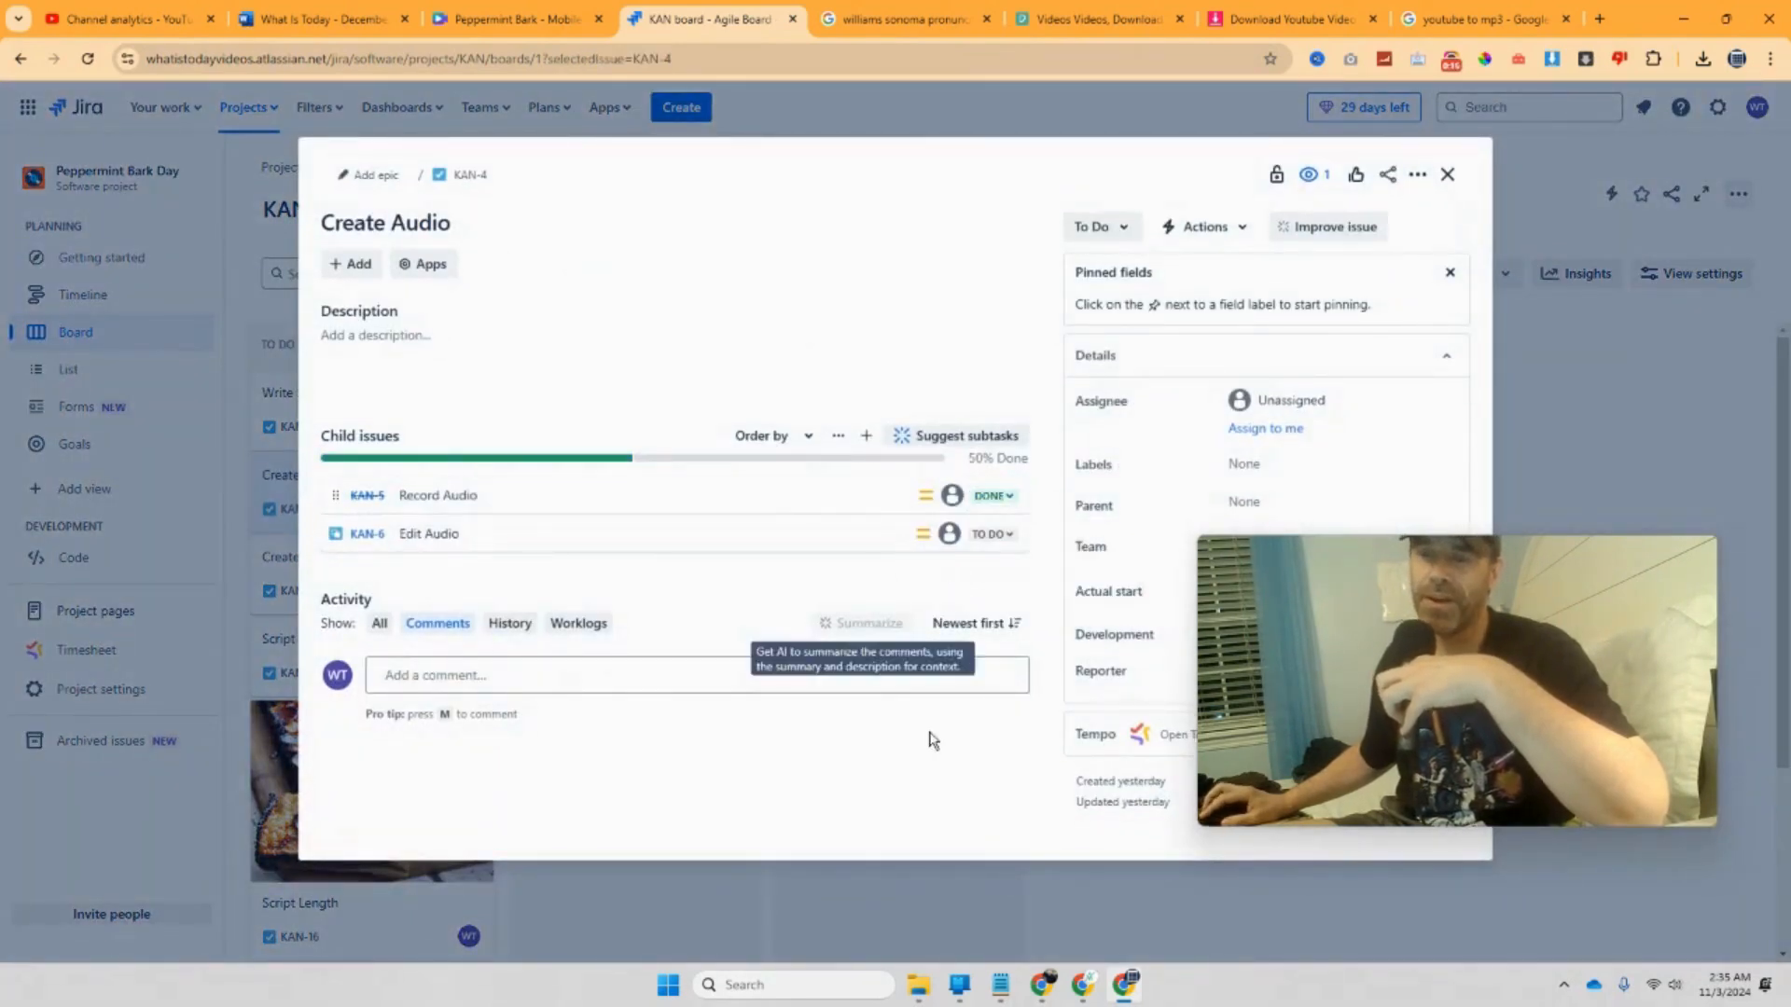
{"action": "mouse_move", "coordinate": [1037, 987]}
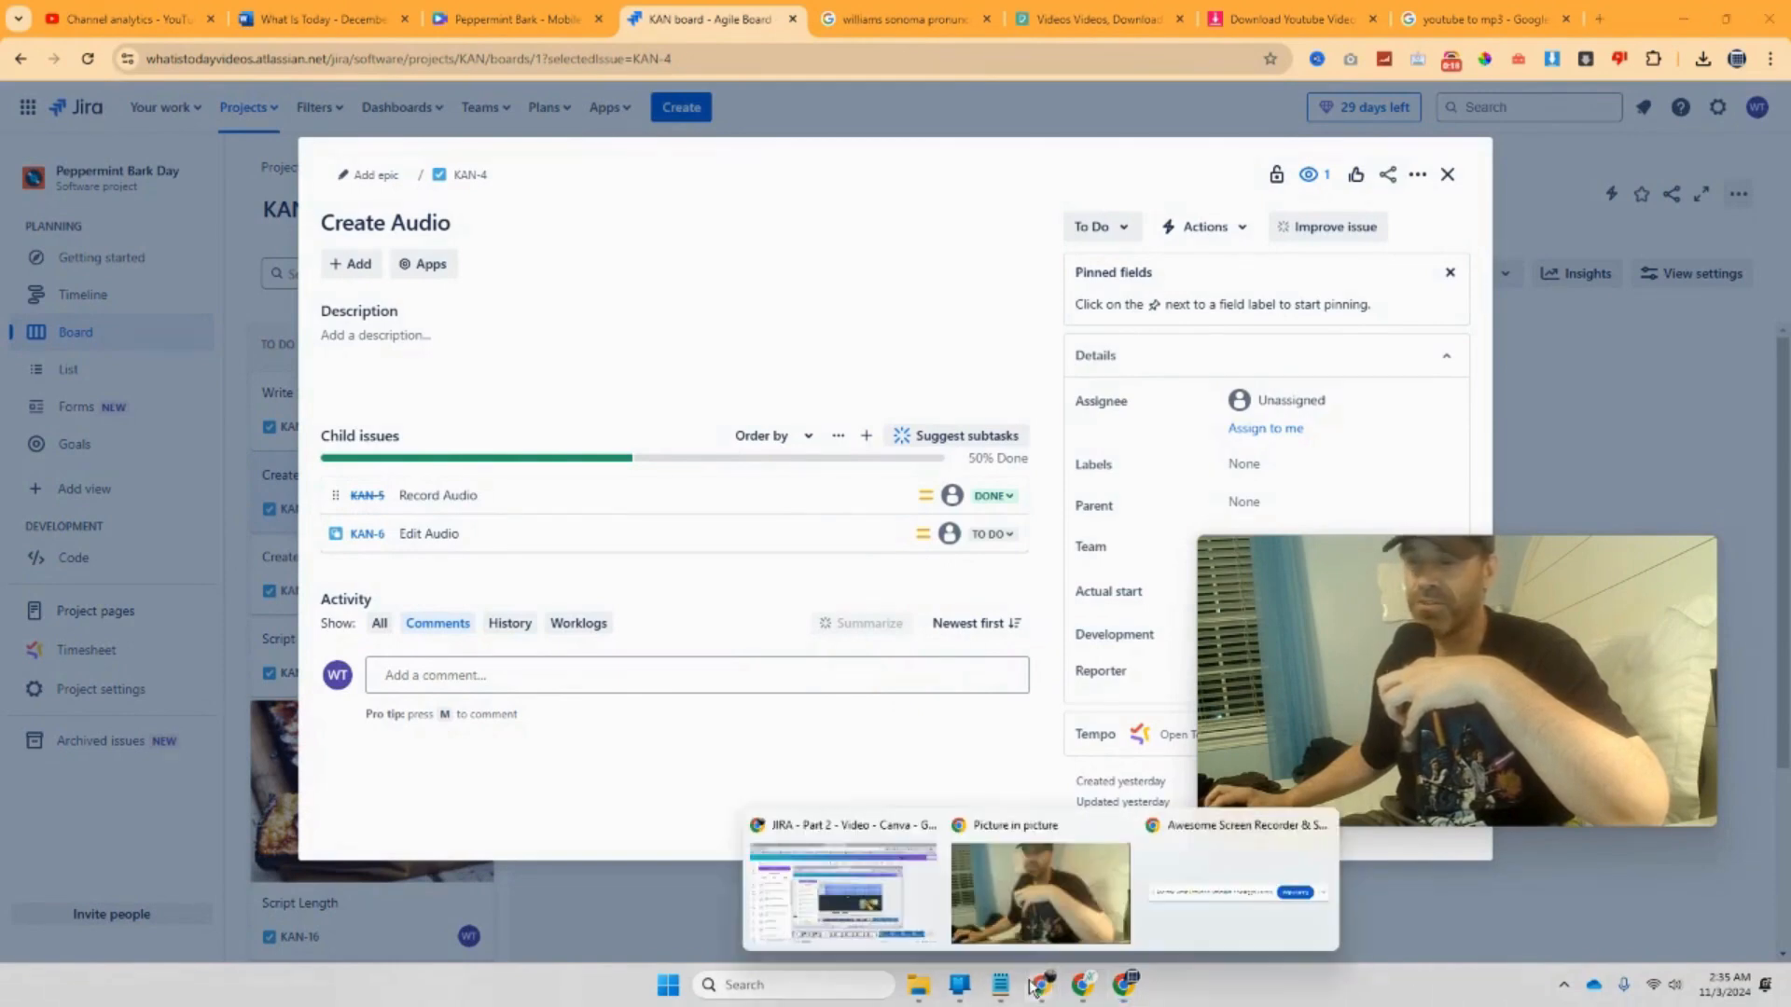
Step: Read the Project.co 'Your Tasks' email: Research Content due 3rd November, Write Script due 4th November
{"action": "left_click", "coordinate": [888, 897]}
{"action": "left_click", "coordinate": [177, 20]}
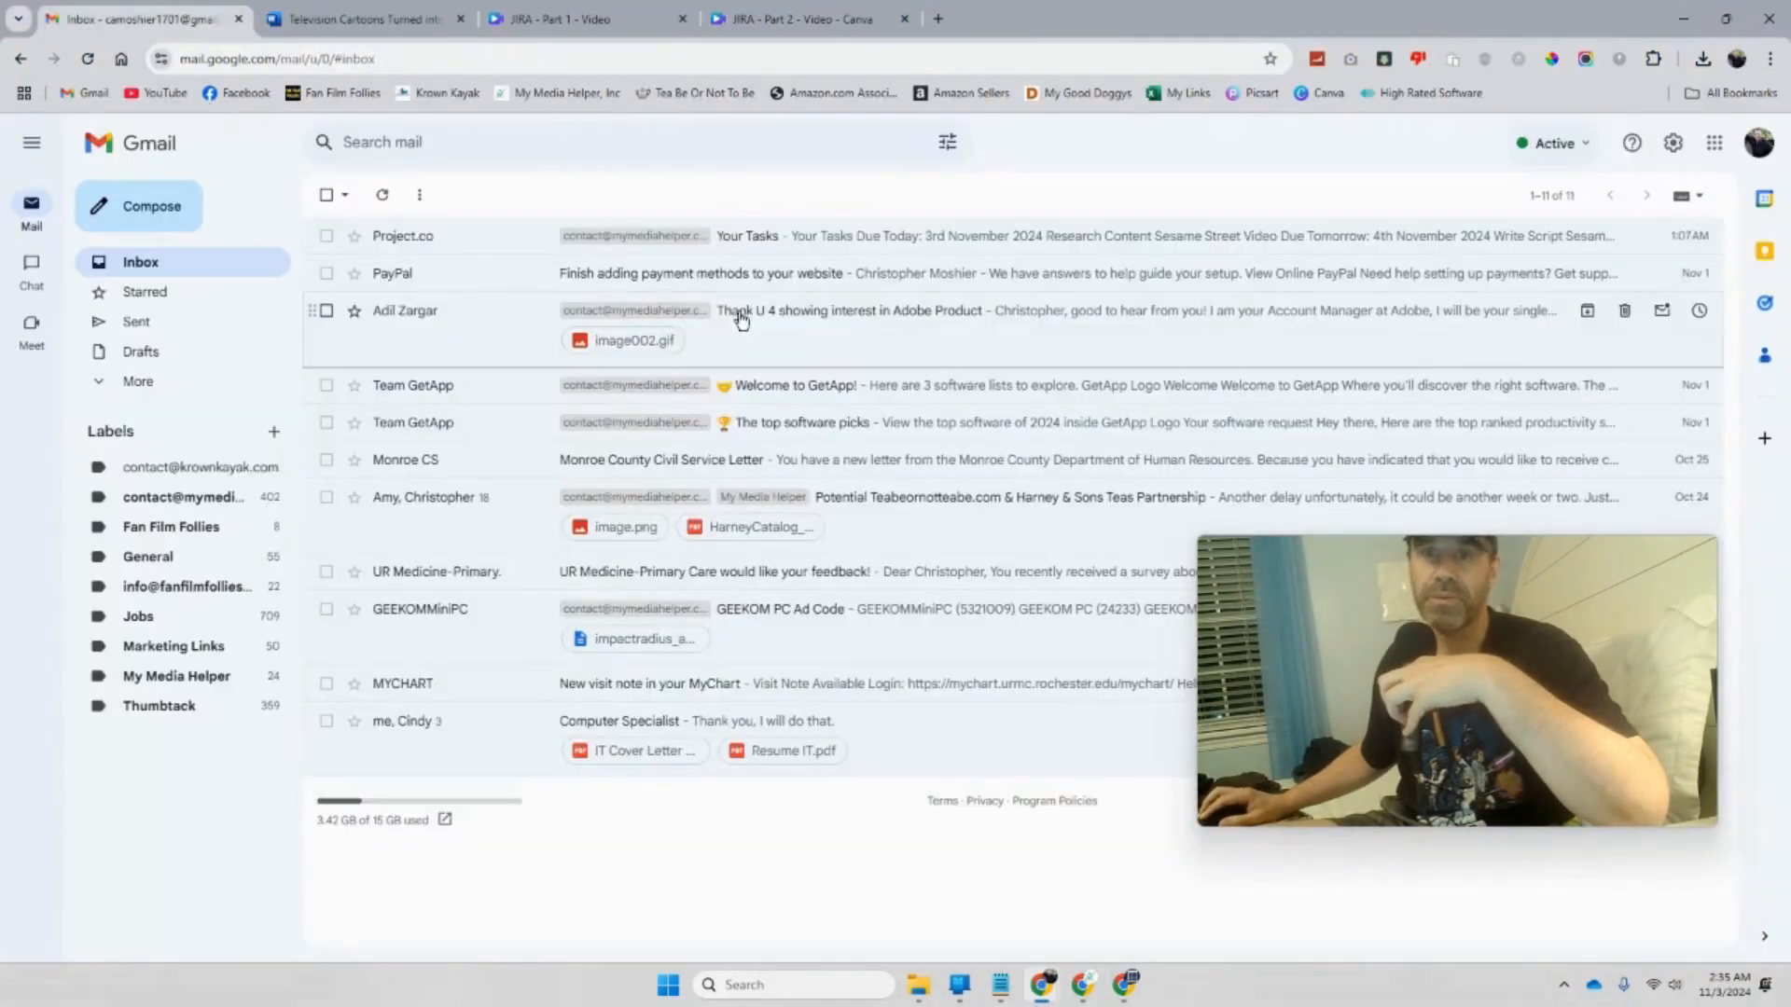
{"action": "left_click", "coordinate": [813, 245]}
{"action": "scroll", "coordinate": [867, 477], "scroll_direction": "down", "scroll_amount": 1}
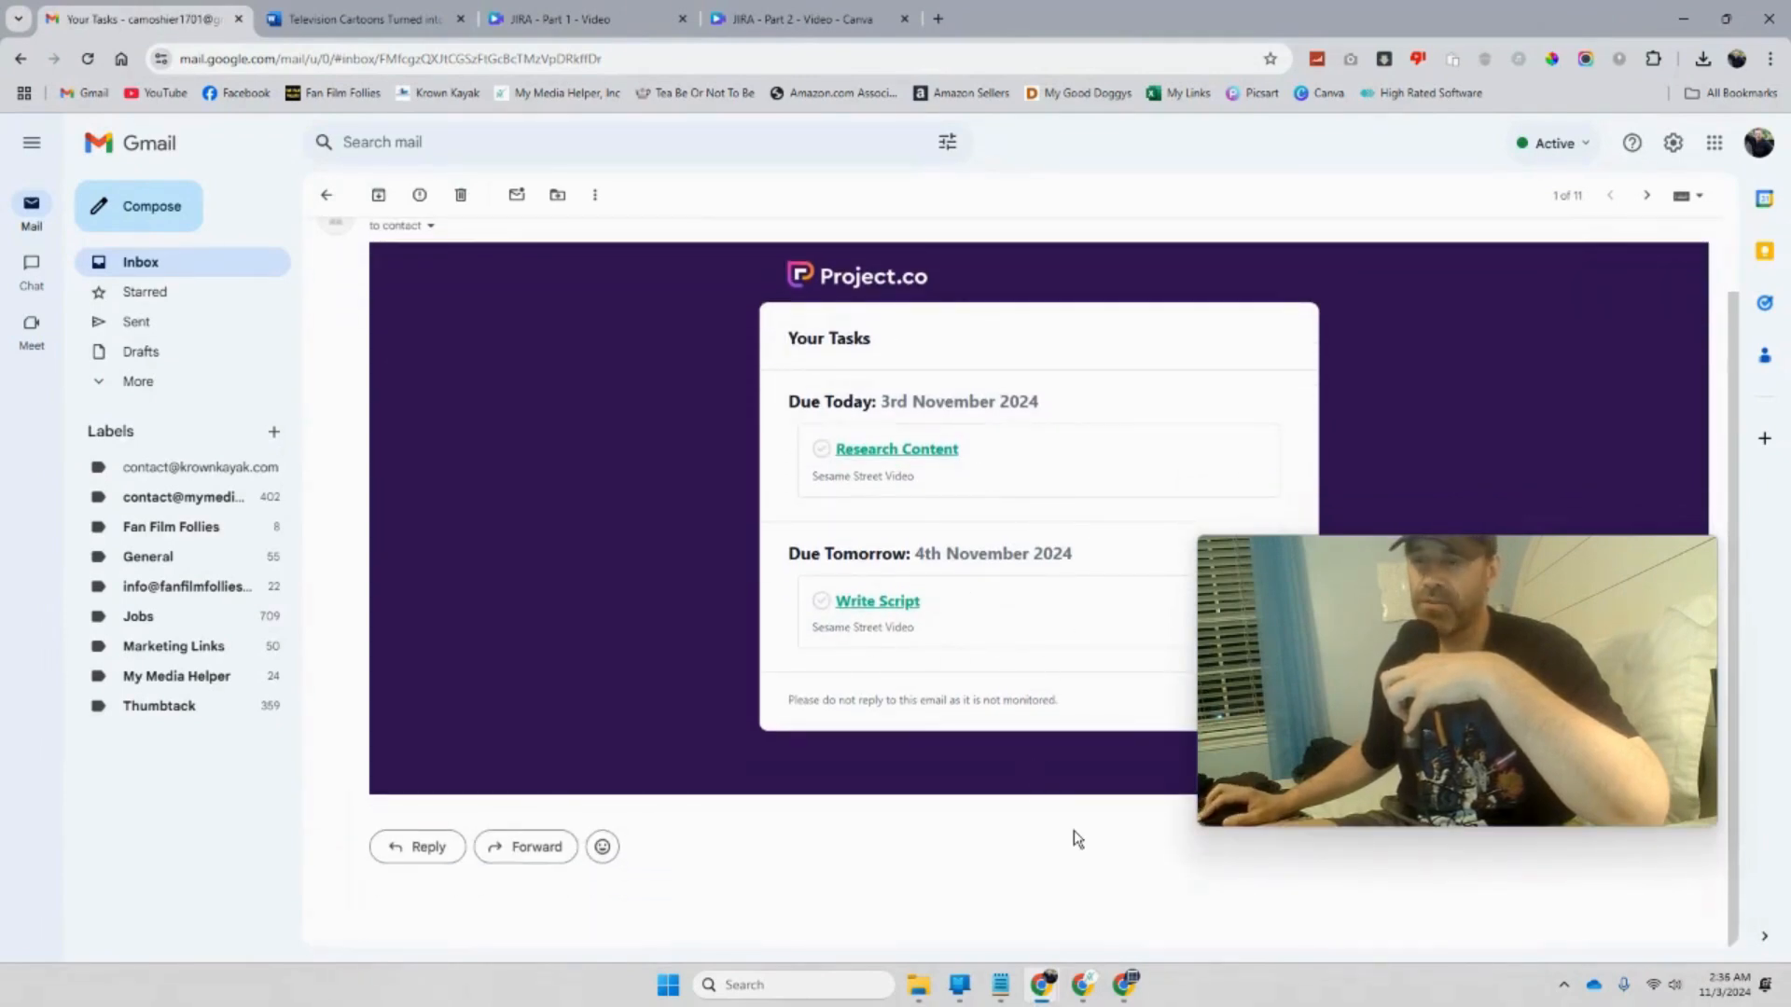
{"action": "mouse_move", "coordinate": [1097, 976]}
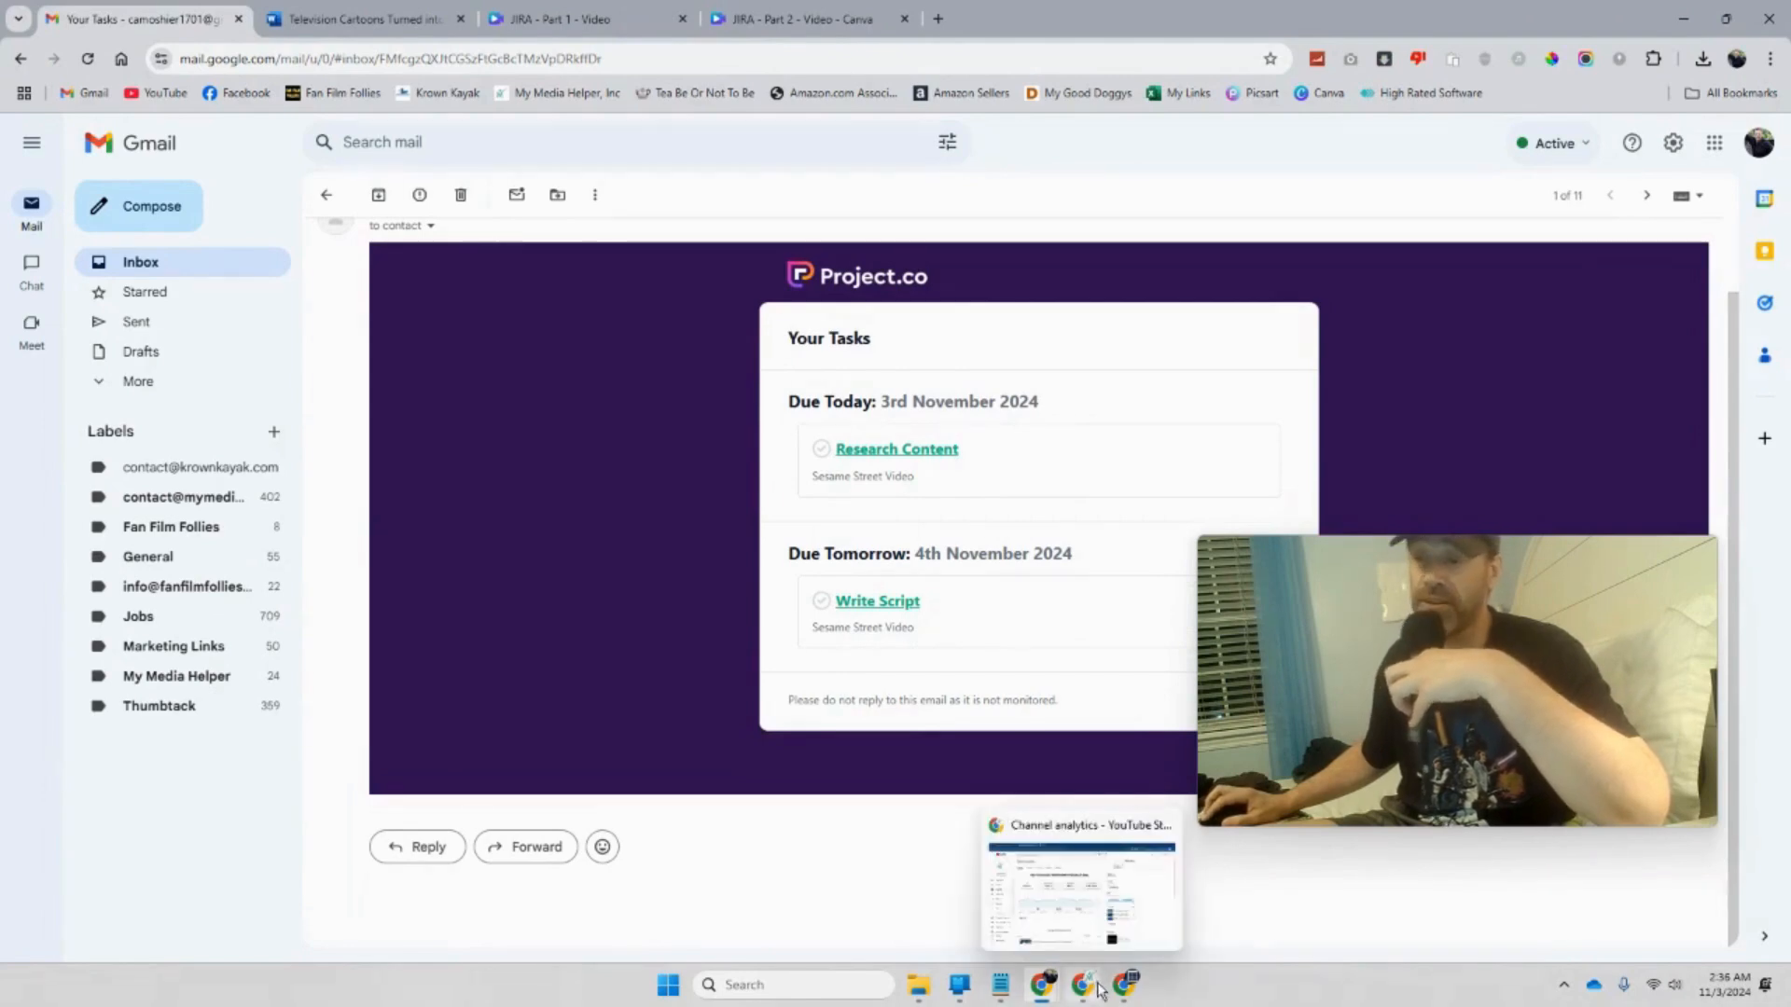